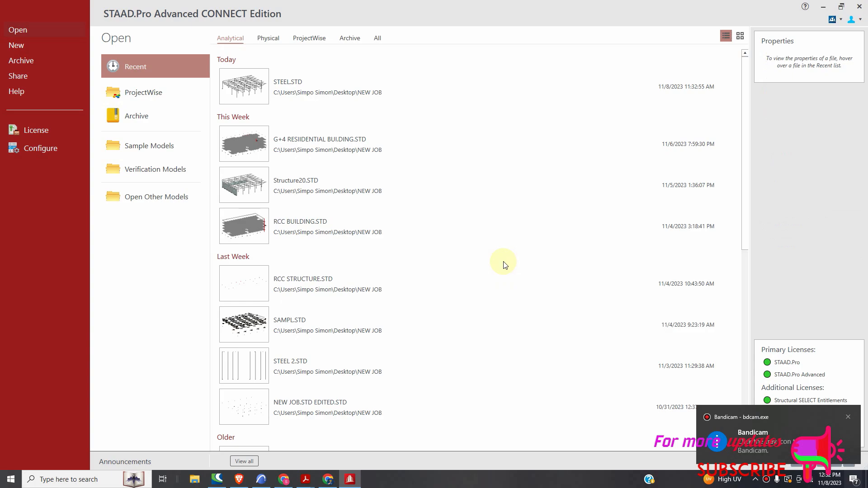
Switch to ARCHICAD and look over the structural sheets already placed on the ground floor plan.
{"action": "mouse_move", "coordinate": [494, 271]}
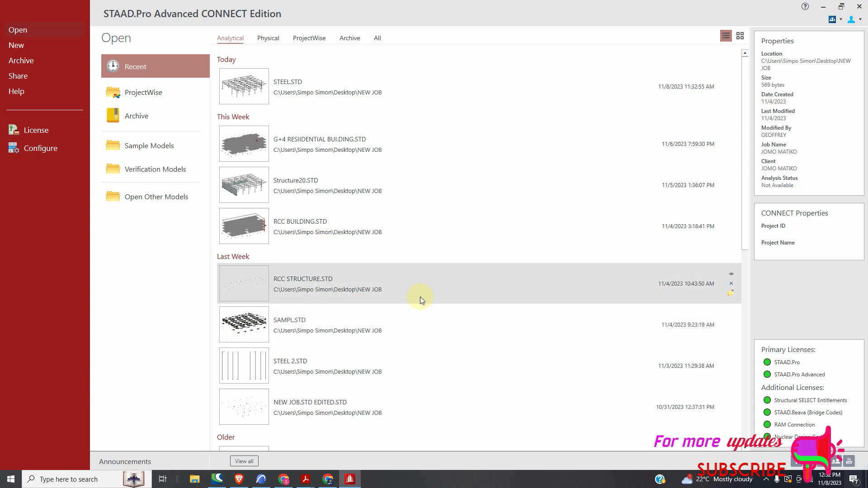
{"action": "left_click", "coordinate": [261, 479]}
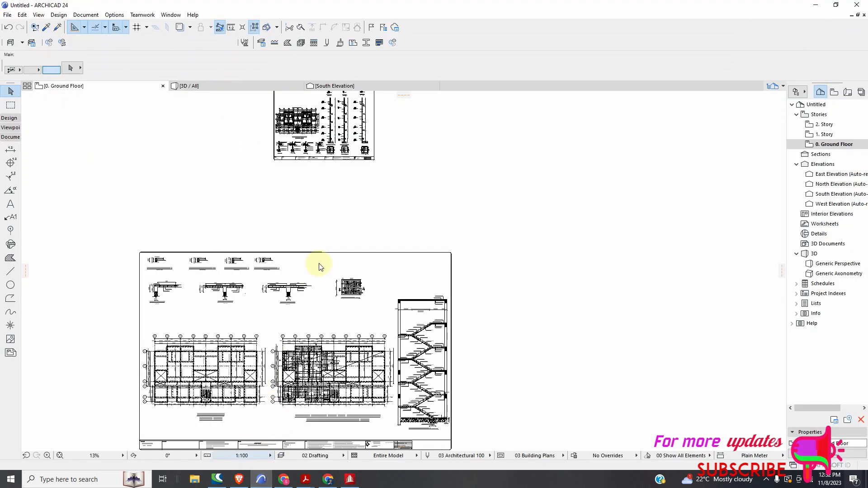
{"action": "scroll", "coordinate": [343, 210], "scroll_direction": "down", "scroll_amount": 6}
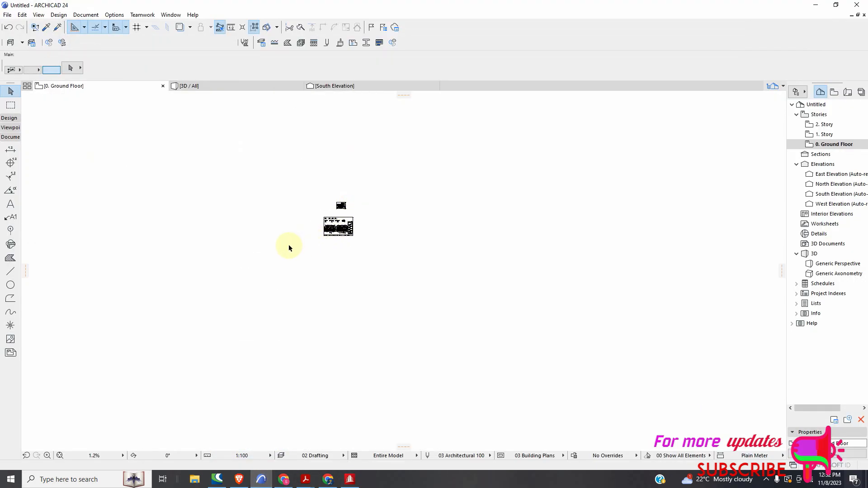
{"action": "scroll", "coordinate": [289, 249], "scroll_direction": "up", "scroll_amount": 3}
{"action": "scroll", "coordinate": [414, 224], "scroll_direction": "down", "scroll_amount": 2}
{"action": "scroll", "coordinate": [412, 222], "scroll_direction": "up", "scroll_amount": 2}
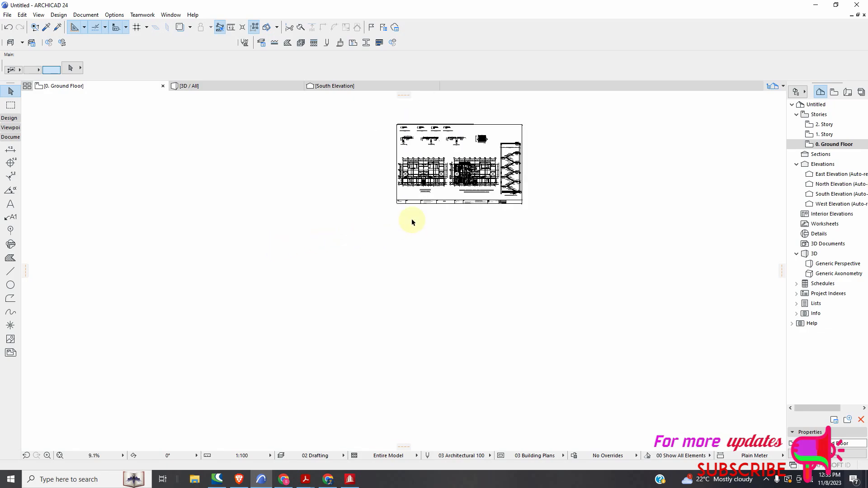
{"action": "scroll", "coordinate": [588, 206], "scroll_direction": "up", "scroll_amount": 1}
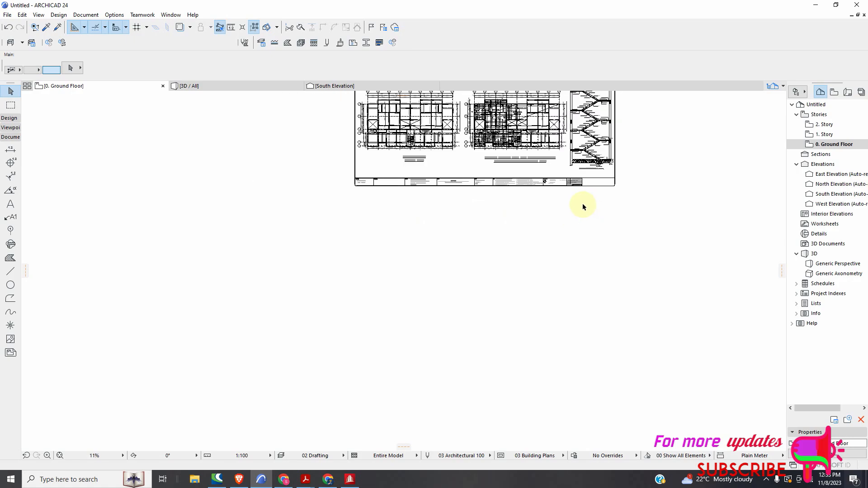
{"action": "scroll", "coordinate": [583, 209], "scroll_direction": "down", "scroll_amount": 2}
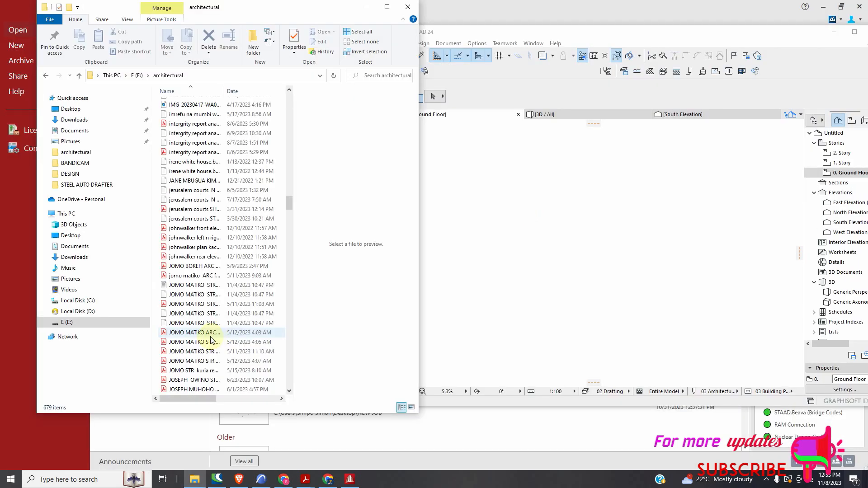
Place the client's architectural PDF from the E:\architectural folder on the ARCHICAD ground floor plan, and maximize the ARCHICAD window.
{"action": "left_click", "coordinate": [167, 335]}
{"action": "left_click_drag", "start_coordinate": [167, 335], "coordinate": [472, 300]}
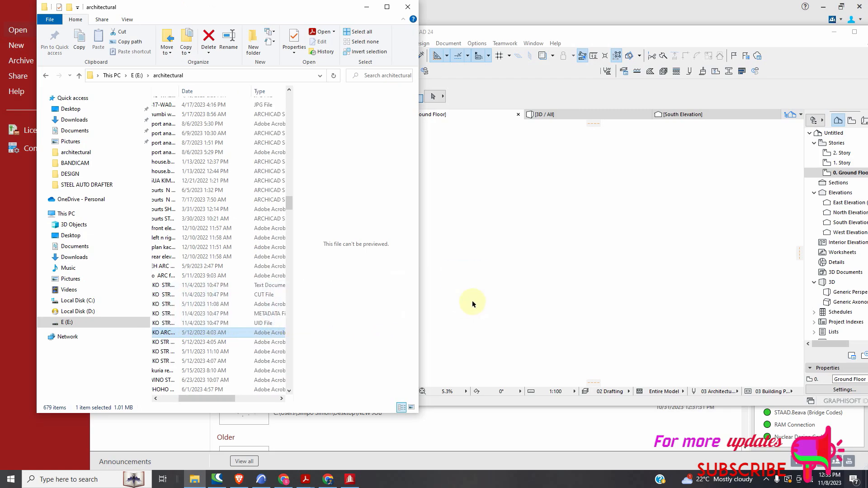
{"action": "left_click", "coordinate": [367, 9]}
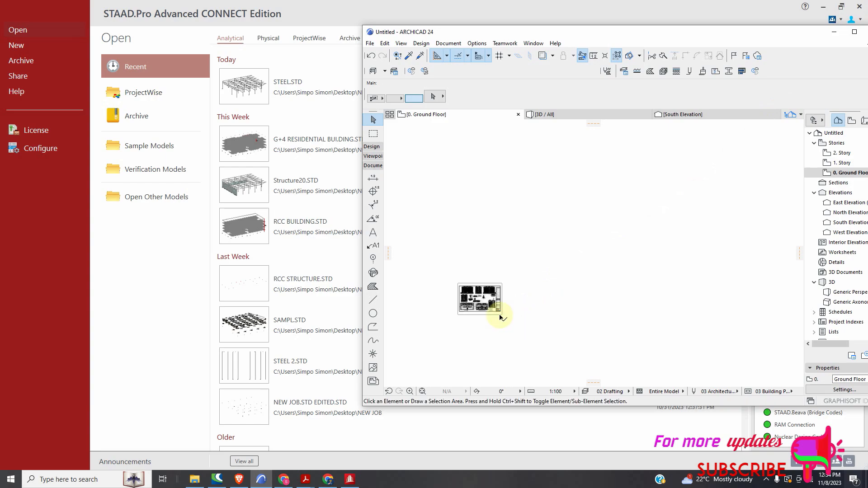
{"action": "left_click", "coordinate": [854, 32]}
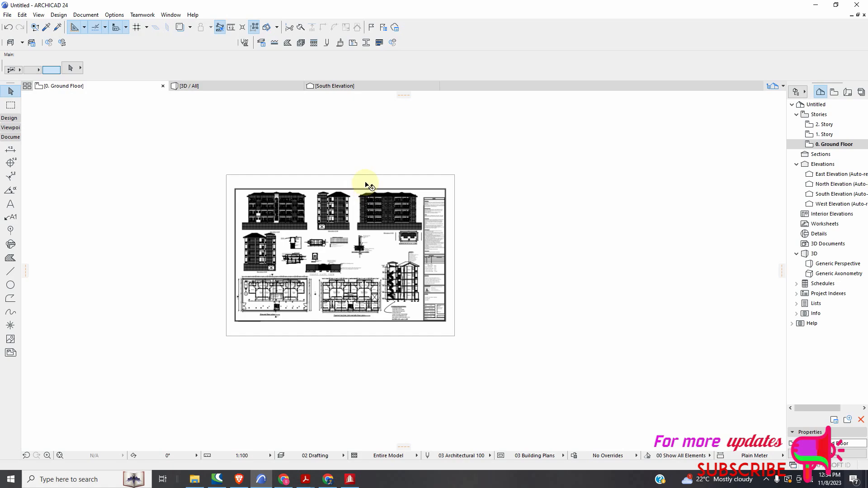
Explode the placed PDF drawing into the current view, keeping the original elements and using the drawing's layer.
{"action": "left_click", "coordinate": [367, 184]}
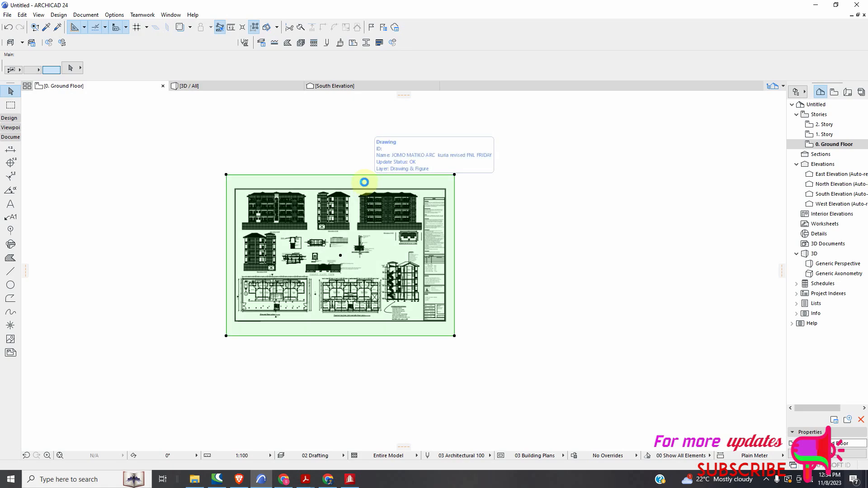
{"action": "right_click", "coordinate": [367, 185]}
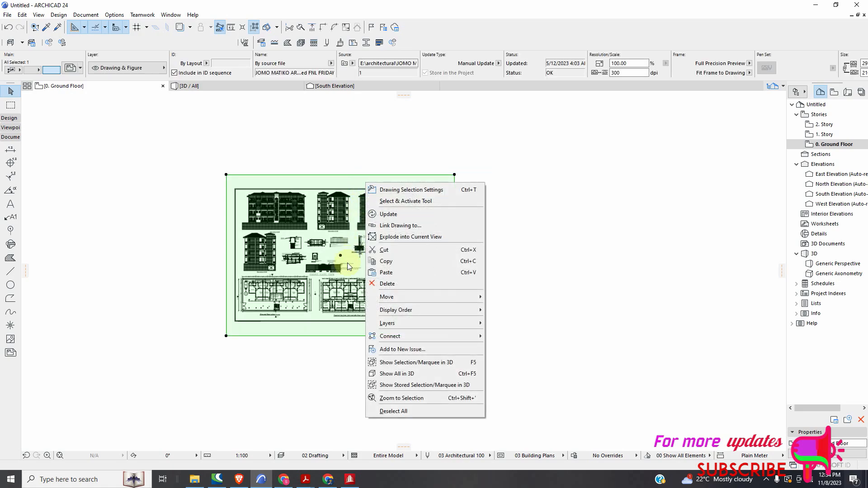
{"action": "left_click", "coordinate": [435, 237]}
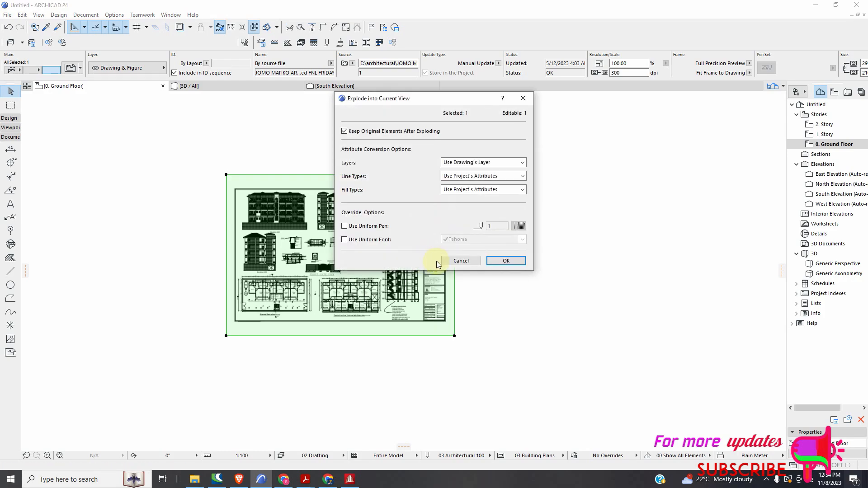
{"action": "left_click", "coordinate": [511, 262]}
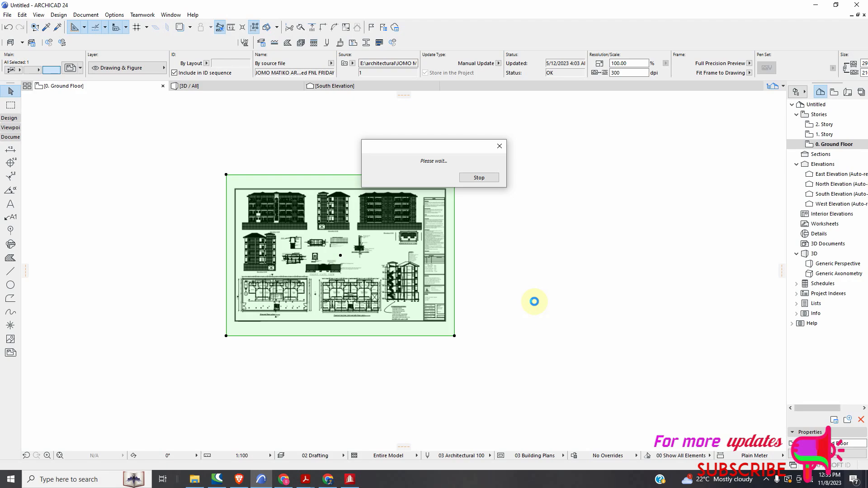
Move the original PDF drawing clear of its exploded linework, below and to the right of it, and deselect it.
{"action": "scroll", "coordinate": [339, 180], "scroll_direction": "up", "scroll_amount": 3}
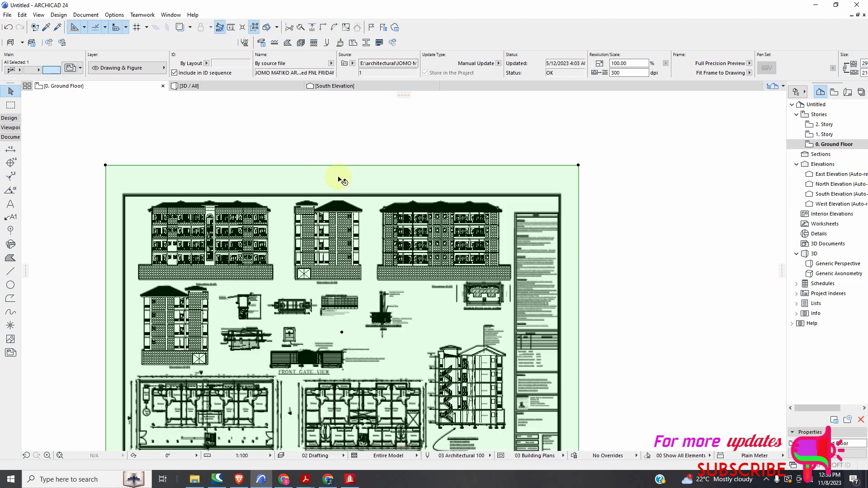
{"action": "right_click", "coordinate": [360, 184]}
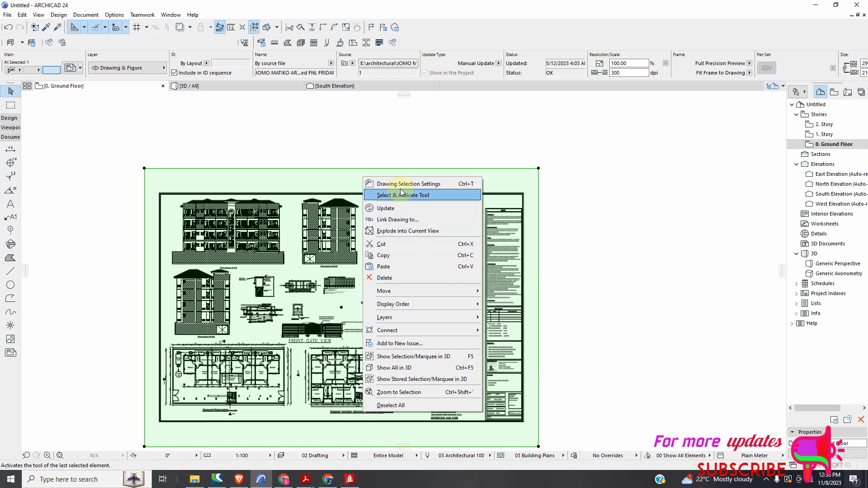
{"action": "left_click", "coordinate": [324, 181]}
{"action": "left_click", "coordinate": [321, 179]}
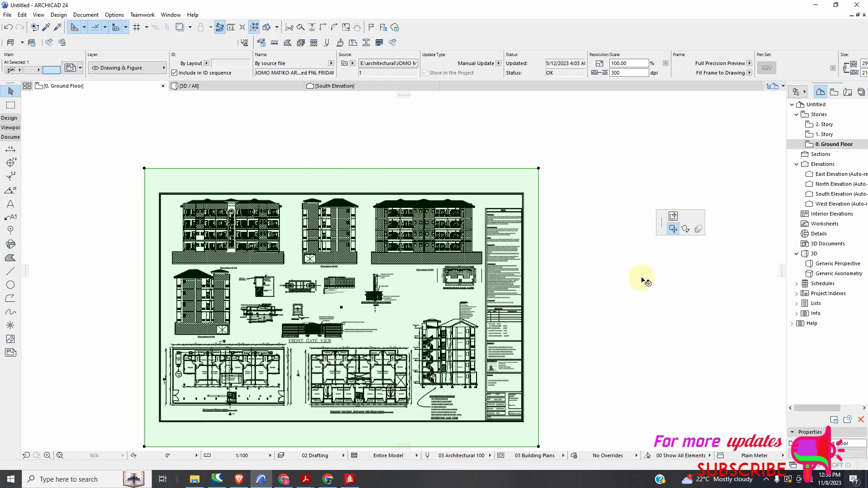
{"action": "scroll", "coordinate": [298, 138], "scroll_direction": "down", "scroll_amount": 3}
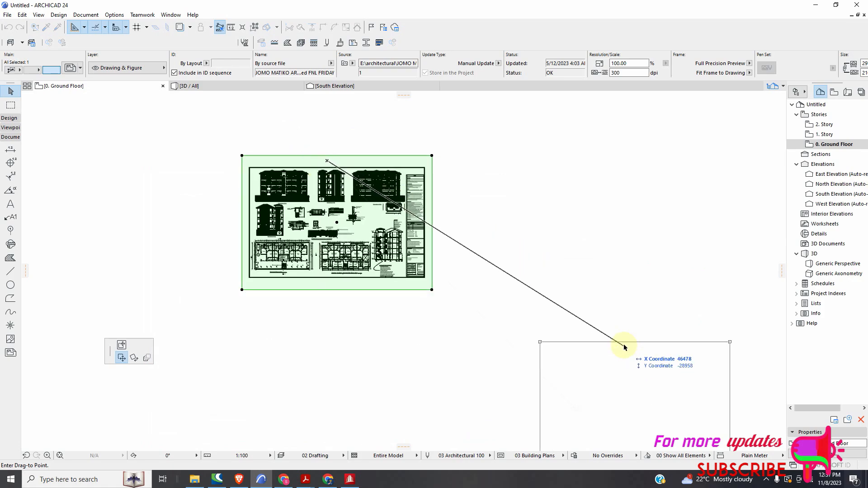
{"action": "left_click", "coordinate": [618, 349]}
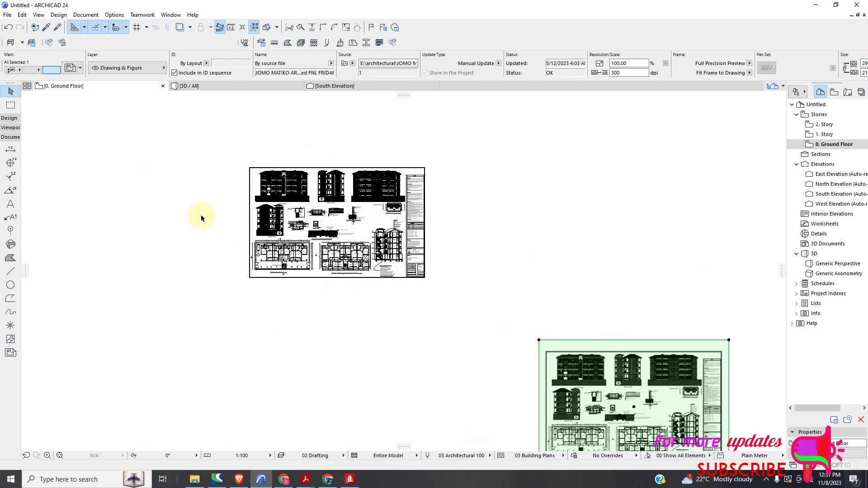
{"action": "left_click", "coordinate": [215, 210]}
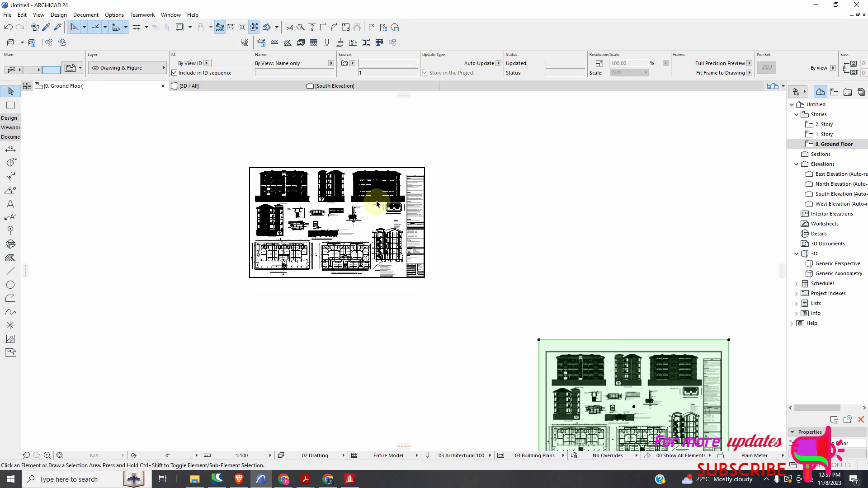
Examine the elevations, floor plans and gate details on the exploded architectural sheet.
{"action": "middle_click_drag", "start_coordinate": [428, 287], "coordinate": [384, 273]}
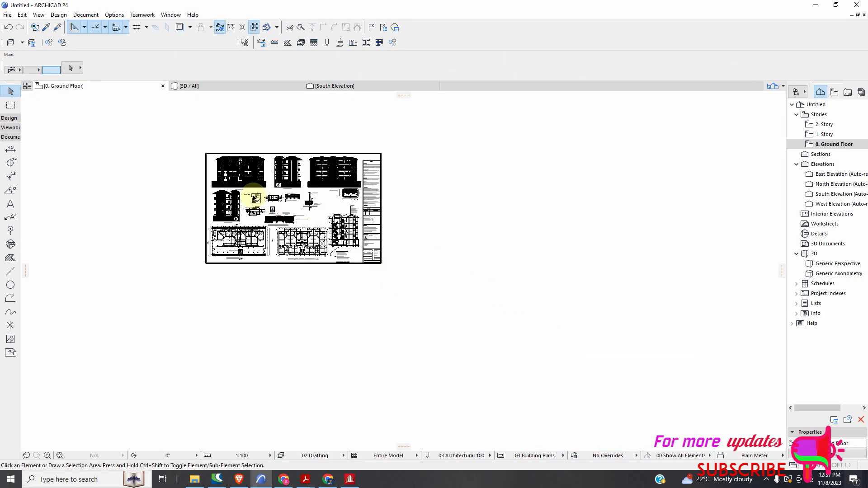
{"action": "scroll", "coordinate": [251, 202], "scroll_direction": "up", "scroll_amount": 5}
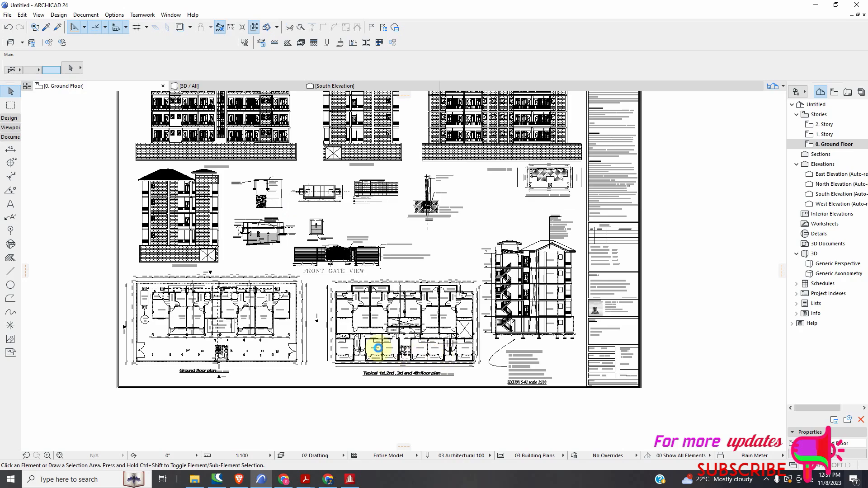
{"action": "scroll", "coordinate": [284, 171], "scroll_direction": "up", "scroll_amount": 2}
{"action": "scroll", "coordinate": [407, 346], "scroll_direction": "down", "scroll_amount": 3}
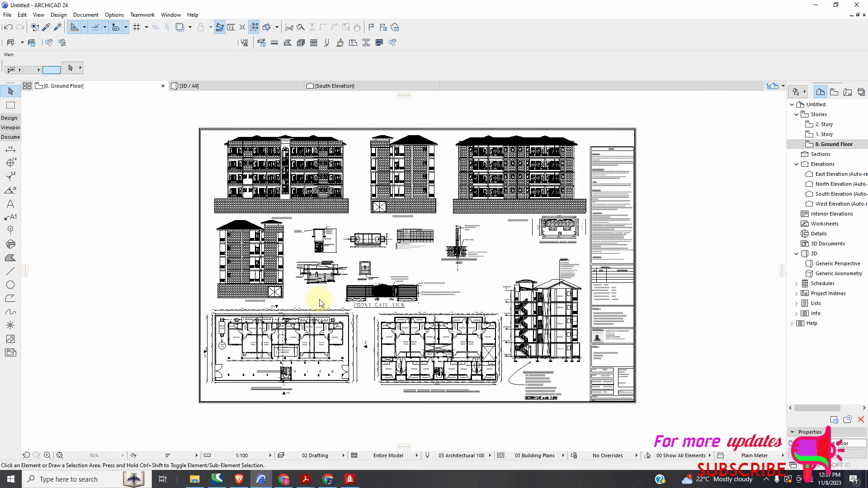
{"action": "scroll", "coordinate": [231, 250], "scroll_direction": "up", "scroll_amount": 2}
{"action": "scroll", "coordinate": [229, 252], "scroll_direction": "up", "scroll_amount": 2}
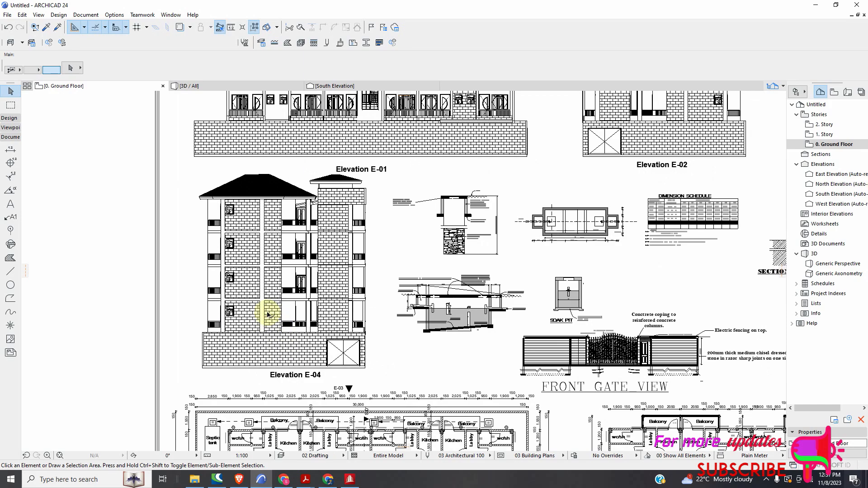
{"action": "scroll", "coordinate": [297, 316], "scroll_direction": "down", "scroll_amount": 3}
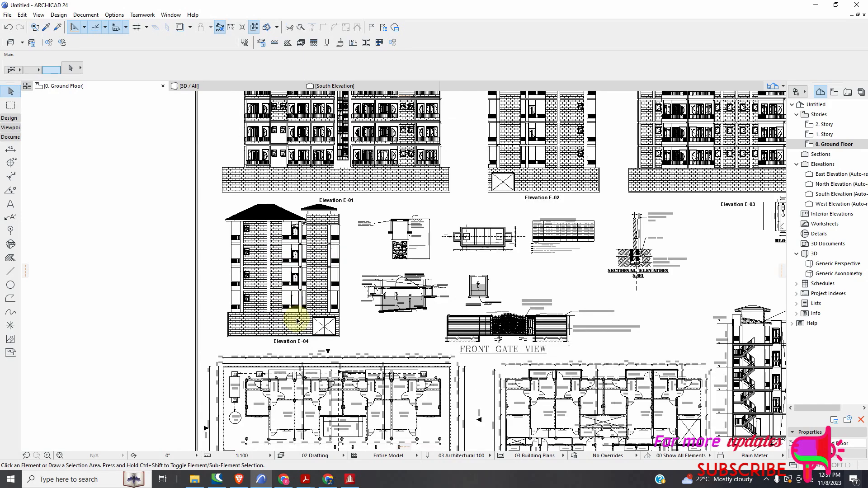
{"action": "scroll", "coordinate": [298, 342], "scroll_direction": "down", "scroll_amount": 4}
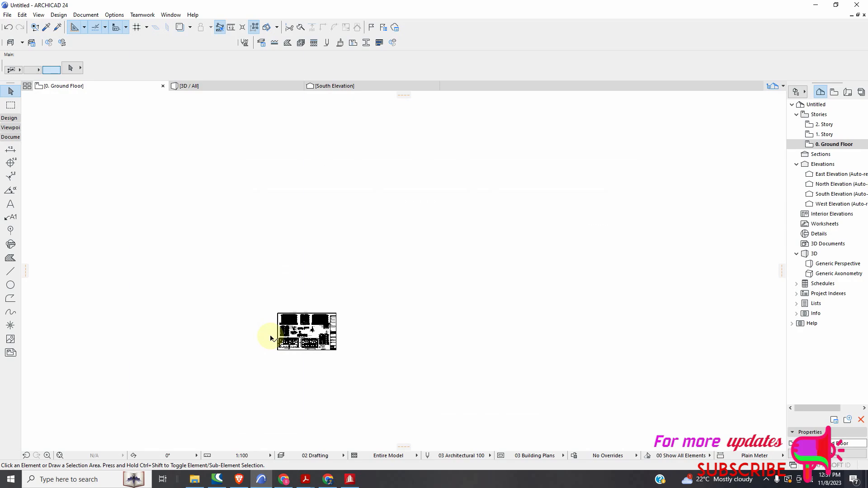
{"action": "scroll", "coordinate": [263, 364], "scroll_direction": "down", "scroll_amount": 2}
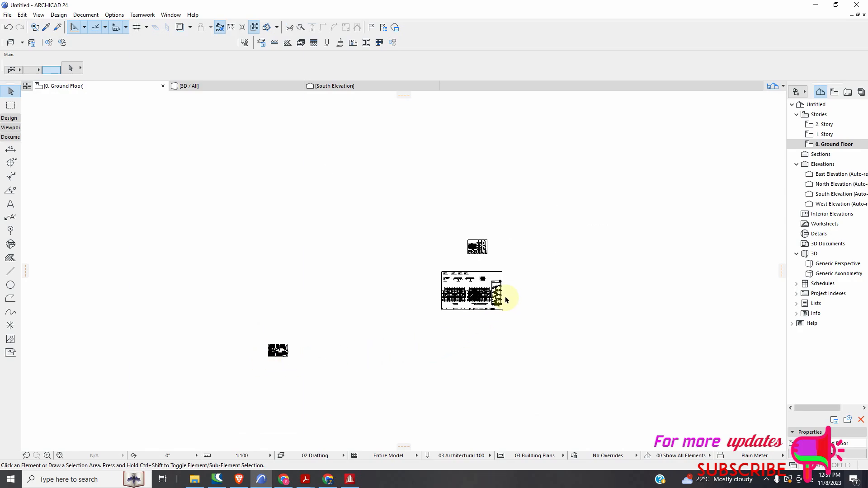
Examine the staircase reinforcement section, the typical floor slab reinforcement and the beam layout on the structural sheets.
{"action": "scroll", "coordinate": [476, 296], "scroll_direction": "up", "scroll_amount": 5}
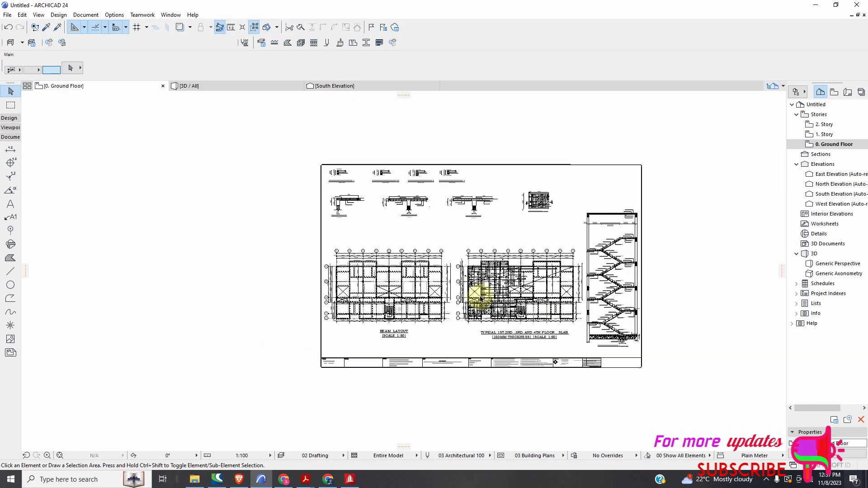
{"action": "scroll", "coordinate": [422, 297], "scroll_direction": "down", "scroll_amount": 3}
{"action": "scroll", "coordinate": [413, 270], "scroll_direction": "up", "scroll_amount": 6}
{"action": "scroll", "coordinate": [411, 269], "scroll_direction": "up", "scroll_amount": 8}
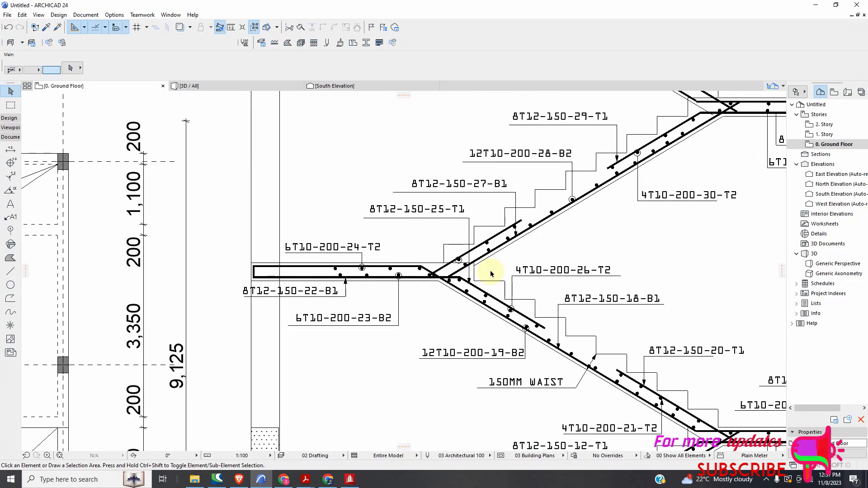
{"action": "scroll", "coordinate": [665, 277], "scroll_direction": "down", "scroll_amount": 10}
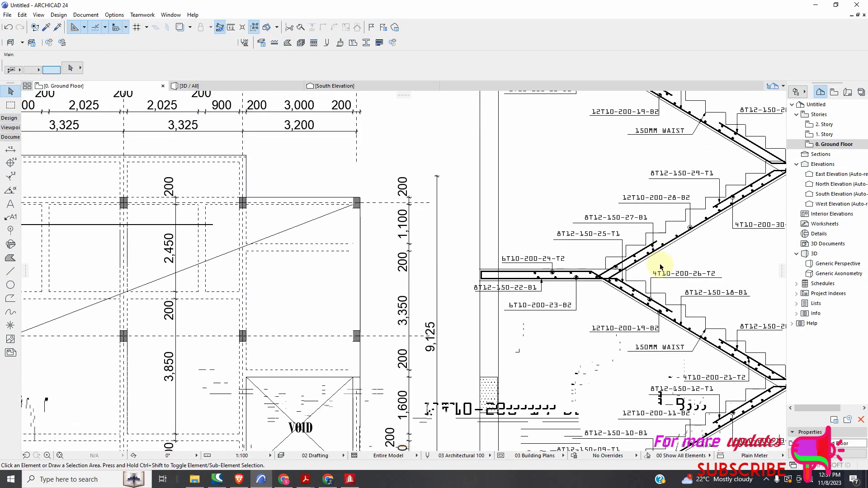
{"action": "scroll", "coordinate": [369, 212], "scroll_direction": "up", "scroll_amount": 7}
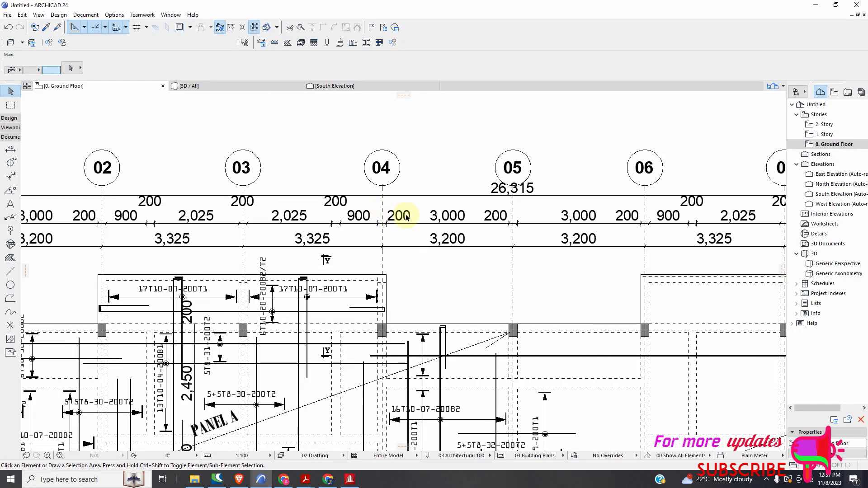
{"action": "scroll", "coordinate": [468, 231], "scroll_direction": "down", "scroll_amount": 3}
{"action": "scroll", "coordinate": [356, 232], "scroll_direction": "down", "scroll_amount": 10}
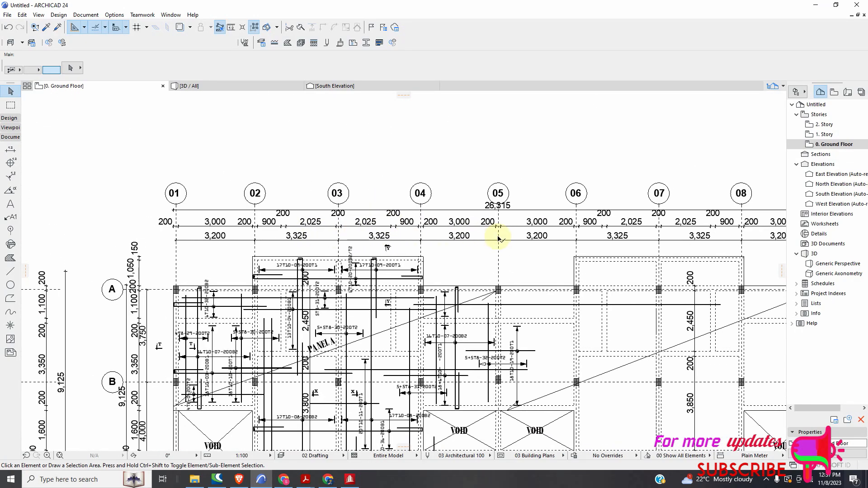
{"action": "scroll", "coordinate": [354, 260], "scroll_direction": "up", "scroll_amount": 7}
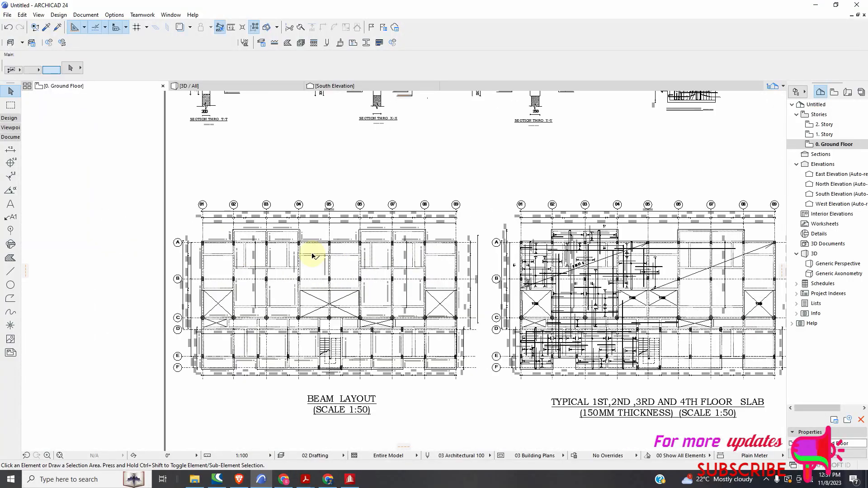
{"action": "scroll", "coordinate": [339, 244], "scroll_direction": "down", "scroll_amount": 4}
{"action": "scroll", "coordinate": [341, 245], "scroll_direction": "down", "scroll_amount": 3}
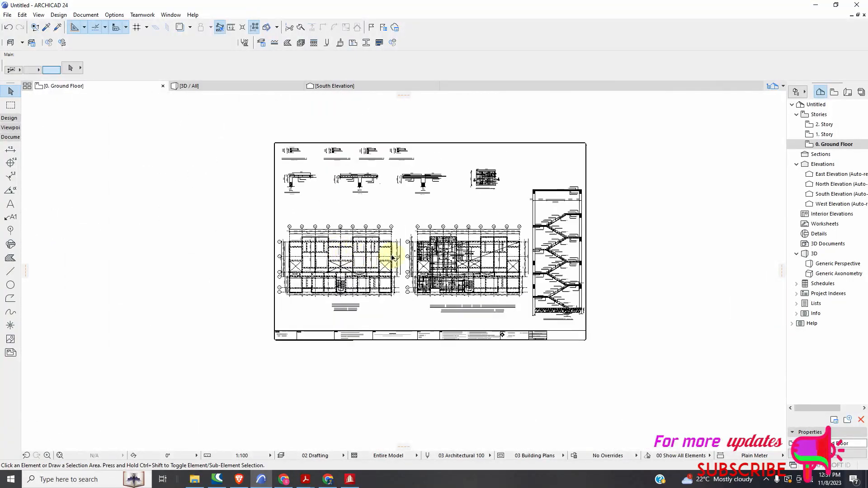
{"action": "scroll", "coordinate": [452, 268], "scroll_direction": "up", "scroll_amount": 1}
{"action": "scroll", "coordinate": [448, 226], "scroll_direction": "up", "scroll_amount": 3}
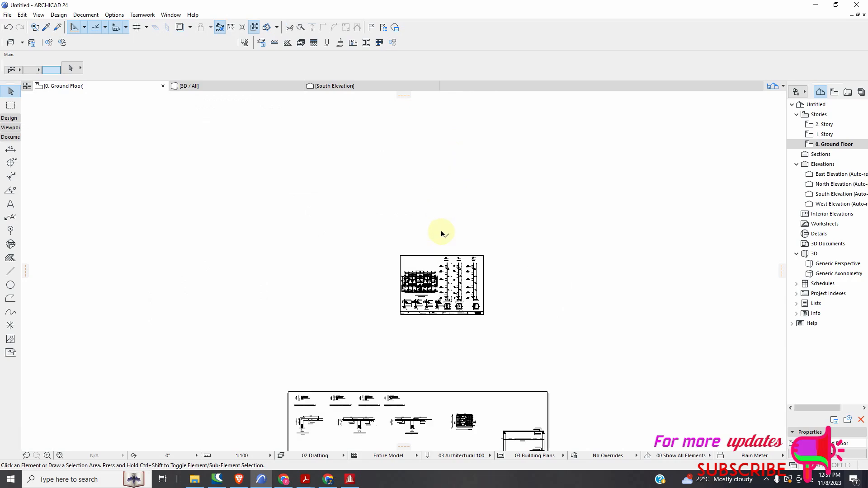
{"action": "scroll", "coordinate": [562, 157], "scroll_direction": "down", "scroll_amount": 4}
{"action": "scroll", "coordinate": [562, 157], "scroll_direction": "down", "scroll_amount": 3}
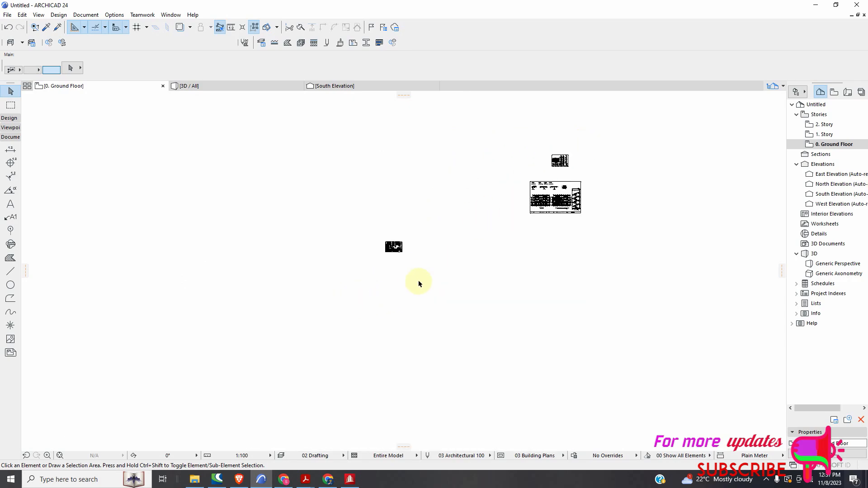
Examine the ground floor plan and the typical 1st to 4th floor plan on the exploded architectural sheet.
{"action": "scroll", "coordinate": [379, 261], "scroll_direction": "up", "scroll_amount": 5}
{"action": "scroll", "coordinate": [455, 276], "scroll_direction": "down", "scroll_amount": 3}
{"action": "scroll", "coordinate": [502, 194], "scroll_direction": "up", "scroll_amount": 5}
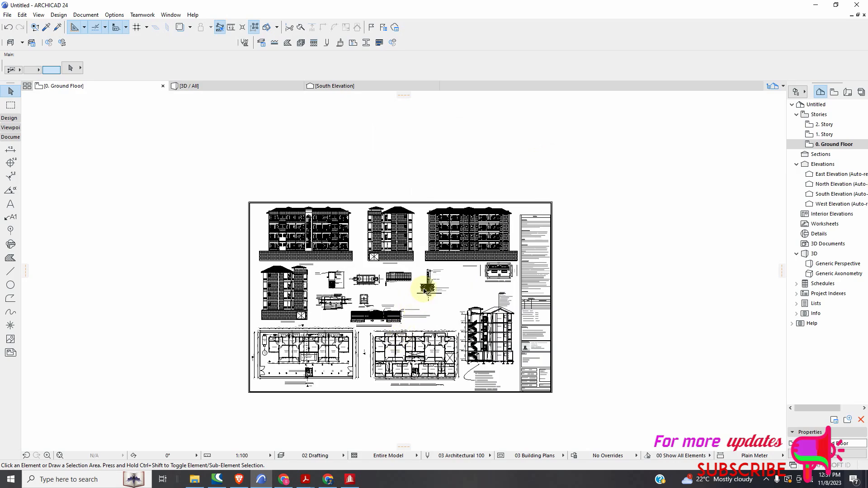
{"action": "scroll", "coordinate": [440, 280], "scroll_direction": "up", "scroll_amount": 1}
{"action": "scroll", "coordinate": [414, 154], "scroll_direction": "up", "scroll_amount": 1}
{"action": "scroll", "coordinate": [414, 140], "scroll_direction": "down", "scroll_amount": 2}
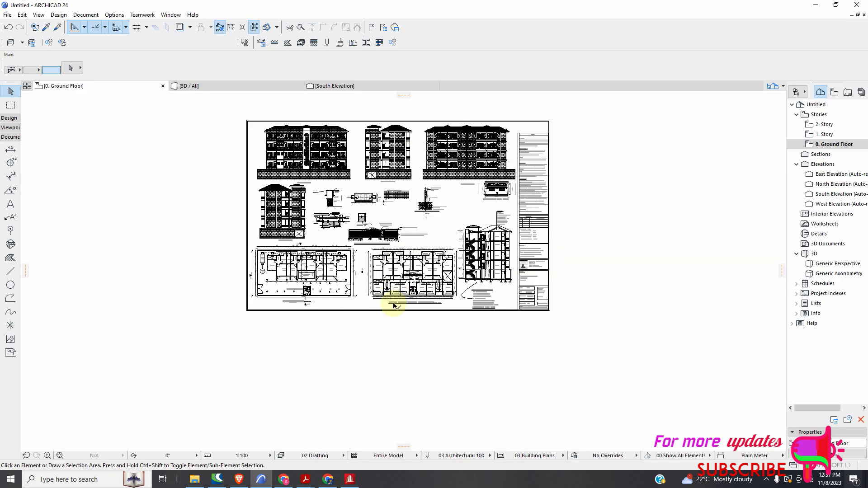
{"action": "scroll", "coordinate": [368, 258], "scroll_direction": "up", "scroll_amount": 6}
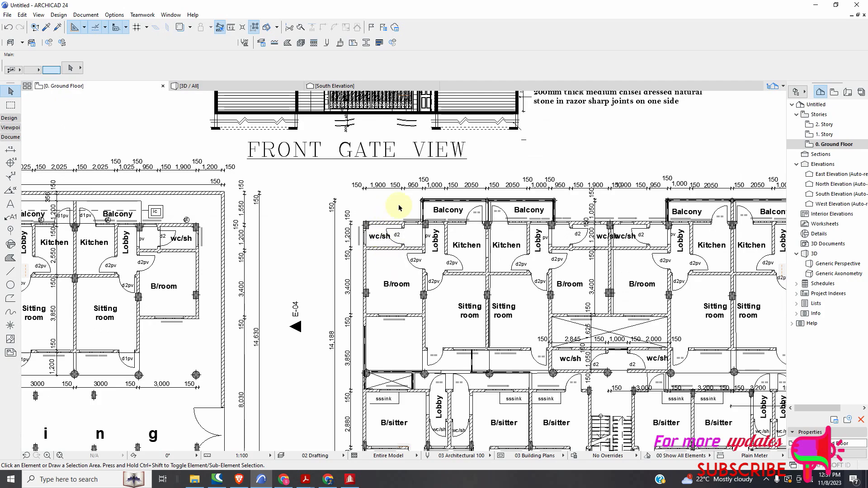
{"action": "scroll", "coordinate": [583, 171], "scroll_direction": "down", "scroll_amount": 5}
{"action": "scroll", "coordinate": [310, 168], "scroll_direction": "up", "scroll_amount": 6}
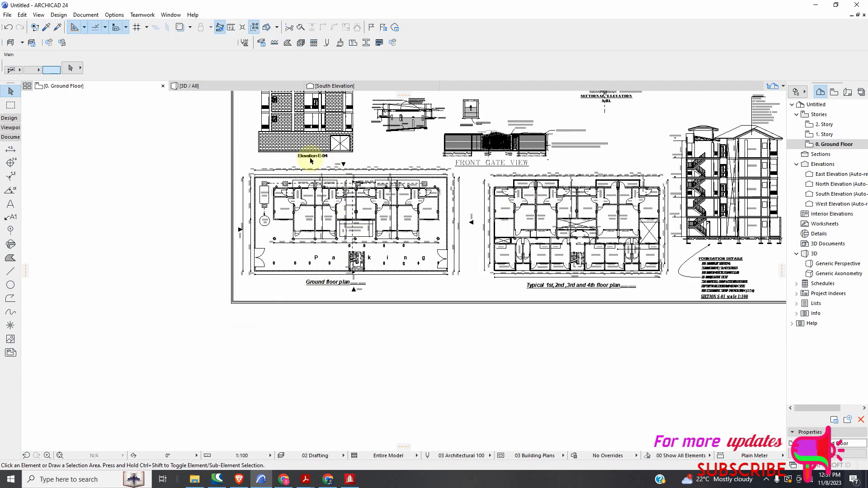
{"action": "scroll", "coordinate": [321, 207], "scroll_direction": "down", "scroll_amount": 3}
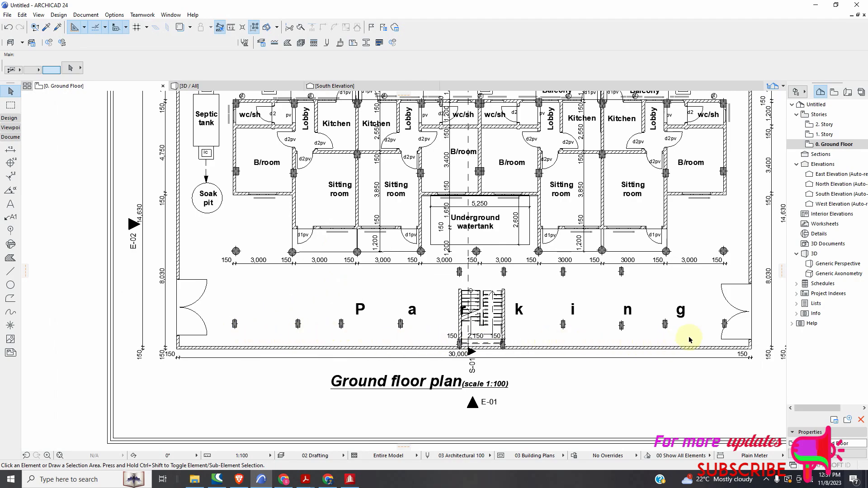
{"action": "scroll", "coordinate": [446, 345], "scroll_direction": "down", "scroll_amount": 5}
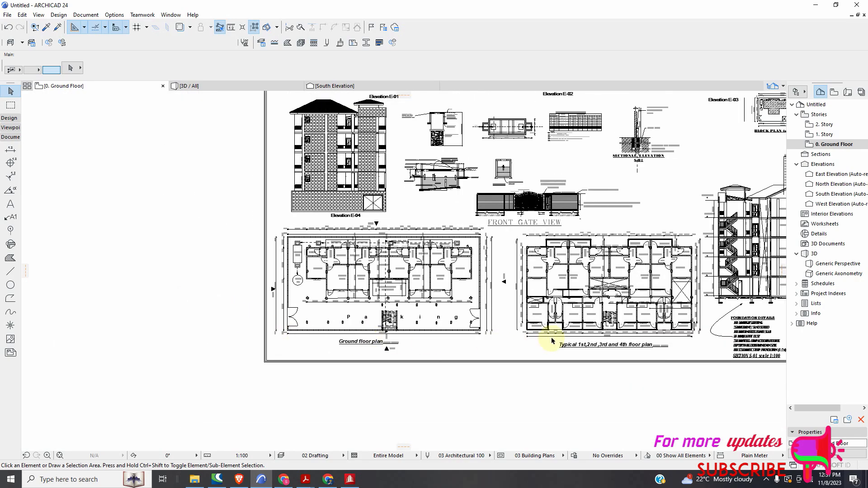
{"action": "scroll", "coordinate": [629, 330], "scroll_direction": "up", "scroll_amount": 5}
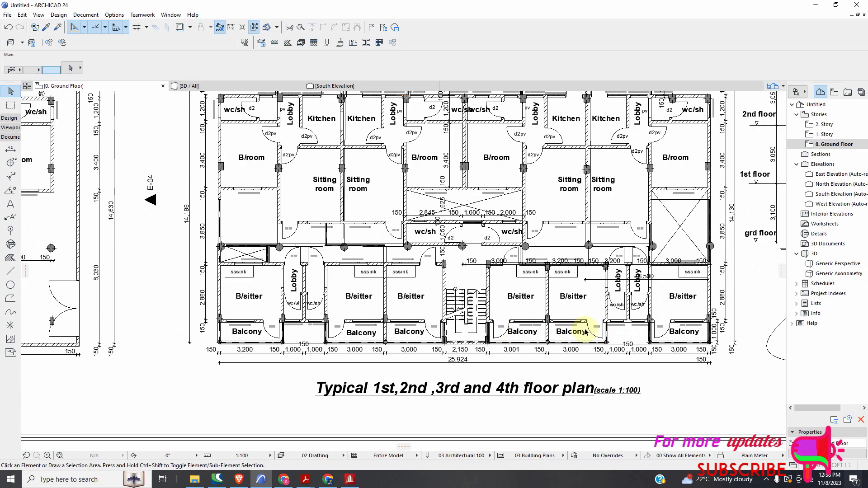
{"action": "scroll", "coordinate": [585, 332], "scroll_direction": "down", "scroll_amount": 4}
{"action": "scroll", "coordinate": [221, 315], "scroll_direction": "up", "scroll_amount": 4}
{"action": "scroll", "coordinate": [222, 315], "scroll_direction": "up", "scroll_amount": 4}
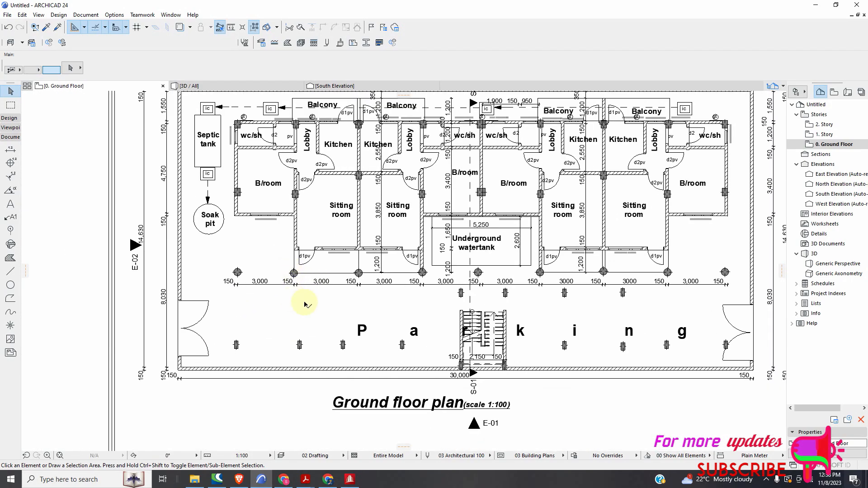
Examine the columns in the parking area and around the rooms of the ground floor plan.
{"action": "scroll", "coordinate": [292, 281], "scroll_direction": "up", "scroll_amount": 3}
{"action": "scroll", "coordinate": [341, 291], "scroll_direction": "down", "scroll_amount": 4}
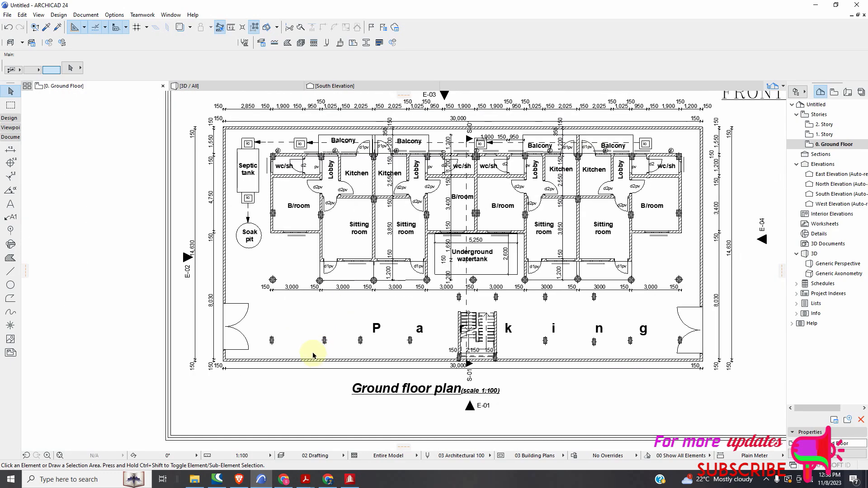
{"action": "scroll", "coordinate": [327, 347], "scroll_direction": "up", "scroll_amount": 2}
{"action": "scroll", "coordinate": [327, 347], "scroll_direction": "up", "scroll_amount": 5}
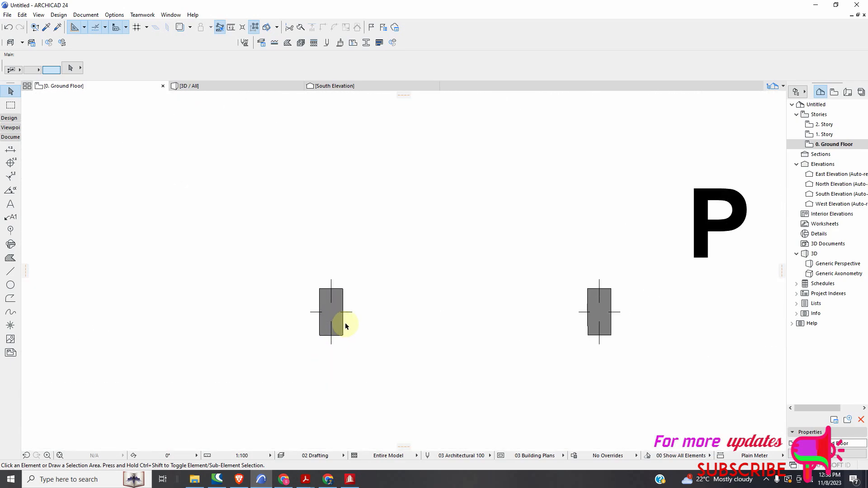
{"action": "scroll", "coordinate": [354, 313], "scroll_direction": "down", "scroll_amount": 6}
{"action": "scroll", "coordinate": [341, 136], "scroll_direction": "up", "scroll_amount": 4}
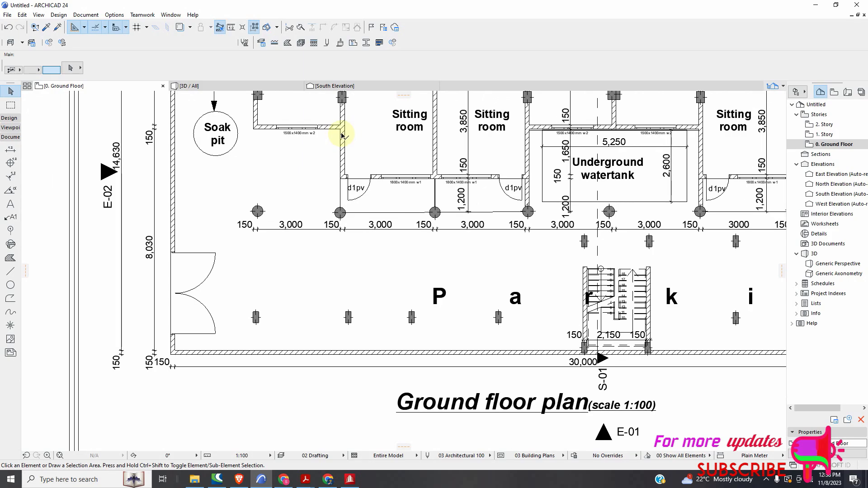
{"action": "scroll", "coordinate": [346, 150], "scroll_direction": "down", "scroll_amount": 3}
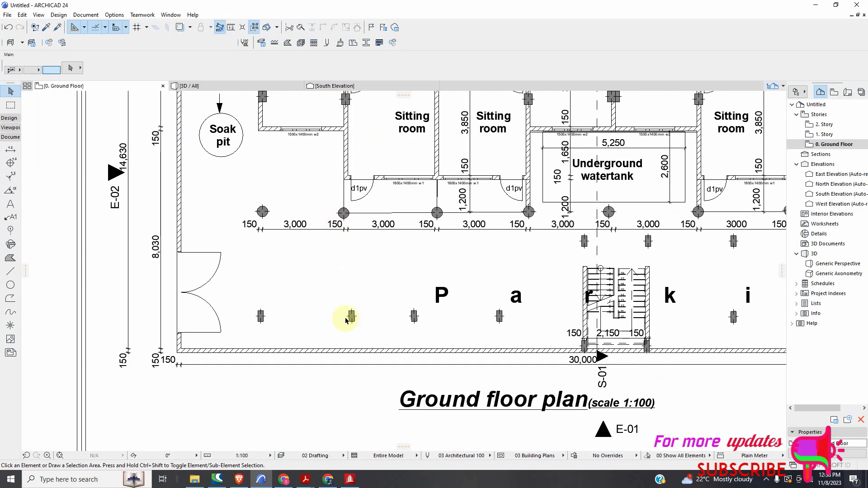
{"action": "scroll", "coordinate": [346, 321], "scroll_direction": "up", "scroll_amount": 2}
{"action": "scroll", "coordinate": [403, 311], "scroll_direction": "down", "scroll_amount": 4}
{"action": "scroll", "coordinate": [368, 170], "scroll_direction": "down", "scroll_amount": 1}
{"action": "scroll", "coordinate": [366, 197], "scroll_direction": "up", "scroll_amount": 4}
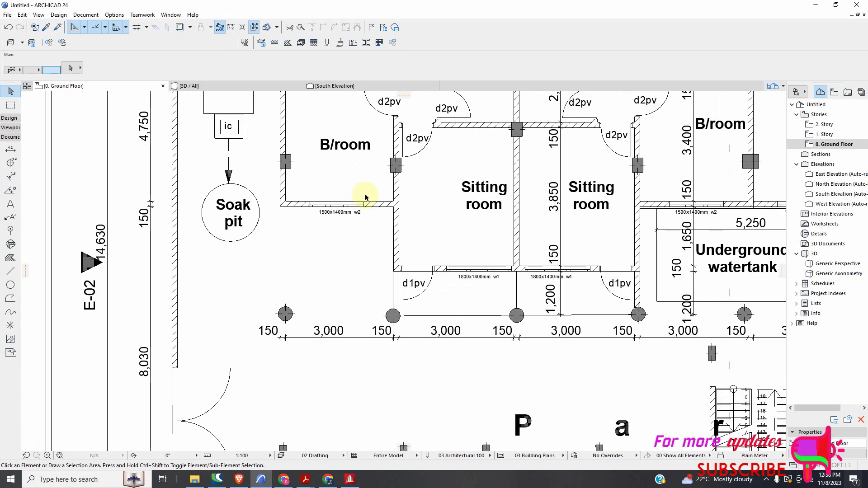
{"action": "scroll", "coordinate": [379, 219], "scroll_direction": "down", "scroll_amount": 4}
{"action": "scroll", "coordinate": [329, 146], "scroll_direction": "up", "scroll_amount": 5}
{"action": "scroll", "coordinate": [311, 183], "scroll_direction": "up", "scroll_amount": 3}
{"action": "scroll", "coordinate": [340, 174], "scroll_direction": "down", "scroll_amount": 5}
{"action": "scroll", "coordinate": [341, 192], "scroll_direction": "down", "scroll_amount": 3}
{"action": "scroll", "coordinate": [422, 232], "scroll_direction": "up", "scroll_amount": 1}
{"action": "scroll", "coordinate": [466, 253], "scroll_direction": "up", "scroll_amount": 2}
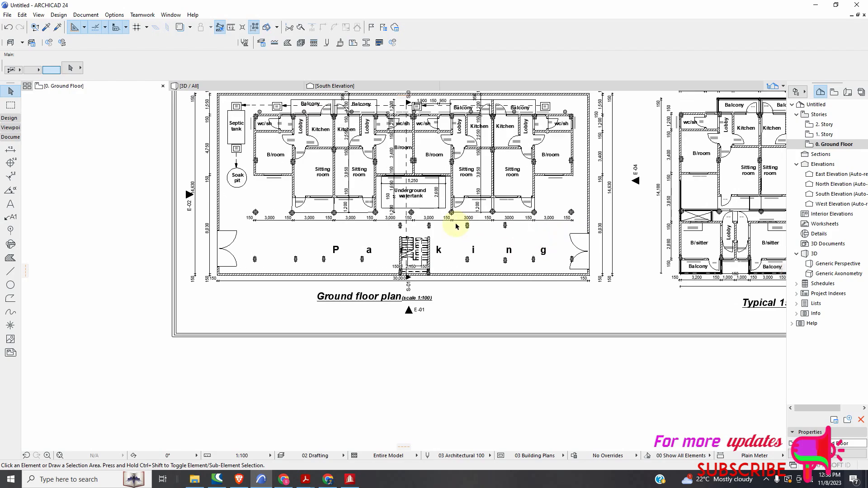
Set rectangle selection to entire elements and select all linework of the typical 1st to 4th floor plan.
{"action": "scroll", "coordinate": [468, 228], "scroll_direction": "down", "scroll_amount": 3}
{"action": "scroll", "coordinate": [664, 219], "scroll_direction": "up", "scroll_amount": 3}
{"action": "scroll", "coordinate": [349, 248], "scroll_direction": "down", "scroll_amount": 2}
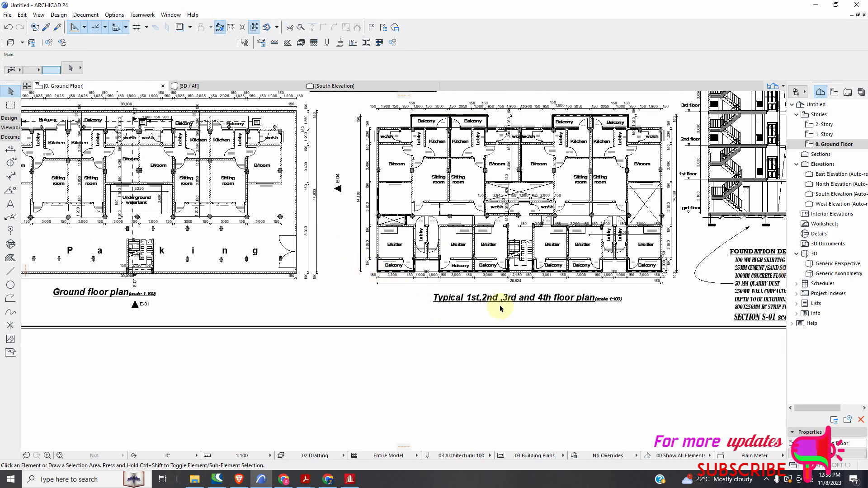
{"action": "scroll", "coordinate": [462, 221], "scroll_direction": "up", "scroll_amount": 4}
{"action": "scroll", "coordinate": [463, 222], "scroll_direction": "down", "scroll_amount": 4}
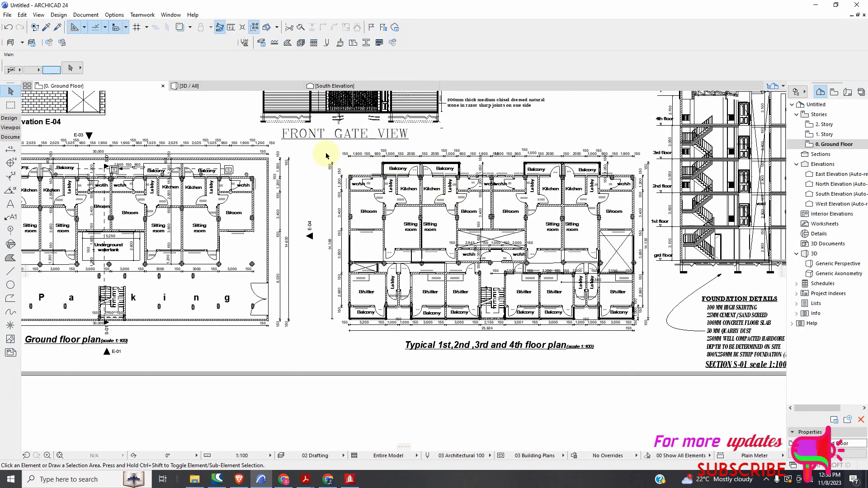
{"action": "left_click", "coordinate": [12, 70]}
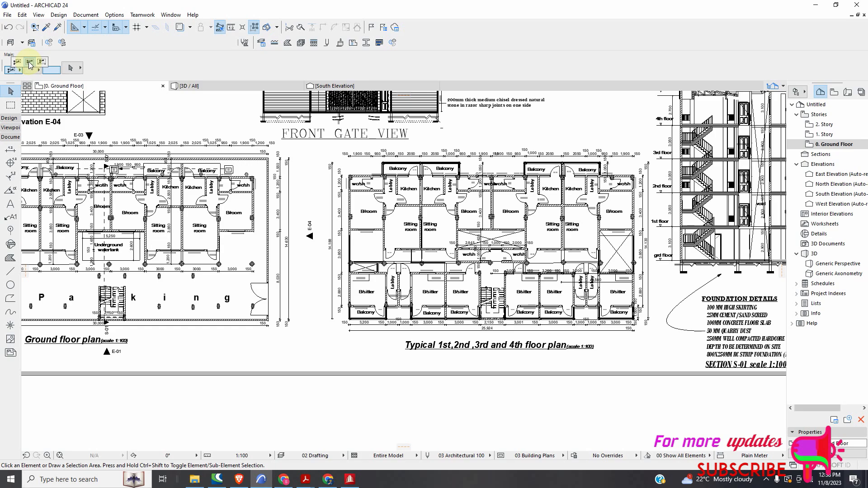
{"action": "left_click", "coordinate": [29, 63]}
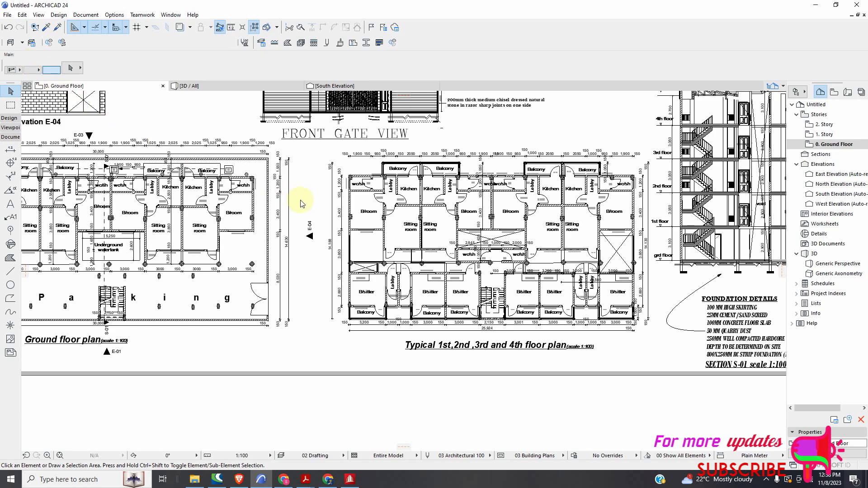
{"action": "left_click", "coordinate": [315, 145]}
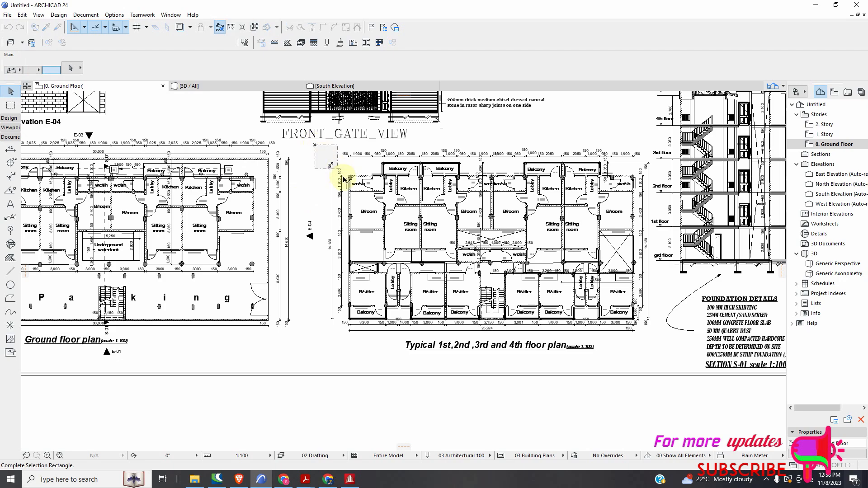
{"action": "left_click", "coordinate": [660, 339]}
{"action": "scroll", "coordinate": [440, 278], "scroll_direction": "down", "scroll_amount": 3}
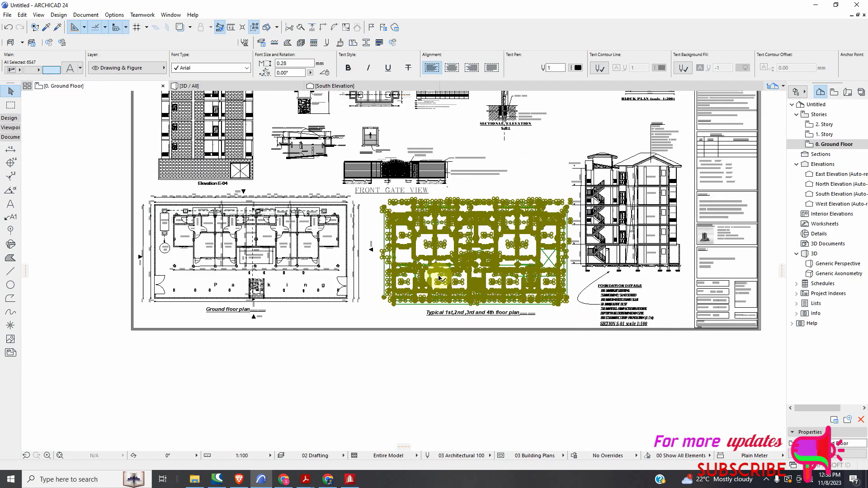
{"action": "scroll", "coordinate": [439, 278], "scroll_direction": "down", "scroll_amount": 2}
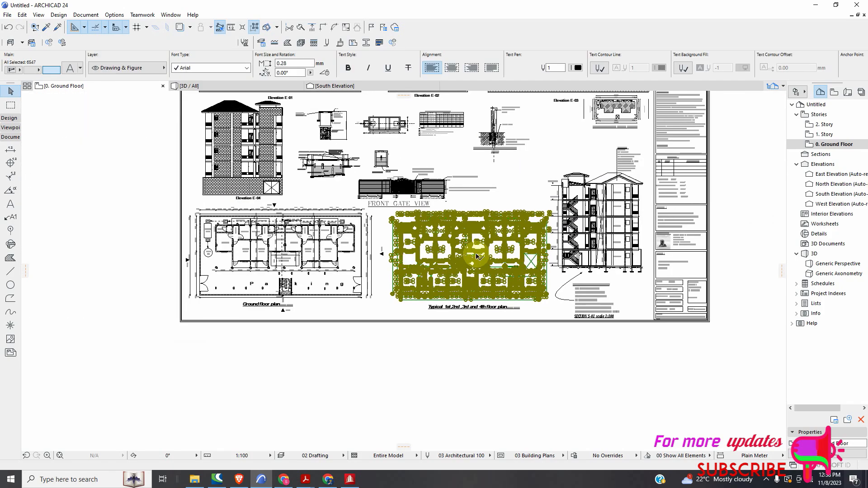
{"action": "scroll", "coordinate": [479, 256], "scroll_direction": "up", "scroll_amount": 2}
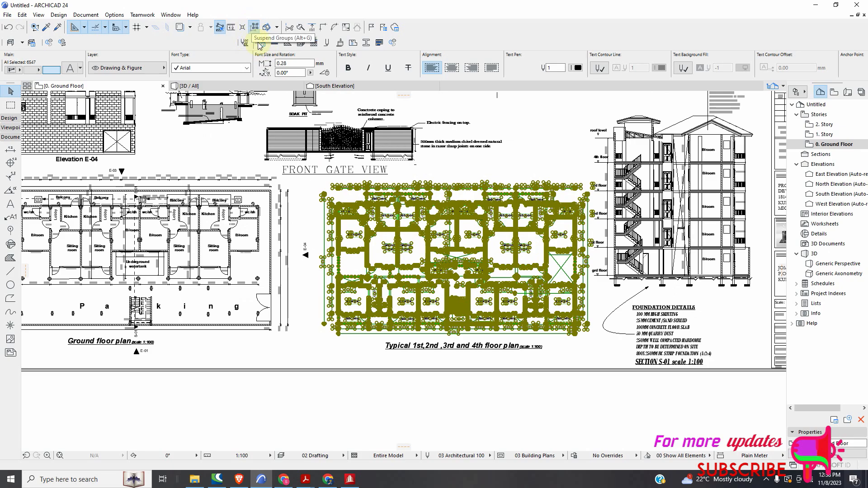
{"action": "scroll", "coordinate": [255, 31], "scroll_direction": "up", "scroll_amount": 2}
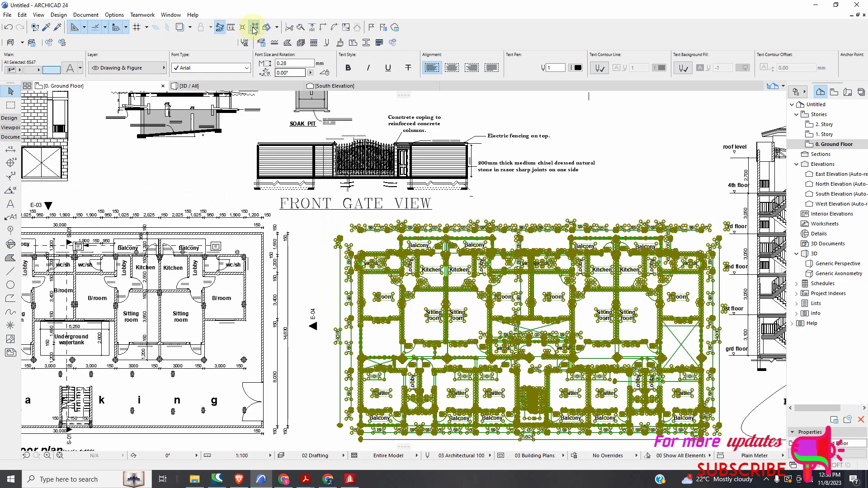
Toggle Suspend Groups twice with the typical floor plan selected, checking the selection across the exploded sheet.
{"action": "left_click", "coordinate": [253, 30]}
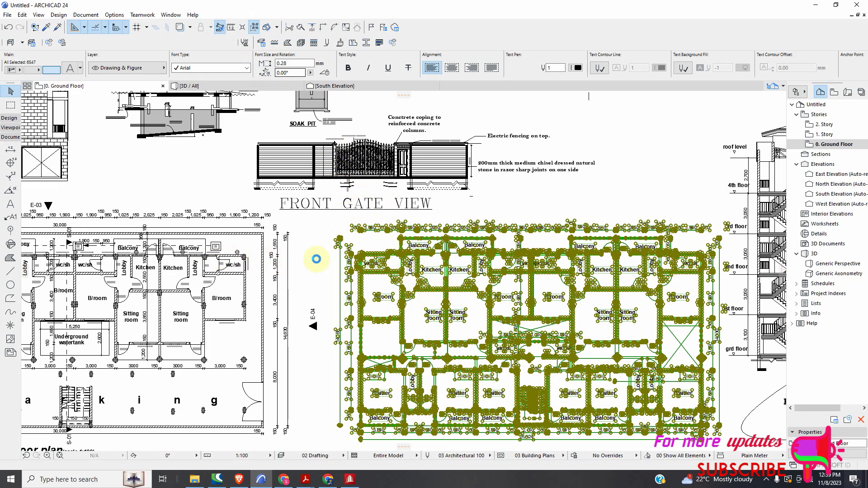
{"action": "left_click", "coordinate": [379, 267]}
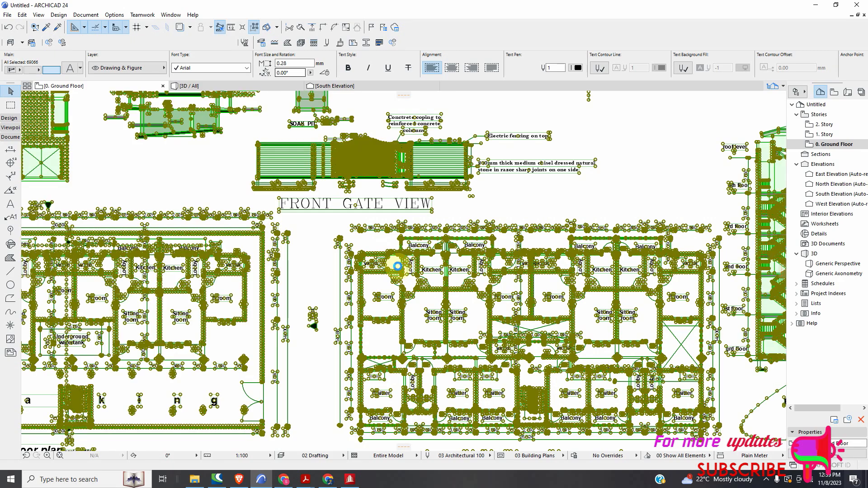
{"action": "scroll", "coordinate": [412, 285], "scroll_direction": "down", "scroll_amount": 1}
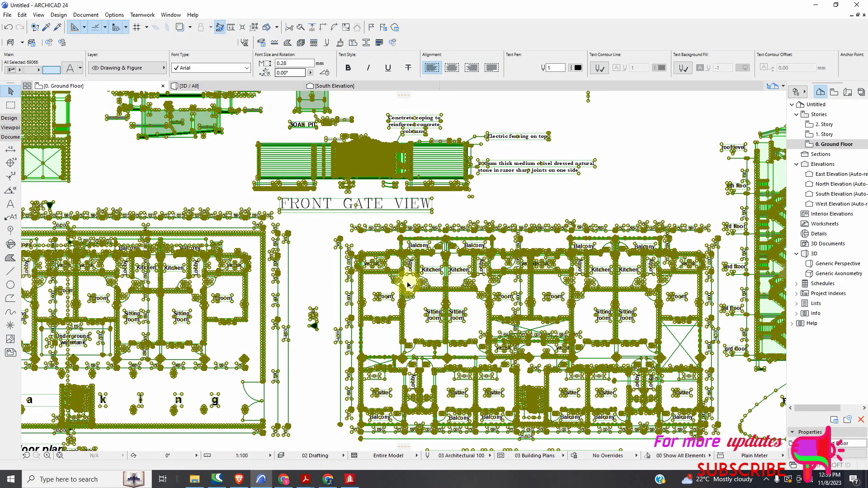
{"action": "scroll", "coordinate": [407, 284], "scroll_direction": "down", "scroll_amount": 3}
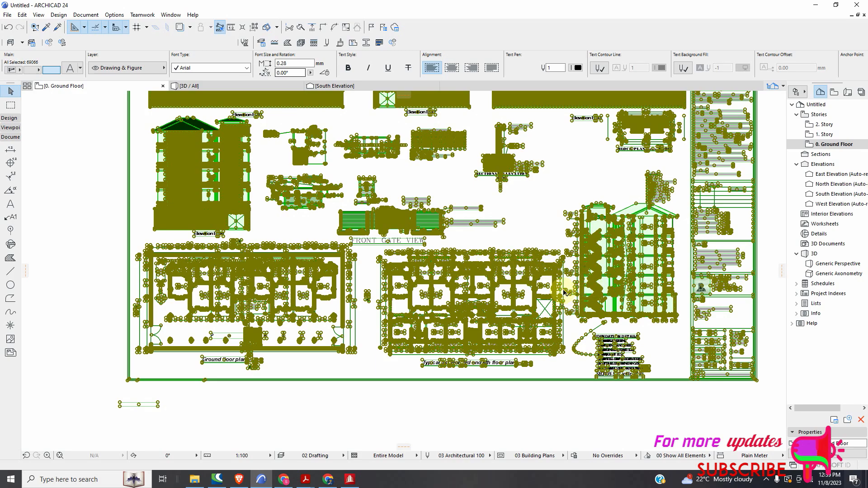
{"action": "scroll", "coordinate": [570, 287], "scroll_direction": "up", "scroll_amount": 4}
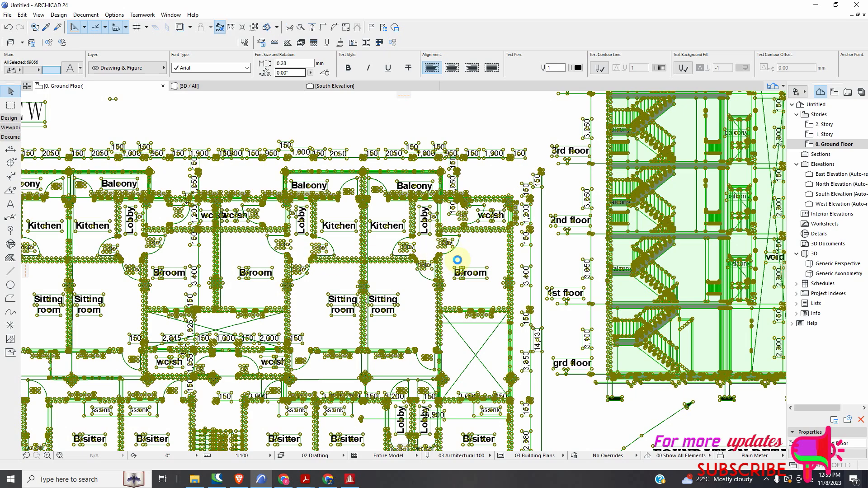
{"action": "scroll", "coordinate": [326, 121], "scroll_direction": "down", "scroll_amount": 3}
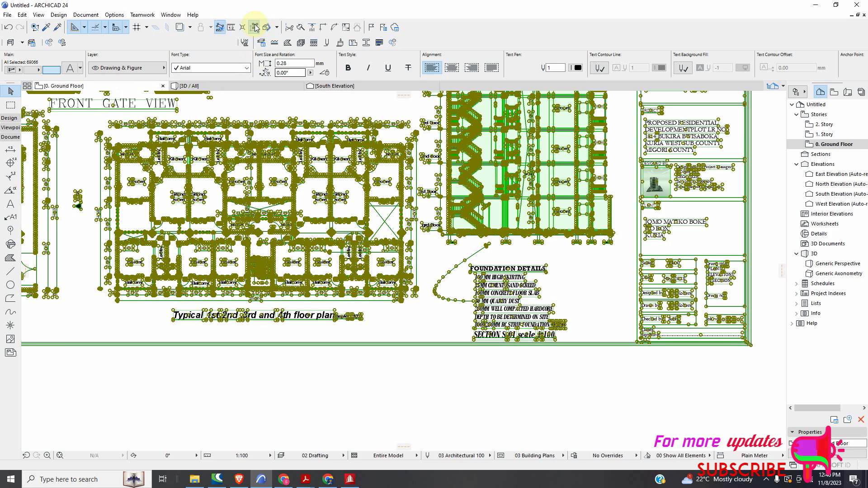
{"action": "scroll", "coordinate": [565, 353], "scroll_direction": "up", "scroll_amount": 3}
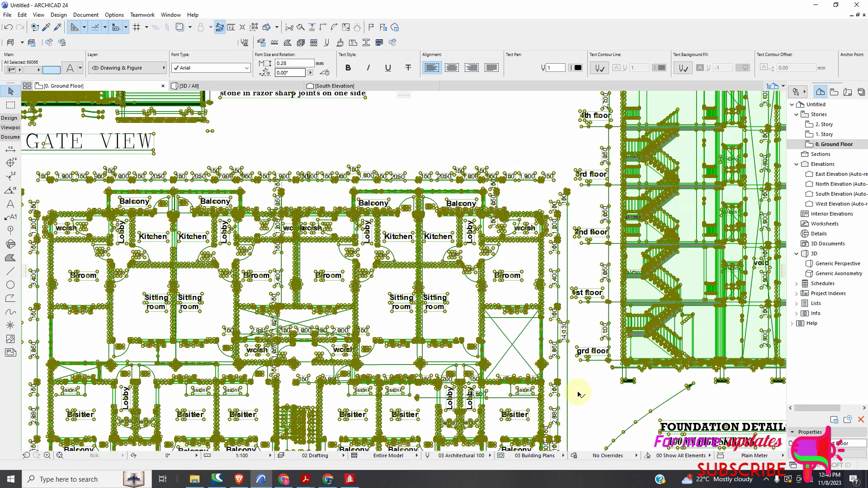
{"action": "scroll", "coordinate": [561, 339], "scroll_direction": "down", "scroll_amount": 3}
{"action": "scroll", "coordinate": [540, 268], "scroll_direction": "down", "scroll_amount": 3}
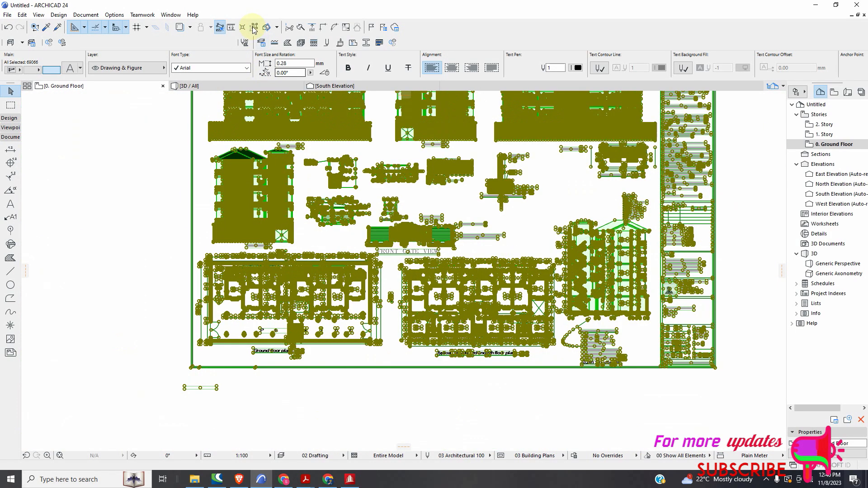
{"action": "left_click", "coordinate": [255, 27]}
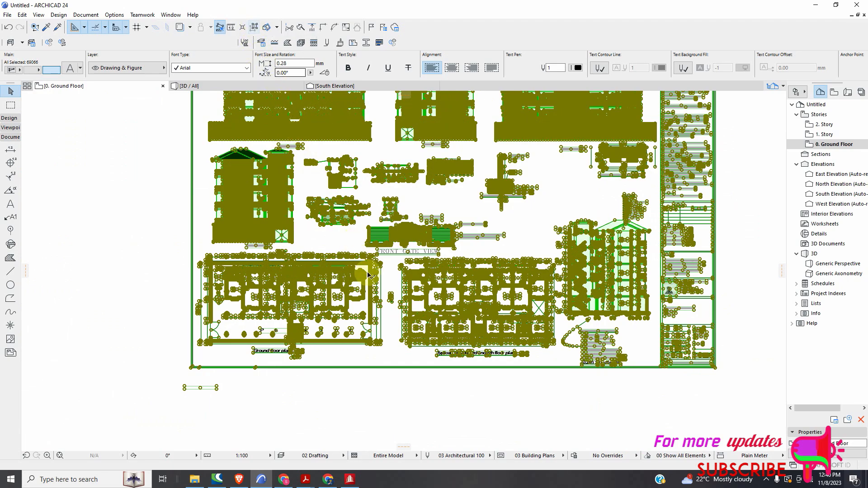
{"action": "scroll", "coordinate": [393, 310], "scroll_direction": "down", "scroll_amount": 1}
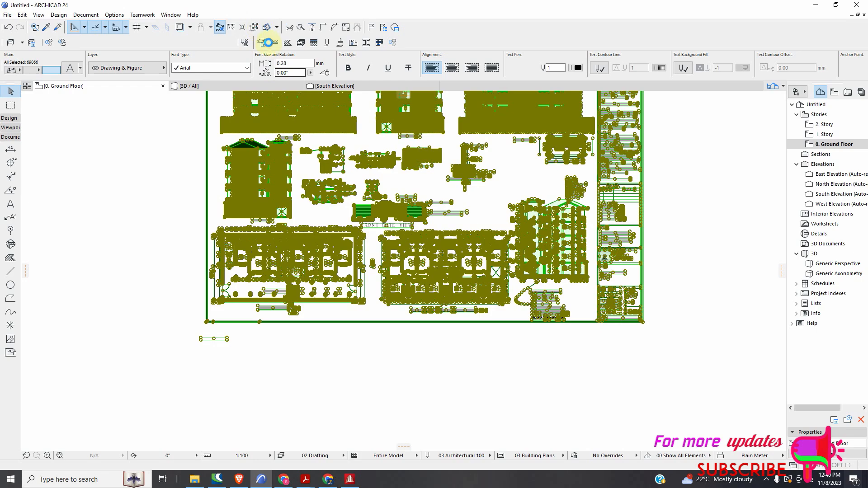
Switch to STAAD.Pro and review the general application configuration, leaving its settings unchanged.
{"action": "left_click", "coordinate": [350, 479]}
{"action": "left_click", "coordinate": [40, 150]}
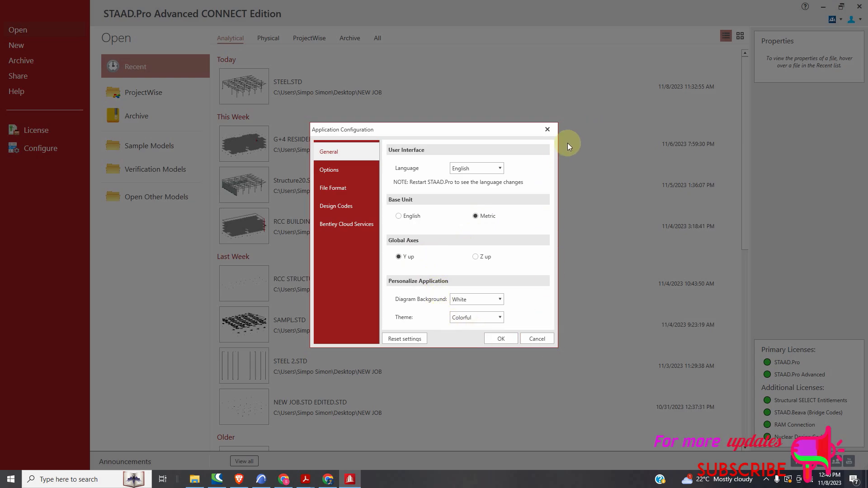
{"action": "left_click", "coordinate": [539, 340]}
Create a new metric analytical model named Structure23 and switch back to ARCHICAD.
{"action": "left_click", "coordinate": [21, 48]}
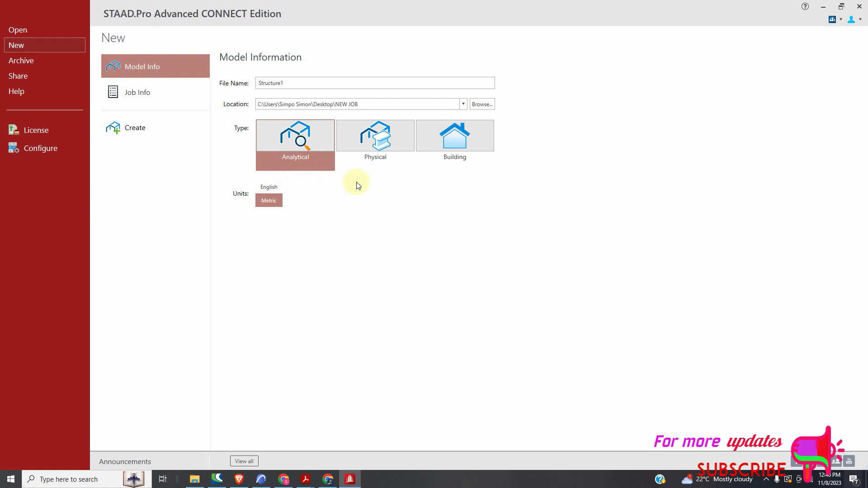
{"action": "left_click", "coordinate": [294, 85]}
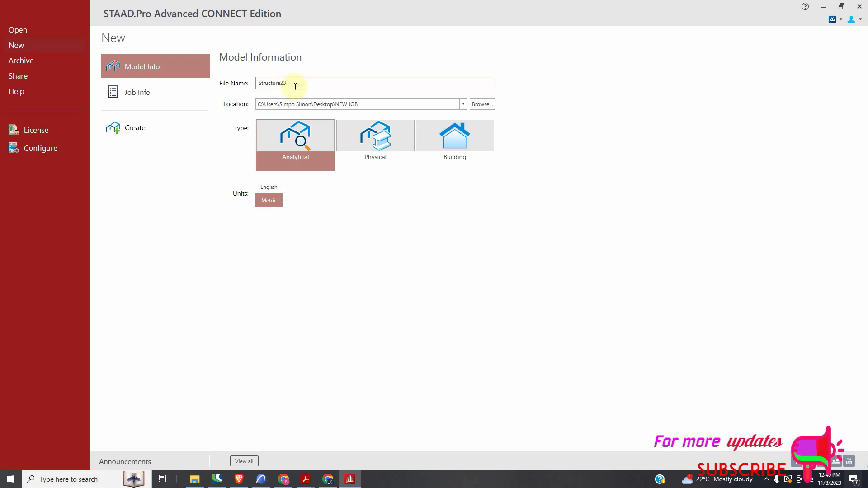
{"action": "left_click", "coordinate": [135, 129]}
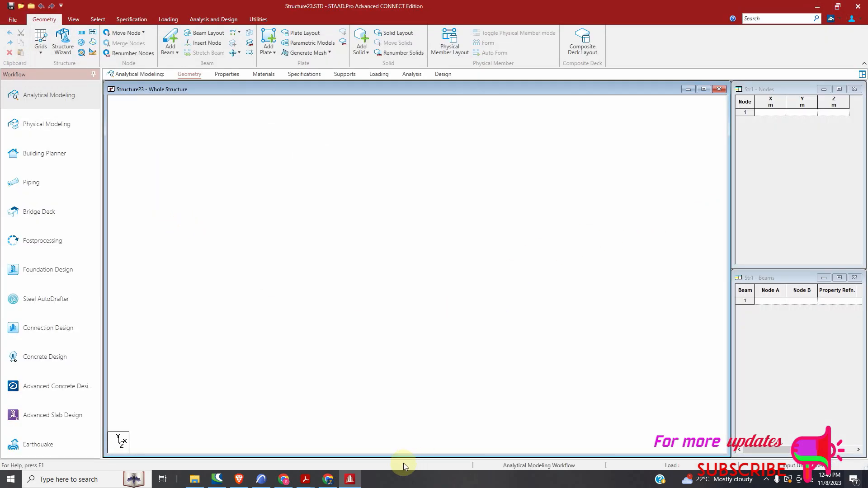
{"action": "left_click", "coordinate": [261, 479]}
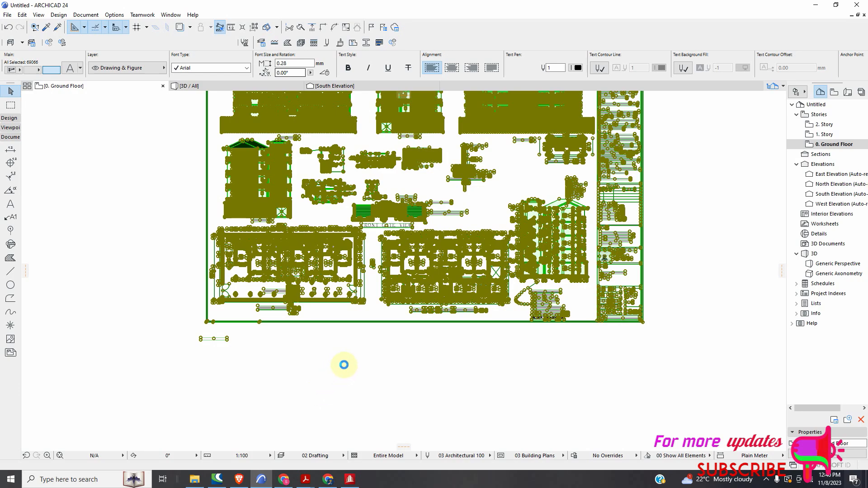
{"action": "left_click", "coordinate": [766, 480]}
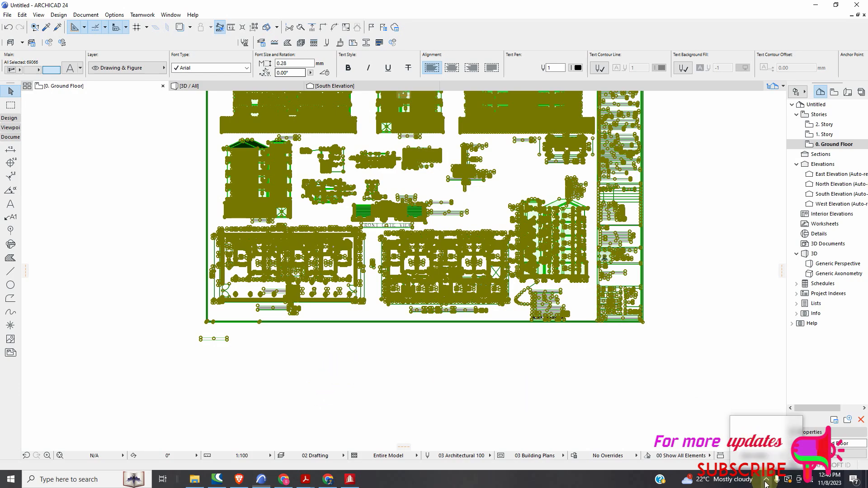
{"action": "left_click", "coordinate": [561, 404]}
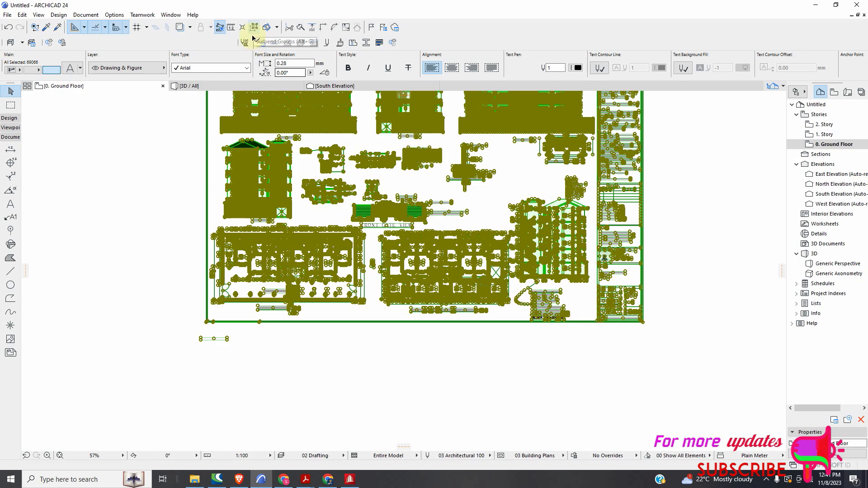
{"action": "scroll", "coordinate": [293, 360], "scroll_direction": "up", "scroll_amount": 2}
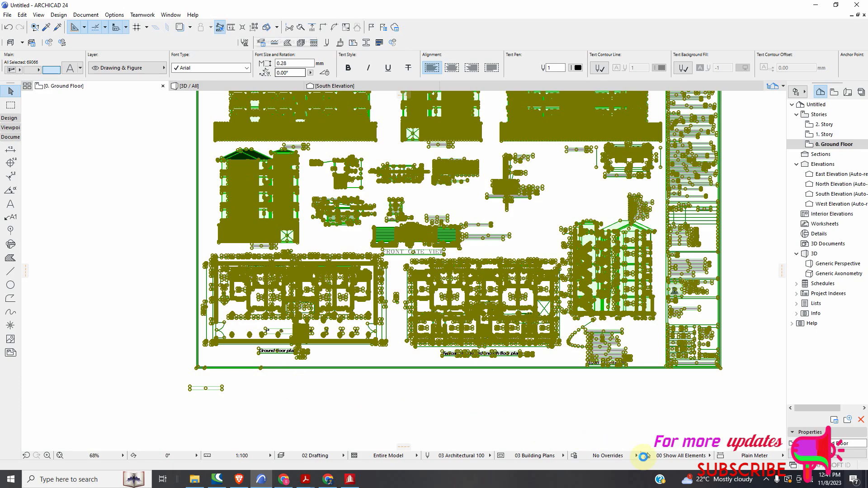
{"action": "left_click", "coordinate": [766, 480]}
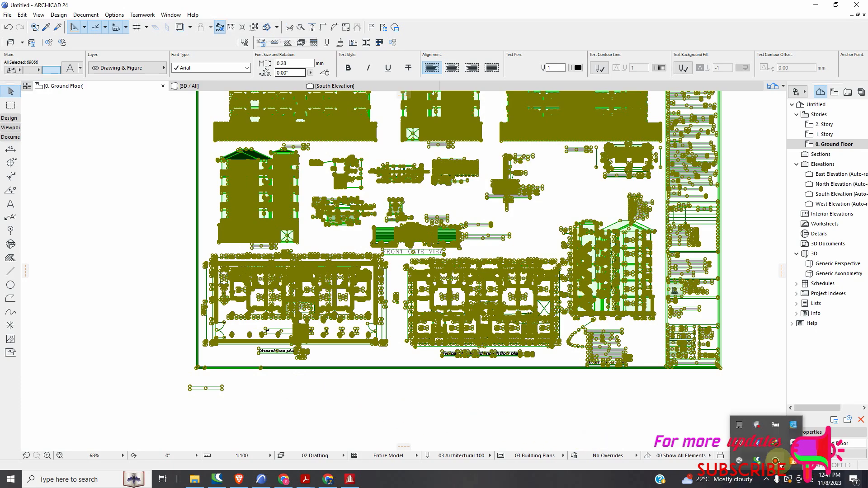
{"action": "left_click", "coordinate": [775, 461]}
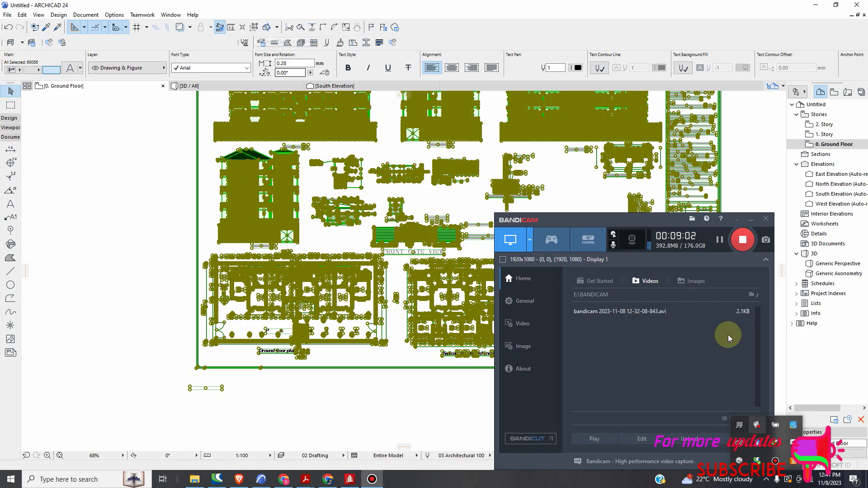
{"action": "left_click", "coordinate": [739, 220]}
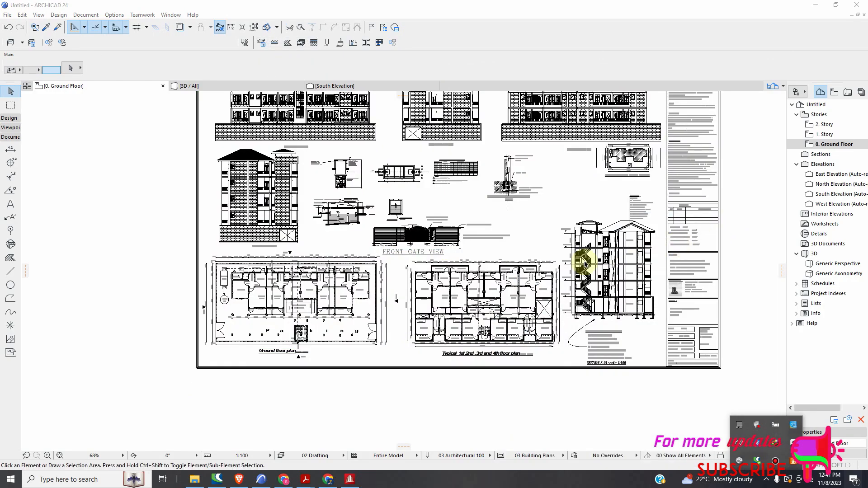
Turn on Suspend Groups and select all linework of the typical 1st to 4th floor plan, including its dimension lines.
{"action": "scroll", "coordinate": [330, 355], "scroll_direction": "down", "scroll_amount": 5}
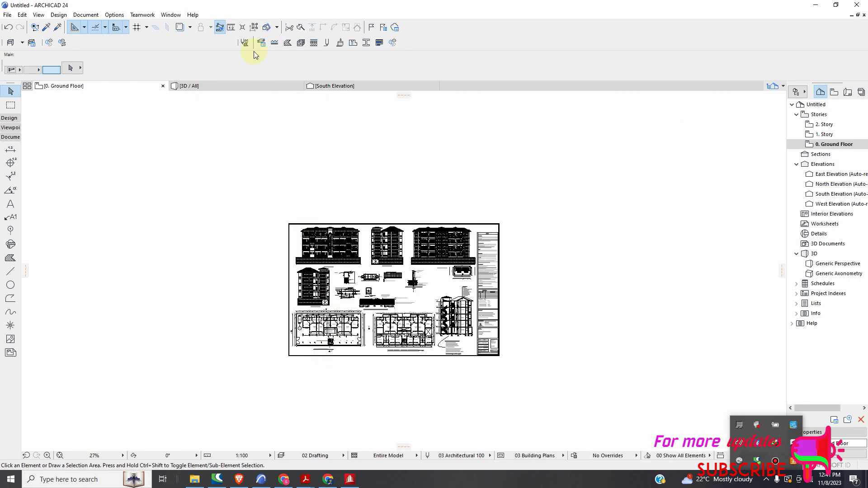
{"action": "left_click", "coordinate": [255, 28]}
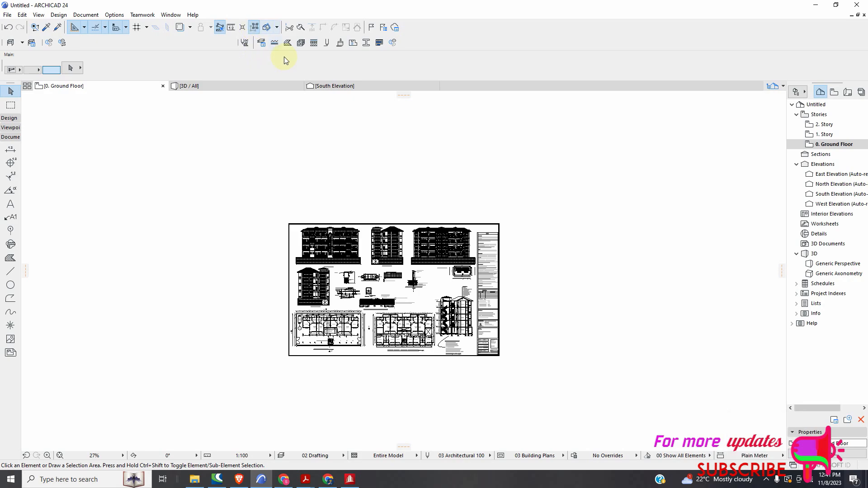
{"action": "scroll", "coordinate": [393, 362], "scroll_direction": "up", "scroll_amount": 3}
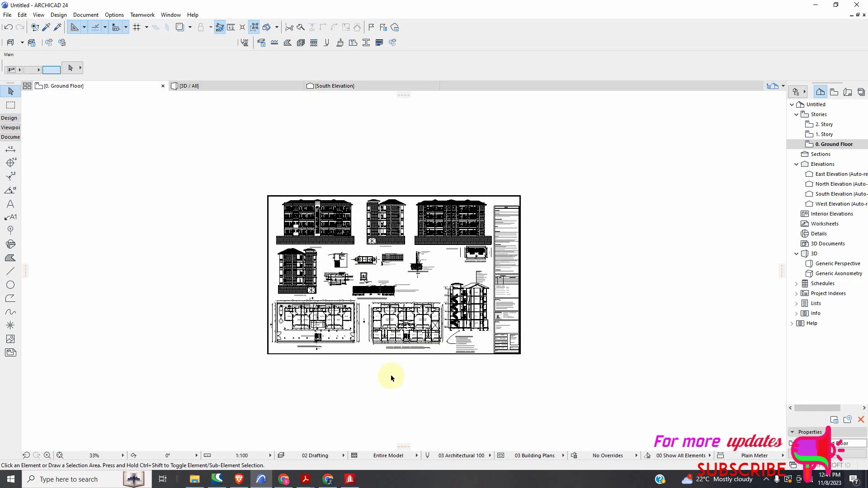
{"action": "scroll", "coordinate": [358, 272], "scroll_direction": "up", "scroll_amount": 6}
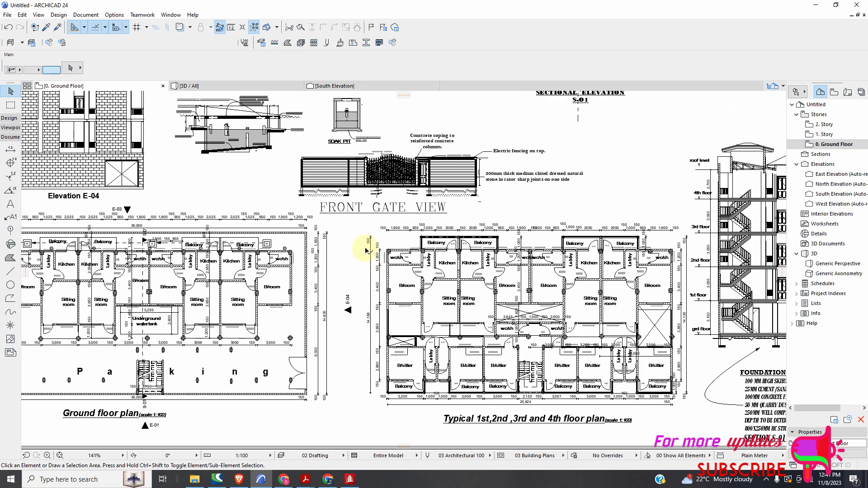
{"action": "left_click", "coordinate": [358, 223]}
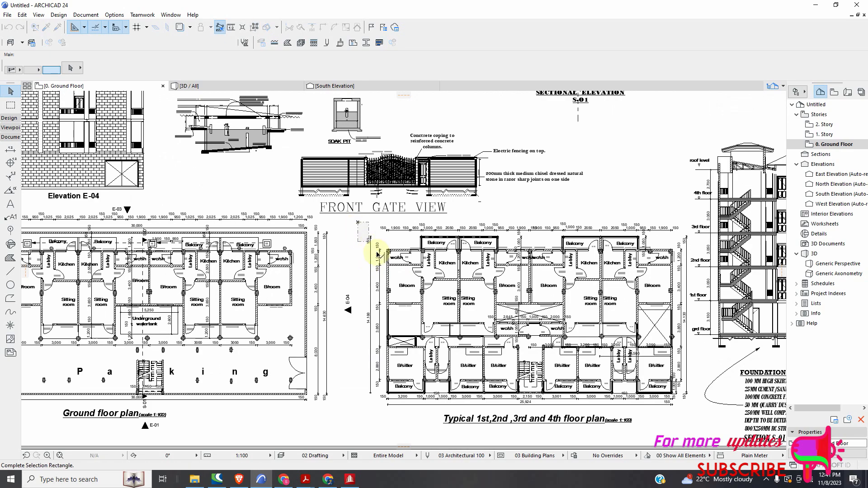
{"action": "left_click", "coordinate": [357, 223]}
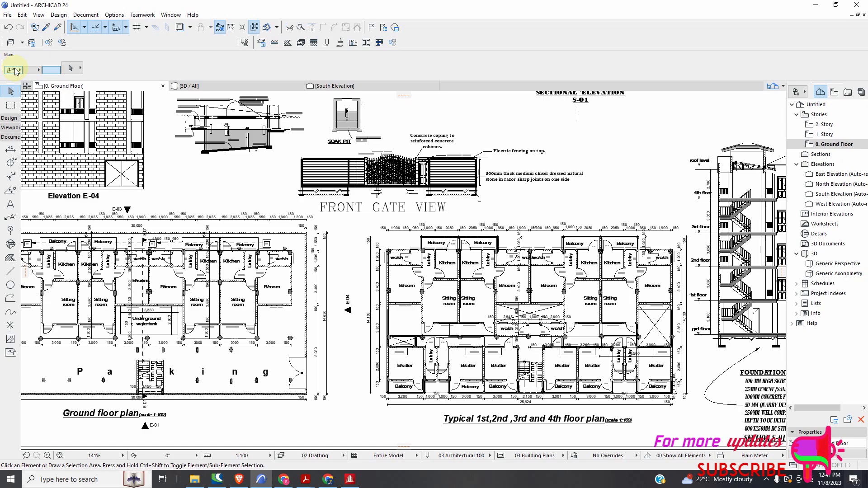
{"action": "left_click_drag", "start_coordinate": [358, 219], "coordinate": [688, 413]}
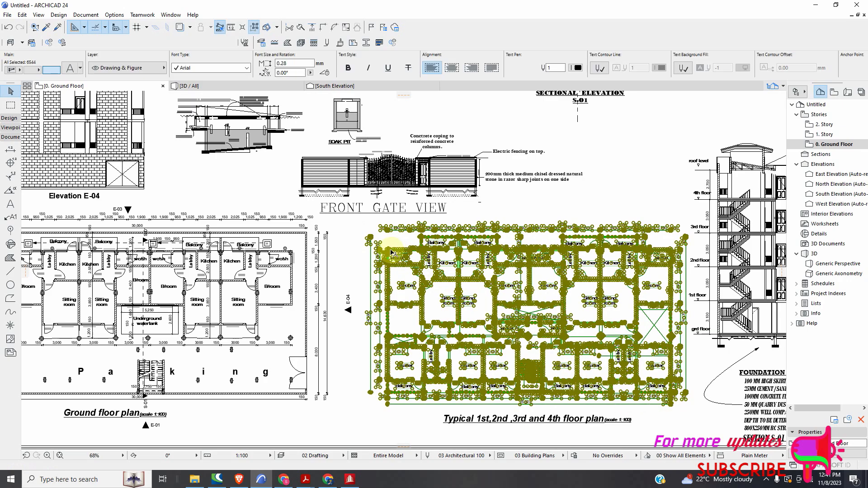
Use Drag a Copy to place a duplicate of the selected typical floor plan in the empty area below the drawing sheet.
{"action": "scroll", "coordinate": [425, 283], "scroll_direction": "down", "scroll_amount": 5}
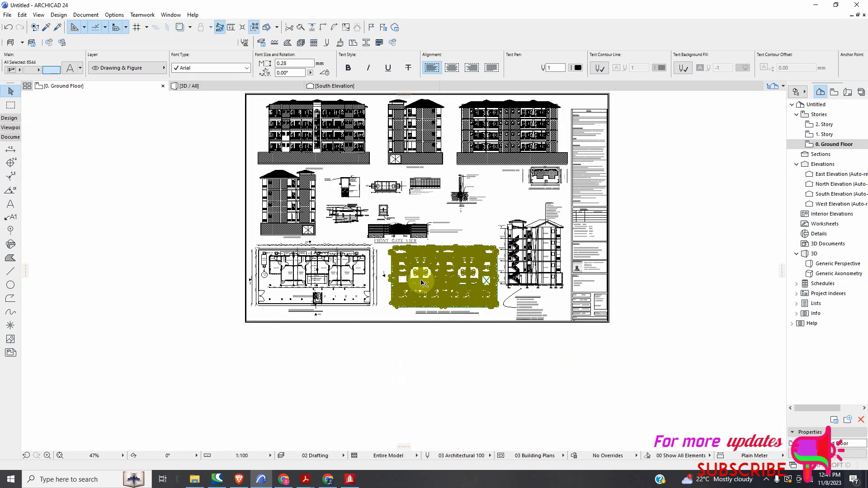
{"action": "right_click", "coordinate": [496, 319]}
{"action": "mouse_move", "coordinate": [608, 196]}
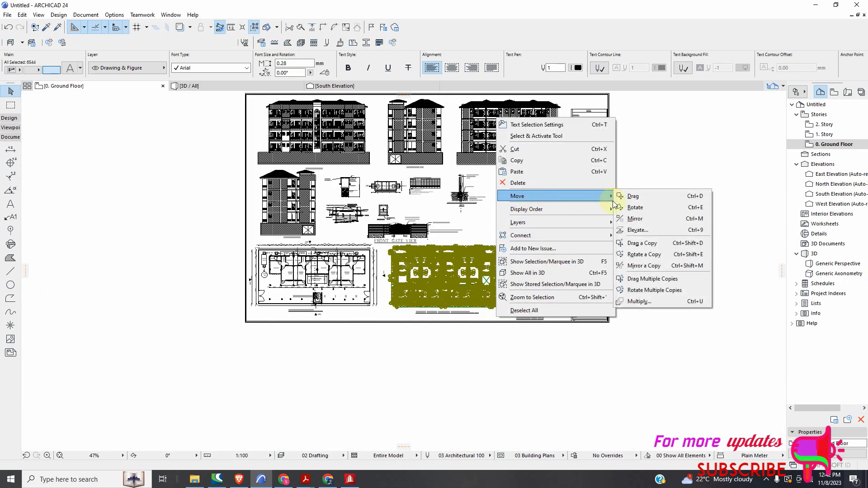
{"action": "left_click", "coordinate": [657, 244]}
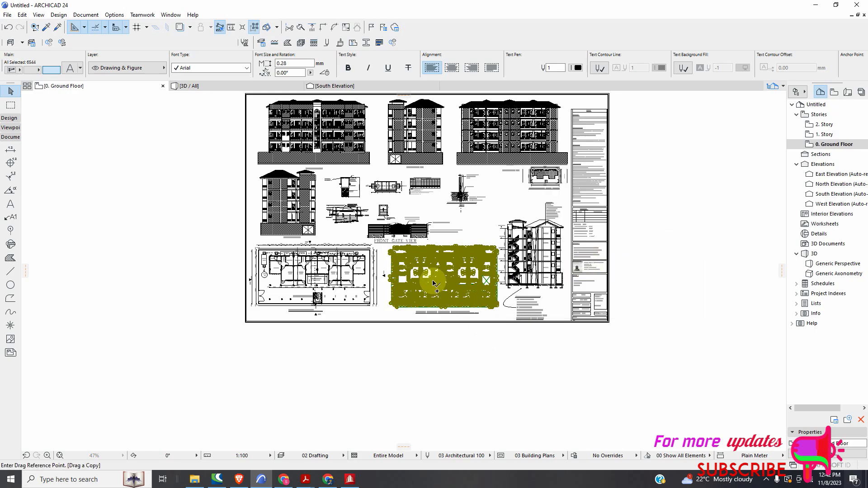
{"action": "scroll", "coordinate": [432, 272], "scroll_direction": "up", "scroll_amount": 2}
{"action": "left_click", "coordinate": [443, 317]}
{"action": "scroll", "coordinate": [414, 263], "scroll_direction": "down", "scroll_amount": 2}
{"action": "scroll", "coordinate": [410, 252], "scroll_direction": "down", "scroll_amount": 4}
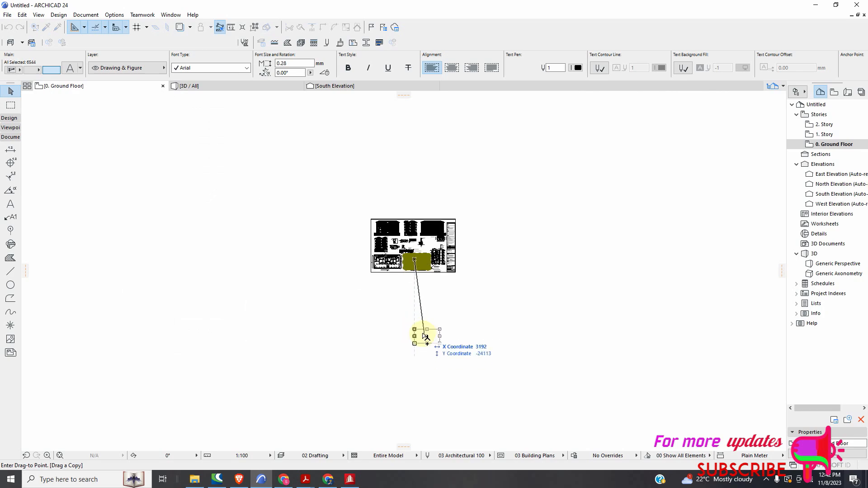
{"action": "left_click", "coordinate": [425, 364]}
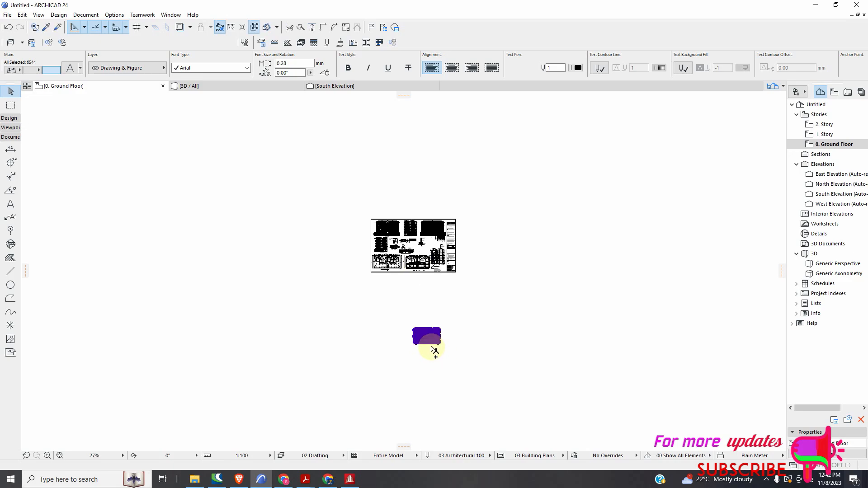
Clear the selection and examine the copied typical floor plan's walls, columns and outer dimension lines around the rooms and balconies.
{"action": "scroll", "coordinate": [430, 341], "scroll_direction": "up", "scroll_amount": 3}
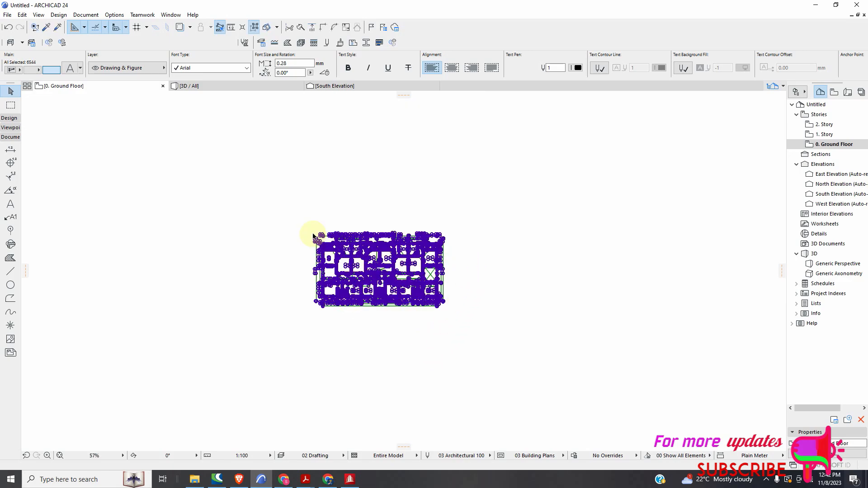
{"action": "scroll", "coordinate": [326, 229], "scroll_direction": "up", "scroll_amount": 5}
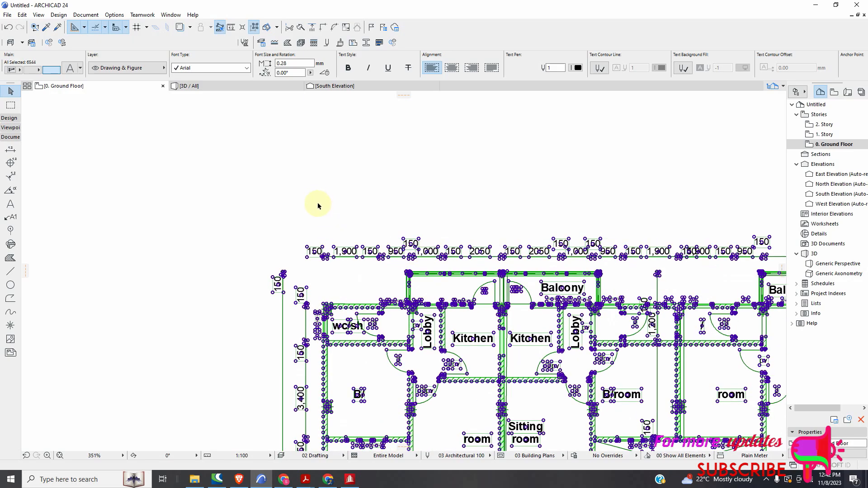
{"action": "scroll", "coordinate": [320, 217], "scroll_direction": "down", "scroll_amount": 2}
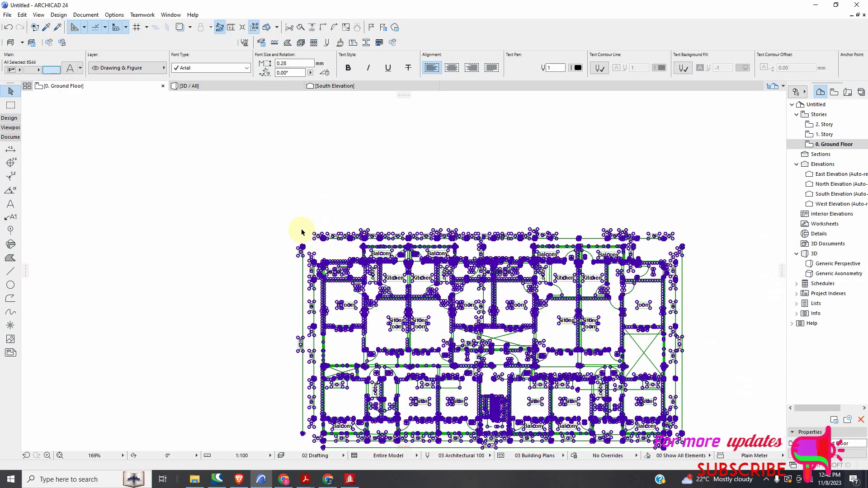
{"action": "left_click", "coordinate": [300, 229]}
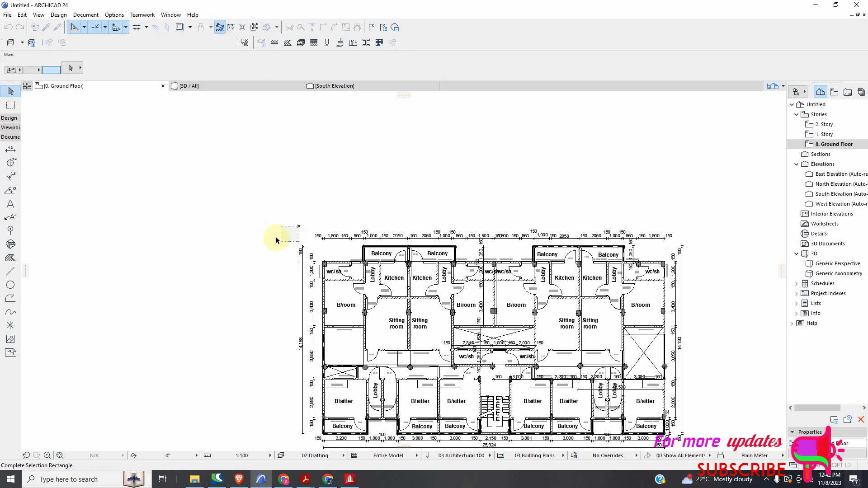
{"action": "scroll", "coordinate": [355, 240], "scroll_direction": "up", "scroll_amount": 2}
{"action": "scroll", "coordinate": [349, 240], "scroll_direction": "down", "scroll_amount": 3}
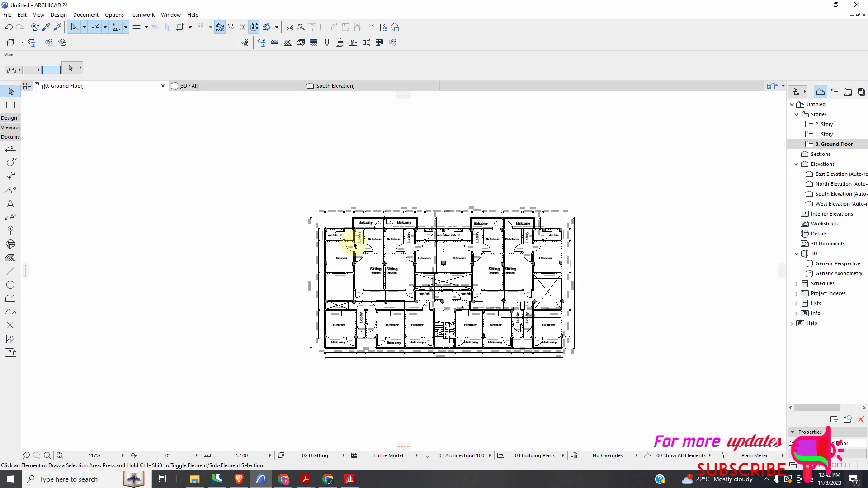
{"action": "scroll", "coordinate": [344, 237], "scroll_direction": "up", "scroll_amount": 2}
{"action": "scroll", "coordinate": [343, 267], "scroll_direction": "down", "scroll_amount": 3}
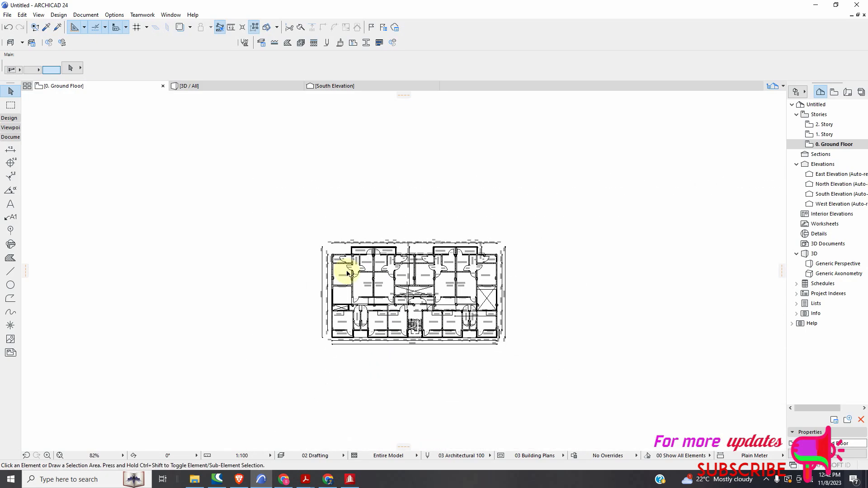
{"action": "scroll", "coordinate": [353, 286], "scroll_direction": "up", "scroll_amount": 5}
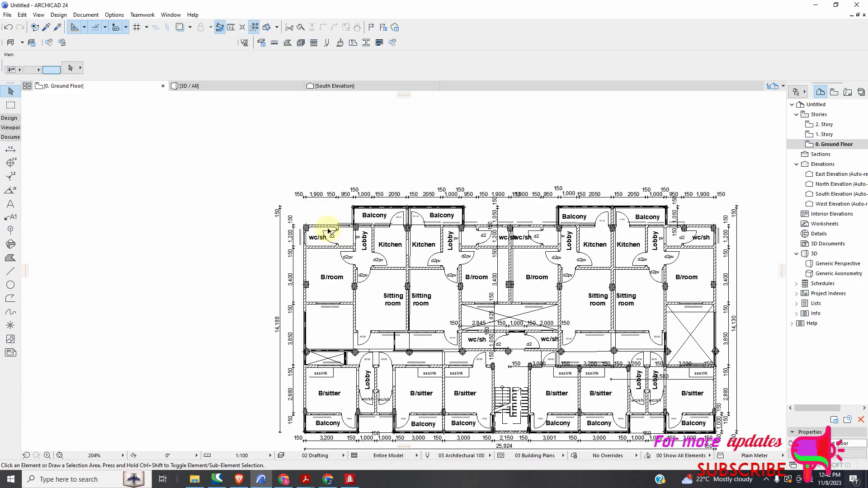
{"action": "scroll", "coordinate": [329, 231], "scroll_direction": "down", "scroll_amount": 4}
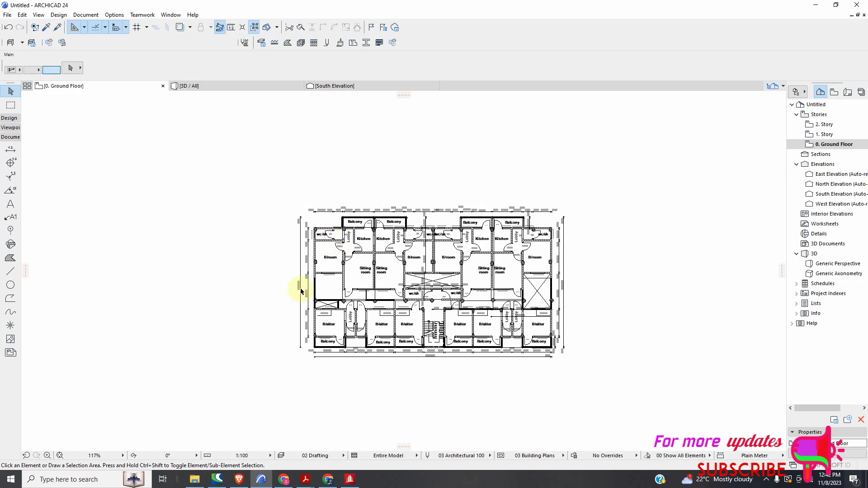
{"action": "scroll", "coordinate": [314, 199], "scroll_direction": "up", "scroll_amount": 4}
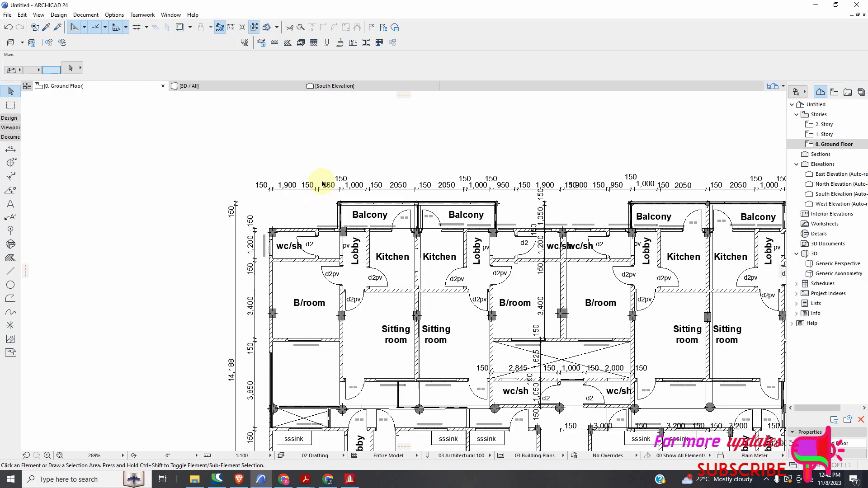
{"action": "scroll", "coordinate": [324, 191], "scroll_direction": "down", "scroll_amount": 5}
{"action": "scroll", "coordinate": [324, 191], "scroll_direction": "up", "scroll_amount": 4}
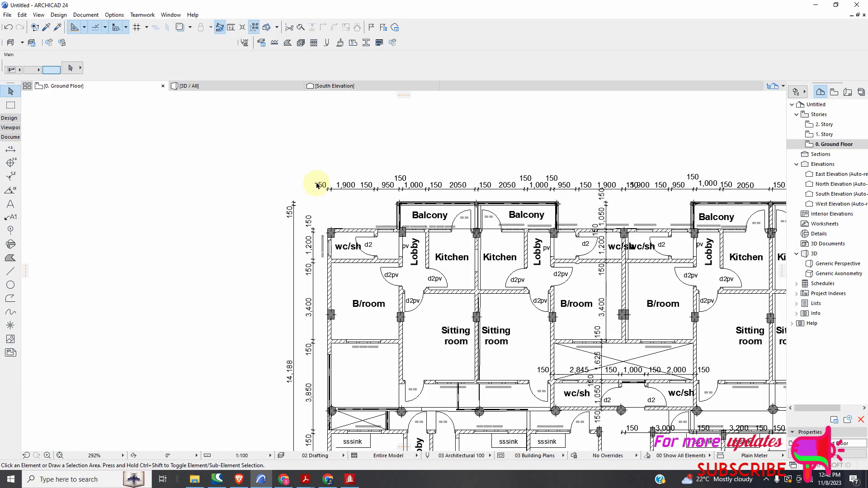
{"action": "scroll", "coordinate": [324, 194], "scroll_direction": "down", "scroll_amount": 4}
{"action": "scroll", "coordinate": [325, 190], "scroll_direction": "up", "scroll_amount": 4}
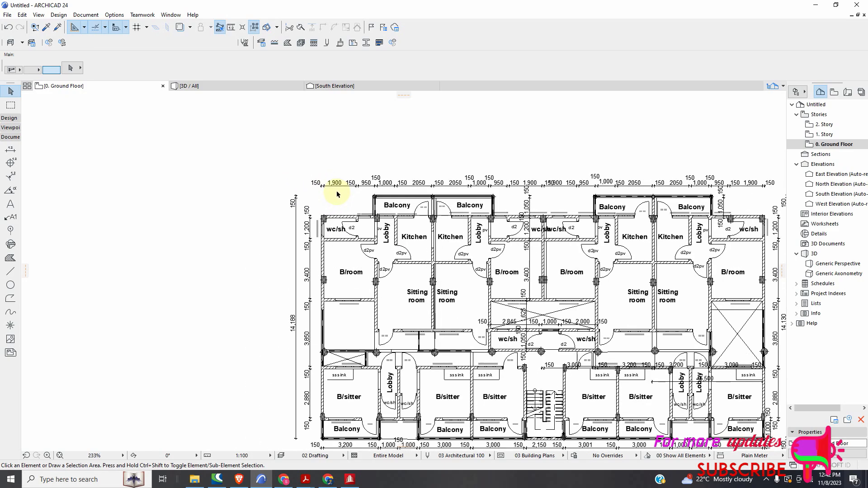
{"action": "scroll", "coordinate": [326, 187], "scroll_direction": "down", "scroll_amount": 3}
{"action": "scroll", "coordinate": [316, 179], "scroll_direction": "up", "scroll_amount": 7}
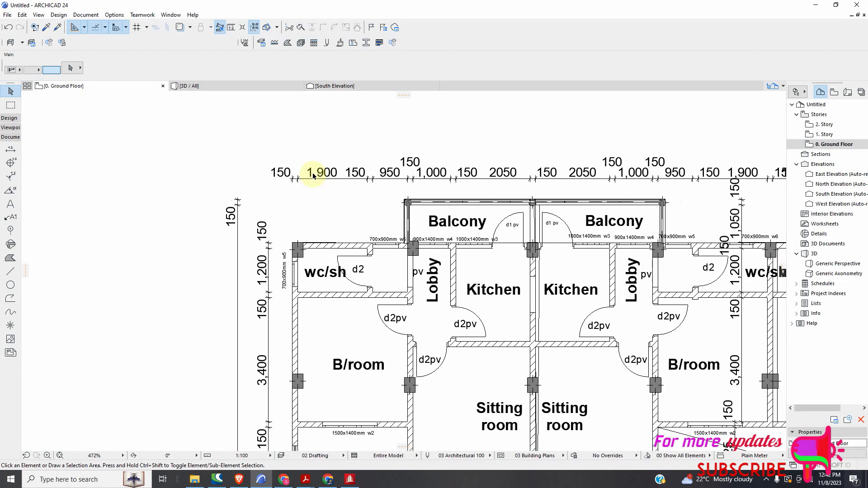
{"action": "scroll", "coordinate": [321, 225], "scroll_direction": "down", "scroll_amount": 3}
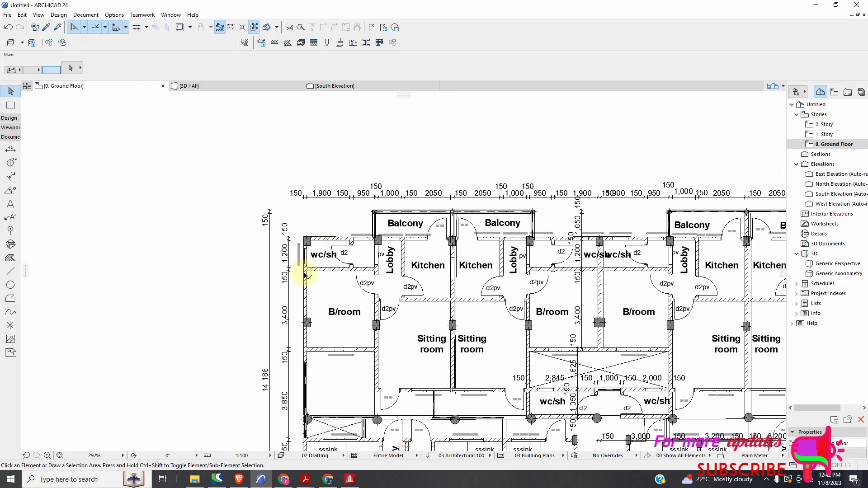
Examine the dimension line above the copied plan against the wc/sh walls and the balcony and corner columns.
{"action": "scroll", "coordinate": [304, 275], "scroll_direction": "up", "scroll_amount": 6}
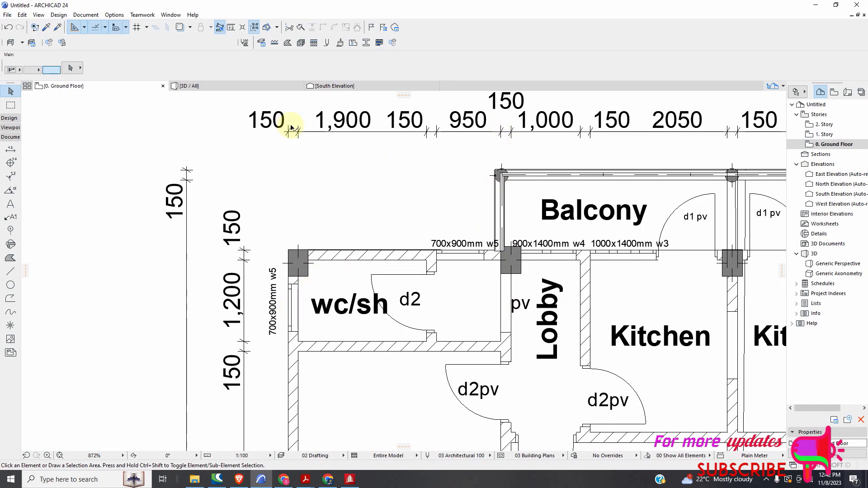
{"action": "scroll", "coordinate": [291, 131], "scroll_direction": "down", "scroll_amount": 2}
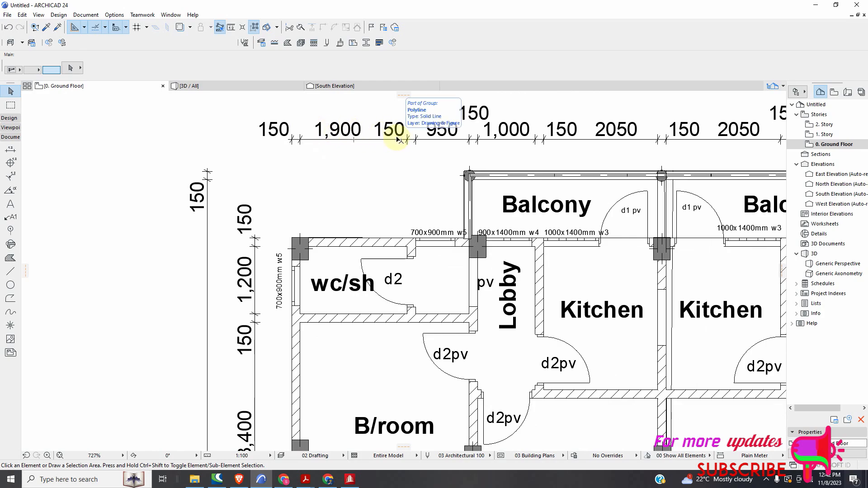
{"action": "scroll", "coordinate": [458, 135], "scroll_direction": "up", "scroll_amount": 2}
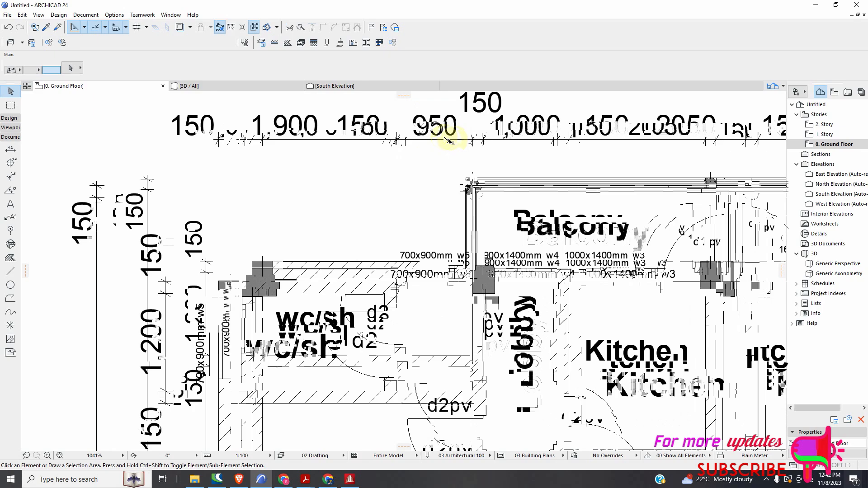
{"action": "scroll", "coordinate": [433, 133], "scroll_direction": "down", "scroll_amount": 2}
{"action": "scroll", "coordinate": [437, 132], "scroll_direction": "up", "scroll_amount": 2}
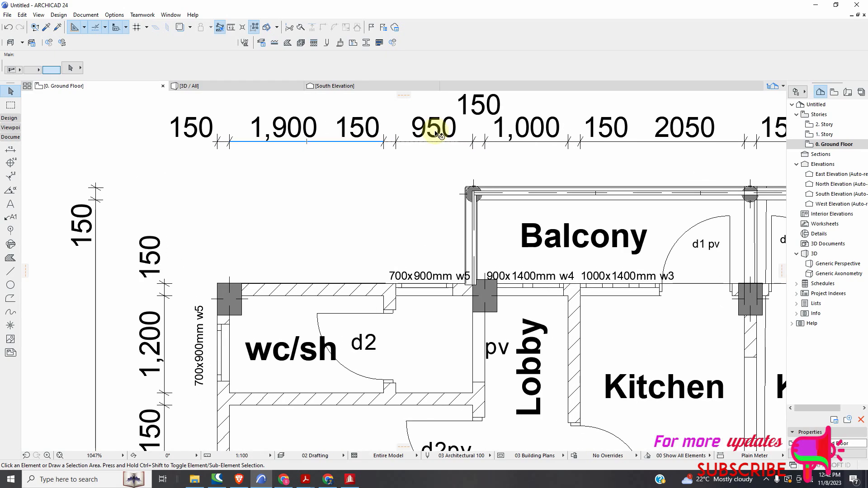
{"action": "scroll", "coordinate": [475, 141], "scroll_direction": "up", "scroll_amount": 4}
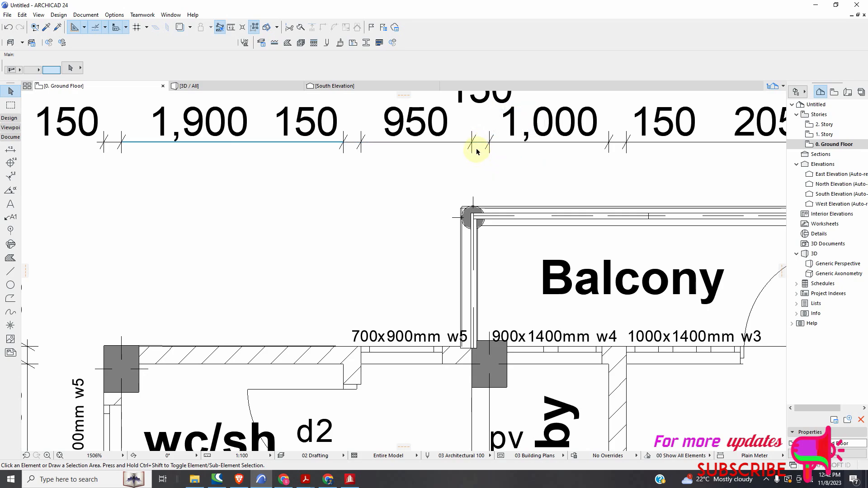
{"action": "scroll", "coordinate": [480, 145], "scroll_direction": "down", "scroll_amount": 2}
{"action": "scroll", "coordinate": [478, 146], "scroll_direction": "up", "scroll_amount": 1}
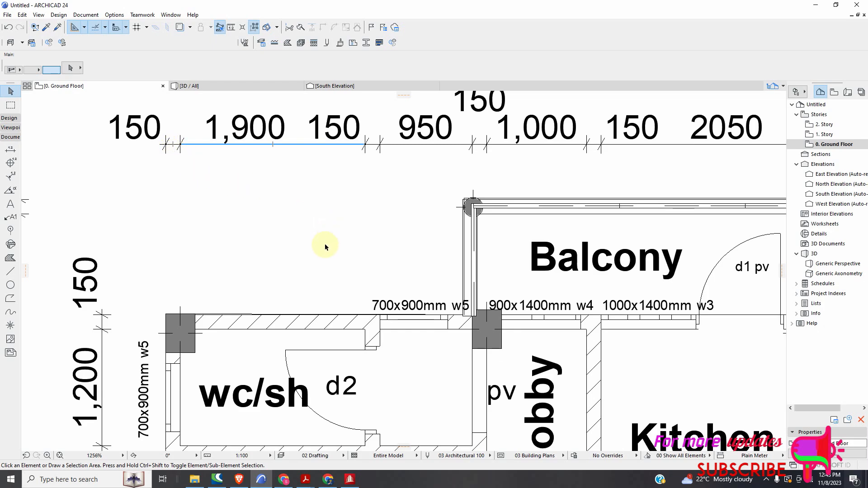
{"action": "scroll", "coordinate": [324, 247], "scroll_direction": "down", "scroll_amount": 2}
{"action": "scroll", "coordinate": [232, 341], "scroll_direction": "up", "scroll_amount": 3}
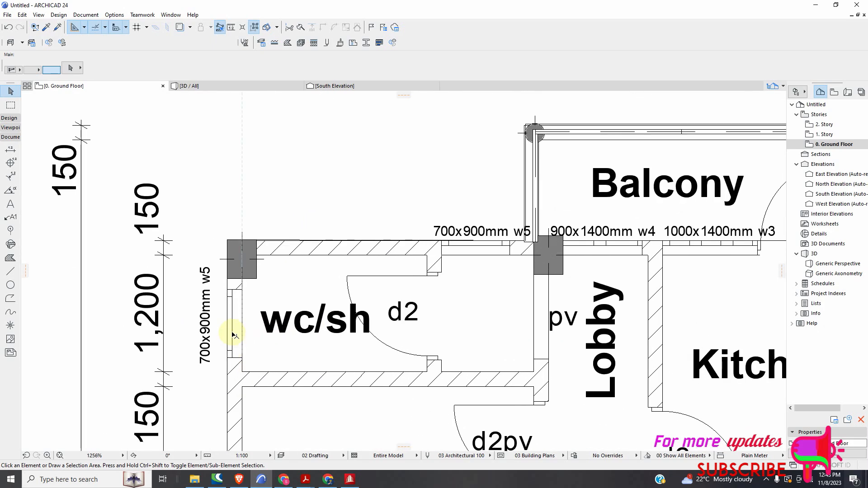
Examine the outer wall, window opening and columns around the wc/sh and the wall it shares with the lobby.
{"action": "scroll", "coordinate": [235, 312], "scroll_direction": "down", "scroll_amount": 4}
{"action": "scroll", "coordinate": [240, 307], "scroll_direction": "up", "scroll_amount": 3}
{"action": "scroll", "coordinate": [237, 304], "scroll_direction": "up", "scroll_amount": 5}
{"action": "scroll", "coordinate": [237, 298], "scroll_direction": "down", "scroll_amount": 5}
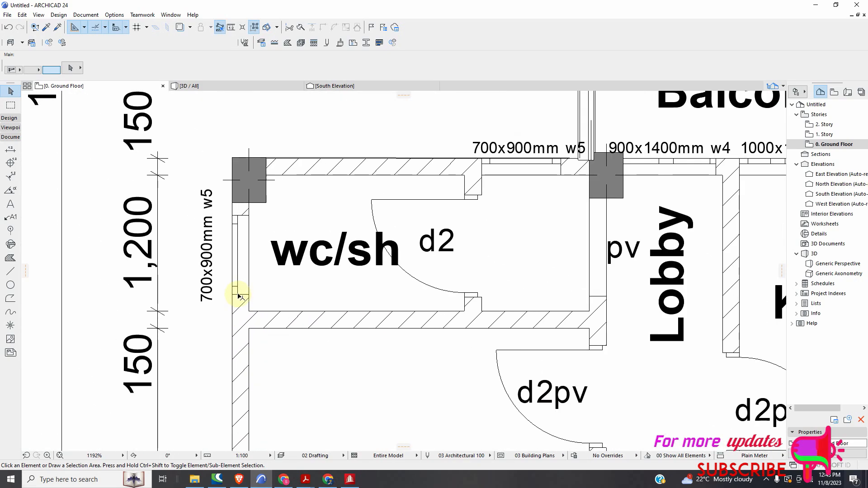
{"action": "scroll", "coordinate": [475, 243], "scroll_direction": "up", "scroll_amount": 3}
{"action": "scroll", "coordinate": [272, 232], "scroll_direction": "down", "scroll_amount": 3}
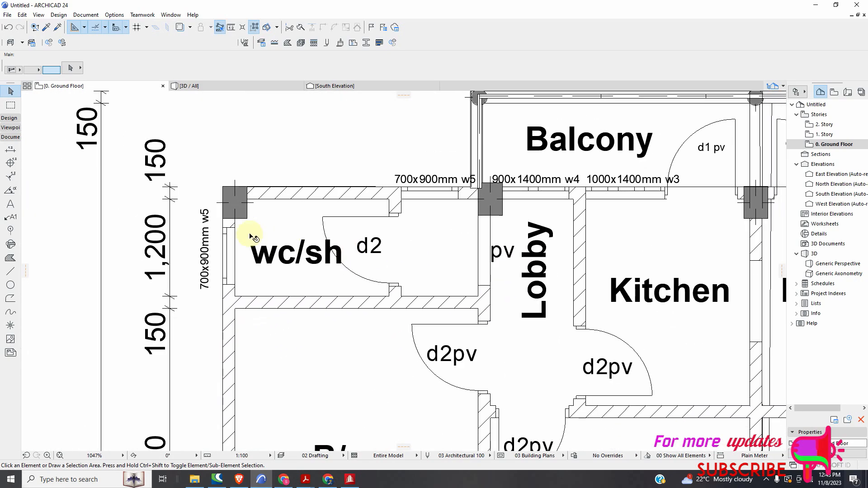
{"action": "scroll", "coordinate": [233, 271], "scroll_direction": "up", "scroll_amount": 4}
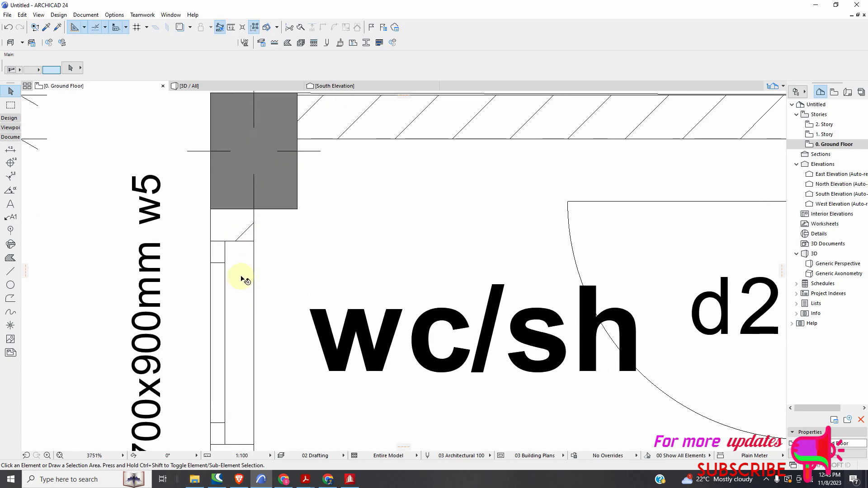
{"action": "scroll", "coordinate": [247, 273], "scroll_direction": "down", "scroll_amount": 3}
{"action": "scroll", "coordinate": [552, 278], "scroll_direction": "up", "scroll_amount": 4}
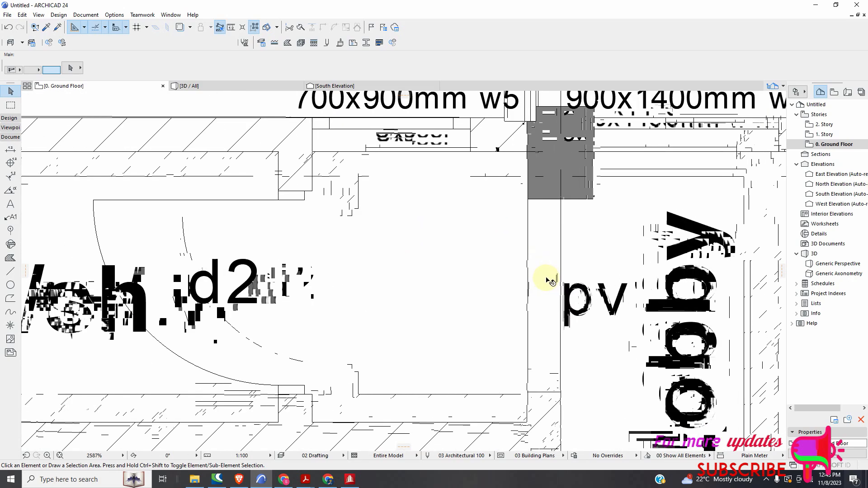
{"action": "scroll", "coordinate": [548, 279], "scroll_direction": "down", "scroll_amount": 5}
{"action": "scroll", "coordinate": [378, 250], "scroll_direction": "down", "scroll_amount": 1}
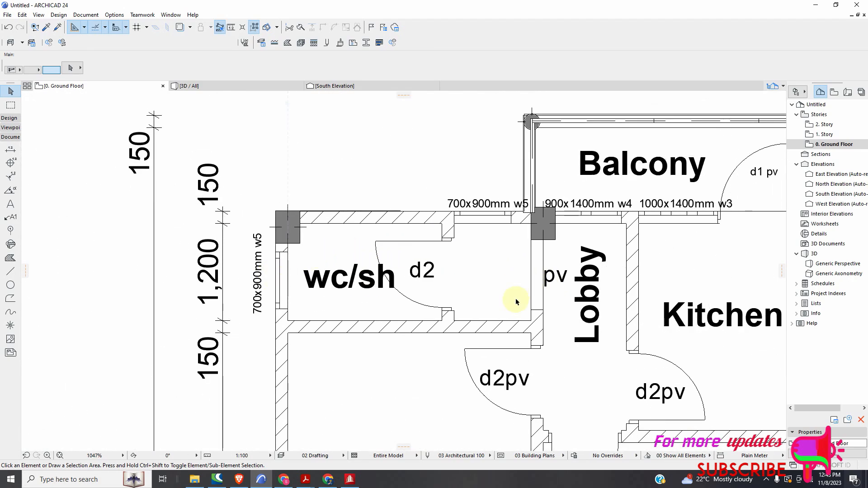
{"action": "scroll", "coordinate": [310, 287], "scroll_direction": "down", "scroll_amount": 6}
{"action": "scroll", "coordinate": [330, 227], "scroll_direction": "down", "scroll_amount": 4}
Draw a short horizontal line across the thickness of the leftmost bedroom's outer wall, just below the wc/sh.
{"action": "scroll", "coordinate": [333, 264], "scroll_direction": "up", "scroll_amount": 12}
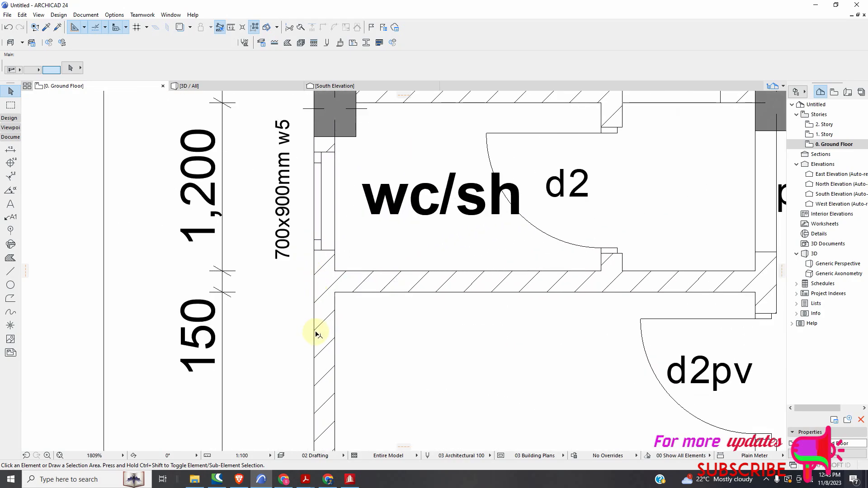
{"action": "scroll", "coordinate": [317, 271], "scroll_direction": "up", "scroll_amount": 3}
{"action": "left_click", "coordinate": [9, 273]}
{"action": "scroll", "coordinate": [312, 338], "scroll_direction": "up", "scroll_amount": 3}
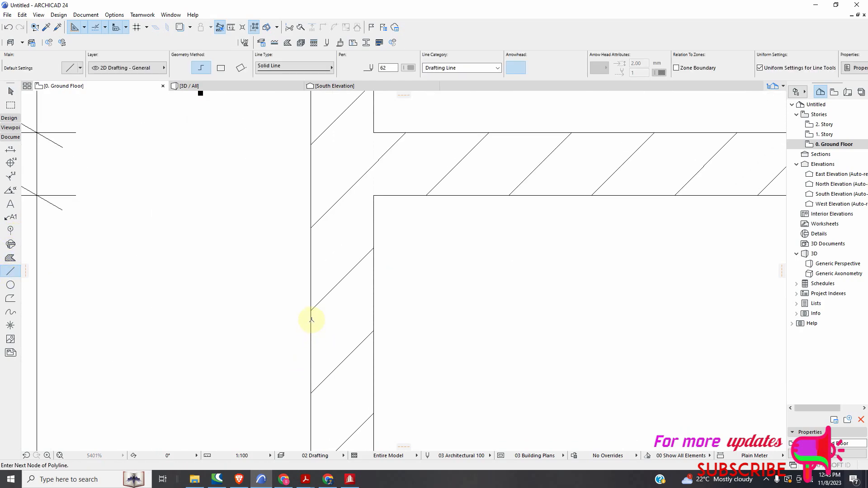
{"action": "left_click", "coordinate": [311, 320]}
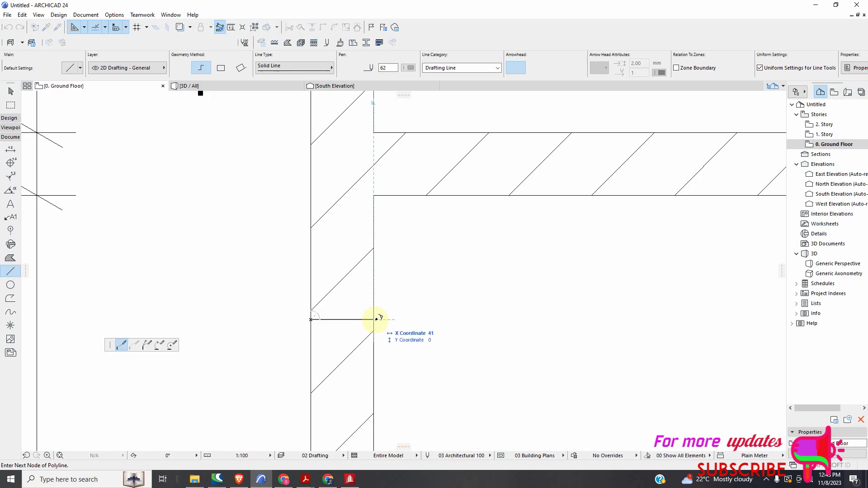
{"action": "double_click", "coordinate": [374, 320]}
{"action": "scroll", "coordinate": [254, 286], "scroll_direction": "down", "scroll_amount": 7}
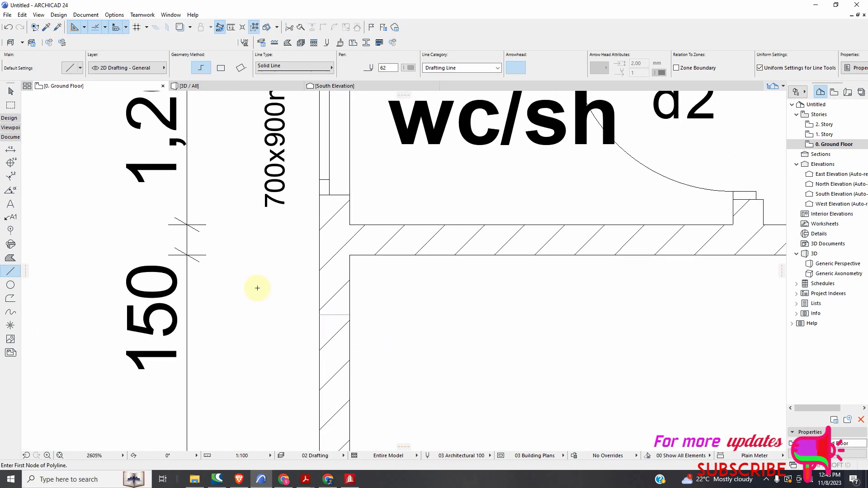
Activate the Grid Element tool and set automatic naming to the A,B,C,... style, starting at A.
{"action": "left_click", "coordinate": [11, 230]}
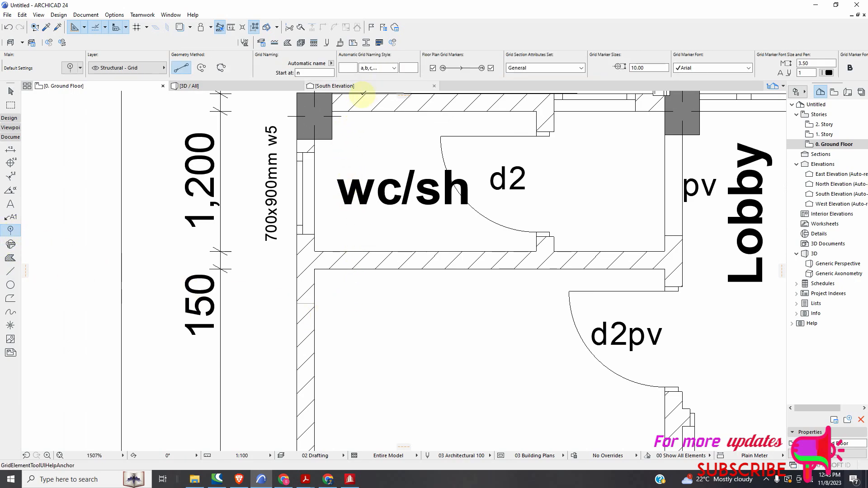
{"action": "scroll", "coordinate": [298, 267], "scroll_direction": "down", "scroll_amount": 2}
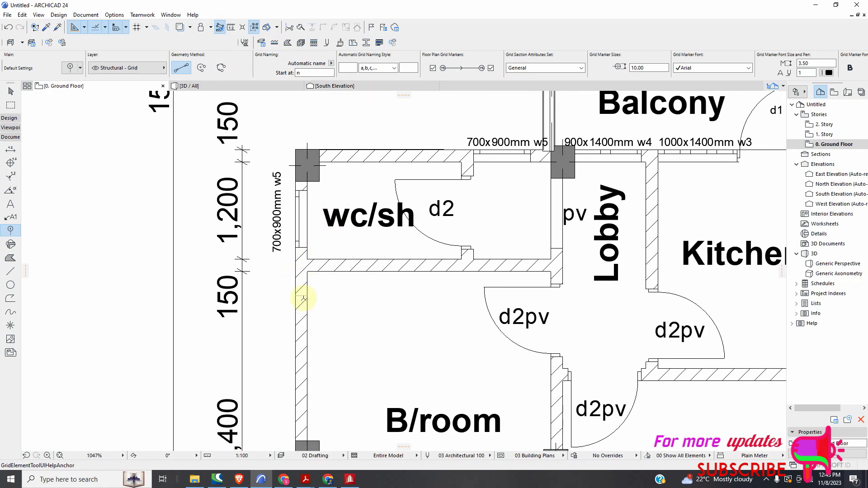
{"action": "scroll", "coordinate": [301, 293], "scroll_direction": "down", "scroll_amount": 2}
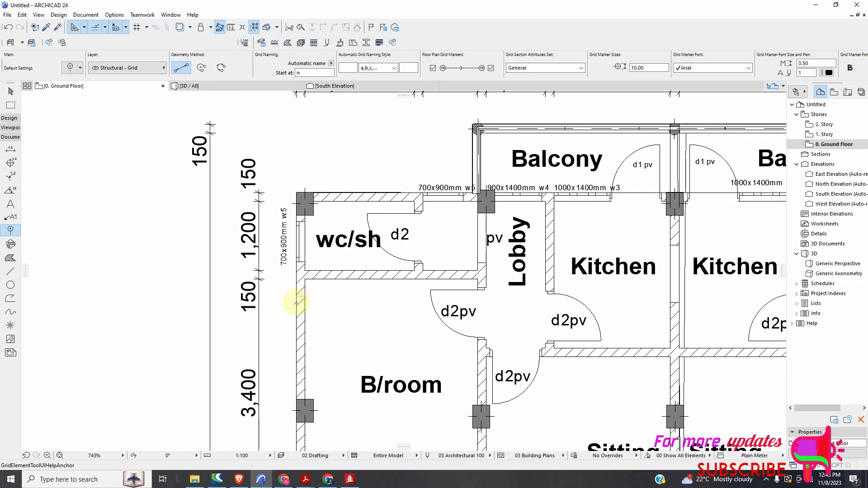
{"action": "left_click", "coordinate": [394, 68]}
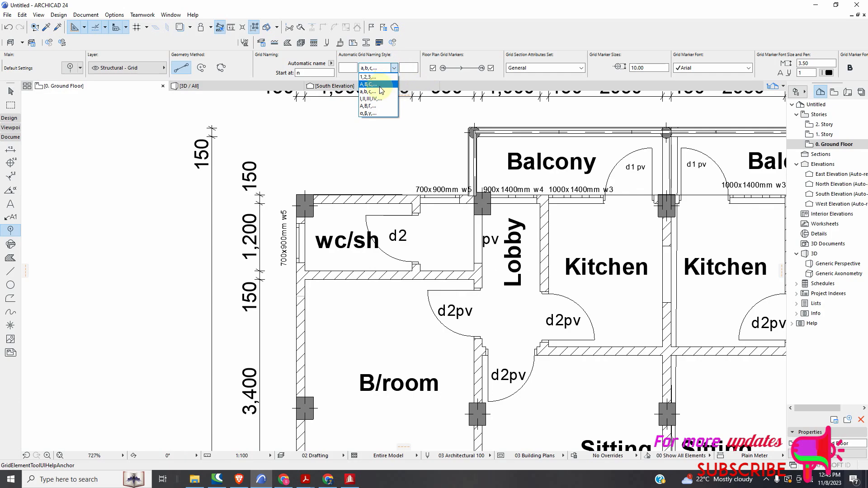
{"action": "left_click", "coordinate": [378, 85]}
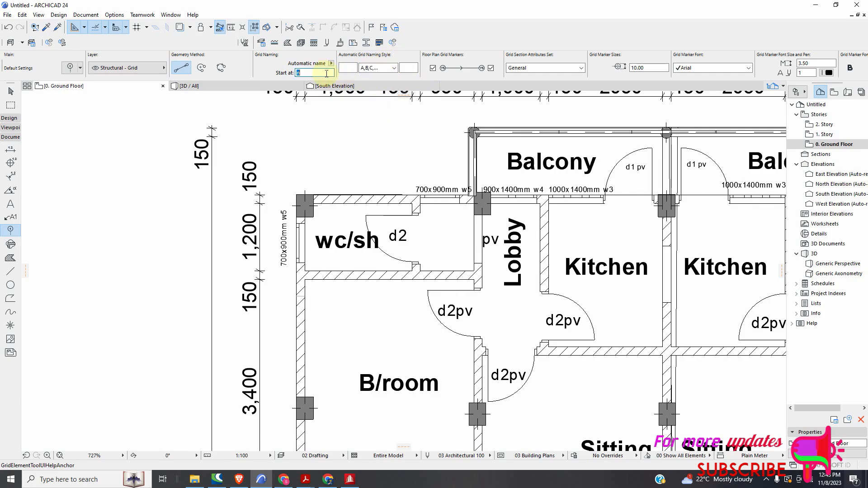
Place vertical grid line A from the midpoint of the short line across the outer wall to above the plan's upper dimension line.
{"action": "scroll", "coordinate": [301, 269], "scroll_direction": "up", "scroll_amount": 3}
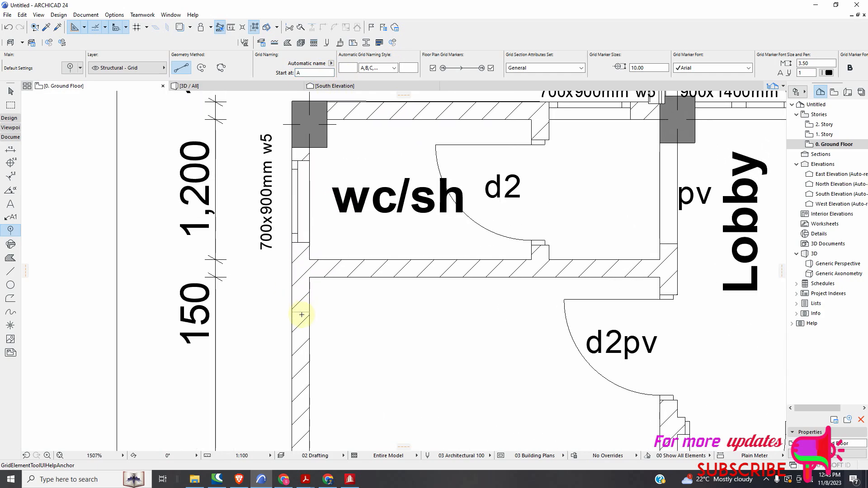
{"action": "scroll", "coordinate": [301, 314], "scroll_direction": "up", "scroll_amount": 2}
{"action": "scroll", "coordinate": [302, 313], "scroll_direction": "up", "scroll_amount": 2}
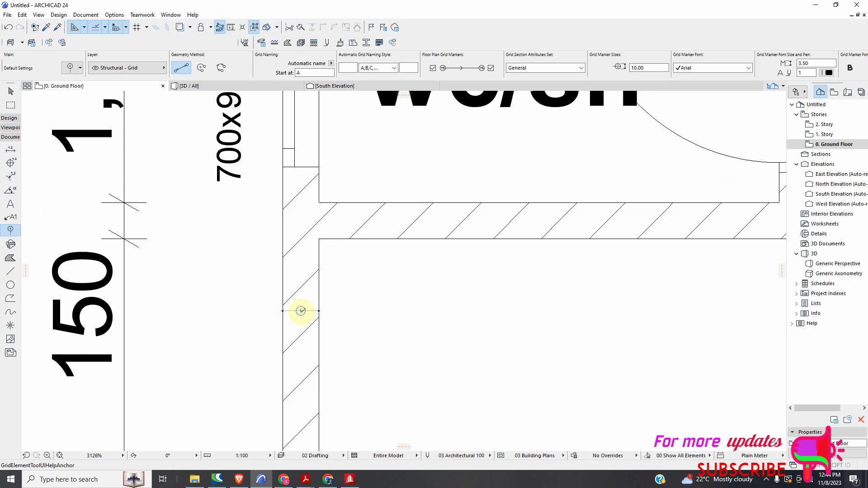
{"action": "left_click", "coordinate": [97, 28]}
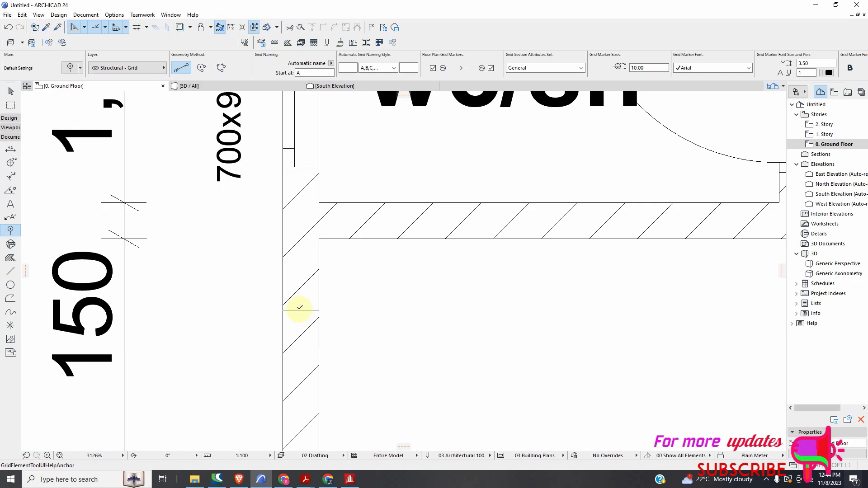
{"action": "scroll", "coordinate": [300, 312], "scroll_direction": "up", "scroll_amount": 2}
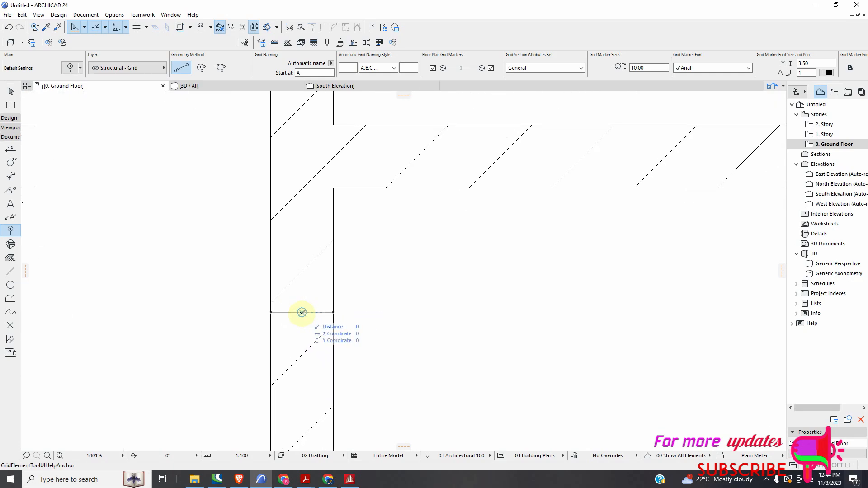
{"action": "left_click", "coordinate": [302, 312]}
{"action": "scroll", "coordinate": [307, 256], "scroll_direction": "down", "scroll_amount": 5}
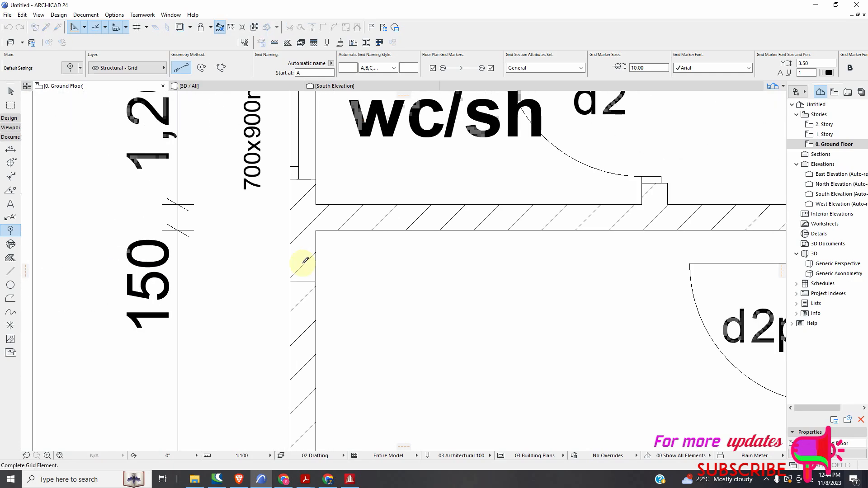
{"action": "scroll", "coordinate": [301, 155], "scroll_direction": "down", "scroll_amount": 3}
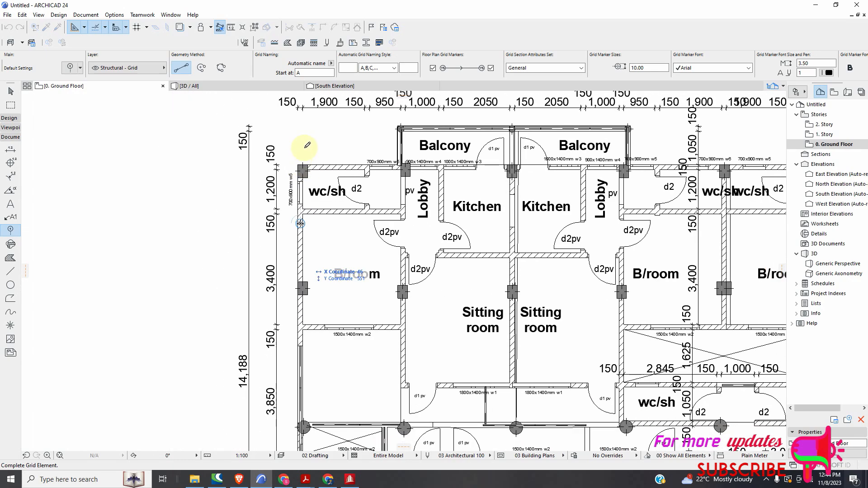
{"action": "scroll", "coordinate": [303, 149], "scroll_direction": "down", "scroll_amount": 3}
{"action": "scroll", "coordinate": [301, 186], "scroll_direction": "down", "scroll_amount": 3}
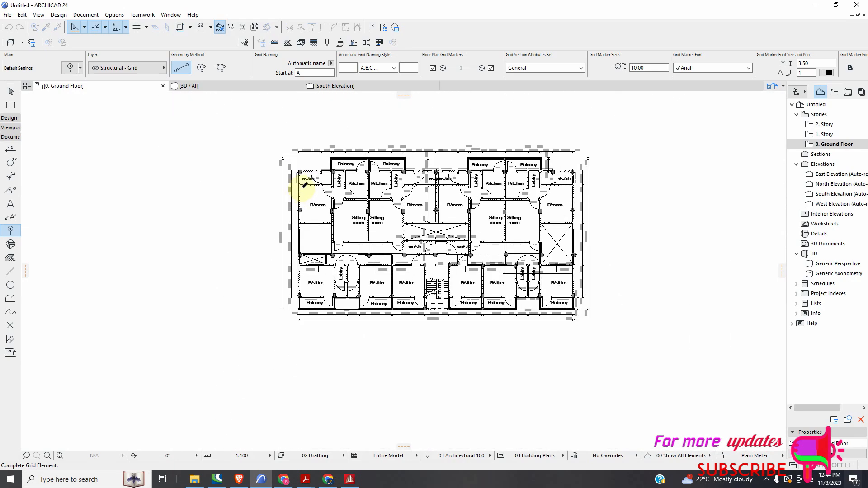
{"action": "scroll", "coordinate": [294, 139], "scroll_direction": "up", "scroll_amount": 4}
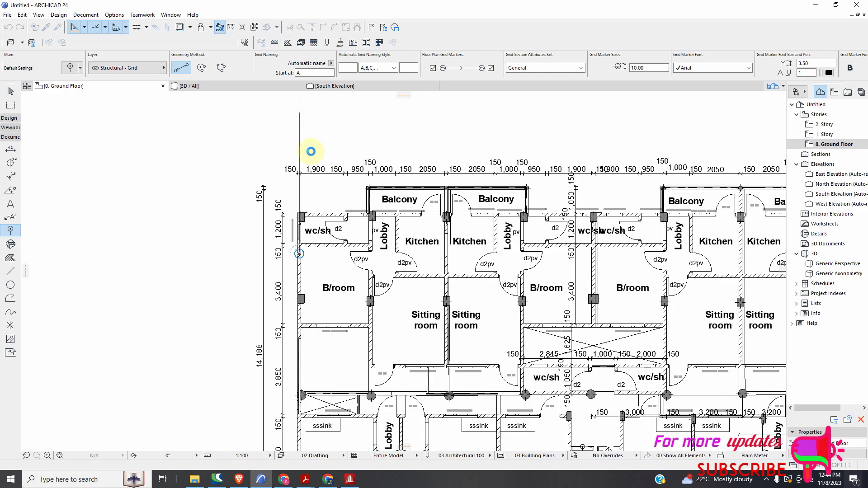
{"action": "left_click", "coordinate": [311, 152]}
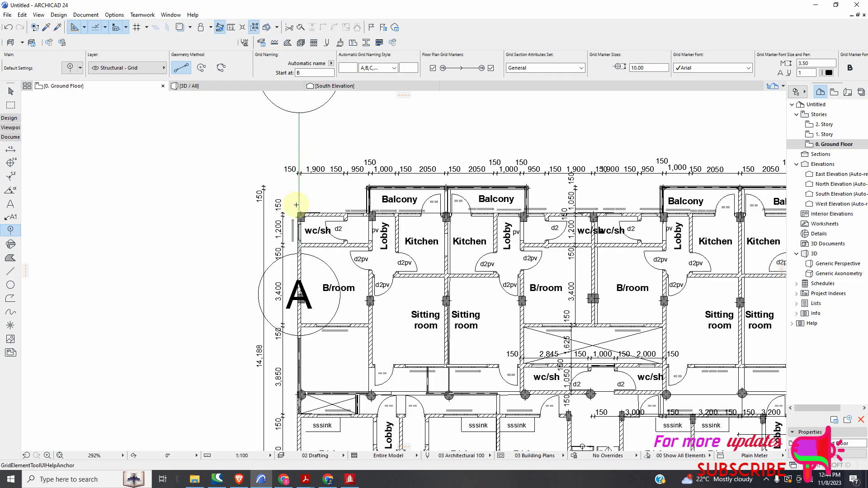
Place vertical grid line B from the middle of the wall between the wc/sh and the lobby to above the plan's upper dimension line.
{"action": "scroll", "coordinate": [325, 240], "scroll_direction": "down", "scroll_amount": 3}
{"action": "scroll", "coordinate": [325, 239], "scroll_direction": "up", "scroll_amount": 7}
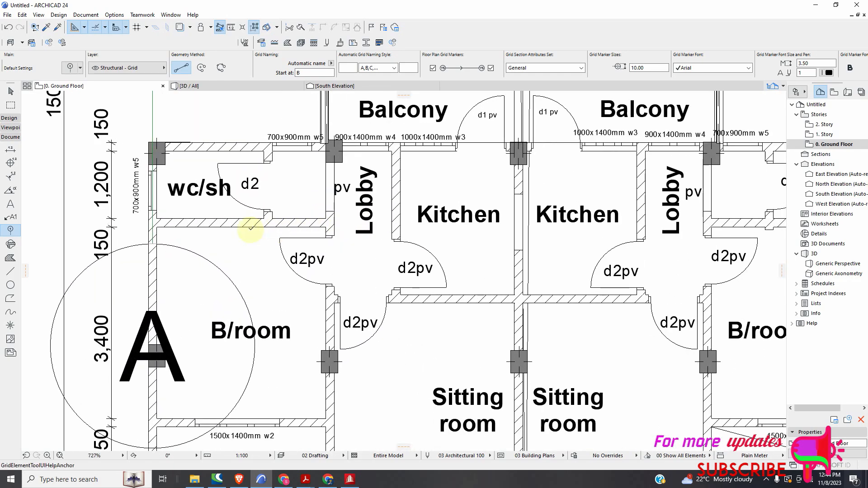
{"action": "scroll", "coordinate": [377, 198], "scroll_direction": "up", "scroll_amount": 6}
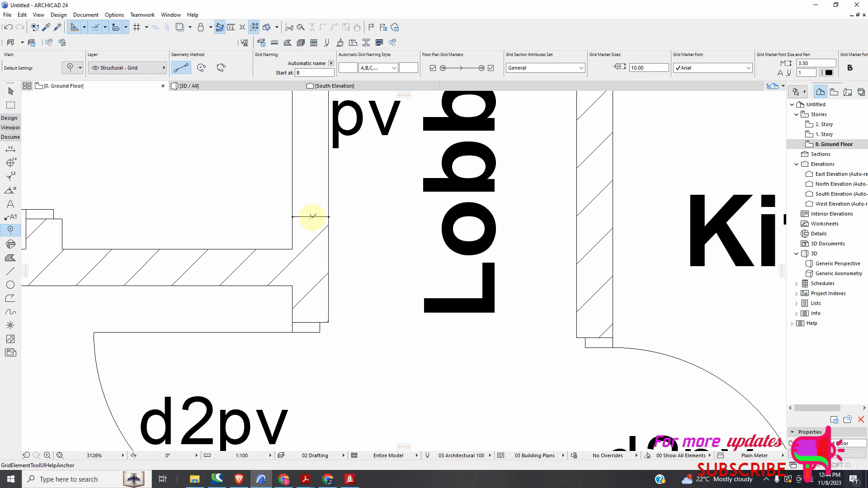
{"action": "left_click", "coordinate": [312, 217]}
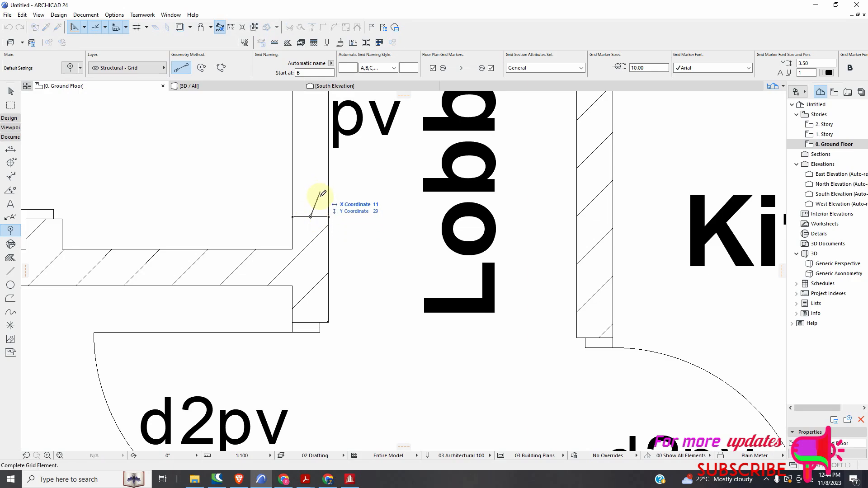
{"action": "scroll", "coordinate": [317, 217], "scroll_direction": "down", "scroll_amount": 15}
{"action": "scroll", "coordinate": [341, 199], "scroll_direction": "down", "scroll_amount": 1}
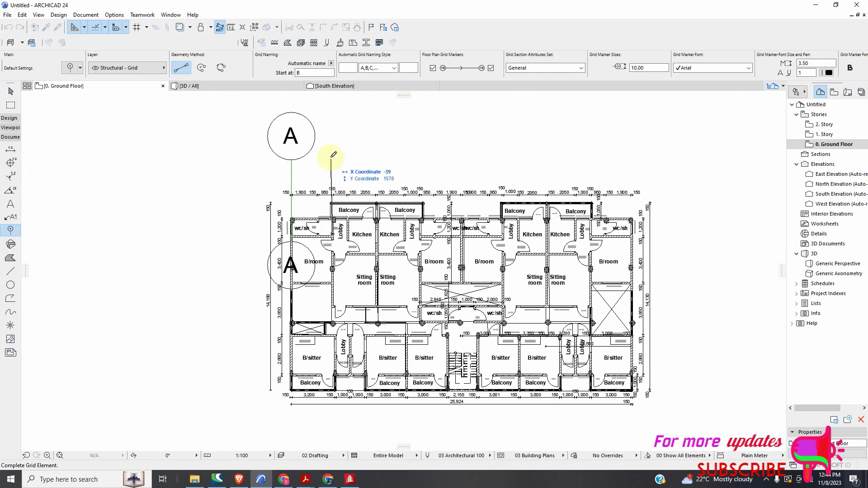
{"action": "left_click", "coordinate": [333, 144]}
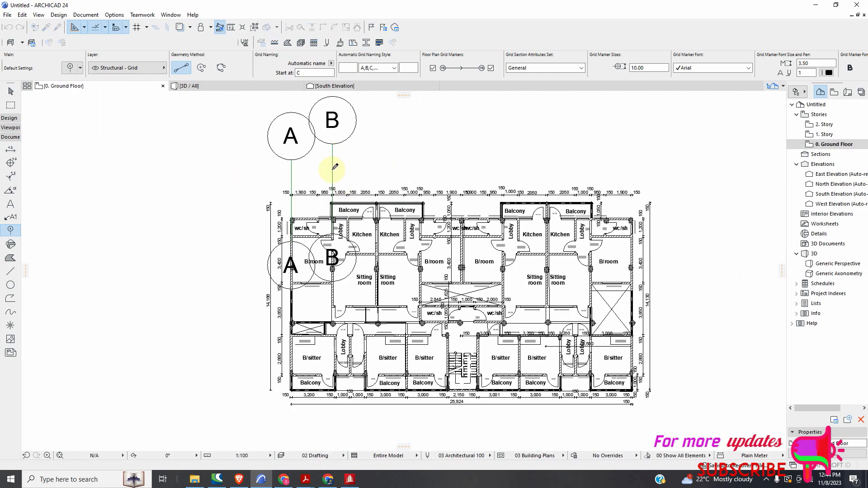
Dimension the horizontal distance between grid lines A and B, placing the dimension just above the plan's upper dimension line.
{"action": "scroll", "coordinate": [226, 207], "scroll_direction": "up", "scroll_amount": 5}
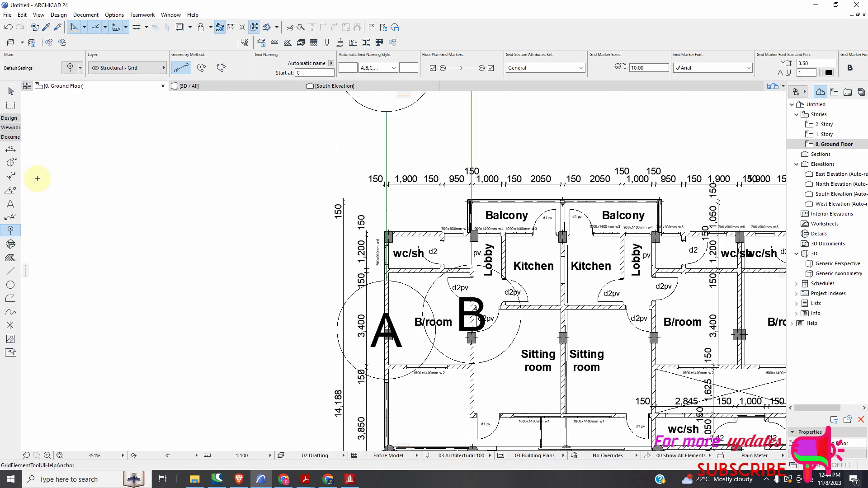
{"action": "left_click", "coordinate": [11, 149]}
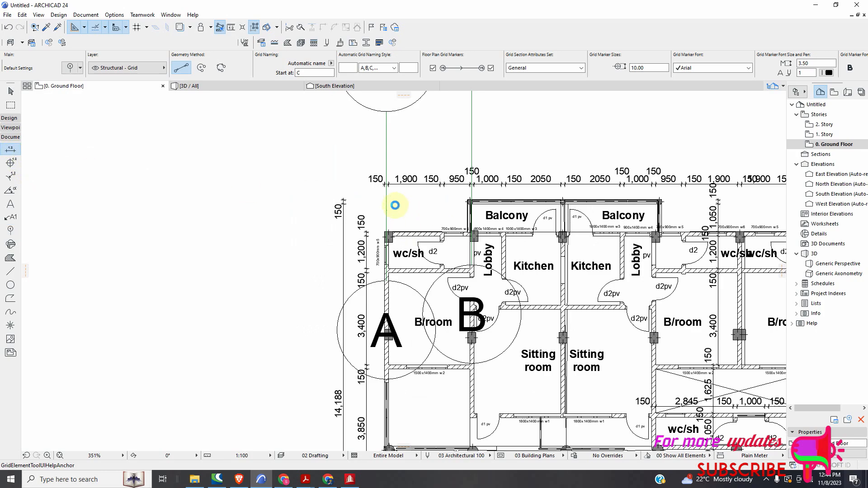
{"action": "scroll", "coordinate": [390, 185], "scroll_direction": "up", "scroll_amount": 5}
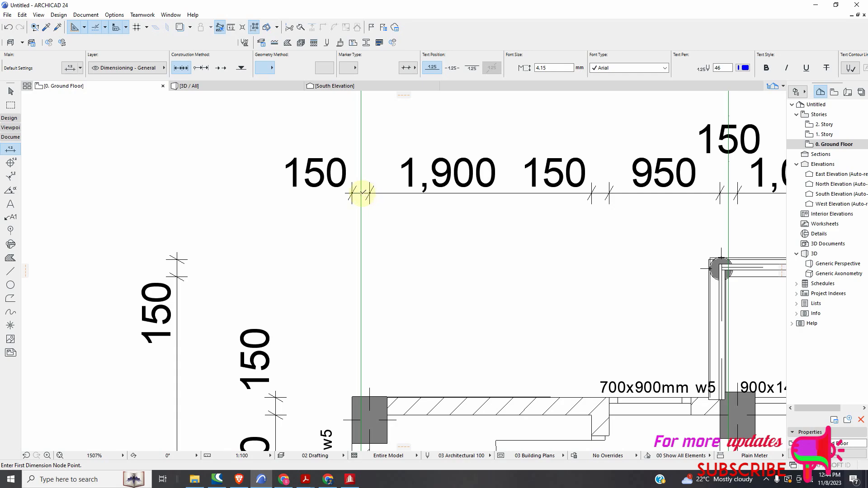
{"action": "left_click", "coordinate": [362, 194]}
{"action": "scroll", "coordinate": [362, 194], "scroll_direction": "down", "scroll_amount": 5}
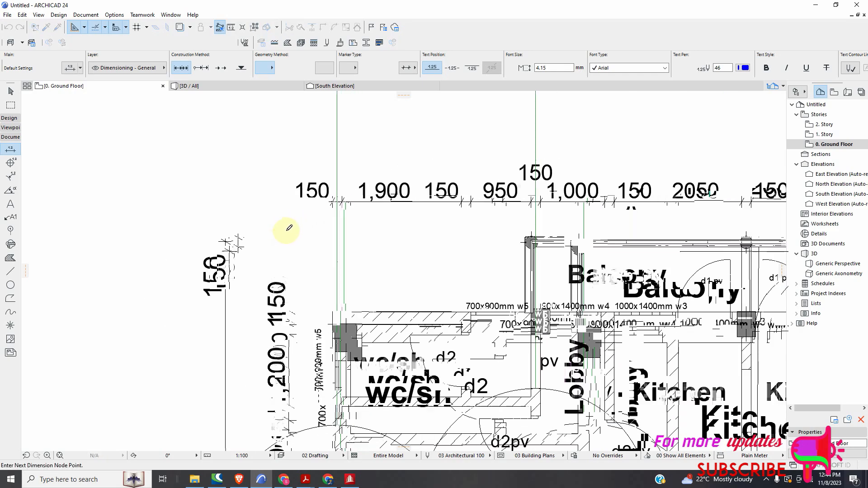
{"action": "scroll", "coordinate": [398, 208], "scroll_direction": "up", "scroll_amount": 5}
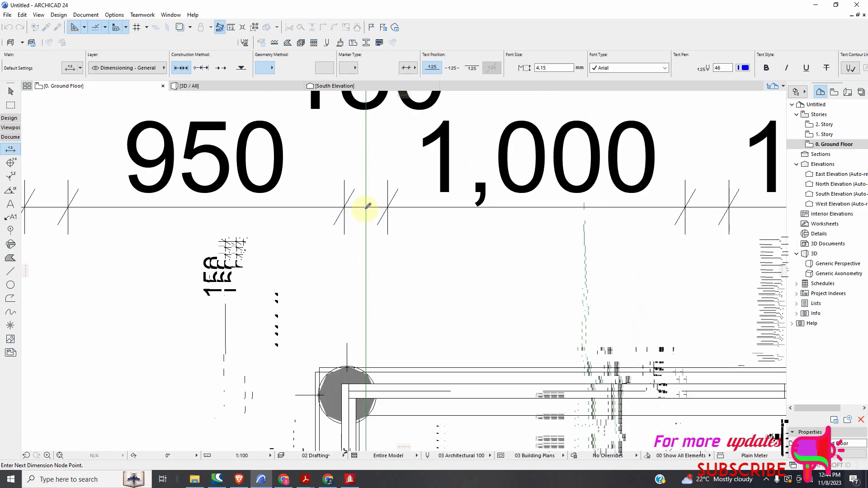
{"action": "right_click", "coordinate": [384, 244]}
{"action": "left_click", "coordinate": [413, 297]}
{"action": "scroll", "coordinate": [403, 267], "scroll_direction": "down", "scroll_amount": 3}
{"action": "left_click", "coordinate": [387, 121]}
{"action": "scroll", "coordinate": [451, 242], "scroll_direction": "down", "scroll_amount": 3}
{"action": "scroll", "coordinate": [450, 244], "scroll_direction": "down", "scroll_amount": 2}
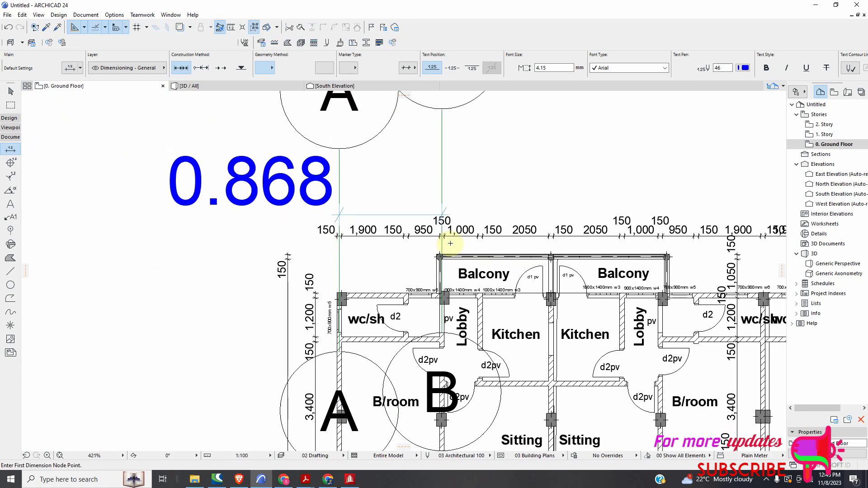
{"action": "scroll", "coordinate": [327, 217], "scroll_direction": "down", "scroll_amount": 3}
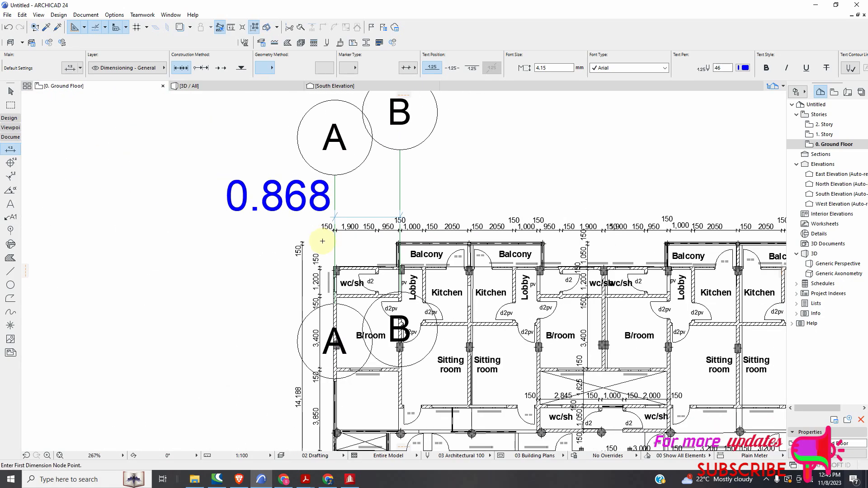
{"action": "scroll", "coordinate": [319, 233], "scroll_direction": "down", "scroll_amount": 3}
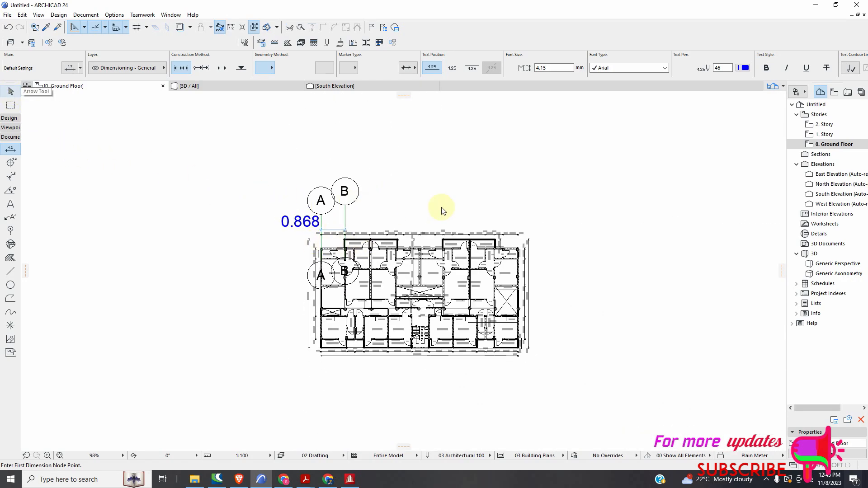
Select the entire floor plan together with grid lines A and B and the dimension between them.
{"action": "left_click_drag", "start_coordinate": [584, 160], "coordinate": [227, 376]}
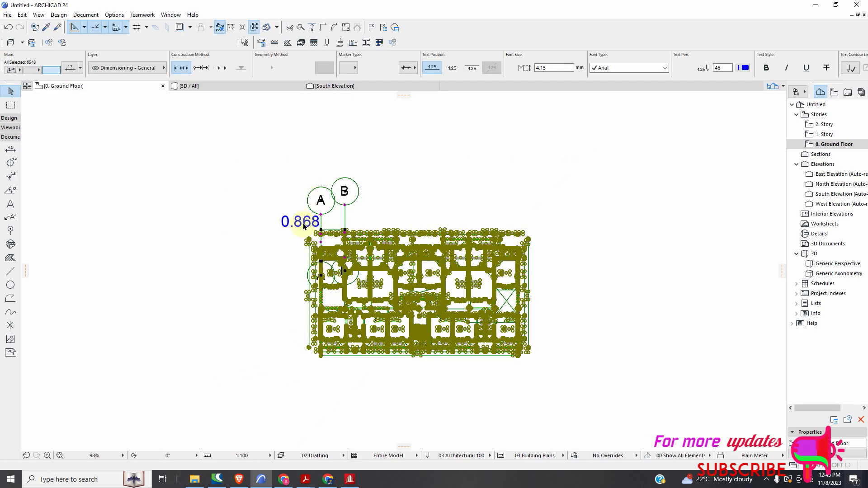
{"action": "scroll", "coordinate": [329, 247], "scroll_direction": "up", "scroll_amount": 2}
{"action": "scroll", "coordinate": [161, 154], "scroll_direction": "up", "scroll_amount": 2}
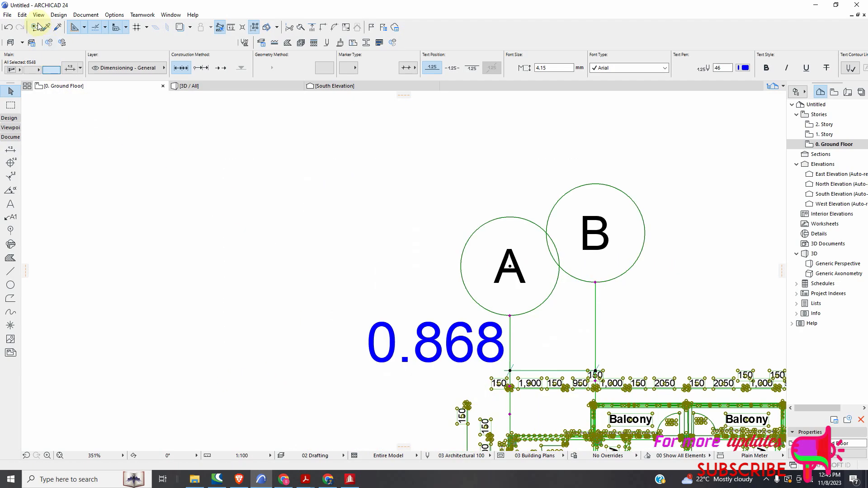
{"action": "left_click", "coordinate": [22, 15]}
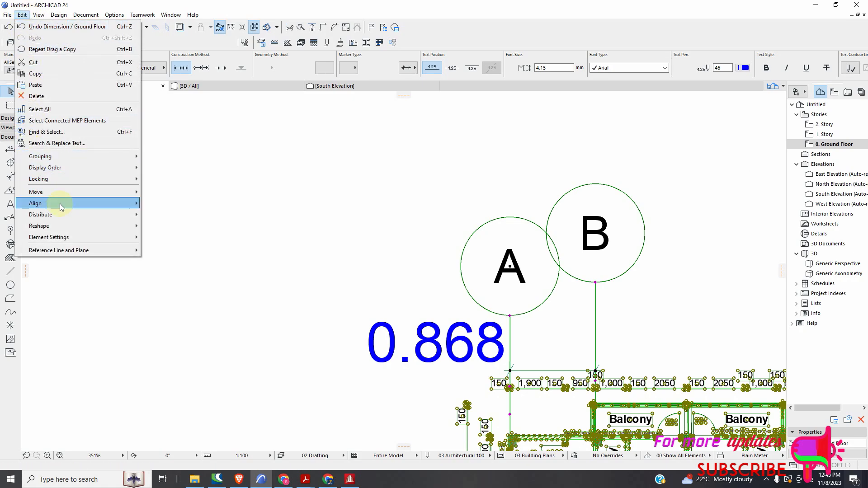
{"action": "mouse_move", "coordinate": [109, 226]}
{"action": "left_click", "coordinate": [171, 249]}
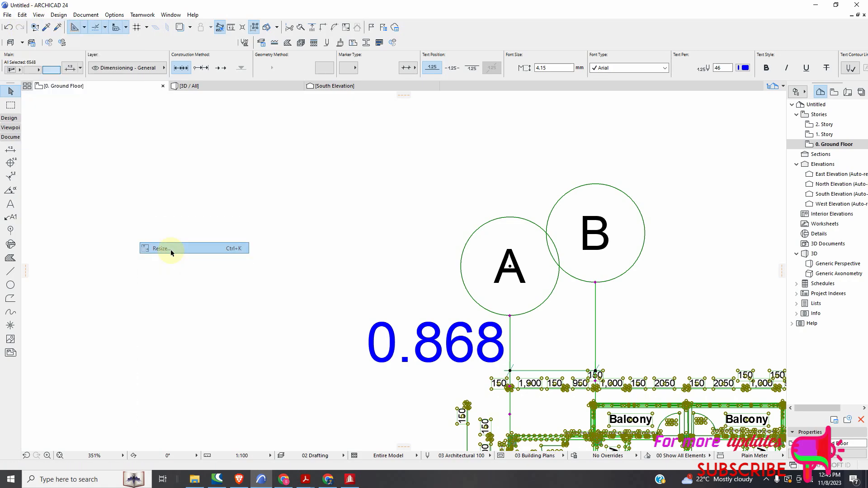
{"action": "left_click", "coordinate": [469, 238]}
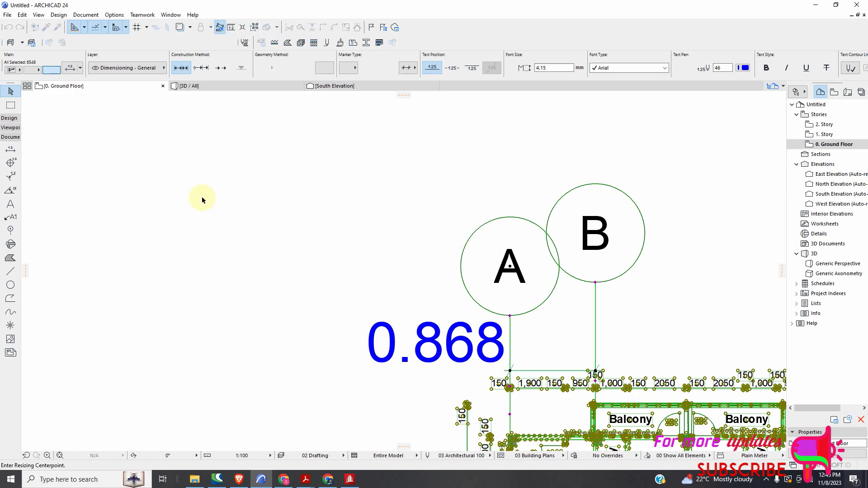
{"action": "scroll", "coordinate": [238, 213], "scroll_direction": "down", "scroll_amount": 2}
{"action": "scroll", "coordinate": [371, 294], "scroll_direction": "up", "scroll_amount": 5}
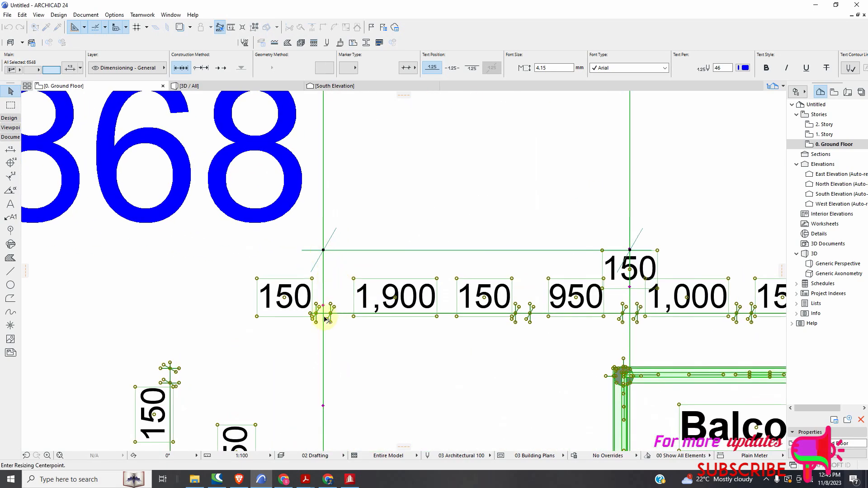
{"action": "scroll", "coordinate": [326, 318], "scroll_direction": "up", "scroll_amount": 2}
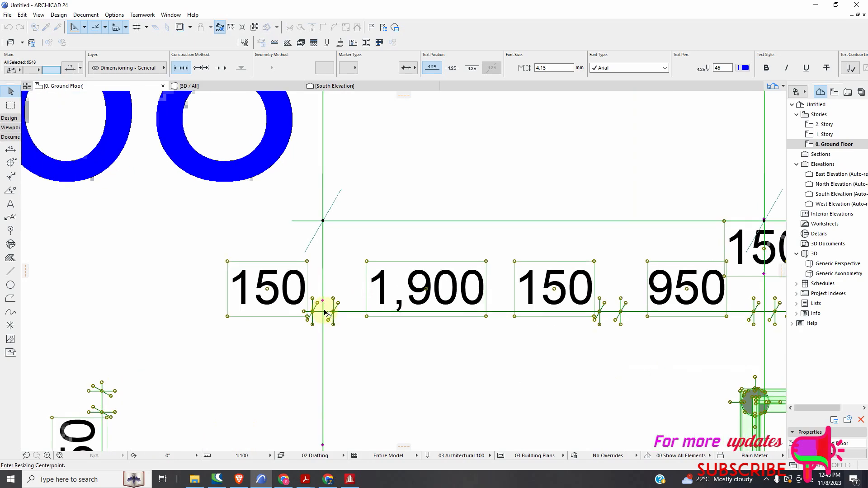
{"action": "left_click", "coordinate": [323, 221]}
{"action": "scroll", "coordinate": [345, 258], "scroll_direction": "down", "scroll_amount": 3}
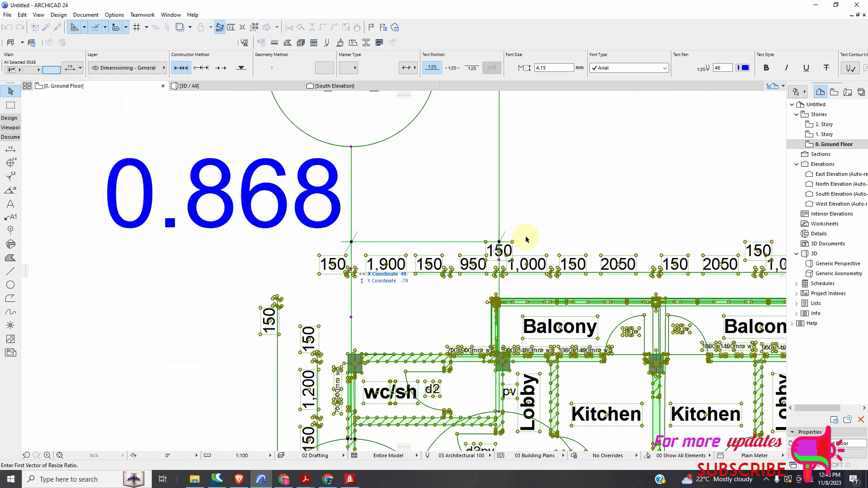
{"action": "scroll", "coordinate": [500, 244], "scroll_direction": "up", "scroll_amount": 3}
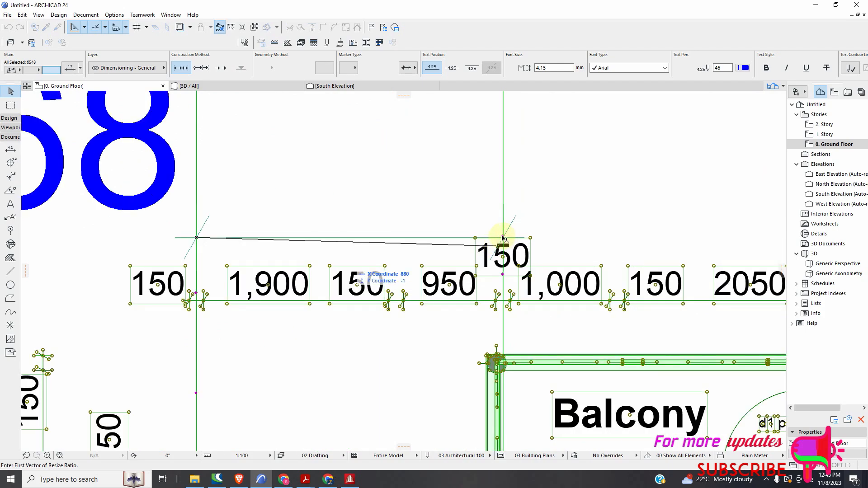
{"action": "scroll", "coordinate": [501, 237], "scroll_direction": "up", "scroll_amount": 2}
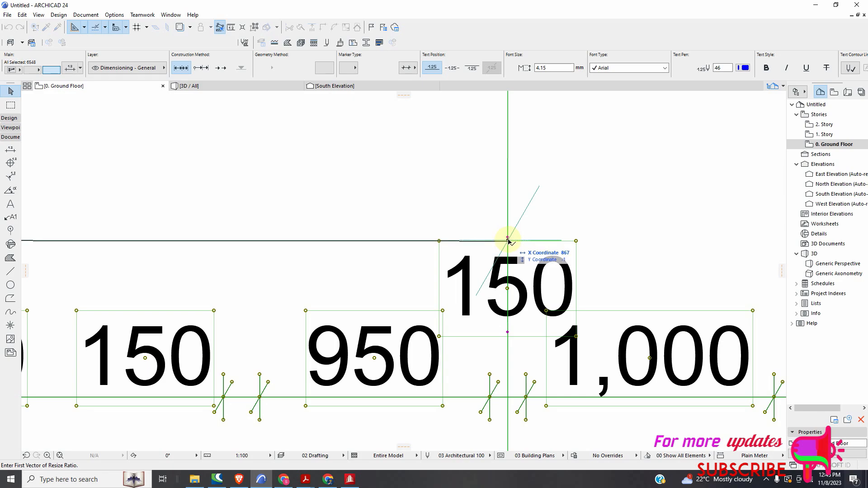
{"action": "scroll", "coordinate": [509, 241], "scroll_direction": "down", "scroll_amount": 1}
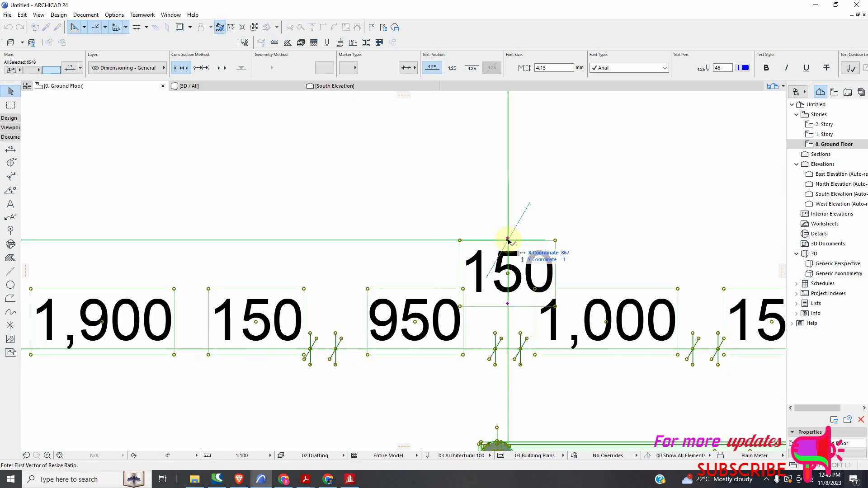
{"action": "scroll", "coordinate": [508, 242], "scroll_direction": "down", "scroll_amount": 1}
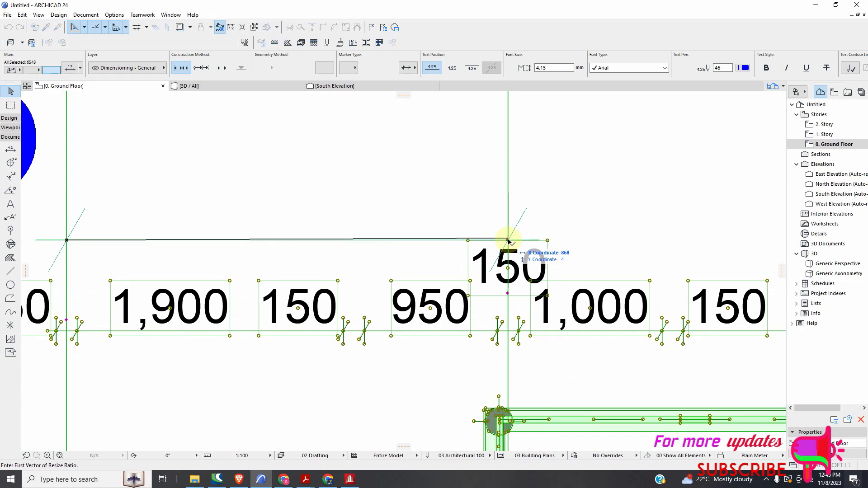
{"action": "left_click", "coordinate": [508, 241]}
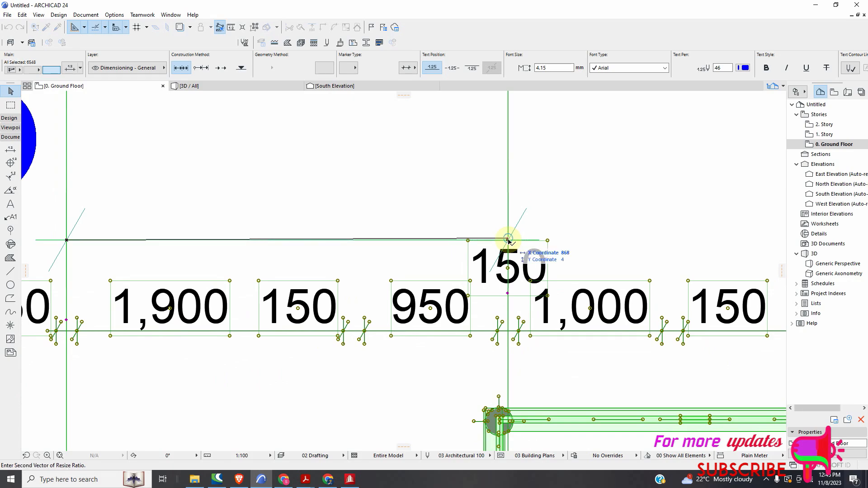
{"action": "scroll", "coordinate": [508, 242], "scroll_direction": "down", "scroll_amount": 1}
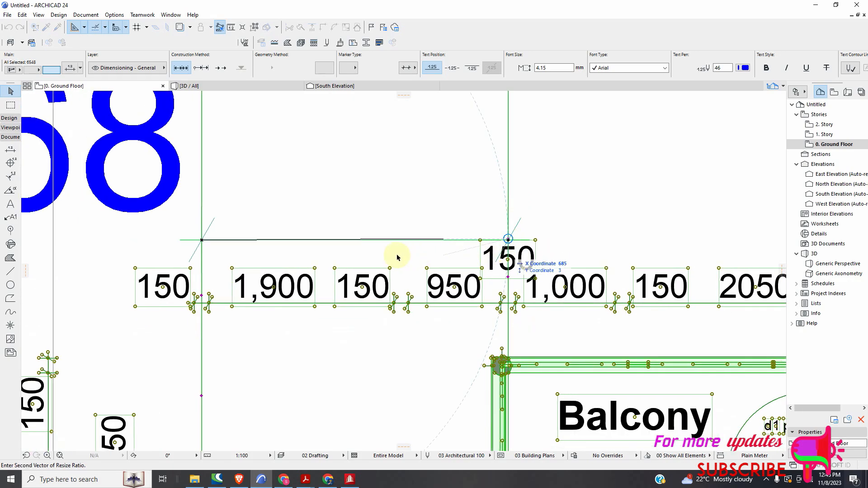
{"action": "scroll", "coordinate": [460, 242], "scroll_direction": "up", "scroll_amount": 2}
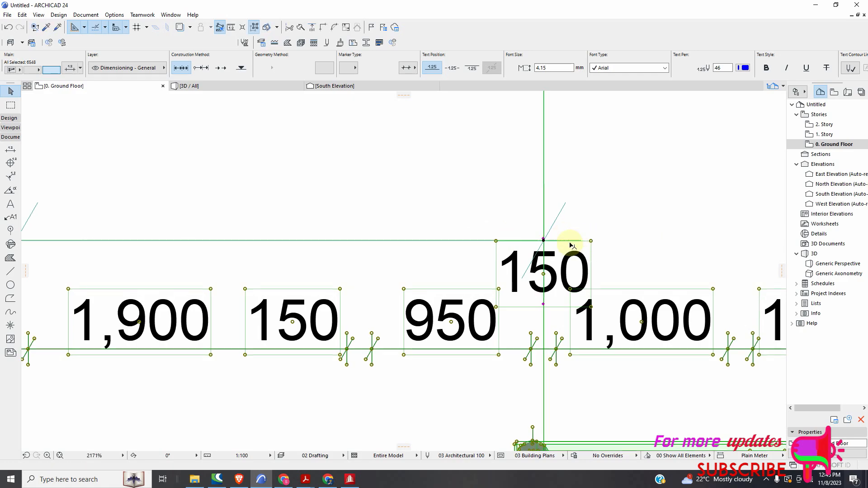
{"action": "scroll", "coordinate": [581, 241], "scroll_direction": "down", "scroll_amount": 3}
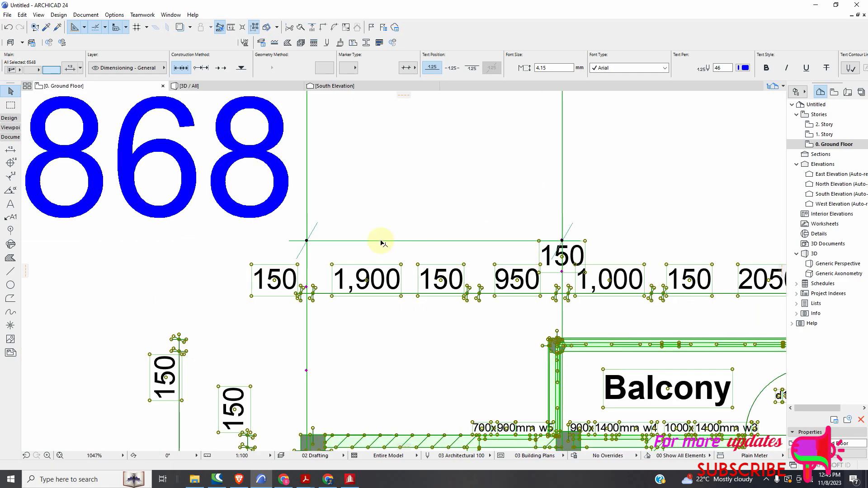
{"action": "left_click", "coordinate": [22, 14]}
{"action": "mouse_move", "coordinate": [50, 229]}
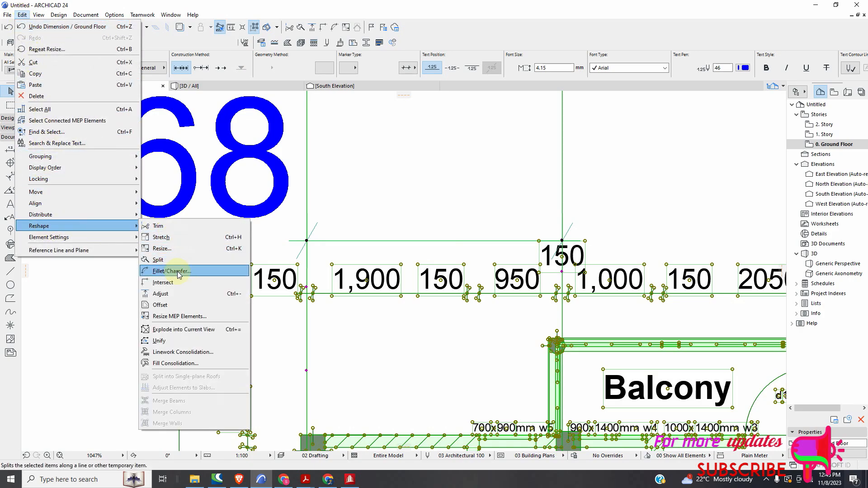
{"action": "left_click", "coordinate": [766, 480]}
{"action": "left_click", "coordinate": [776, 461]}
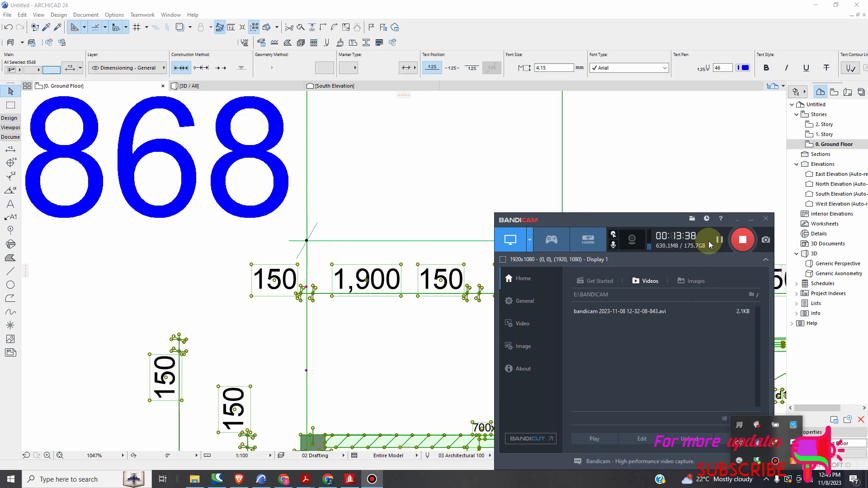
{"action": "left_click", "coordinate": [719, 239]}
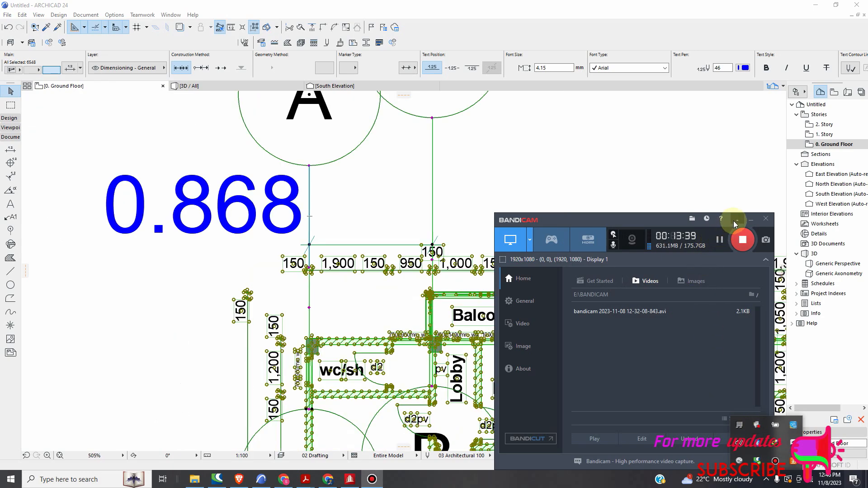
{"action": "left_click", "coordinate": [738, 220]}
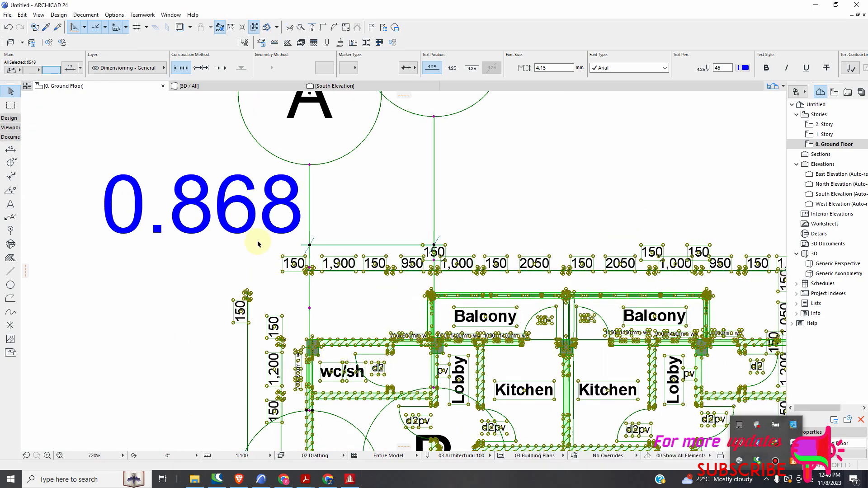
Start a graphically defined resize of the selection, including all text, markers and library parts, centred where grid line A crosses the plan's upper dimension line.
{"action": "scroll", "coordinate": [260, 240], "scroll_direction": "up", "scroll_amount": 3}
{"action": "left_click", "coordinate": [21, 15]}
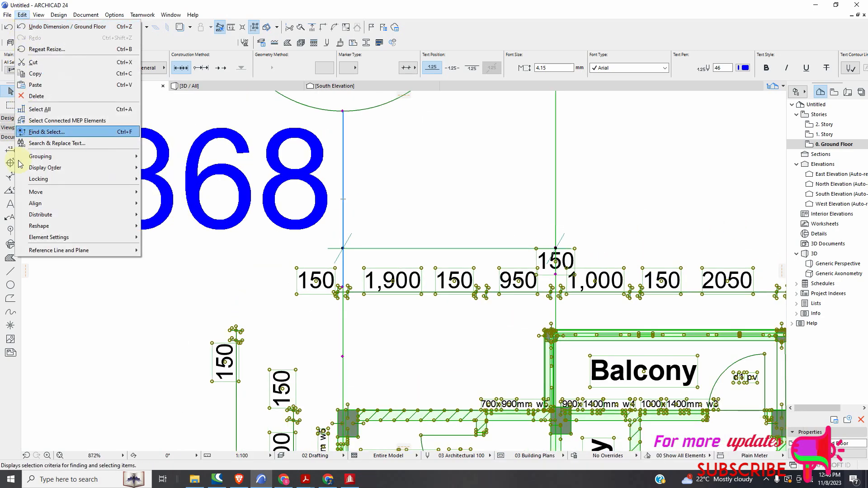
{"action": "mouse_move", "coordinate": [113, 226]}
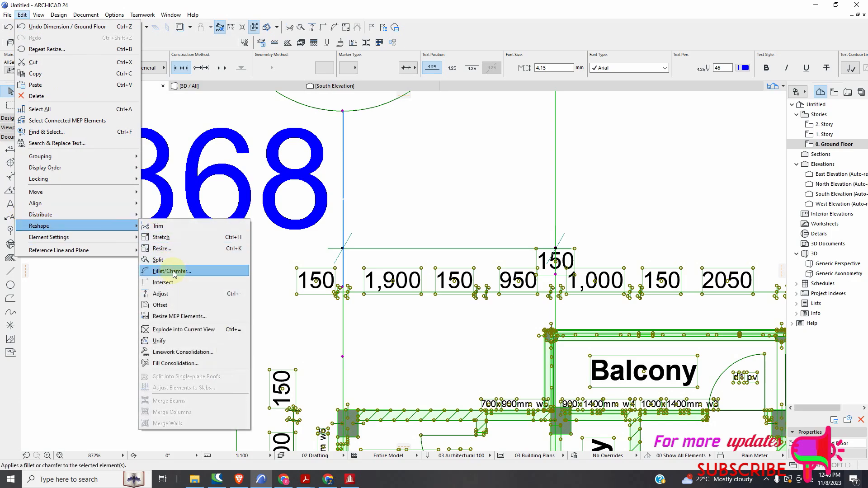
{"action": "left_click", "coordinate": [171, 248]}
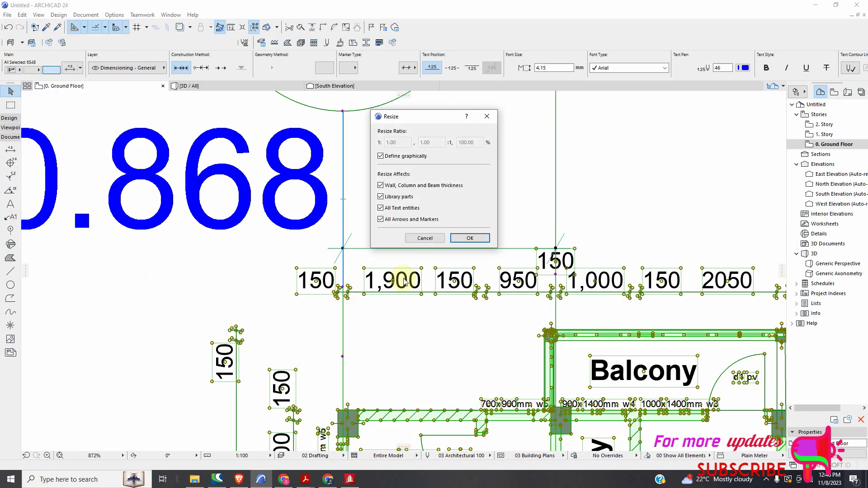
{"action": "left_click", "coordinate": [470, 238]}
{"action": "scroll", "coordinate": [366, 295], "scroll_direction": "up", "scroll_amount": 3}
{"action": "scroll", "coordinate": [337, 299], "scroll_direction": "up", "scroll_amount": 2}
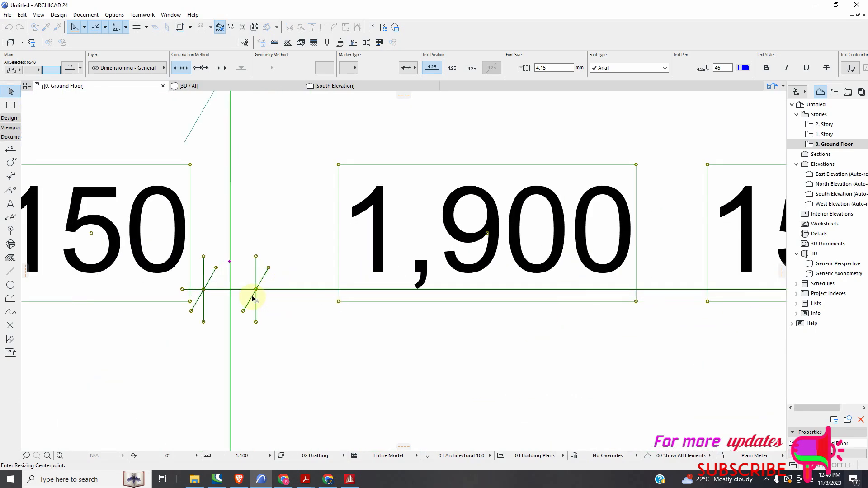
{"action": "left_click", "coordinate": [231, 291]}
Scale the selection by taking the distance to grid line B on the dimension line as reference and making it 3150 mm.
{"action": "scroll", "coordinate": [318, 312], "scroll_direction": "down", "scroll_amount": 4}
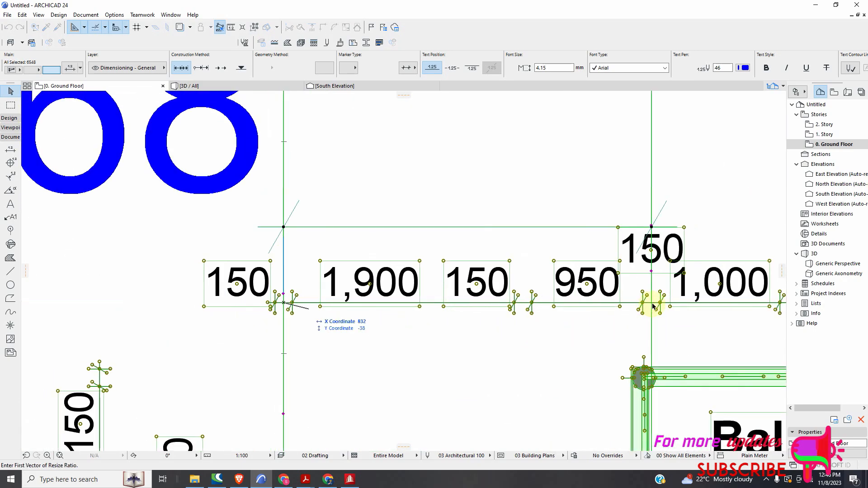
{"action": "scroll", "coordinate": [652, 298], "scroll_direction": "up", "scroll_amount": 4}
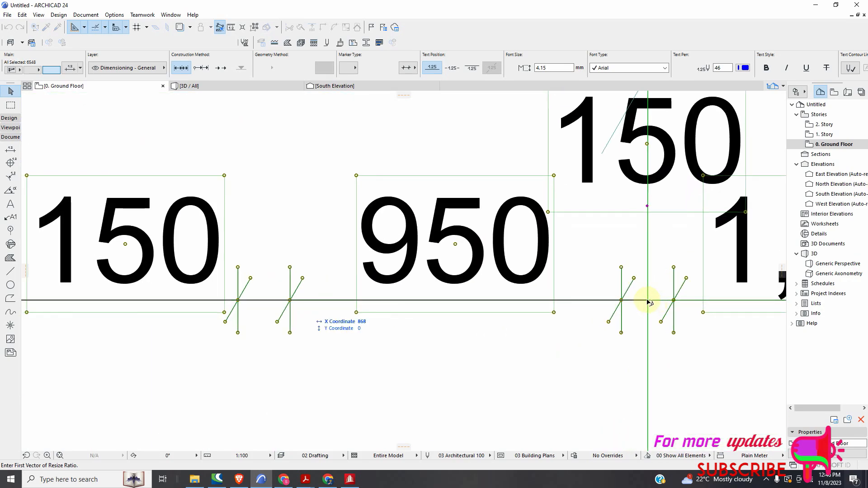
{"action": "left_click", "coordinate": [650, 303]}
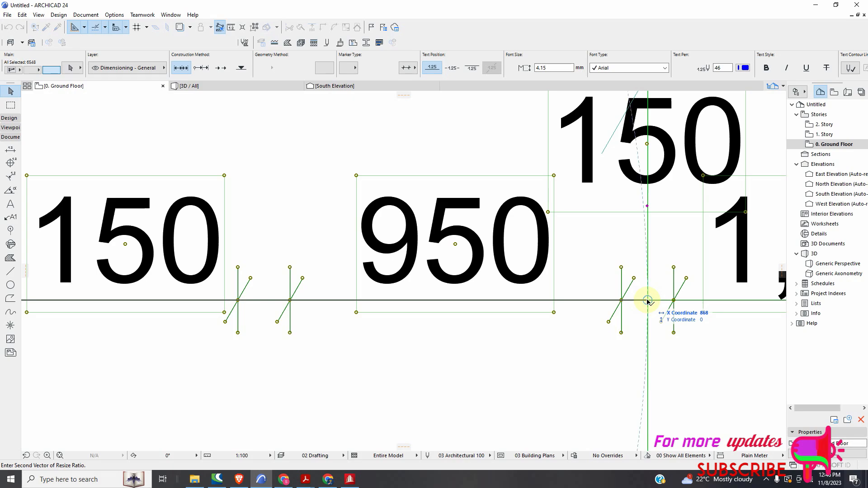
{"action": "key", "text": "r"}
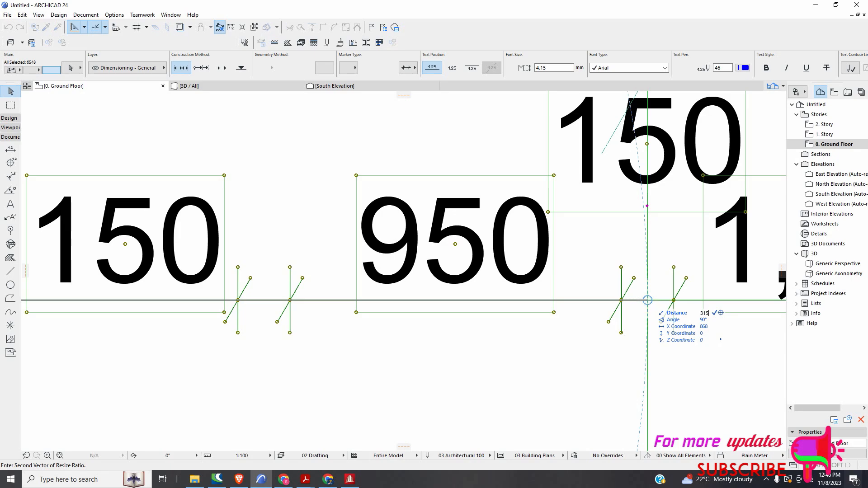
{"action": "left_click", "coordinate": [786, 301]}
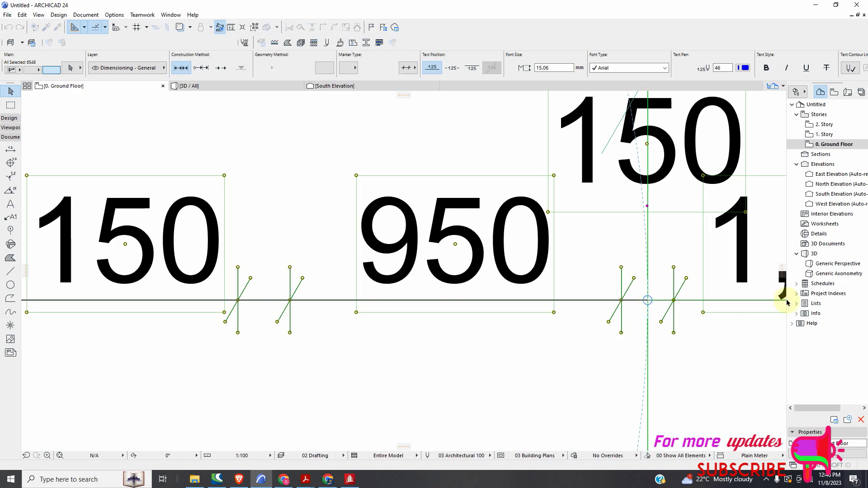
{"action": "scroll", "coordinate": [628, 343], "scroll_direction": "down", "scroll_amount": 5}
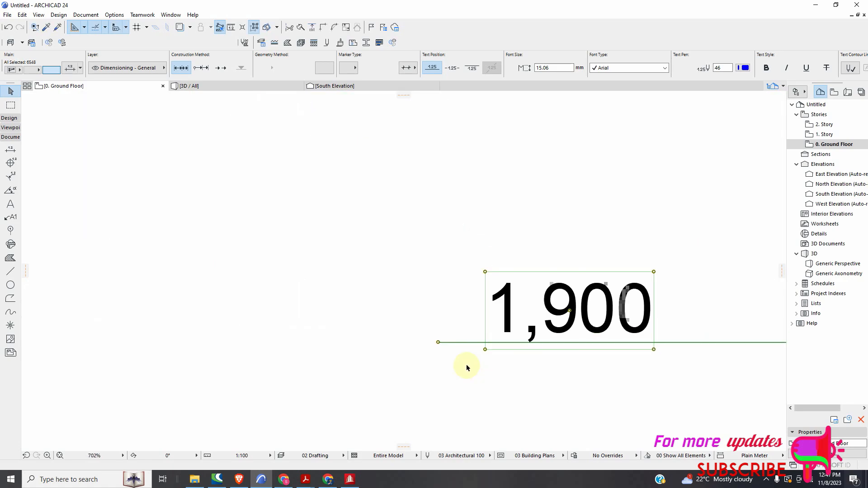
{"action": "scroll", "coordinate": [468, 369], "scroll_direction": "down", "scroll_amount": 2}
{"action": "scroll", "coordinate": [270, 302], "scroll_direction": "down", "scroll_amount": 10}
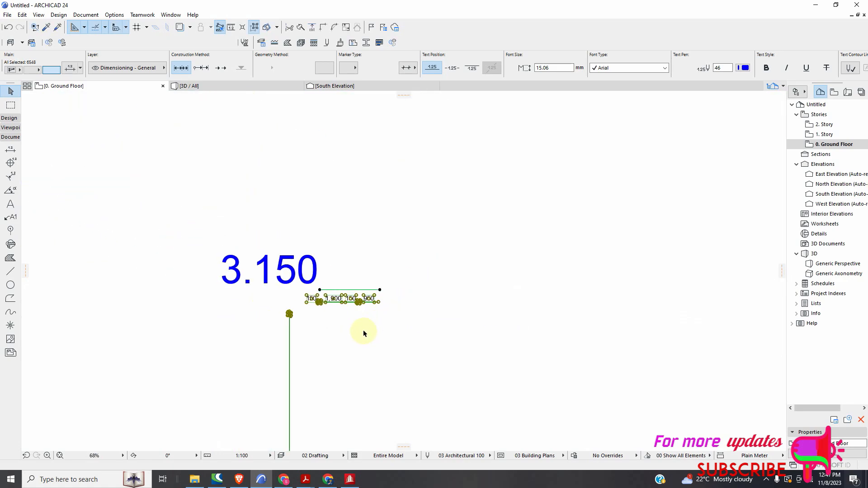
{"action": "scroll", "coordinate": [326, 343], "scroll_direction": "up", "scroll_amount": 2}
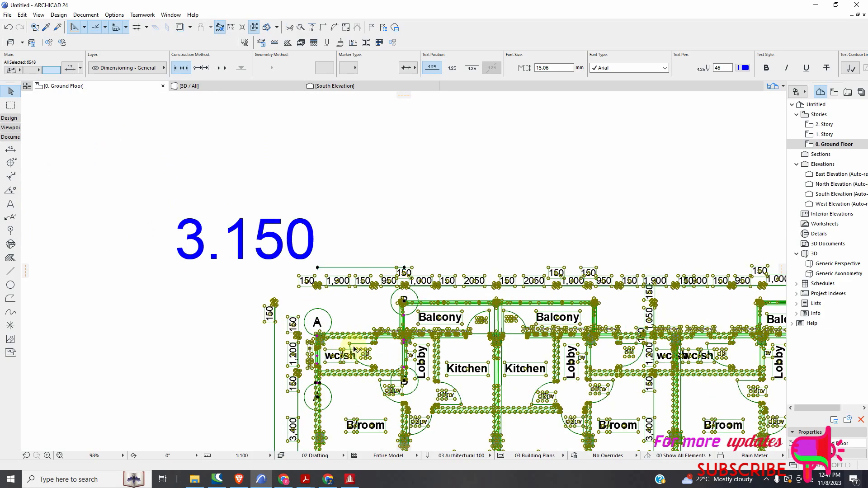
{"action": "scroll", "coordinate": [369, 321], "scroll_direction": "up", "scroll_amount": 3}
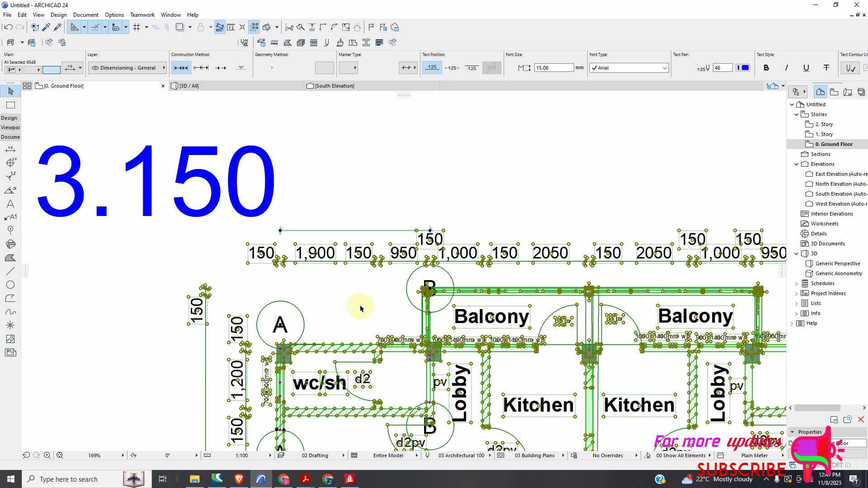
{"action": "scroll", "coordinate": [360, 309], "scroll_direction": "down", "scroll_amount": 2}
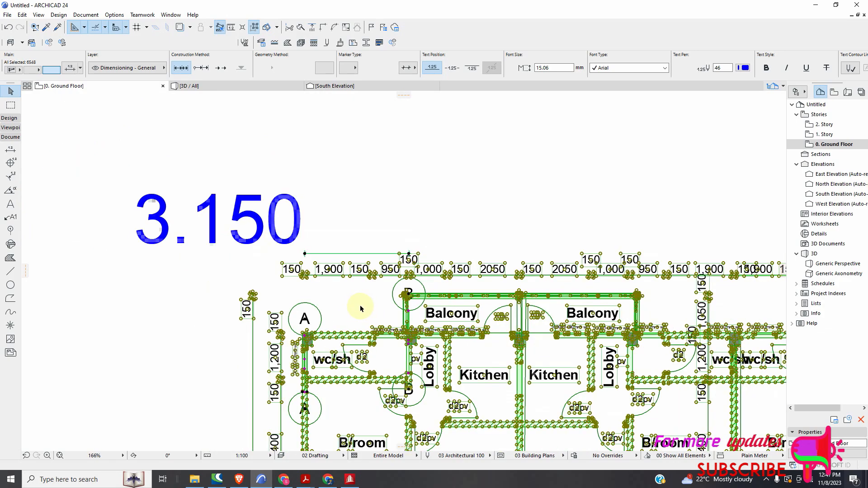
{"action": "left_click", "coordinate": [354, 234]}
Set the font size of the dimension between grid lines A and B to 4 mm.
{"action": "scroll", "coordinate": [234, 234], "scroll_direction": "up", "scroll_amount": 1}
{"action": "left_click", "coordinate": [245, 223]}
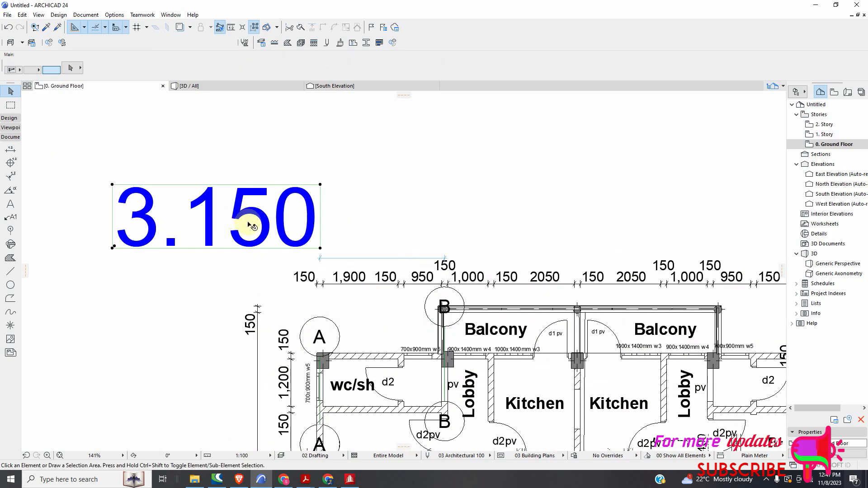
{"action": "scroll", "coordinate": [335, 251], "scroll_direction": "down", "scroll_amount": 3}
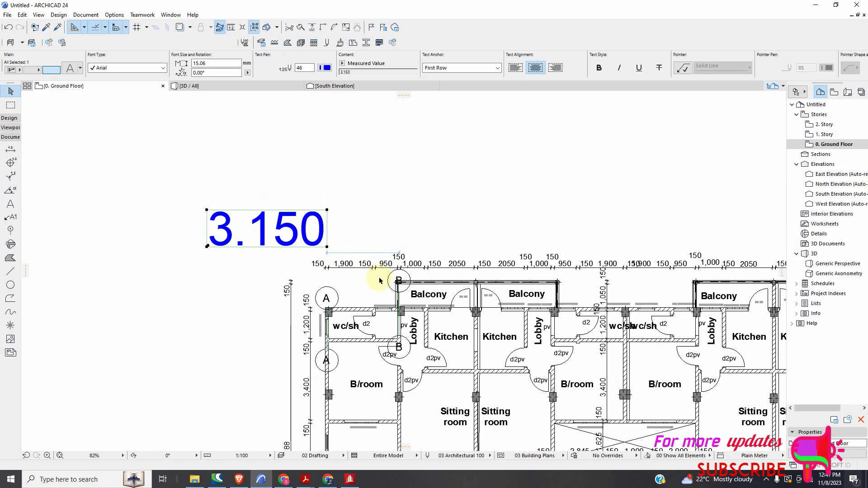
{"action": "left_click", "coordinate": [360, 253]}
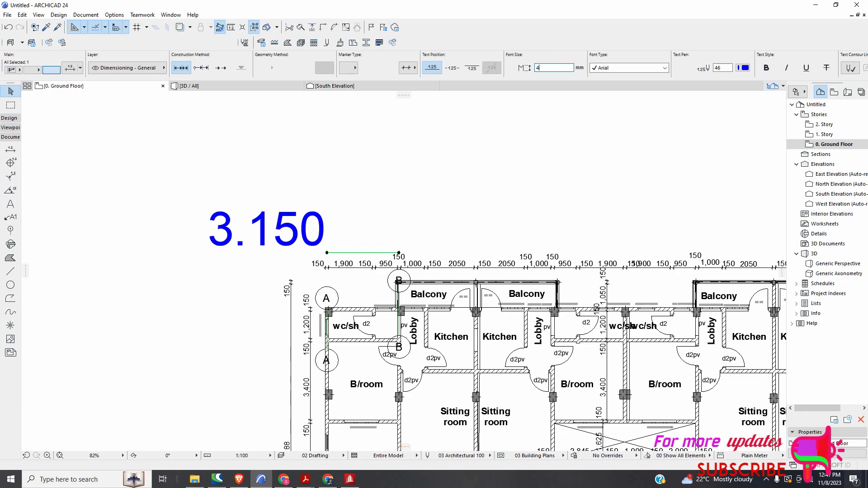
{"action": "key", "text": "Return"}
{"action": "left_click", "coordinate": [559, 121]}
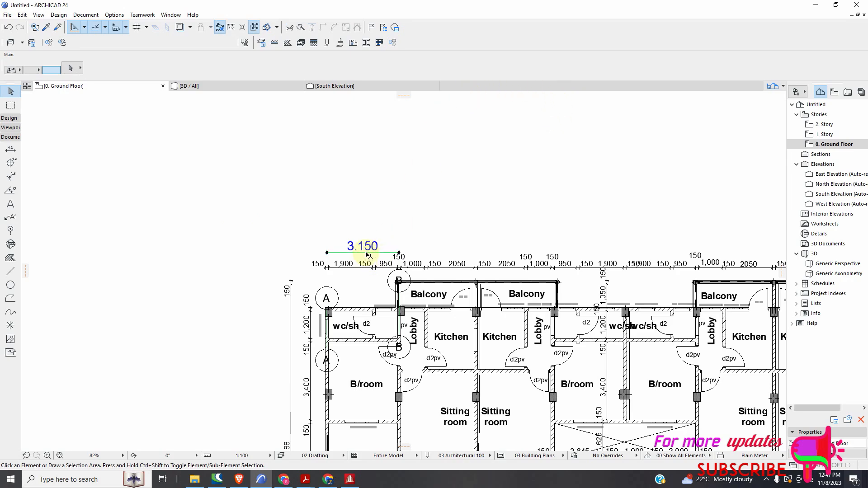
Reduce the font size of the dimension between grid lines A and B further, to roughly match the plan's own dimension text.
{"action": "left_click", "coordinate": [404, 251]}
{"action": "left_click", "coordinate": [550, 69]}
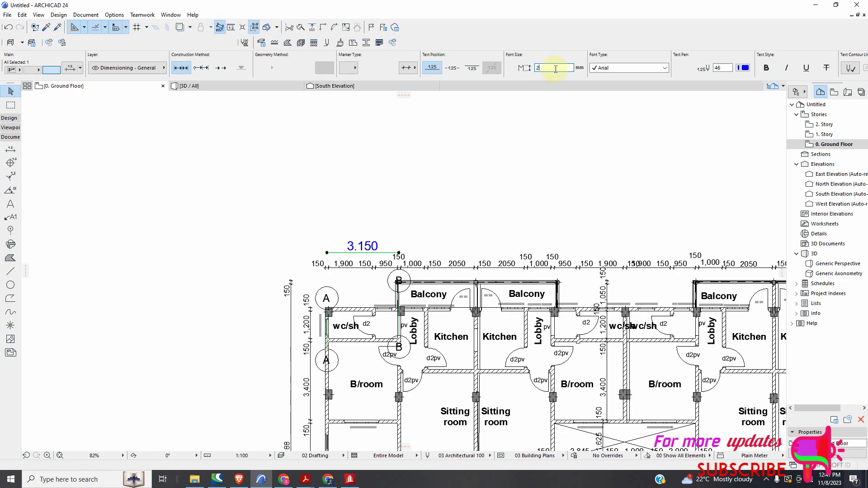
{"action": "key", "text": "Return"}
{"action": "left_click", "coordinate": [500, 209]}
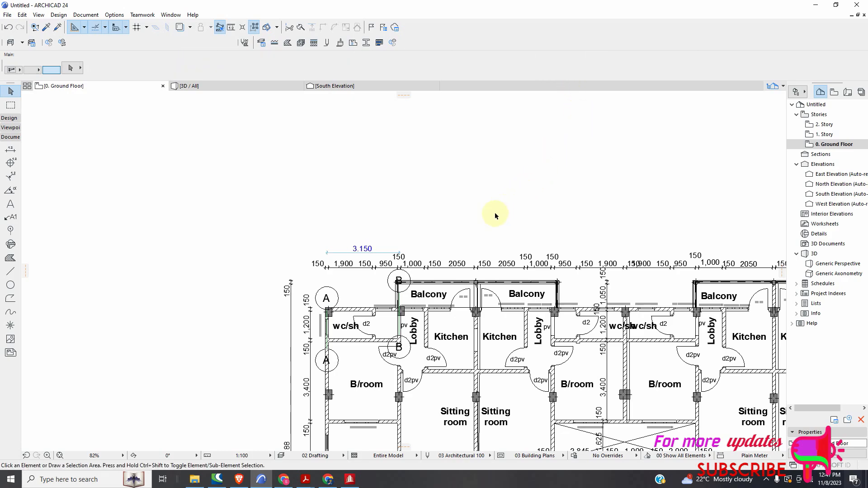
{"action": "scroll", "coordinate": [370, 258], "scroll_direction": "up", "scroll_amount": 3}
{"action": "scroll", "coordinate": [370, 257], "scroll_direction": "up", "scroll_amount": 5}
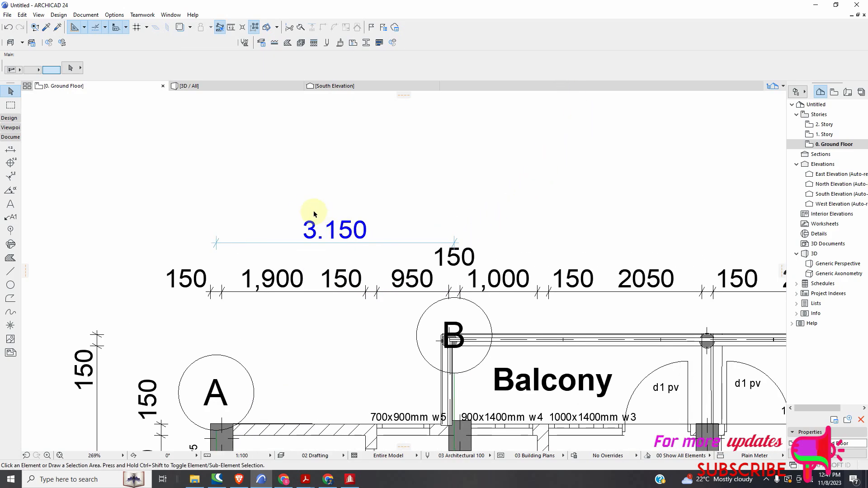
{"action": "scroll", "coordinate": [246, 230], "scroll_direction": "down", "scroll_amount": 1}
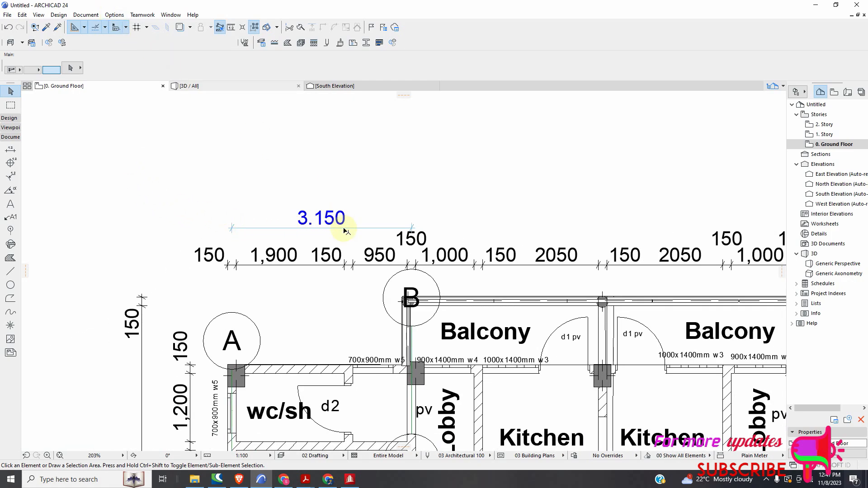
Check the project's working units and its linear dimension preferences.
{"action": "left_click", "coordinate": [114, 14]}
{"action": "mouse_move", "coordinate": [142, 103]}
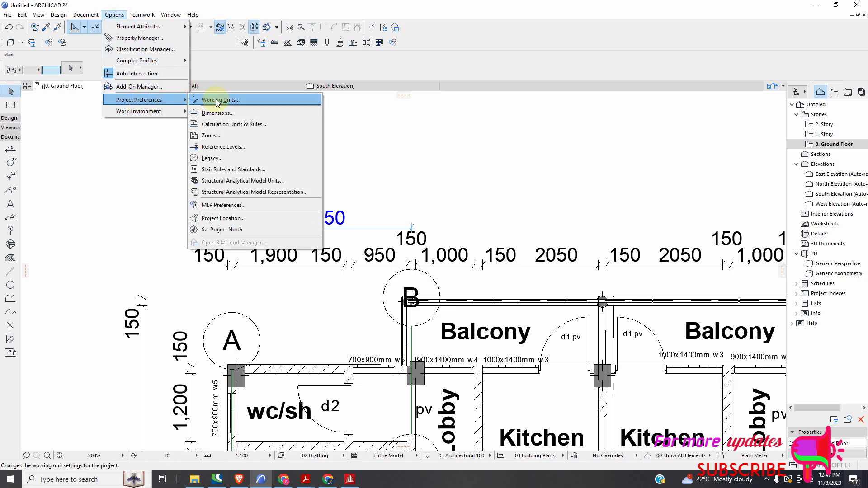
{"action": "left_click", "coordinate": [243, 102]}
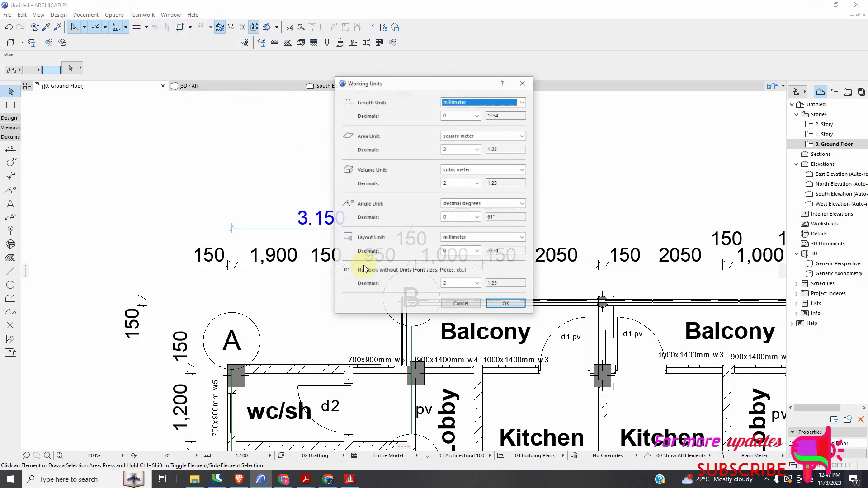
{"action": "left_click", "coordinate": [505, 305]}
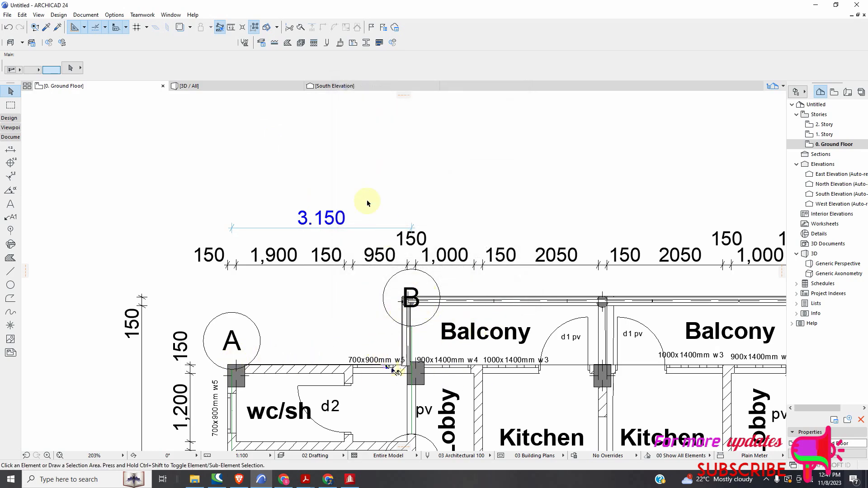
{"action": "left_click", "coordinate": [122, 18]}
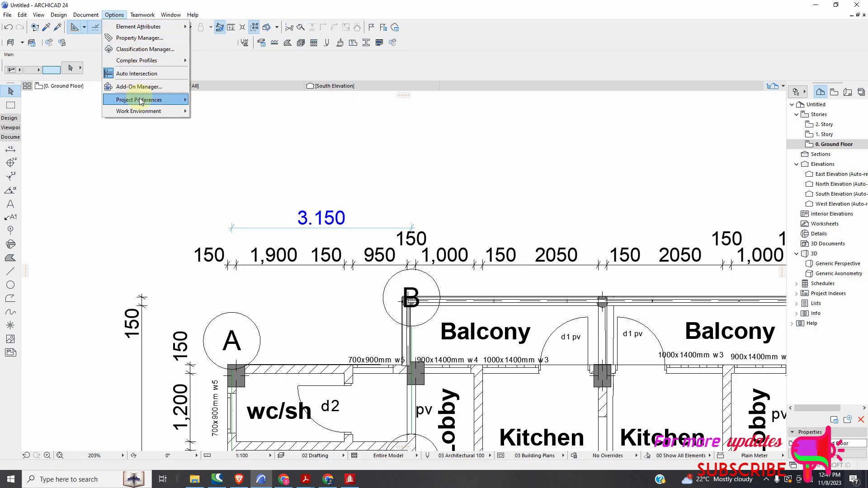
{"action": "mouse_move", "coordinate": [141, 102]}
{"action": "left_click", "coordinate": [218, 113]}
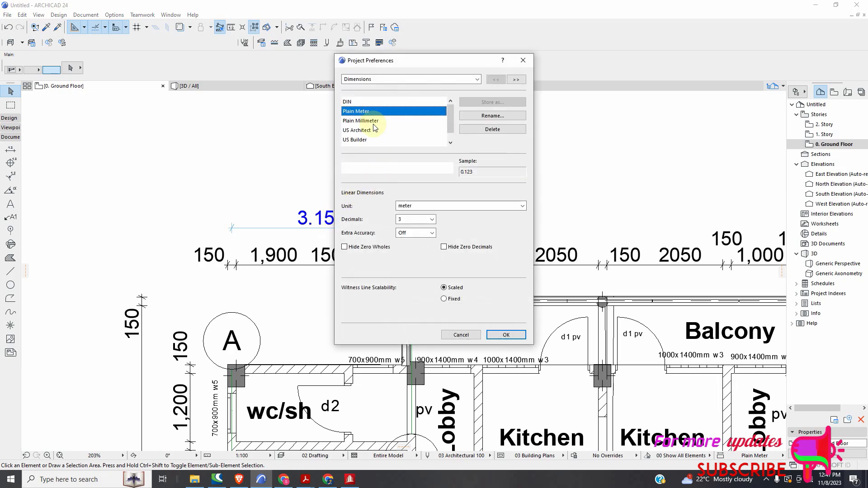
{"action": "left_click", "coordinate": [523, 60]}
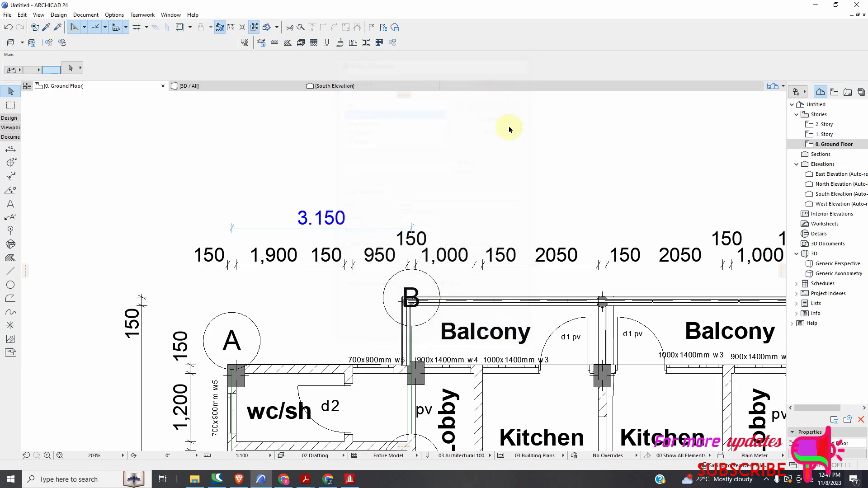
Stretch the upper end of grid line A vertically to above the dimension between grid lines A and B.
{"action": "scroll", "coordinate": [213, 202], "scroll_direction": "down", "scroll_amount": 5}
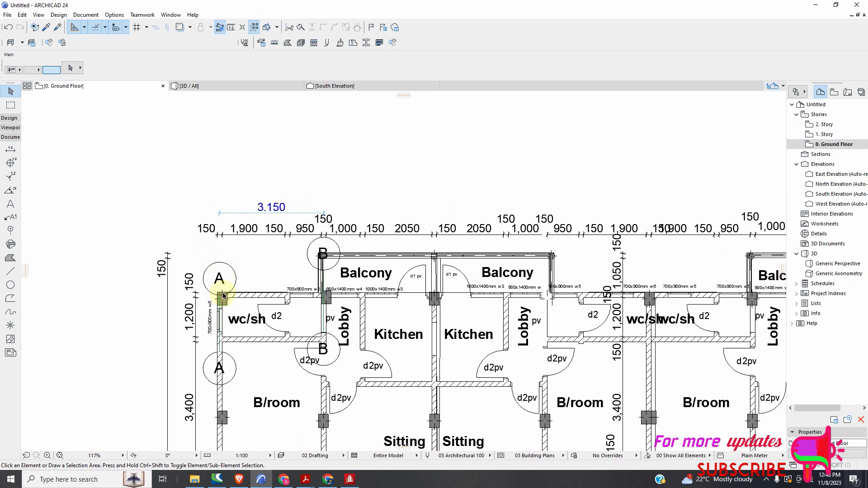
{"action": "scroll", "coordinate": [219, 316], "scroll_direction": "up", "scroll_amount": 6}
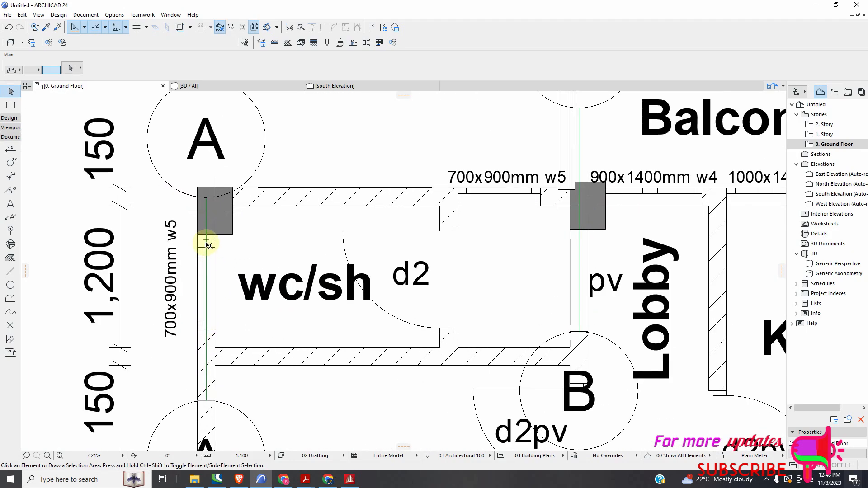
{"action": "left_click", "coordinate": [208, 237]}
{"action": "scroll", "coordinate": [212, 226], "scroll_direction": "up", "scroll_amount": 3}
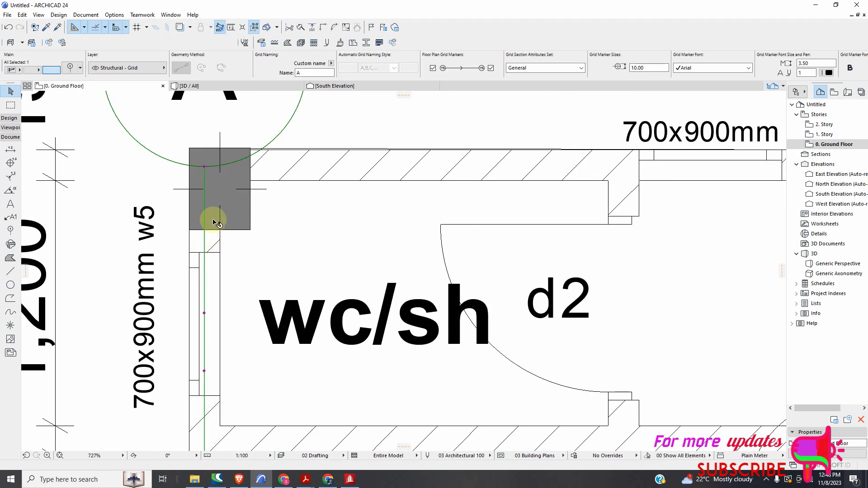
{"action": "left_click", "coordinate": [205, 166]}
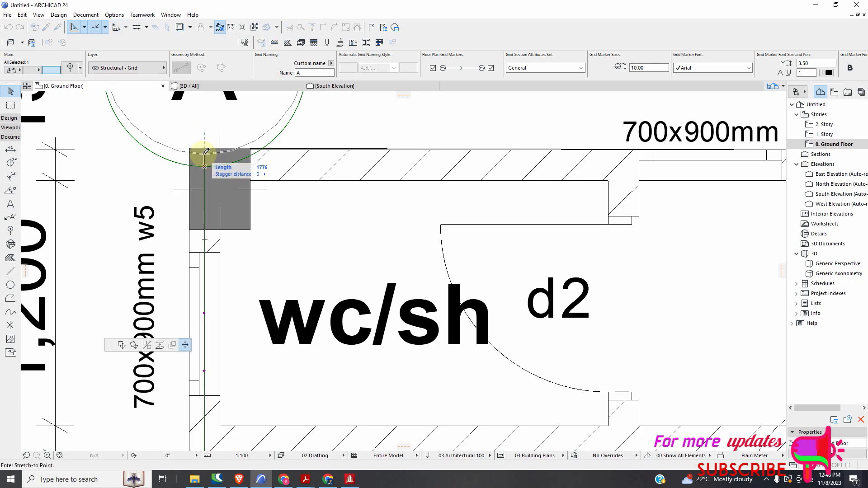
{"action": "scroll", "coordinate": [206, 151], "scroll_direction": "down", "scroll_amount": 2}
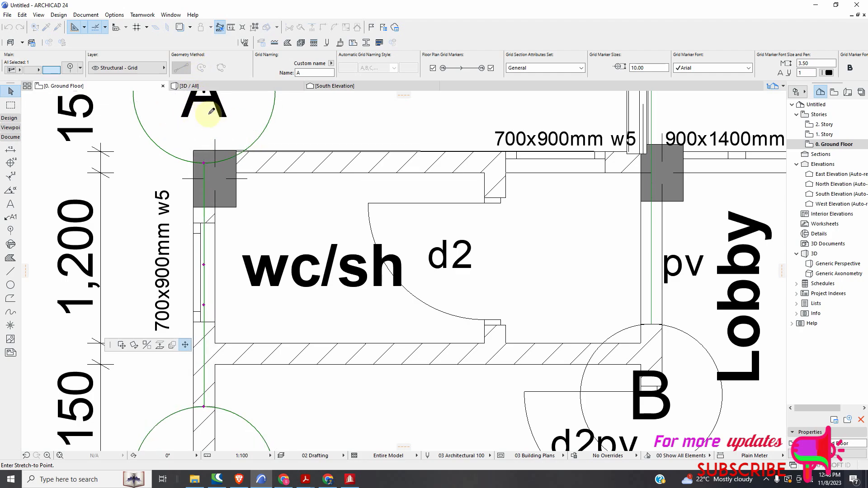
{"action": "scroll", "coordinate": [212, 110], "scroll_direction": "down", "scroll_amount": 5}
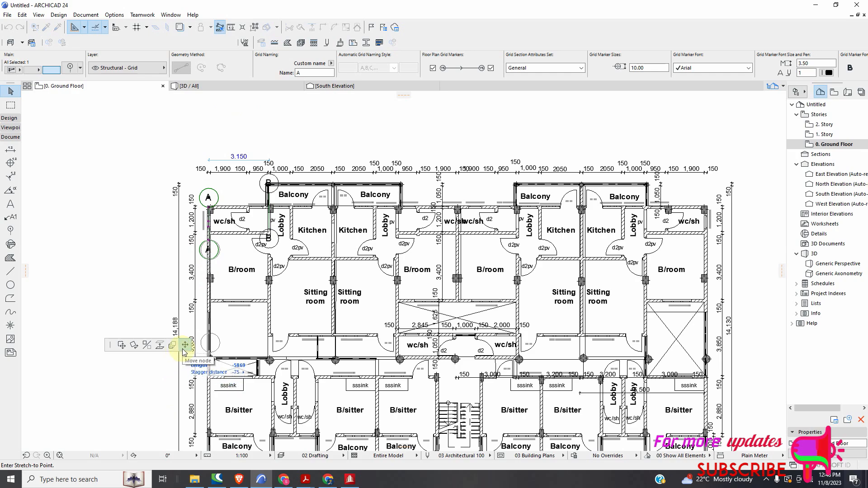
{"action": "left_click", "coordinate": [208, 124]}
Stretch the upper end of grid line B vertically to above the dimension chain, roughly level with grid line A's upper marker.
{"action": "scroll", "coordinate": [273, 192], "scroll_direction": "up", "scroll_amount": 3}
{"action": "scroll", "coordinate": [272, 192], "scroll_direction": "up", "scroll_amount": 10}
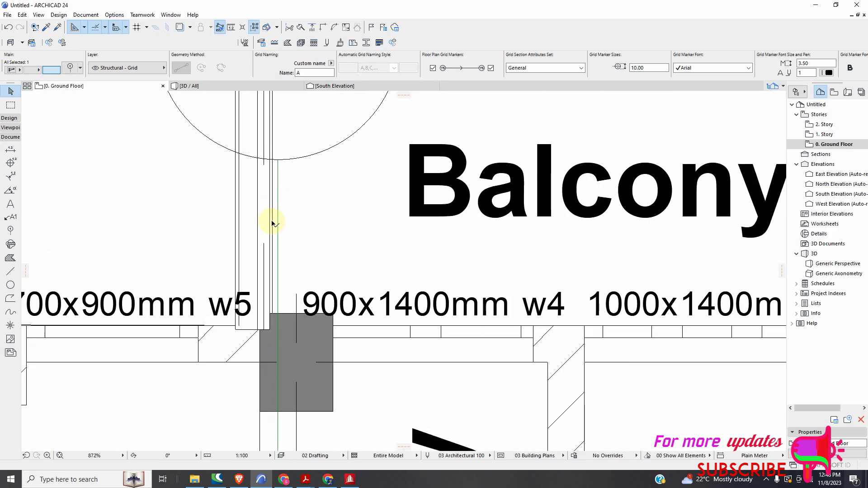
{"action": "left_click", "coordinate": [278, 160]}
{"action": "scroll", "coordinate": [281, 172], "scroll_direction": "down", "scroll_amount": 10}
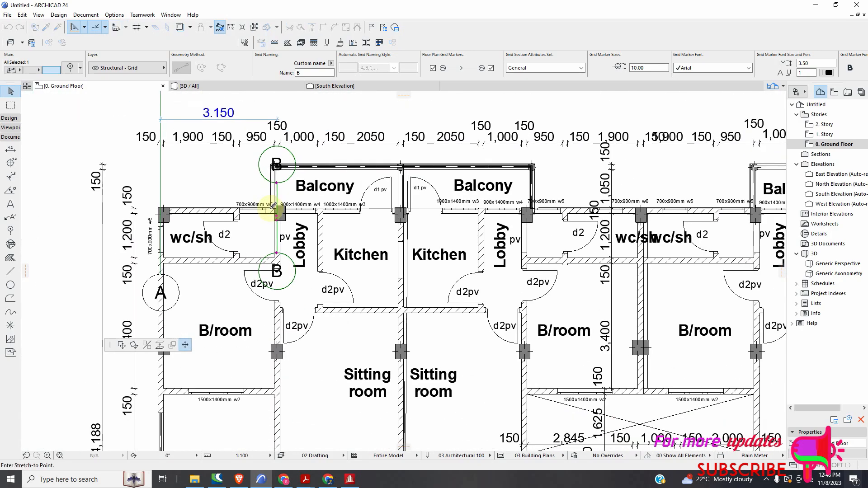
{"action": "scroll", "coordinate": [273, 208], "scroll_direction": "down", "scroll_amount": 3}
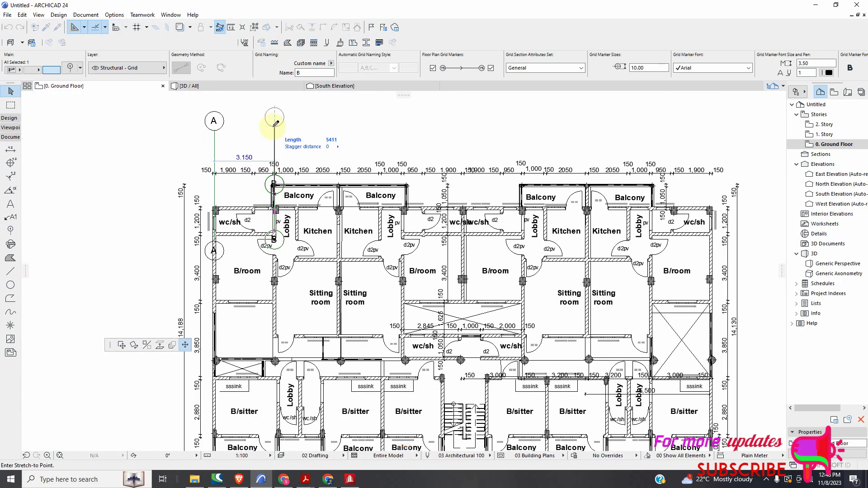
{"action": "left_click", "coordinate": [277, 126]}
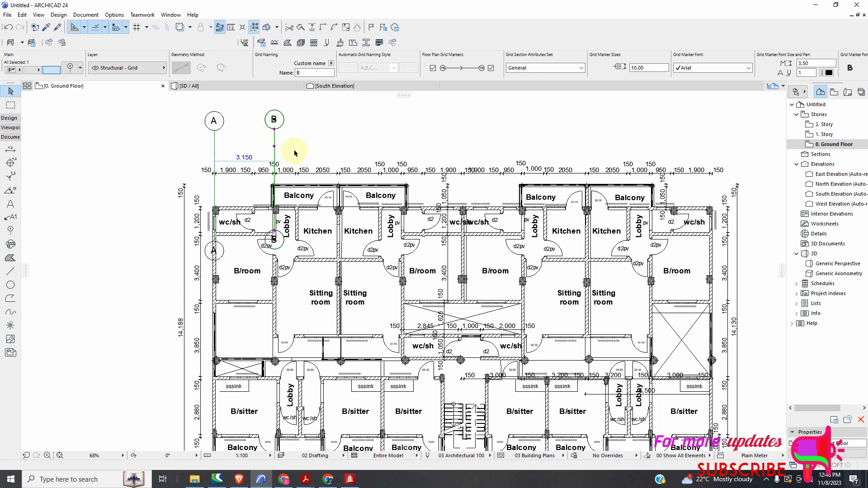
{"action": "key", "text": "Escape"}
Examine the balcony, kitchen and lobby walls along the upper side of the plan to locate the next grid line positions.
{"action": "scroll", "coordinate": [274, 165], "scroll_direction": "up", "scroll_amount": 3}
{"action": "scroll", "coordinate": [279, 165], "scroll_direction": "up", "scroll_amount": 2}
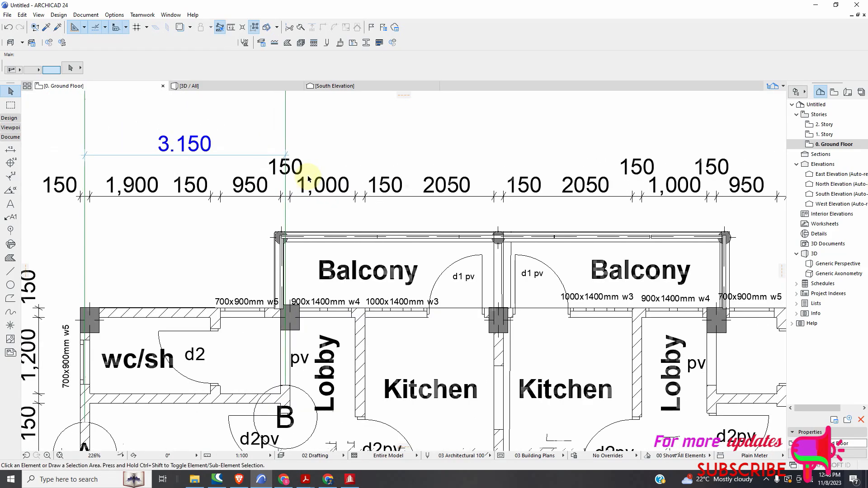
{"action": "scroll", "coordinate": [295, 202], "scroll_direction": "down", "scroll_amount": 5}
{"action": "scroll", "coordinate": [378, 268], "scroll_direction": "up", "scroll_amount": 6}
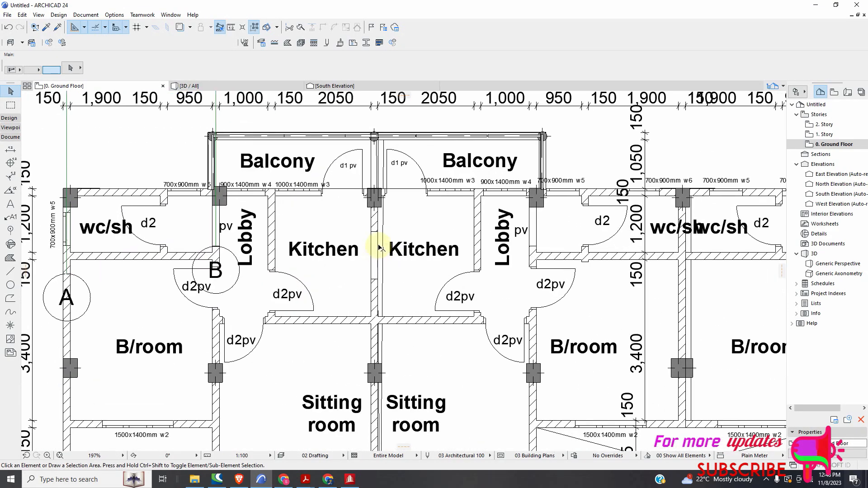
{"action": "scroll", "coordinate": [352, 257], "scroll_direction": "down", "scroll_amount": 5}
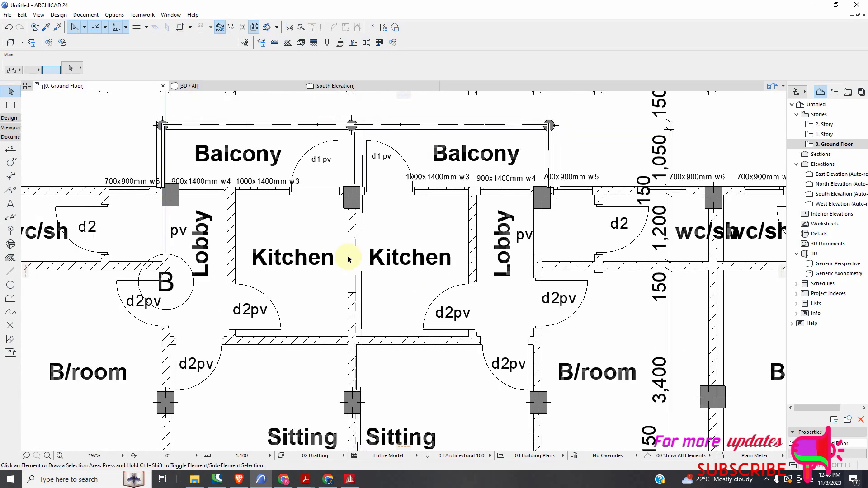
{"action": "scroll", "coordinate": [247, 260], "scroll_direction": "down", "scroll_amount": 2}
{"action": "scroll", "coordinate": [351, 277], "scroll_direction": "up", "scroll_amount": 2}
{"action": "scroll", "coordinate": [181, 200], "scroll_direction": "up", "scroll_amount": 1}
{"action": "scroll", "coordinate": [418, 235], "scroll_direction": "down", "scroll_amount": 2}
{"action": "scroll", "coordinate": [371, 226], "scroll_direction": "up", "scroll_amount": 1}
{"action": "scroll", "coordinate": [362, 231], "scroll_direction": "down", "scroll_amount": 3}
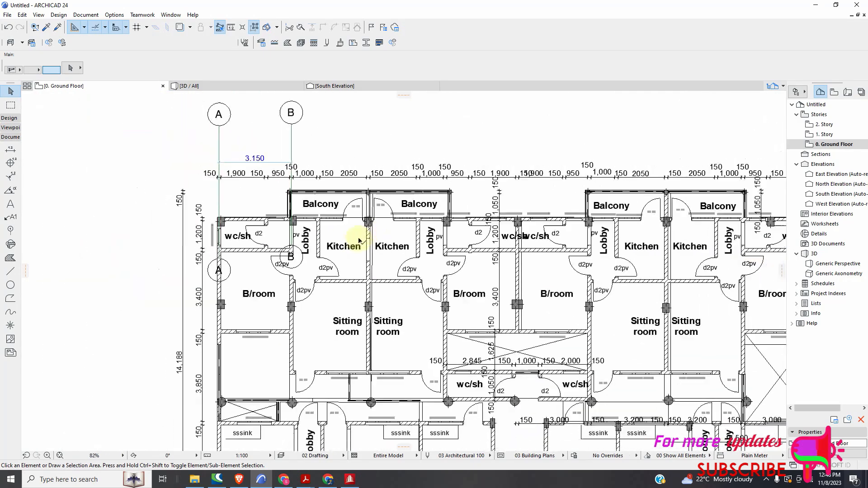
{"action": "scroll", "coordinate": [410, 246], "scroll_direction": "up", "scroll_amount": 2}
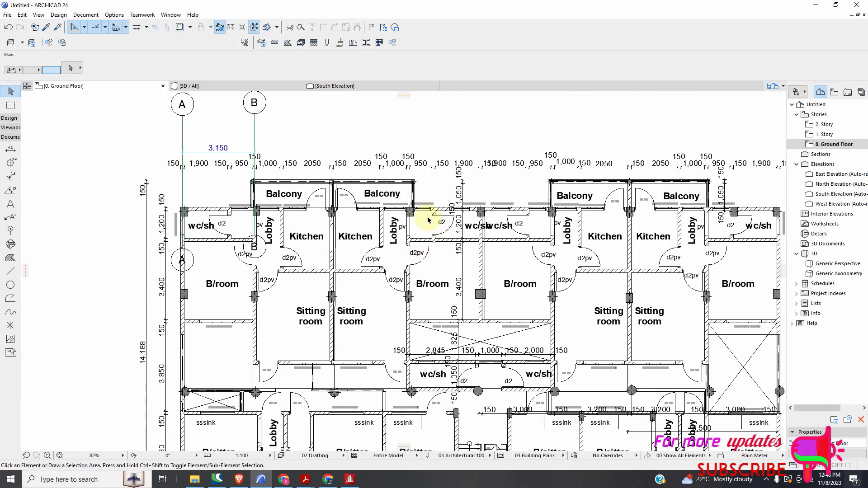
Draw a short horizontal helper line across the thickness of the wall between the two kitchens nearest grid line B.
{"action": "scroll", "coordinate": [338, 245], "scroll_direction": "up", "scroll_amount": 6}
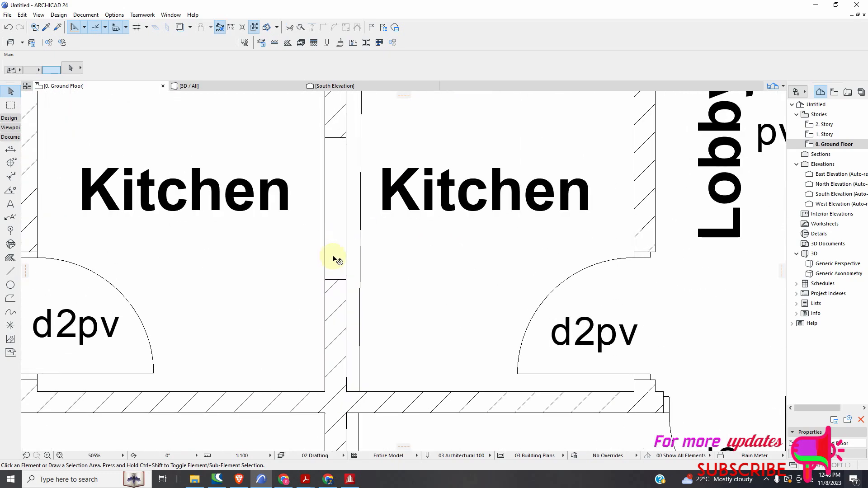
{"action": "left_click", "coordinate": [11, 271]}
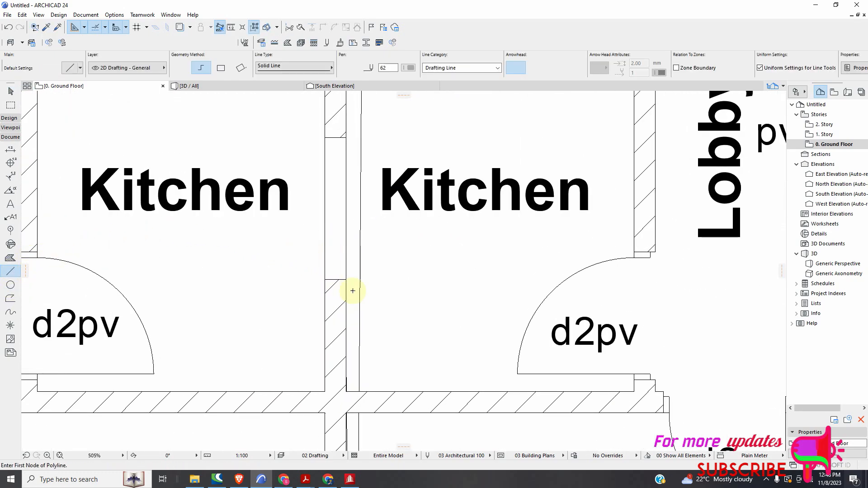
{"action": "scroll", "coordinate": [335, 257], "scroll_direction": "up", "scroll_amount": 2}
{"action": "scroll", "coordinate": [305, 260], "scroll_direction": "up", "scroll_amount": 1}
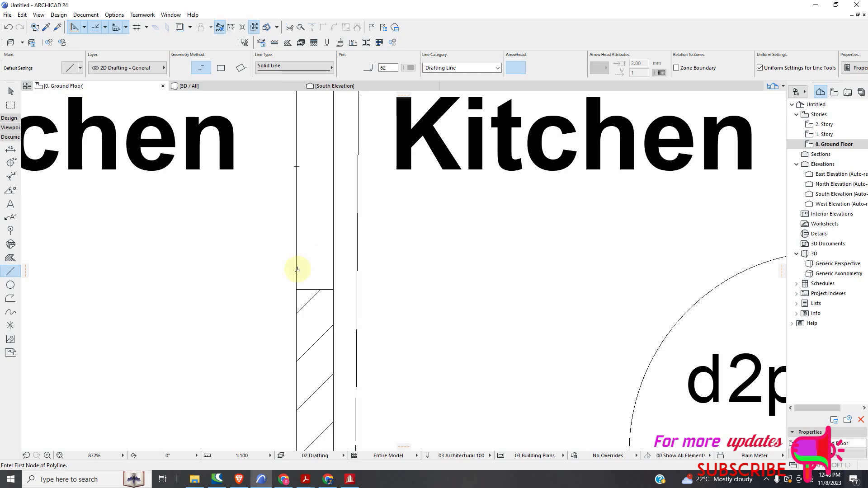
{"action": "left_click", "coordinate": [297, 272]}
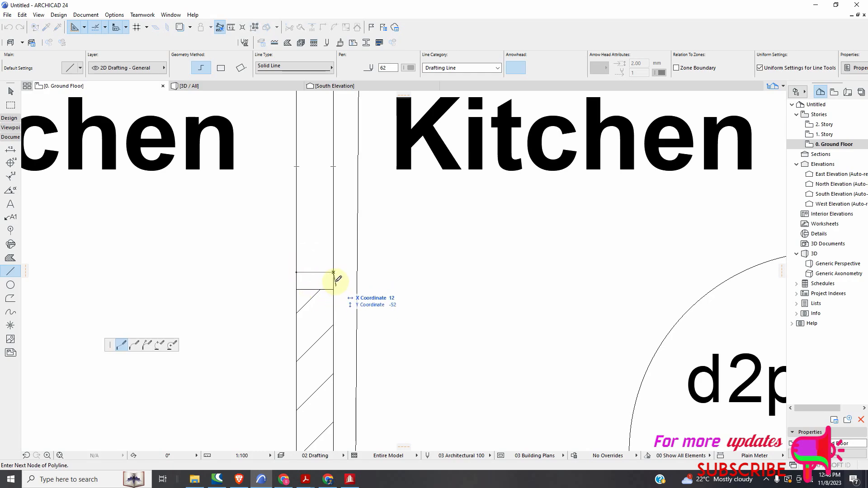
{"action": "double_click", "coordinate": [335, 272]}
Draw vertical grid line C from the midpoint of the kitchen wall's helper line up to above the dimension chain.
{"action": "scroll", "coordinate": [272, 287], "scroll_direction": "down", "scroll_amount": 6}
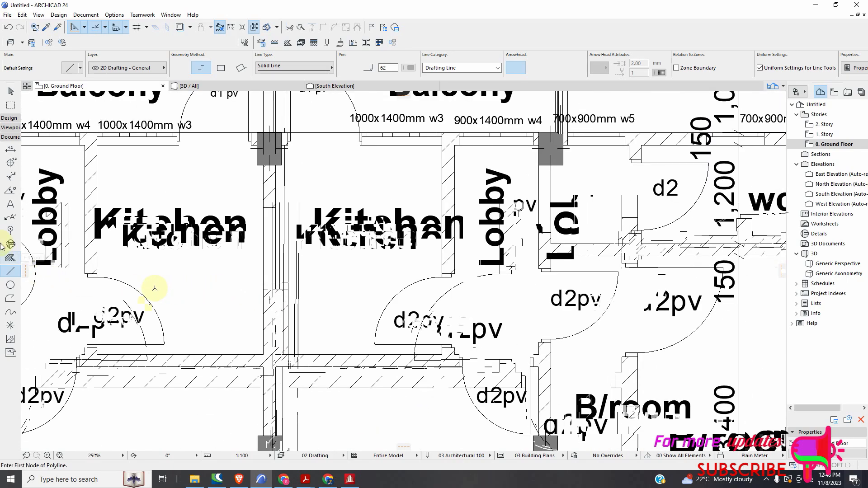
{"action": "scroll", "coordinate": [266, 281], "scroll_direction": "up", "scroll_amount": 3}
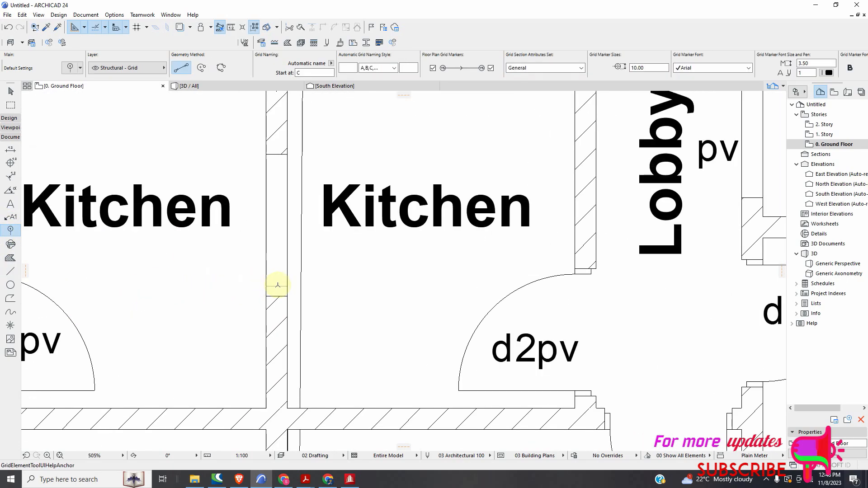
{"action": "scroll", "coordinate": [281, 280], "scroll_direction": "down", "scroll_amount": 12}
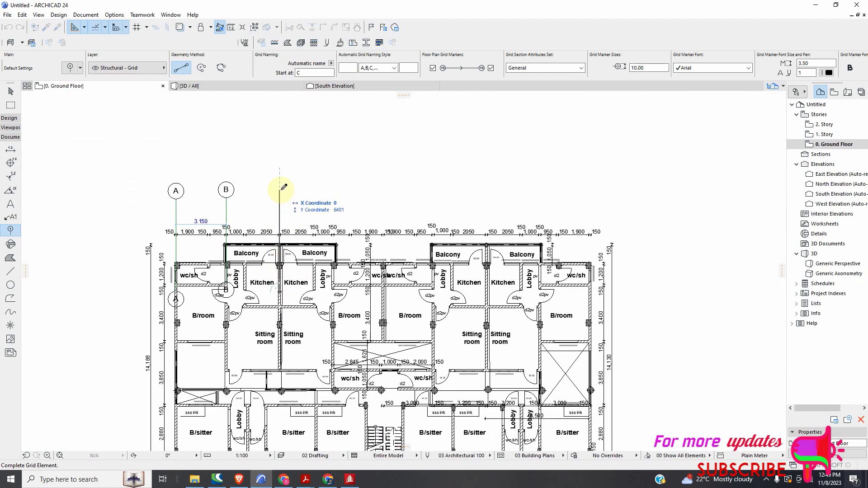
{"action": "left_click", "coordinate": [284, 199]}
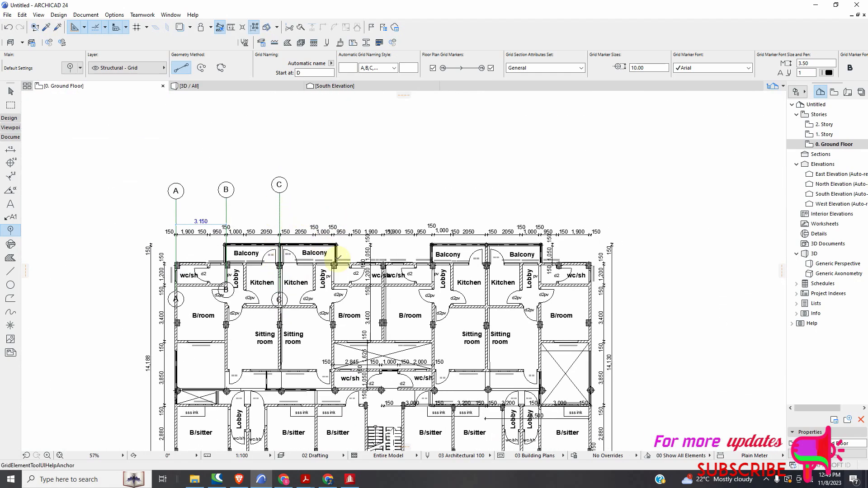
Draw a short horizontal helper line across the wall between the second lobby and the adjoining wc/sh.
{"action": "scroll", "coordinate": [327, 285], "scroll_direction": "up", "scroll_amount": 11}
{"action": "scroll", "coordinate": [326, 298], "scroll_direction": "up", "scroll_amount": 5}
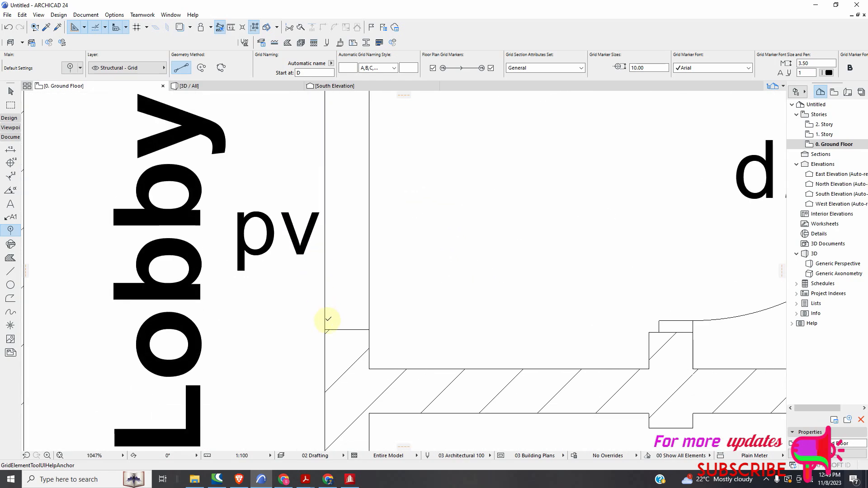
{"action": "left_click", "coordinate": [10, 271]}
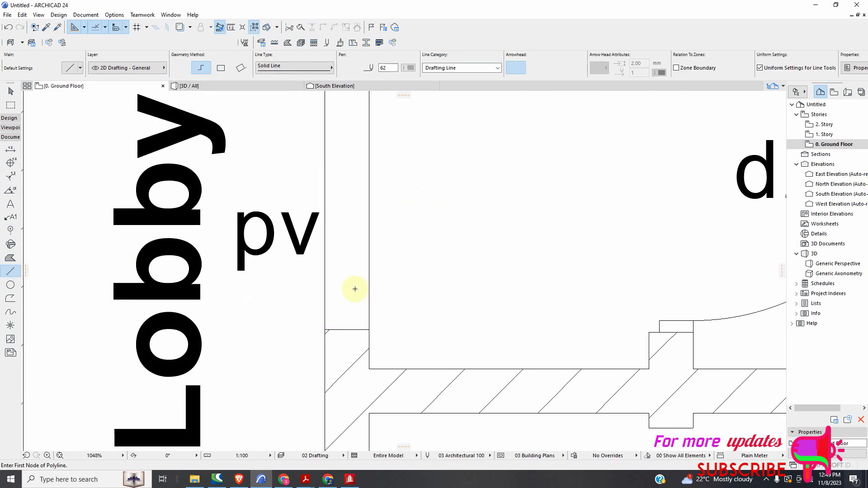
{"action": "scroll", "coordinate": [385, 293], "scroll_direction": "up", "scroll_amount": 3}
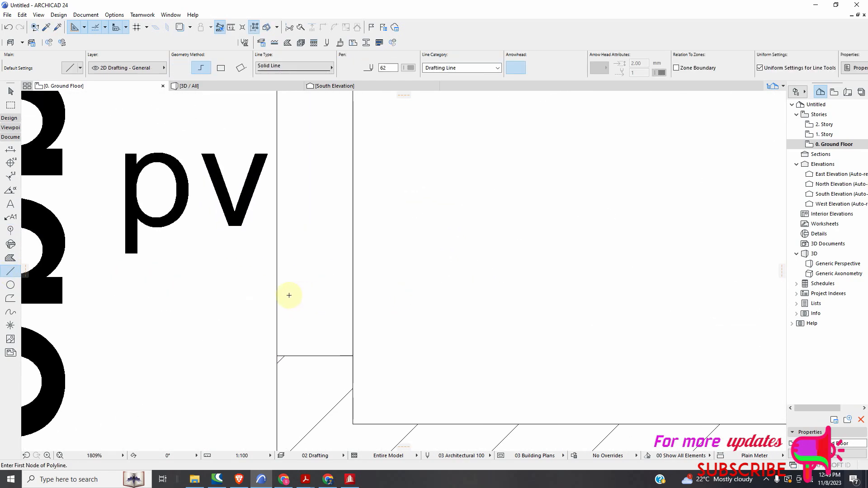
{"action": "left_click", "coordinate": [278, 335]}
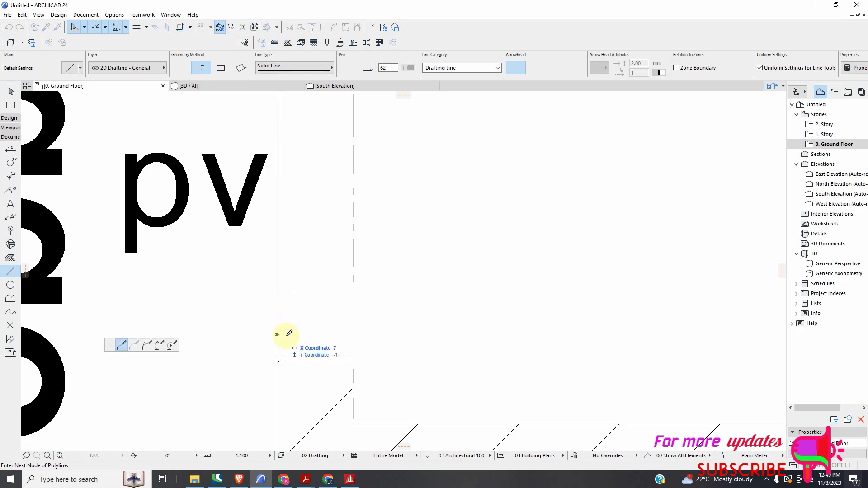
{"action": "left_click", "coordinate": [354, 335]}
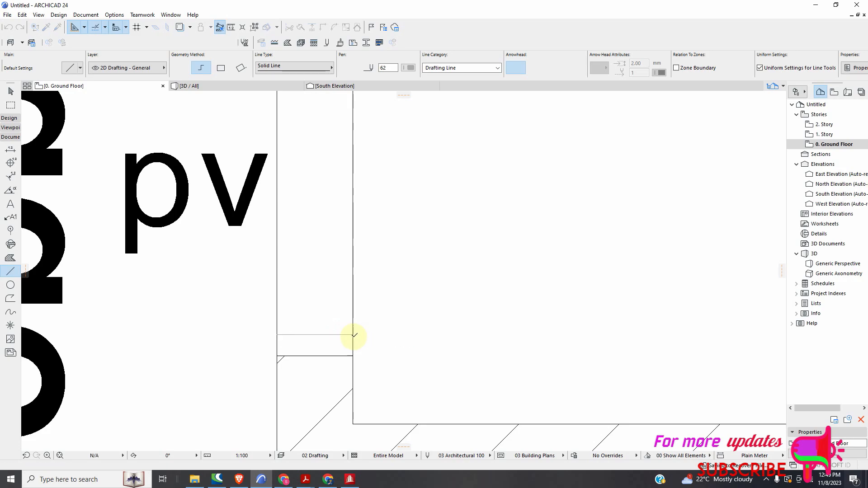
Draw vertical grid line D from the midpoint of the lobby wall's helper line up to the level of grid line C's marker.
{"action": "left_click", "coordinate": [7, 234]}
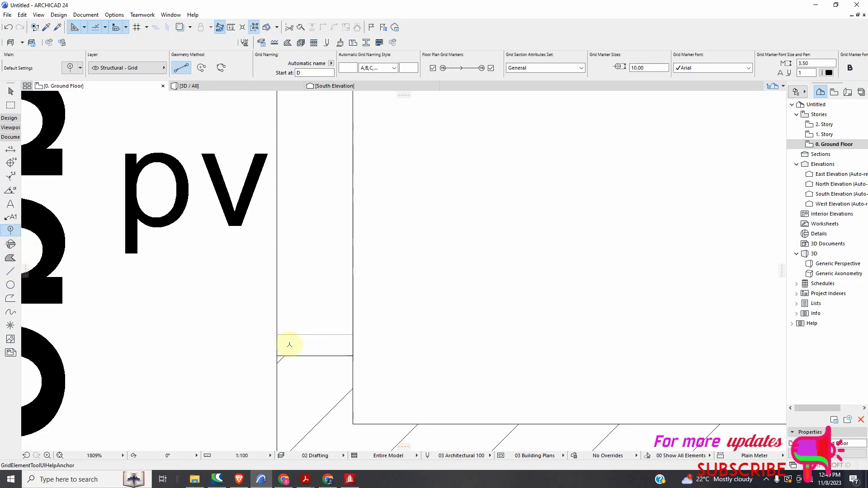
{"action": "scroll", "coordinate": [286, 343], "scroll_direction": "up", "scroll_amount": 1}
{"action": "left_click", "coordinate": [322, 333]}
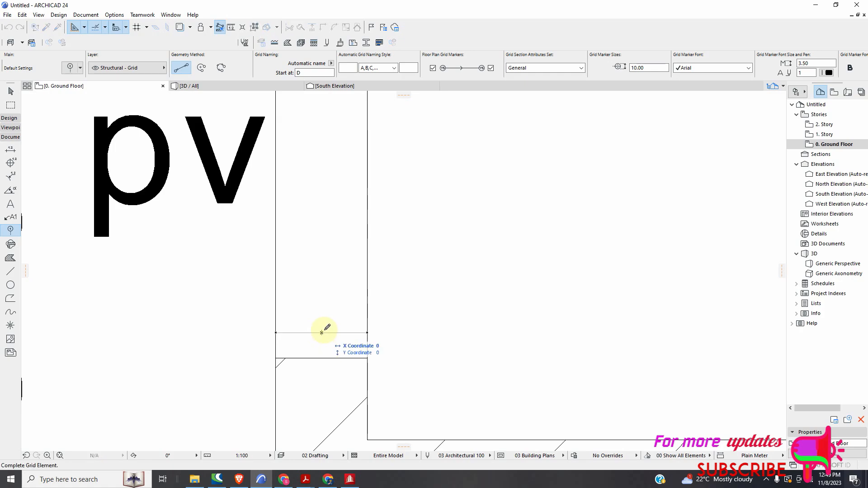
{"action": "scroll", "coordinate": [324, 330], "scroll_direction": "down", "scroll_amount": 15}
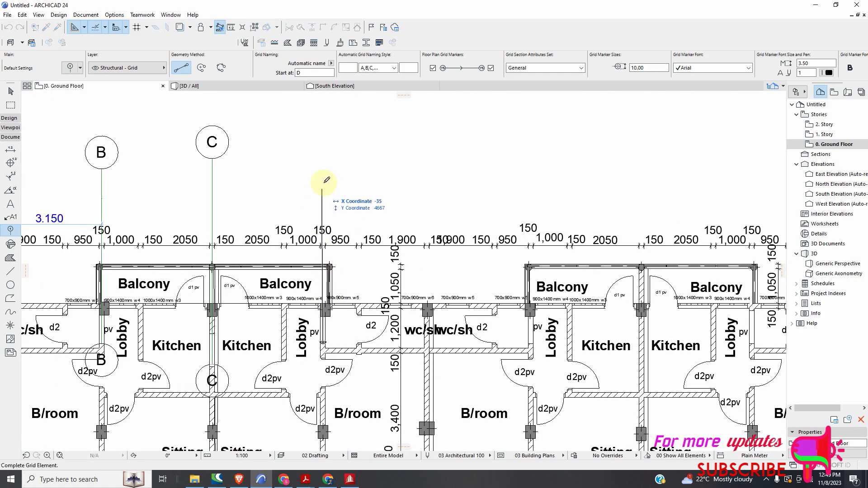
{"action": "left_click", "coordinate": [325, 154]}
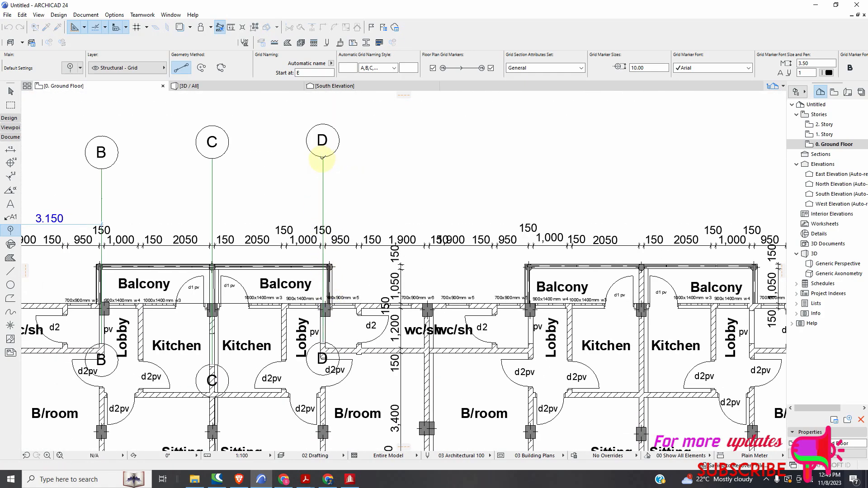
Draw a 150 mm horizontal helper line across the thickness of the wall between the two middle bedrooms.
{"action": "scroll", "coordinate": [348, 319], "scroll_direction": "down", "scroll_amount": 4}
{"action": "scroll", "coordinate": [364, 273], "scroll_direction": "up", "scroll_amount": 4}
{"action": "scroll", "coordinate": [364, 273], "scroll_direction": "up", "scroll_amount": 3}
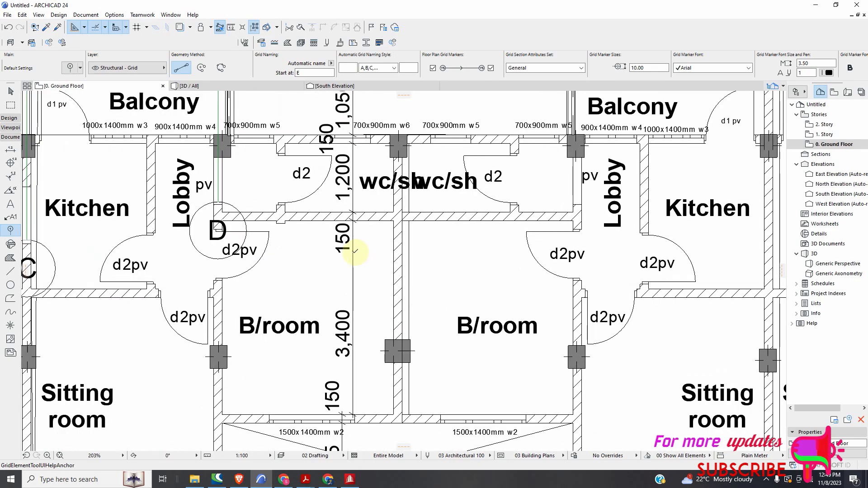
{"action": "left_click", "coordinate": [11, 272]}
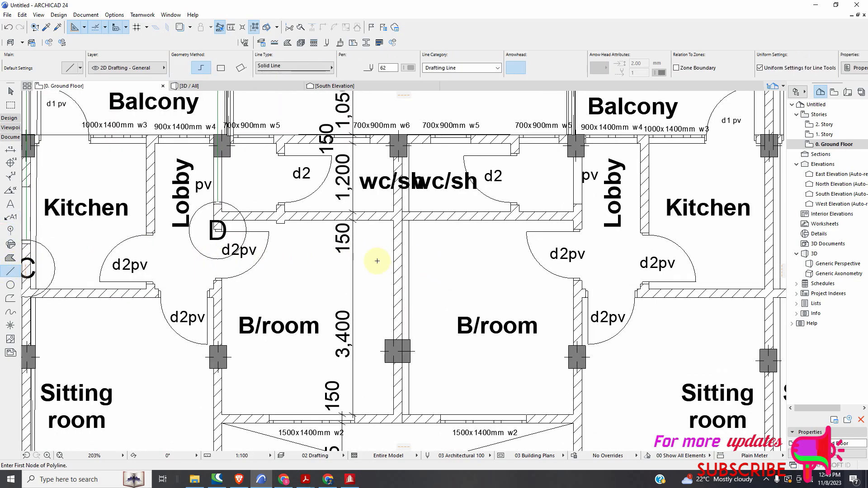
{"action": "scroll", "coordinate": [382, 269], "scroll_direction": "up", "scroll_amount": 5}
{"action": "scroll", "coordinate": [380, 276], "scroll_direction": "up", "scroll_amount": 1}
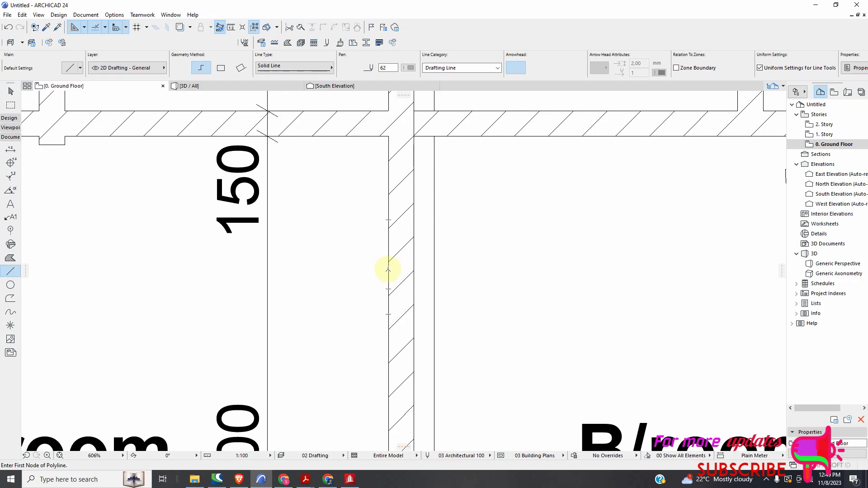
{"action": "left_click", "coordinate": [388, 270]}
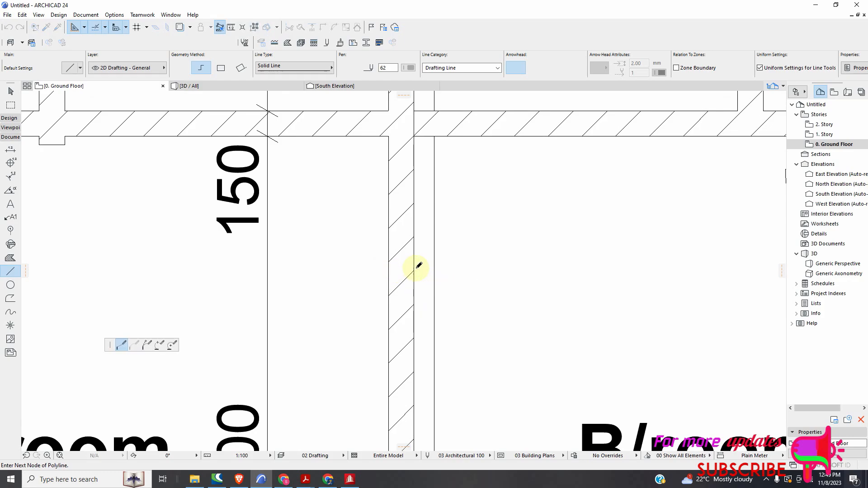
{"action": "scroll", "coordinate": [419, 265], "scroll_direction": "up", "scroll_amount": 3}
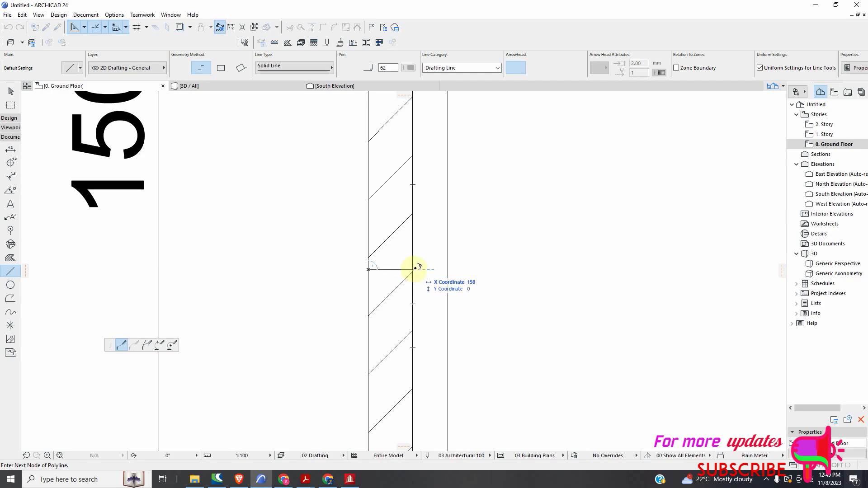
{"action": "double_click", "coordinate": [415, 269]}
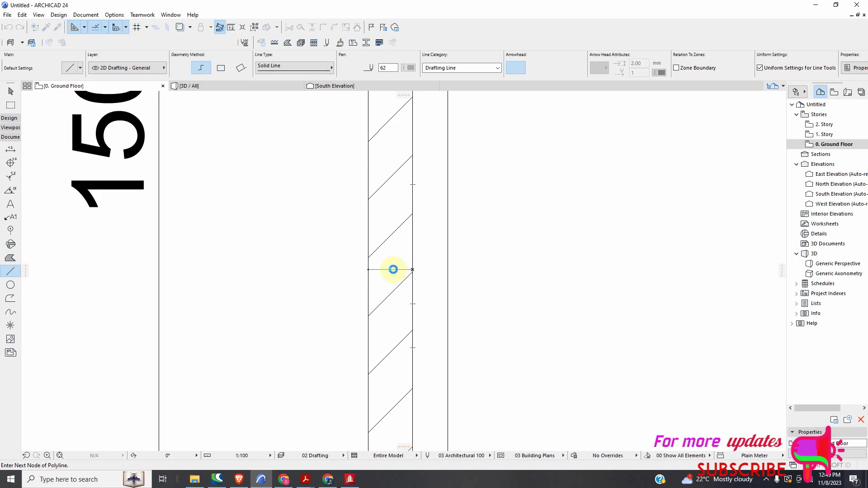
Draw vertical grid line E from the midpoint of the middle bedroom wall's helper line up to the level of grid line D's marker.
{"action": "scroll", "coordinate": [688, 448], "scroll_direction": "up", "scroll_amount": 5}
{"action": "scroll", "coordinate": [498, 292], "scroll_direction": "down", "scroll_amount": 2}
{"action": "scroll", "coordinate": [526, 293], "scroll_direction": "down", "scroll_amount": 3}
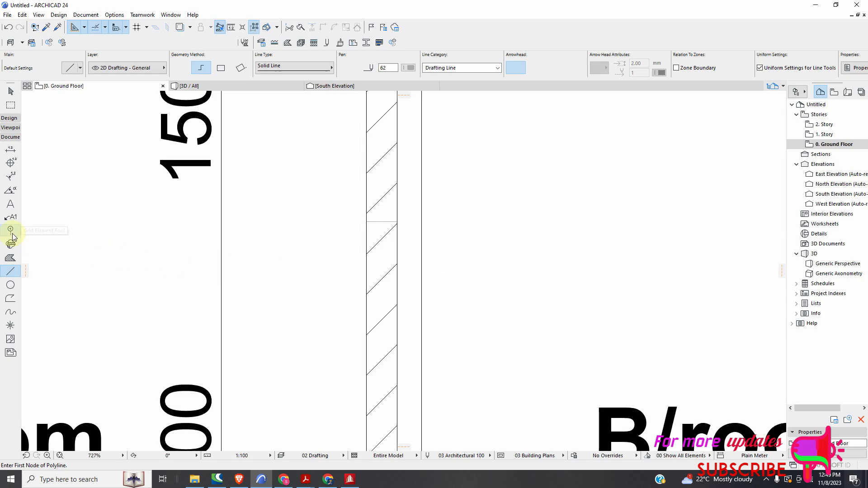
{"action": "scroll", "coordinate": [384, 217], "scroll_direction": "up", "scroll_amount": 2}
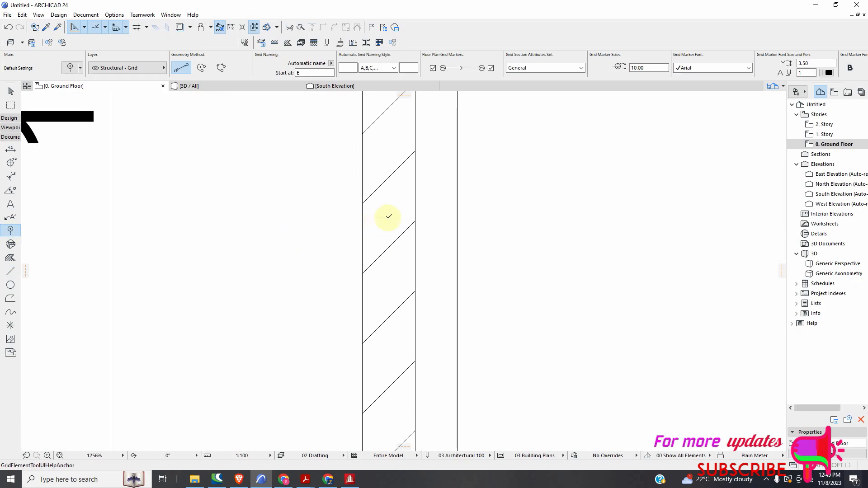
{"action": "left_click", "coordinate": [389, 217]}
{"action": "scroll", "coordinate": [389, 218], "scroll_direction": "down", "scroll_amount": 8}
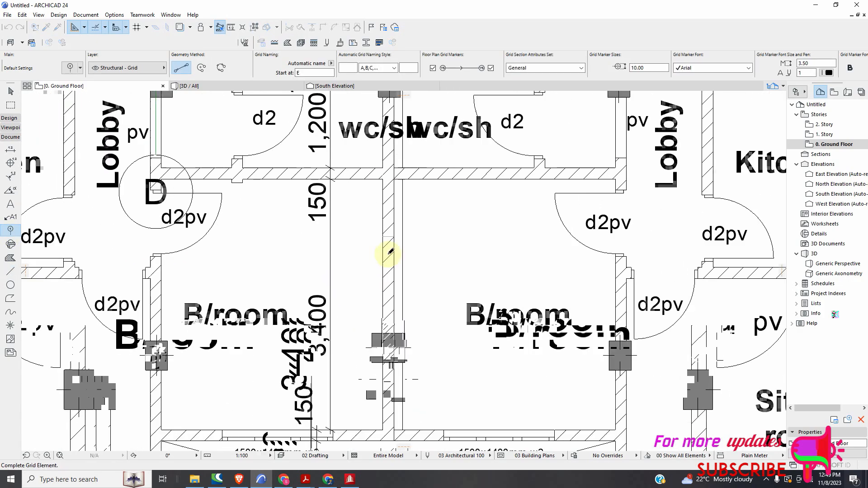
{"action": "scroll", "coordinate": [395, 206], "scroll_direction": "down", "scroll_amount": 4}
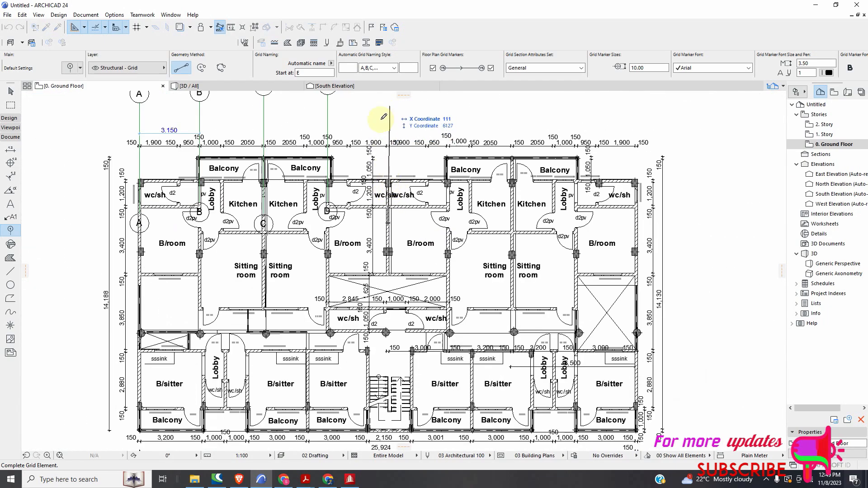
{"action": "scroll", "coordinate": [376, 150], "scroll_direction": "down", "scroll_amount": 3}
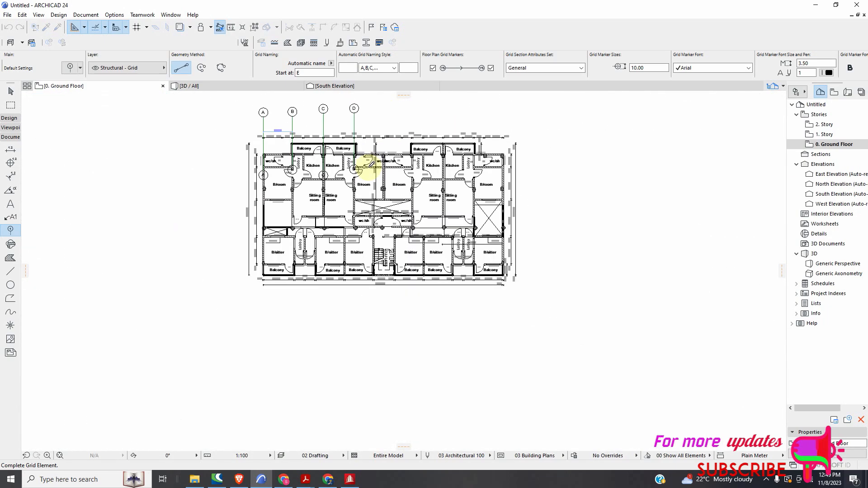
{"action": "left_click", "coordinate": [385, 110]}
Draw vertical grid line F from the midpoint of the wall's end edge between the third lobby and its wc/sh up above the dimension chain.
{"action": "scroll", "coordinate": [421, 147], "scroll_direction": "up", "scroll_amount": 10}
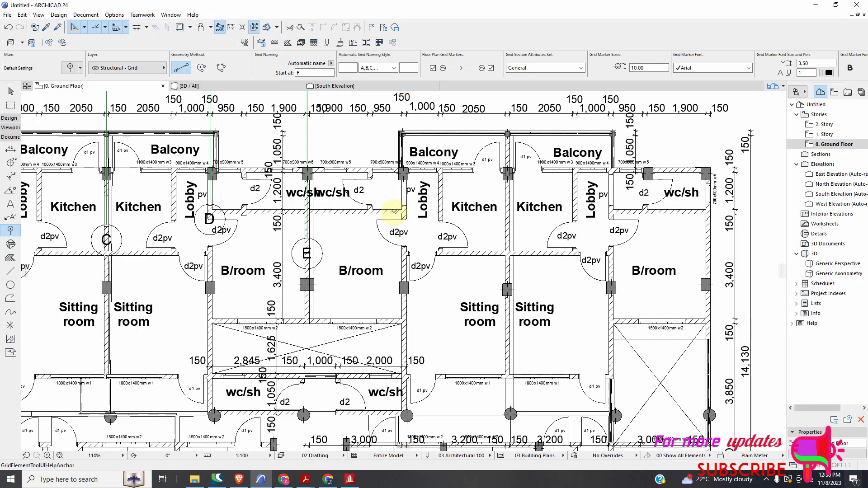
{"action": "scroll", "coordinate": [397, 226], "scroll_direction": "up", "scroll_amount": 2}
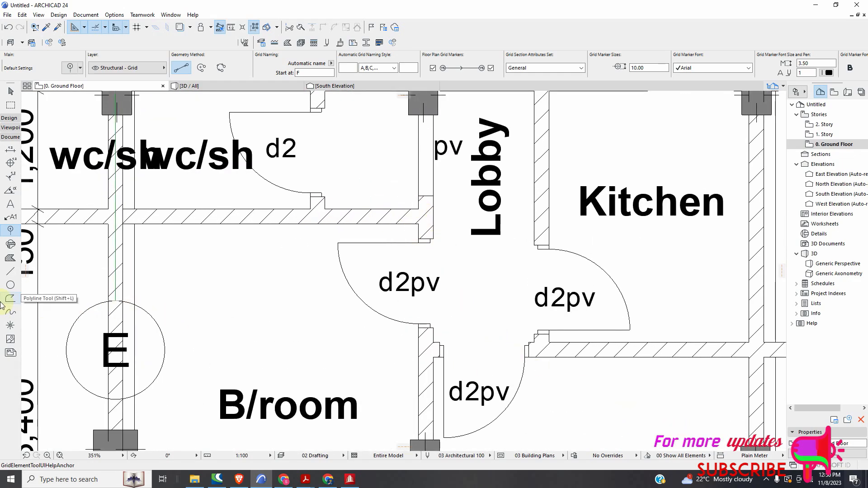
{"action": "left_click", "coordinate": [11, 271]}
{"action": "scroll", "coordinate": [421, 160], "scroll_direction": "up", "scroll_amount": 2}
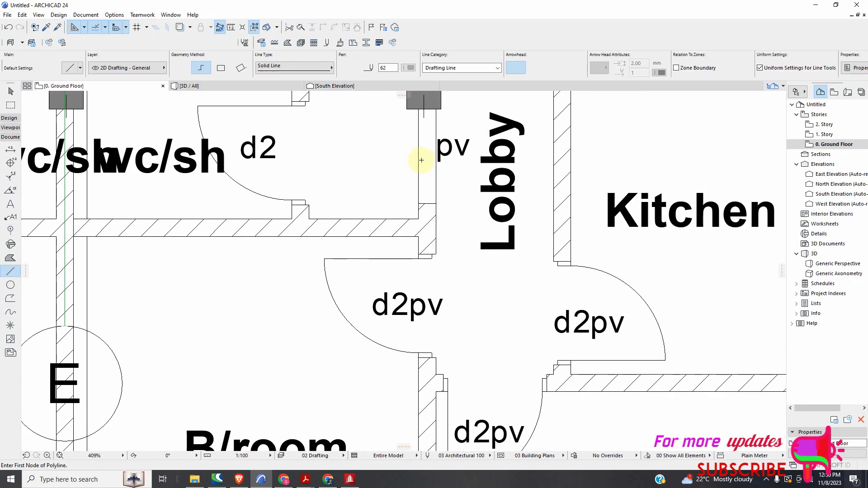
{"action": "scroll", "coordinate": [422, 160], "scroll_direction": "up", "scroll_amount": 12}
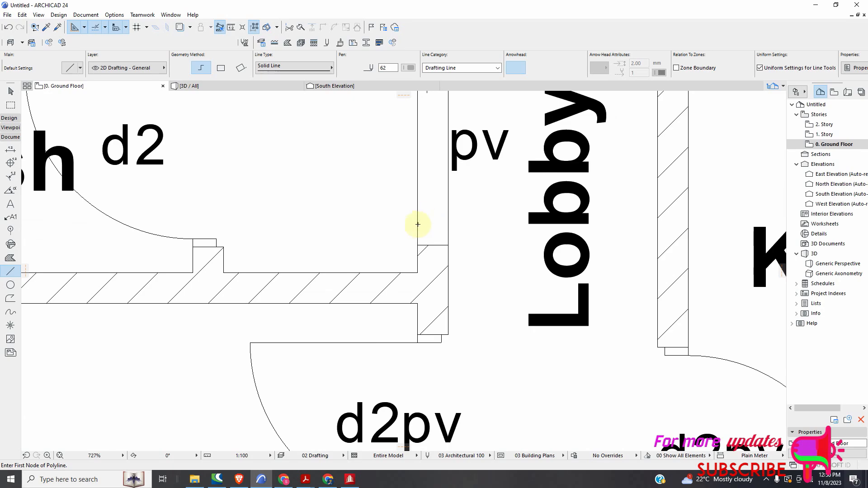
{"action": "left_click", "coordinate": [10, 229]}
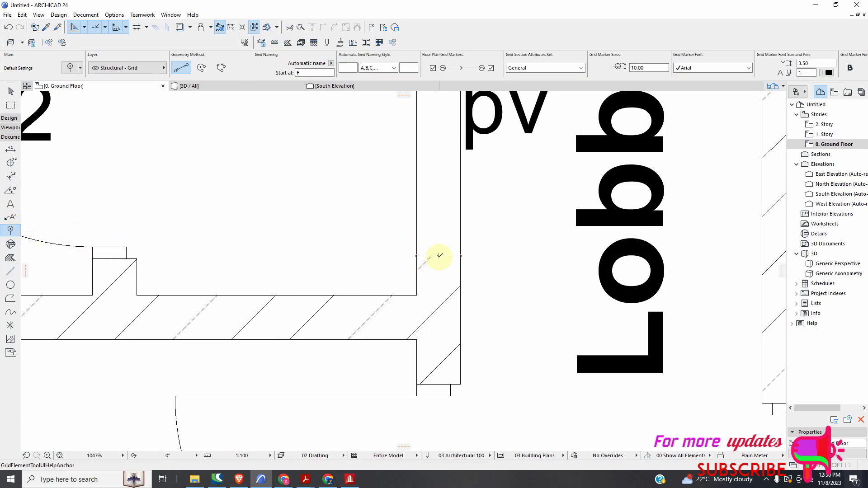
{"action": "left_click", "coordinate": [439, 256]}
{"action": "scroll", "coordinate": [442, 230], "scroll_direction": "down", "scroll_amount": 15}
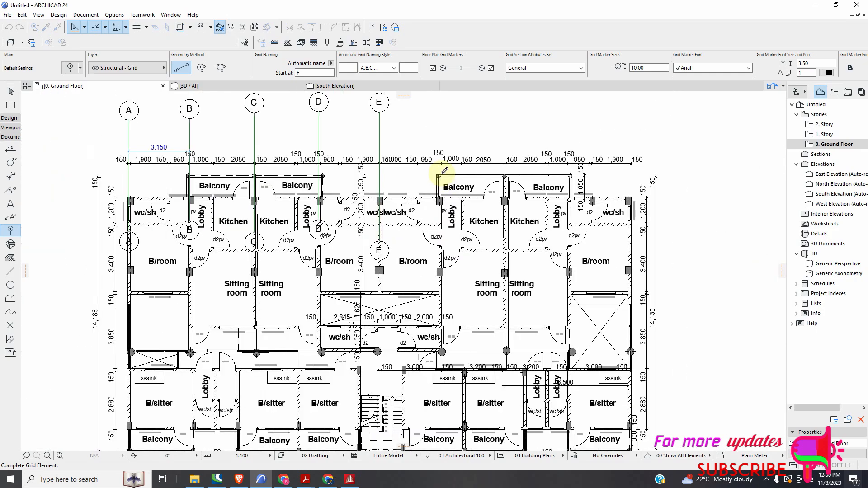
{"action": "scroll", "coordinate": [444, 173], "scroll_direction": "down", "scroll_amount": 2}
{"action": "left_click", "coordinate": [440, 119]}
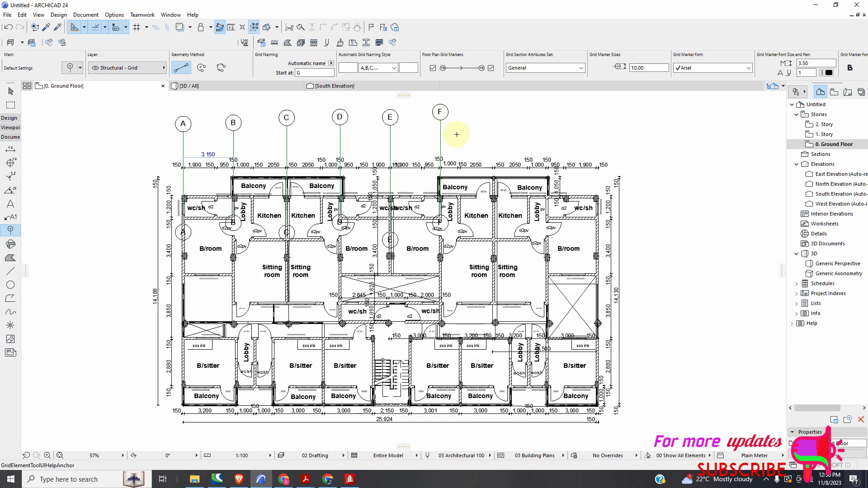
Examine the wall between the second pair of kitchens, its closely spaced left face lines, and its alignment with the columns up to the balcony.
{"action": "scroll", "coordinate": [494, 205], "scroll_direction": "up", "scroll_amount": 8}
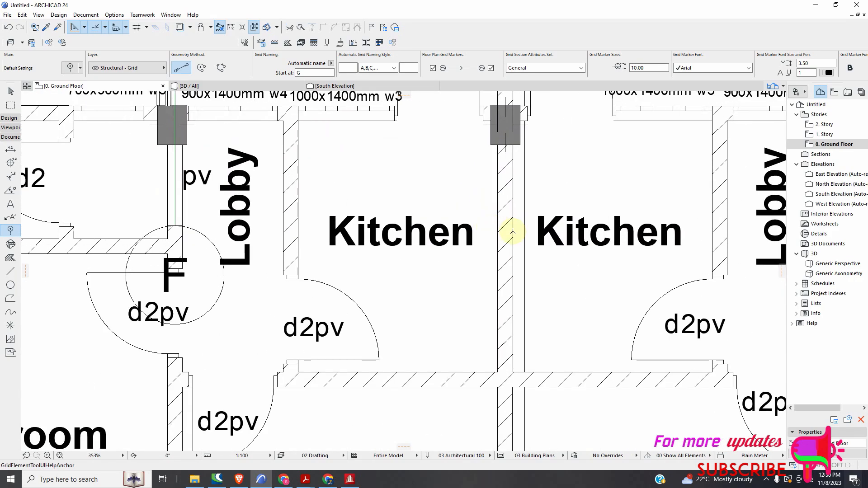
{"action": "scroll", "coordinate": [476, 229], "scroll_direction": "up", "scroll_amount": 4}
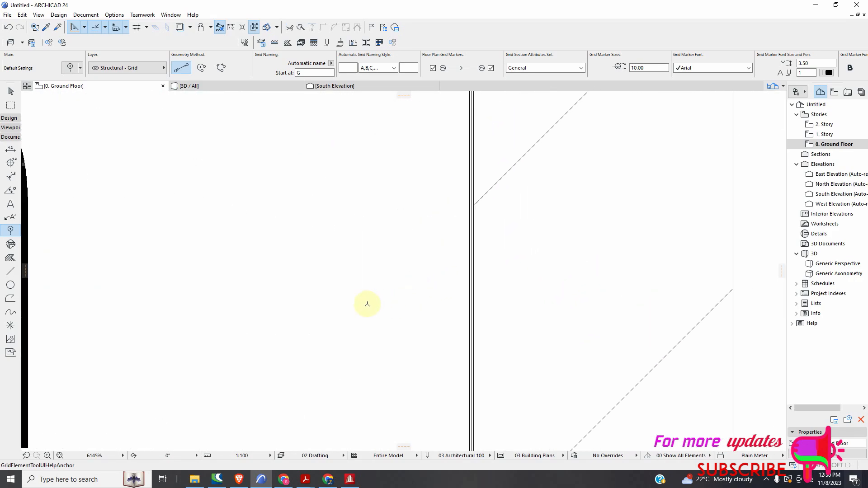
{"action": "scroll", "coordinate": [342, 315], "scroll_direction": "down", "scroll_amount": 4}
{"action": "scroll", "coordinate": [362, 155], "scroll_direction": "up", "scroll_amount": 7}
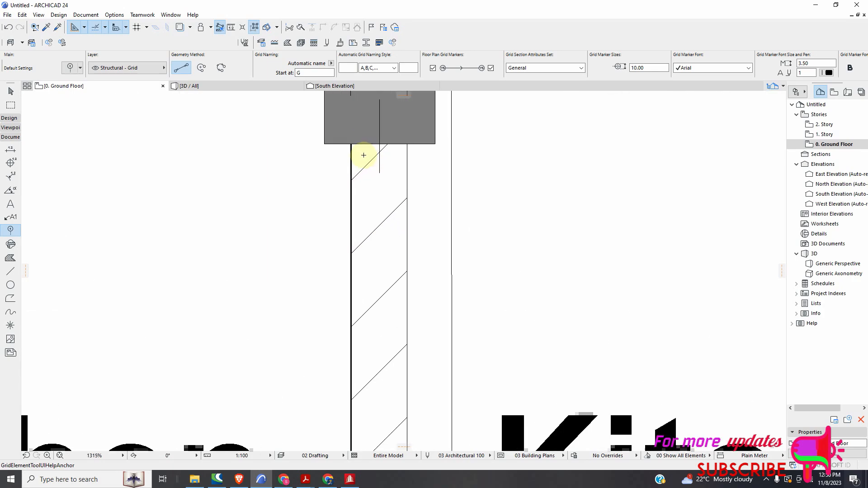
{"action": "scroll", "coordinate": [338, 137], "scroll_direction": "up", "scroll_amount": 5}
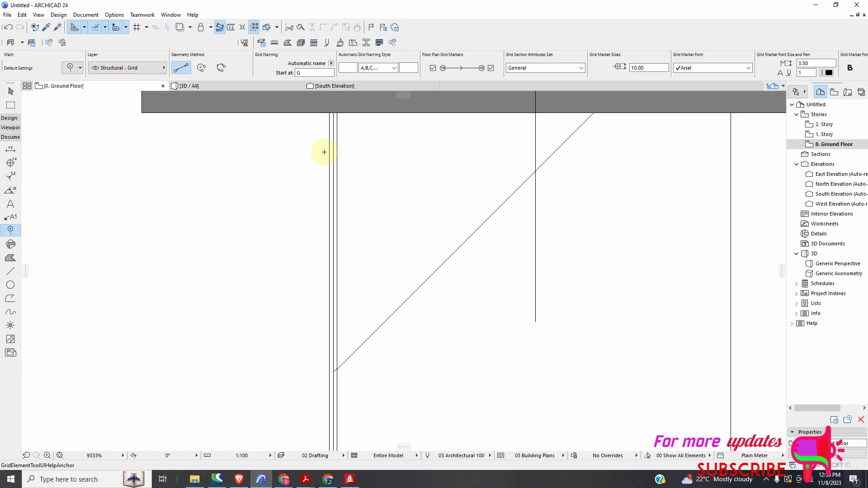
{"action": "scroll", "coordinate": [339, 325], "scroll_direction": "up", "scroll_amount": 5}
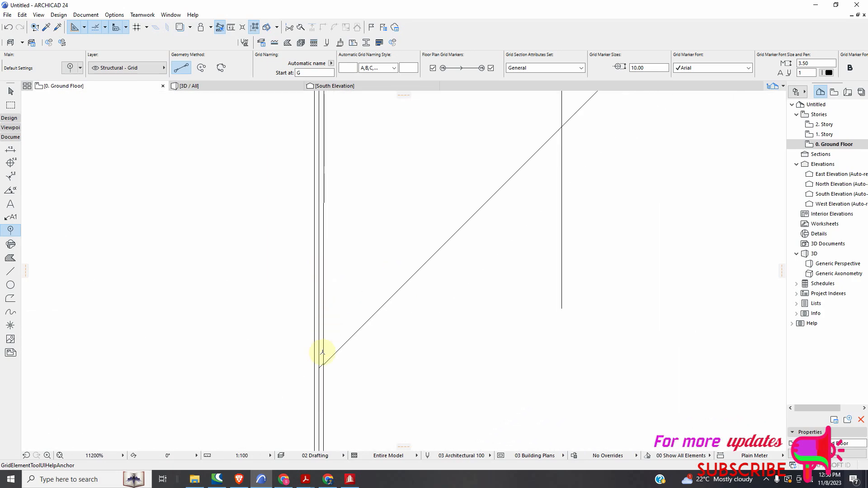
{"action": "scroll", "coordinate": [324, 360], "scroll_direction": "down", "scroll_amount": 5}
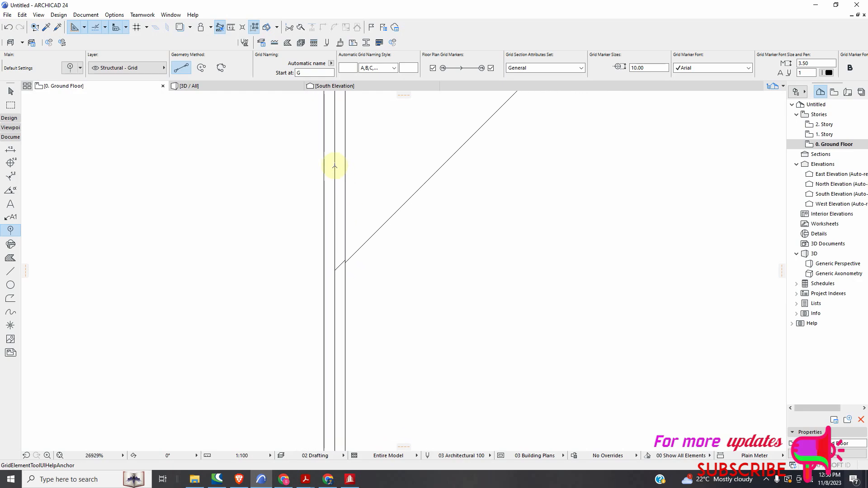
{"action": "scroll", "coordinate": [335, 170], "scroll_direction": "down", "scroll_amount": 2}
{"action": "scroll", "coordinate": [331, 344], "scroll_direction": "up", "scroll_amount": 5}
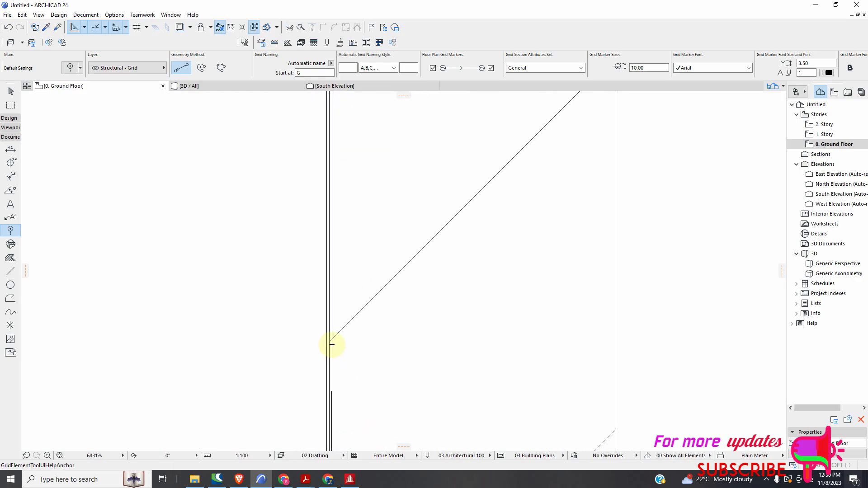
{"action": "scroll", "coordinate": [330, 339], "scroll_direction": "up", "scroll_amount": 8}
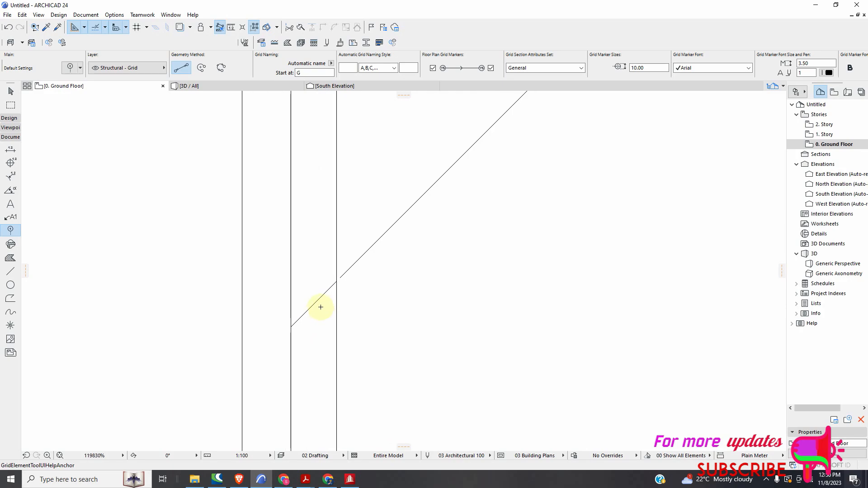
{"action": "scroll", "coordinate": [318, 302], "scroll_direction": "down", "scroll_amount": 20}
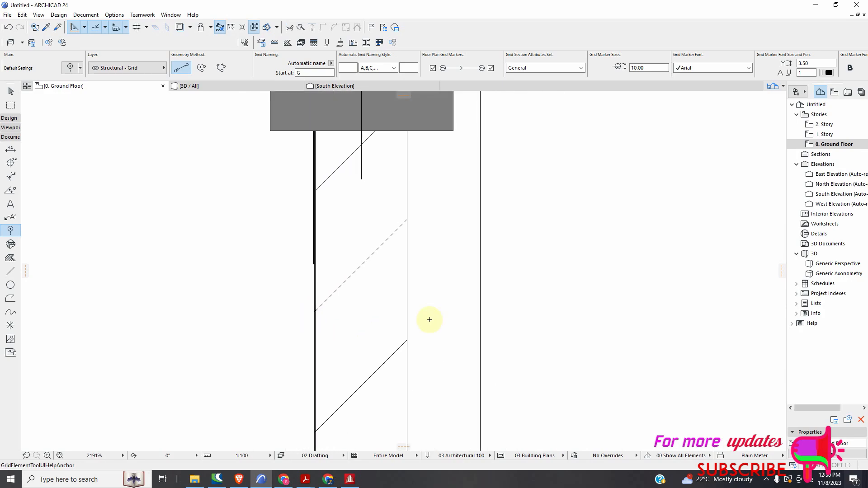
{"action": "scroll", "coordinate": [434, 294], "scroll_direction": "down", "scroll_amount": 8}
{"action": "scroll", "coordinate": [430, 272], "scroll_direction": "up", "scroll_amount": 2}
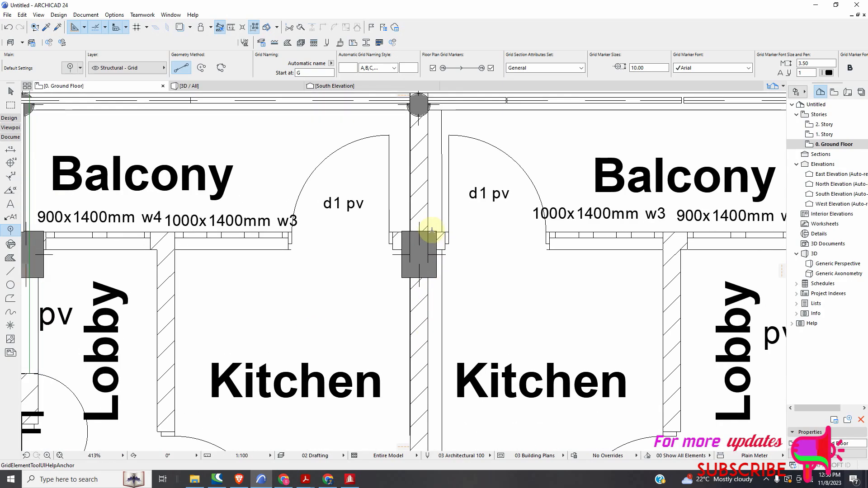
{"action": "scroll", "coordinate": [418, 105], "scroll_direction": "up", "scroll_amount": 10}
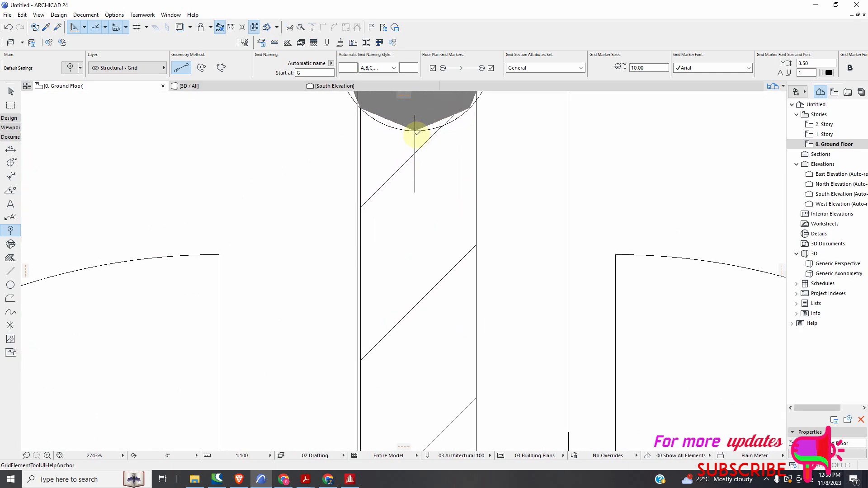
{"action": "scroll", "coordinate": [422, 181], "scroll_direction": "down", "scroll_amount": 13}
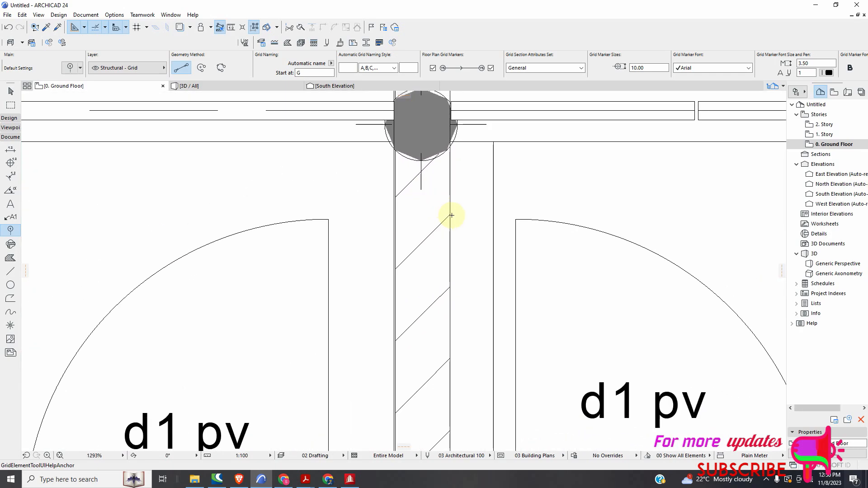
{"action": "scroll", "coordinate": [325, 279], "scroll_direction": "up", "scroll_amount": 4}
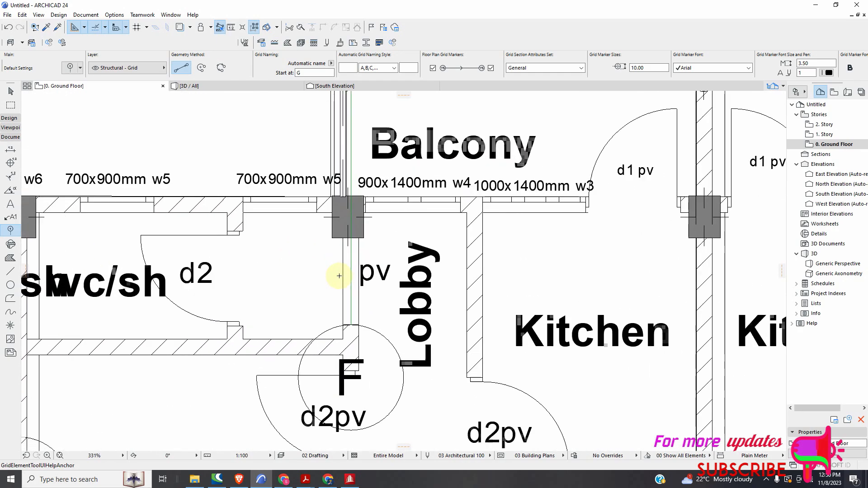
Dimension the thickness of the second kitchen pair's dividing wall just below its column, from the right face to the innermost left face line.
{"action": "left_click", "coordinate": [11, 151]}
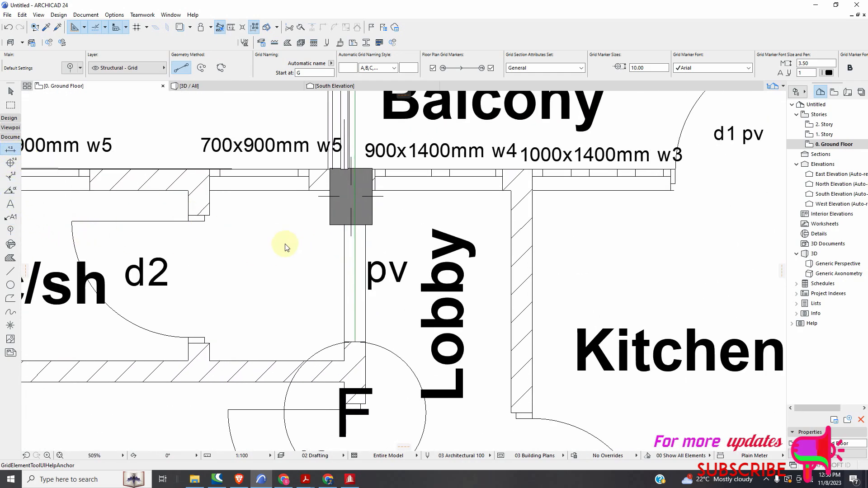
{"action": "scroll", "coordinate": [283, 244], "scroll_direction": "down", "scroll_amount": 3}
{"action": "scroll", "coordinate": [595, 229], "scroll_direction": "up", "scroll_amount": 15}
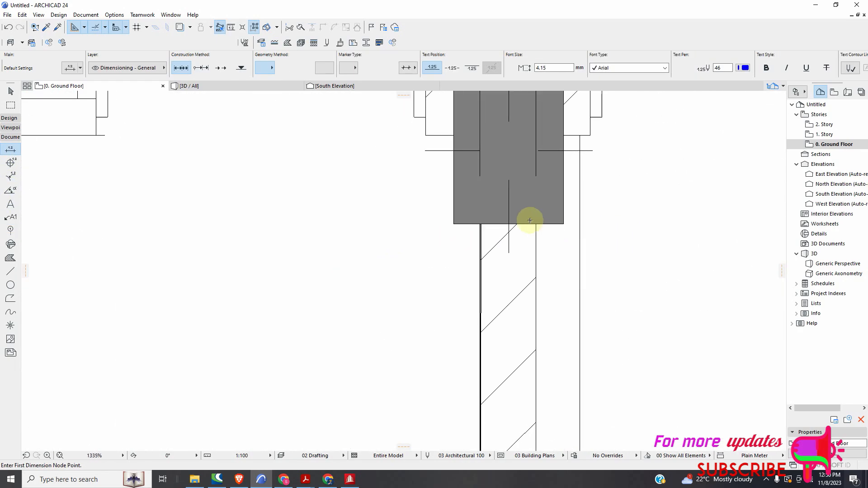
{"action": "scroll", "coordinate": [525, 227], "scroll_direction": "up", "scroll_amount": 2}
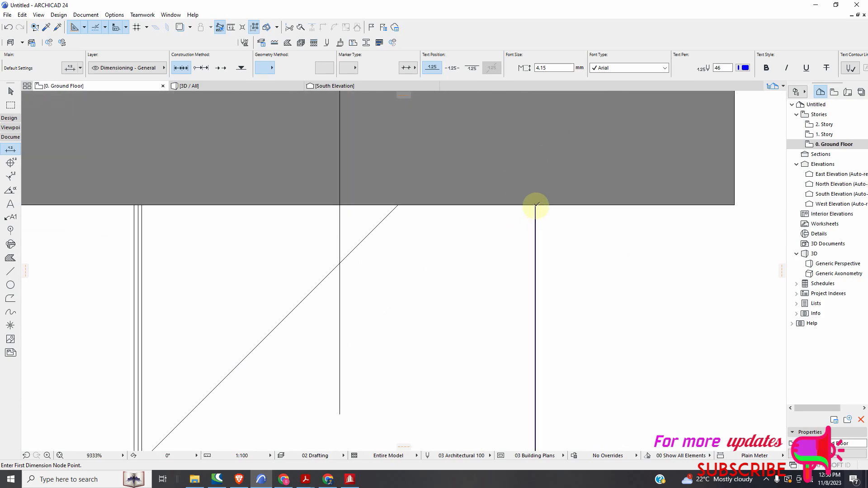
{"action": "left_click", "coordinate": [536, 204]}
{"action": "scroll", "coordinate": [546, 212], "scroll_direction": "down", "scroll_amount": 3}
{"action": "scroll", "coordinate": [309, 207], "scroll_direction": "up", "scroll_amount": 3}
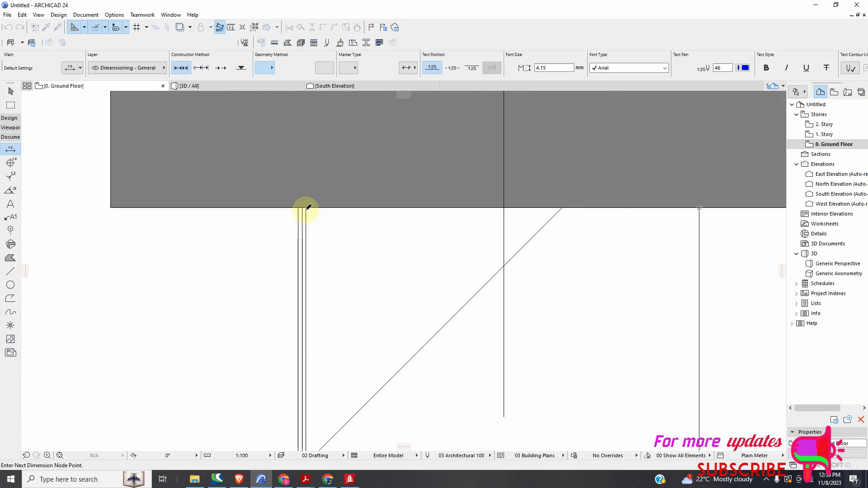
{"action": "left_click", "coordinate": [307, 207]}
{"action": "right_click", "coordinate": [322, 220]}
{"action": "left_click", "coordinate": [359, 276]}
{"action": "left_click", "coordinate": [428, 297]}
Delete the two redundant outer left face lines of the second kitchen pair's dividing wall just below its column.
{"action": "scroll", "coordinate": [421, 303], "scroll_direction": "down", "scroll_amount": 5}
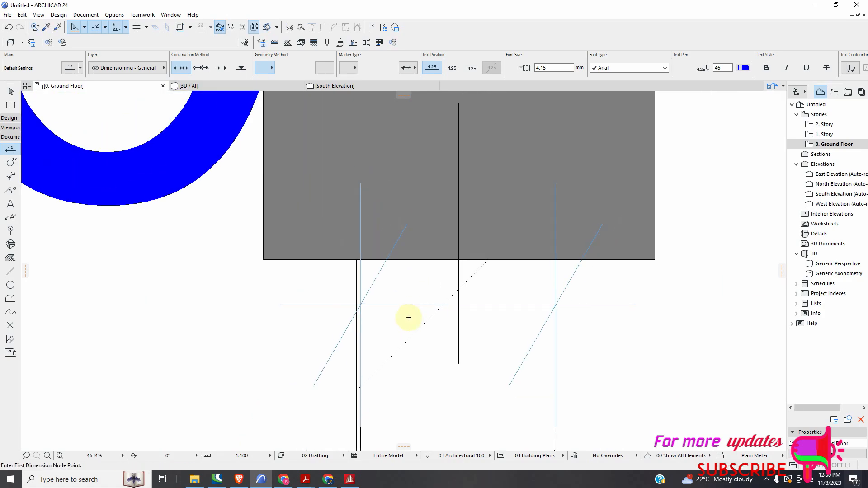
{"action": "scroll", "coordinate": [406, 316], "scroll_direction": "up", "scroll_amount": 10}
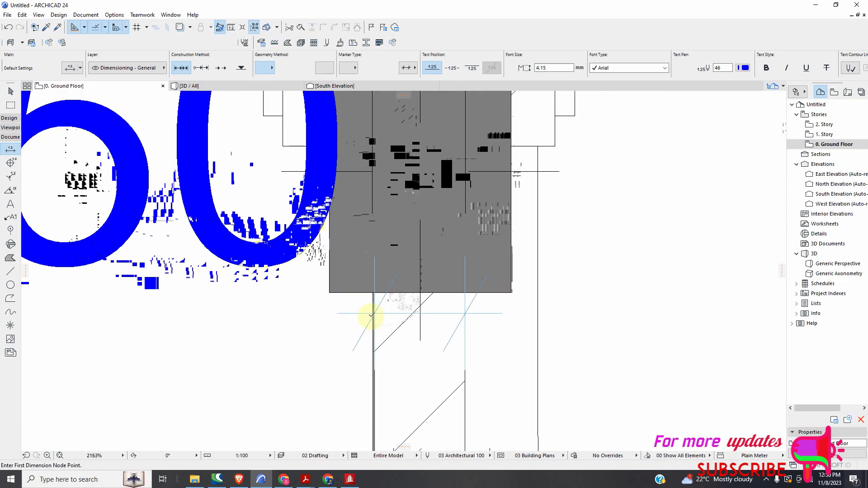
{"action": "scroll", "coordinate": [365, 312], "scroll_direction": "down", "scroll_amount": 2}
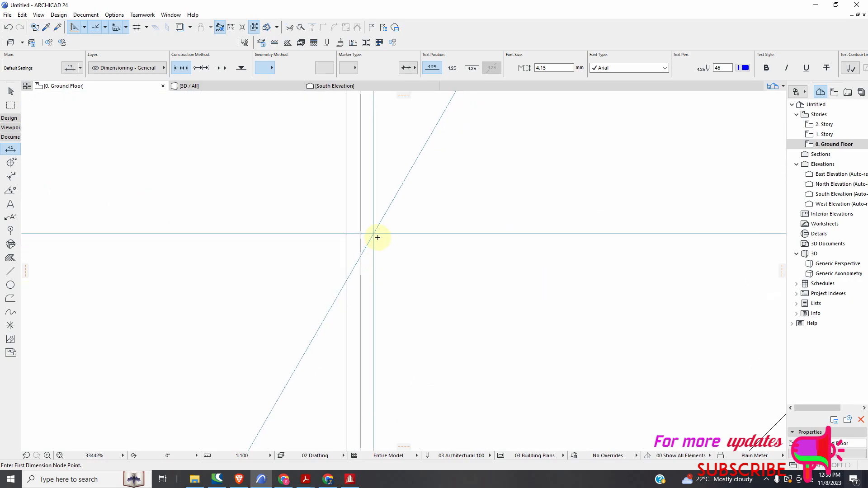
{"action": "scroll", "coordinate": [360, 250], "scroll_direction": "down", "scroll_amount": 3}
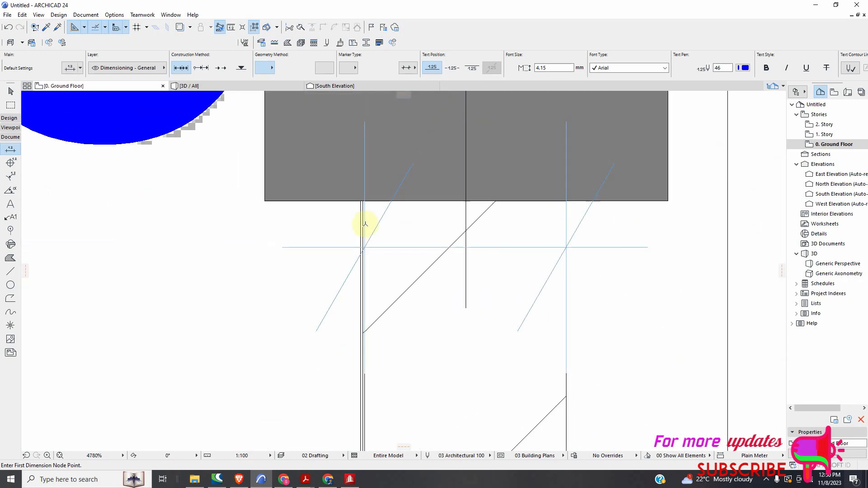
{"action": "scroll", "coordinate": [362, 226], "scroll_direction": "up", "scroll_amount": 3}
{"action": "left_click", "coordinate": [11, 91]}
{"action": "scroll", "coordinate": [304, 215], "scroll_direction": "up", "scroll_amount": 2}
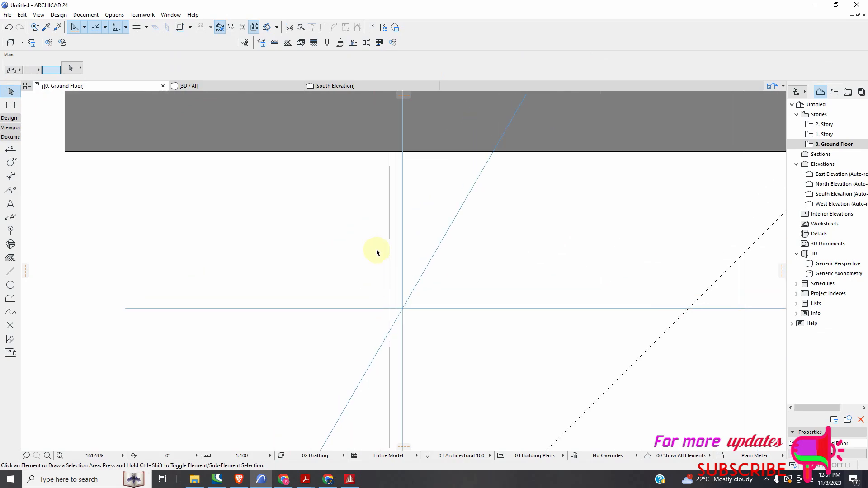
{"action": "left_click", "coordinate": [396, 270]}
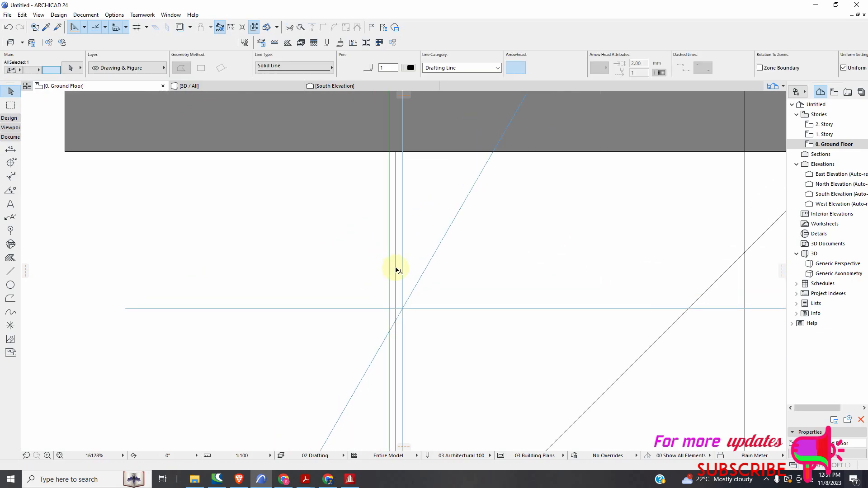
{"action": "left_click", "coordinate": [396, 271], "text": "shift"}
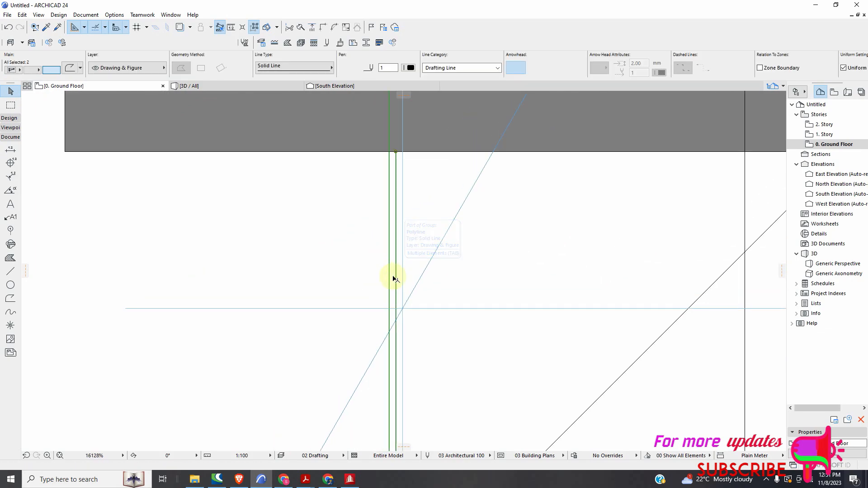
{"action": "key", "text": "Delete"}
Draw a horizontal 150 mm helper line across the second kitchen pair's dividing wall, from its left face to its right face.
{"action": "scroll", "coordinate": [398, 276], "scroll_direction": "down", "scroll_amount": 6}
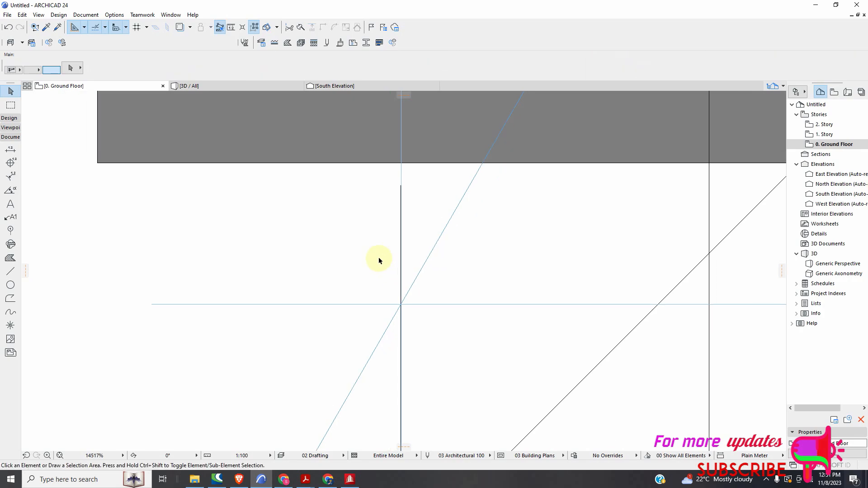
{"action": "scroll", "coordinate": [317, 252], "scroll_direction": "down", "scroll_amount": 5}
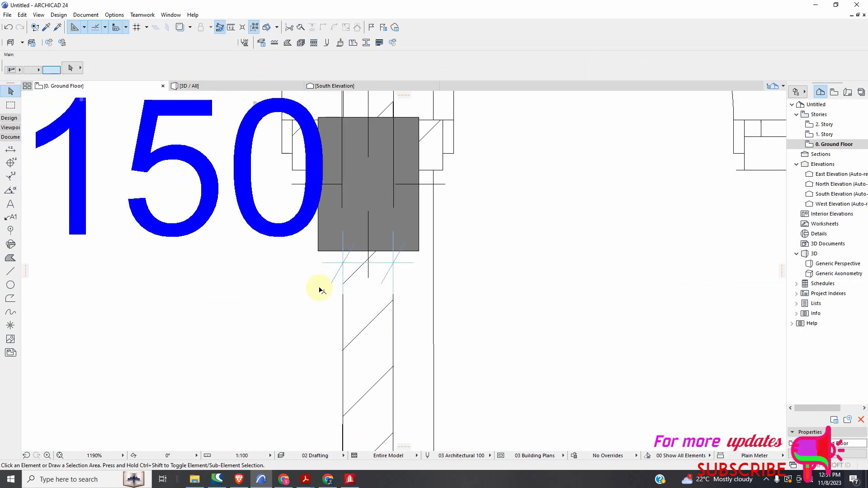
{"action": "scroll", "coordinate": [330, 350], "scroll_direction": "up", "scroll_amount": 8}
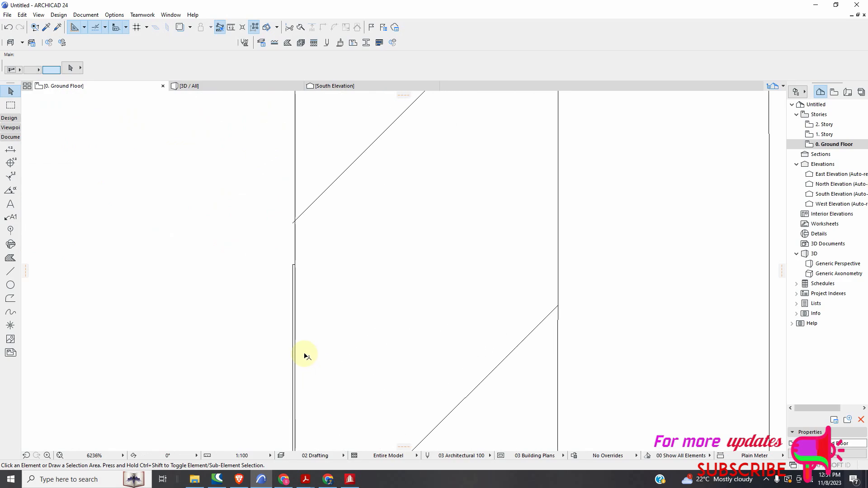
{"action": "scroll", "coordinate": [298, 280], "scroll_direction": "up", "scroll_amount": 3}
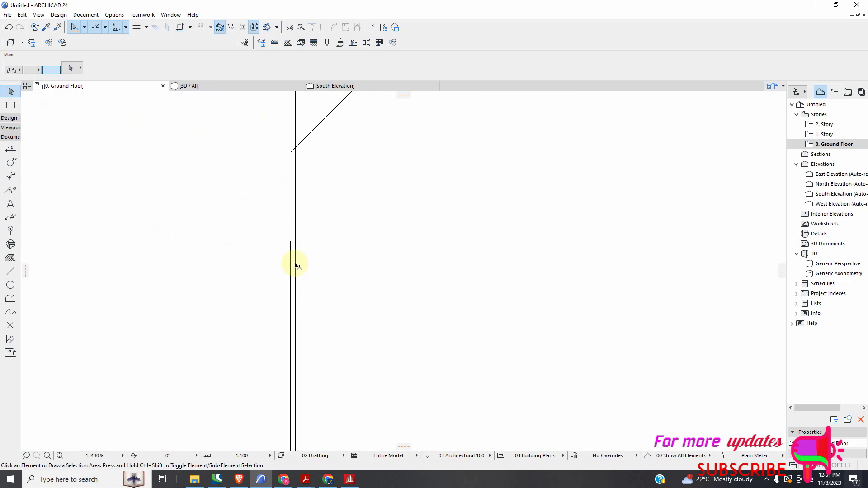
{"action": "left_click", "coordinate": [9, 271]}
{"action": "left_click", "coordinate": [296, 212]}
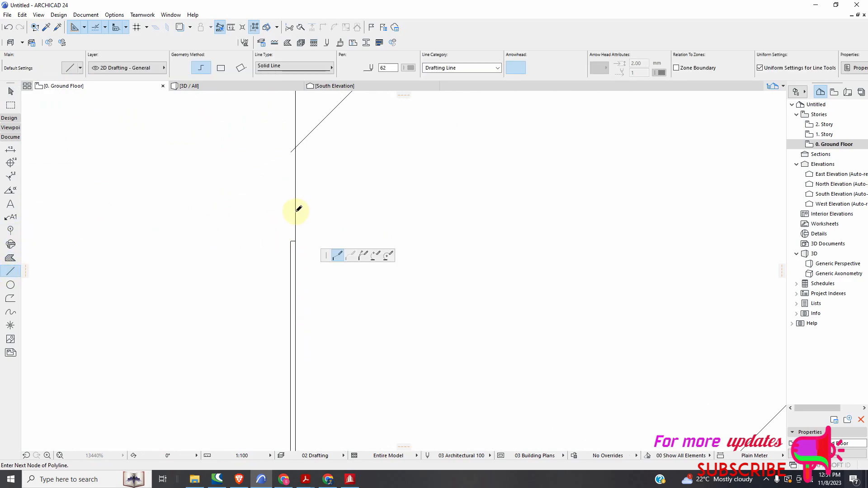
{"action": "scroll", "coordinate": [411, 215], "scroll_direction": "down", "scroll_amount": 3}
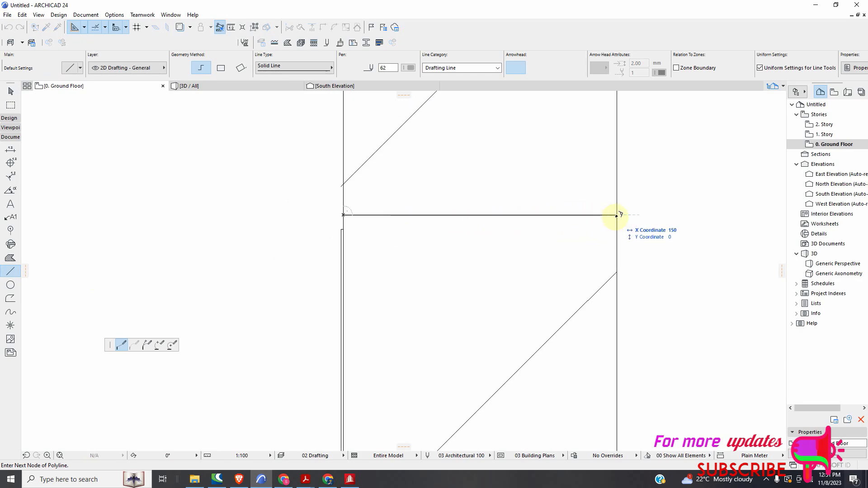
{"action": "double_click", "coordinate": [619, 215]}
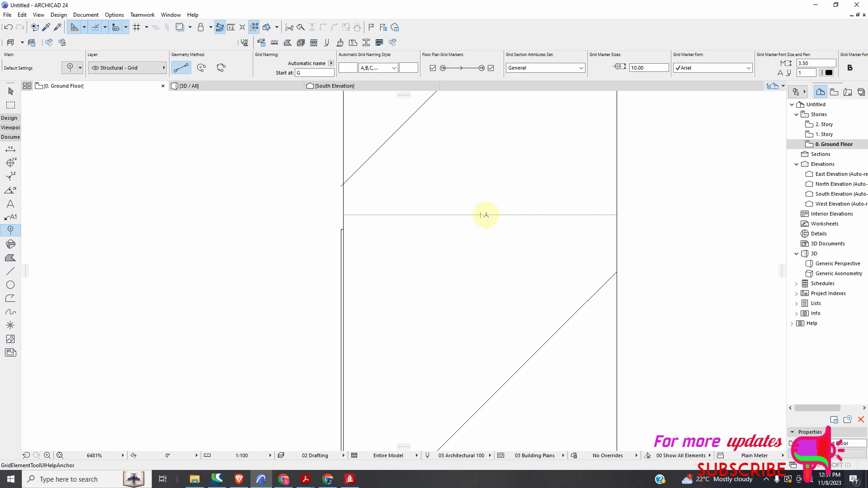
Draw vertical grid line G from the midpoint of the kitchen dividing wall's helper line up to about the level of grid line F's marker.
{"action": "left_click", "coordinate": [482, 214]}
{"action": "scroll", "coordinate": [471, 294], "scroll_direction": "down", "scroll_amount": 6}
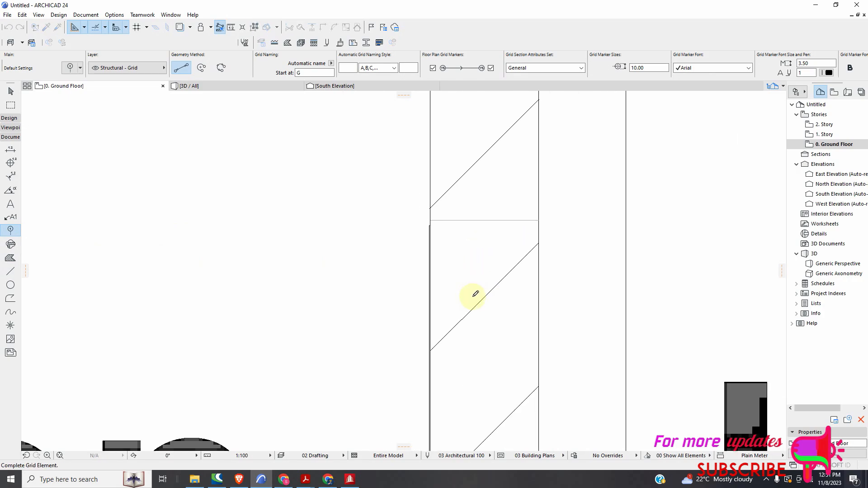
{"action": "scroll", "coordinate": [476, 311], "scroll_direction": "down", "scroll_amount": 5}
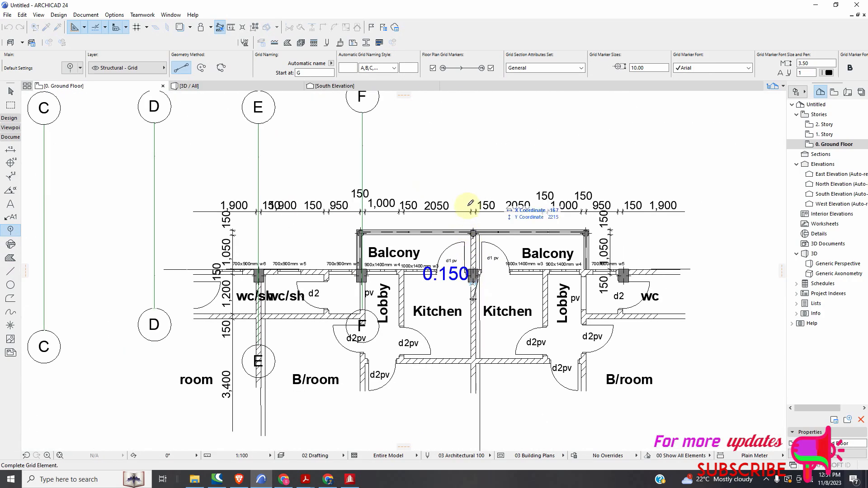
{"action": "left_click", "coordinate": [480, 111]}
Draw vertical grid line H from the midpoint of the wall's end edge between the fourth lobby and its wc/sh up above the dimension chain.
{"action": "scroll", "coordinate": [500, 254], "scroll_direction": "down", "scroll_amount": 3}
{"action": "scroll", "coordinate": [509, 255], "scroll_direction": "up", "scroll_amount": 5}
{"action": "scroll", "coordinate": [509, 255], "scroll_direction": "up", "scroll_amount": 5}
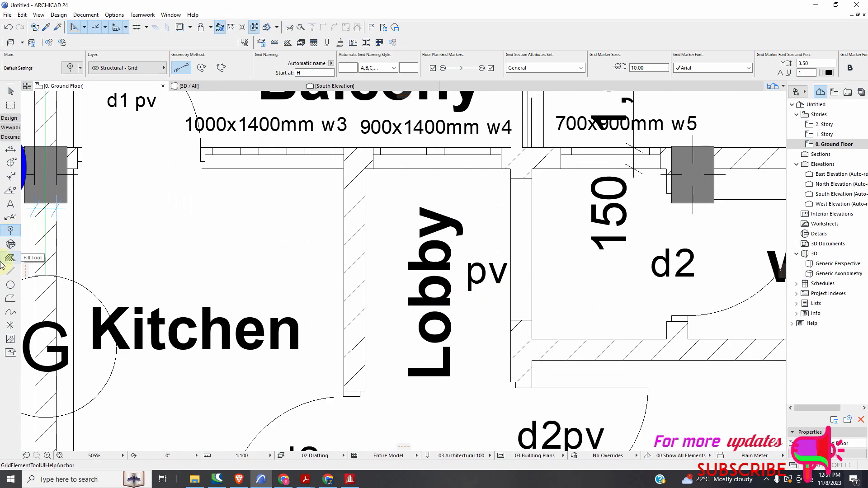
{"action": "scroll", "coordinate": [519, 324], "scroll_direction": "up", "scroll_amount": 5}
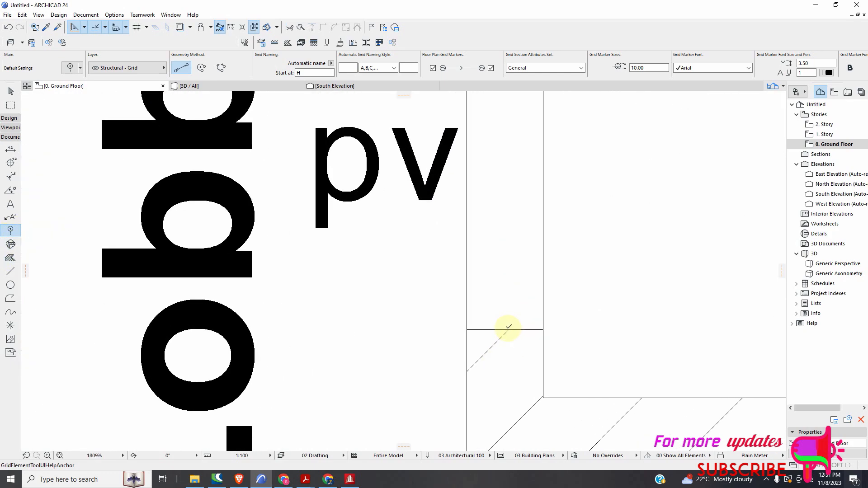
{"action": "left_click", "coordinate": [504, 295]}
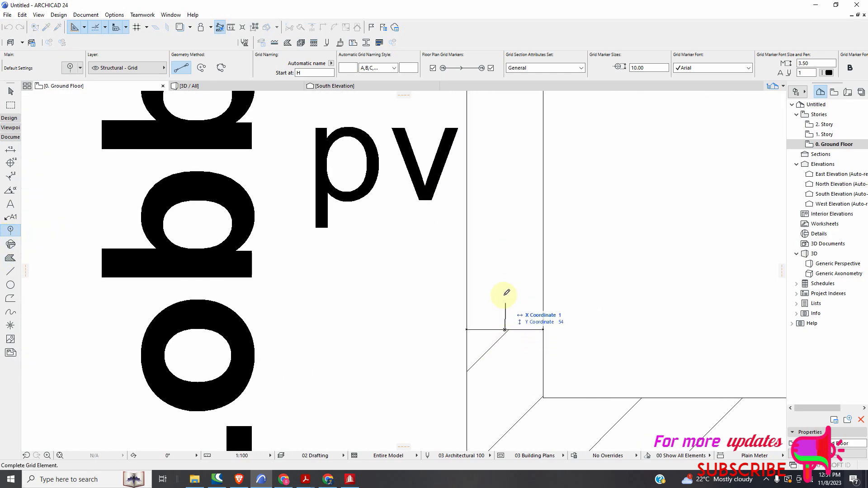
{"action": "scroll", "coordinate": [505, 297], "scroll_direction": "down", "scroll_amount": 8}
{"action": "scroll", "coordinate": [506, 300], "scroll_direction": "down", "scroll_amount": 3}
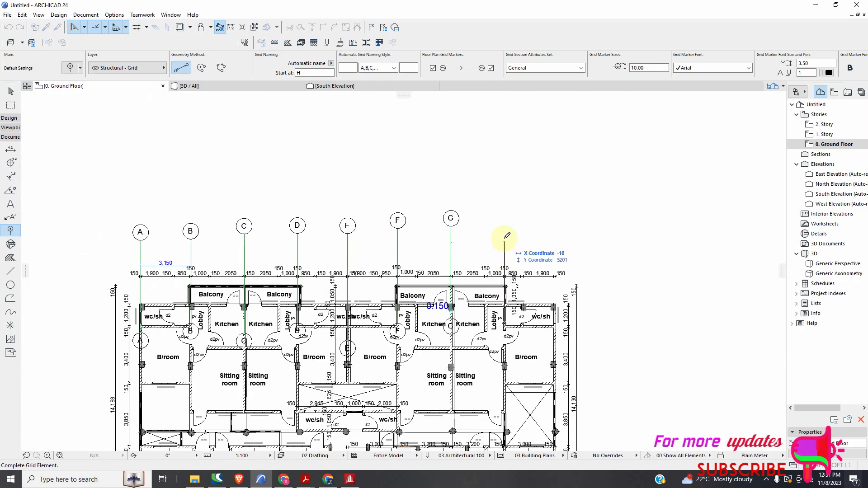
{"action": "left_click", "coordinate": [505, 221]}
Draw a horizontal helper line about 140 mm long across the outer wall of the easternmost bedroom, from its inner to its outer face.
{"action": "scroll", "coordinate": [552, 330], "scroll_direction": "up", "scroll_amount": 8}
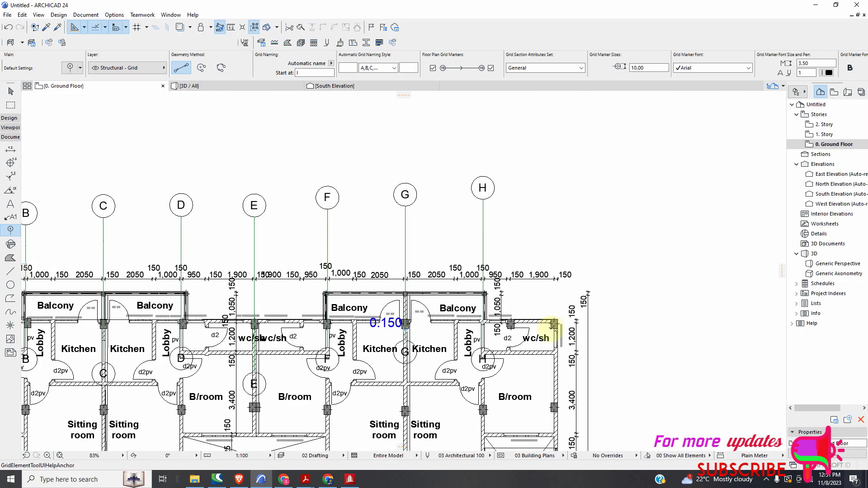
{"action": "scroll", "coordinate": [555, 347], "scroll_direction": "up", "scroll_amount": 3}
{"action": "scroll", "coordinate": [308, 246], "scroll_direction": "down", "scroll_amount": 6}
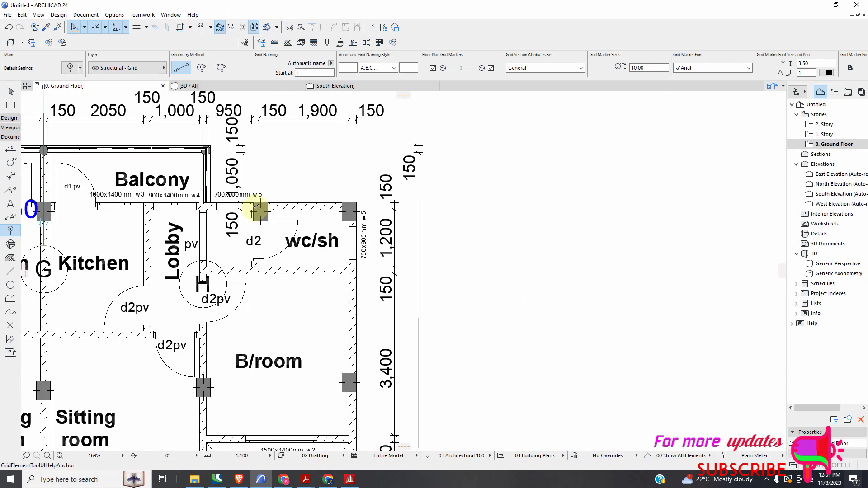
{"action": "left_click", "coordinate": [10, 272]}
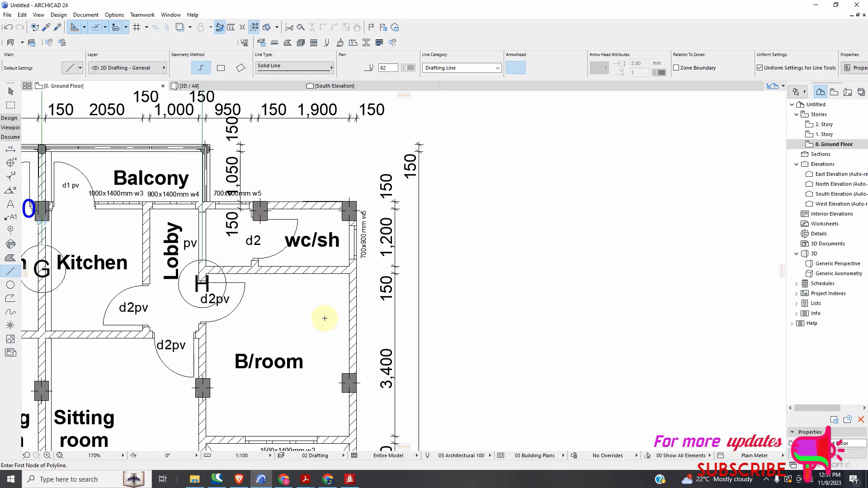
{"action": "scroll", "coordinate": [381, 310], "scroll_direction": "up", "scroll_amount": 9}
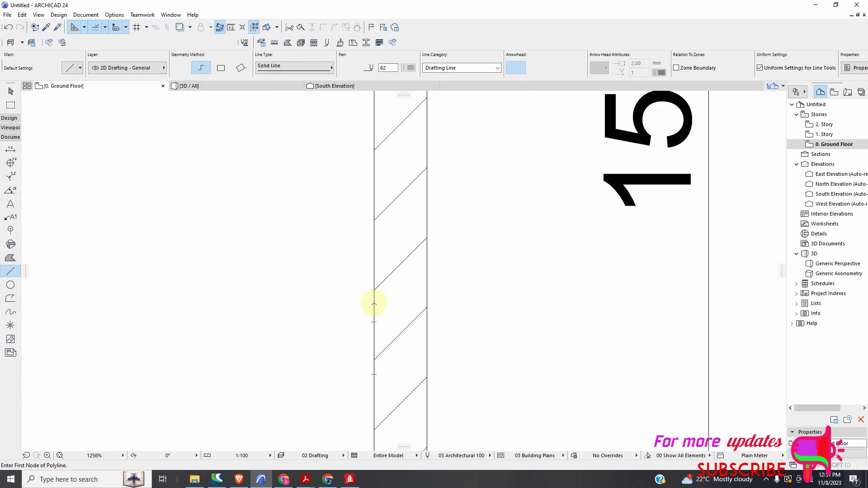
{"action": "left_click", "coordinate": [374, 303]}
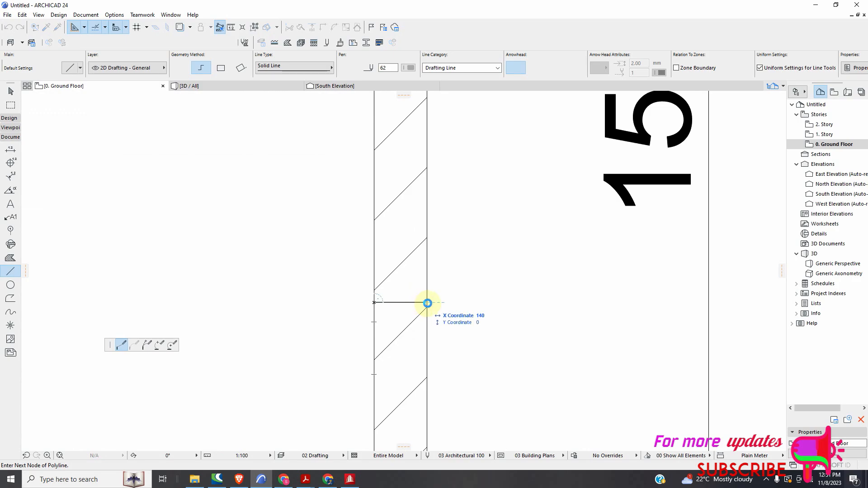
{"action": "double_click", "coordinate": [427, 302]}
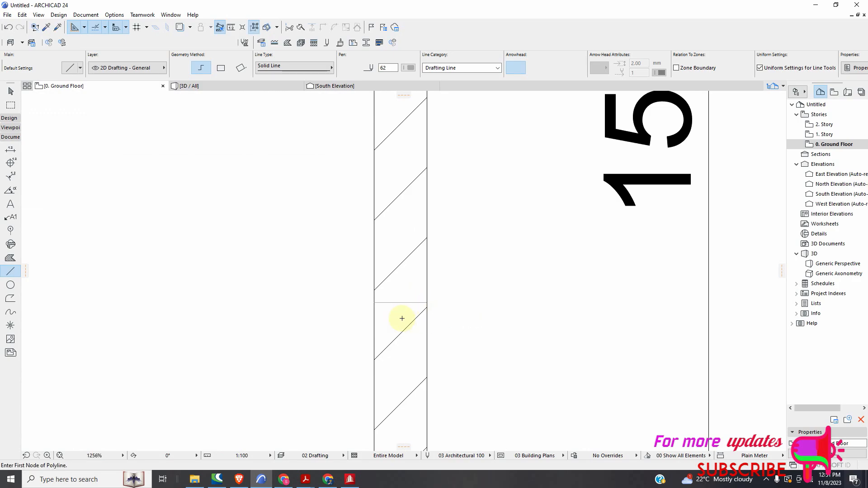
Draw vertical grid line I from the midpoint of the outer bedroom wall's helper line up to about the level of grid line H's marker.
{"action": "left_click", "coordinate": [10, 230]}
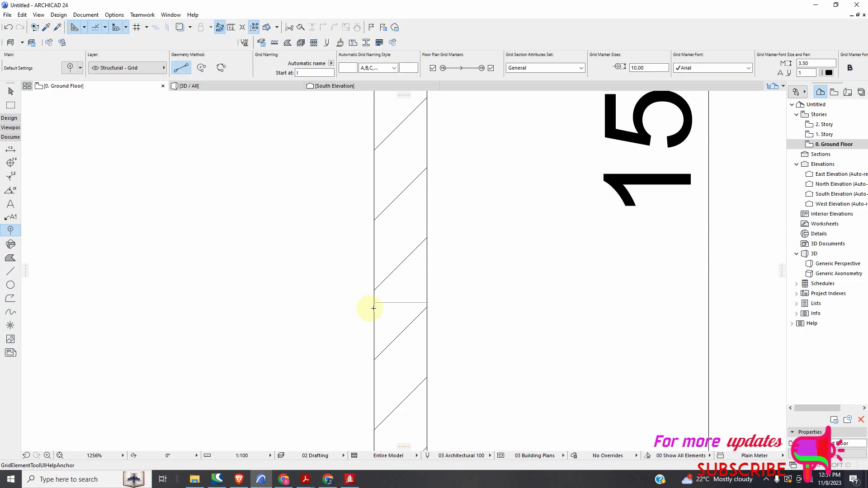
{"action": "scroll", "coordinate": [368, 304], "scroll_direction": "up", "scroll_amount": 2}
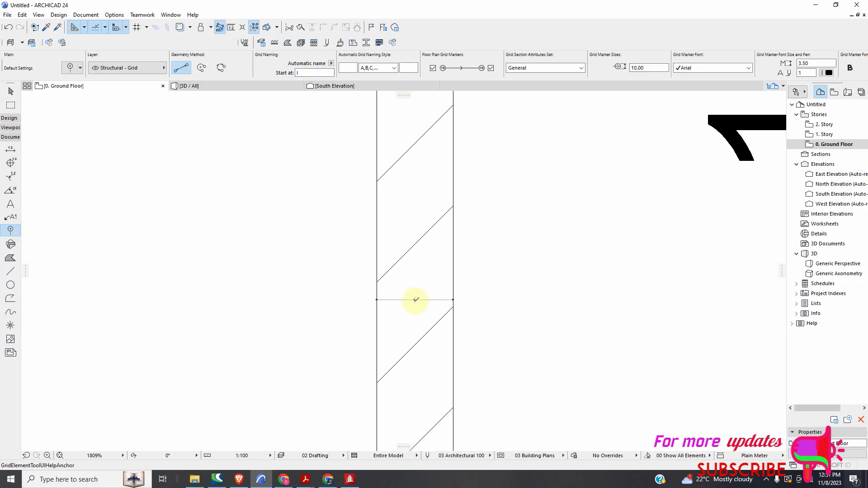
{"action": "left_click", "coordinate": [416, 299]}
{"action": "scroll", "coordinate": [416, 299], "scroll_direction": "down", "scroll_amount": 15}
{"action": "scroll", "coordinate": [411, 231], "scroll_direction": "down", "scroll_amount": 5}
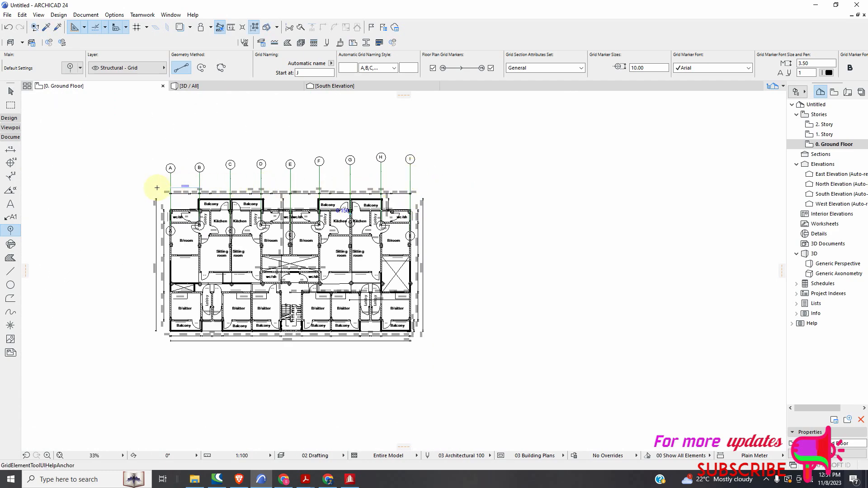
Start a linear dimension chain at grid line B and add nodes on grid lines C, D and E along the upper wall dimension line.
{"action": "scroll", "coordinate": [186, 188], "scroll_direction": "up", "scroll_amount": 4}
{"action": "scroll", "coordinate": [226, 173], "scroll_direction": "up", "scroll_amount": 5}
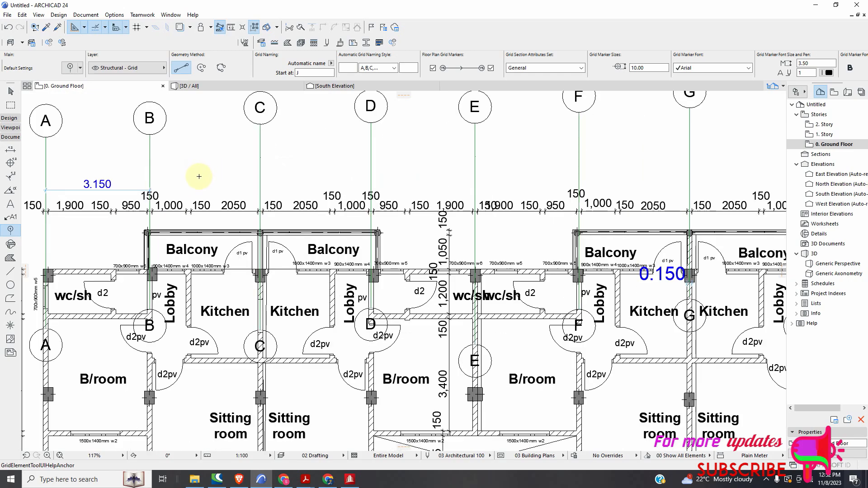
{"action": "scroll", "coordinate": [346, 245], "scroll_direction": "down", "scroll_amount": 3}
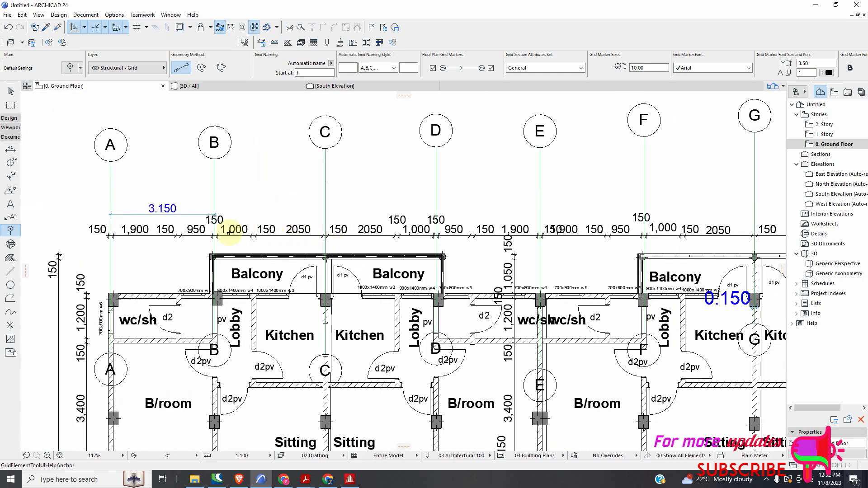
{"action": "left_click", "coordinate": [10, 149]}
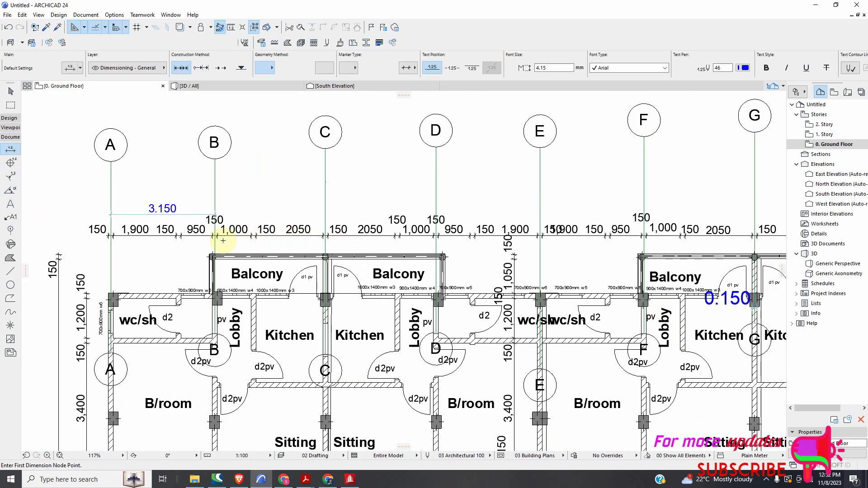
{"action": "scroll", "coordinate": [217, 230], "scroll_direction": "up", "scroll_amount": 5}
{"action": "scroll", "coordinate": [204, 226], "scroll_direction": "up", "scroll_amount": 2}
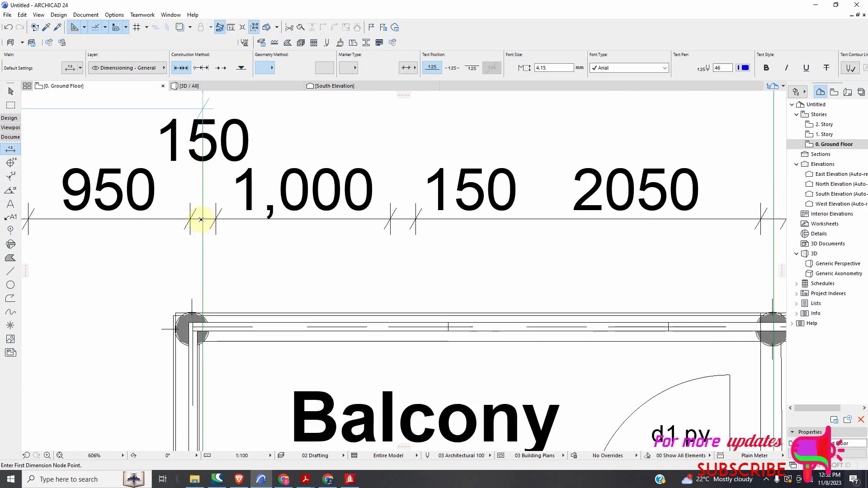
{"action": "scroll", "coordinate": [240, 237], "scroll_direction": "down", "scroll_amount": 5}
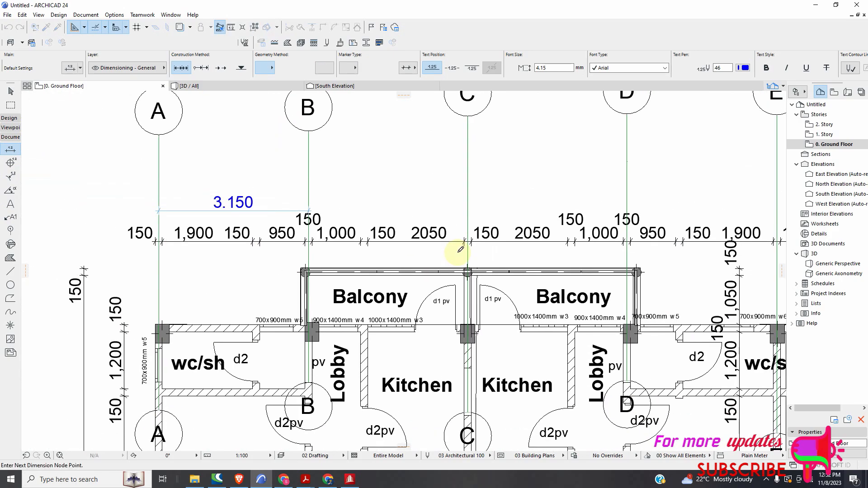
{"action": "scroll", "coordinate": [132, 196], "scroll_direction": "up", "scroll_amount": 2}
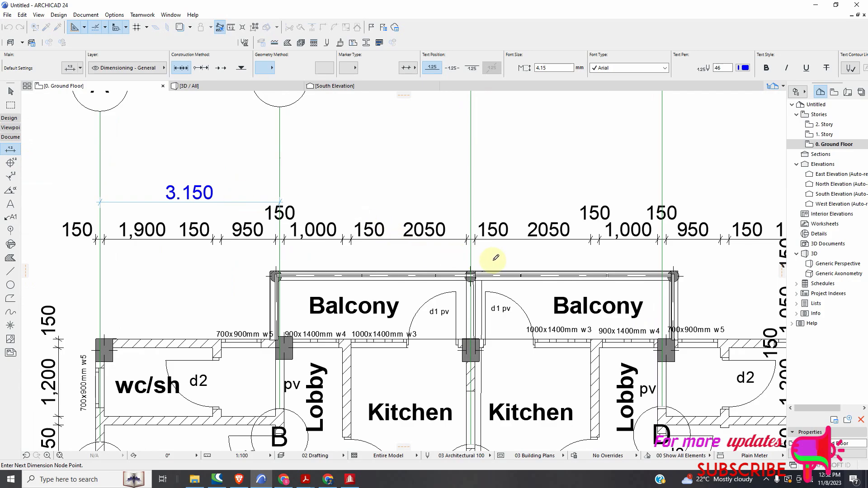
{"action": "scroll", "coordinate": [495, 258], "scroll_direction": "up", "scroll_amount": 4}
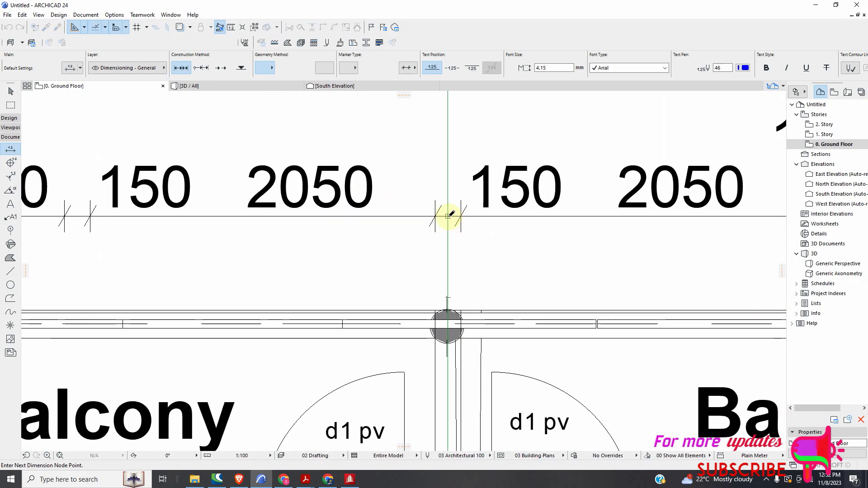
{"action": "scroll", "coordinate": [450, 215], "scroll_direction": "down", "scroll_amount": 5}
{"action": "scroll", "coordinate": [508, 242], "scroll_direction": "up", "scroll_amount": 5}
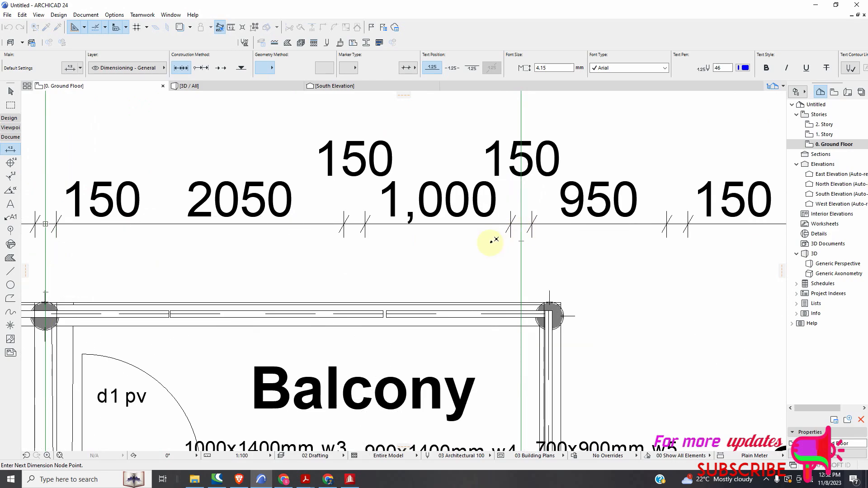
{"action": "scroll", "coordinate": [484, 234], "scroll_direction": "down", "scroll_amount": 5}
{"action": "scroll", "coordinate": [564, 249], "scroll_direction": "up", "scroll_amount": 5}
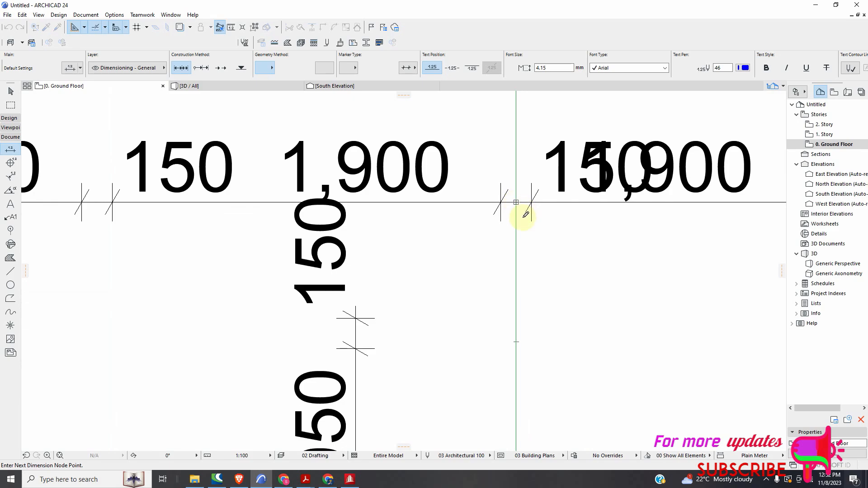
Continue the dimension chain with nodes on grid lines F, G, H and I along the same wall dimension line.
{"action": "scroll", "coordinate": [354, 287], "scroll_direction": "down", "scroll_amount": 4}
{"action": "scroll", "coordinate": [587, 242], "scroll_direction": "up", "scroll_amount": 4}
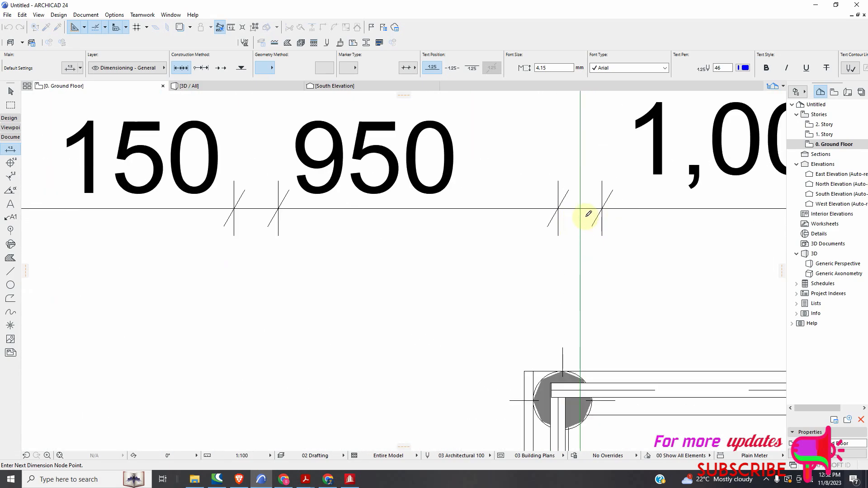
{"action": "scroll", "coordinate": [276, 265], "scroll_direction": "down", "scroll_amount": 4}
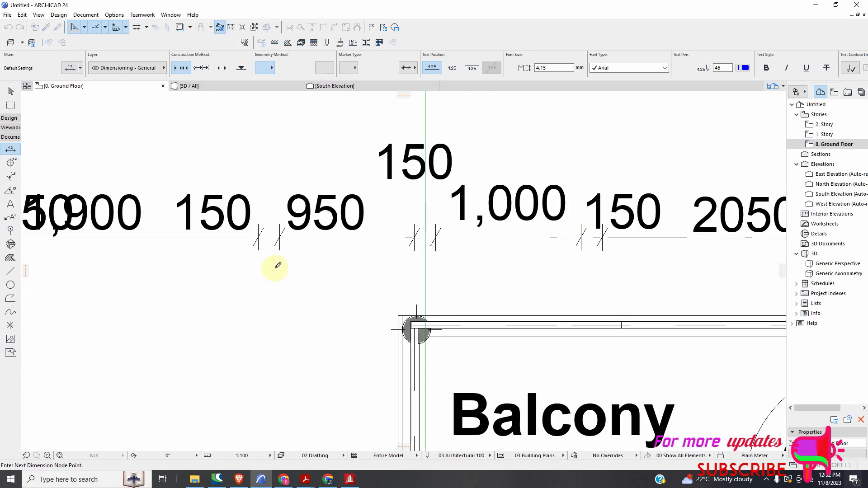
{"action": "scroll", "coordinate": [580, 249], "scroll_direction": "up", "scroll_amount": 4}
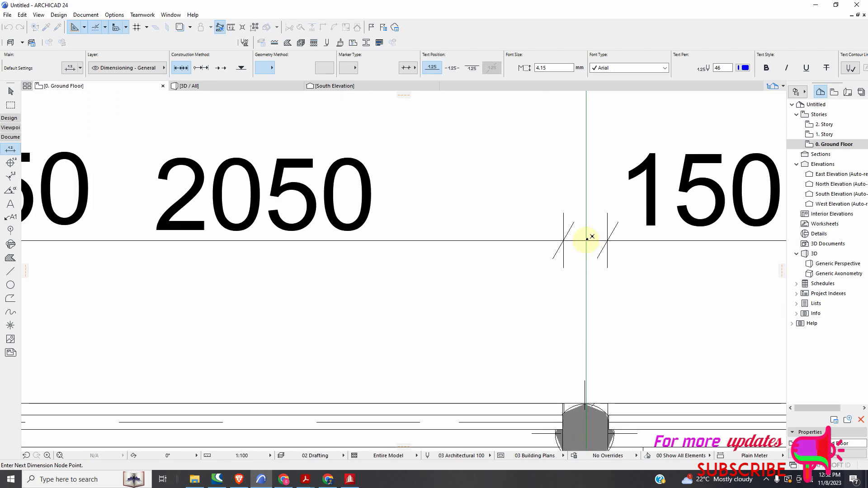
{"action": "scroll", "coordinate": [410, 258], "scroll_direction": "down", "scroll_amount": 4}
{"action": "scroll", "coordinate": [482, 244], "scroll_direction": "up", "scroll_amount": 4}
{"action": "scroll", "coordinate": [482, 242], "scroll_direction": "up", "scroll_amount": 2}
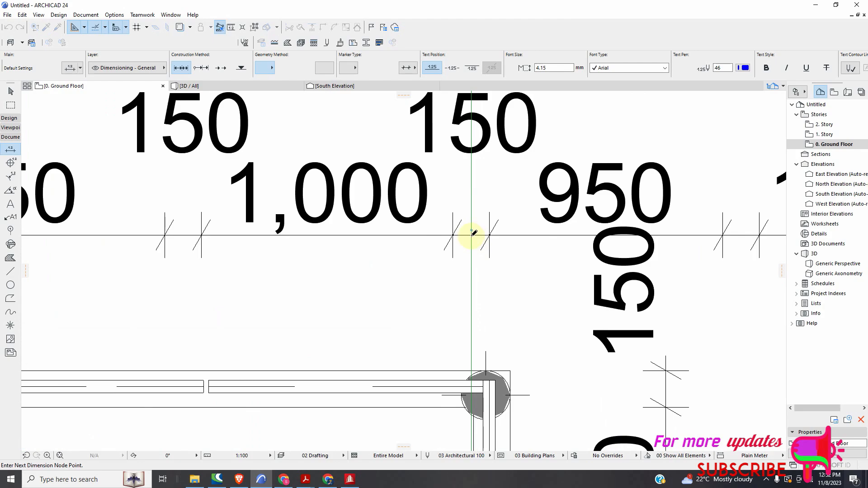
{"action": "scroll", "coordinate": [407, 258], "scroll_direction": "down", "scroll_amount": 4}
{"action": "scroll", "coordinate": [493, 273], "scroll_direction": "up", "scroll_amount": 4}
{"action": "scroll", "coordinate": [505, 271], "scroll_direction": "up", "scroll_amount": 3}
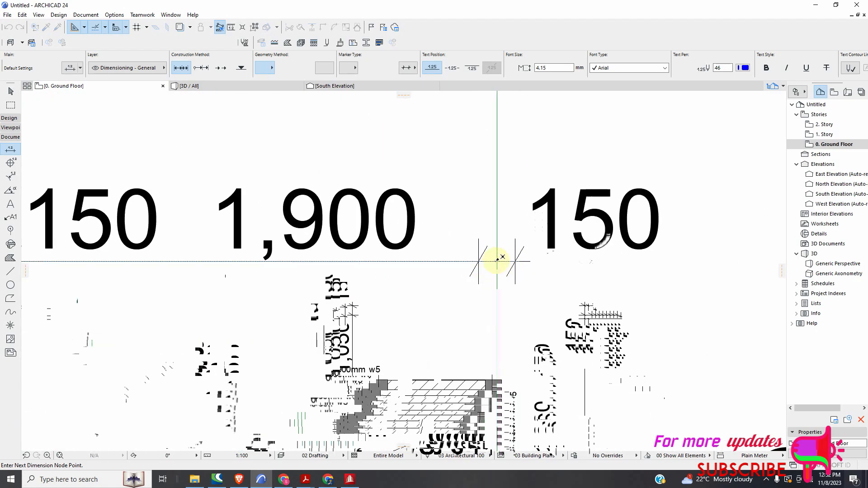
{"action": "scroll", "coordinate": [480, 285], "scroll_direction": "down", "scroll_amount": 5}
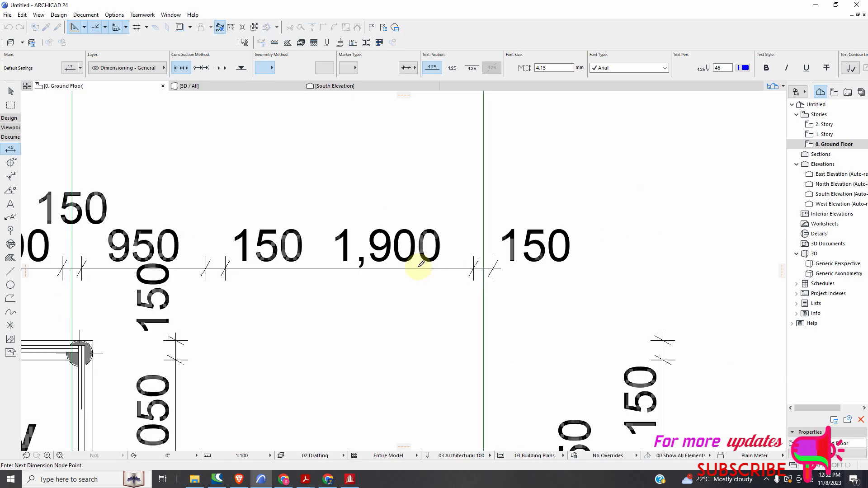
Finish picking nodes and place the B-to-I grid dimension chain above the wall dimensions, about level with the A–B dimension.
{"action": "right_click", "coordinate": [400, 280]}
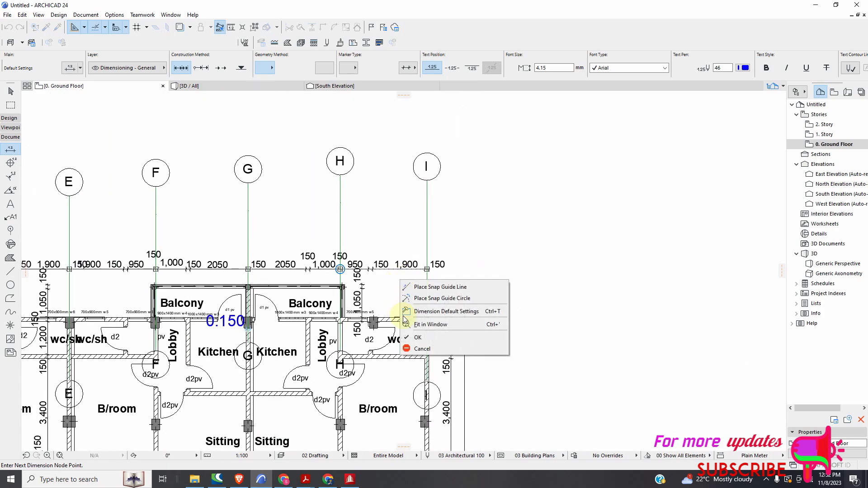
{"action": "left_click", "coordinate": [418, 338]}
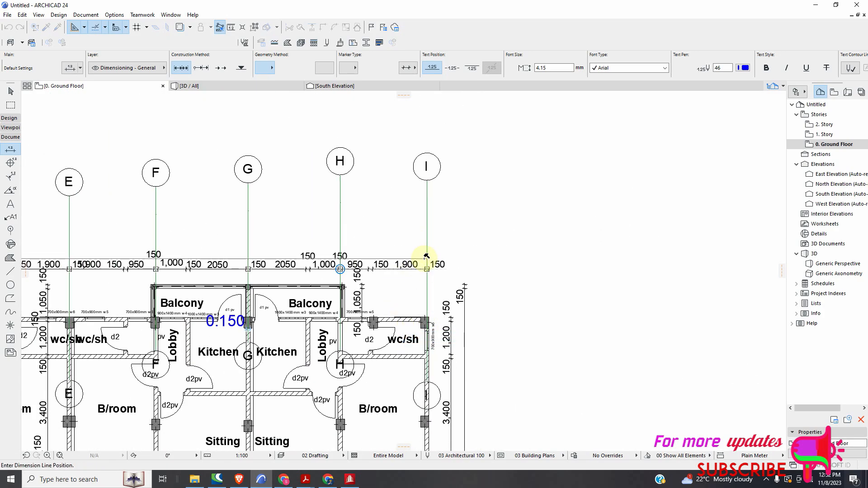
{"action": "scroll", "coordinate": [425, 256], "scroll_direction": "up", "scroll_amount": 2}
{"action": "scroll", "coordinate": [428, 255], "scroll_direction": "down", "scroll_amount": 5}
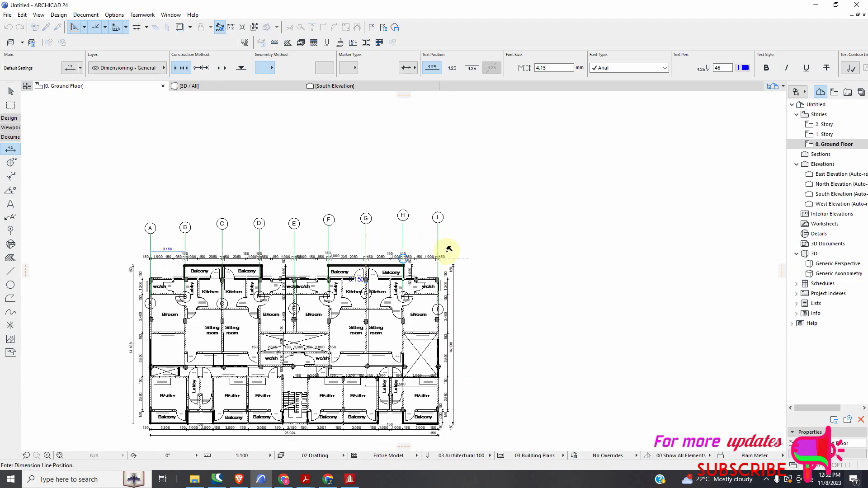
{"action": "scroll", "coordinate": [448, 252], "scroll_direction": "up", "scroll_amount": 2}
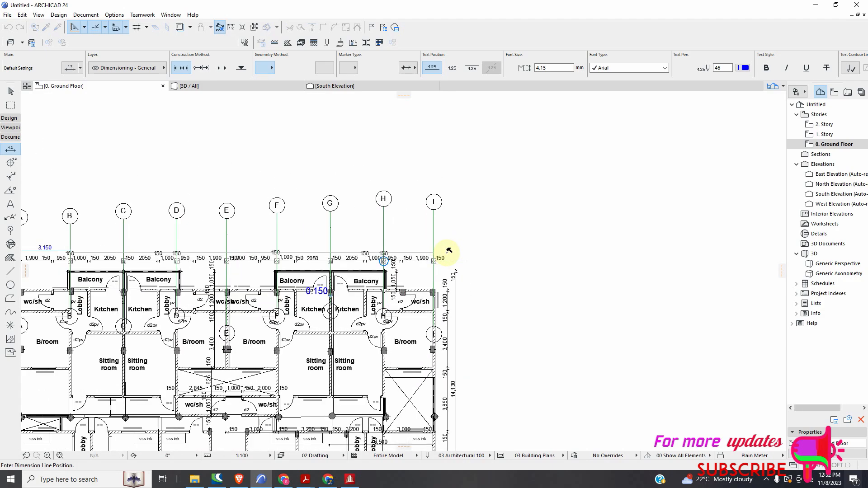
{"action": "left_click", "coordinate": [447, 250]}
Examine how grid line G lines up with the centre marks of the round column between the two eastern balconies.
{"action": "scroll", "coordinate": [364, 268], "scroll_direction": "up", "scroll_amount": 5}
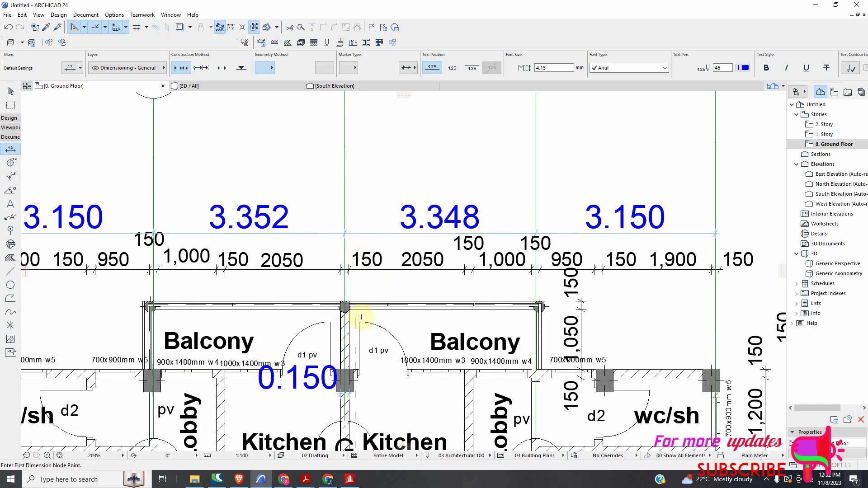
{"action": "scroll", "coordinate": [361, 317], "scroll_direction": "up", "scroll_amount": 8}
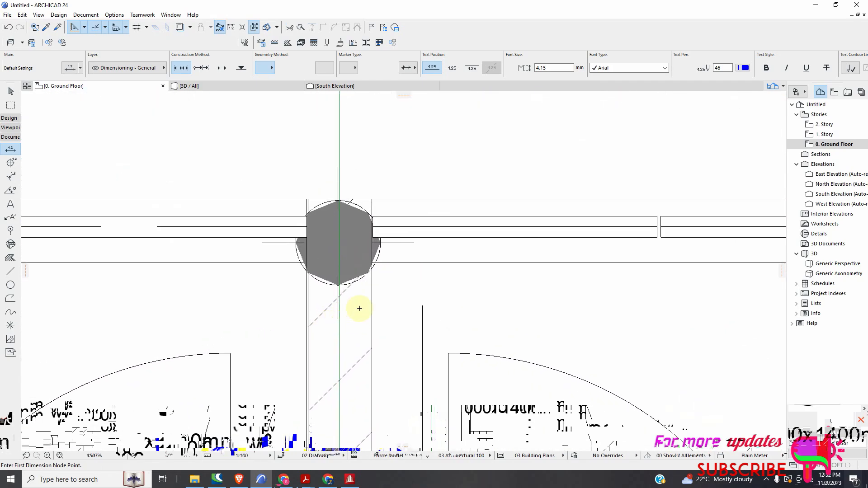
{"action": "scroll", "coordinate": [360, 308], "scroll_direction": "down", "scroll_amount": 6}
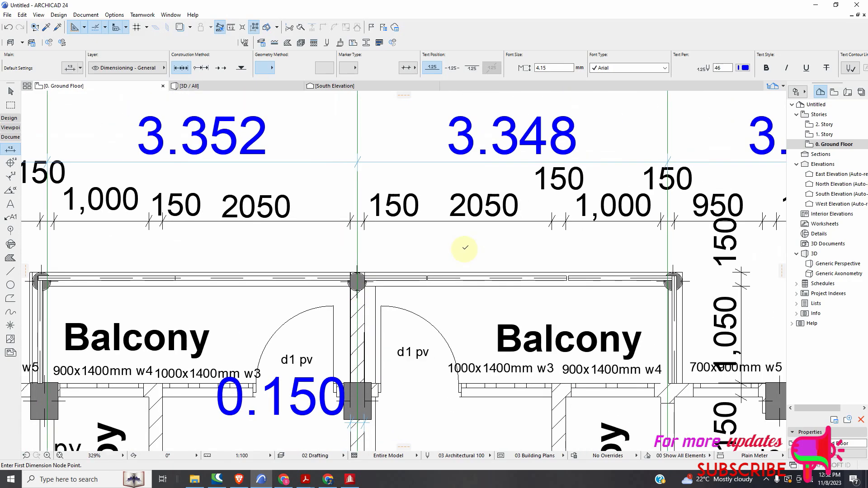
{"action": "scroll", "coordinate": [464, 247], "scroll_direction": "down", "scroll_amount": 7}
{"action": "scroll", "coordinate": [405, 276], "scroll_direction": "up", "scroll_amount": 5}
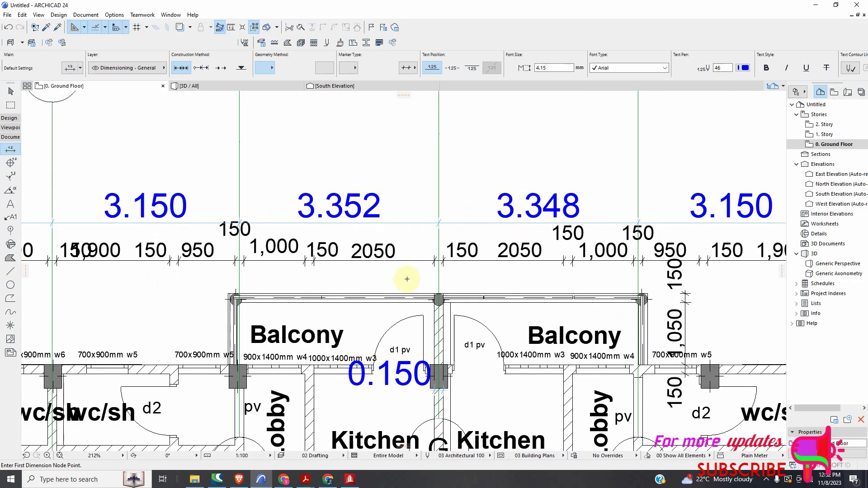
{"action": "scroll", "coordinate": [436, 271], "scroll_direction": "up", "scroll_amount": 12}
{"action": "scroll", "coordinate": [438, 244], "scroll_direction": "up", "scroll_amount": 5}
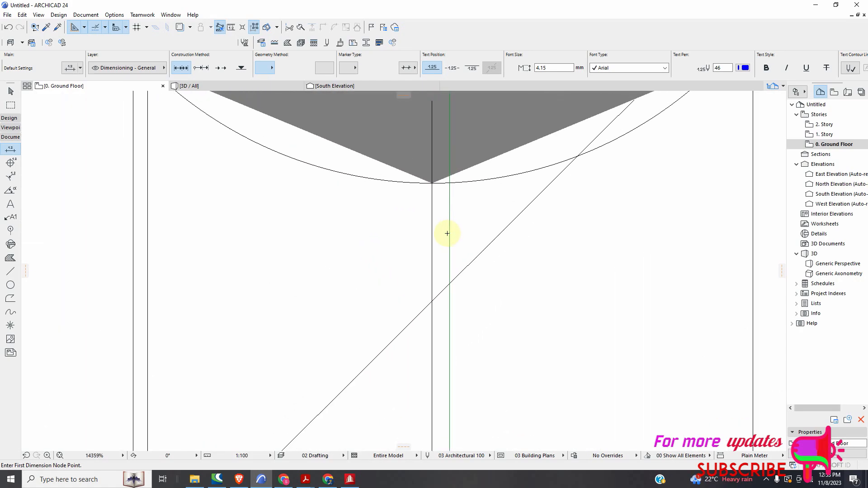
{"action": "scroll", "coordinate": [448, 233], "scroll_direction": "down", "scroll_amount": 12}
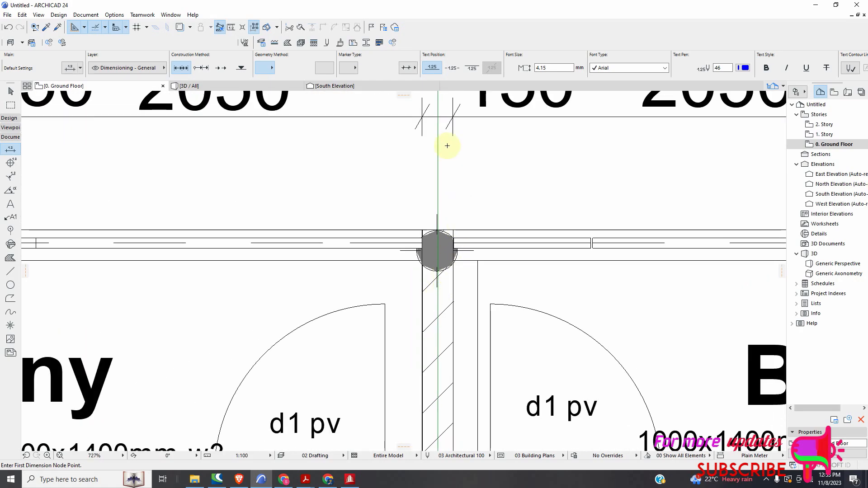
{"action": "scroll", "coordinate": [446, 163], "scroll_direction": "up", "scroll_amount": 3}
{"action": "scroll", "coordinate": [422, 227], "scroll_direction": "down", "scroll_amount": 6}
{"action": "scroll", "coordinate": [432, 249], "scroll_direction": "up", "scroll_amount": 5}
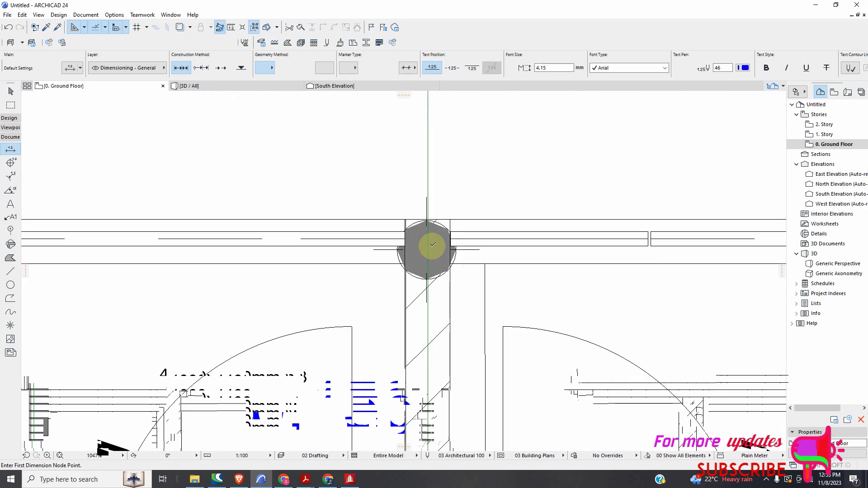
{"action": "scroll", "coordinate": [432, 245], "scroll_direction": "up", "scroll_amount": 10}
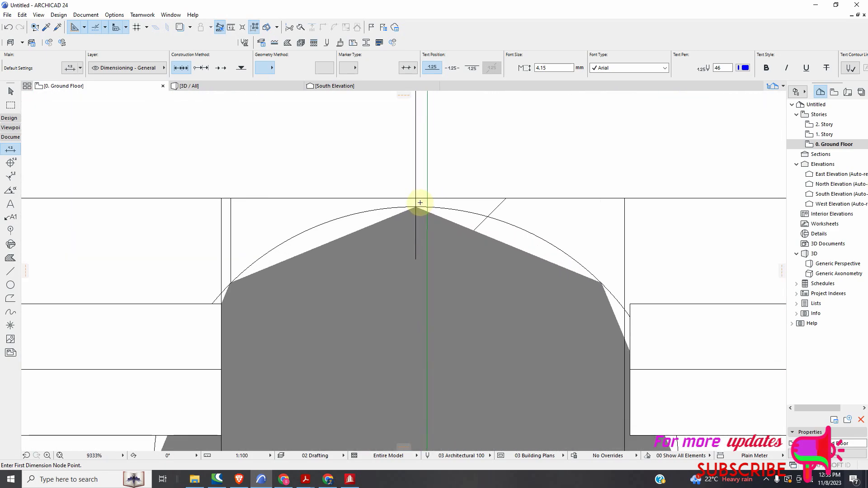
{"action": "scroll", "coordinate": [421, 203], "scroll_direction": "down", "scroll_amount": 13}
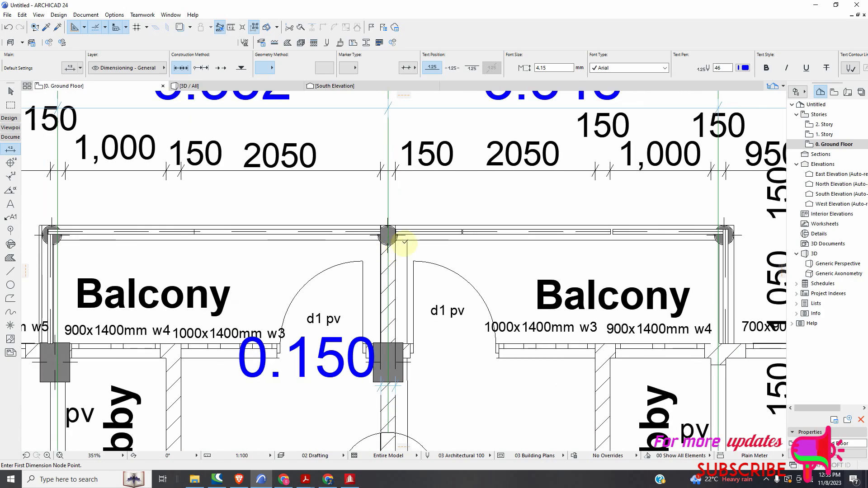
{"action": "scroll", "coordinate": [388, 229], "scroll_direction": "up", "scroll_amount": 7}
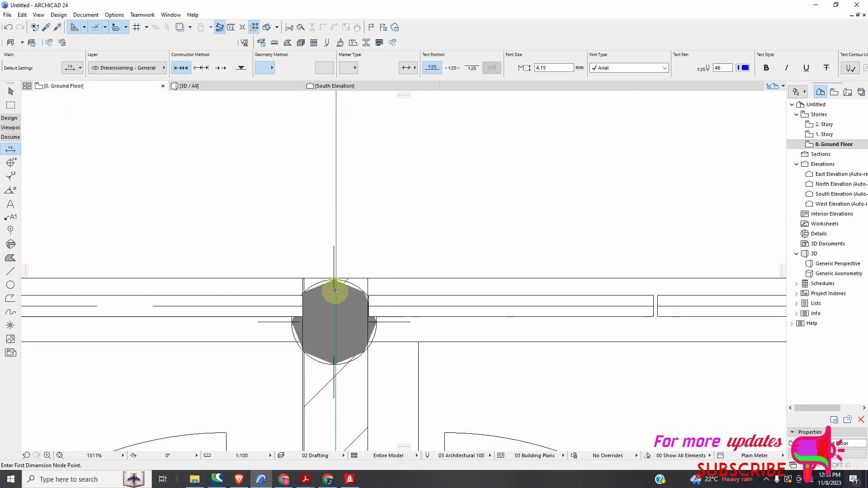
{"action": "scroll", "coordinate": [335, 291], "scroll_direction": "down", "scroll_amount": 6}
Inspect the face lines of the balcony dividing wall below the round column against grid line G.
{"action": "scroll", "coordinate": [330, 341], "scroll_direction": "up", "scroll_amount": 7}
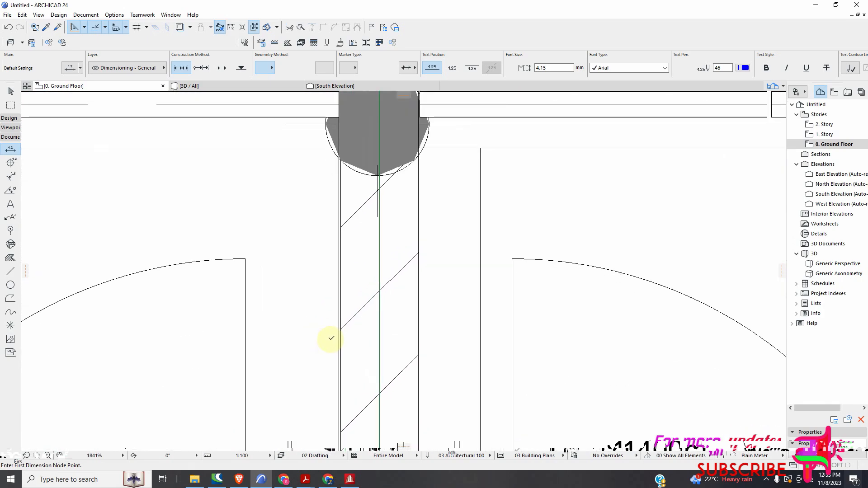
{"action": "scroll", "coordinate": [345, 309], "scroll_direction": "up", "scroll_amount": 3}
{"action": "scroll", "coordinate": [345, 309], "scroll_direction": "down", "scroll_amount": 2}
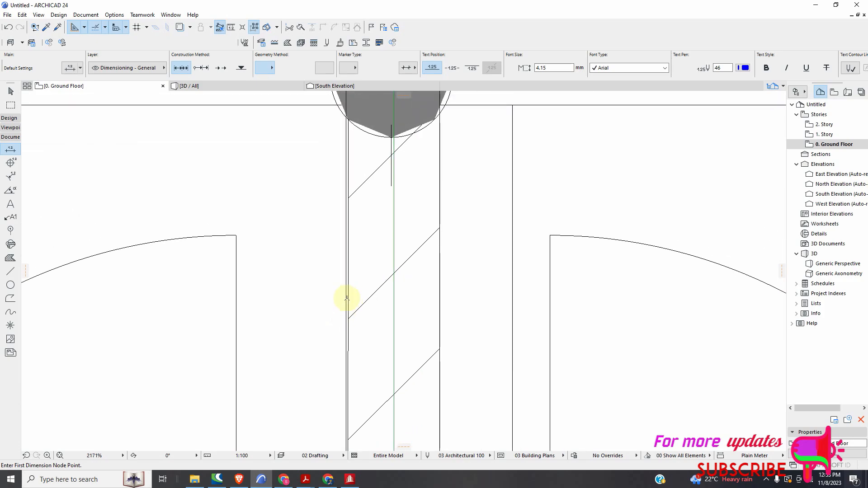
{"action": "scroll", "coordinate": [346, 308], "scroll_direction": "down", "scroll_amount": 6}
{"action": "scroll", "coordinate": [348, 304], "scroll_direction": "up", "scroll_amount": 3}
{"action": "scroll", "coordinate": [357, 344], "scroll_direction": "down", "scroll_amount": 5}
{"action": "scroll", "coordinate": [353, 297], "scroll_direction": "up", "scroll_amount": 5}
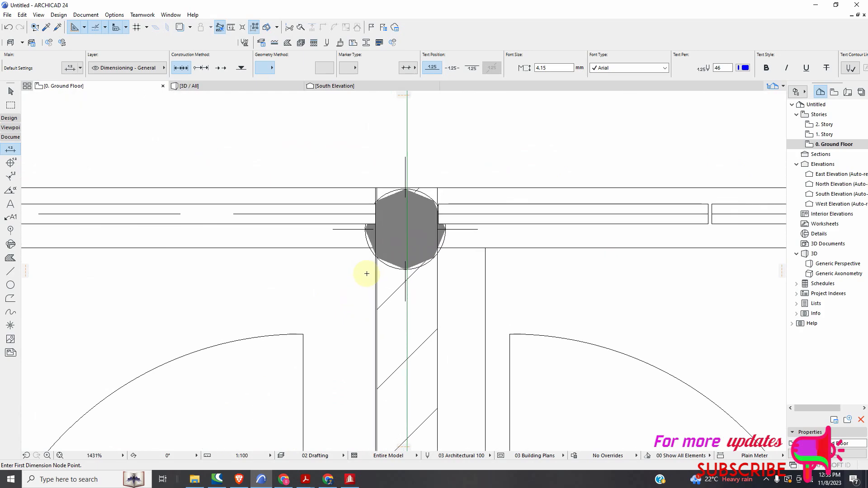
{"action": "scroll", "coordinate": [366, 274], "scroll_direction": "up", "scroll_amount": 5}
{"action": "scroll", "coordinate": [376, 296], "scroll_direction": "down", "scroll_amount": 2}
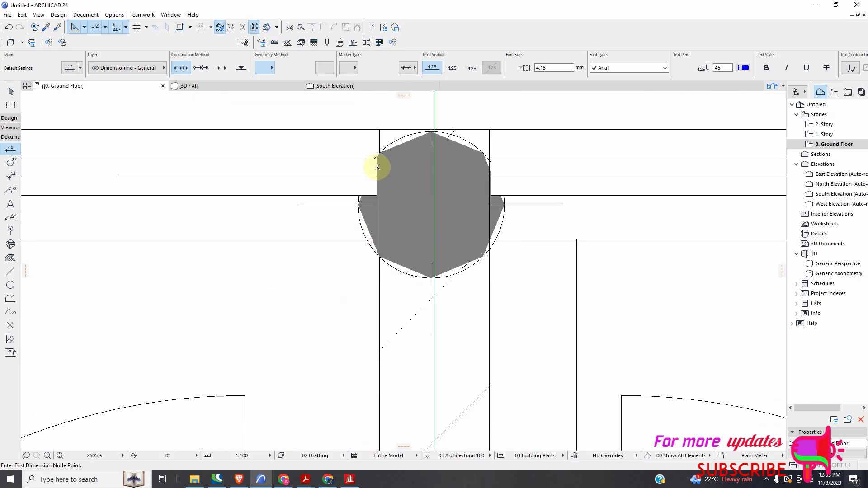
{"action": "scroll", "coordinate": [380, 150], "scroll_direction": "up", "scroll_amount": 3}
{"action": "scroll", "coordinate": [352, 126], "scroll_direction": "down", "scroll_amount": 5}
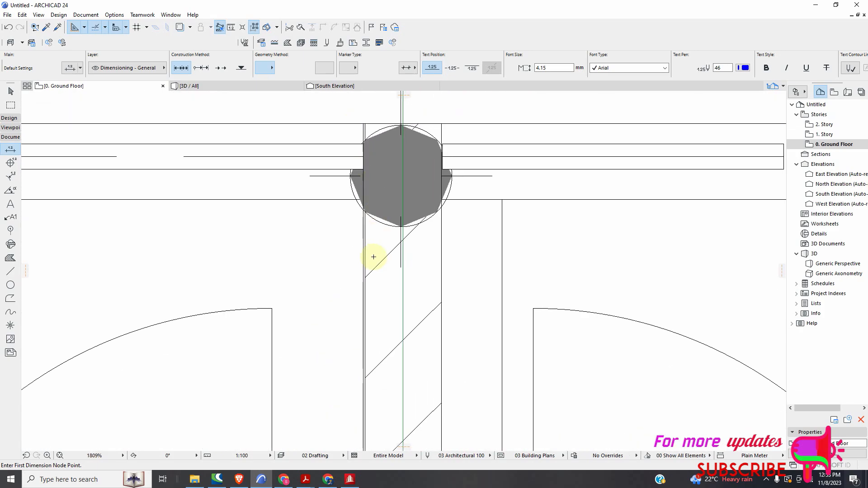
{"action": "scroll", "coordinate": [366, 253], "scroll_direction": "up", "scroll_amount": 5}
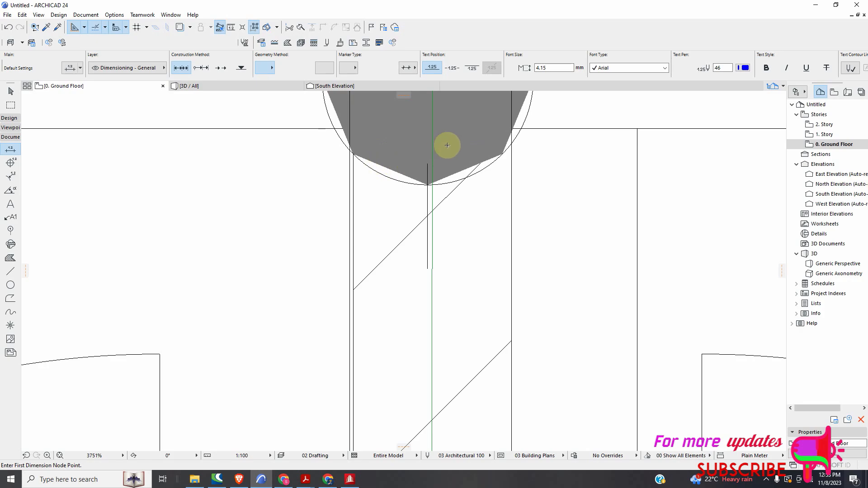
Dimension the thickness of the balcony dividing wall between its outermost face lines just below the round column on grid line G.
{"action": "scroll", "coordinate": [447, 145], "scroll_direction": "up", "scroll_amount": 3}
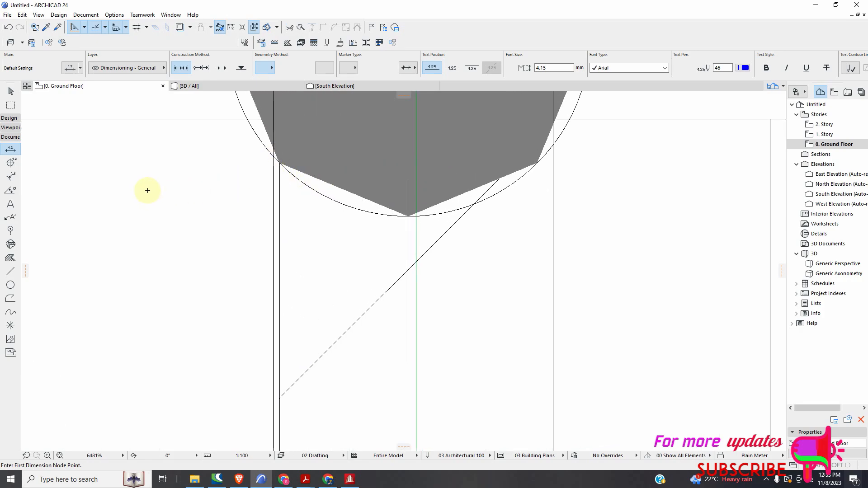
{"action": "scroll", "coordinate": [277, 159], "scroll_direction": "up", "scroll_amount": 2}
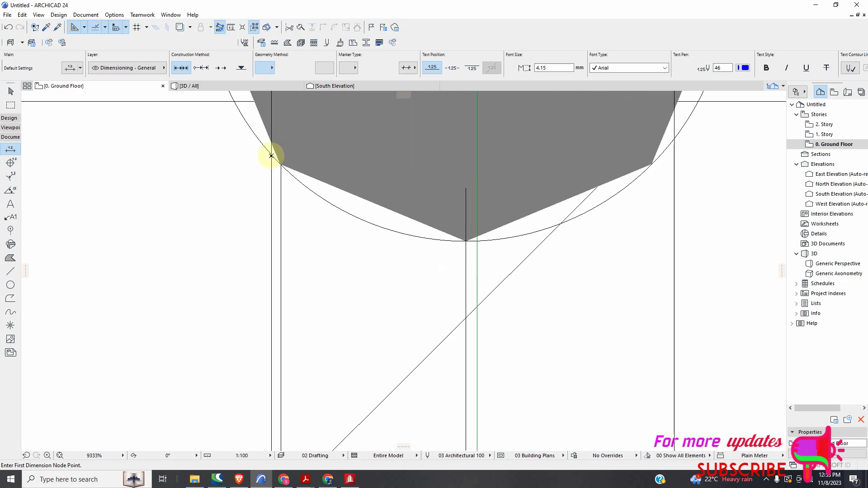
{"action": "scroll", "coordinate": [274, 155], "scroll_direction": "down", "scroll_amount": 2}
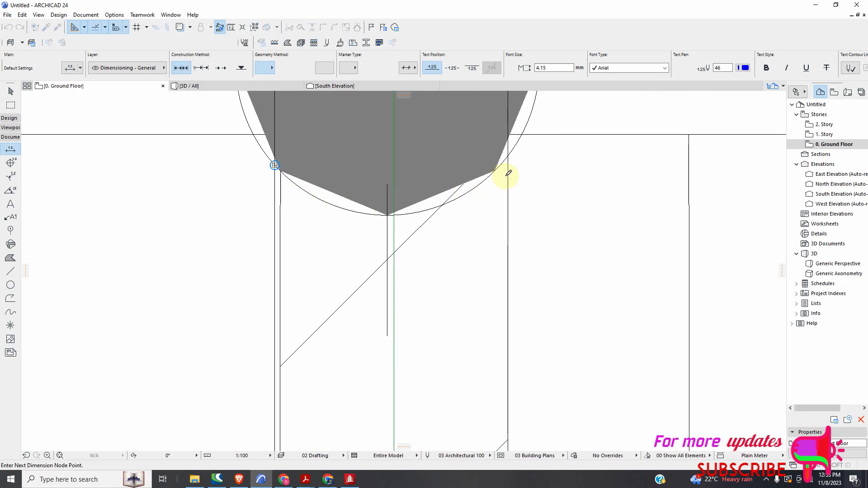
{"action": "scroll", "coordinate": [506, 172], "scroll_direction": "up", "scroll_amount": 2}
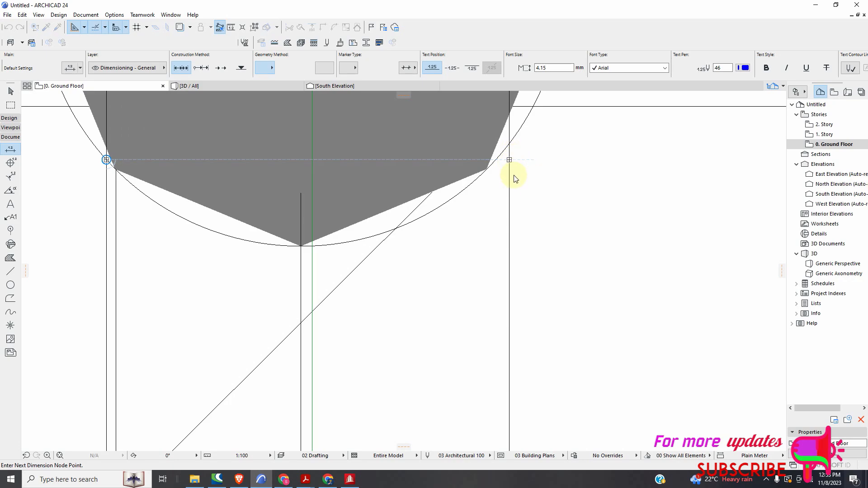
{"action": "right_click", "coordinate": [514, 178]}
{"action": "left_click", "coordinate": [529, 227]}
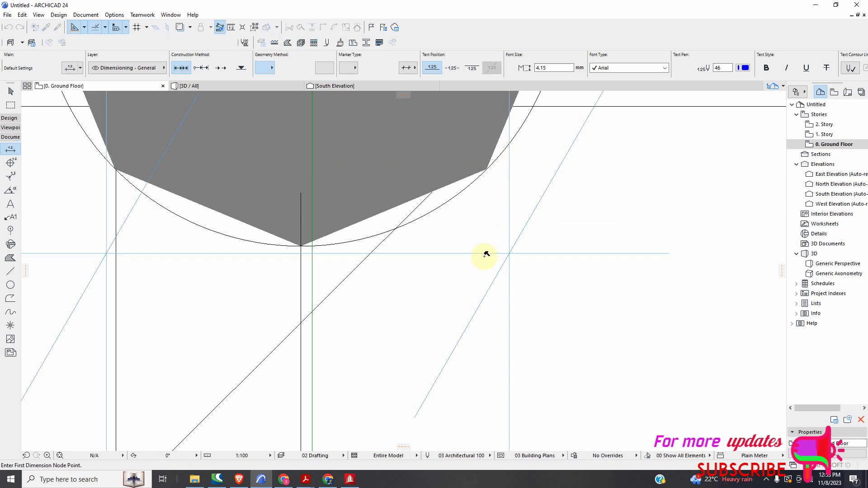
Check the new wall thickness dimension's end points against the dividing wall's face lines and undo that dimension.
{"action": "scroll", "coordinate": [452, 312], "scroll_direction": "down", "scroll_amount": 3}
{"action": "scroll", "coordinate": [432, 323], "scroll_direction": "up", "scroll_amount": 3}
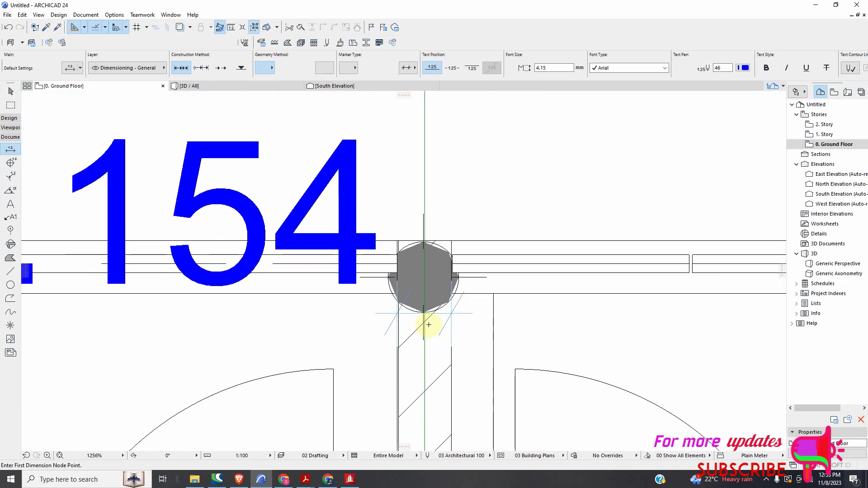
{"action": "scroll", "coordinate": [427, 321], "scroll_direction": "up", "scroll_amount": 5}
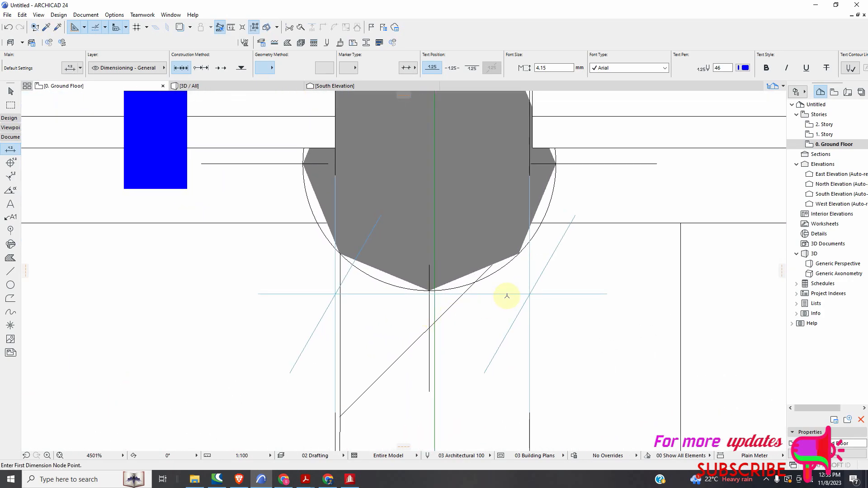
{"action": "scroll", "coordinate": [507, 297], "scroll_direction": "up", "scroll_amount": 2}
{"action": "scroll", "coordinate": [389, 287], "scroll_direction": "down", "scroll_amount": 2}
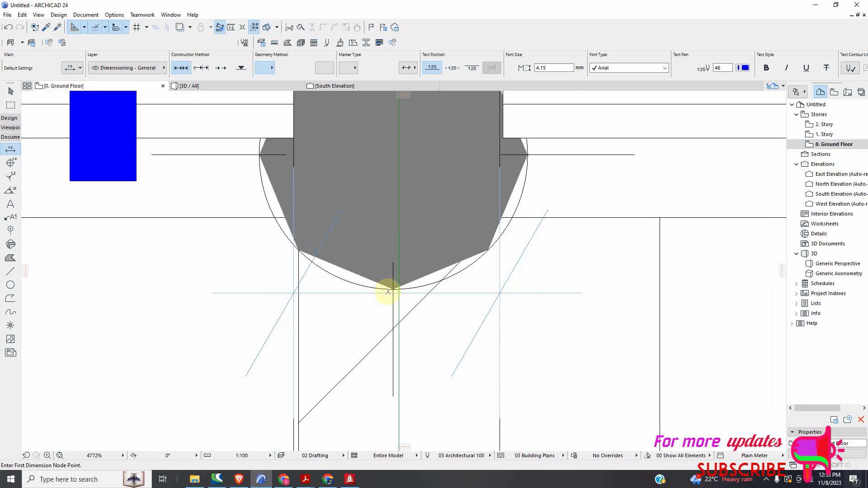
{"action": "scroll", "coordinate": [301, 296], "scroll_direction": "up", "scroll_amount": 3}
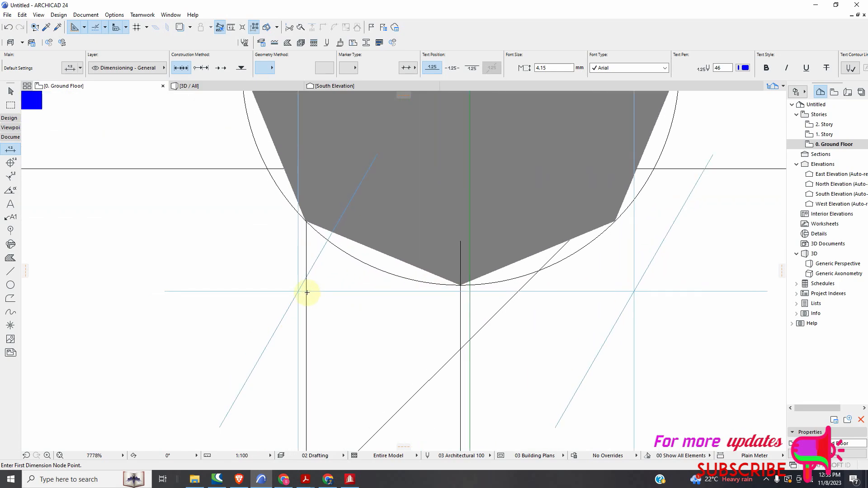
{"action": "scroll", "coordinate": [306, 292], "scroll_direction": "down", "scroll_amount": 8}
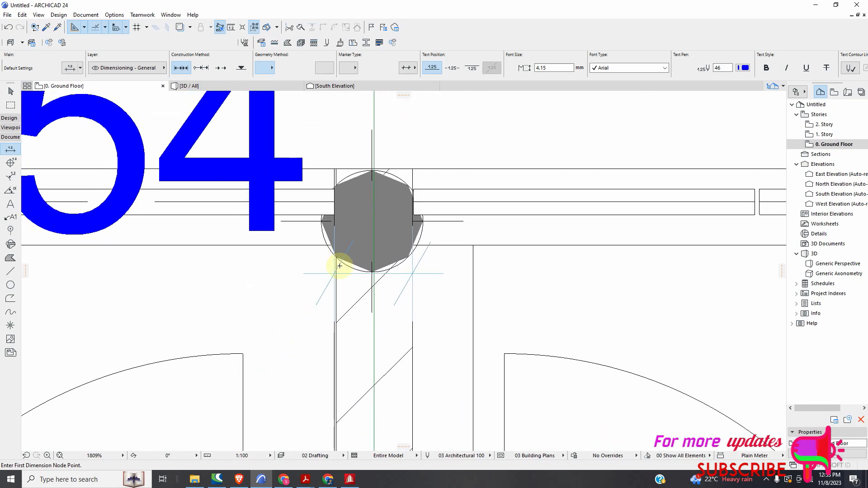
{"action": "scroll", "coordinate": [345, 407], "scroll_direction": "up", "scroll_amount": 5}
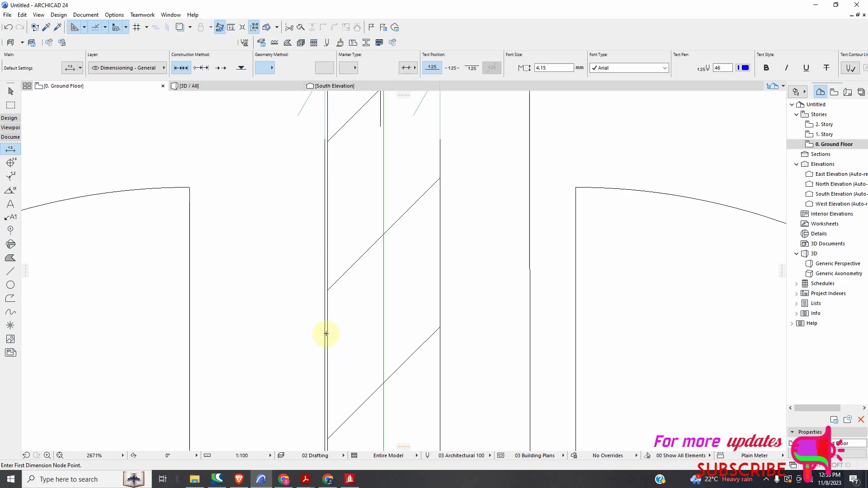
{"action": "scroll", "coordinate": [326, 333], "scroll_direction": "down", "scroll_amount": 6}
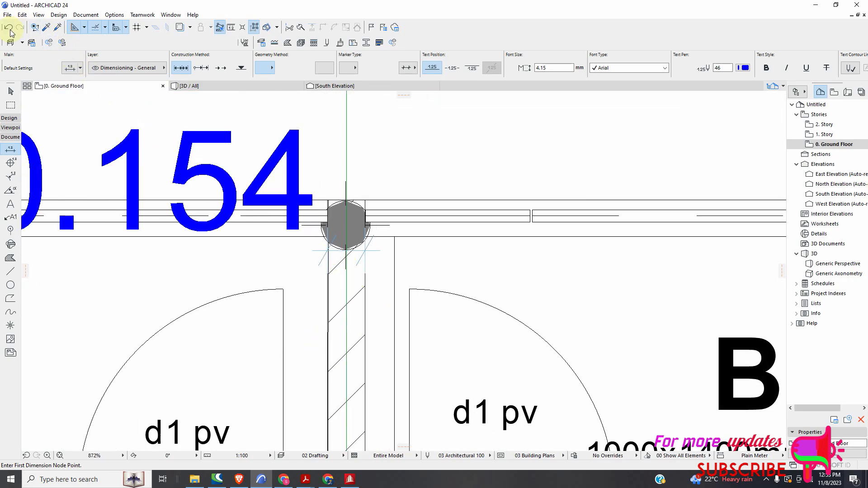
{"action": "key", "text": "ctrl+z"}
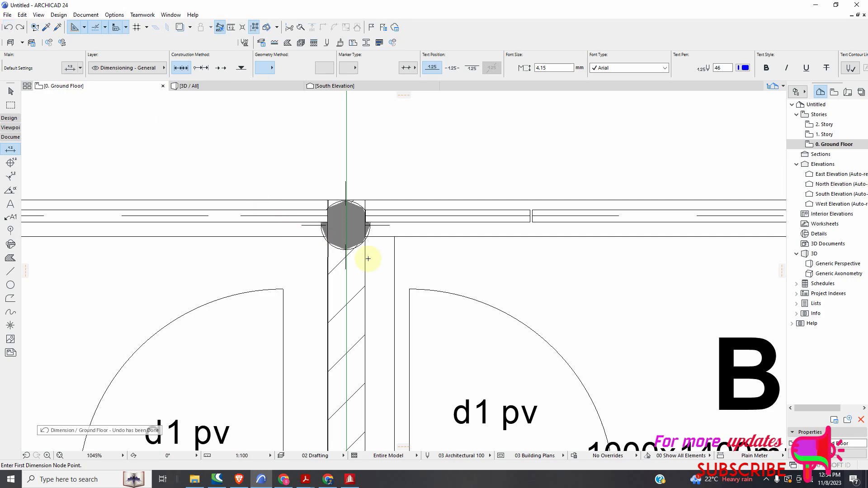
Examine the dividing wall's face lines and the round column's outline on either side of grid line G.
{"action": "scroll", "coordinate": [304, 227], "scroll_direction": "up", "scroll_amount": 6}
{"action": "scroll", "coordinate": [290, 233], "scroll_direction": "up", "scroll_amount": 3}
{"action": "scroll", "coordinate": [316, 231], "scroll_direction": "down", "scroll_amount": 5}
{"action": "scroll", "coordinate": [310, 407], "scroll_direction": "down", "scroll_amount": 3}
{"action": "scroll", "coordinate": [304, 413], "scroll_direction": "up", "scroll_amount": 6}
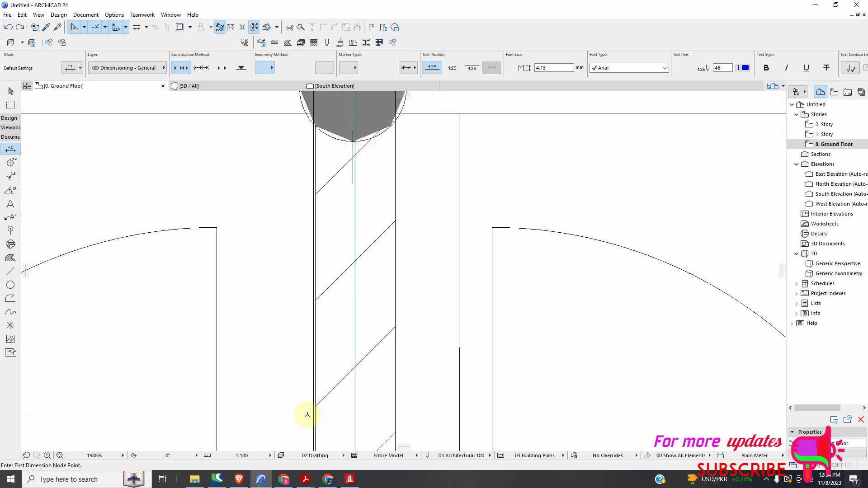
{"action": "scroll", "coordinate": [327, 359], "scroll_direction": "down", "scroll_amount": 6}
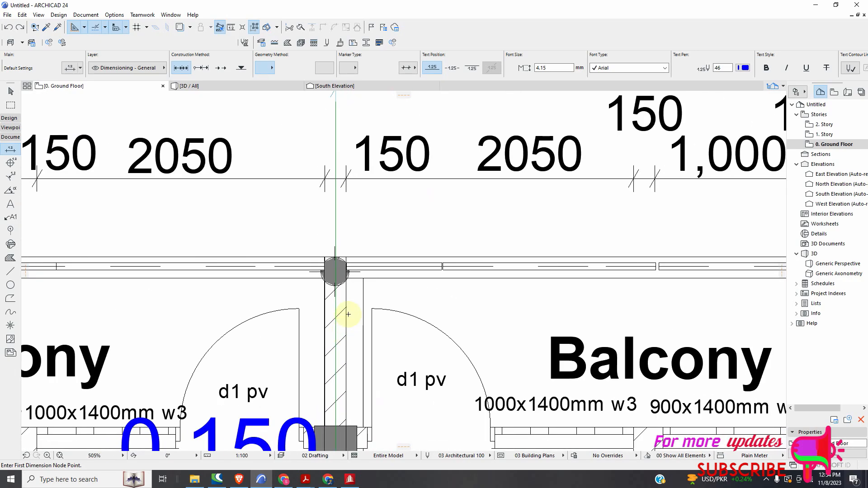
{"action": "scroll", "coordinate": [335, 271], "scroll_direction": "up", "scroll_amount": 3}
{"action": "scroll", "coordinate": [316, 271], "scroll_direction": "up", "scroll_amount": 5}
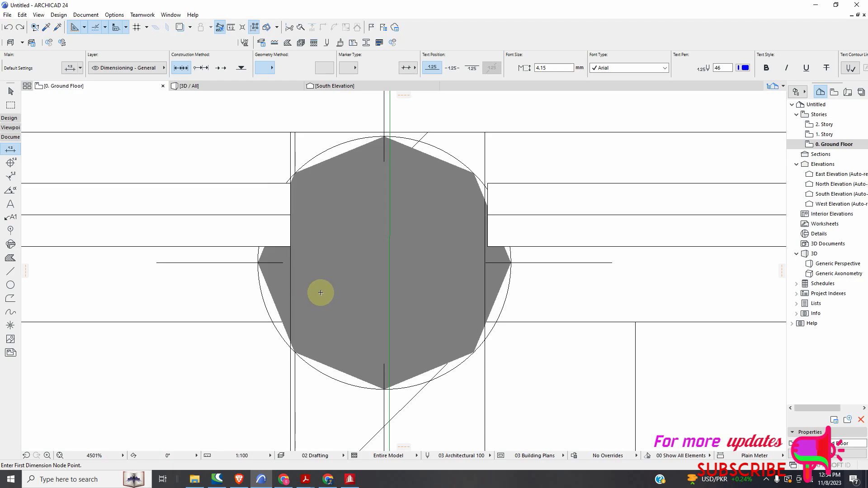
{"action": "scroll", "coordinate": [321, 293], "scroll_direction": "down", "scroll_amount": 10}
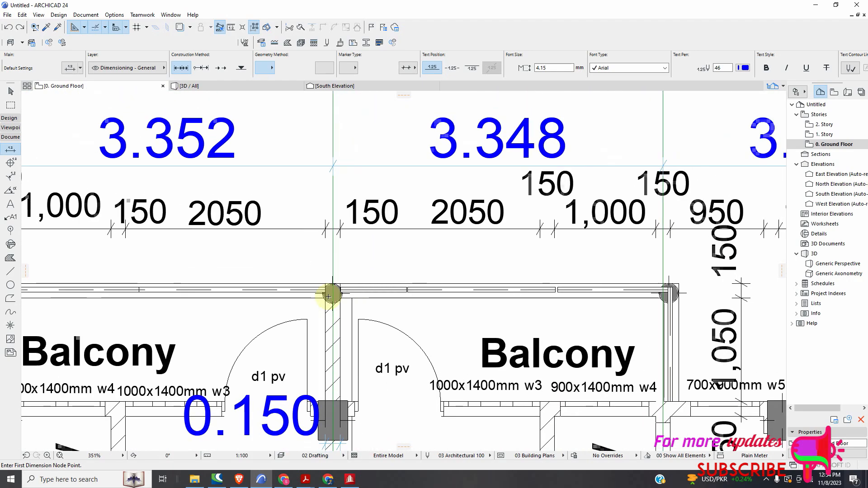
Compare grid line H with the balcony's corner column, and grid line G with the wall faces below the rectangular column.
{"action": "scroll", "coordinate": [683, 305], "scroll_direction": "up", "scroll_amount": 8}
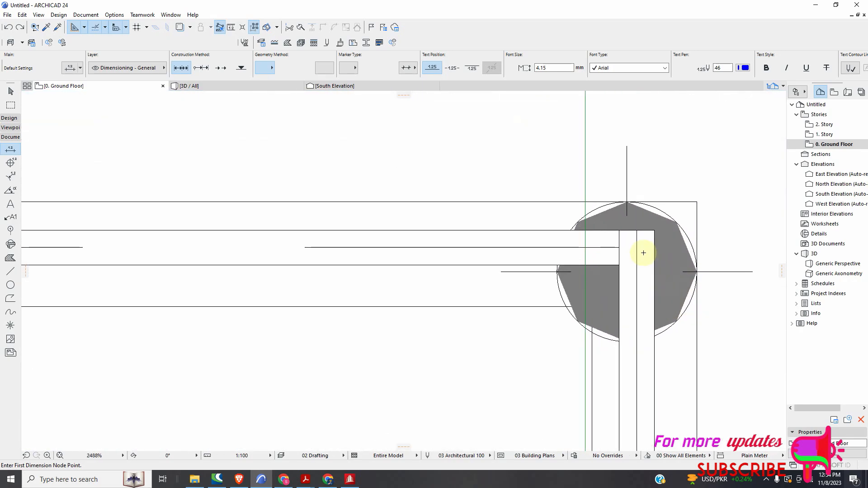
{"action": "scroll", "coordinate": [643, 253], "scroll_direction": "down", "scroll_amount": 9}
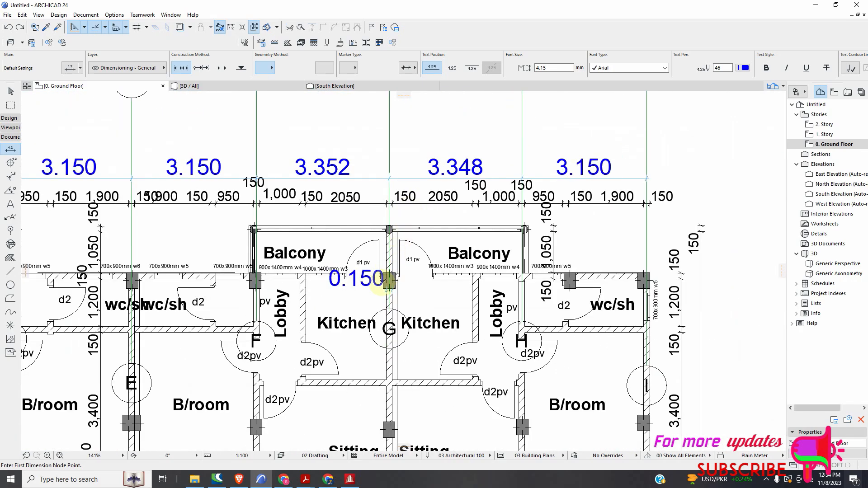
{"action": "scroll", "coordinate": [388, 299], "scroll_direction": "up", "scroll_amount": 5}
{"action": "scroll", "coordinate": [405, 312], "scroll_direction": "down", "scroll_amount": 2}
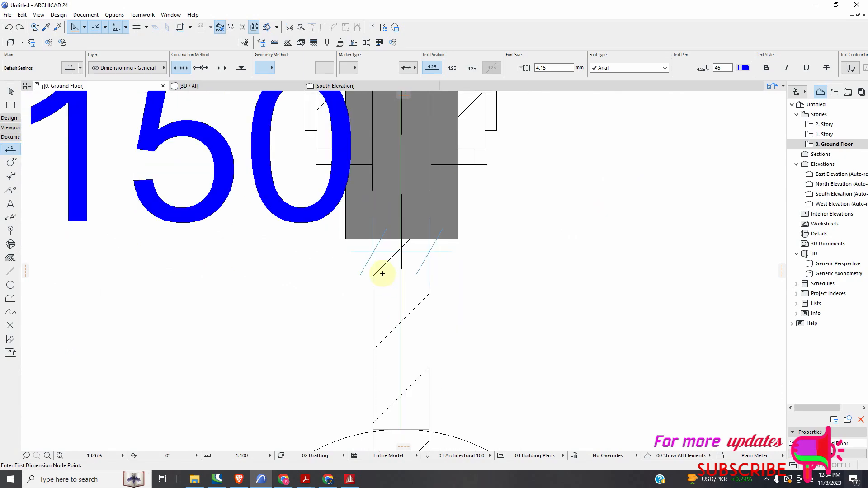
{"action": "scroll", "coordinate": [388, 368], "scroll_direction": "up", "scroll_amount": 5}
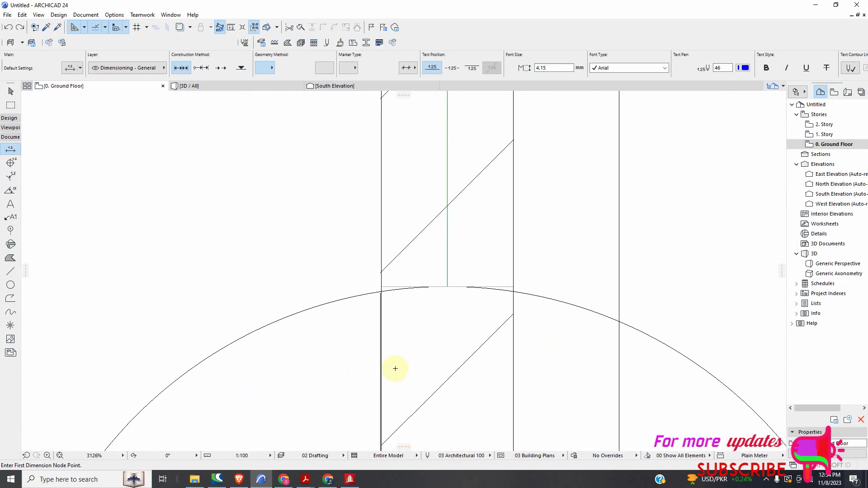
{"action": "scroll", "coordinate": [400, 359], "scroll_direction": "down", "scroll_amount": 7}
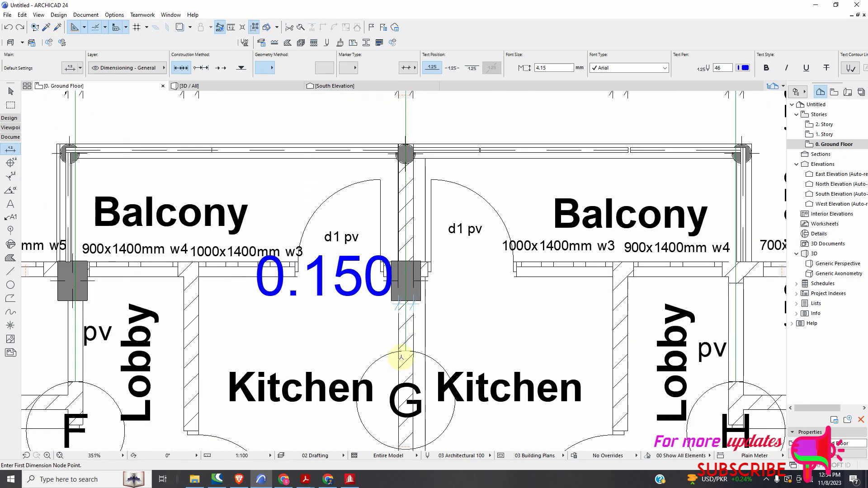
{"action": "scroll", "coordinate": [431, 164], "scroll_direction": "up", "scroll_amount": 3}
{"action": "scroll", "coordinate": [382, 252], "scroll_direction": "down", "scroll_amount": 4}
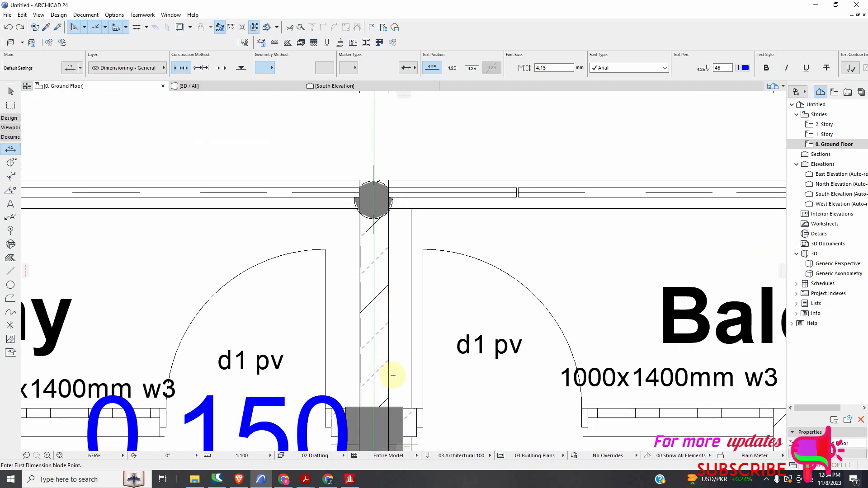
Move grid line G by -4 in X onto the vertical centre mark of the round column.
{"action": "scroll", "coordinate": [382, 217], "scroll_direction": "down", "scroll_amount": 1}
{"action": "scroll", "coordinate": [419, 217], "scroll_direction": "up", "scroll_amount": 2}
{"action": "scroll", "coordinate": [394, 368], "scroll_direction": "up", "scroll_amount": 3}
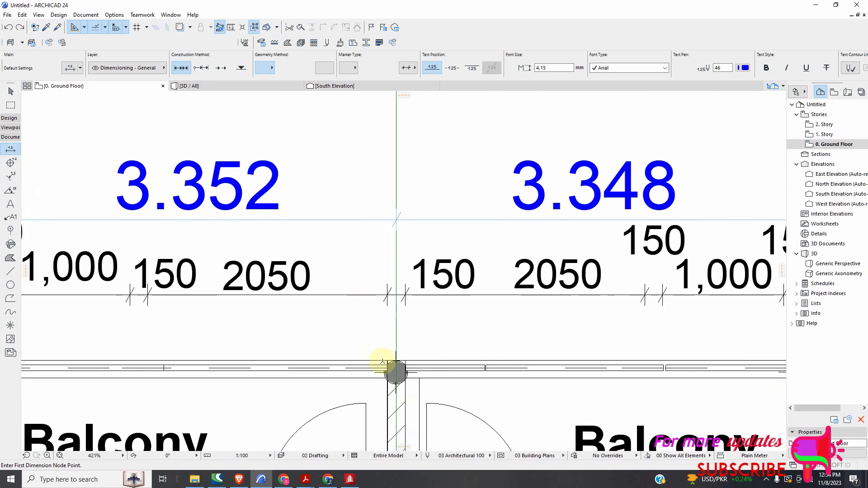
{"action": "scroll", "coordinate": [406, 361], "scroll_direction": "up", "scroll_amount": 4}
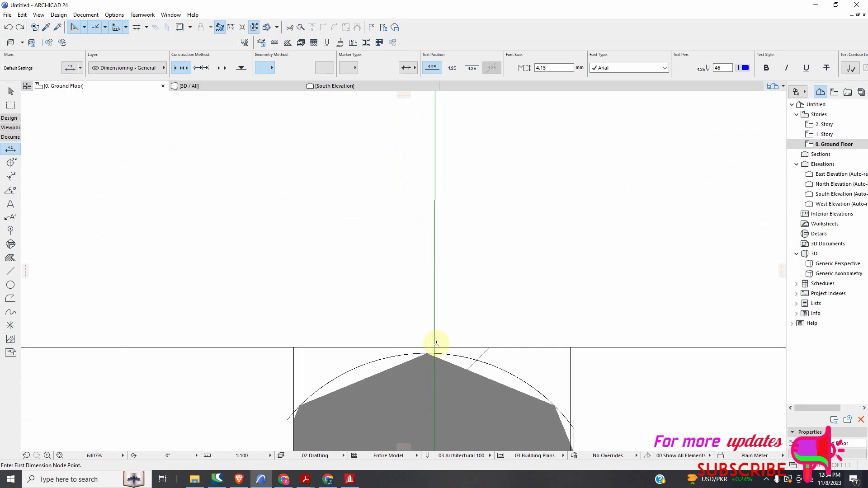
{"action": "scroll", "coordinate": [430, 342], "scroll_direction": "up", "scroll_amount": 3}
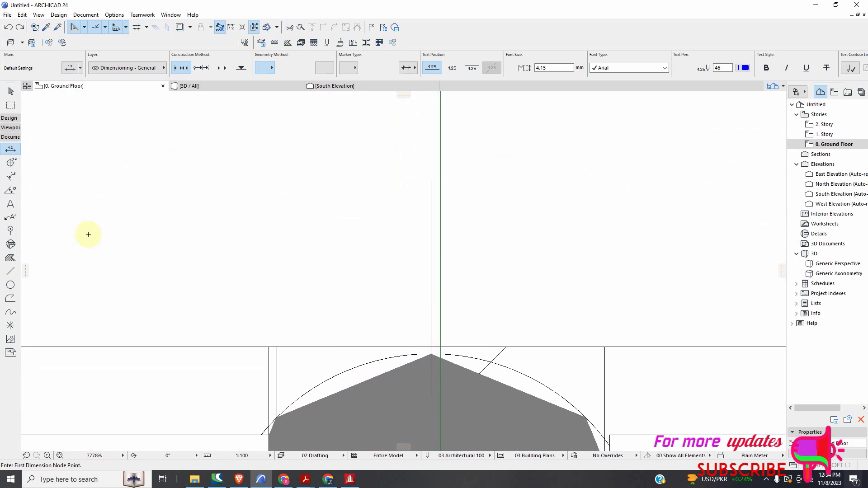
{"action": "left_click", "coordinate": [6, 95]}
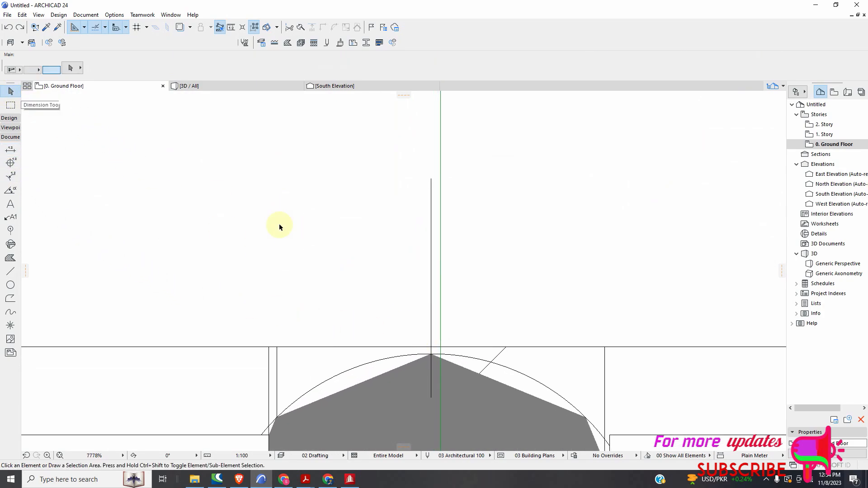
{"action": "scroll", "coordinate": [427, 351], "scroll_direction": "up", "scroll_amount": 1}
{"action": "left_click", "coordinate": [447, 341]}
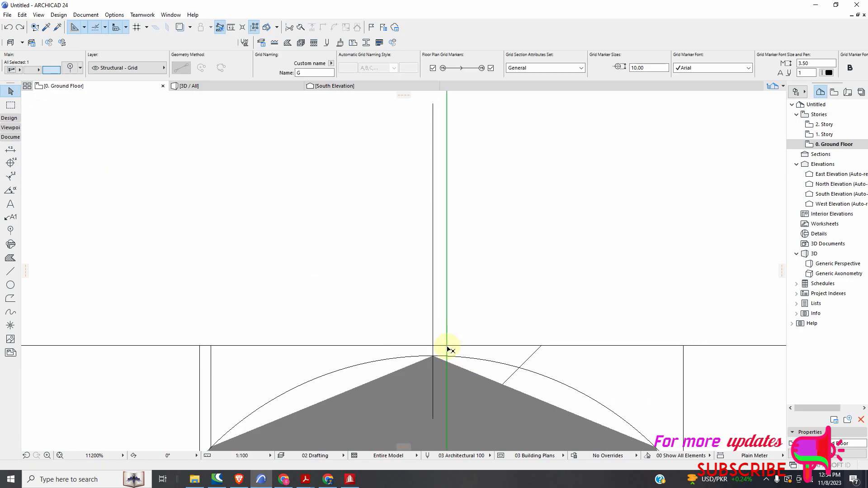
{"action": "left_click", "coordinate": [447, 349]}
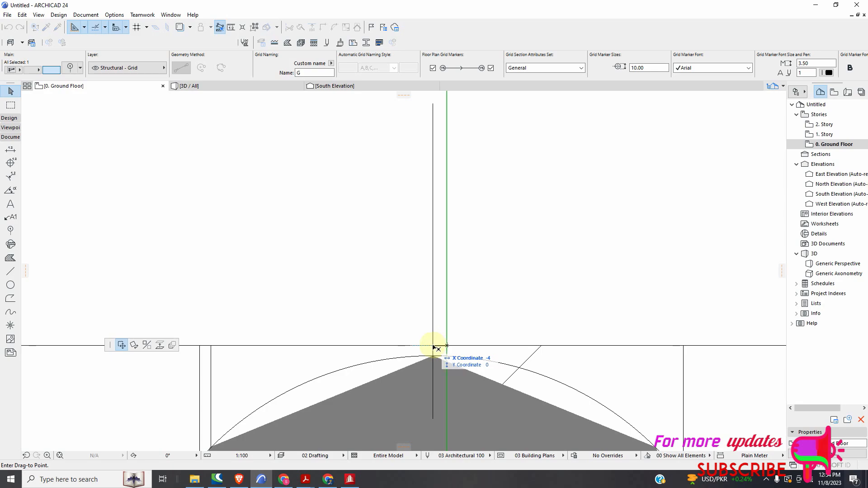
{"action": "left_click", "coordinate": [433, 347]}
{"action": "scroll", "coordinate": [425, 359], "scroll_direction": "down", "scroll_amount": 1}
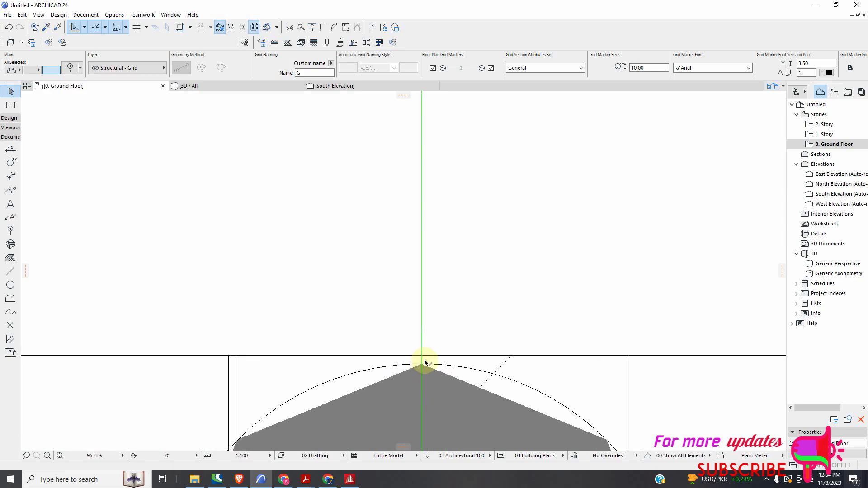
{"action": "scroll", "coordinate": [425, 362], "scroll_direction": "up", "scroll_amount": 3}
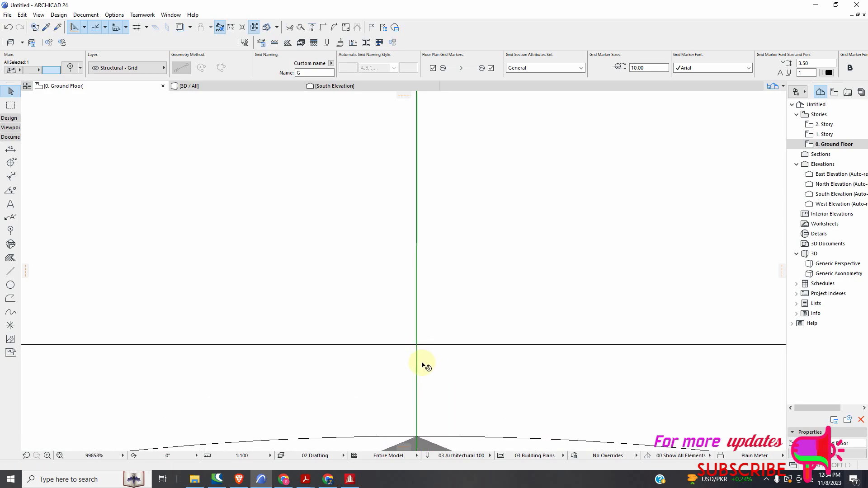
Move the end point of the dimension between grid lines F and G onto grid line G.
{"action": "scroll", "coordinate": [425, 364], "scroll_direction": "down", "scroll_amount": 8}
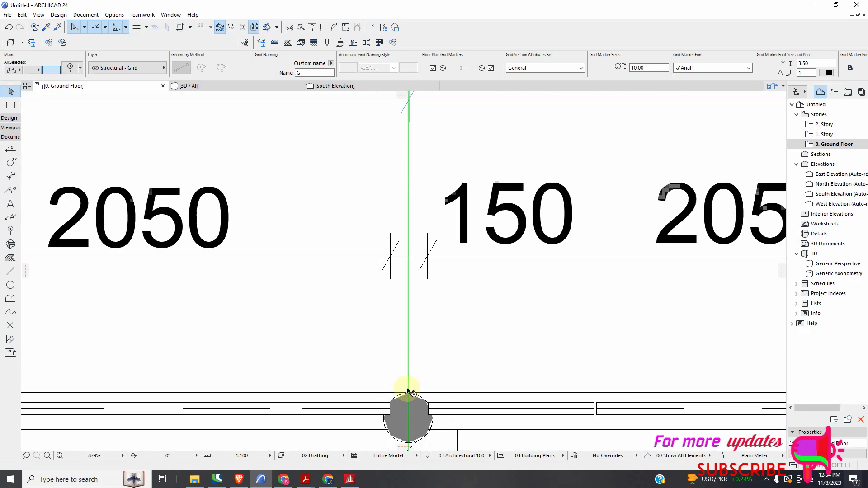
{"action": "scroll", "coordinate": [441, 233], "scroll_direction": "down", "scroll_amount": 1}
{"action": "scroll", "coordinate": [405, 135], "scroll_direction": "up", "scroll_amount": 7}
{"action": "scroll", "coordinate": [411, 271], "scroll_direction": "up", "scroll_amount": 3}
{"action": "left_click", "coordinate": [386, 328]}
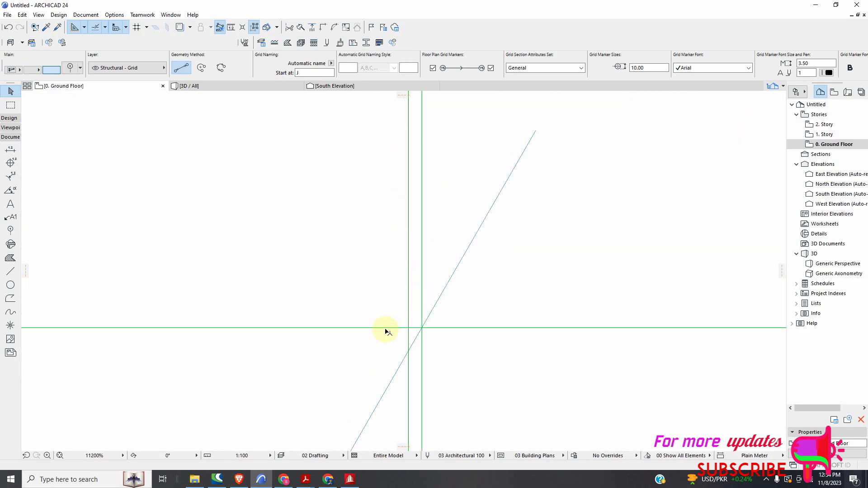
{"action": "left_click", "coordinate": [422, 330]}
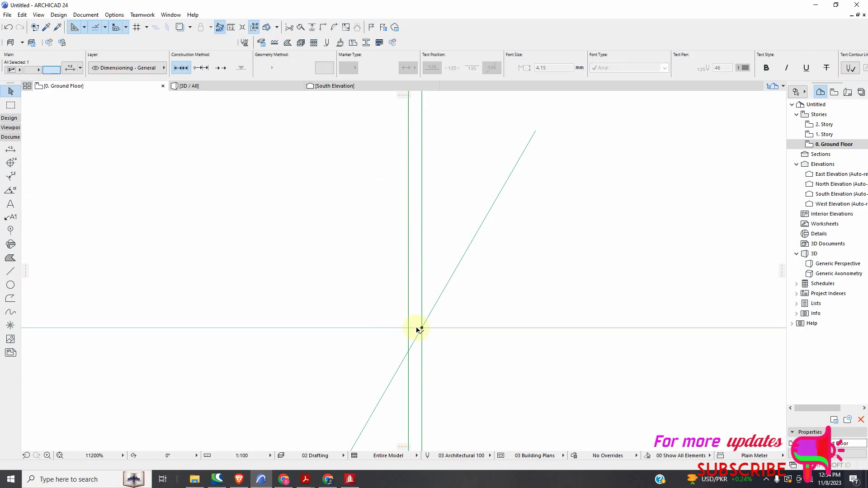
{"action": "left_click", "coordinate": [423, 328]}
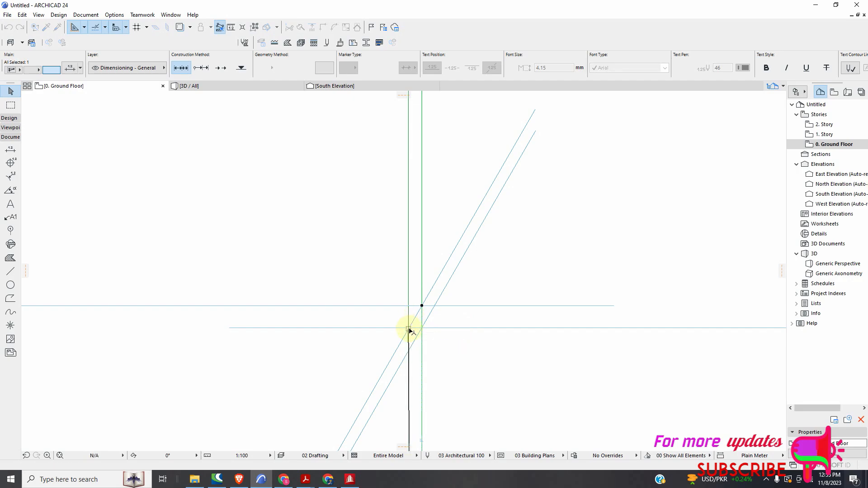
Shift the end point of the dimension between grid lines F and G by 4 in X, onto the adjoining dimension's end point.
{"action": "scroll", "coordinate": [411, 332], "scroll_direction": "down", "scroll_amount": 10}
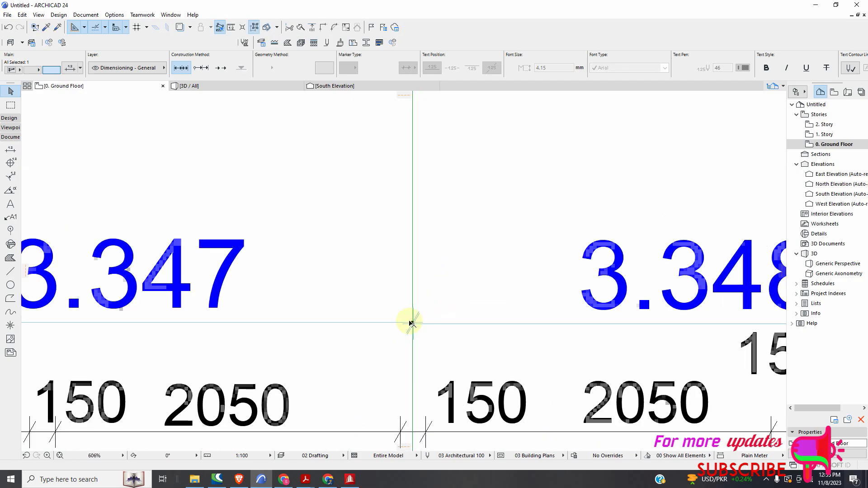
{"action": "scroll", "coordinate": [411, 322], "scroll_direction": "up", "scroll_amount": 3}
{"action": "scroll", "coordinate": [413, 322], "scroll_direction": "down", "scroll_amount": 4}
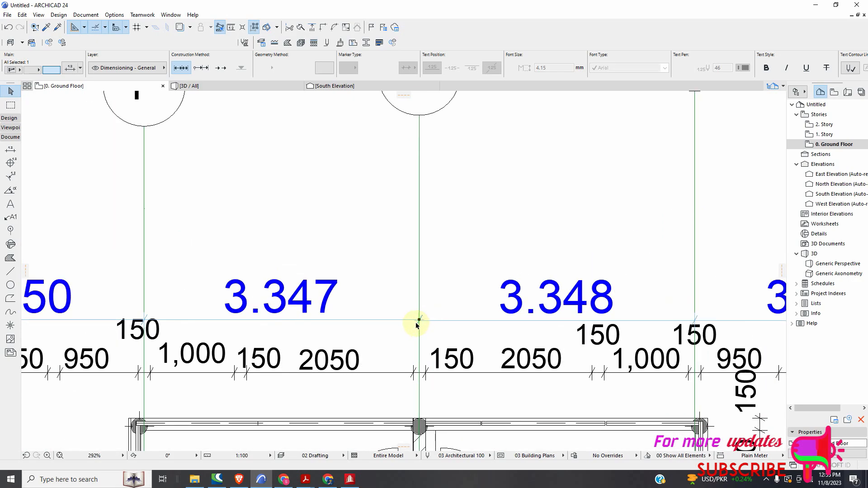
{"action": "scroll", "coordinate": [416, 325], "scroll_direction": "up", "scroll_amount": 10}
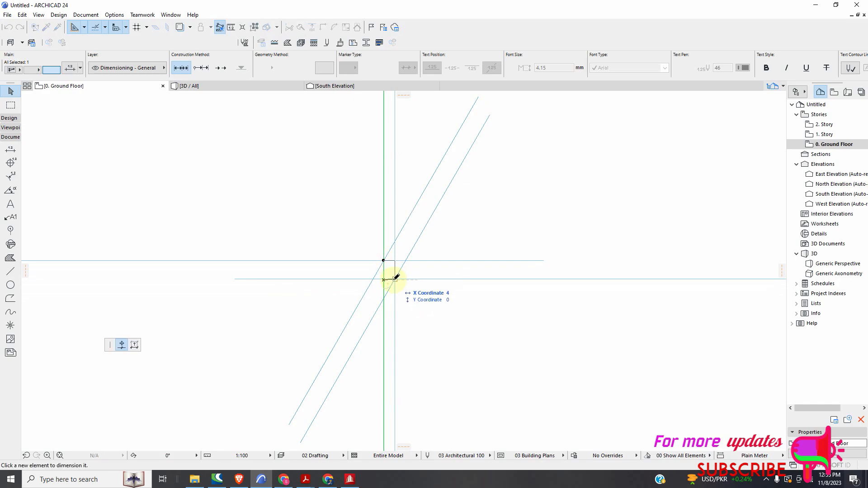
{"action": "scroll", "coordinate": [367, 237], "scroll_direction": "down", "scroll_amount": 12}
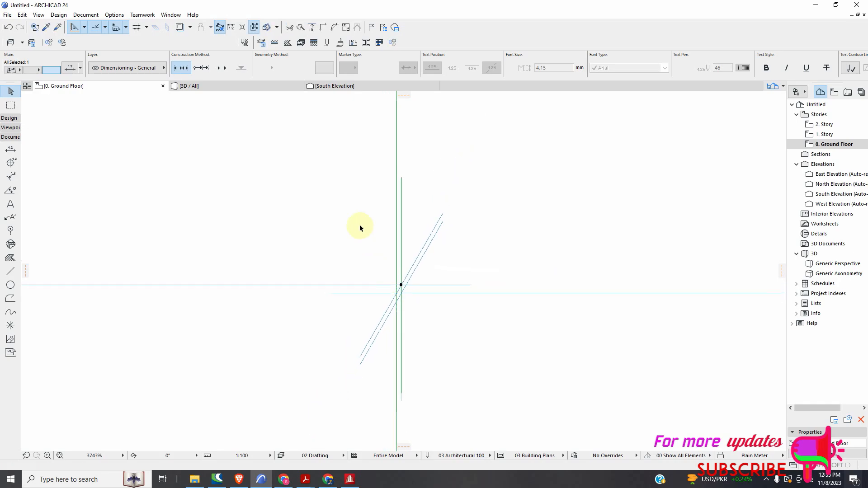
Check grid line G against the round column and the dividing wall's faces between the two balconies.
{"action": "scroll", "coordinate": [347, 318], "scroll_direction": "up", "scroll_amount": 8}
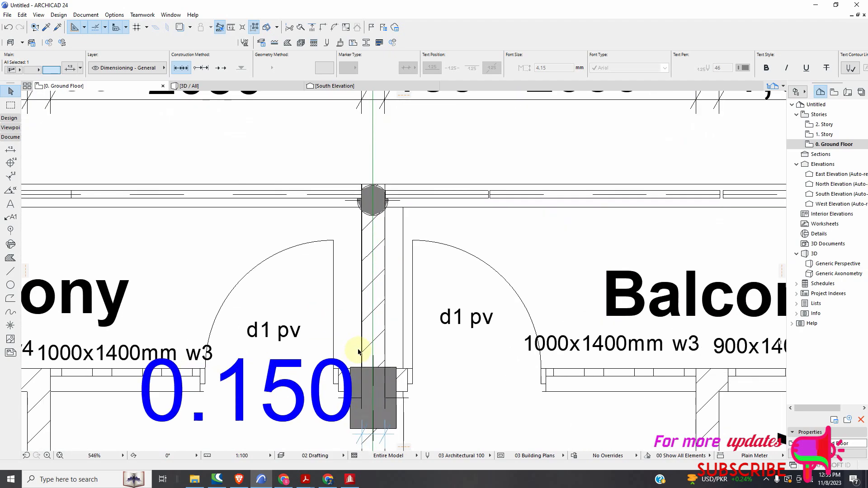
{"action": "scroll", "coordinate": [367, 341], "scroll_direction": "down", "scroll_amount": 2}
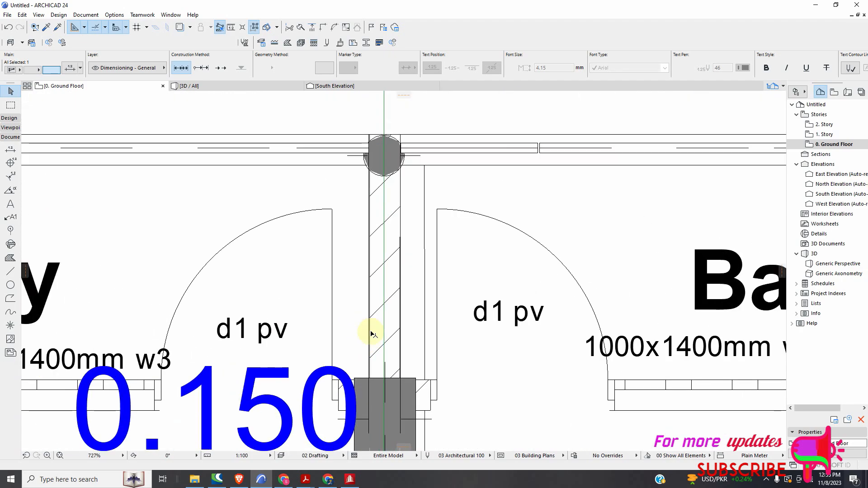
{"action": "scroll", "coordinate": [406, 219], "scroll_direction": "up", "scroll_amount": 3}
{"action": "scroll", "coordinate": [388, 237], "scroll_direction": "down", "scroll_amount": 5}
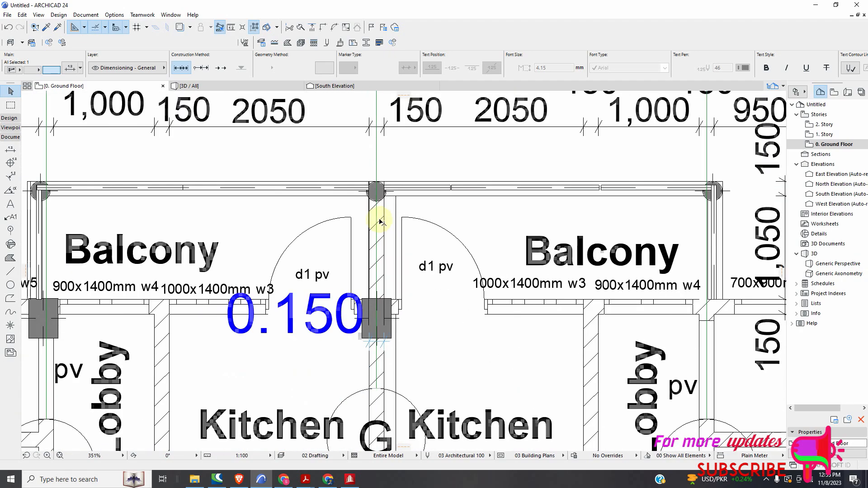
{"action": "scroll", "coordinate": [378, 380], "scroll_direction": "up", "scroll_amount": 8}
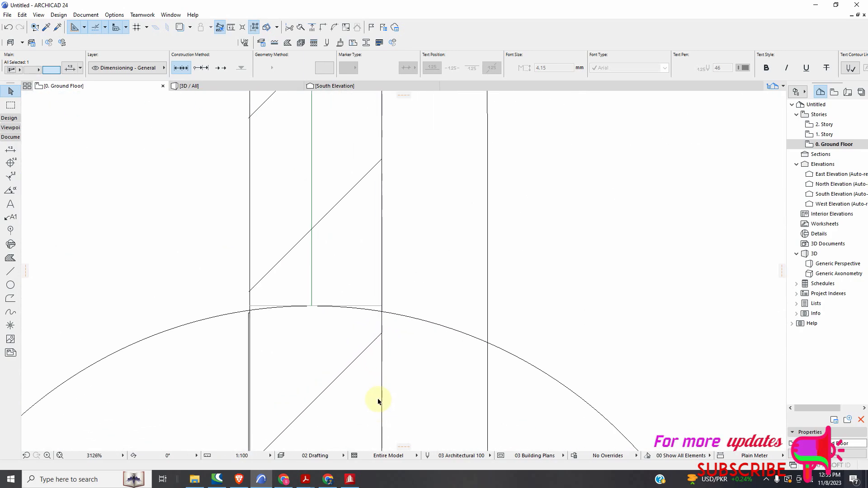
{"action": "scroll", "coordinate": [256, 345], "scroll_direction": "down", "scroll_amount": 1}
{"action": "scroll", "coordinate": [325, 295], "scroll_direction": "down", "scroll_amount": 3}
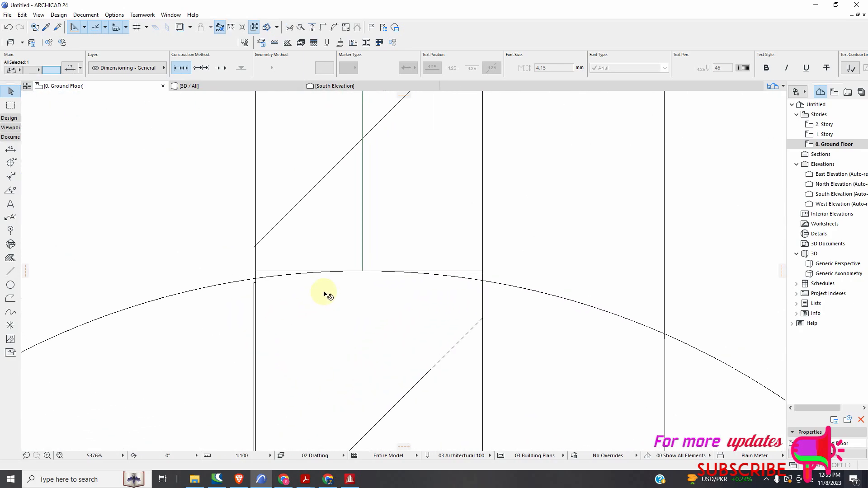
Compare the spacings on both sides of grid line G and examine its position at the rectangular column and the kitchen dividing wall.
{"action": "scroll", "coordinate": [328, 294], "scroll_direction": "down", "scroll_amount": 8}
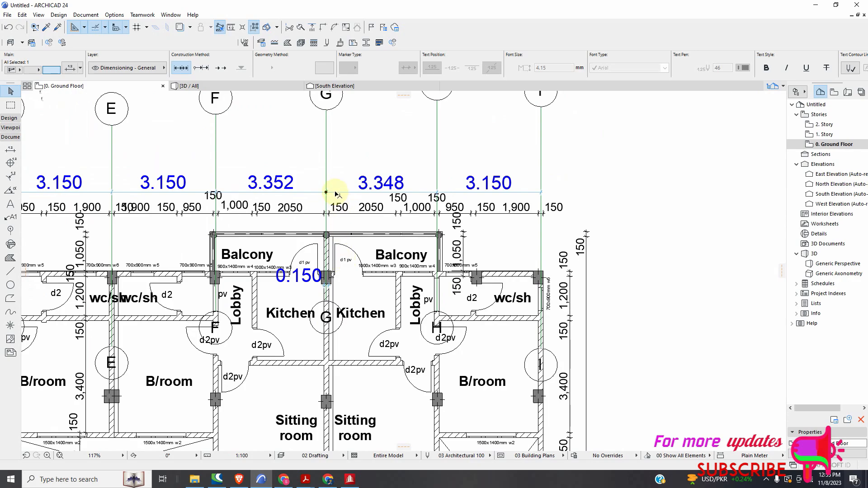
{"action": "scroll", "coordinate": [325, 195], "scroll_direction": "up", "scroll_amount": 4}
{"action": "scroll", "coordinate": [325, 195], "scroll_direction": "up", "scroll_amount": 2}
{"action": "scroll", "coordinate": [339, 200], "scroll_direction": "down", "scroll_amount": 2}
{"action": "scroll", "coordinate": [333, 296], "scroll_direction": "down", "scroll_amount": 2}
{"action": "scroll", "coordinate": [336, 389], "scroll_direction": "up", "scroll_amount": 2}
{"action": "scroll", "coordinate": [336, 389], "scroll_direction": "up", "scroll_amount": 6}
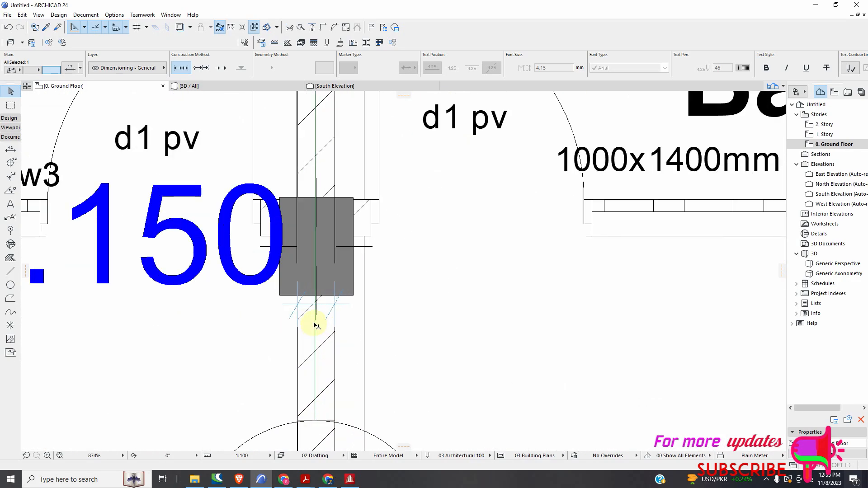
{"action": "scroll", "coordinate": [318, 324], "scroll_direction": "down", "scroll_amount": 7}
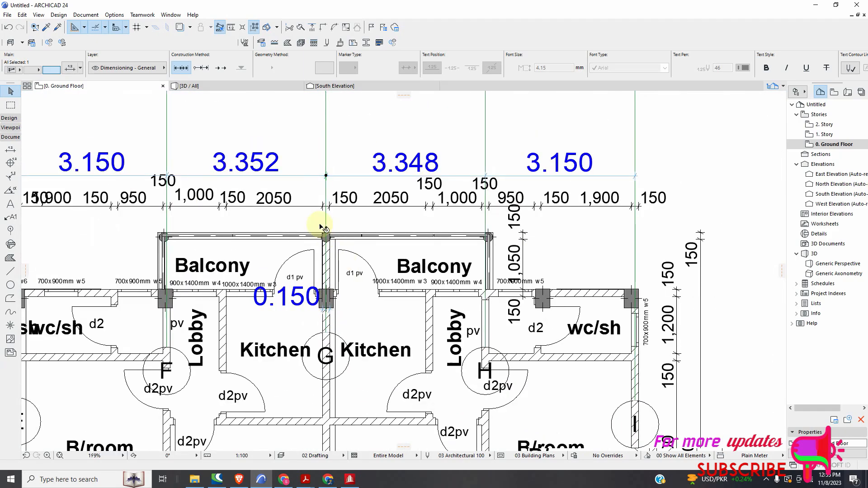
{"action": "scroll", "coordinate": [264, 173], "scroll_direction": "down", "scroll_amount": 1}
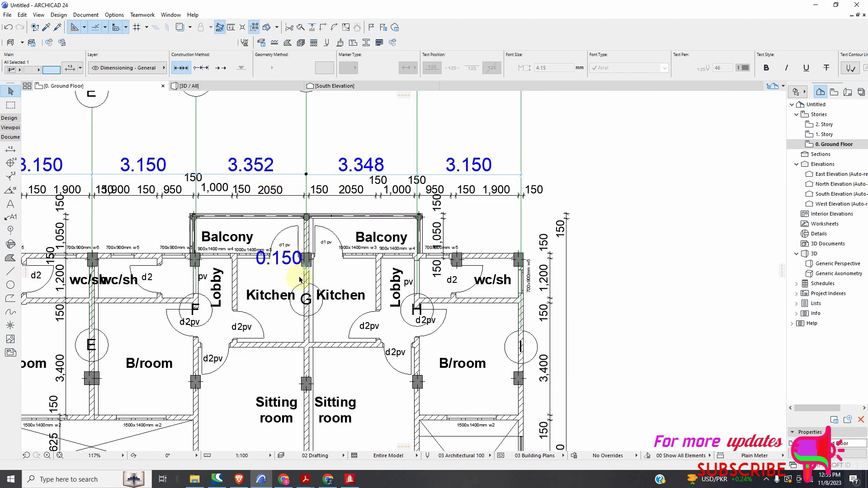
{"action": "scroll", "coordinate": [300, 280], "scroll_direction": "up", "scroll_amount": 10}
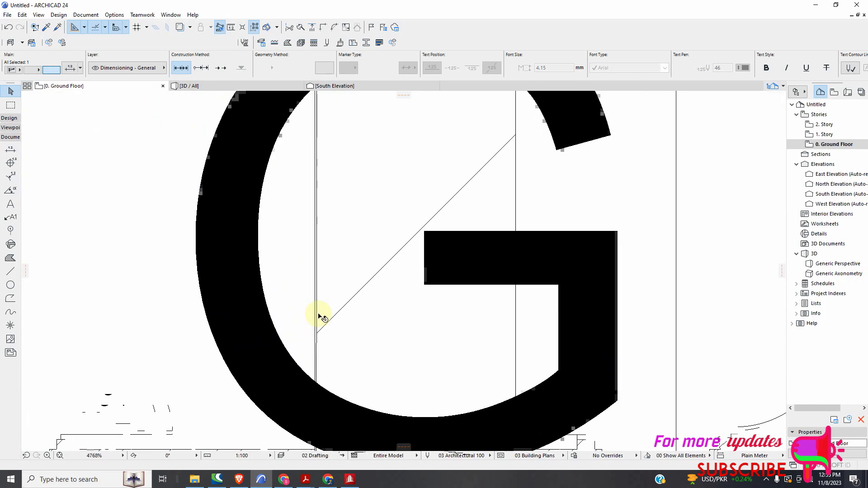
{"action": "scroll", "coordinate": [322, 316], "scroll_direction": "down", "scroll_amount": 7}
{"action": "scroll", "coordinate": [339, 276], "scroll_direction": "down", "scroll_amount": 2}
{"action": "scroll", "coordinate": [338, 244], "scroll_direction": "up", "scroll_amount": 7}
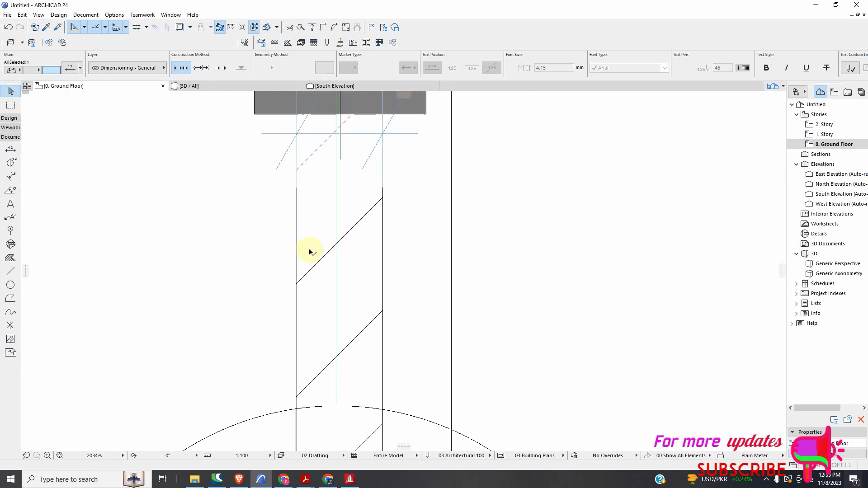
Review the whole grid layout and examine the columns around the balcony at the plan's lower-left corner.
{"action": "scroll", "coordinate": [312, 252], "scroll_direction": "down", "scroll_amount": 8}
{"action": "scroll", "coordinate": [320, 251], "scroll_direction": "down", "scroll_amount": 9}
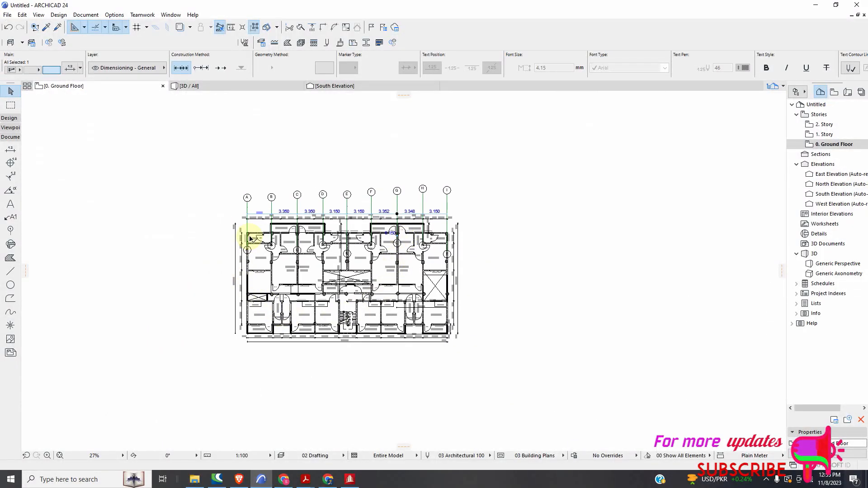
{"action": "scroll", "coordinate": [251, 231], "scroll_direction": "up", "scroll_amount": 4}
{"action": "scroll", "coordinate": [269, 198], "scroll_direction": "down", "scroll_amount": 3}
{"action": "scroll", "coordinate": [262, 284], "scroll_direction": "up", "scroll_amount": 10}
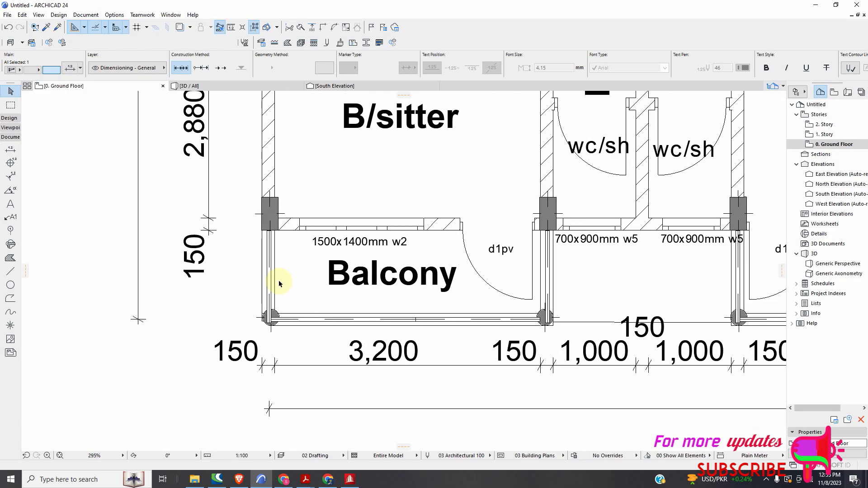
Examine the ground floor plan, comparing the front balconies and bedsitters with the grid markers inside the building.
{"action": "scroll", "coordinate": [278, 284], "scroll_direction": "down", "scroll_amount": 3}
{"action": "scroll", "coordinate": [299, 319], "scroll_direction": "down", "scroll_amount": 4}
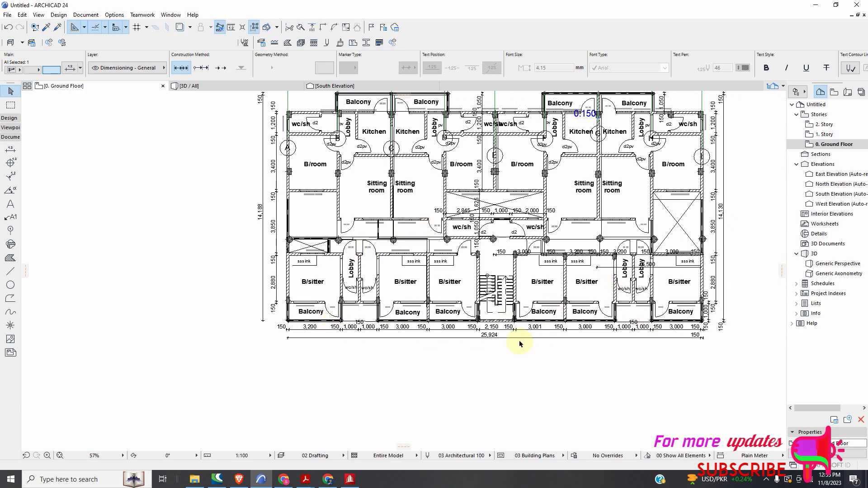
{"action": "scroll", "coordinate": [634, 323], "scroll_direction": "up", "scroll_amount": 5}
{"action": "scroll", "coordinate": [727, 332], "scroll_direction": "down", "scroll_amount": 4}
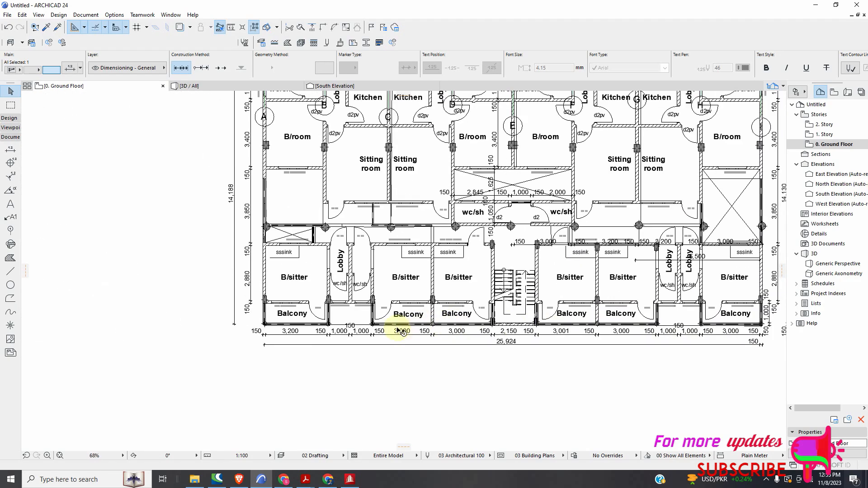
{"action": "scroll", "coordinate": [291, 326], "scroll_direction": "up", "scroll_amount": 2}
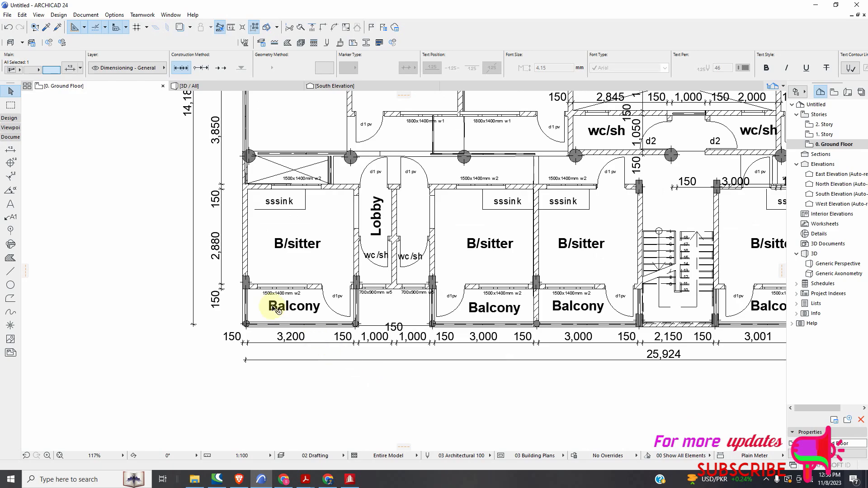
{"action": "scroll", "coordinate": [274, 309], "scroll_direction": "up", "scroll_amount": 3}
{"action": "scroll", "coordinate": [283, 364], "scroll_direction": "down", "scroll_amount": 6}
{"action": "scroll", "coordinate": [285, 228], "scroll_direction": "down", "scroll_amount": 3}
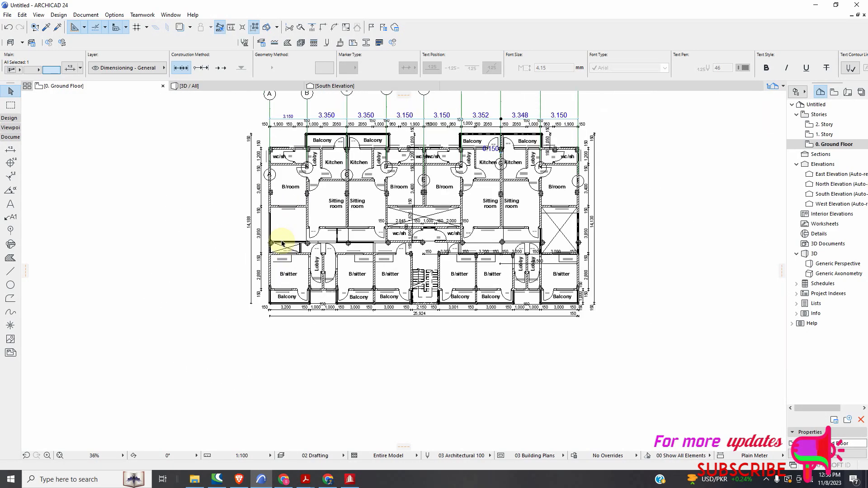
{"action": "scroll", "coordinate": [281, 243], "scroll_direction": "down", "scroll_amount": 3}
{"action": "scroll", "coordinate": [422, 134], "scroll_direction": "up", "scroll_amount": 1}
{"action": "scroll", "coordinate": [270, 152], "scroll_direction": "down", "scroll_amount": 3}
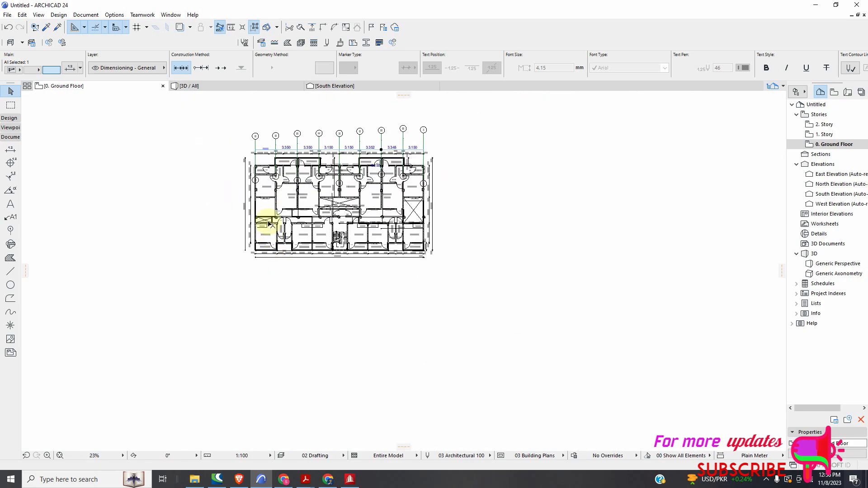
{"action": "scroll", "coordinate": [270, 230], "scroll_direction": "up", "scroll_amount": 8}
{"action": "scroll", "coordinate": [297, 201], "scroll_direction": "down", "scroll_amount": 5}
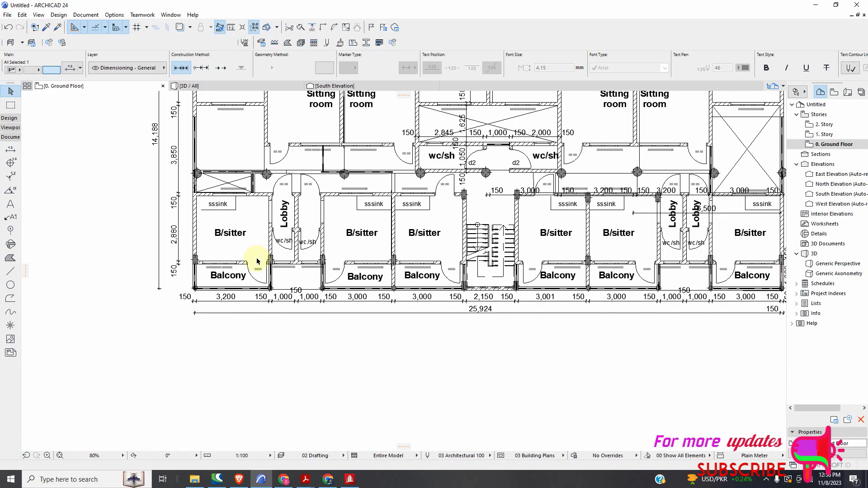
{"action": "scroll", "coordinate": [256, 262], "scroll_direction": "down", "scroll_amount": 2}
{"action": "scroll", "coordinate": [264, 219], "scroll_direction": "up", "scroll_amount": 2}
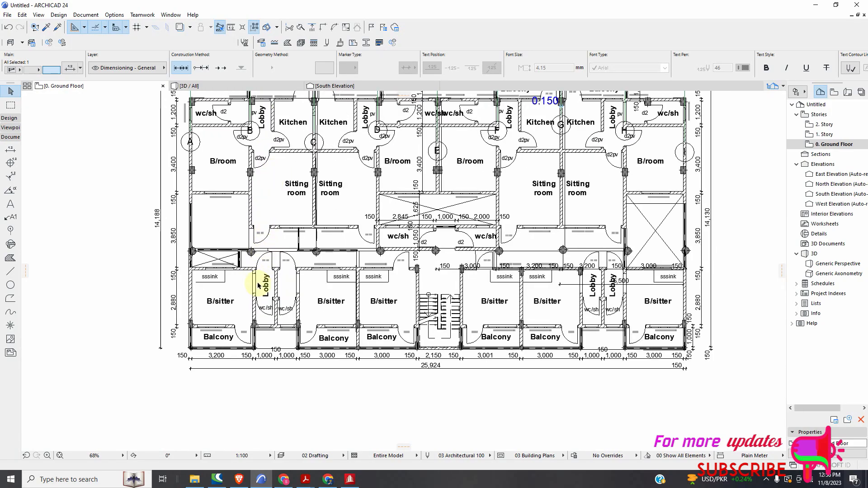
Stretch the lower end of gridline A straight down past the plan, placing its marker below the overall 25,924 dimension.
{"action": "scroll", "coordinate": [228, 194], "scroll_direction": "down", "scroll_amount": 2}
{"action": "scroll", "coordinate": [239, 200], "scroll_direction": "up", "scroll_amount": 7}
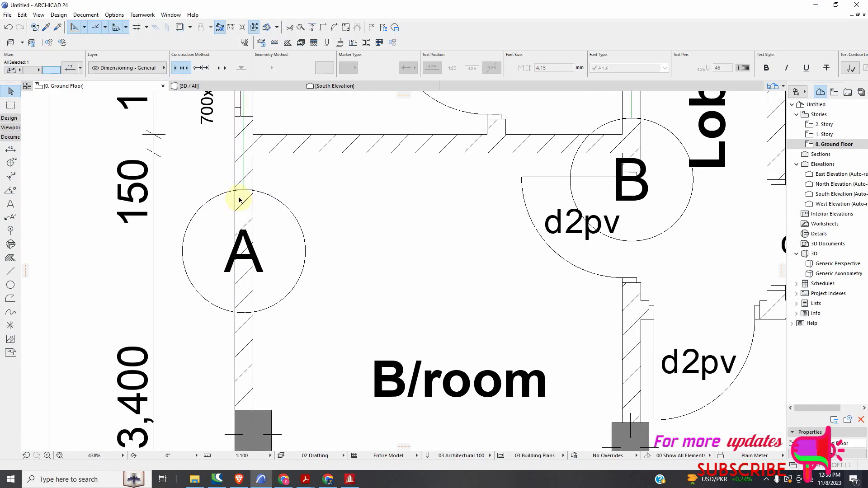
{"action": "scroll", "coordinate": [239, 201], "scroll_direction": "up", "scroll_amount": 1}
{"action": "left_click", "coordinate": [246, 189]}
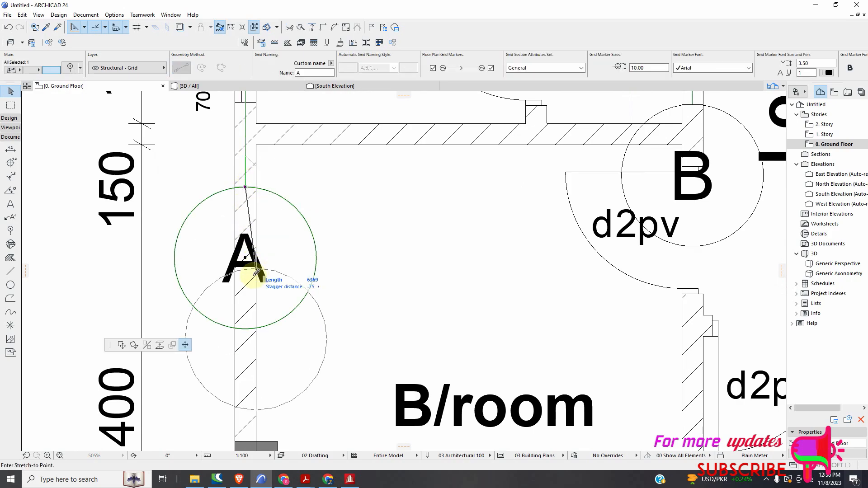
{"action": "scroll", "coordinate": [257, 273], "scroll_direction": "down", "scroll_amount": 8}
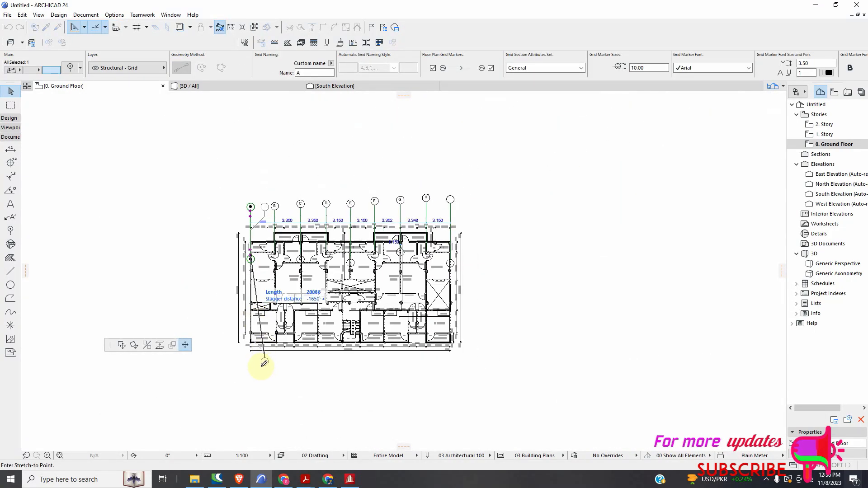
{"action": "scroll", "coordinate": [250, 378], "scroll_direction": "up", "scroll_amount": 8}
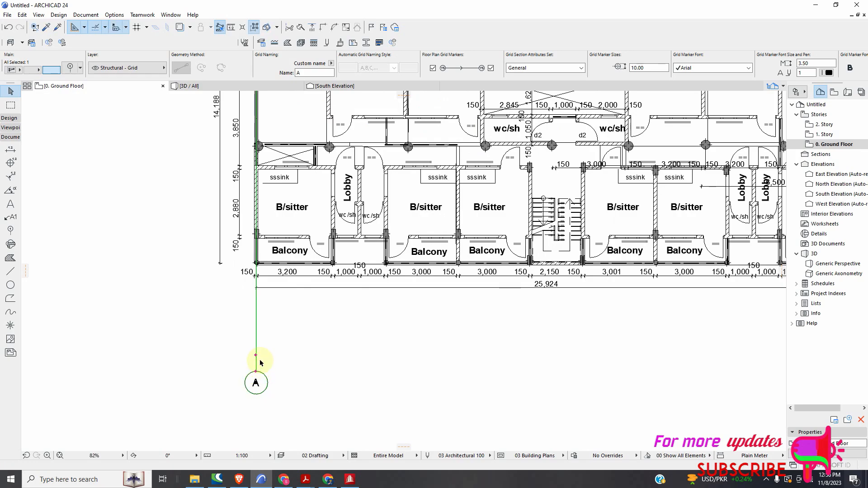
{"action": "scroll", "coordinate": [256, 216], "scroll_direction": "up", "scroll_amount": 4}
{"action": "scroll", "coordinate": [258, 225], "scroll_direction": "down", "scroll_amount": 5}
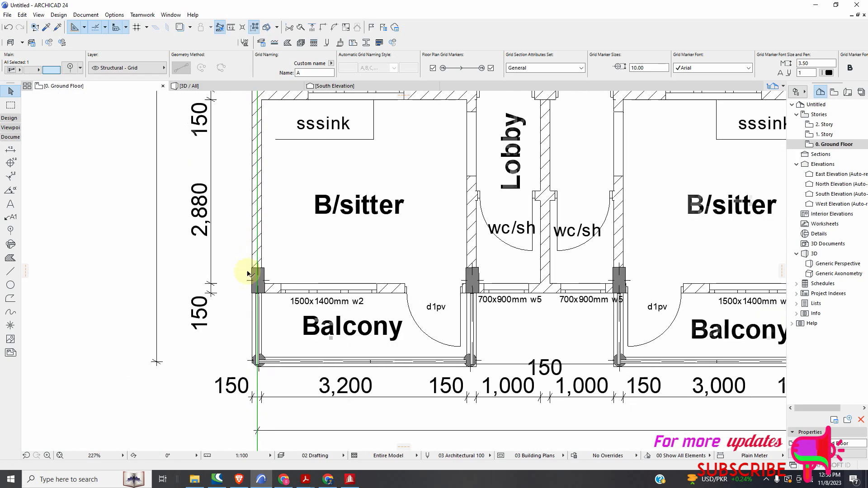
Stretch the lower end of gridline B straight down past the plan, placing its marker beside marker A below the overall dimension.
{"action": "scroll", "coordinate": [272, 284], "scroll_direction": "down", "scroll_amount": 2}
{"action": "scroll", "coordinate": [286, 257], "scroll_direction": "up", "scroll_amount": 4}
{"action": "scroll", "coordinate": [287, 245], "scroll_direction": "down", "scroll_amount": 4}
{"action": "scroll", "coordinate": [286, 181], "scroll_direction": "up", "scroll_amount": 8}
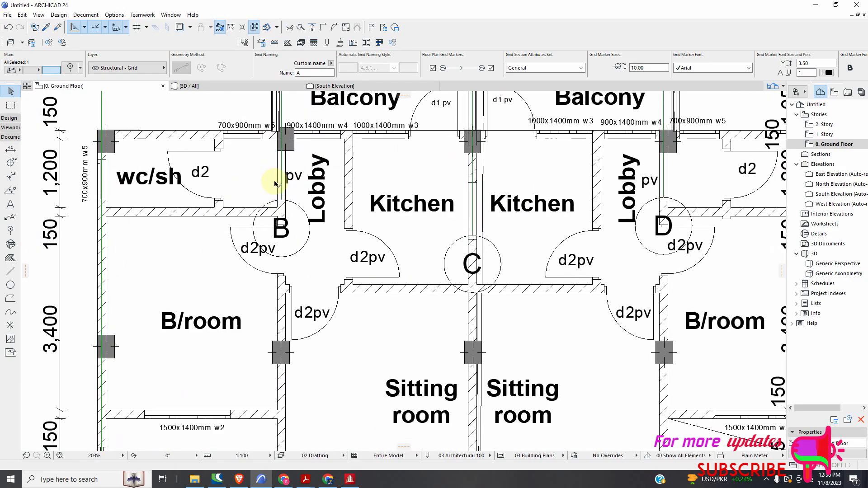
{"action": "left_click", "coordinate": [288, 221]}
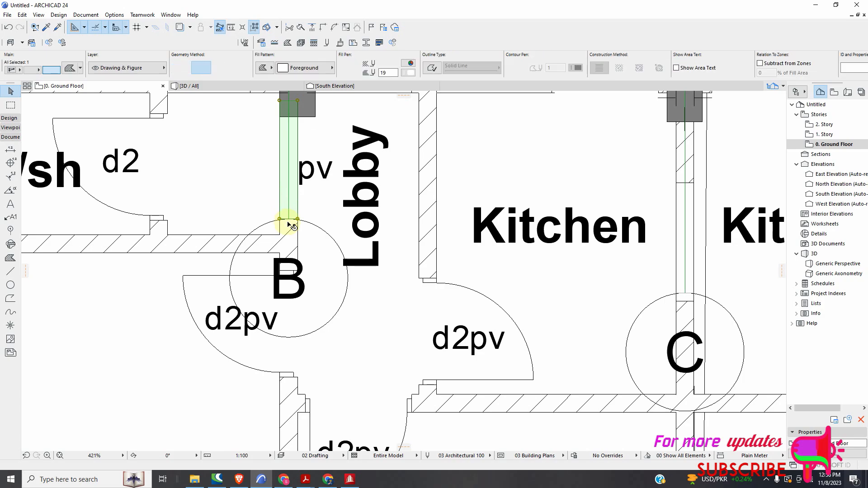
{"action": "left_click", "coordinate": [288, 222]}
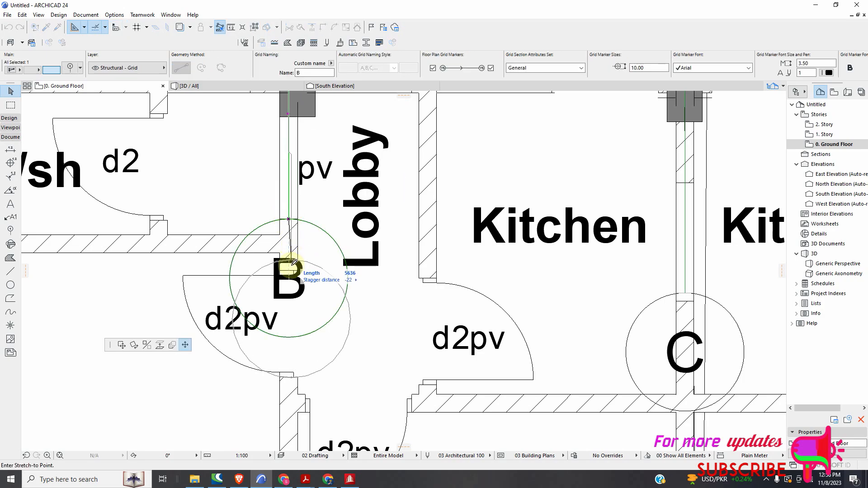
{"action": "scroll", "coordinate": [293, 240], "scroll_direction": "down", "scroll_amount": 12}
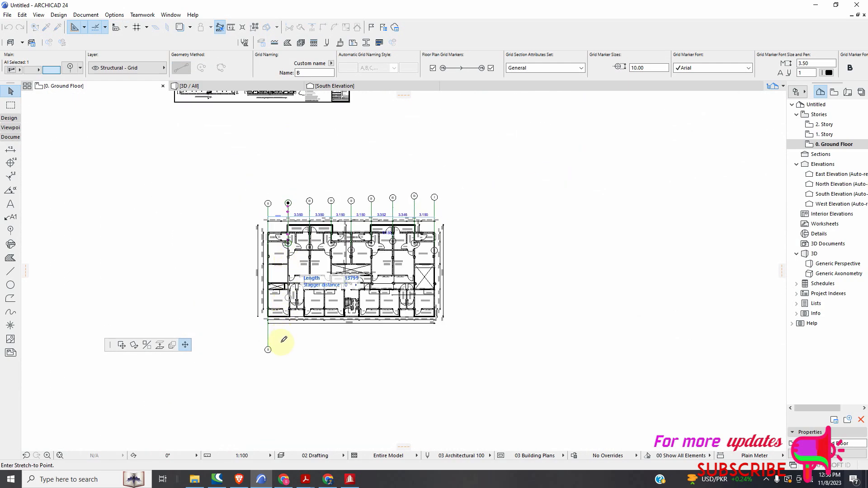
{"action": "scroll", "coordinate": [284, 340], "scroll_direction": "up", "scroll_amount": 6}
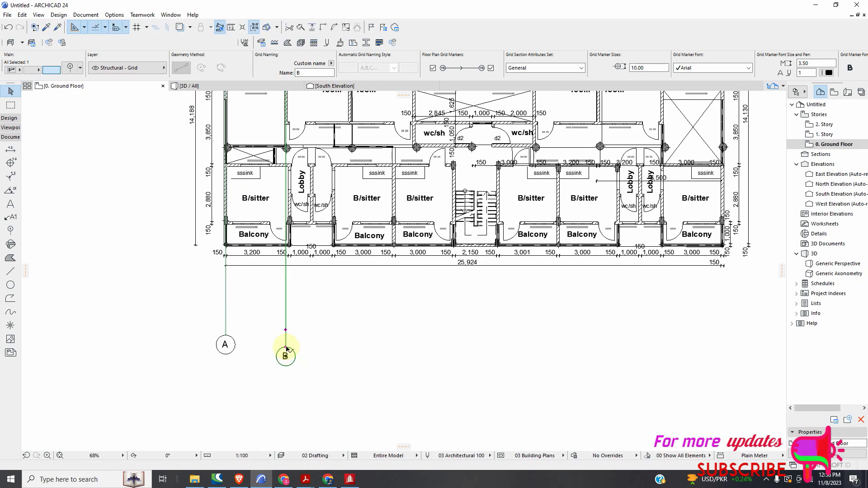
Check how extended gridline B lines up with the bedsitter wall and columns along the front balconies.
{"action": "scroll", "coordinate": [292, 215], "scroll_direction": "up", "scroll_amount": 4}
{"action": "scroll", "coordinate": [294, 215], "scroll_direction": "down", "scroll_amount": 6}
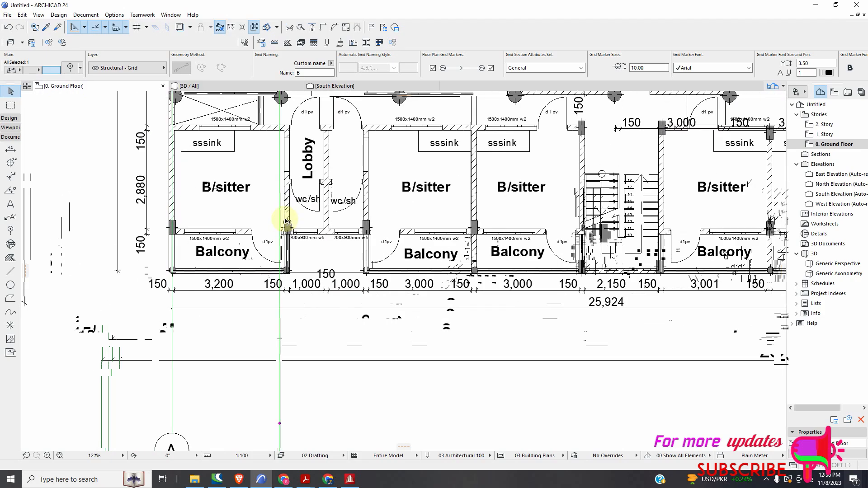
{"action": "scroll", "coordinate": [355, 203], "scroll_direction": "up", "scroll_amount": 1}
{"action": "scroll", "coordinate": [349, 194], "scroll_direction": "down", "scroll_amount": 3}
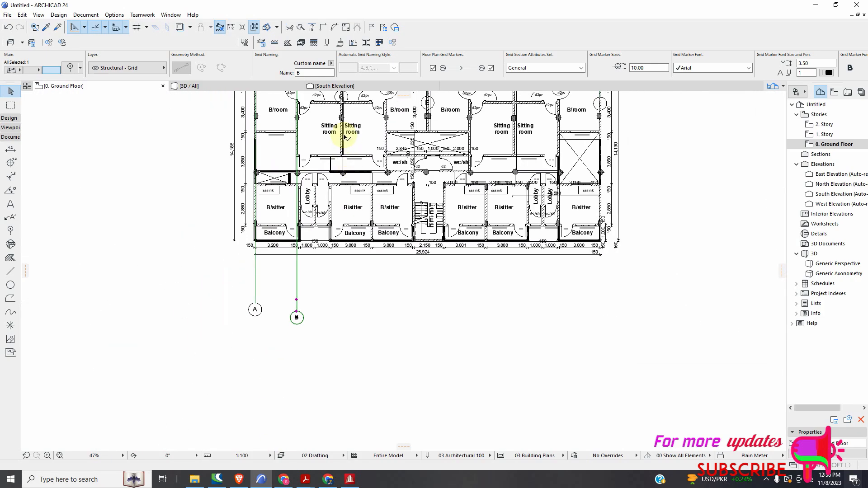
{"action": "scroll", "coordinate": [379, 209], "scroll_direction": "up", "scroll_amount": 2}
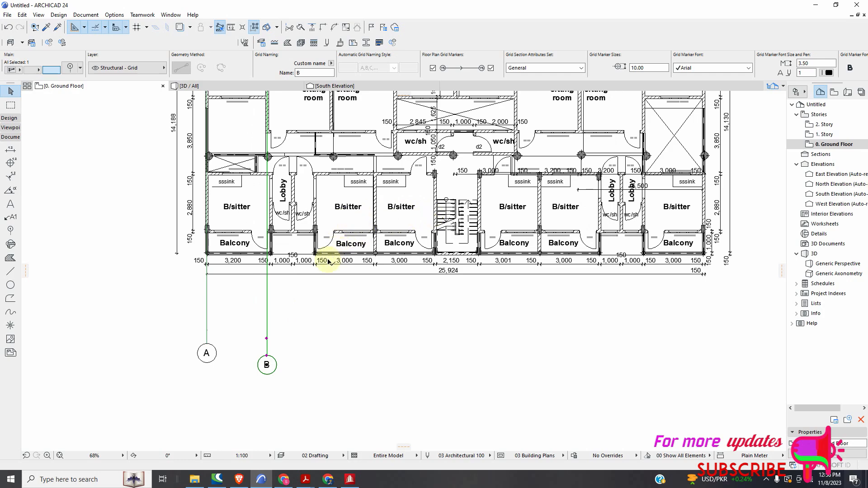
{"action": "scroll", "coordinate": [329, 262], "scroll_direction": "down", "scroll_amount": 4}
{"action": "scroll", "coordinate": [267, 159], "scroll_direction": "up", "scroll_amount": 4}
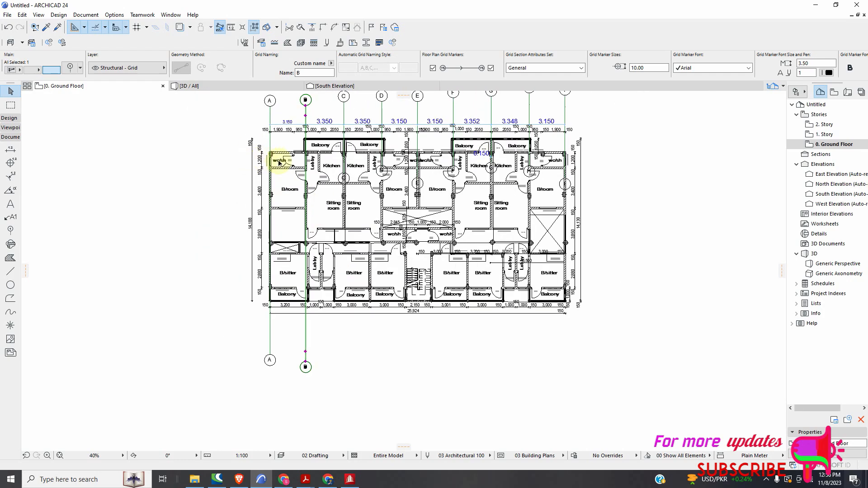
Examine the gridline spacing from F to H and the rear balcony column and wall on gridline G.
{"action": "scroll", "coordinate": [307, 207], "scroll_direction": "down", "scroll_amount": 4}
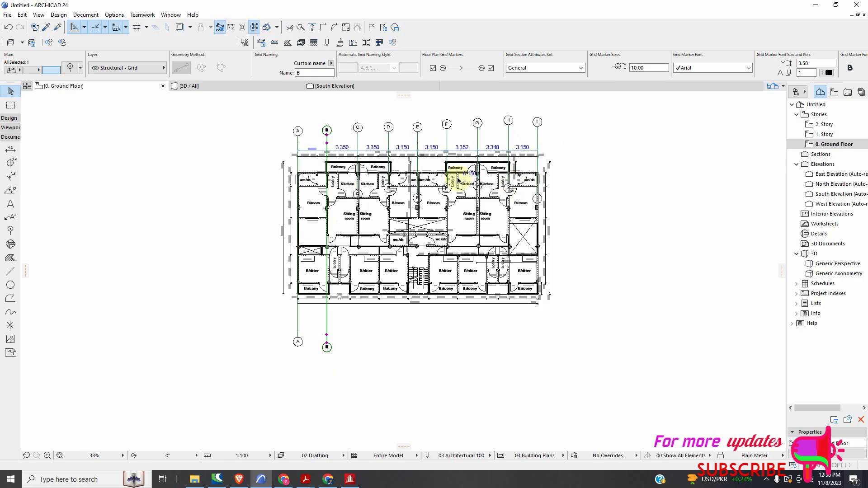
{"action": "scroll", "coordinate": [339, 170], "scroll_direction": "up", "scroll_amount": 4}
{"action": "scroll", "coordinate": [317, 190], "scroll_direction": "down", "scroll_amount": 5}
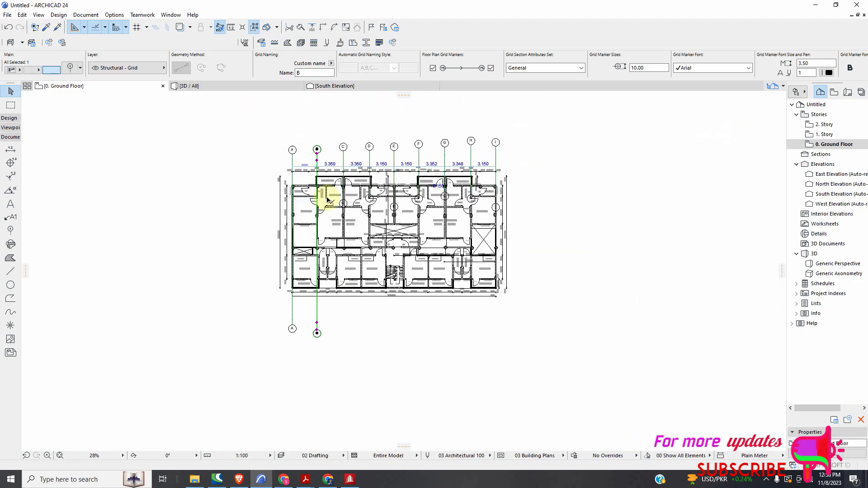
{"action": "scroll", "coordinate": [441, 168], "scroll_direction": "up", "scroll_amount": 5}
{"action": "scroll", "coordinate": [443, 166], "scroll_direction": "up", "scroll_amount": 2}
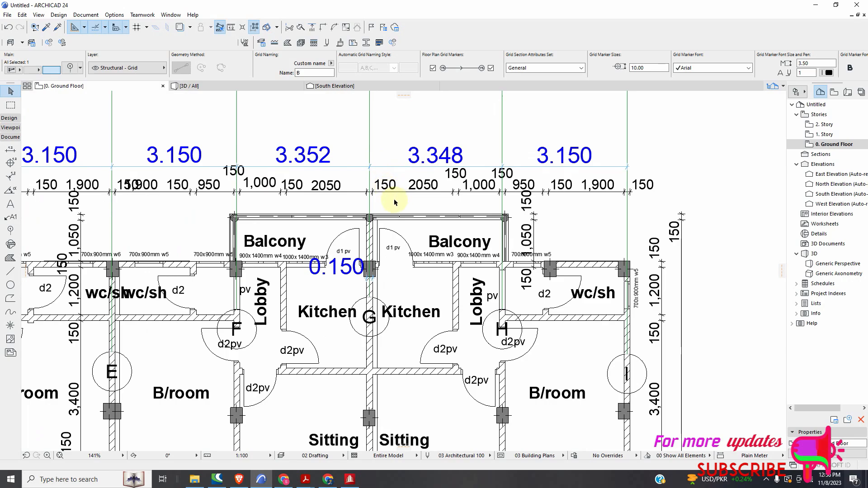
{"action": "scroll", "coordinate": [403, 207], "scroll_direction": "up", "scroll_amount": 1}
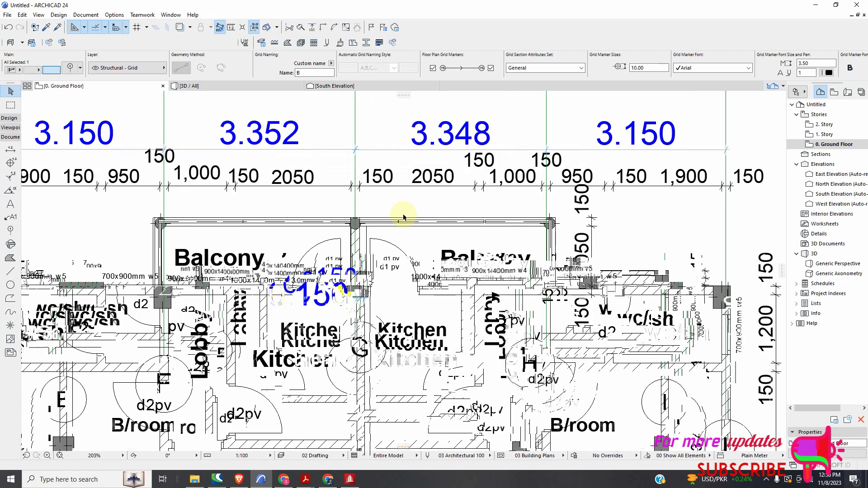
{"action": "scroll", "coordinate": [342, 230], "scroll_direction": "up", "scroll_amount": 1}
{"action": "scroll", "coordinate": [418, 234], "scroll_direction": "up", "scroll_amount": 2}
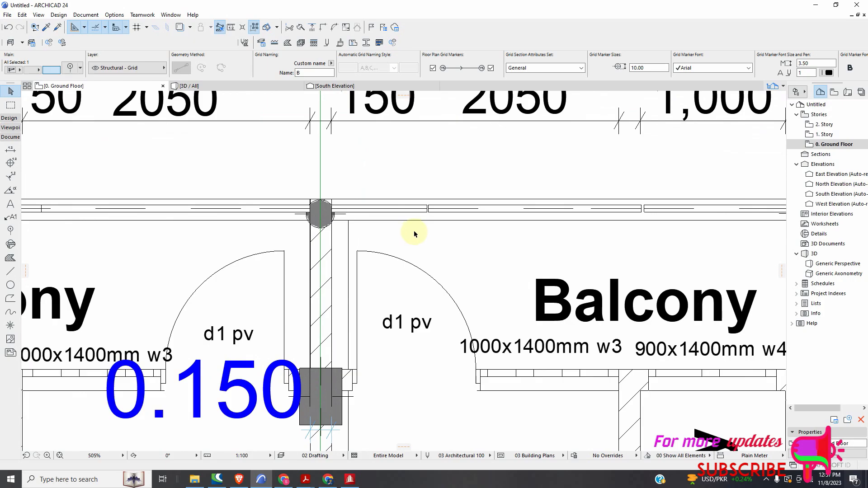
{"action": "scroll", "coordinate": [400, 231], "scroll_direction": "down", "scroll_amount": 4}
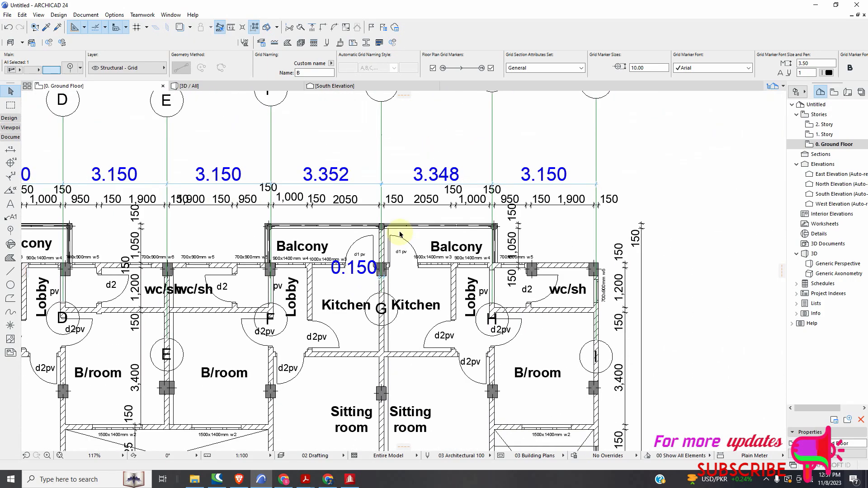
{"action": "scroll", "coordinate": [400, 234], "scroll_direction": "down", "scroll_amount": 5}
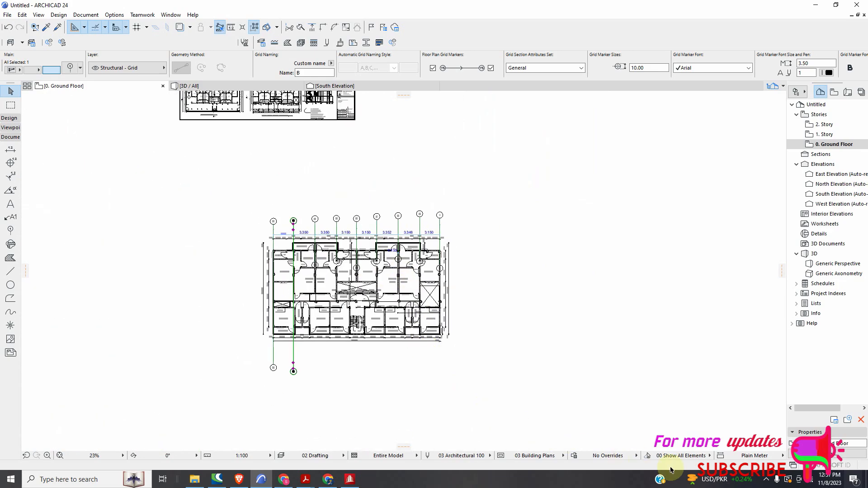
{"action": "left_click", "coordinate": [765, 481]}
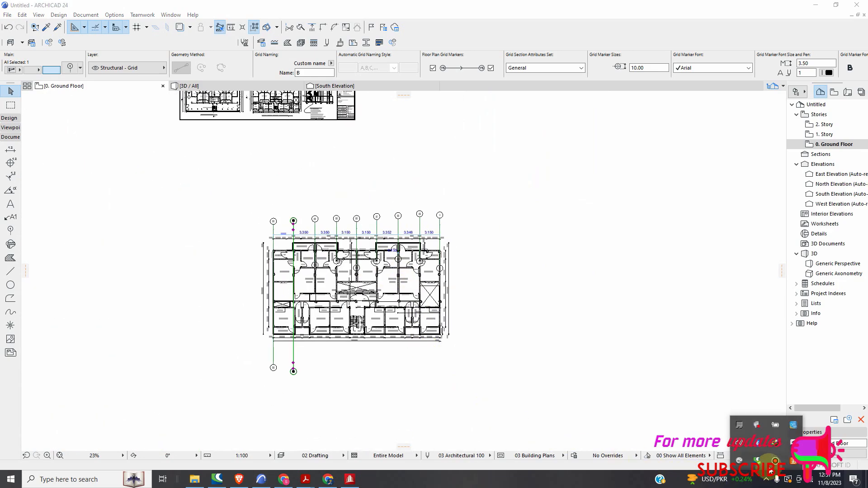
{"action": "left_click", "coordinate": [775, 462]}
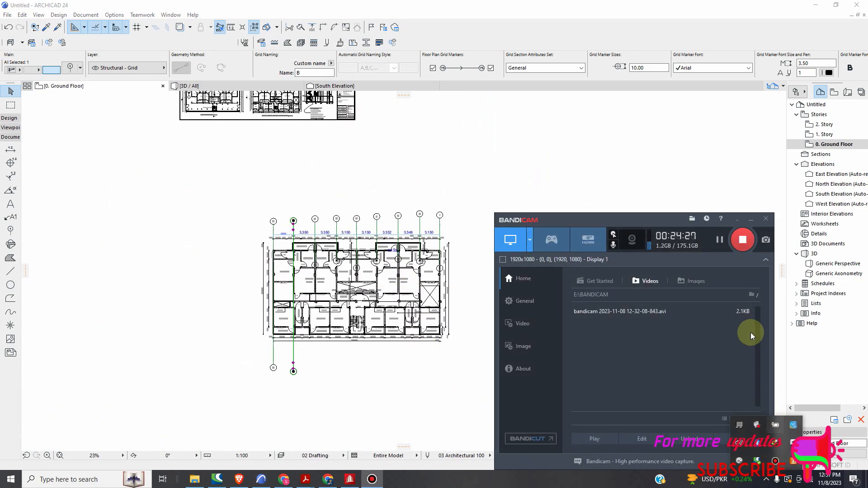
{"action": "left_click", "coordinate": [720, 240]}
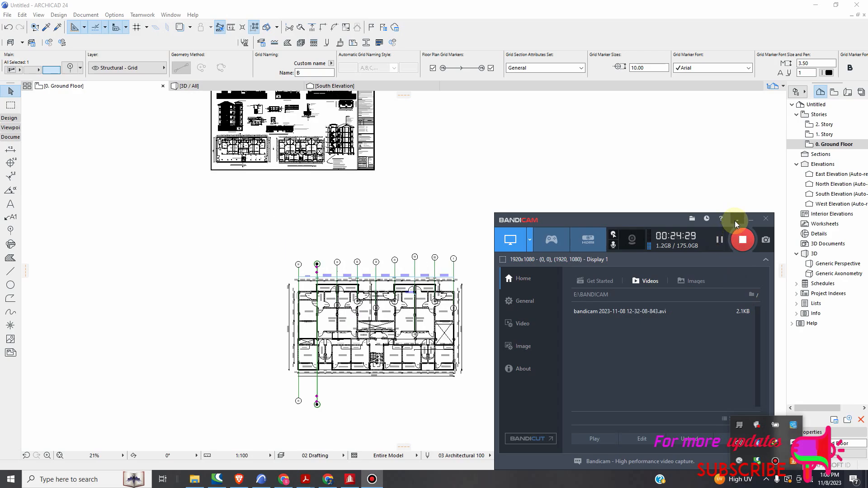
{"action": "left_click", "coordinate": [736, 221]}
Examine how gridline G runs along the wall between the sitting rooms down to its lower marker.
{"action": "scroll", "coordinate": [410, 307], "scroll_direction": "up", "scroll_amount": 8}
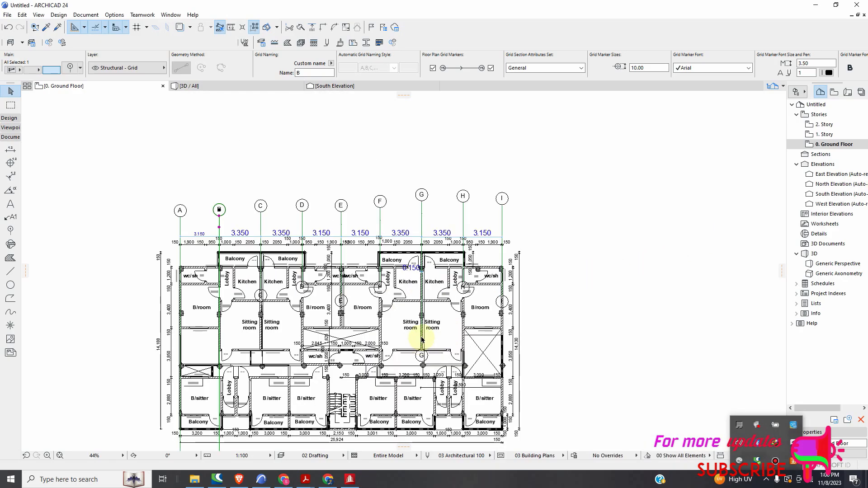
{"action": "scroll", "coordinate": [452, 247], "scroll_direction": "up", "scroll_amount": 3}
{"action": "scroll", "coordinate": [401, 215], "scroll_direction": "down", "scroll_amount": 4}
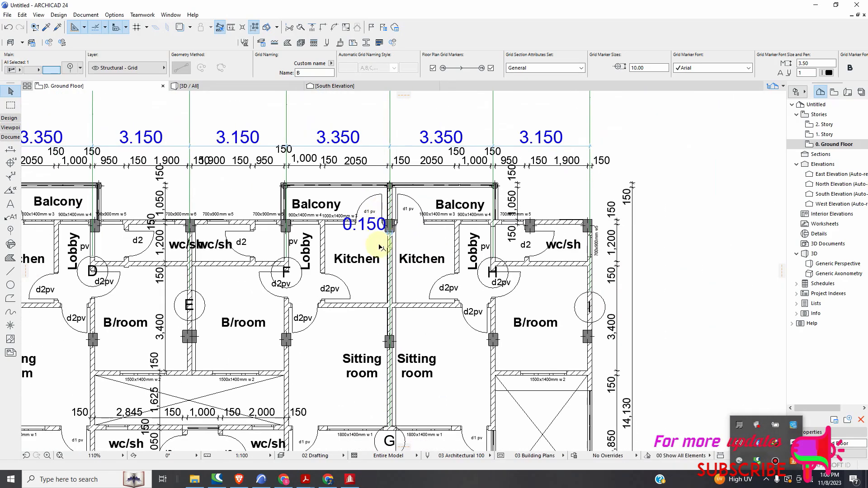
{"action": "scroll", "coordinate": [368, 213], "scroll_direction": "down", "scroll_amount": 4}
{"action": "scroll", "coordinate": [394, 310], "scroll_direction": "up", "scroll_amount": 13}
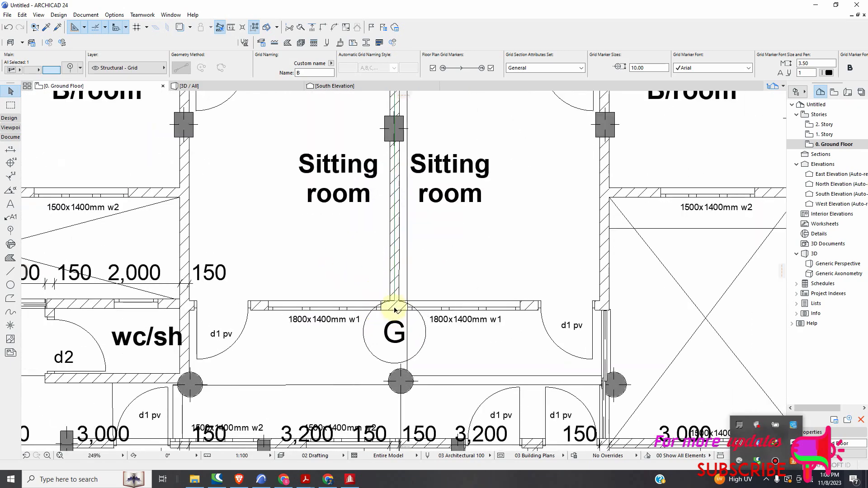
{"action": "scroll", "coordinate": [401, 296], "scroll_direction": "up", "scroll_amount": 20}
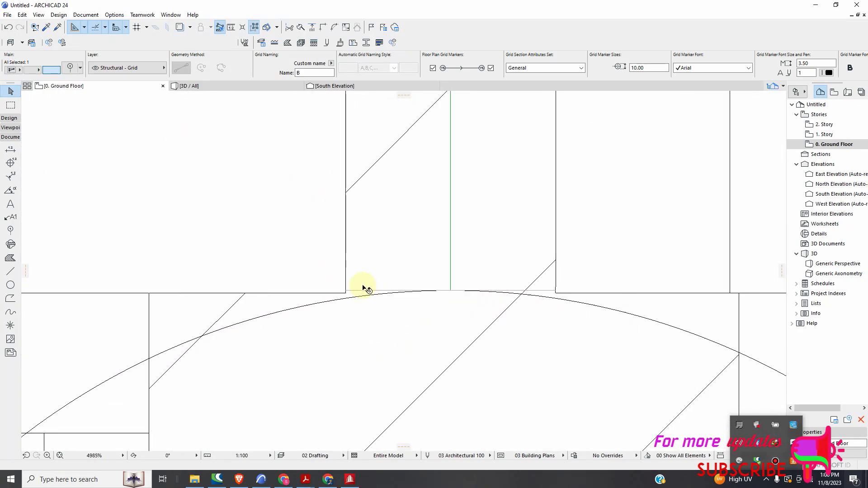
{"action": "scroll", "coordinate": [356, 295], "scroll_direction": "down", "scroll_amount": 20}
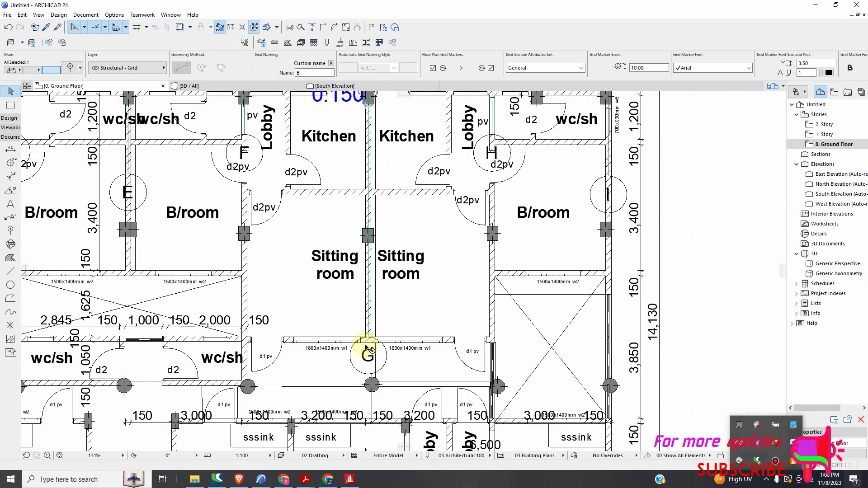
{"action": "scroll", "coordinate": [369, 244], "scroll_direction": "up", "scroll_amount": 10}
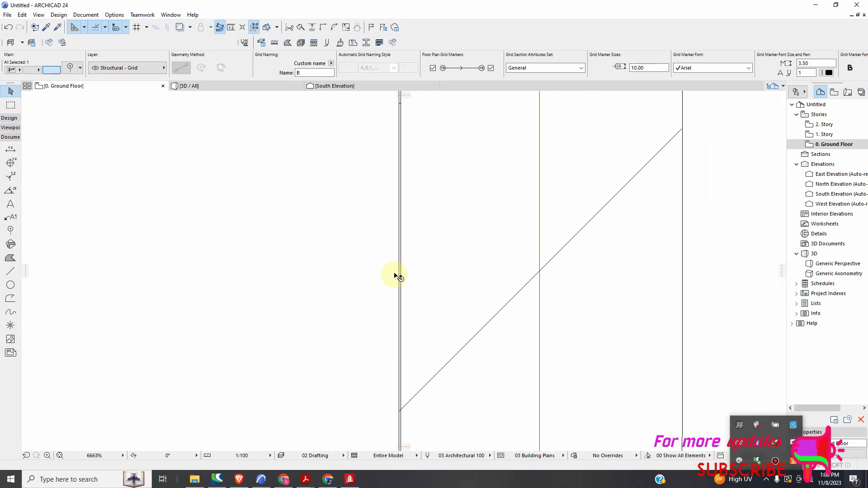
{"action": "scroll", "coordinate": [387, 247], "scroll_direction": "down", "scroll_amount": 10}
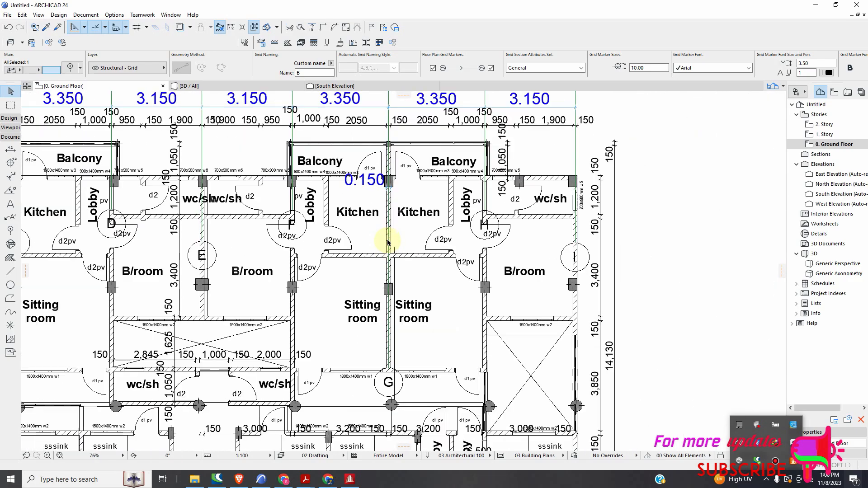
Select the short line across the wall end where gridline G meets its lower marker between the sitting rooms.
{"action": "scroll", "coordinate": [388, 353], "scroll_direction": "up", "scroll_amount": 15}
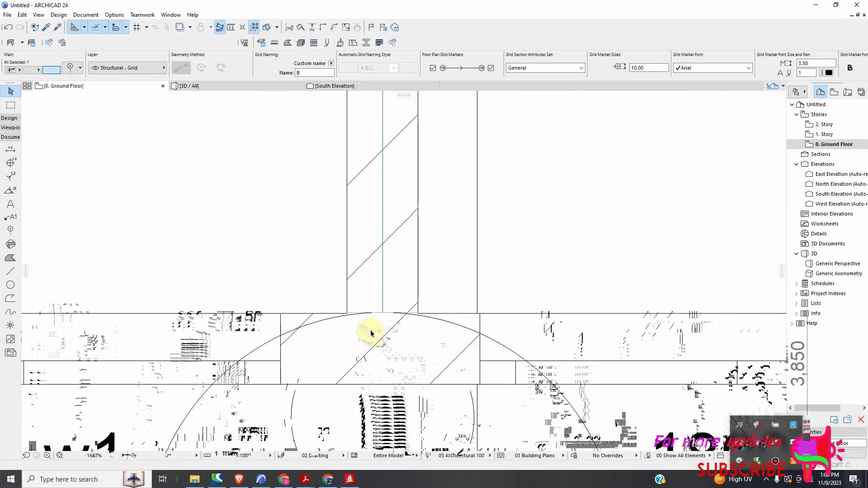
{"action": "scroll", "coordinate": [336, 314], "scroll_direction": "up", "scroll_amount": 3}
{"action": "scroll", "coordinate": [319, 282], "scroll_direction": "down", "scroll_amount": 6}
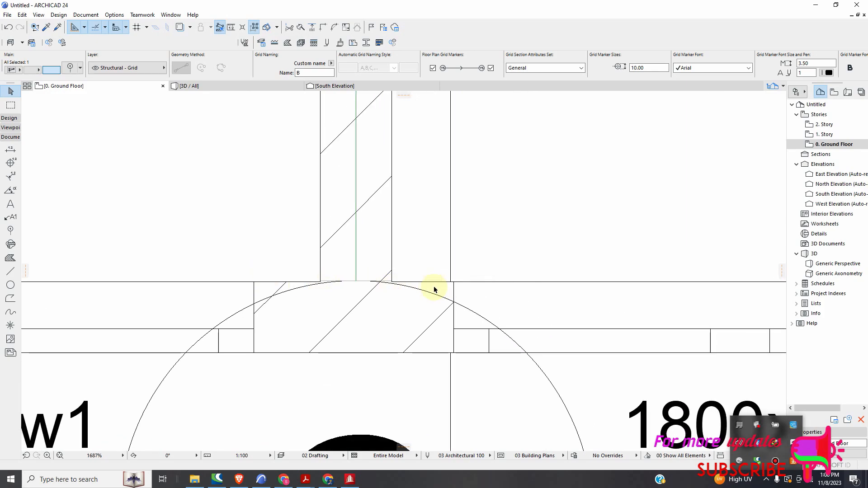
{"action": "scroll", "coordinate": [397, 286], "scroll_direction": "down", "scroll_amount": 3}
{"action": "scroll", "coordinate": [362, 303], "scroll_direction": "up", "scroll_amount": 10}
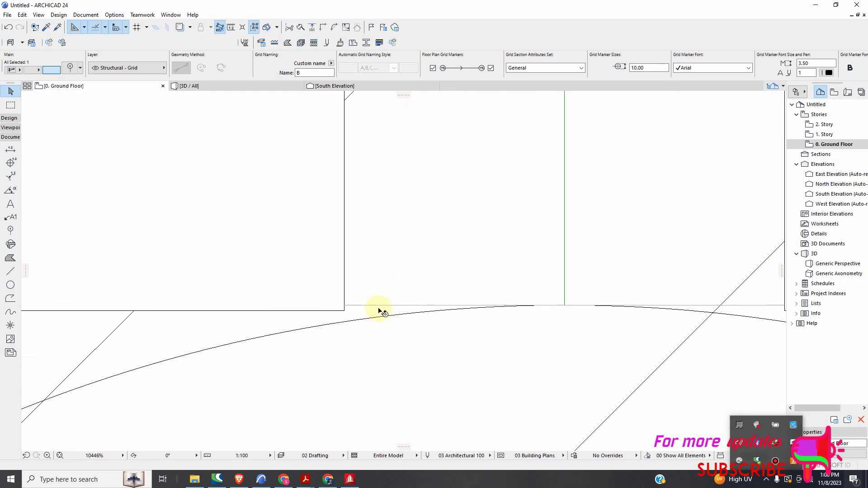
{"action": "left_click", "coordinate": [377, 306]}
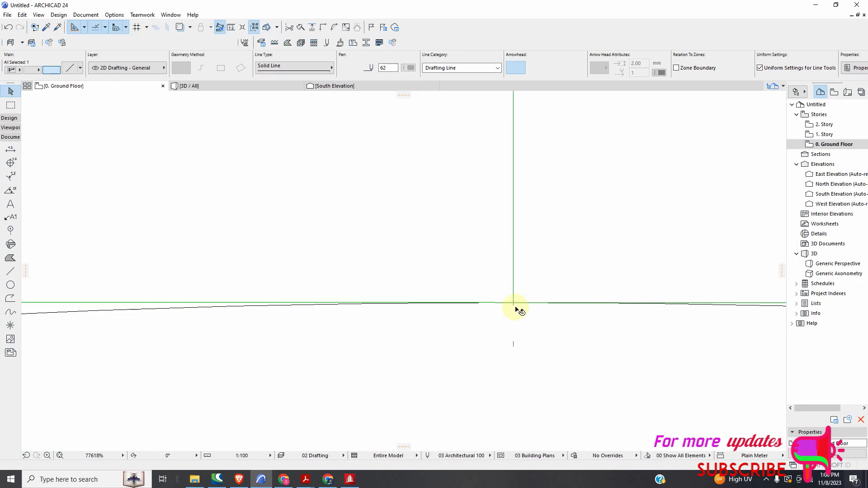
Compare the gridline spacings on both sides of G and check its position within the rear balcony wall and column.
{"action": "scroll", "coordinate": [505, 338], "scroll_direction": "down", "scroll_amount": 20}
{"action": "scroll", "coordinate": [495, 276], "scroll_direction": "up", "scroll_amount": 7}
{"action": "scroll", "coordinate": [392, 245], "scroll_direction": "down", "scroll_amount": 3}
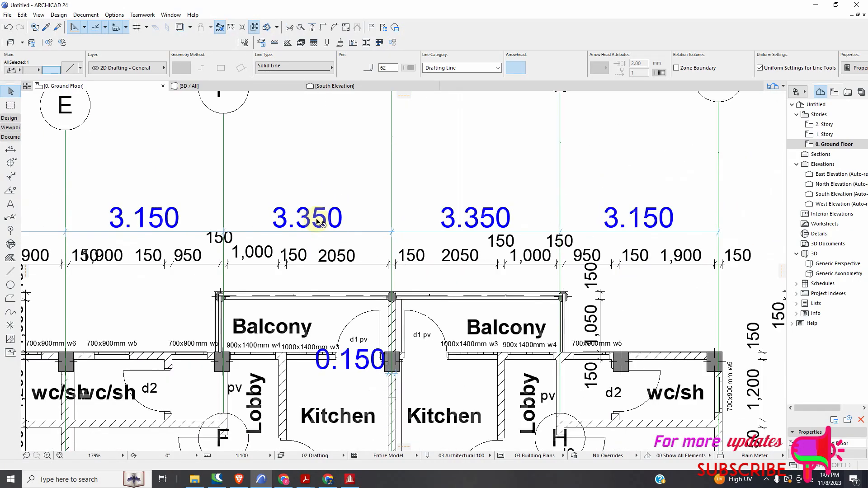
{"action": "scroll", "coordinate": [474, 231], "scroll_direction": "up", "scroll_amount": 3}
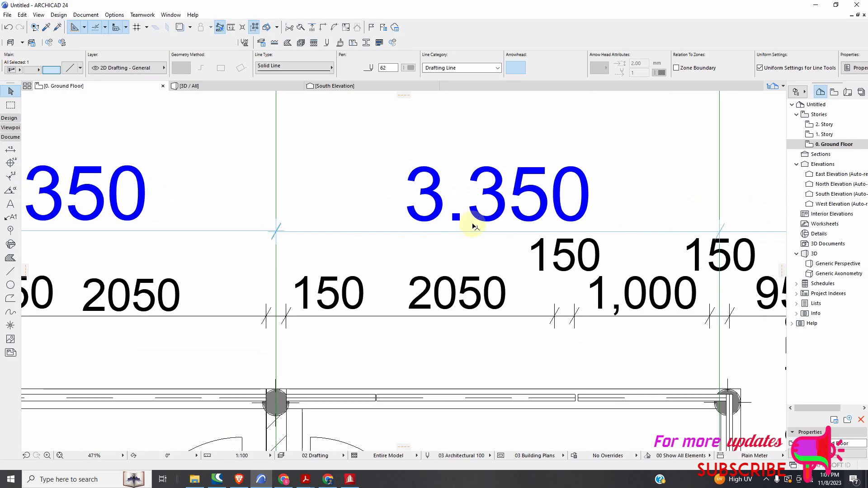
{"action": "scroll", "coordinate": [470, 229], "scroll_direction": "down", "scroll_amount": 3}
{"action": "scroll", "coordinate": [425, 271], "scroll_direction": "up", "scroll_amount": 3}
{"action": "scroll", "coordinate": [401, 258], "scroll_direction": "down", "scroll_amount": 8}
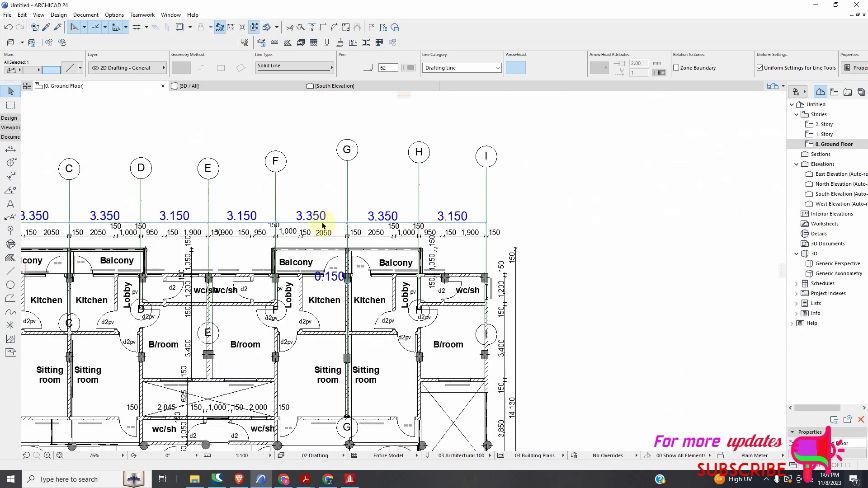
{"action": "scroll", "coordinate": [346, 285], "scroll_direction": "up", "scroll_amount": 12}
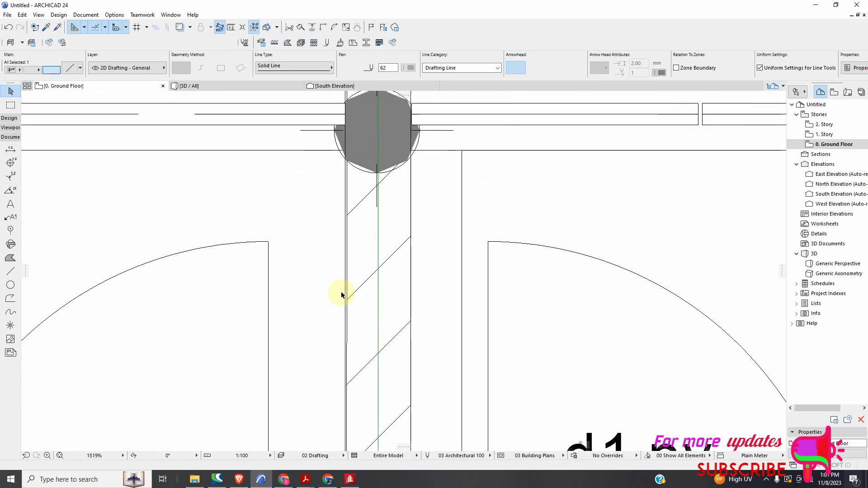
{"action": "scroll", "coordinate": [346, 289], "scroll_direction": "up", "scroll_amount": 2}
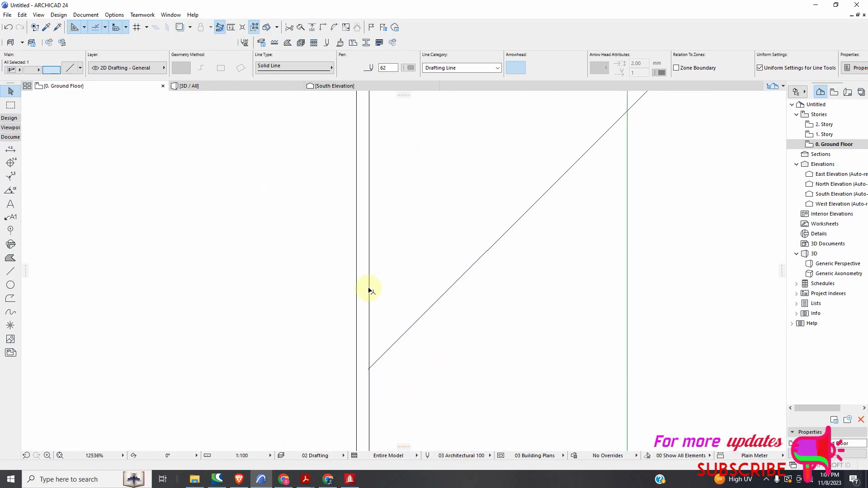
{"action": "scroll", "coordinate": [365, 279], "scroll_direction": "down", "scroll_amount": 12}
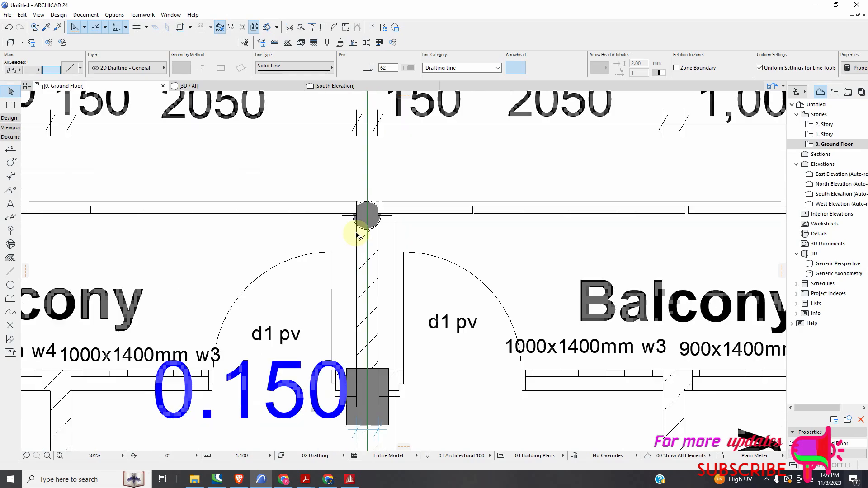
Check how gridline G meets the midpoint of the line across the sitting room wall end and its dimension tick.
{"action": "scroll", "coordinate": [362, 296], "scroll_direction": "down", "scroll_amount": 4}
{"action": "scroll", "coordinate": [359, 344], "scroll_direction": "up", "scroll_amount": 2}
{"action": "scroll", "coordinate": [359, 380], "scroll_direction": "up", "scroll_amount": 10}
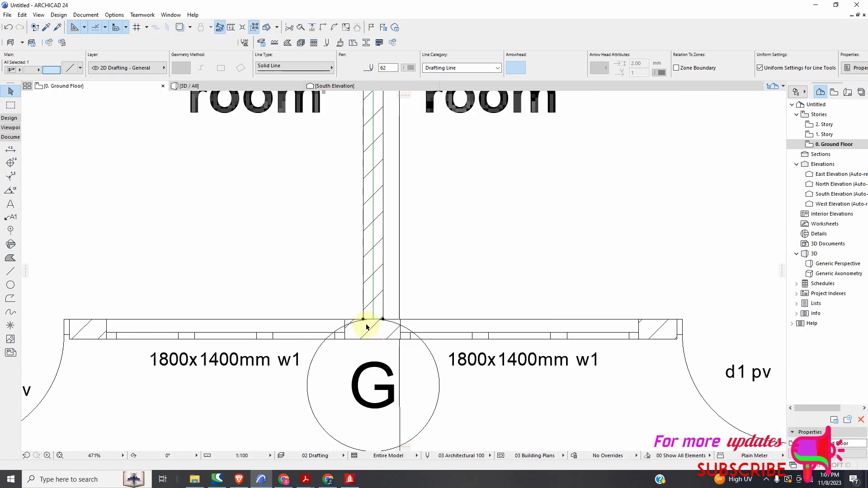
{"action": "scroll", "coordinate": [361, 316], "scroll_direction": "up", "scroll_amount": 2}
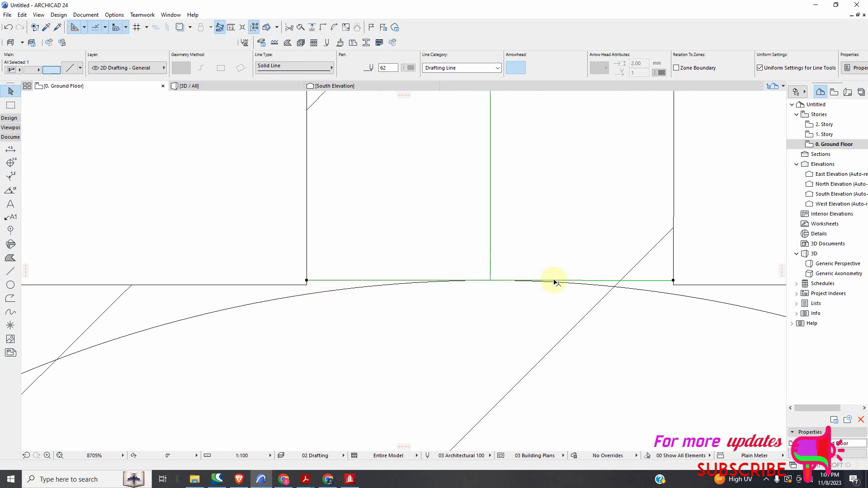
{"action": "scroll", "coordinate": [498, 289], "scroll_direction": "down", "scroll_amount": 5}
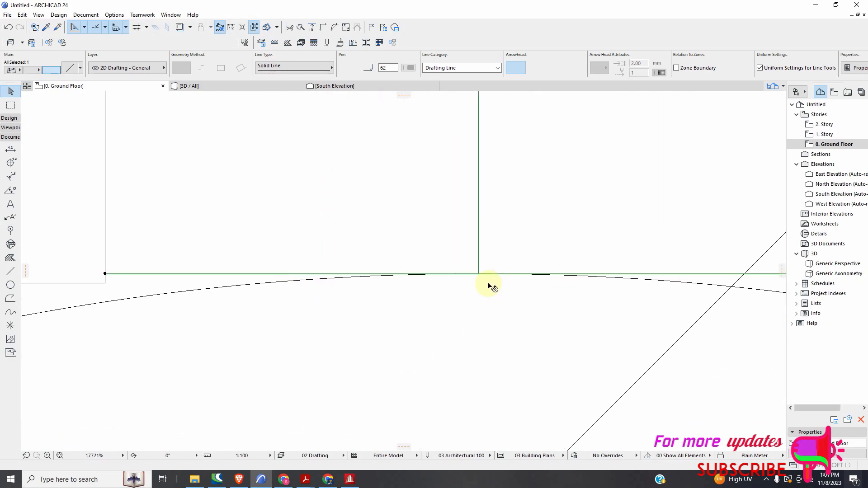
{"action": "scroll", "coordinate": [466, 366], "scroll_direction": "down", "scroll_amount": 5}
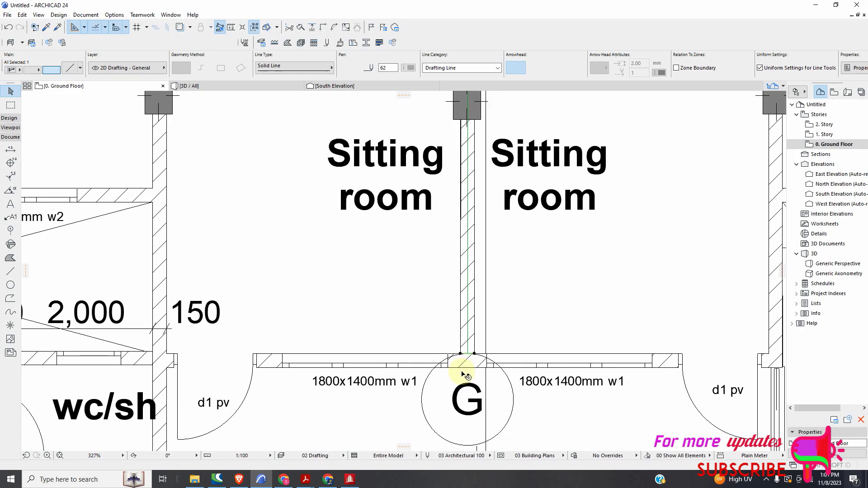
{"action": "scroll", "coordinate": [465, 172], "scroll_direction": "up", "scroll_amount": 2}
{"action": "scroll", "coordinate": [464, 172], "scroll_direction": "up", "scroll_amount": 4}
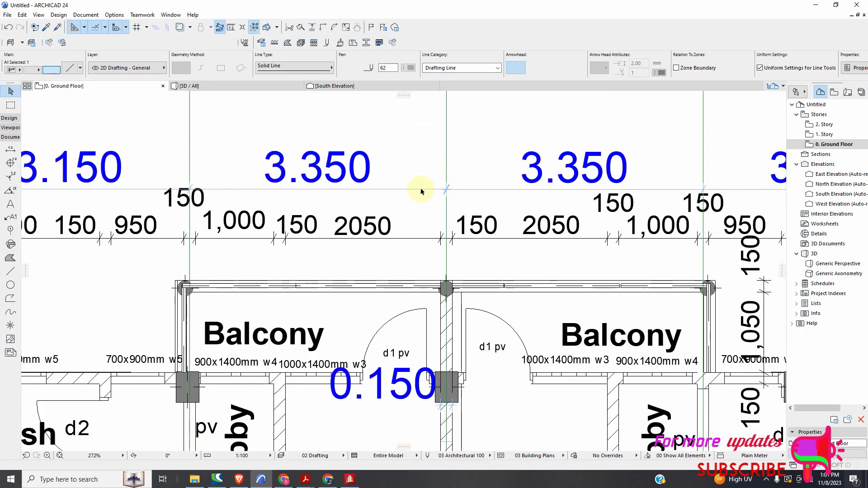
{"action": "scroll", "coordinate": [451, 188], "scroll_direction": "down", "scroll_amount": 5}
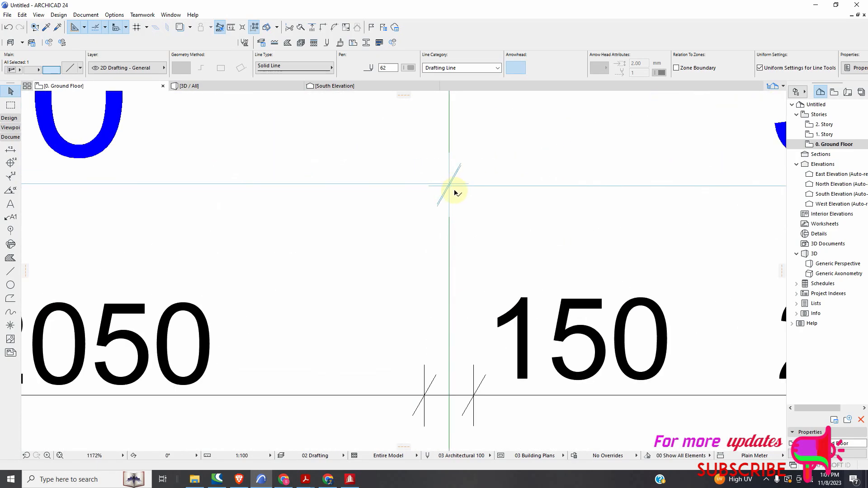
{"action": "scroll", "coordinate": [470, 213], "scroll_direction": "down", "scroll_amount": 7}
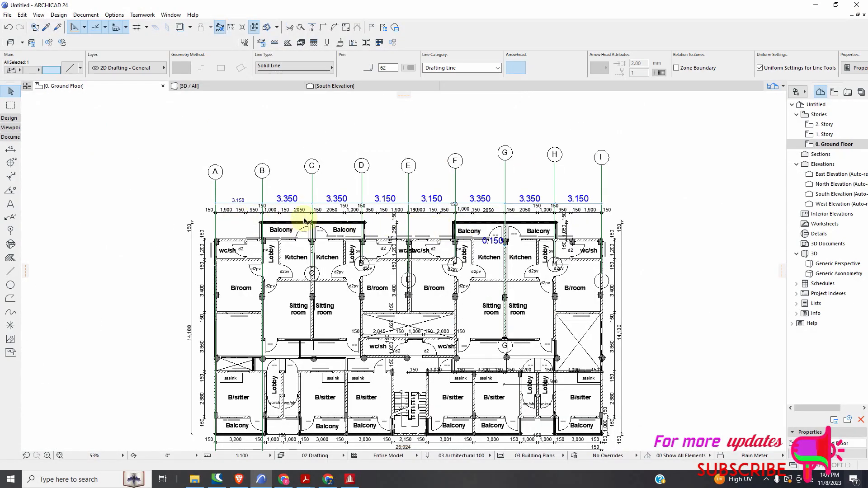
Select gridlines A through I together, turn off their lower floor plan markers, and clear the selection.
{"action": "left_click", "coordinate": [215, 192]}
{"action": "left_click", "coordinate": [262, 193], "text": "shift"}
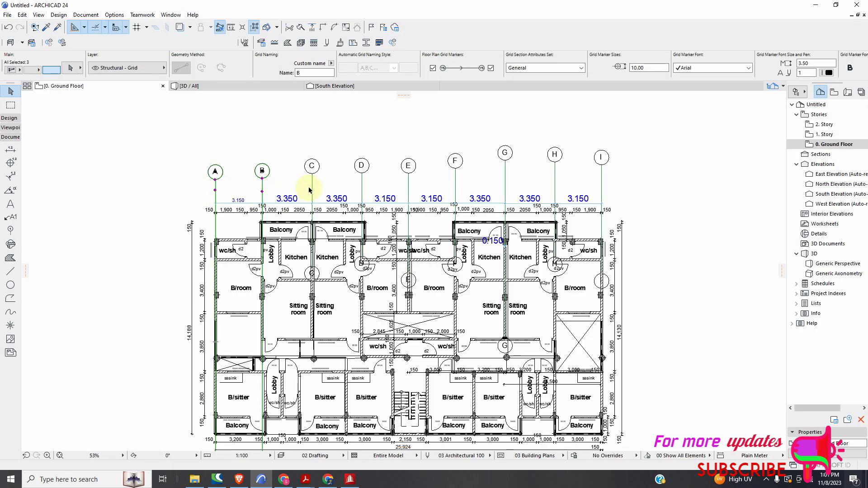
{"action": "left_click", "coordinate": [313, 191], "text": "shift"}
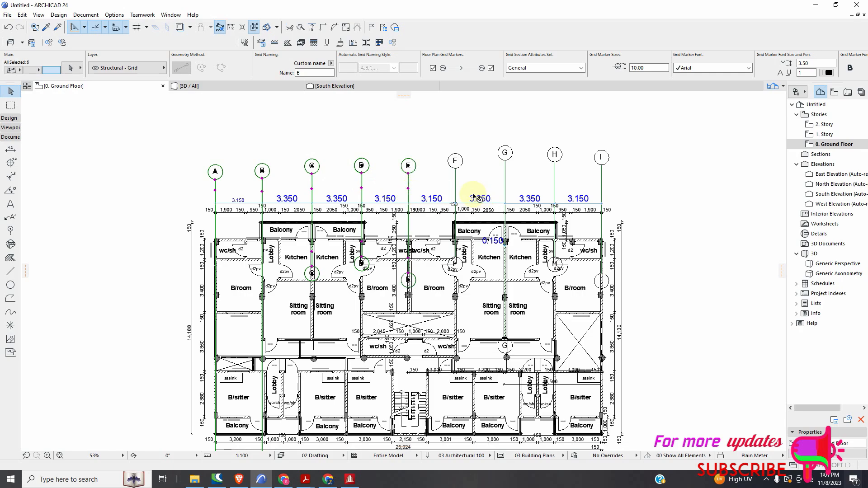
{"action": "left_click", "coordinate": [506, 192], "text": "shift"}
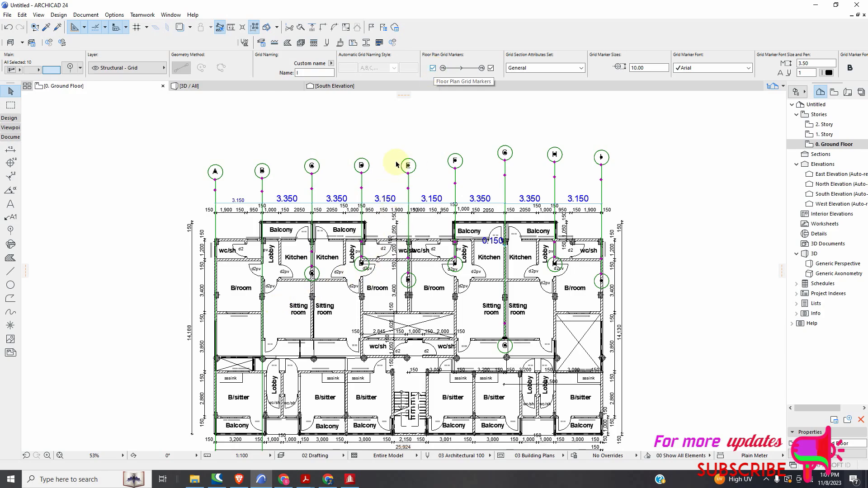
{"action": "left_click", "coordinate": [433, 68]}
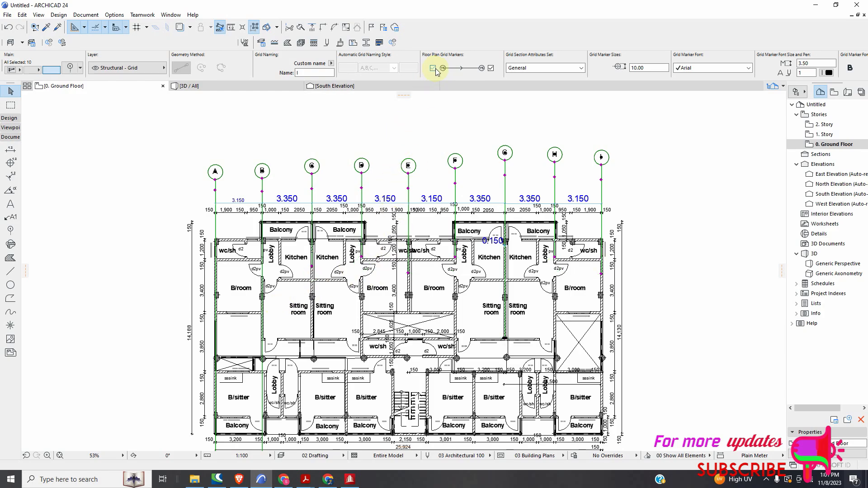
{"action": "scroll", "coordinate": [429, 283], "scroll_direction": "down", "scroll_amount": 4}
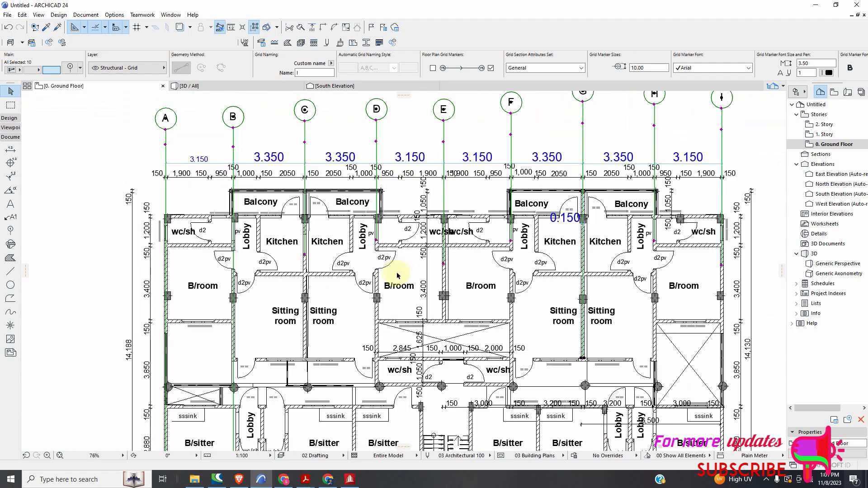
{"action": "scroll", "coordinate": [374, 283], "scroll_direction": "down", "scroll_amount": 4}
{"action": "left_click", "coordinate": [505, 275]}
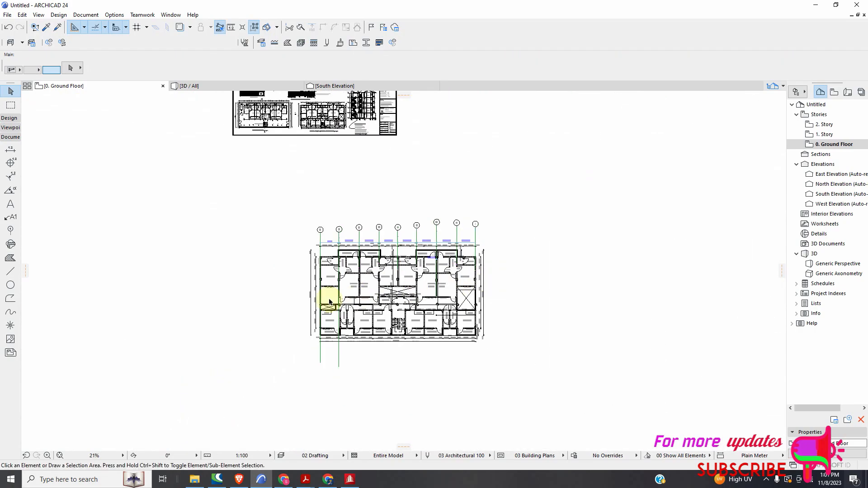
Shorten gridline B by stretching its lower end up to the bedroom wall, just above the column beside the sitting room.
{"action": "scroll", "coordinate": [329, 312], "scroll_direction": "up", "scroll_amount": 4}
{"action": "scroll", "coordinate": [348, 402], "scroll_direction": "up", "scroll_amount": 1}
{"action": "scroll", "coordinate": [354, 398], "scroll_direction": "down", "scroll_amount": 4}
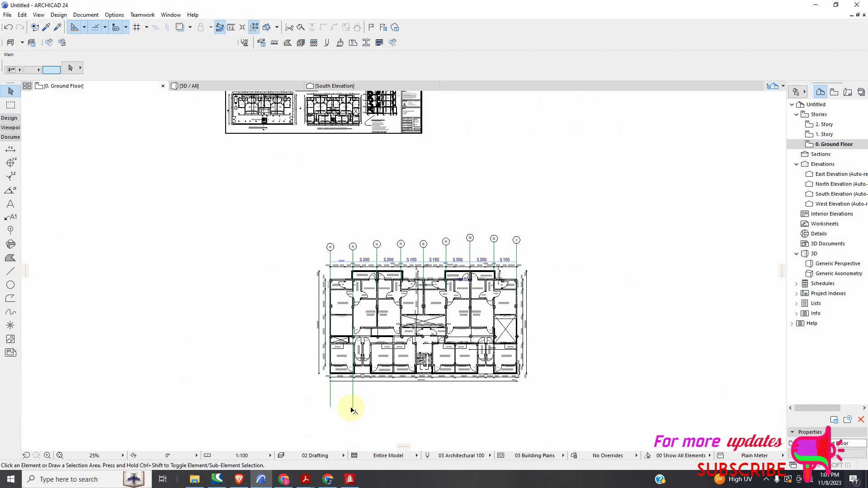
{"action": "left_click", "coordinate": [353, 406]}
{"action": "left_click", "coordinate": [353, 411]}
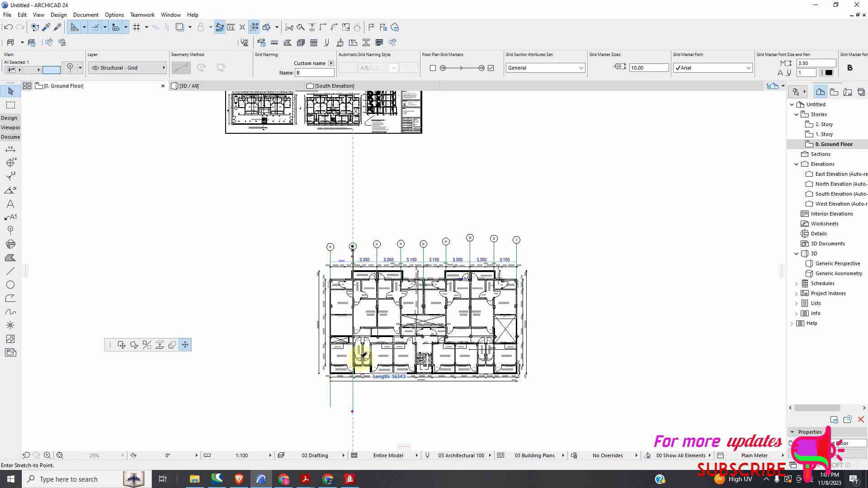
{"action": "scroll", "coordinate": [364, 305], "scroll_direction": "up", "scroll_amount": 8}
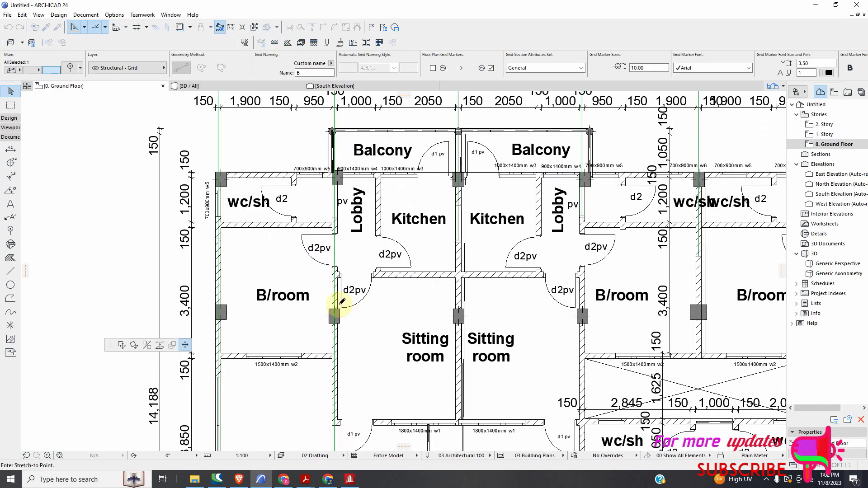
{"action": "scroll", "coordinate": [340, 300], "scroll_direction": "up", "scroll_amount": 3}
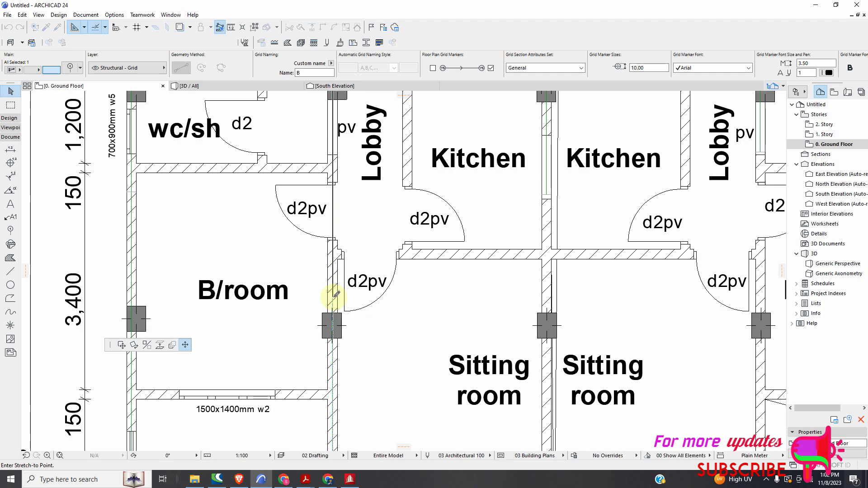
{"action": "left_click", "coordinate": [336, 294]}
{"action": "scroll", "coordinate": [334, 285], "scroll_direction": "down", "scroll_amount": 10}
{"action": "scroll", "coordinate": [329, 267], "scroll_direction": "down", "scroll_amount": 2}
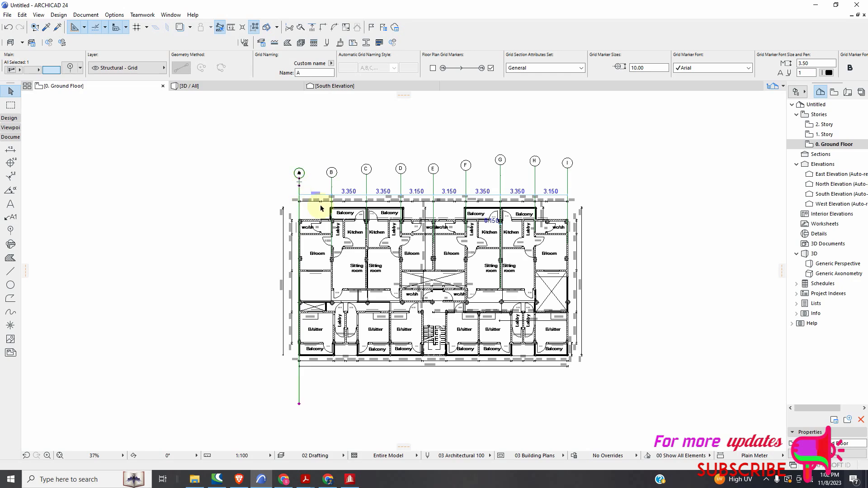
Turn the lower floor plan marker of gridline A back on and clear the selection.
{"action": "scroll", "coordinate": [301, 404], "scroll_direction": "up", "scroll_amount": 2}
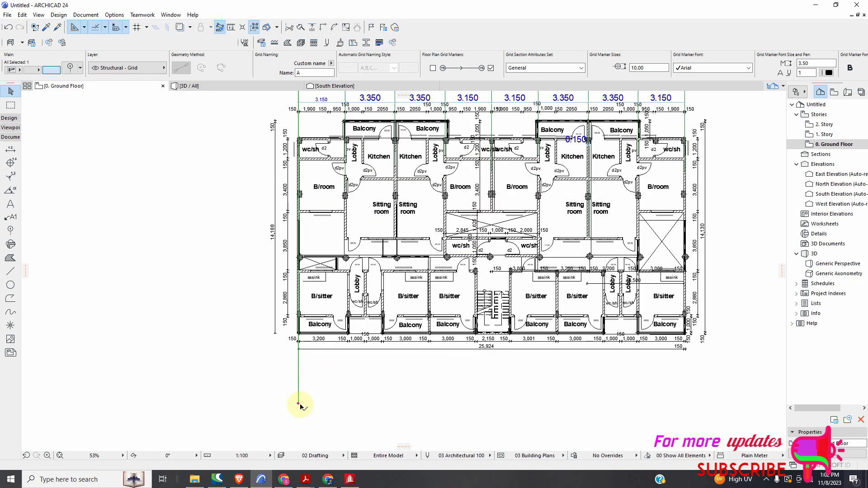
{"action": "scroll", "coordinate": [301, 375], "scroll_direction": "down", "scroll_amount": 2}
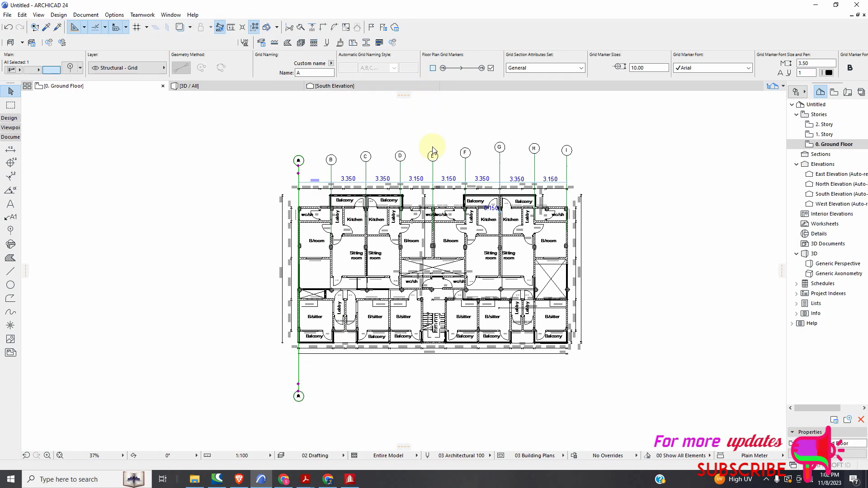
{"action": "left_click", "coordinate": [327, 390]}
{"action": "scroll", "coordinate": [317, 384], "scroll_direction": "up", "scroll_amount": 3}
{"action": "scroll", "coordinate": [333, 349], "scroll_direction": "down", "scroll_amount": 6}
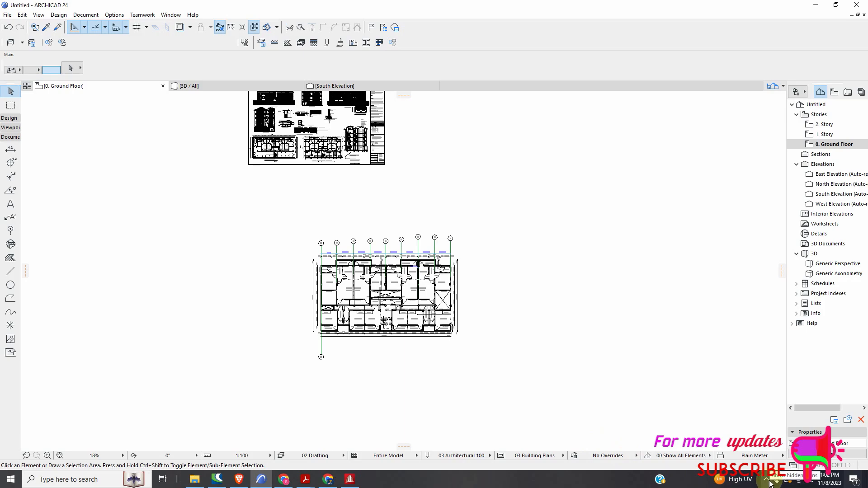
{"action": "left_click", "coordinate": [770, 482]}
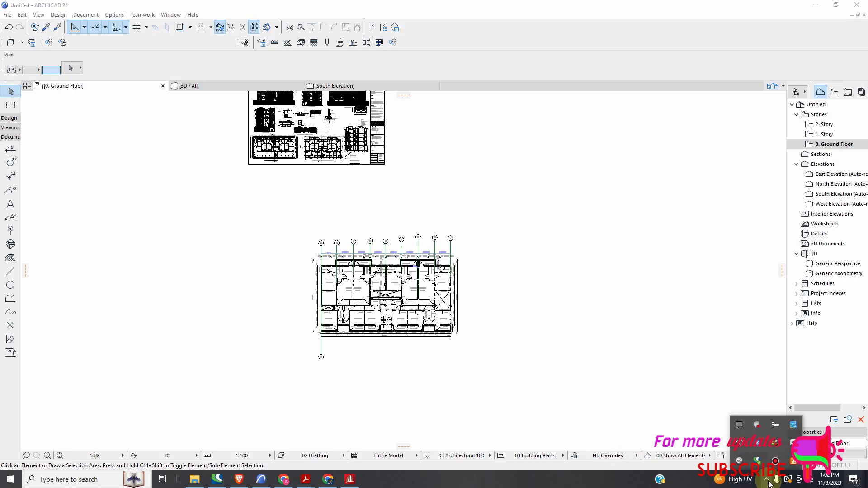
{"action": "left_click", "coordinate": [775, 462]}
{"action": "left_click", "coordinate": [719, 241]}
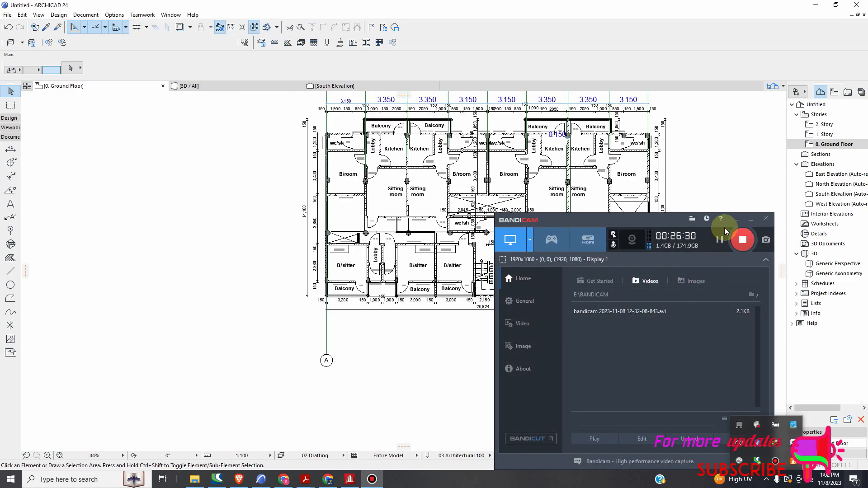
{"action": "left_click", "coordinate": [736, 219]}
Place a horizontal gridline numbered 1, using the 1,2,3 naming style, from the lower-left balcony corner column out past the plan's left side dimensions.
{"action": "scroll", "coordinate": [379, 294], "scroll_direction": "up", "scroll_amount": 6}
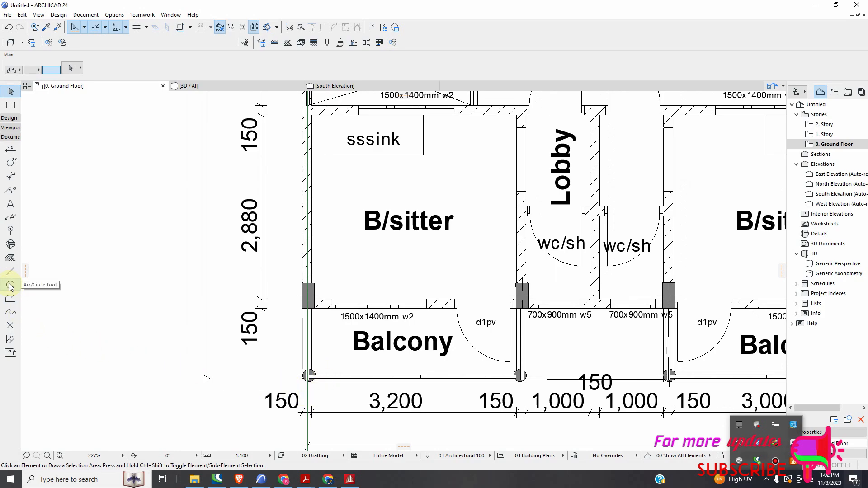
{"action": "scroll", "coordinate": [347, 276], "scroll_direction": "down", "scroll_amount": 3}
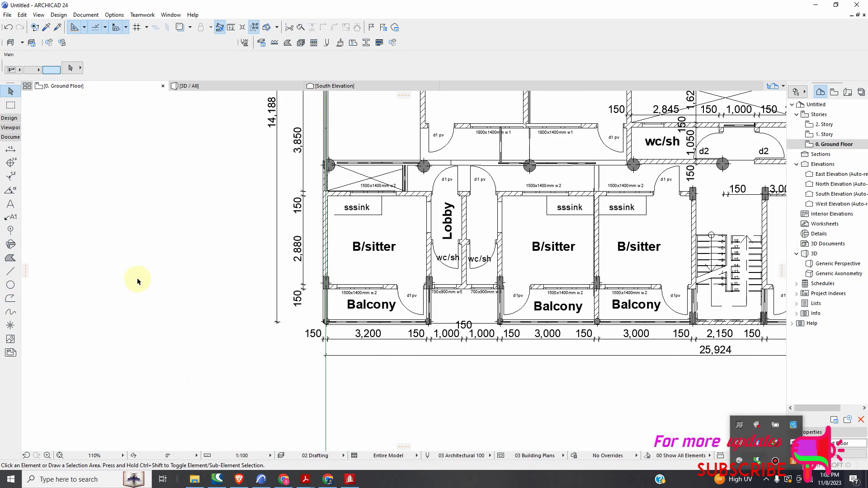
{"action": "left_click", "coordinate": [11, 230]}
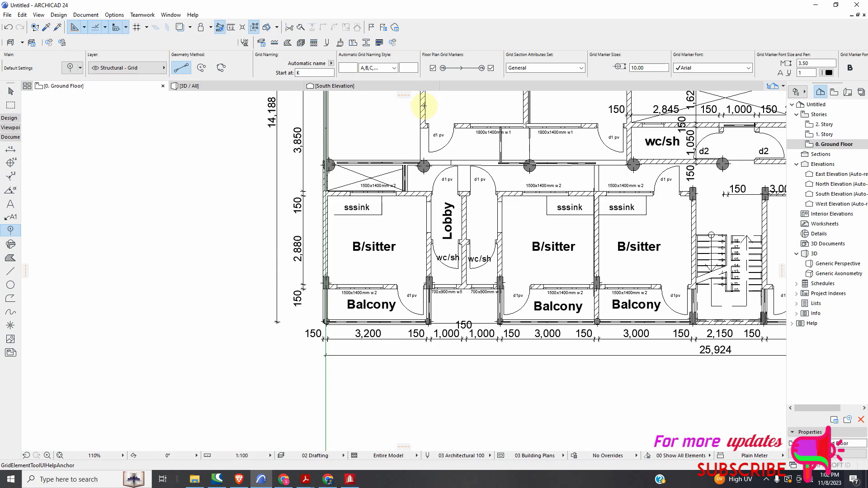
{"action": "left_click", "coordinate": [397, 71]}
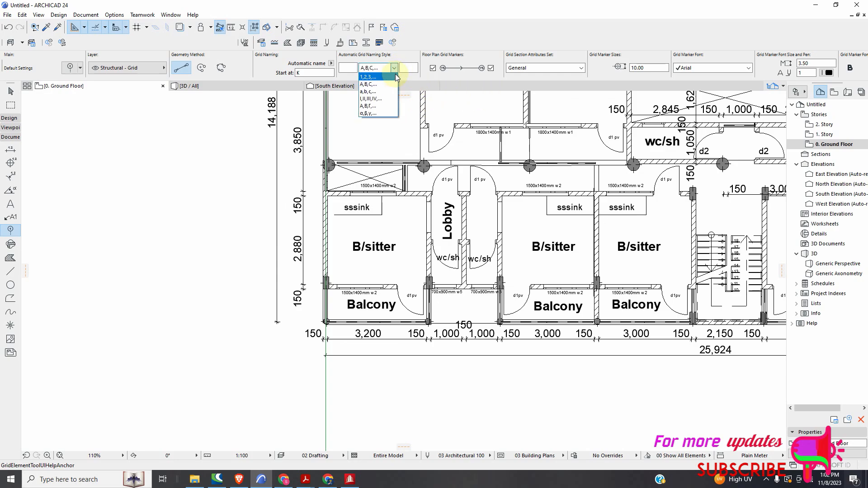
{"action": "left_click", "coordinate": [392, 78]}
{"action": "scroll", "coordinate": [327, 323], "scroll_direction": "up", "scroll_amount": 8}
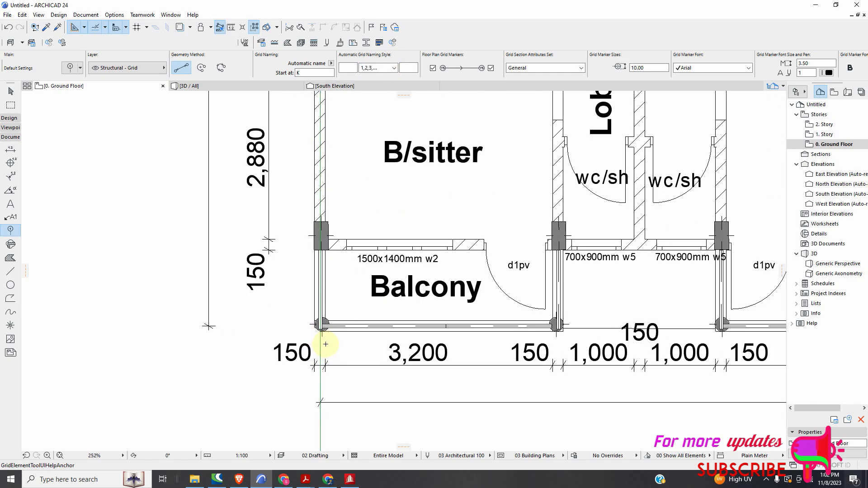
{"action": "scroll", "coordinate": [316, 299], "scroll_direction": "up", "scroll_amount": 6}
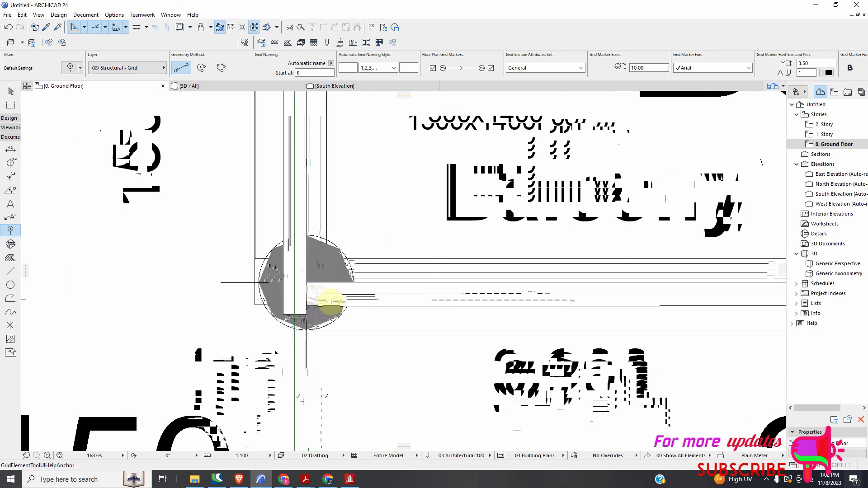
{"action": "scroll", "coordinate": [300, 291], "scroll_direction": "up", "scroll_amount": 2}
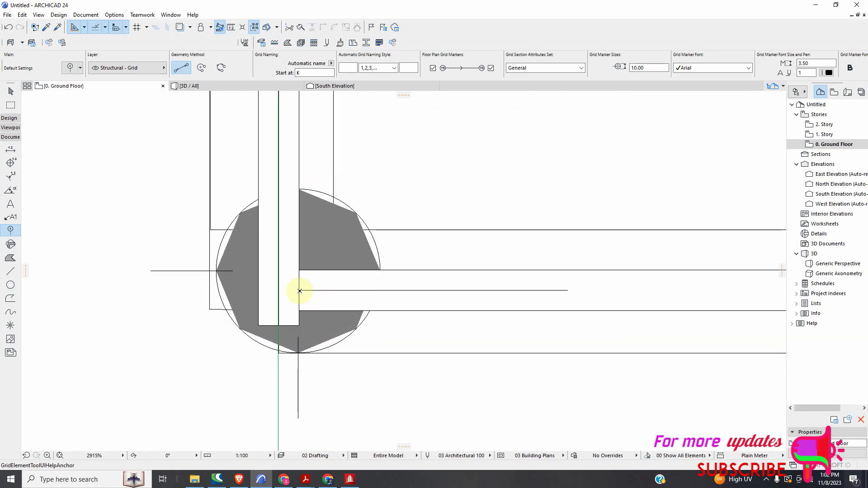
{"action": "left_click", "coordinate": [300, 290]}
{"action": "scroll", "coordinate": [358, 346], "scroll_direction": "down", "scroll_amount": 12}
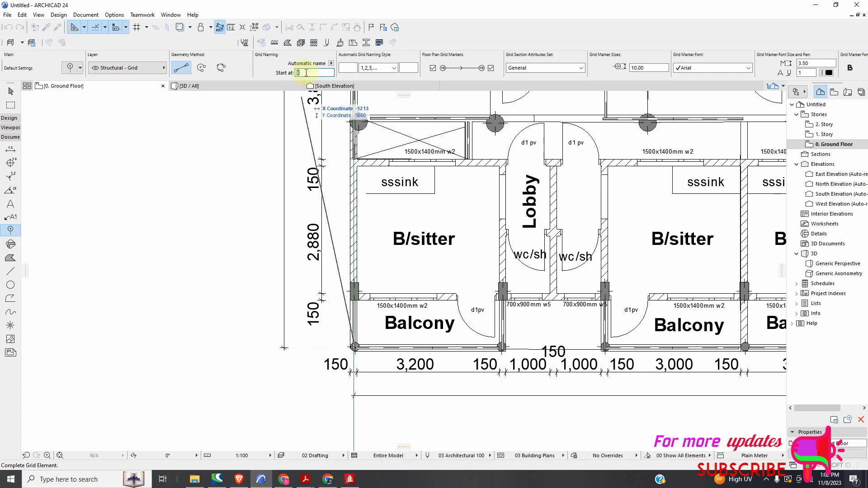
{"action": "left_click", "coordinate": [123, 348]}
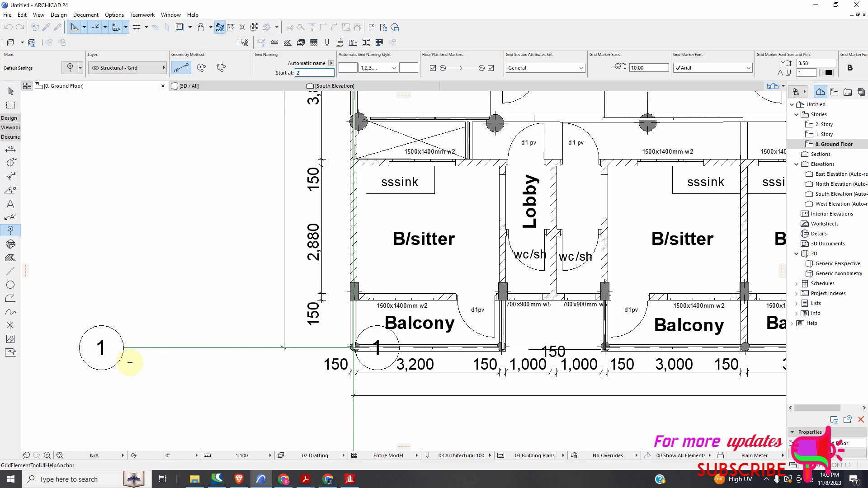
Select gridline 1, turn off its floor plan marker at the balcony corner end, and clear the selection.
{"action": "scroll", "coordinate": [243, 386], "scroll_direction": "down", "scroll_amount": 4}
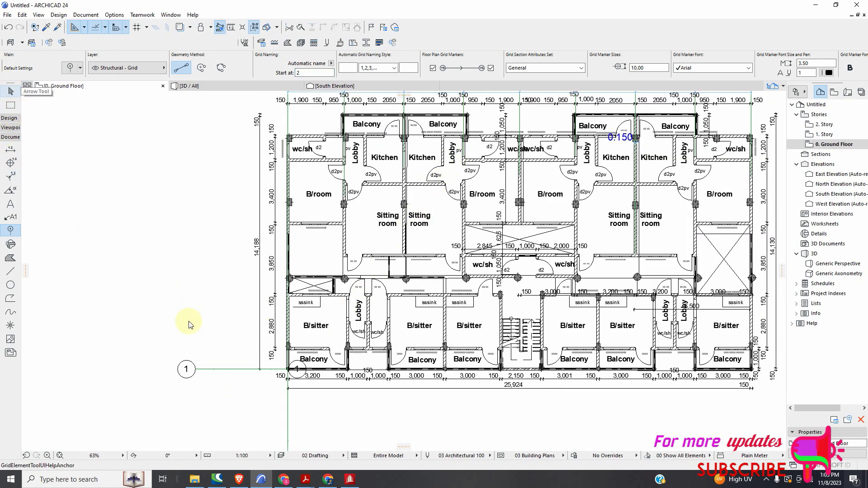
{"action": "left_click", "coordinate": [267, 369]}
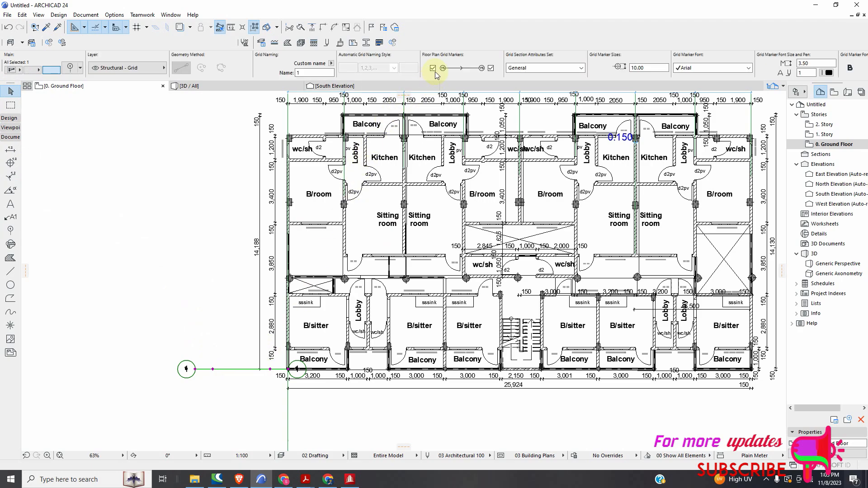
{"action": "scroll", "coordinate": [222, 352], "scroll_direction": "up", "scroll_amount": 2}
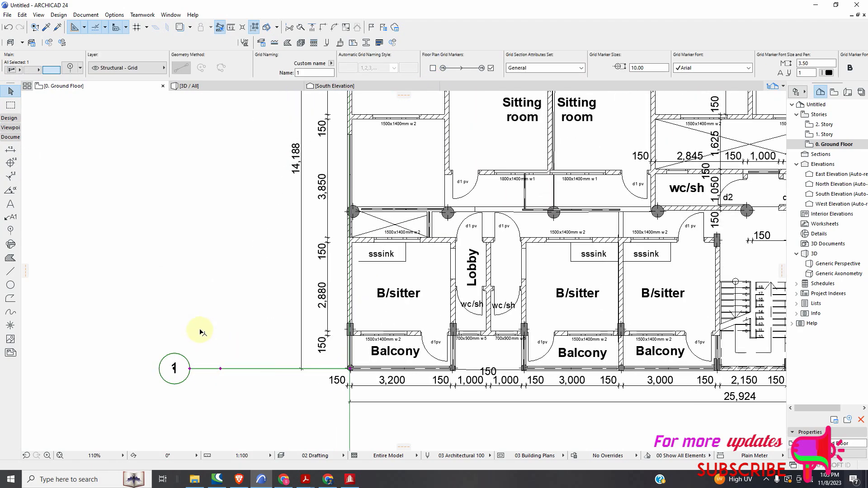
{"action": "left_click", "coordinate": [236, 352]}
{"action": "left_click", "coordinate": [767, 480]}
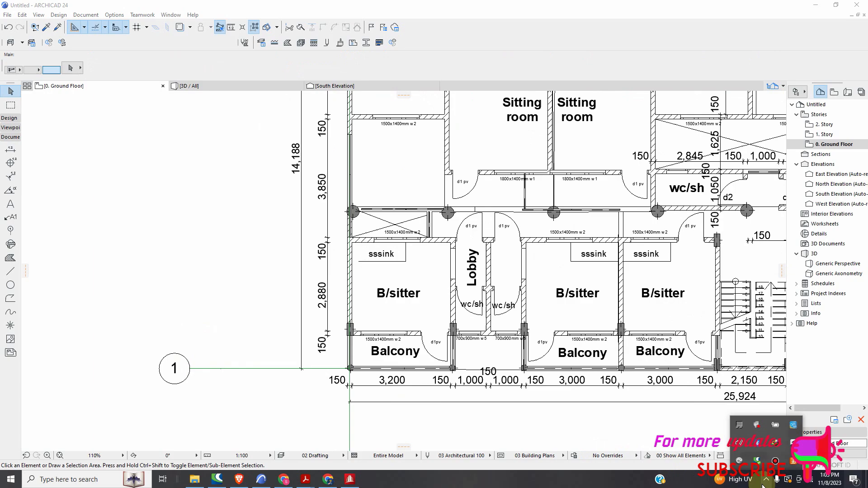
{"action": "left_click", "coordinate": [775, 460]}
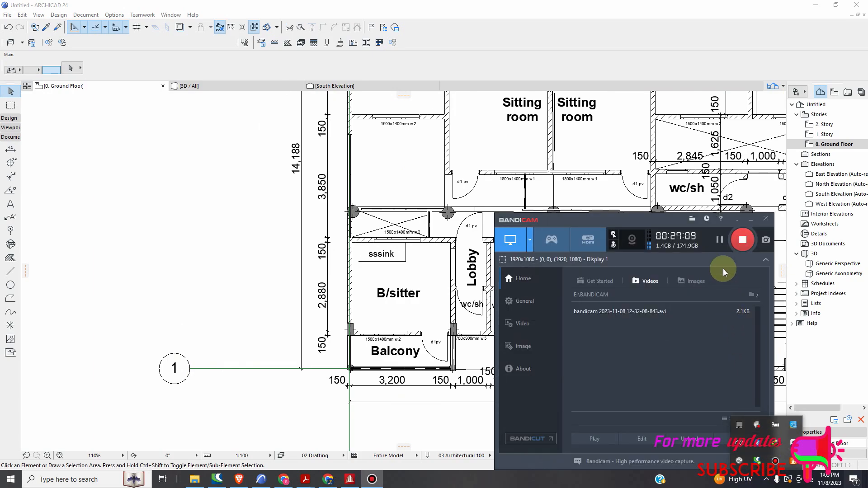
{"action": "left_click", "coordinate": [720, 240]}
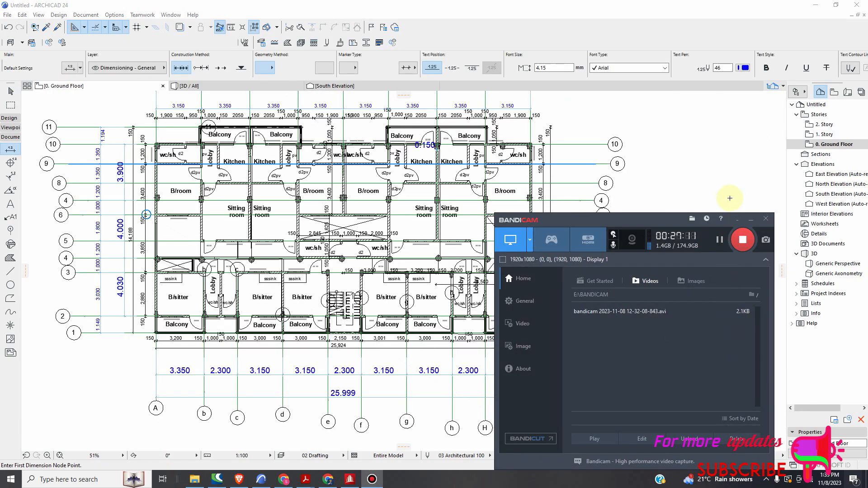
{"action": "left_click", "coordinate": [730, 198]}
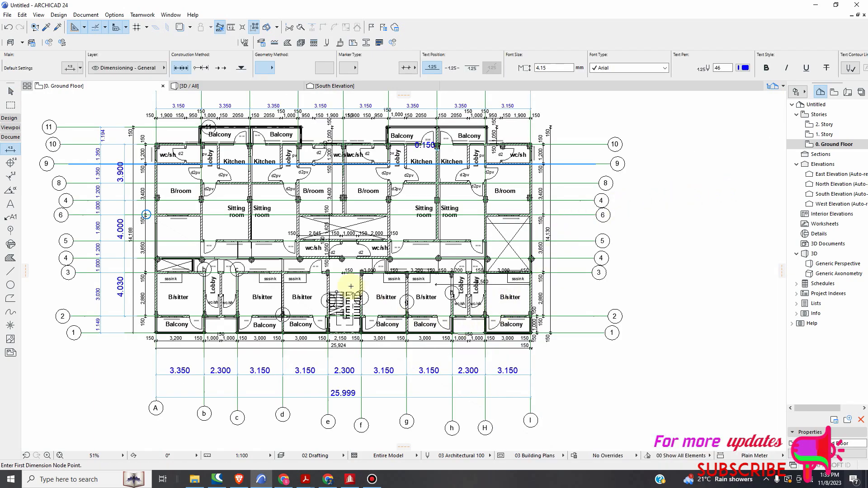
Examine the lettered gridlines and their dimension strings along the front and rear of the ground floor plan.
{"action": "scroll", "coordinate": [281, 322], "scroll_direction": "down", "scroll_amount": 3}
{"action": "scroll", "coordinate": [215, 186], "scroll_direction": "up", "scroll_amount": 5}
{"action": "scroll", "coordinate": [254, 213], "scroll_direction": "up", "scroll_amount": 4}
{"action": "scroll", "coordinate": [227, 208], "scroll_direction": "down", "scroll_amount": 6}
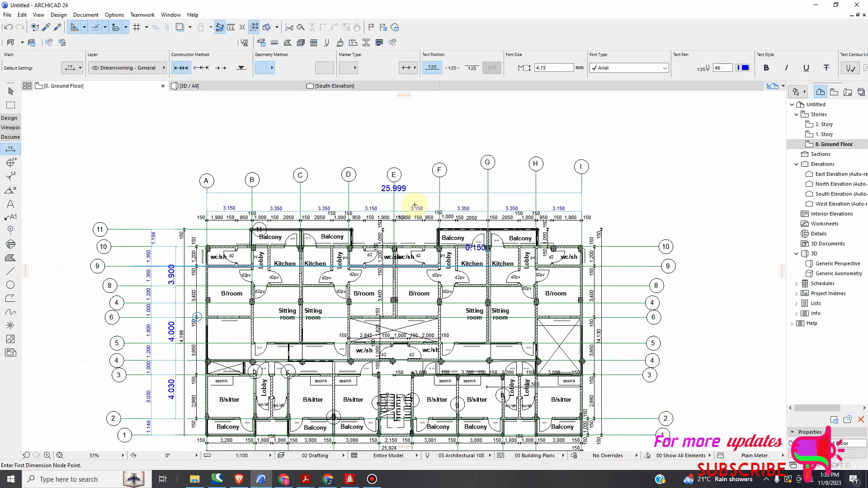
{"action": "scroll", "coordinate": [436, 203], "scroll_direction": "up", "scroll_amount": 2}
{"action": "scroll", "coordinate": [411, 175], "scroll_direction": "down", "scroll_amount": 5}
{"action": "scroll", "coordinate": [295, 262], "scroll_direction": "up", "scroll_amount": 6}
{"action": "scroll", "coordinate": [248, 289], "scroll_direction": "down", "scroll_amount": 5}
{"action": "scroll", "coordinate": [272, 253], "scroll_direction": "up", "scroll_amount": 7}
{"action": "scroll", "coordinate": [317, 230], "scroll_direction": "down", "scroll_amount": 4}
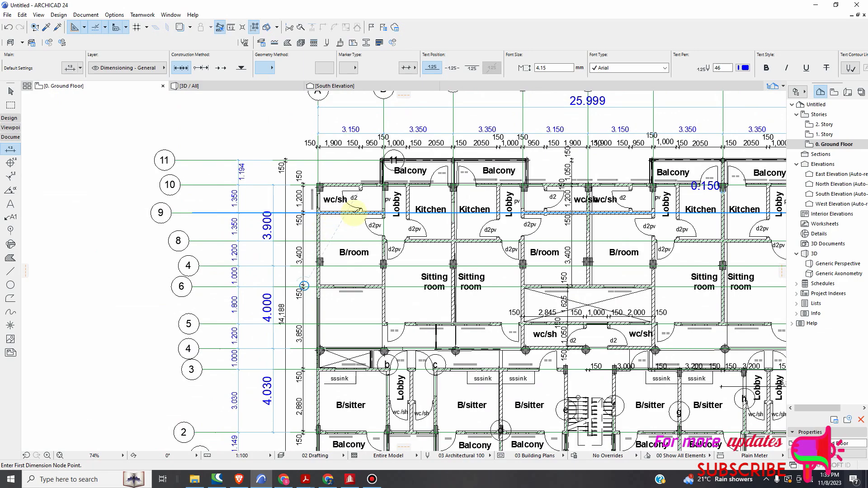
Check how the numbered gridlines line up with the walls of the wc, bedroom, lobby and bedsitter on the plan's left side.
{"action": "scroll", "coordinate": [355, 213], "scroll_direction": "down", "scroll_amount": 2}
{"action": "scroll", "coordinate": [293, 216], "scroll_direction": "up", "scroll_amount": 3}
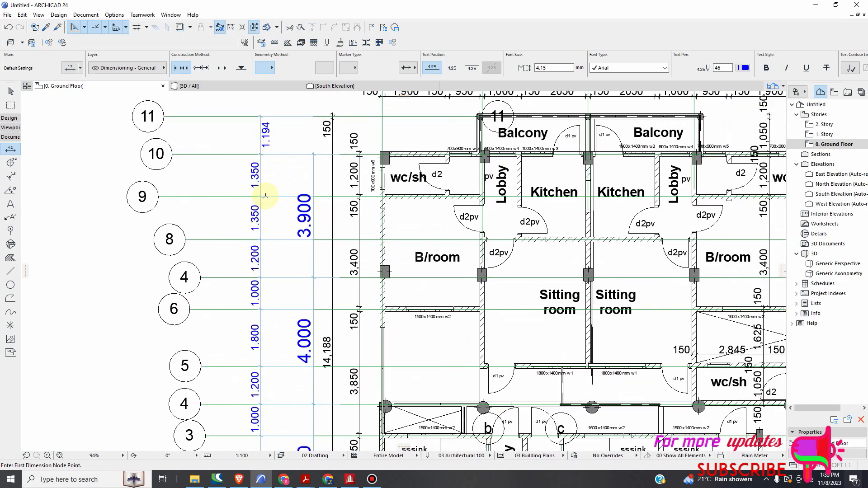
{"action": "scroll", "coordinate": [265, 195], "scroll_direction": "down", "scroll_amount": 2}
{"action": "scroll", "coordinate": [379, 203], "scroll_direction": "up", "scroll_amount": 3}
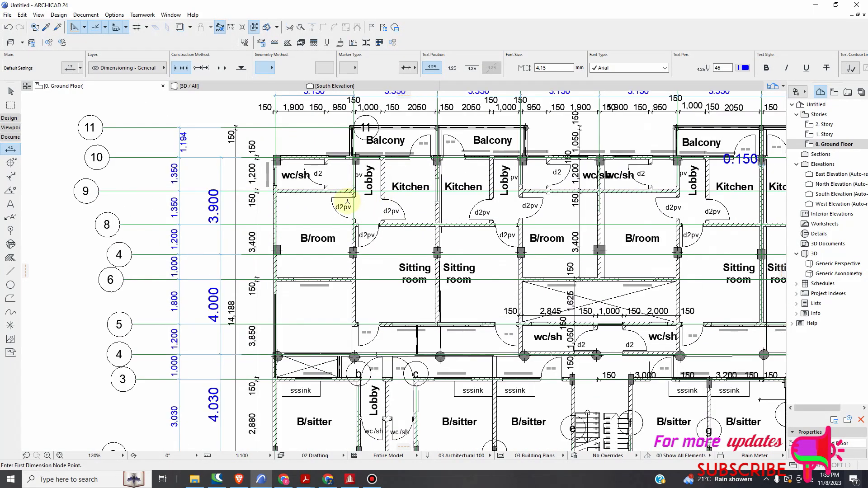
{"action": "scroll", "coordinate": [345, 209], "scroll_direction": "down", "scroll_amount": 1}
{"action": "scroll", "coordinate": [378, 211], "scroll_direction": "up", "scroll_amount": 2}
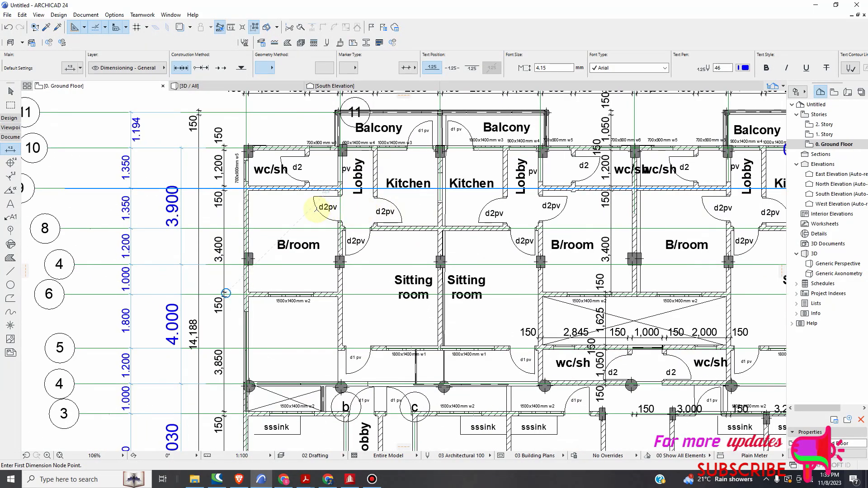
{"action": "scroll", "coordinate": [317, 209], "scroll_direction": "down", "scroll_amount": 3}
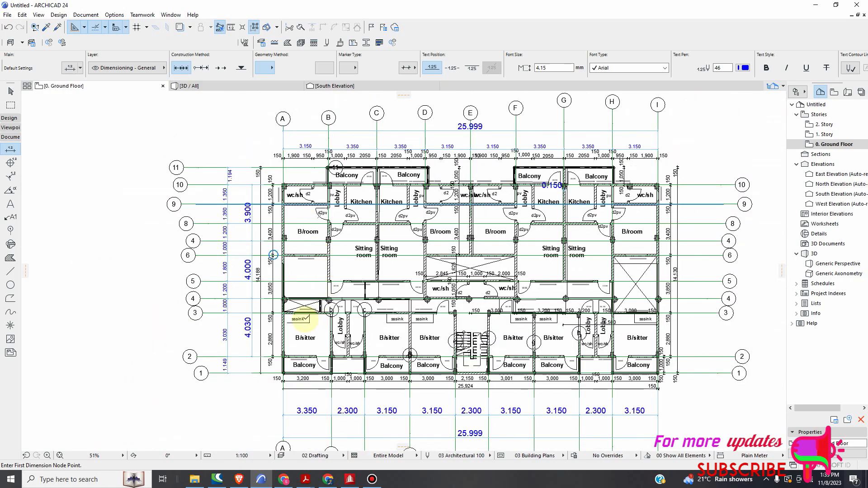
{"action": "scroll", "coordinate": [308, 319], "scroll_direction": "up", "scroll_amount": 3}
{"action": "scroll", "coordinate": [308, 313], "scroll_direction": "up", "scroll_amount": 3}
{"action": "scroll", "coordinate": [308, 313], "scroll_direction": "down", "scroll_amount": 4}
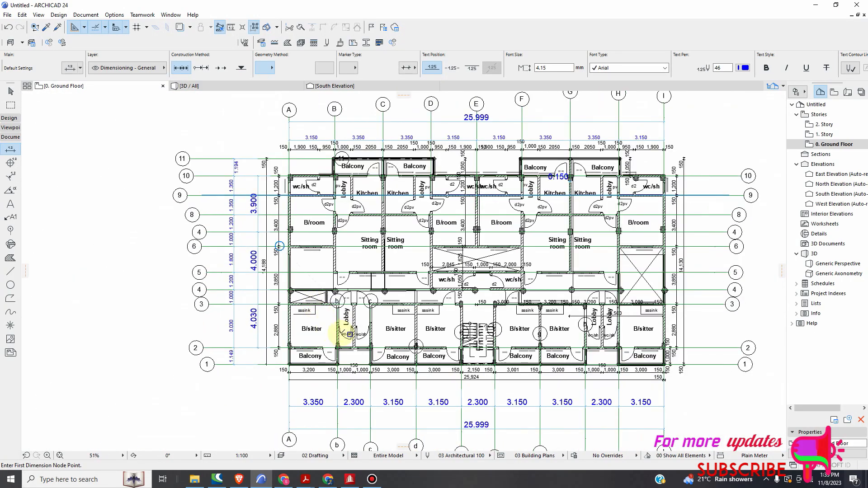
{"action": "scroll", "coordinate": [303, 307], "scroll_direction": "up", "scroll_amount": 4}
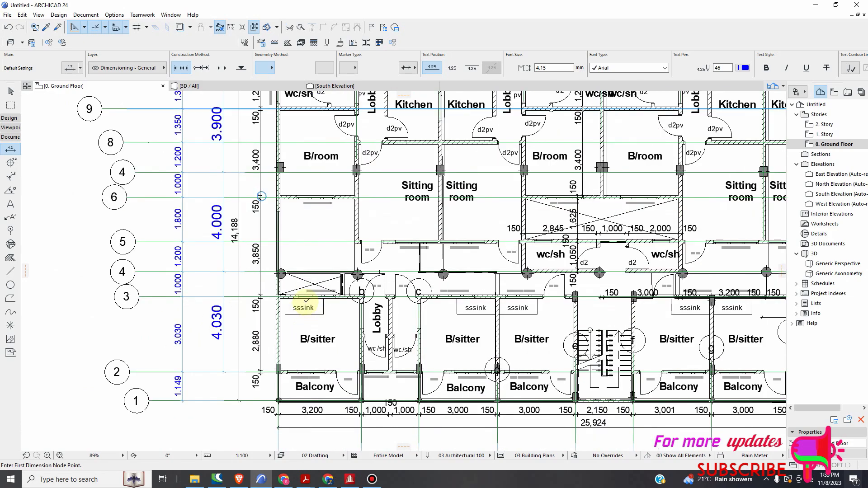
{"action": "scroll", "coordinate": [303, 307], "scroll_direction": "down", "scroll_amount": 2}
{"action": "scroll", "coordinate": [272, 310], "scroll_direction": "up", "scroll_amount": 2}
{"action": "scroll", "coordinate": [251, 299], "scroll_direction": "down", "scroll_amount": 4}
Compare the inner and outer dimension strings between the numbered gridlines with the bedroom columns, including the gridline through them.
{"action": "scroll", "coordinate": [250, 244], "scroll_direction": "up", "scroll_amount": 5}
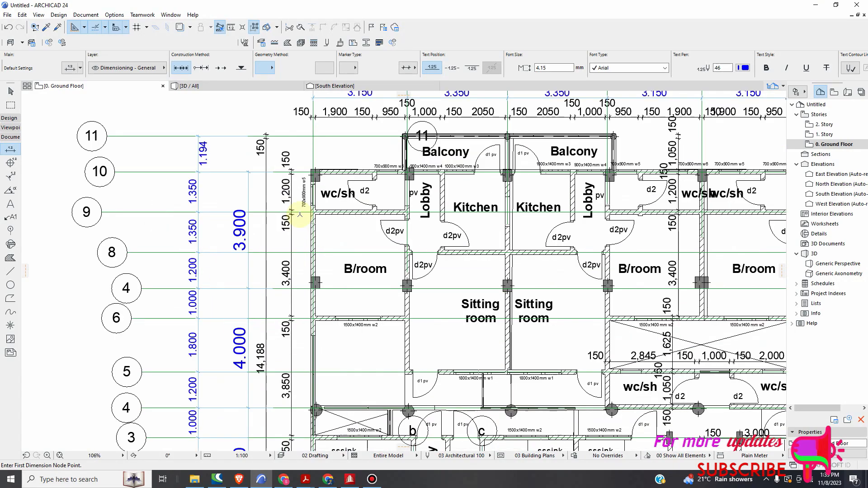
{"action": "scroll", "coordinate": [249, 175], "scroll_direction": "up", "scroll_amount": 1}
{"action": "scroll", "coordinate": [271, 194], "scroll_direction": "down", "scroll_amount": 2}
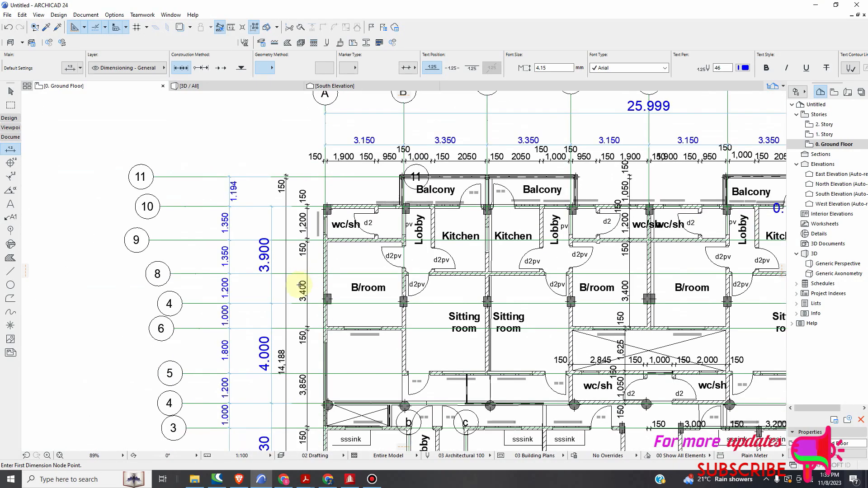
{"action": "scroll", "coordinate": [287, 312], "scroll_direction": "up", "scroll_amount": 5}
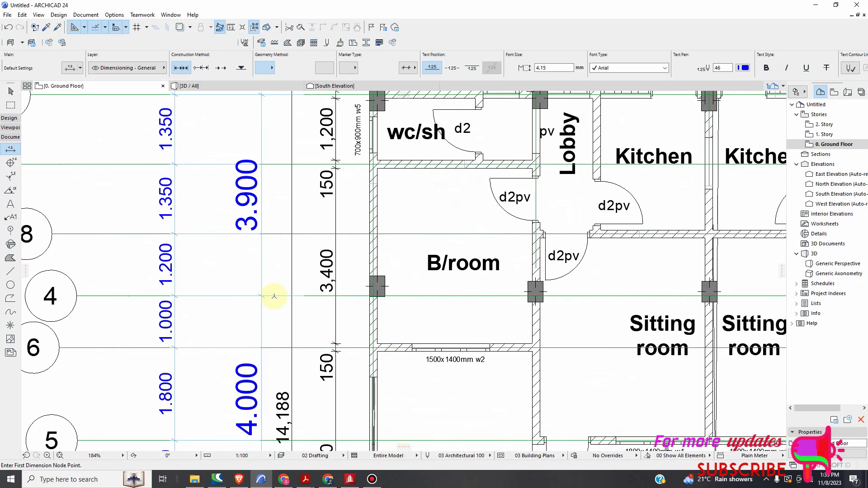
{"action": "scroll", "coordinate": [370, 179], "scroll_direction": "down", "scroll_amount": 2}
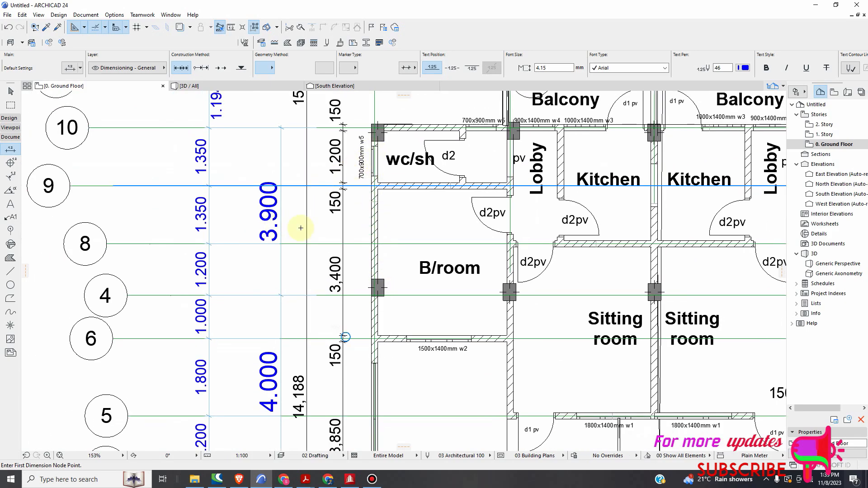
{"action": "scroll", "coordinate": [328, 263], "scroll_direction": "down", "scroll_amount": 3}
{"action": "scroll", "coordinate": [320, 358], "scroll_direction": "down", "scroll_amount": 5}
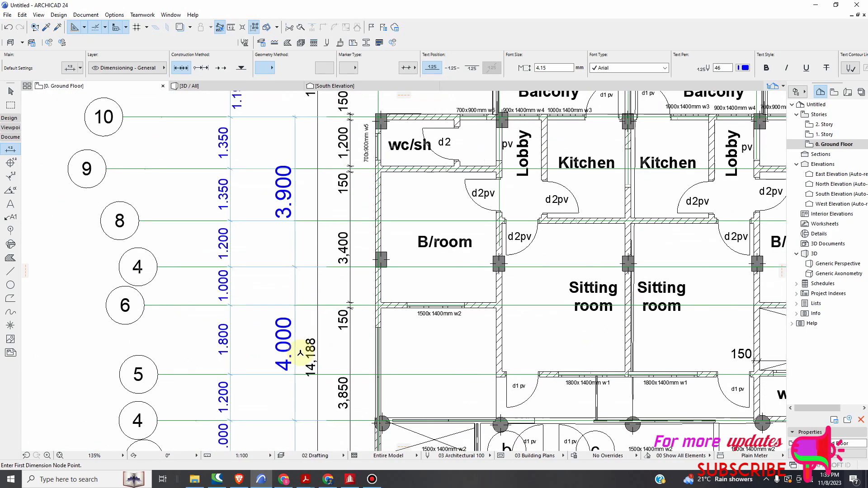
{"action": "scroll", "coordinate": [297, 343], "scroll_direction": "down", "scroll_amount": 5}
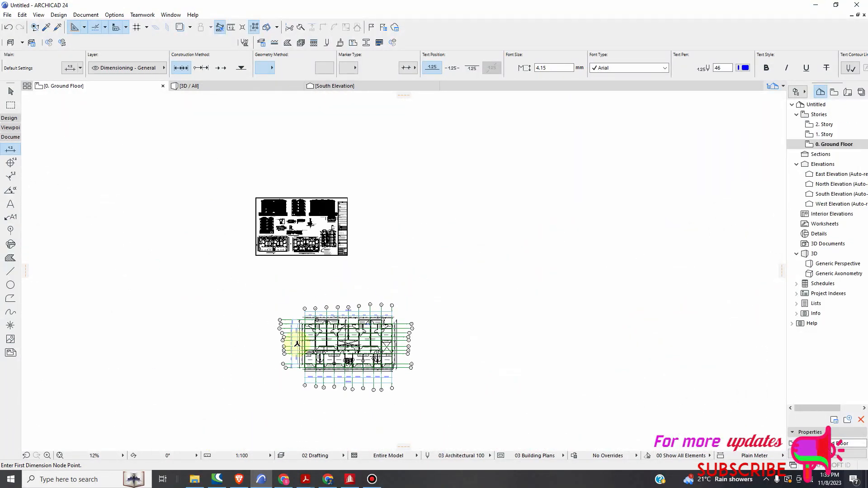
Examine the beam layout and typical floor slab drawings on the structural sheet, including their grid and column arrangement.
{"action": "scroll", "coordinate": [302, 322], "scroll_direction": "down", "scroll_amount": 3}
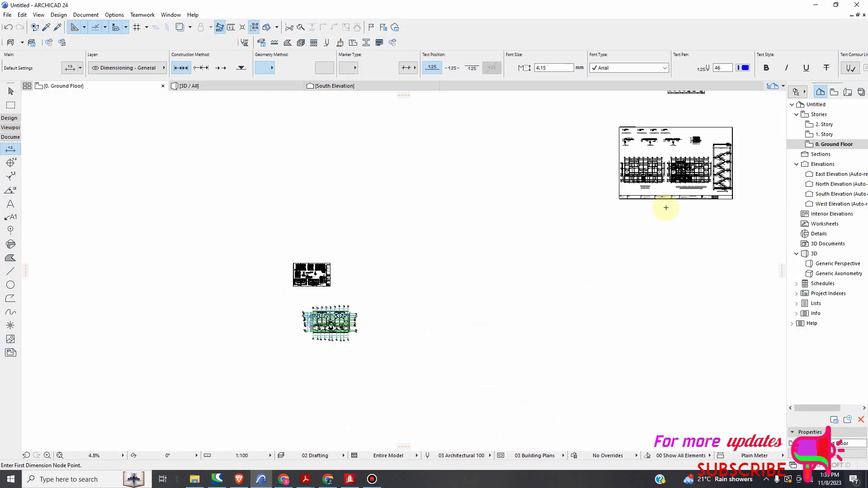
{"action": "scroll", "coordinate": [708, 159], "scroll_direction": "up", "scroll_amount": 5}
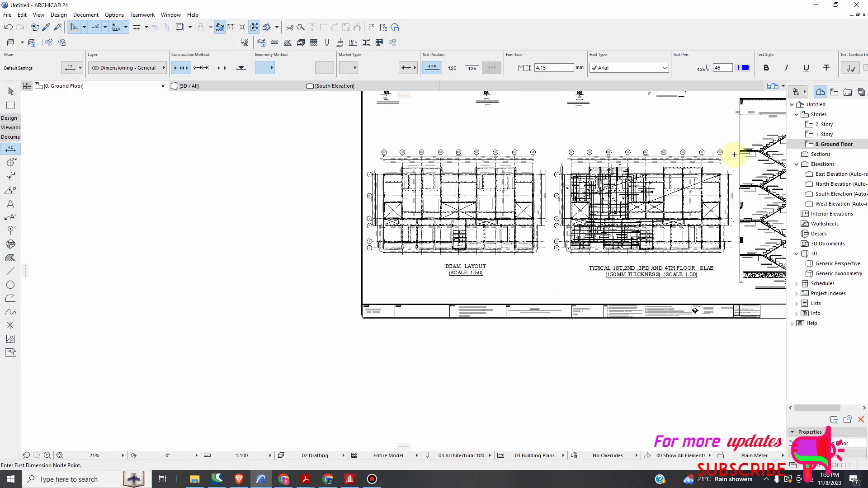
{"action": "scroll", "coordinate": [476, 213], "scroll_direction": "up", "scroll_amount": 4}
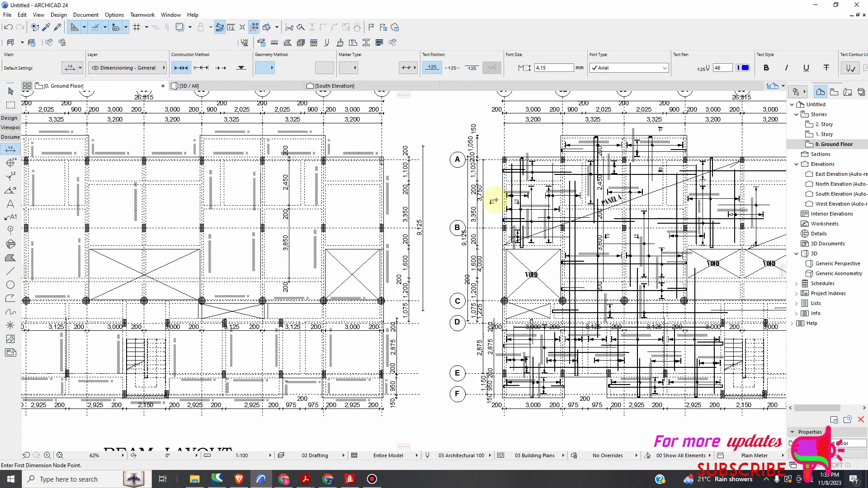
{"action": "scroll", "coordinate": [505, 184], "scroll_direction": "down", "scroll_amount": 7}
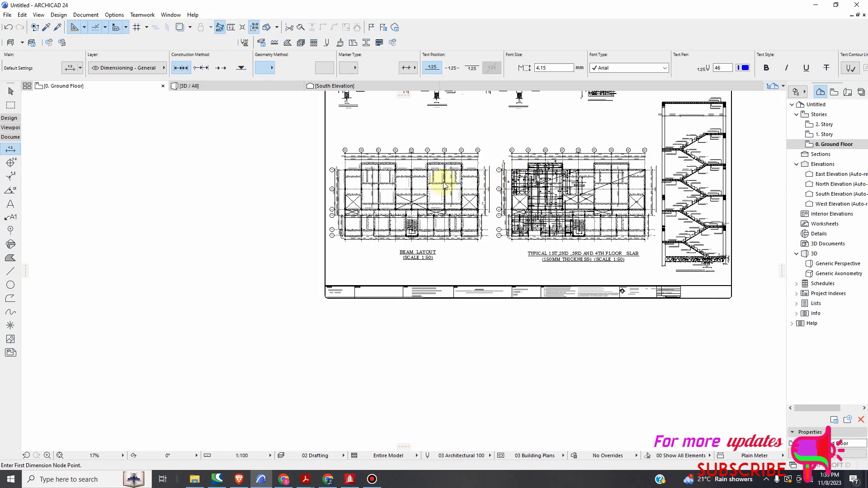
{"action": "scroll", "coordinate": [444, 187], "scroll_direction": "down", "scroll_amount": 9}
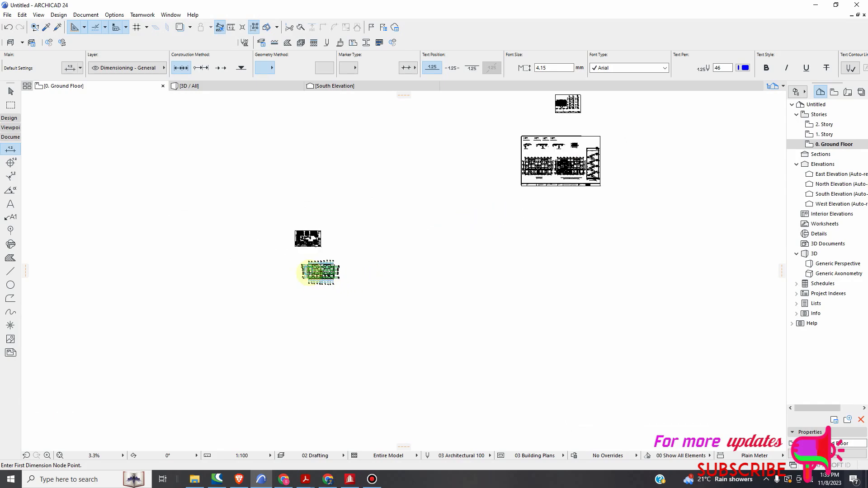
Return to the ground floor plan and review its overall gridlines and dimension strings.
{"action": "scroll", "coordinate": [316, 271], "scroll_direction": "up", "scroll_amount": 18}
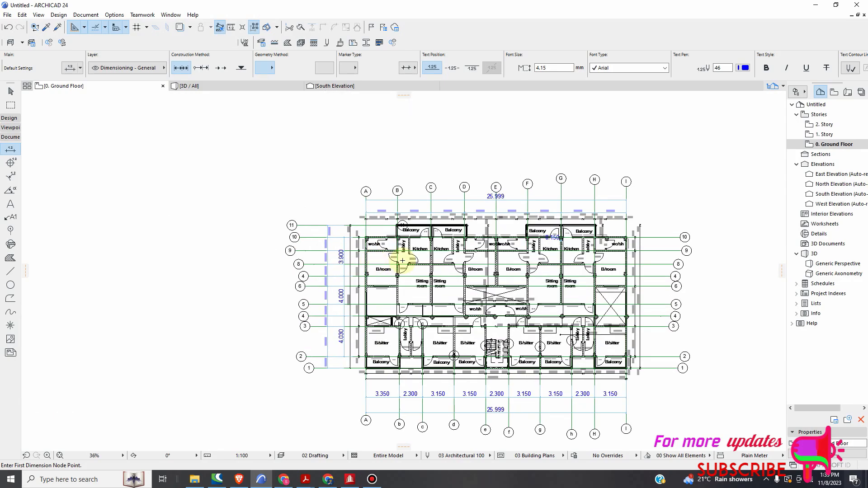
{"action": "scroll", "coordinate": [428, 267], "scroll_direction": "down", "scroll_amount": 6}
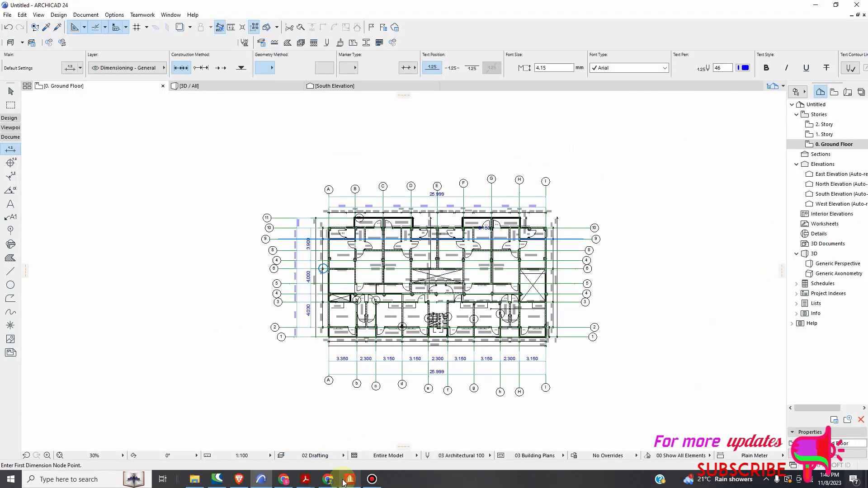
{"action": "scroll", "coordinate": [432, 230], "scroll_direction": "up", "scroll_amount": 3}
{"action": "scroll", "coordinate": [406, 203], "scroll_direction": "up", "scroll_amount": 3}
{"action": "scroll", "coordinate": [317, 174], "scroll_direction": "down", "scroll_amount": 6}
{"action": "scroll", "coordinate": [377, 220], "scroll_direction": "up", "scroll_amount": 3}
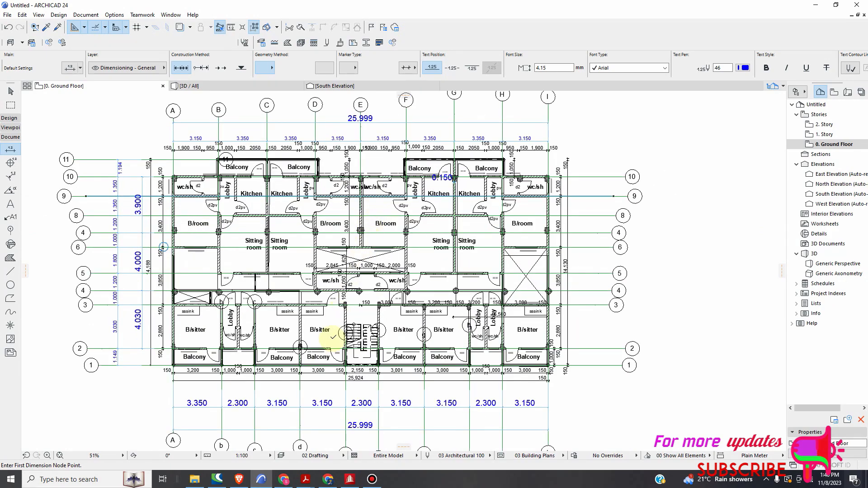
Switch to STAAD.Pro and create the first node at the origin with X, Y and Z set to 0.
{"action": "left_click", "coordinate": [349, 480]}
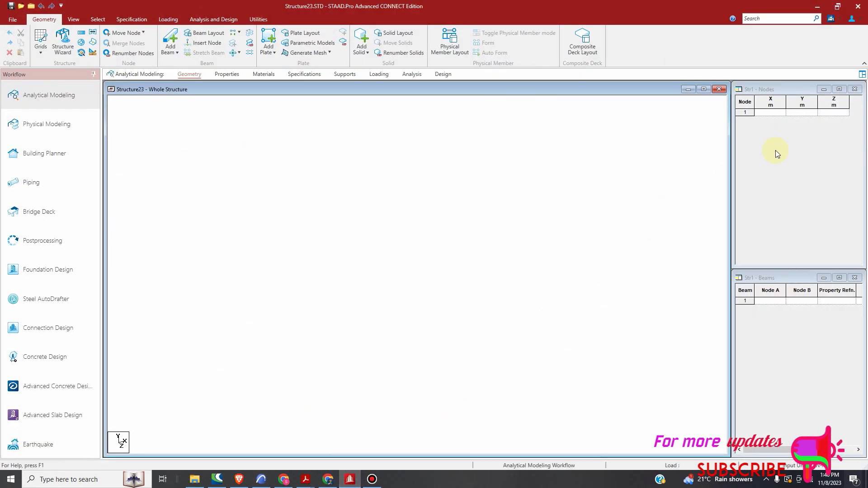
{"action": "left_click", "coordinate": [778, 115]}
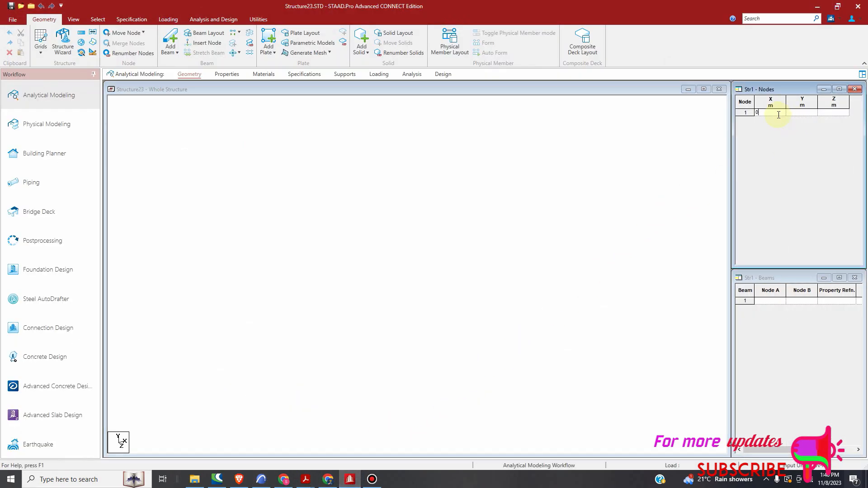
{"action": "left_click", "coordinate": [800, 114]}
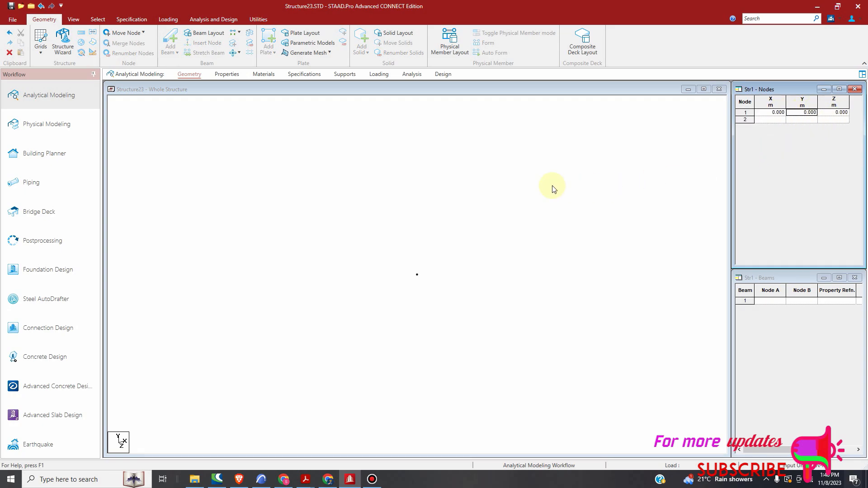
Switch to ARCHICAD and examine the corner column at gridlines A and 10 against the wc walls and grid spacing.
{"action": "left_click", "coordinate": [261, 480]}
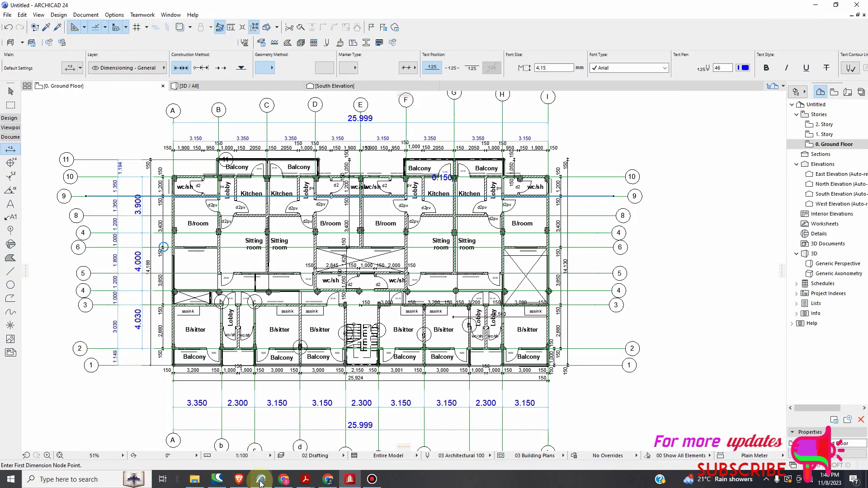
{"action": "scroll", "coordinate": [191, 164], "scroll_direction": "up", "scroll_amount": 3}
{"action": "scroll", "coordinate": [191, 164], "scroll_direction": "up", "scroll_amount": 2}
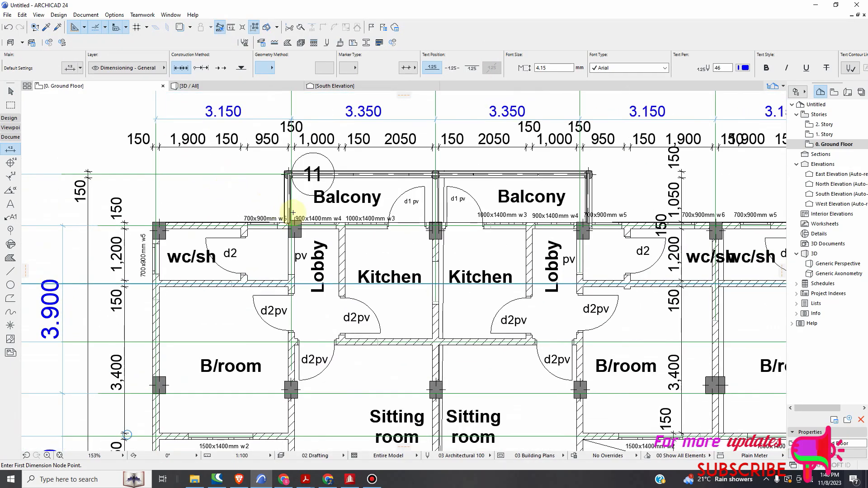
{"action": "scroll", "coordinate": [167, 230], "scroll_direction": "down", "scroll_amount": 5}
{"action": "scroll", "coordinate": [161, 233], "scroll_direction": "up", "scroll_amount": 10}
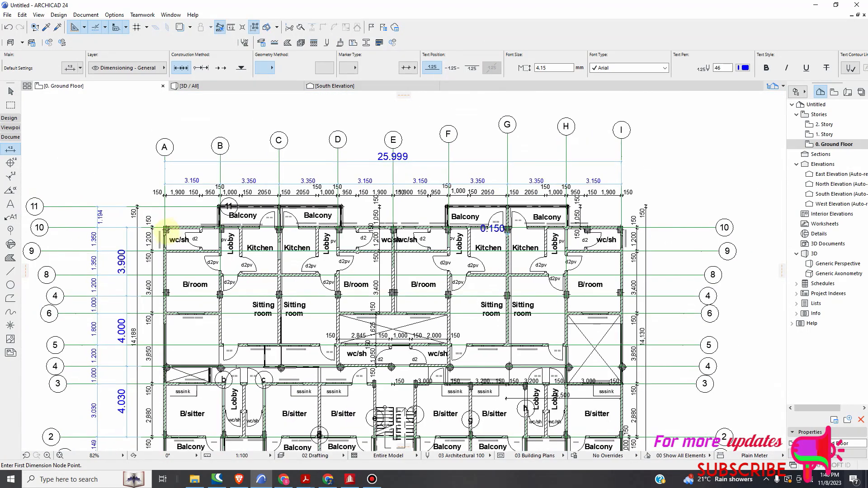
{"action": "scroll", "coordinate": [163, 232], "scroll_direction": "down", "scroll_amount": 13}
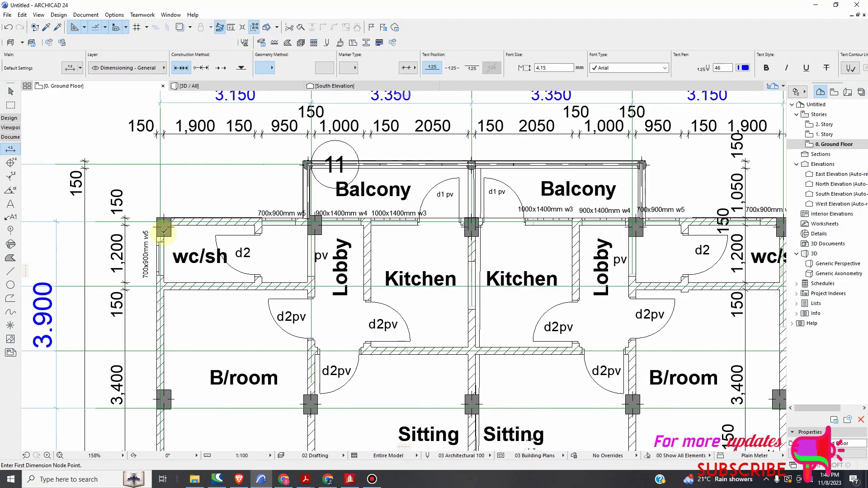
{"action": "scroll", "coordinate": [175, 237], "scroll_direction": "up", "scroll_amount": 10}
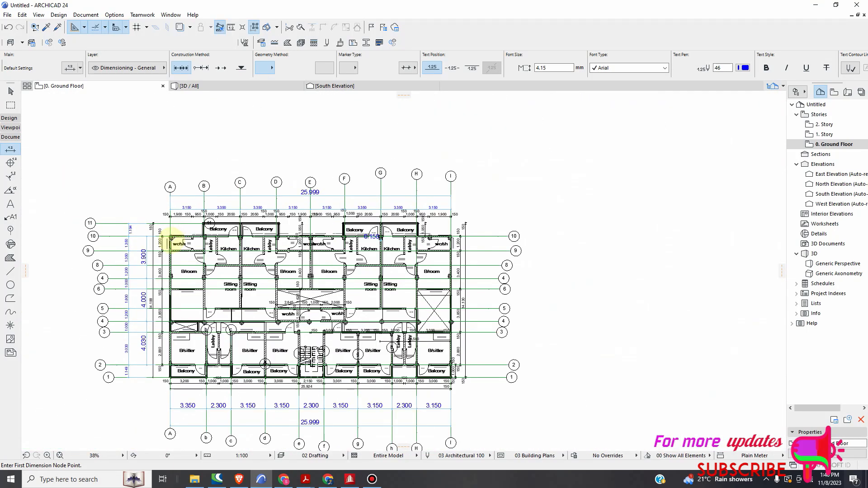
{"action": "scroll", "coordinate": [149, 230], "scroll_direction": "down", "scroll_amount": 3}
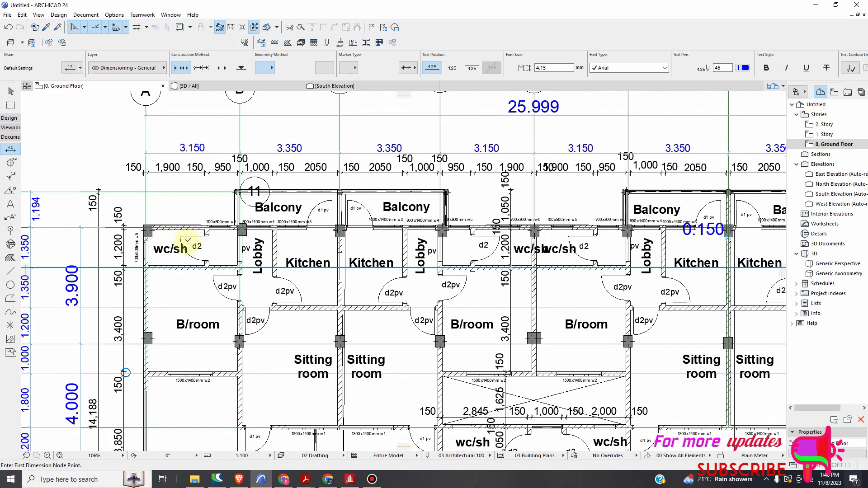
{"action": "scroll", "coordinate": [149, 237], "scroll_direction": "up", "scroll_amount": 3}
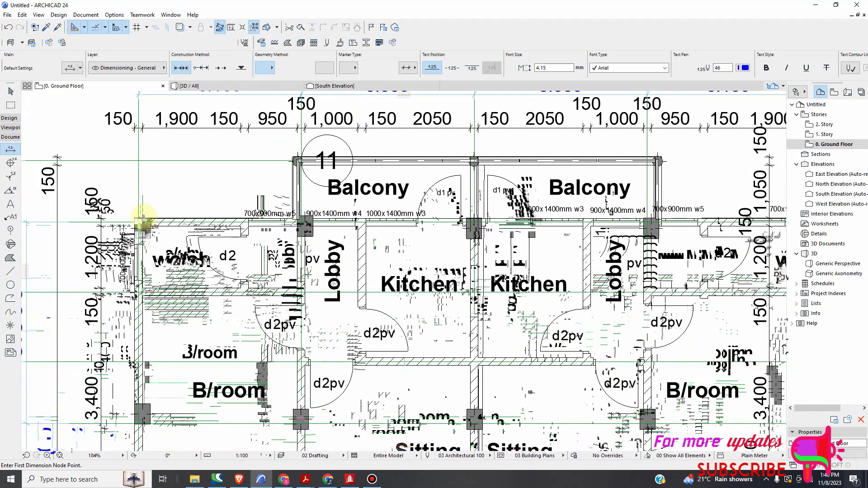
{"action": "scroll", "coordinate": [142, 221], "scroll_direction": "down", "scroll_amount": 6}
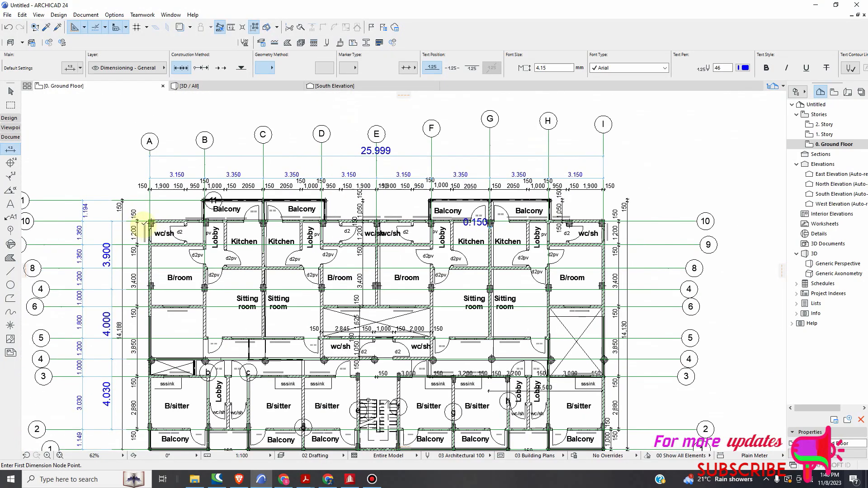
{"action": "scroll", "coordinate": [144, 223], "scroll_direction": "up", "scroll_amount": 10}
{"action": "scroll", "coordinate": [170, 198], "scroll_direction": "down", "scroll_amount": 9}
{"action": "scroll", "coordinate": [181, 217], "scroll_direction": "up", "scroll_amount": 4}
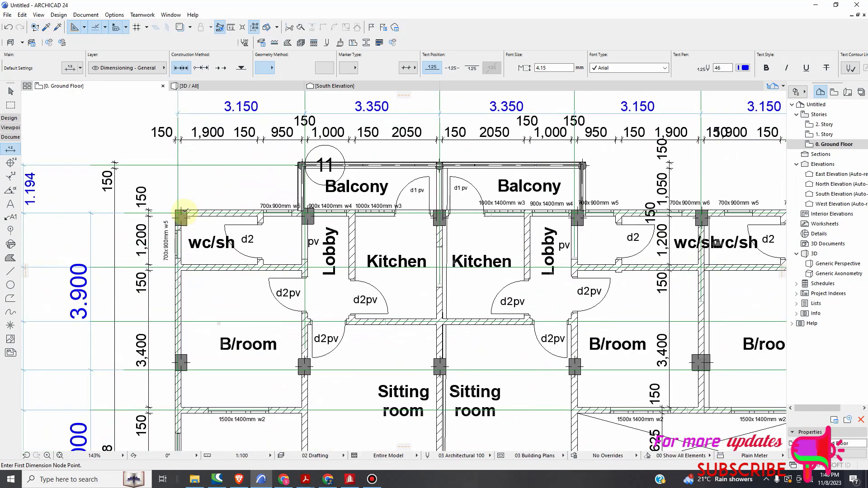
{"action": "scroll", "coordinate": [181, 211], "scroll_direction": "down", "scroll_amount": 3}
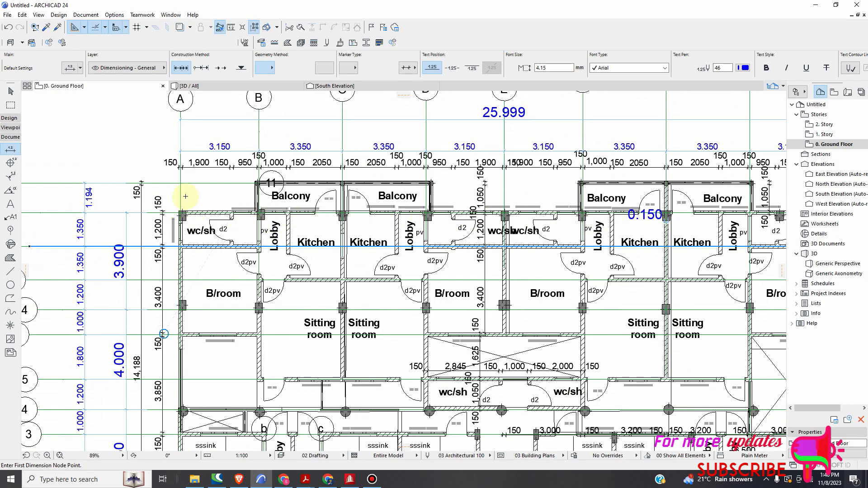
{"action": "scroll", "coordinate": [175, 196], "scroll_direction": "down", "scroll_amount": 2}
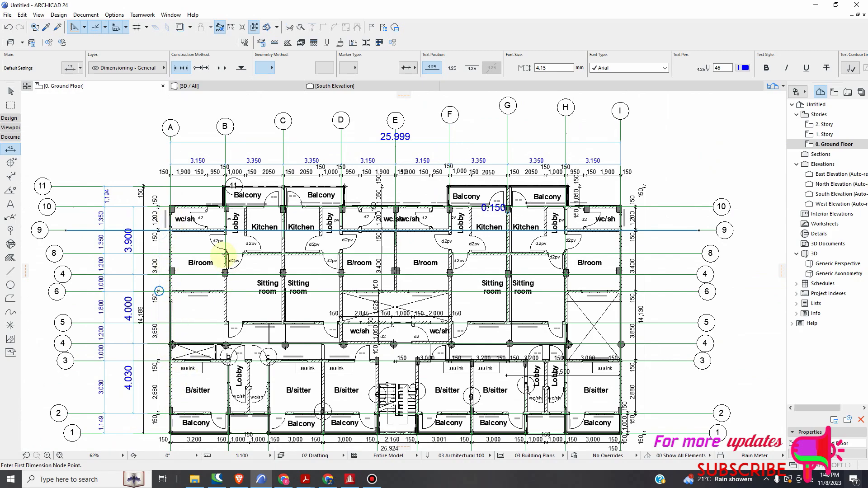
Check the columns along gridline B beside the lobby and bedroom, and the spacing from gridline A.
{"action": "scroll", "coordinate": [196, 208], "scroll_direction": "up", "scroll_amount": 2}
{"action": "scroll", "coordinate": [311, 226], "scroll_direction": "up", "scroll_amount": 3}
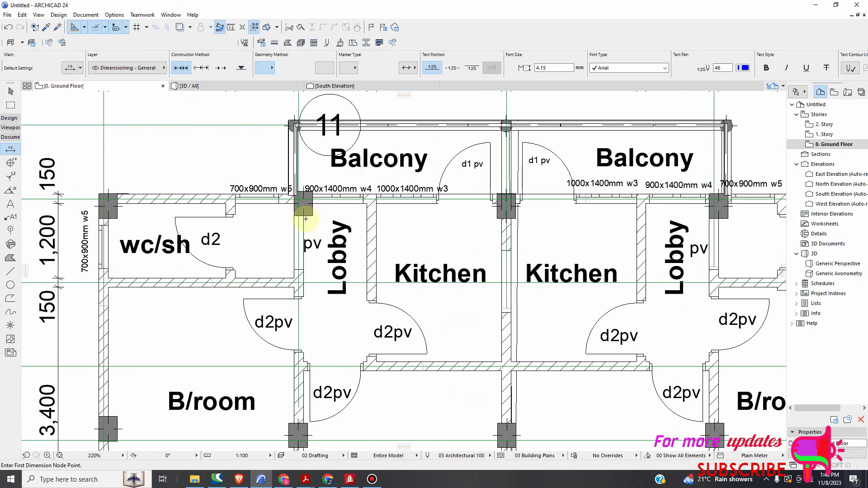
{"action": "scroll", "coordinate": [283, 217], "scroll_direction": "down", "scroll_amount": 2}
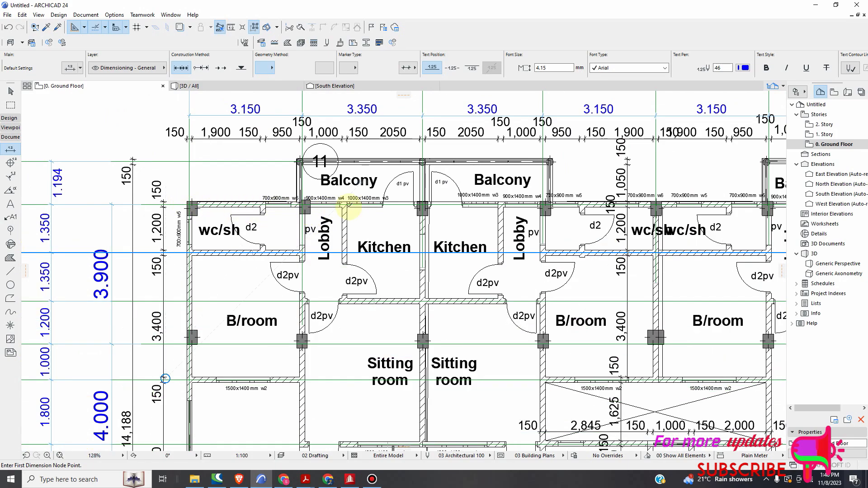
{"action": "scroll", "coordinate": [258, 202], "scroll_direction": "down", "scroll_amount": 2}
{"action": "scroll", "coordinate": [277, 426], "scroll_direction": "down", "scroll_amount": 2}
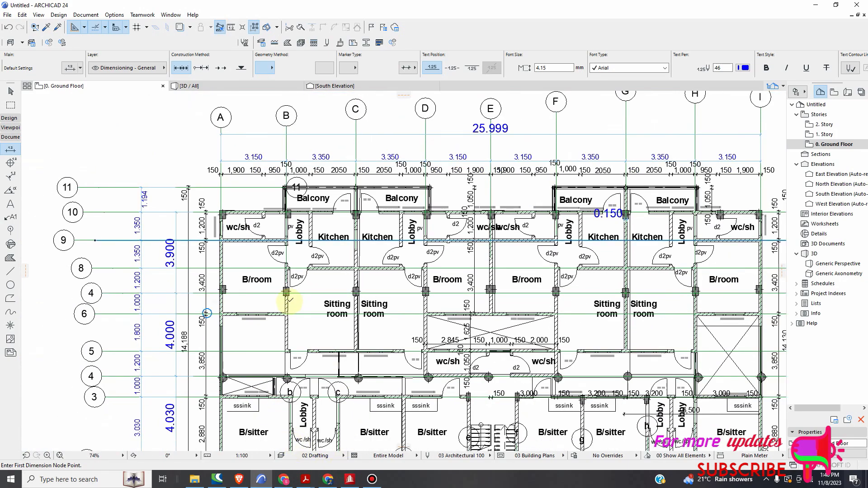
{"action": "scroll", "coordinate": [289, 221], "scroll_direction": "up", "scroll_amount": 3}
{"action": "scroll", "coordinate": [291, 299], "scroll_direction": "down", "scroll_amount": 3}
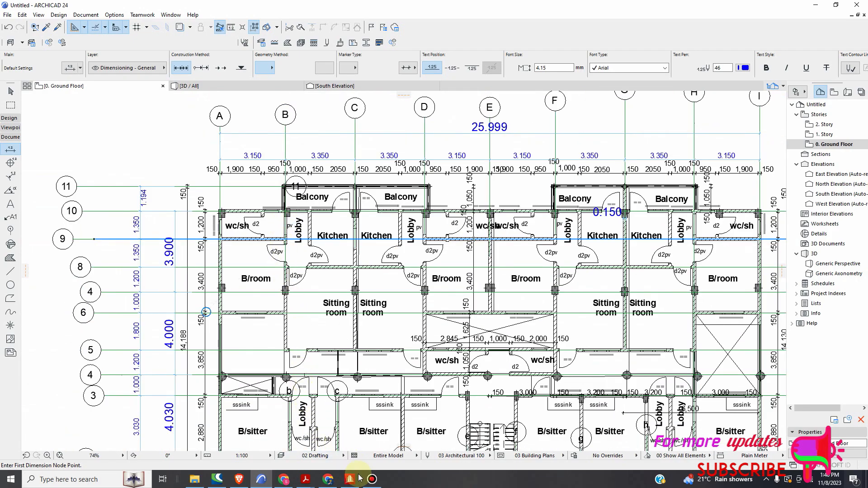
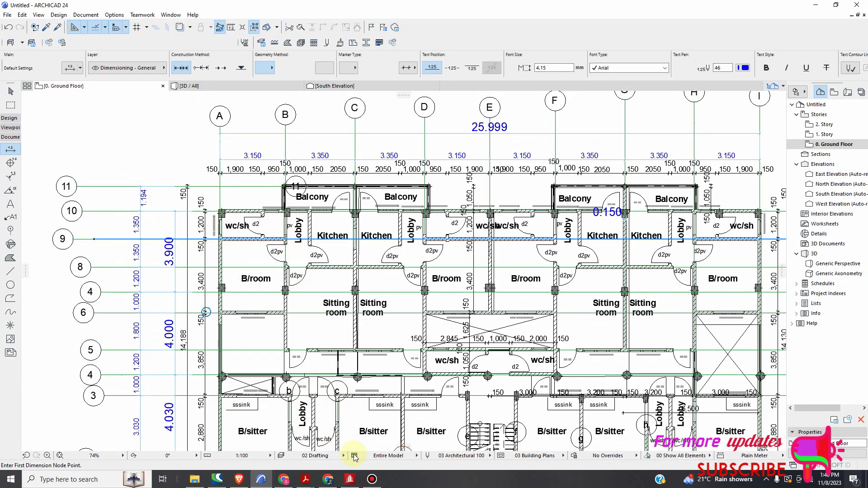
Switch to STAAD.Pro and repeat the origin node once in the X direction with Translational Repeat at 3.15 m spacing.
{"action": "left_click", "coordinate": [349, 479]}
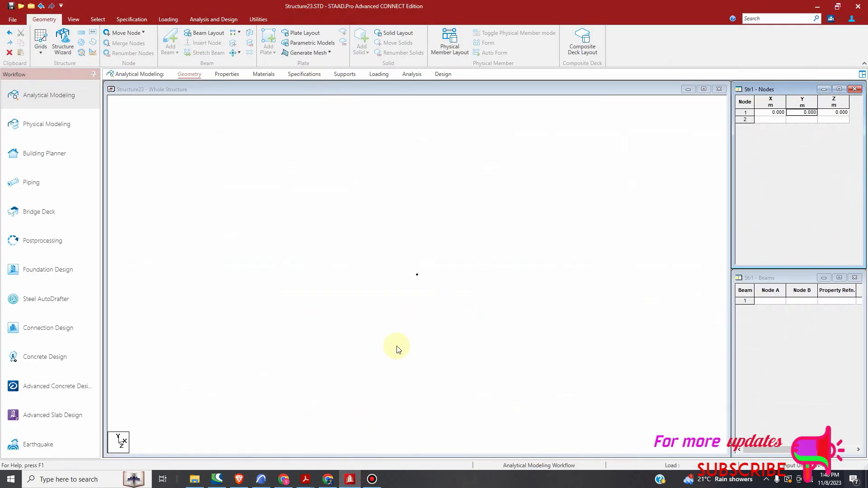
{"action": "left_click", "coordinate": [97, 19]}
{"action": "left_click", "coordinate": [12, 43]}
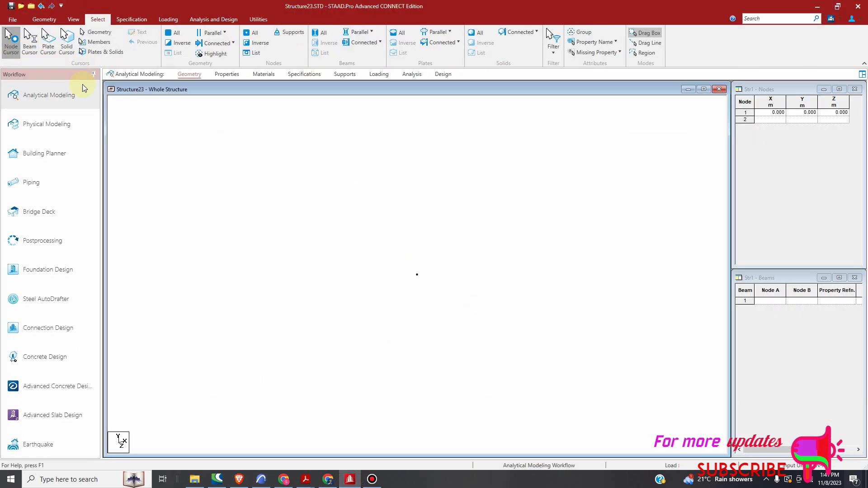
{"action": "left_click", "coordinate": [392, 313]}
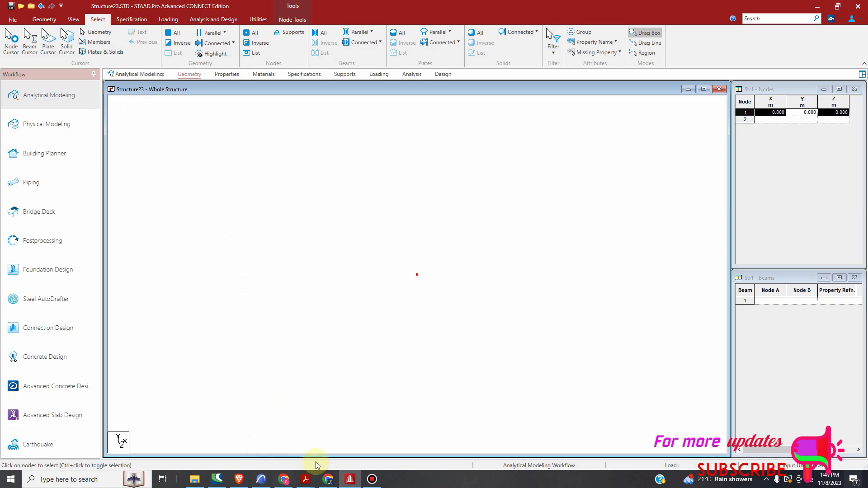
{"action": "left_click", "coordinate": [44, 19]}
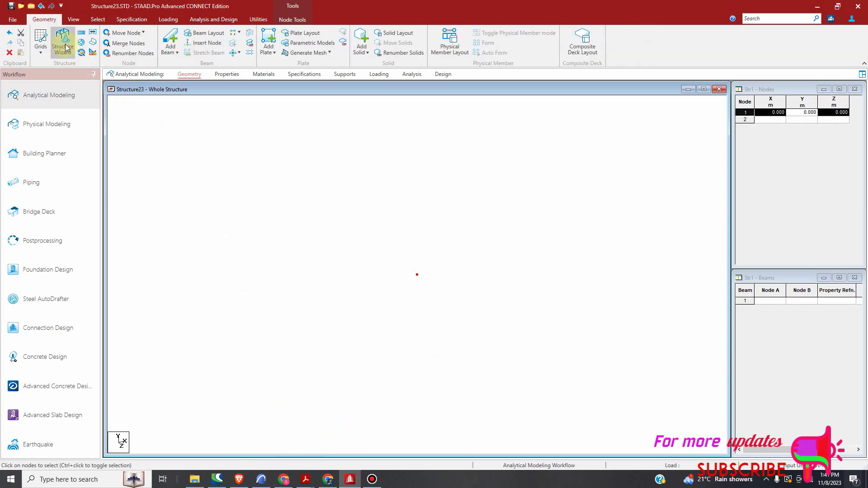
{"action": "left_click", "coordinate": [81, 32]}
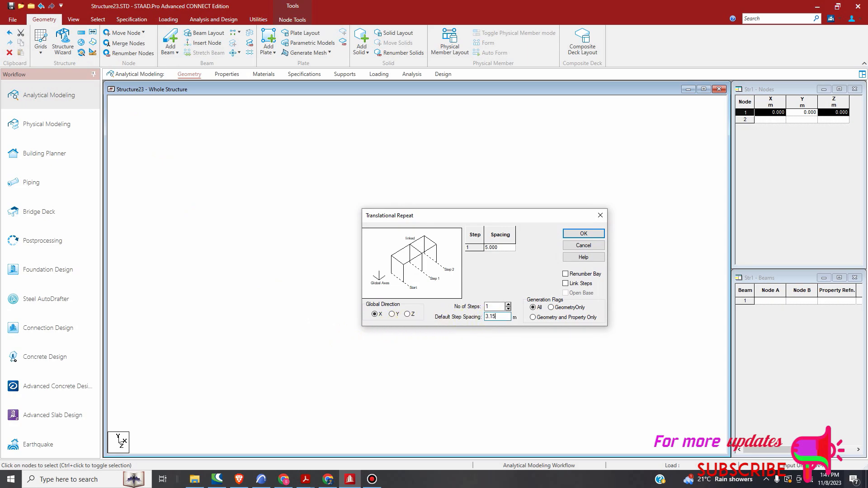
{"action": "left_click", "coordinate": [583, 233]}
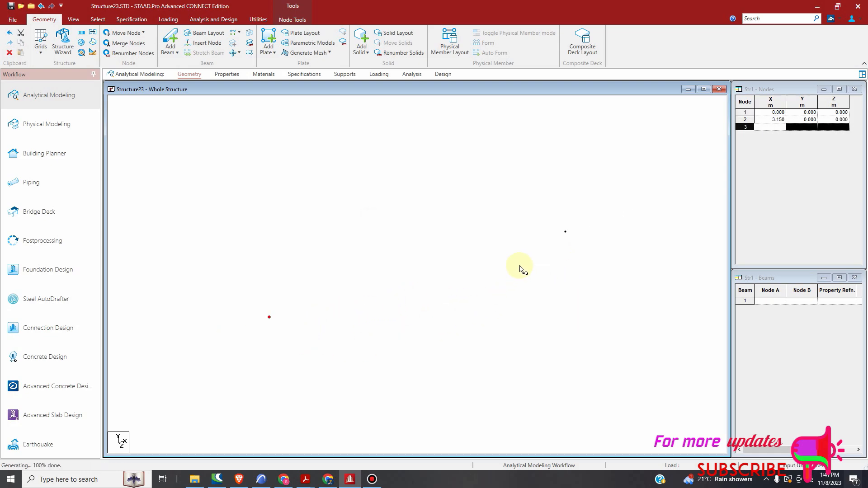
Switch to ARCHICAD and read the spacings between the lettered gridlines beyond gridline B.
{"action": "left_click", "coordinate": [261, 479]}
{"action": "scroll", "coordinate": [271, 263], "scroll_direction": "down", "scroll_amount": 3}
{"action": "scroll", "coordinate": [306, 190], "scroll_direction": "up", "scroll_amount": 6}
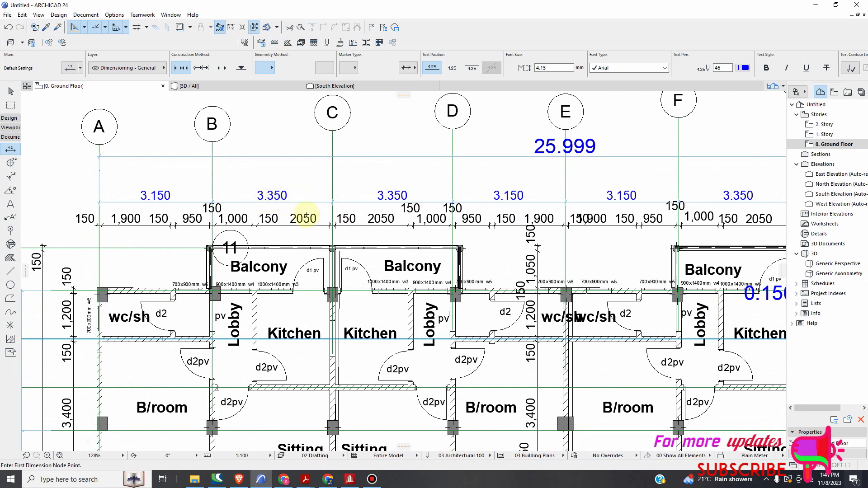
{"action": "scroll", "coordinate": [308, 217], "scroll_direction": "down", "scroll_amount": 3}
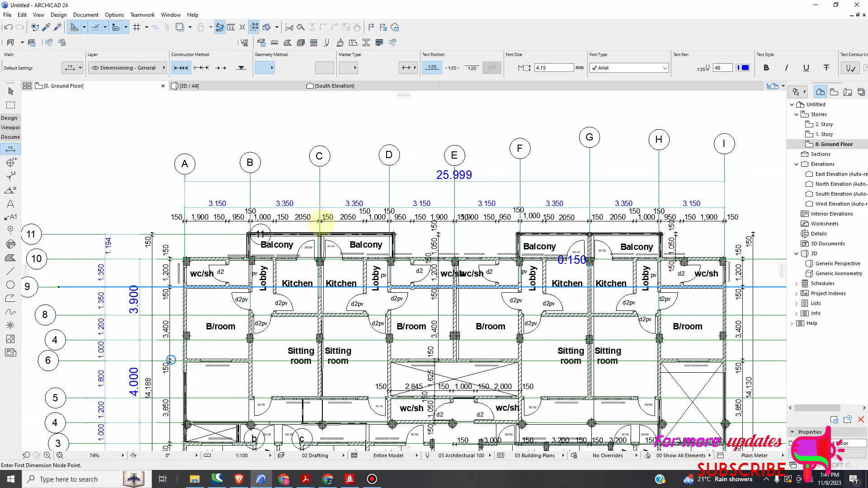
Switch to STAAD.Pro and repeat the selected node two steps in the X direction with Translational Repeat at 3.35 m spacing.
{"action": "left_click", "coordinate": [351, 478]}
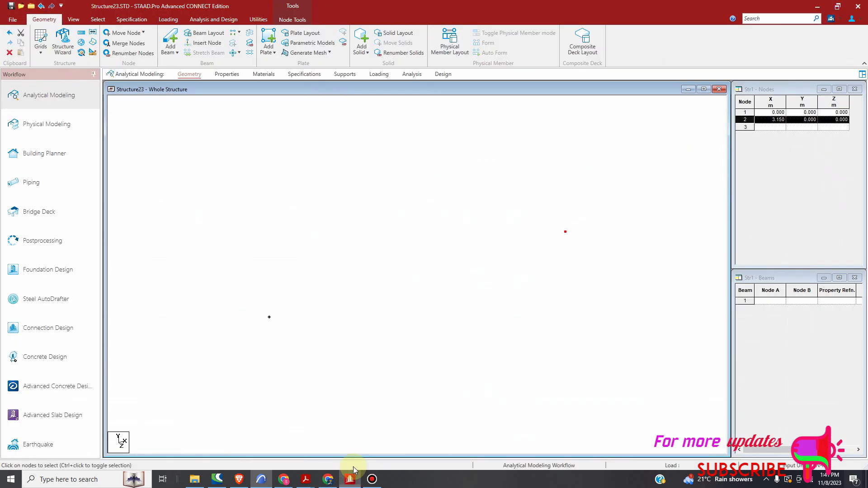
{"action": "left_click", "coordinate": [81, 33]}
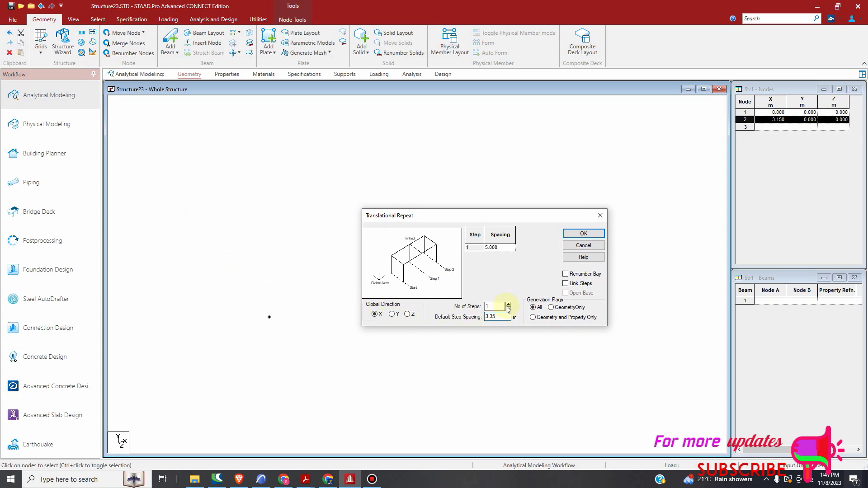
{"action": "left_click", "coordinate": [508, 305]}
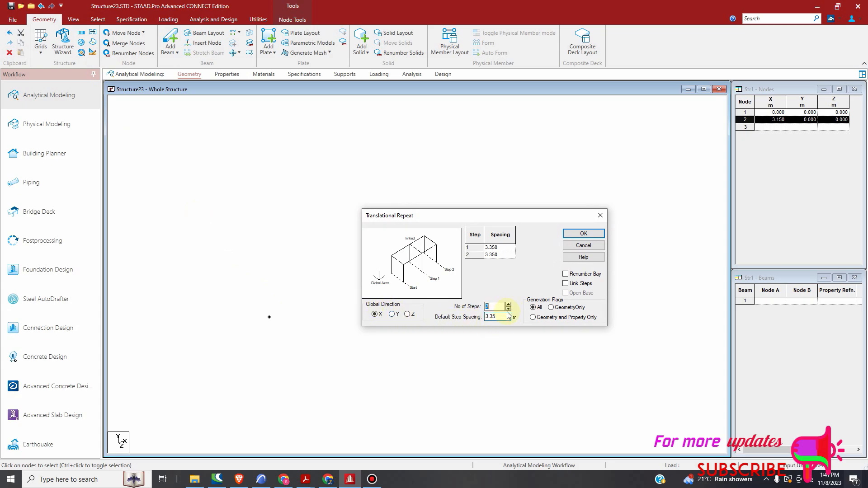
{"action": "left_click", "coordinate": [588, 234]}
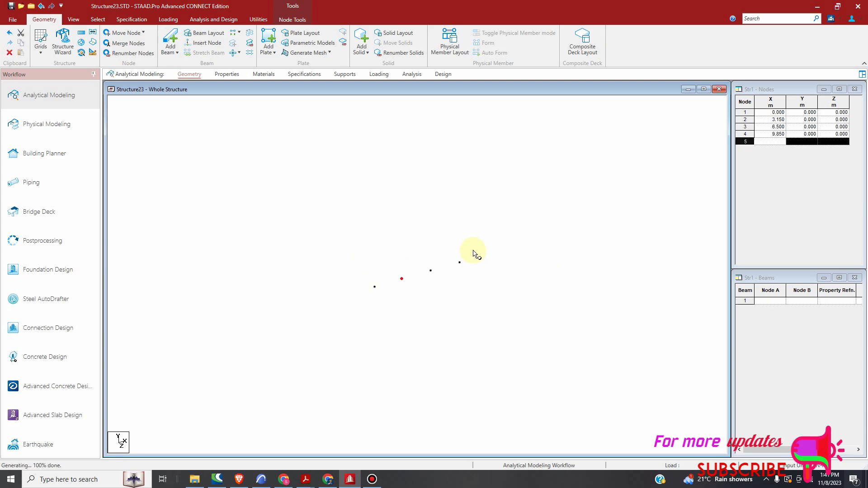
Select the end node of the row and switch to ARCHICAD to read the spacings between gridlines D, E and F.
{"action": "left_click", "coordinate": [459, 263]}
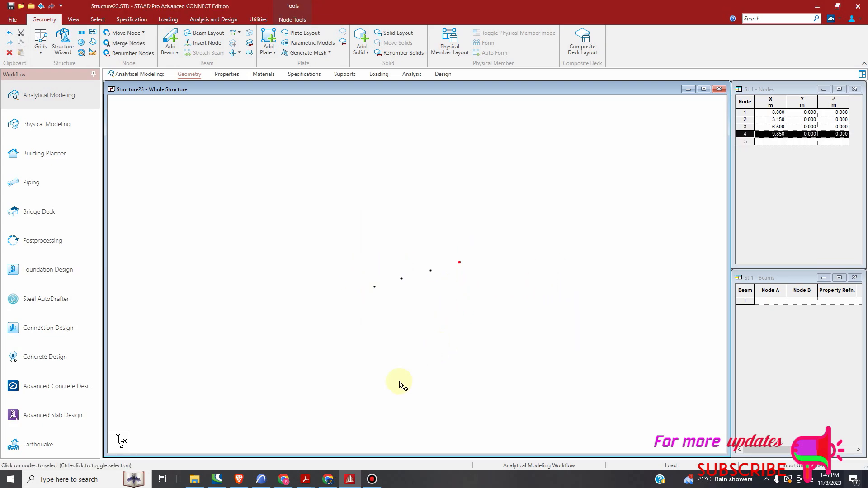
{"action": "left_click", "coordinate": [261, 479]}
{"action": "scroll", "coordinate": [394, 213], "scroll_direction": "down", "scroll_amount": 2}
{"action": "scroll", "coordinate": [386, 212], "scroll_direction": "up", "scroll_amount": 2}
{"action": "scroll", "coordinate": [386, 212], "scroll_direction": "up", "scroll_amount": 1}
{"action": "scroll", "coordinate": [387, 215], "scroll_direction": "down", "scroll_amount": 2}
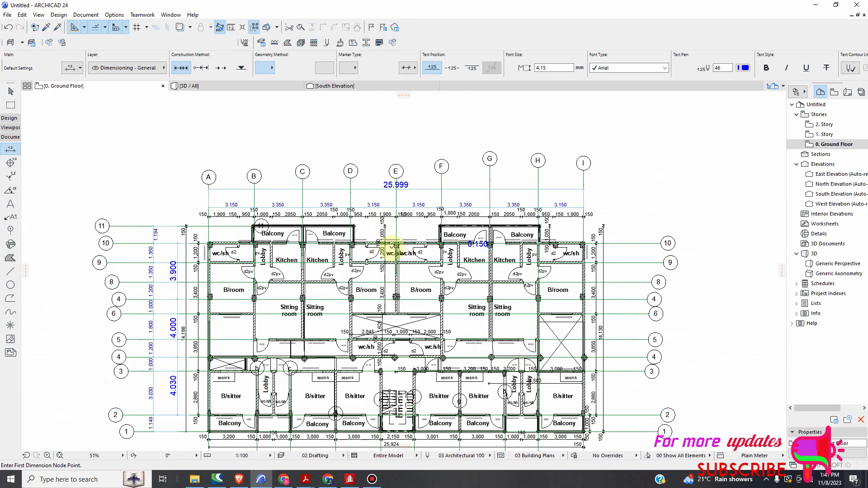
Switch to STAAD.Pro and repeat the selected end node two steps in the X direction at 3.15 m spacing.
{"action": "left_click", "coordinate": [350, 480]}
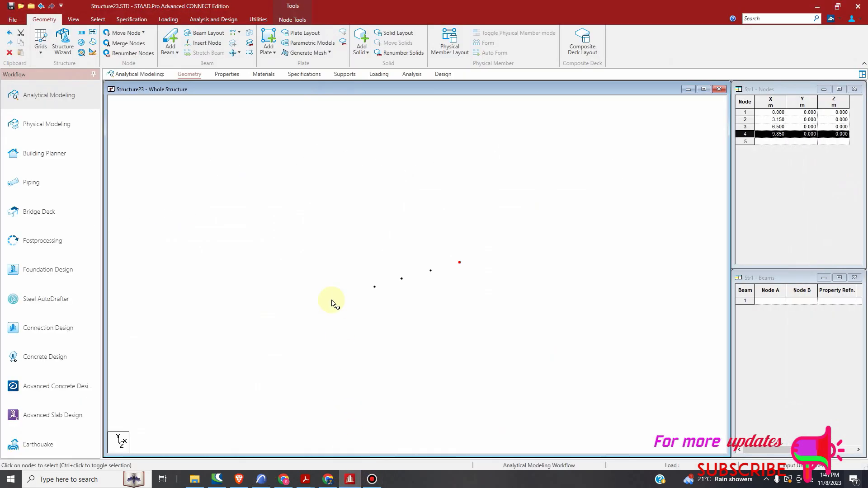
{"action": "left_click", "coordinate": [81, 32]}
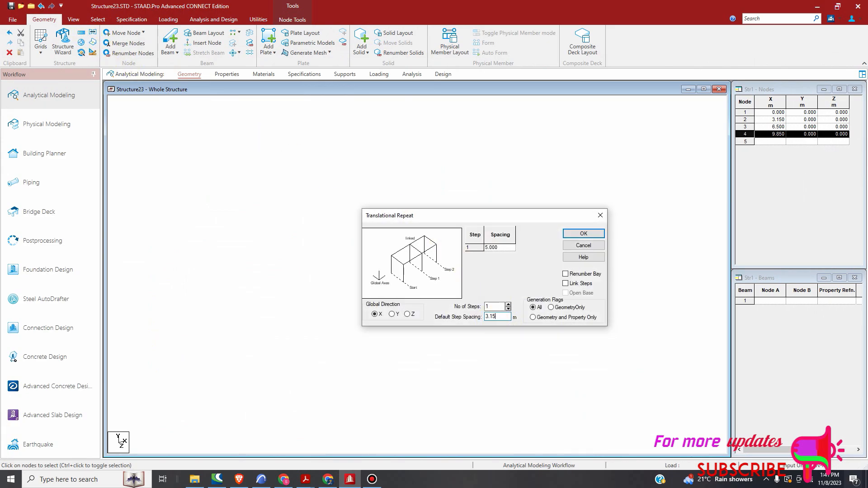
{"action": "left_click", "coordinate": [508, 305]}
{"action": "left_click", "coordinate": [590, 233]}
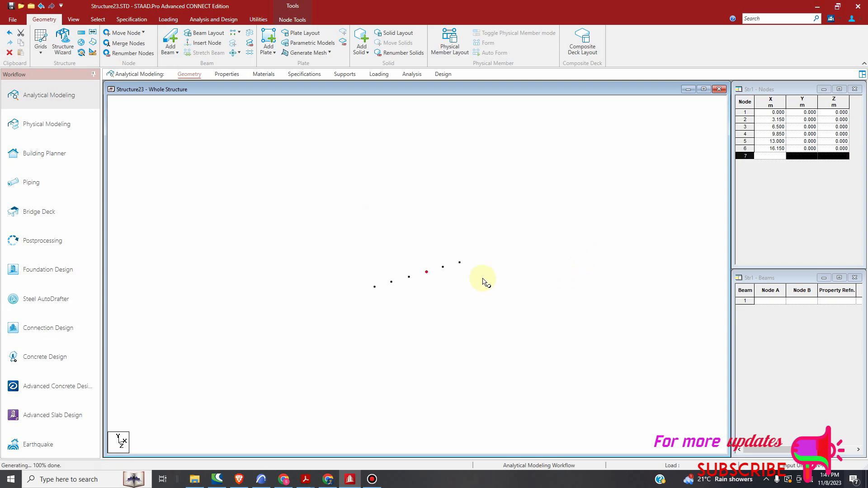
Select the new end node of the row and switch to ARCHICAD to read the spacings between gridlines F, G and H.
{"action": "left_click", "coordinate": [506, 249]}
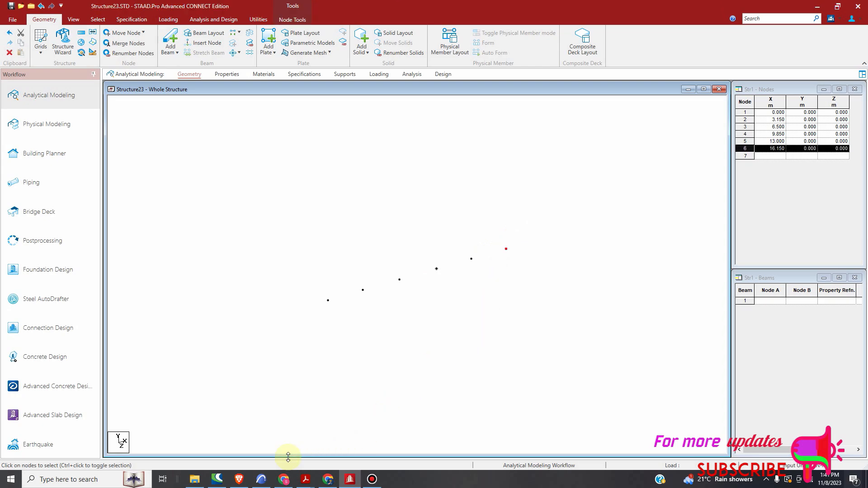
{"action": "left_click", "coordinate": [261, 480]}
{"action": "scroll", "coordinate": [450, 225], "scroll_direction": "up", "scroll_amount": 5}
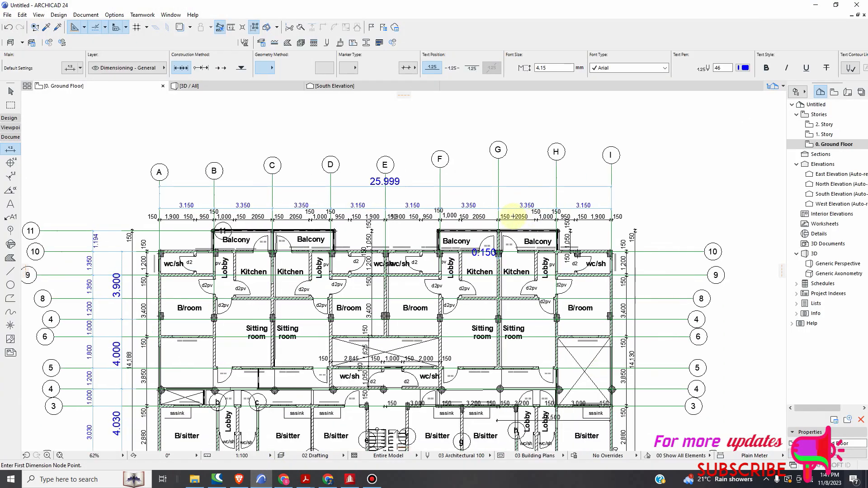
{"action": "scroll", "coordinate": [509, 209], "scroll_direction": "down", "scroll_amount": 5}
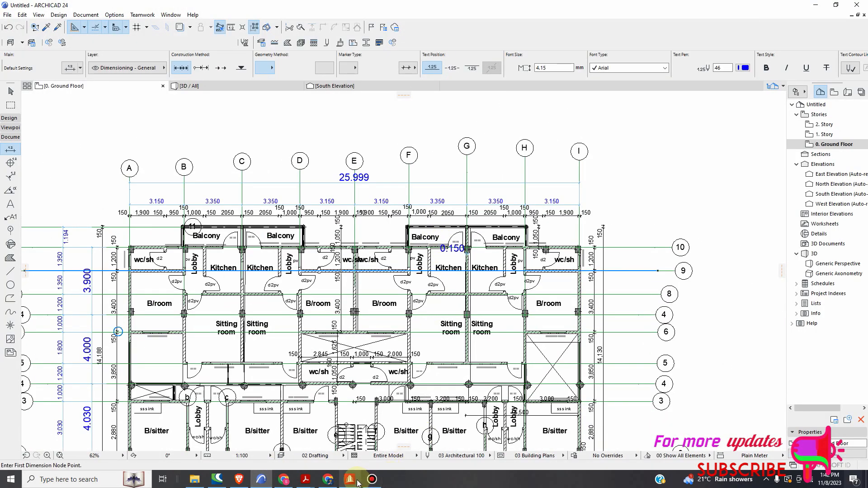
Switch to STAAD.Pro and repeat the end node at gridline F two steps in the X direction at 3.35 m spacing.
{"action": "left_click", "coordinate": [350, 480]}
{"action": "left_click", "coordinate": [81, 32]}
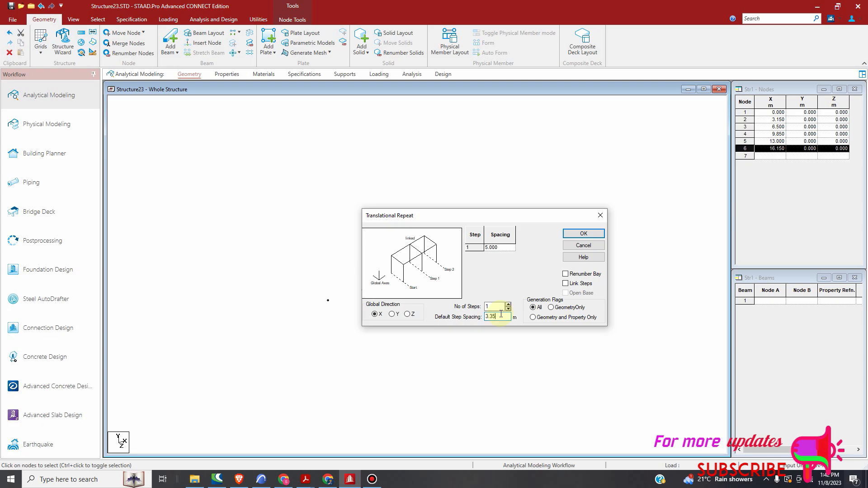
{"action": "left_click", "coordinate": [508, 305]}
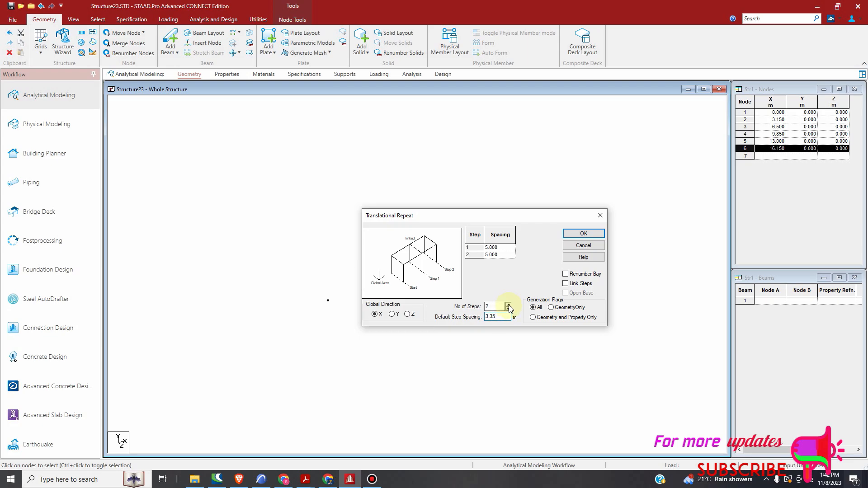
{"action": "left_click", "coordinate": [590, 234]}
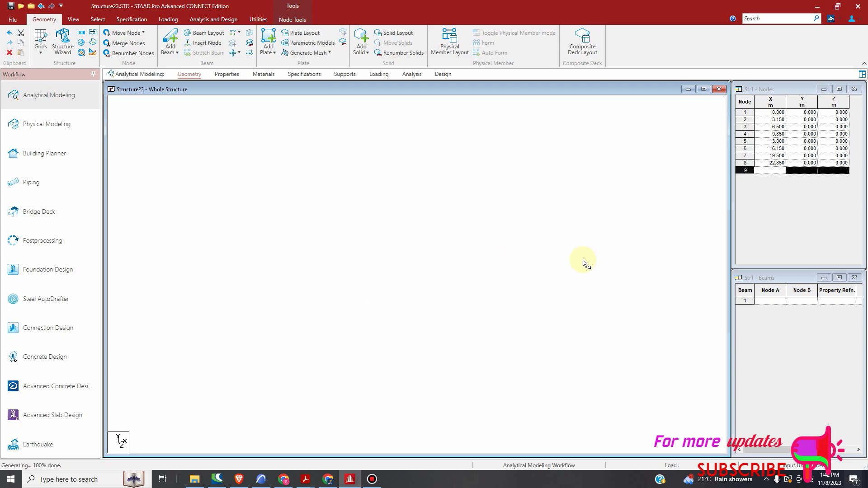
Select the end node at gridline H and switch to ARCHICAD to read the last spacing, from gridline H to I.
{"action": "left_click", "coordinate": [506, 250]}
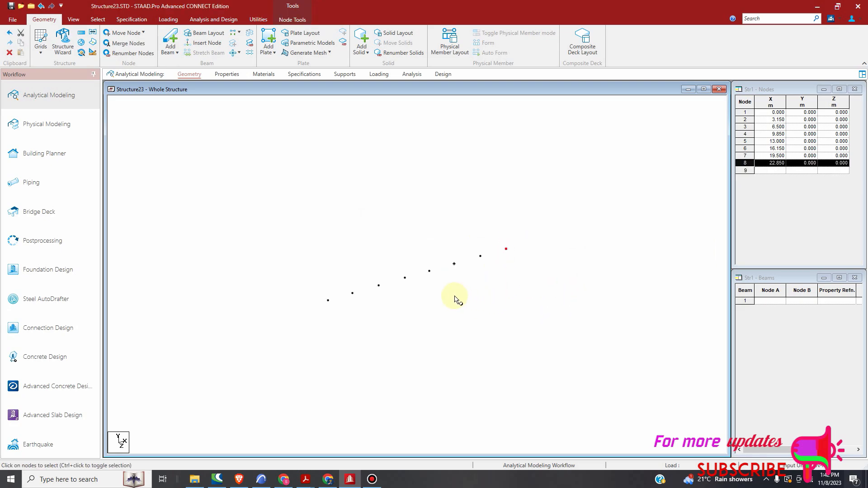
{"action": "left_click", "coordinate": [262, 479]}
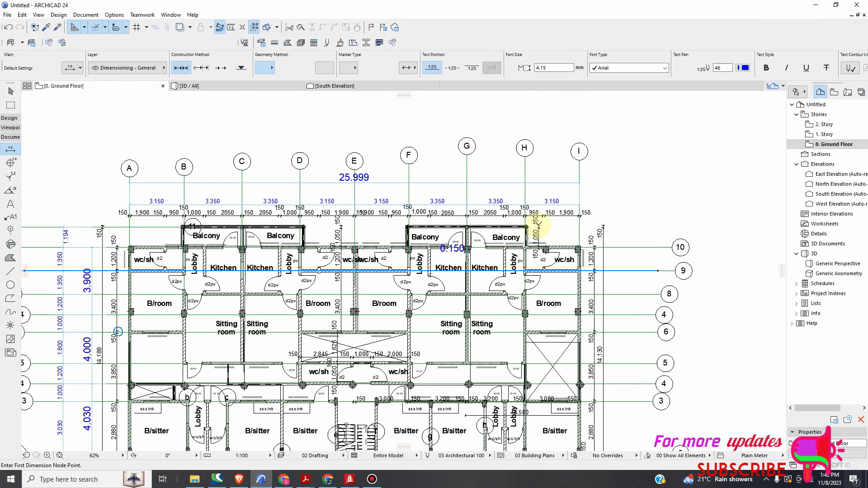
{"action": "scroll", "coordinate": [533, 244], "scroll_direction": "up", "scroll_amount": 2}
{"action": "scroll", "coordinate": [416, 285], "scroll_direction": "down", "scroll_amount": 2}
Switch to STAAD.Pro and repeat the end node at gridline H once in the X direction at 3.15 m spacing.
{"action": "left_click", "coordinate": [350, 479]}
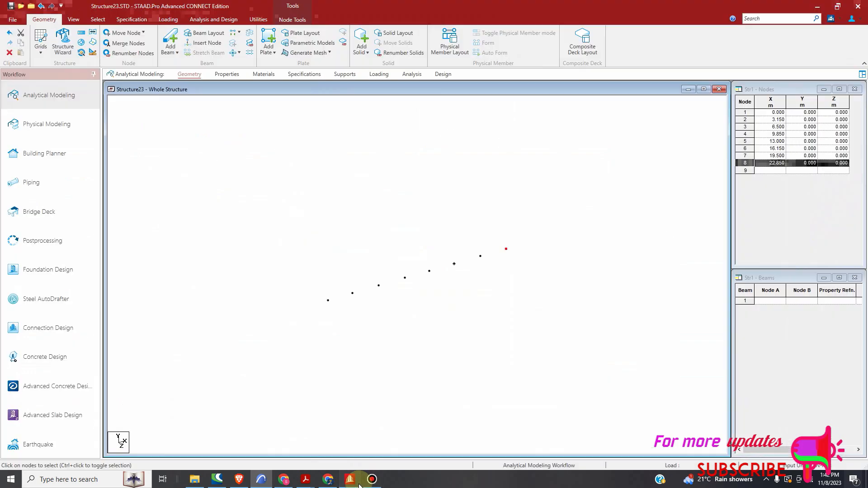
{"action": "left_click", "coordinate": [81, 33]}
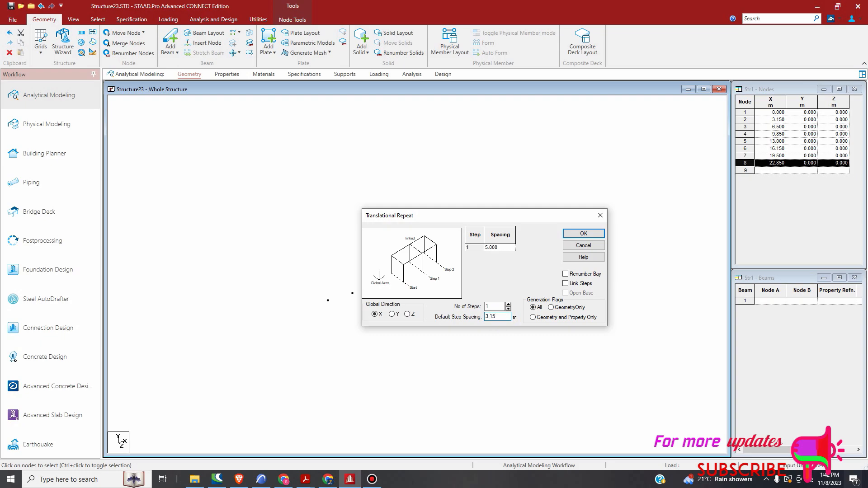
{"action": "left_click", "coordinate": [583, 234]}
Select the whole row of nodes and switch to ARCHICAD to read the first column spacing below gridline 10.
{"action": "left_click_drag", "start_coordinate": [546, 228], "coordinate": [287, 319]}
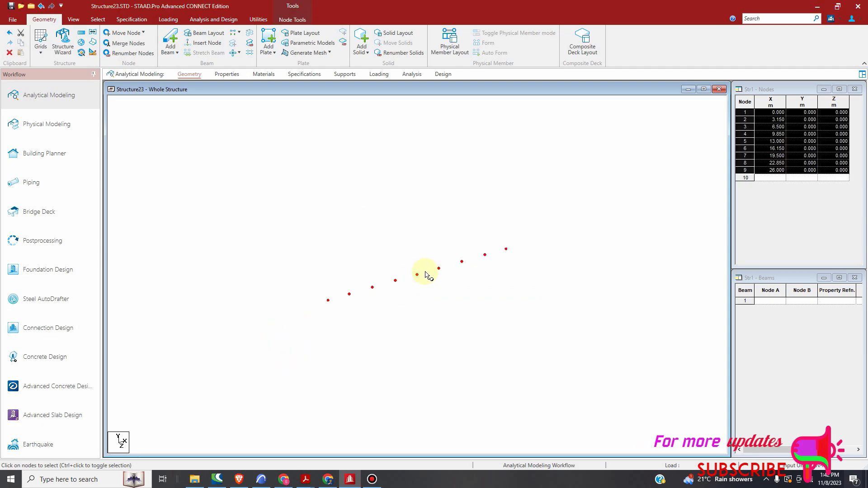
{"action": "left_click", "coordinate": [261, 479]}
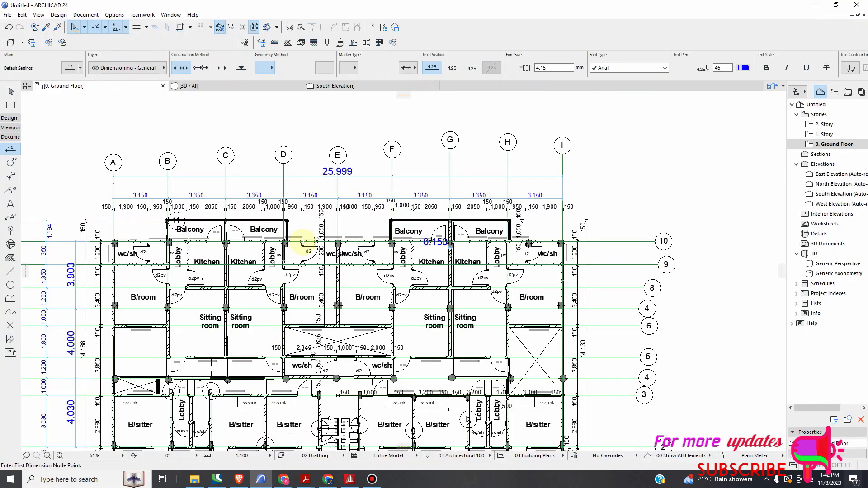
{"action": "scroll", "coordinate": [183, 278], "scroll_direction": "up", "scroll_amount": 5}
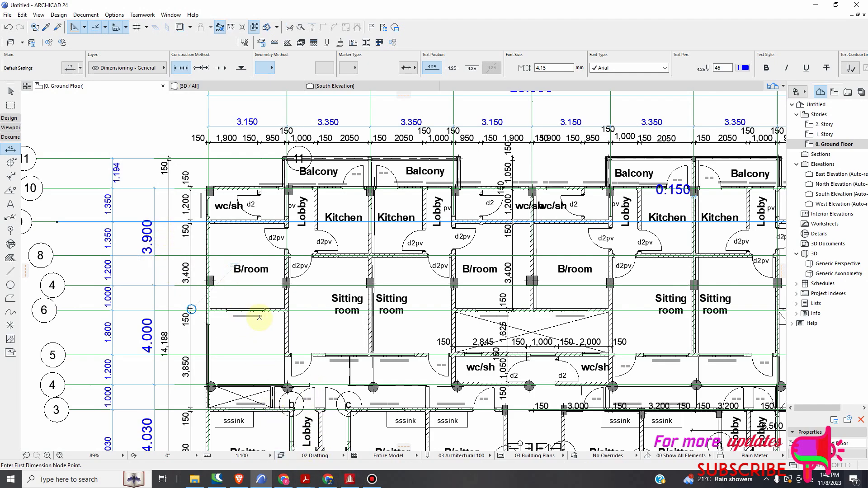
Switch to STAAD.Pro and repeat the selected row of nodes once in the Z direction at 3.9 m spacing.
{"action": "left_click", "coordinate": [350, 480]}
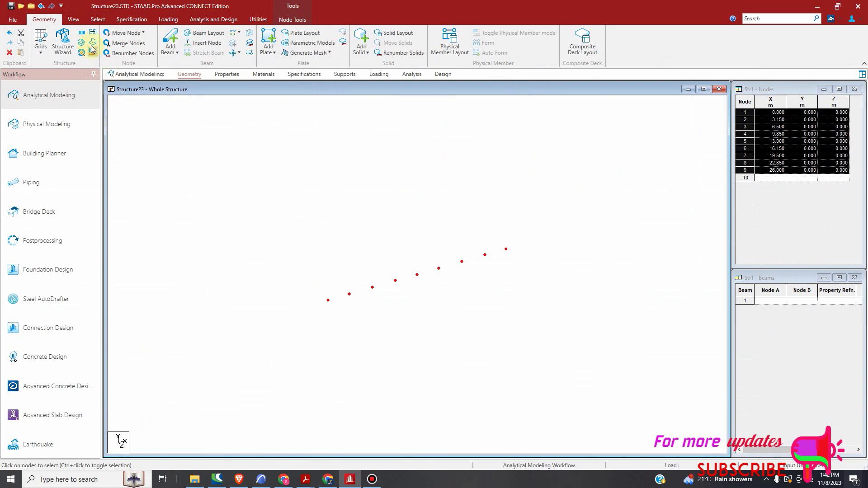
{"action": "left_click", "coordinate": [82, 33]}
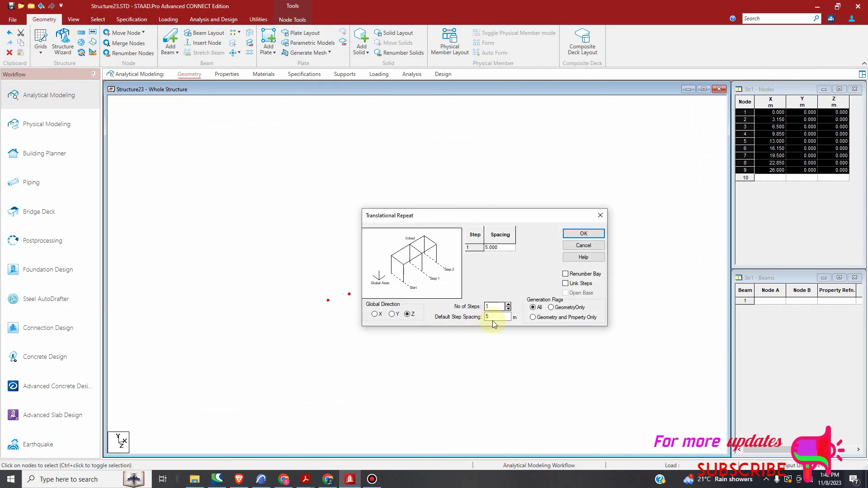
{"action": "double_click", "coordinate": [493, 317]}
{"action": "left_click", "coordinate": [584, 233]}
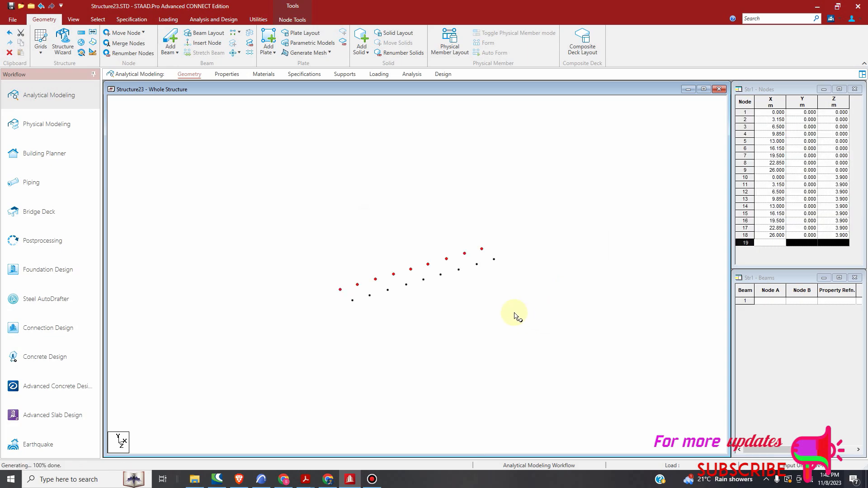
Select only the new row of nodes and switch to ARCHICAD to read the next column spacing down the plan.
{"action": "left_click_drag", "start_coordinate": [505, 255], "coordinate": [345, 312]}
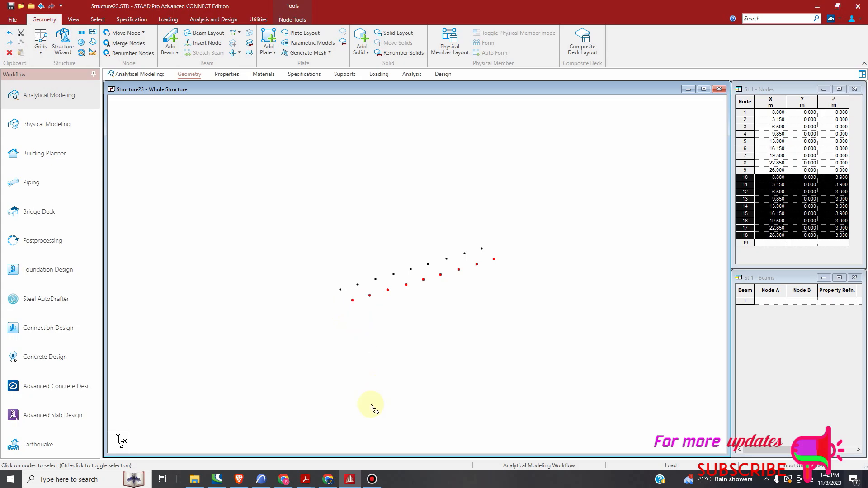
{"action": "left_click", "coordinate": [261, 479]}
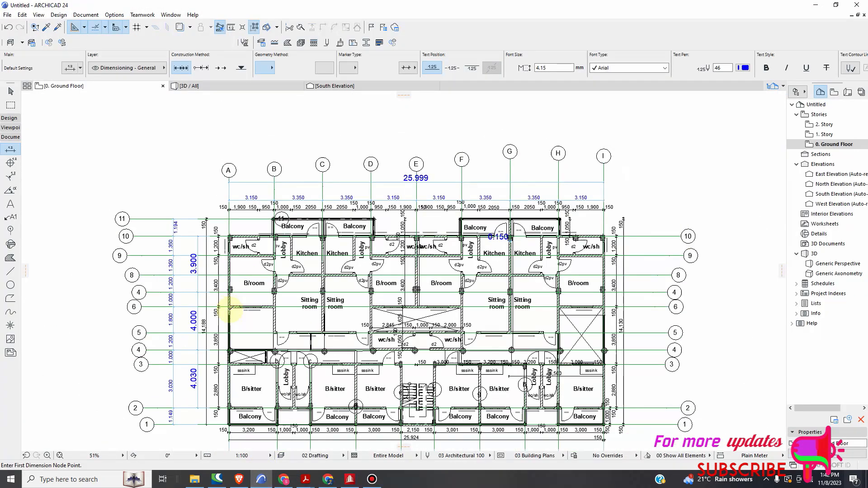
{"action": "scroll", "coordinate": [252, 356], "scroll_direction": "up", "scroll_amount": 3}
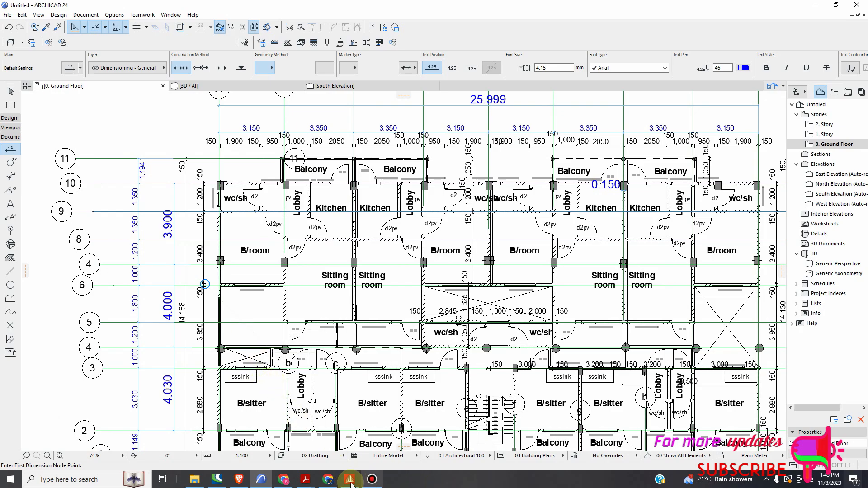
Switch to STAAD.Pro and repeat the selected second row of nodes once in the Z direction at 4 m spacing.
{"action": "left_click", "coordinate": [328, 480]}
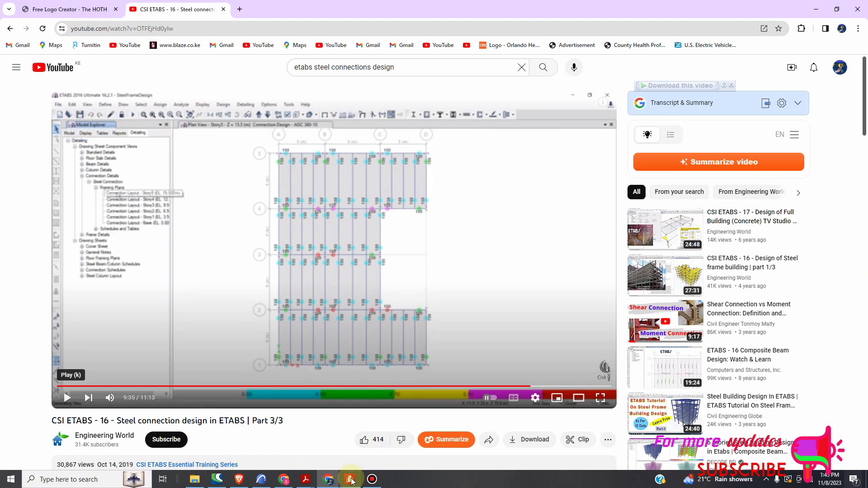
{"action": "left_click", "coordinate": [350, 480]}
{"action": "left_click", "coordinate": [81, 32]}
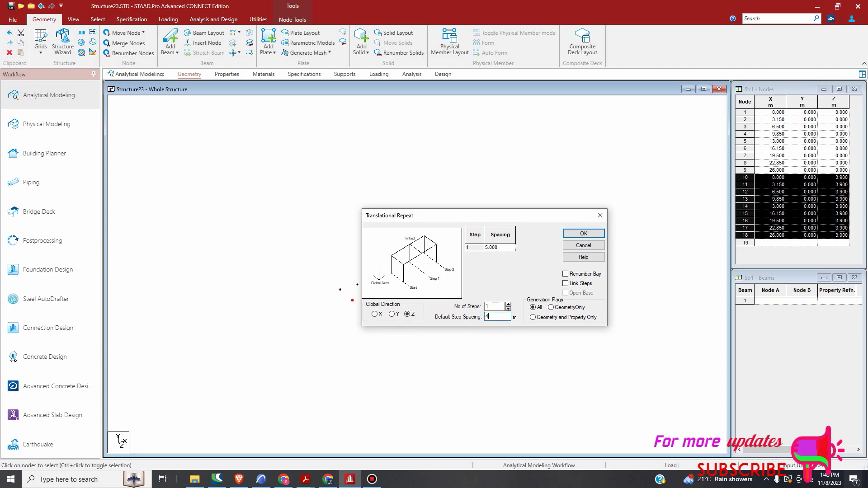
{"action": "type", "text": "4"}
{"action": "left_click", "coordinate": [584, 234]}
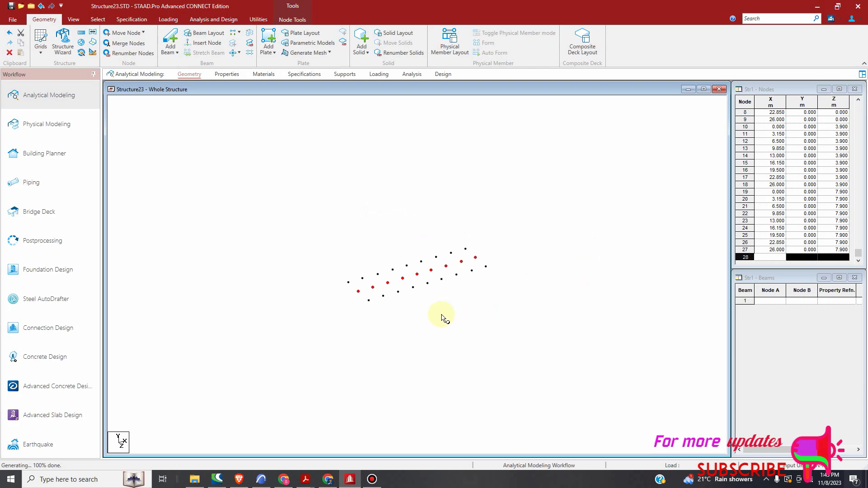
Read the 4.030 spacing in ARCHICAD and repeat STAAD.Pro's selected second node row once along Z, placing a row at Z 11.930 m.
{"action": "left_click", "coordinate": [261, 479]}
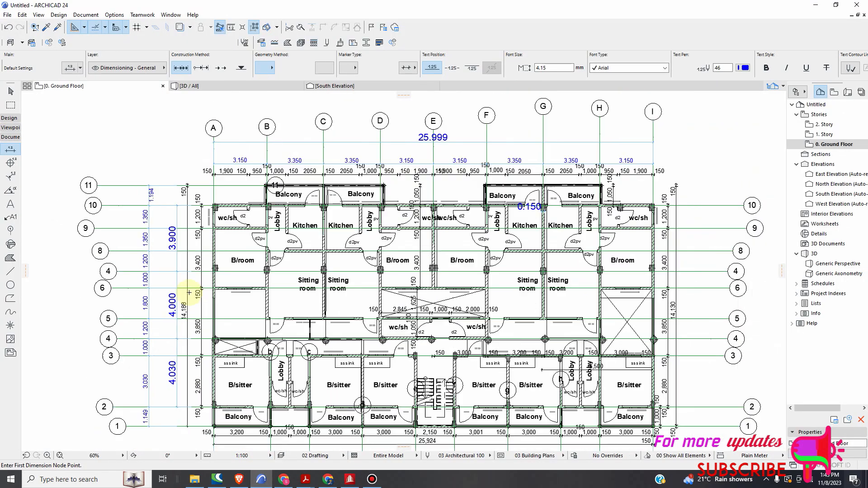
{"action": "scroll", "coordinate": [176, 323], "scroll_direction": "up", "scroll_amount": 3}
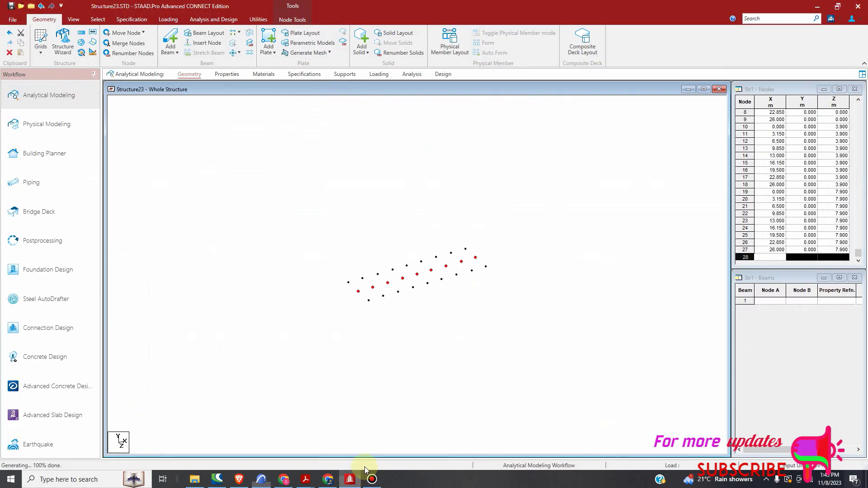
{"action": "left_click", "coordinate": [350, 479]}
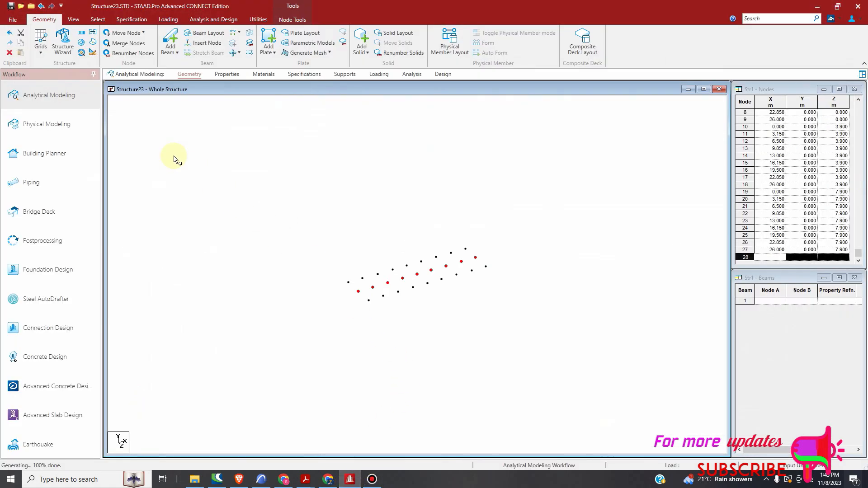
{"action": "left_click", "coordinate": [92, 53]}
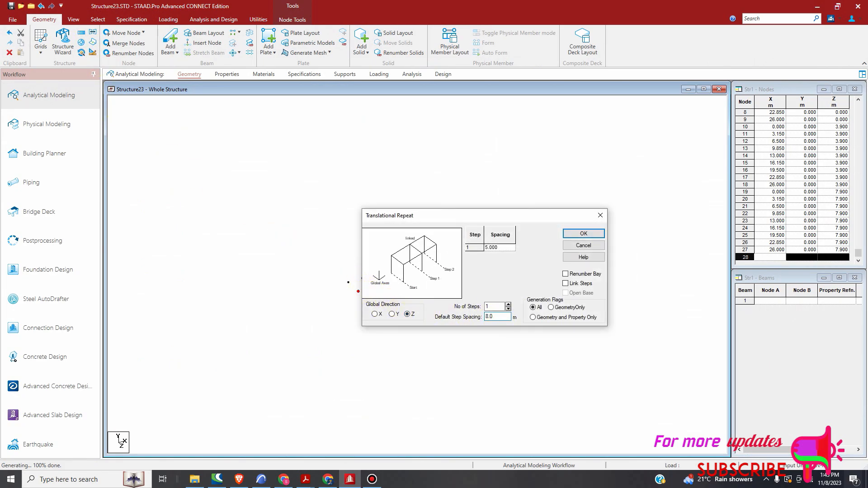
{"action": "left_click", "coordinate": [583, 234]}
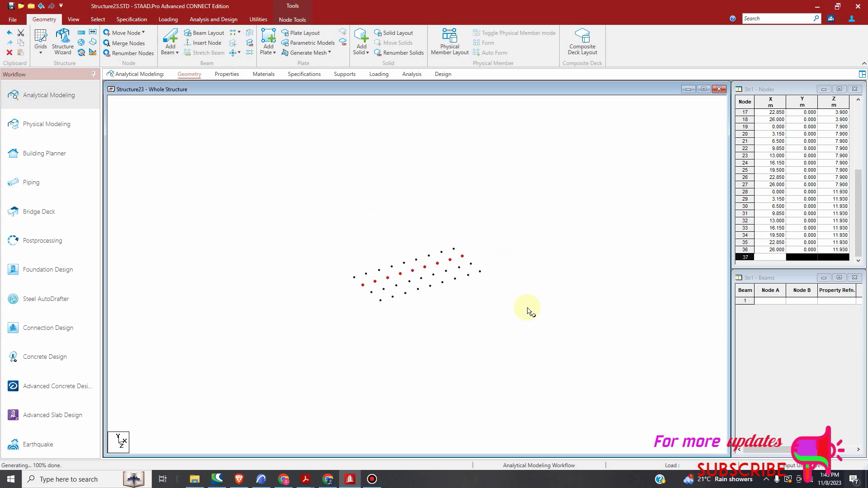
Switch to ARCHICAD and examine the drawing sheet's elevations, especially the storey heights on Elevation E-04.
{"action": "left_click", "coordinate": [261, 479]}
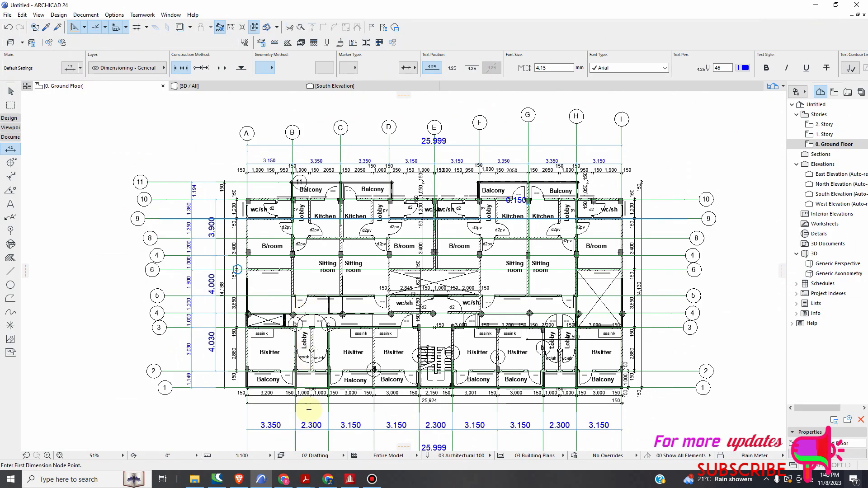
{"action": "scroll", "coordinate": [305, 413], "scroll_direction": "down", "scroll_amount": 4}
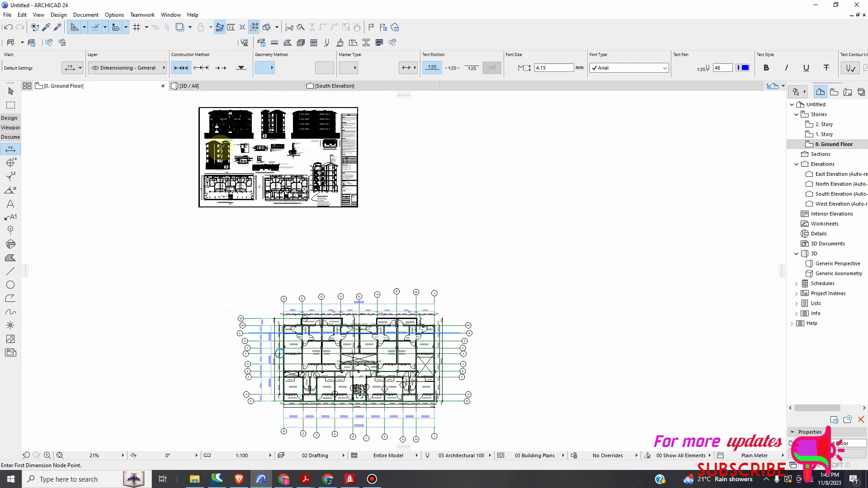
{"action": "scroll", "coordinate": [224, 155], "scroll_direction": "up", "scroll_amount": 6}
{"action": "scroll", "coordinate": [309, 181], "scroll_direction": "down", "scroll_amount": 5}
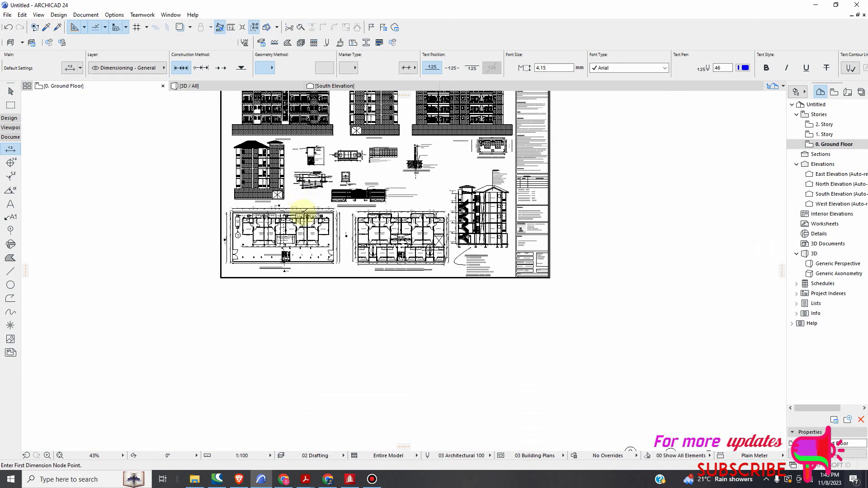
{"action": "scroll", "coordinate": [298, 216], "scroll_direction": "up", "scroll_amount": 6}
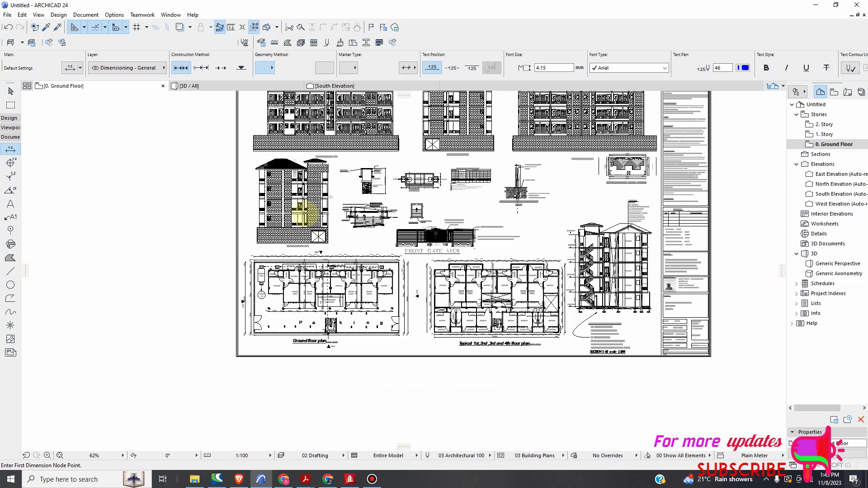
{"action": "scroll", "coordinate": [349, 224], "scroll_direction": "up", "scroll_amount": 5}
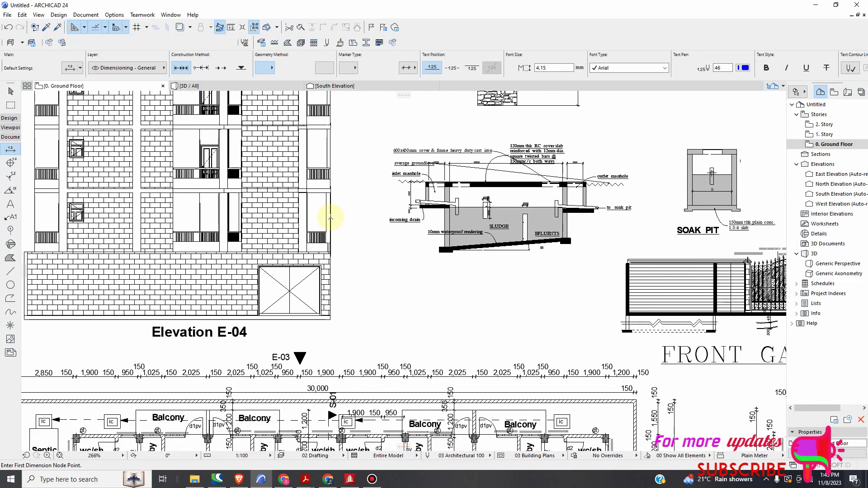
{"action": "scroll", "coordinate": [352, 252], "scroll_direction": "up", "scroll_amount": 2}
{"action": "scroll", "coordinate": [338, 277], "scroll_direction": "down", "scroll_amount": 2}
{"action": "scroll", "coordinate": [341, 269], "scroll_direction": "up", "scroll_amount": 3}
{"action": "scroll", "coordinate": [342, 269], "scroll_direction": "down", "scroll_amount": 4}
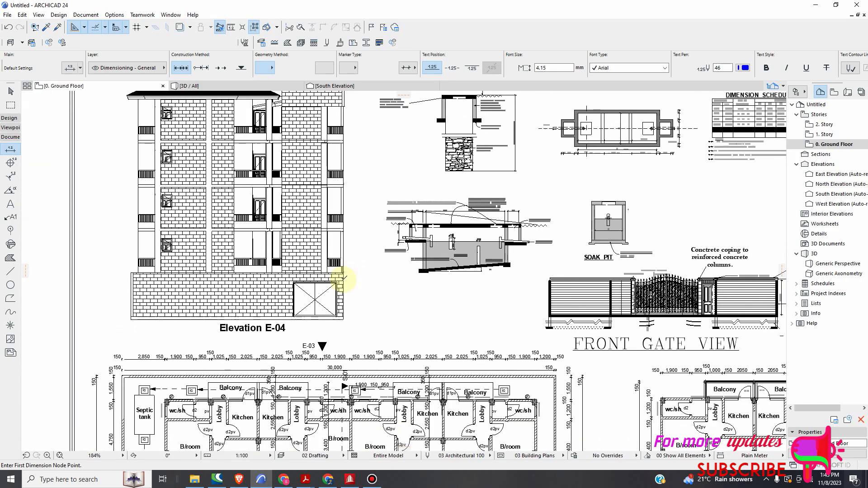
{"action": "scroll", "coordinate": [360, 284], "scroll_direction": "up", "scroll_amount": 1}
{"action": "scroll", "coordinate": [360, 285], "scroll_direction": "down", "scroll_amount": 2}
{"action": "scroll", "coordinate": [345, 243], "scroll_direction": "up", "scroll_amount": 5}
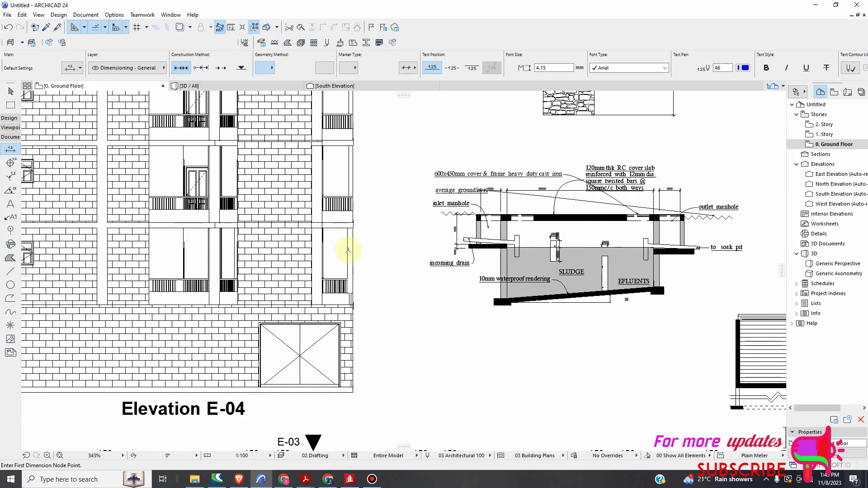
{"action": "scroll", "coordinate": [355, 225], "scroll_direction": "down", "scroll_amount": 4}
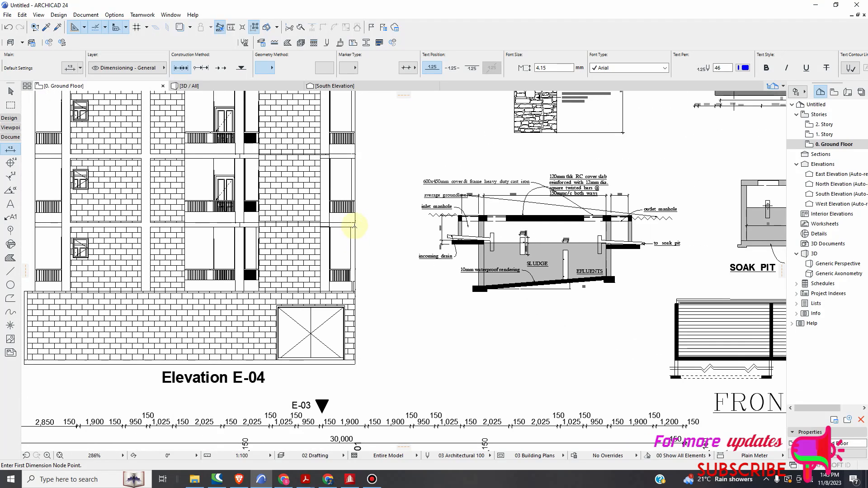
{"action": "scroll", "coordinate": [359, 175], "scroll_direction": "up", "scroll_amount": 1}
{"action": "scroll", "coordinate": [289, 172], "scroll_direction": "down", "scroll_amount": 1}
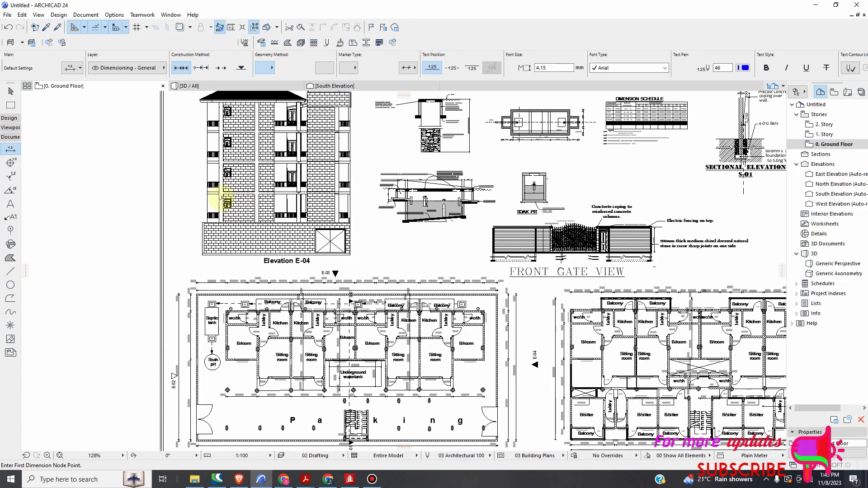
{"action": "scroll", "coordinate": [289, 250], "scroll_direction": "down", "scroll_amount": 2}
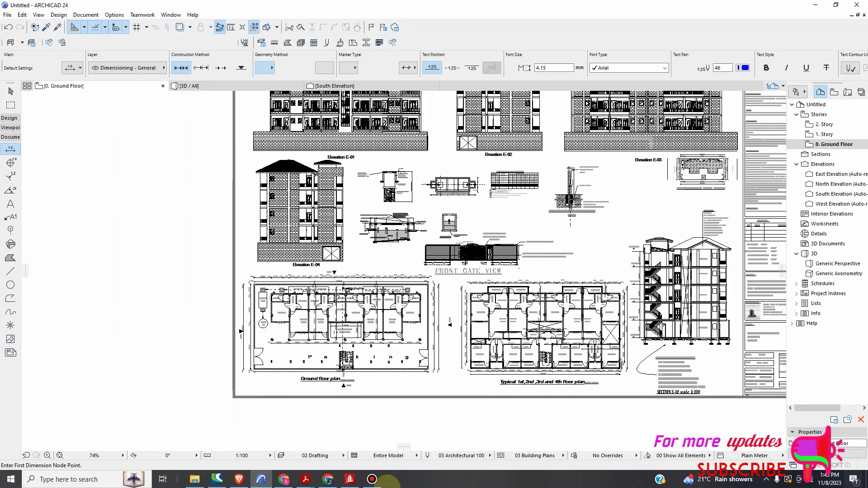
Switch to STAAD.Pro and repeat all nodes once in the Y direction at 2.85 m spacing with linked steps to generate the columns.
{"action": "left_click", "coordinate": [350, 480]}
{"action": "left_click_drag", "start_coordinate": [491, 233], "coordinate": [332, 314]}
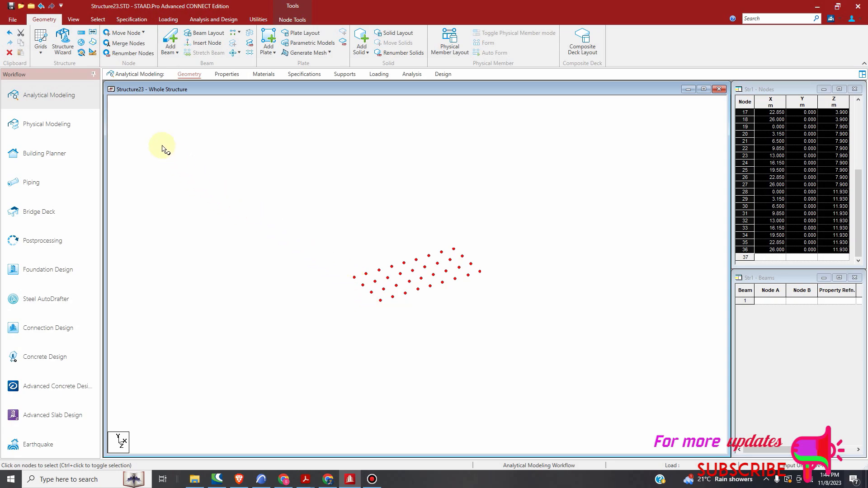
{"action": "left_click", "coordinate": [81, 33]}
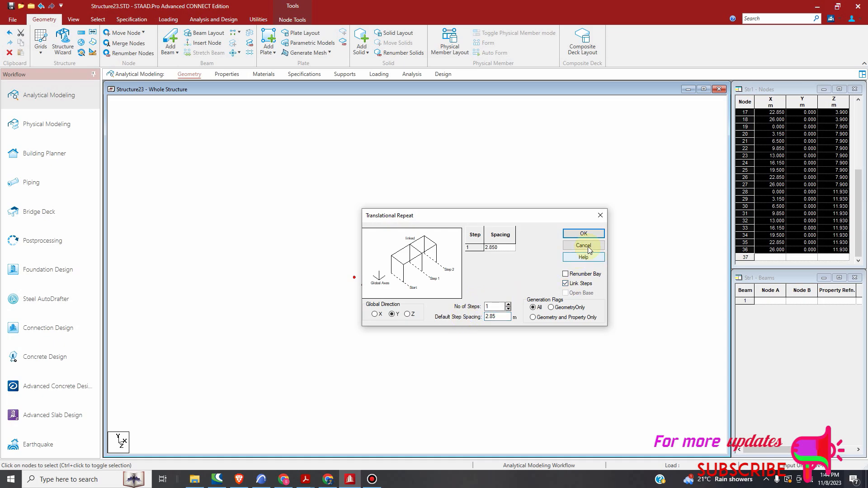
{"action": "left_click", "coordinate": [587, 233]}
{"action": "scroll", "coordinate": [428, 274], "scroll_direction": "up", "scroll_amount": 5}
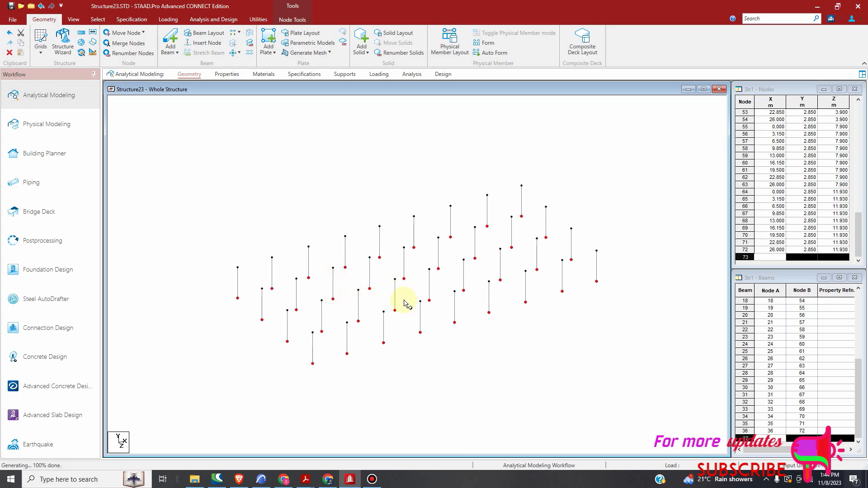
Add beams between column tops along the whole back row, down the X = 0 edge, and across the front row's first three bays.
{"action": "left_click", "coordinate": [258, 246]}
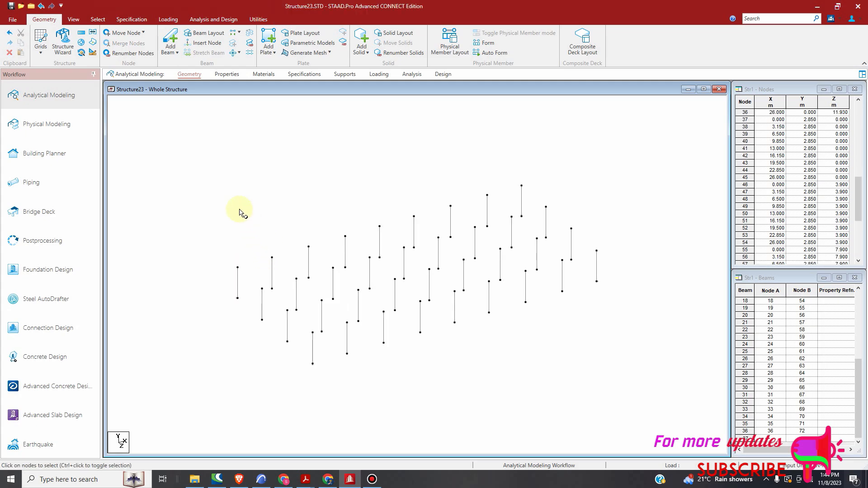
{"action": "left_click", "coordinate": [181, 51]}
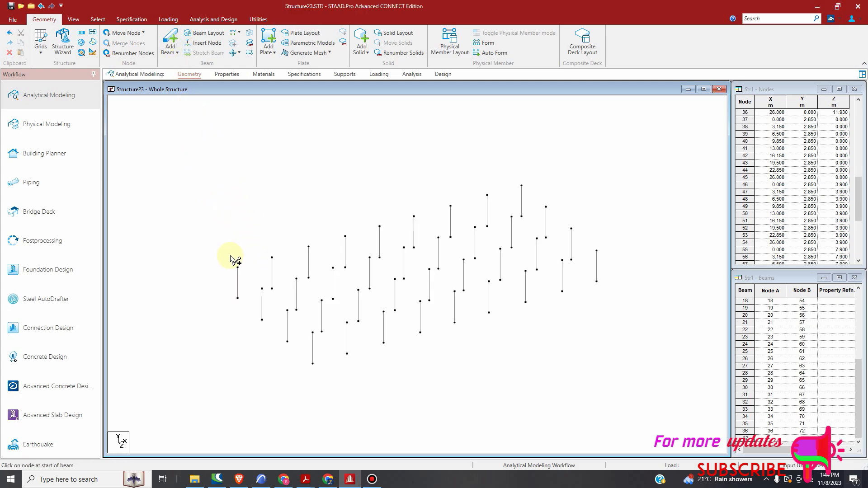
{"action": "left_click_drag", "start_coordinate": [237, 267], "coordinate": [521, 186]}
{"action": "left_click_drag", "start_coordinate": [239, 268], "coordinate": [420, 301]}
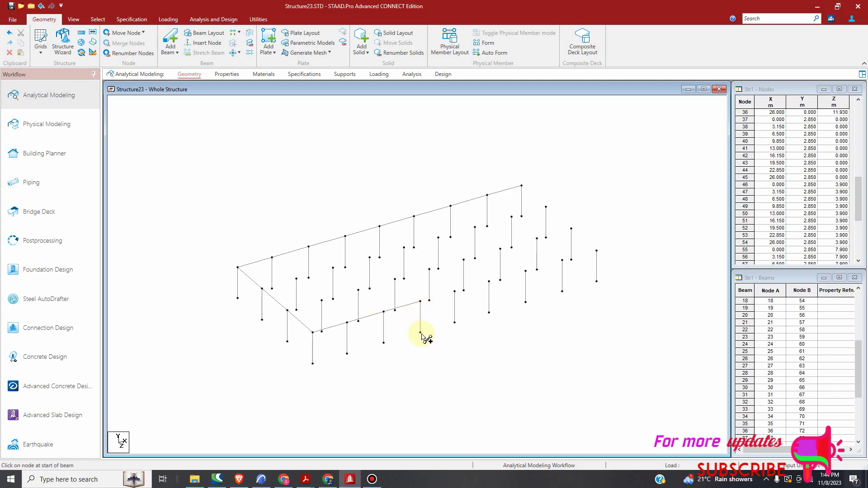
Switch to ARCHICAD and examine the ground floor plan's lower gridlines and their spacings from A to I.
{"action": "left_click", "coordinate": [264, 481]}
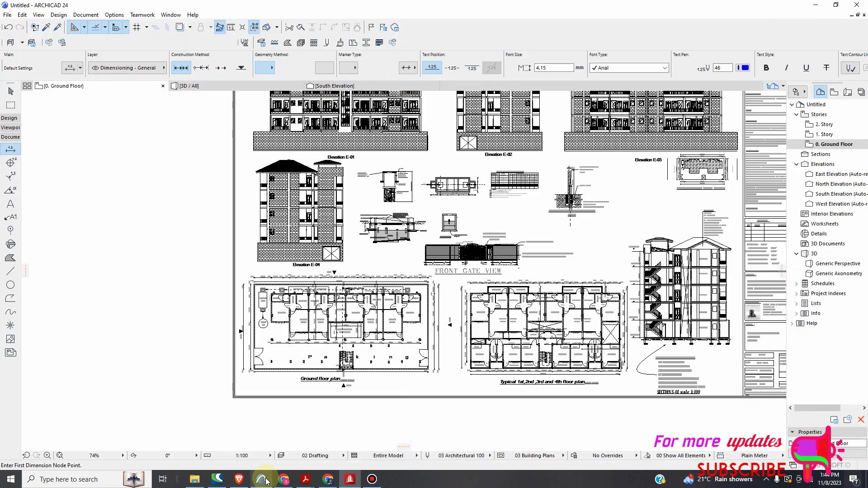
{"action": "scroll", "coordinate": [407, 239], "scroll_direction": "down", "scroll_amount": 4}
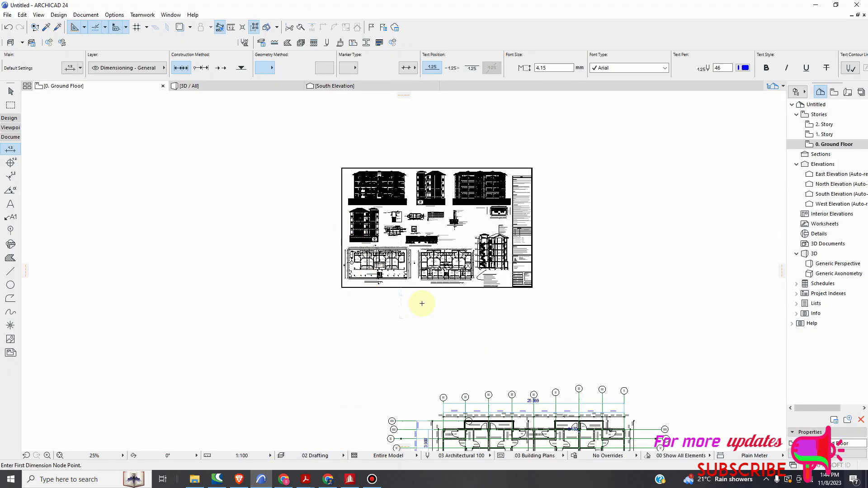
{"action": "scroll", "coordinate": [353, 226], "scroll_direction": "down", "scroll_amount": 2}
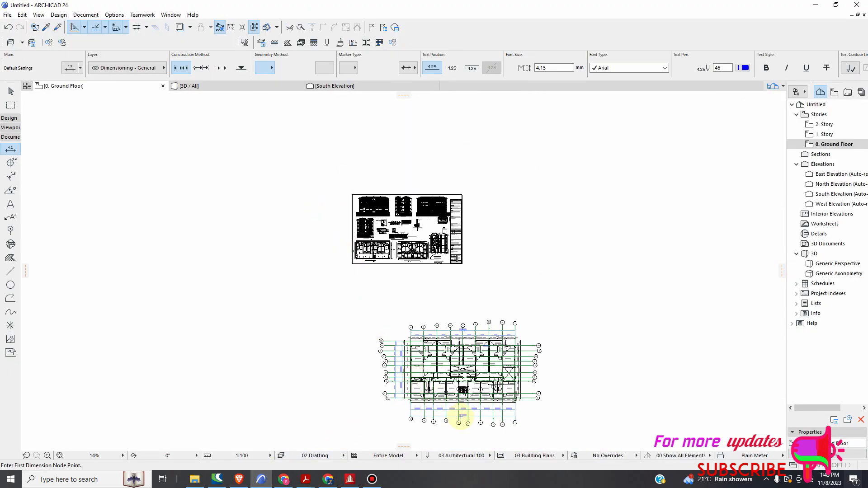
{"action": "scroll", "coordinate": [448, 400], "scroll_direction": "up", "scroll_amount": 6}
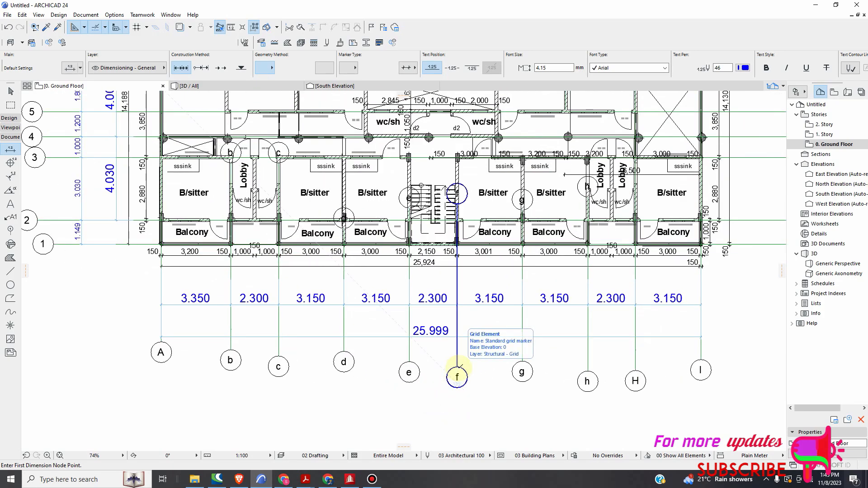
Switch to STAAD.Pro and delete the three beams along the front row at Z 11.930 m.
{"action": "left_click", "coordinate": [350, 480]}
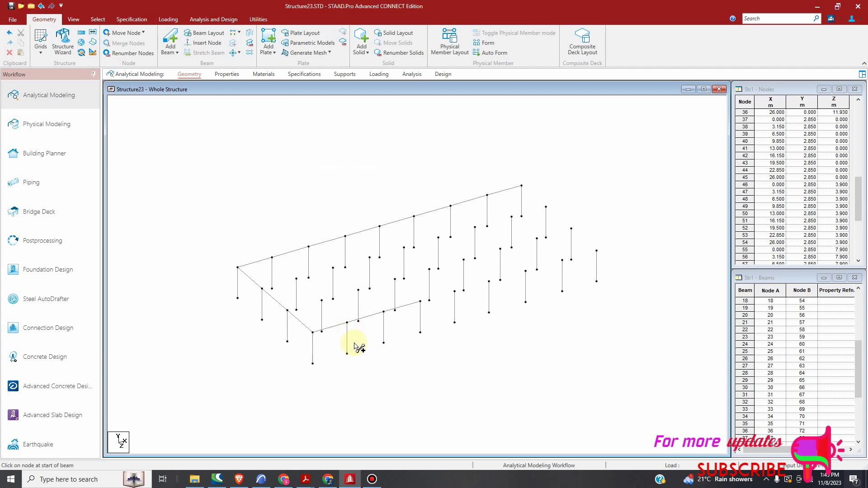
{"action": "left_click", "coordinate": [73, 20]}
{"action": "left_click", "coordinate": [98, 19]}
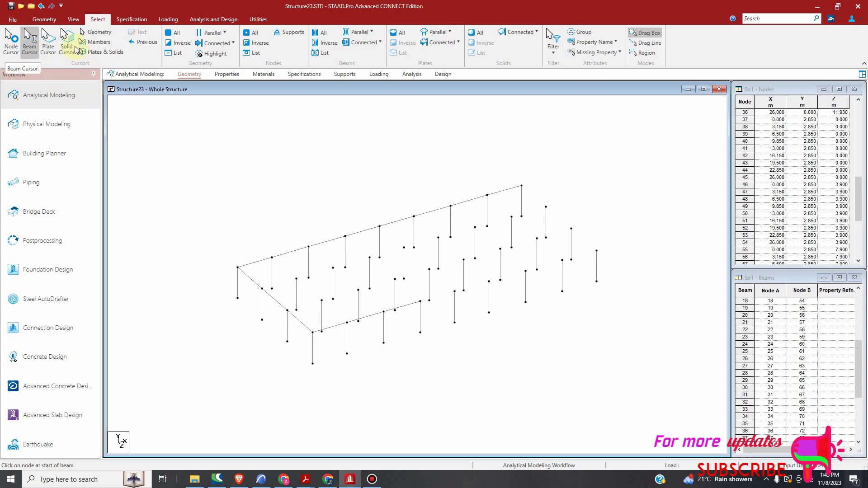
{"action": "left_click", "coordinate": [96, 34]}
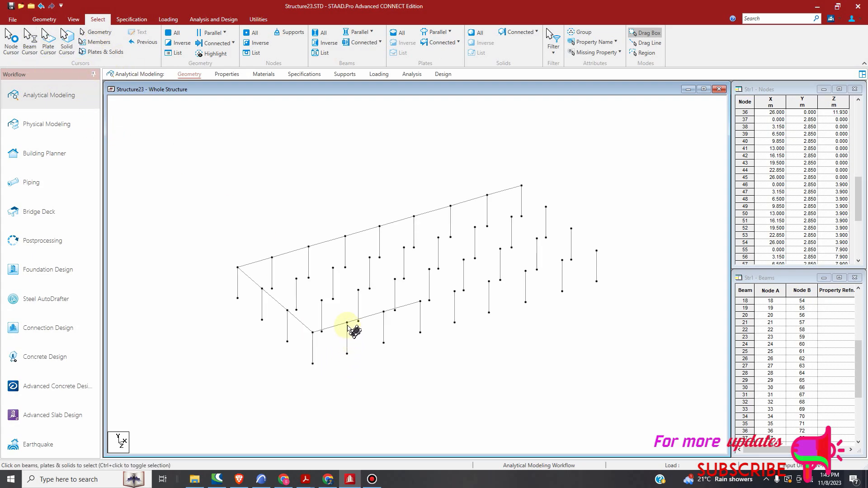
{"action": "left_click", "coordinate": [342, 326]}
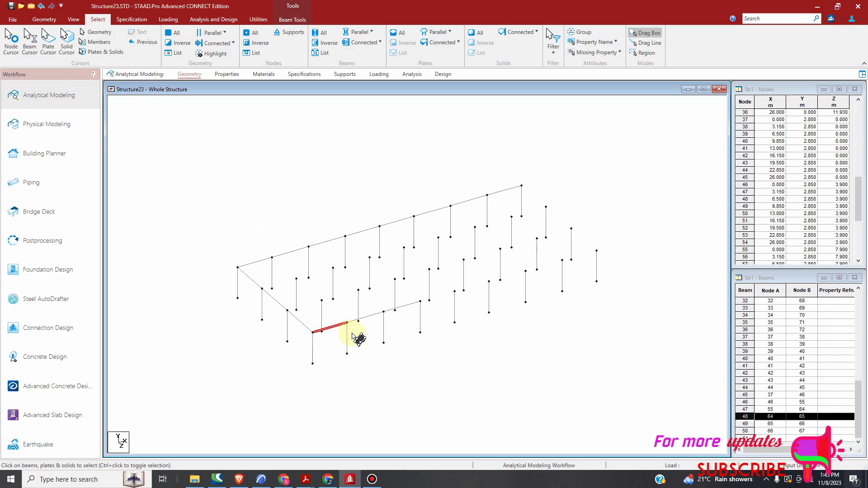
{"action": "left_click", "coordinate": [378, 314], "text": "ctrl"}
{"action": "left_click", "coordinate": [412, 304], "text": "ctrl"}
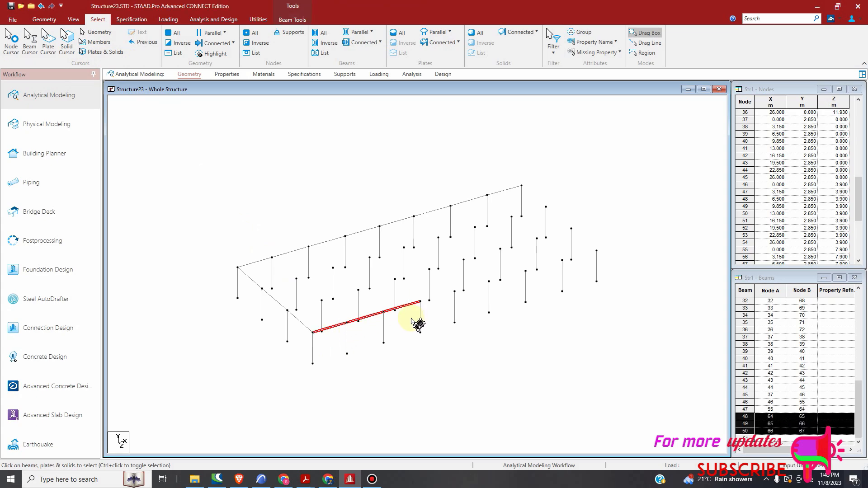
{"action": "left_click", "coordinate": [44, 19]}
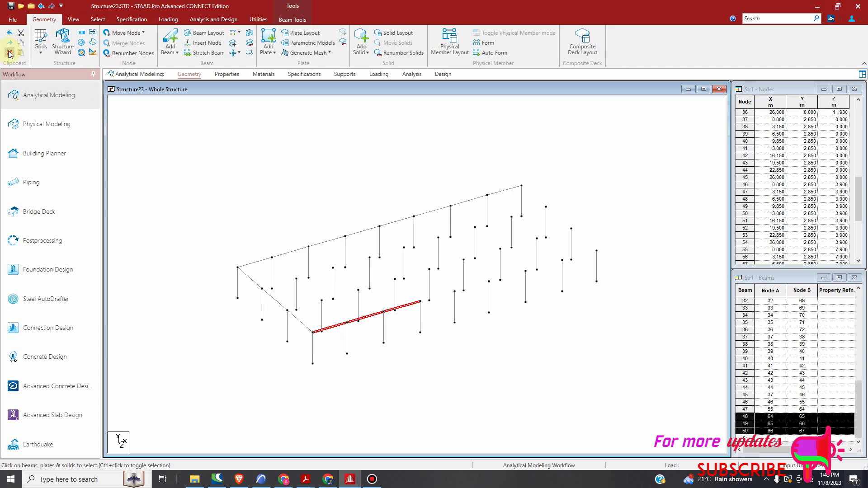
{"action": "left_click", "coordinate": [9, 53]}
{"action": "left_click", "coordinate": [454, 262]}
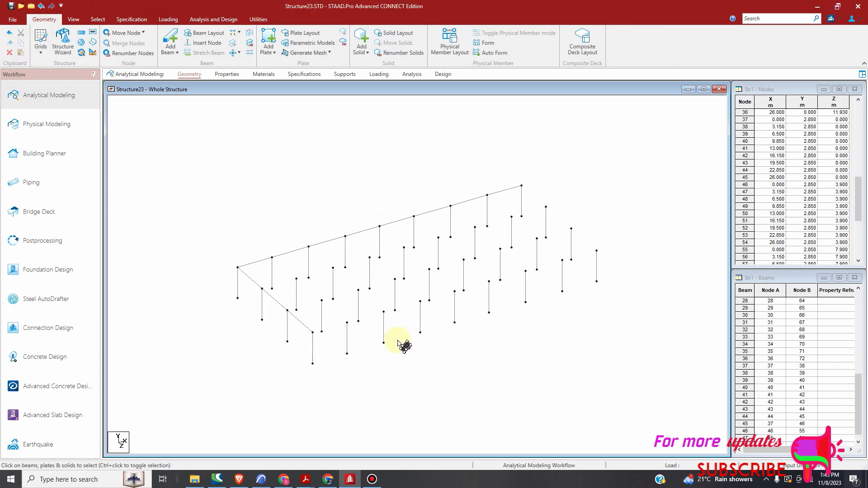
Delete the six front-row columns at Z 11.930 m from X 3.150 m to X 19.500 m, together with their nodes.
{"action": "left_click", "coordinate": [344, 366]}
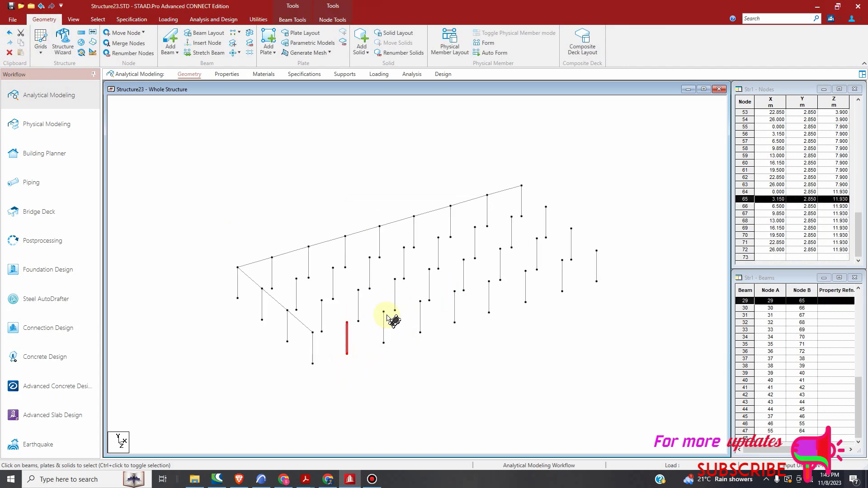
{"action": "left_click_drag", "start_coordinate": [425, 294], "coordinate": [416, 350], "text": "ctrl"}
{"action": "left_click_drag", "start_coordinate": [453, 289], "coordinate": [448, 335], "text": "ctrl"}
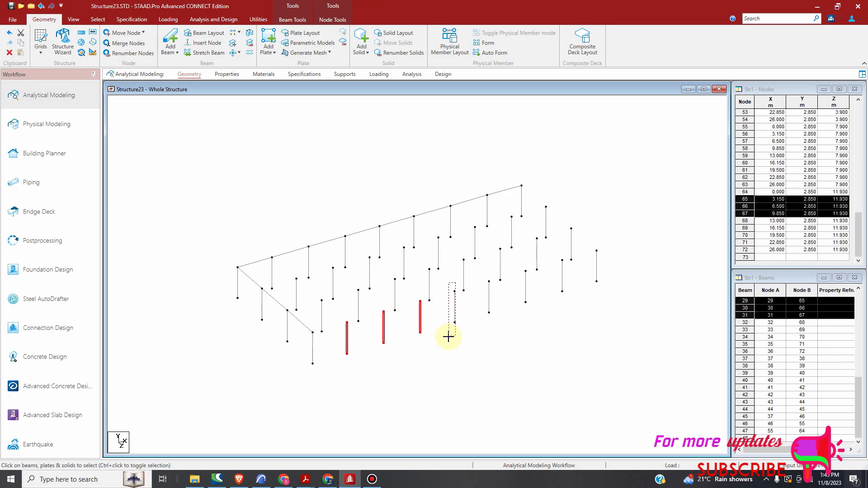
{"action": "left_click", "coordinate": [488, 305], "text": "ctrl"}
{"action": "left_click_drag", "start_coordinate": [525, 281], "coordinate": [519, 322], "text": "ctrl"}
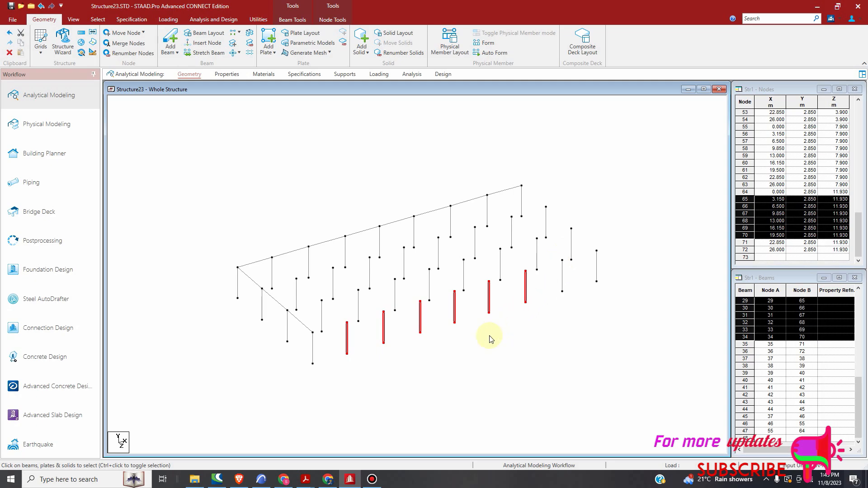
{"action": "key", "text": "Delete"}
{"action": "left_click", "coordinate": [463, 261]}
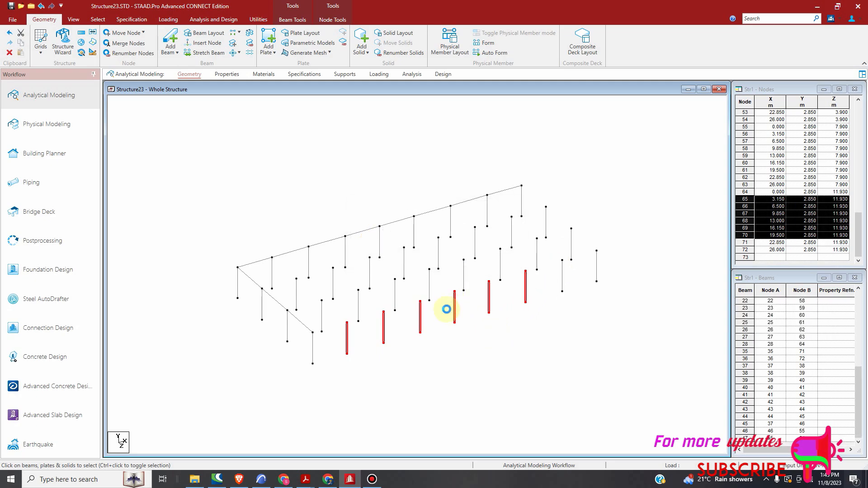
{"action": "left_click", "coordinate": [459, 261]}
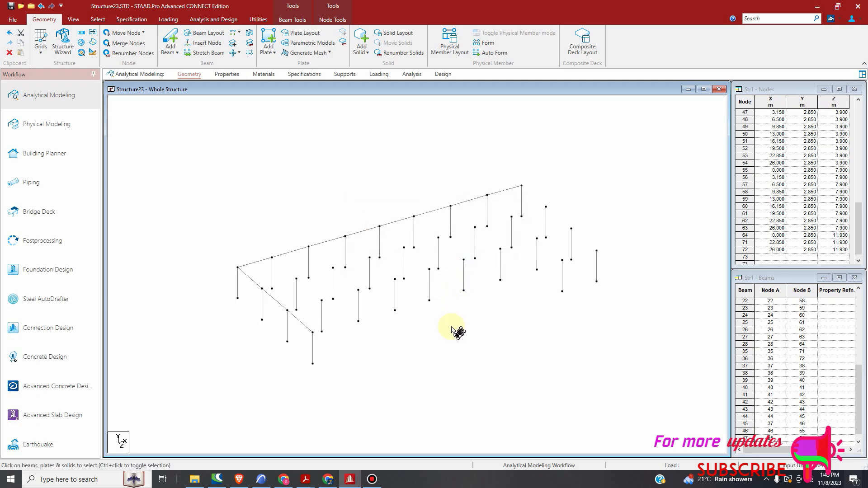
Check the A–b spacing in ARCHICAD and, in STAAD.Pro, repeat the front X = 0 column's two end nodes once in X at 3.35 m.
{"action": "left_click", "coordinate": [312, 360]}
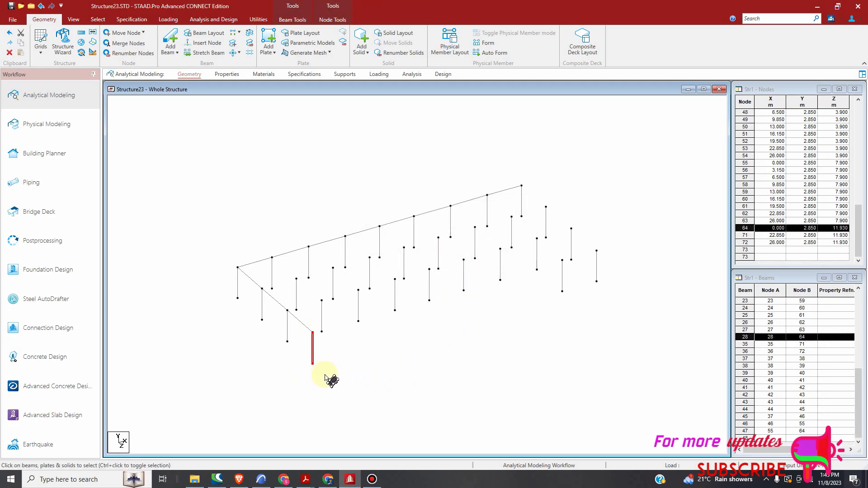
{"action": "left_click", "coordinate": [320, 353]}
{"action": "left_click", "coordinate": [97, 19]}
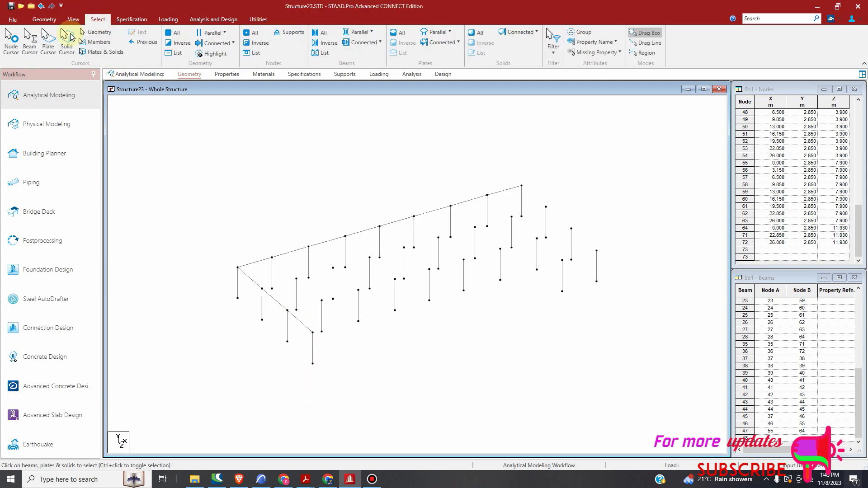
{"action": "left_click", "coordinate": [11, 43]}
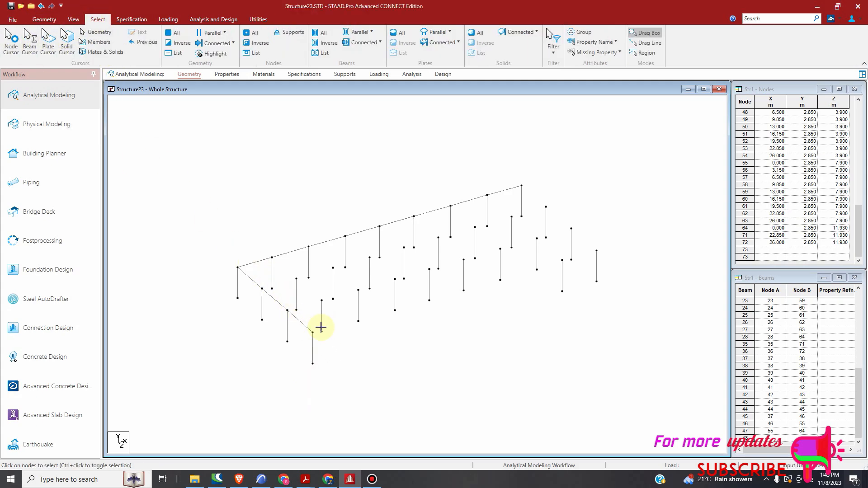
{"action": "left_click_drag", "start_coordinate": [314, 345], "coordinate": [306, 388]}
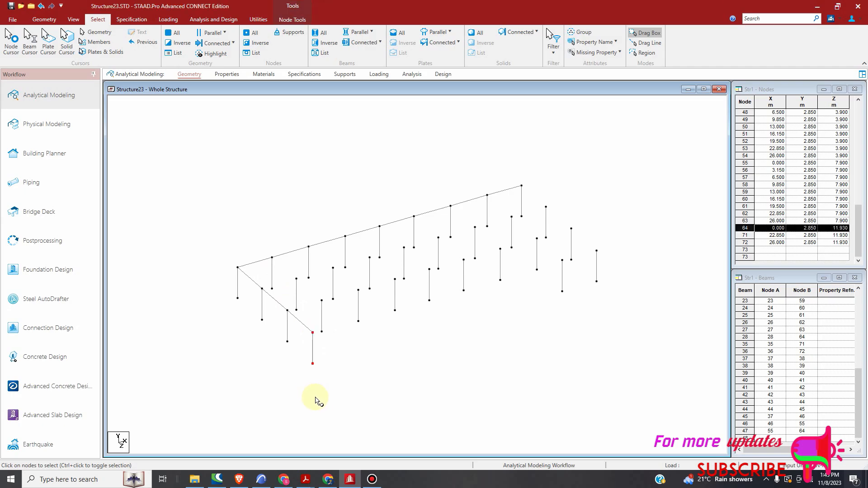
{"action": "left_click", "coordinate": [261, 479]}
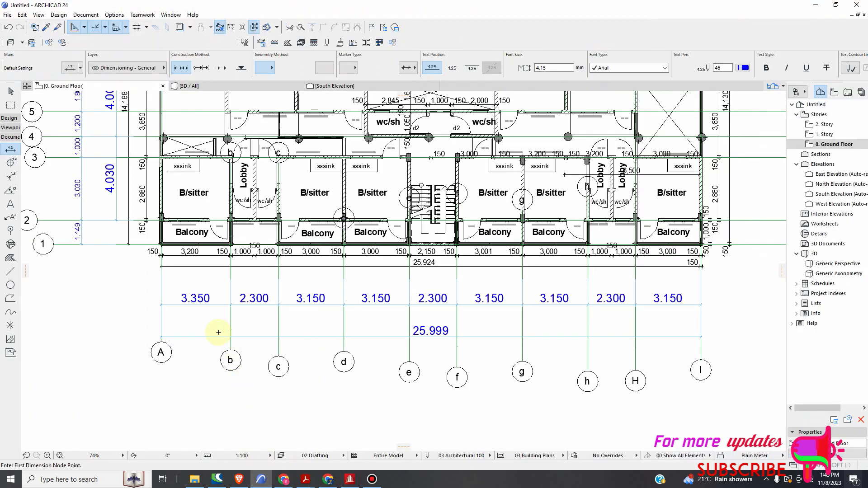
{"action": "scroll", "coordinate": [188, 307], "scroll_direction": "up", "scroll_amount": 2}
{"action": "scroll", "coordinate": [194, 300], "scroll_direction": "down", "scroll_amount": 4}
{"action": "scroll", "coordinate": [211, 305], "scroll_direction": "up", "scroll_amount": 2}
{"action": "scroll", "coordinate": [211, 311], "scroll_direction": "down", "scroll_amount": 2}
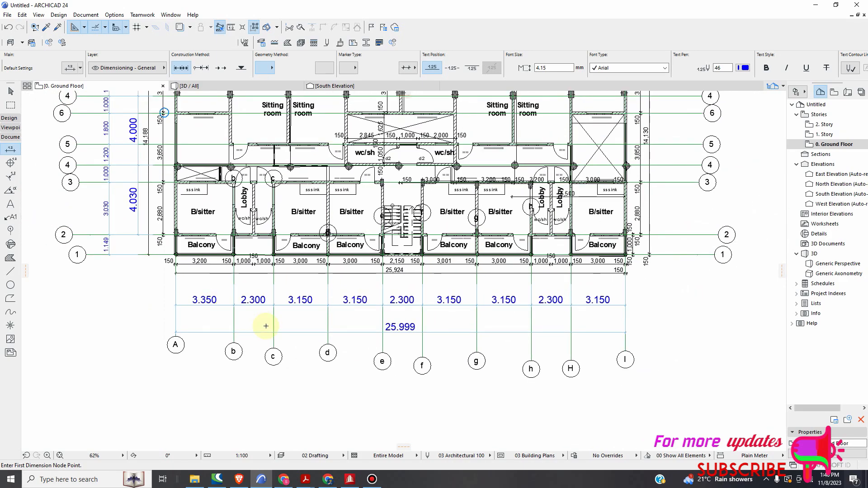
{"action": "left_click", "coordinate": [350, 480]}
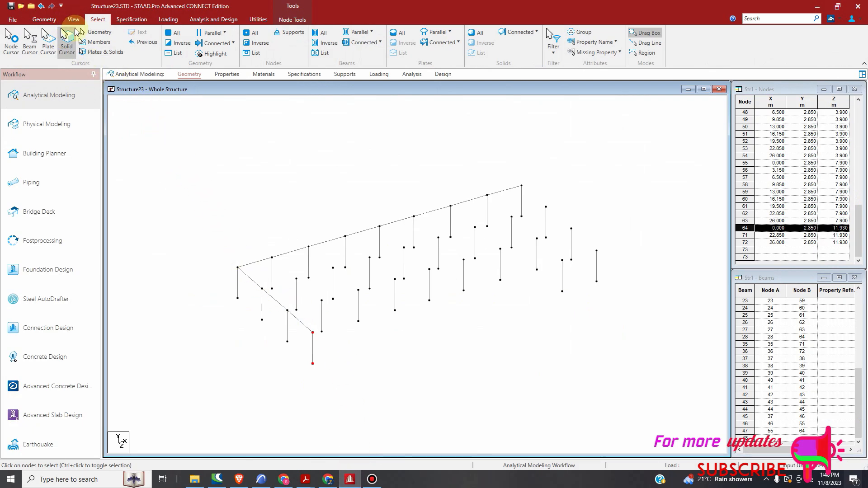
{"action": "left_click", "coordinate": [43, 19]}
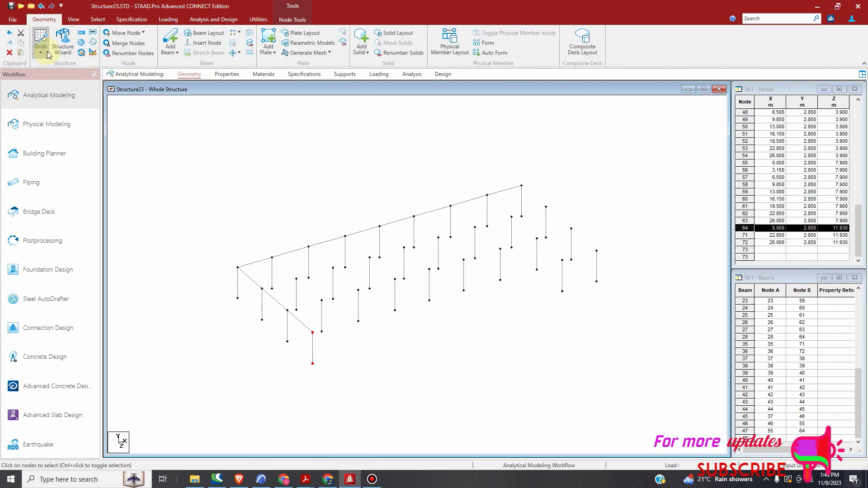
{"action": "left_click", "coordinate": [81, 33]}
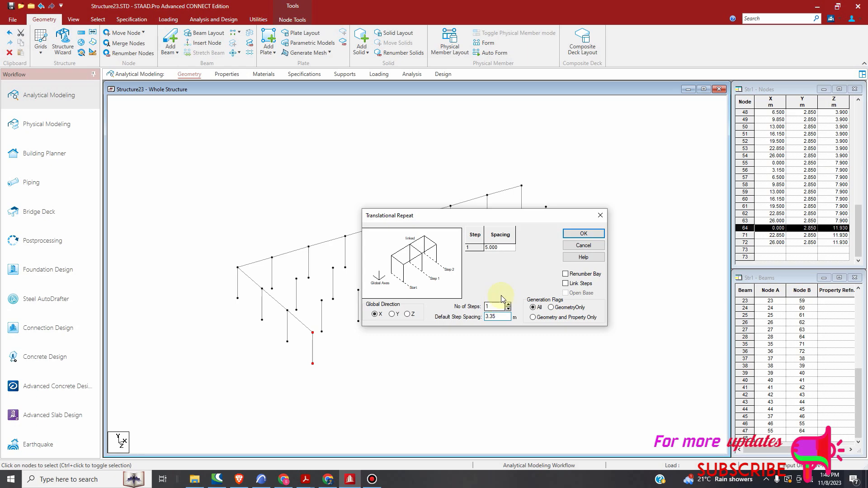
{"action": "left_click", "coordinate": [582, 234]}
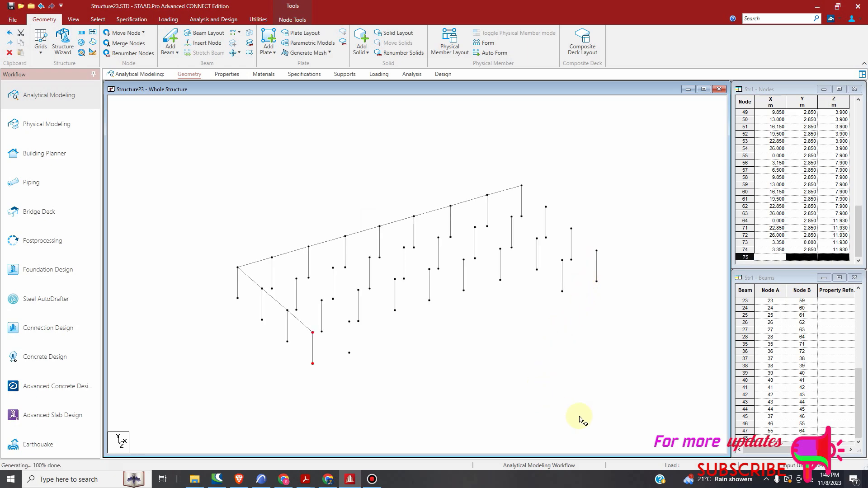
{"action": "left_click", "coordinate": [767, 480]}
{"action": "left_click", "coordinate": [775, 461]}
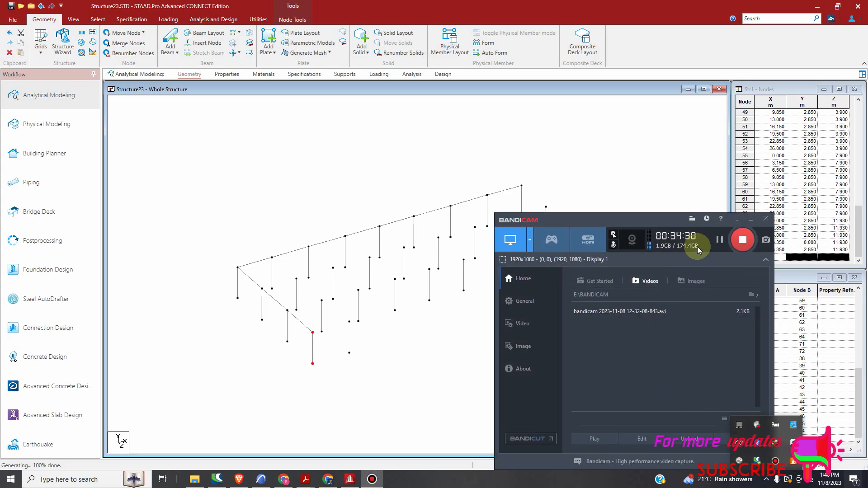
{"action": "left_click", "coordinate": [719, 240]}
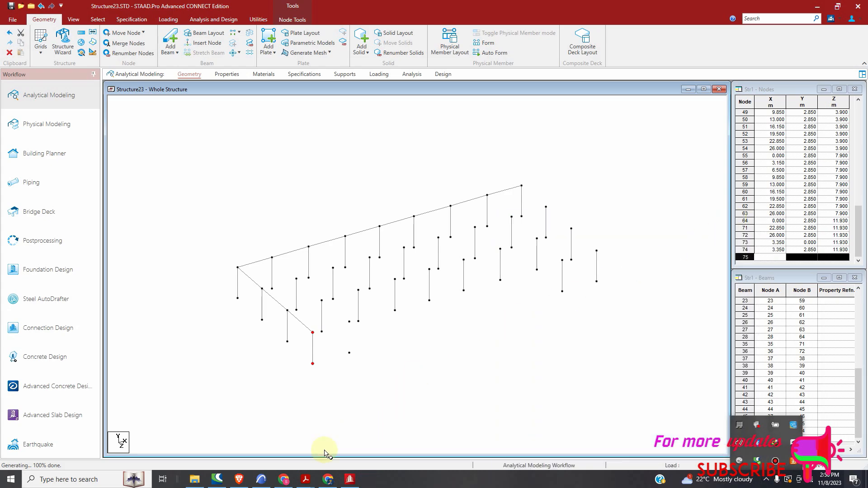
Switch to ARCHICAD and read the spacing between gridlines b and c on the ground floor plan.
{"action": "left_click", "coordinate": [264, 484]}
{"action": "scroll", "coordinate": [240, 281], "scroll_direction": "up", "scroll_amount": 3}
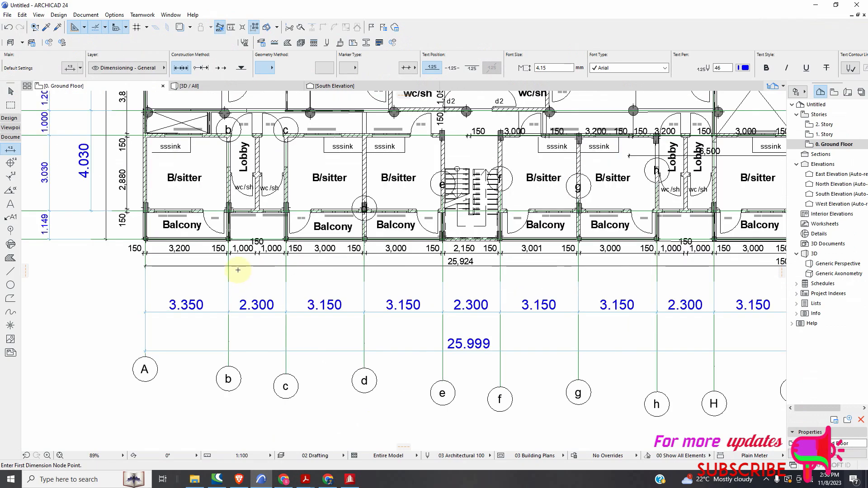
{"action": "scroll", "coordinate": [244, 303], "scroll_direction": "down", "scroll_amount": 3}
{"action": "scroll", "coordinate": [222, 328], "scroll_direction": "up", "scroll_amount": 4}
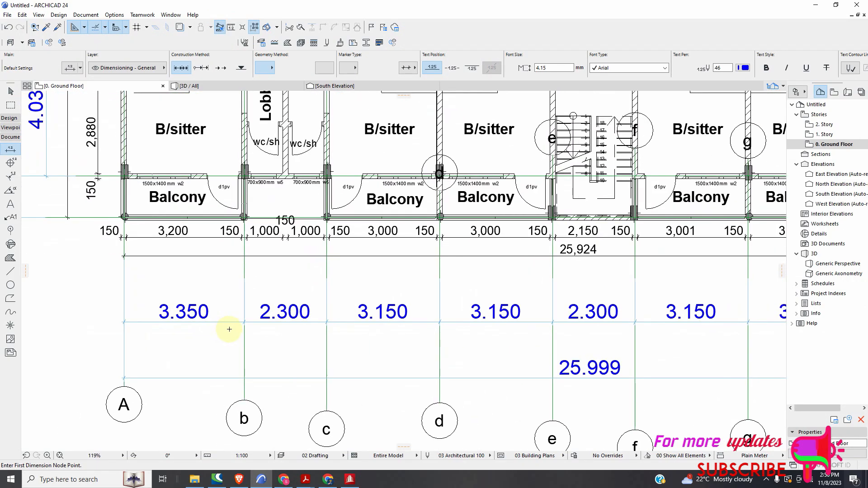
{"action": "scroll", "coordinate": [257, 320], "scroll_direction": "down", "scroll_amount": 3}
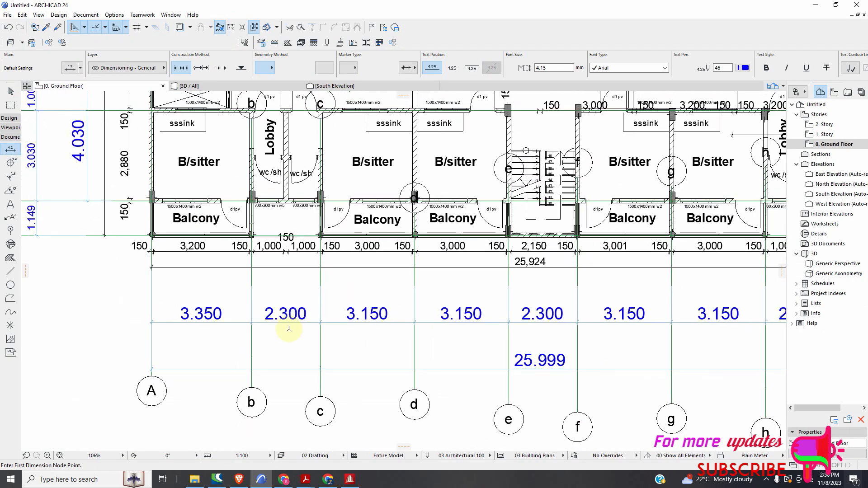
Switch to STAAD.Pro and repeat the two nodes at X 3.350 m, Z 11.930 m once in the X direction at 2.3 m.
{"action": "left_click", "coordinate": [324, 482]}
{"action": "left_click", "coordinate": [350, 481]}
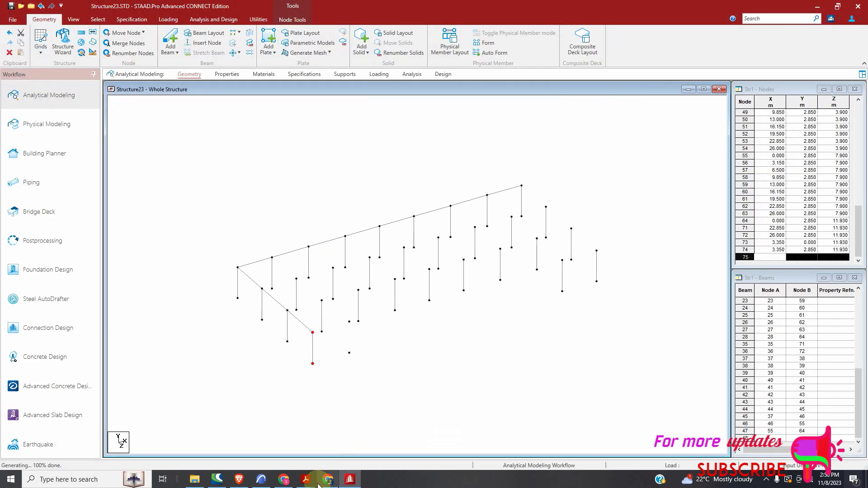
{"action": "mouse_move", "coordinate": [328, 480]}
{"action": "left_click", "coordinate": [369, 421]}
{"action": "left_click", "coordinate": [375, 406]}
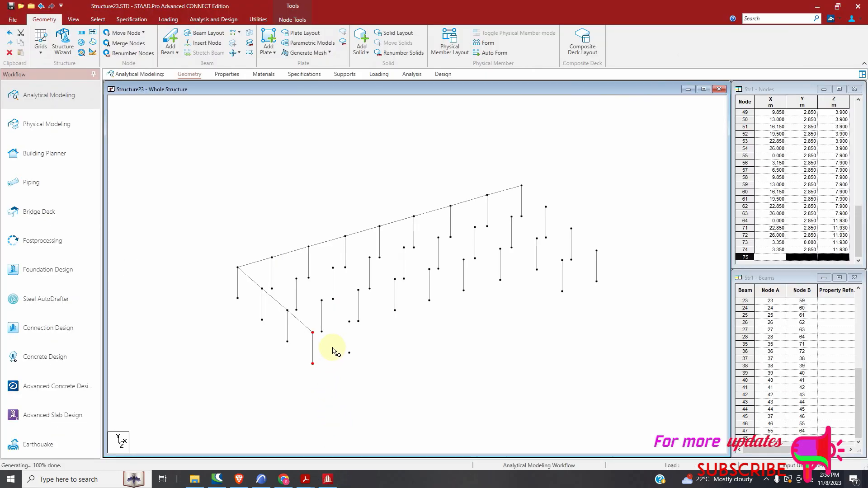
{"action": "left_click_drag", "start_coordinate": [344, 315], "coordinate": [355, 372]}
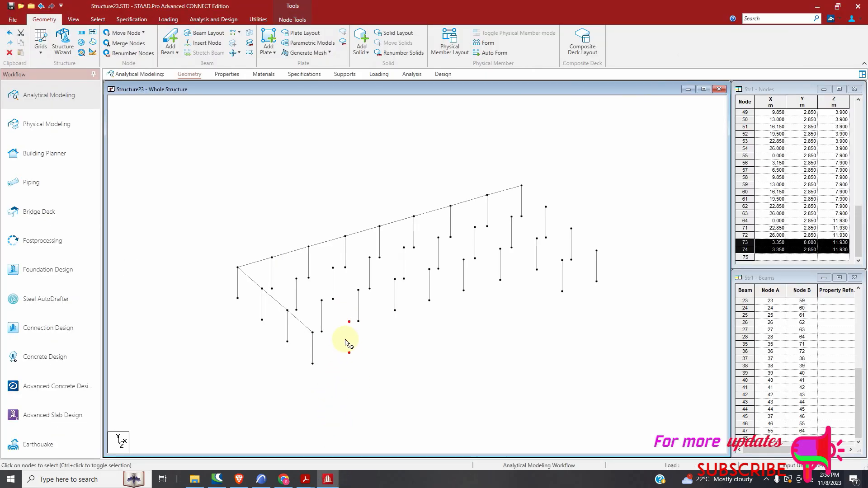
{"action": "left_click", "coordinate": [83, 36]}
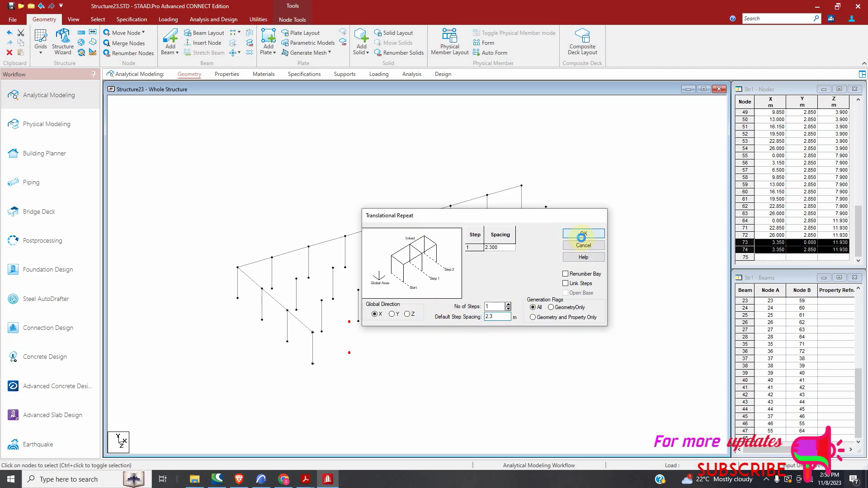
{"action": "left_click", "coordinate": [584, 233]}
Check the next gridline spacings in ARCHICAD and, in STAAD.Pro, repeat the two nodes at X 5.650 m in X with 2 steps of 3.15 m.
{"action": "left_click_drag", "start_coordinate": [381, 308], "coordinate": [375, 367]}
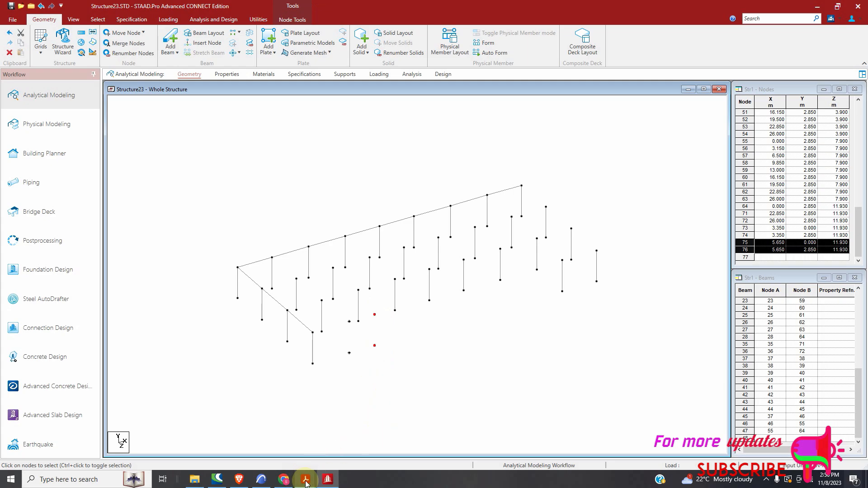
{"action": "left_click", "coordinate": [261, 480]}
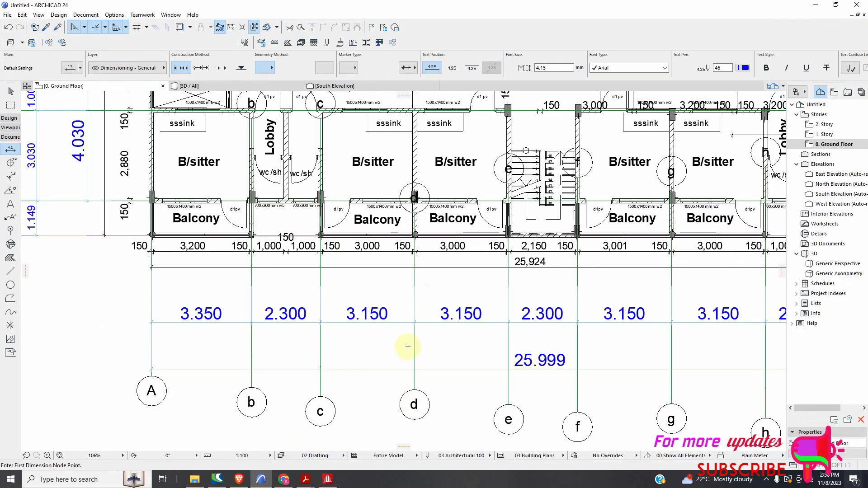
{"action": "scroll", "coordinate": [393, 349], "scroll_direction": "down", "scroll_amount": 2}
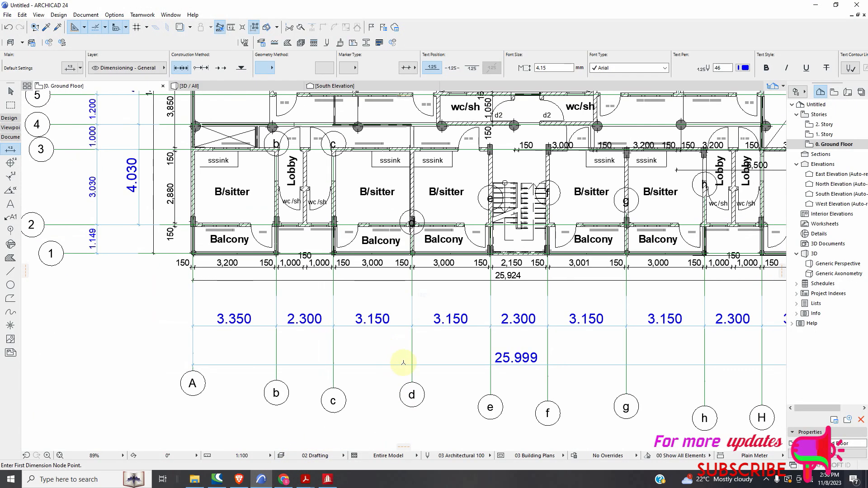
{"action": "left_click", "coordinate": [329, 480]}
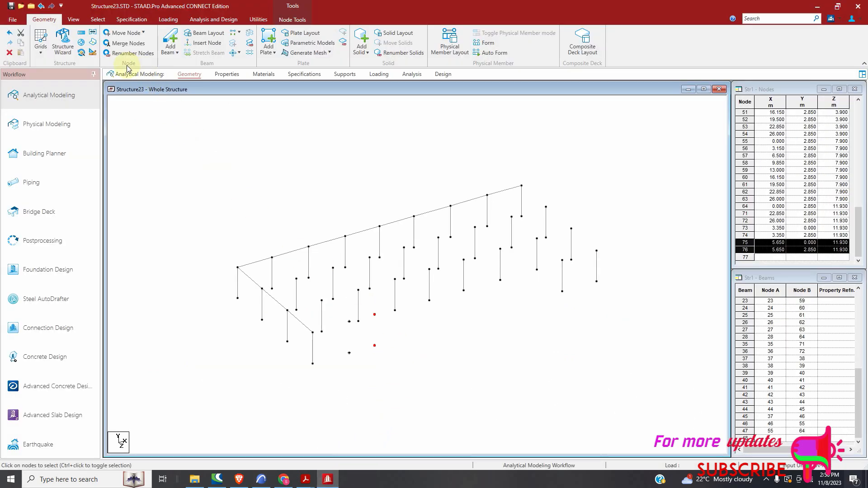
{"action": "left_click", "coordinate": [81, 33]}
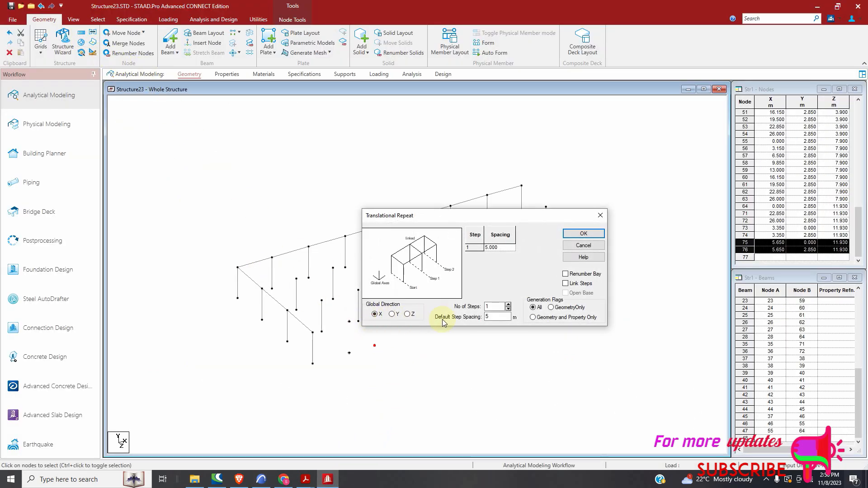
{"action": "left_click", "coordinate": [509, 305]}
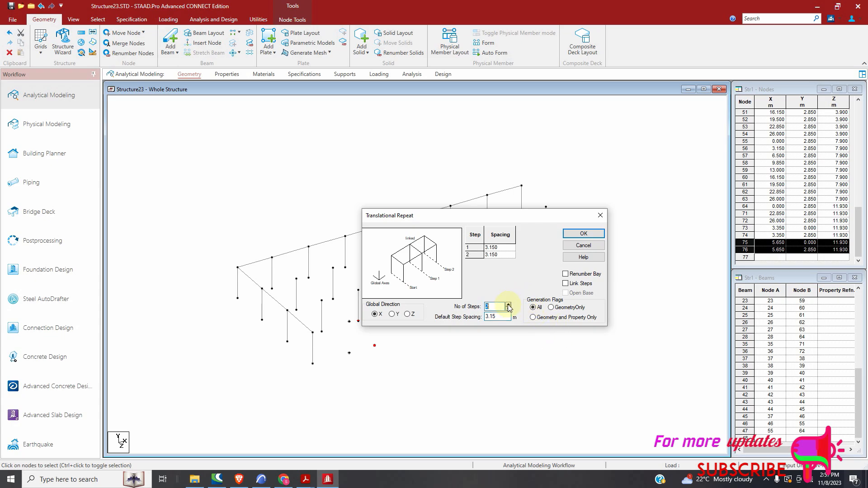
{"action": "left_click", "coordinate": [589, 233]}
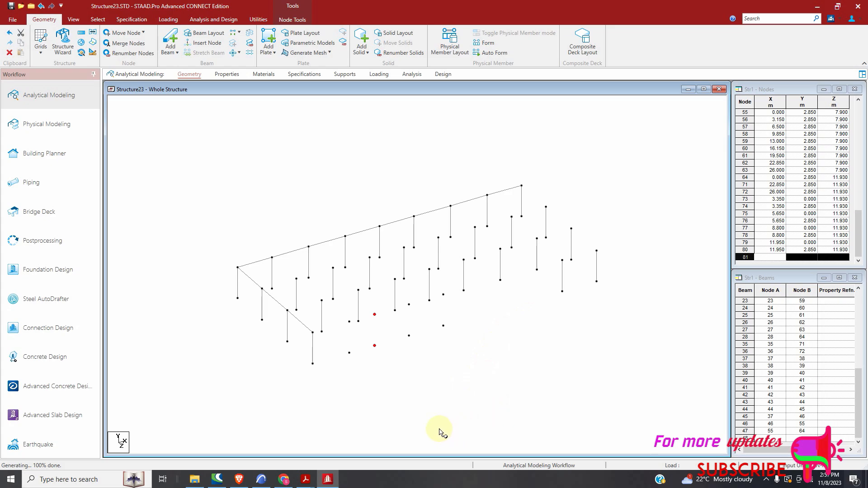
Check the e–f spacing in ARCHICAD and, in STAAD.Pro, repeat the two nodes at X 11.950 m once in X at 2.3 m.
{"action": "left_click", "coordinate": [261, 480]}
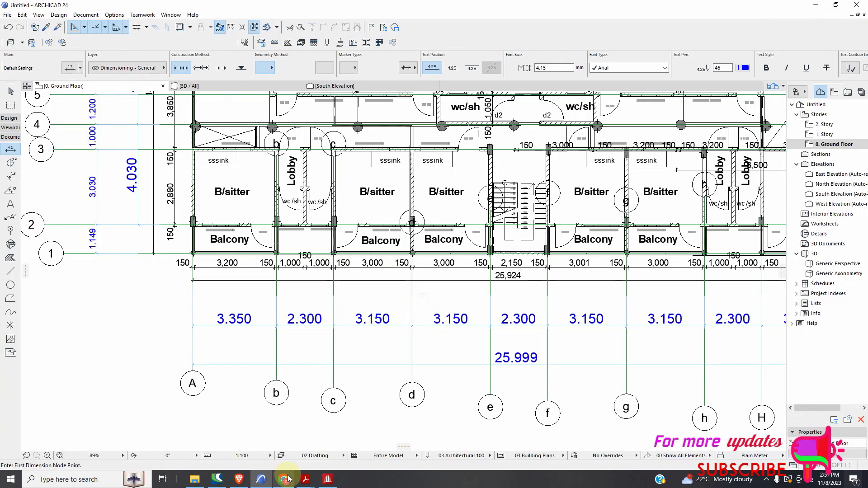
{"action": "mouse_move", "coordinate": [285, 481]}
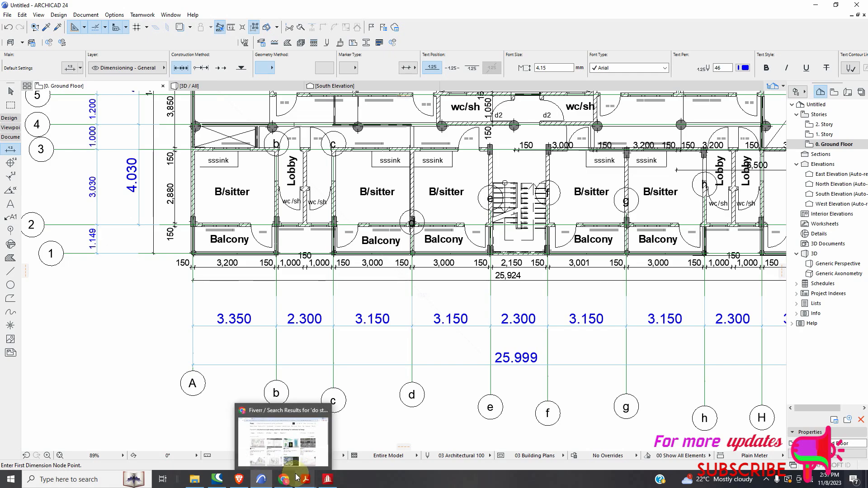
{"action": "left_click", "coordinate": [328, 479]}
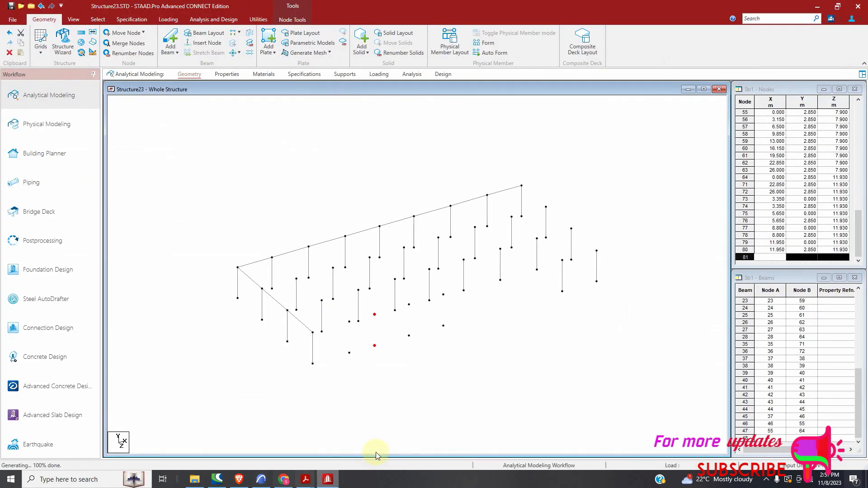
{"action": "left_click_drag", "start_coordinate": [443, 288], "coordinate": [450, 349]}
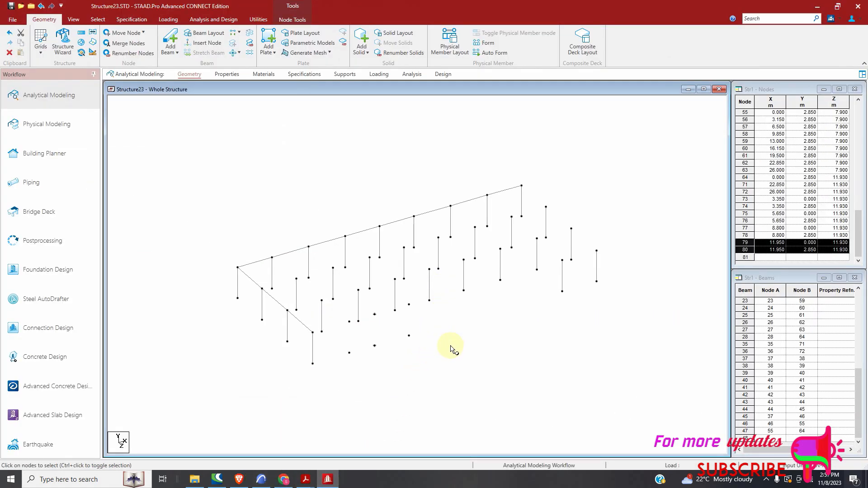
{"action": "left_click", "coordinate": [82, 33]}
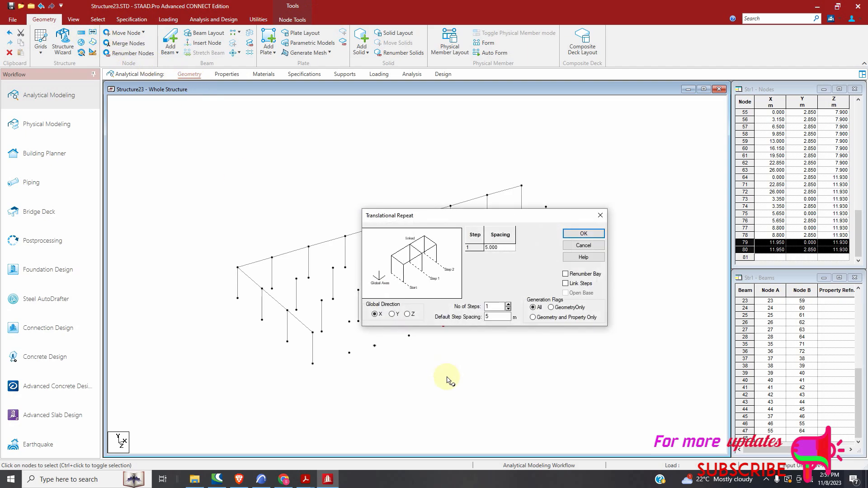
{"action": "left_click", "coordinate": [500, 317]}
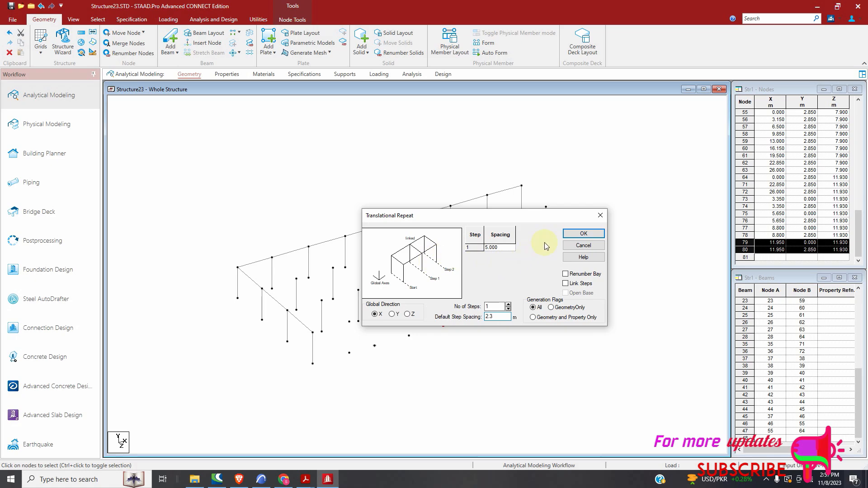
{"action": "left_click", "coordinate": [583, 233]}
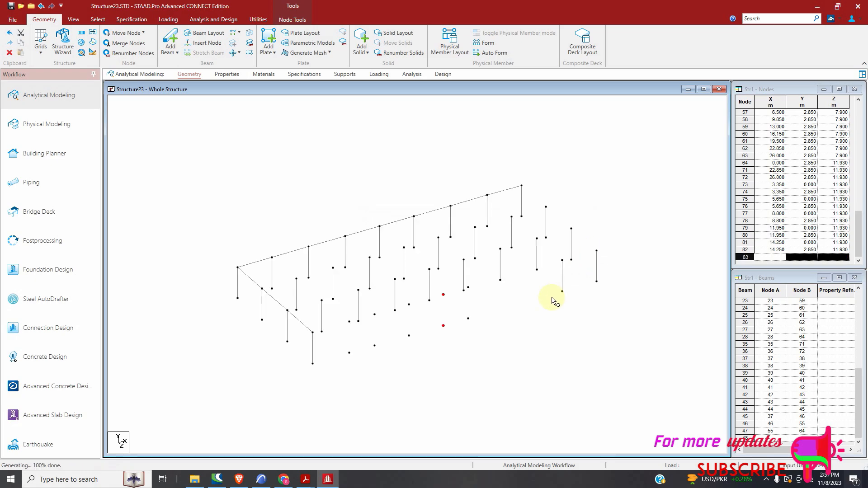
Check the spacings beyond gridline f in ARCHICAD and, in STAAD.Pro, repeat the two nodes at X 14.250 m in X with 2 steps of 3.15 m.
{"action": "left_click", "coordinate": [269, 477]}
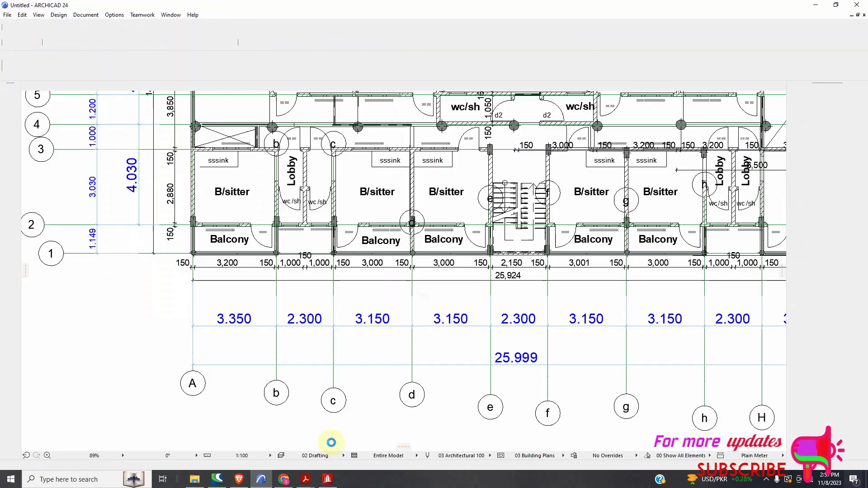
{"action": "key", "text": "alt+Tab"}
{"action": "scroll", "coordinate": [378, 338], "scroll_direction": "down", "scroll_amount": 1}
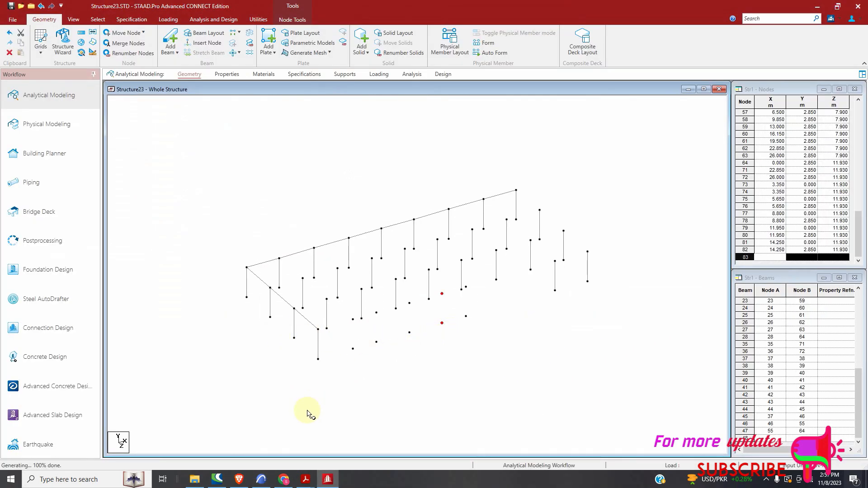
{"action": "left_click", "coordinate": [261, 481]}
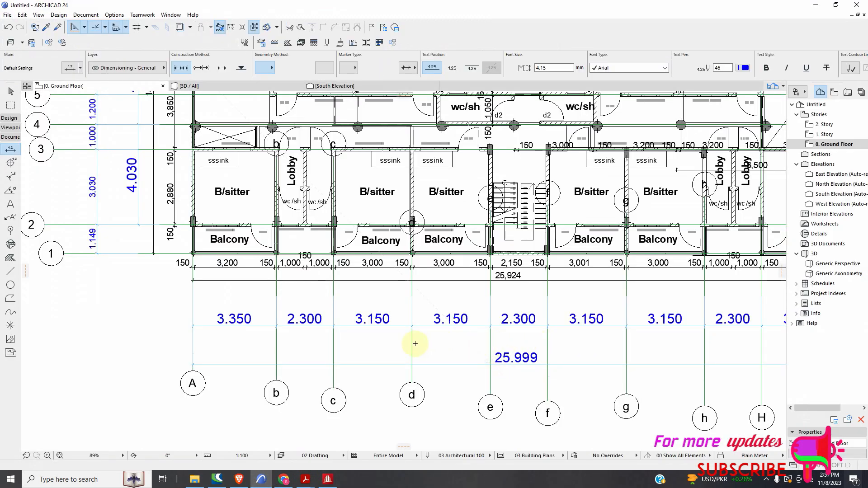
{"action": "scroll", "coordinate": [301, 345], "scroll_direction": "down", "scroll_amount": 2}
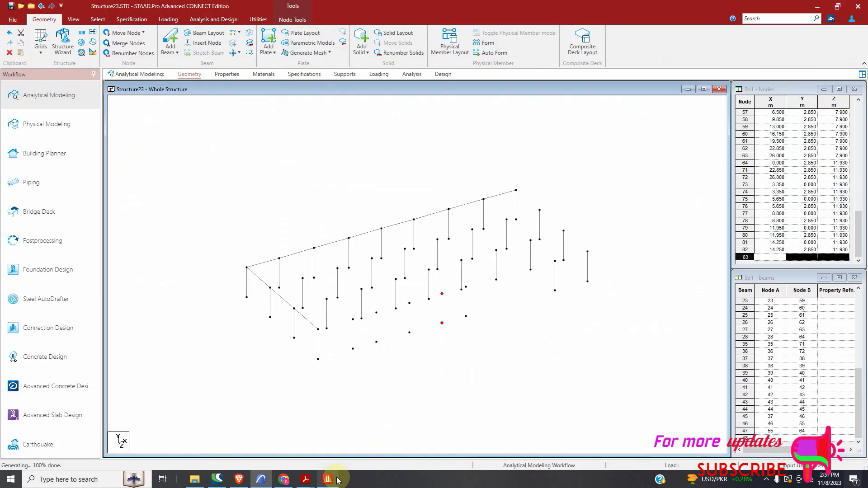
{"action": "left_click", "coordinate": [328, 479]}
{"action": "left_click_drag", "start_coordinate": [469, 284], "coordinate": [466, 335]}
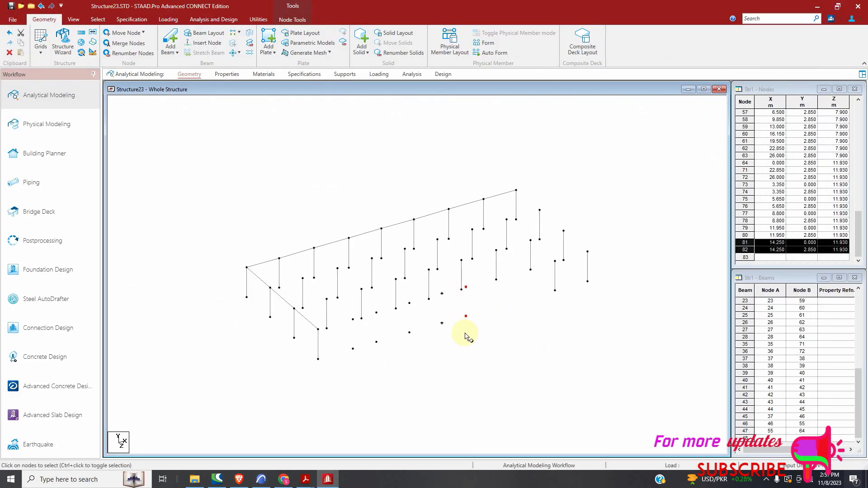
{"action": "left_click", "coordinate": [81, 33]}
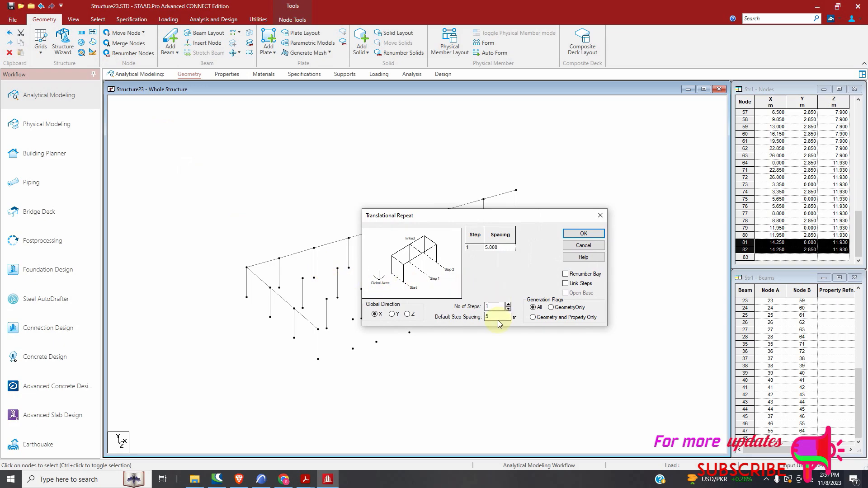
{"action": "double_click", "coordinate": [495, 315]}
{"action": "type", "text": "3.15"}
{"action": "left_click", "coordinate": [509, 305]}
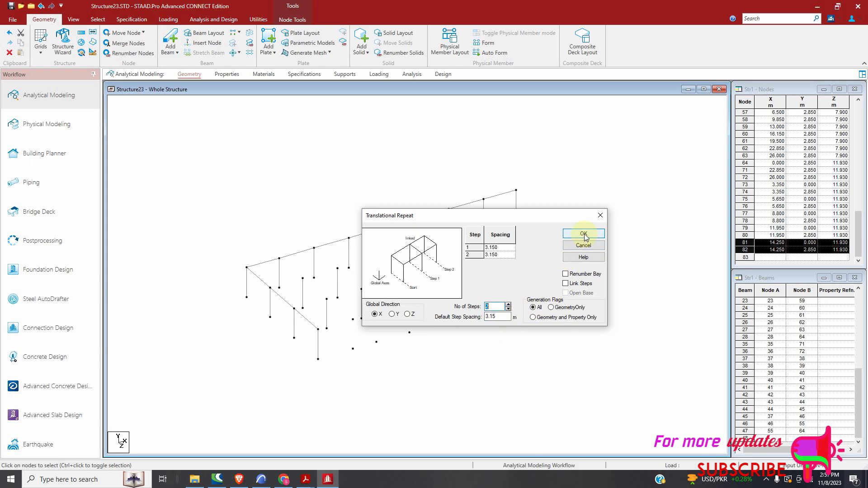
{"action": "left_click", "coordinate": [583, 233]}
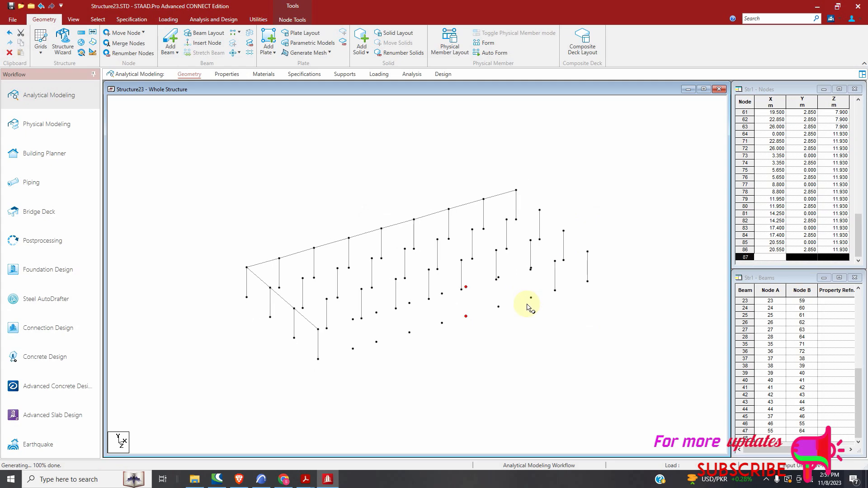
Add seven columns between the front row's base and top nodes, from X 3.350 m to X 20.550 m at Z 11.930 m.
{"action": "left_click", "coordinate": [175, 53]}
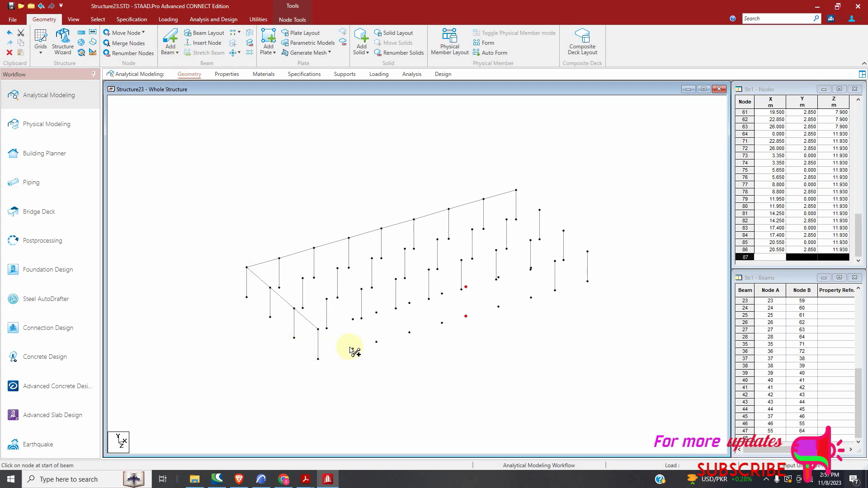
{"action": "left_click_drag", "start_coordinate": [353, 319], "coordinate": [352, 349]}
{"action": "left_click_drag", "start_coordinate": [376, 312], "coordinate": [377, 342]}
{"action": "left_click_drag", "start_coordinate": [410, 304], "coordinate": [409, 333]}
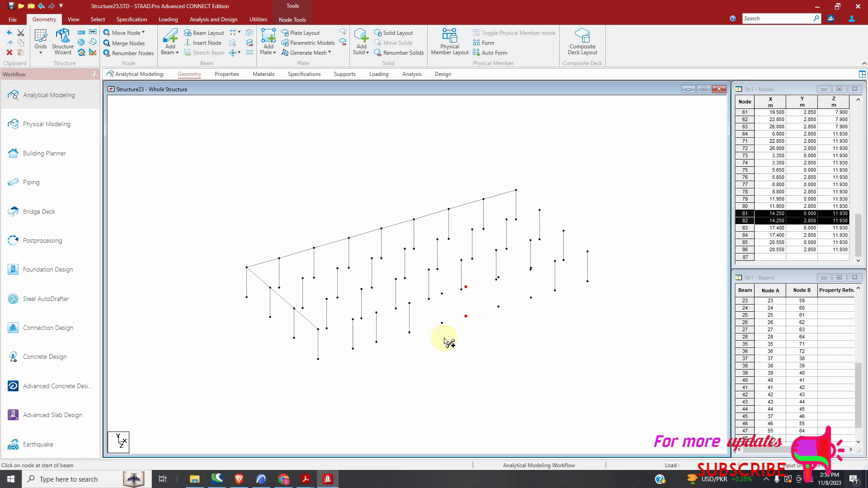
{"action": "left_click_drag", "start_coordinate": [443, 294], "coordinate": [443, 324]}
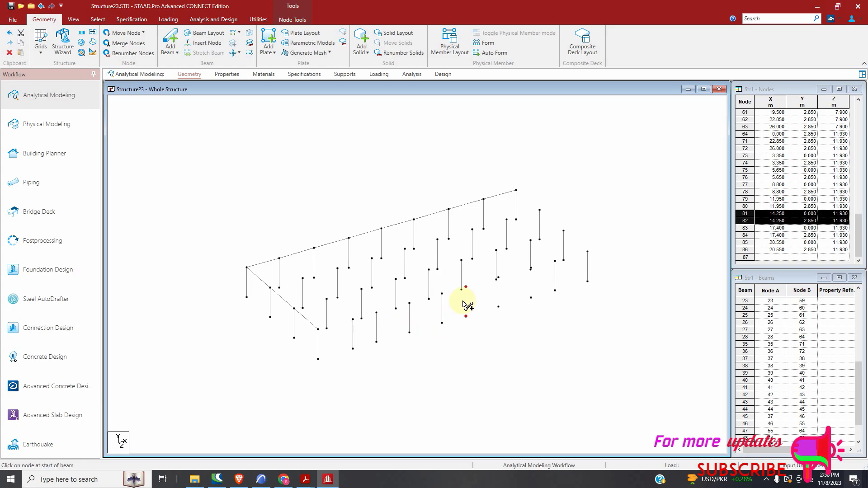
{"action": "left_click_drag", "start_coordinate": [466, 287], "coordinate": [466, 316]}
{"action": "left_click_drag", "start_coordinate": [498, 278], "coordinate": [499, 307]}
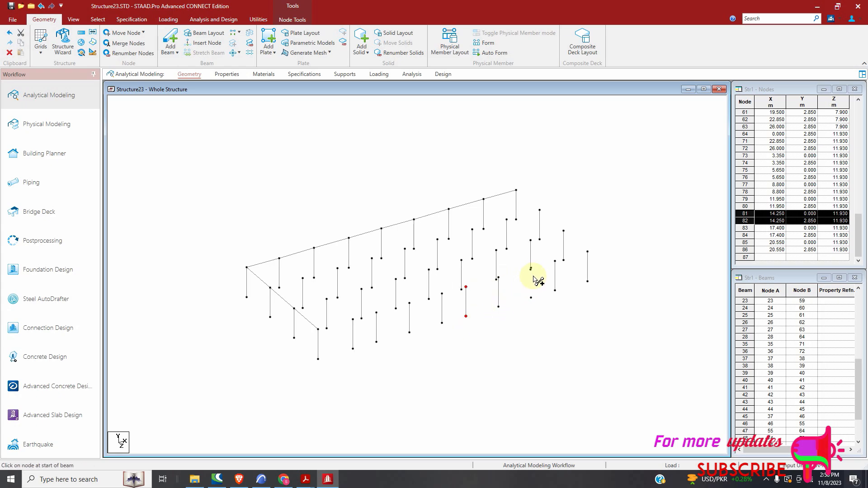
{"action": "left_click_drag", "start_coordinate": [531, 269], "coordinate": [531, 297]}
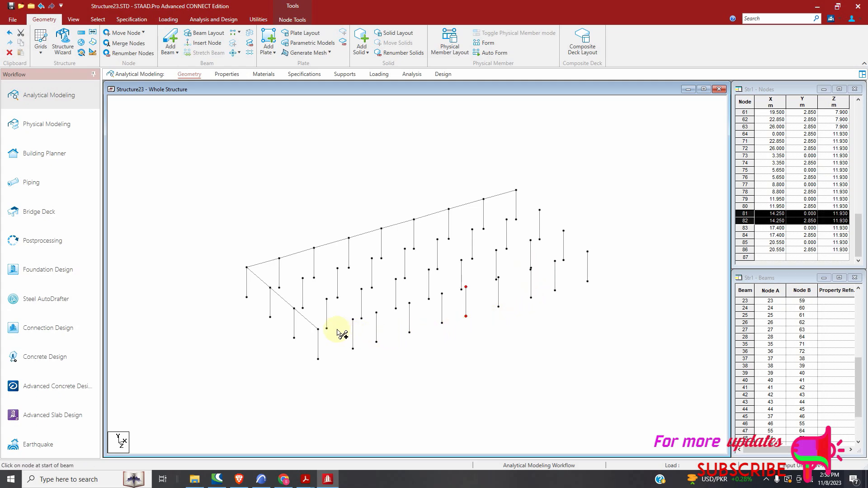
Add top beams along the front row from X 0 to 8.800 m and X 14.250 to 26.000 m, continuing along the X 26.000 m end.
{"action": "left_click_drag", "start_coordinate": [324, 335], "coordinate": [409, 305]}
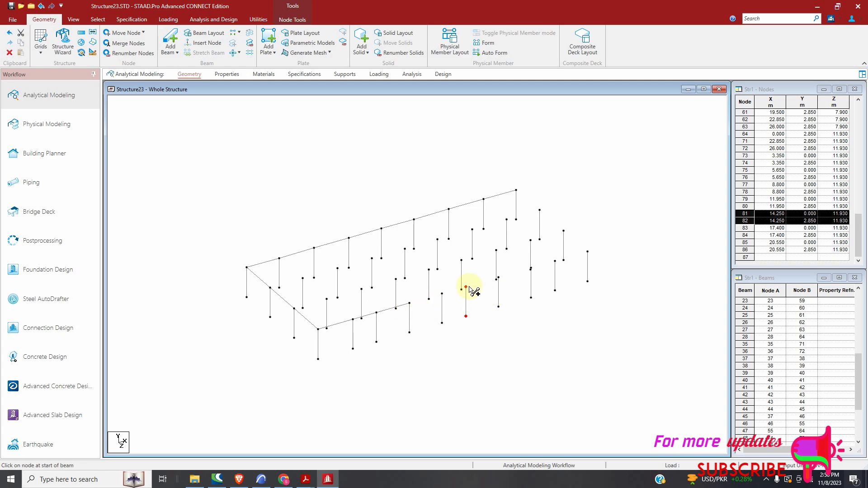
{"action": "mouse_move", "coordinate": [467, 288]}
{"action": "left_mouse_down"}
{"action": "mouse_move", "coordinate": [588, 257]}
{"action": "mouse_move", "coordinate": [516, 190]}
{"action": "mouse_move", "coordinate": [540, 211]}
{"action": "left_mouse_up"}
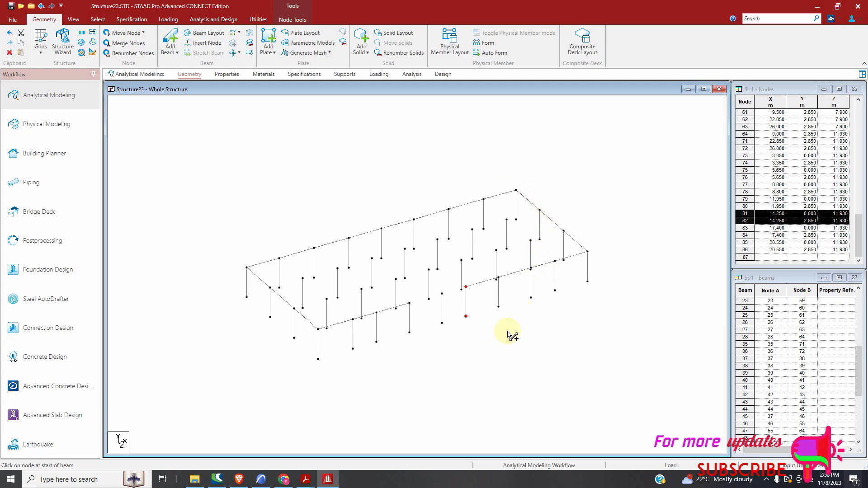
Check the ground floor plan in ARCHICAD and, in STAAD.Pro, add top beams along the whole Z 7.900 m row, without adding extra nodes.
{"action": "left_click", "coordinate": [261, 480]}
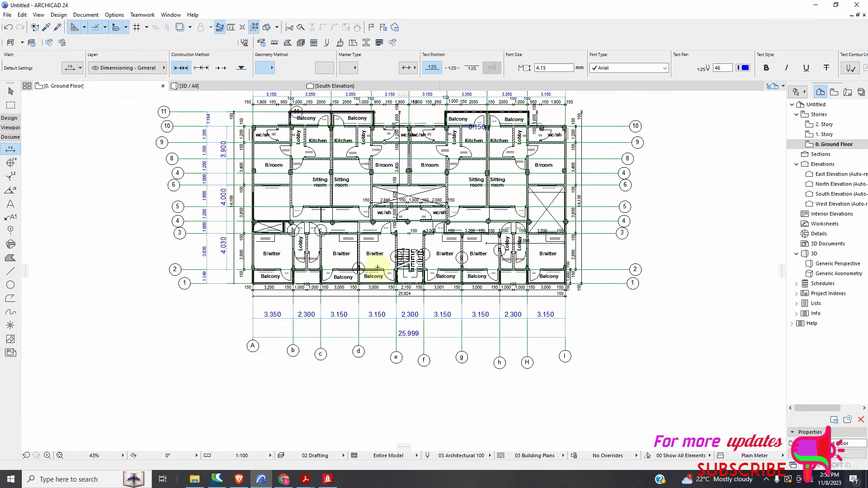
{"action": "scroll", "coordinate": [398, 229], "scroll_direction": "up", "scroll_amount": 4}
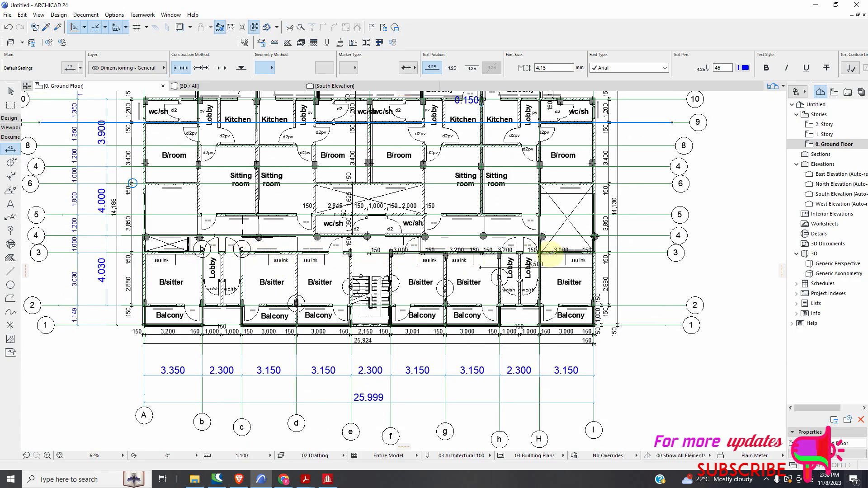
{"action": "scroll", "coordinate": [552, 250], "scroll_direction": "up", "scroll_amount": 2}
{"action": "scroll", "coordinate": [567, 248], "scroll_direction": "down", "scroll_amount": 4}
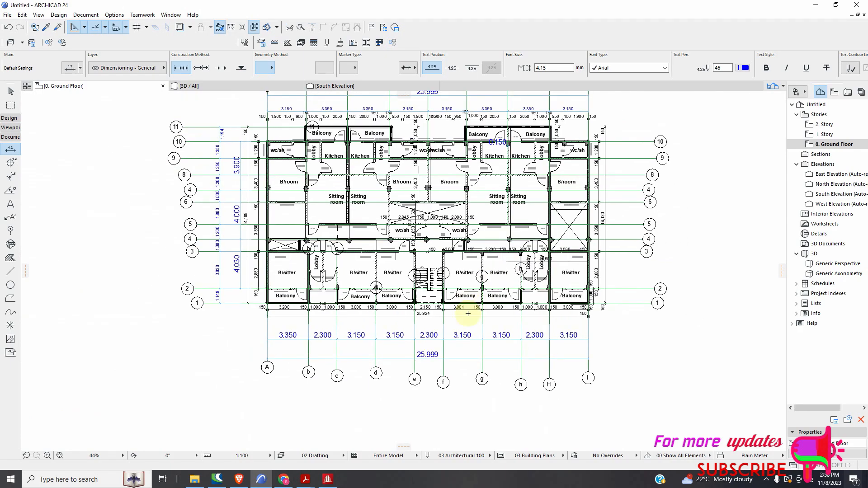
{"action": "key", "text": "alt+Tab"}
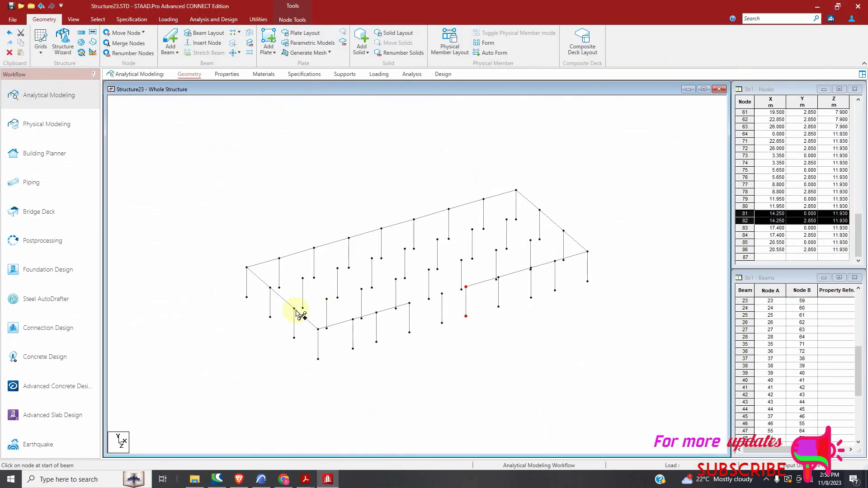
{"action": "left_click_drag", "start_coordinate": [296, 311], "coordinate": [328, 307]}
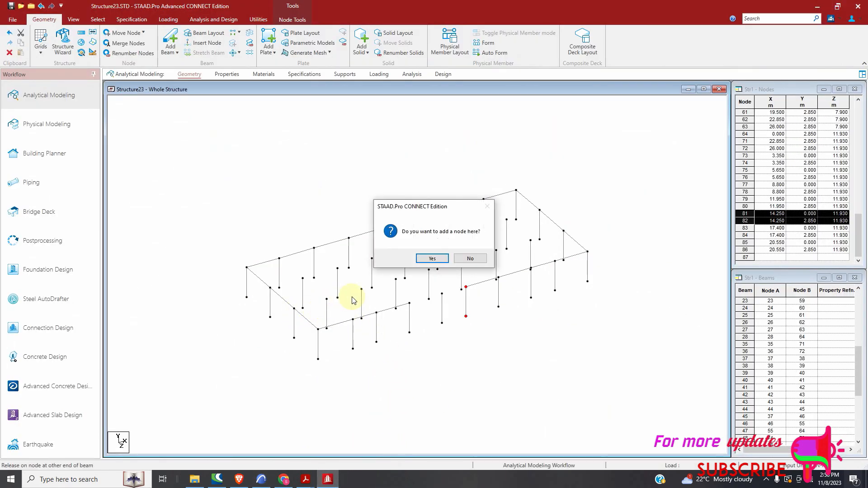
{"action": "left_click", "coordinate": [470, 259]}
{"action": "left_click", "coordinate": [328, 300]}
{"action": "left_click_drag", "start_coordinate": [327, 300], "coordinate": [563, 231]}
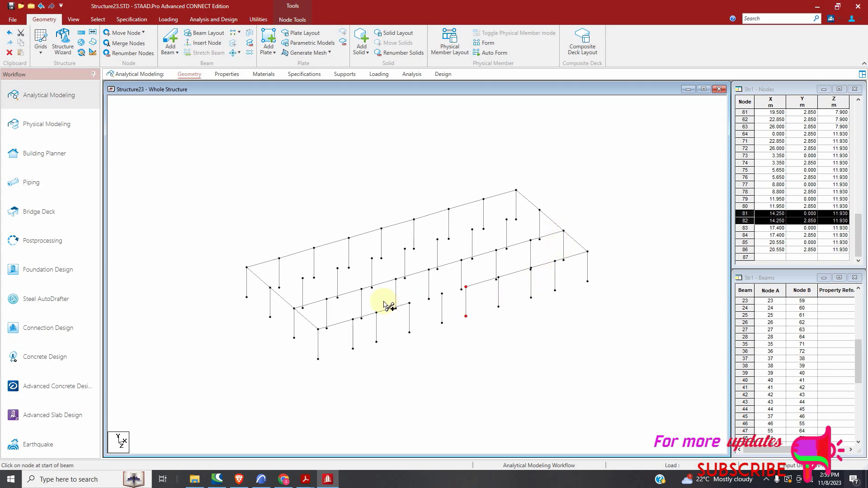
Add top-level cross beams from the back row to the Z 7.900 m row at X 3.150, 6.500 and 9.850 m.
{"action": "left_click_drag", "start_coordinate": [279, 258], "coordinate": [330, 305]}
{"action": "left_click", "coordinate": [468, 257]}
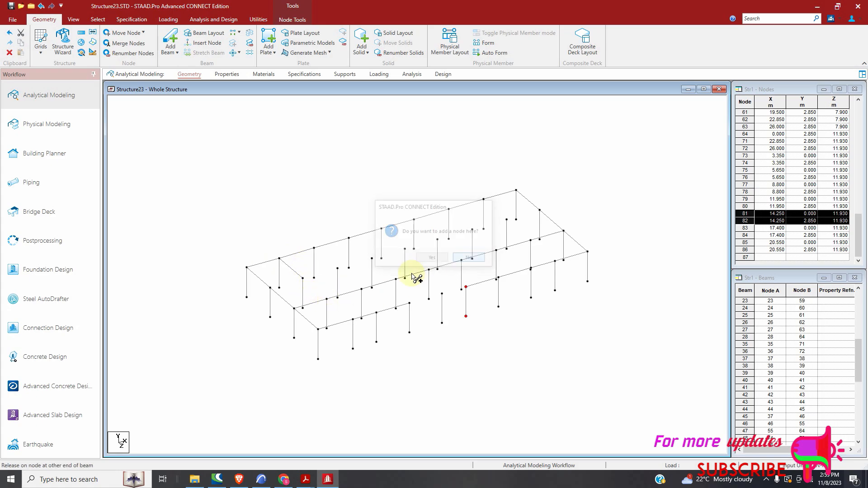
{"action": "left_click_drag", "start_coordinate": [313, 249], "coordinate": [362, 288]}
{"action": "left_click_drag", "start_coordinate": [349, 239], "coordinate": [396, 279]}
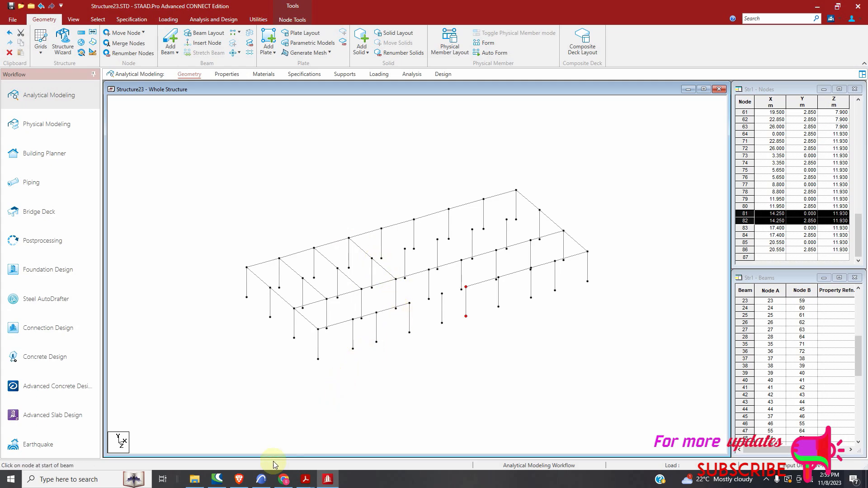
Check the plan in ARCHICAD and, in STAAD.Pro, add cross beams from the back row to Z 7.900 m at X 13.000, 16.150 and 19.500 m.
{"action": "left_click", "coordinate": [261, 479]}
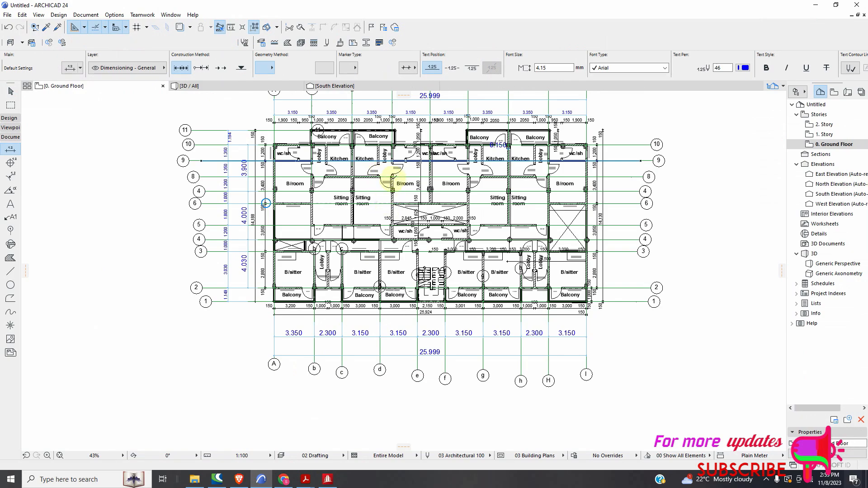
{"action": "scroll", "coordinate": [423, 232], "scroll_direction": "up", "scroll_amount": 2}
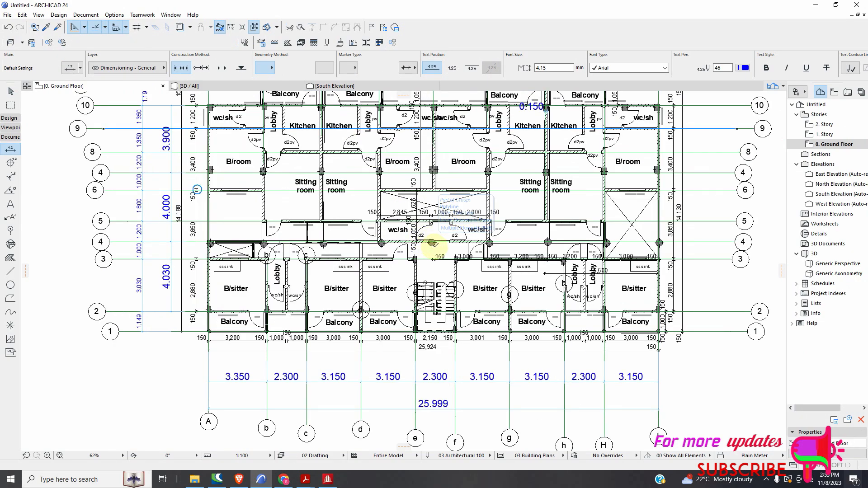
{"action": "scroll", "coordinate": [432, 243], "scroll_direction": "down", "scroll_amount": 1}
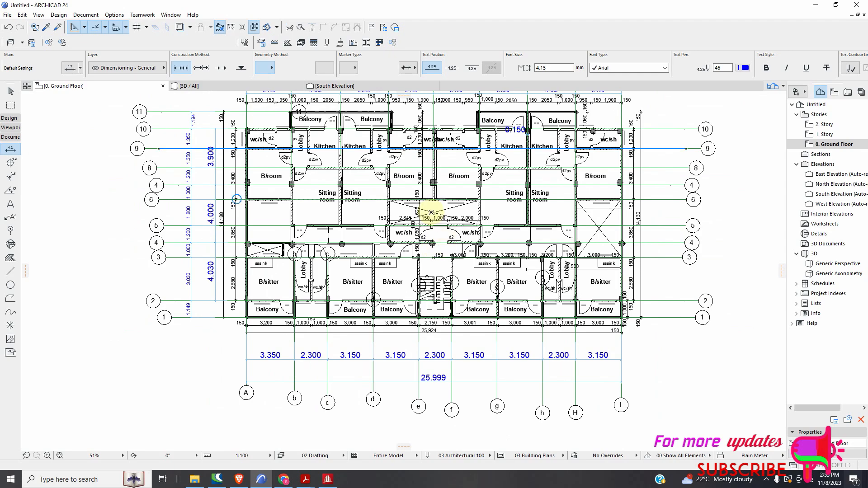
{"action": "left_click", "coordinate": [328, 480]}
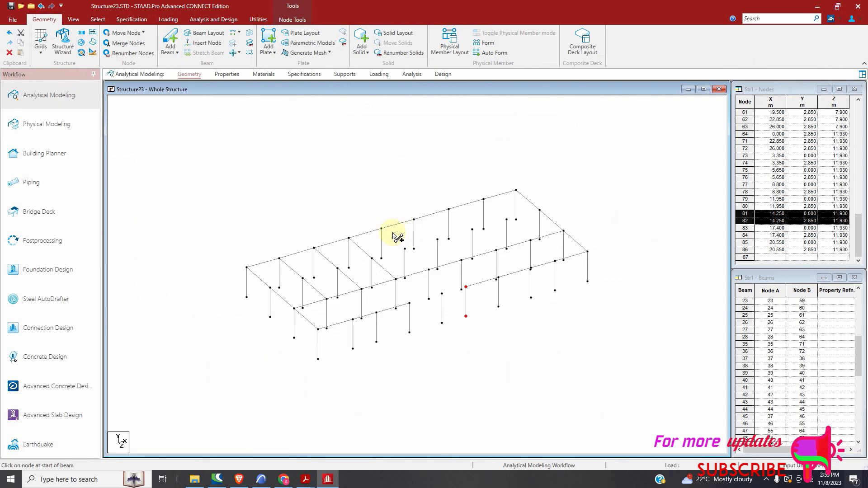
{"action": "left_click_drag", "start_coordinate": [382, 229], "coordinate": [429, 270]}
{"action": "left_click_drag", "start_coordinate": [414, 219], "coordinate": [461, 260]}
{"action": "left_click_drag", "start_coordinate": [449, 209], "coordinate": [496, 250]}
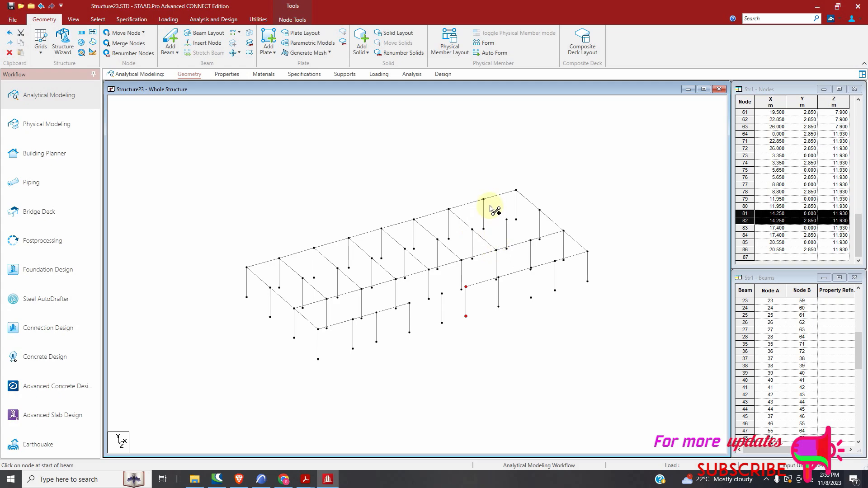
Add a top cross beam at X 22.850 m reaching Z 7.900 m and a front-row top beam from X 8.800 to 11.950 m.
{"action": "left_click_drag", "start_coordinate": [507, 220], "coordinate": [530, 240]}
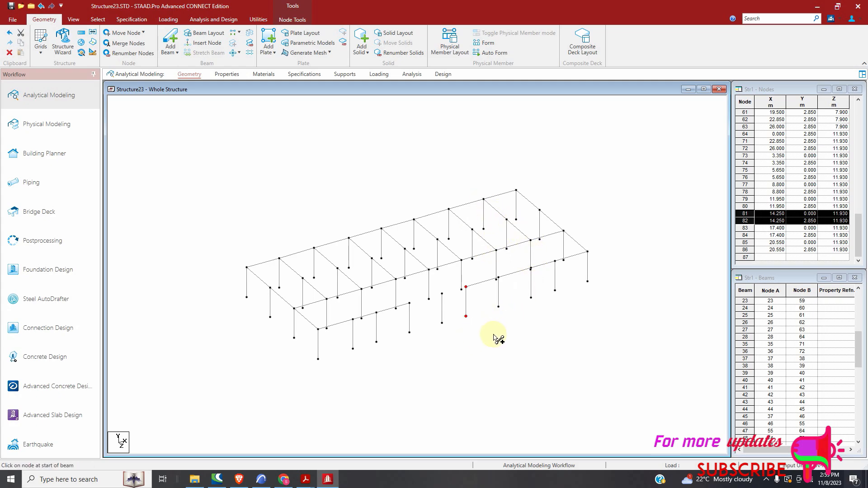
{"action": "left_click_drag", "start_coordinate": [410, 303], "coordinate": [442, 294]}
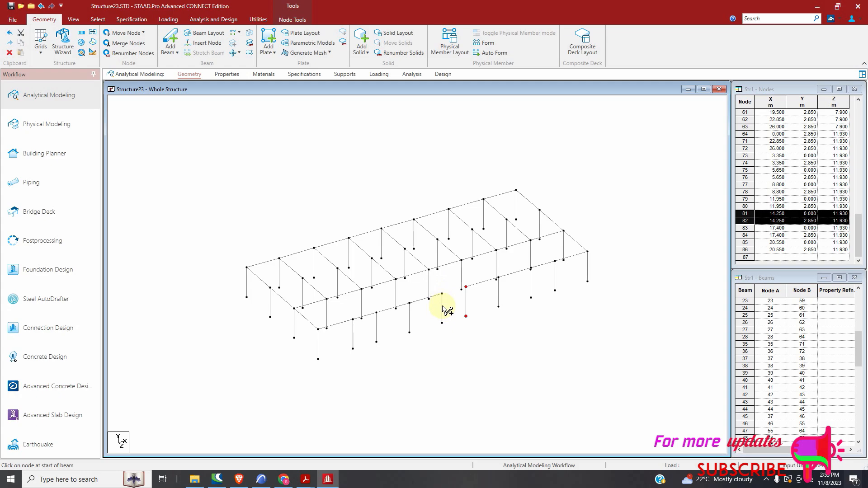
Check the balcony depth in ARCHICAD and, in STAAD.Pro, repeat the front-row column nodes at X 11.950 and 14.250 m by 1.149 m in Z.
{"action": "left_click", "coordinate": [98, 19]}
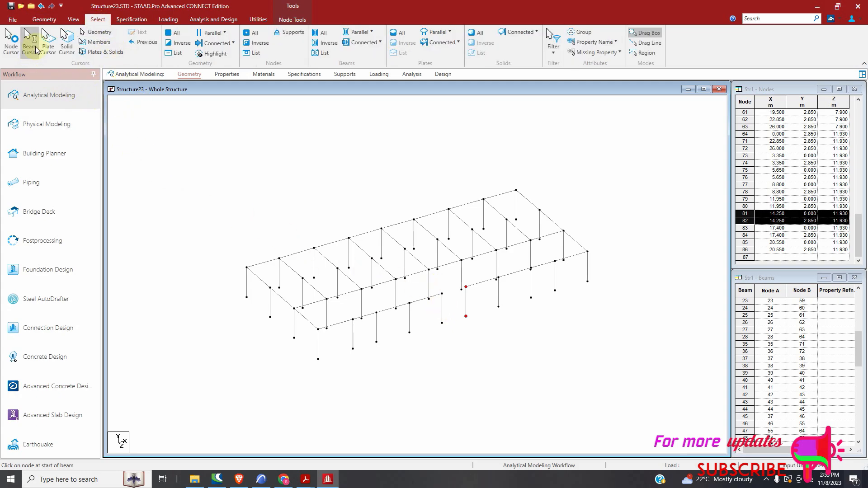
{"action": "left_click", "coordinate": [15, 44]}
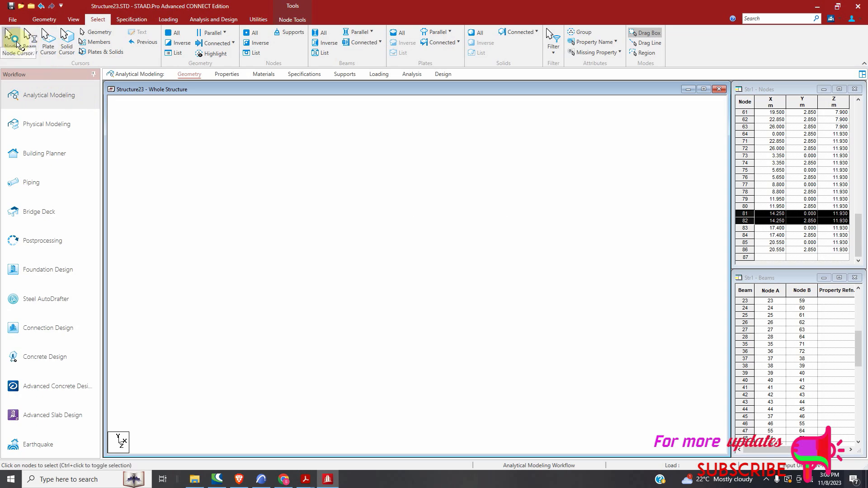
{"action": "left_click_drag", "start_coordinate": [446, 330], "coordinate": [435, 357]}
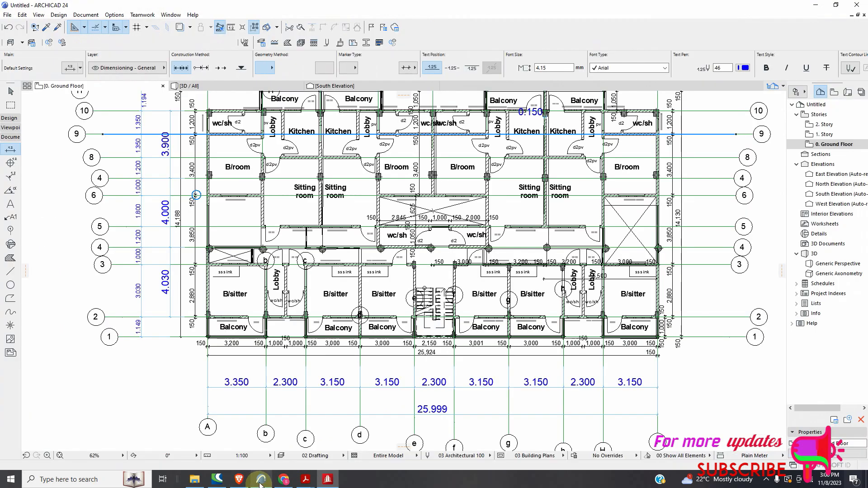
{"action": "left_click", "coordinate": [261, 479]}
{"action": "scroll", "coordinate": [421, 325], "scroll_direction": "up", "scroll_amount": 2}
{"action": "scroll", "coordinate": [421, 325], "scroll_direction": "down", "scroll_amount": 2}
{"action": "scroll", "coordinate": [214, 276], "scroll_direction": "up", "scroll_amount": 2}
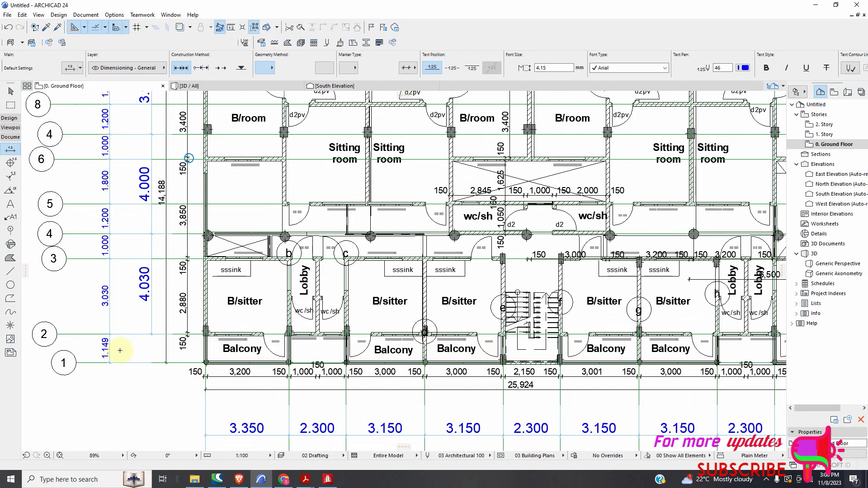
{"action": "left_click", "coordinate": [338, 483]}
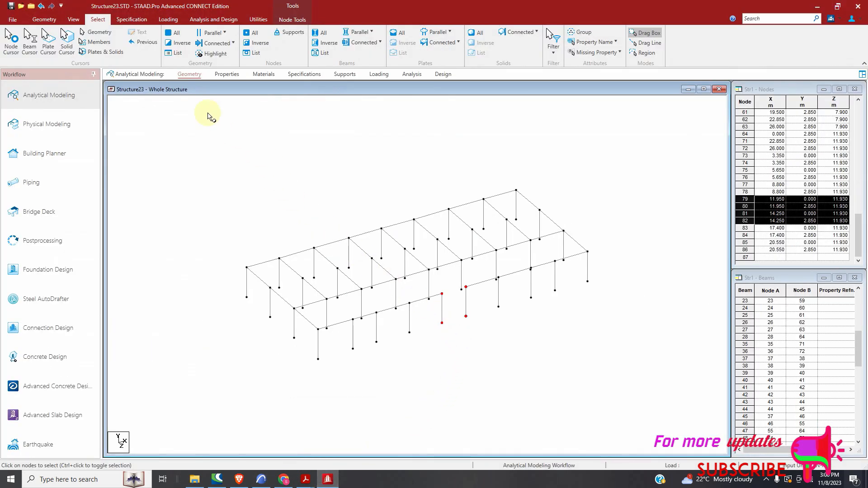
{"action": "left_click", "coordinate": [44, 20]}
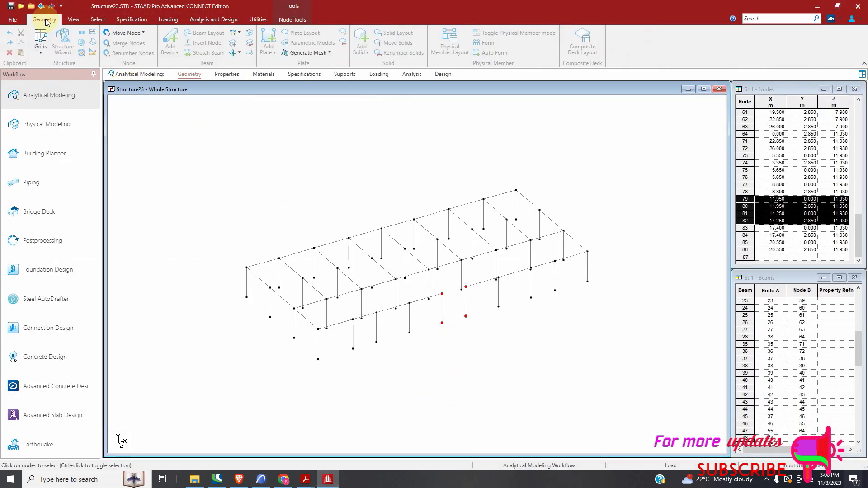
{"action": "left_click", "coordinate": [81, 32]}
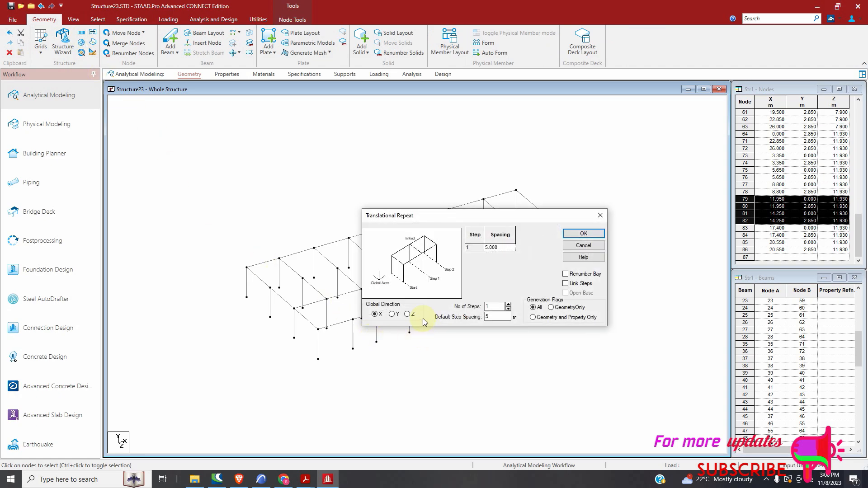
{"action": "double_click", "coordinate": [500, 316]}
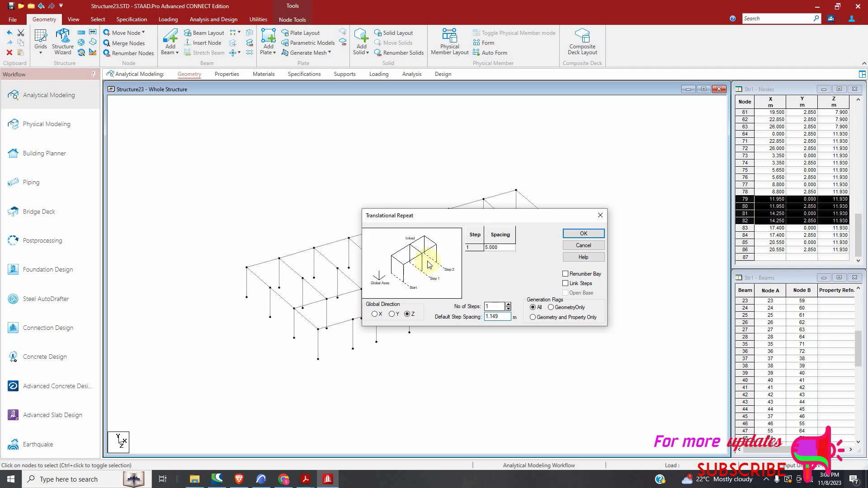
{"action": "left_click", "coordinate": [600, 234]}
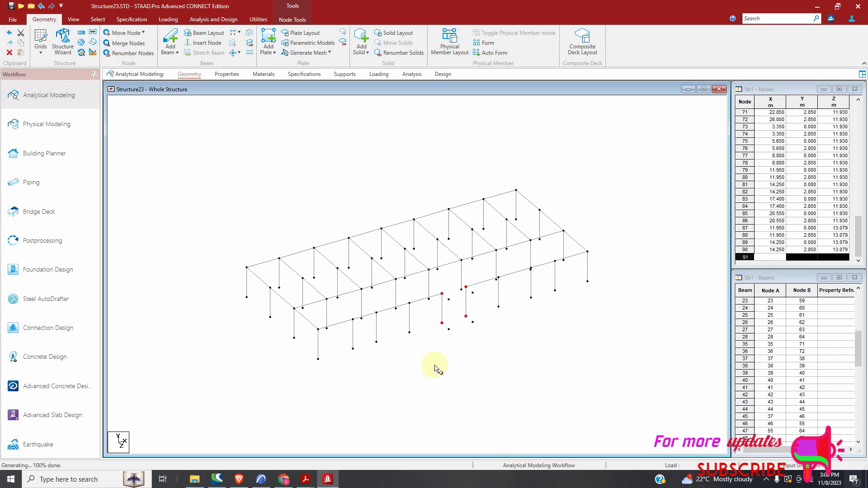
In the ARCHICAD ground floor plan, dimension the distance between grid lines 2 and 3 beside the B/sitter.
{"action": "left_click", "coordinate": [261, 479]}
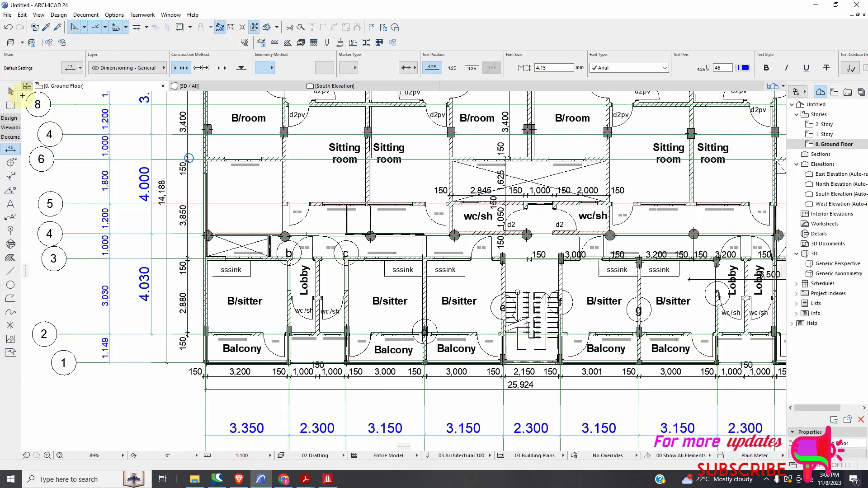
{"action": "scroll", "coordinate": [186, 337], "scroll_direction": "up", "scroll_amount": 5}
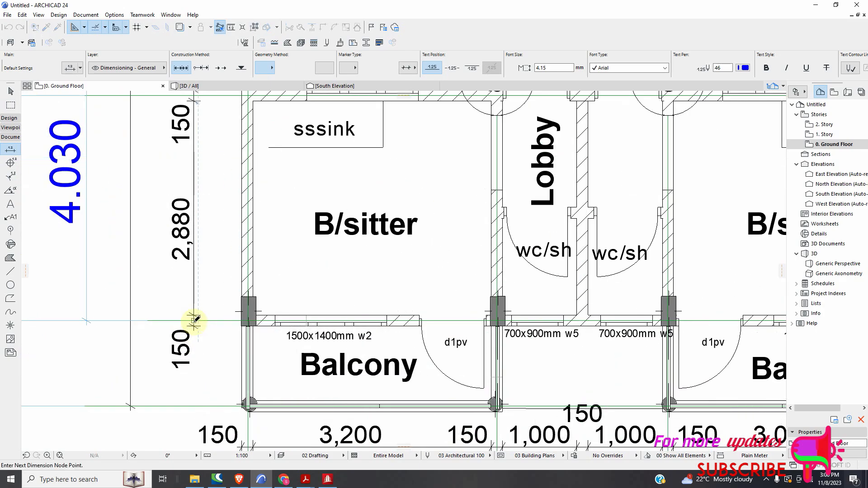
{"action": "scroll", "coordinate": [194, 323], "scroll_direction": "down", "scroll_amount": 3}
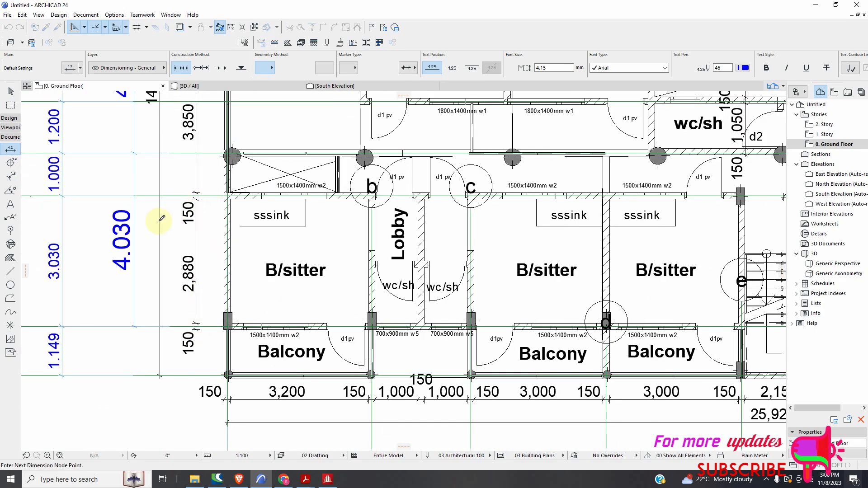
{"action": "scroll", "coordinate": [576, 232], "scroll_direction": "down", "scroll_amount": 2}
{"action": "scroll", "coordinate": [462, 203], "scroll_direction": "up", "scroll_amount": 2}
{"action": "scroll", "coordinate": [462, 202], "scroll_direction": "up", "scroll_amount": 1}
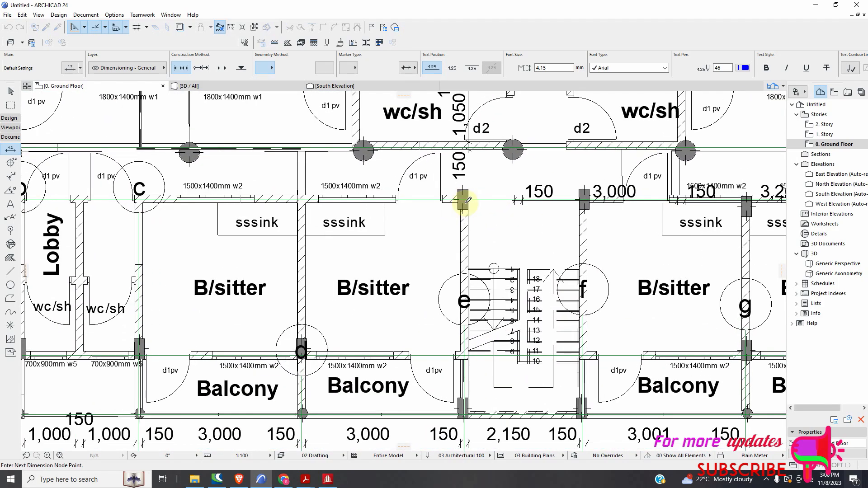
{"action": "scroll", "coordinate": [626, 203], "scroll_direction": "down", "scroll_amount": 2}
{"action": "scroll", "coordinate": [374, 229], "scroll_direction": "down", "scroll_amount": 2}
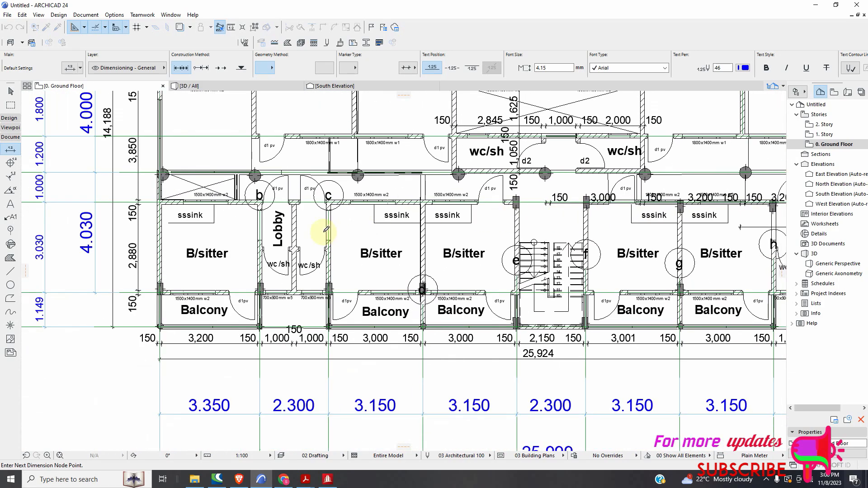
{"action": "scroll", "coordinate": [122, 209], "scroll_direction": "up", "scroll_amount": 5}
{"action": "scroll", "coordinate": [121, 209], "scroll_direction": "up", "scroll_amount": 1}
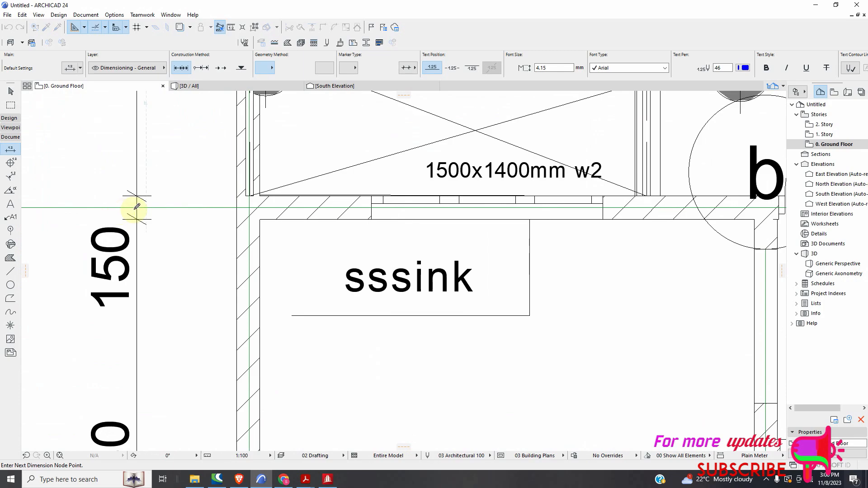
{"action": "right_click", "coordinate": [149, 211]}
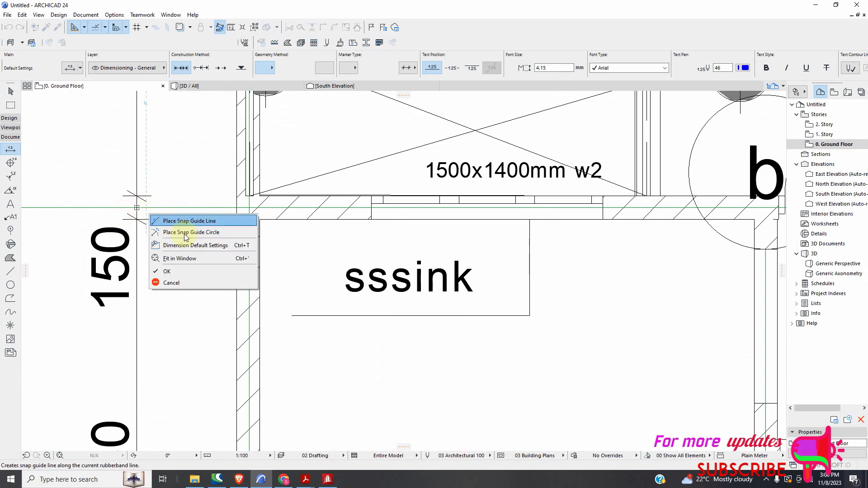
{"action": "left_click", "coordinate": [176, 272]}
{"action": "scroll", "coordinate": [204, 278], "scroll_direction": "down", "scroll_amount": 4}
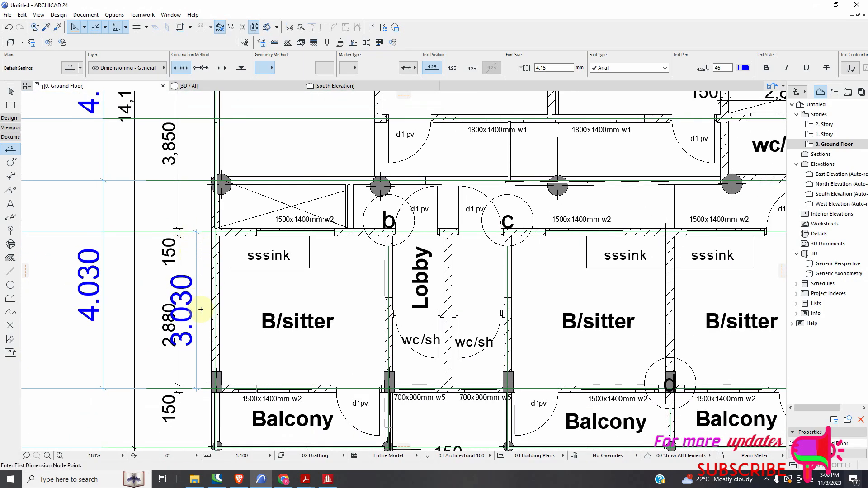
In STAAD.Pro, repeat the selected stair column nodes once by -3.03 m in the Z direction.
{"action": "left_click", "coordinate": [322, 480]}
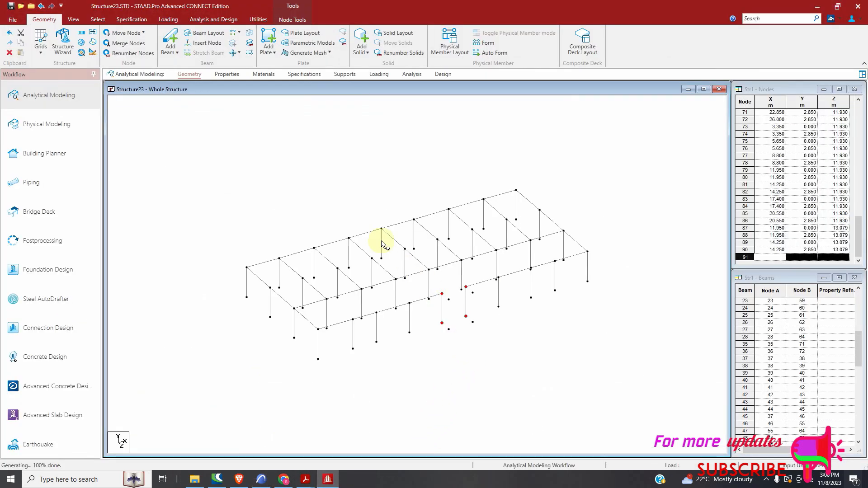
{"action": "left_click", "coordinate": [81, 32]}
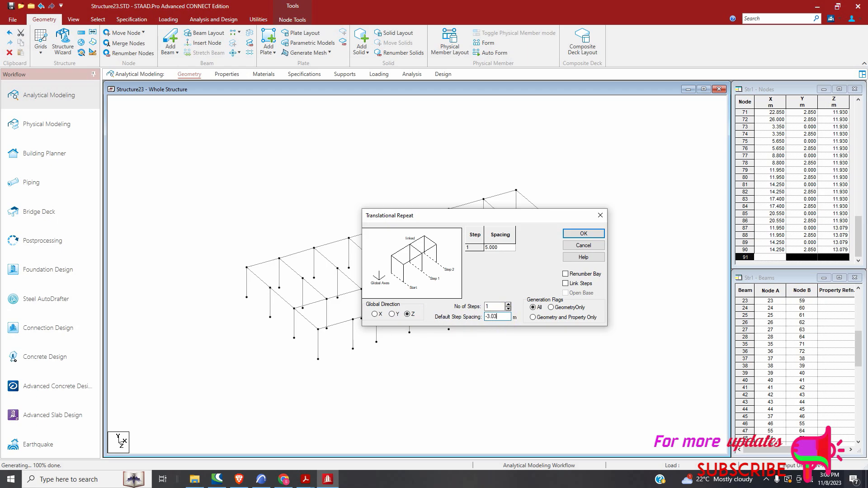
{"action": "left_click", "coordinate": [583, 234]}
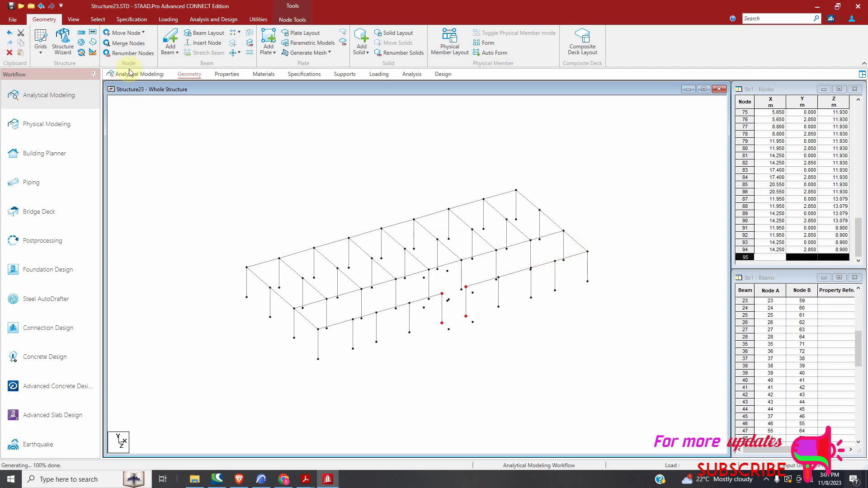
Add columns at X 11.950 and 14.250 m on Z 8.900 and 13.079 m, with top beams joining the Z 11.930 columns to Z 13.079 m.
{"action": "left_click", "coordinate": [170, 39]}
{"action": "left_click", "coordinate": [425, 279]}
{"action": "left_click", "coordinate": [424, 308]}
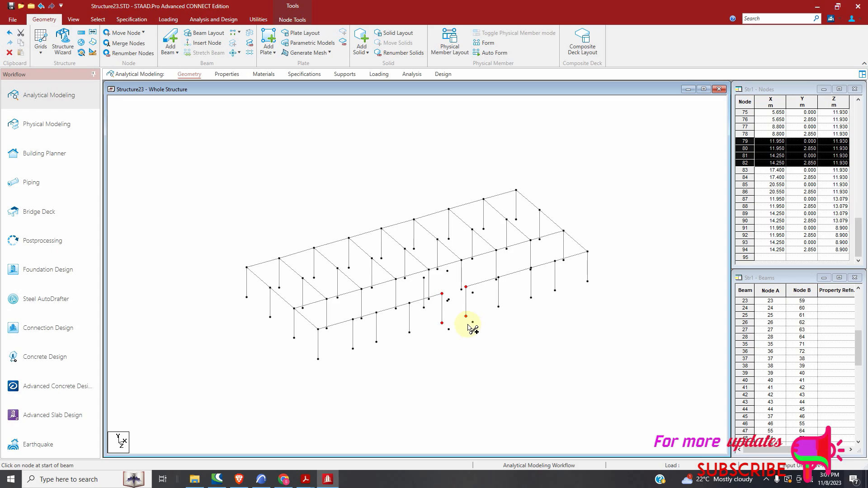
{"action": "scroll", "coordinate": [453, 309], "scroll_direction": "up", "scroll_amount": 2}
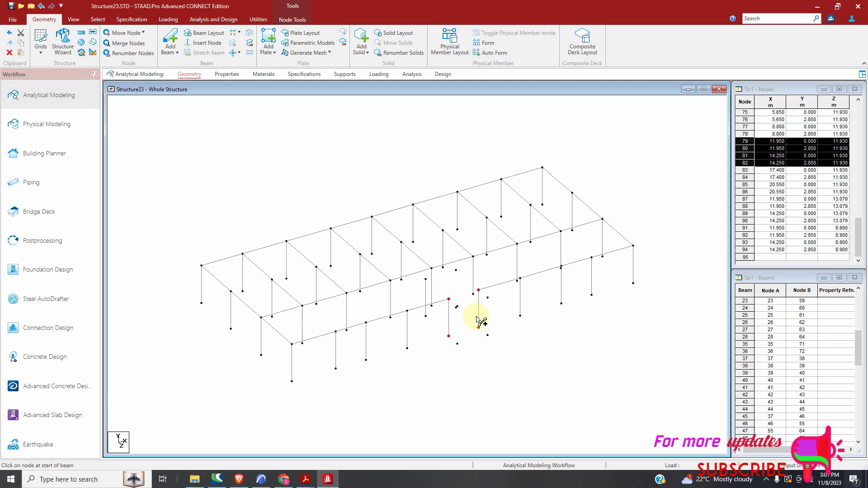
{"action": "left_click_drag", "start_coordinate": [457, 270], "coordinate": [457, 344]}
{"action": "left_click_drag", "start_coordinate": [478, 291], "coordinate": [488, 335]}
Add the stair bay's top beams along Z 13.079 and 8.900 m, and from Z 11.930 back to 8.900 m at X 11.950 and 14.250 m.
{"action": "left_click_drag", "start_coordinate": [458, 308], "coordinate": [488, 298]}
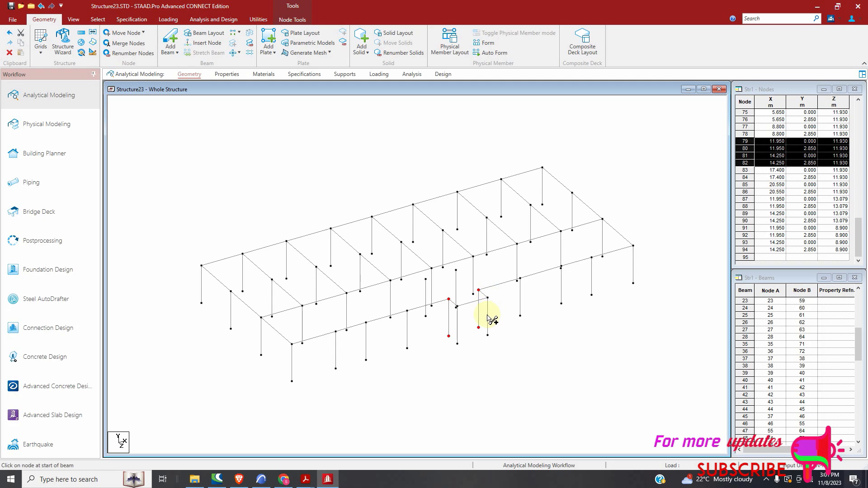
{"action": "left_click_drag", "start_coordinate": [450, 301], "coordinate": [457, 271]}
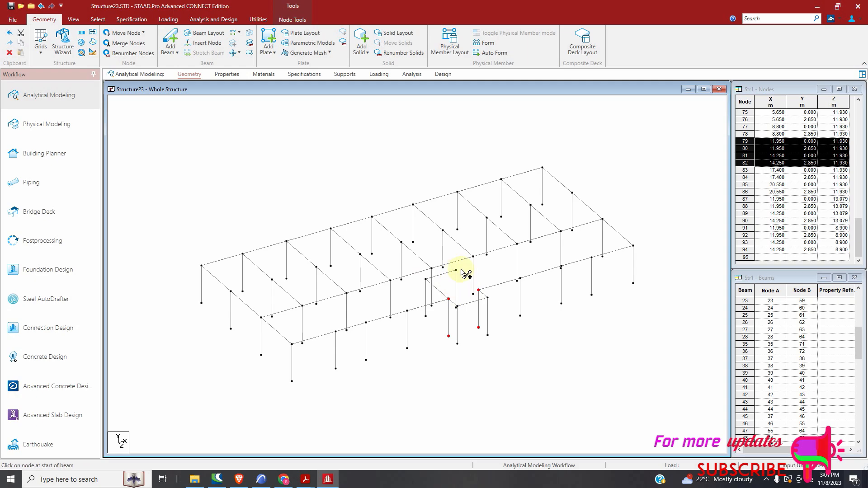
{"action": "left_click_drag", "start_coordinate": [456, 271], "coordinate": [481, 295]}
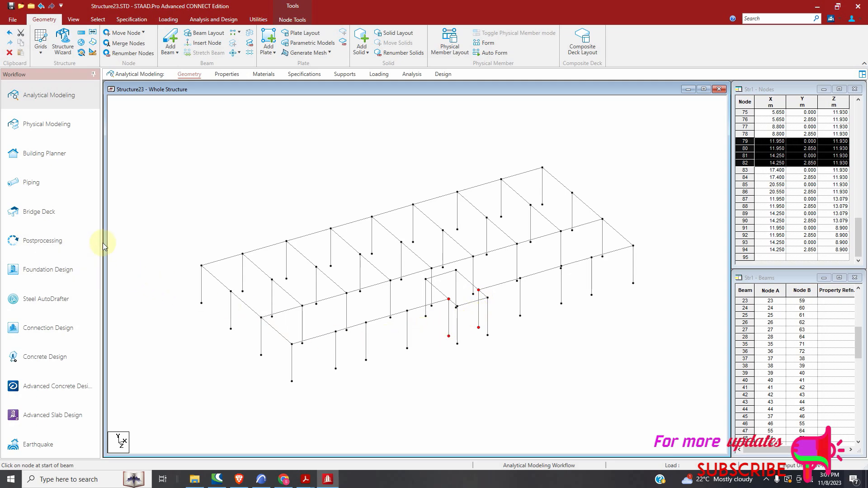
Examine the column layout and grid spacings around the balconies, lobby and staircase in the ARCHICAD ground floor plan.
{"action": "left_click", "coordinate": [261, 479]}
{"action": "scroll", "coordinate": [281, 317], "scroll_direction": "down", "scroll_amount": 3}
{"action": "scroll", "coordinate": [286, 310], "scroll_direction": "up", "scroll_amount": 3}
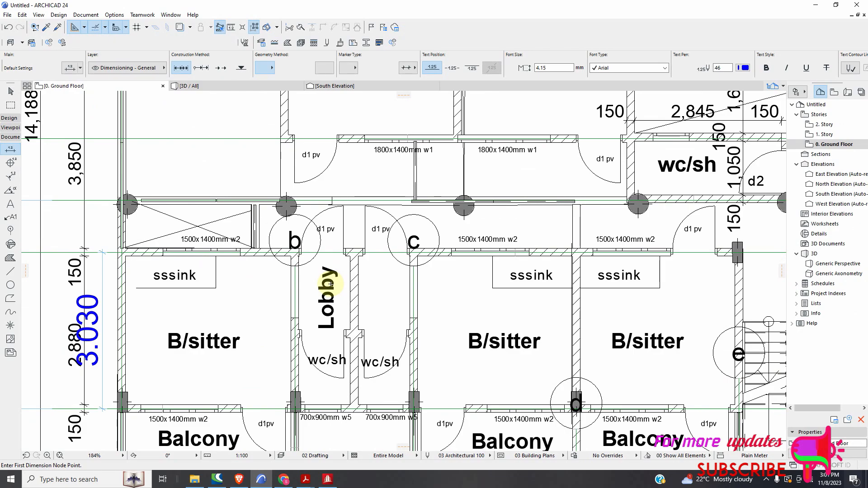
{"action": "scroll", "coordinate": [332, 291], "scroll_direction": "down", "scroll_amount": 2}
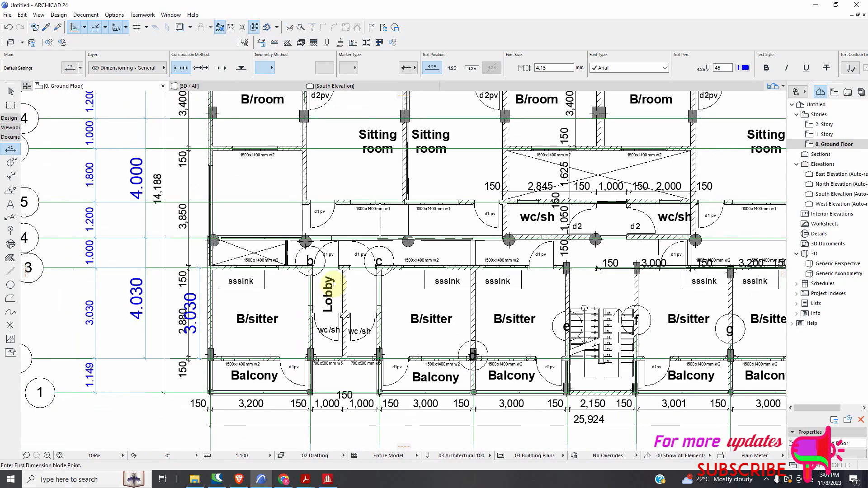
{"action": "scroll", "coordinate": [333, 284], "scroll_direction": "up", "scroll_amount": 2}
{"action": "scroll", "coordinate": [335, 282], "scroll_direction": "down", "scroll_amount": 2}
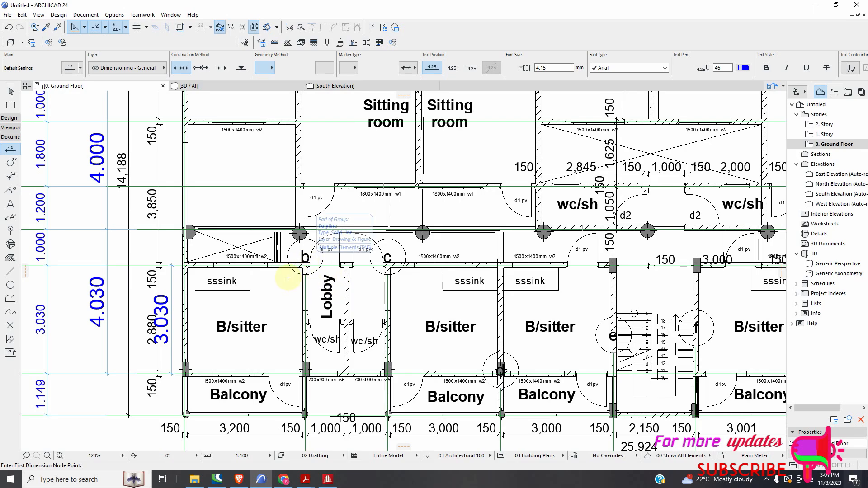
{"action": "scroll", "coordinate": [299, 261], "scroll_direction": "up", "scroll_amount": 2}
{"action": "scroll", "coordinate": [292, 263], "scroll_direction": "down", "scroll_amount": 2}
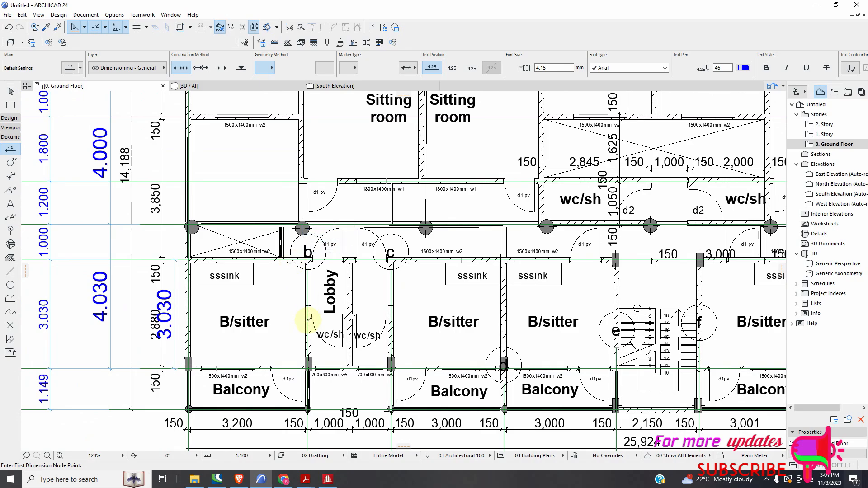
{"action": "scroll", "coordinate": [308, 368], "scroll_direction": "down", "scroll_amount": 3}
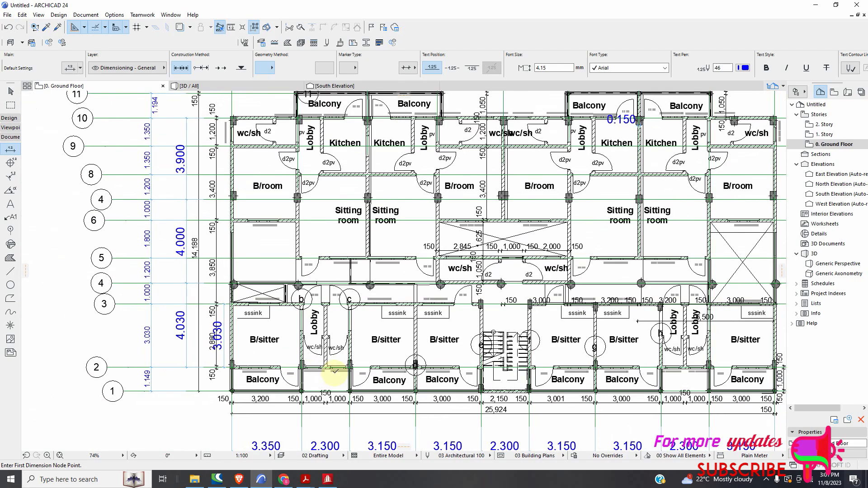
{"action": "scroll", "coordinate": [333, 376], "scroll_direction": "up", "scroll_amount": 2}
{"action": "scroll", "coordinate": [475, 278], "scroll_direction": "down", "scroll_amount": 3}
{"action": "scroll", "coordinate": [326, 343], "scroll_direction": "up", "scroll_amount": 2}
{"action": "scroll", "coordinate": [326, 344], "scroll_direction": "up", "scroll_amount": 2}
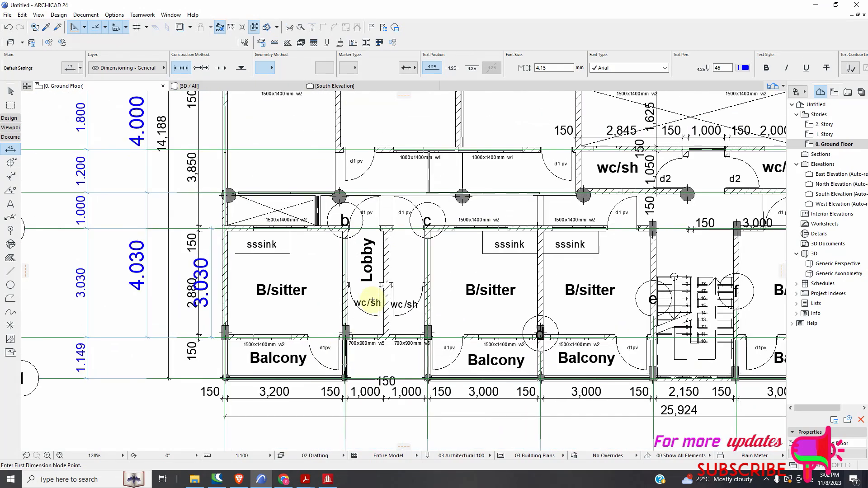
{"action": "scroll", "coordinate": [443, 270], "scroll_direction": "down", "scroll_amount": 3}
{"action": "scroll", "coordinate": [442, 270], "scroll_direction": "down", "scroll_amount": 3}
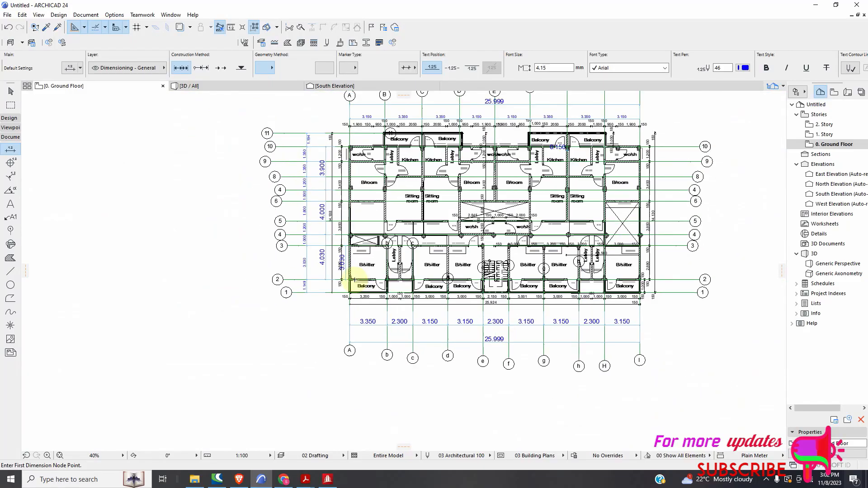
{"action": "scroll", "coordinate": [406, 251], "scroll_direction": "up", "scroll_amount": 5}
{"action": "scroll", "coordinate": [407, 251], "scroll_direction": "down", "scroll_amount": 3}
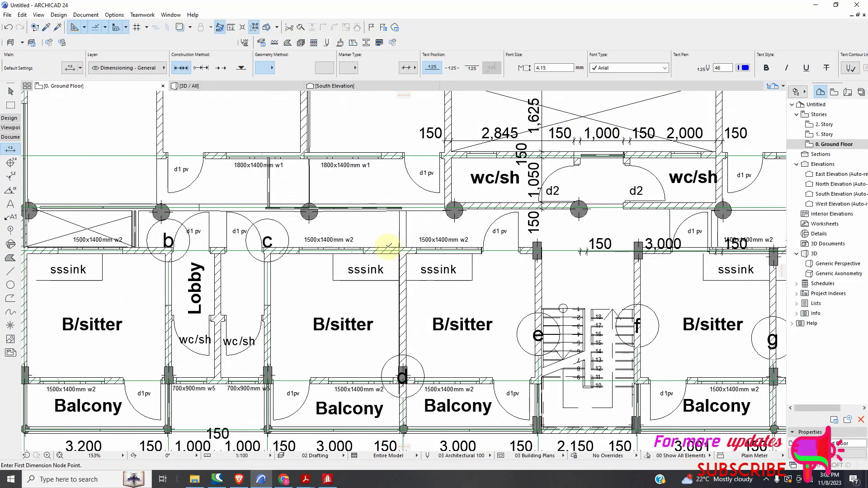
Check the bay spacings and wall lines between grids 1 and 3 across the full width of the ground floor plan.
{"action": "scroll", "coordinate": [310, 330], "scroll_direction": "down", "scroll_amount": 3}
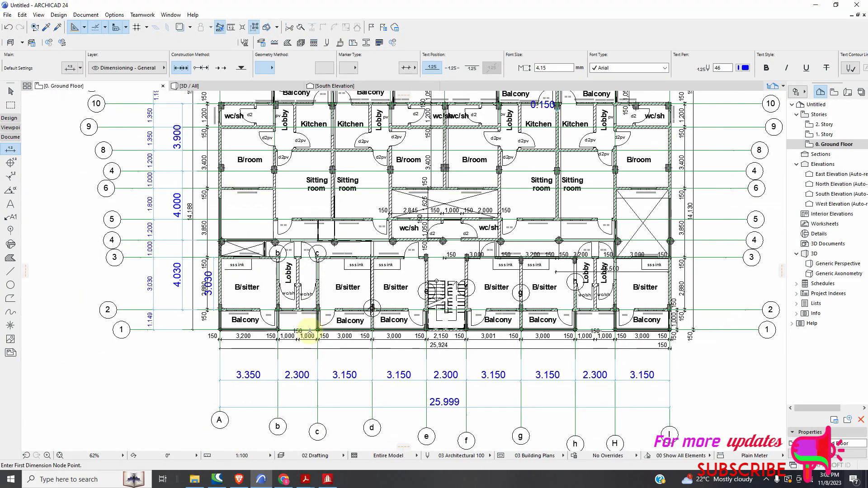
{"action": "scroll", "coordinate": [397, 297], "scroll_direction": "up", "scroll_amount": 4}
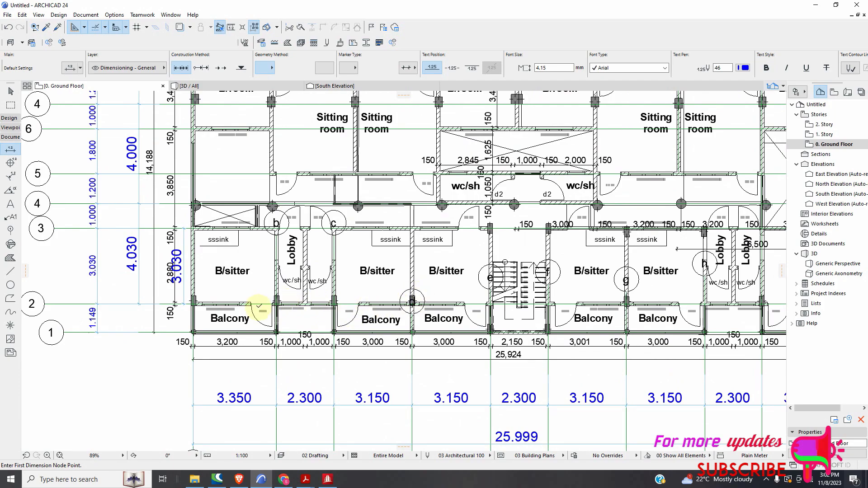
{"action": "scroll", "coordinate": [249, 308], "scroll_direction": "down", "scroll_amount": 2}
{"action": "scroll", "coordinate": [459, 302], "scroll_direction": "up", "scroll_amount": 2}
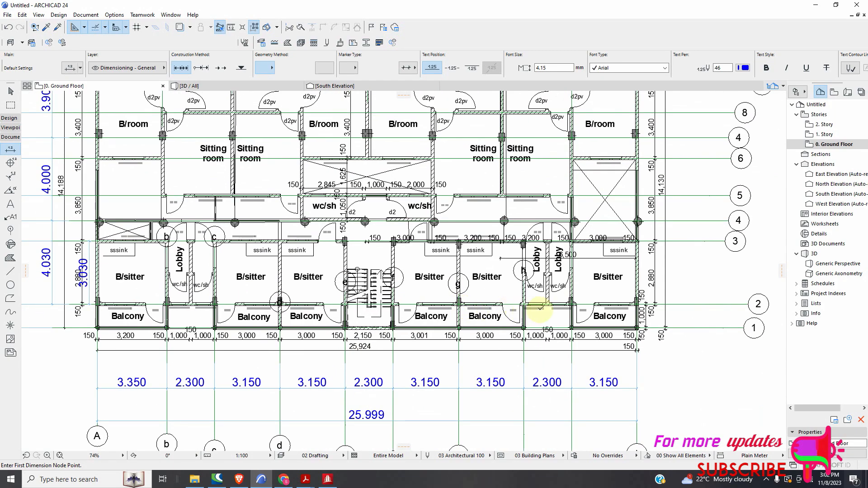
{"action": "scroll", "coordinate": [539, 307], "scroll_direction": "up", "scroll_amount": 2}
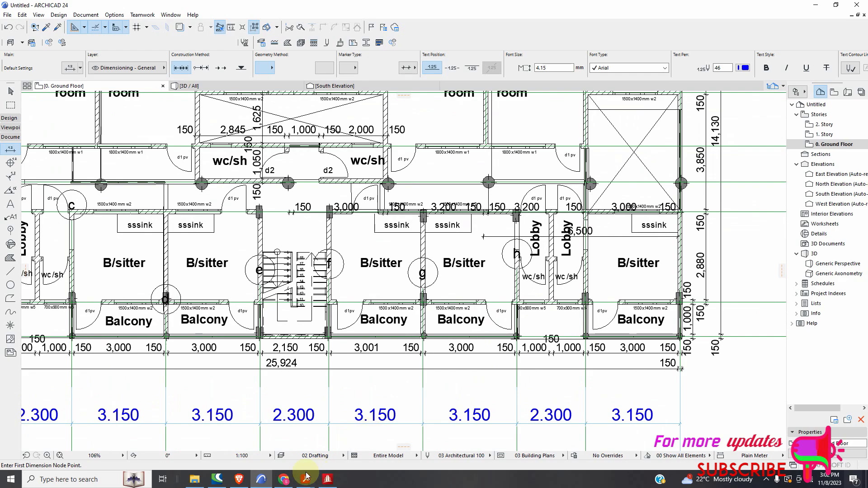
In STAAD.Pro, add the Z 11.930 column-top nodes at X 3.350, 5.650, 8.800, 17.400, 20.550 and 22.850 m to the selected stair nodes.
{"action": "left_click", "coordinate": [261, 482]}
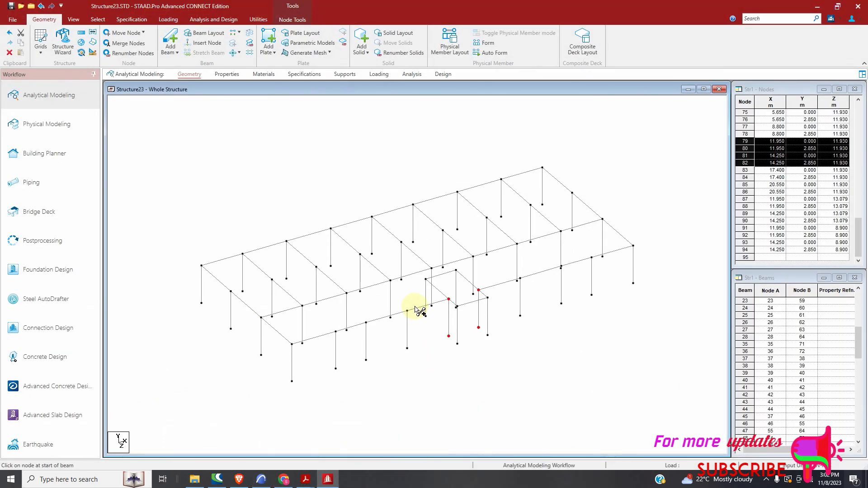
{"action": "left_click", "coordinate": [97, 20]}
{"action": "left_click", "coordinate": [11, 43]}
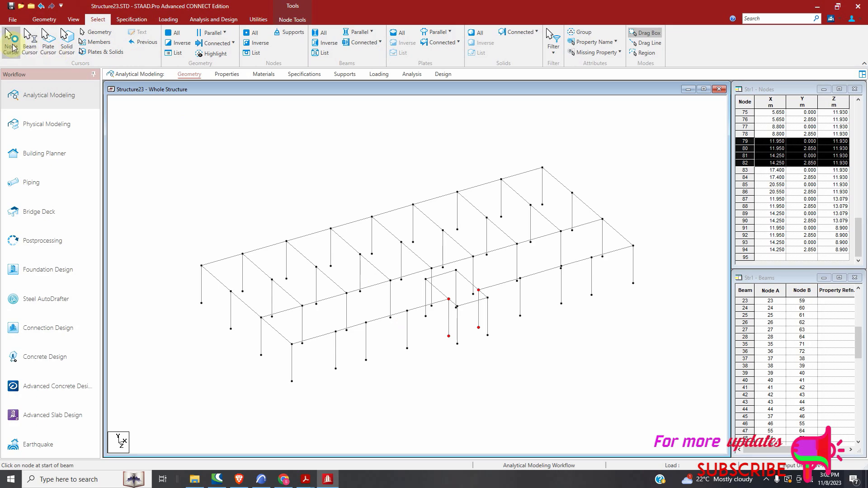
{"action": "left_click", "coordinate": [407, 312], "text": "ctrl"}
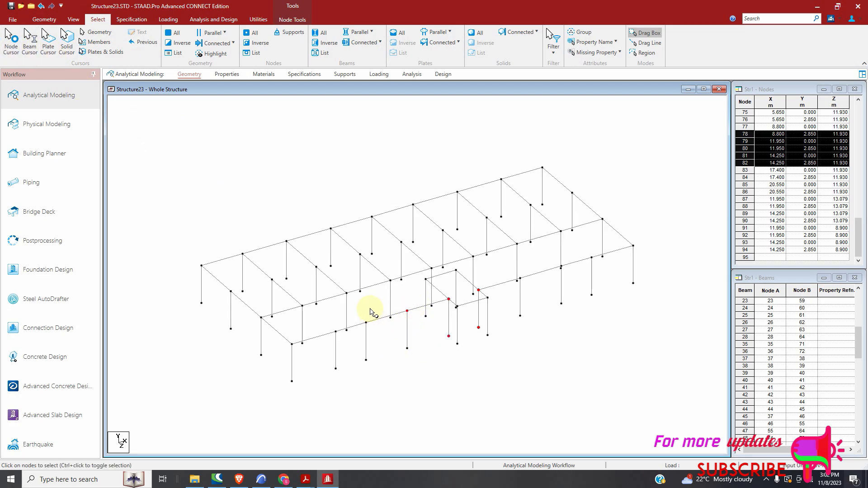
{"action": "left_click", "coordinate": [366, 323], "text": "ctrl"}
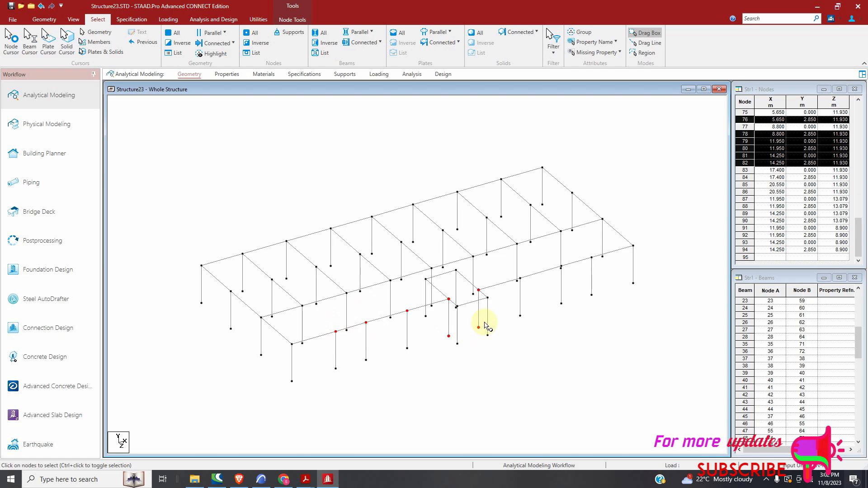
{"action": "left_click", "coordinate": [519, 285], "text": "ctrl"}
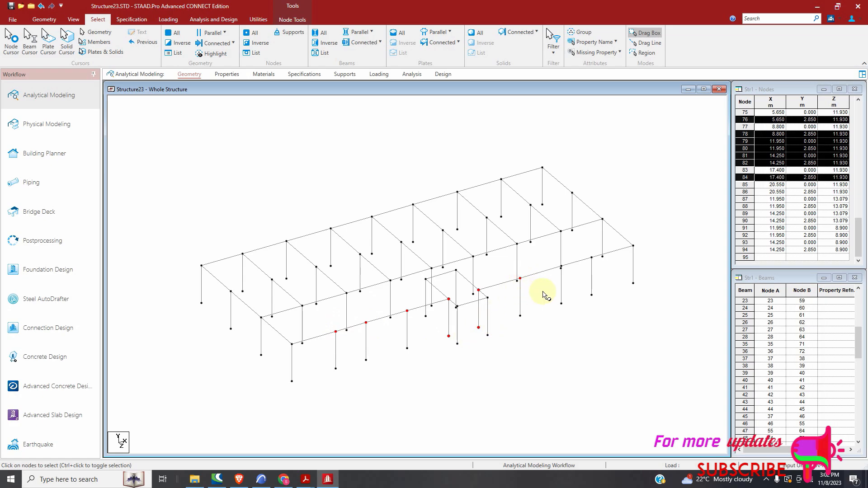
{"action": "left_click", "coordinate": [560, 267], "text": "ctrl"}
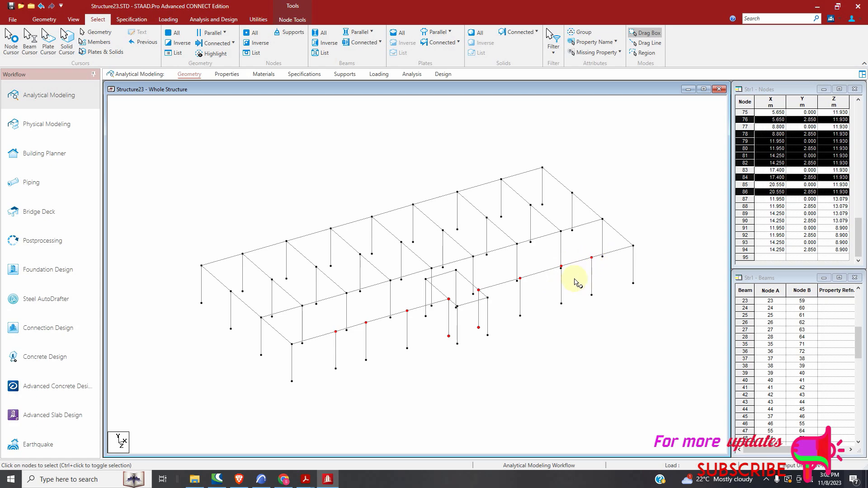
Repeat the selected nodes once by -3.03 m in the Z direction with the steps linked.
{"action": "left_click", "coordinate": [43, 19]}
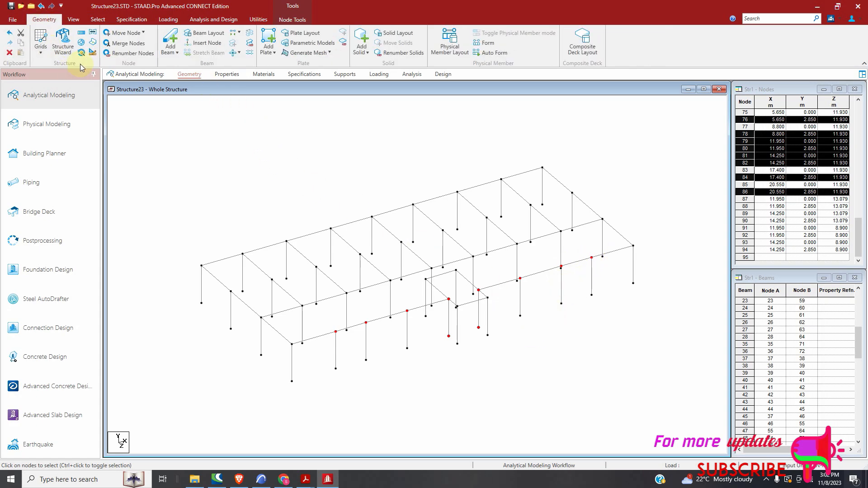
{"action": "left_click", "coordinate": [82, 42]}
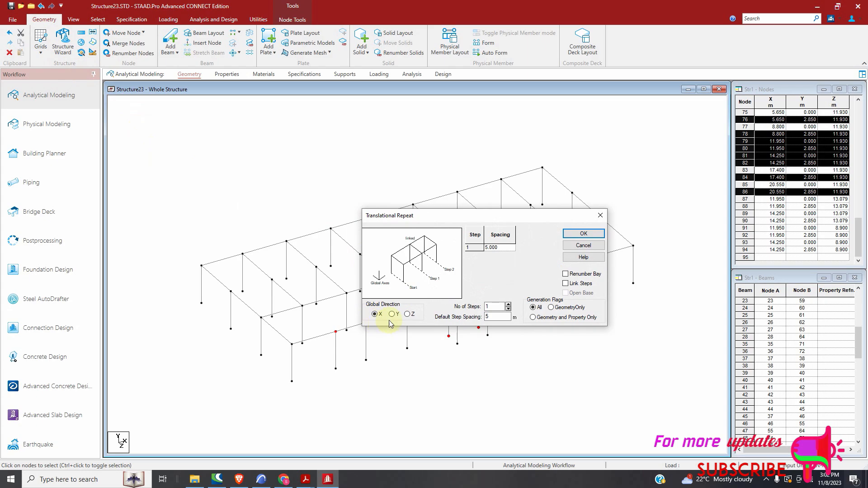
{"action": "left_click", "coordinate": [408, 314]}
{"action": "left_click", "coordinate": [590, 235]}
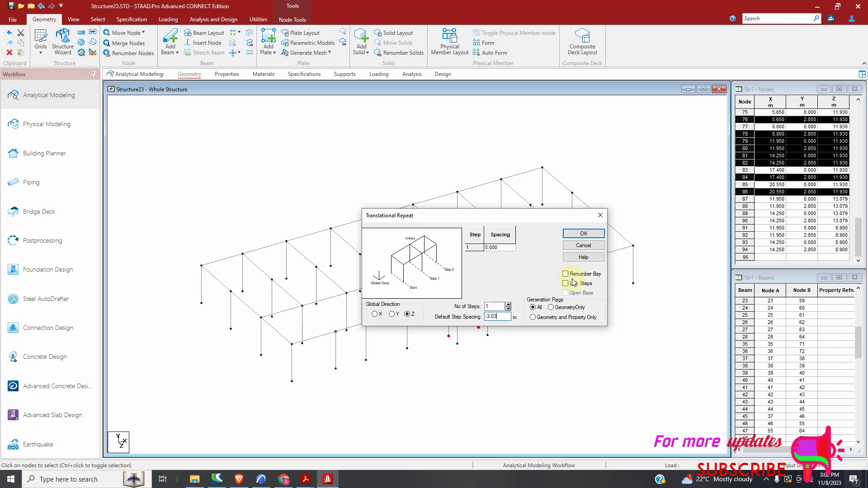
{"action": "left_click", "coordinate": [592, 233]}
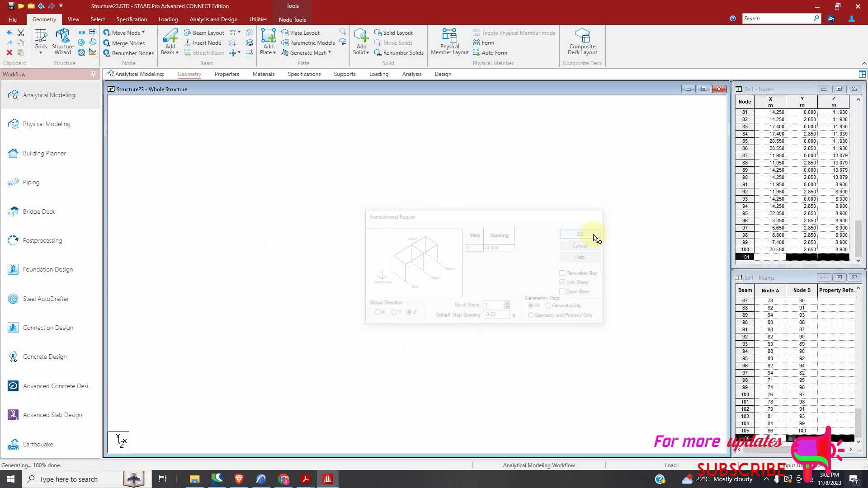
Add top beams along Z 8.900 m joining the new nodes from X 3.350 to 22.850 m to the stair bay.
{"action": "left_click", "coordinate": [170, 46]}
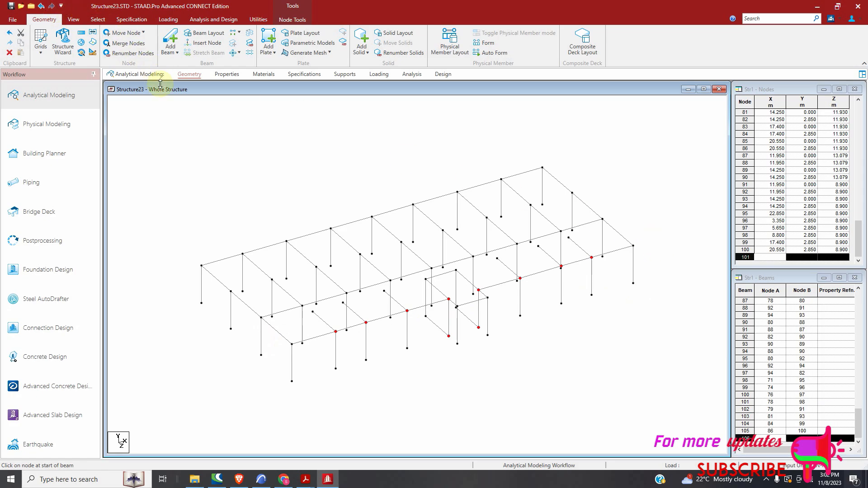
{"action": "mouse_move", "coordinate": [313, 312]}
{"action": "left_mouse_down"}
{"action": "mouse_move", "coordinate": [345, 310]}
{"action": "mouse_move", "coordinate": [379, 295]}
{"action": "mouse_move", "coordinate": [344, 303]}
{"action": "mouse_move", "coordinate": [426, 280]}
{"action": "left_mouse_up"}
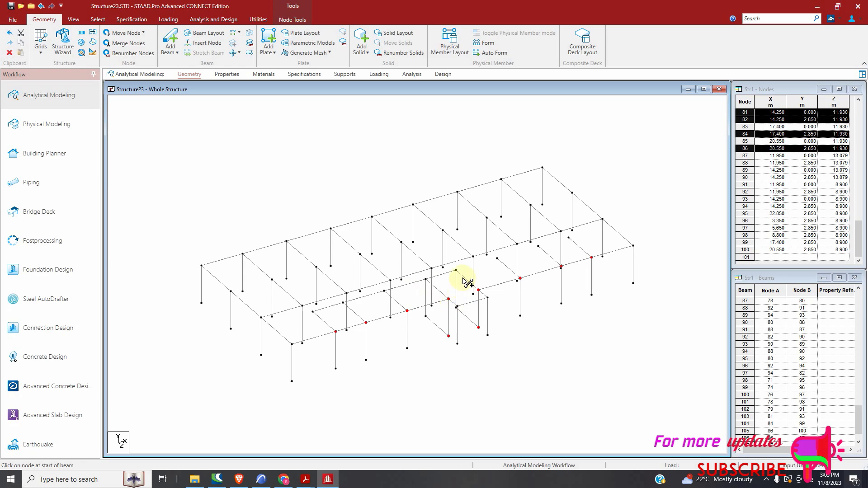
{"action": "left_click_drag", "start_coordinate": [456, 271], "coordinate": [502, 263]}
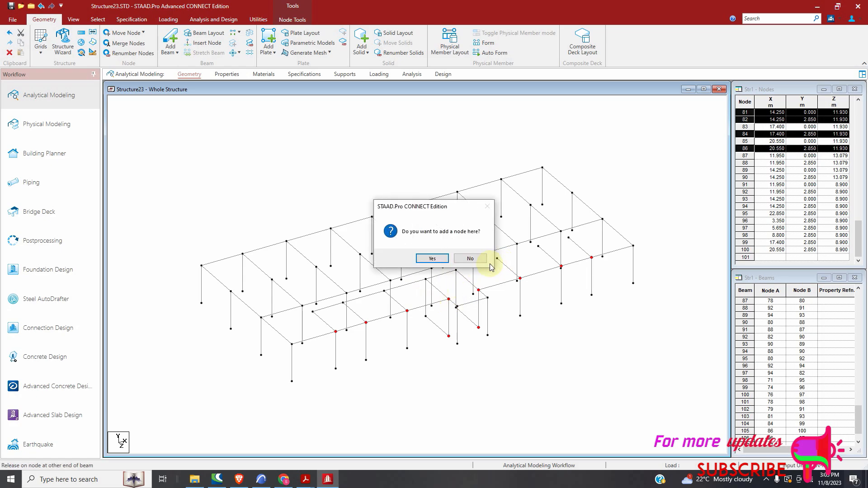
{"action": "left_click", "coordinate": [473, 258]}
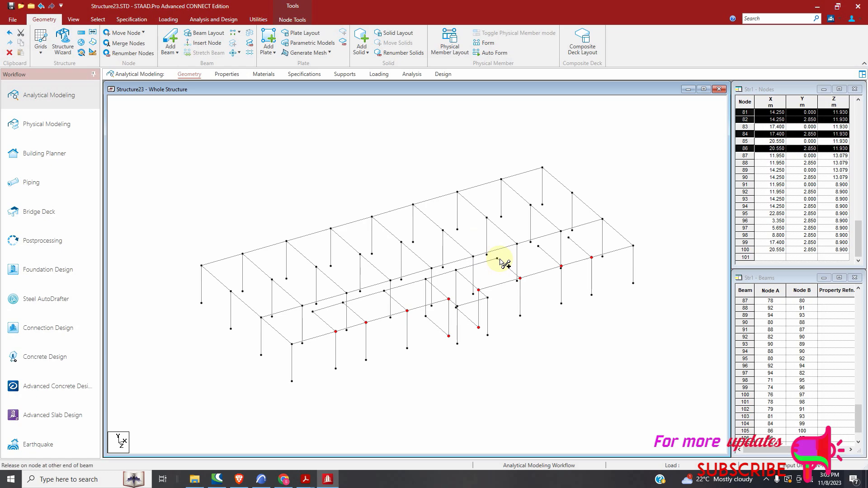
{"action": "left_click_drag", "start_coordinate": [539, 247], "coordinate": [569, 238]}
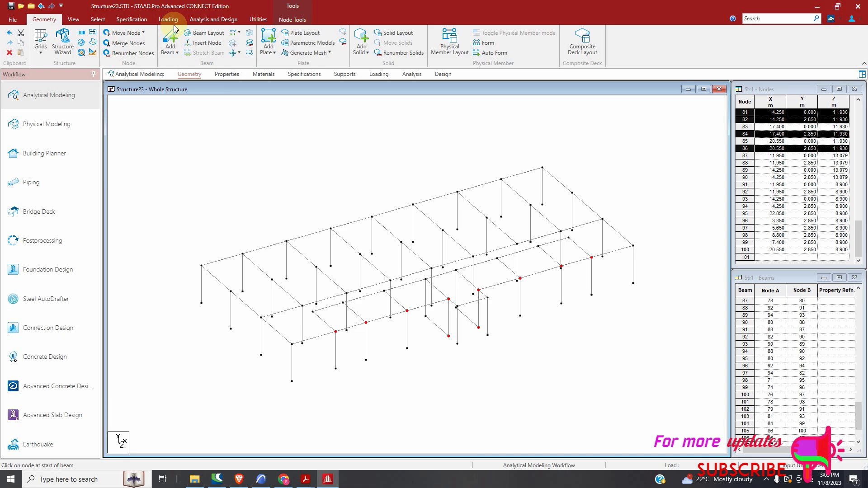
Delete the two base-level beams running from Z 11.930 to 8.900 m at X 11.950 and 14.250 m in the stair bay.
{"action": "left_click", "coordinate": [98, 19]}
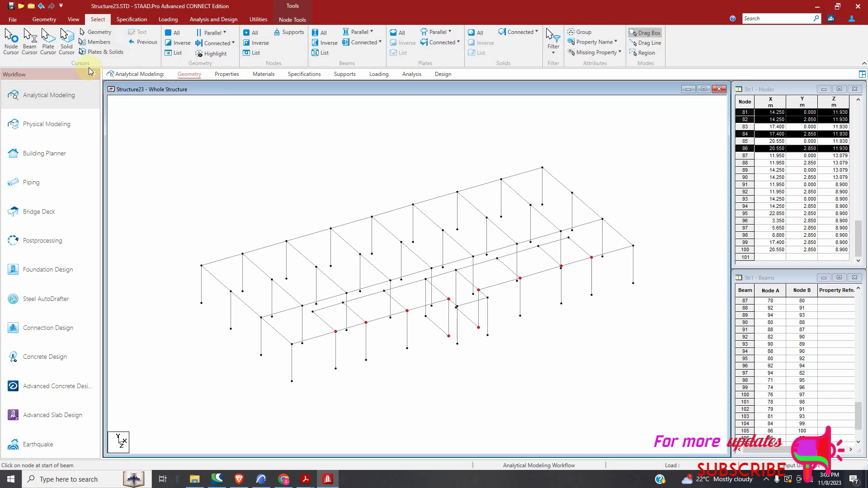
{"action": "left_click", "coordinate": [441, 330]}
{"action": "left_click", "coordinate": [473, 323], "text": "ctrl"}
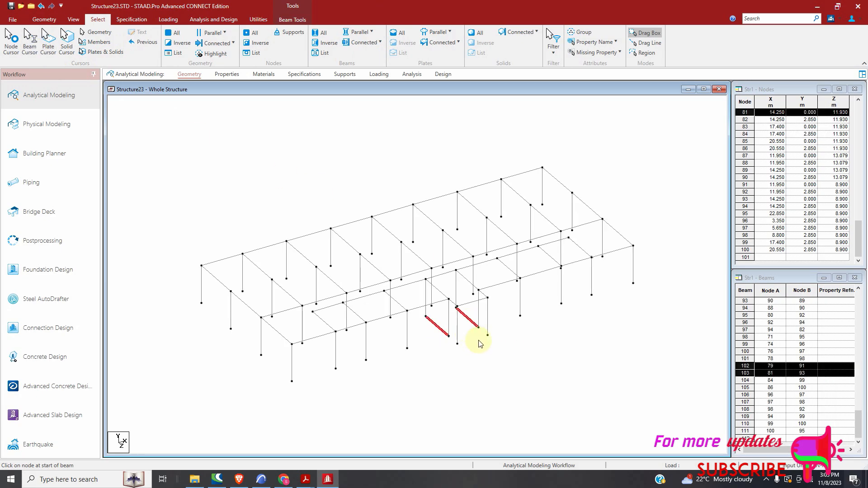
{"action": "key", "text": "Delete"}
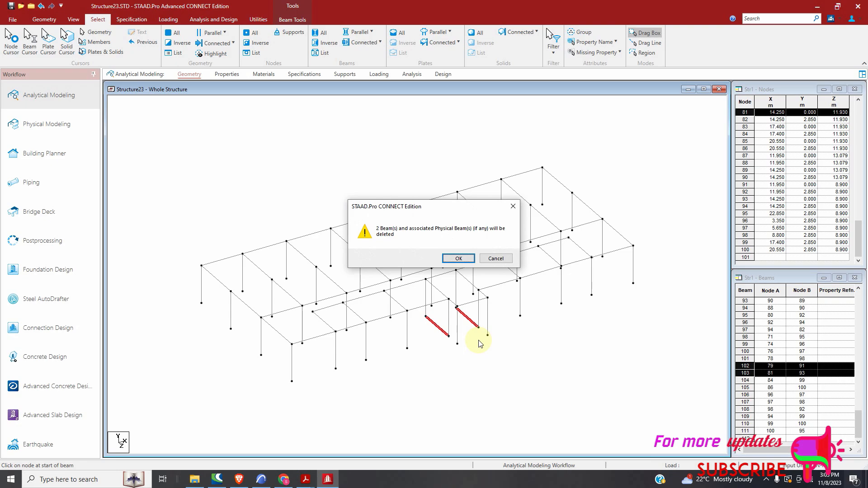
{"action": "left_click", "coordinate": [465, 261]}
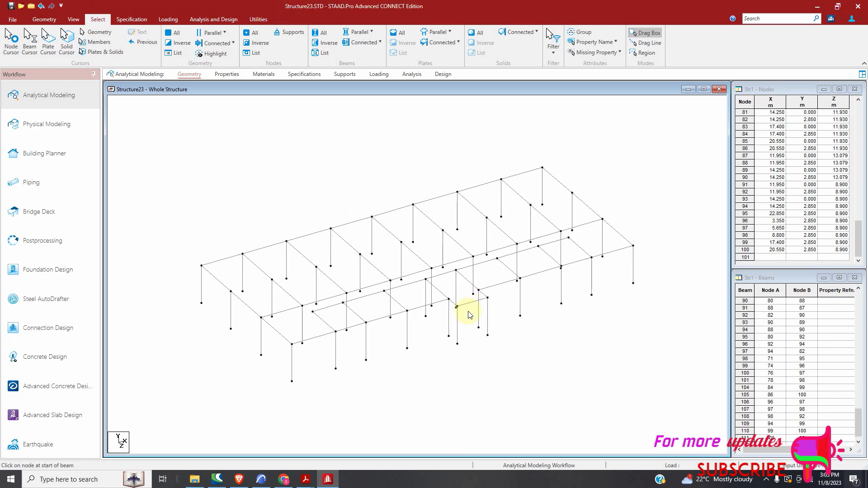
Repeat the end column-top nodes at X 0.000 and 26.000 m on Z 11.930 once by -3.03 m in the Z direction.
{"action": "scroll", "coordinate": [458, 324], "scroll_direction": "up", "scroll_amount": 6}
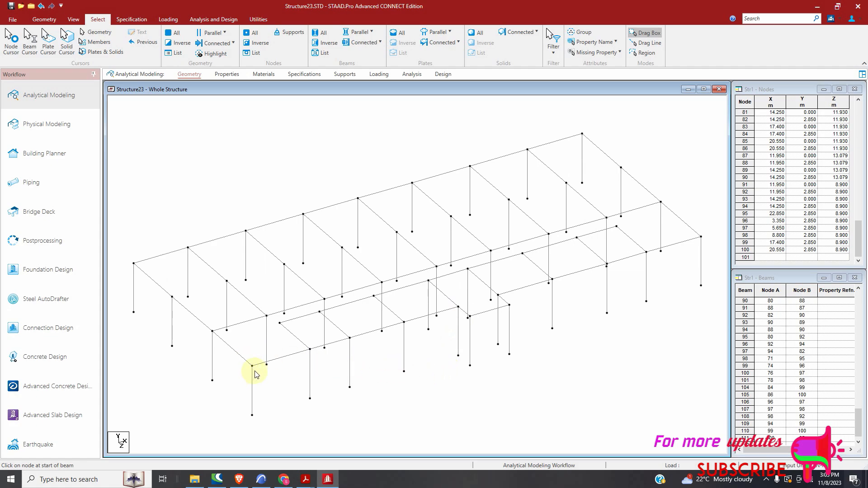
{"action": "left_click", "coordinate": [11, 40]}
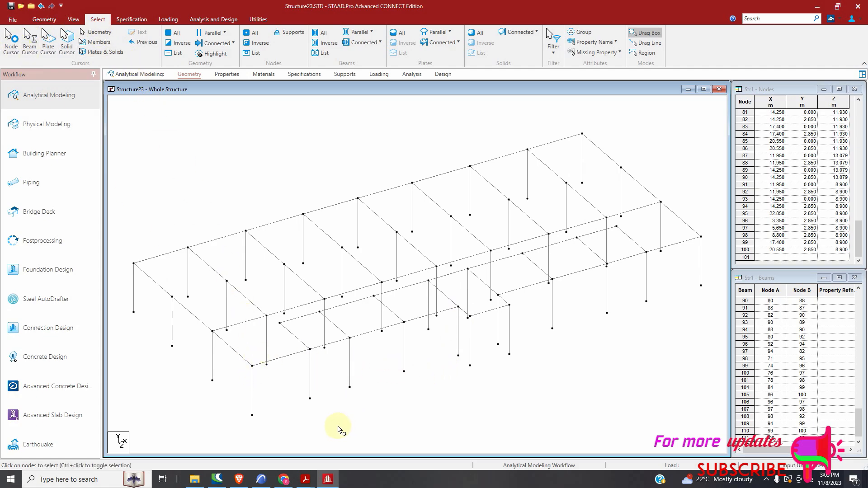
{"action": "left_click_drag", "start_coordinate": [242, 385], "coordinate": [243, 385]}
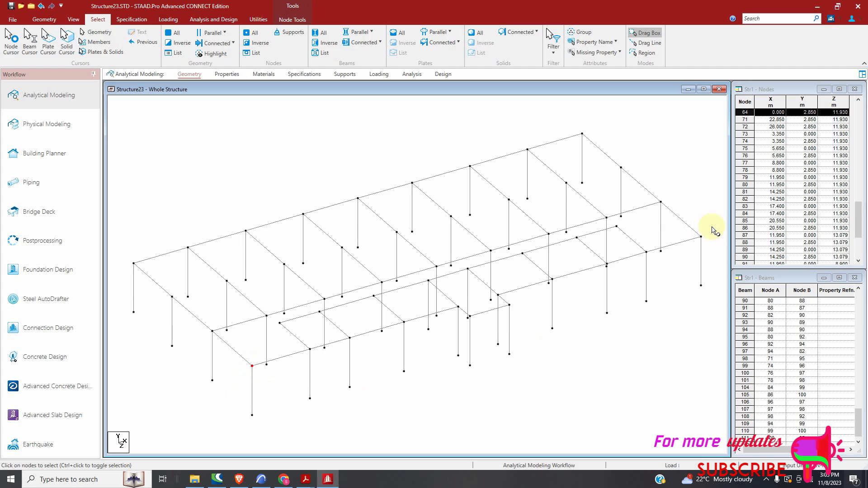
{"action": "left_click_drag", "start_coordinate": [702, 249], "coordinate": [701, 250], "text": "ctrl"}
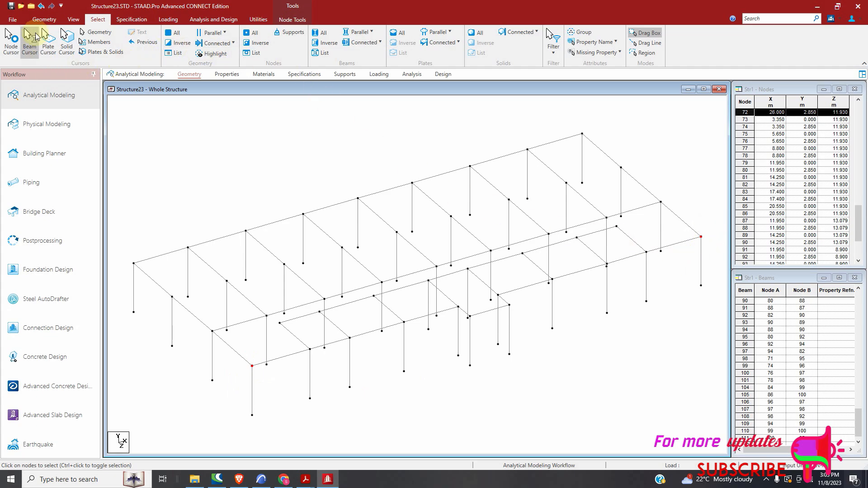
{"action": "left_click", "coordinate": [44, 19]}
{"action": "left_click", "coordinate": [81, 33]}
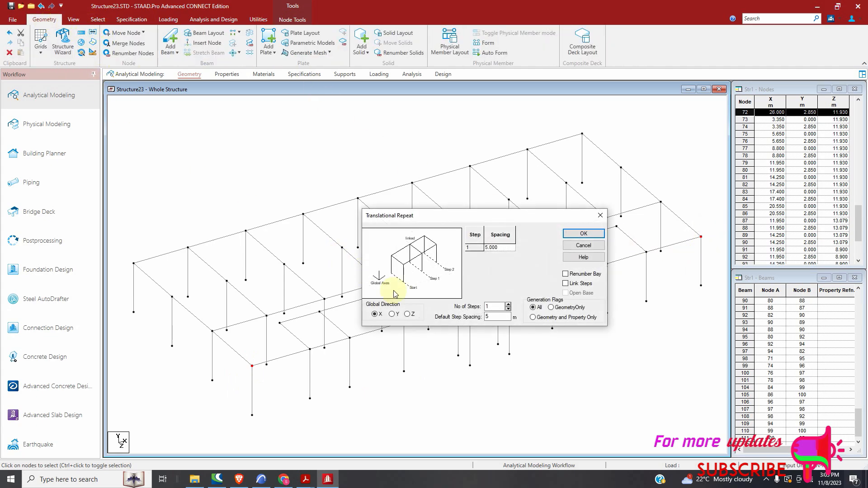
{"action": "left_click", "coordinate": [408, 315]}
{"action": "left_click", "coordinate": [497, 317]}
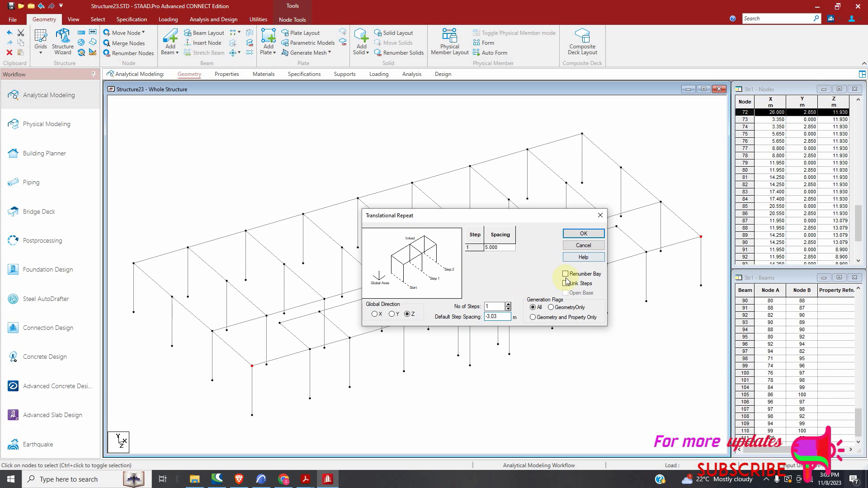
{"action": "left_click", "coordinate": [583, 233]}
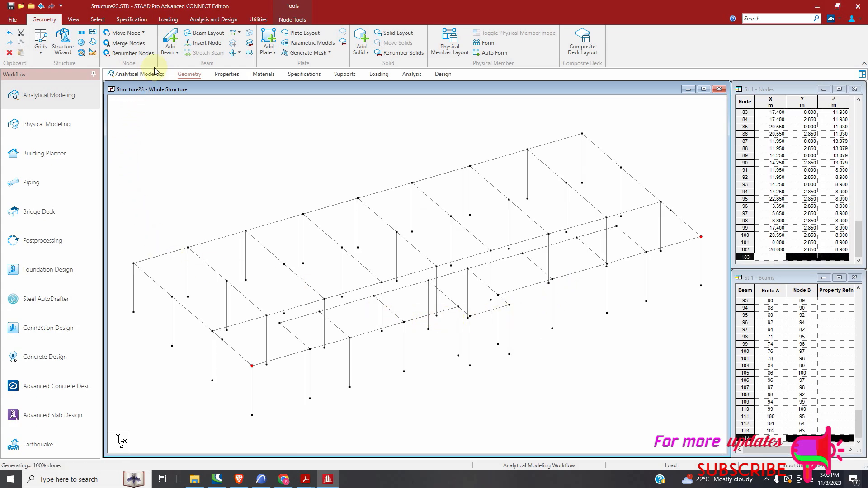
Add the end beams along Z 8.900 m from X 0.000 to 3.350 m and from X 22.850 to 26.000 m.
{"action": "left_click", "coordinate": [170, 40]}
{"action": "left_click", "coordinate": [222, 339]}
{"action": "left_click", "coordinate": [280, 323]}
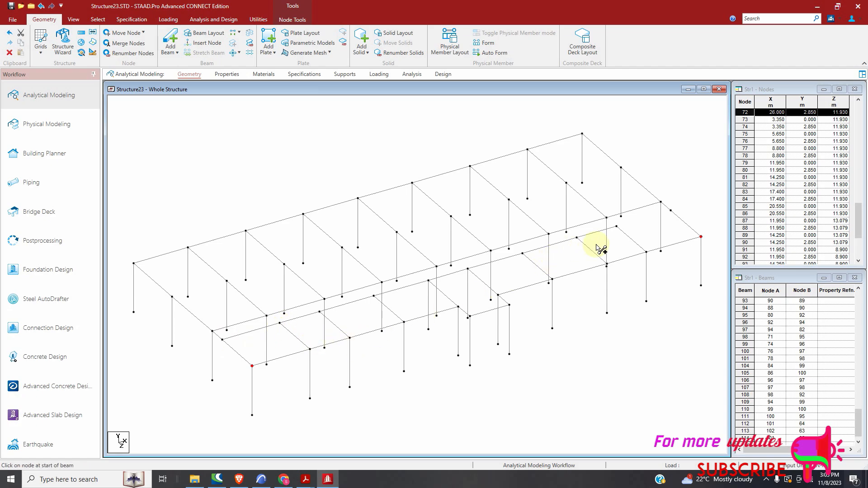
{"action": "left_click_drag", "start_coordinate": [616, 226], "coordinate": [675, 231]}
{"action": "left_click", "coordinate": [470, 258]}
{"action": "left_click_drag", "start_coordinate": [617, 226], "coordinate": [672, 211]}
{"action": "scroll", "coordinate": [447, 292], "scroll_direction": "down", "scroll_amount": 2}
{"action": "scroll", "coordinate": [430, 316], "scroll_direction": "down", "scroll_amount": 1}
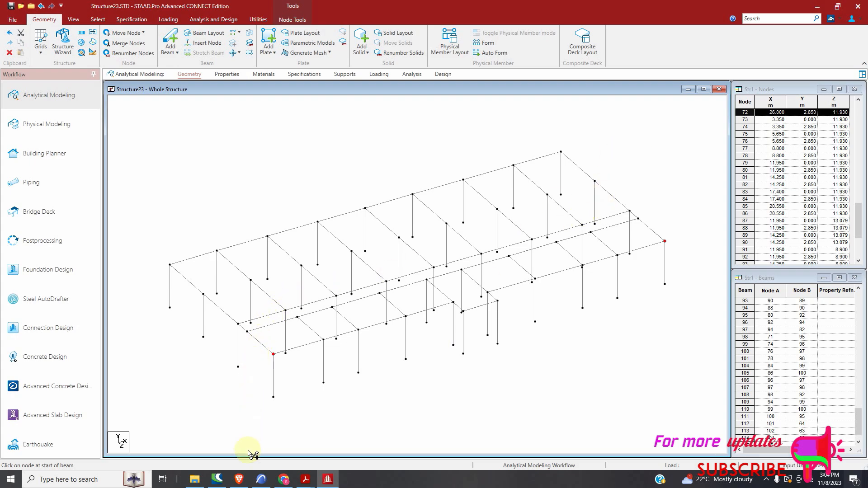
In ARCHICAD, examine the wall lines and grid spacings between grids 3 and 10 on the ground floor plan.
{"action": "left_click", "coordinate": [261, 479]}
{"action": "scroll", "coordinate": [326, 332], "scroll_direction": "down", "scroll_amount": 5}
{"action": "scroll", "coordinate": [215, 280], "scroll_direction": "up", "scroll_amount": 6}
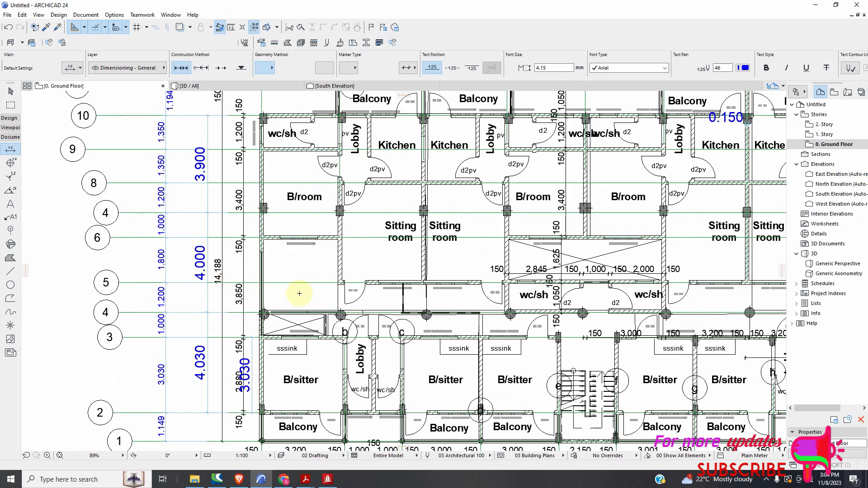
{"action": "scroll", "coordinate": [295, 325], "scroll_direction": "down", "scroll_amount": 2}
{"action": "scroll", "coordinate": [285, 326], "scroll_direction": "up", "scroll_amount": 4}
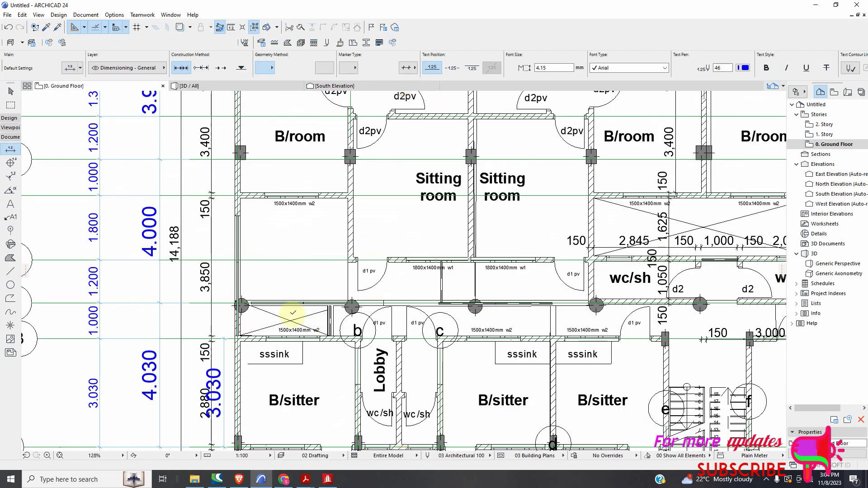
{"action": "scroll", "coordinate": [263, 302], "scroll_direction": "down", "scroll_amount": 2}
{"action": "scroll", "coordinate": [300, 230], "scroll_direction": "down", "scroll_amount": 3}
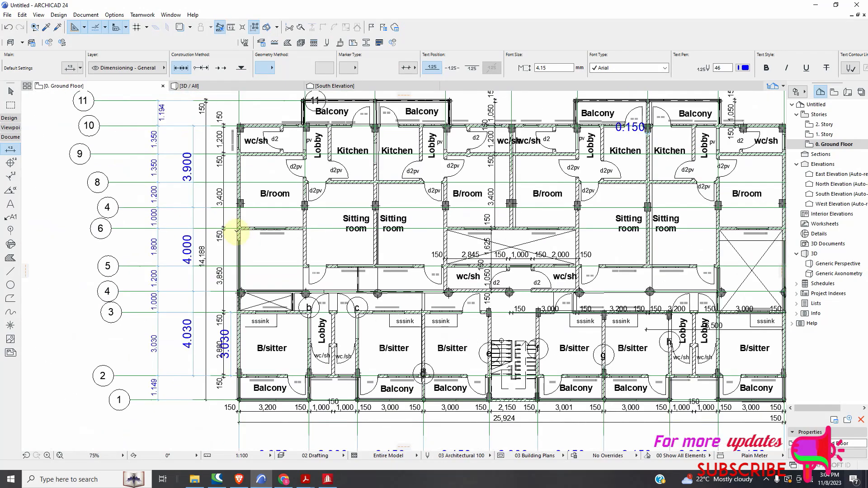
Dimension the distance from the lower grid line 4 to grid line 6 at the ground floor plan's outer wall.
{"action": "scroll", "coordinate": [205, 267], "scroll_direction": "up", "scroll_amount": 4}
{"action": "scroll", "coordinate": [205, 266], "scroll_direction": "up", "scroll_amount": 1}
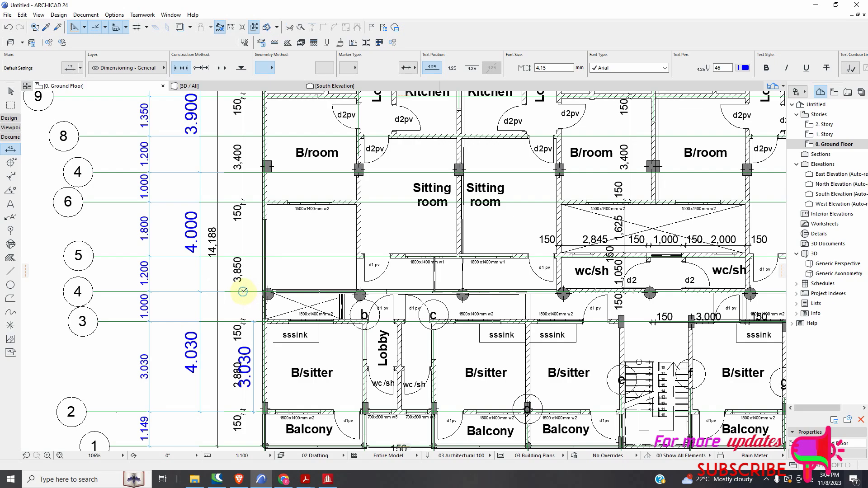
{"action": "left_click", "coordinate": [243, 292]}
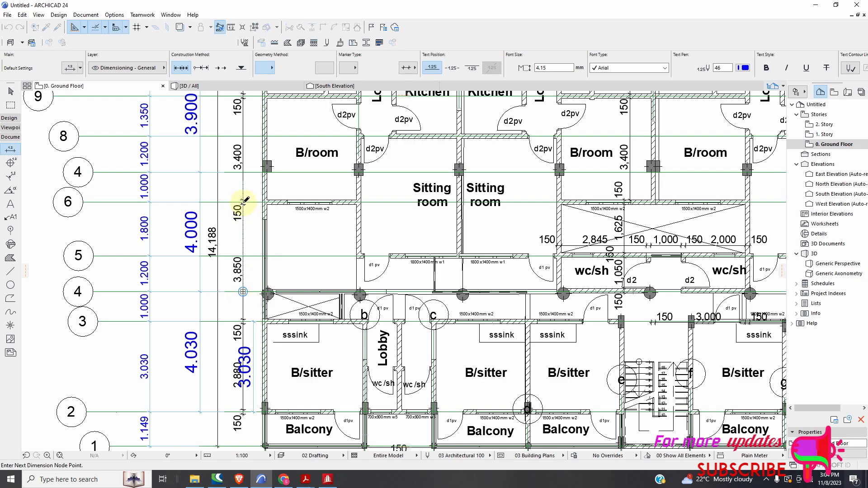
{"action": "scroll", "coordinate": [244, 200], "scroll_direction": "up", "scroll_amount": 2}
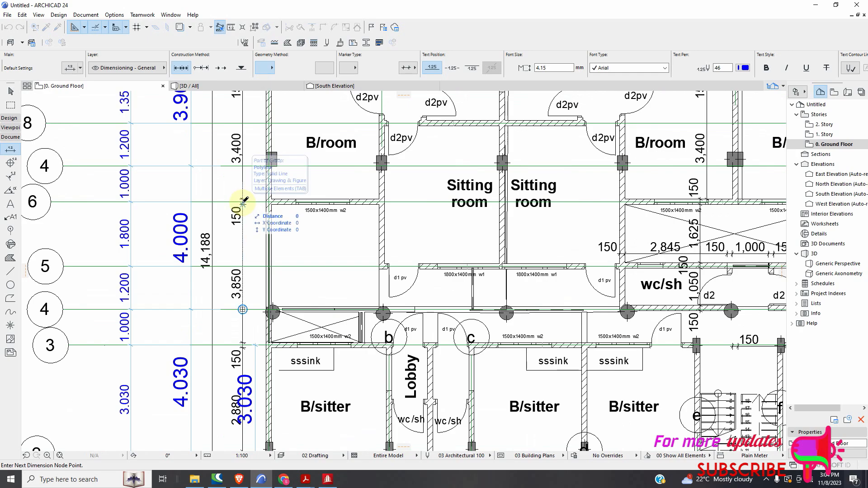
{"action": "scroll", "coordinate": [244, 201], "scroll_direction": "up", "scroll_amount": 1}
{"action": "scroll", "coordinate": [244, 201], "scroll_direction": "up", "scroll_amount": 3}
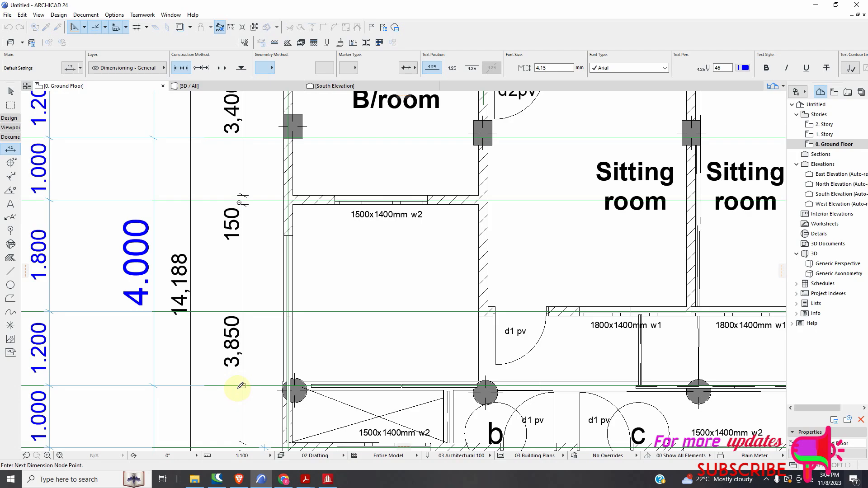
{"action": "left_click", "coordinate": [249, 388]}
{"action": "left_click", "coordinate": [243, 386]}
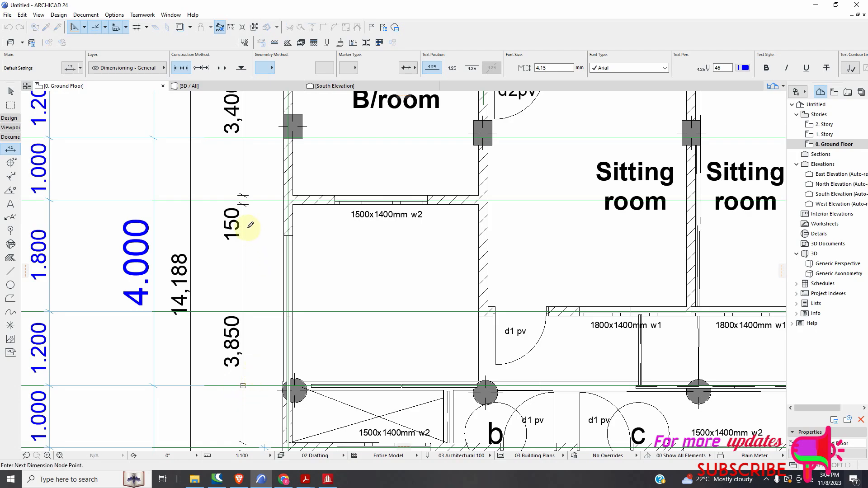
{"action": "right_click", "coordinate": [268, 219]}
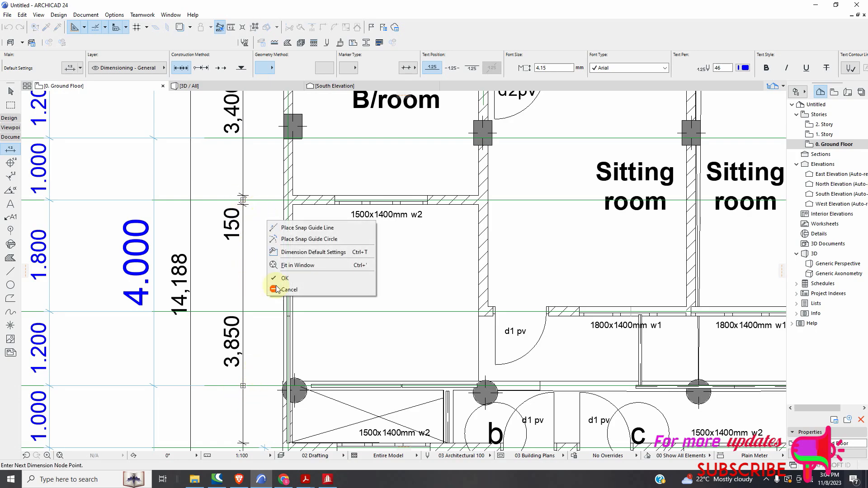
{"action": "left_click", "coordinate": [282, 279]}
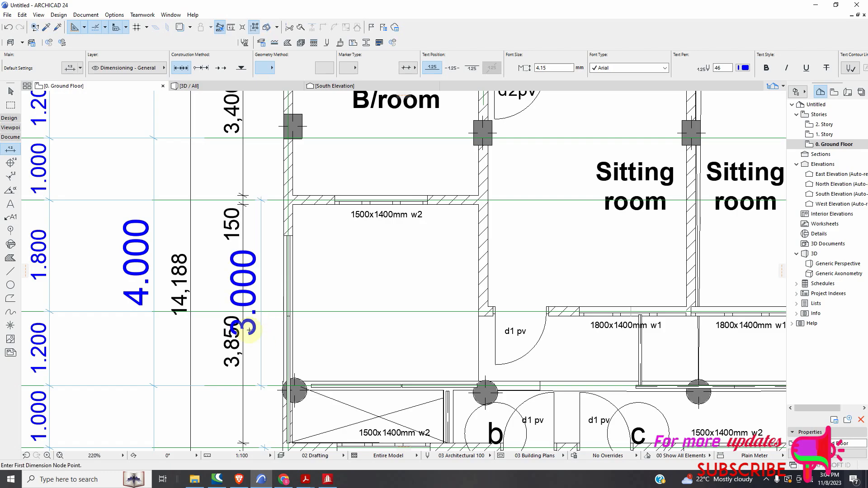
{"action": "scroll", "coordinate": [250, 330], "scroll_direction": "down", "scroll_amount": 6}
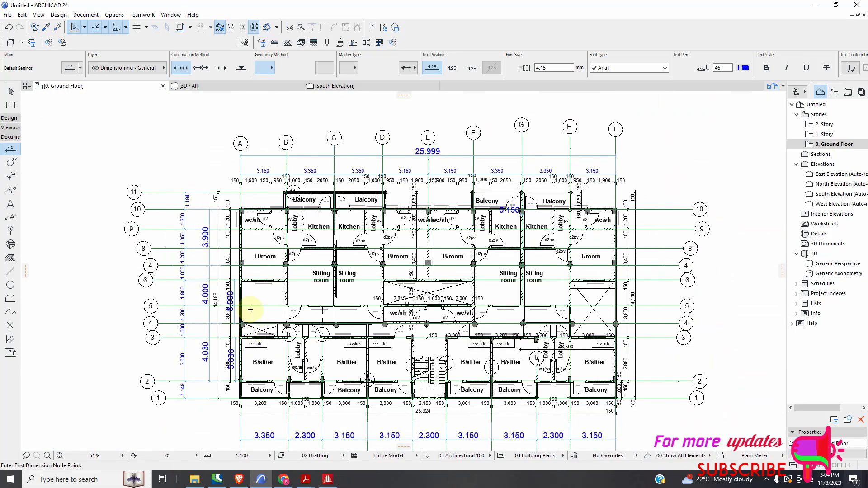
{"action": "scroll", "coordinate": [252, 304], "scroll_direction": "up", "scroll_amount": 3}
{"action": "scroll", "coordinate": [328, 309], "scroll_direction": "up", "scroll_amount": 2}
{"action": "scroll", "coordinate": [264, 292], "scroll_direction": "down", "scroll_amount": 3}
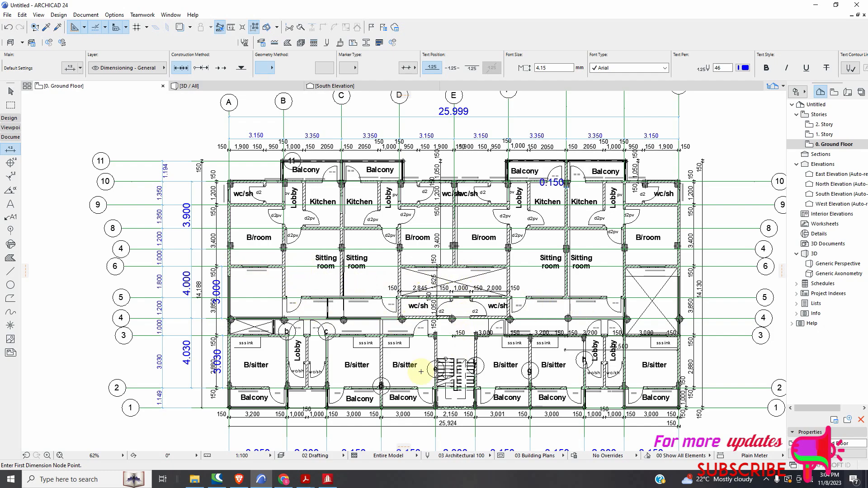
In STAAD.Pro, repeat the top nodes at X 0.000, 3.150, 9.850, 13.000, 16.150, 22.850 and 26.000 m on Z 7.900 once by -3 m in Z.
{"action": "left_click", "coordinate": [328, 480]}
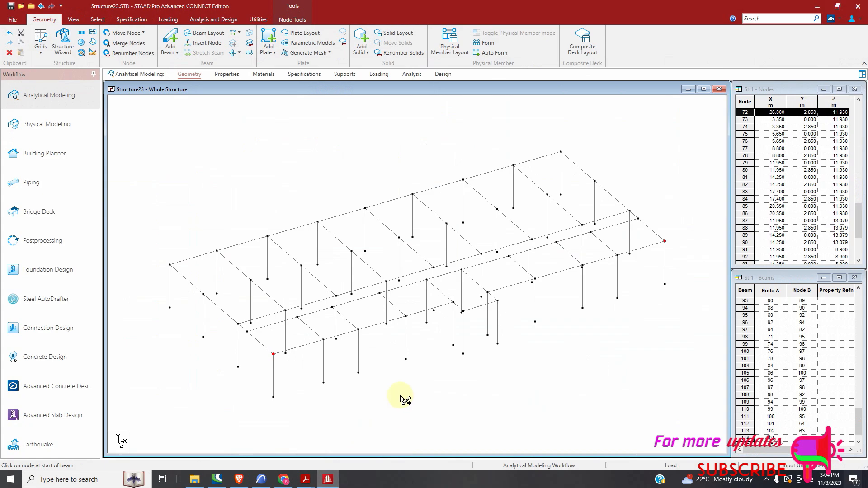
{"action": "left_click", "coordinate": [97, 20]}
{"action": "left_click", "coordinate": [10, 41]}
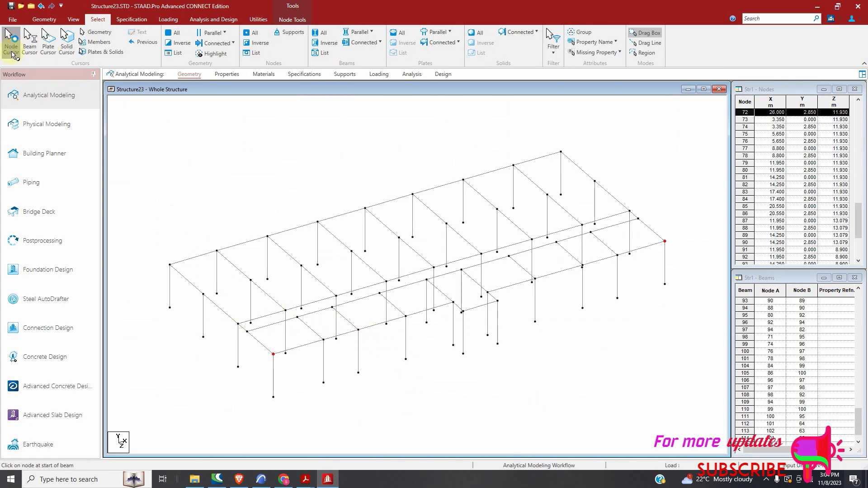
{"action": "left_click", "coordinate": [238, 324]}
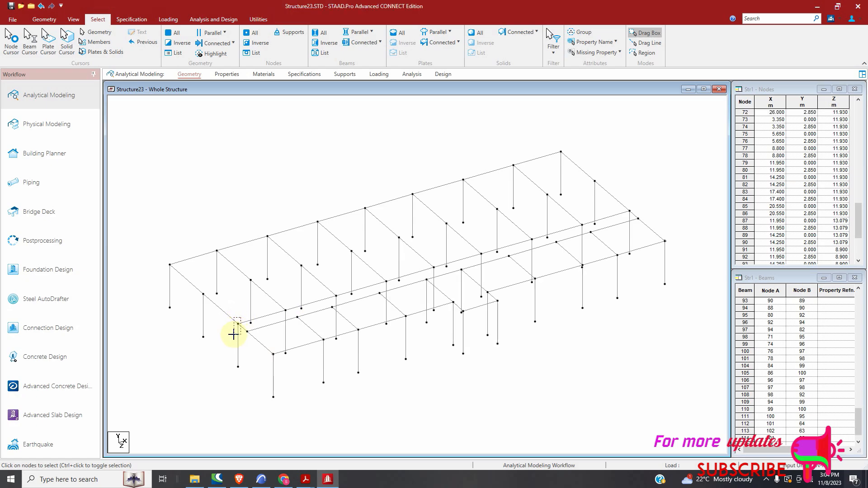
{"action": "left_click", "coordinate": [286, 308]}
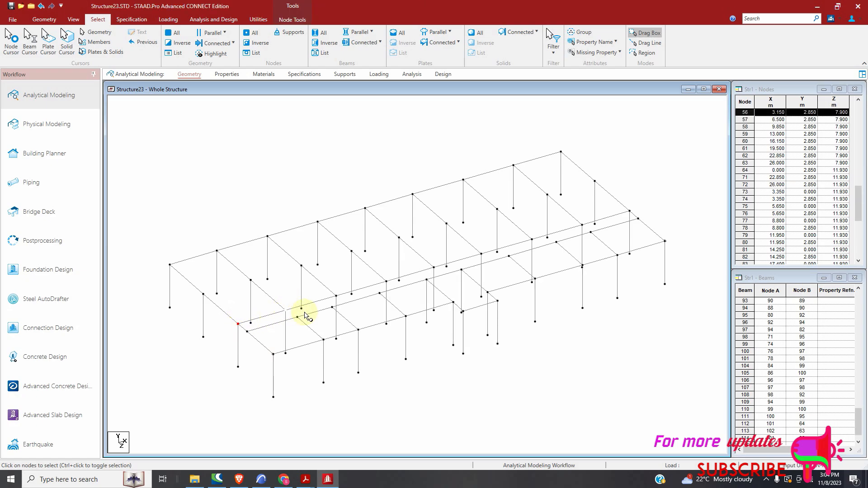
{"action": "left_click", "coordinate": [385, 285]}
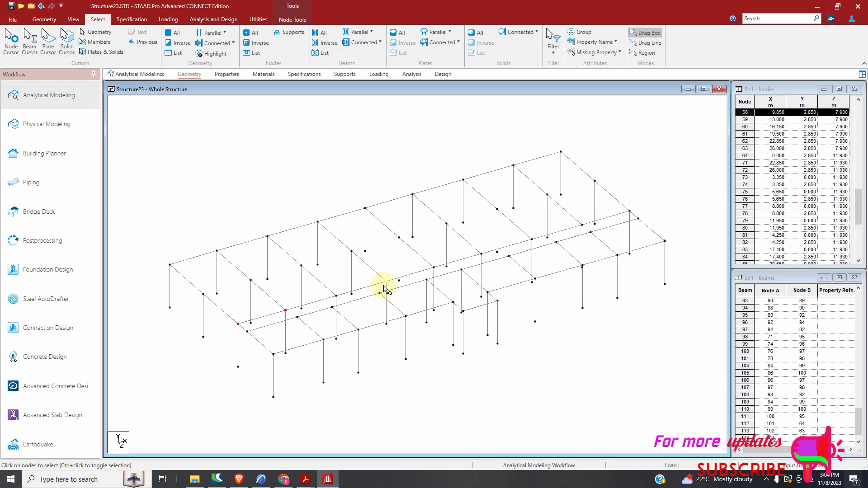
{"action": "left_click", "coordinate": [434, 266]}
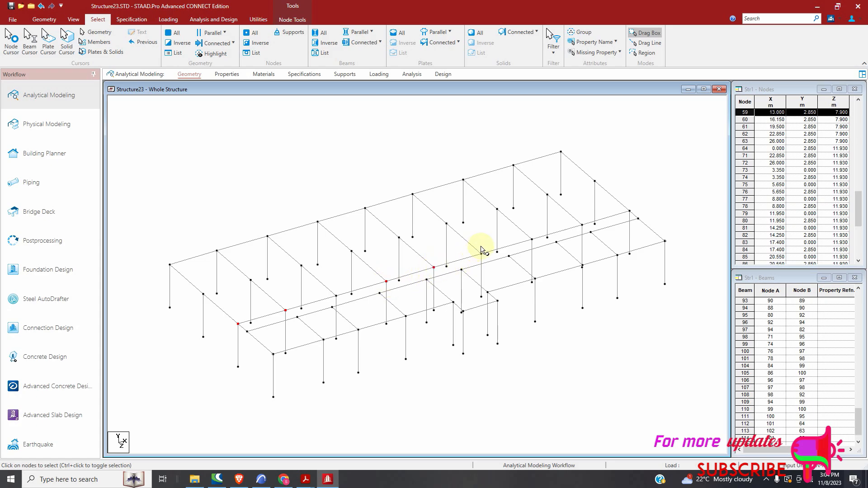
{"action": "left_click", "coordinate": [481, 255]}
{"action": "left_click", "coordinate": [584, 224]}
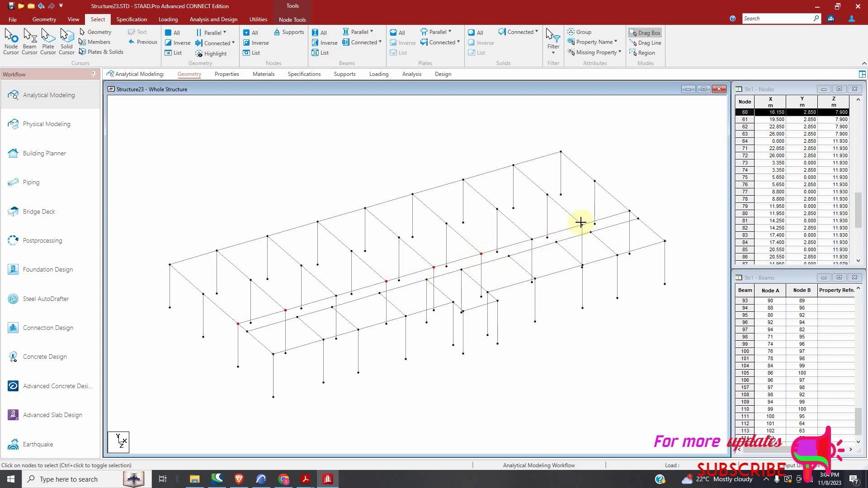
{"action": "left_click", "coordinate": [630, 212]}
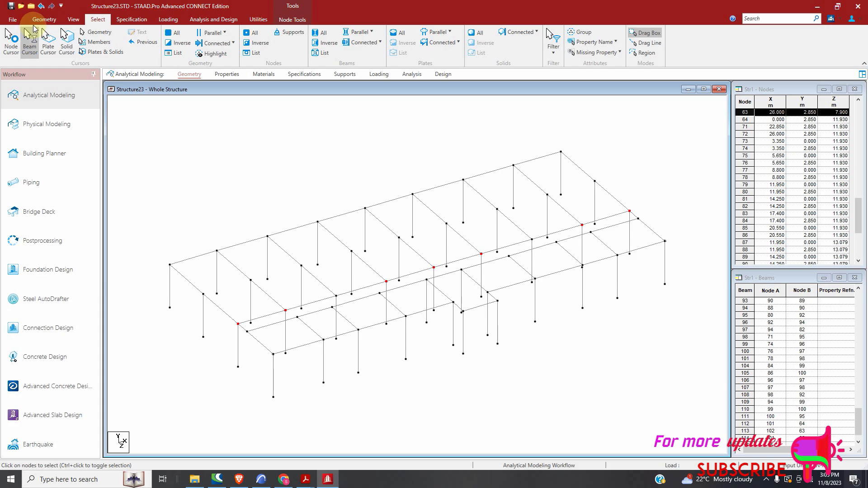
{"action": "left_click", "coordinate": [44, 19]}
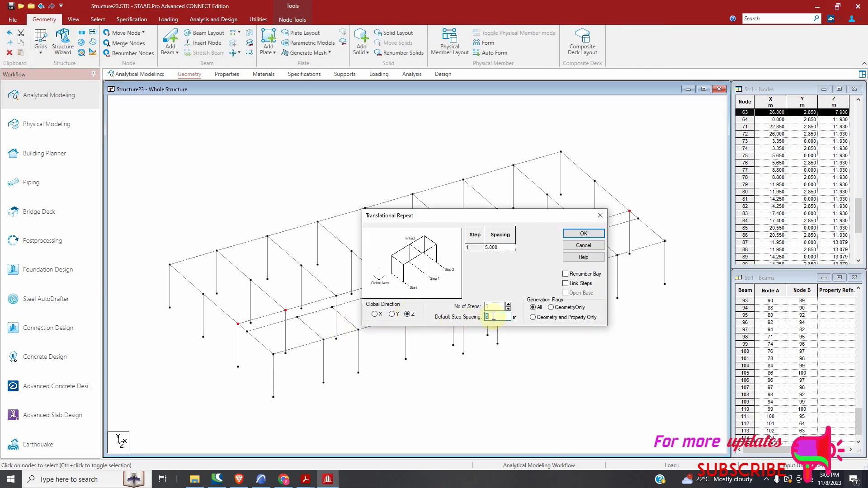
{"action": "left_click", "coordinate": [580, 237]}
Add top beams along Z 4.900 m from X 0.000 to 3.150, 9.850 to 13.000 to 16.150, and 22.850 to 26.000 m.
{"action": "left_click", "coordinate": [171, 39]}
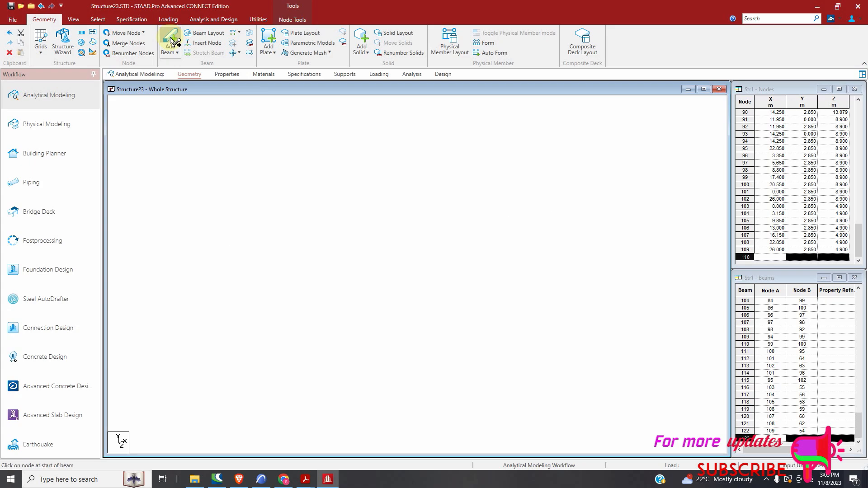
{"action": "left_click", "coordinate": [212, 302]}
{"action": "left_click", "coordinate": [259, 288]}
{"action": "left_click", "coordinate": [362, 259]}
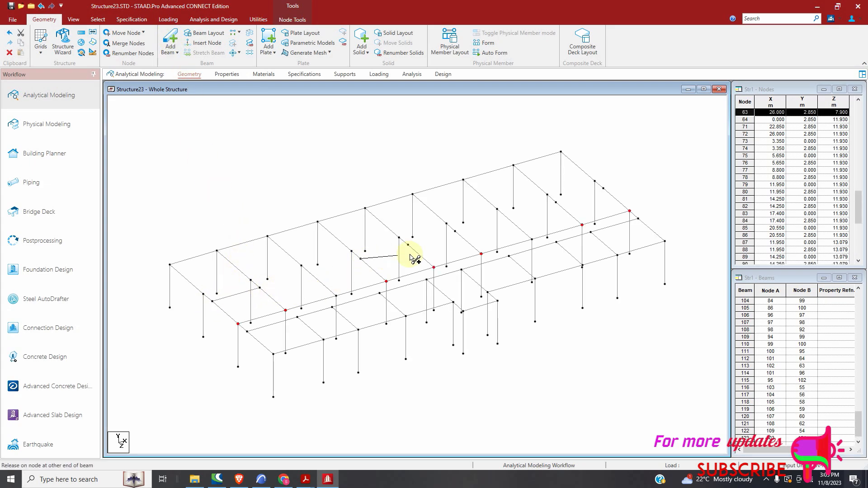
{"action": "left_click", "coordinate": [409, 246]}
{"action": "left_click", "coordinate": [409, 245]}
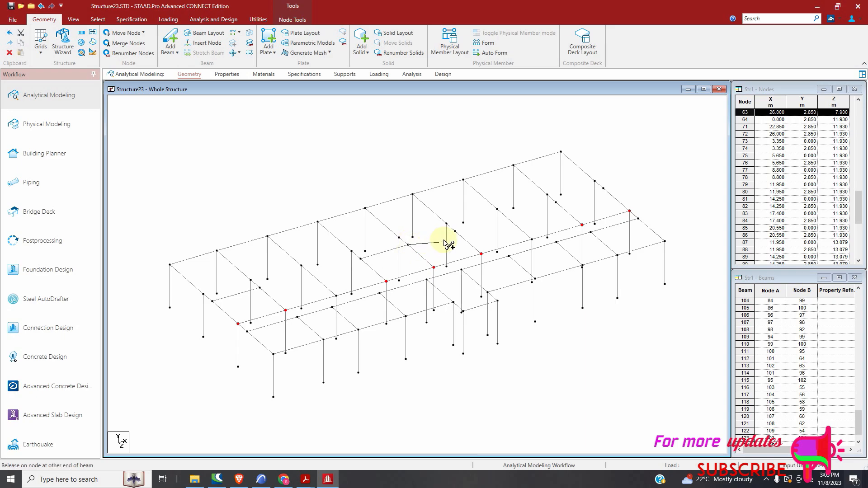
{"action": "left_click", "coordinate": [455, 232]}
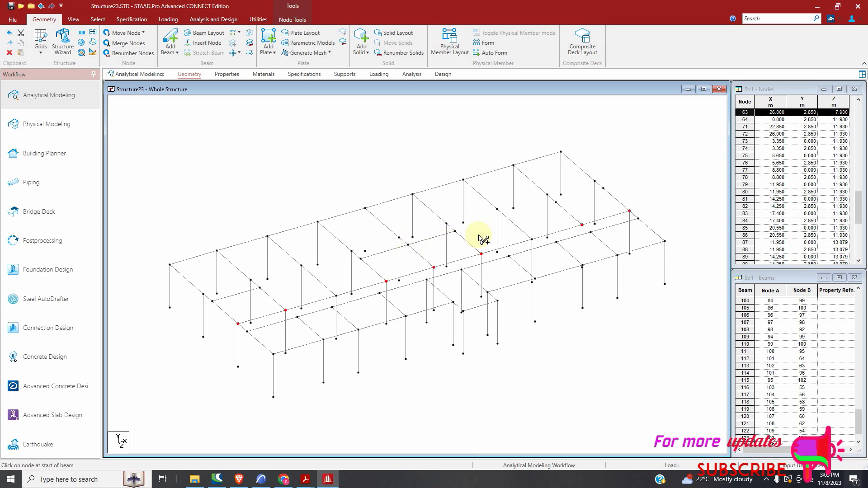
{"action": "left_click", "coordinate": [557, 203]}
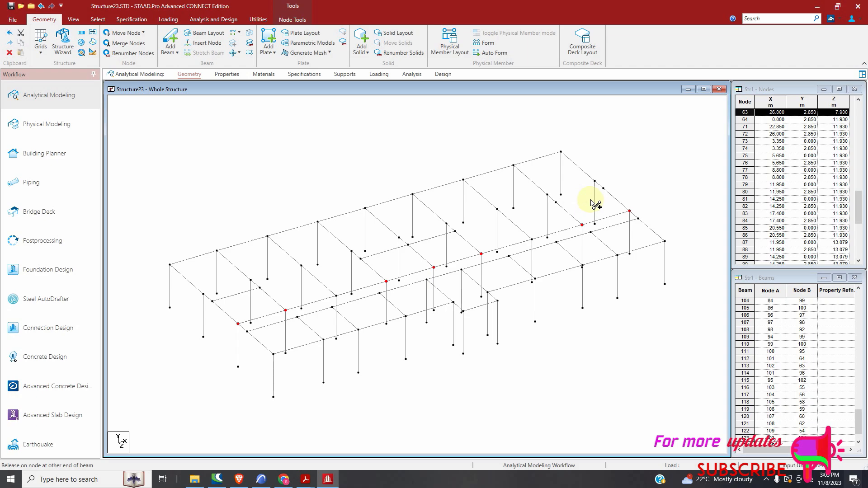
{"action": "left_click", "coordinate": [604, 189]}
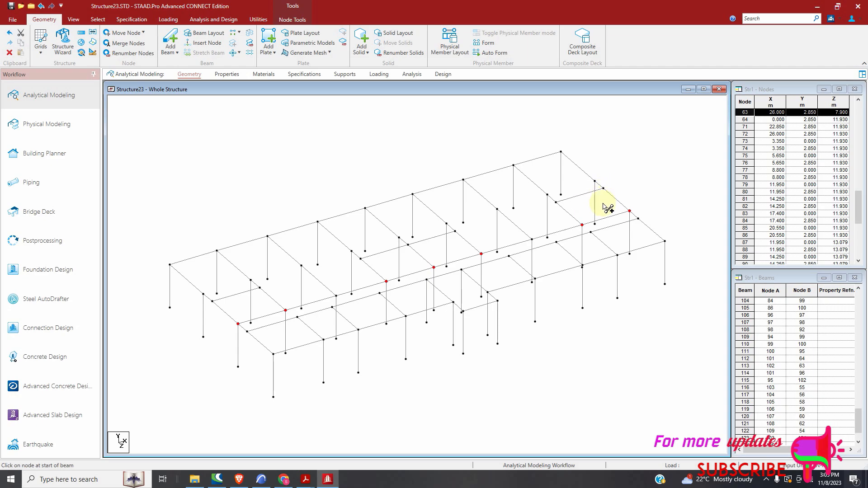
In ARCHICAD, dimension the distance from the lower grid line 4 to grid line 5 beside the ground floor plan.
{"action": "left_click", "coordinate": [261, 479]}
{"action": "scroll", "coordinate": [292, 235], "scroll_direction": "down", "scroll_amount": 2}
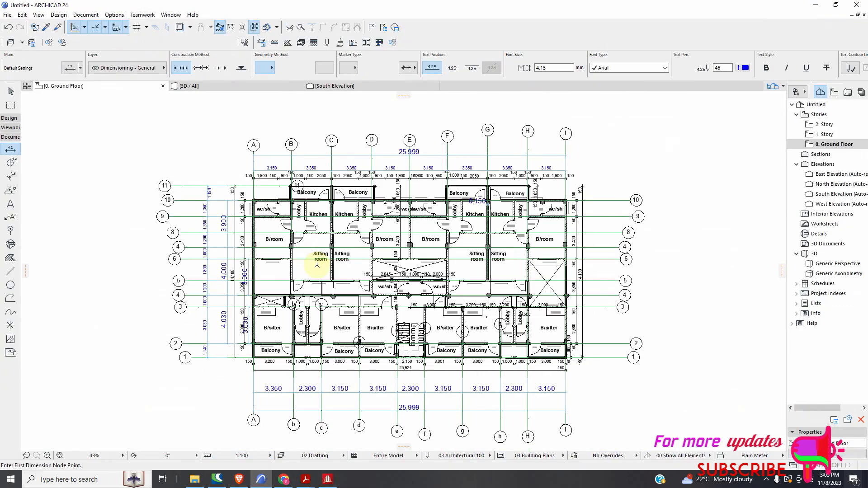
{"action": "scroll", "coordinate": [294, 276], "scroll_direction": "up", "scroll_amount": 3}
{"action": "scroll", "coordinate": [292, 283], "scroll_direction": "up", "scroll_amount": 2}
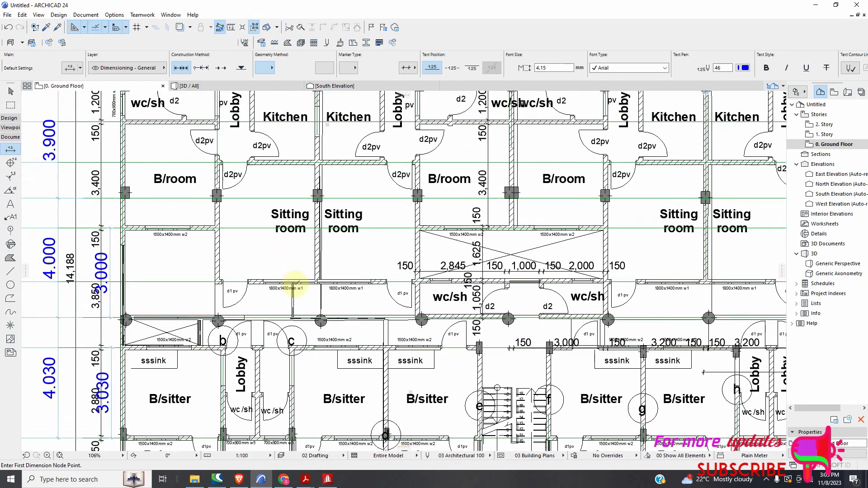
{"action": "scroll", "coordinate": [299, 287], "scroll_direction": "down", "scroll_amount": 2}
{"action": "scroll", "coordinate": [294, 298], "scroll_direction": "up", "scroll_amount": 2}
{"action": "scroll", "coordinate": [271, 305], "scroll_direction": "down", "scroll_amount": 2}
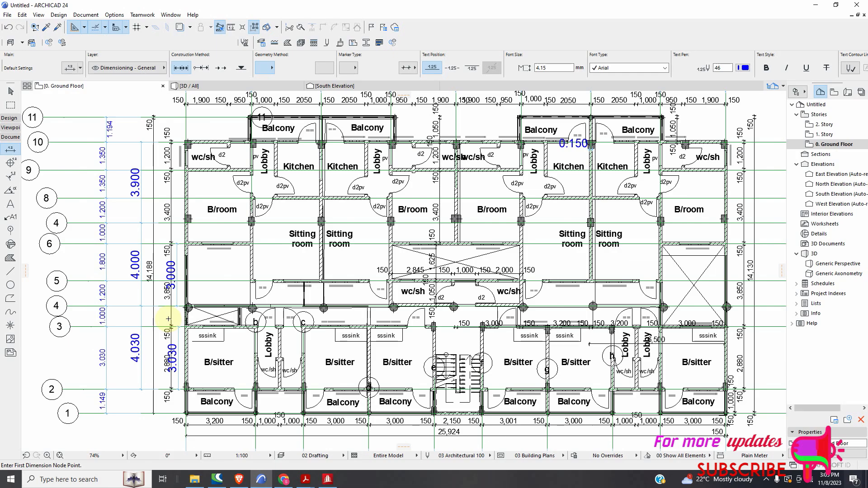
{"action": "scroll", "coordinate": [152, 308], "scroll_direction": "up", "scroll_amount": 3}
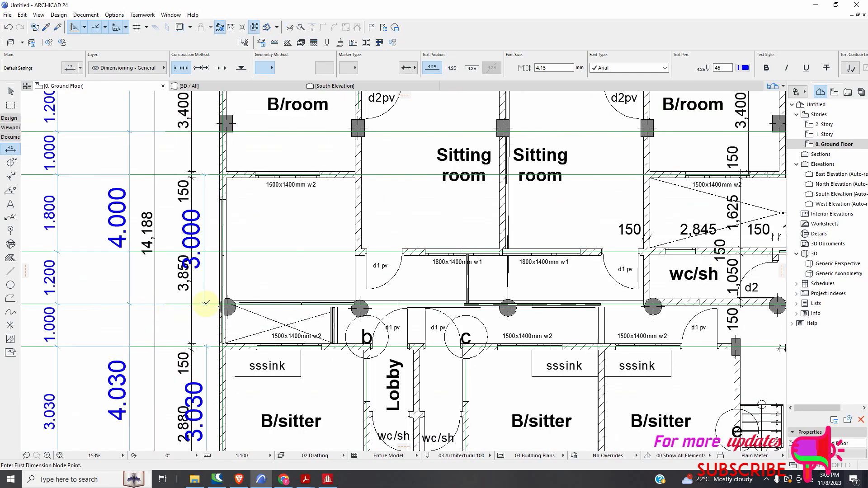
{"action": "scroll", "coordinate": [148, 300], "scroll_direction": "up", "scroll_amount": 1}
{"action": "left_click", "coordinate": [135, 304]}
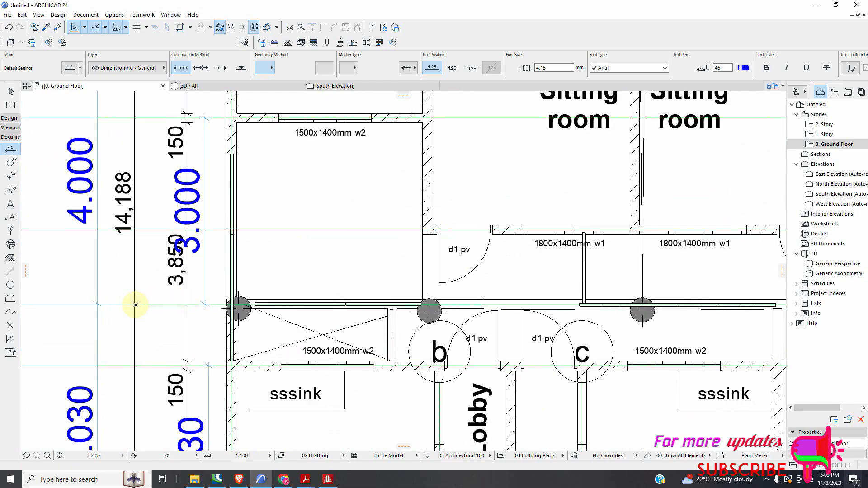
{"action": "right_click", "coordinate": [145, 247]}
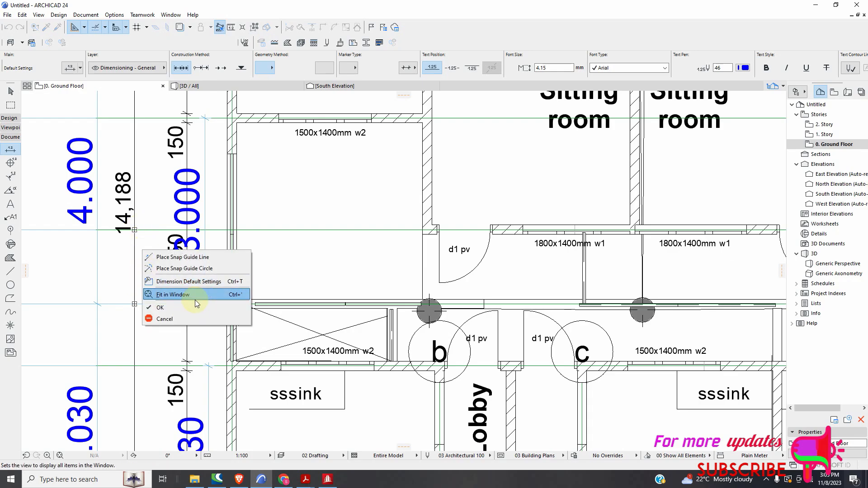
{"action": "left_click", "coordinate": [181, 306]}
{"action": "left_click", "coordinate": [122, 283]}
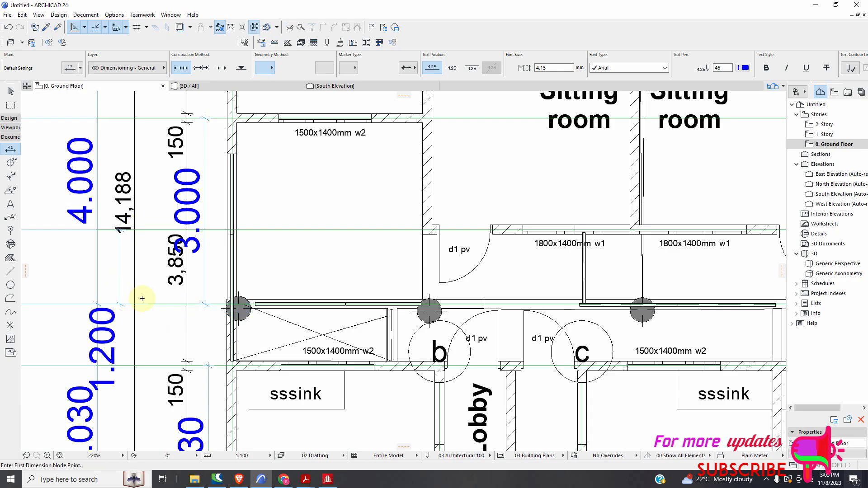
Check which bays have wall lines along grid 5 on the ground floor plan, and return to STAAD.Pro.
{"action": "scroll", "coordinate": [143, 296], "scroll_direction": "down", "scroll_amount": 5}
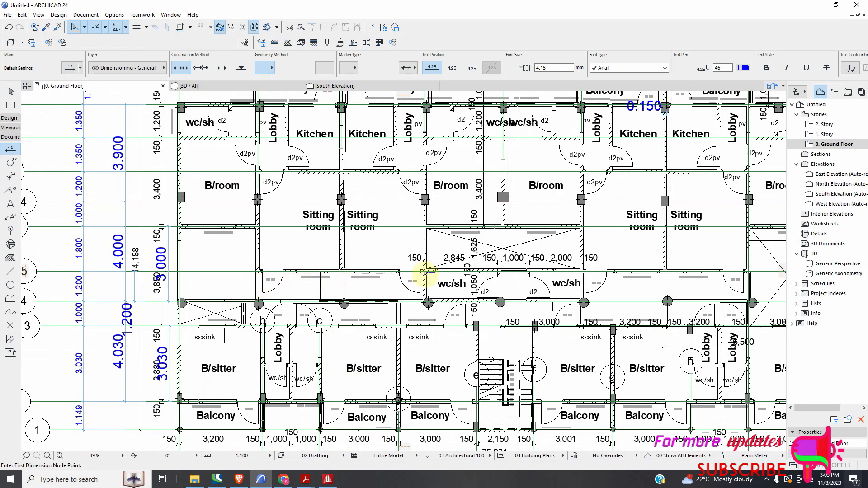
{"action": "scroll", "coordinate": [427, 271], "scroll_direction": "down", "scroll_amount": 3}
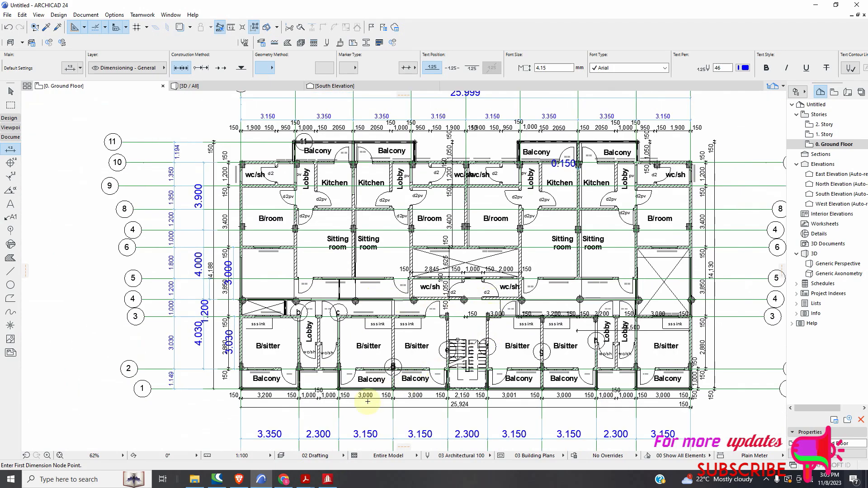
{"action": "scroll", "coordinate": [651, 298], "scroll_direction": "up", "scroll_amount": 2}
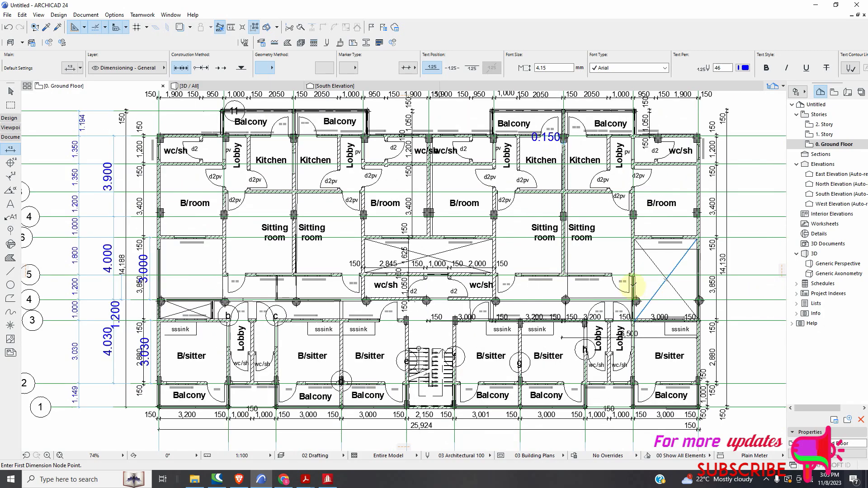
{"action": "left_click", "coordinate": [329, 481]}
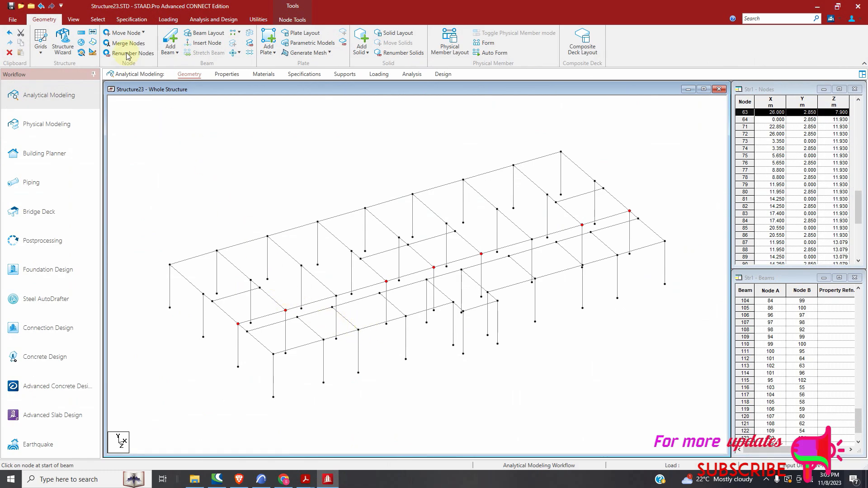
Select the seven top nodes from X 3.150 to 22.850 m along Z 7.900 m, checking them against the ground floor plan in ARCHICAD.
{"action": "left_click", "coordinate": [98, 19]}
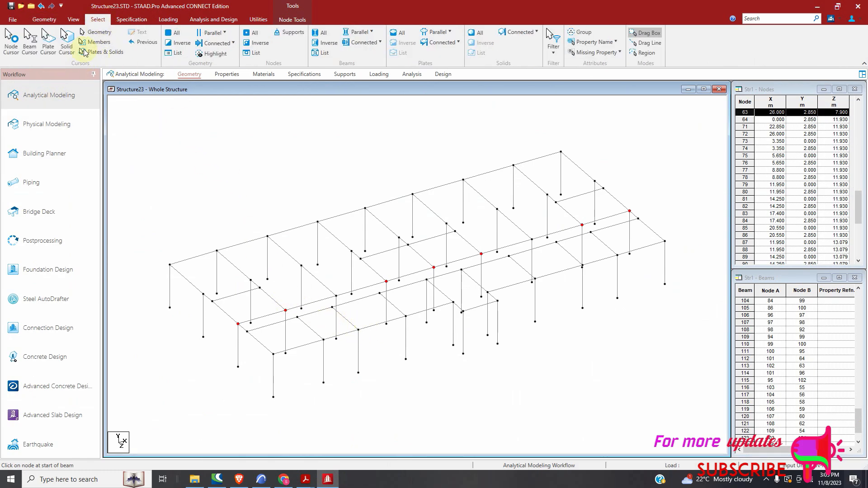
{"action": "left_click", "coordinate": [37, 45]}
{"action": "left_click", "coordinate": [170, 128]}
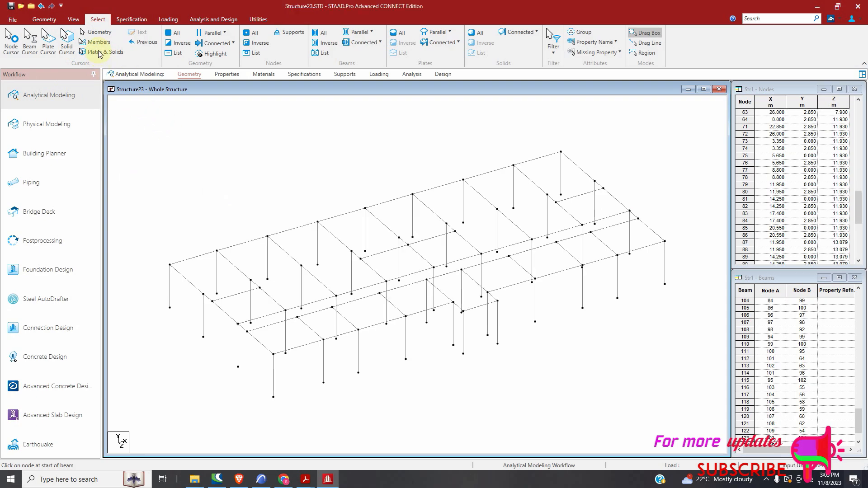
{"action": "left_click", "coordinate": [11, 45]}
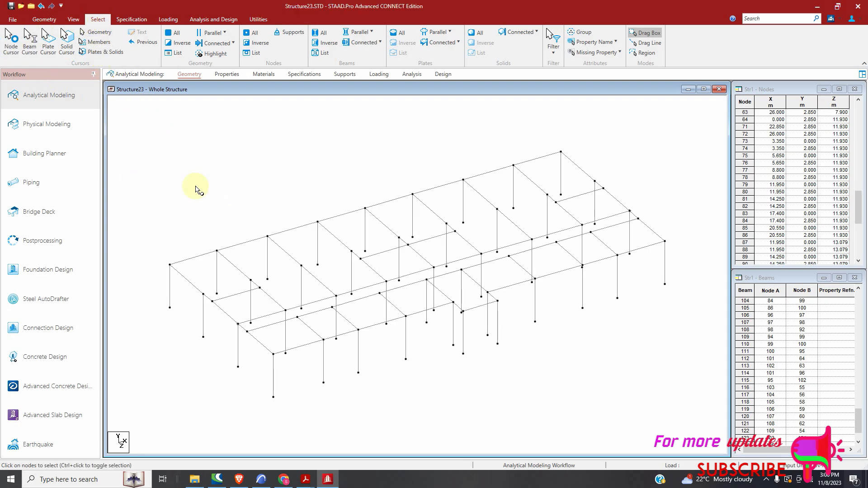
{"action": "left_click", "coordinate": [285, 311]}
{"action": "left_click", "coordinate": [336, 297], "text": "ctrl"}
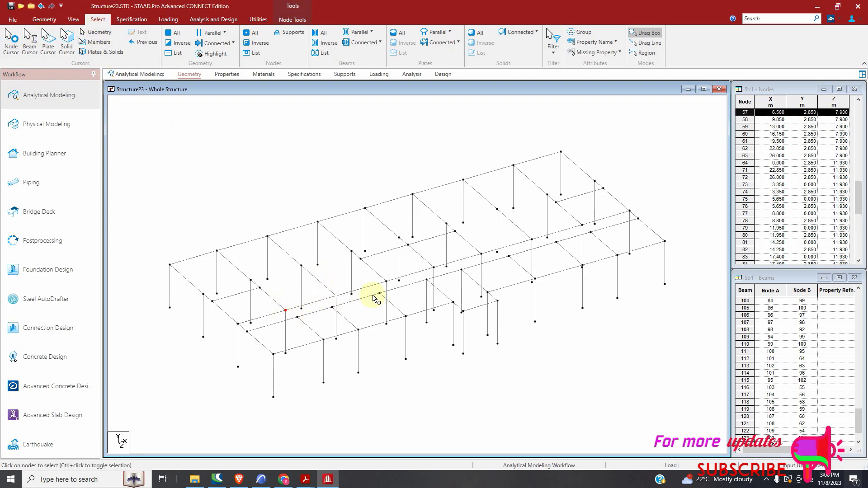
{"action": "left_click", "coordinate": [387, 282], "text": "ctrl"}
{"action": "left_click", "coordinate": [433, 268], "text": "ctrl"}
{"action": "left_click", "coordinate": [481, 254], "text": "ctrl"}
{"action": "left_click", "coordinate": [532, 240], "text": "ctrl"}
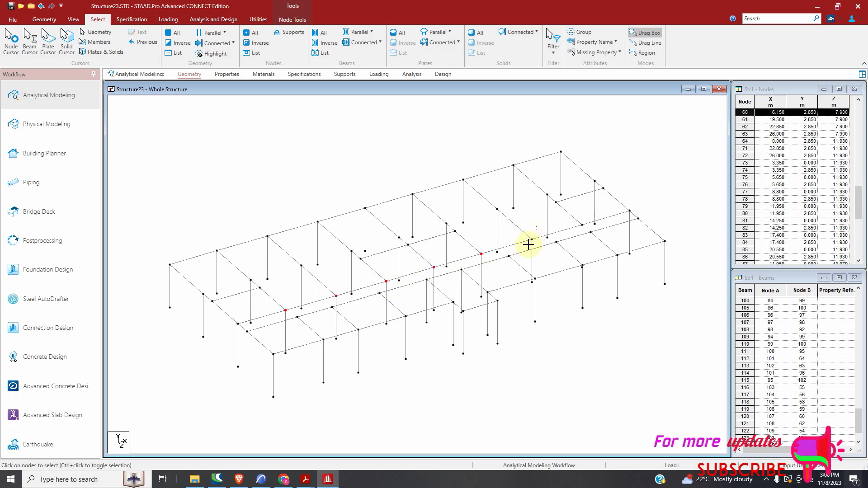
{"action": "left_click_drag", "start_coordinate": [585, 218], "coordinate": [577, 233], "text": "ctrl"}
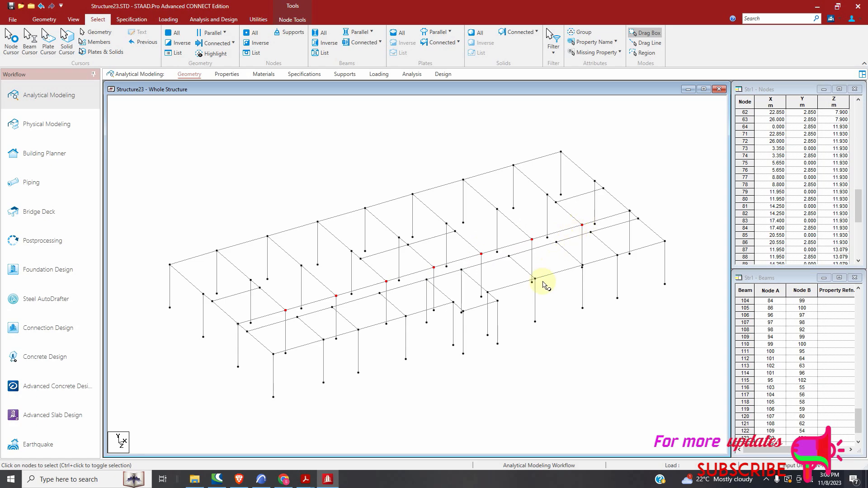
{"action": "left_click", "coordinate": [261, 479]}
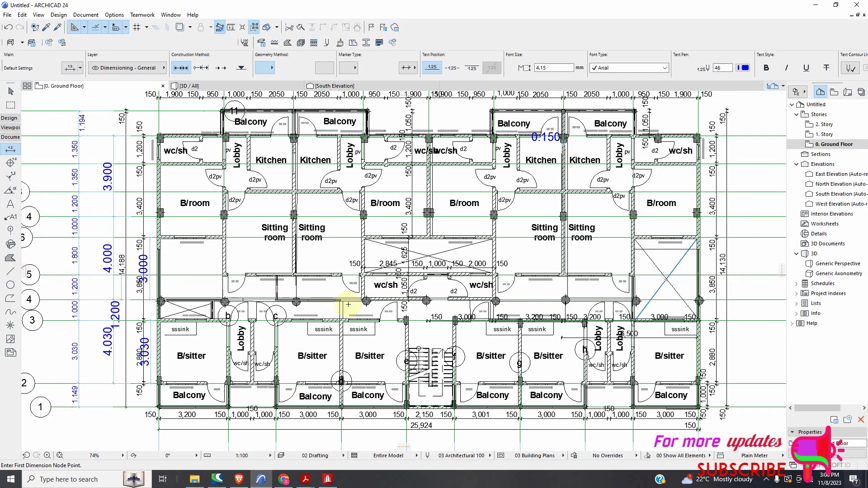
{"action": "left_click", "coordinate": [328, 479]}
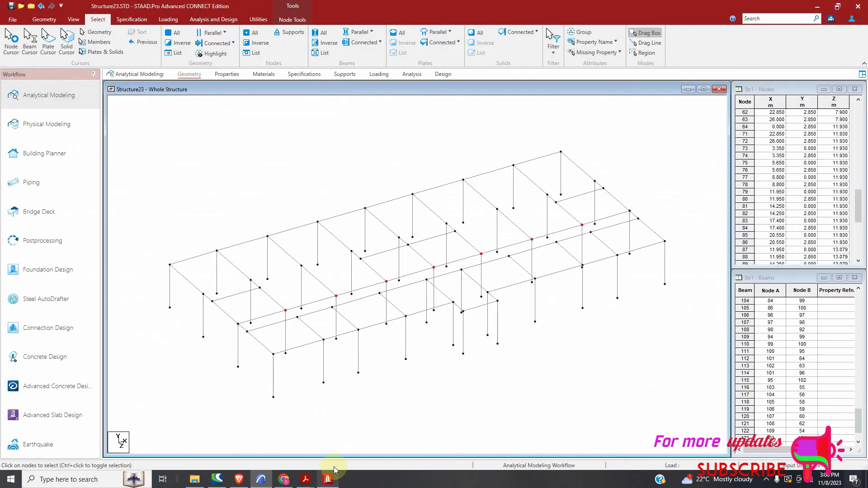
Copy the selected row of nodes once in the Z direction with Translational Repeat, using a step spacing of -1.2 m.
{"action": "left_click", "coordinate": [44, 19]}
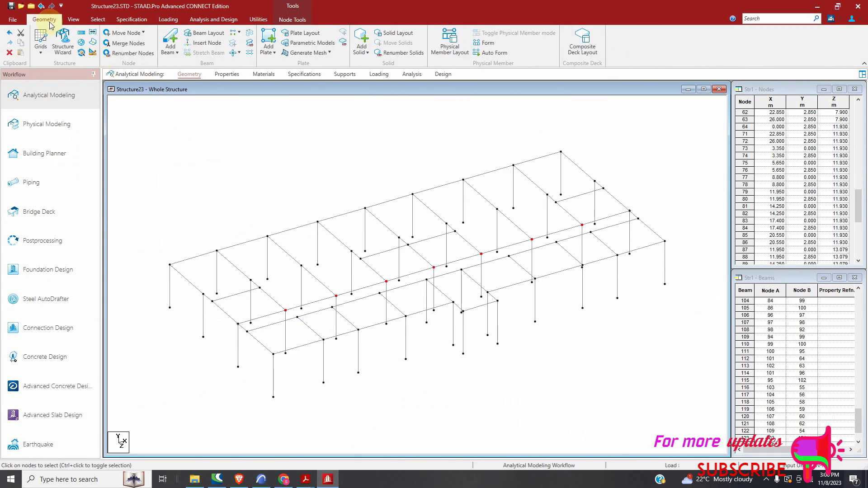
{"action": "left_click", "coordinate": [82, 33]}
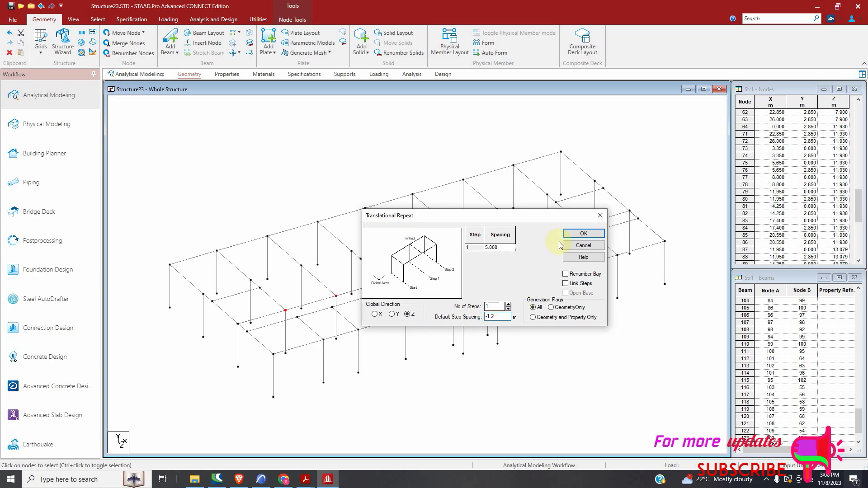
{"action": "left_click", "coordinate": [583, 234]}
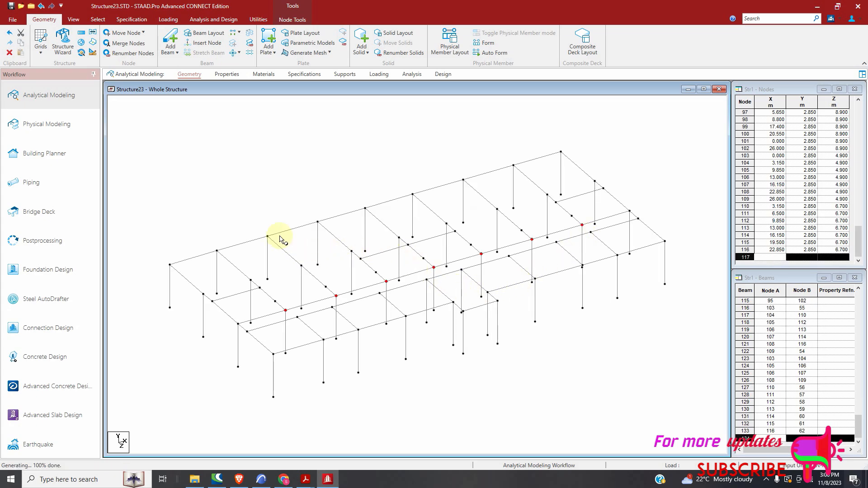
Add beams joining the row of nodes at Z 6.7 m from X 3.15 to X 22.85 m, declining extra nodes.
{"action": "left_click", "coordinate": [168, 45]}
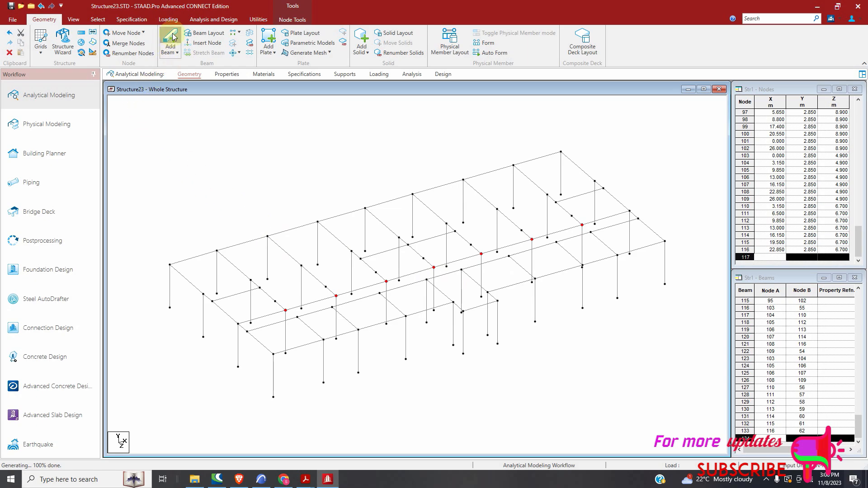
{"action": "left_click", "coordinate": [272, 306]}
{"action": "left_click_drag", "start_coordinate": [329, 288], "coordinate": [386, 281]}
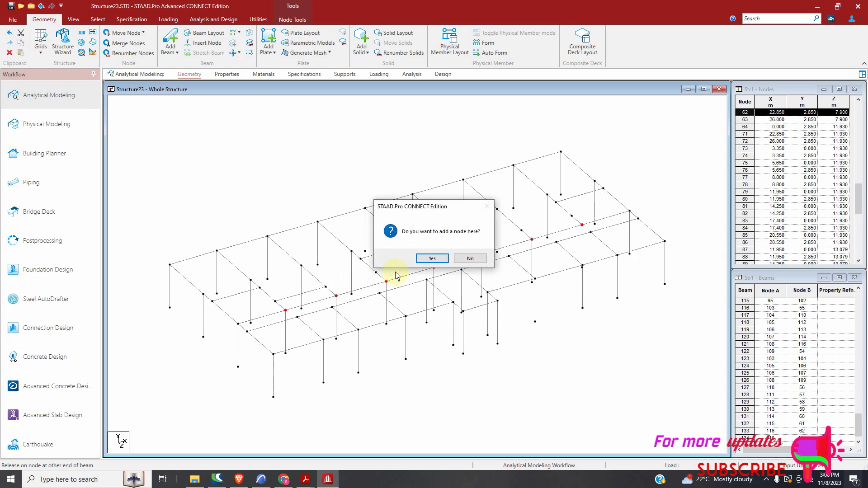
{"action": "left_click", "coordinate": [469, 259]}
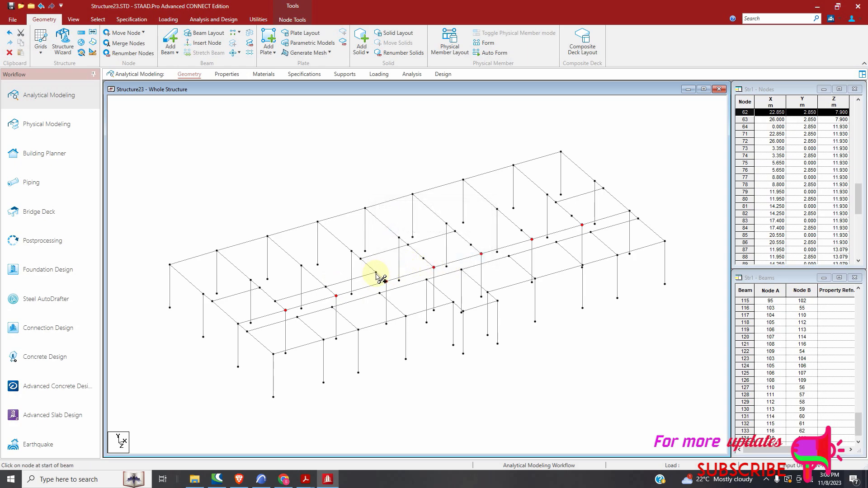
{"action": "left_click_drag", "start_coordinate": [424, 258], "coordinate": [473, 246]}
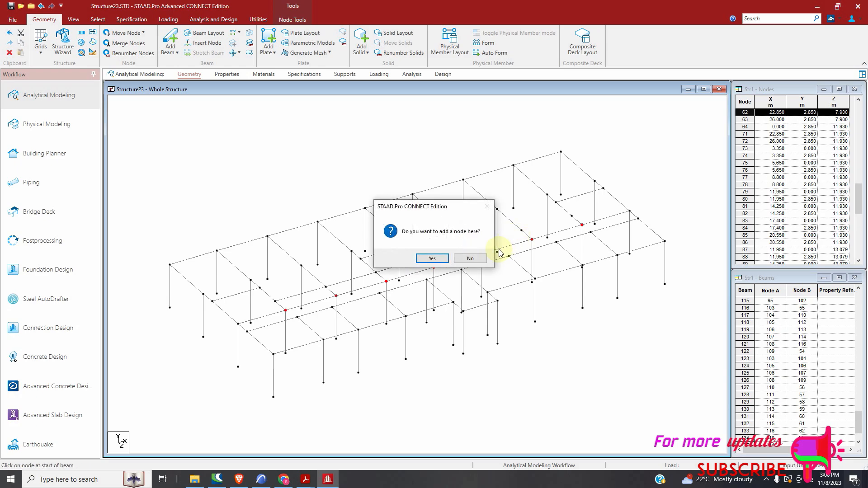
{"action": "left_click", "coordinate": [475, 260]}
{"action": "left_click_drag", "start_coordinate": [470, 246], "coordinate": [582, 225]}
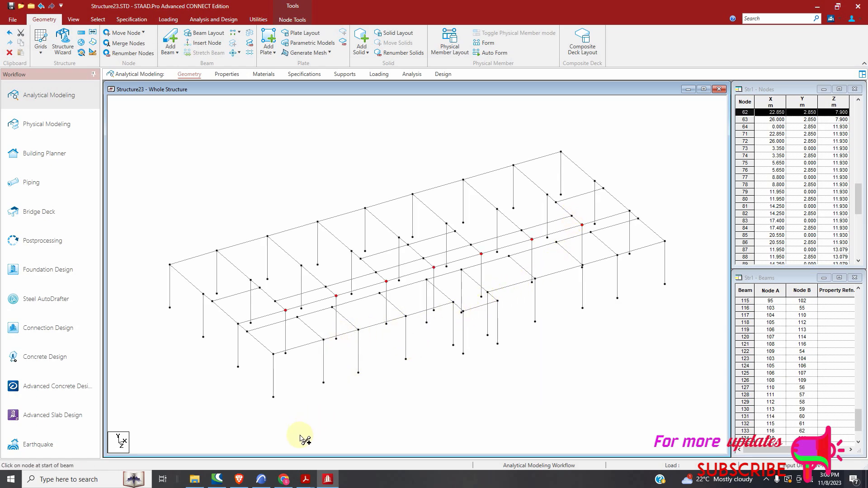
Switch to the ARCHICAD ground floor plan and dimension the distance between gridlines 8 and 5, outside the building's left wall.
{"action": "left_click", "coordinate": [261, 480]}
{"action": "scroll", "coordinate": [294, 249], "scroll_direction": "up", "scroll_amount": 4}
{"action": "scroll", "coordinate": [283, 241], "scroll_direction": "down", "scroll_amount": 1}
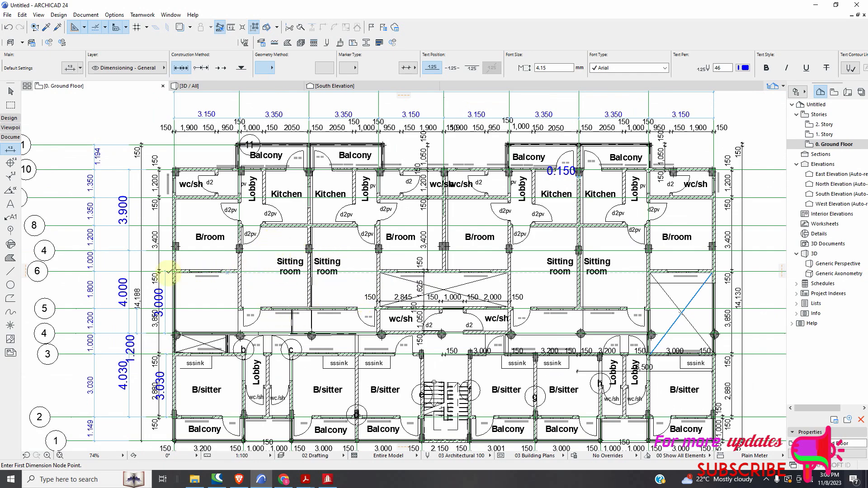
{"action": "scroll", "coordinate": [154, 235], "scroll_direction": "up", "scroll_amount": 3}
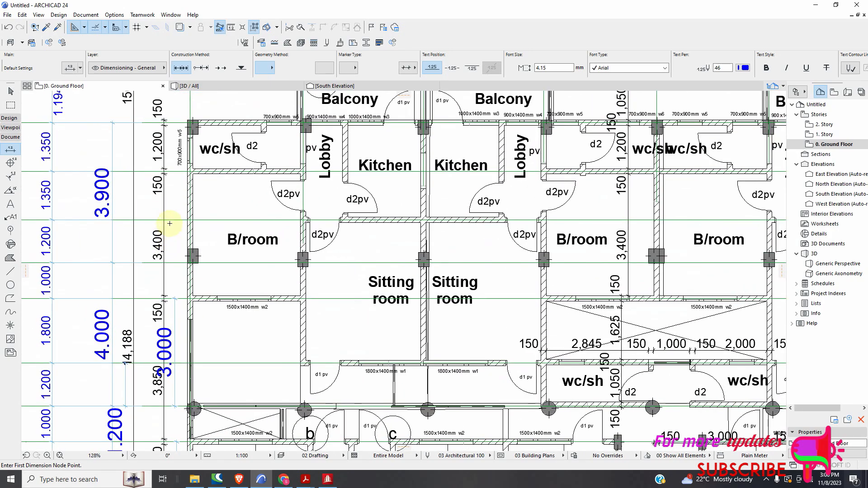
{"action": "left_click", "coordinate": [163, 220]}
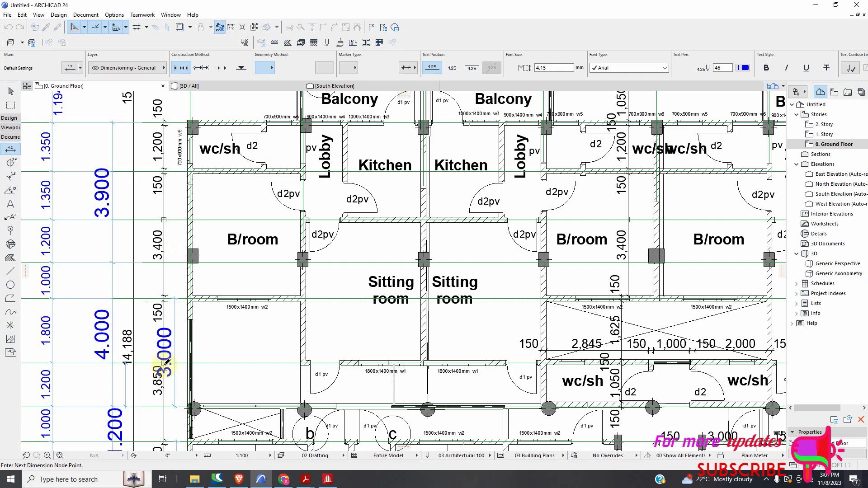
{"action": "right_click", "coordinate": [204, 349]}
{"action": "left_click", "coordinate": [226, 411]}
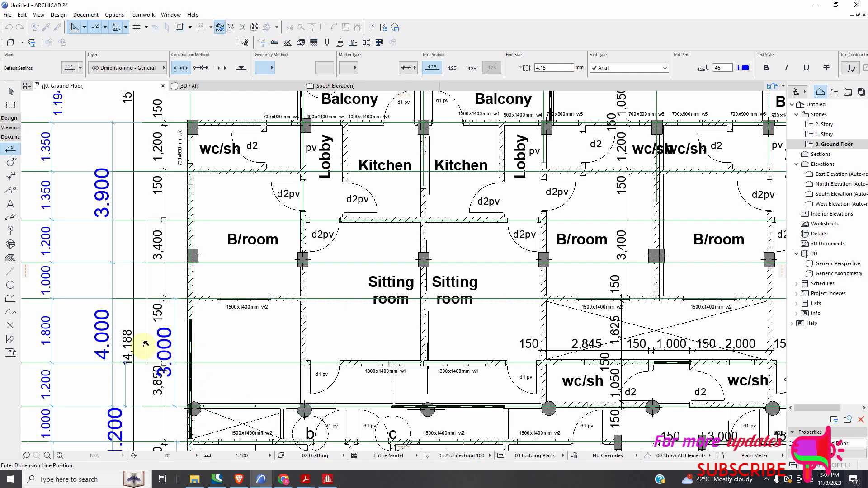
{"action": "left_click", "coordinate": [130, 355]}
{"action": "scroll", "coordinate": [350, 320], "scroll_direction": "down", "scroll_amount": 2}
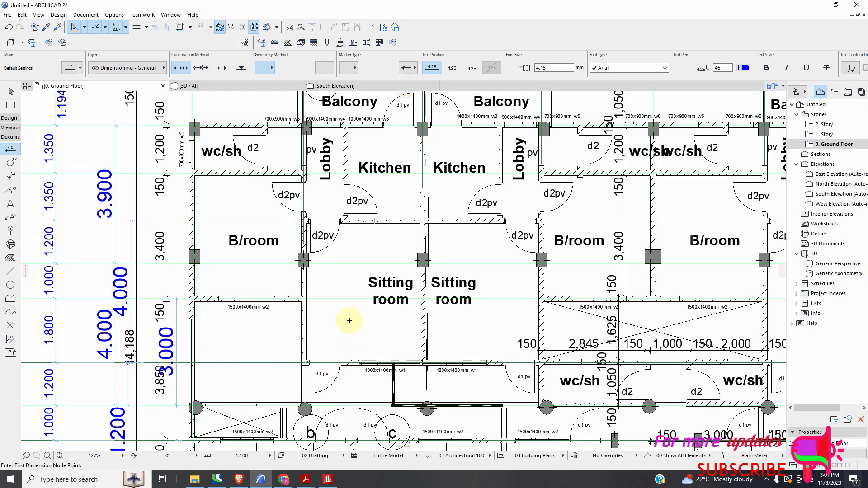
Switch to STAAD.Pro and select the six nodes in the Z 6.7 m row, leaving out the one at X 13 m.
{"action": "left_click", "coordinate": [328, 480]}
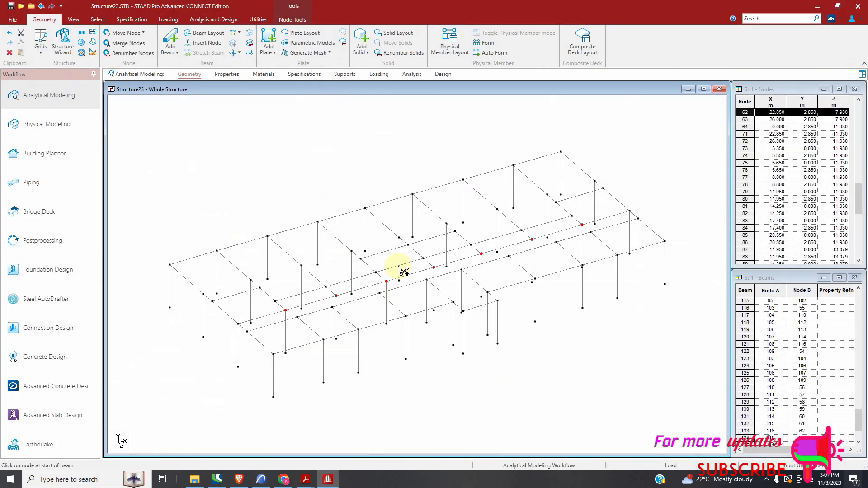
{"action": "scroll", "coordinate": [397, 271], "scroll_direction": "up", "scroll_amount": 1}
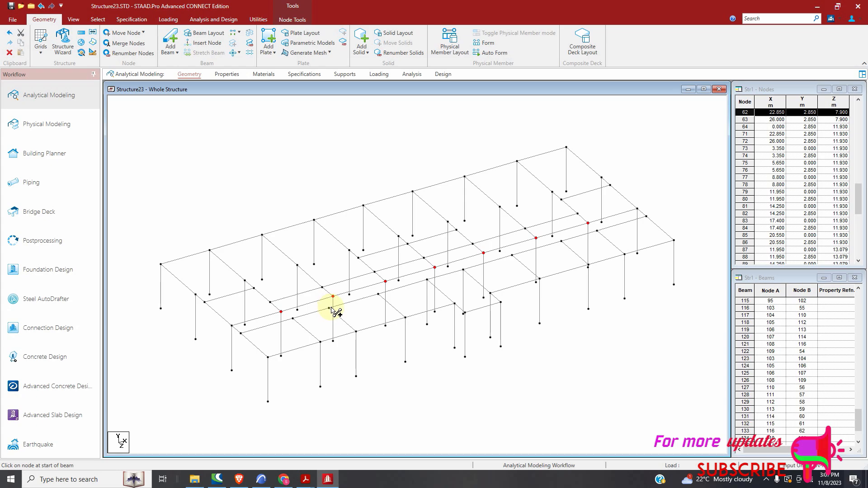
{"action": "left_click", "coordinate": [261, 480]}
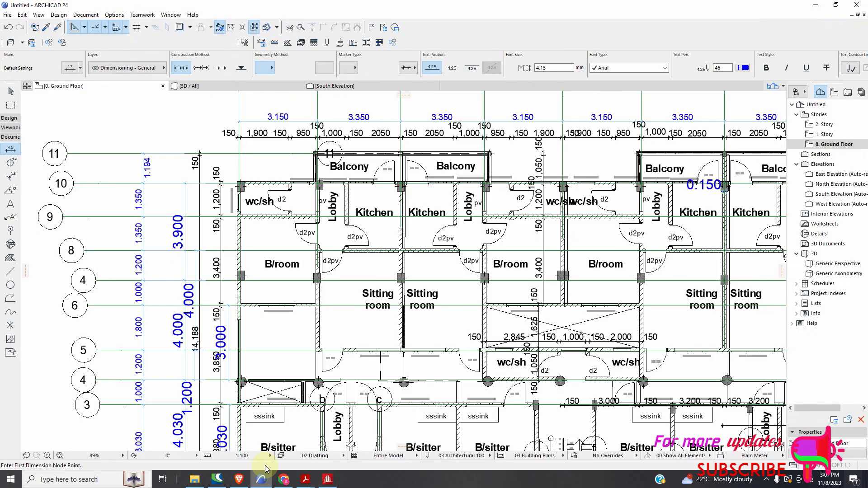
{"action": "left_click", "coordinate": [328, 479]}
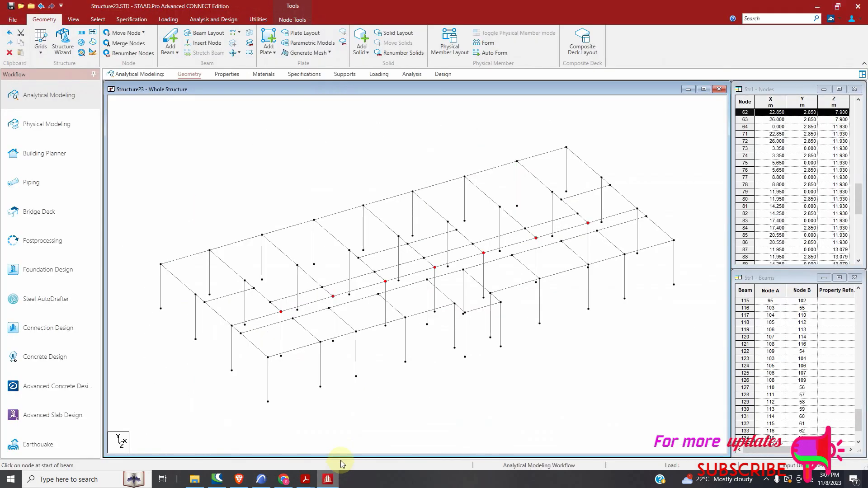
{"action": "left_click", "coordinate": [98, 20]}
{"action": "left_click", "coordinate": [14, 50]}
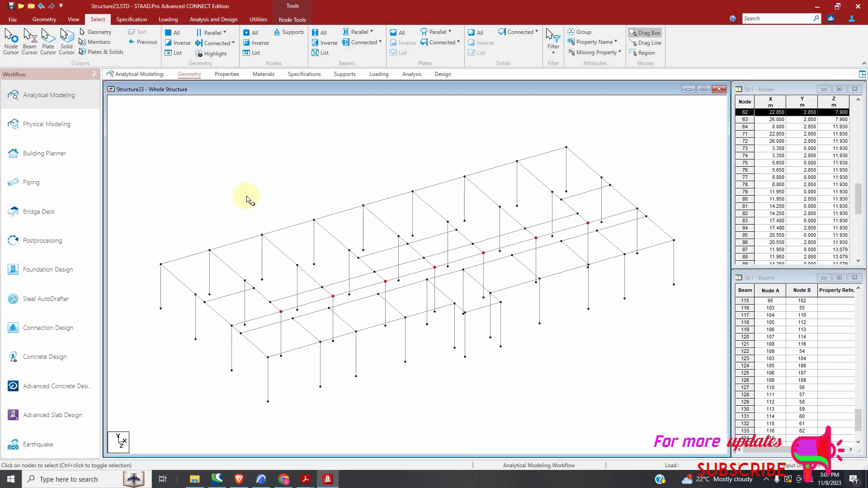
{"action": "left_click", "coordinate": [279, 302]}
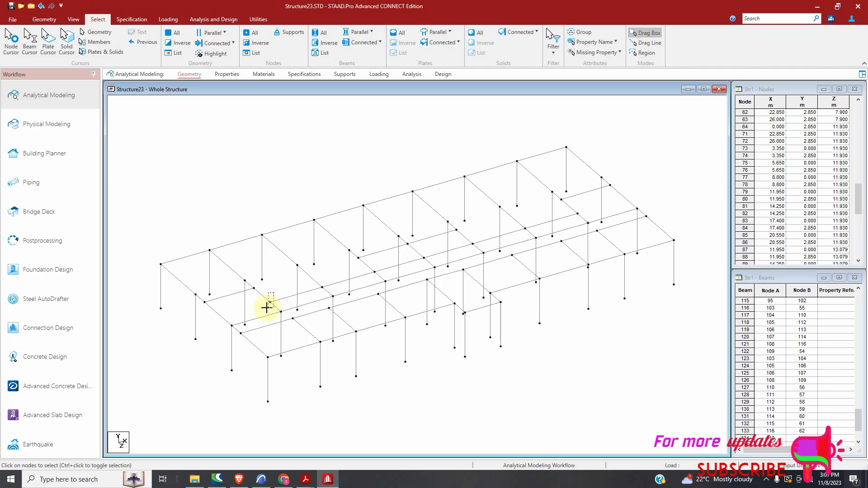
{"action": "left_click", "coordinate": [267, 306]}
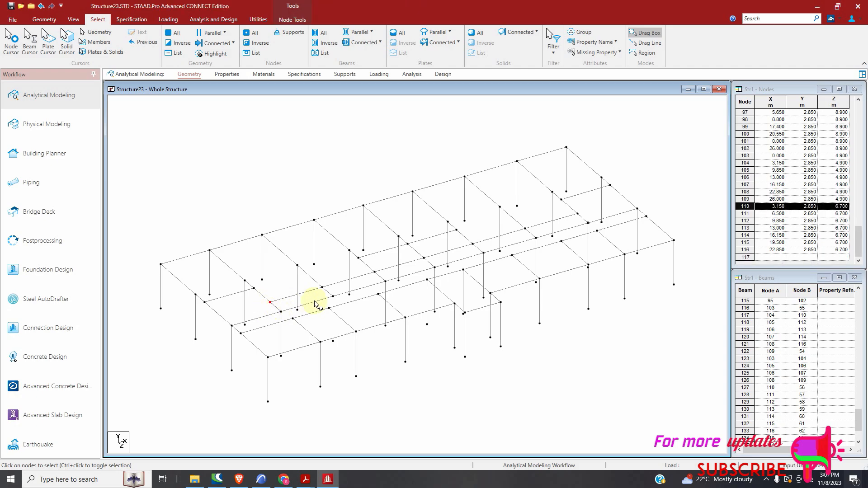
{"action": "left_click", "coordinate": [374, 272], "text": "ctrl"}
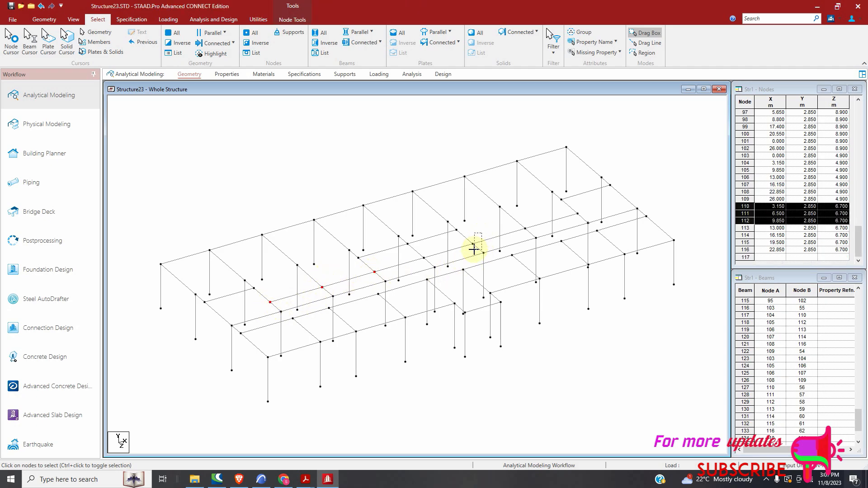
{"action": "left_click", "coordinate": [472, 244], "text": "ctrl"}
{"action": "left_click", "coordinate": [527, 231], "text": "ctrl"}
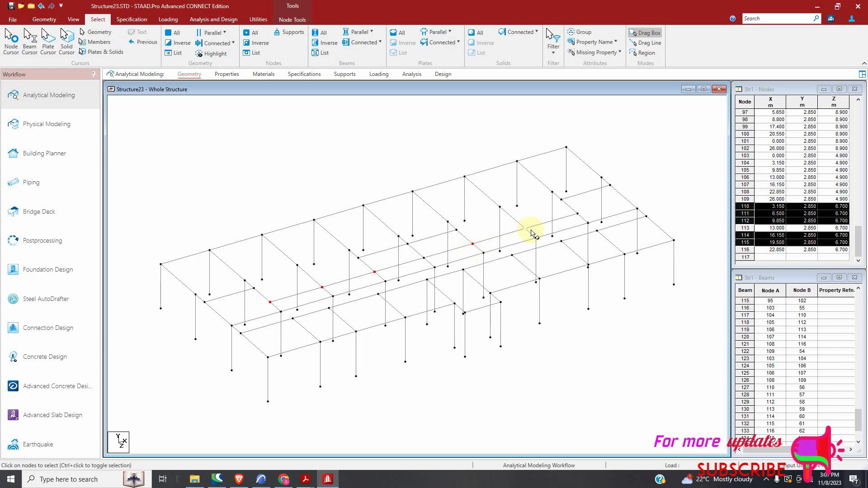
{"action": "left_click", "coordinate": [578, 214], "text": "ctrl"}
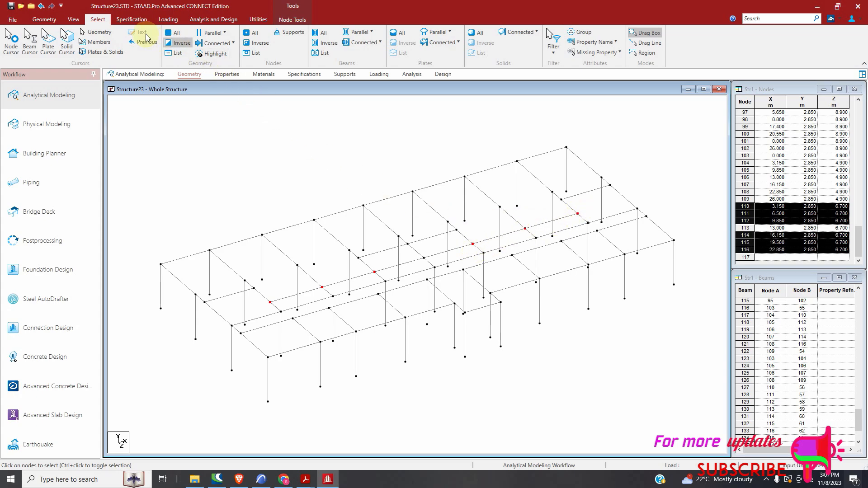
Copy the six selected nodes once in the Z direction with Translational Repeat, using a step spacing of -4 m.
{"action": "left_click", "coordinate": [45, 19]}
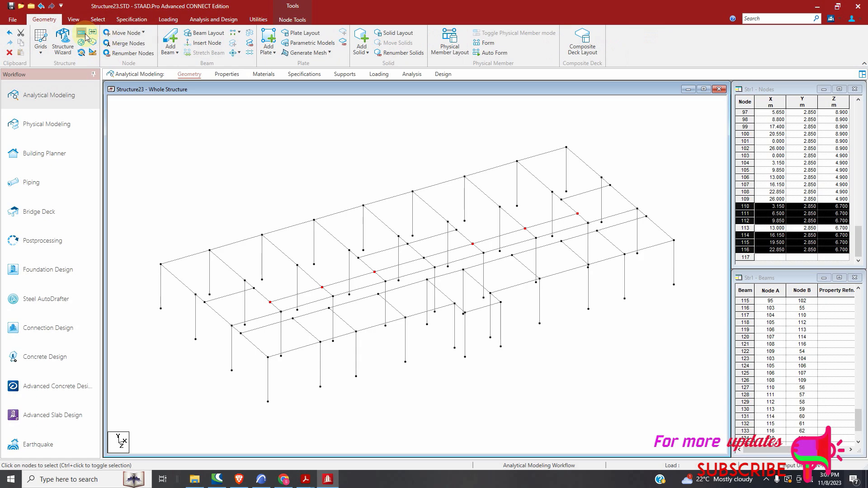
{"action": "left_click", "coordinate": [91, 35]}
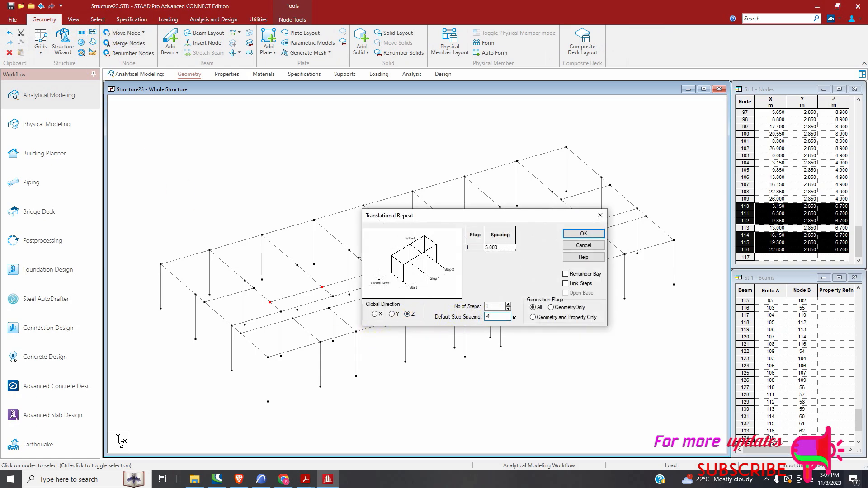
{"action": "left_click", "coordinate": [584, 233]}
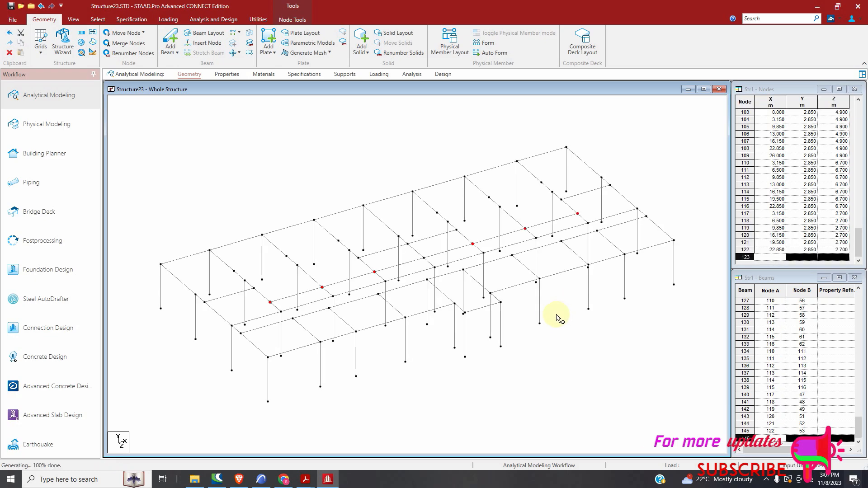
Add beams along the Z 2.7 m nodes, from X 3.15 to 9.85 m and from X 16.15 to 22.85 m.
{"action": "left_click", "coordinate": [171, 45]}
{"action": "mouse_move", "coordinate": [233, 271]}
{"action": "left_mouse_down"}
{"action": "mouse_move", "coordinate": [270, 270]}
{"action": "mouse_move", "coordinate": [339, 241]}
{"action": "left_mouse_up"}
{"action": "left_click_drag", "start_coordinate": [437, 212], "coordinate": [541, 183]}
Switch to the ARCHICAD ground floor plan and dimension the distance between gridlines 6 and 9, outside the building's left wall.
{"action": "left_click", "coordinate": [261, 480]}
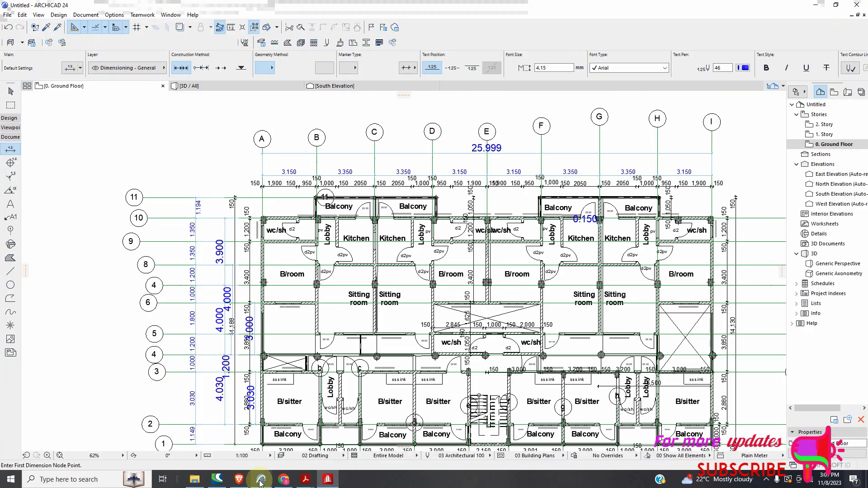
{"action": "scroll", "coordinate": [321, 273], "scroll_direction": "down", "scroll_amount": 3}
{"action": "scroll", "coordinate": [383, 270], "scroll_direction": "up", "scroll_amount": 4}
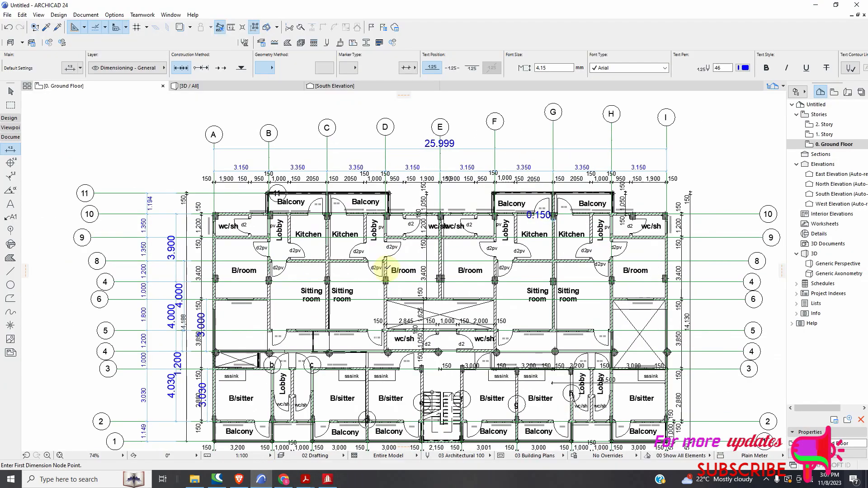
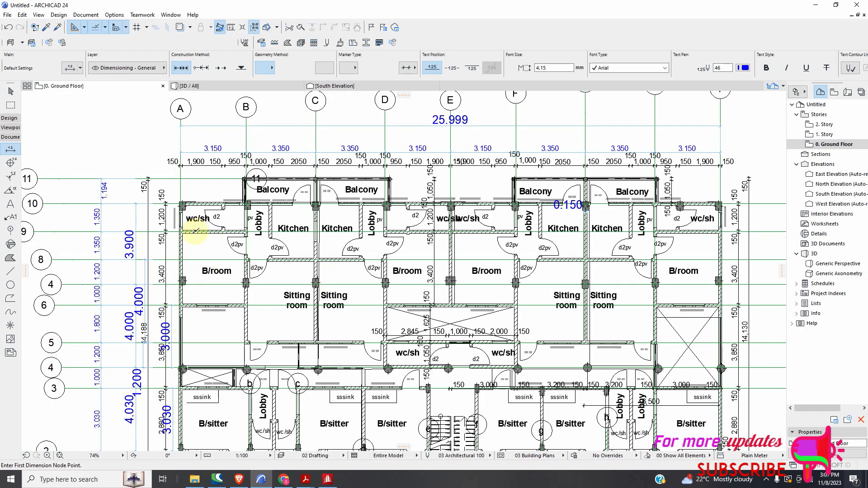
{"action": "scroll", "coordinate": [202, 253], "scroll_direction": "up", "scroll_amount": 2}
{"action": "scroll", "coordinate": [253, 272], "scroll_direction": "down", "scroll_amount": 2}
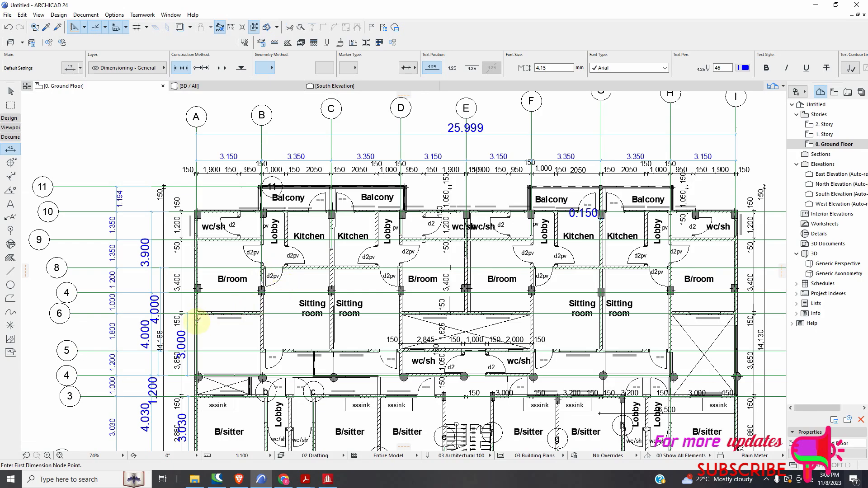
{"action": "scroll", "coordinate": [183, 311], "scroll_direction": "up", "scroll_amount": 4}
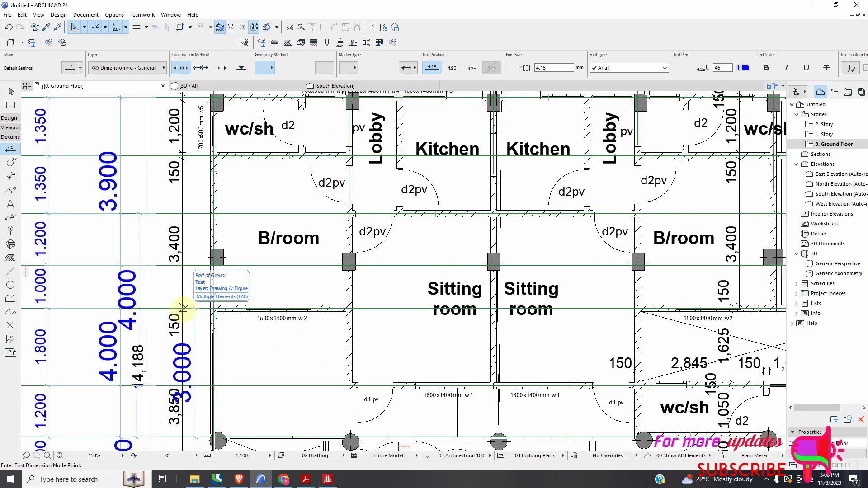
{"action": "left_click", "coordinate": [184, 311]}
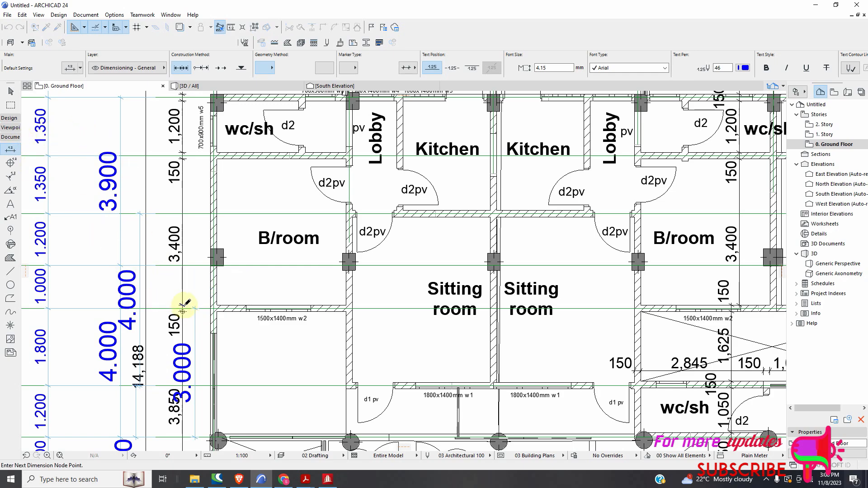
{"action": "left_click", "coordinate": [183, 310]}
{"action": "scroll", "coordinate": [183, 310], "scroll_direction": "up", "scroll_amount": 3}
{"action": "left_click", "coordinate": [186, 308]}
{"action": "scroll", "coordinate": [189, 318], "scroll_direction": "down", "scroll_amount": 3}
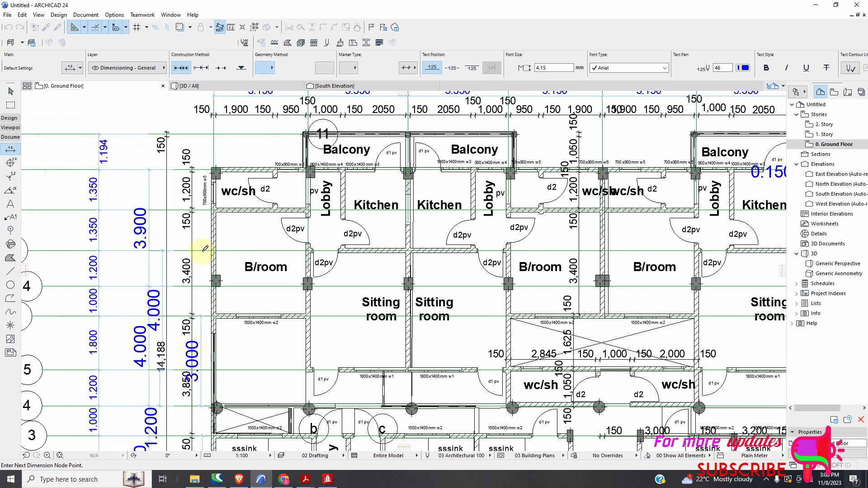
{"action": "scroll", "coordinate": [195, 210], "scroll_direction": "up", "scroll_amount": 4}
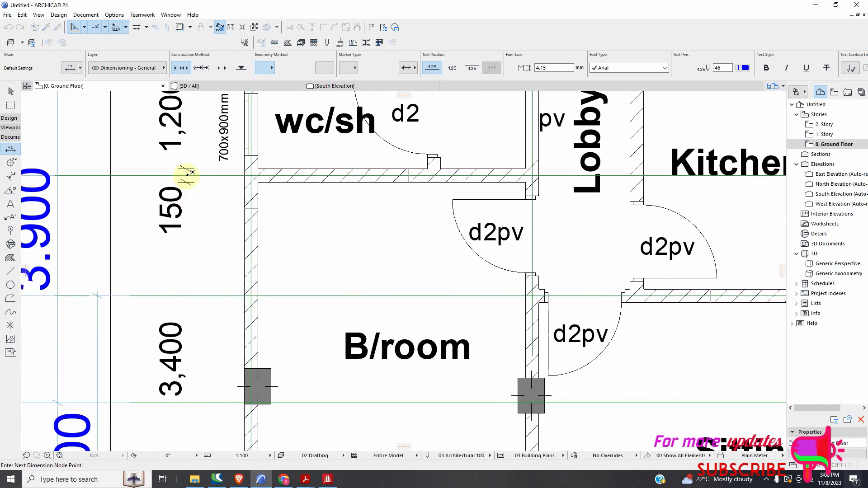
{"action": "right_click", "coordinate": [205, 196]}
{"action": "left_click", "coordinate": [222, 260]}
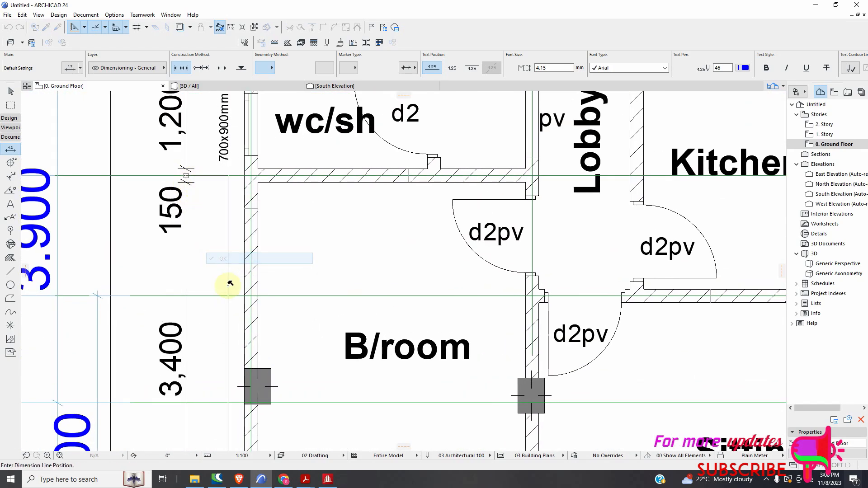
{"action": "scroll", "coordinate": [203, 270], "scroll_direction": "down", "scroll_amount": 4}
{"action": "scroll", "coordinate": [261, 339], "scroll_direction": "down", "scroll_amount": 2}
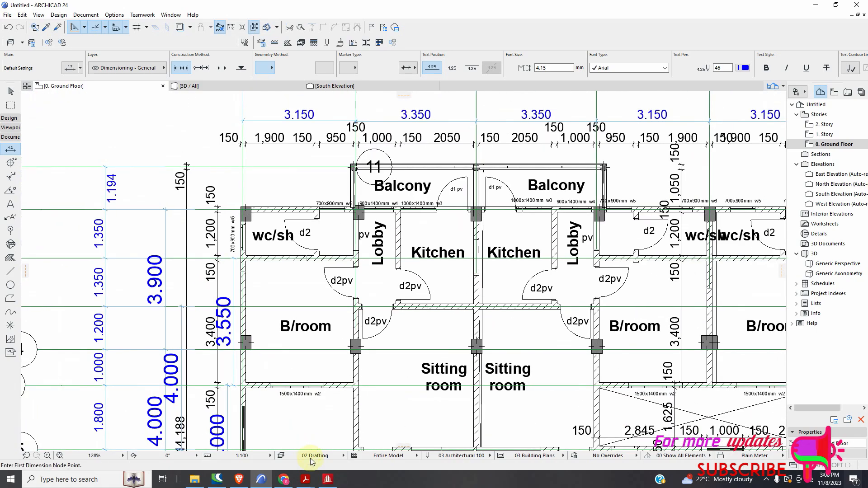
Switch to STAAD.Pro and select all seven nodes in the Z 4.9 m row, from X 0 to X 26 m.
{"action": "left_click", "coordinate": [325, 480]}
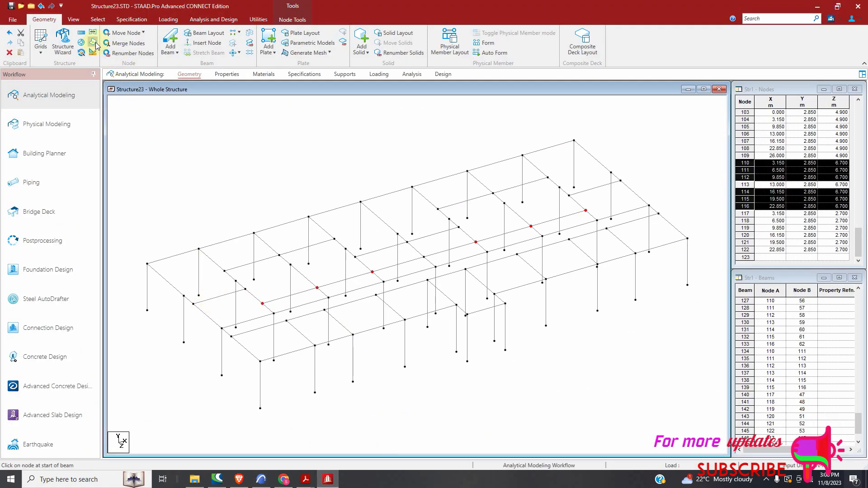
{"action": "left_click", "coordinate": [98, 19]}
{"action": "left_click", "coordinate": [11, 43]}
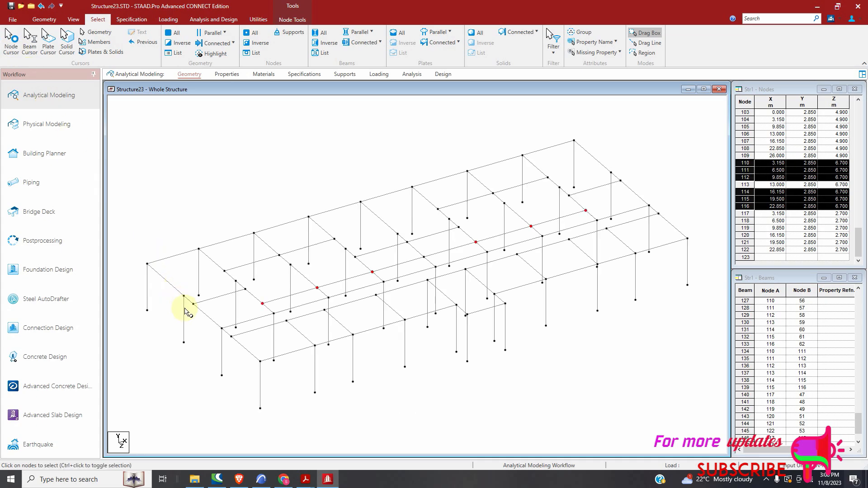
{"action": "left_click", "coordinate": [194, 303]}
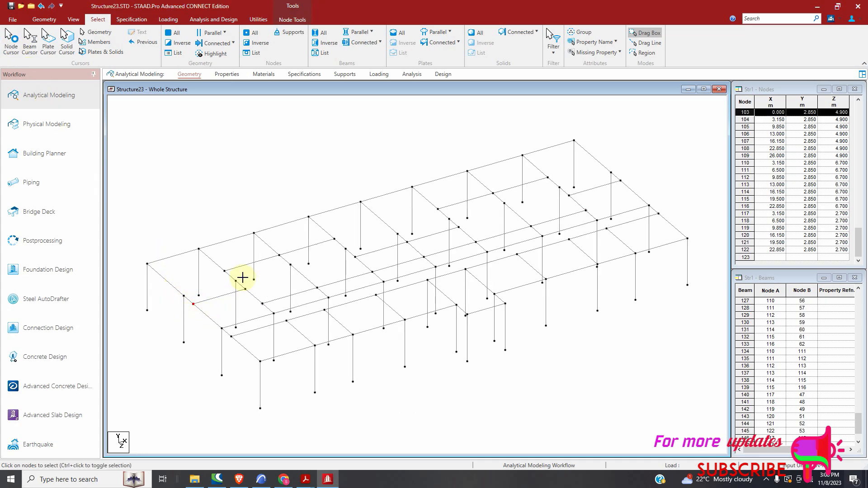
{"action": "left_click", "coordinate": [246, 293], "text": "ctrl"}
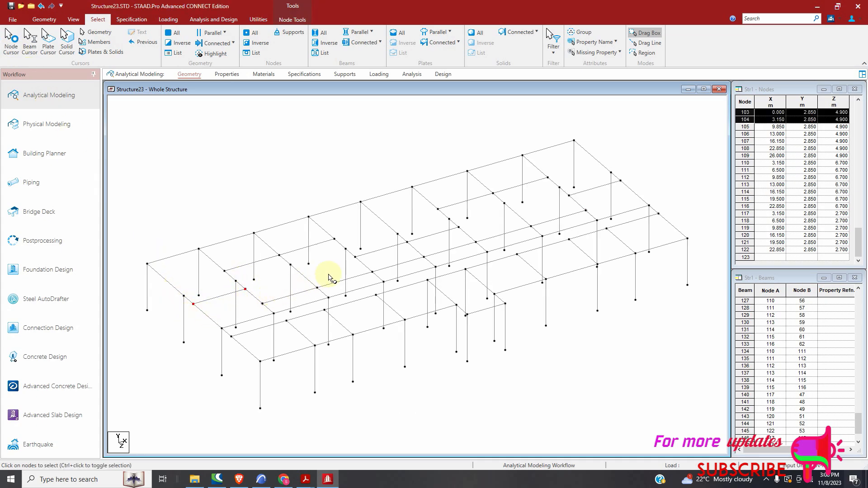
{"action": "left_click", "coordinate": [356, 257], "text": "ctrl"}
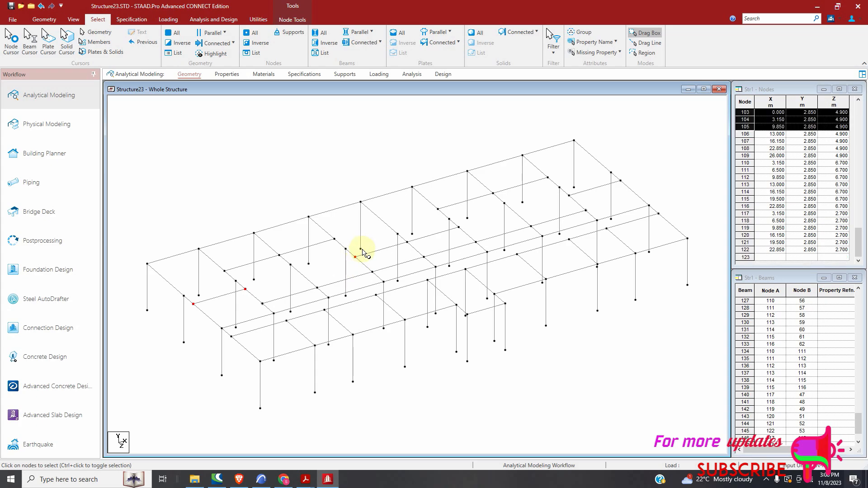
{"action": "left_click", "coordinate": [410, 242], "text": "ctrl"}
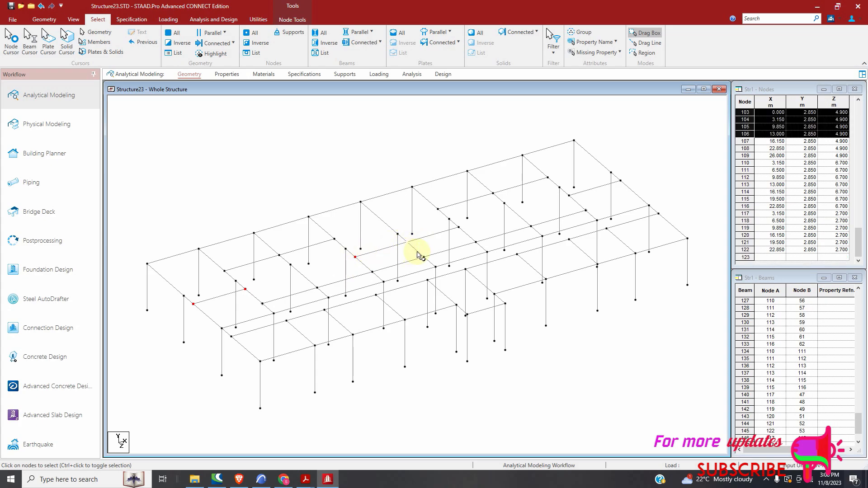
{"action": "left_click", "coordinate": [458, 227], "text": "ctrl"}
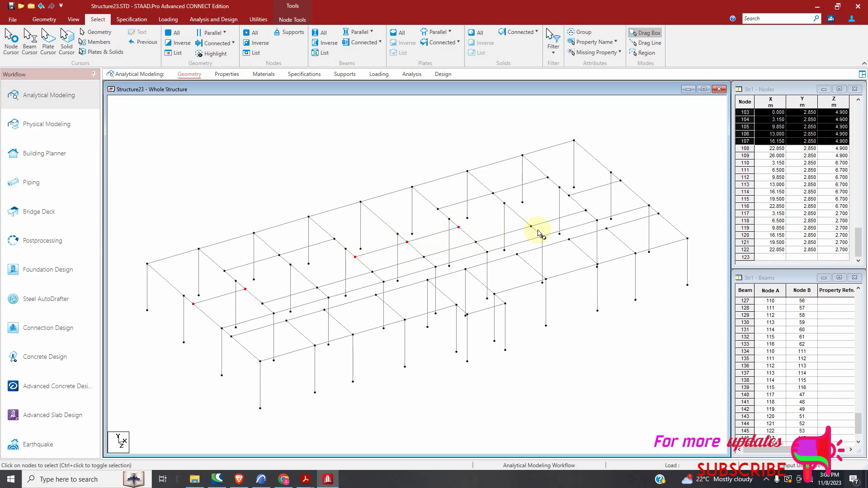
{"action": "left_click", "coordinate": [569, 197], "text": "ctrl"}
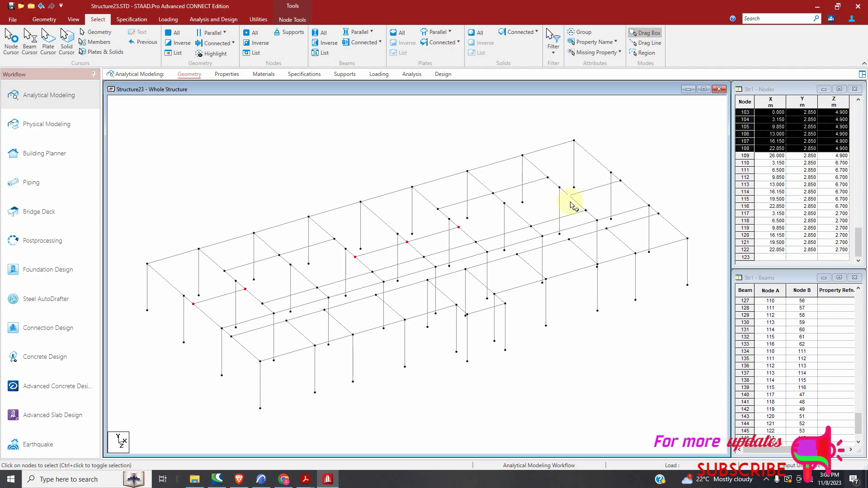
{"action": "left_click", "coordinate": [622, 182], "text": "ctrl"}
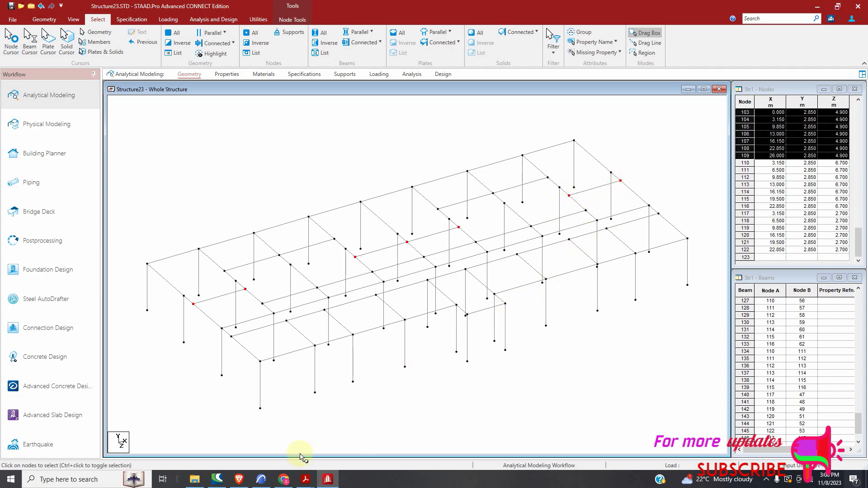
Recheck the spacing in ARCHICAD, return to STAAD.Pro and copy the selected nodes once in Z with Translational Repeat, using a step spacing of -3.55 m.
{"action": "left_click", "coordinate": [261, 480]}
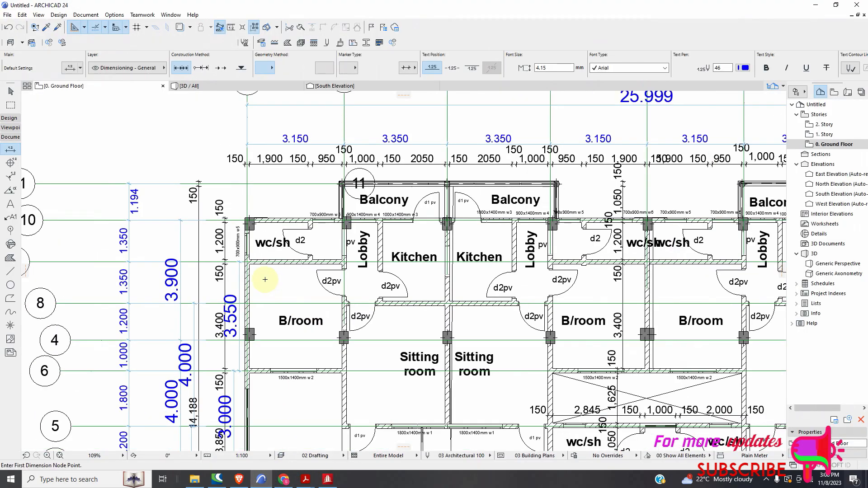
{"action": "scroll", "coordinate": [265, 280], "scroll_direction": "down", "scroll_amount": 2}
{"action": "left_click", "coordinate": [327, 479]}
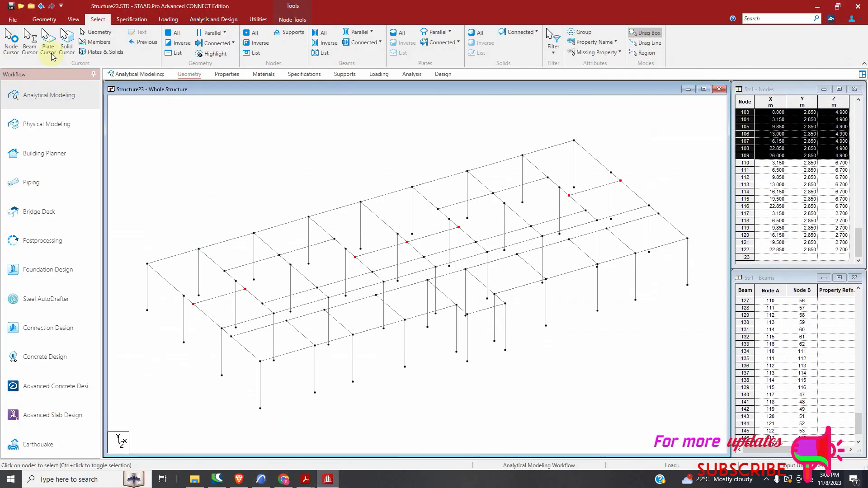
{"action": "left_click", "coordinate": [73, 19]}
{"action": "left_click", "coordinate": [51, 20]}
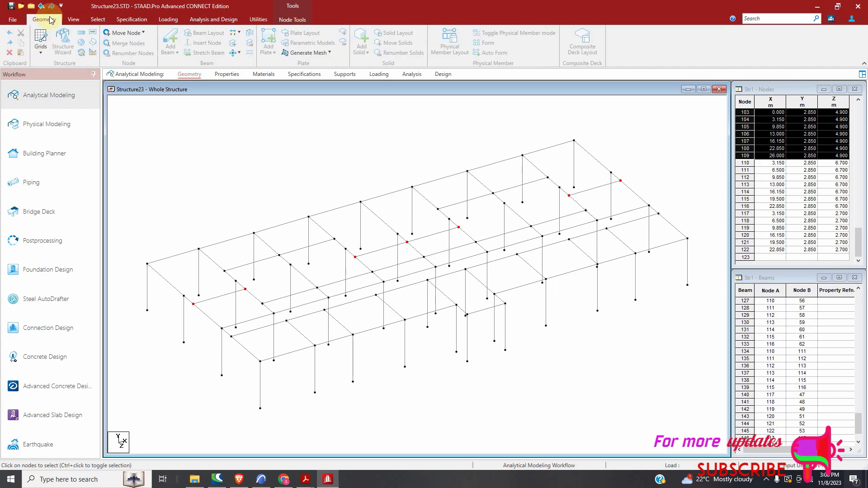
{"action": "left_click", "coordinate": [81, 32]}
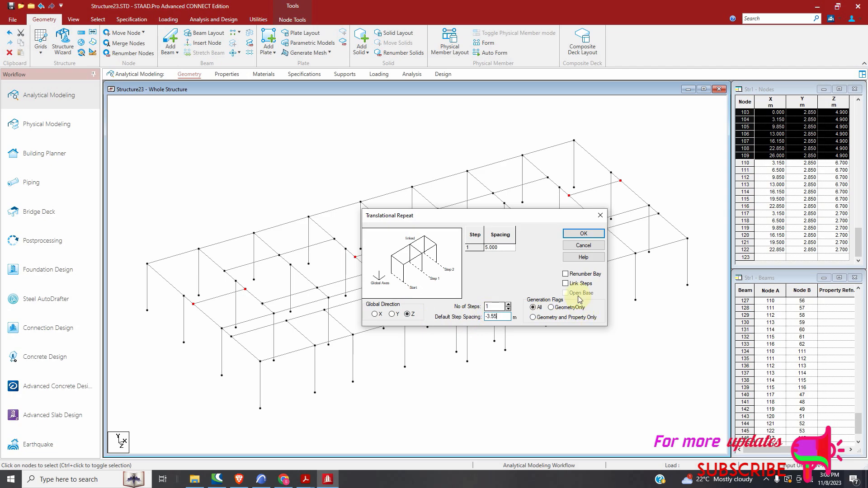
{"action": "left_click", "coordinate": [584, 233]}
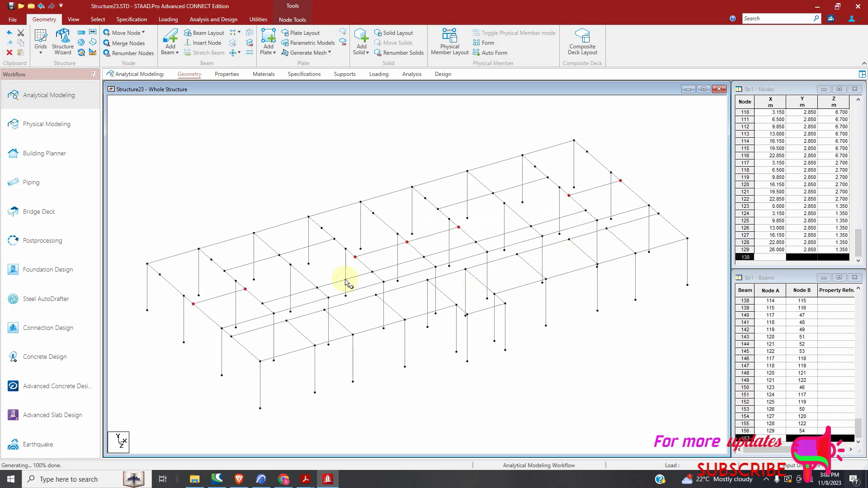
Add beams along the Z 1.35 m nodes, from X 0 to 3.15 m, X 9.85 to 16.15 m and X 22.85 to 26 m.
{"action": "left_click", "coordinate": [170, 39]}
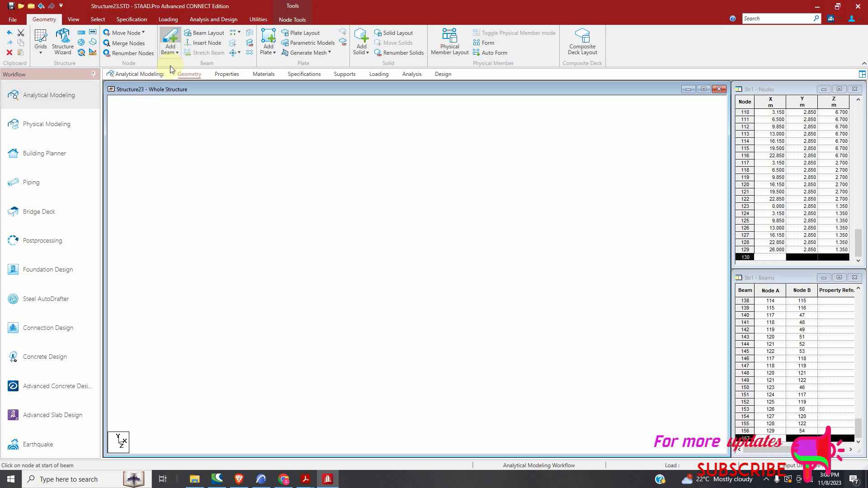
{"action": "left_click", "coordinate": [160, 274]}
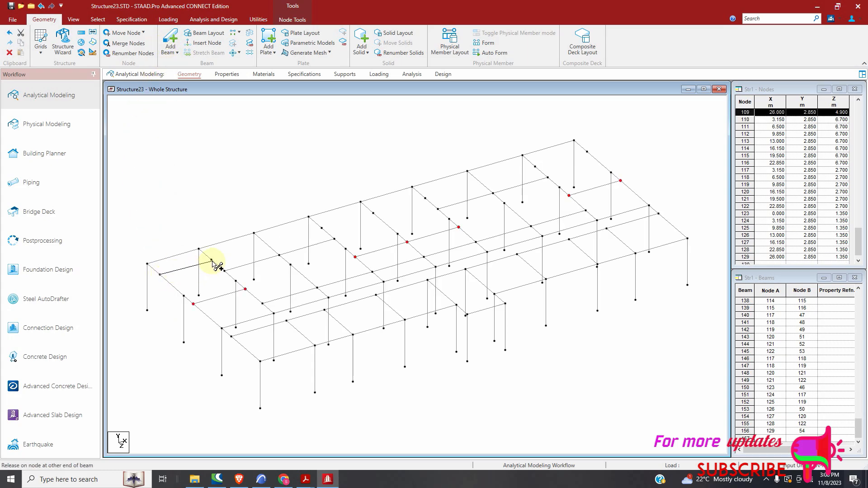
{"action": "left_click", "coordinate": [326, 231]}
{"action": "left_click", "coordinate": [469, 260]}
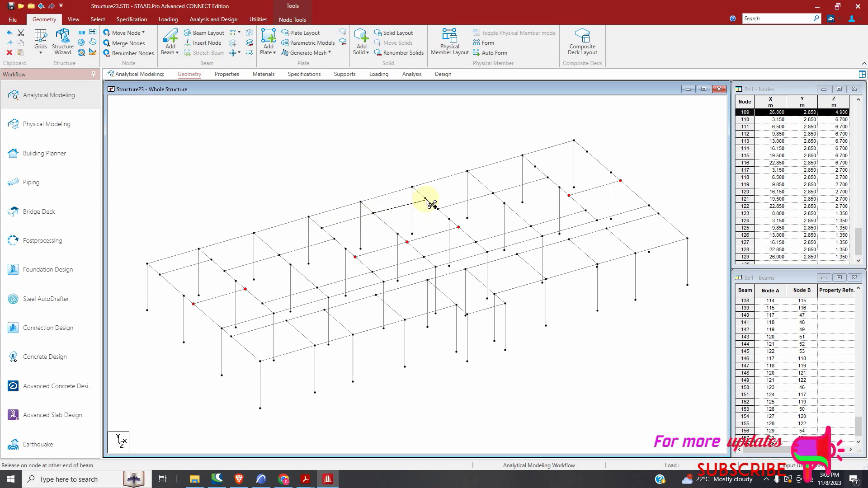
{"action": "left_click", "coordinate": [536, 168]}
{"action": "left_click", "coordinate": [588, 152]}
{"action": "scroll", "coordinate": [343, 266], "scroll_direction": "down", "scroll_amount": 2}
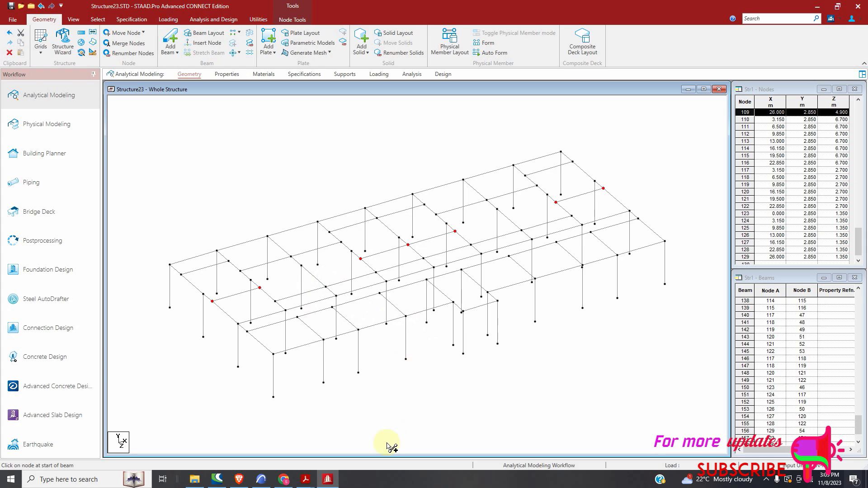
Switch to the ARCHICAD ground floor plan and examine the walls and gridlines around the B/sitter rooms, lobbies and staircase.
{"action": "left_click", "coordinate": [261, 479]}
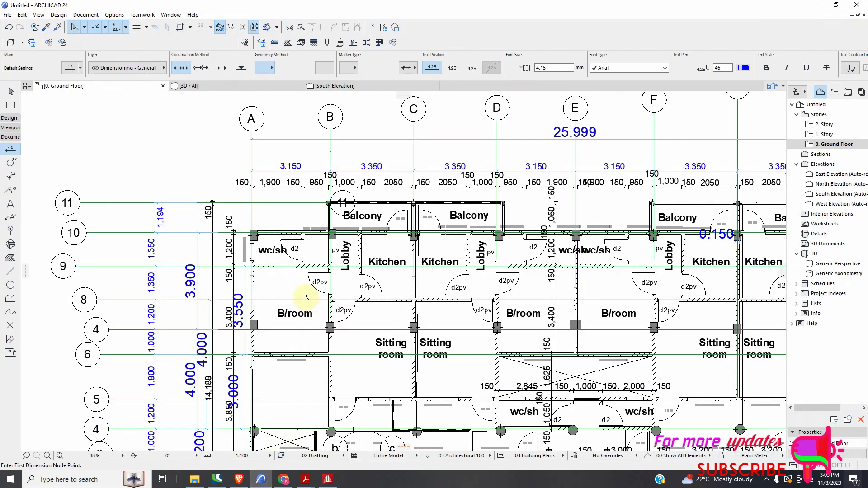
{"action": "scroll", "coordinate": [306, 297], "scroll_direction": "down", "scroll_amount": 5}
{"action": "scroll", "coordinate": [311, 345], "scroll_direction": "up", "scroll_amount": 7}
{"action": "scroll", "coordinate": [321, 297], "scroll_direction": "up", "scroll_amount": 2}
{"action": "scroll", "coordinate": [312, 303], "scroll_direction": "down", "scroll_amount": 4}
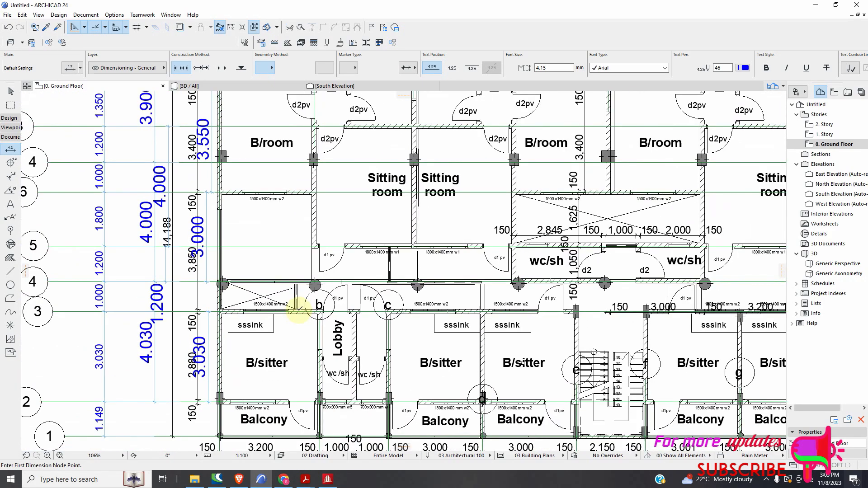
{"action": "scroll", "coordinate": [393, 312], "scroll_direction": "up", "scroll_amount": 3}
{"action": "scroll", "coordinate": [324, 300], "scroll_direction": "down", "scroll_amount": 3}
{"action": "scroll", "coordinate": [462, 304], "scroll_direction": "up", "scroll_amount": 3}
{"action": "scroll", "coordinate": [441, 294], "scroll_direction": "down", "scroll_amount": 5}
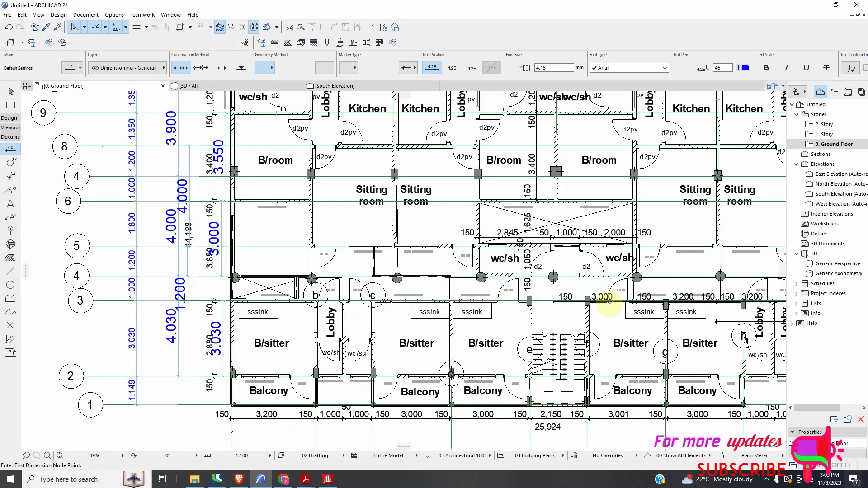
{"action": "scroll", "coordinate": [316, 296], "scroll_direction": "up", "scroll_amount": 2}
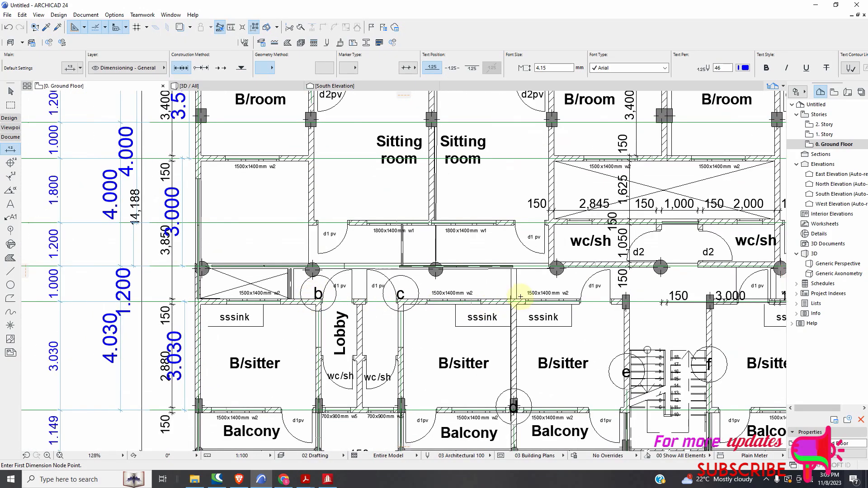
{"action": "scroll", "coordinate": [521, 297], "scroll_direction": "down", "scroll_amount": 5}
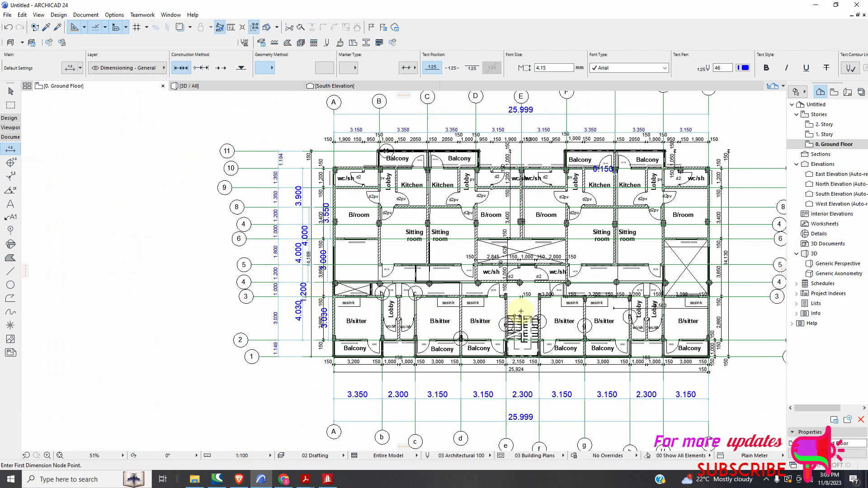
{"action": "scroll", "coordinate": [521, 311], "scroll_direction": "up", "scroll_amount": 2}
{"action": "scroll", "coordinate": [527, 301], "scroll_direction": "up", "scroll_amount": 2}
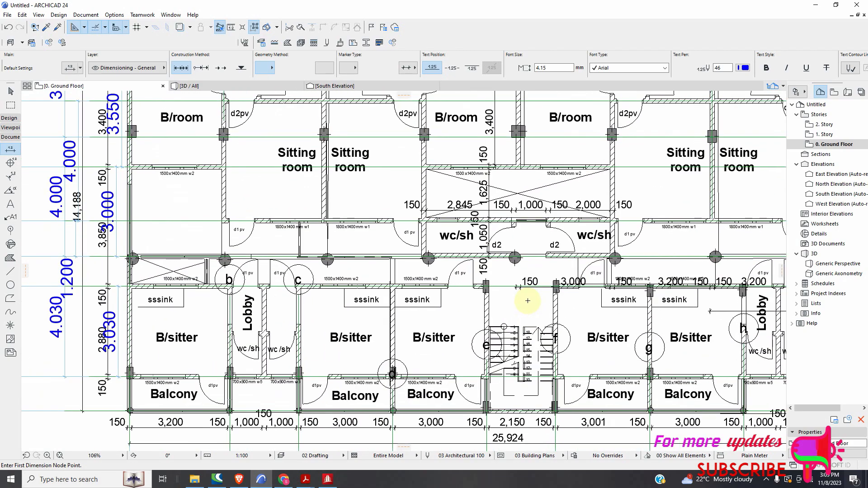
{"action": "scroll", "coordinate": [369, 304], "scroll_direction": "down", "scroll_amount": 6}
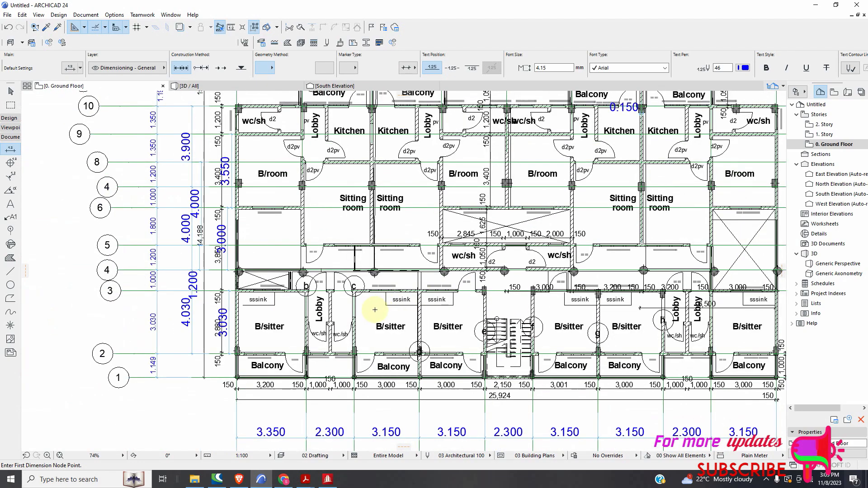
Add a vertical grid line on the short corridor wall between gridlines A and b, extending it below the ground floor plan.
{"action": "scroll", "coordinate": [331, 305], "scroll_direction": "up", "scroll_amount": 5}
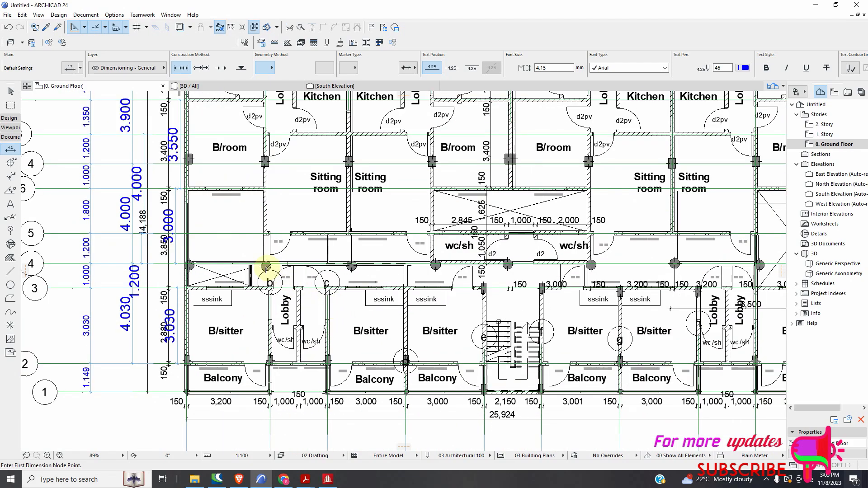
{"action": "scroll", "coordinate": [242, 284], "scroll_direction": "up", "scroll_amount": 6}
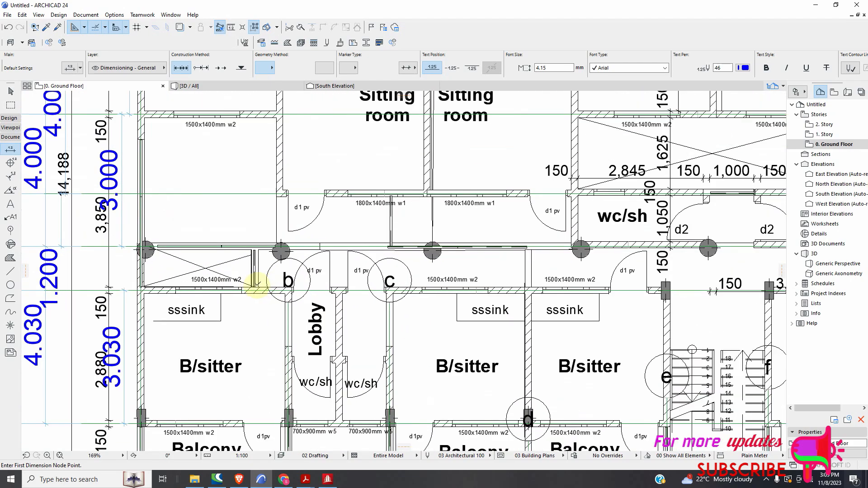
{"action": "scroll", "coordinate": [254, 288], "scroll_direction": "up", "scroll_amount": 3}
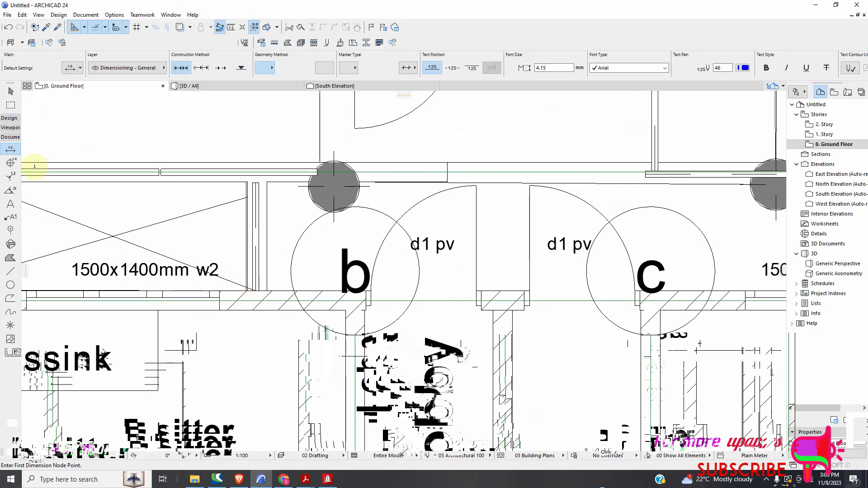
{"action": "left_click", "coordinate": [10, 230]}
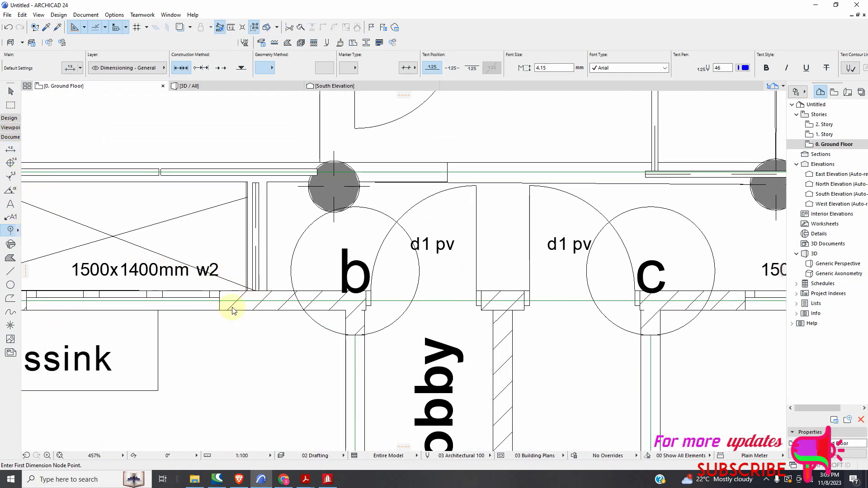
{"action": "scroll", "coordinate": [254, 284], "scroll_direction": "up", "scroll_amount": 2}
{"action": "left_click", "coordinate": [251, 283]}
{"action": "scroll", "coordinate": [257, 330], "scroll_direction": "down", "scroll_amount": 5}
{"action": "scroll", "coordinate": [257, 326], "scroll_direction": "up", "scroll_amount": 5}
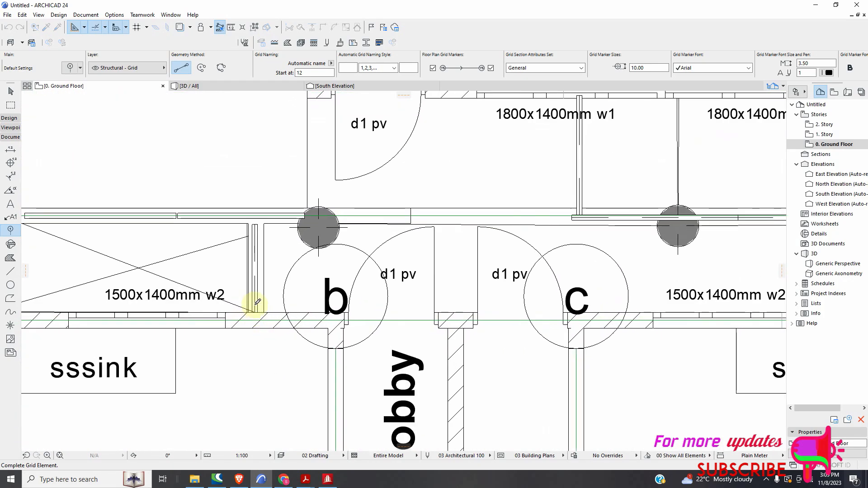
{"action": "scroll", "coordinate": [260, 342], "scroll_direction": "down", "scroll_amount": 12}
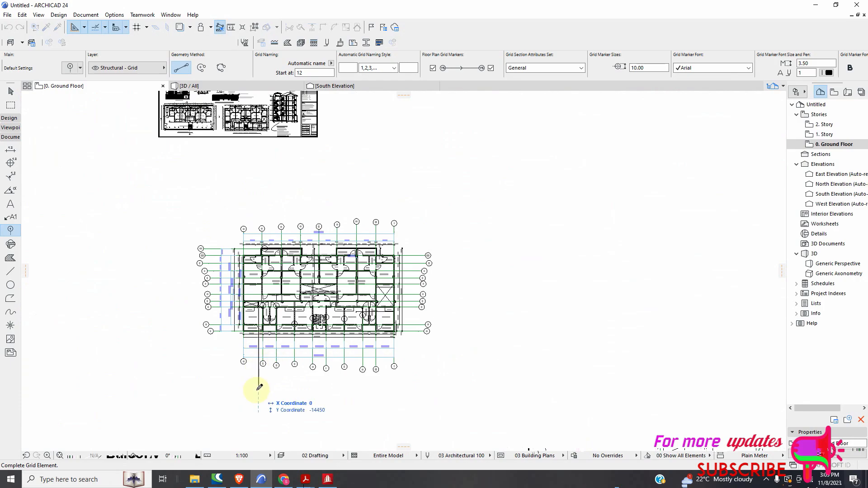
{"action": "left_click", "coordinate": [259, 392]}
Dimension the horizontal distance from gridline A to the new grid line, placing the dimension inside the first B/sitter room.
{"action": "scroll", "coordinate": [260, 407], "scroll_direction": "up", "scroll_amount": 5}
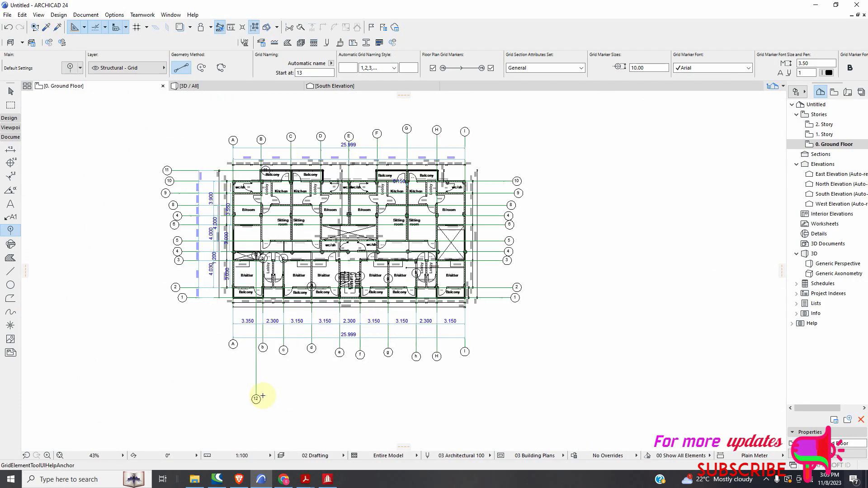
{"action": "scroll", "coordinate": [262, 345], "scroll_direction": "down", "scroll_amount": 3}
{"action": "scroll", "coordinate": [238, 272], "scroll_direction": "up", "scroll_amount": 8}
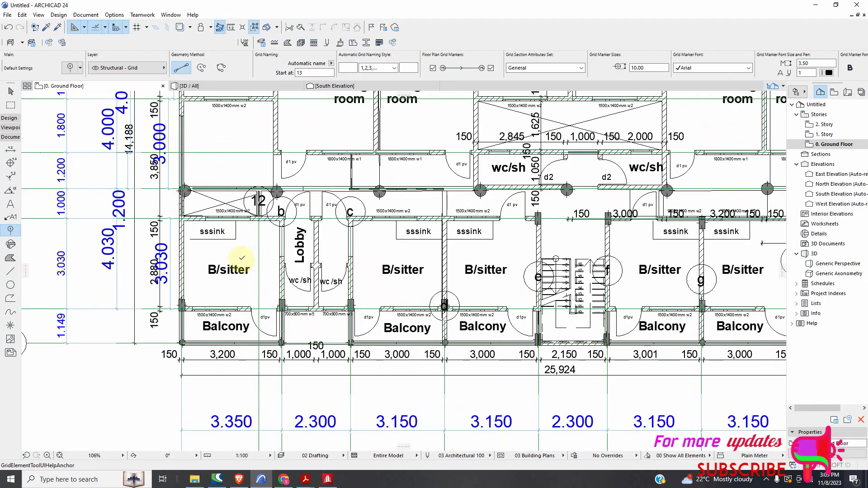
{"action": "scroll", "coordinate": [251, 184], "scroll_direction": "up", "scroll_amount": 4}
{"action": "scroll", "coordinate": [89, 186], "scroll_direction": "up", "scroll_amount": 2}
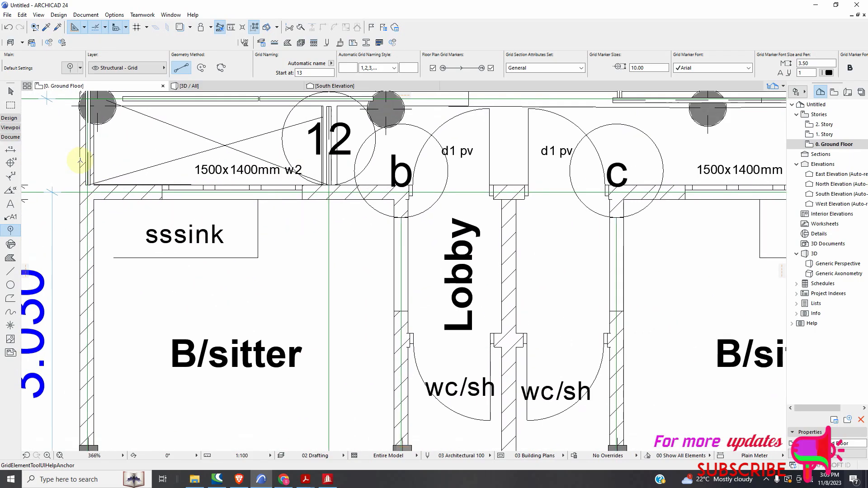
{"action": "scroll", "coordinate": [93, 175], "scroll_direction": "down", "scroll_amount": 2}
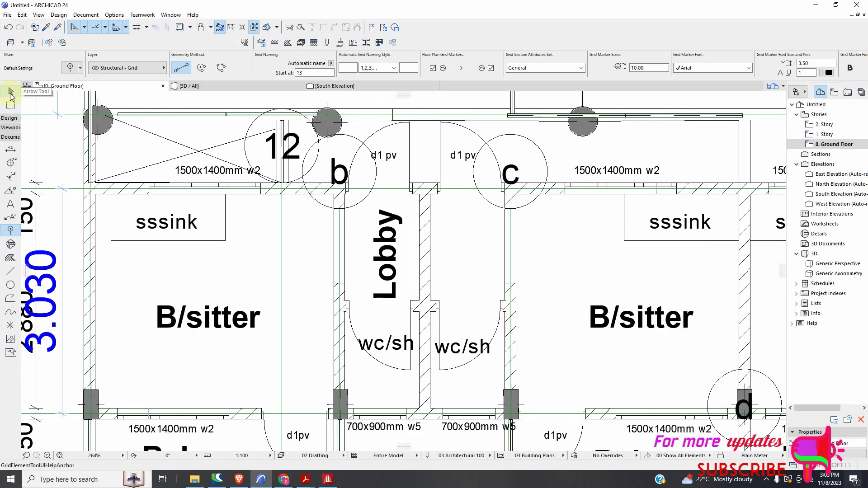
{"action": "left_click", "coordinate": [11, 149]}
{"action": "scroll", "coordinate": [114, 277], "scroll_direction": "up", "scroll_amount": 2}
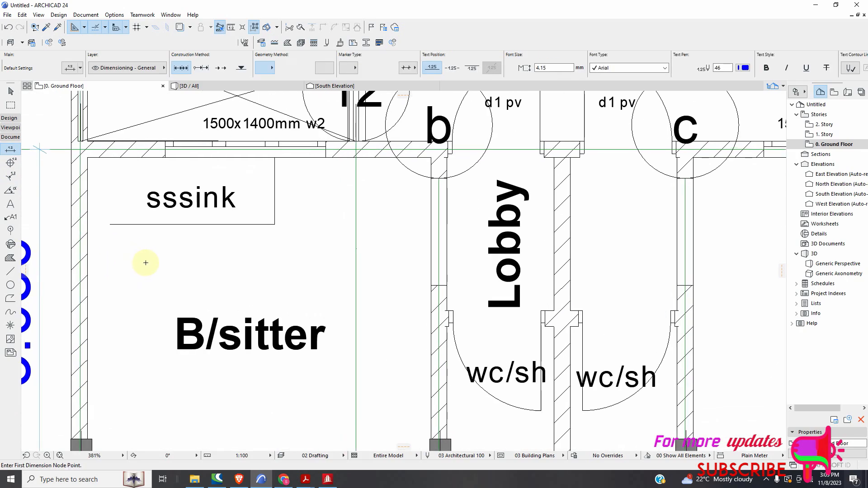
{"action": "scroll", "coordinate": [99, 230], "scroll_direction": "down", "scroll_amount": 1}
{"action": "scroll", "coordinate": [90, 172], "scroll_direction": "up", "scroll_amount": 2}
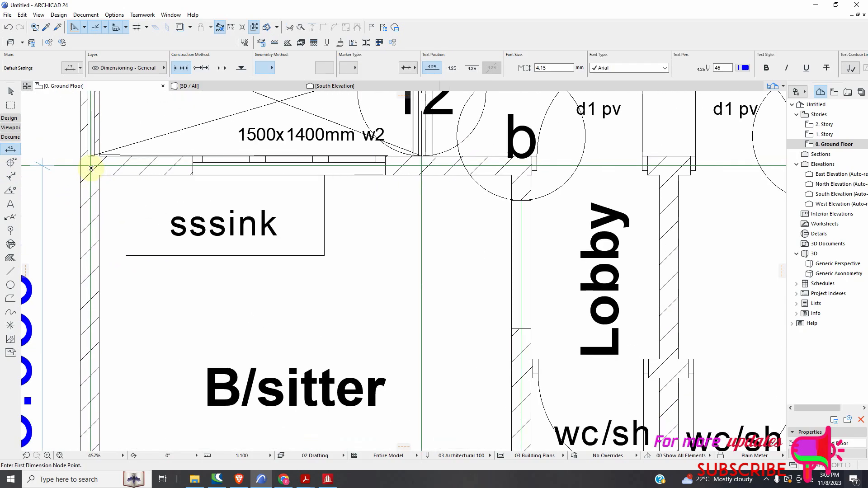
{"action": "left_click", "coordinate": [92, 167]}
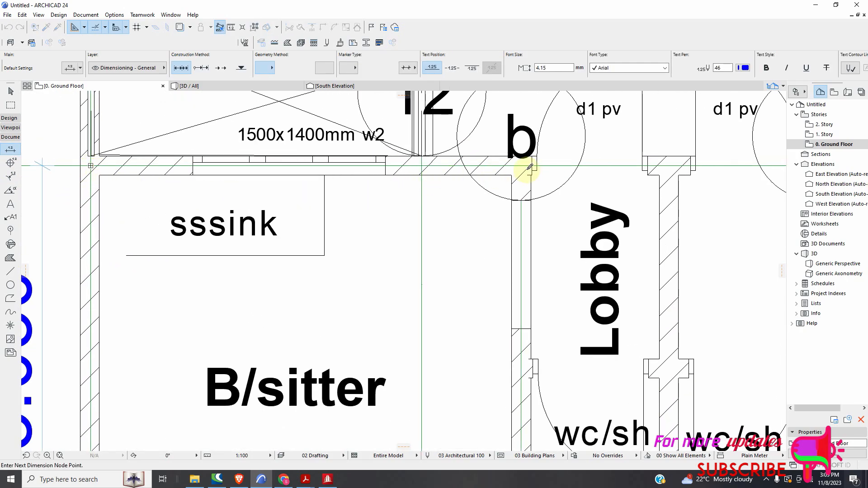
{"action": "right_click", "coordinate": [412, 195]}
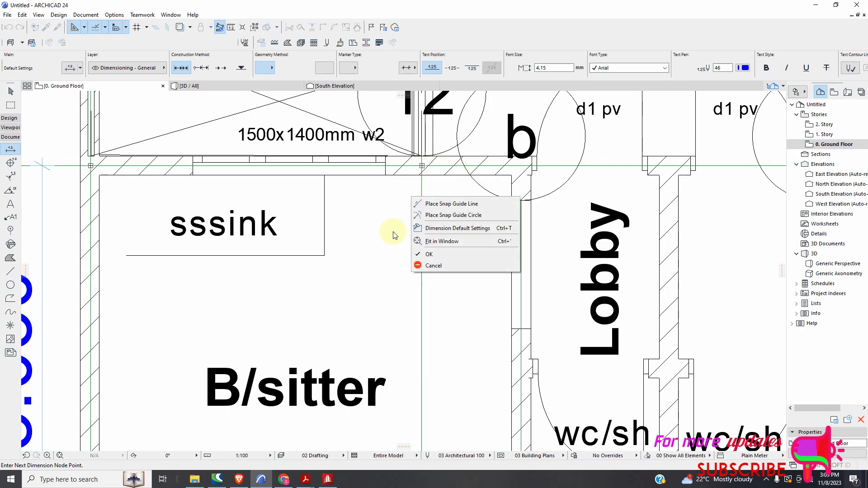
{"action": "left_click", "coordinate": [430, 260]}
{"action": "left_click", "coordinate": [382, 332]}
{"action": "scroll", "coordinate": [381, 332], "scroll_direction": "down", "scroll_amount": 2}
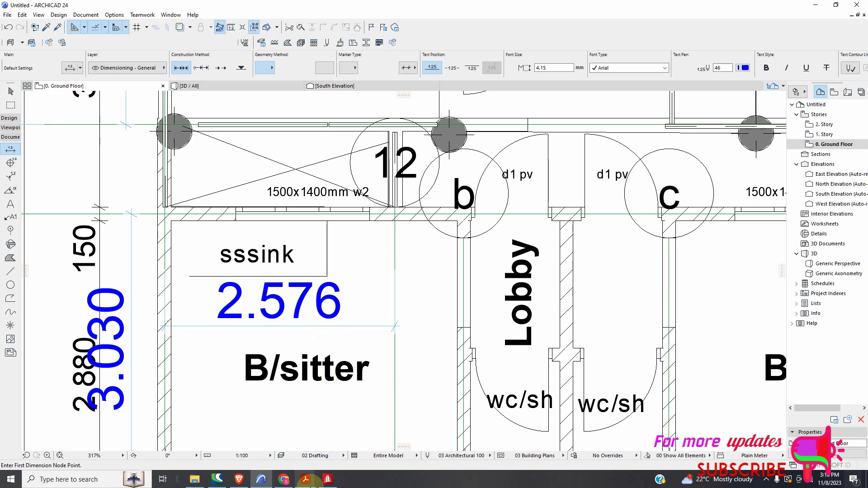
Switch to STAAD.Pro and select the two floor-level nodes at X 0, Z 7.9 m and Z 8.9 m.
{"action": "left_click", "coordinate": [327, 478]}
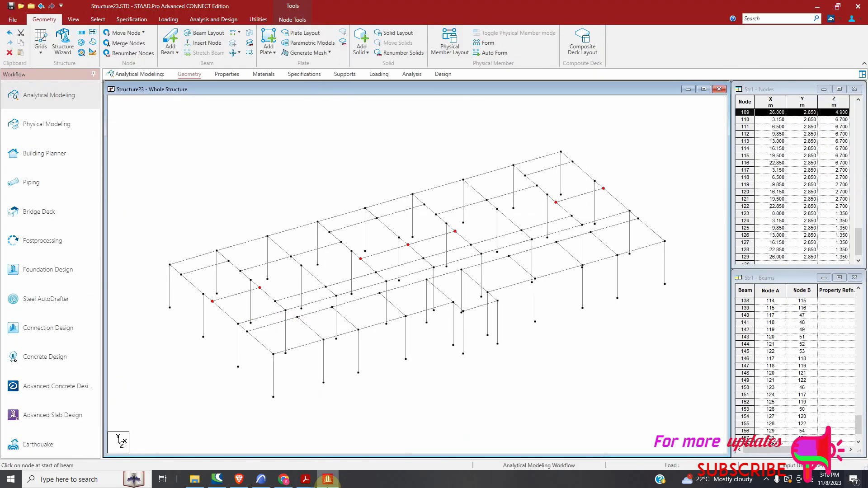
{"action": "scroll", "coordinate": [270, 330], "scroll_direction": "up", "scroll_amount": 2}
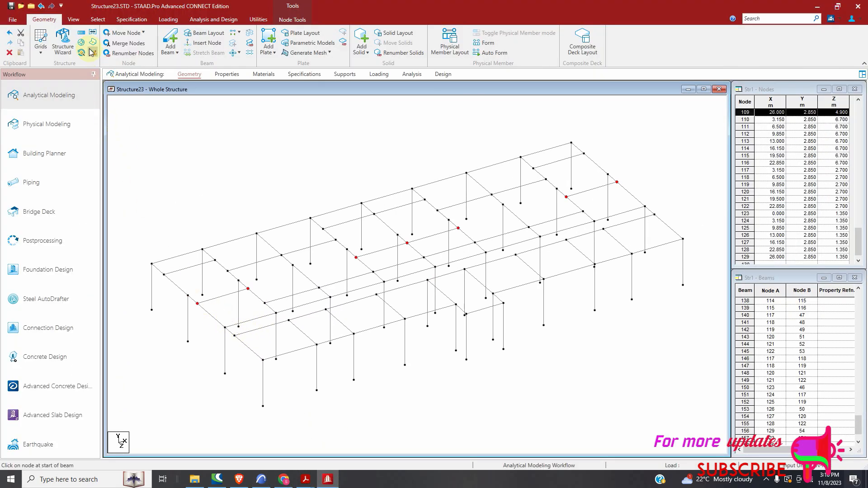
{"action": "left_click", "coordinate": [96, 19]}
{"action": "left_click", "coordinate": [27, 44]}
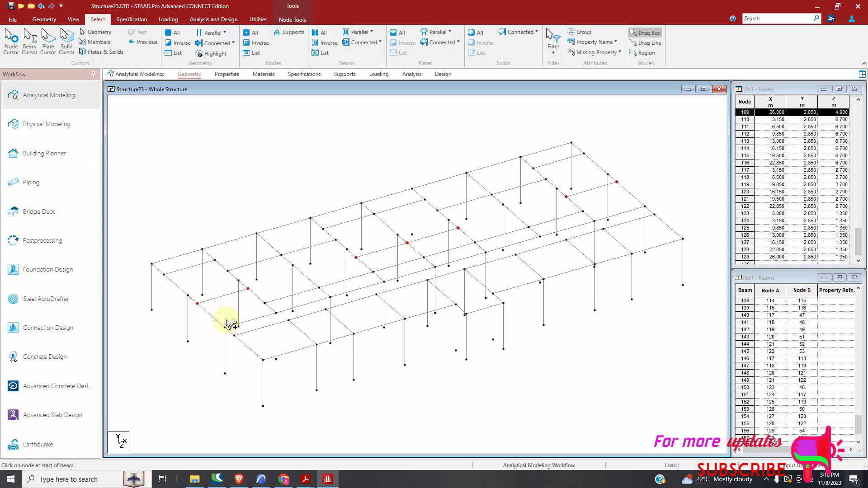
{"action": "left_click", "coordinate": [11, 40]}
{"action": "left_click", "coordinate": [225, 328]}
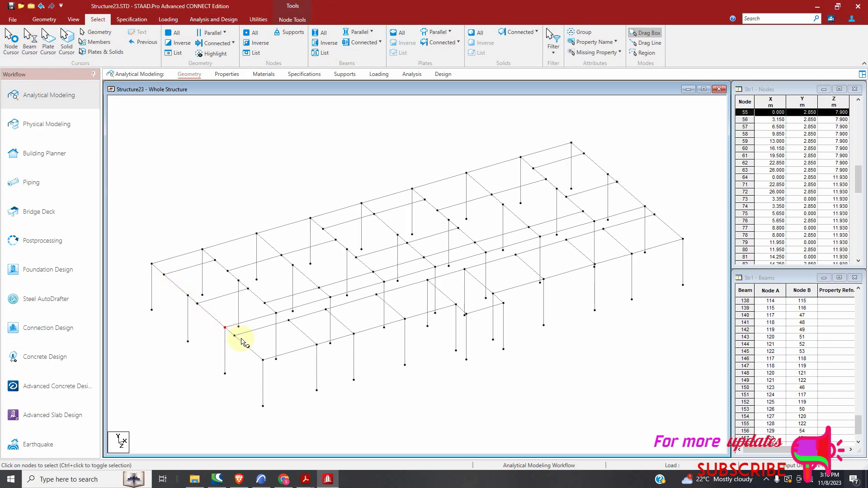
{"action": "left_click", "coordinate": [236, 334]}
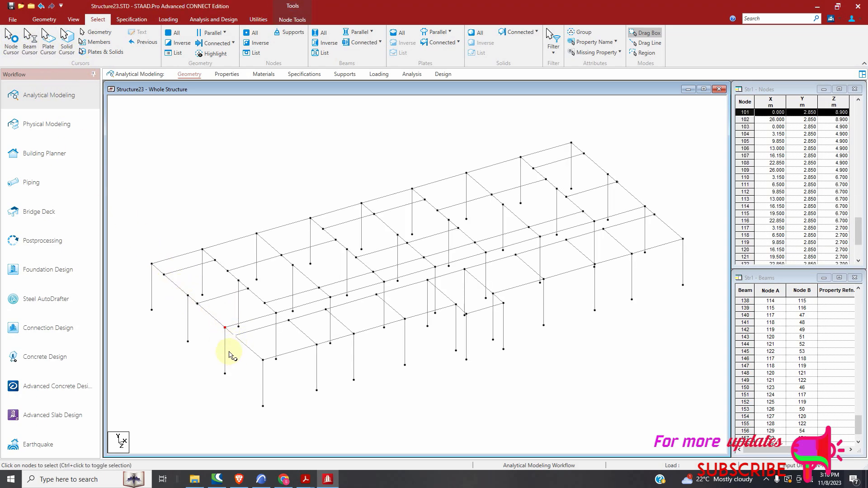
Copy the selected nodes once in X with Translational Repeat at 2.576 m spacing, and add a beam between the two copied nodes.
{"action": "left_click", "coordinate": [45, 19]}
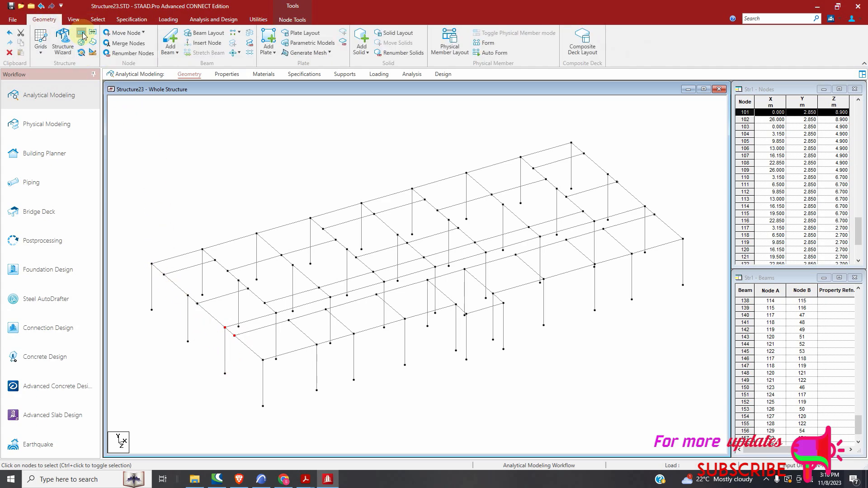
{"action": "left_click", "coordinate": [81, 33]}
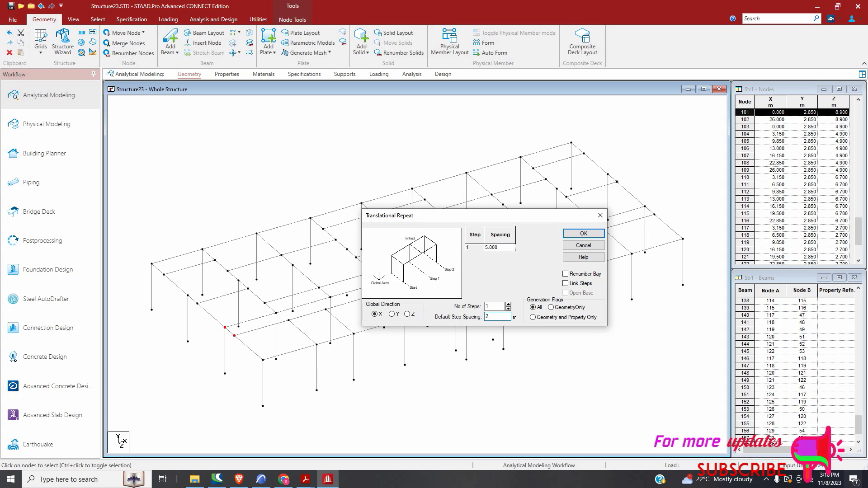
{"action": "left_click", "coordinate": [583, 234]}
{"action": "left_click", "coordinate": [171, 40]}
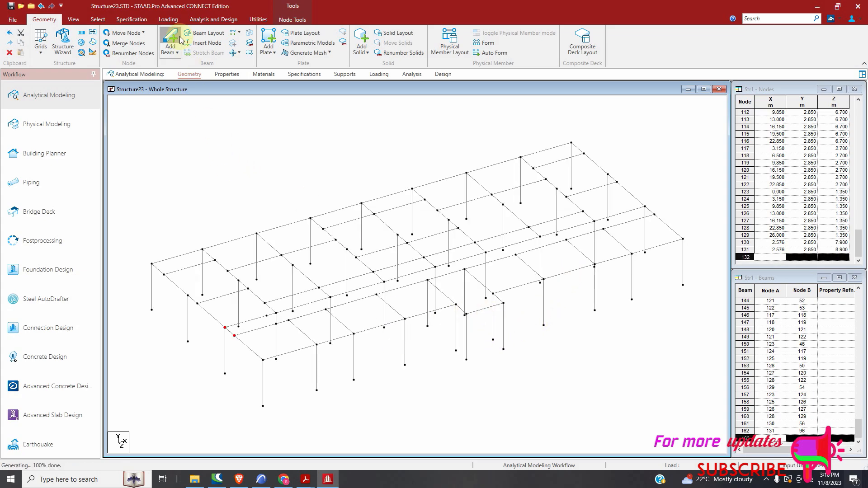
{"action": "left_click_drag", "start_coordinate": [265, 319], "coordinate": [276, 324]}
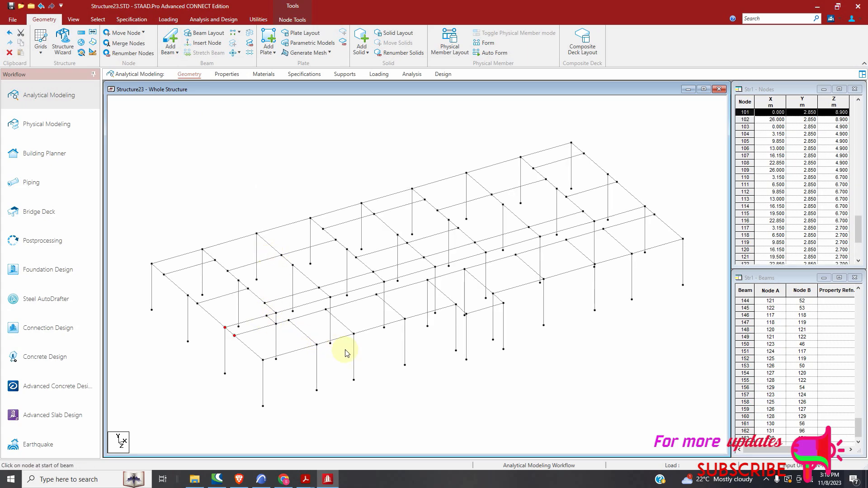
Switch to the ARCHICAD ground floor plan and examine the corridor walls and columns between gridlines b, c, d and e.
{"action": "left_click", "coordinate": [261, 479]}
{"action": "scroll", "coordinate": [484, 240], "scroll_direction": "down", "scroll_amount": 4}
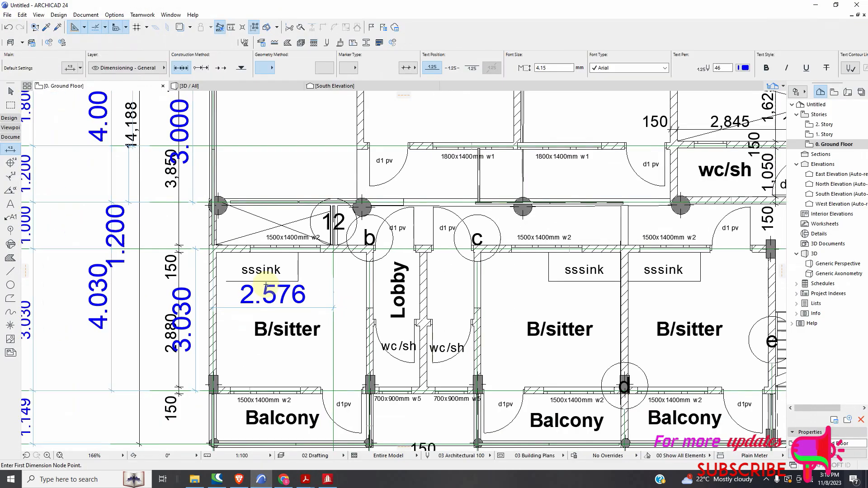
{"action": "scroll", "coordinate": [446, 248], "scroll_direction": "up", "scroll_amount": 2}
{"action": "scroll", "coordinate": [591, 271], "scroll_direction": "down", "scroll_amount": 2}
{"action": "scroll", "coordinate": [591, 257], "scroll_direction": "up", "scroll_amount": 5}
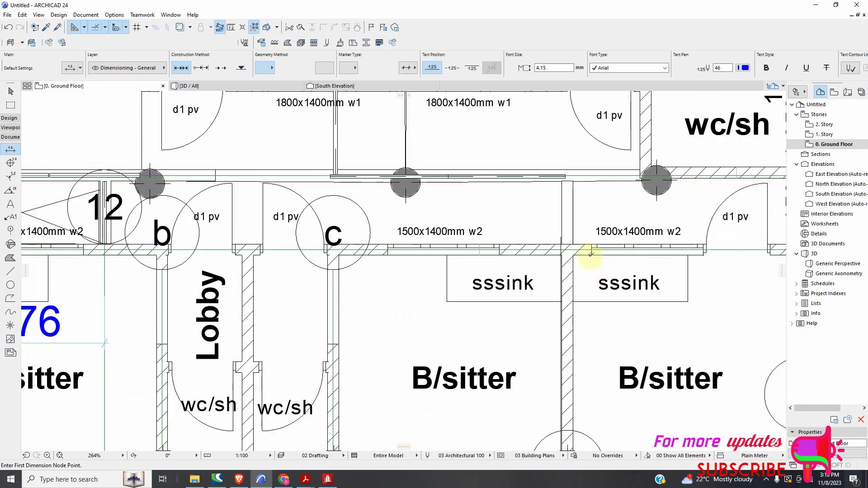
{"action": "scroll", "coordinate": [569, 250], "scroll_direction": "down", "scroll_amount": 5}
{"action": "scroll", "coordinate": [572, 211], "scroll_direction": "up", "scroll_amount": 5}
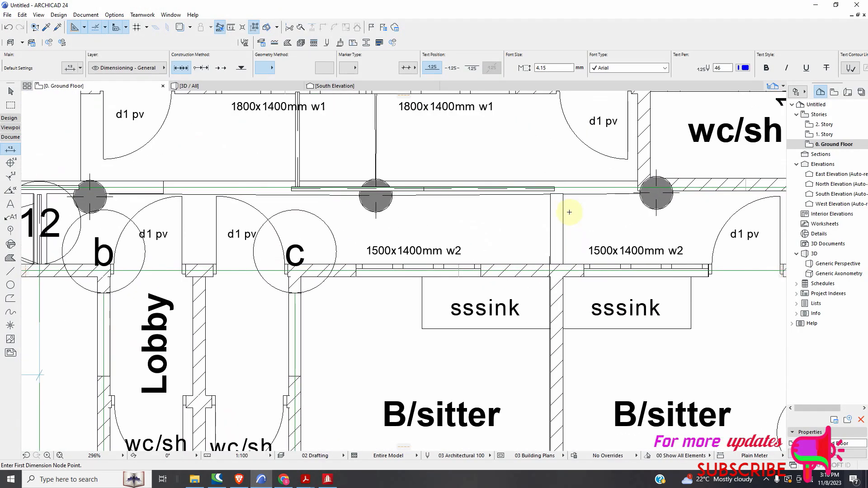
{"action": "scroll", "coordinate": [553, 199], "scroll_direction": "down", "scroll_amount": 6}
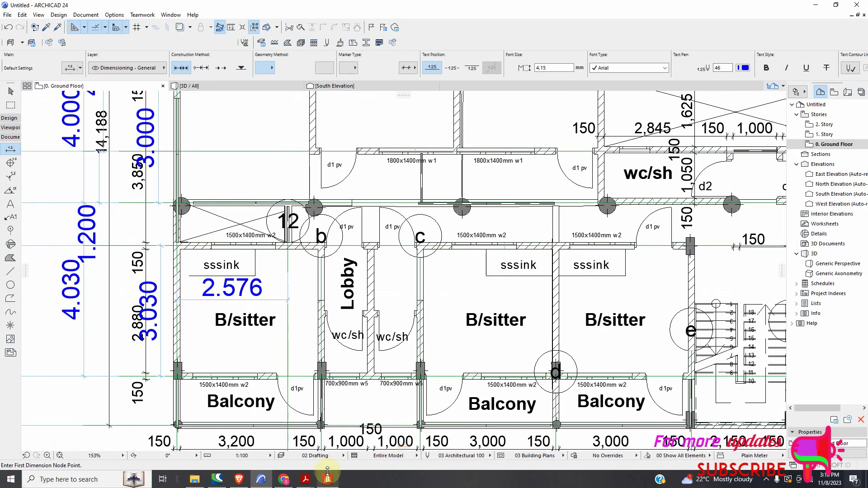
Return to STAAD.Pro, measure the distance between the X 0 nodes at Z 7.9 m and Z 8.9 m, and compare with the ARCHICAD plan.
{"action": "left_click", "coordinate": [328, 480]}
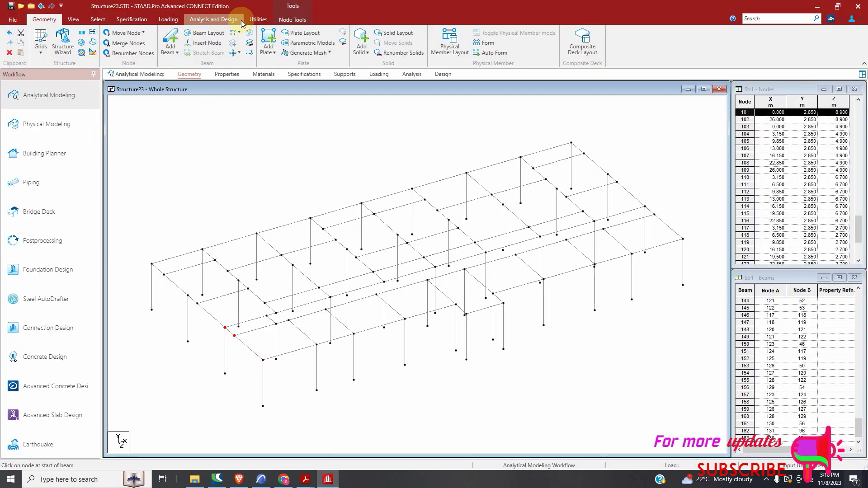
{"action": "left_click", "coordinate": [258, 19]}
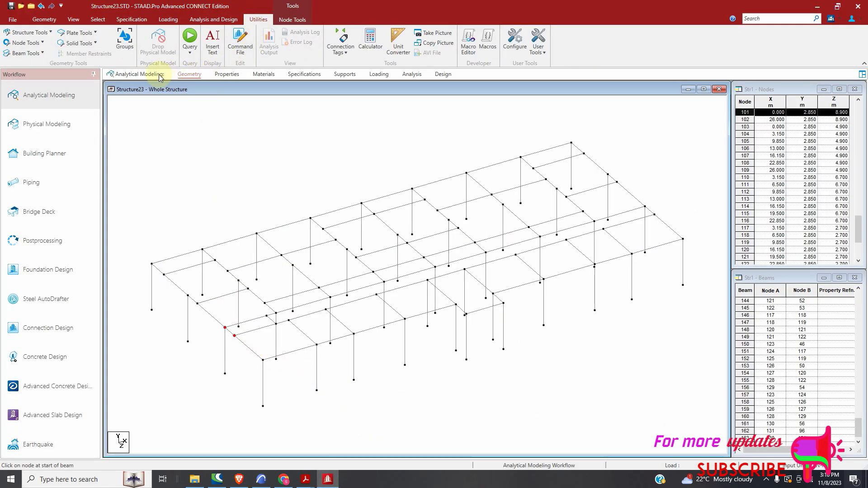
{"action": "left_click", "coordinate": [33, 46]}
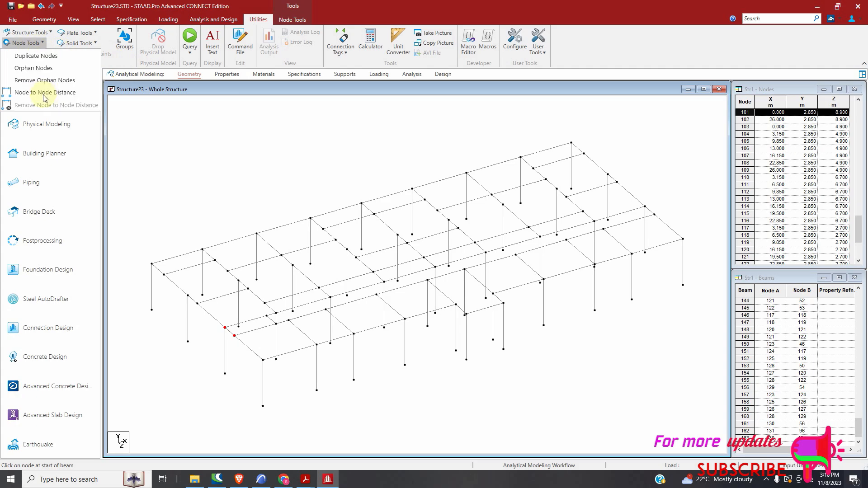
{"action": "left_click", "coordinate": [224, 329]}
{"action": "left_click", "coordinate": [233, 336]}
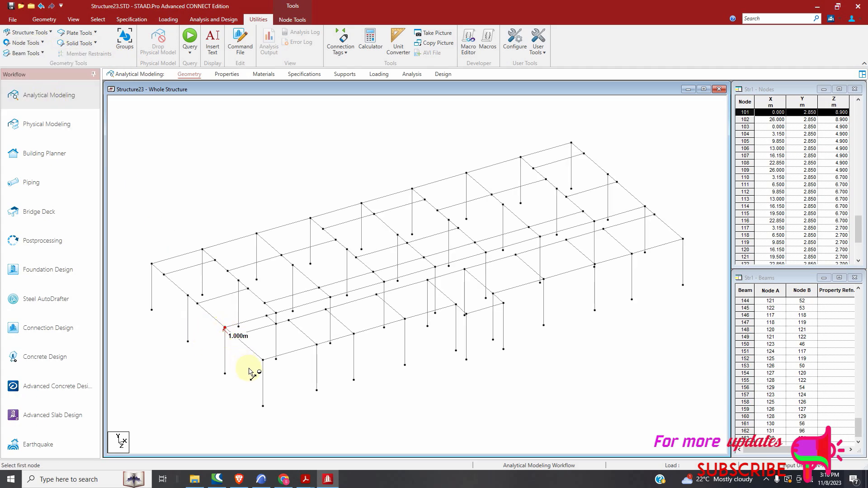
{"action": "scroll", "coordinate": [488, 277], "scroll_direction": "up", "scroll_amount": 1}
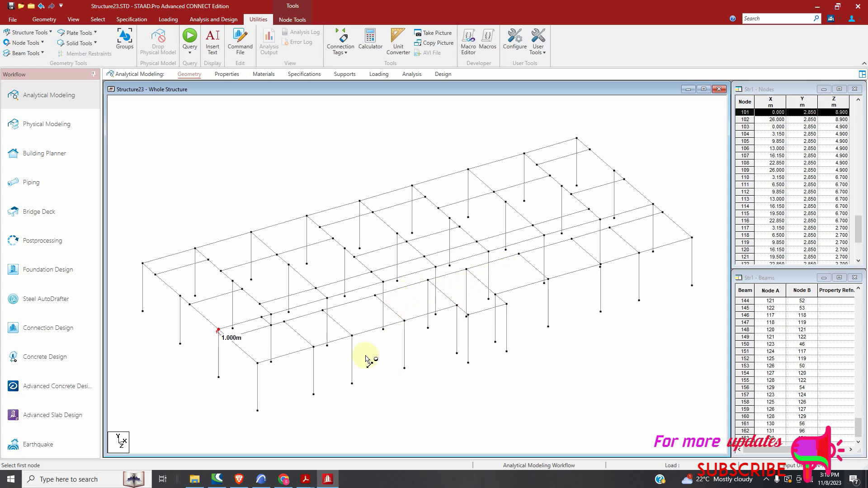
{"action": "left_click", "coordinate": [265, 481]}
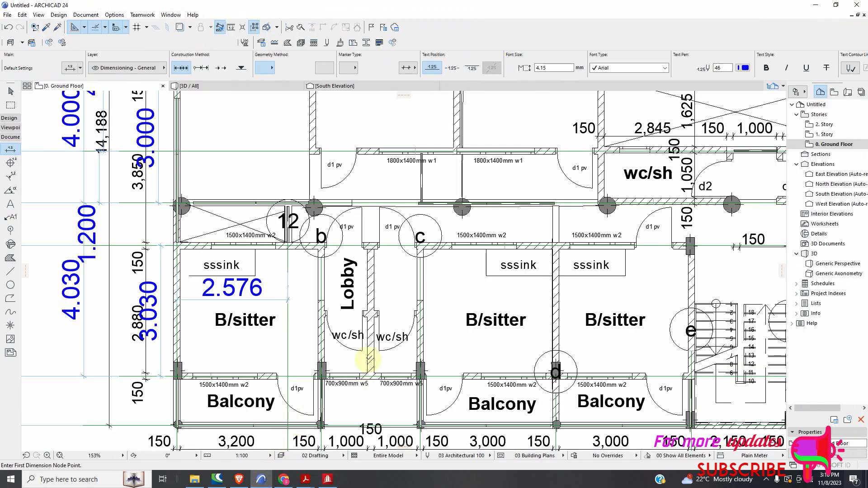
{"action": "left_click", "coordinate": [324, 482]}
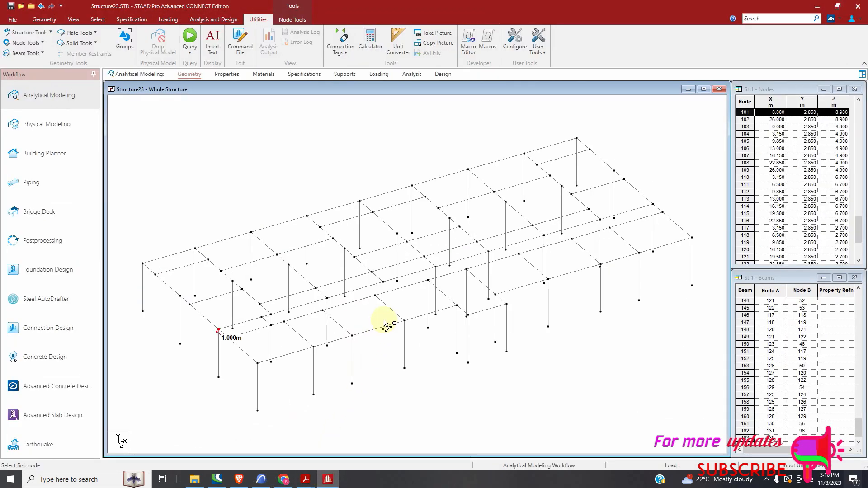
Switch to the ARCHICAD ground floor plan and examine the corridor walls, columns and door positions from gridline e past gridline h.
{"action": "left_click", "coordinate": [98, 19]}
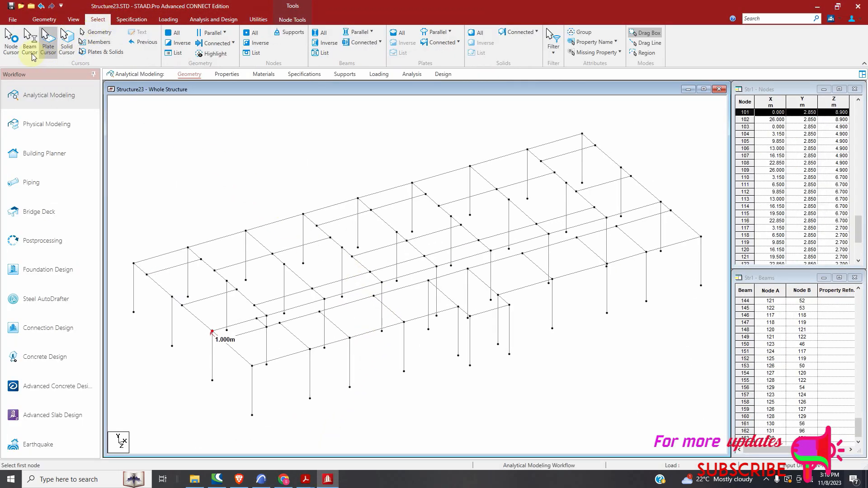
{"action": "left_click", "coordinate": [261, 479]}
{"action": "scroll", "coordinate": [398, 294], "scroll_direction": "down", "scroll_amount": 3}
{"action": "scroll", "coordinate": [425, 248], "scroll_direction": "up", "scroll_amount": 2}
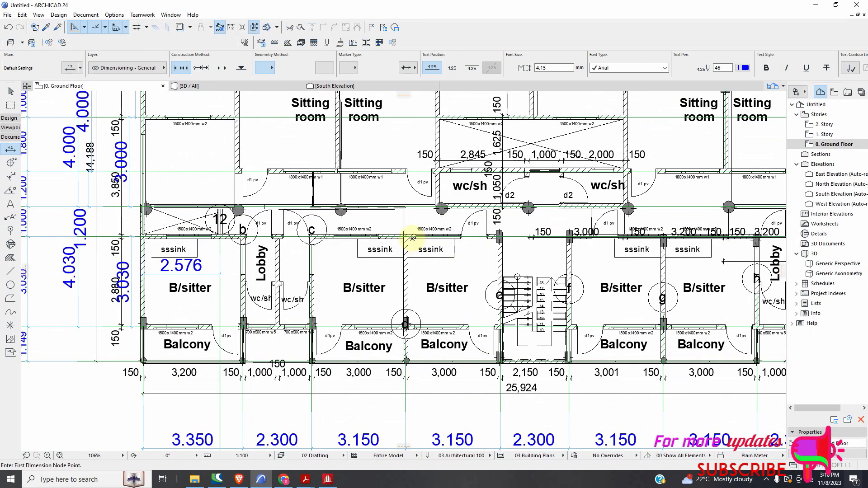
{"action": "scroll", "coordinate": [442, 246], "scroll_direction": "down", "scroll_amount": 1}
{"action": "scroll", "coordinate": [574, 243], "scroll_direction": "up", "scroll_amount": 2}
{"action": "scroll", "coordinate": [576, 241], "scroll_direction": "up", "scroll_amount": 5}
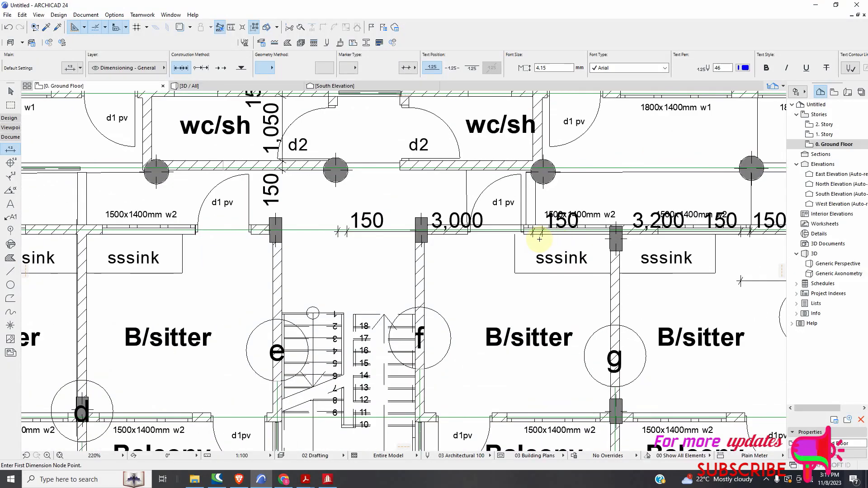
{"action": "scroll", "coordinate": [568, 241], "scroll_direction": "down", "scroll_amount": 5}
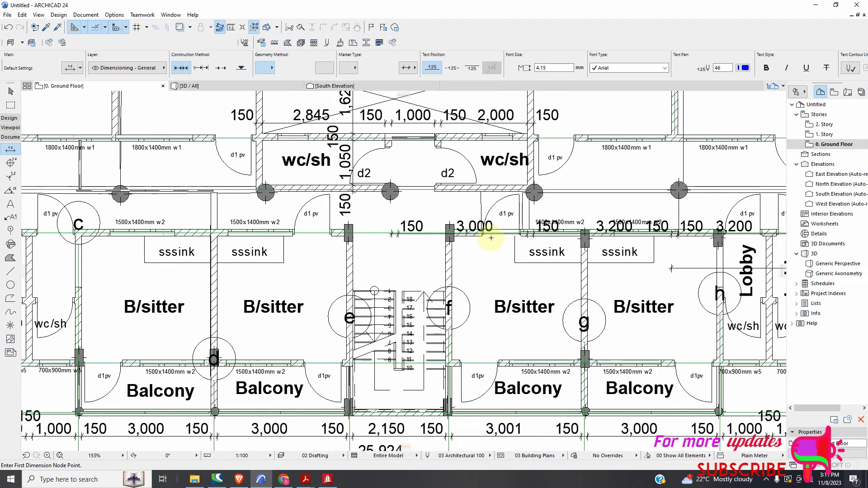
{"action": "scroll", "coordinate": [529, 239], "scroll_direction": "up", "scroll_amount": 5}
{"action": "scroll", "coordinate": [520, 236], "scroll_direction": "down", "scroll_amount": 5}
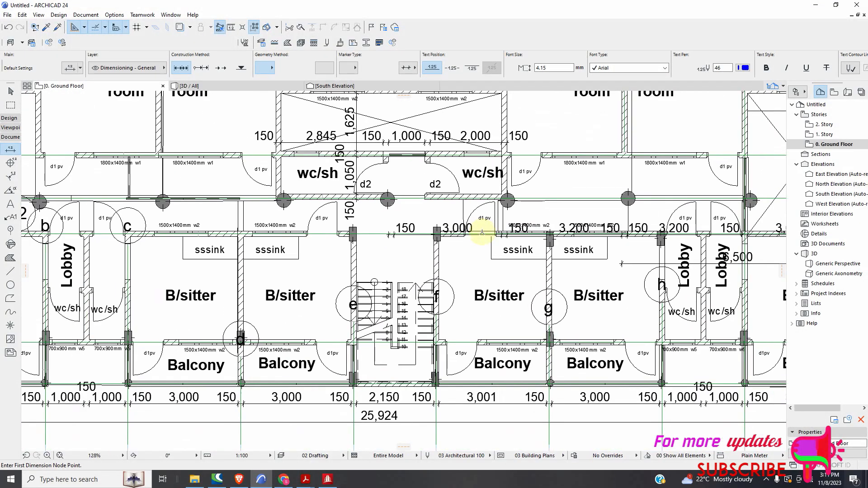
{"action": "scroll", "coordinate": [495, 231], "scroll_direction": "up", "scroll_amount": 6}
{"action": "scroll", "coordinate": [509, 219], "scroll_direction": "down", "scroll_amount": 5}
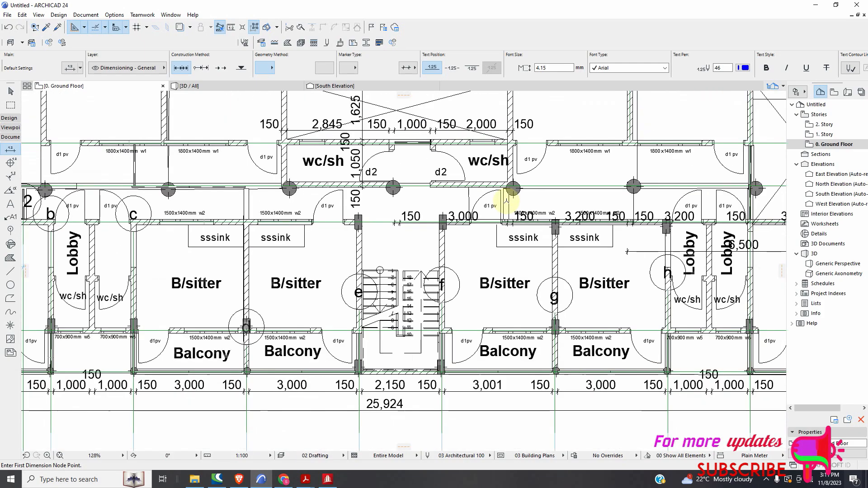
{"action": "scroll", "coordinate": [668, 223], "scroll_direction": "up", "scroll_amount": 2}
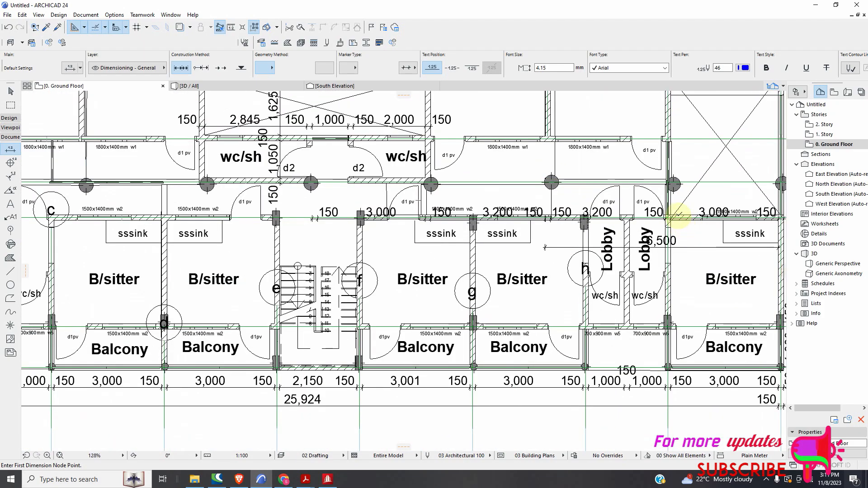
{"action": "scroll", "coordinate": [663, 219], "scroll_direction": "up", "scroll_amount": 2}
{"action": "scroll", "coordinate": [661, 220], "scroll_direction": "down", "scroll_amount": 3}
{"action": "scroll", "coordinate": [659, 220], "scroll_direction": "up", "scroll_amount": 2}
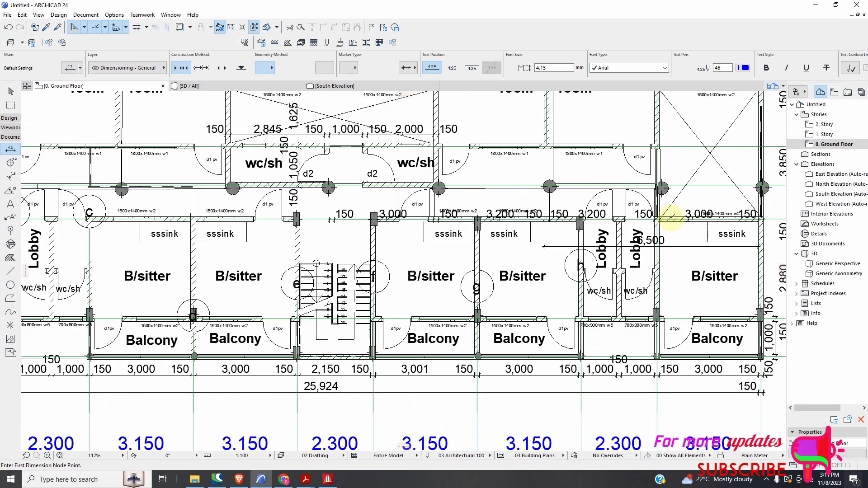
{"action": "scroll", "coordinate": [657, 220], "scroll_direction": "up", "scroll_amount": 1}
{"action": "scroll", "coordinate": [659, 220], "scroll_direction": "down", "scroll_amount": 1}
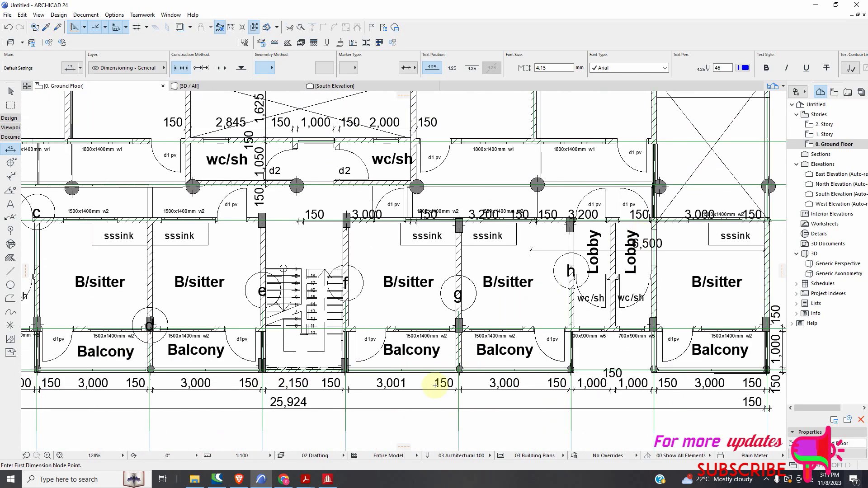
Return to STAAD.Pro and measure the distance between the floor-level X 3.15 m nodes at Z 6.7 m and Z 7.9 m.
{"action": "left_click", "coordinate": [329, 480]}
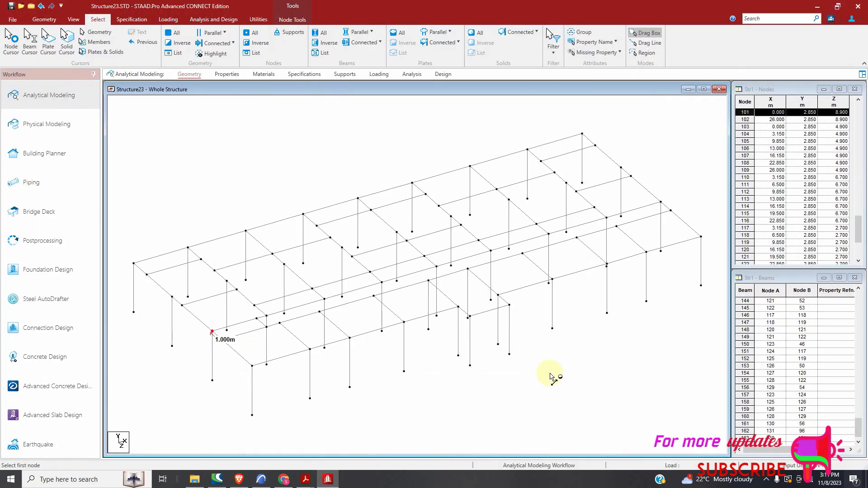
{"action": "left_click", "coordinate": [661, 203]}
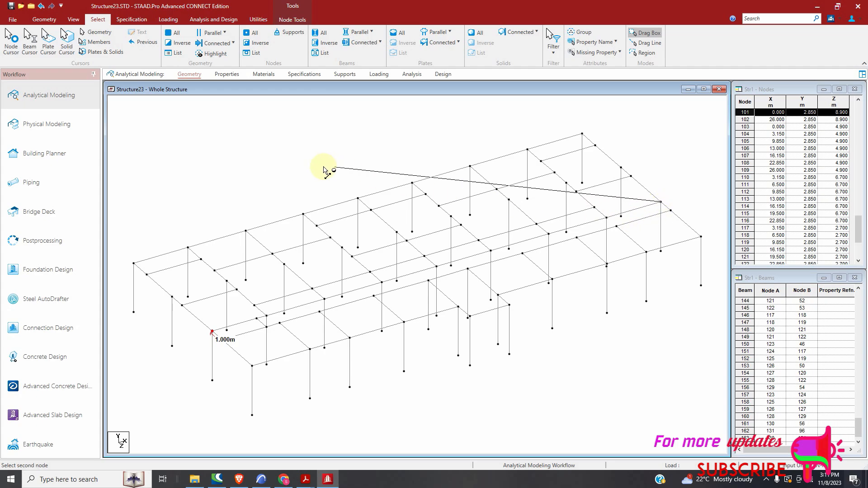
{"action": "left_click", "coordinate": [11, 40]}
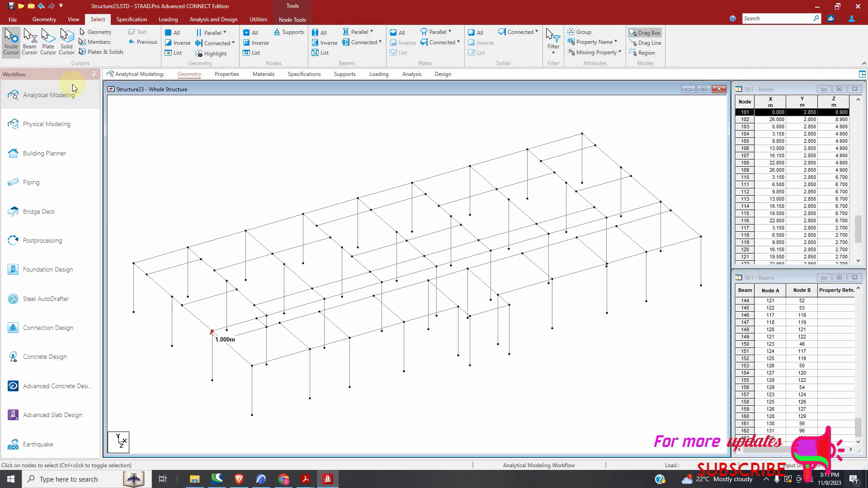
{"action": "left_click", "coordinate": [661, 203]}
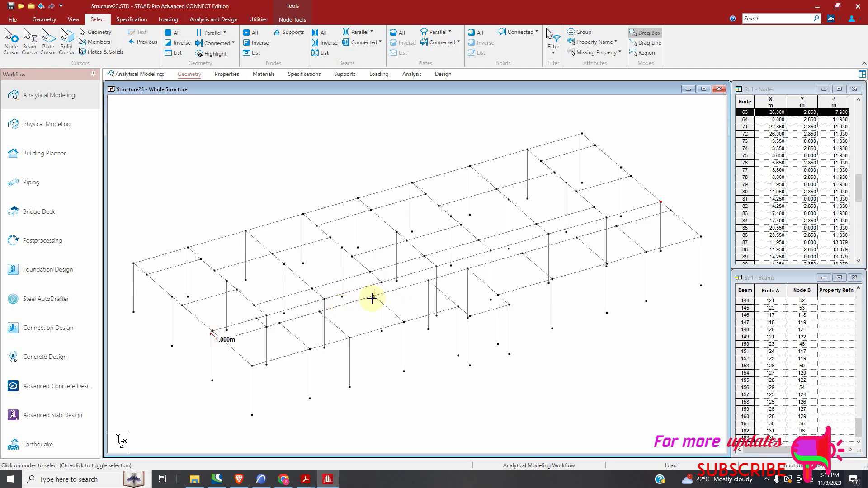
{"action": "left_click_drag", "start_coordinate": [372, 298], "coordinate": [371, 299]}
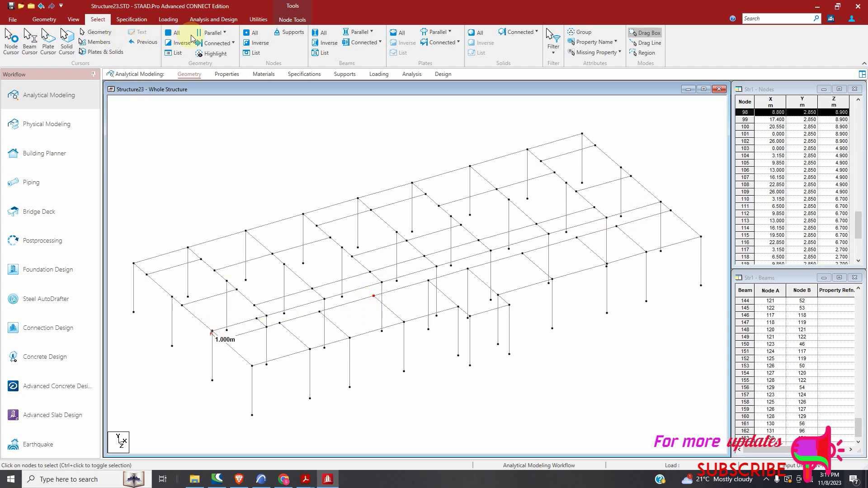
{"action": "left_click", "coordinate": [258, 19]}
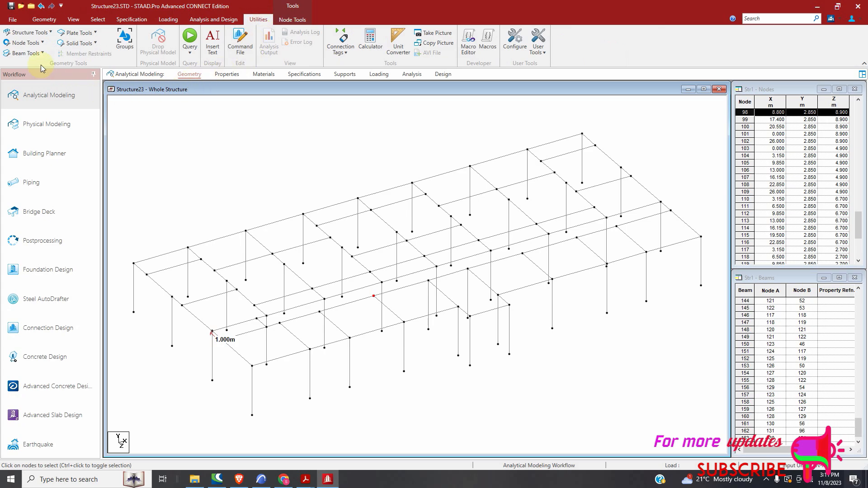
{"action": "left_click", "coordinate": [25, 42]}
{"action": "left_click", "coordinate": [39, 92]}
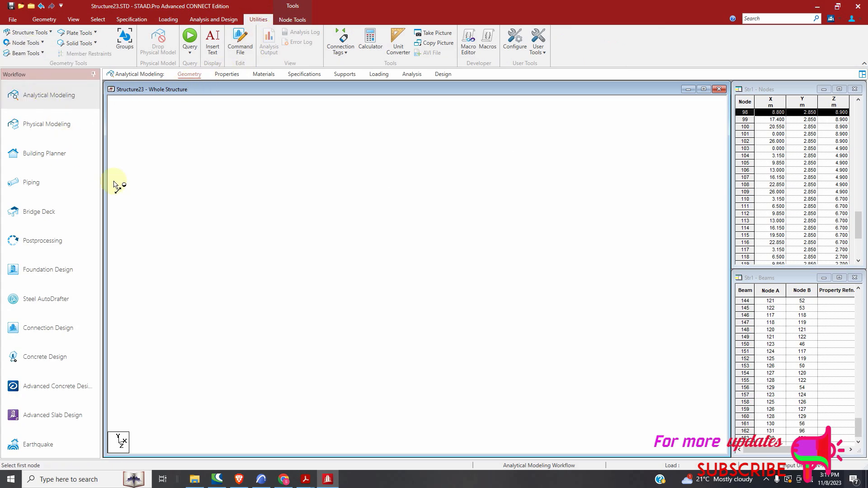
{"action": "left_click", "coordinate": [270, 316]}
{"action": "left_click", "coordinate": [268, 316]}
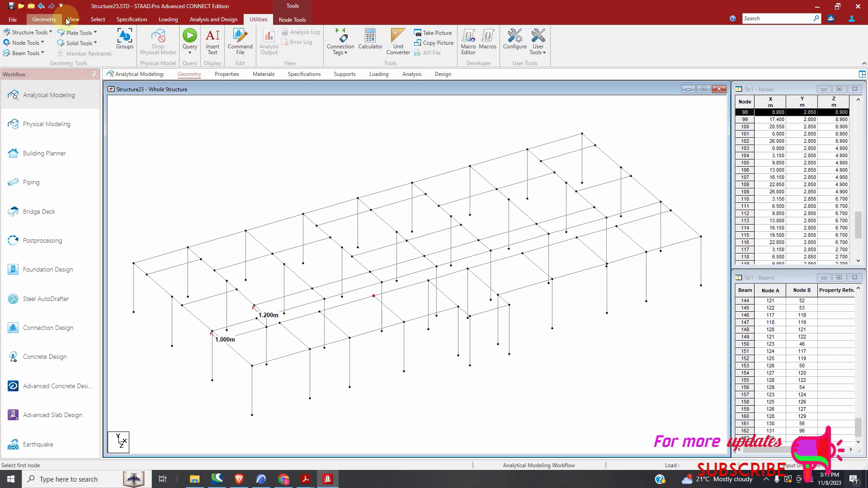
Activate the node cursor, check the corridor walls against the gridlines on the ARCHICAD ground floor plan, and return to STAAD.Pro.
{"action": "left_click", "coordinate": [98, 18]}
{"action": "left_click", "coordinate": [20, 53]}
{"action": "left_click", "coordinate": [661, 202]}
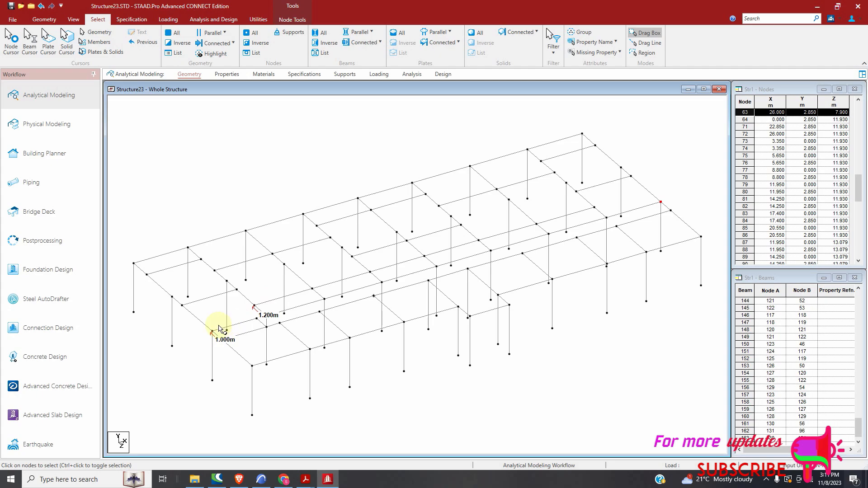
{"action": "left_click", "coordinate": [262, 479]}
{"action": "scroll", "coordinate": [260, 251], "scroll_direction": "down", "scroll_amount": 3}
{"action": "scroll", "coordinate": [128, 249], "scroll_direction": "up", "scroll_amount": 3}
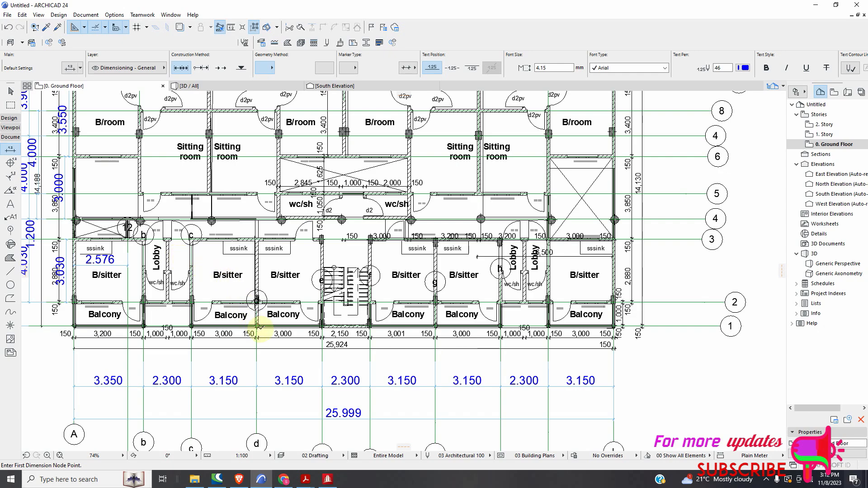
{"action": "key", "text": "alt+Tab"}
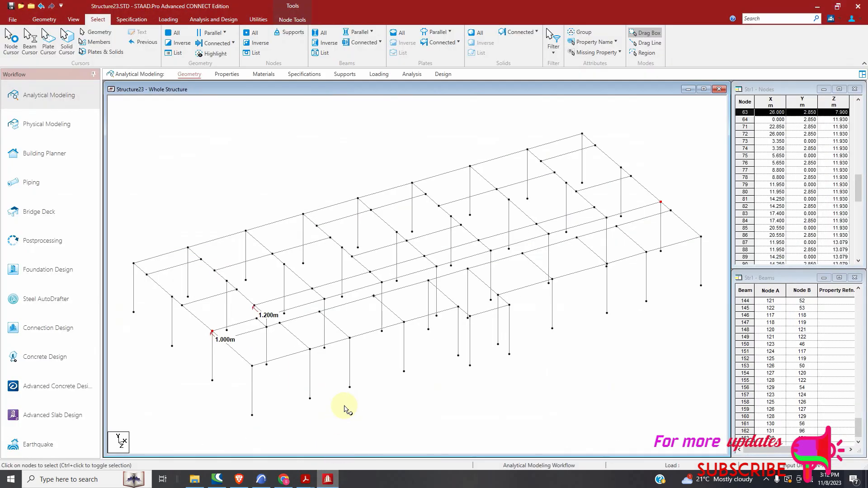
Copy the node at X 8.8 m, Z 8.9 m once in Z at -1 m spacing with Translational Repeat, and add a beam joining it to the copy.
{"action": "left_click", "coordinate": [369, 313]}
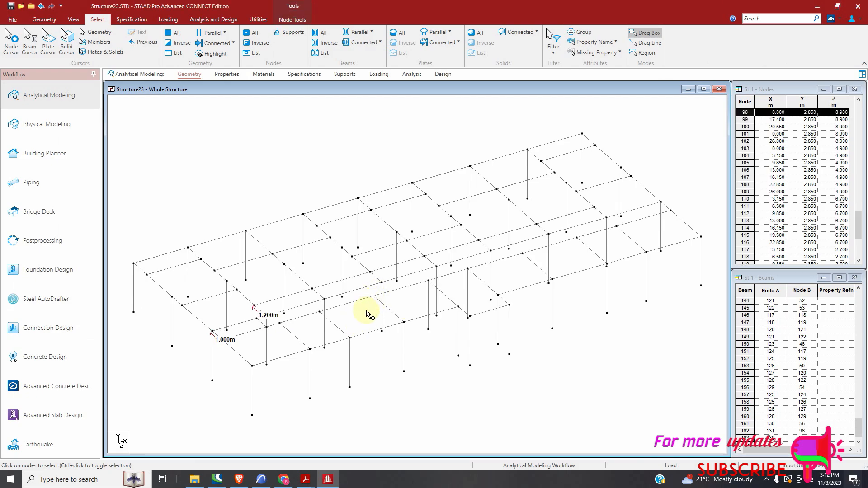
{"action": "left_click", "coordinate": [44, 19]}
{"action": "left_click", "coordinate": [81, 32]}
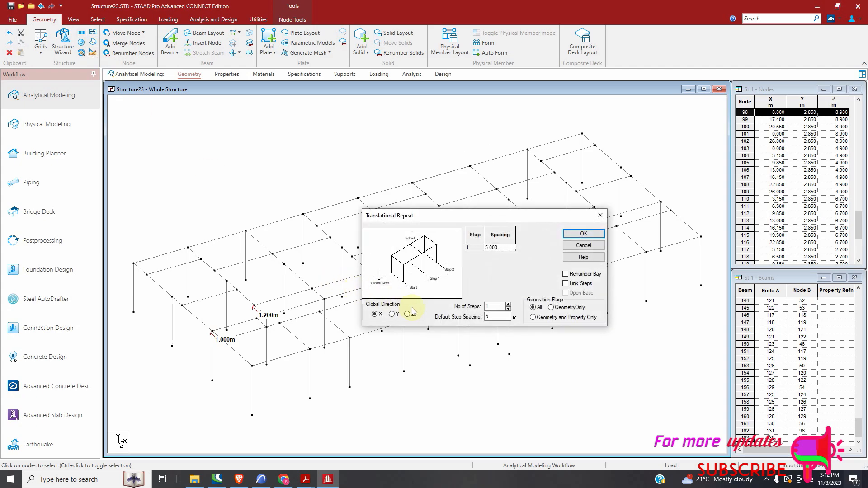
{"action": "left_click", "coordinate": [408, 314]}
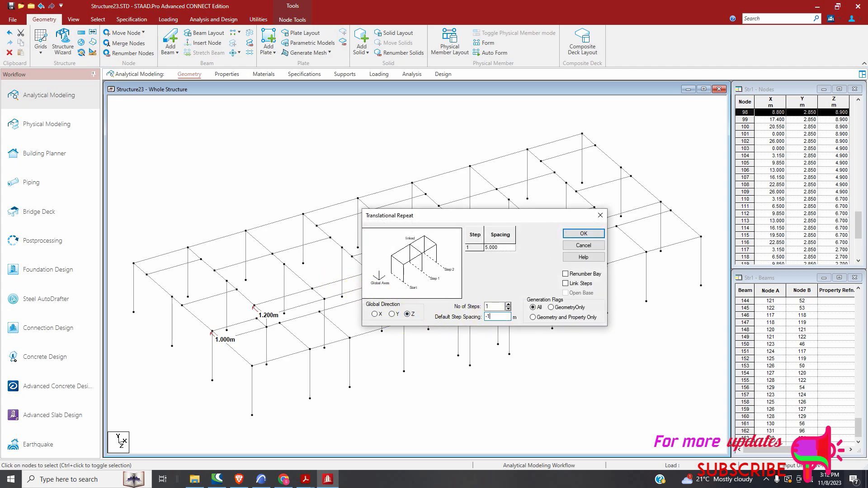
{"action": "left_click", "coordinate": [583, 233]}
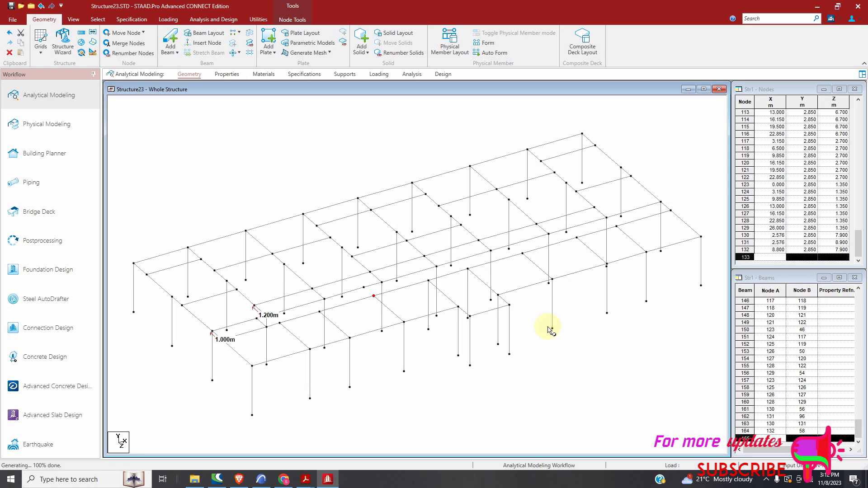
{"action": "left_click", "coordinate": [170, 40]}
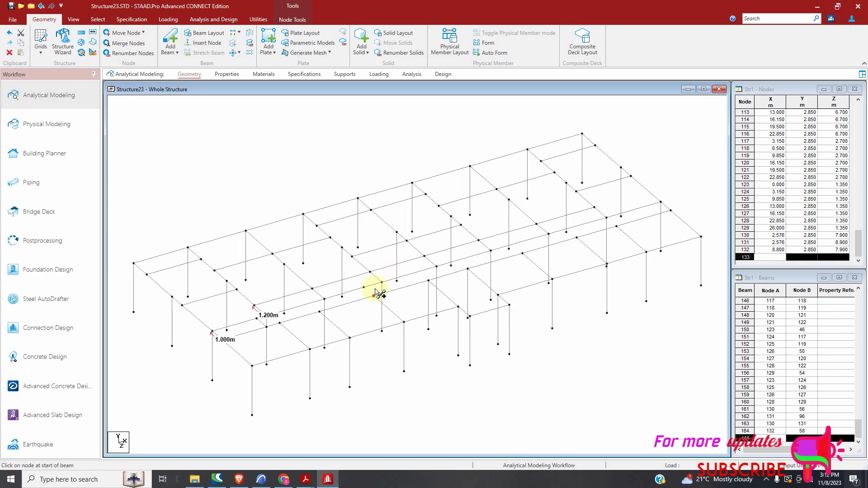
{"action": "left_click_drag", "start_coordinate": [365, 288], "coordinate": [375, 295]}
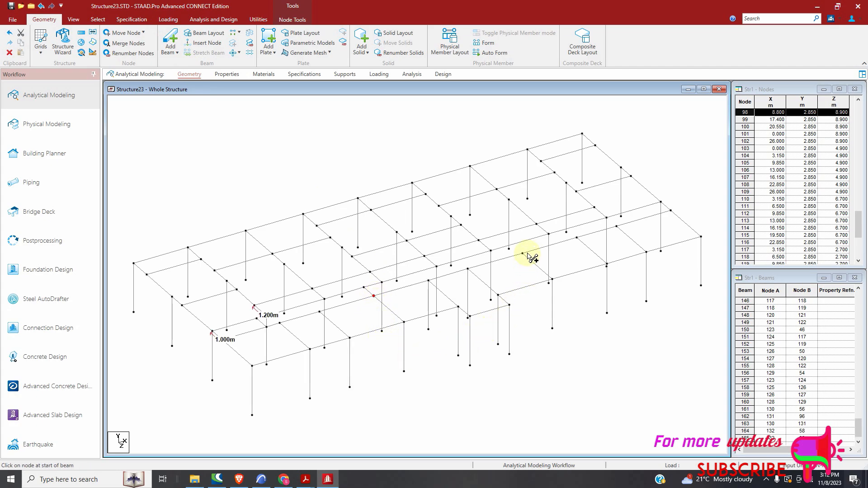
Switch to the ARCHICAD ground floor plan and examine the corridor wall between gridlines f and g.
{"action": "scroll", "coordinate": [528, 253], "scroll_direction": "up", "scroll_amount": 3}
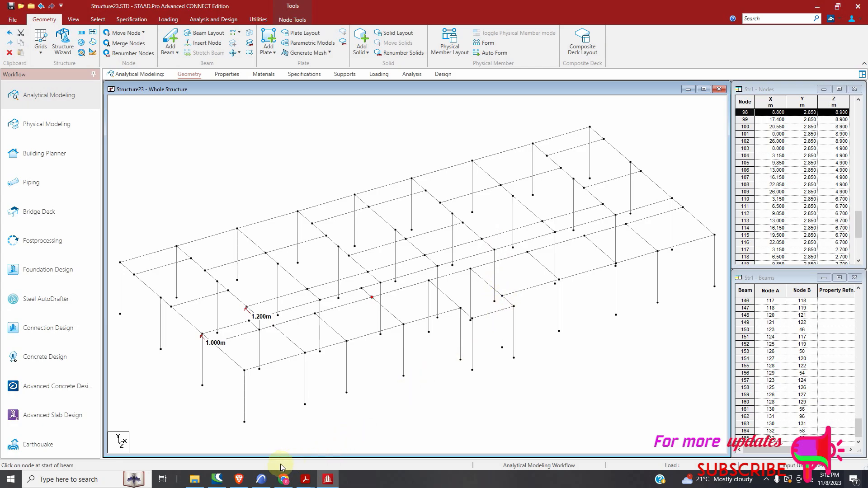
{"action": "left_click", "coordinate": [261, 479]}
{"action": "scroll", "coordinate": [411, 231], "scroll_direction": "up", "scroll_amount": 3}
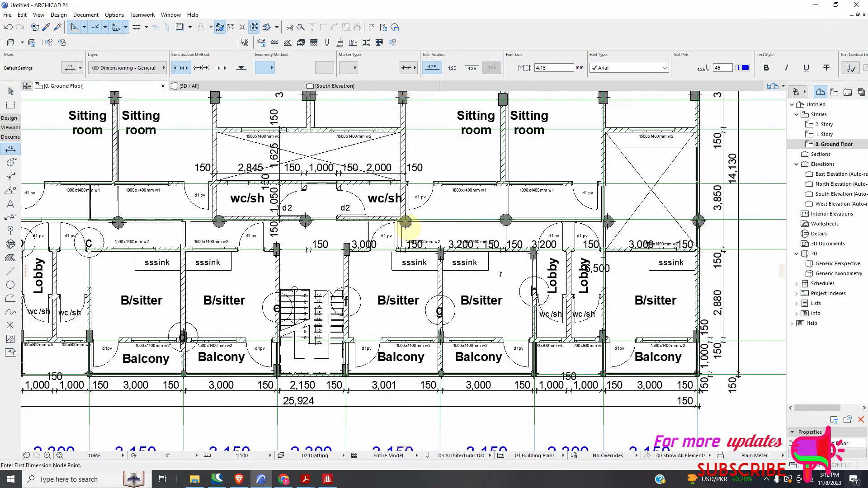
{"action": "scroll", "coordinate": [406, 222], "scroll_direction": "down", "scroll_amount": 3}
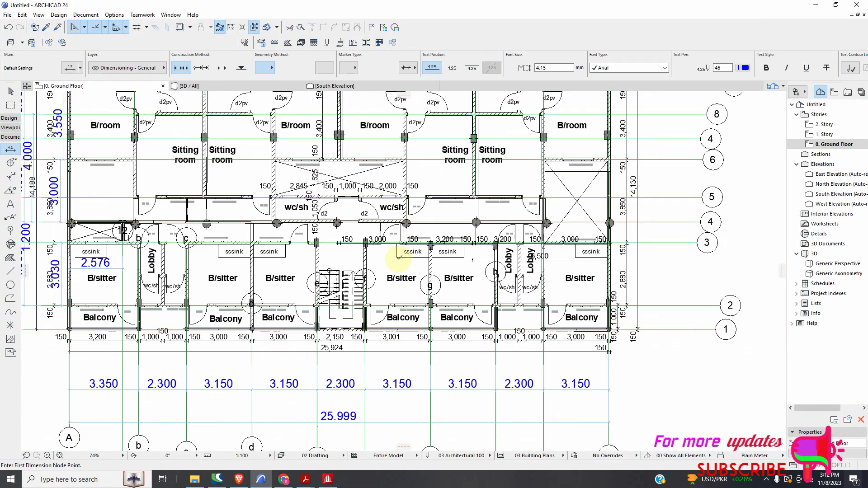
Return to STAAD.Pro and copy the node at X 16.15 m, Z 7.9 m once in Z at 1 m spacing with Translational Repeat.
{"action": "left_click", "coordinate": [328, 479]}
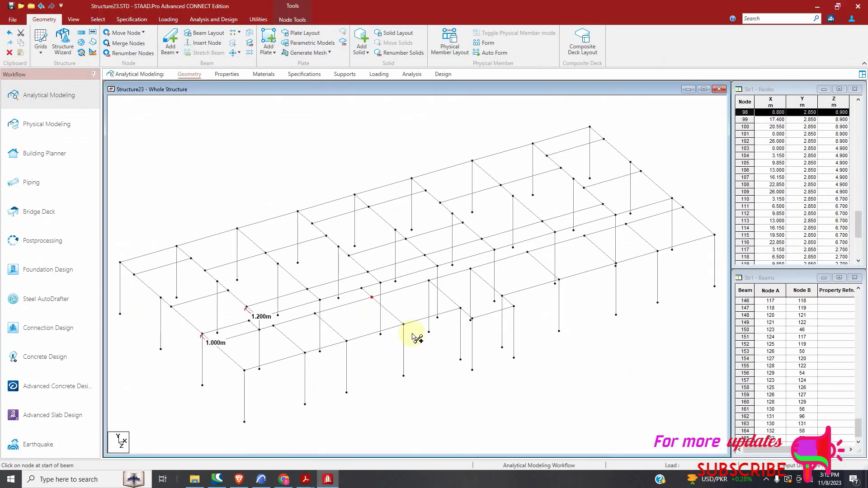
{"action": "left_click", "coordinate": [98, 20]}
{"action": "left_click", "coordinate": [11, 38]}
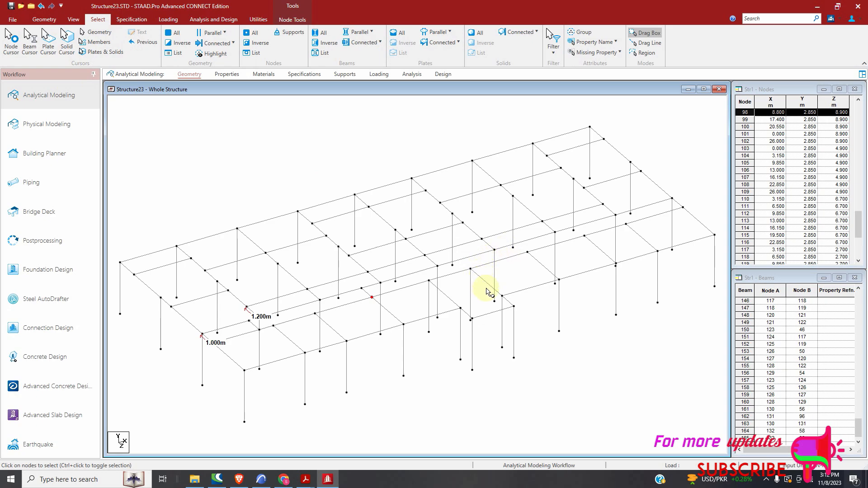
{"action": "left_click", "coordinate": [494, 249]}
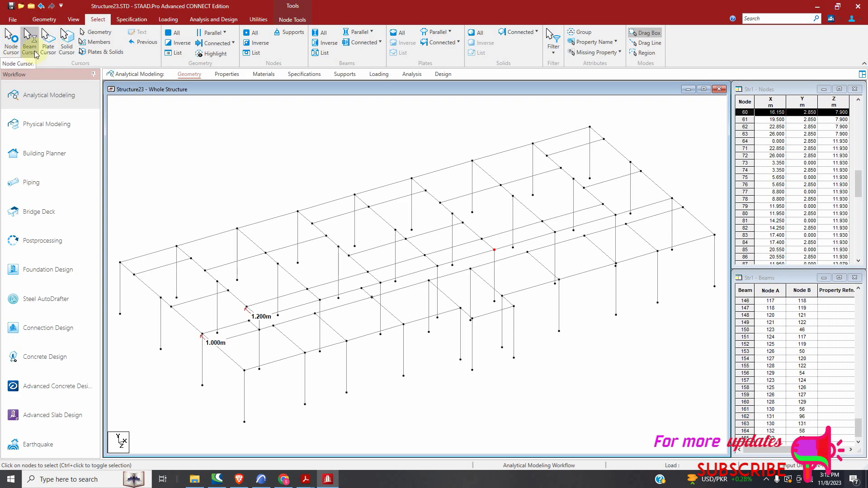
{"action": "left_click", "coordinate": [44, 19]}
{"action": "left_click", "coordinate": [82, 32]}
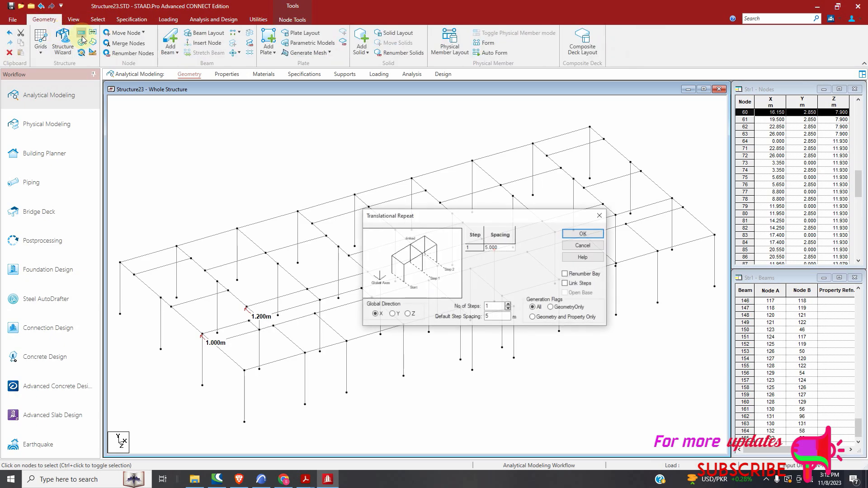
{"action": "left_click", "coordinate": [408, 314]}
{"action": "left_click", "coordinate": [506, 317]}
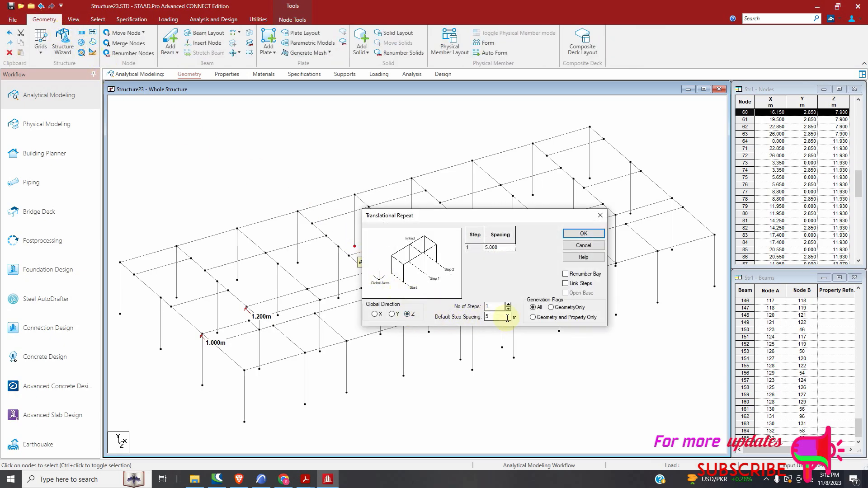
{"action": "type", "text": "1"}
{"action": "left_click", "coordinate": [584, 233]}
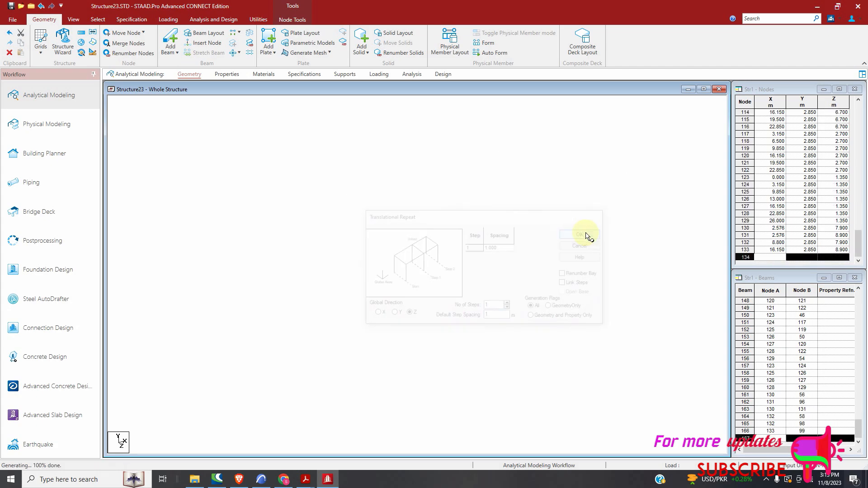
Add a beam joining the node at X 16.15 m, Z 7.9 m to its copy at Z 8.9 m.
{"action": "left_click", "coordinate": [183, 52]}
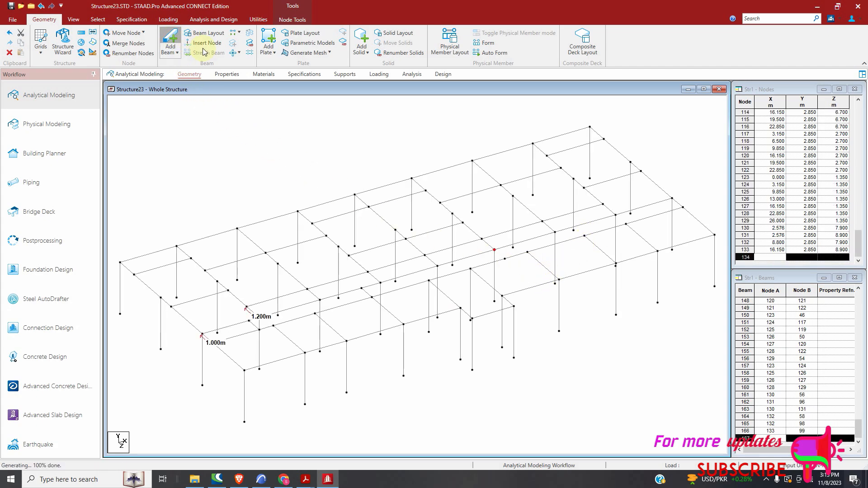
{"action": "left_click", "coordinate": [495, 249]}
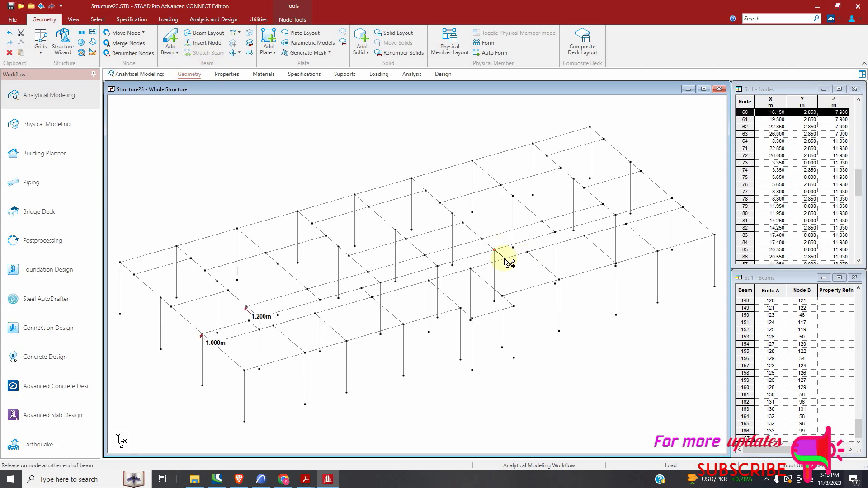
Examine the corridor walls between gridlines g and H on the ARCHICAD ground floor plan, and return to STAAD.Pro.
{"action": "left_click", "coordinate": [261, 479]}
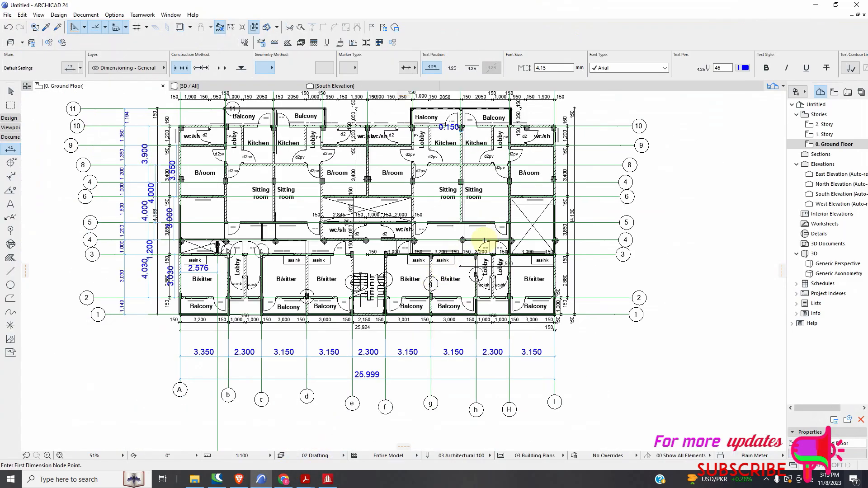
{"action": "scroll", "coordinate": [444, 266], "scroll_direction": "up", "scroll_amount": 5}
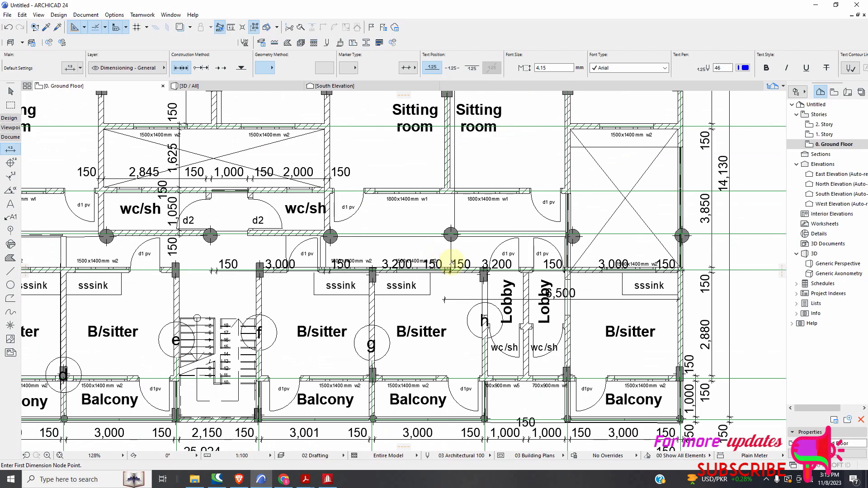
{"action": "scroll", "coordinate": [572, 240], "scroll_direction": "down", "scroll_amount": 1}
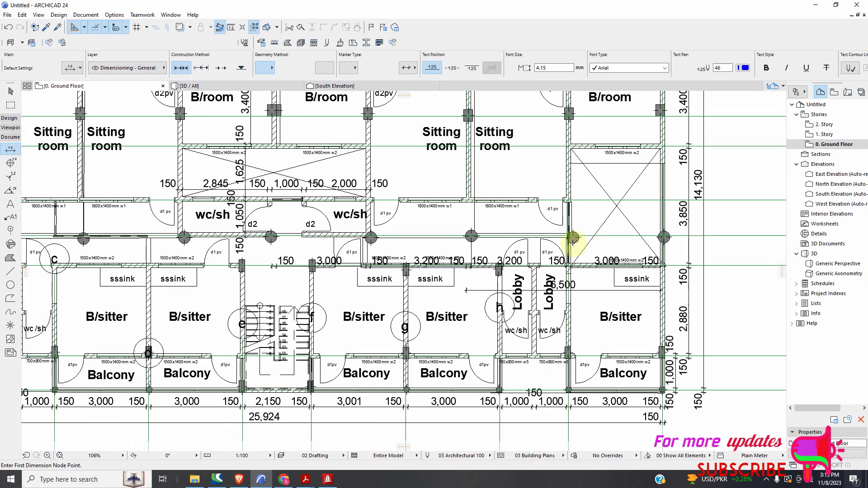
{"action": "left_click", "coordinate": [322, 481]}
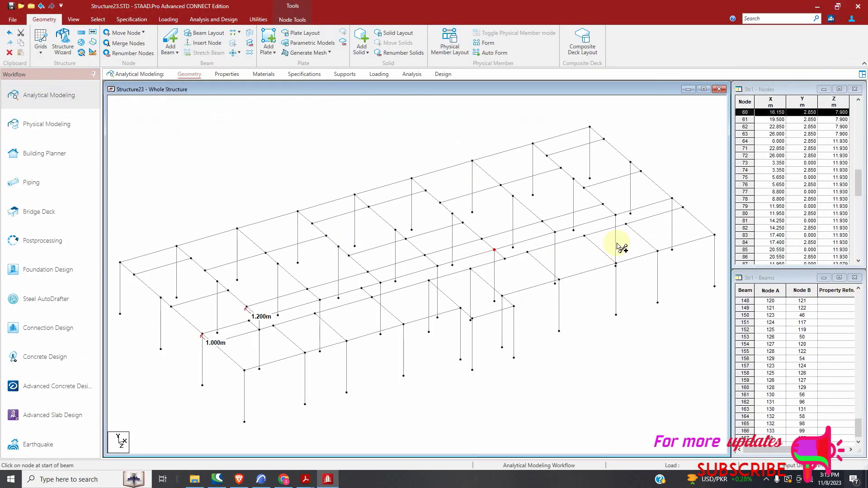
Add a short beam across the corridor at X 22.85 m, starting from the node at Z 7.9 m, and save the model.
{"action": "left_click", "coordinate": [176, 41]}
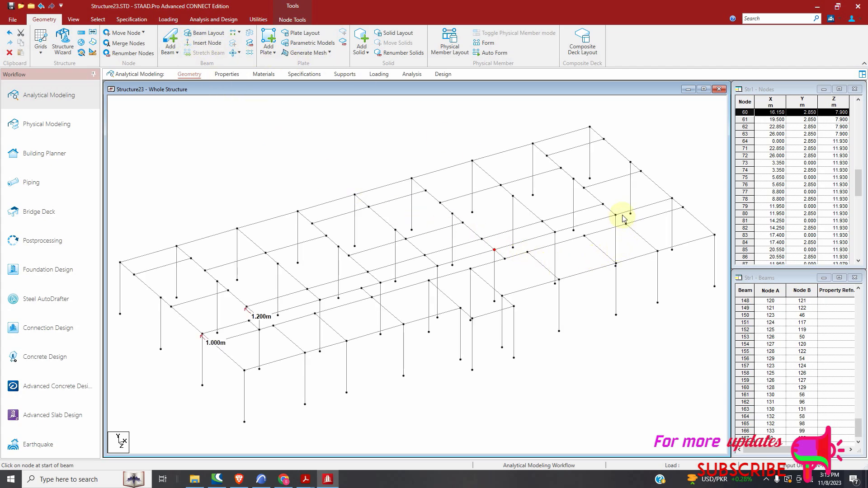
{"action": "left_click", "coordinate": [170, 40]}
{"action": "left_click_drag", "start_coordinate": [616, 215], "coordinate": [627, 225]}
{"action": "scroll", "coordinate": [389, 312], "scroll_direction": "down", "scroll_amount": 6}
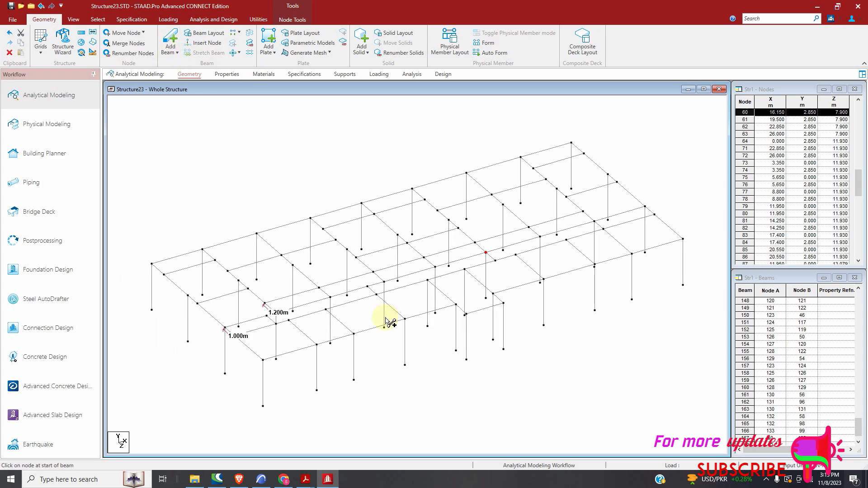
{"action": "scroll", "coordinate": [457, 348], "scroll_direction": "up", "scroll_amount": 1}
{"action": "scroll", "coordinate": [456, 347], "scroll_direction": "down", "scroll_amount": 1}
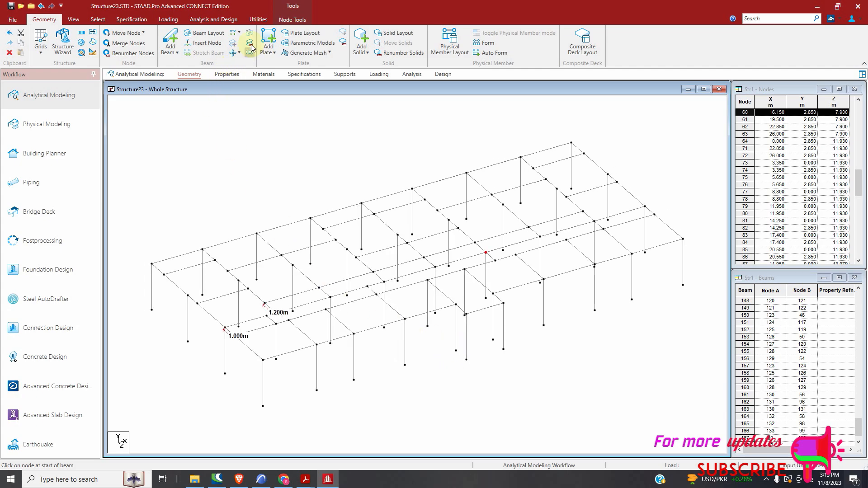
{"action": "left_click", "coordinate": [11, 7]}
{"action": "left_click", "coordinate": [427, 285]}
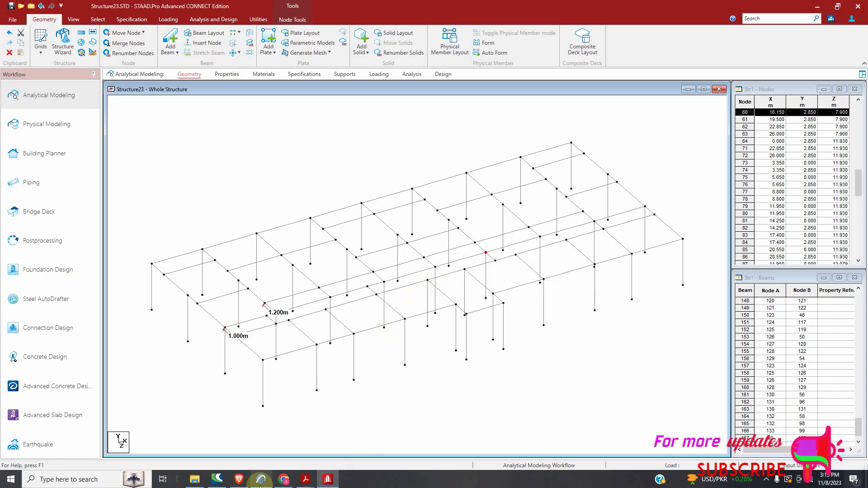
Define a circular concrete section property with a YD of 0.4 m.
{"action": "scroll", "coordinate": [281, 333], "scroll_direction": "up", "scroll_amount": 2}
{"action": "scroll", "coordinate": [275, 319], "scroll_direction": "down", "scroll_amount": 1}
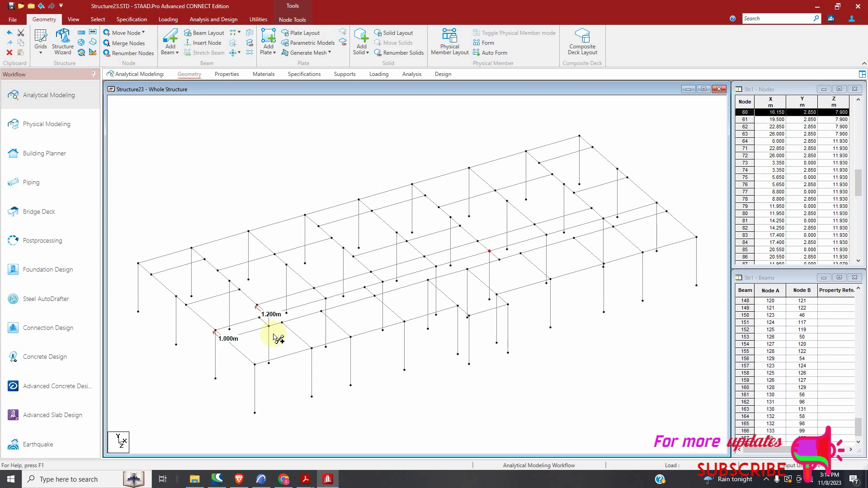
{"action": "scroll", "coordinate": [242, 309], "scroll_direction": "up", "scroll_amount": 1}
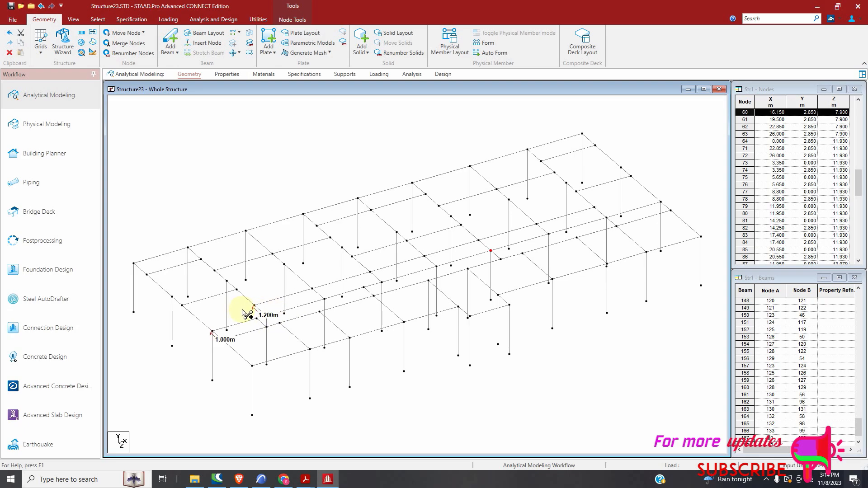
{"action": "scroll", "coordinate": [379, 311], "scroll_direction": "down", "scroll_amount": 1}
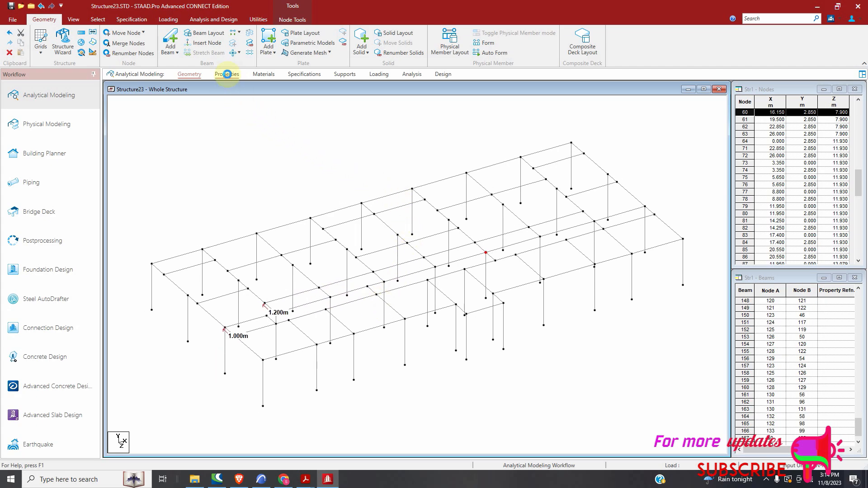
{"action": "left_click", "coordinate": [227, 74]}
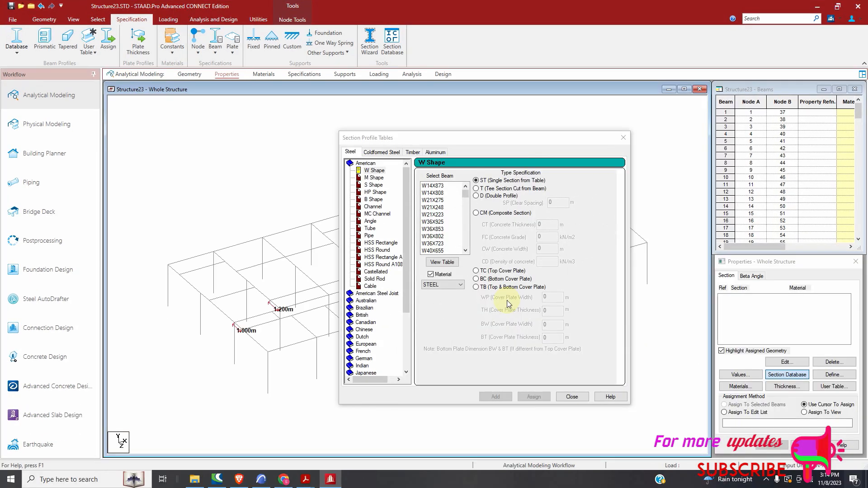
{"action": "left_click", "coordinate": [573, 396]}
{"action": "left_click", "coordinate": [835, 374]}
{"action": "double_click", "coordinate": [515, 247]}
{"action": "type", "text": ".4"}
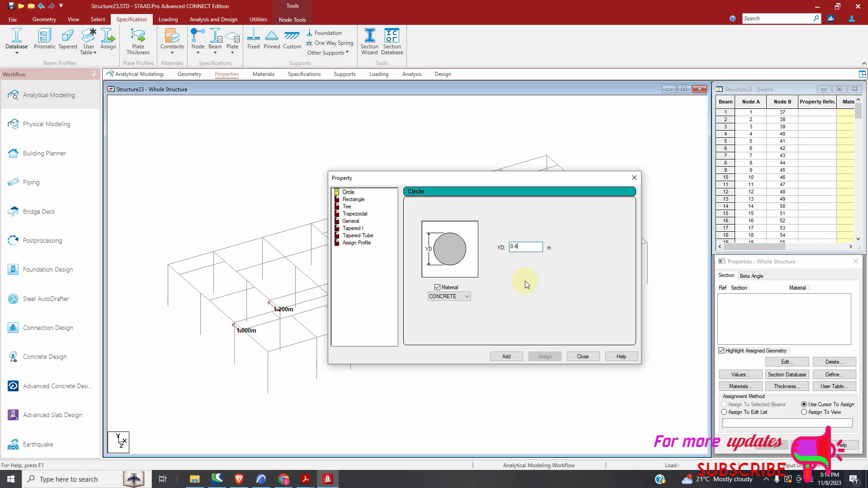
{"action": "left_click", "coordinate": [507, 356]}
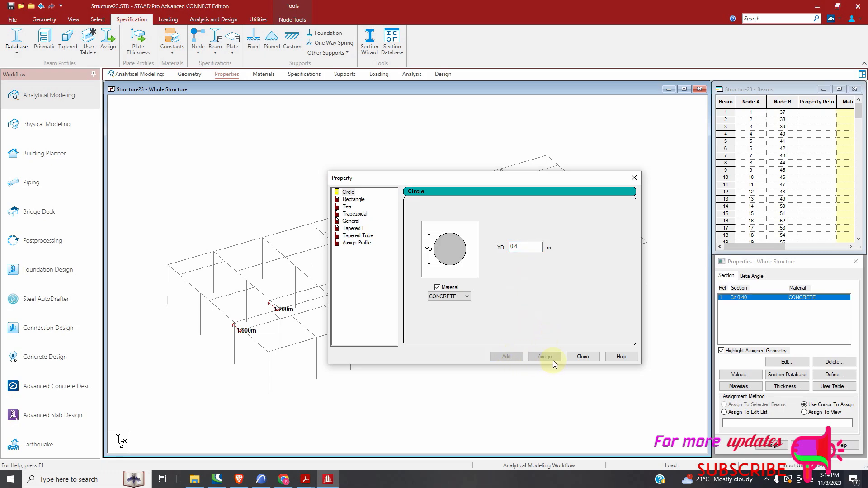
{"action": "left_click", "coordinate": [582, 356]}
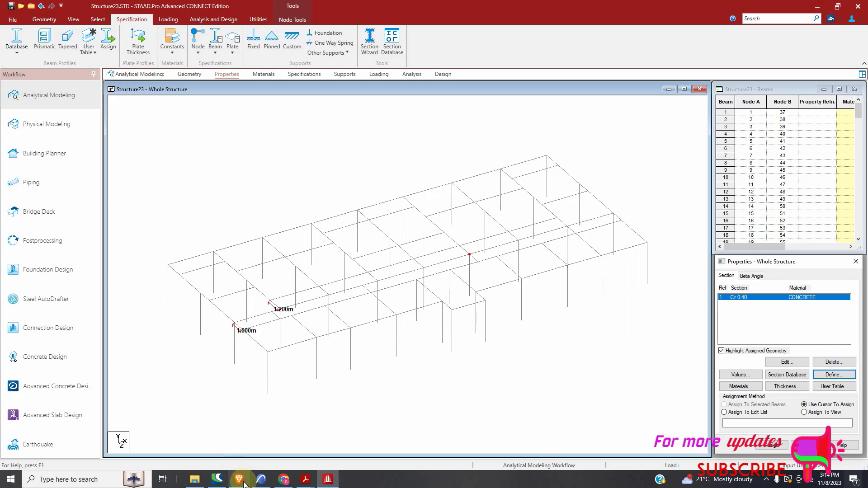
Examine the round columns along the corridor on the ARCHICAD ground floor plan, and return to STAAD.Pro.
{"action": "left_click", "coordinate": [260, 480]}
{"action": "scroll", "coordinate": [266, 286], "scroll_direction": "down", "scroll_amount": 2}
{"action": "scroll", "coordinate": [181, 265], "scroll_direction": "up", "scroll_amount": 1}
{"action": "scroll", "coordinate": [448, 280], "scroll_direction": "down", "scroll_amount": 2}
{"action": "scroll", "coordinate": [151, 265], "scroll_direction": "up", "scroll_amount": 5}
{"action": "scroll", "coordinate": [100, 257], "scroll_direction": "down", "scroll_amount": 1}
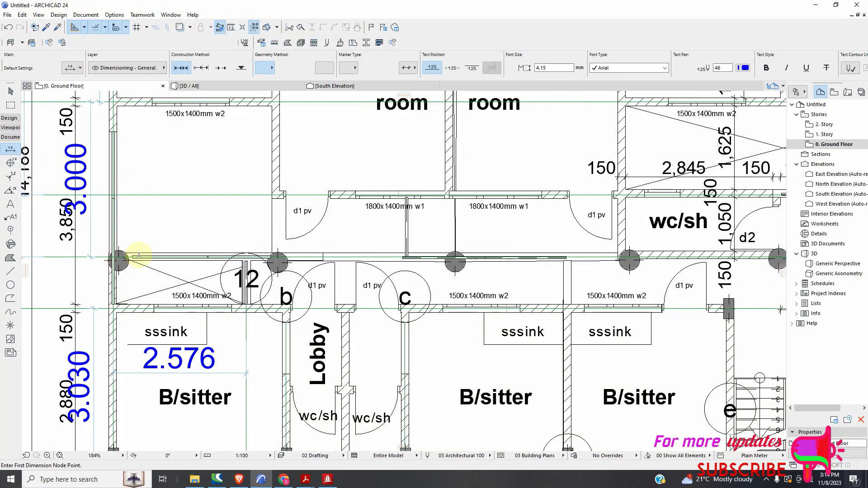
{"action": "scroll", "coordinate": [126, 262], "scroll_direction": "down", "scroll_amount": 2}
{"action": "scroll", "coordinate": [258, 272], "scroll_direction": "down", "scroll_amount": 1}
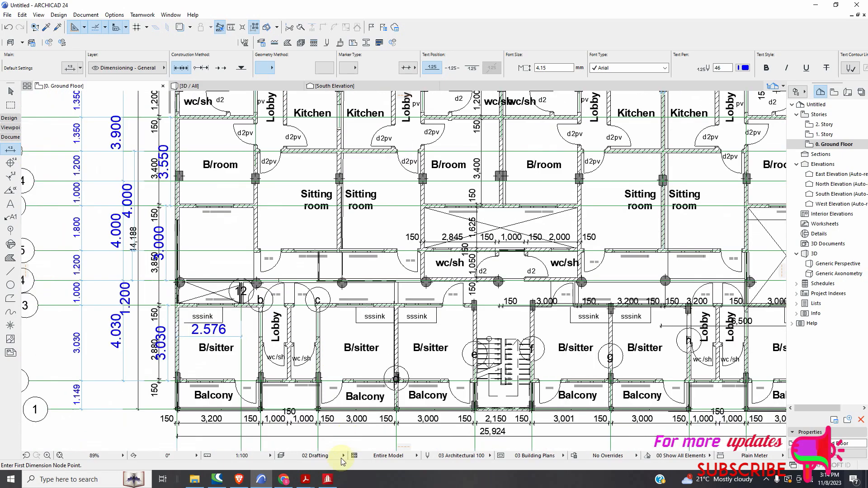
{"action": "left_click", "coordinate": [327, 479]}
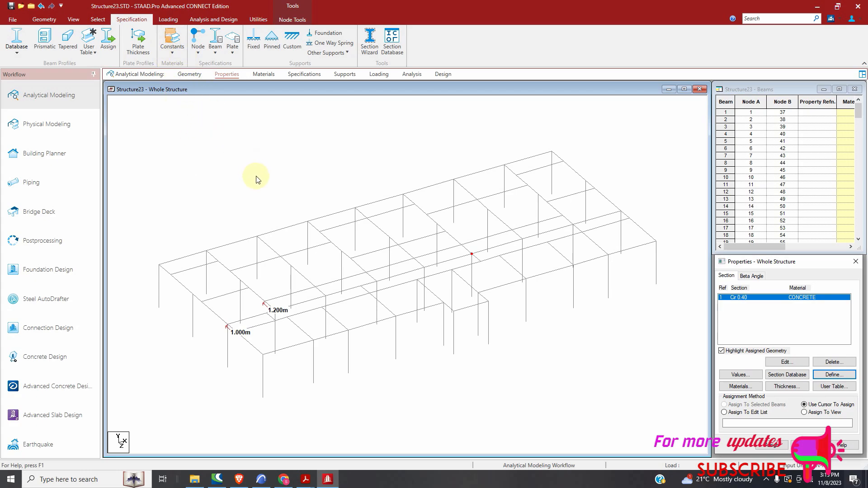
Show the model in plan view and define a rectangular concrete section with YD 0.45 m and ZD 0.3 m.
{"action": "left_click", "coordinate": [74, 19]}
{"action": "left_click", "coordinate": [185, 33]}
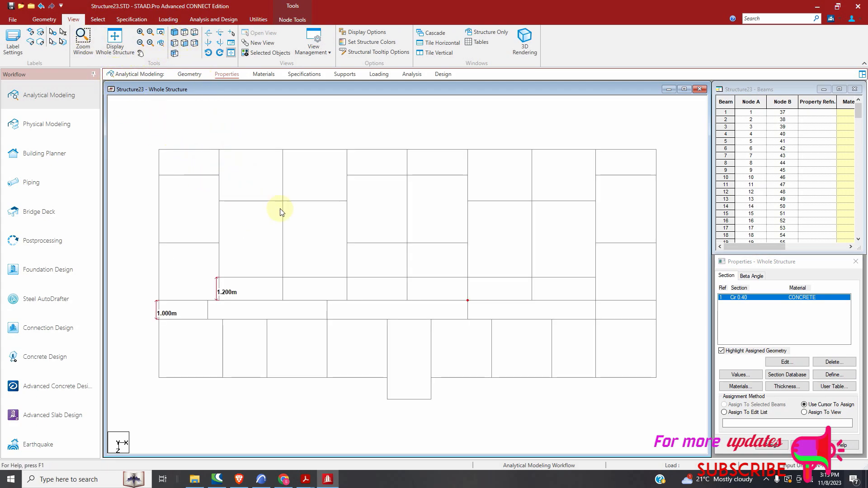
{"action": "left_click", "coordinate": [835, 375]}
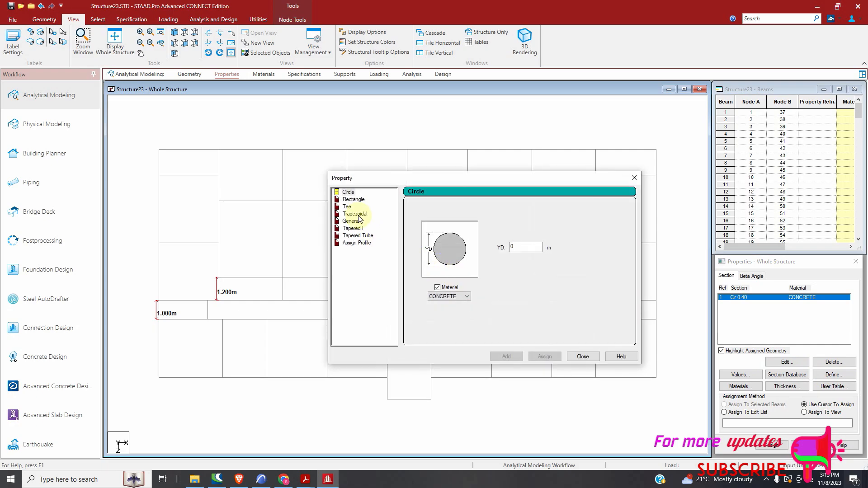
{"action": "left_click", "coordinate": [353, 199]}
{"action": "left_click", "coordinate": [523, 243]}
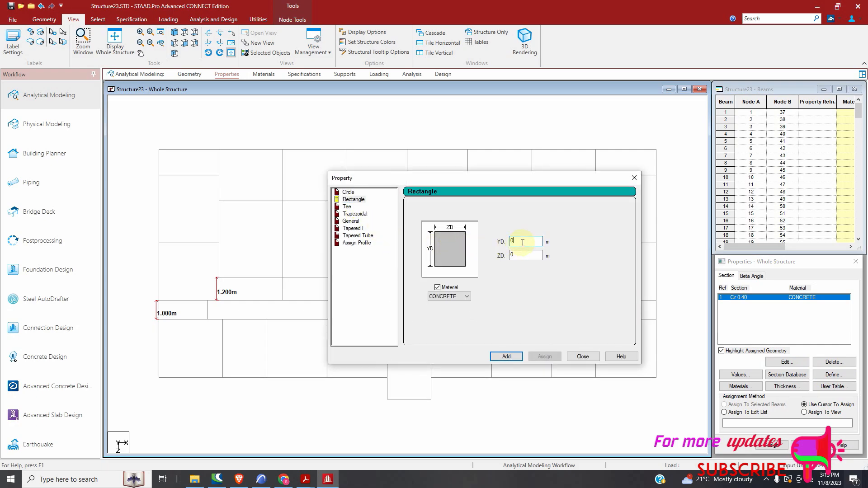
{"action": "type", "text": ".45"}
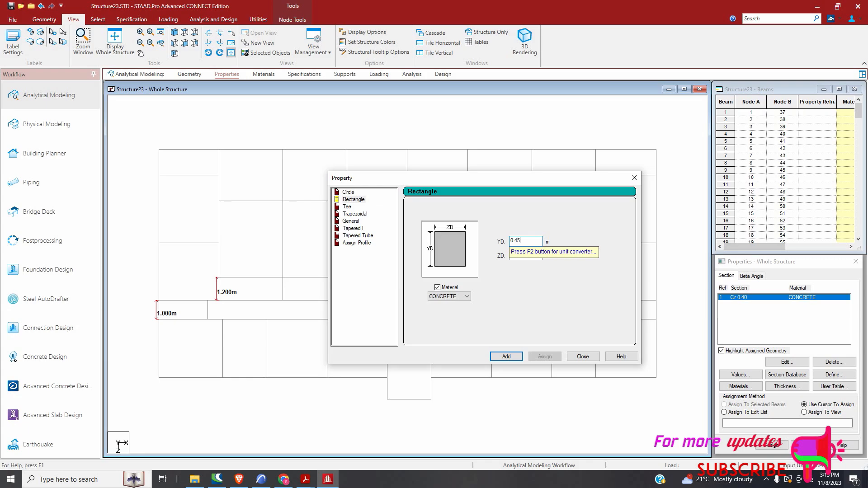
{"action": "left_click", "coordinate": [518, 255]}
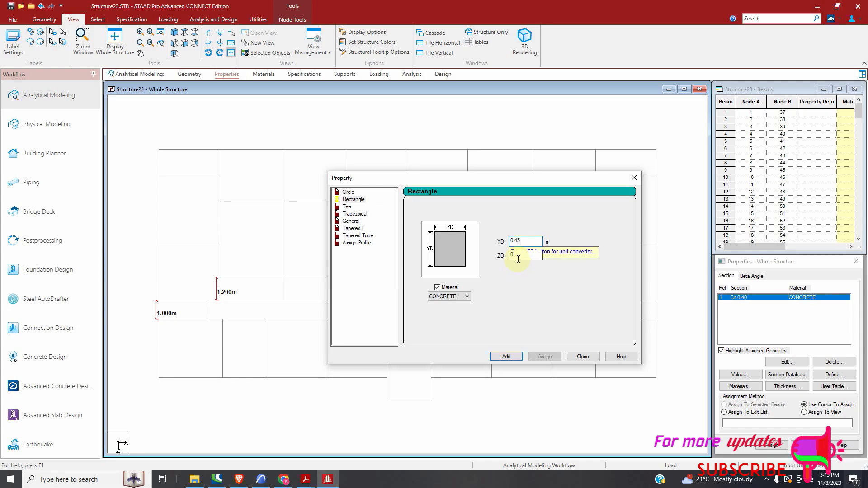
{"action": "type", "text": "0.3"}
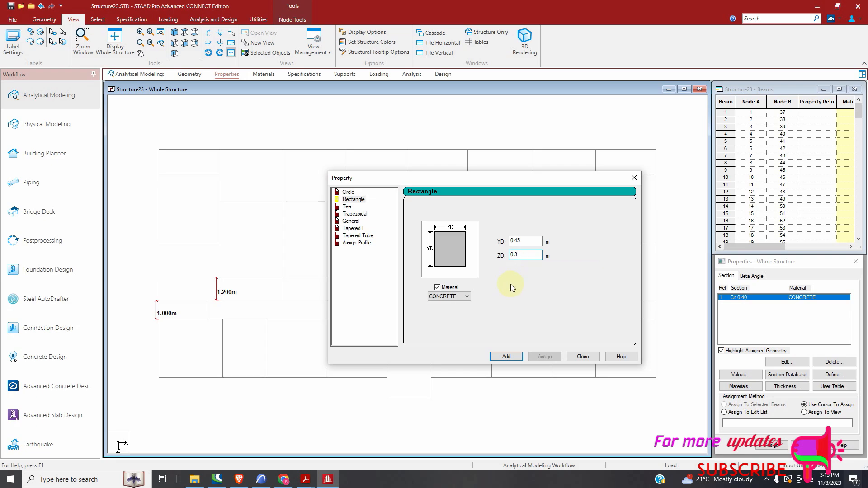
{"action": "left_click", "coordinate": [511, 357]}
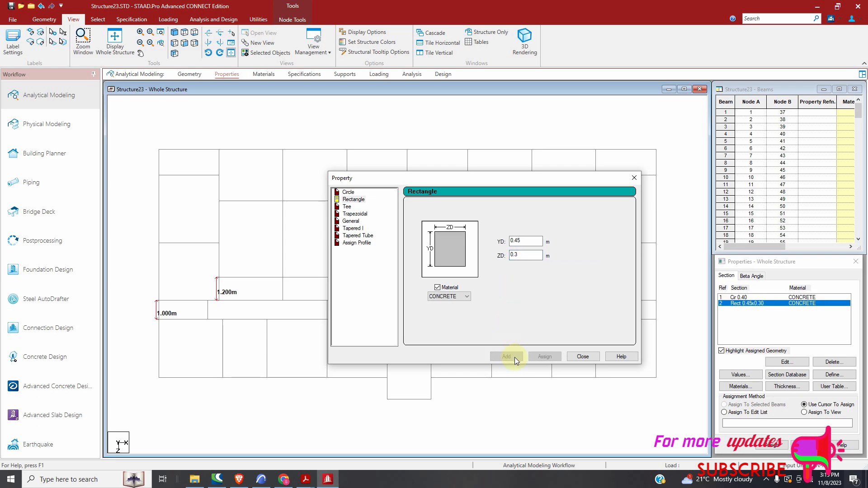
{"action": "left_click", "coordinate": [582, 357]}
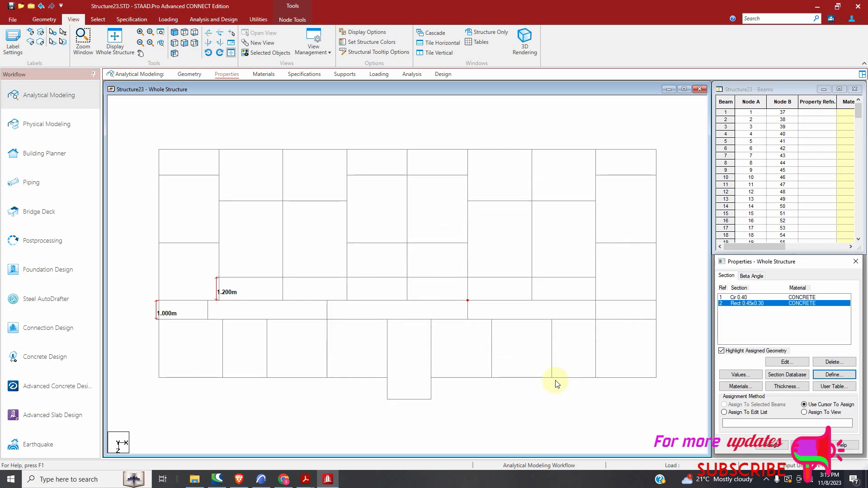
Define a second rectangular concrete section with YD 0.5 m and ZD 0.3 m.
{"action": "left_click", "coordinate": [826, 376]}
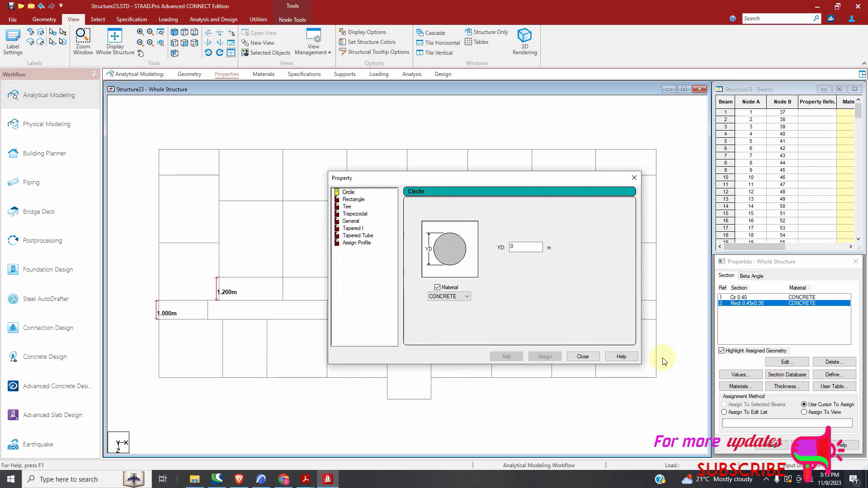
{"action": "left_click", "coordinate": [362, 201]}
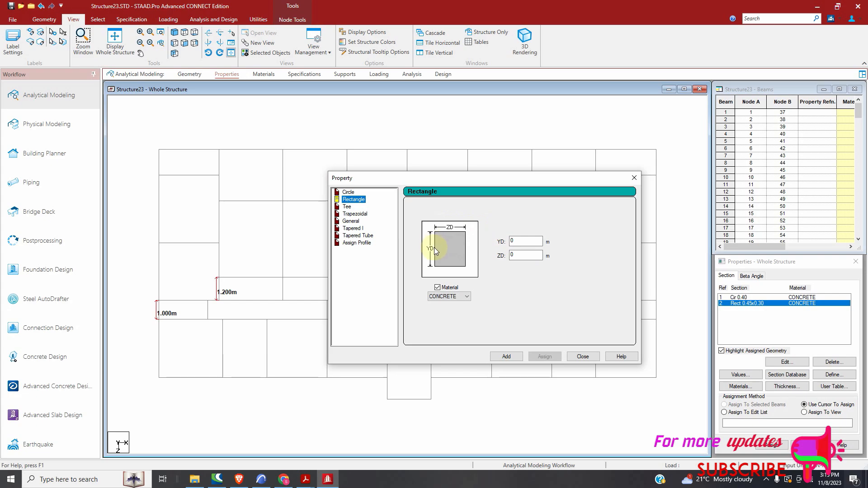
{"action": "left_click", "coordinate": [524, 242]}
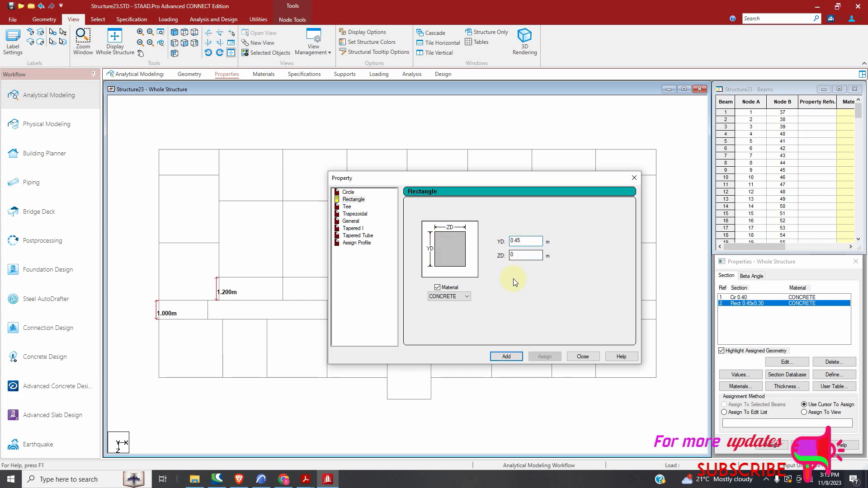
{"action": "left_click", "coordinate": [518, 256]}
{"action": "type", "text": "."}
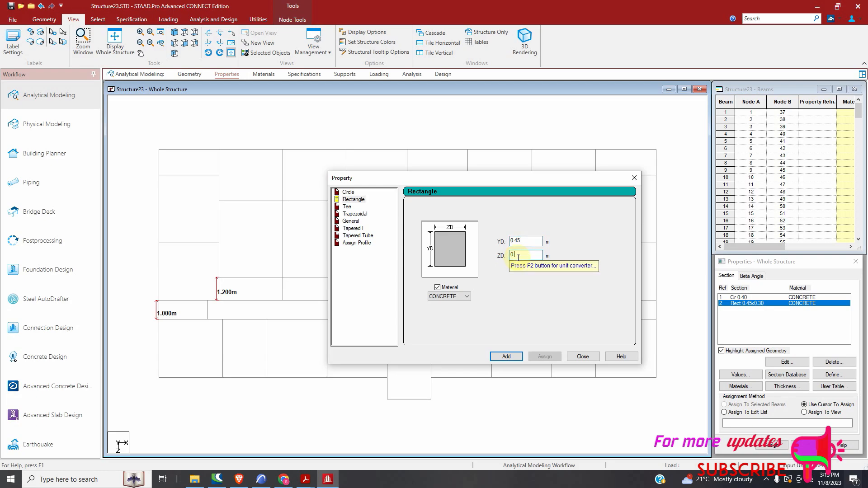
{"action": "type", "text": "3"}
{"action": "left_click", "coordinate": [527, 243]}
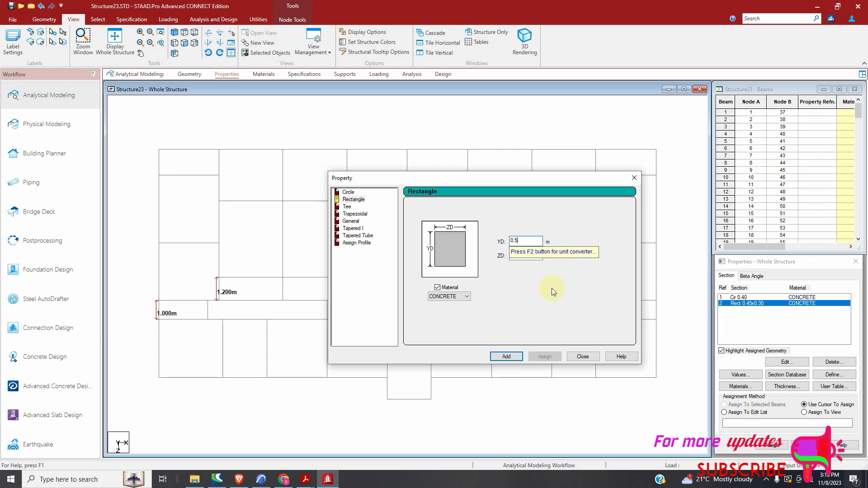
{"action": "left_click", "coordinate": [520, 357]}
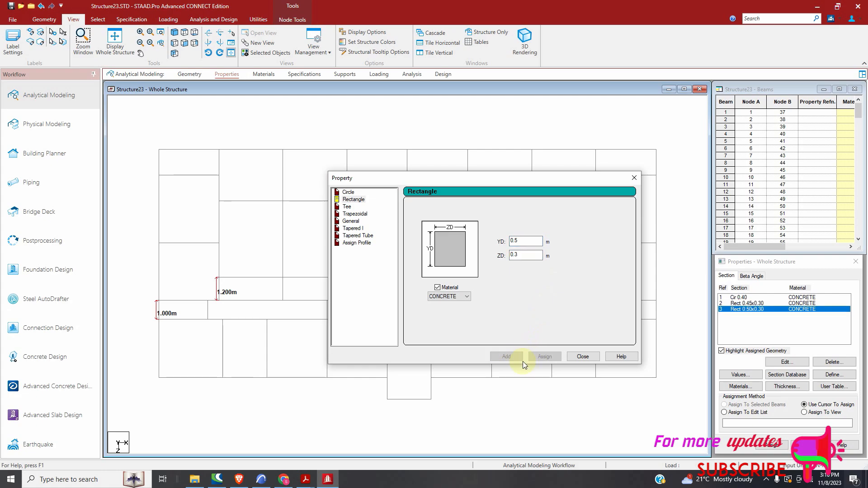
{"action": "left_click", "coordinate": [570, 359]}
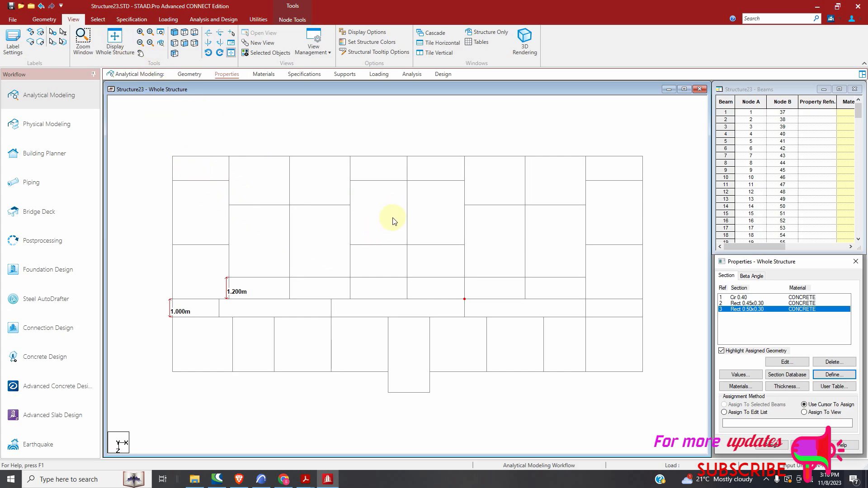
Examine the drawings on the ARCHICAD ground floor sheet, and return to STAAD.Pro.
{"action": "left_click", "coordinate": [365, 275]}
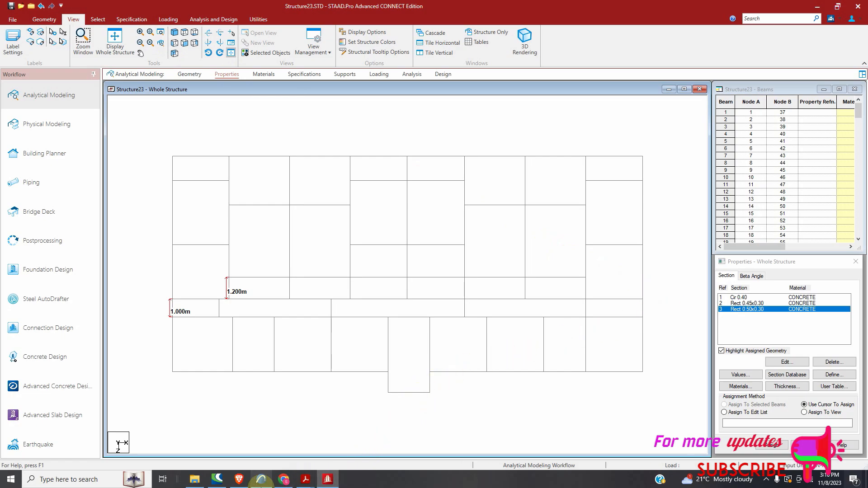
{"action": "left_click", "coordinate": [261, 479]}
{"action": "scroll", "coordinate": [274, 312], "scroll_direction": "down", "scroll_amount": 3}
{"action": "scroll", "coordinate": [276, 308], "scroll_direction": "down", "scroll_amount": 5}
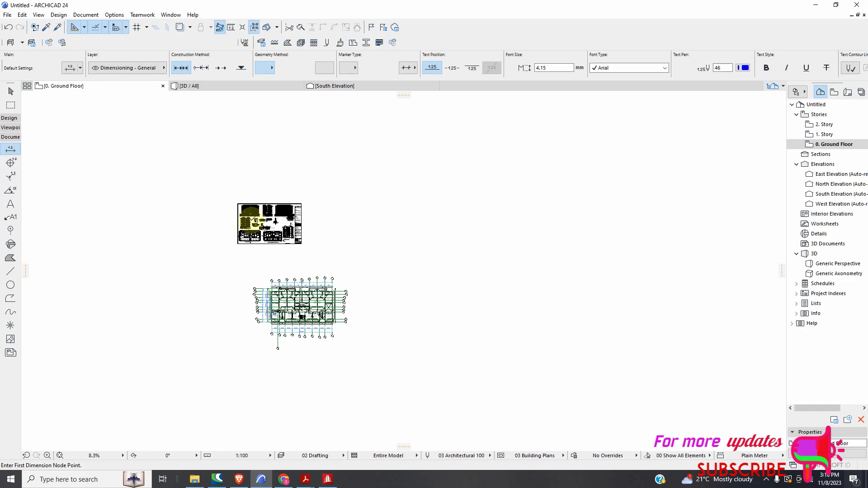
{"action": "scroll", "coordinate": [250, 223], "scroll_direction": "up", "scroll_amount": 6}
{"action": "scroll", "coordinate": [246, 234], "scroll_direction": "up", "scroll_amount": 4}
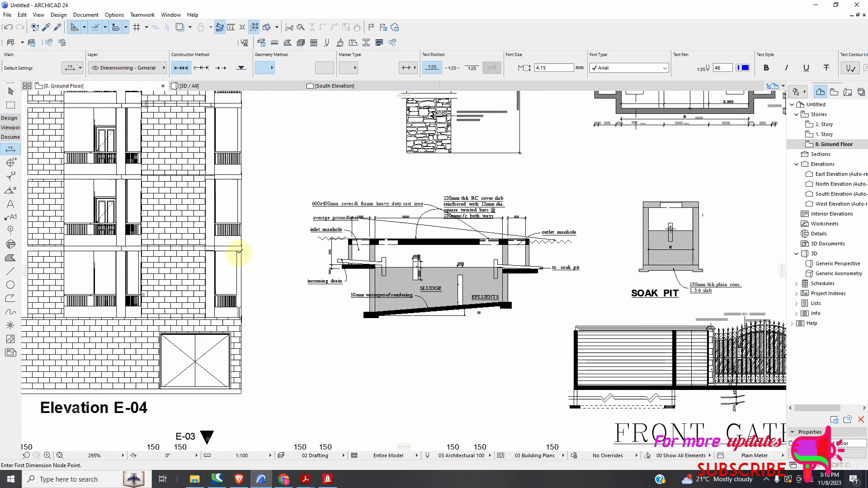
{"action": "scroll", "coordinate": [255, 288], "scroll_direction": "down", "scroll_amount": 4}
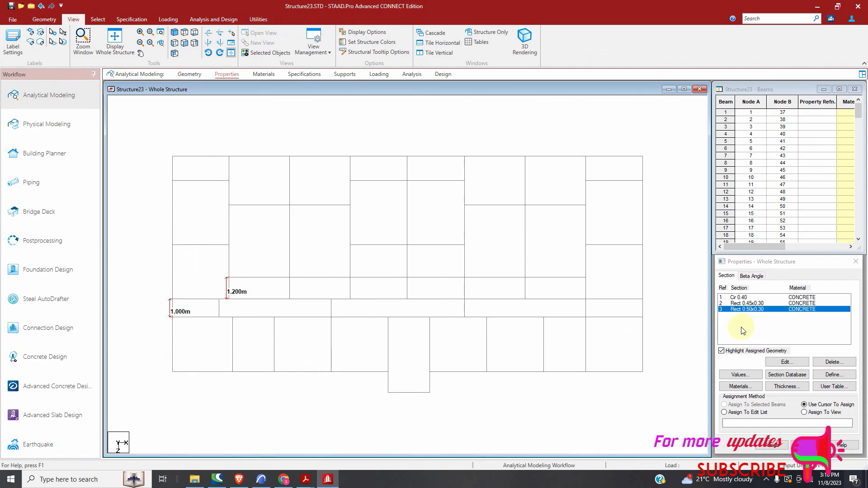
Define a second circular concrete section property with a YD of 0.2 m.
{"action": "left_click", "coordinate": [834, 375]}
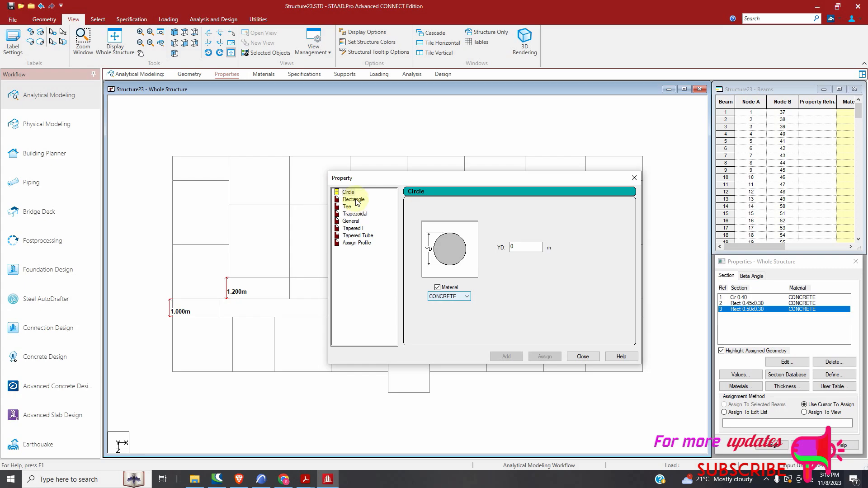
{"action": "left_click", "coordinate": [530, 247]}
{"action": "type", "text": ".2"}
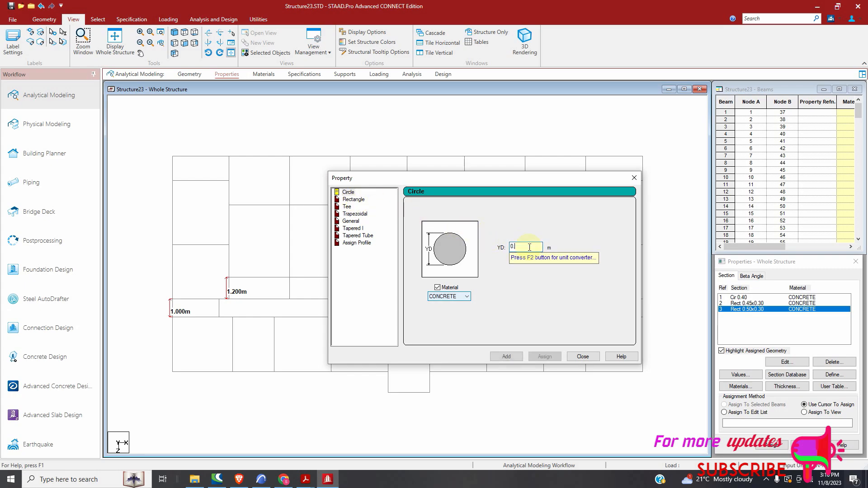
{"action": "left_click", "coordinate": [513, 356]}
{"action": "left_click", "coordinate": [579, 356]}
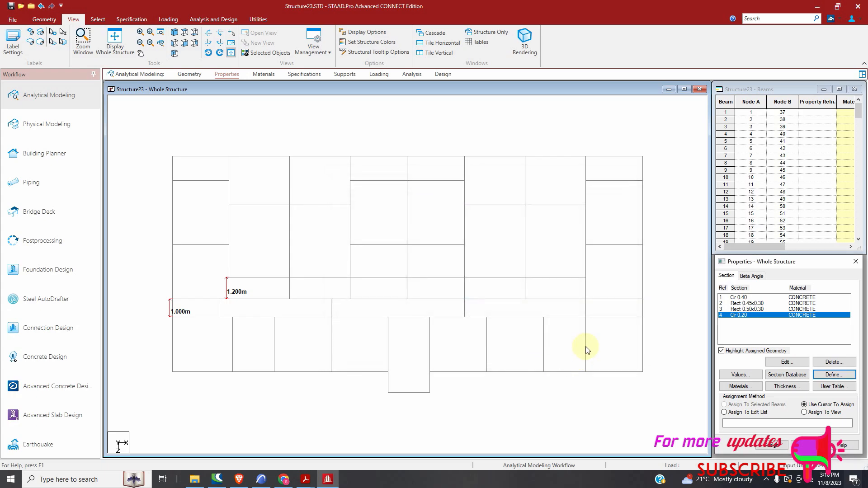
Choose the Cir 0.40 section, isolate the members along the corridor's round-column line, and show them in isometric view.
{"action": "left_click", "coordinate": [745, 298]}
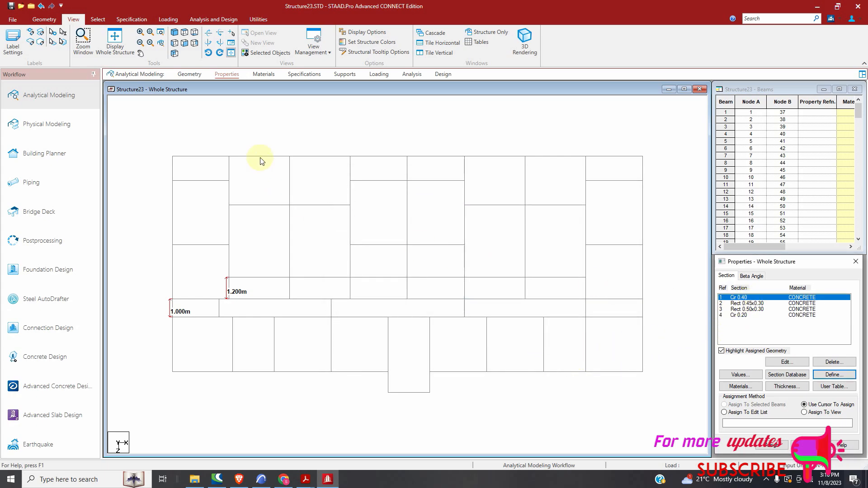
{"action": "left_click", "coordinate": [98, 19]}
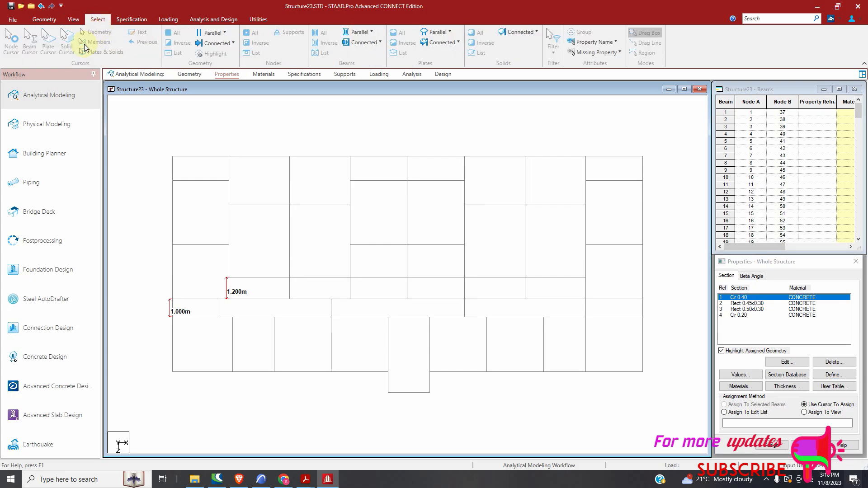
{"action": "left_click_drag", "start_coordinate": [153, 292], "coordinate": [660, 314]}
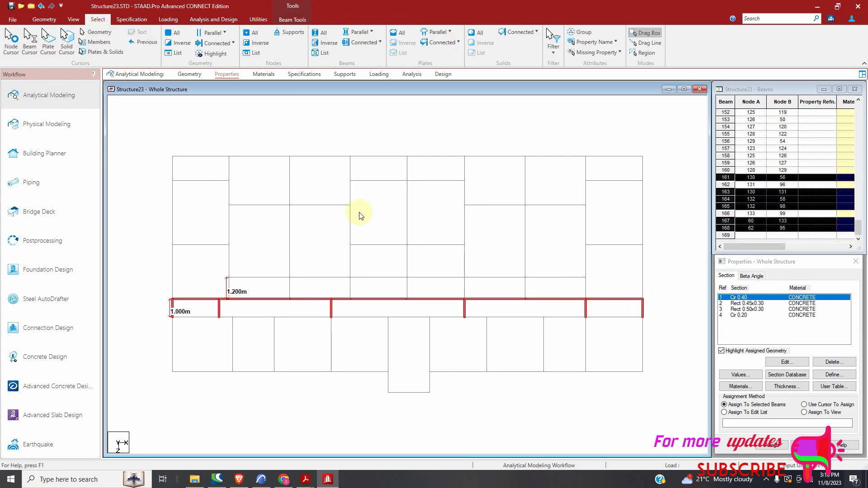
{"action": "left_click", "coordinate": [73, 19]}
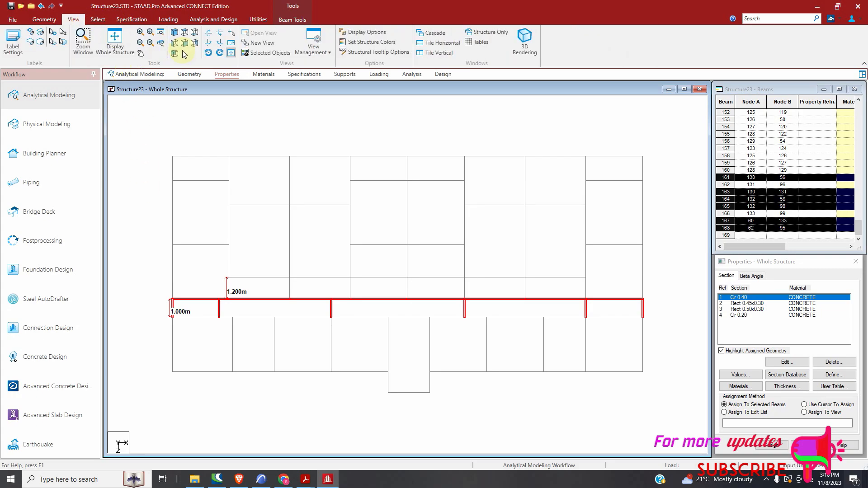
{"action": "left_click", "coordinate": [257, 56]}
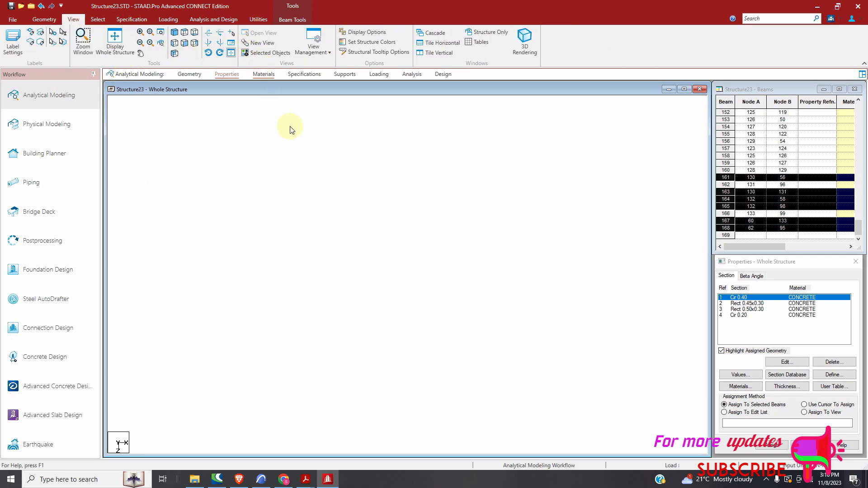
{"action": "left_click", "coordinate": [175, 36]}
{"action": "left_click", "coordinate": [280, 215]}
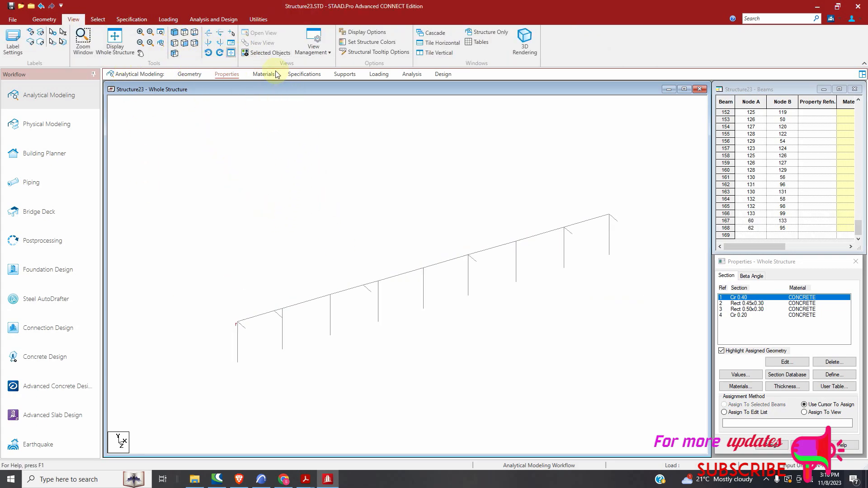
Select the isolated beams parallel to Y and assign the Cir 0.40 section to these columns.
{"action": "left_click", "coordinate": [108, 18]}
{"action": "left_click", "coordinate": [450, 33]}
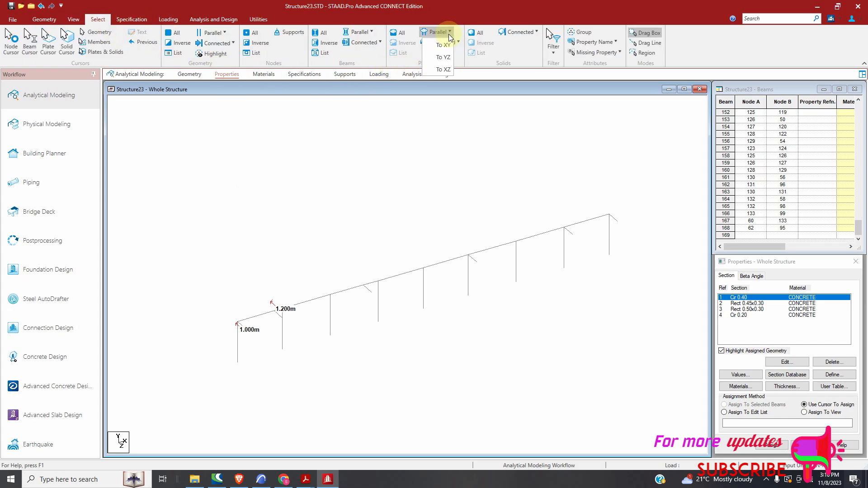
{"action": "left_click", "coordinate": [371, 31]}
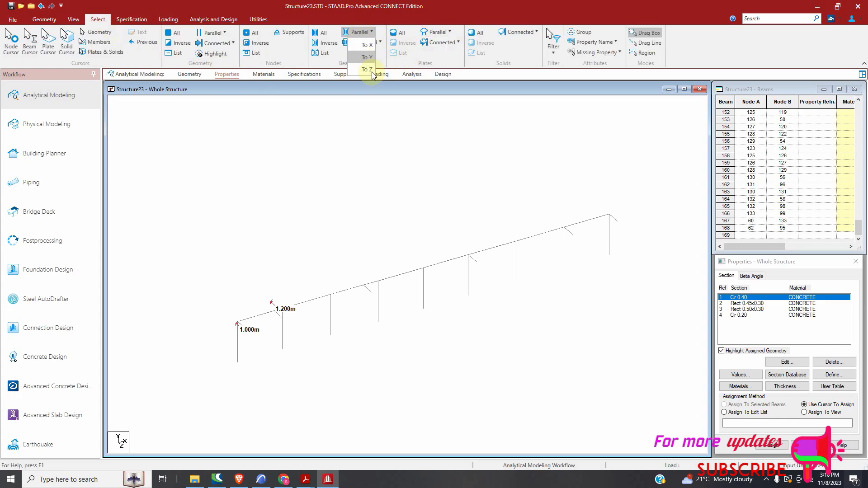
{"action": "left_click", "coordinate": [367, 69]}
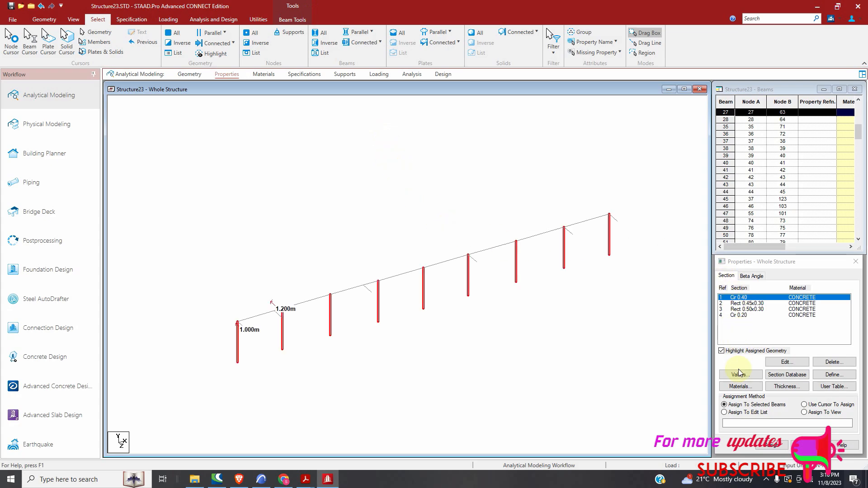
{"action": "left_click", "coordinate": [773, 445]}
{"action": "left_click", "coordinate": [804, 381]}
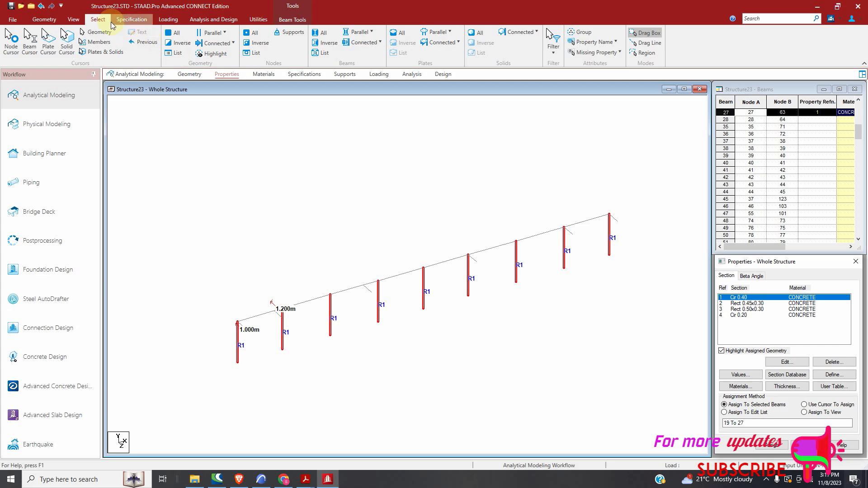
From the whole structure in plan view, isolate the bays on both sides of the corridor without its round-column row, and show them in isometric view.
{"action": "left_click", "coordinate": [73, 19]}
{"action": "left_click", "coordinate": [119, 48]}
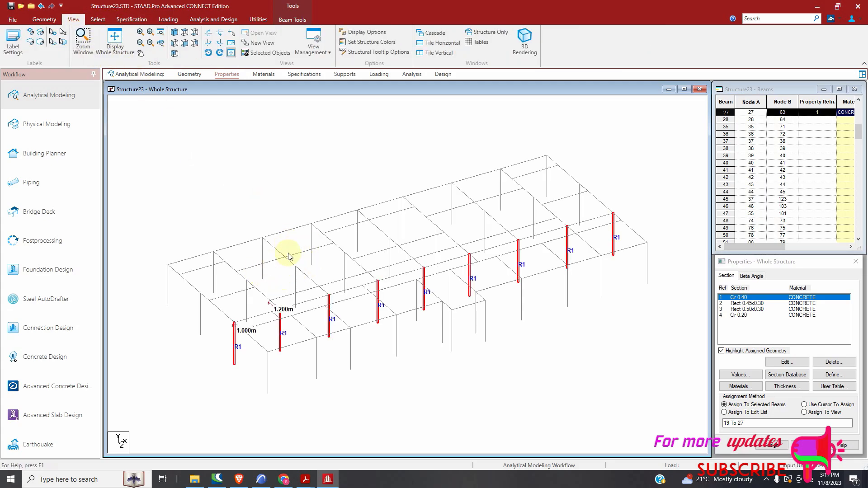
{"action": "left_click", "coordinate": [174, 35]}
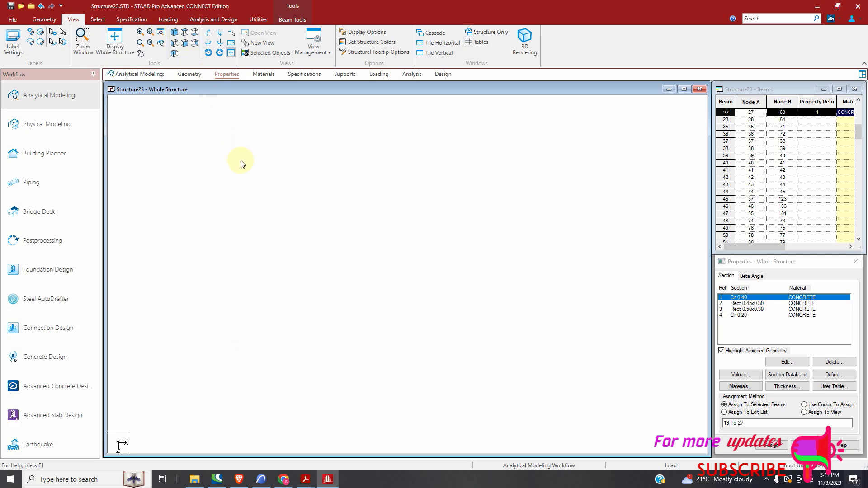
{"action": "left_click", "coordinate": [156, 136]}
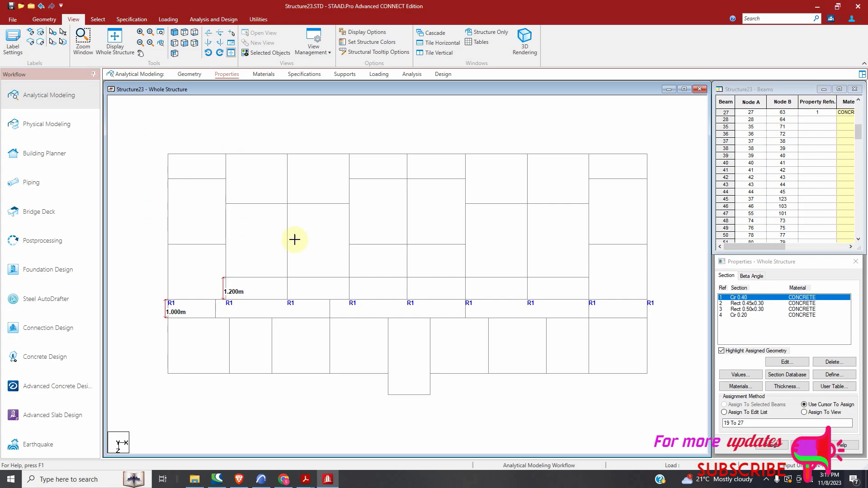
{"action": "left_click_drag", "start_coordinate": [150, 134], "coordinate": [670, 254]}
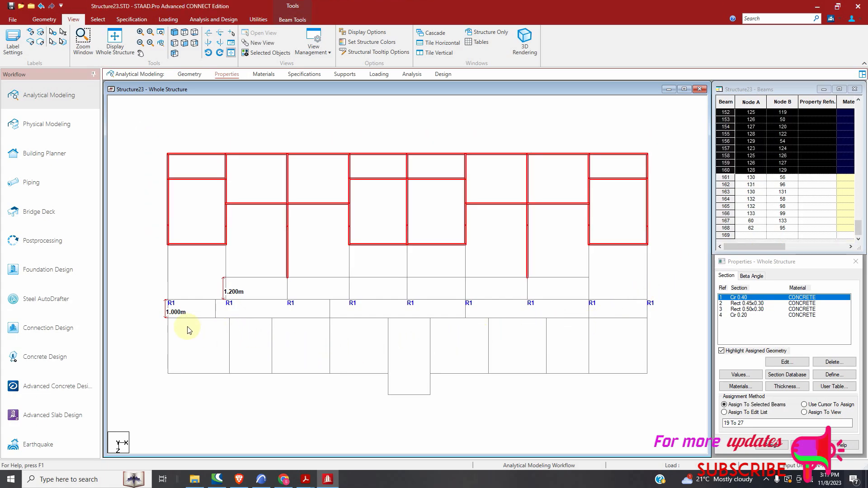
{"action": "left_click_drag", "start_coordinate": [523, 388], "coordinate": [668, 423], "text": "ctrl"}
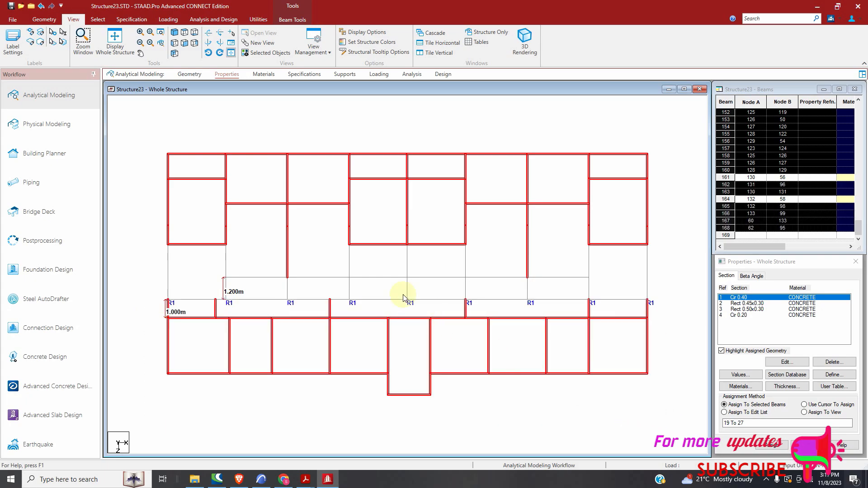
{"action": "left_click", "coordinate": [266, 53]}
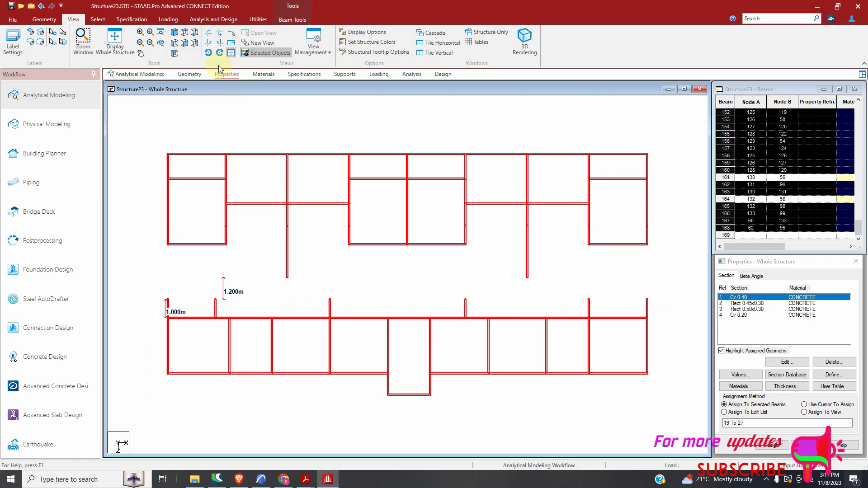
{"action": "left_click", "coordinate": [180, 33]}
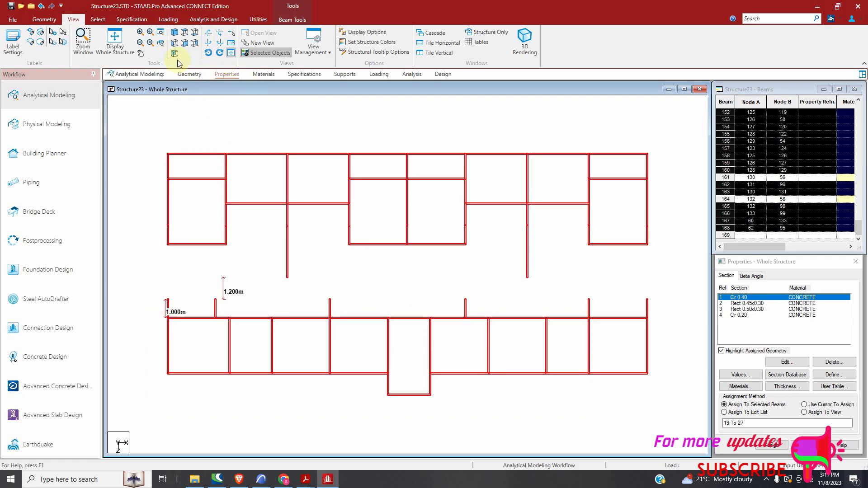
{"action": "left_click", "coordinate": [174, 36]}
{"action": "left_click", "coordinate": [226, 157]}
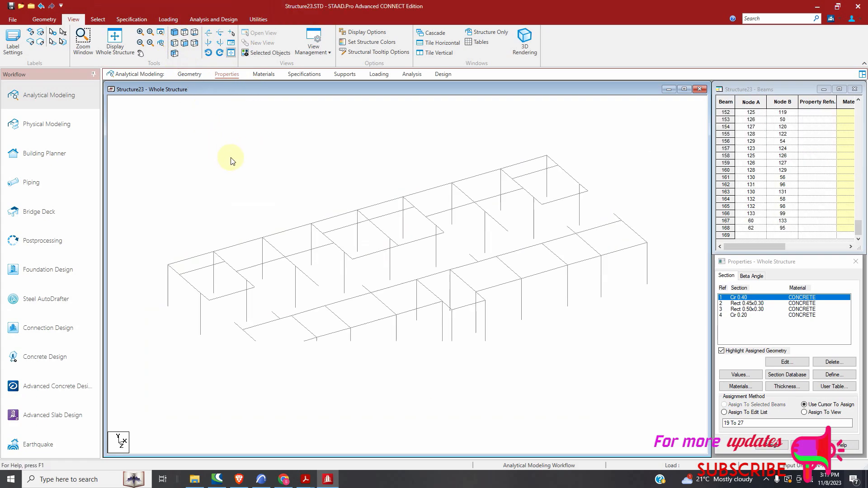
Select the displayed columns parallel to Y and assign the Rect 0.45x0.30 section to them.
{"action": "left_click", "coordinate": [98, 19]}
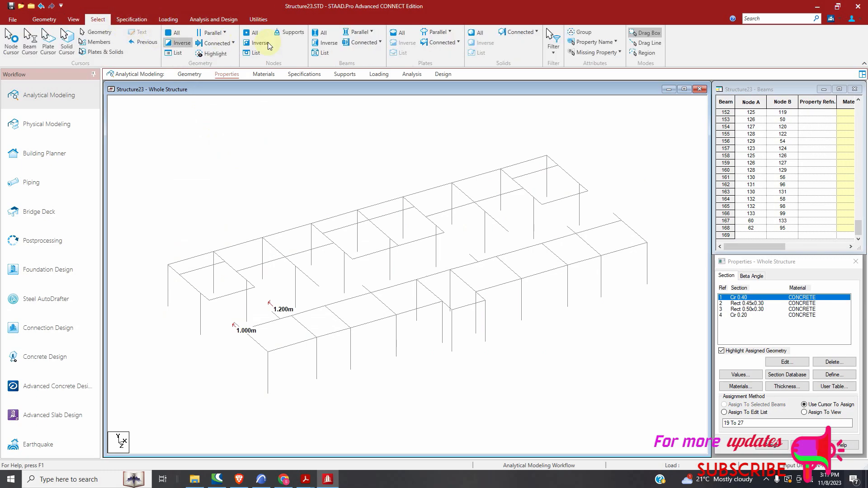
{"action": "left_click", "coordinate": [360, 35]}
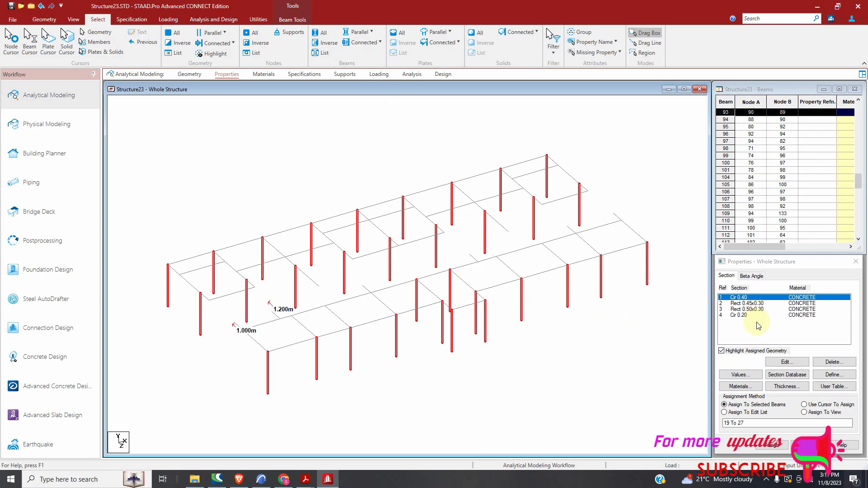
{"action": "left_click", "coordinate": [742, 310]}
{"action": "left_click", "coordinate": [755, 304]}
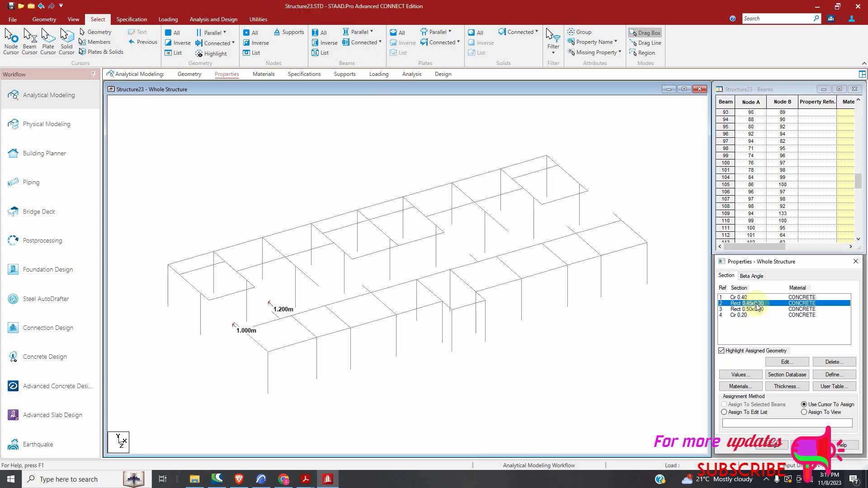
{"action": "left_click", "coordinate": [73, 19]}
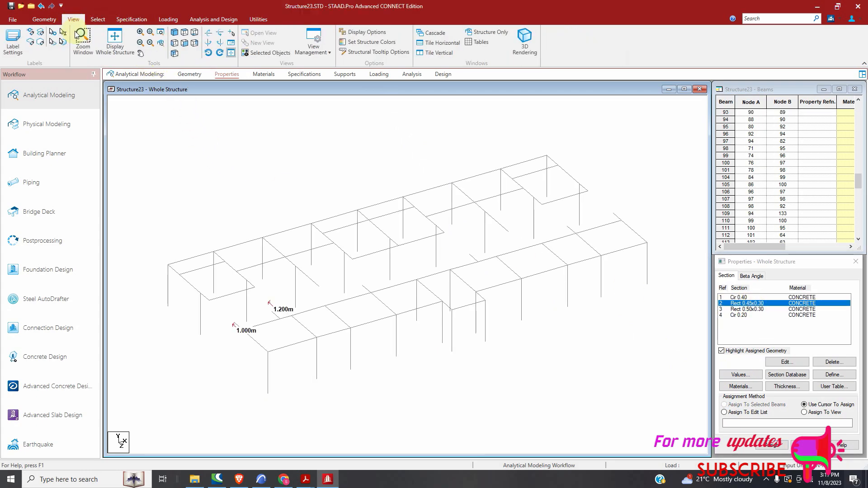
{"action": "left_click", "coordinate": [97, 19]}
{"action": "left_click", "coordinate": [369, 47]}
{"action": "left_click", "coordinate": [372, 60]}
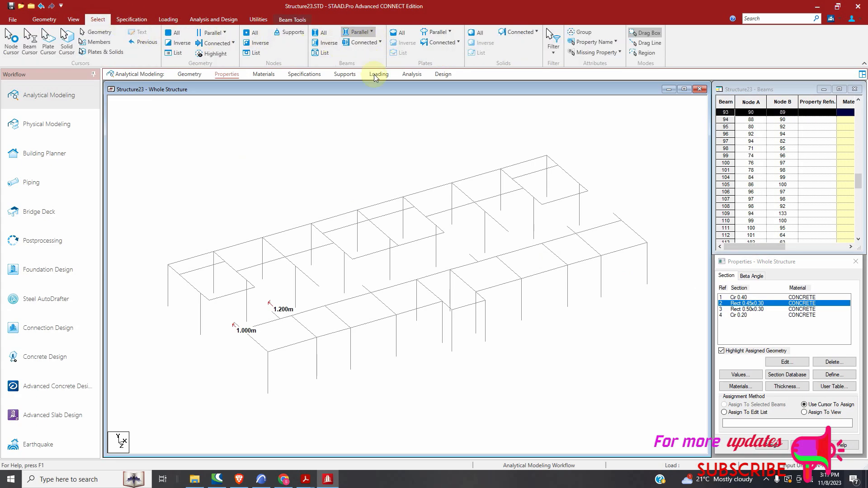
{"action": "left_click", "coordinate": [773, 445]}
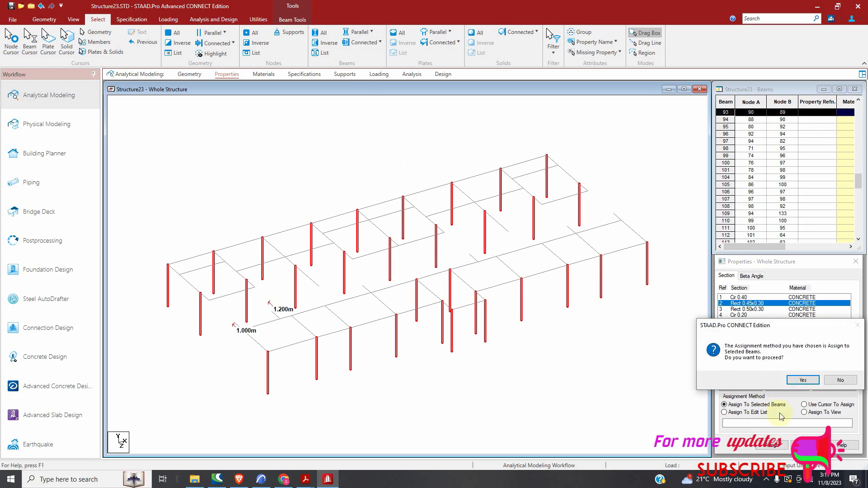
{"action": "left_click", "coordinate": [803, 380]}
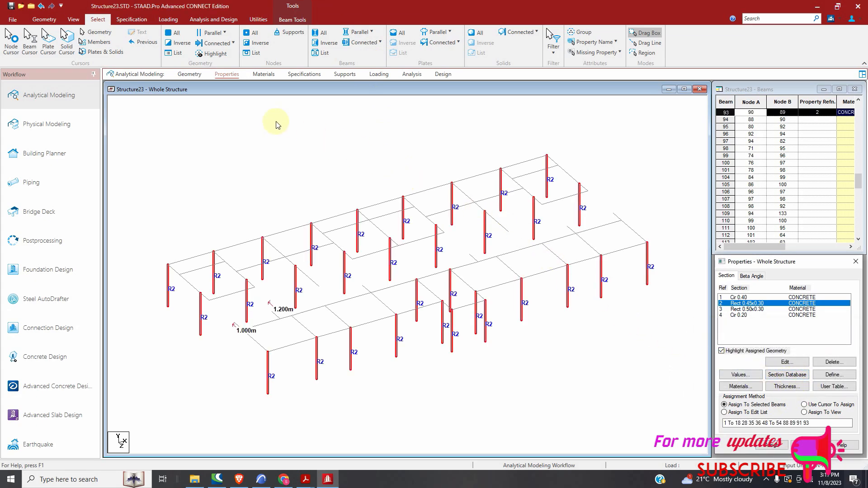
Examine the orientation of the rectangular columns in a 3D rendering, and close the rendered view.
{"action": "left_click", "coordinate": [74, 19]}
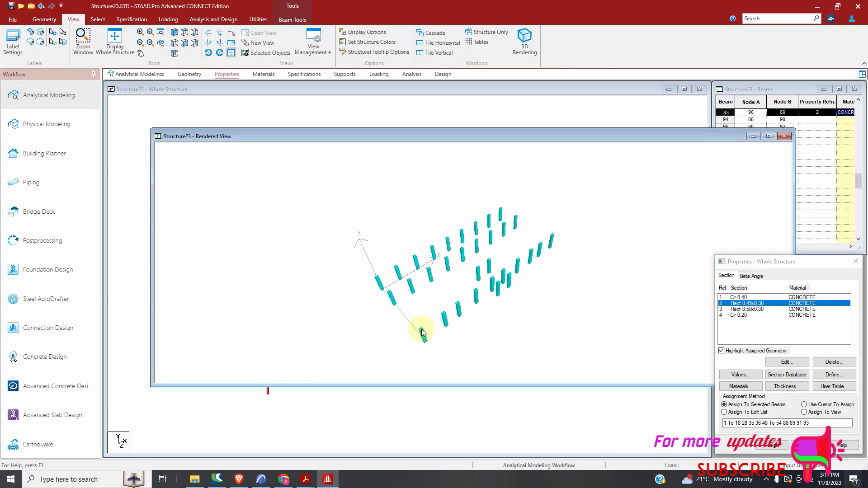
{"action": "left_click_drag", "start_coordinate": [459, 341], "coordinate": [398, 271]}
{"action": "left_click", "coordinate": [784, 137]}
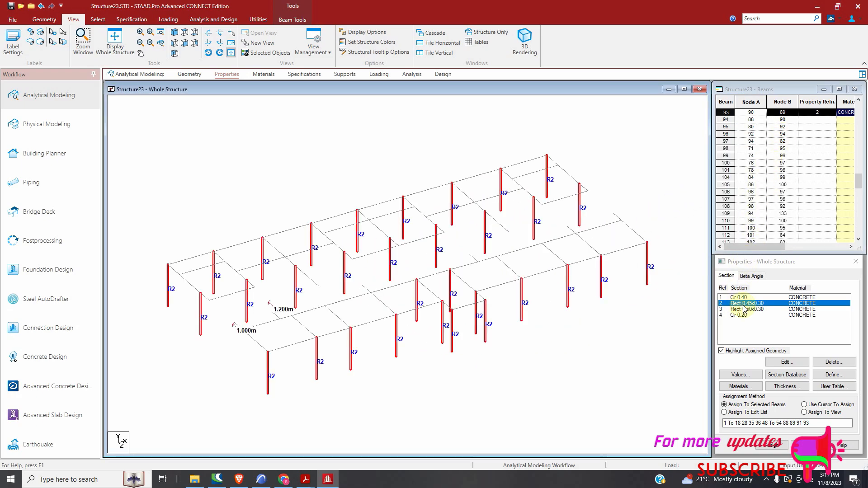
Edit the Rect 0.45x0.30 section to YD 0.3 m and ZD 0.45 m, and check the columns in a 3D rendering.
{"action": "left_click", "coordinate": [786, 361]}
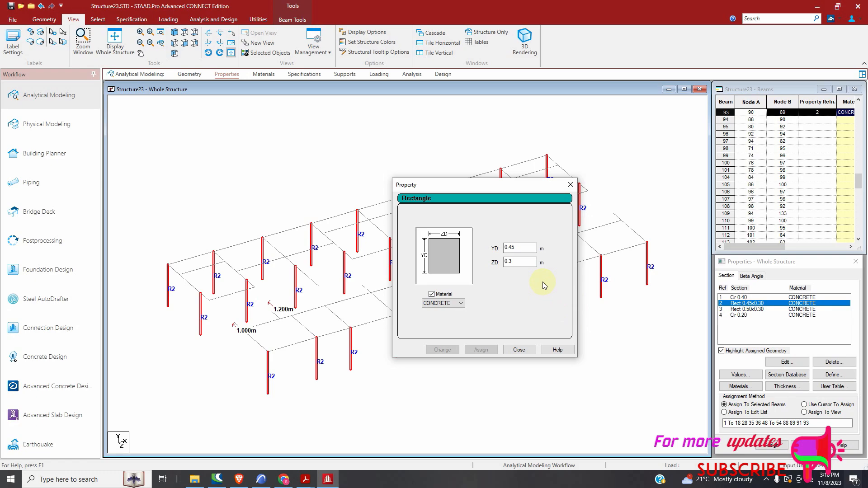
{"action": "left_click", "coordinate": [523, 263]}
{"action": "key", "text": "BackSpace"}
{"action": "type", "text": "45"}
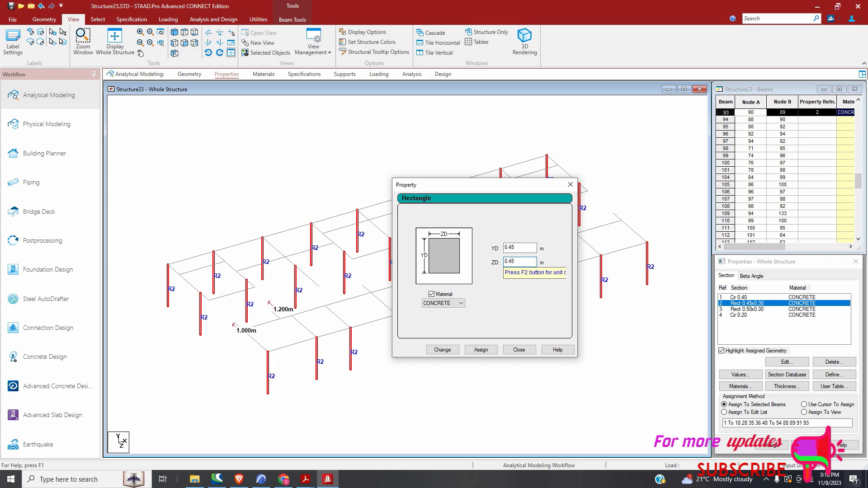
{"action": "left_click", "coordinate": [519, 248]}
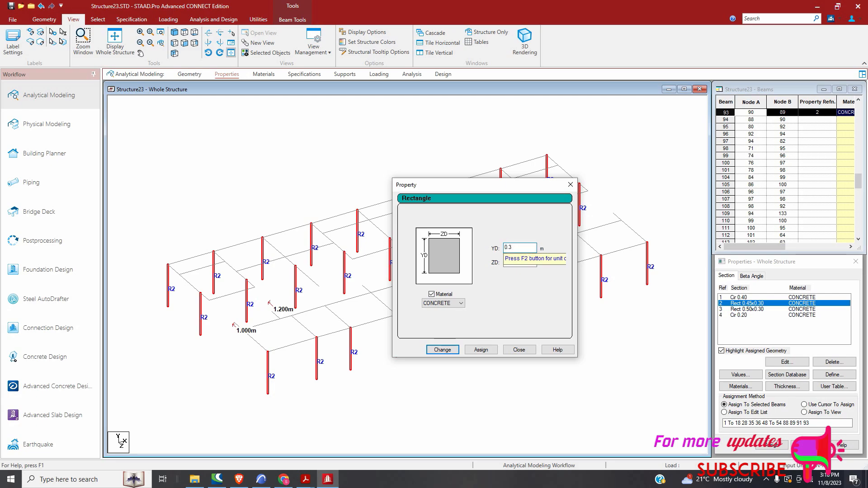
{"action": "left_click", "coordinate": [445, 350]}
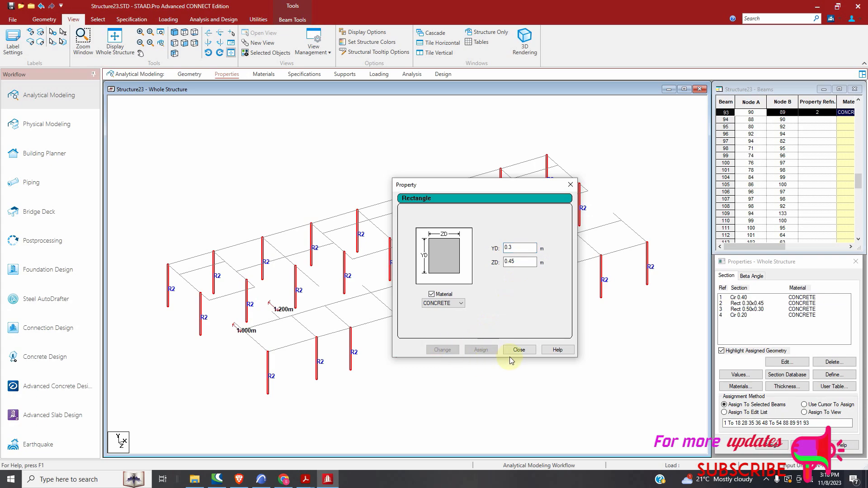
{"action": "left_click", "coordinate": [516, 351]}
{"action": "left_click", "coordinate": [525, 40]}
{"action": "left_click_drag", "start_coordinate": [475, 335], "coordinate": [530, 301]}
{"action": "left_click", "coordinate": [796, 148]}
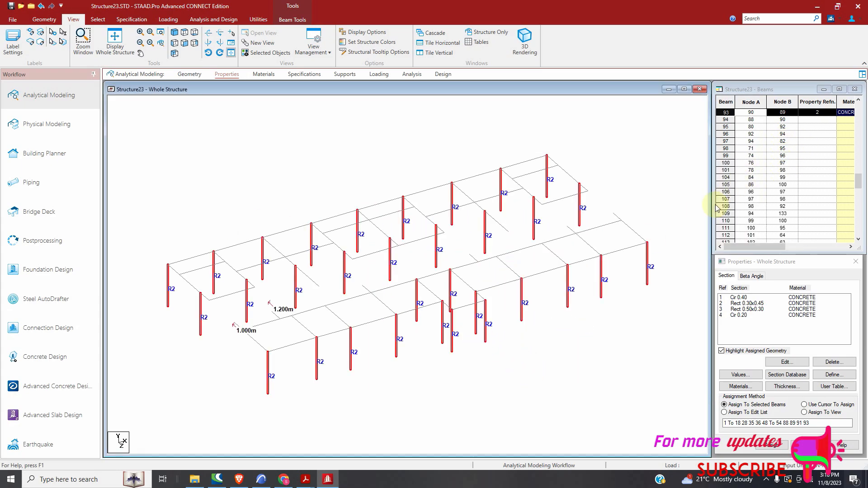
Delete the two intermediate columns on the sides of the projecting stair bay together with their orphan nodes, and save the model.
{"action": "scroll", "coordinate": [453, 327], "scroll_direction": "up", "scroll_amount": 1}
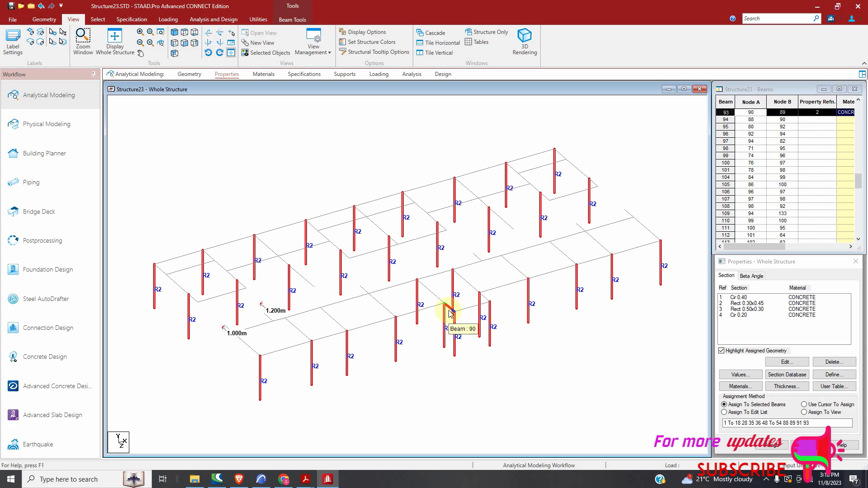
{"action": "left_click", "coordinate": [445, 340]}
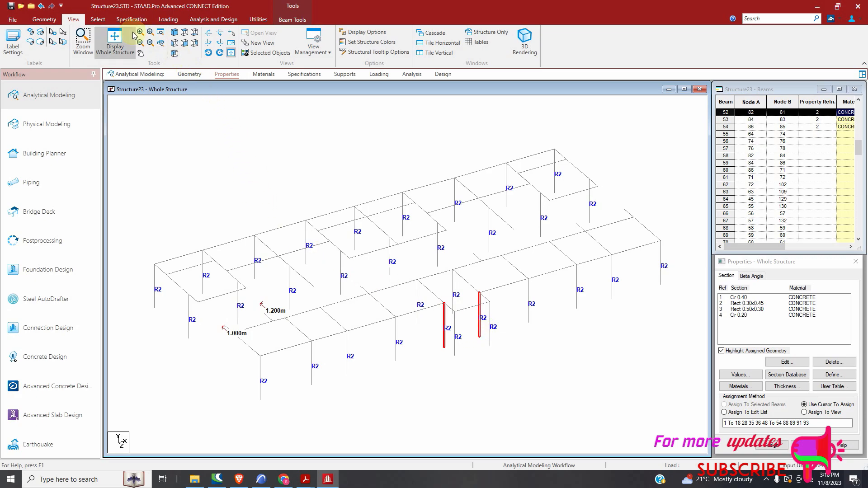
{"action": "left_click", "coordinate": [45, 19]}
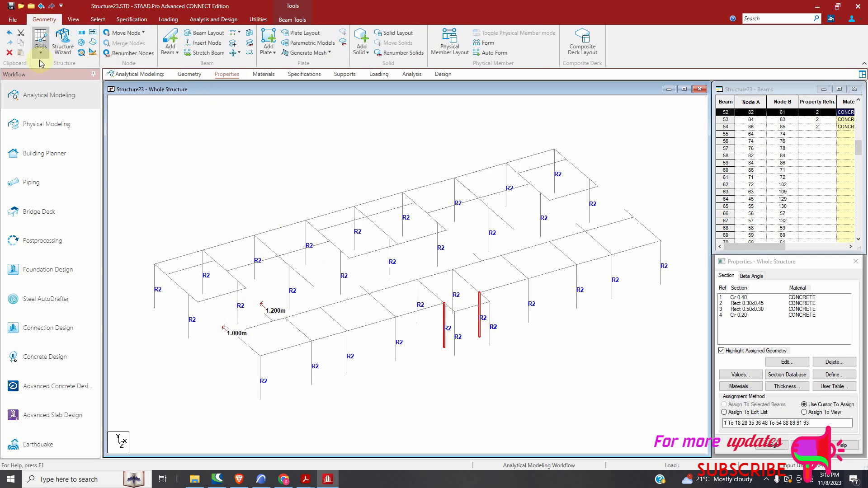
{"action": "left_click", "coordinate": [9, 53]}
{"action": "left_click", "coordinate": [459, 258]}
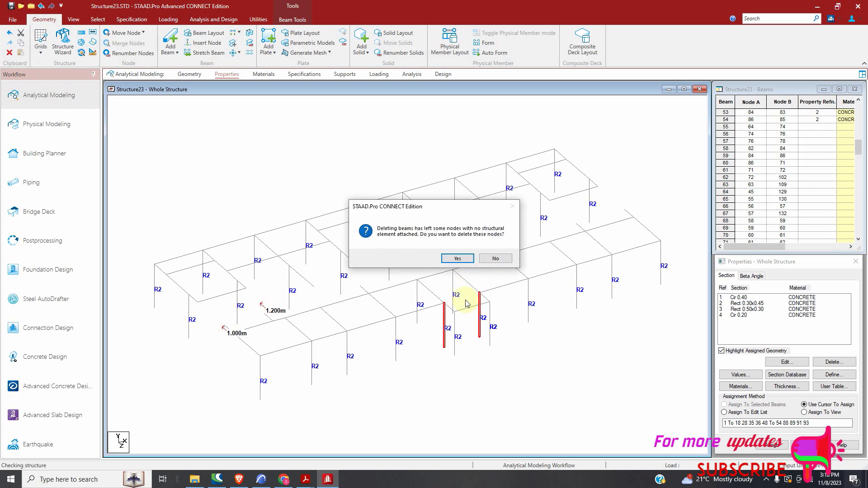
{"action": "left_click", "coordinate": [457, 257]}
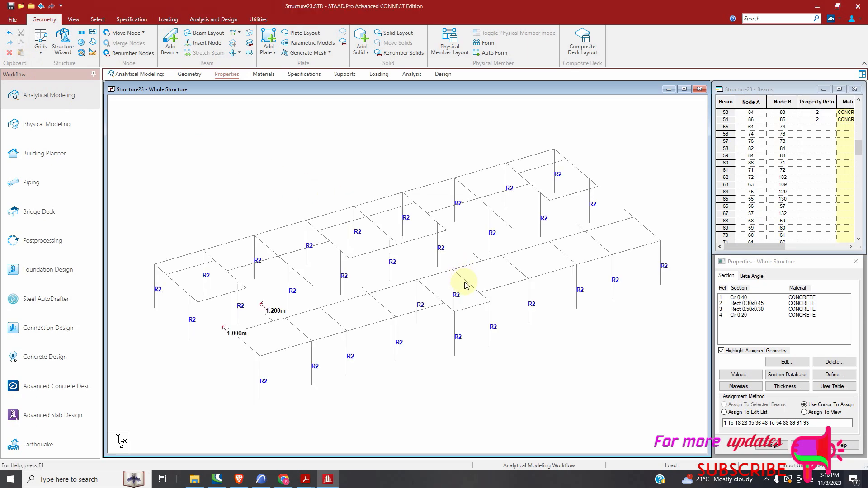
{"action": "left_click", "coordinate": [11, 7]}
{"action": "left_click", "coordinate": [432, 287]}
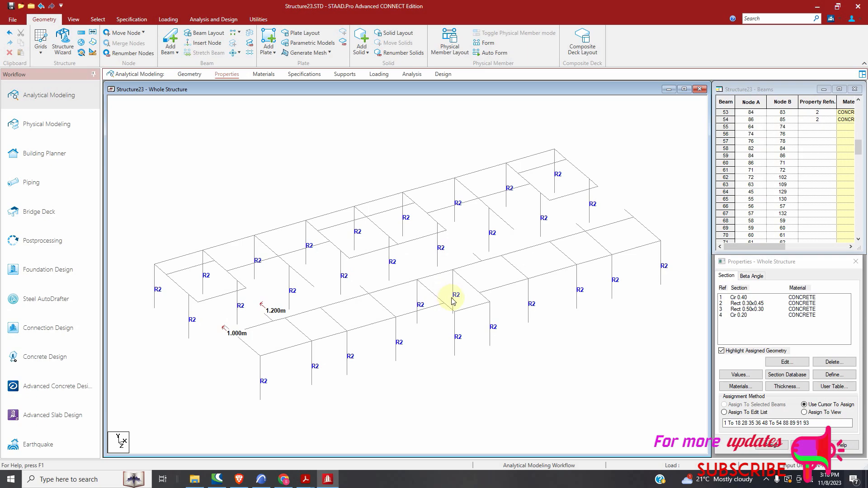
Display the whole structure and select all horizontal beams parallel to X and Z.
{"action": "left_click", "coordinate": [73, 19]}
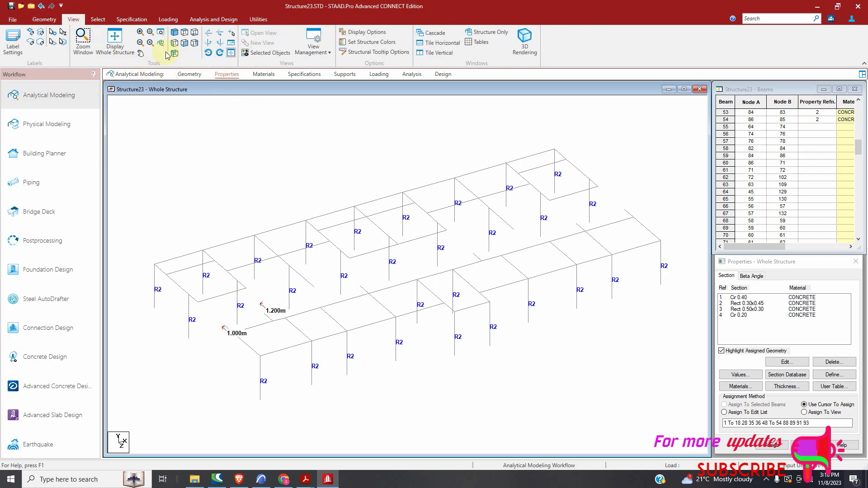
{"action": "left_click", "coordinate": [115, 41]}
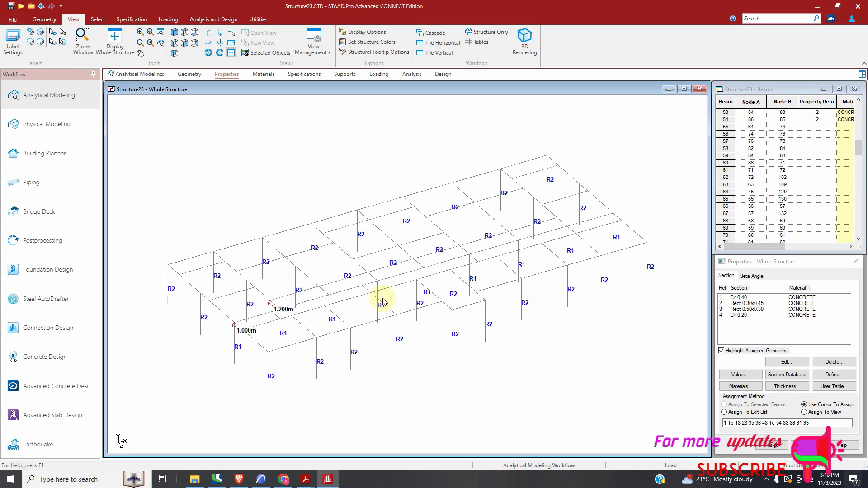
{"action": "left_click", "coordinate": [97, 19]}
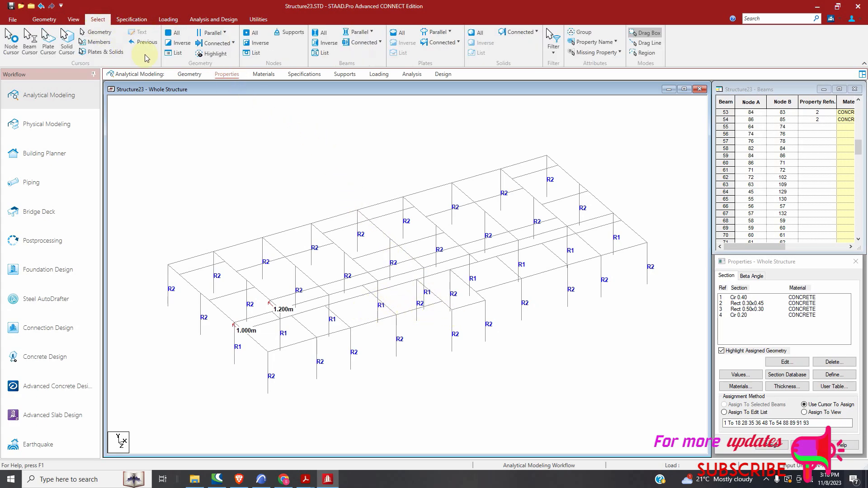
{"action": "left_click", "coordinate": [358, 32]}
{"action": "left_click", "coordinate": [360, 49]}
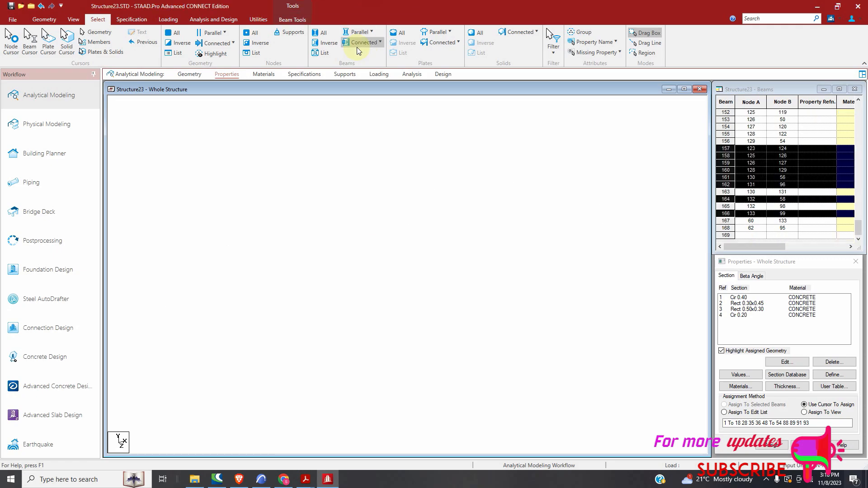
{"action": "left_click", "coordinate": [360, 33]}
{"action": "left_click", "coordinate": [360, 68]}
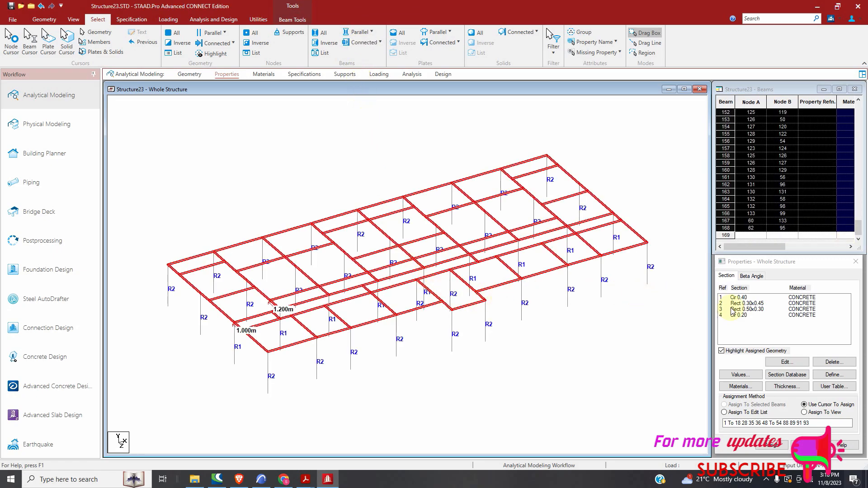
Assign the Rect 0.50x0.30 section to all beams parallel to X and Z, reselecting them after choosing the section.
{"action": "left_click", "coordinate": [749, 310]}
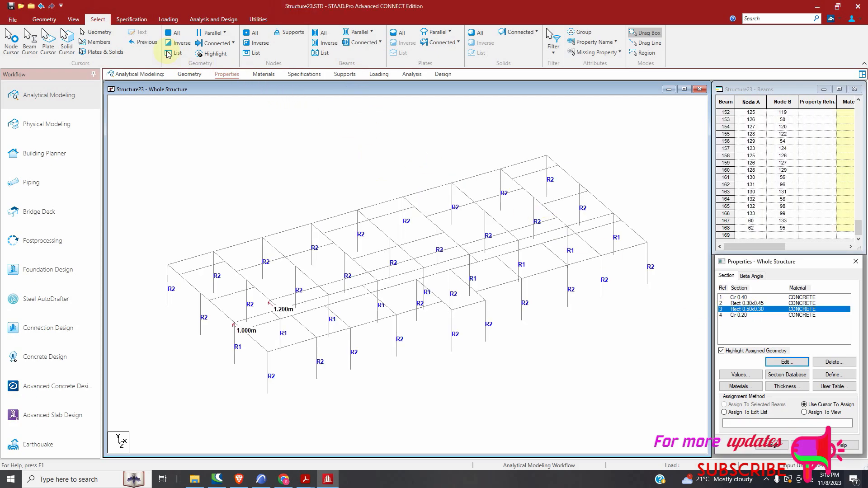
{"action": "left_click", "coordinate": [367, 35]}
{"action": "left_click", "coordinate": [368, 35]}
{"action": "left_click", "coordinate": [373, 70]}
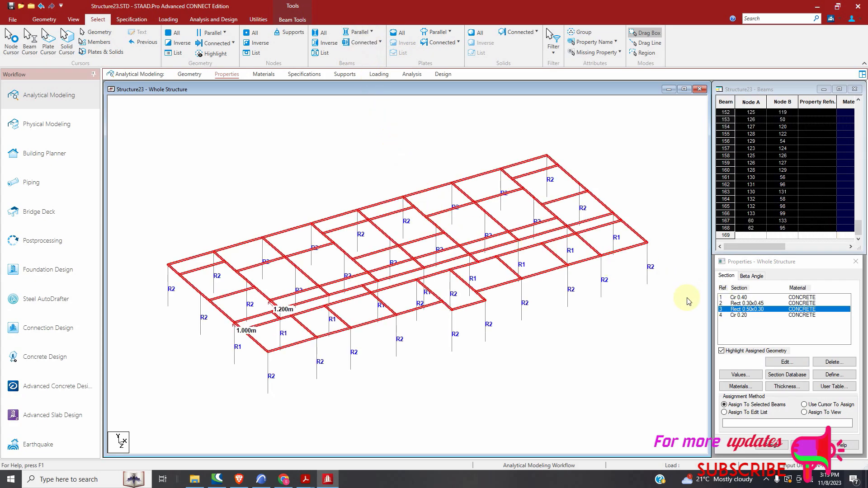
{"action": "left_click", "coordinate": [774, 445]}
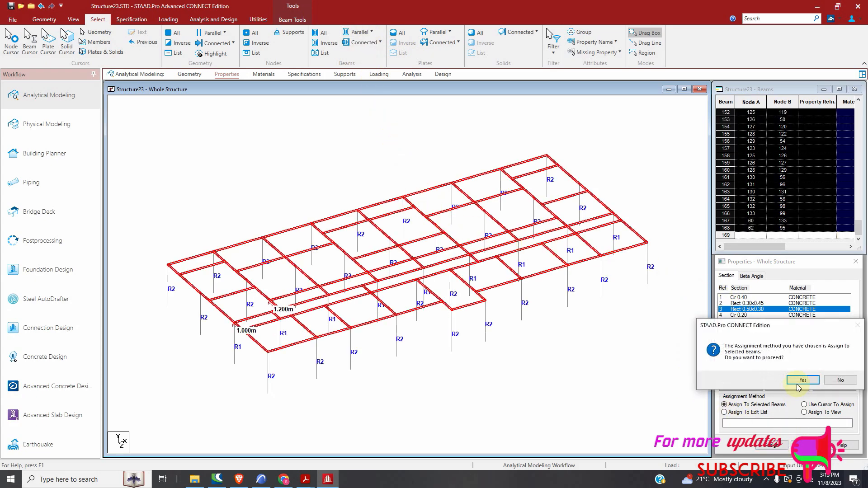
{"action": "left_click", "coordinate": [797, 377]}
Examine the complete frame with its column and beam sections in a 3D rendering from several angles, and close the rendered view.
{"action": "scroll", "coordinate": [355, 287], "scroll_direction": "up", "scroll_amount": 3}
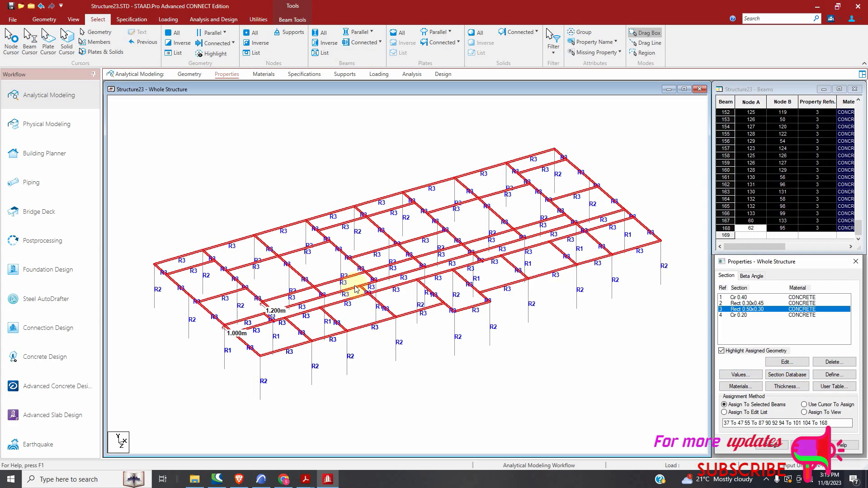
{"action": "left_click", "coordinate": [74, 19]}
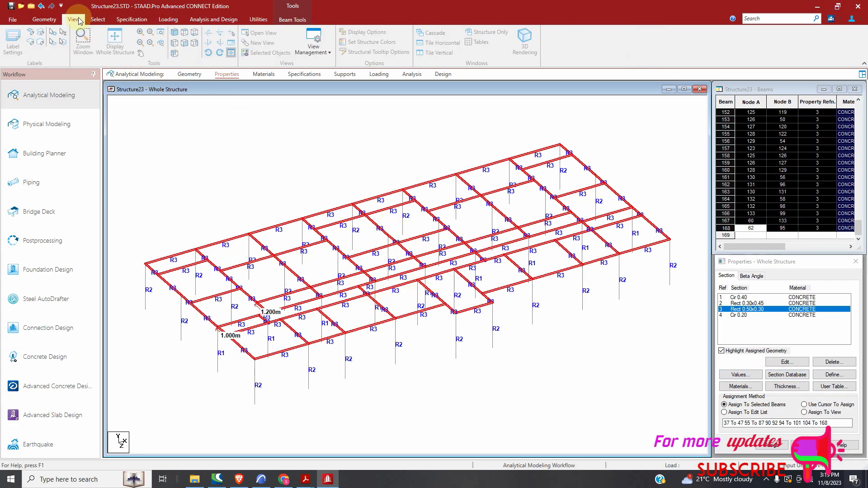
{"action": "left_click", "coordinate": [235, 138]}
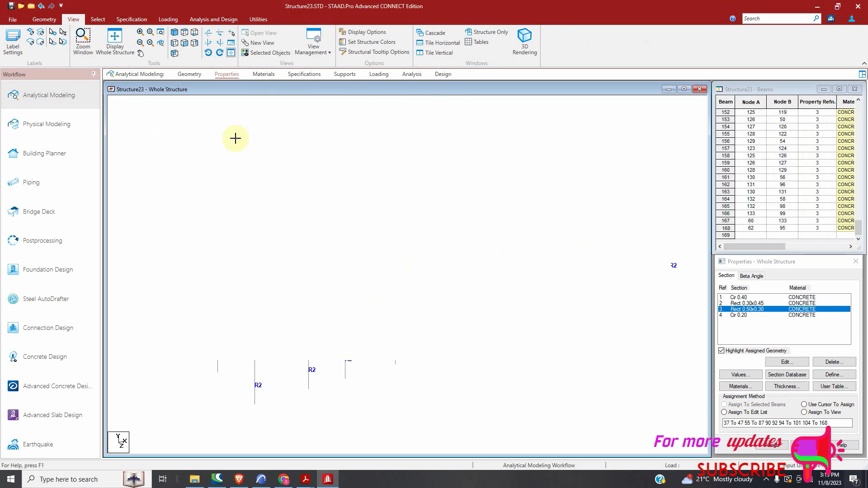
{"action": "left_click", "coordinate": [524, 41]}
{"action": "left_click_drag", "start_coordinate": [528, 260], "coordinate": [520, 235]}
{"action": "left_click", "coordinate": [792, 160]}
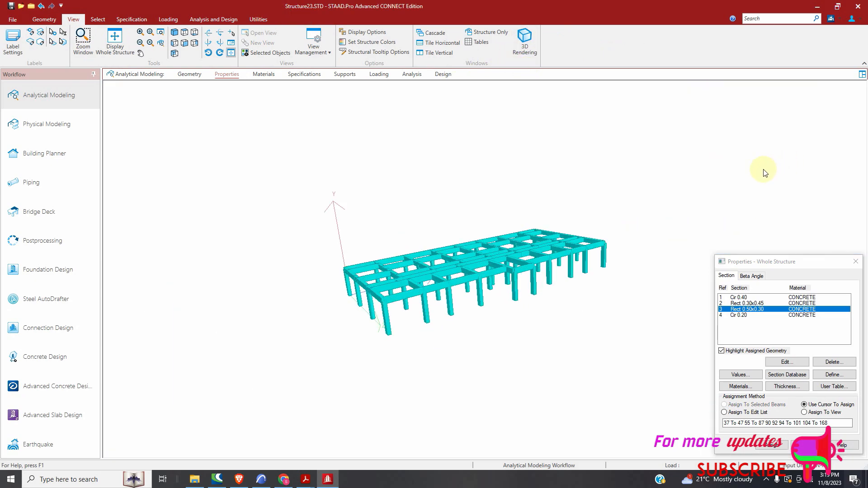
{"action": "right_click", "coordinate": [430, 253]}
{"action": "left_click", "coordinate": [364, 254]}
{"action": "left_click_drag", "start_coordinate": [475, 306], "coordinate": [746, 213]}
{"action": "left_click", "coordinate": [854, 85]}
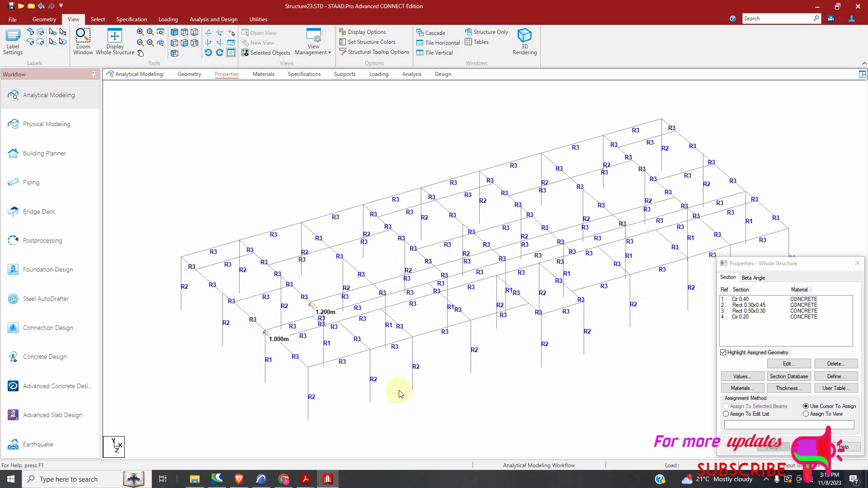
Switch to ARCHICAD, examine the gridded floor plan's balcony areas along the outer edges, and return to STAAD.Pro.
{"action": "mouse_move", "coordinate": [262, 481]}
{"action": "left_click", "coordinate": [262, 480]}
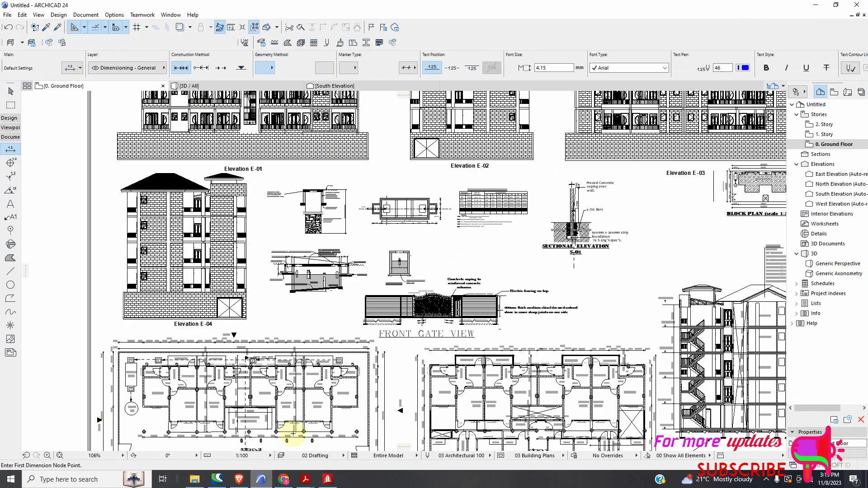
{"action": "scroll", "coordinate": [316, 282], "scroll_direction": "down", "scroll_amount": 5}
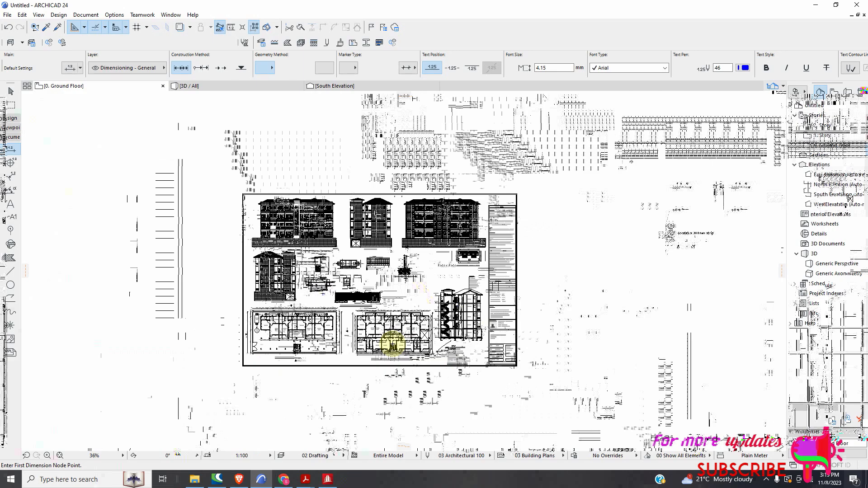
{"action": "scroll", "coordinate": [388, 345], "scroll_direction": "up", "scroll_amount": 5}
{"action": "scroll", "coordinate": [365, 226], "scroll_direction": "down", "scroll_amount": 2}
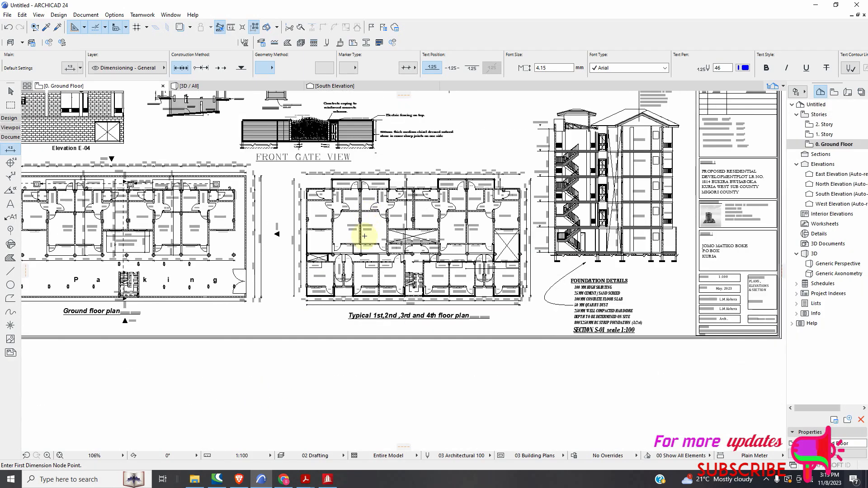
{"action": "scroll", "coordinate": [360, 245], "scroll_direction": "down", "scroll_amount": 6}
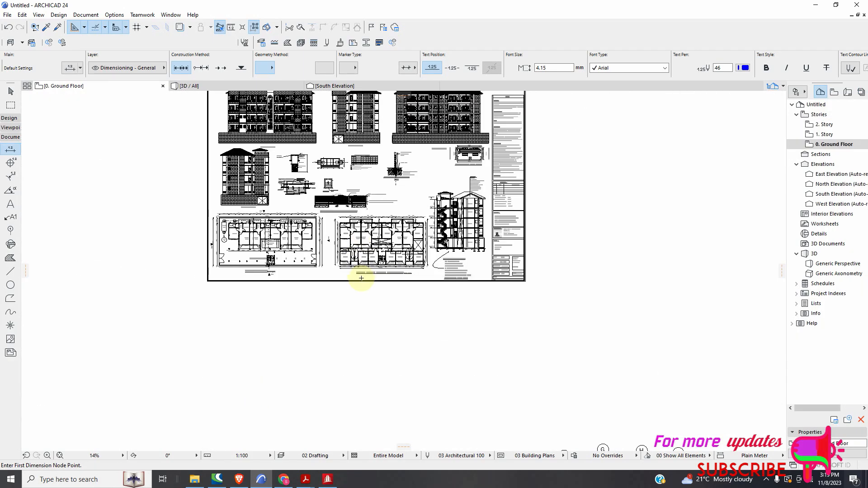
{"action": "scroll", "coordinate": [378, 390], "scroll_direction": "up", "scroll_amount": 7}
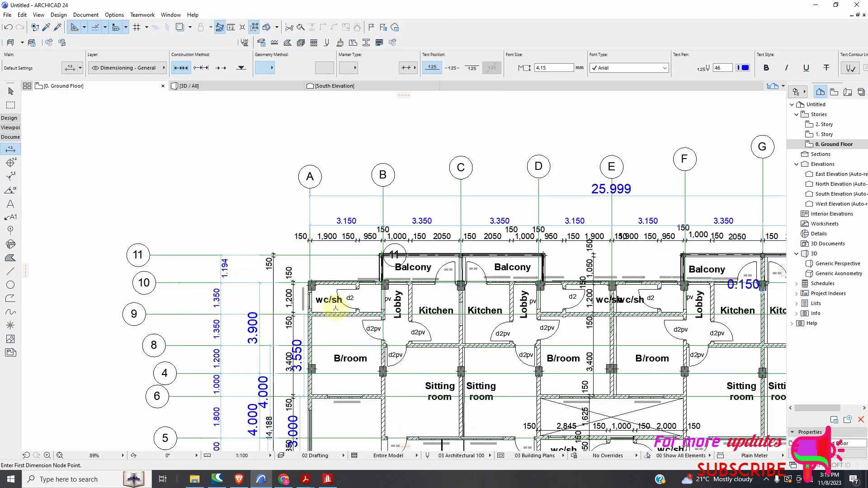
{"action": "scroll", "coordinate": [285, 278], "scroll_direction": "up", "scroll_amount": 1}
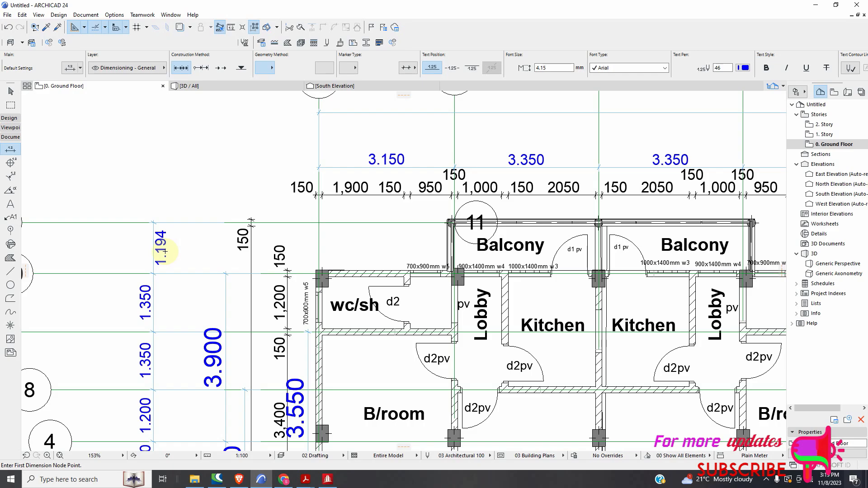
{"action": "scroll", "coordinate": [213, 213], "scroll_direction": "down", "scroll_amount": 6}
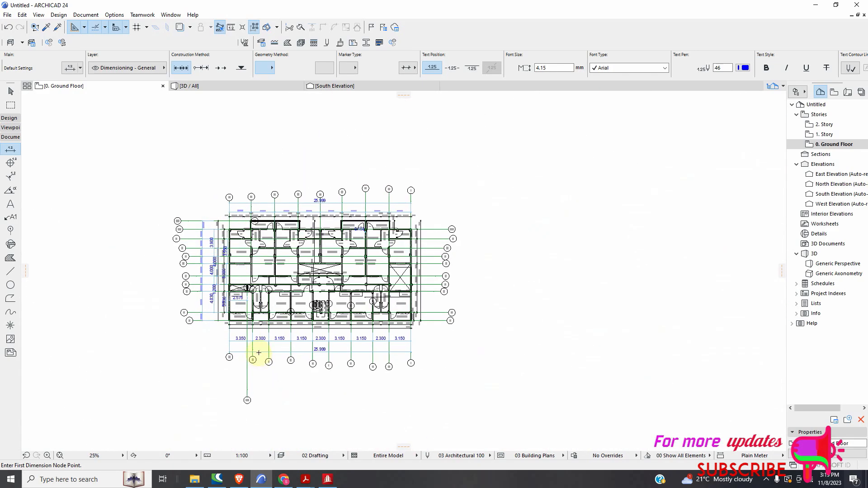
{"action": "scroll", "coordinate": [258, 353], "scroll_direction": "up", "scroll_amount": 3}
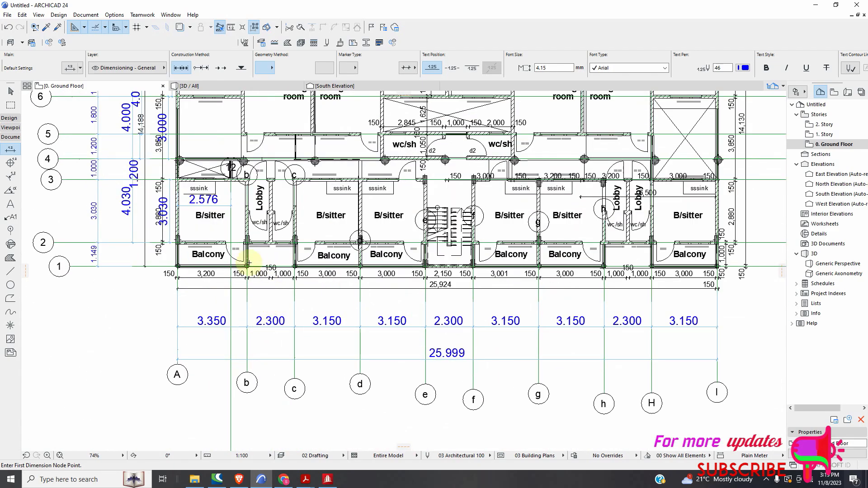
{"action": "scroll", "coordinate": [247, 256], "scroll_direction": "up", "scroll_amount": 2}
{"action": "scroll", "coordinate": [248, 270], "scroll_direction": "down", "scroll_amount": 2}
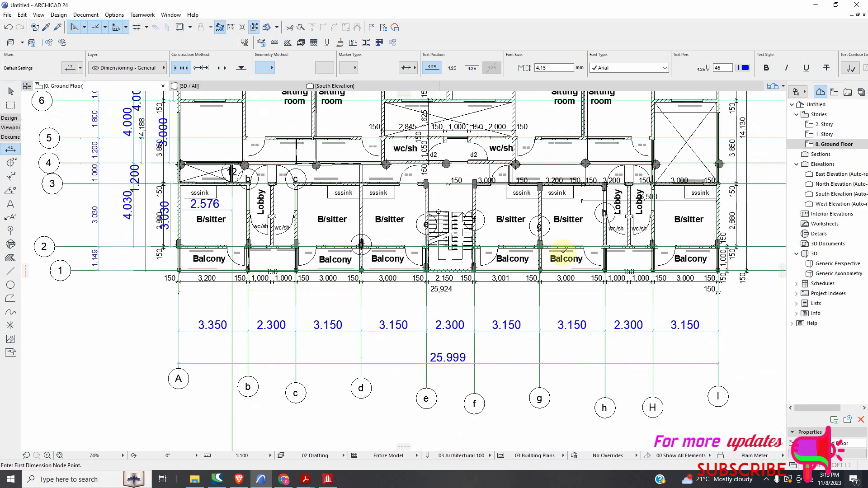
{"action": "scroll", "coordinate": [432, 291], "scroll_direction": "down", "scroll_amount": 2}
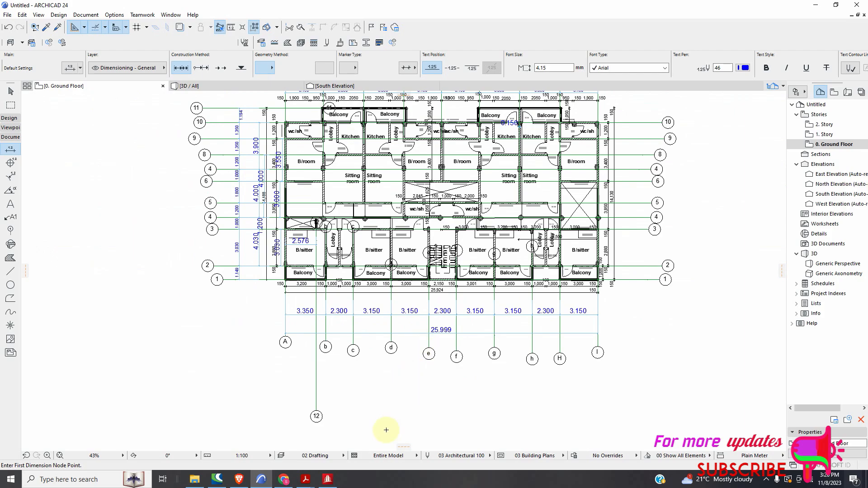
{"action": "scroll", "coordinate": [278, 271], "scroll_direction": "up", "scroll_amount": 3}
{"action": "left_click", "coordinate": [331, 480]}
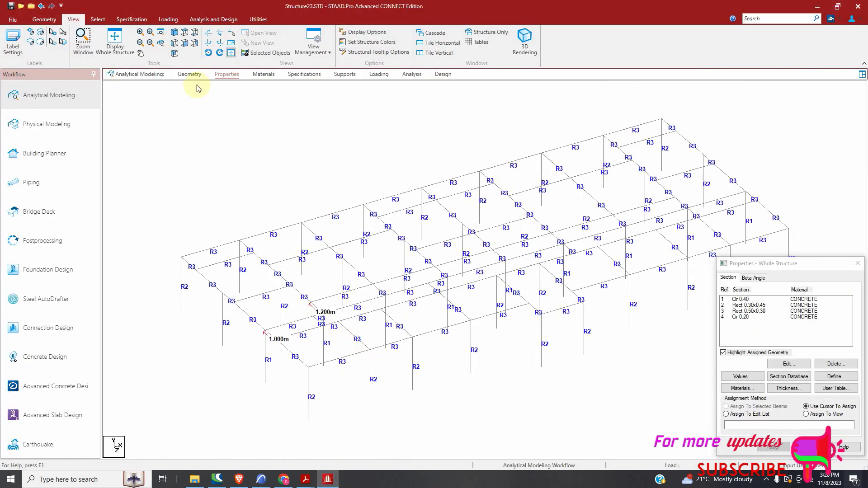
Select the top and base nodes of the first four columns and the seventh column along the frame's front edge.
{"action": "left_click", "coordinate": [97, 19]}
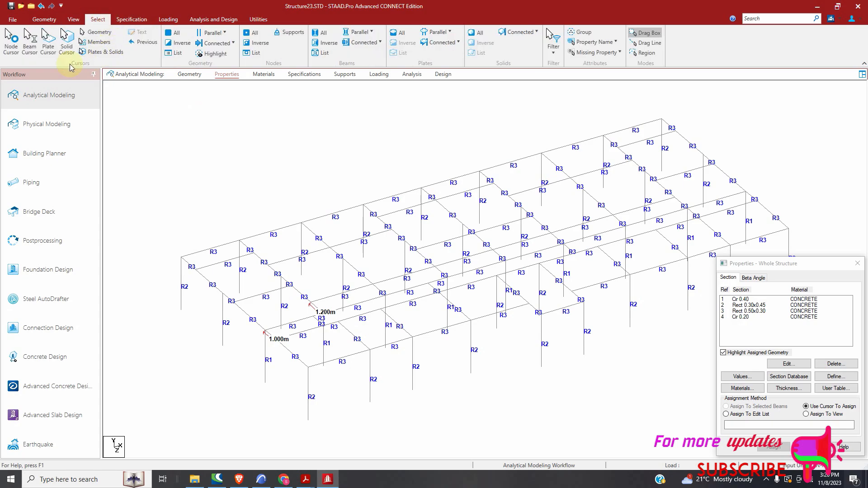
{"action": "left_click", "coordinate": [15, 49]}
{"action": "left_click_drag", "start_coordinate": [314, 358], "coordinate": [303, 401]}
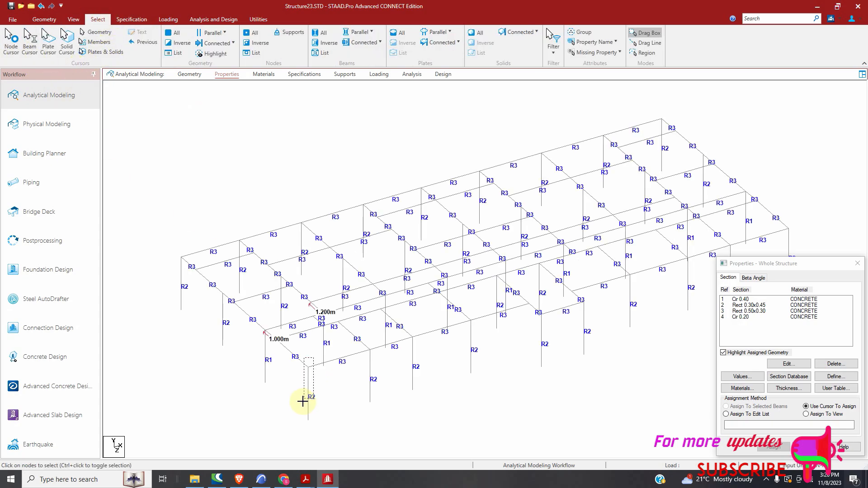
{"action": "left_click_drag", "start_coordinate": [292, 439], "coordinate": [292, 439]}
{"action": "left_click_drag", "start_coordinate": [376, 337], "coordinate": [351, 421], "text": "ctrl"}
{"action": "left_click_drag", "start_coordinate": [429, 325], "coordinate": [391, 404], "text": "ctrl"}
{"action": "left_click_drag", "start_coordinate": [486, 310], "coordinate": [446, 389], "text": "ctrl"}
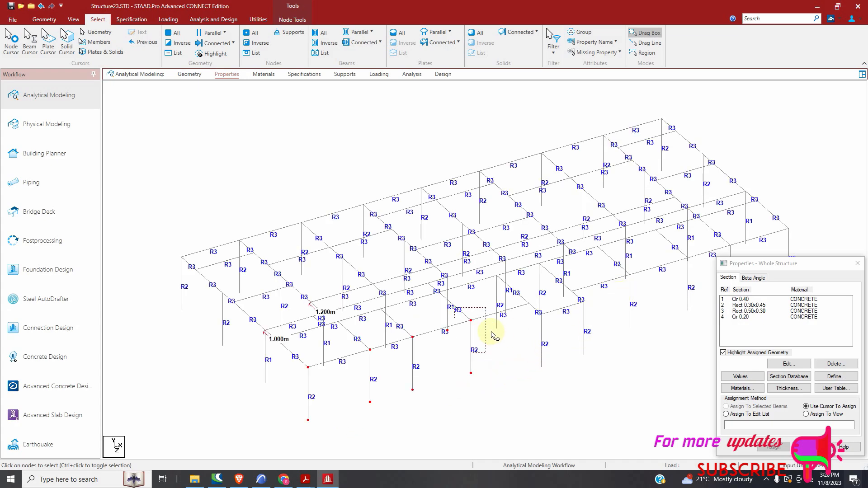
{"action": "left_click_drag", "start_coordinate": [450, 333], "coordinate": [450, 333], "text": "ctrl"}
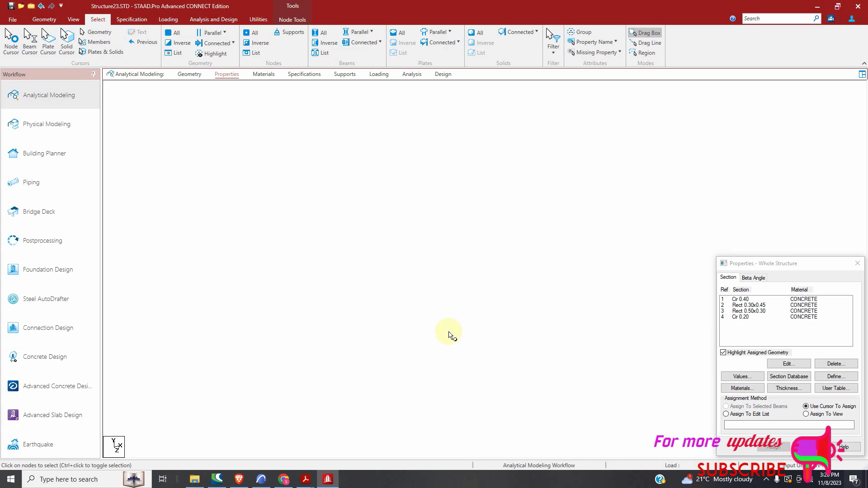
{"action": "left_click_drag", "start_coordinate": [637, 267], "coordinate": [625, 313], "text": "ctrl"}
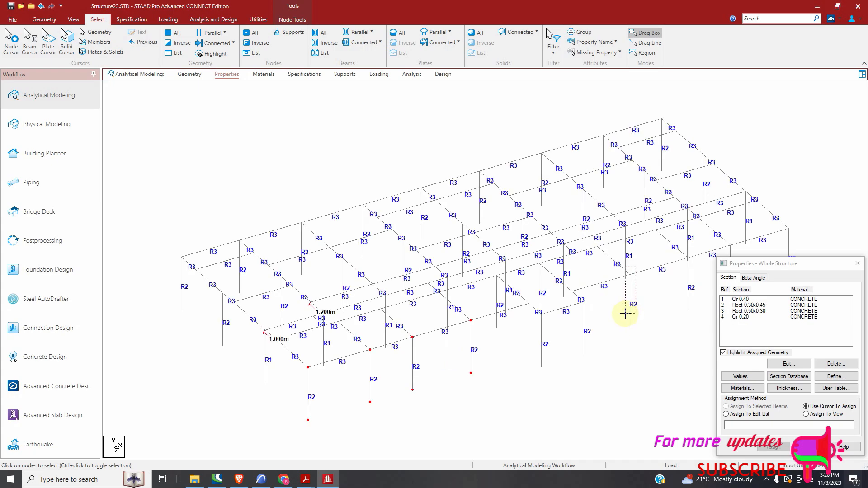
Add the top and base nodes of the last three front-edge columns to the node selection.
{"action": "scroll", "coordinate": [333, 248], "scroll_direction": "down", "scroll_amount": 2}
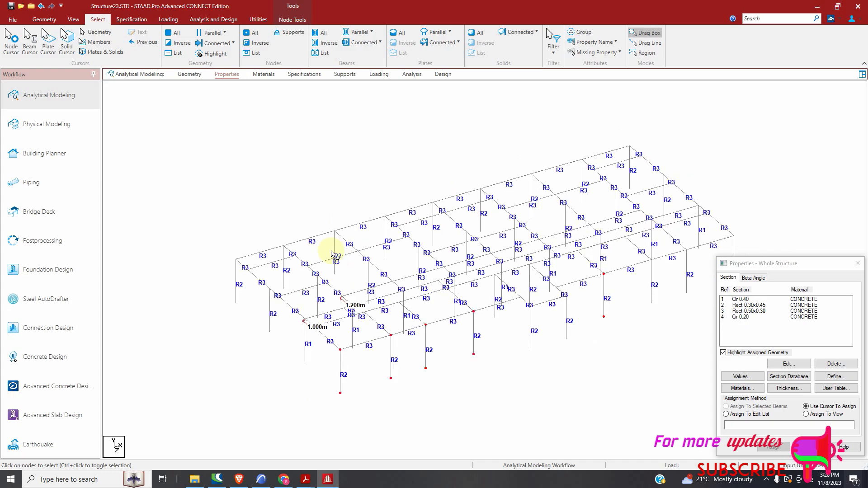
{"action": "scroll", "coordinate": [653, 259], "scroll_direction": "up", "scroll_amount": 1}
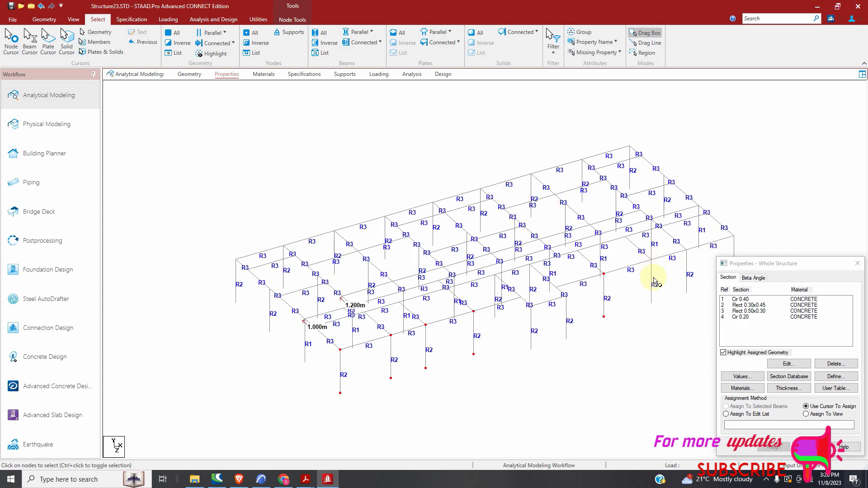
{"action": "left_click", "coordinate": [652, 259], "text": "ctrl"}
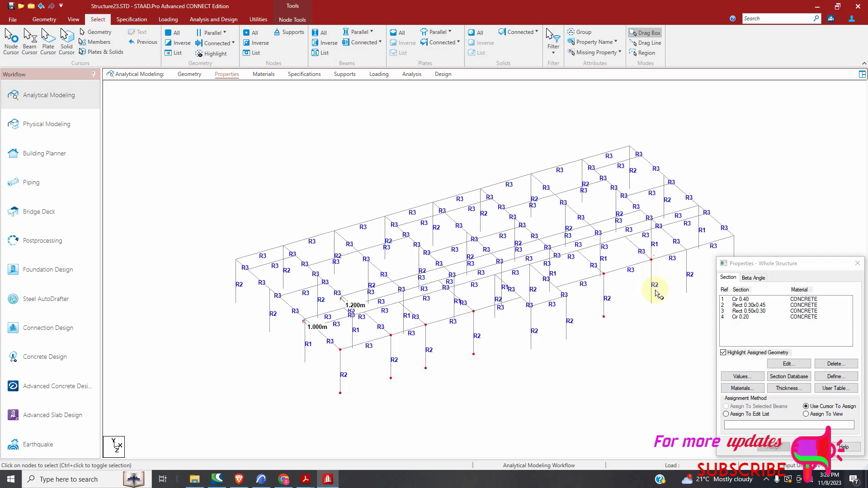
{"action": "left_click", "coordinate": [690, 251]}
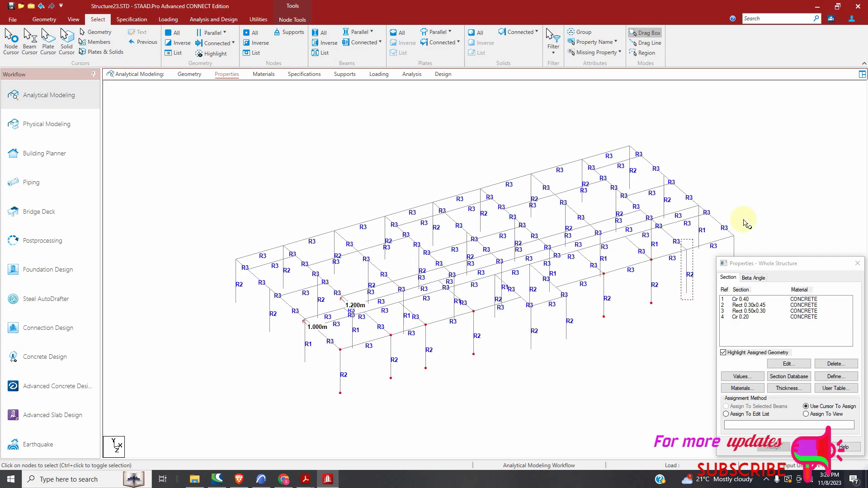
{"action": "left_click_drag", "start_coordinate": [744, 219], "coordinate": [718, 301], "text": "ctrl"}
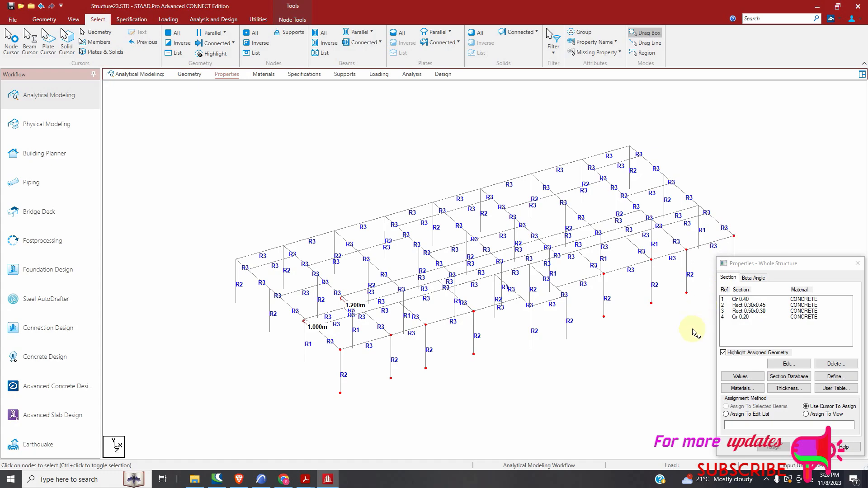
{"action": "scroll", "coordinate": [412, 330], "scroll_direction": "down", "scroll_amount": 2}
{"action": "scroll", "coordinate": [572, 366], "scroll_direction": "up", "scroll_amount": 1}
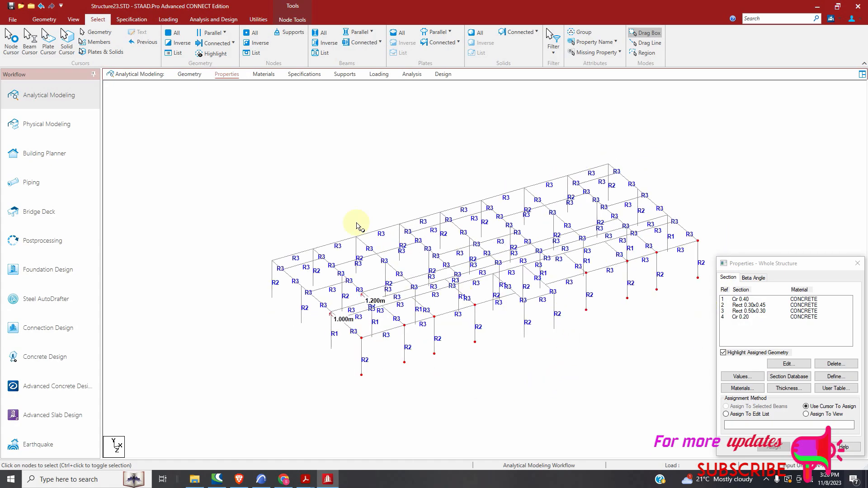
Copy the selected front-edge nodes one step along Z at 1.149 m spacing with Translational Repeat.
{"action": "left_click", "coordinate": [50, 20]}
{"action": "left_click", "coordinate": [81, 42]}
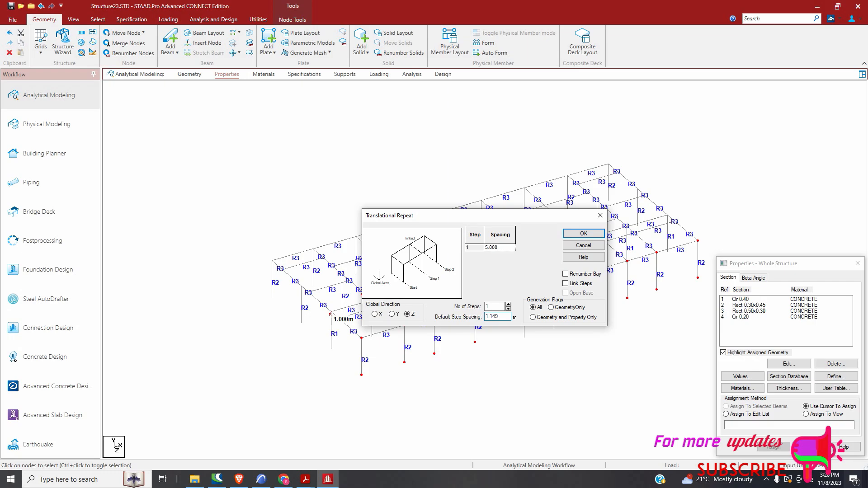
{"action": "left_click", "coordinate": [585, 234]}
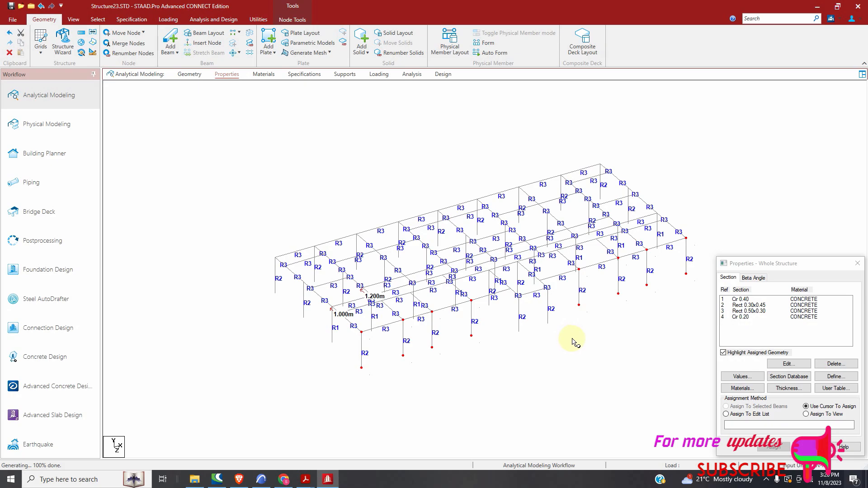
{"action": "left_click", "coordinate": [81, 32]}
{"action": "double_click", "coordinate": [498, 316]}
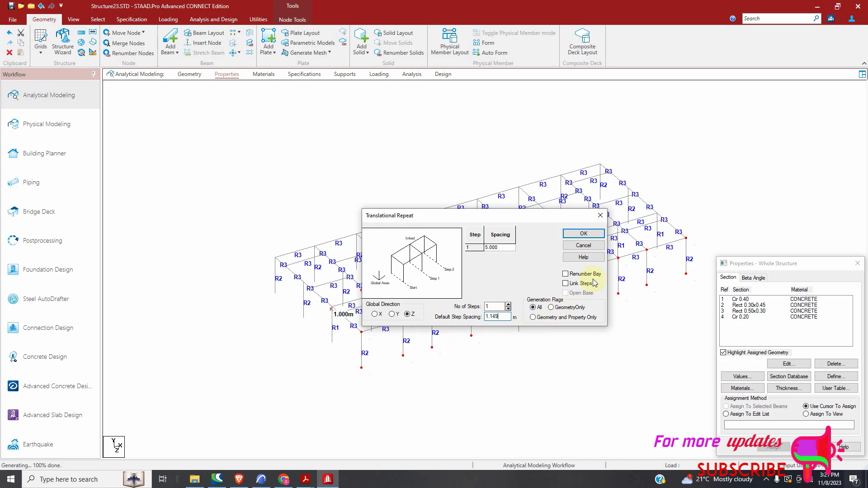
{"action": "left_click", "coordinate": [584, 234]}
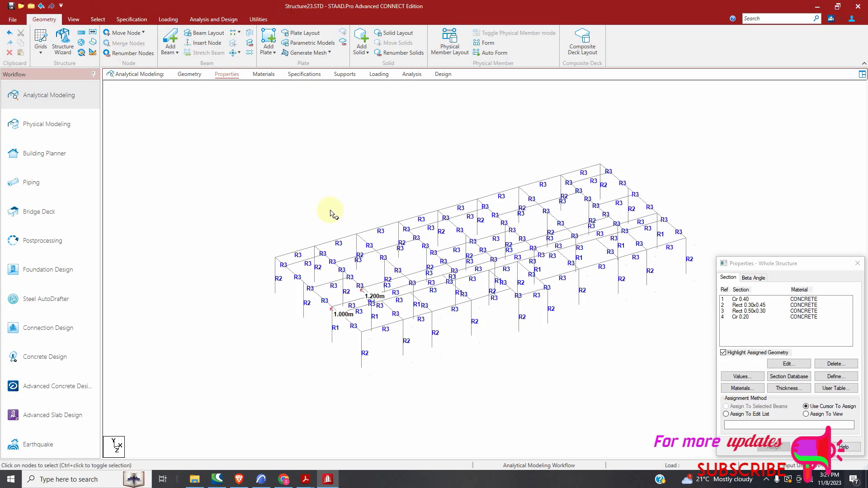
Add the front balcony beams by connecting the upper copied nodes to each other and back to the front-edge column tops.
{"action": "left_click", "coordinate": [171, 40]}
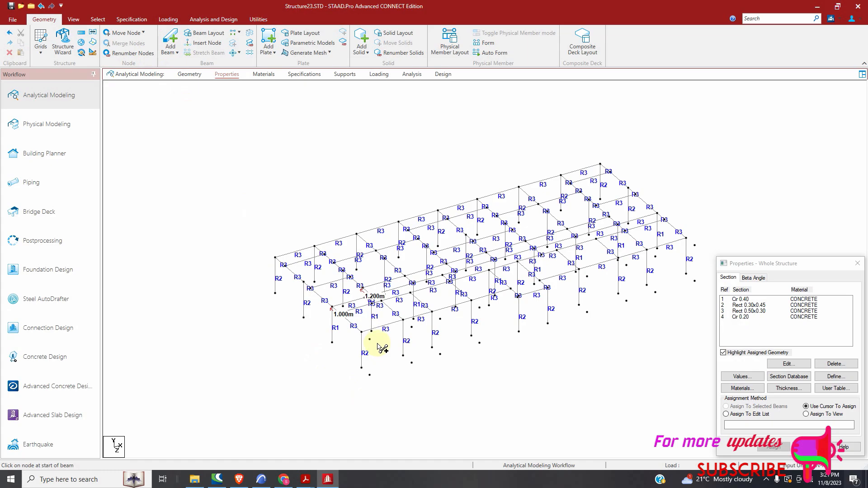
{"action": "mouse_move", "coordinate": [370, 339]}
{"action": "left_mouse_down"}
{"action": "mouse_move", "coordinate": [413, 329]}
{"action": "mouse_move", "coordinate": [434, 313]}
{"action": "mouse_move", "coordinate": [480, 308]}
{"action": "left_mouse_up"}
{"action": "mouse_move", "coordinate": [371, 340]}
{"action": "left_mouse_down"}
{"action": "mouse_move", "coordinate": [635, 266]}
{"action": "mouse_move", "coordinate": [628, 266]}
{"action": "left_mouse_up"}
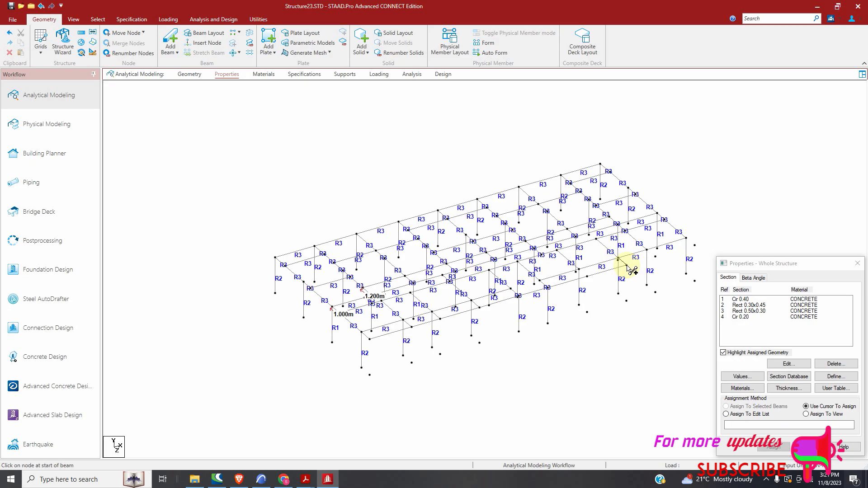
{"action": "scroll", "coordinate": [631, 267], "scroll_direction": "up", "scroll_amount": 2}
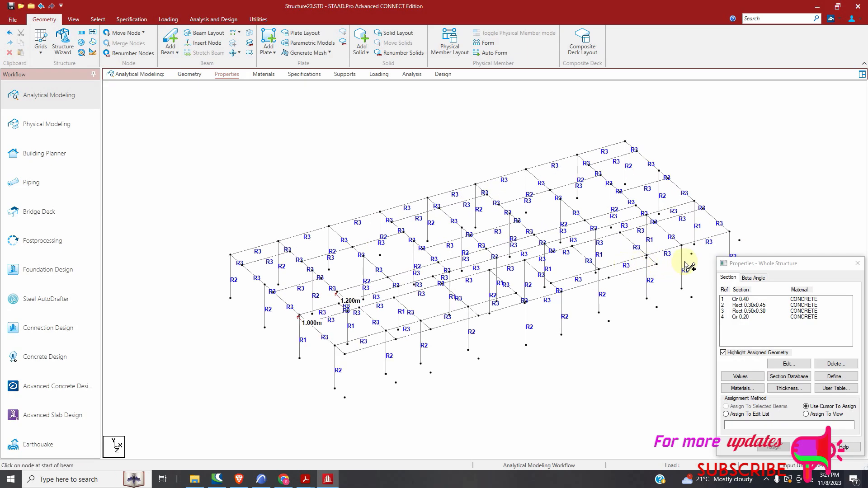
{"action": "mouse_move", "coordinate": [682, 247]}
{"action": "left_mouse_down"}
{"action": "mouse_move", "coordinate": [691, 256]}
{"action": "mouse_move", "coordinate": [739, 240]}
{"action": "left_mouse_up"}
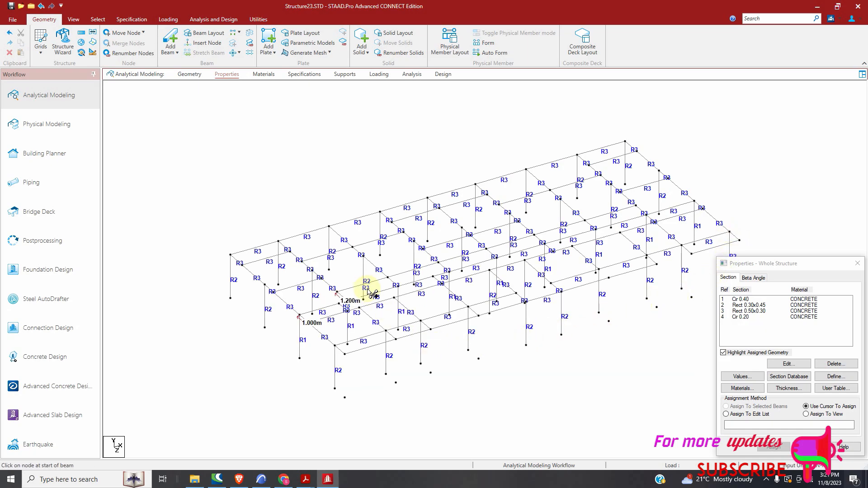
Delete the outer balcony beam spanning between the second and third front-edge columns.
{"action": "scroll", "coordinate": [275, 294], "scroll_direction": "down", "scroll_amount": 3}
{"action": "scroll", "coordinate": [397, 345], "scroll_direction": "up", "scroll_amount": 4}
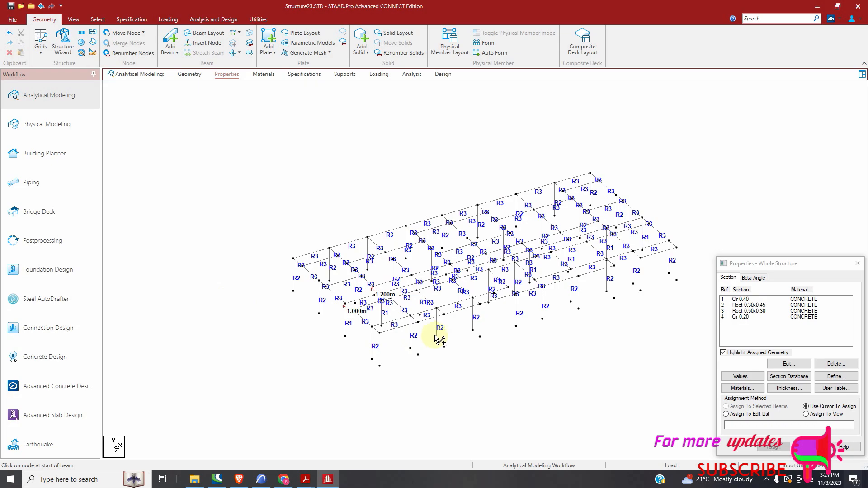
{"action": "left_click", "coordinate": [98, 20]}
{"action": "left_click", "coordinate": [30, 45]}
{"action": "left_click", "coordinate": [416, 330]}
{"action": "key", "text": "Delete"}
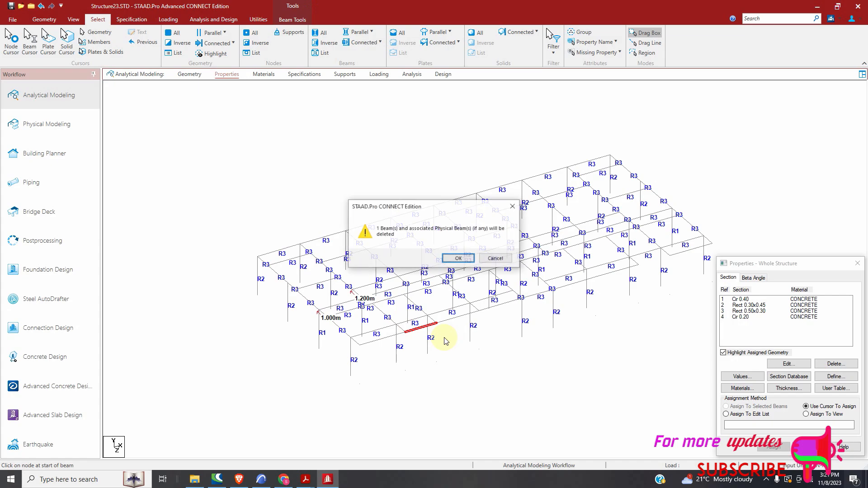
{"action": "left_click", "coordinate": [464, 257]}
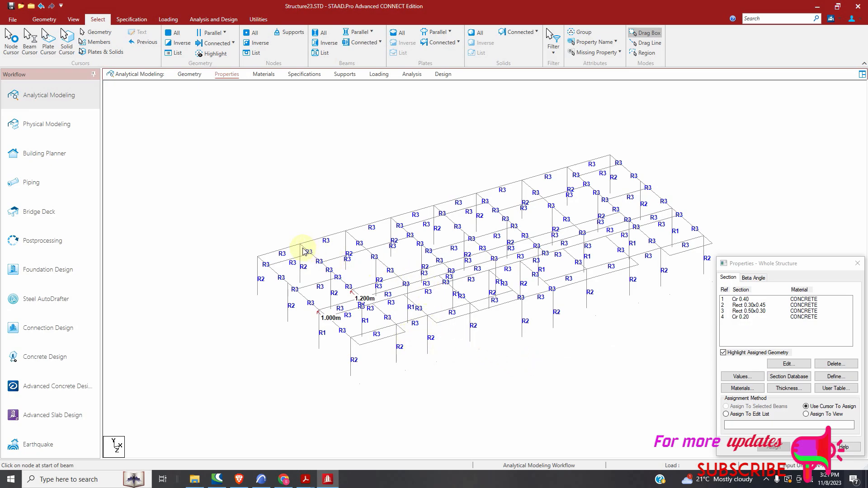
Switch to ARCHICAD, examine the rear balconies' grid lines and offset from the building edge on the ground floor plan, and return to STAAD.Pro.
{"action": "left_click", "coordinate": [261, 479]}
{"action": "scroll", "coordinate": [296, 341], "scroll_direction": "down", "scroll_amount": 3}
{"action": "scroll", "coordinate": [374, 168], "scroll_direction": "up", "scroll_amount": 5}
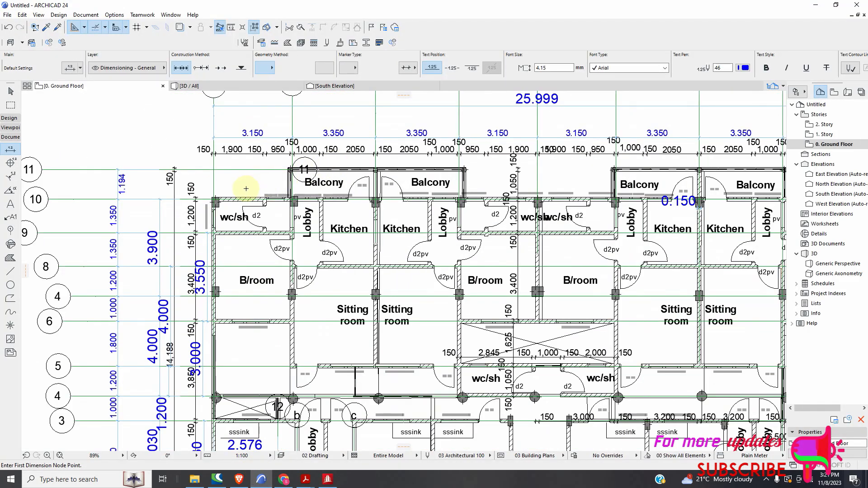
{"action": "scroll", "coordinate": [144, 199], "scroll_direction": "up", "scroll_amount": 2}
{"action": "scroll", "coordinate": [249, 221], "scroll_direction": "down", "scroll_amount": 3}
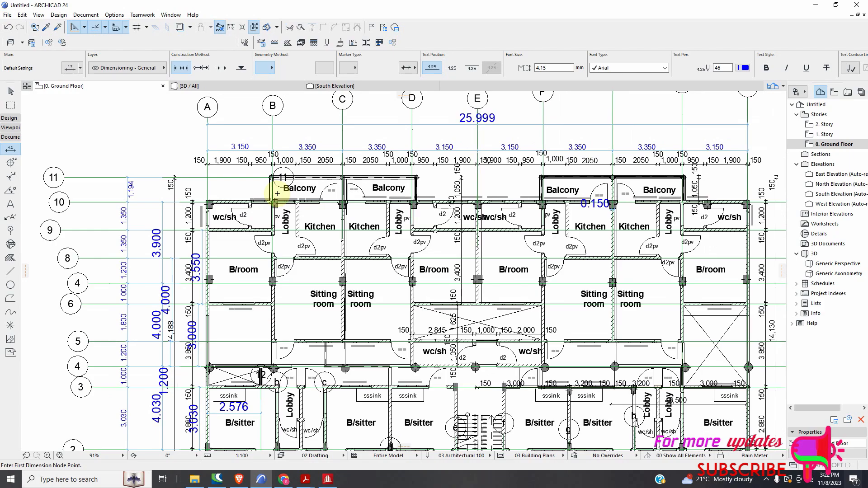
{"action": "scroll", "coordinate": [267, 187], "scroll_direction": "up", "scroll_amount": 3}
{"action": "scroll", "coordinate": [267, 189], "scroll_direction": "up", "scroll_amount": 1}
{"action": "scroll", "coordinate": [269, 199], "scroll_direction": "down", "scroll_amount": 1}
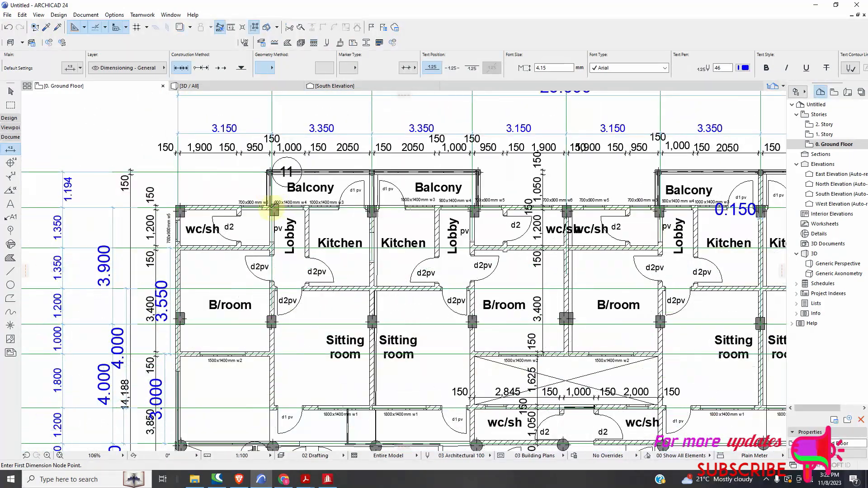
{"action": "scroll", "coordinate": [449, 215], "scroll_direction": "down", "scroll_amount": 3}
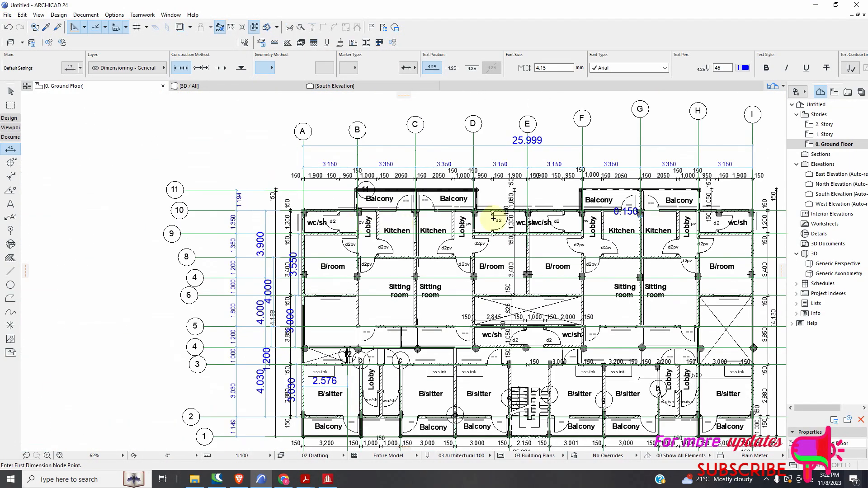
{"action": "scroll", "coordinate": [592, 217], "scroll_direction": "down", "scroll_amount": 3}
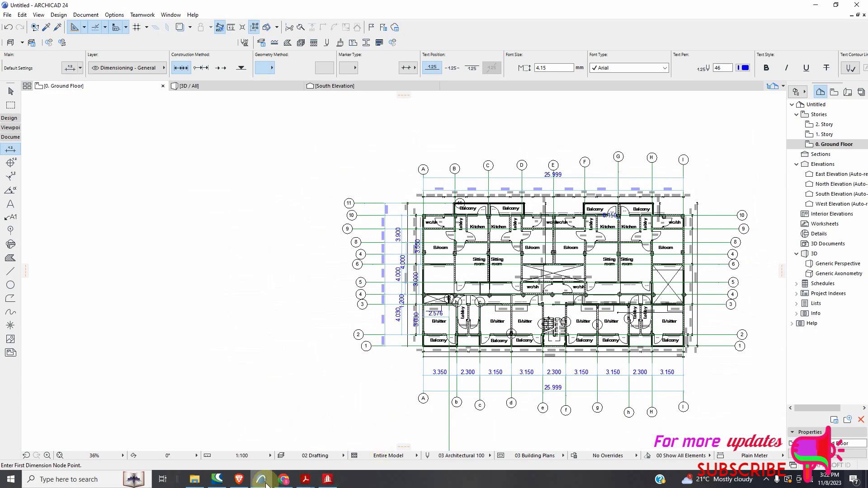
{"action": "left_click", "coordinate": [327, 479]}
Select the top nodes of the rear-edge columns on grids B, C, D, F, G and H.
{"action": "left_click", "coordinate": [11, 41]}
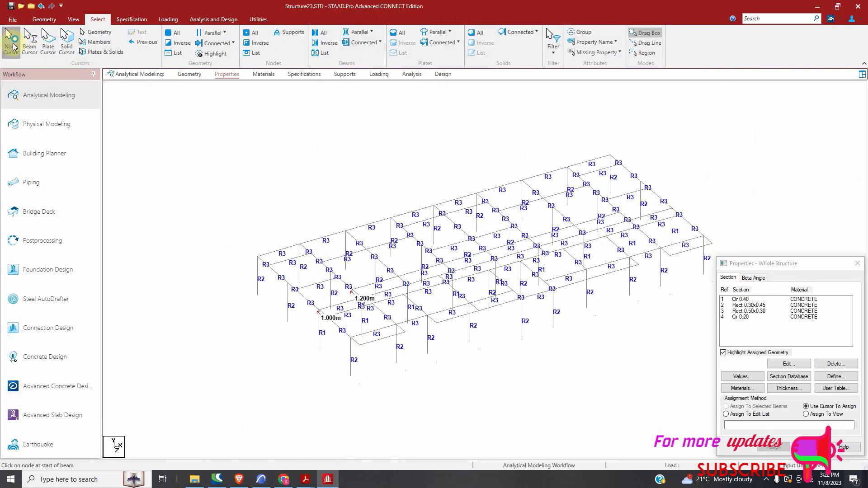
{"action": "left_click", "coordinate": [300, 244]}
{"action": "left_click", "coordinate": [346, 231]}
{"action": "left_click_drag", "start_coordinate": [348, 207], "coordinate": [373, 216]}
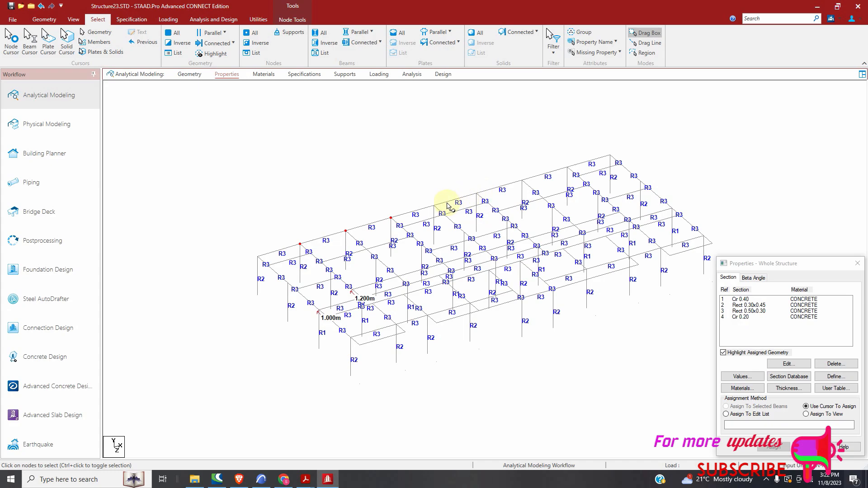
{"action": "left_click", "coordinate": [476, 193], "text": "ctrl"}
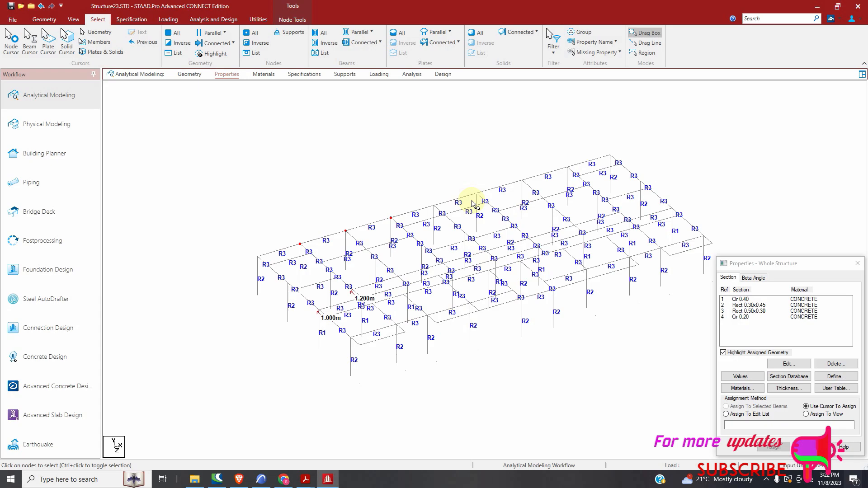
{"action": "left_click", "coordinate": [581, 156], "text": "ctrl"}
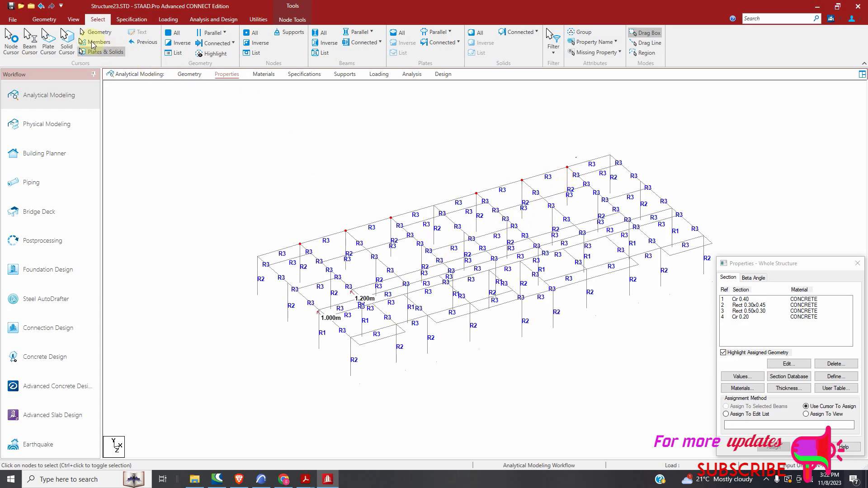
Try to copy the selected rear-edge nodes once by -1.194 m along Z without linking the steps.
{"action": "left_click", "coordinate": [44, 19]}
{"action": "left_click", "coordinate": [81, 33]}
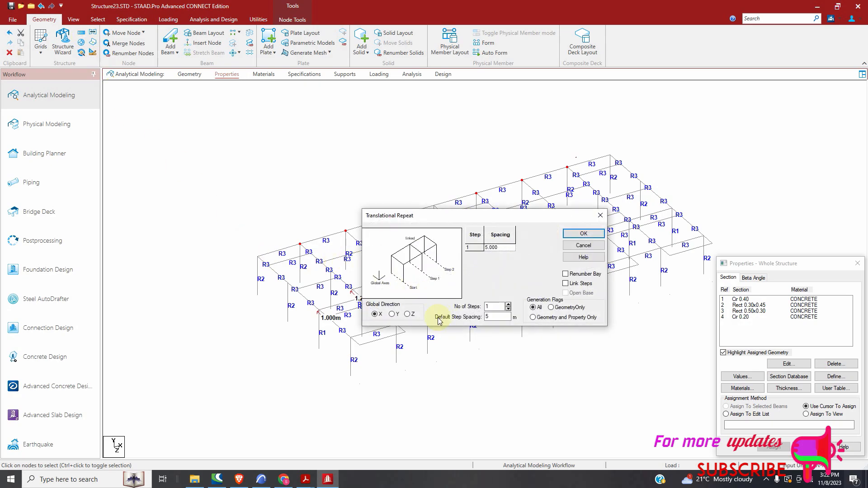
{"action": "left_click", "coordinate": [412, 315]}
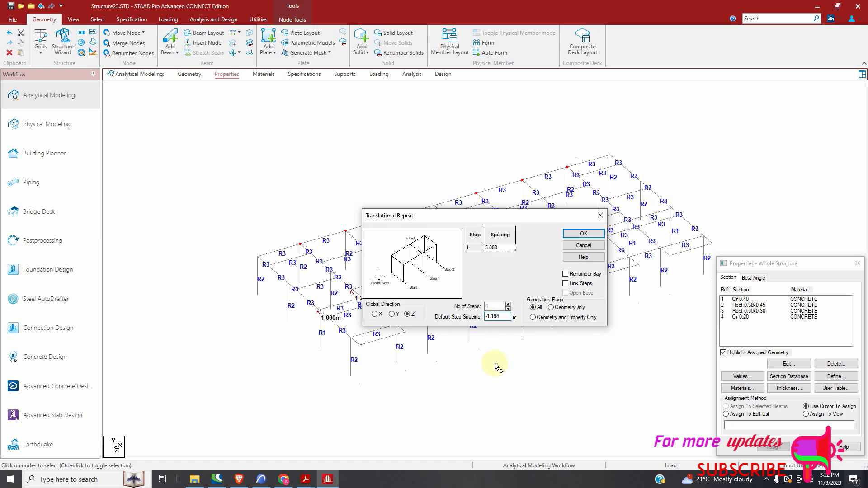
{"action": "left_click", "coordinate": [583, 234]}
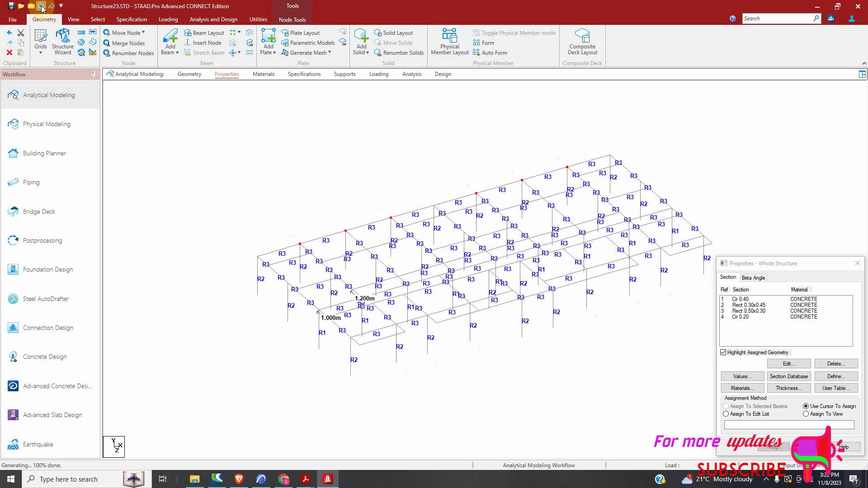
Copy the selected rear-edge nodes by -1.194 m along global Z with Translational Repeat and Link Steps enabled.
{"action": "left_click", "coordinate": [81, 33]}
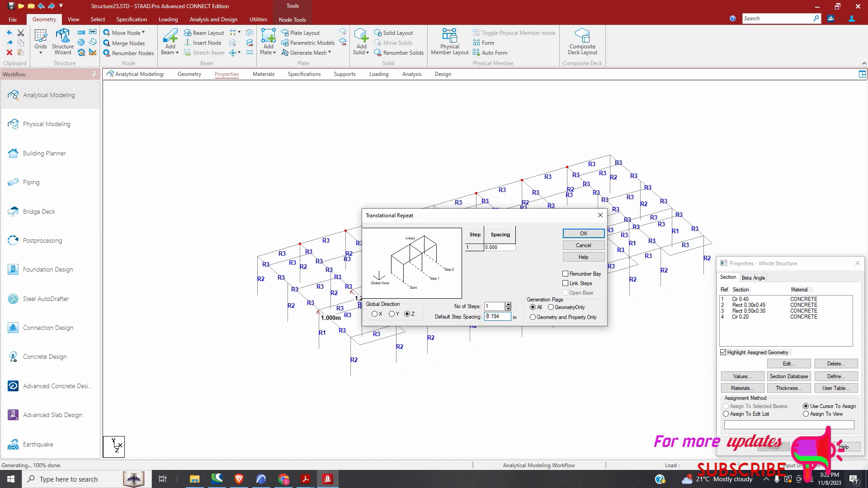
{"action": "left_click", "coordinate": [566, 283]}
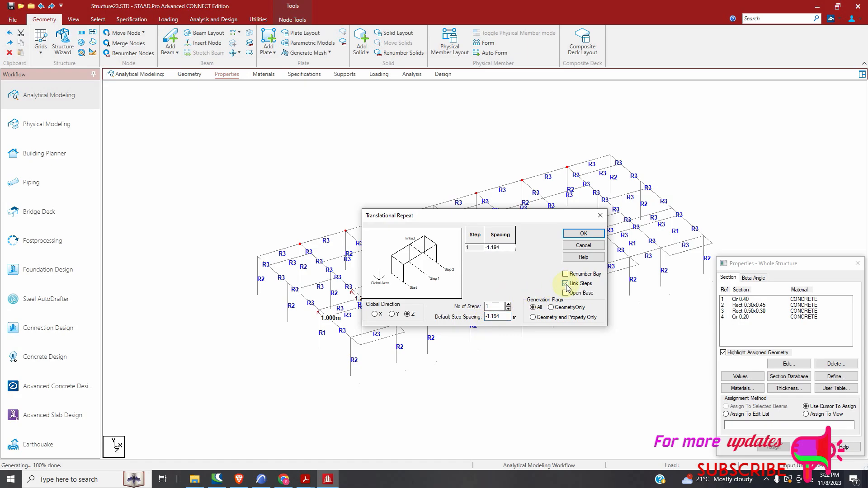
{"action": "left_click", "coordinate": [584, 234]}
Add the outer rear balcony beams by joining the copied nodes from grid B to D and from grid F to H.
{"action": "left_click", "coordinate": [170, 40]}
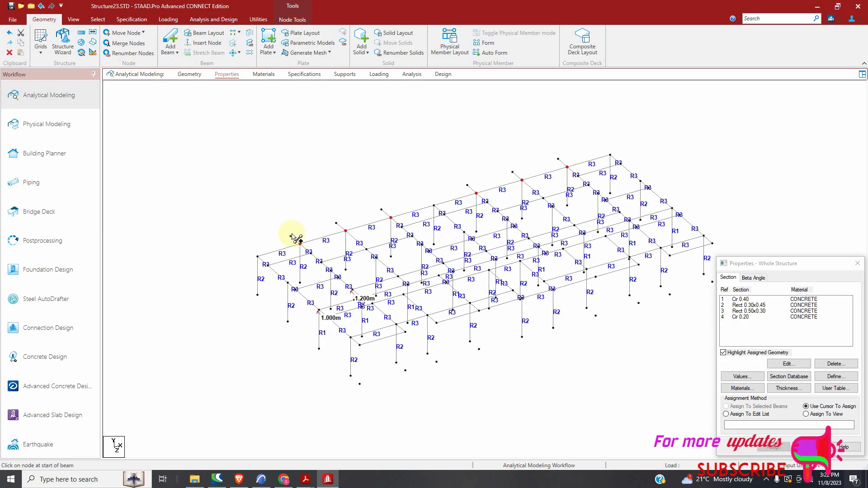
{"action": "left_click_drag", "start_coordinate": [336, 223], "coordinate": [381, 209]}
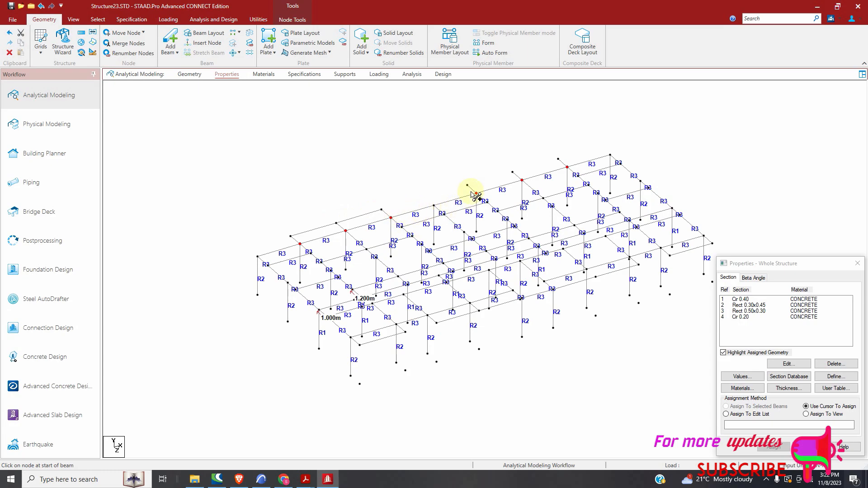
{"action": "left_click_drag", "start_coordinate": [466, 185], "coordinate": [558, 159]}
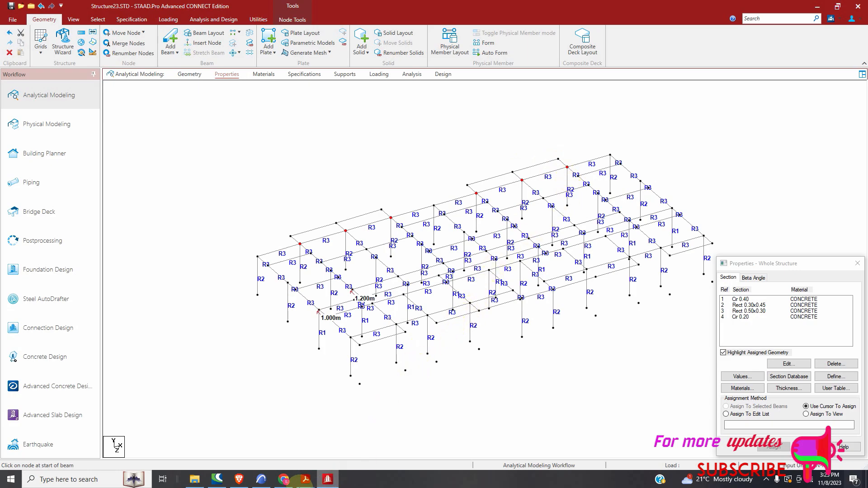
Switch to ARCHICAD, compare the rear balconies on the ground floor plan with the frame, and return to STAAD.Pro.
{"action": "left_click", "coordinate": [261, 479]}
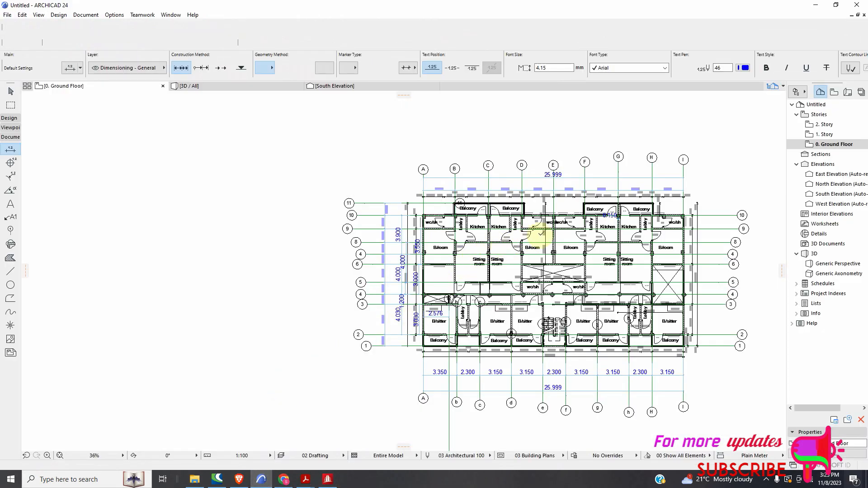
{"action": "scroll", "coordinate": [583, 231], "scroll_direction": "up", "scroll_amount": 3}
{"action": "scroll", "coordinate": [382, 224], "scroll_direction": "down", "scroll_amount": 2}
{"action": "scroll", "coordinate": [515, 209], "scroll_direction": "up", "scroll_amount": 3}
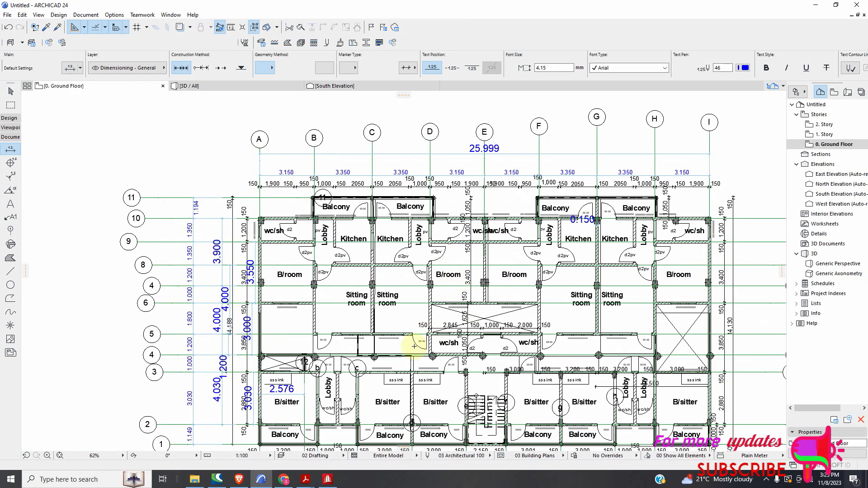
{"action": "left_click", "coordinate": [326, 479]}
{"action": "scroll", "coordinate": [233, 336], "scroll_direction": "down", "scroll_amount": 3}
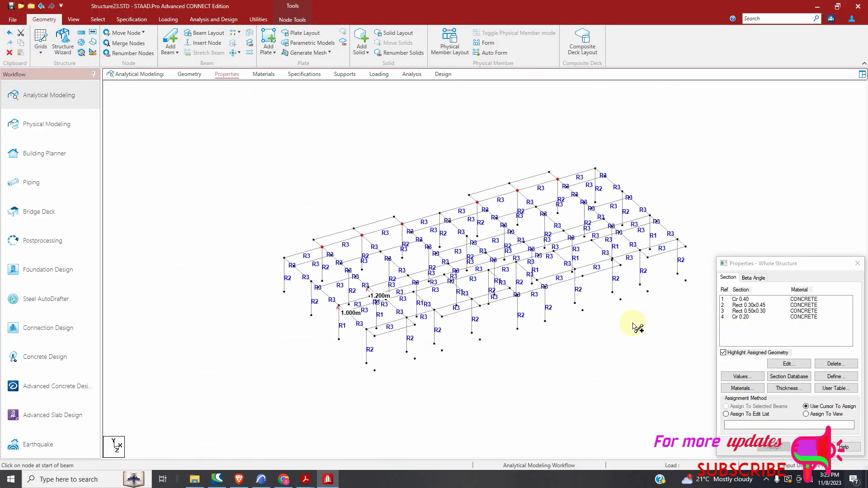
Select all members with a missing property and assign the Rect 0.50x0.30 concrete section to them.
{"action": "left_click", "coordinate": [97, 19]}
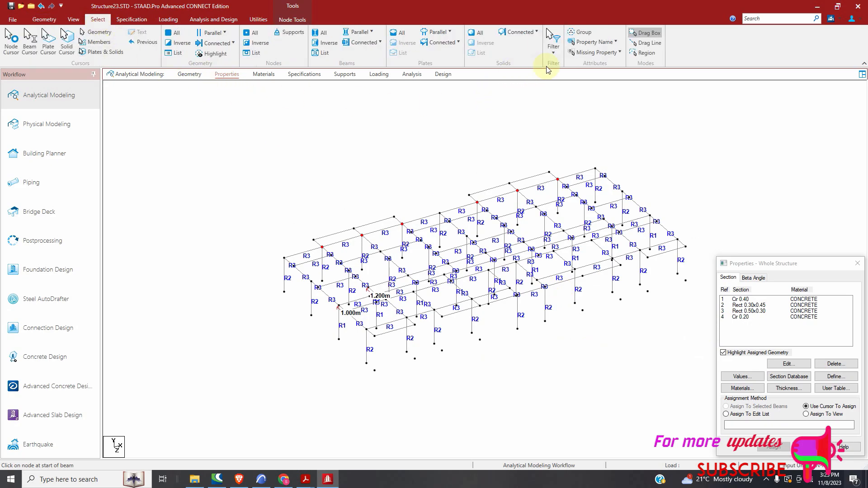
{"action": "left_click", "coordinate": [597, 53]}
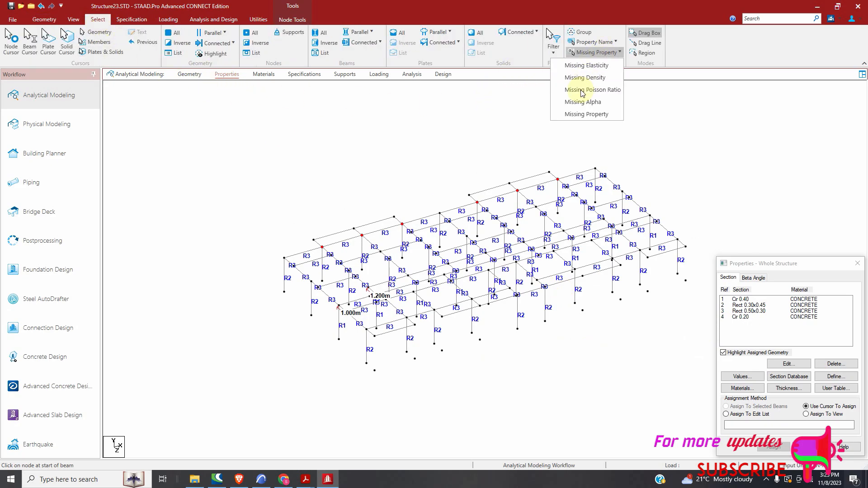
{"action": "left_click", "coordinate": [762, 316]}
{"action": "left_click", "coordinate": [763, 312]}
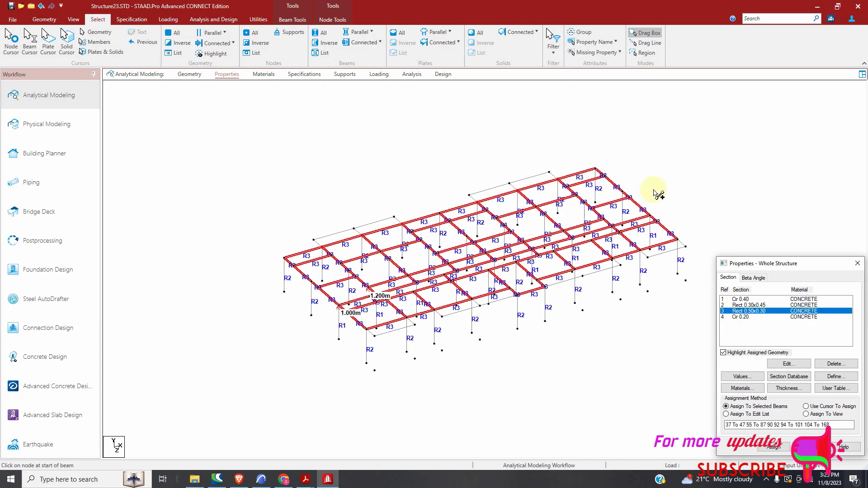
{"action": "left_click", "coordinate": [588, 53]}
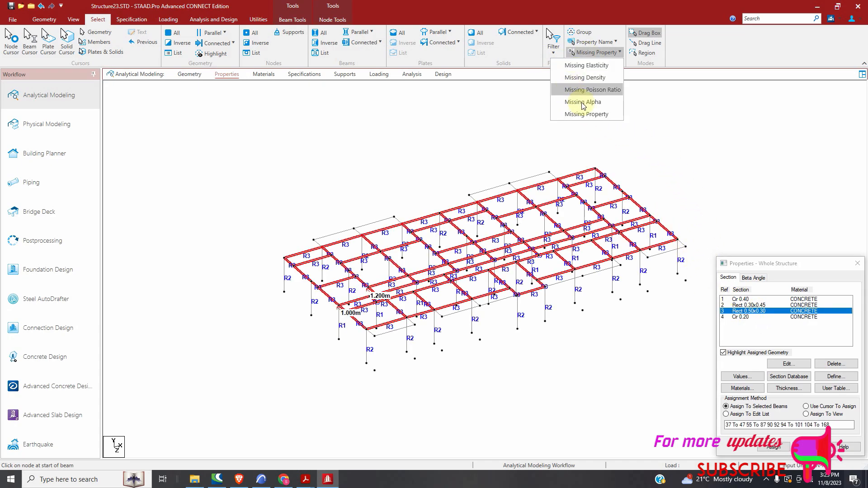
{"action": "left_click", "coordinate": [583, 113]}
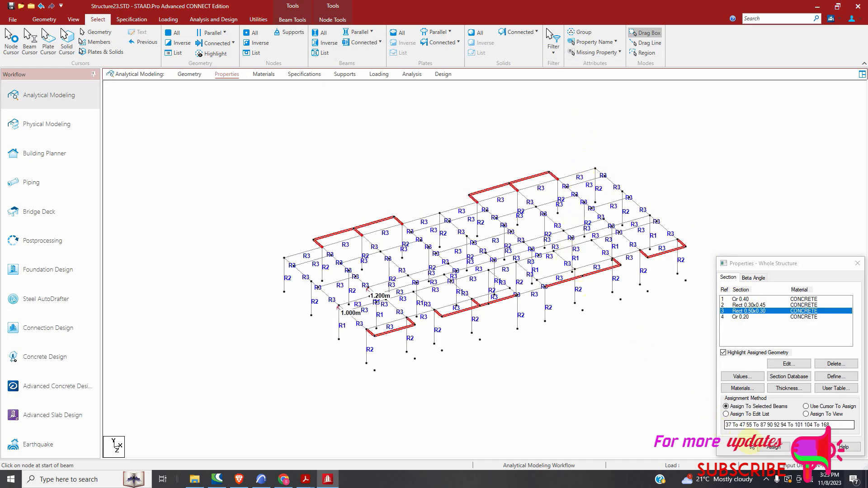
{"action": "left_click", "coordinate": [774, 446]}
{"action": "left_click", "coordinate": [801, 382]}
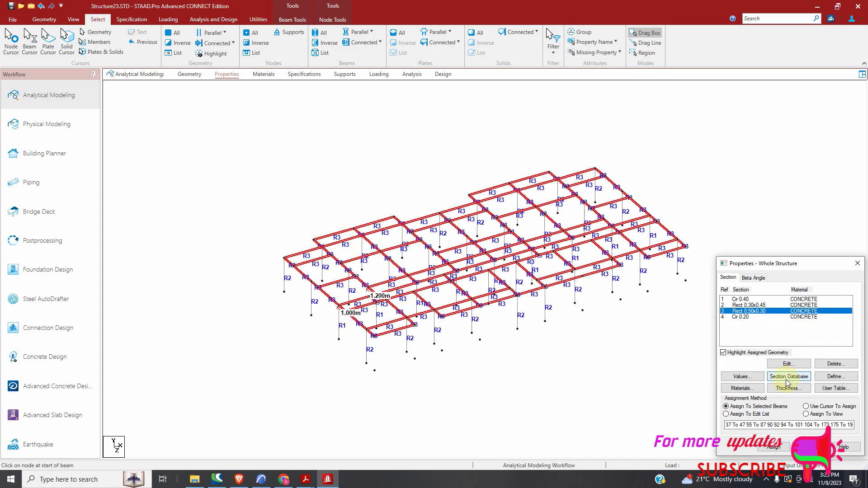
Save the modified structure and open the loading definitions for the model.
{"action": "scroll", "coordinate": [406, 328], "scroll_direction": "down", "scroll_amount": 1}
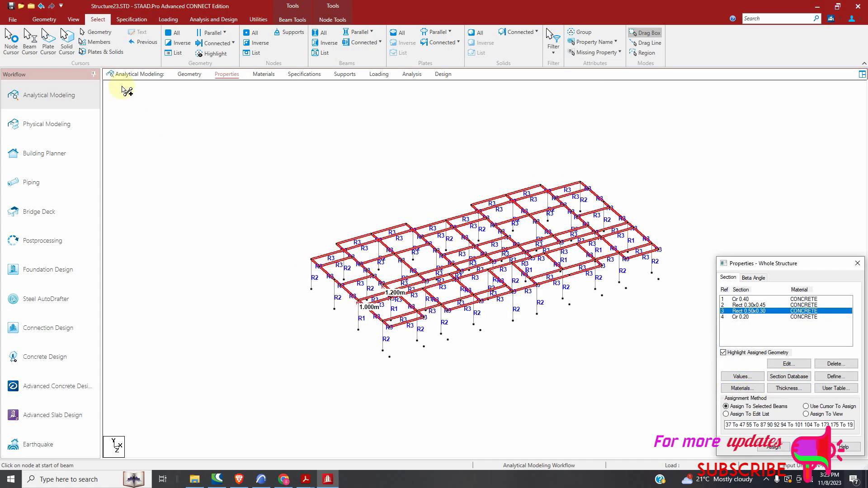
{"action": "left_click", "coordinate": [9, 6]}
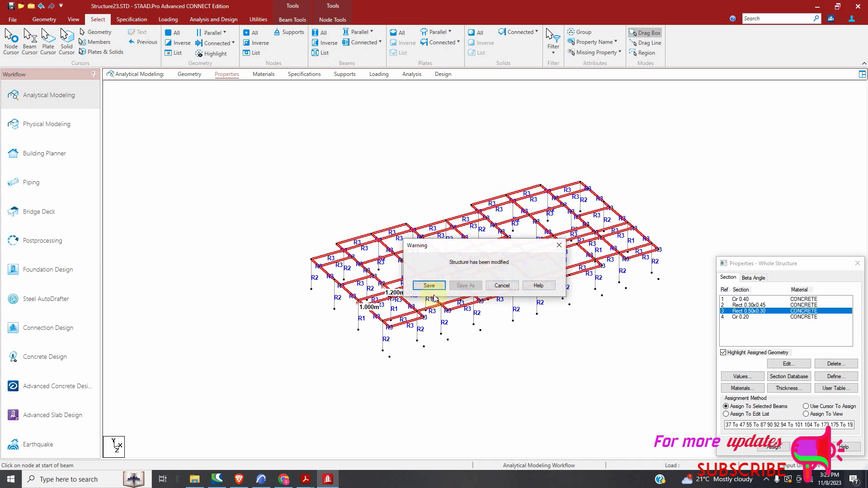
{"action": "left_click", "coordinate": [430, 286]}
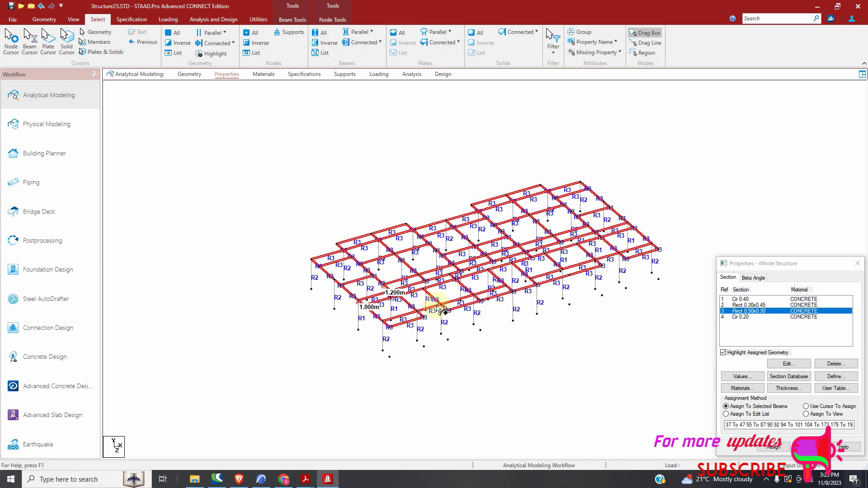
{"action": "scroll", "coordinate": [465, 302], "scroll_direction": "down", "scroll_amount": 1}
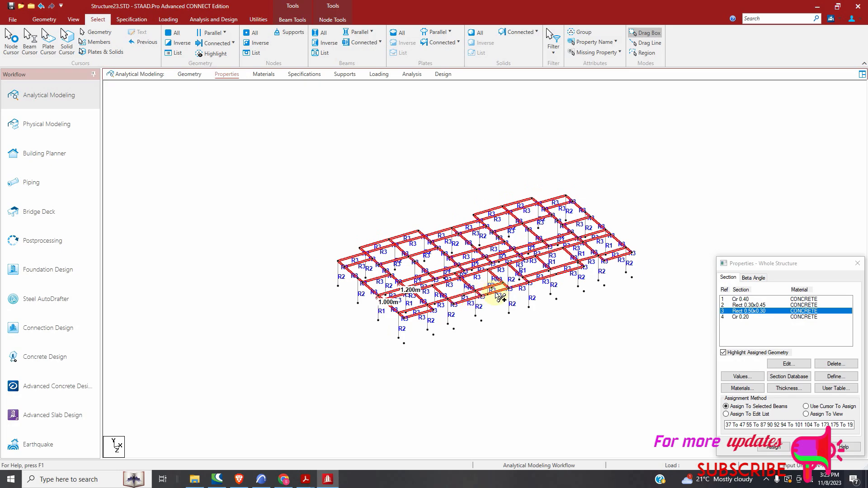
{"action": "left_click", "coordinate": [378, 76]}
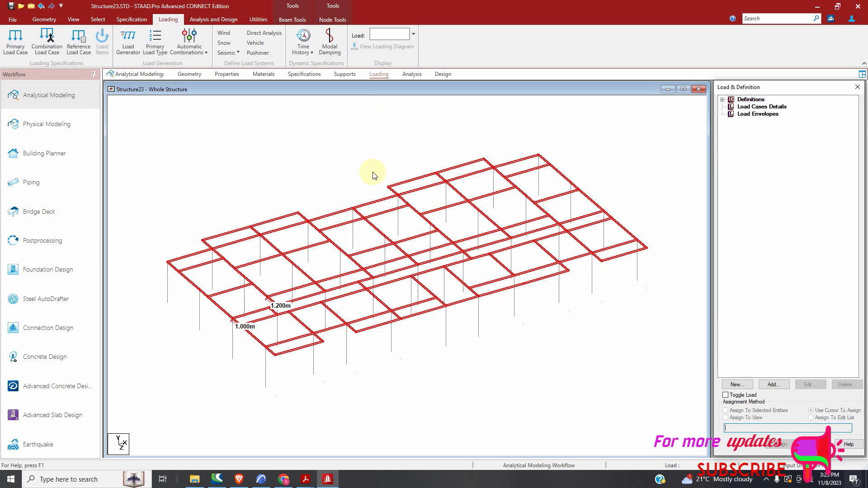
Switch to ARCHICAD, review the overall ground floor layout, return to STAAD.Pro, and clear the beam selection.
{"action": "left_click", "coordinate": [261, 480]}
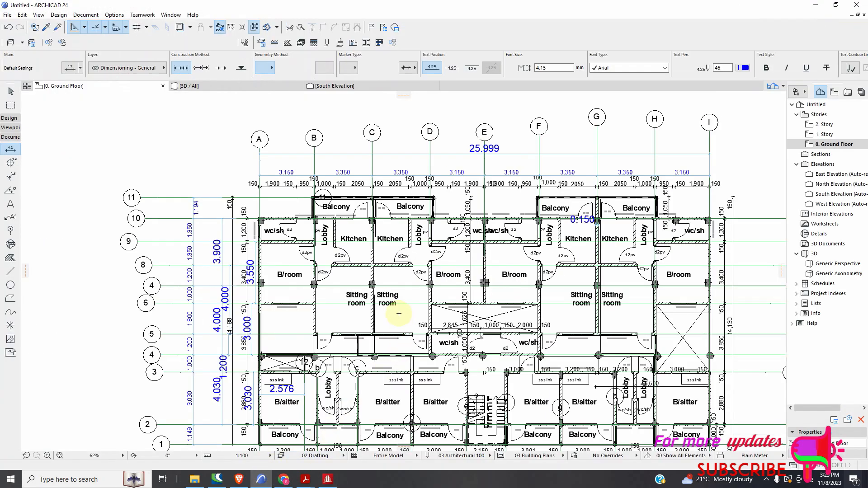
{"action": "scroll", "coordinate": [399, 314], "scroll_direction": "down", "scroll_amount": 2}
{"action": "scroll", "coordinate": [473, 339], "scroll_direction": "up", "scroll_amount": 5}
{"action": "scroll", "coordinate": [427, 329], "scroll_direction": "down", "scroll_amount": 3}
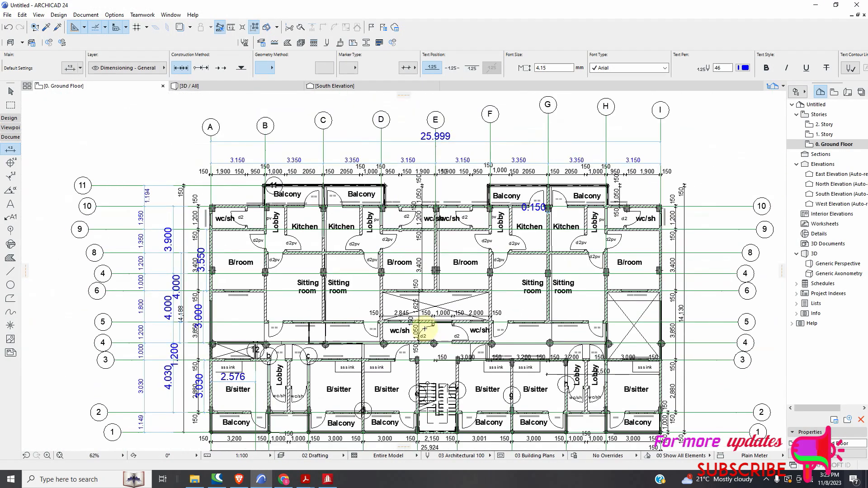
{"action": "scroll", "coordinate": [425, 329], "scroll_direction": "down", "scroll_amount": 2}
{"action": "left_click", "coordinate": [328, 480]}
{"action": "scroll", "coordinate": [404, 328], "scroll_direction": "up", "scroll_amount": 1}
{"action": "scroll", "coordinate": [390, 318], "scroll_direction": "up", "scroll_amount": 1}
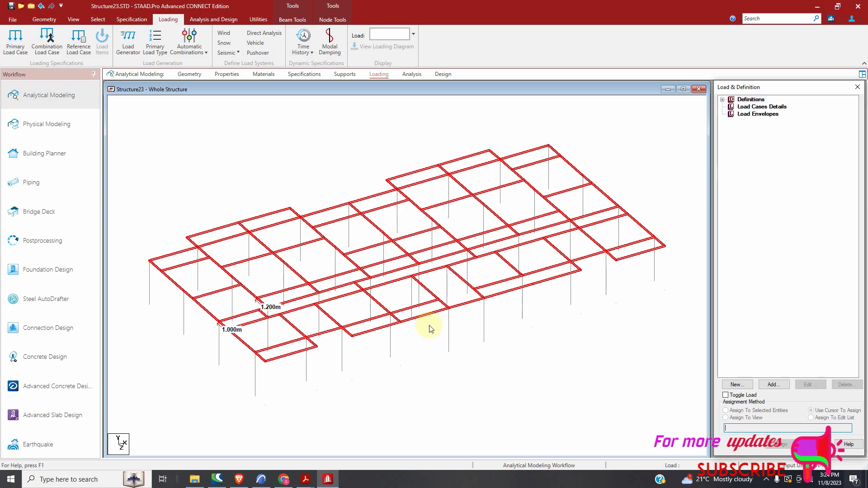
{"action": "left_click", "coordinate": [283, 235]}
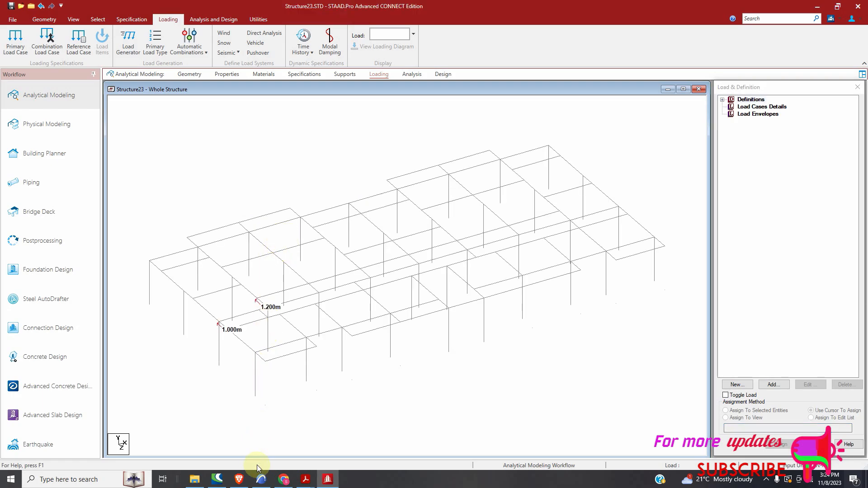
Switch to ARCHICAD, examine the central void and the corridor strip between grids 3 and 4, and return to STAAD.Pro.
{"action": "left_click", "coordinate": [261, 480]}
{"action": "scroll", "coordinate": [307, 303], "scroll_direction": "up", "scroll_amount": 4}
{"action": "scroll", "coordinate": [309, 306], "scroll_direction": "down", "scroll_amount": 4}
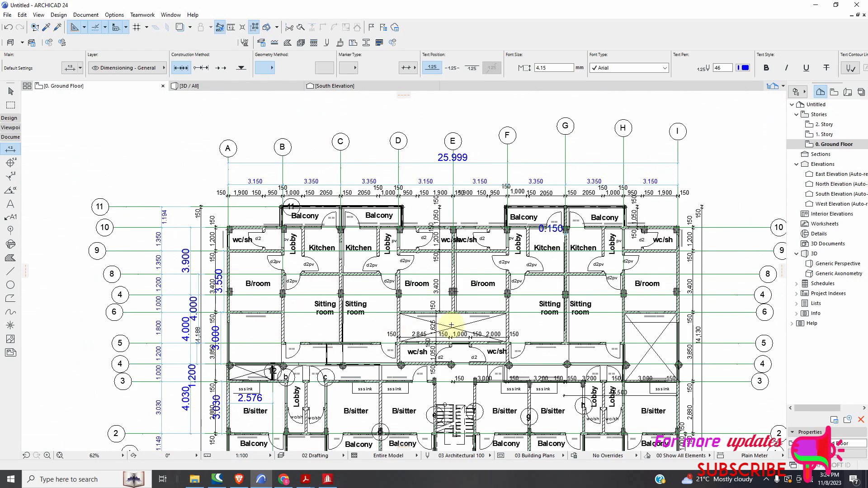
{"action": "scroll", "coordinate": [335, 353], "scroll_direction": "up", "scroll_amount": 1}
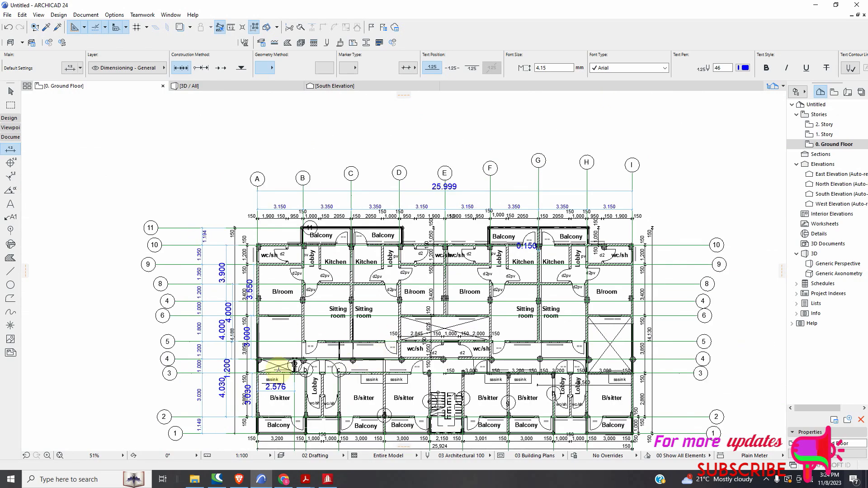
{"action": "scroll", "coordinate": [274, 365], "scroll_direction": "up", "scroll_amount": 1}
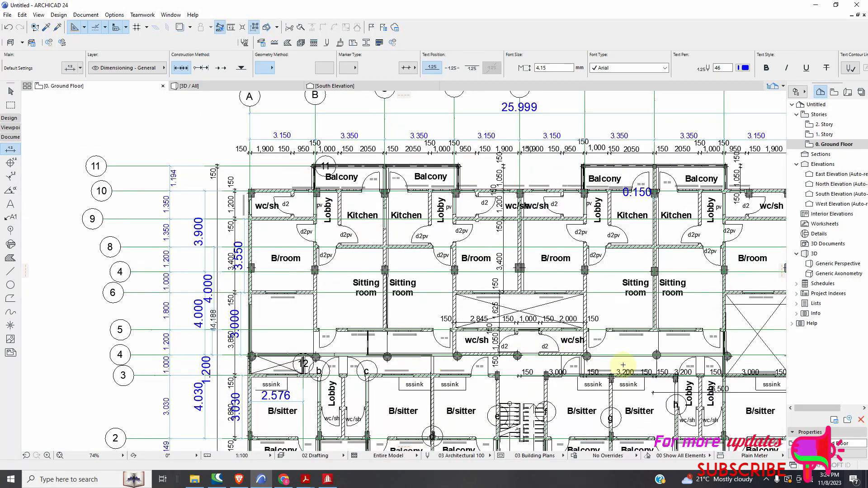
{"action": "scroll", "coordinate": [496, 363], "scroll_direction": "down", "scroll_amount": 3}
{"action": "scroll", "coordinate": [498, 398], "scroll_direction": "up", "scroll_amount": 4}
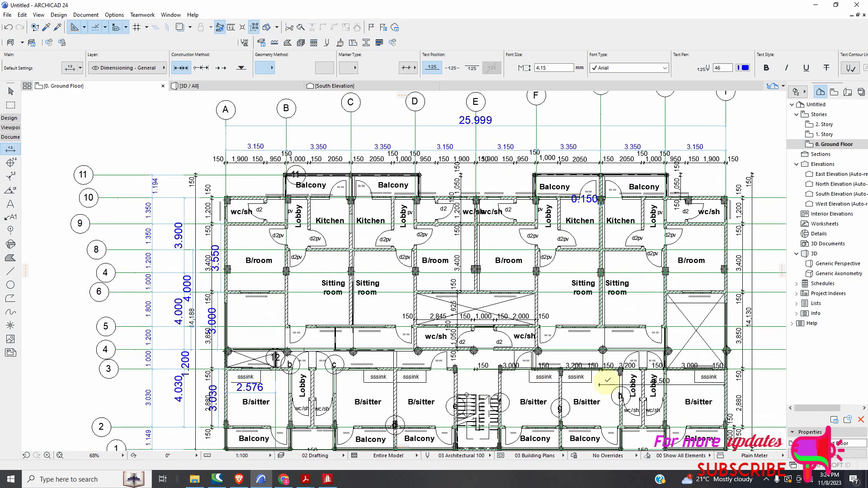
{"action": "left_click", "coordinate": [328, 480]}
{"action": "scroll", "coordinate": [525, 256], "scroll_direction": "up", "scroll_amount": 1}
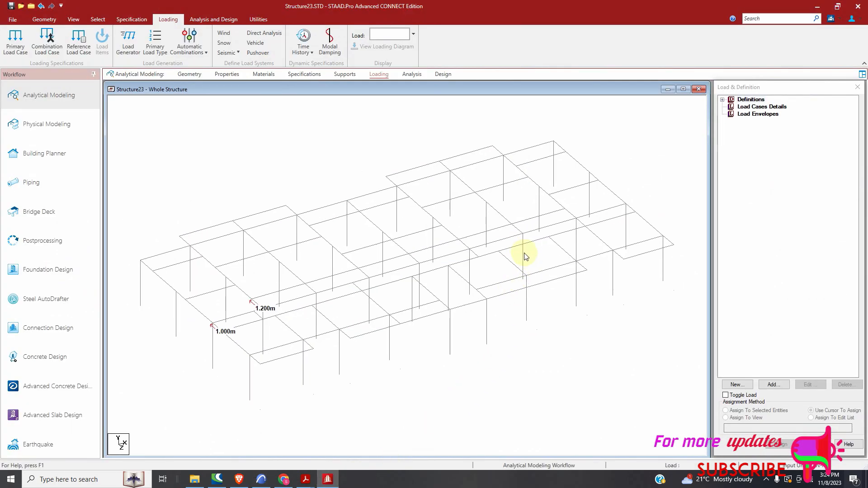
{"action": "scroll", "coordinate": [527, 245], "scroll_direction": "up", "scroll_amount": 1}
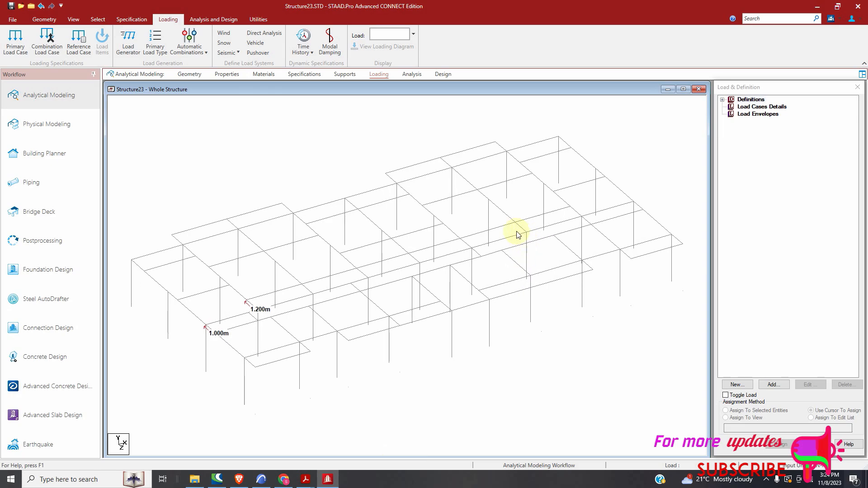
Select the column-top node between the two longitudinal corridor beams, on the line of the second rear balcony's middle beam.
{"action": "left_click", "coordinate": [94, 17]}
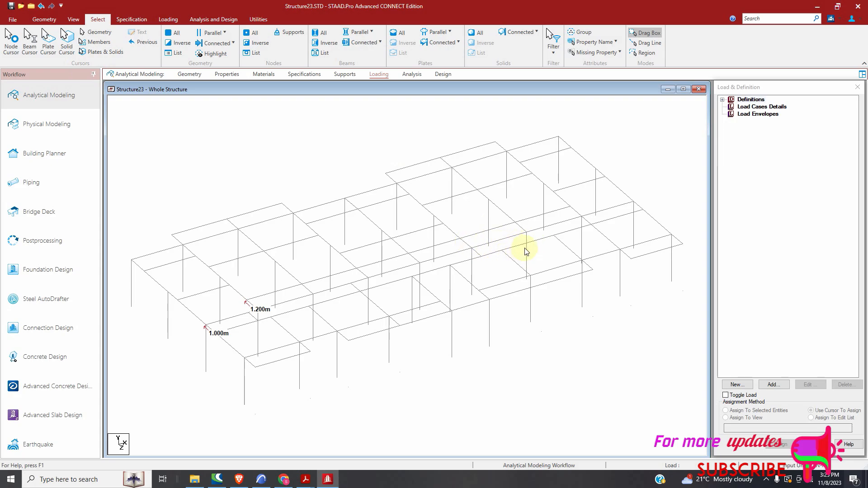
{"action": "scroll", "coordinate": [523, 244], "scroll_direction": "up", "scroll_amount": 1}
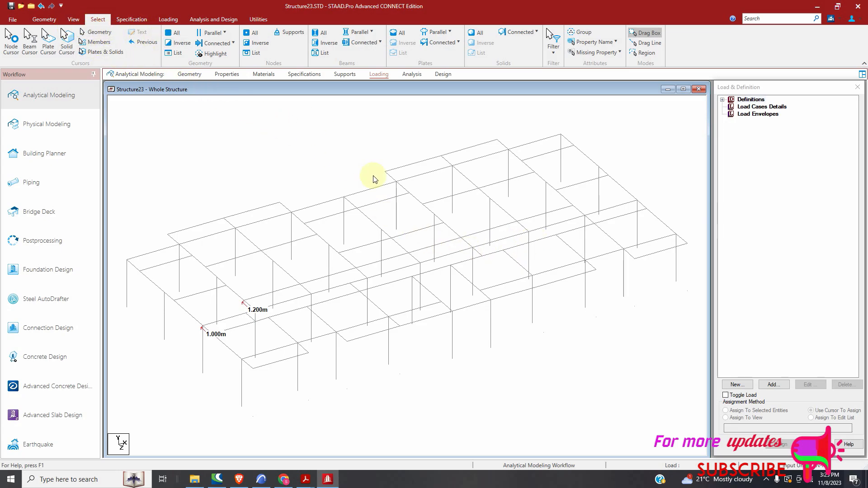
{"action": "left_click", "coordinate": [11, 48]}
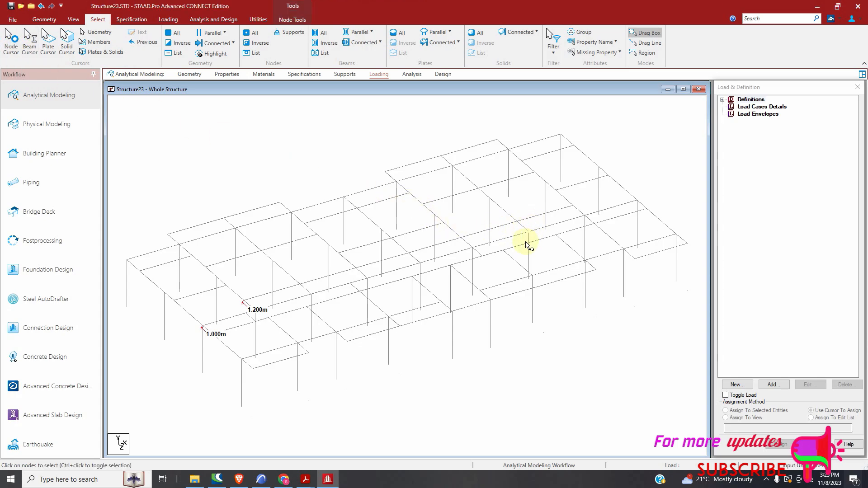
Try to repeat the selected node -1 m along Z, first unlinked and then with linked steps, and undo the last repeat.
{"action": "left_click", "coordinate": [45, 18]}
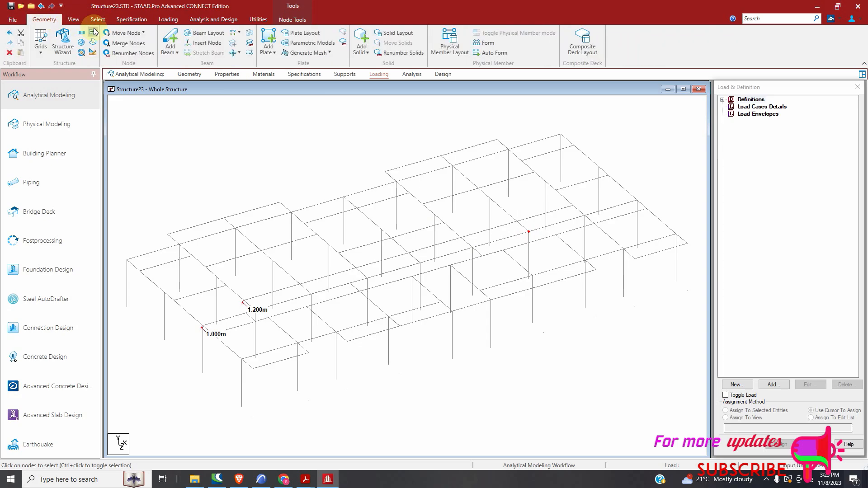
{"action": "left_click", "coordinate": [81, 33]}
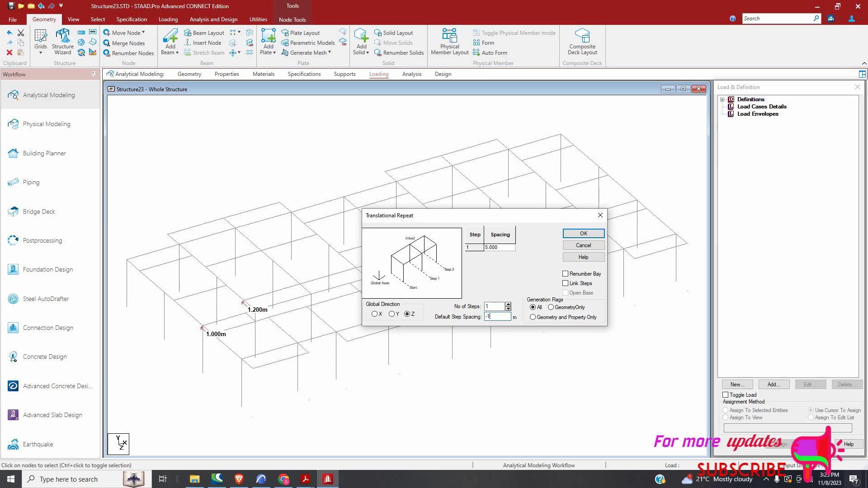
{"action": "left_click", "coordinate": [584, 233]}
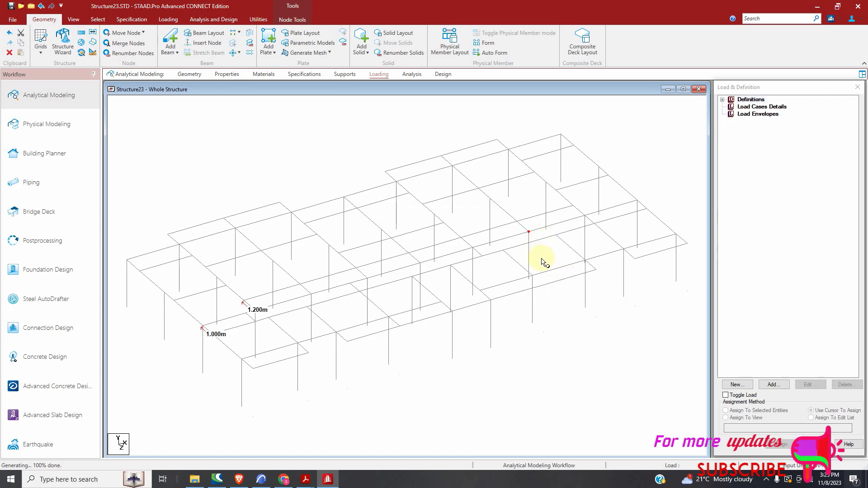
{"action": "left_click", "coordinate": [170, 42]}
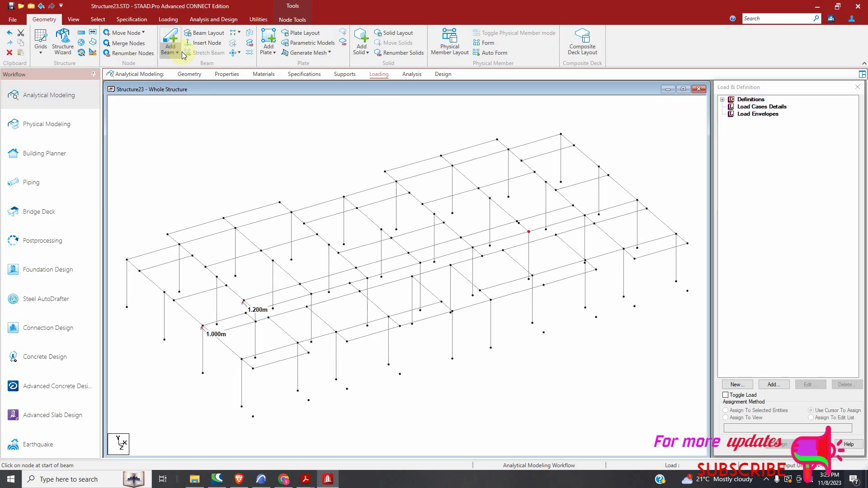
{"action": "left_click", "coordinate": [81, 33]}
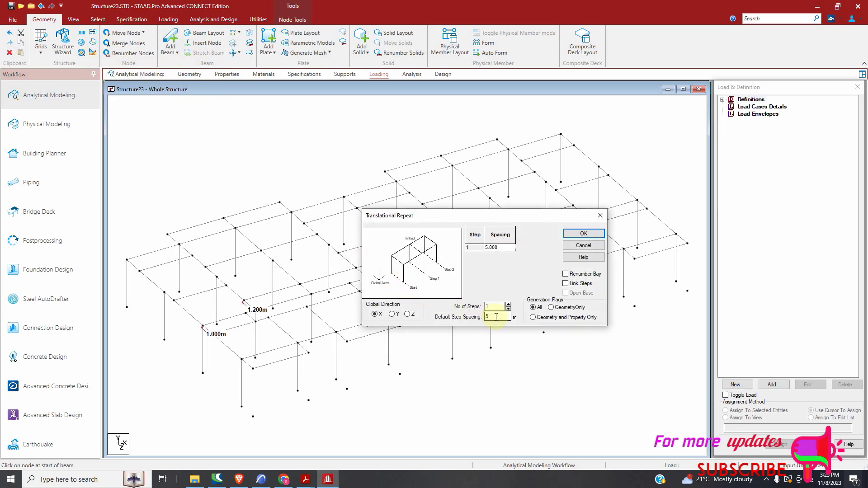
{"action": "left_click", "coordinate": [407, 314]}
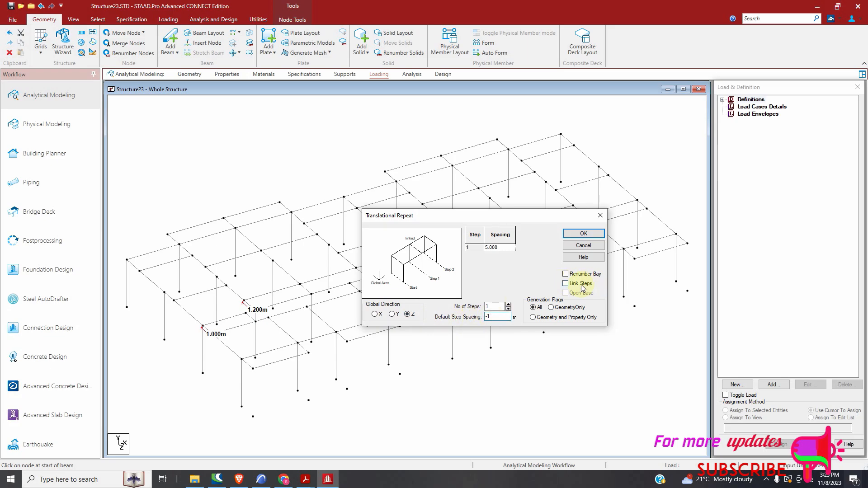
{"action": "left_click", "coordinate": [566, 283]}
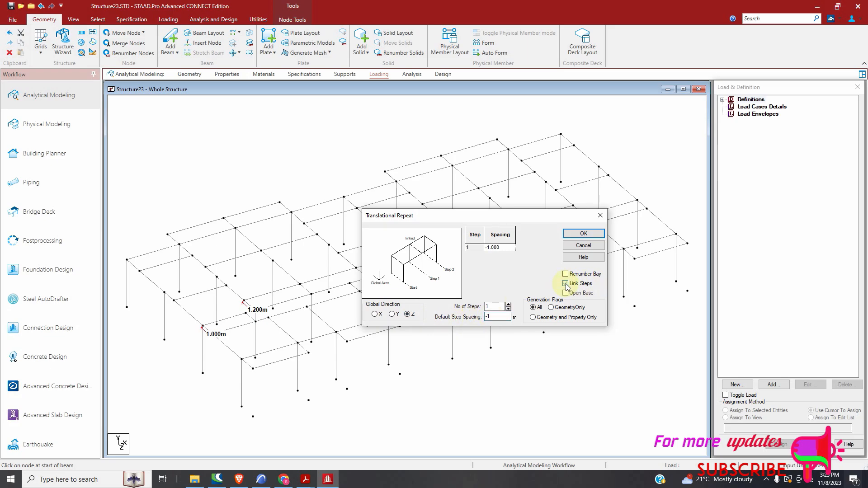
{"action": "left_click", "coordinate": [595, 234]}
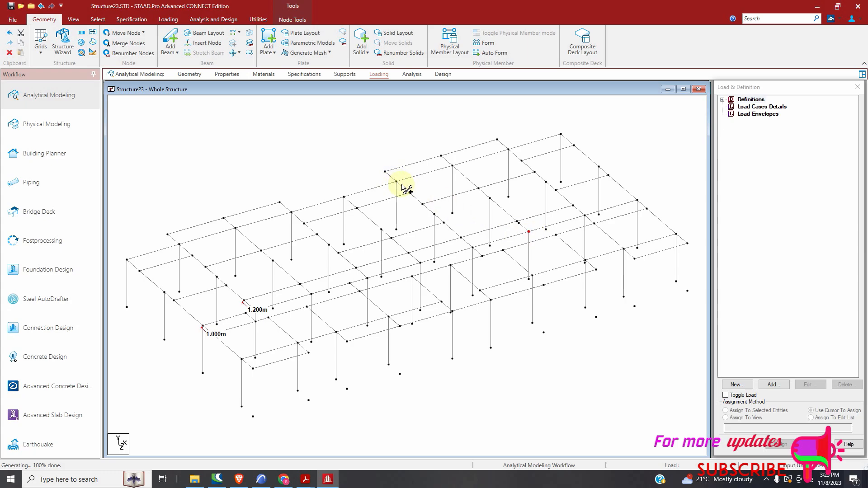
{"action": "left_click", "coordinate": [42, 6]}
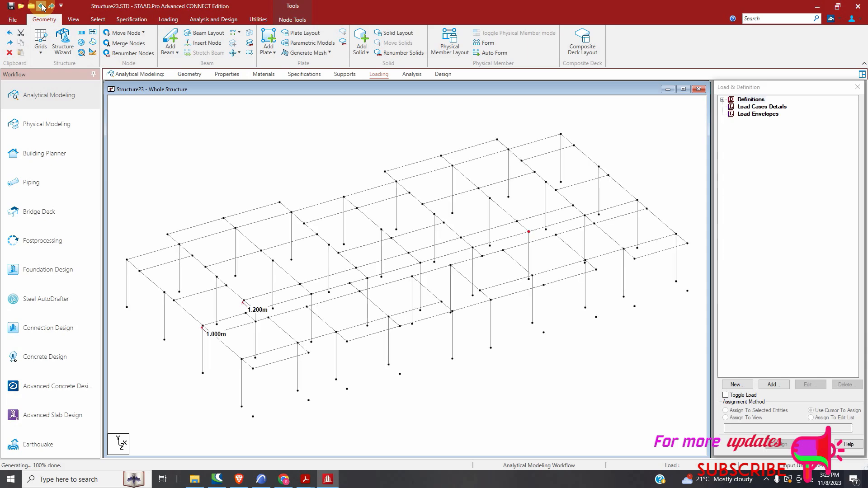
Repeat the selected node once at 1 m spacing along Z, with linked steps to create the missing corridor beam.
{"action": "left_click", "coordinate": [81, 33]}
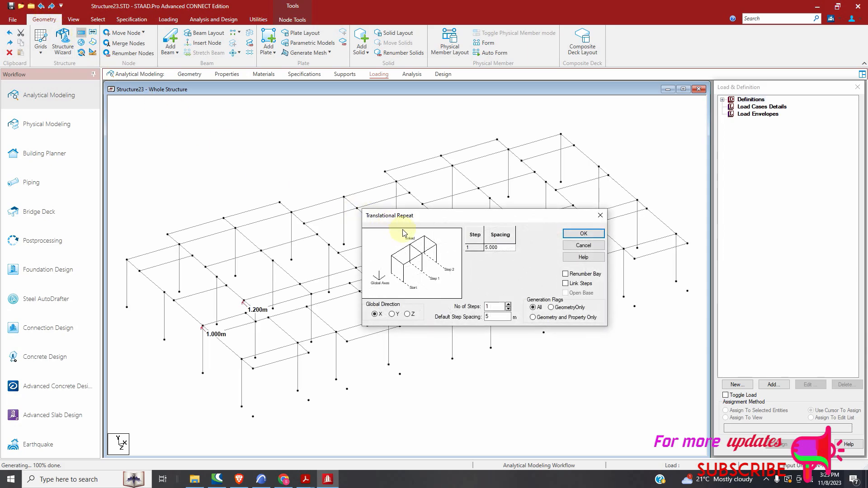
{"action": "left_click", "coordinate": [413, 314]}
{"action": "left_click", "coordinate": [496, 318]}
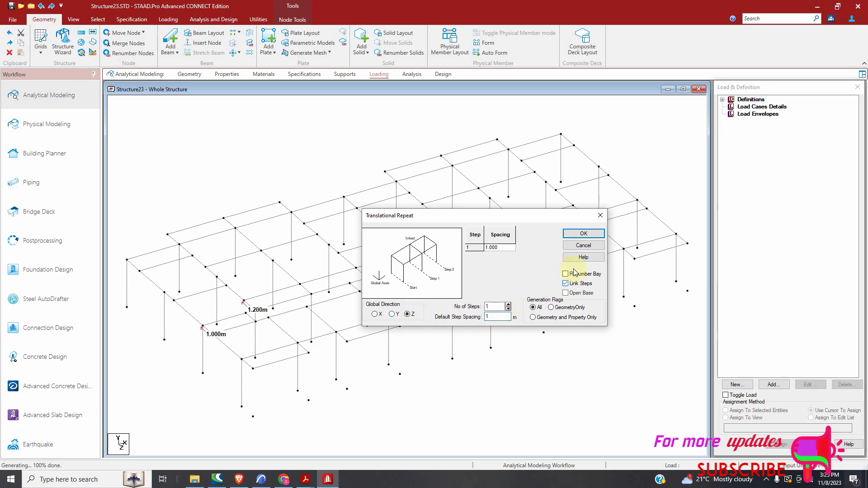
{"action": "left_click", "coordinate": [584, 233]}
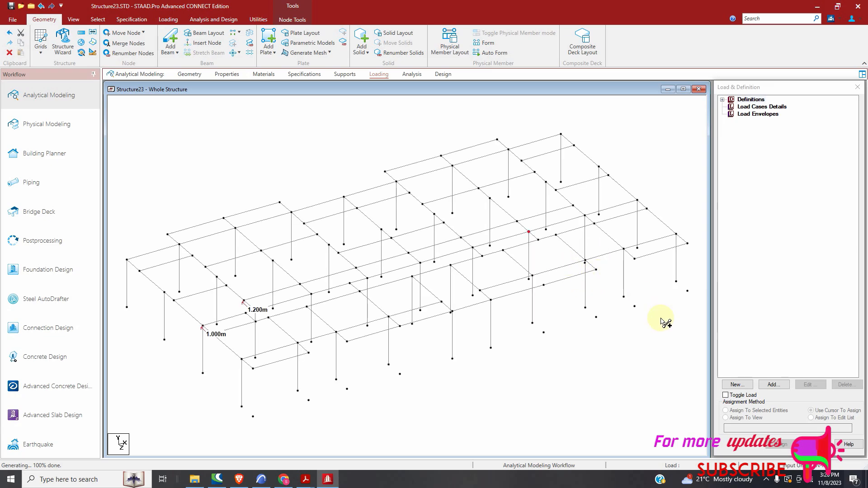
Select all members with a missing property, including the balcony beams, and assign the Rect 0.50x0.30 concrete section to the selected beams.
{"action": "left_click", "coordinate": [225, 74]}
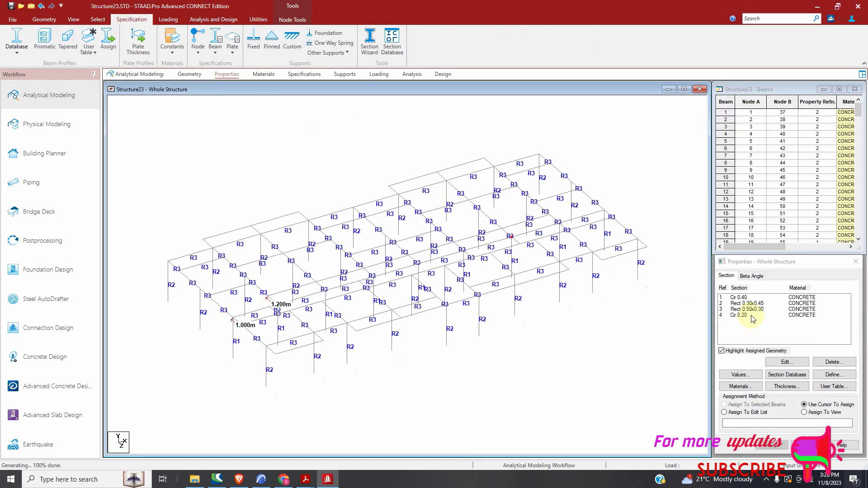
{"action": "left_click", "coordinate": [746, 309]}
{"action": "left_click", "coordinate": [98, 19]}
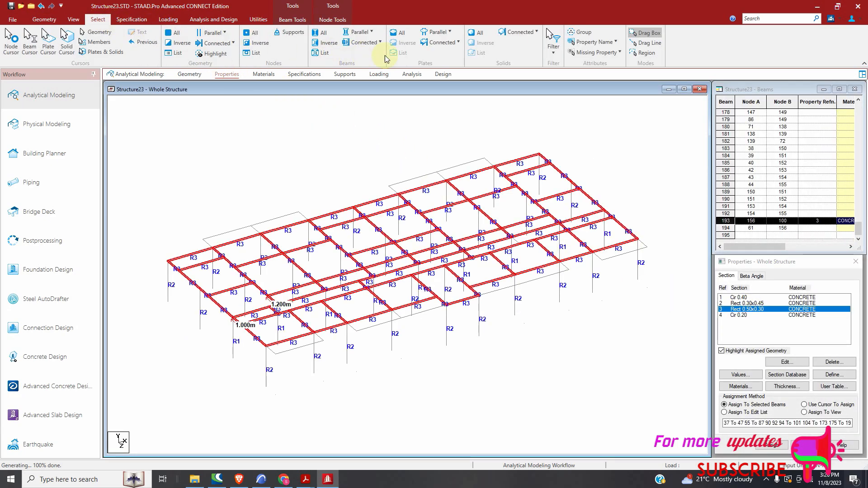
{"action": "left_click", "coordinate": [596, 52]}
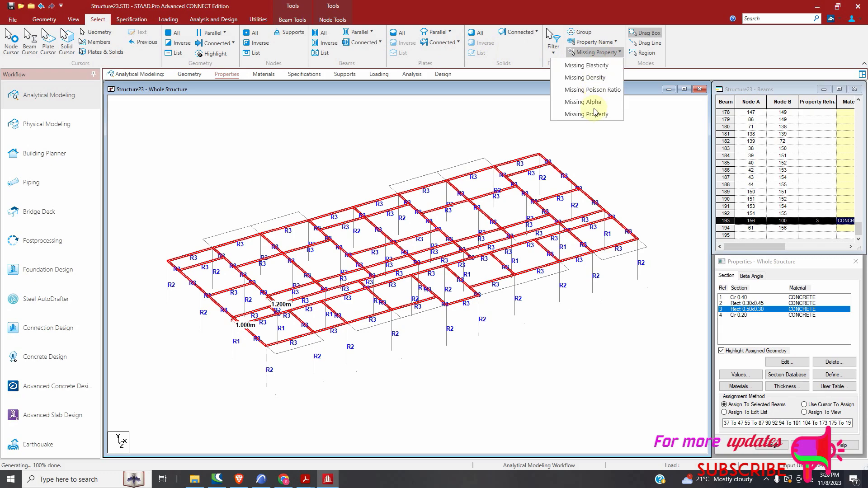
{"action": "left_click", "coordinate": [588, 113]}
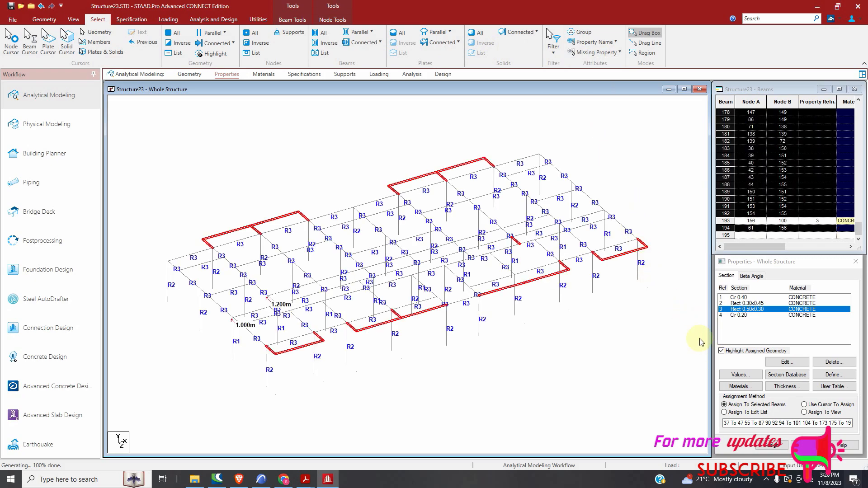
{"action": "left_click", "coordinate": [776, 445]}
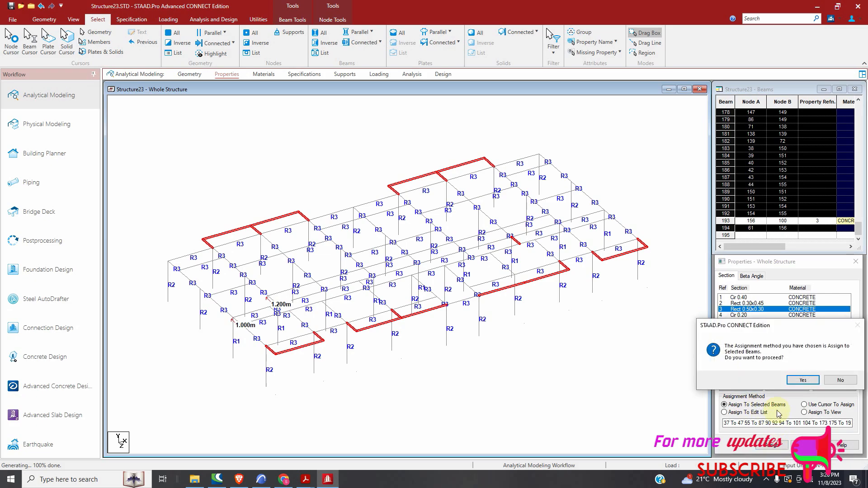
{"action": "left_click", "coordinate": [789, 384]}
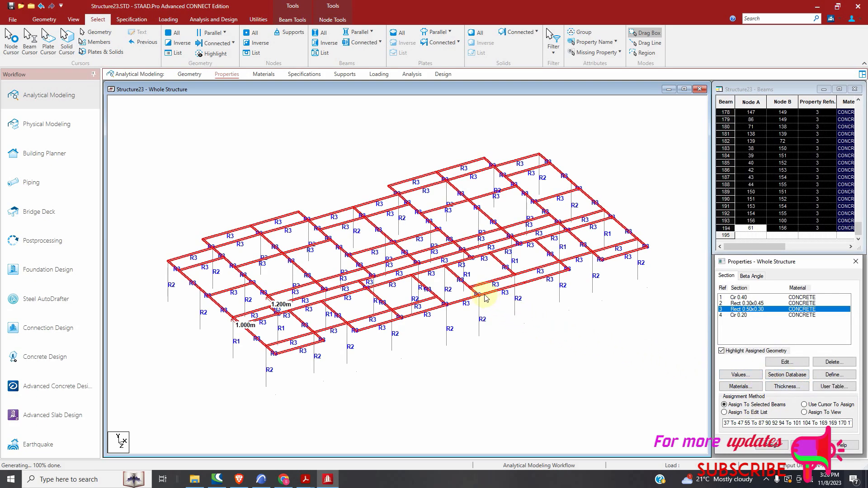
Clear the beam selection and save the modified structure.
{"action": "left_click", "coordinate": [406, 353]}
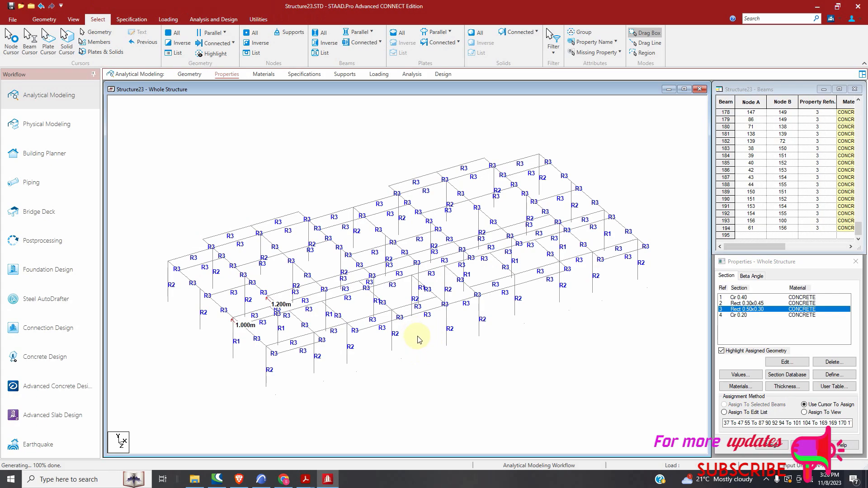
{"action": "left_click", "coordinate": [11, 6]}
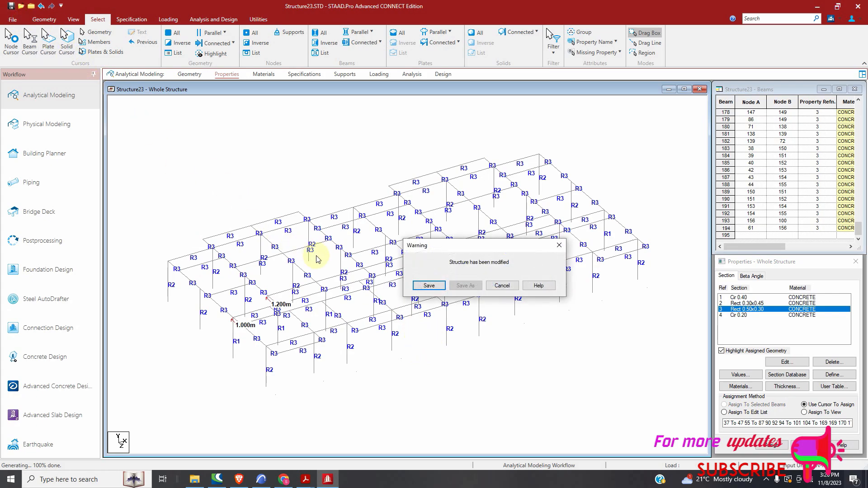
{"action": "left_click", "coordinate": [417, 286]}
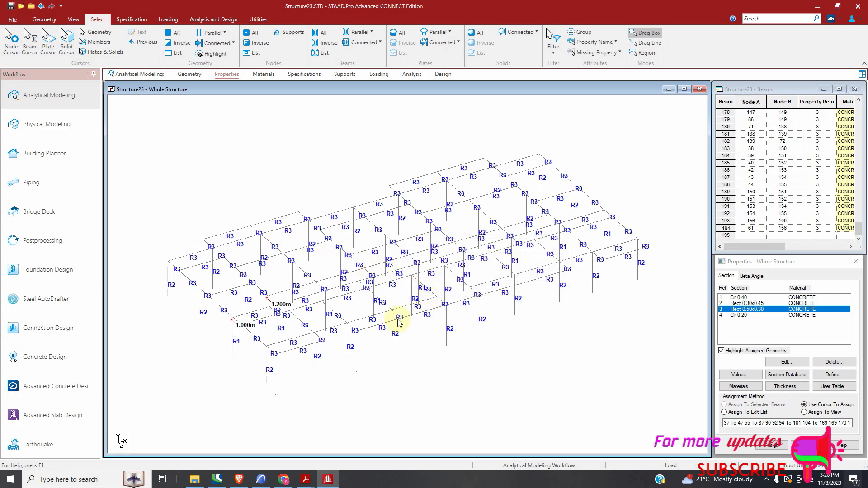
Examine the whole frame in a maximized 3D rendered view and return to the whole structure wireframe.
{"action": "left_click", "coordinate": [71, 20]}
{"action": "left_click", "coordinate": [525, 41]}
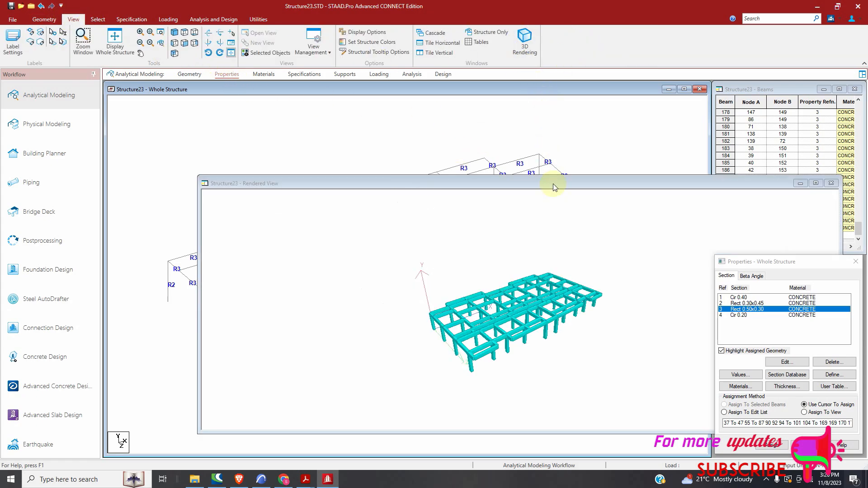
{"action": "left_click", "coordinate": [816, 183]}
{"action": "left_click_drag", "start_coordinate": [592, 262], "coordinate": [747, 172]}
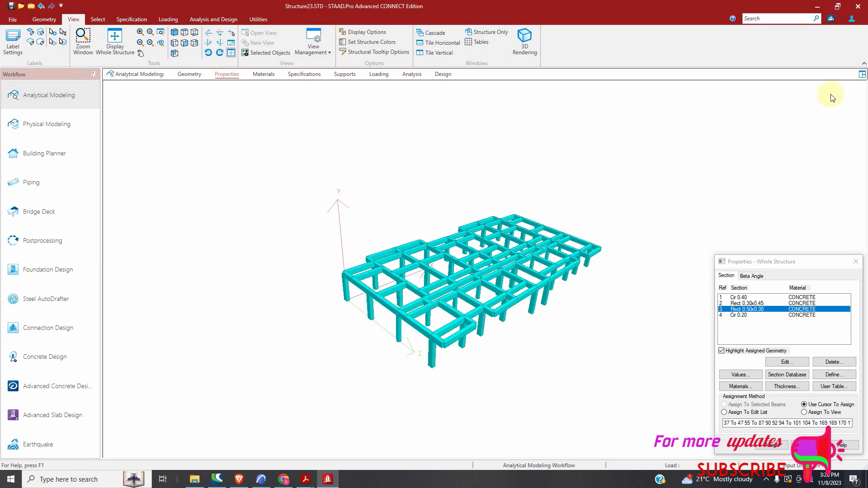
{"action": "left_click", "coordinate": [862, 75]}
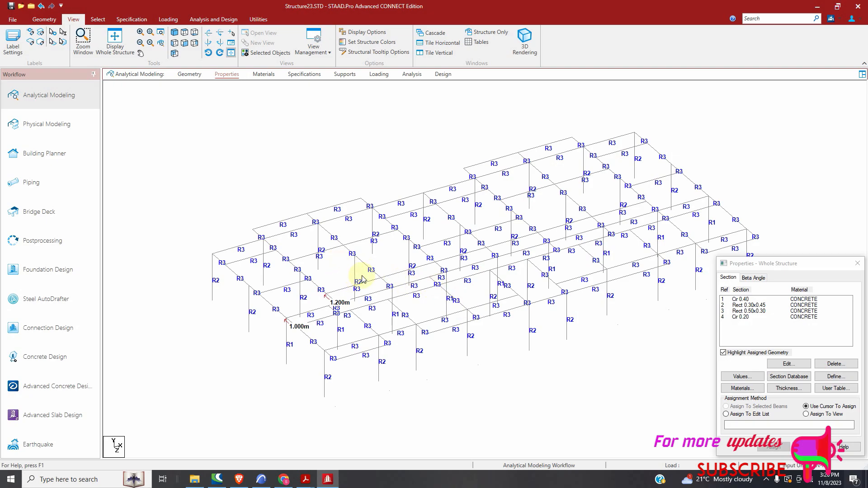
In plan view, generate a quadrilateral mesh with 10 divisions per side over the first bay of the rear left balcony.
{"action": "left_click", "coordinate": [193, 40]}
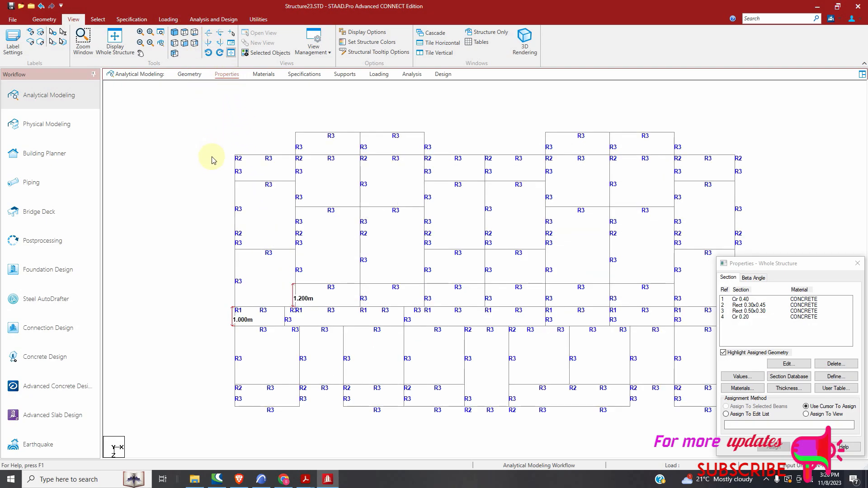
{"action": "left_click", "coordinate": [44, 19]}
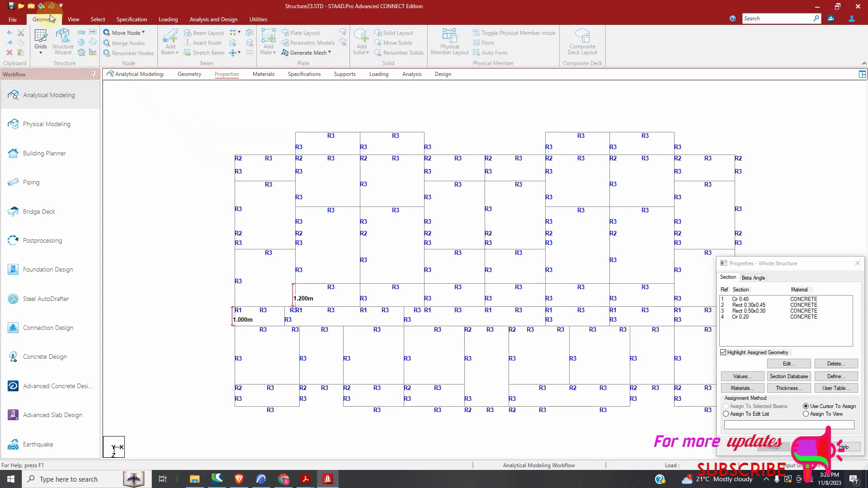
{"action": "left_click", "coordinate": [309, 53]}
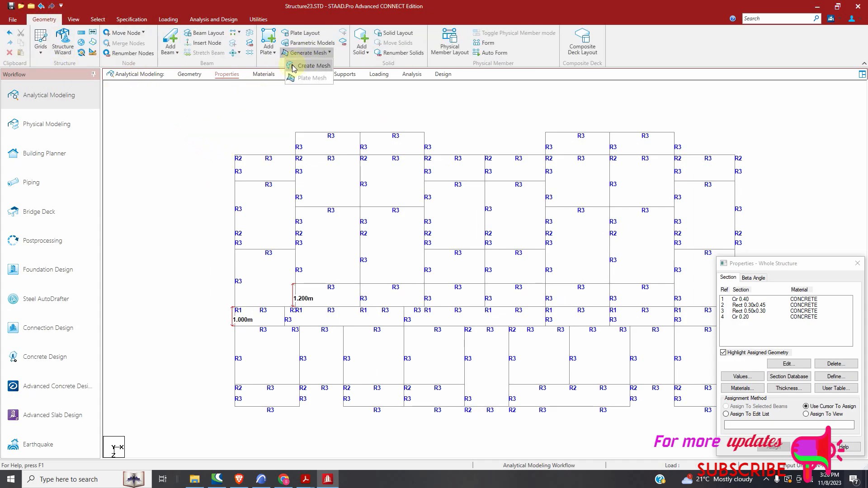
{"action": "left_click", "coordinate": [294, 67]}
{"action": "left_click", "coordinate": [297, 133]}
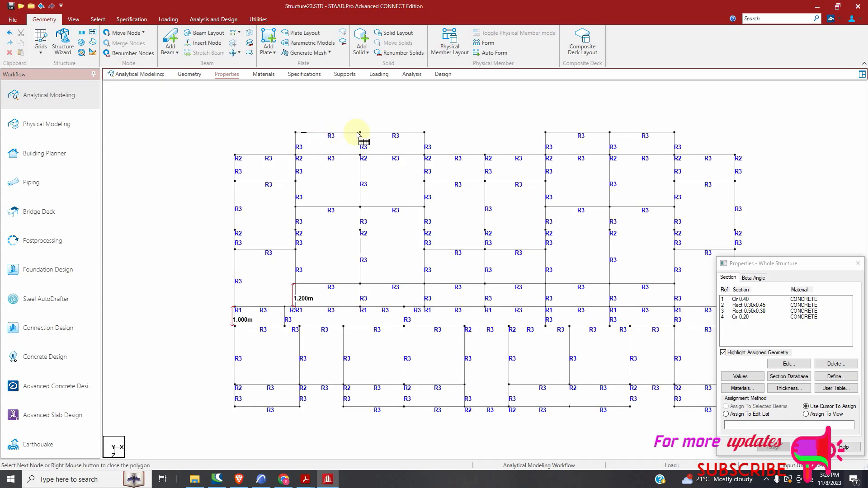
{"action": "left_click", "coordinate": [295, 155]}
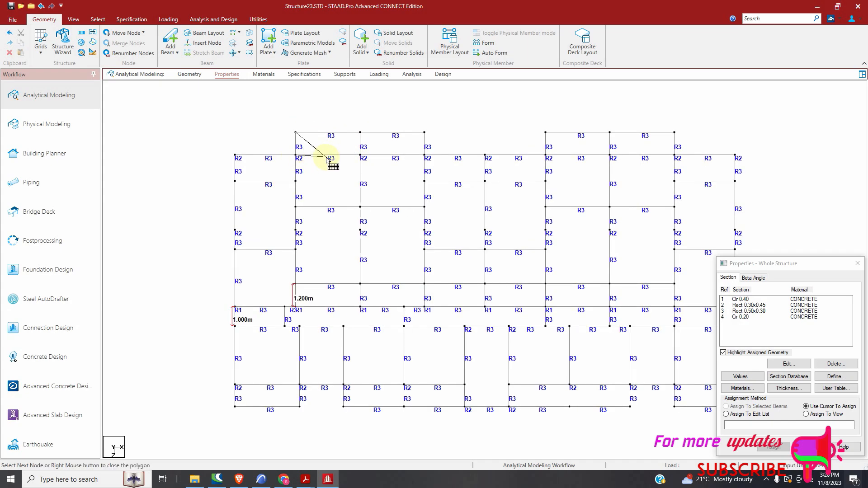
{"action": "left_click", "coordinate": [297, 134]}
{"action": "left_click", "coordinate": [409, 243]}
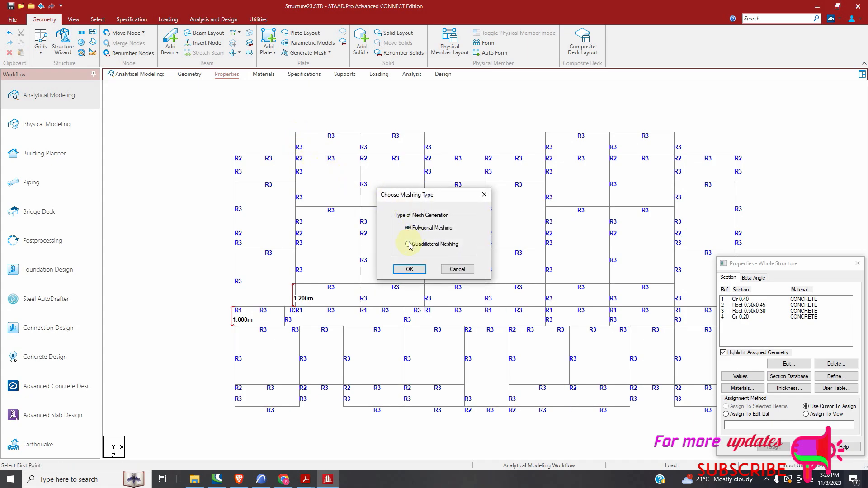
{"action": "left_click", "coordinate": [410, 267]}
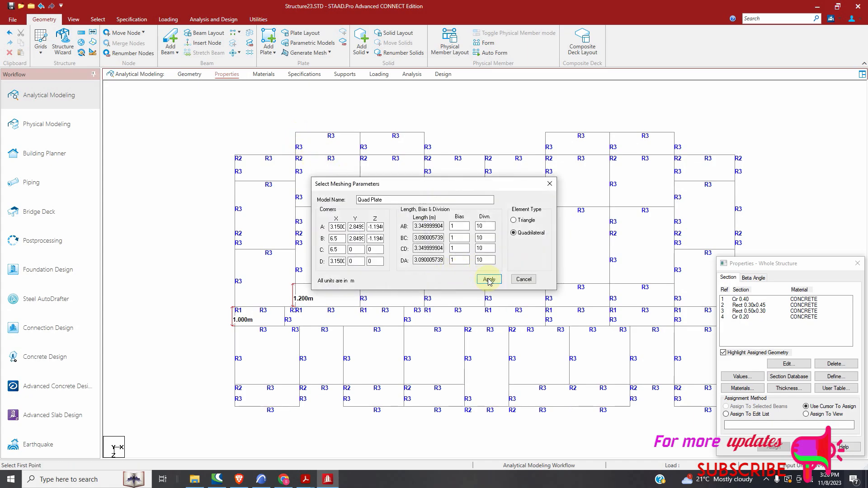
{"action": "left_click", "coordinate": [487, 277]}
Add a four-node plate across the floor bay directly in front of the meshed balcony panel.
{"action": "left_click", "coordinate": [268, 41]}
{"action": "left_click", "coordinate": [296, 156]}
{"action": "left_click", "coordinate": [360, 156]}
{"action": "left_click", "coordinate": [360, 207]}
{"action": "left_click", "coordinate": [296, 207]}
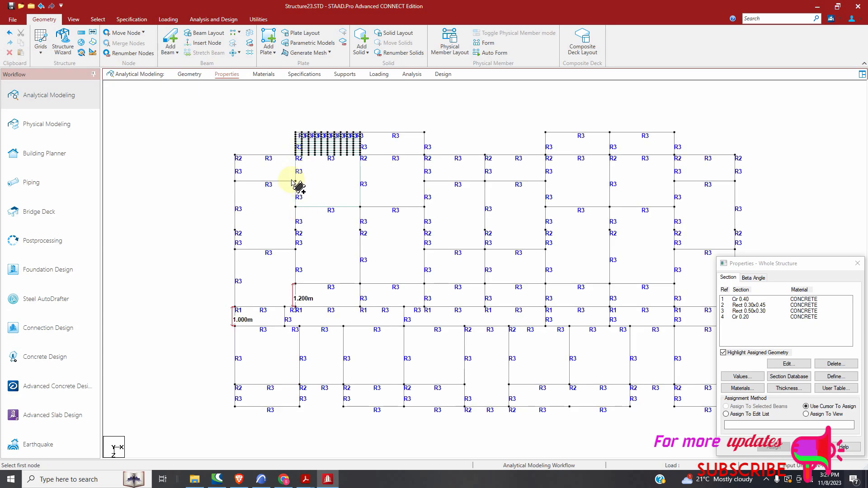
Add four-node plates over the narrow rear panel of the leftmost bay and the second bay of the rear left balcony.
{"action": "left_click", "coordinate": [234, 155]}
{"action": "left_click", "coordinate": [296, 155]}
{"action": "left_click", "coordinate": [296, 181]}
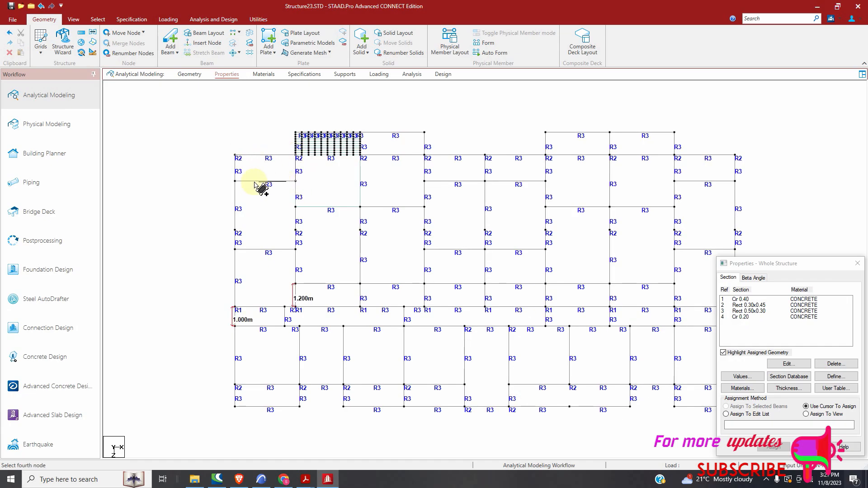
{"action": "left_click", "coordinate": [235, 181]}
{"action": "left_click", "coordinate": [361, 134]}
{"action": "left_click", "coordinate": [424, 133]}
{"action": "left_click", "coordinate": [424, 155]}
{"action": "left_click", "coordinate": [362, 155]}
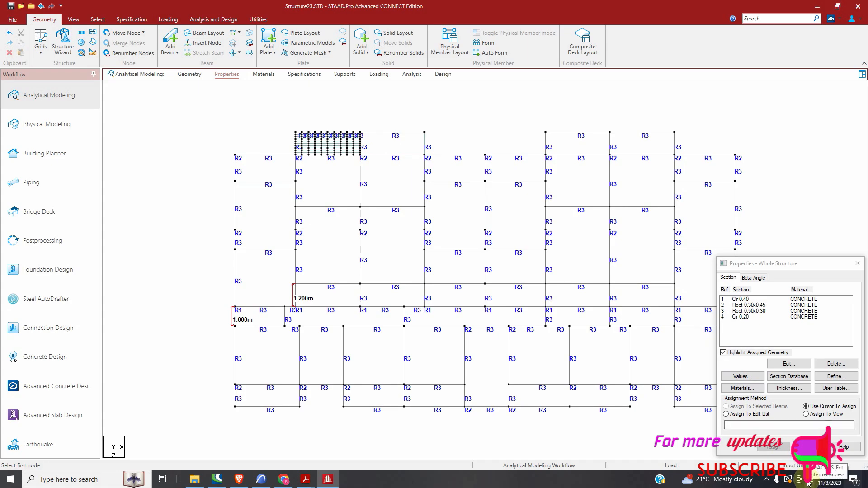
{"action": "left_click", "coordinate": [766, 480]}
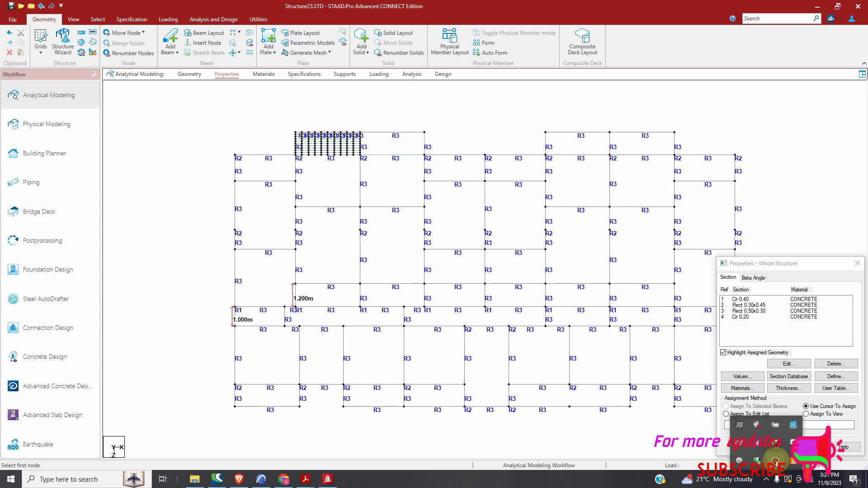
{"action": "left_click", "coordinate": [776, 461]}
{"action": "left_click", "coordinate": [719, 239]}
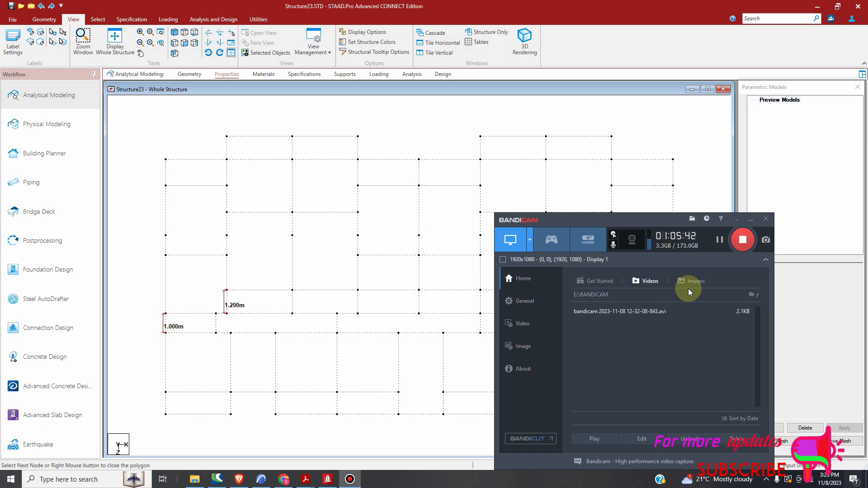
{"action": "left_click", "coordinate": [739, 221]}
In the isometric view, create a beam release specification at the member start with MZ released.
{"action": "scroll", "coordinate": [419, 252], "scroll_direction": "down", "scroll_amount": 3}
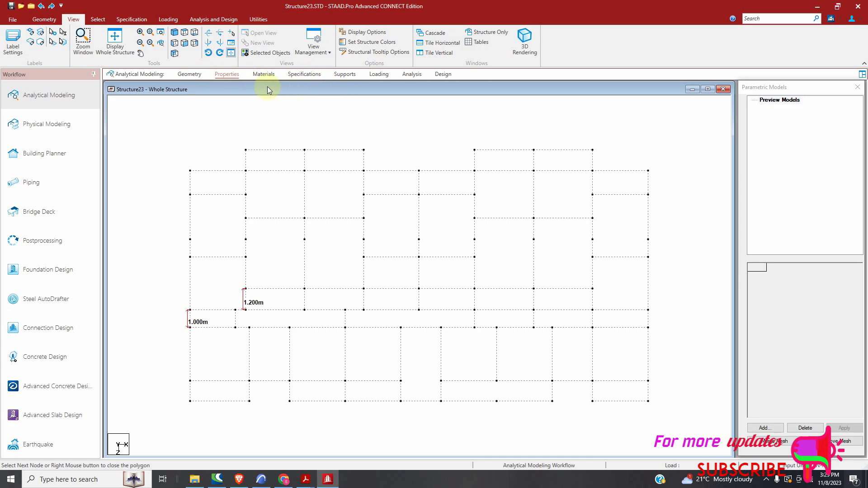
{"action": "left_click", "coordinate": [175, 33]}
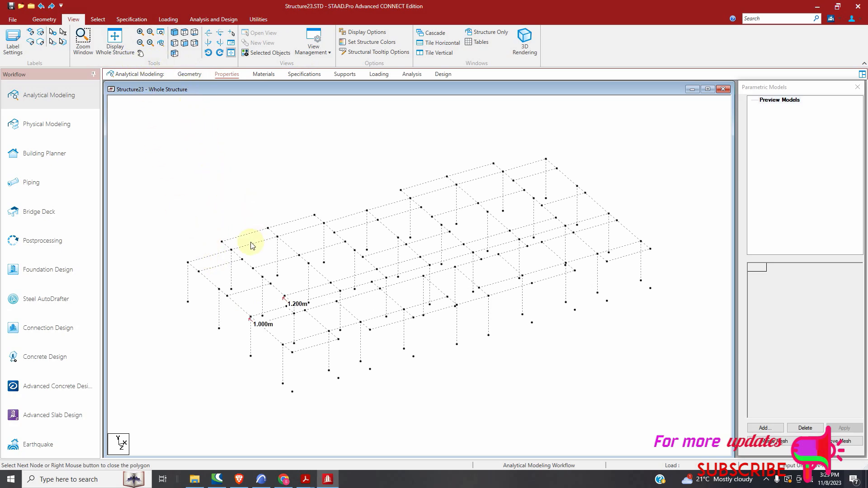
{"action": "left_click", "coordinate": [302, 77]}
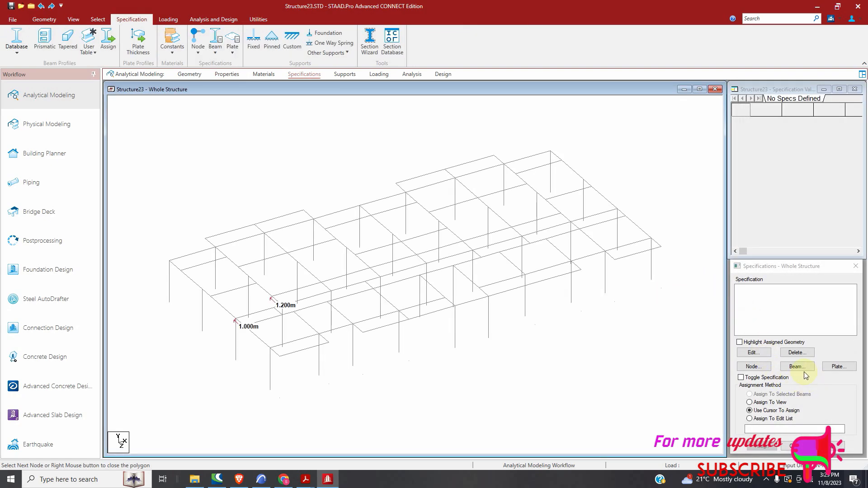
{"action": "left_click", "coordinate": [797, 367]}
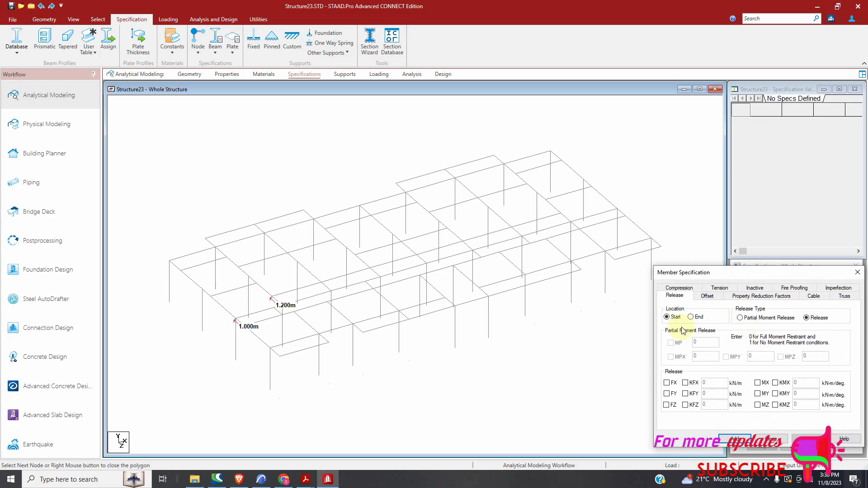
{"action": "left_click", "coordinate": [758, 405]}
{"action": "left_click", "coordinate": [739, 439]}
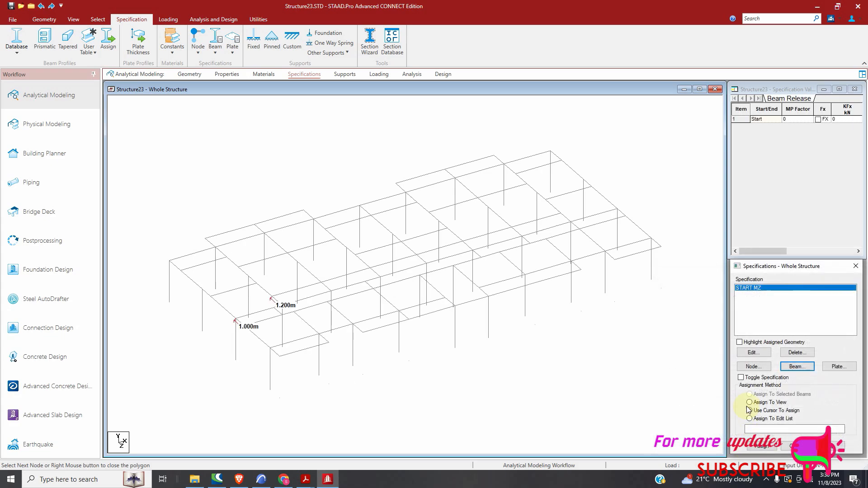
Create a second beam release specification at the member end with MZ released.
{"action": "left_click", "coordinate": [790, 365]}
{"action": "left_click", "coordinate": [691, 317]}
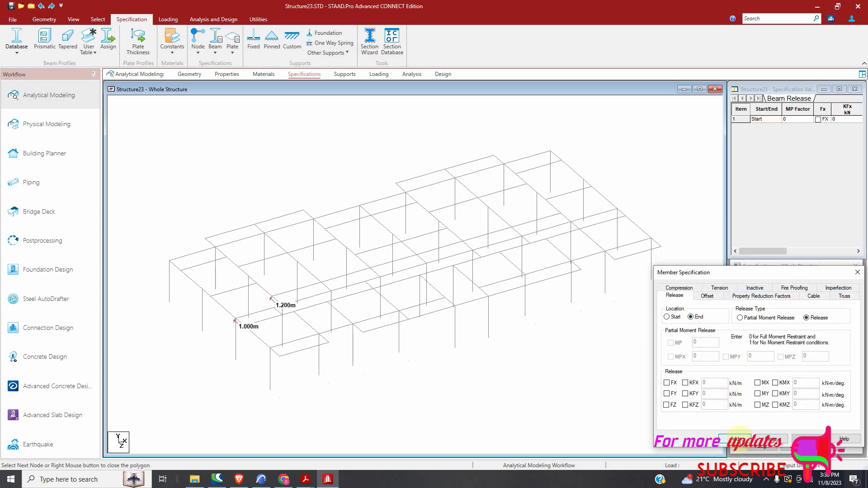
{"action": "left_click", "coordinate": [757, 405]}
{"action": "left_click", "coordinate": [752, 437]}
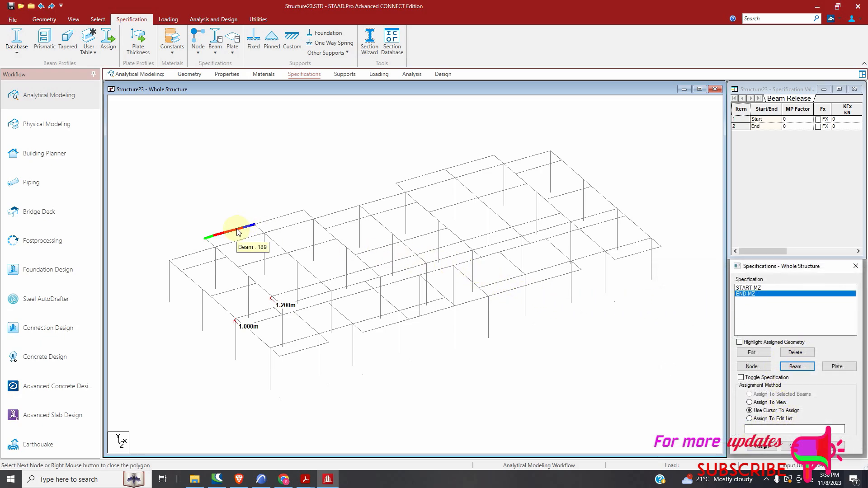
Select the lengthwise secondary beams between the column lines and the short beam beside the 1.200 m dimension, and assign them the END MZ release.
{"action": "scroll", "coordinate": [228, 255], "scroll_direction": "up", "scroll_amount": 1}
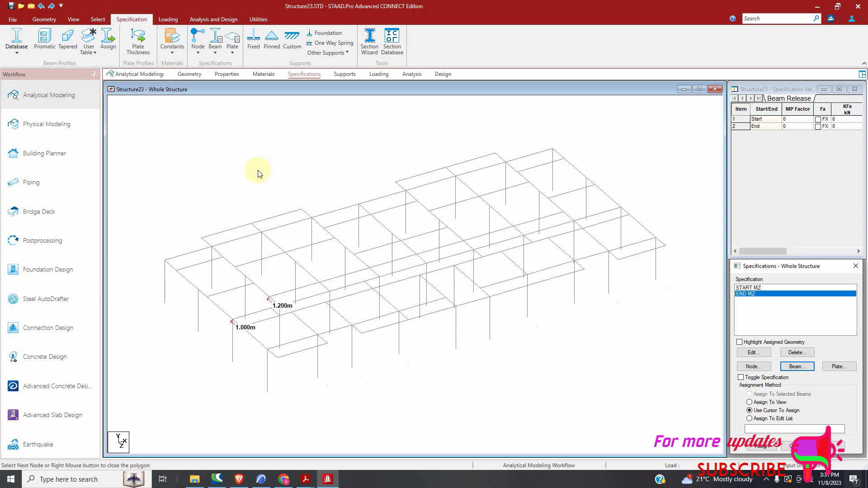
{"action": "left_click", "coordinate": [43, 18]}
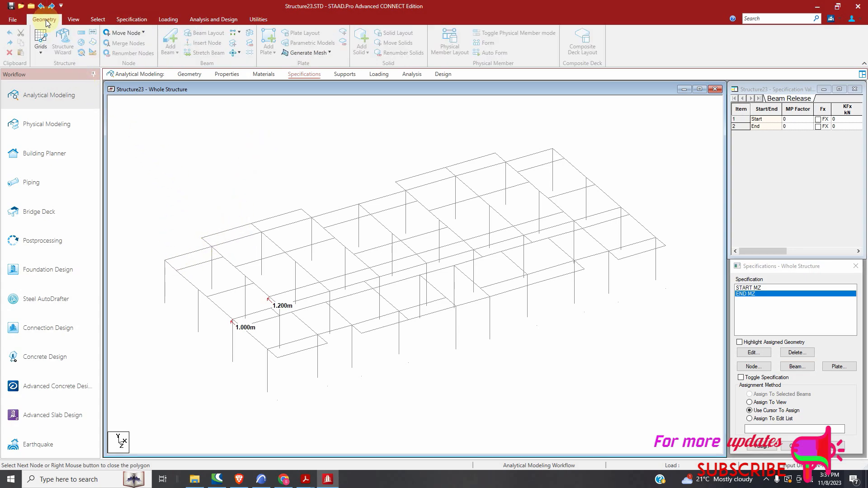
{"action": "left_click", "coordinate": [93, 21]}
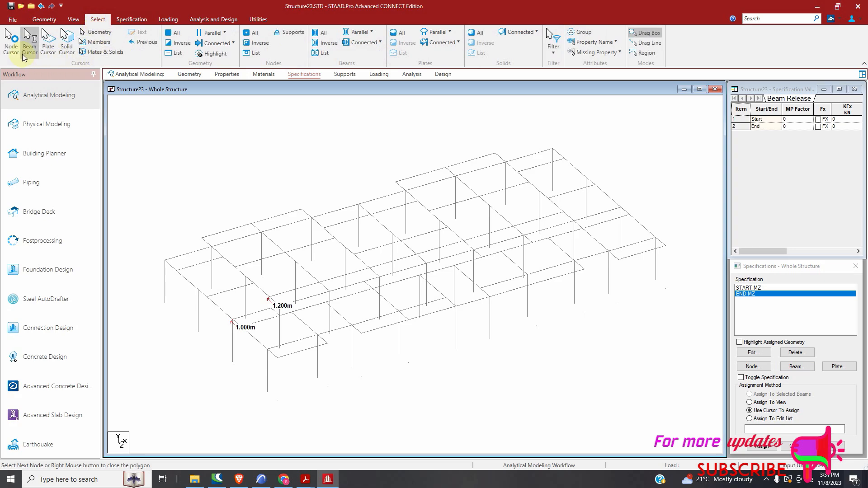
{"action": "left_click", "coordinate": [199, 280]}
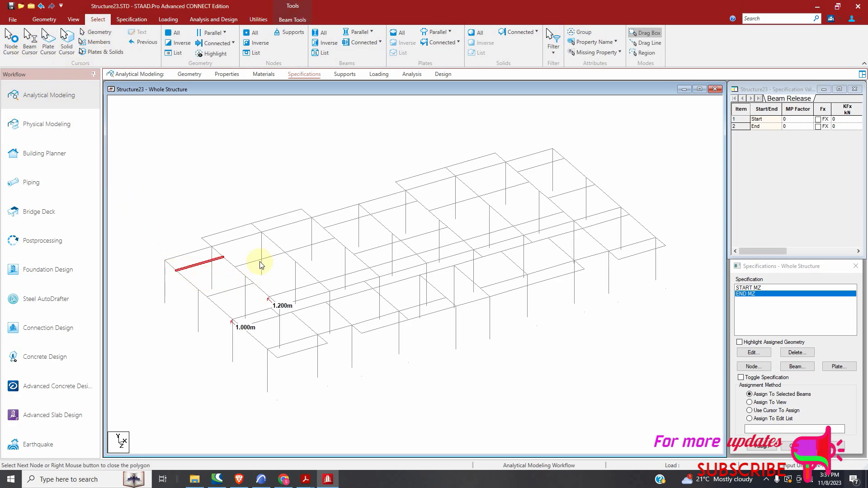
{"action": "left_click", "coordinate": [278, 254], "text": "ctrl"}
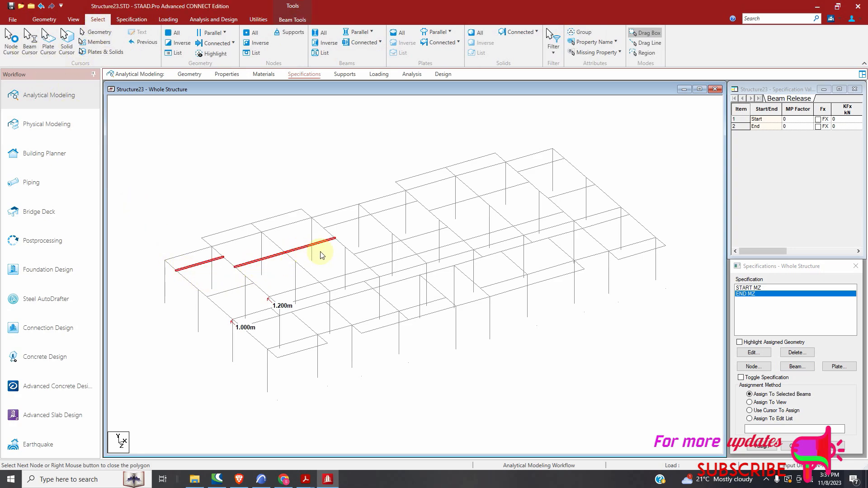
{"action": "left_click", "coordinate": [393, 207], "text": "ctrl"}
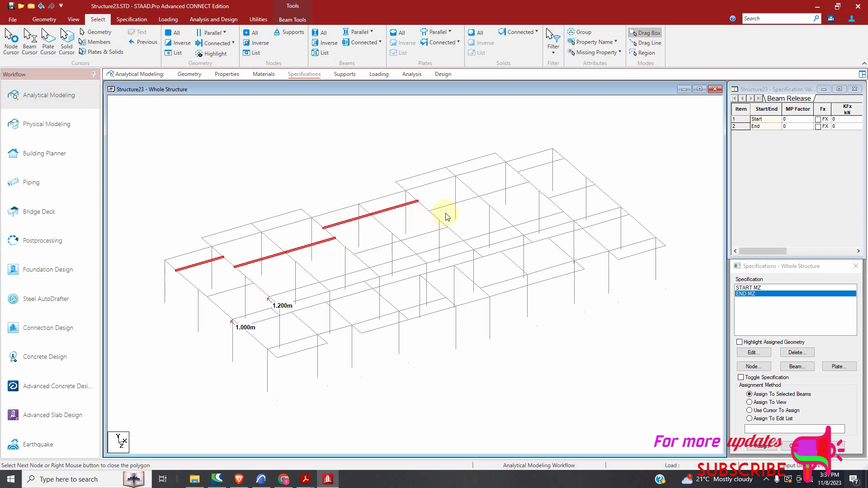
{"action": "left_click", "coordinate": [497, 196], "text": "ctrl"}
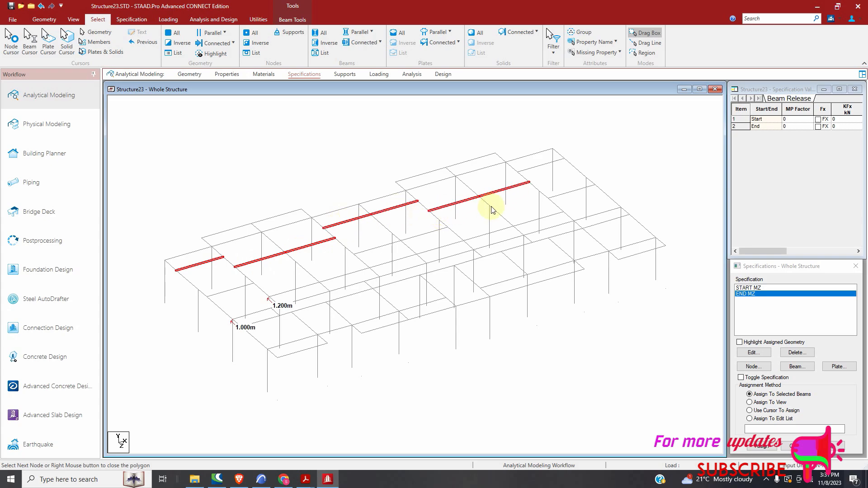
{"action": "left_click", "coordinate": [563, 194], "text": "ctrl"}
{"action": "left_click", "coordinate": [537, 167], "text": "ctrl"}
{"action": "left_click", "coordinate": [229, 291], "text": "ctrl"}
{"action": "left_click", "coordinate": [298, 291], "text": "ctrl"}
{"action": "left_click", "coordinate": [342, 276], "text": "ctrl"}
{"action": "left_click", "coordinate": [345, 264], "text": "ctrl"}
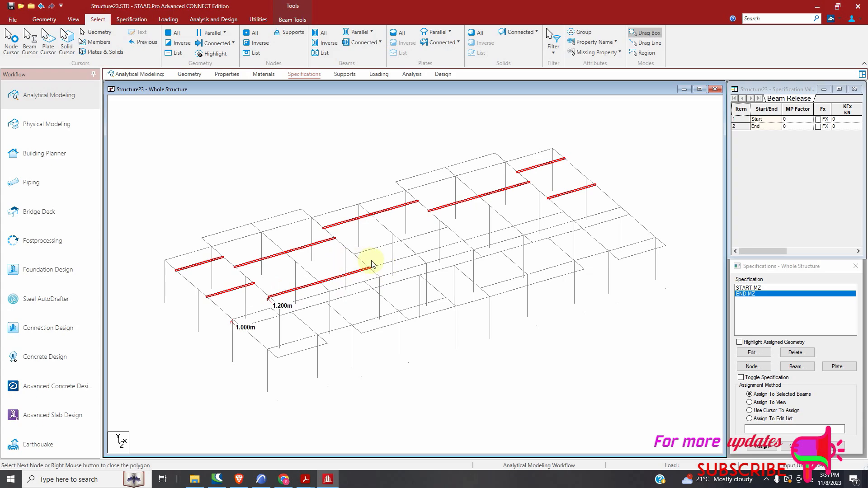
{"action": "left_click", "coordinate": [390, 262], "text": "ctrl"}
{"action": "left_click", "coordinate": [439, 249], "text": "ctrl"}
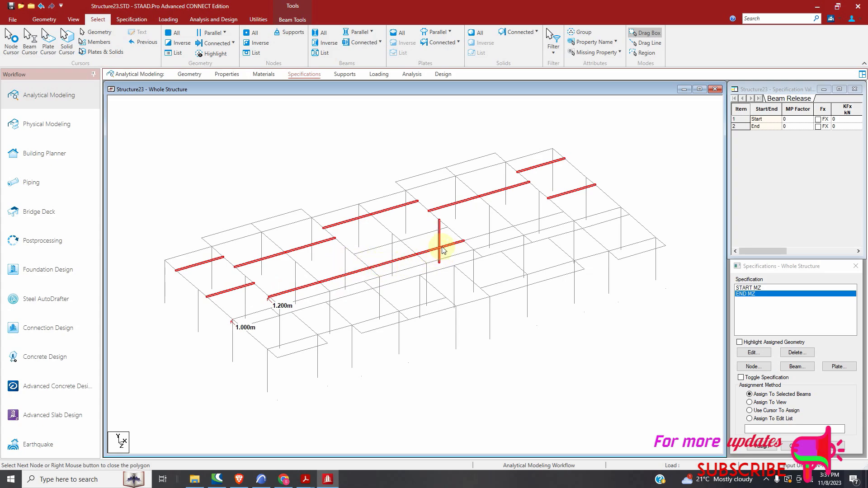
{"action": "left_click", "coordinate": [473, 239], "text": "ctrl"}
{"action": "left_click", "coordinate": [538, 221], "text": "ctrl"}
{"action": "left_click", "coordinate": [539, 216], "text": "ctrl"}
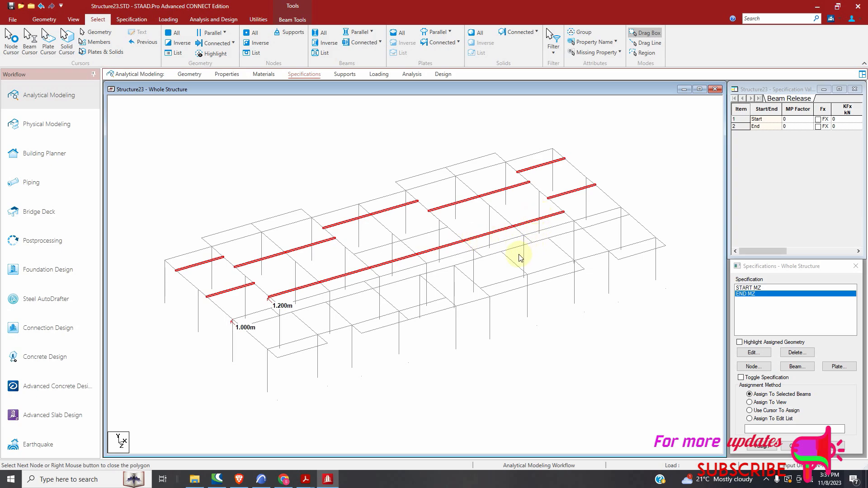
{"action": "left_click", "coordinate": [276, 315], "text": "ctrl"}
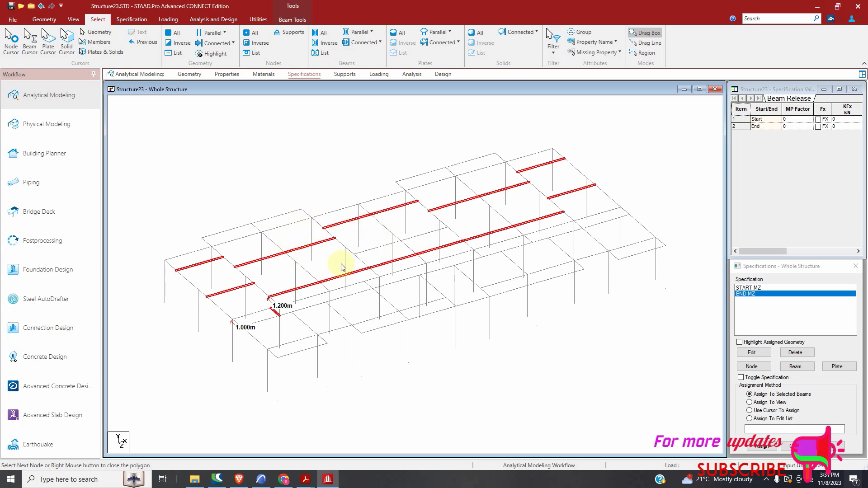
{"action": "left_click", "coordinate": [370, 250]}
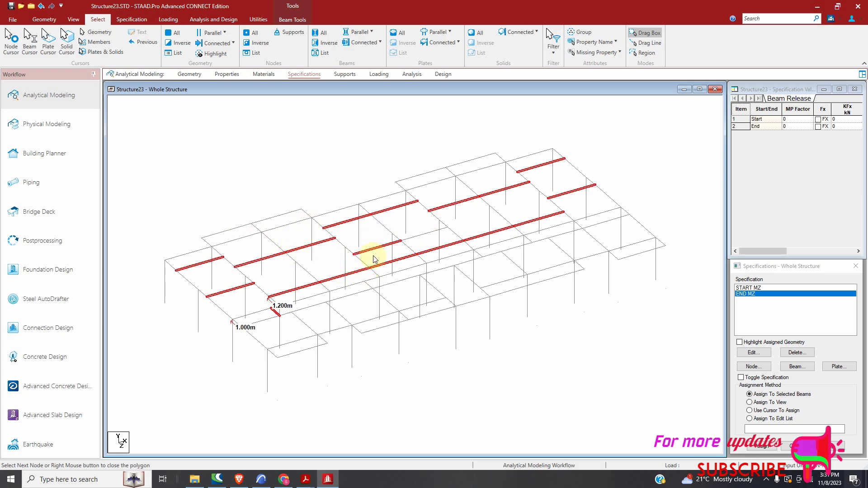
{"action": "left_click", "coordinate": [415, 237]}
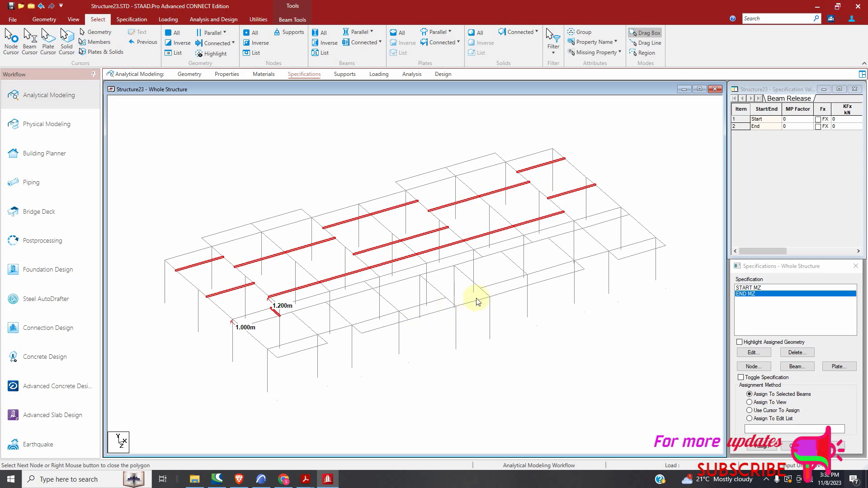
{"action": "left_click", "coordinate": [772, 449]}
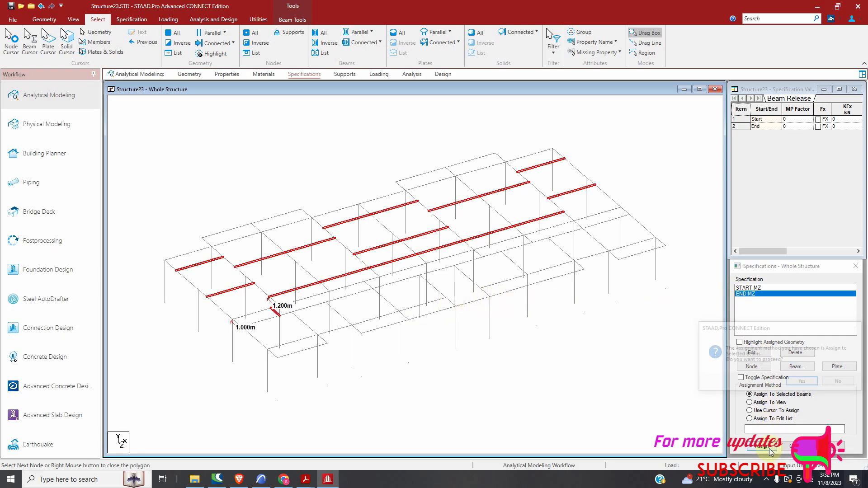
{"action": "left_click", "coordinate": [809, 383]}
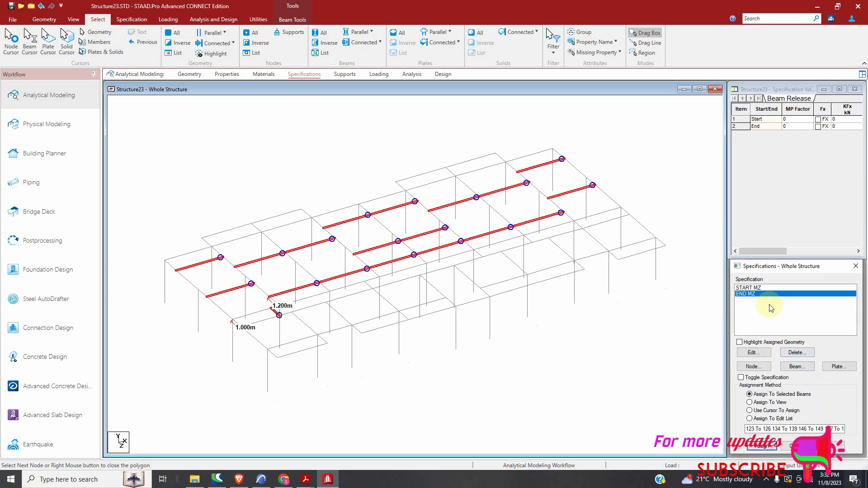
Assign the START MZ release to the same selected secondary beams.
{"action": "left_click", "coordinate": [767, 288]}
{"action": "left_click", "coordinate": [762, 446]}
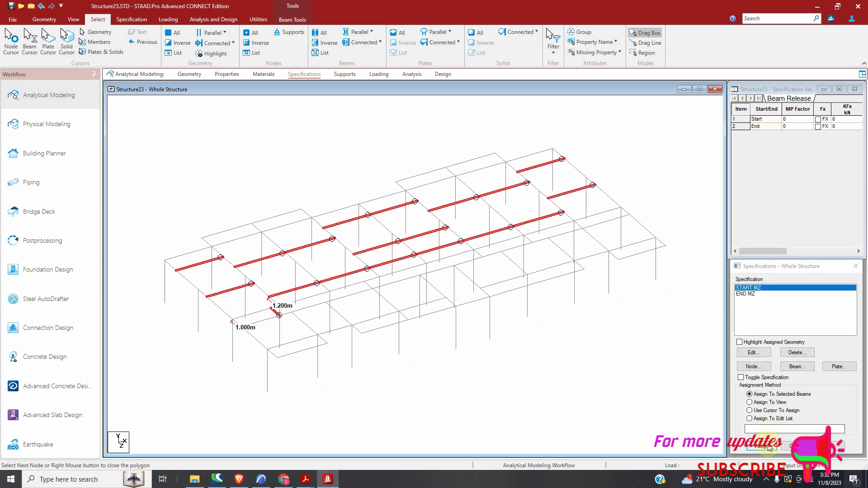
{"action": "left_click", "coordinate": [807, 383]}
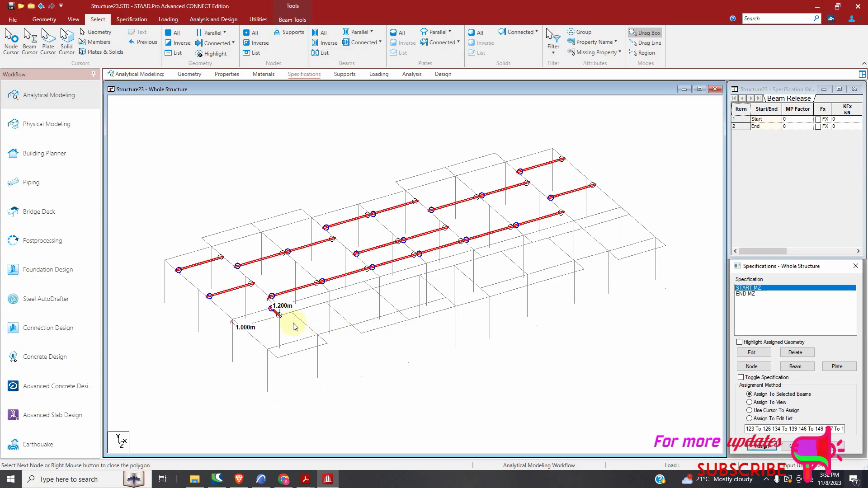
Select the seven short balcony beams projecting beyond the front column line and assign them the END MZ release.
{"action": "scroll", "coordinate": [288, 324], "scroll_direction": "up", "scroll_amount": 1}
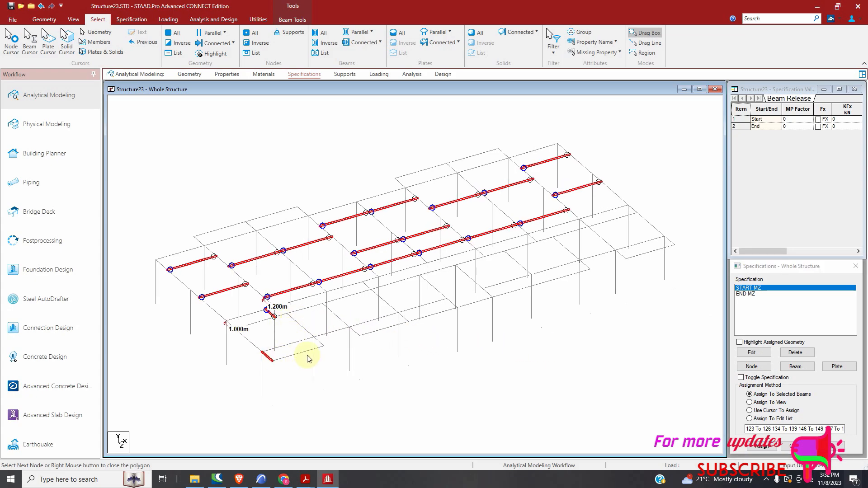
{"action": "left_click", "coordinate": [330, 360]}
{"action": "left_click", "coordinate": [270, 358]}
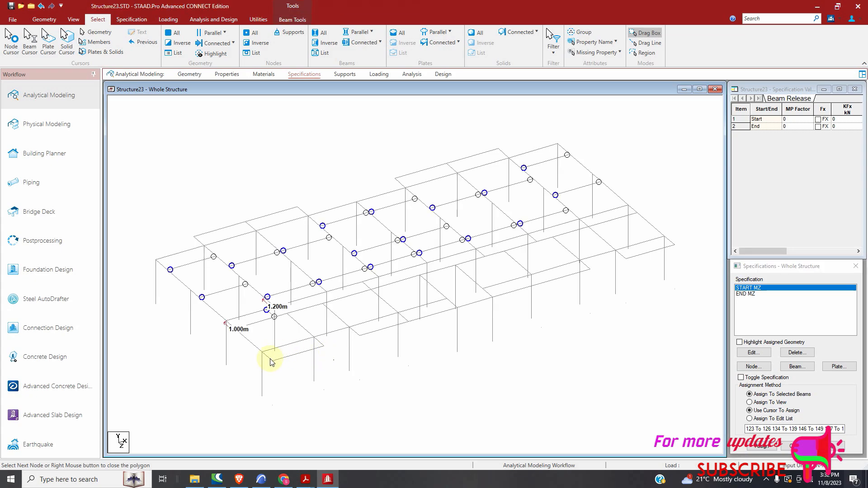
{"action": "left_click", "coordinate": [319, 342], "text": "ctrl"}
{"action": "left_click", "coordinate": [354, 333], "text": "ctrl"}
{"action": "left_click", "coordinate": [402, 319], "text": "ctrl"}
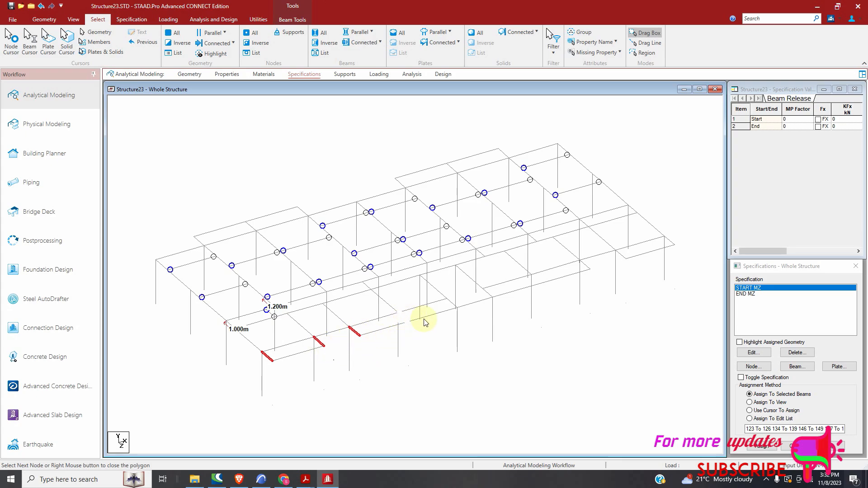
{"action": "left_click", "coordinate": [586, 269], "text": "ctrl"}
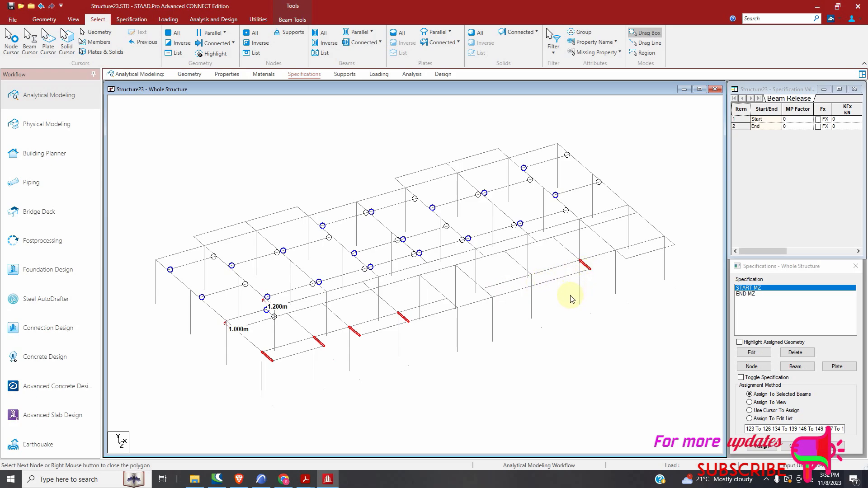
{"action": "left_click", "coordinate": [623, 257], "text": "ctrl"}
{"action": "left_click", "coordinate": [669, 244], "text": "ctrl"}
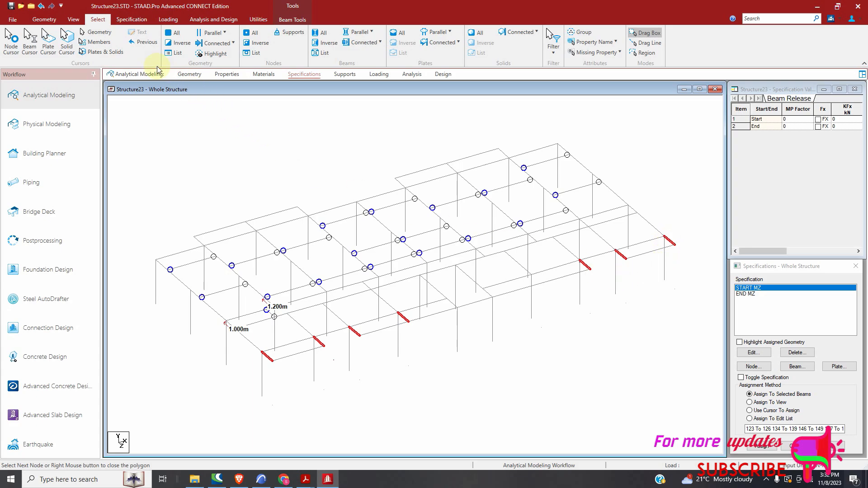
{"action": "left_click", "coordinate": [74, 19]}
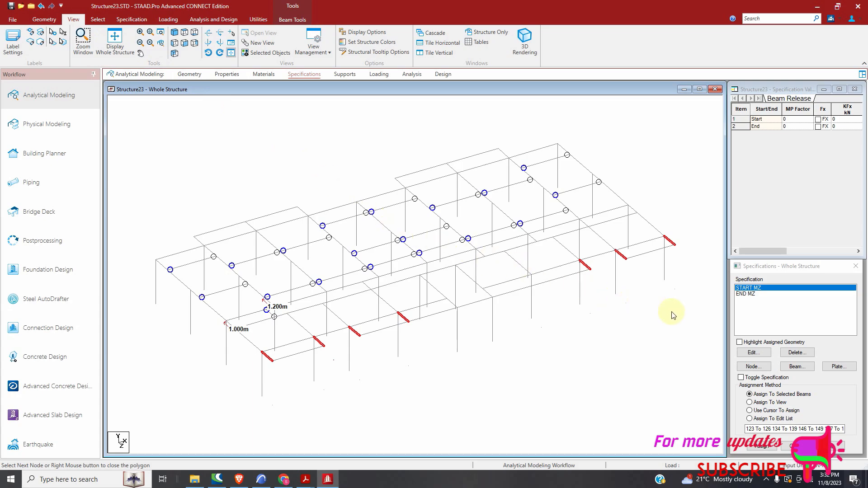
{"action": "left_click", "coordinate": [751, 294]}
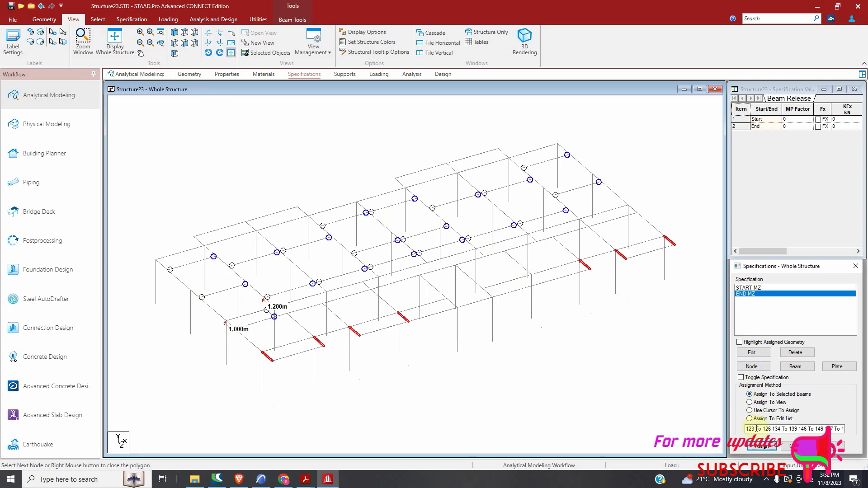
{"action": "left_click", "coordinate": [763, 449]}
{"action": "left_click", "coordinate": [801, 382]}
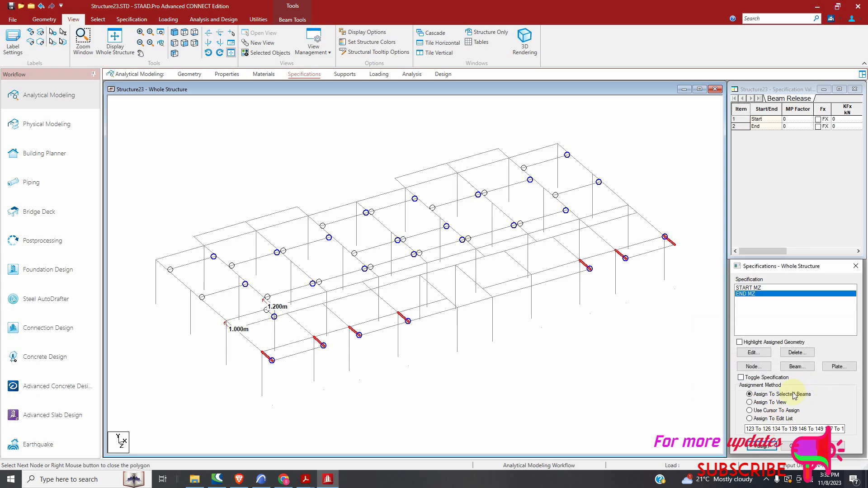
For short balcony beam 182 at the frame's far corner, release MZ at the start and remove the MZ release at the end.
{"action": "left_click", "coordinate": [670, 243]}
{"action": "double_click", "coordinate": [671, 246]}
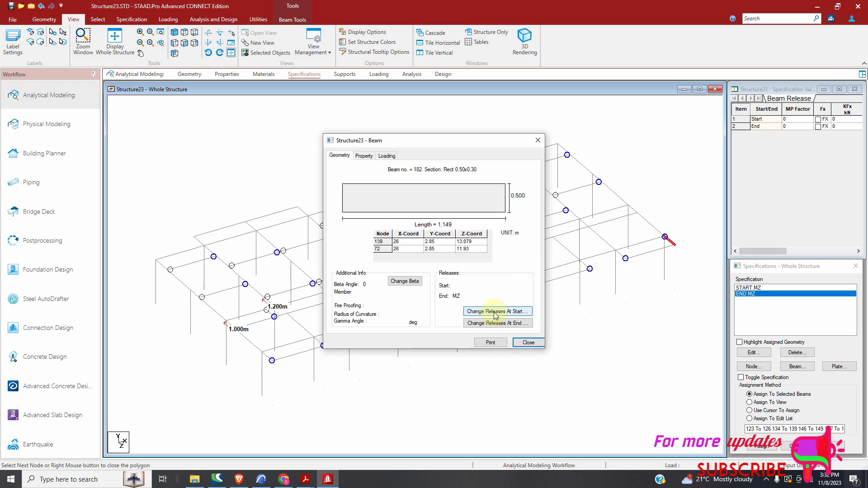
{"action": "left_click", "coordinate": [508, 312]}
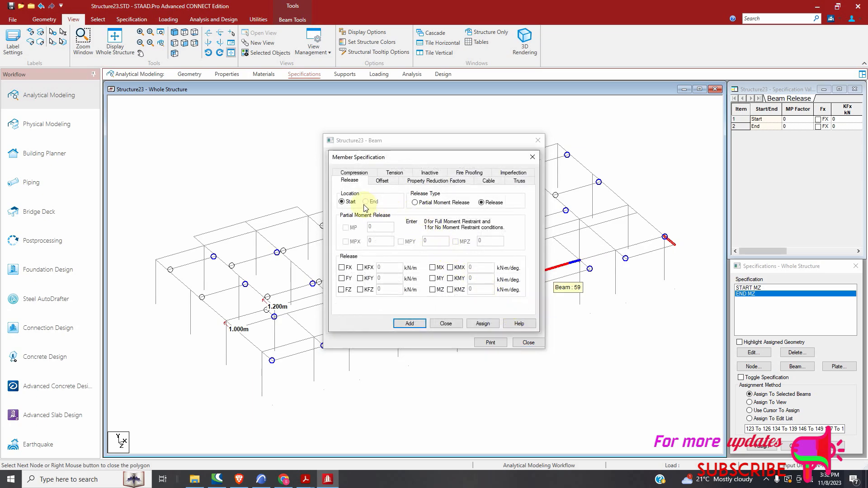
{"action": "left_click", "coordinate": [417, 324]}
{"action": "left_click", "coordinate": [496, 323]}
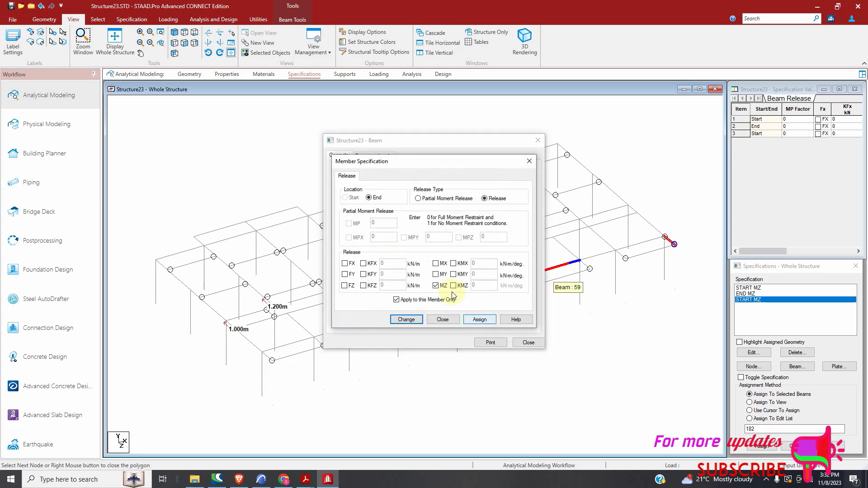
{"action": "left_click", "coordinate": [415, 320]}
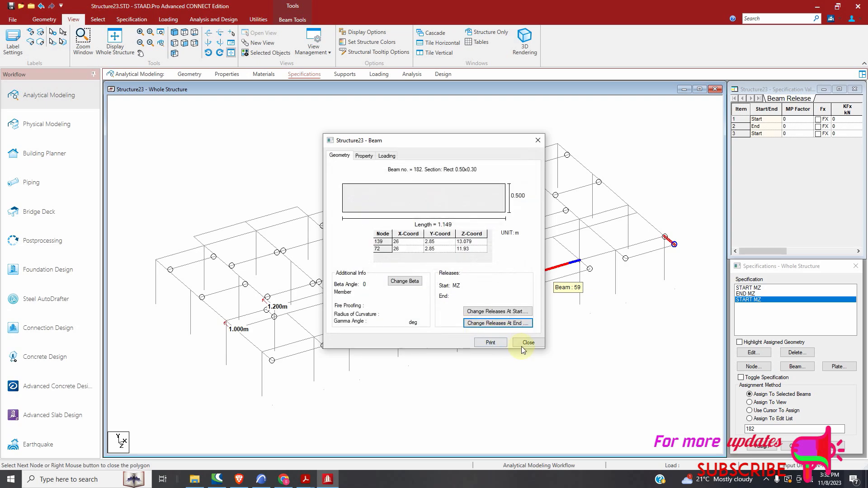
{"action": "left_click", "coordinate": [520, 345]}
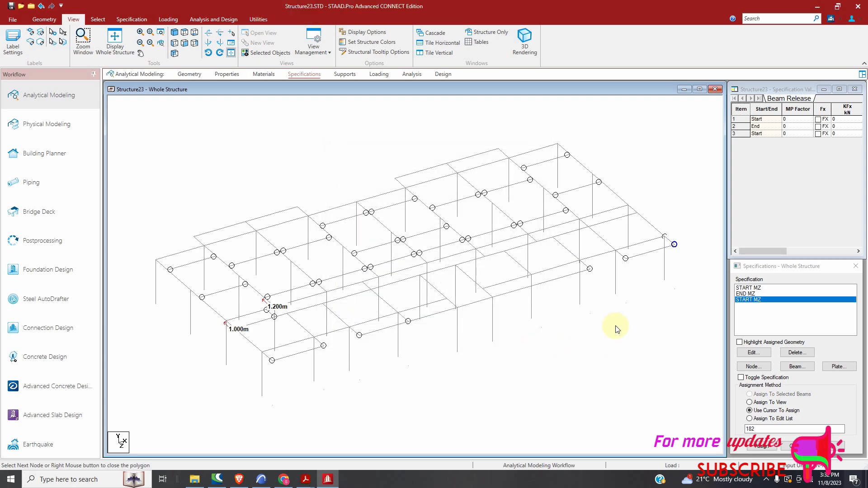
Leave the active node insertion mode and make the selection cursors available again.
{"action": "left_click", "coordinate": [98, 19]}
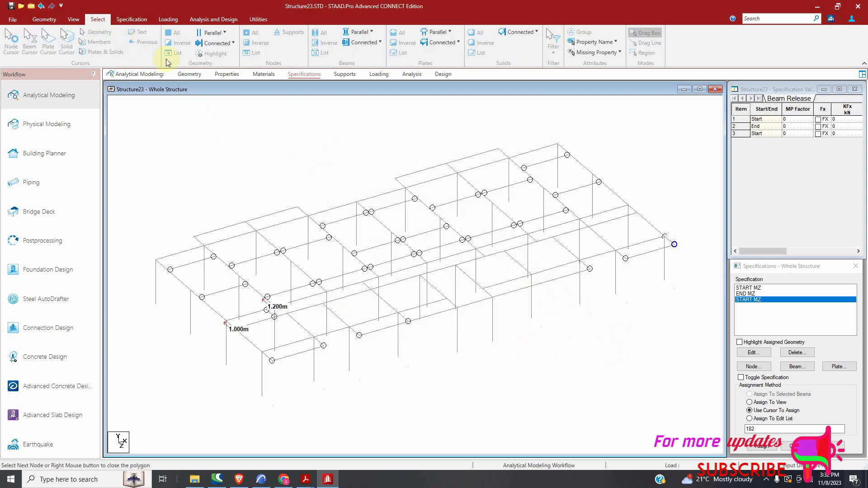
{"action": "left_click", "coordinate": [44, 19]}
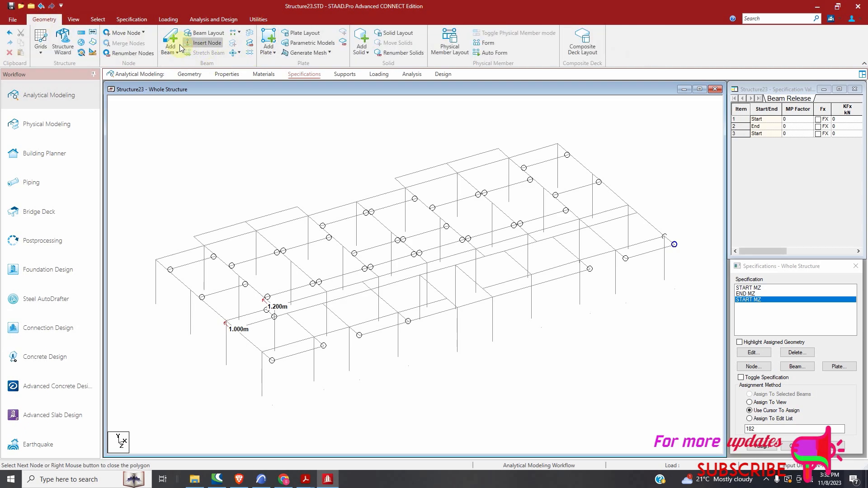
{"action": "mouse_move", "coordinate": [536, 276]}
{"action": "left_mouse_down"}
{"action": "mouse_move", "coordinate": [552, 289]}
{"action": "mouse_move", "coordinate": [542, 284]}
{"action": "left_mouse_up"}
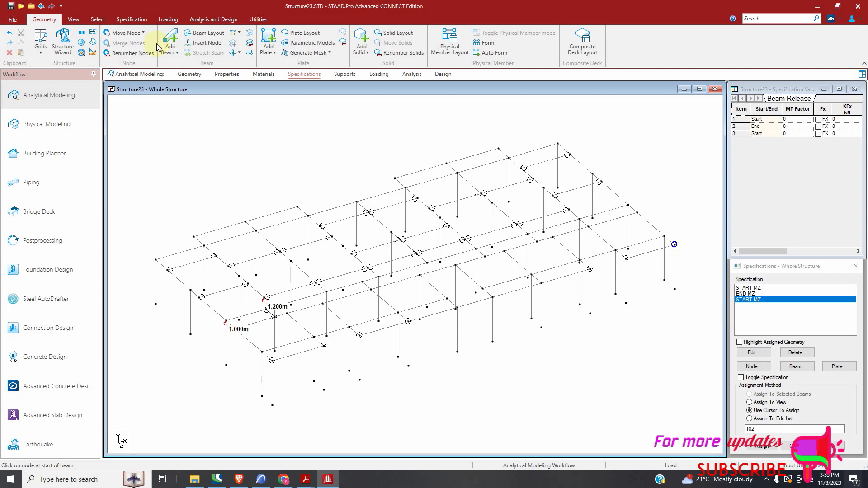
{"action": "left_click", "coordinate": [97, 19]}
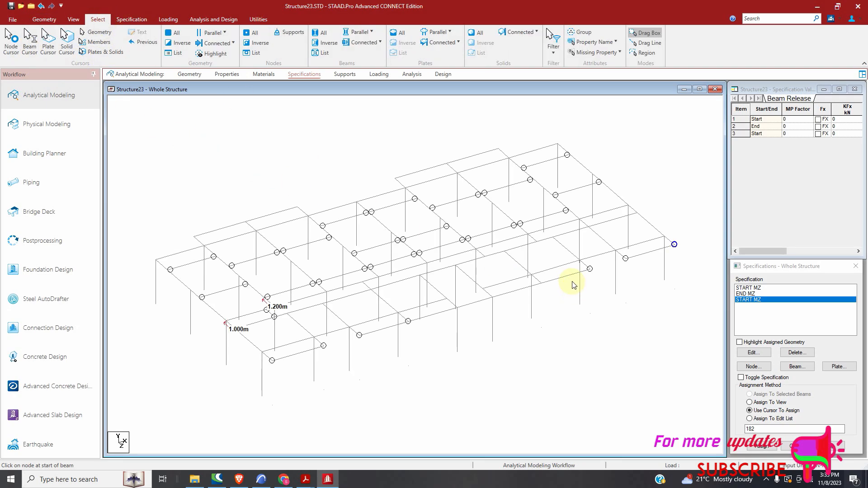
Assign the Rect 0.50x0.30 concrete section to the short cross beam between nodes 84 and 147 near the front edge.
{"action": "left_click", "coordinate": [227, 74]}
{"action": "left_click", "coordinate": [759, 310]}
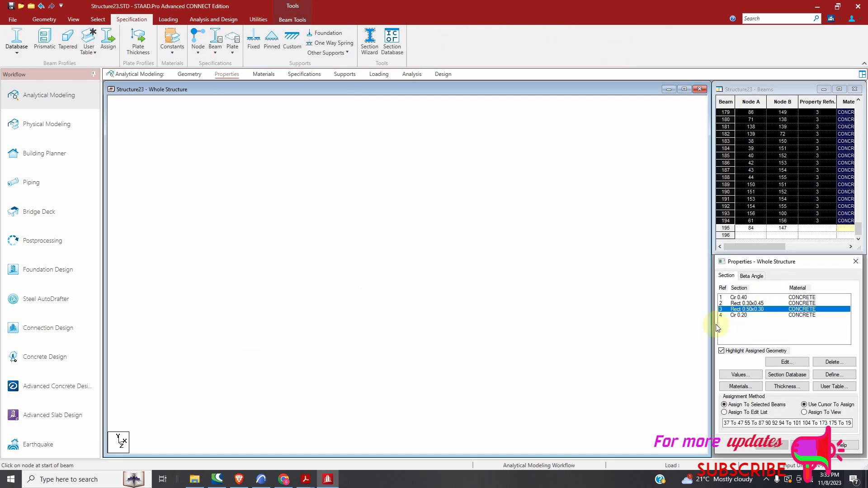
{"action": "left_click", "coordinate": [522, 283]}
{"action": "left_click", "coordinate": [772, 445]}
{"action": "left_click", "coordinate": [804, 380]}
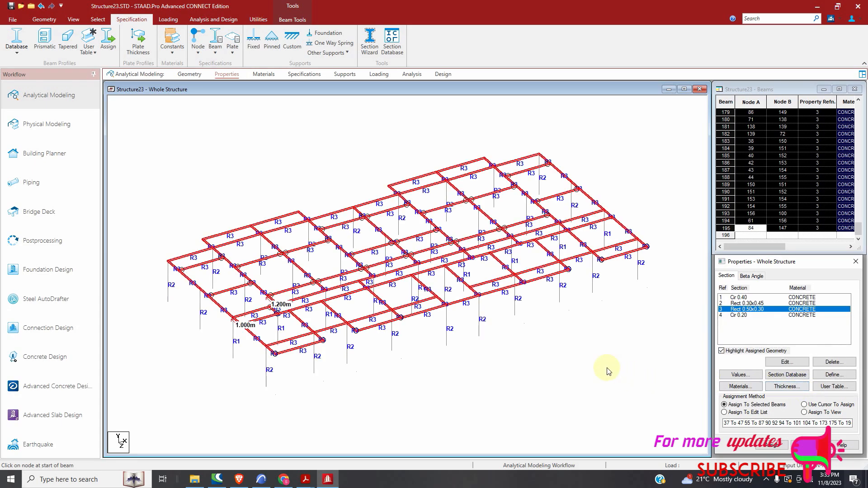
Assign the END MZ release to the short cross beam between nodes 84 and 147.
{"action": "left_click", "coordinate": [520, 279]}
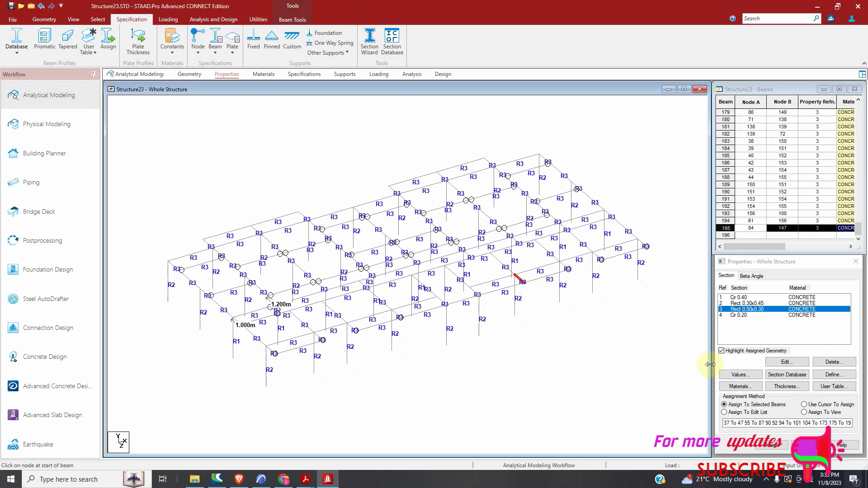
{"action": "left_click", "coordinate": [302, 75]}
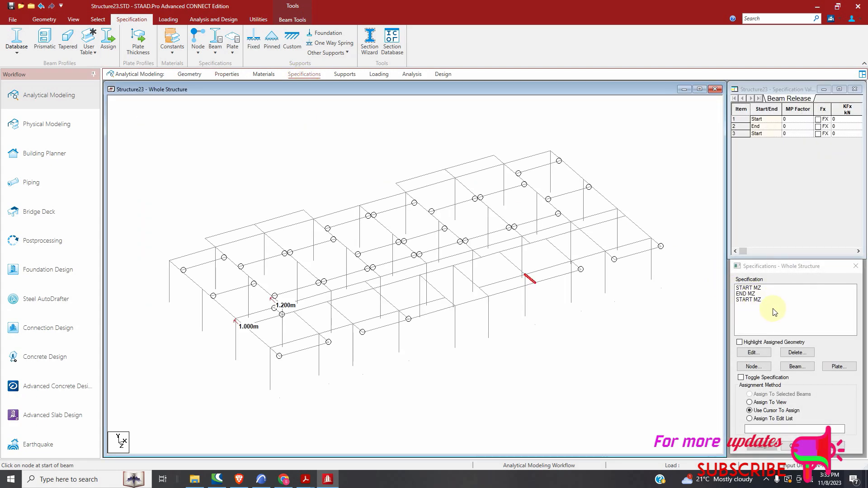
{"action": "left_click", "coordinate": [751, 295]}
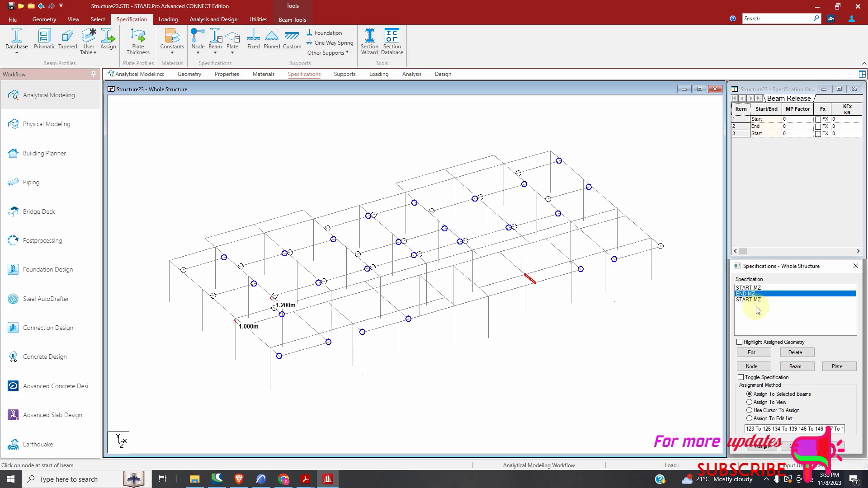
{"action": "left_click", "coordinate": [762, 446]}
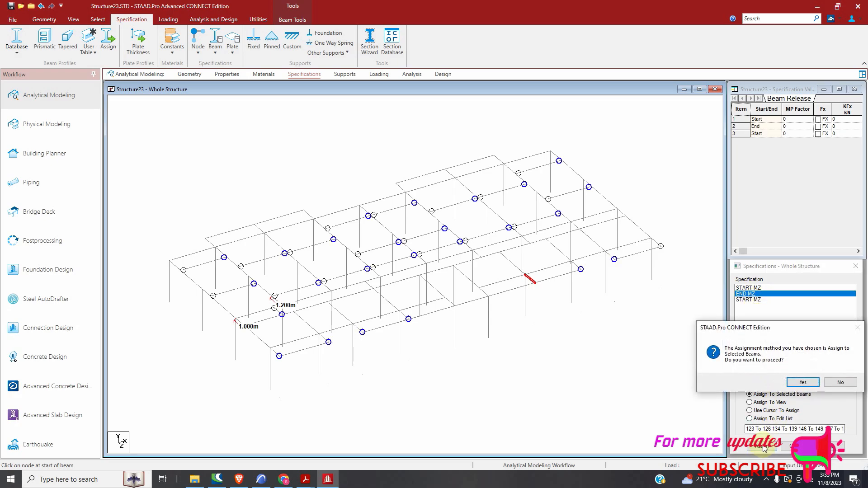
{"action": "left_click", "coordinate": [803, 383]}
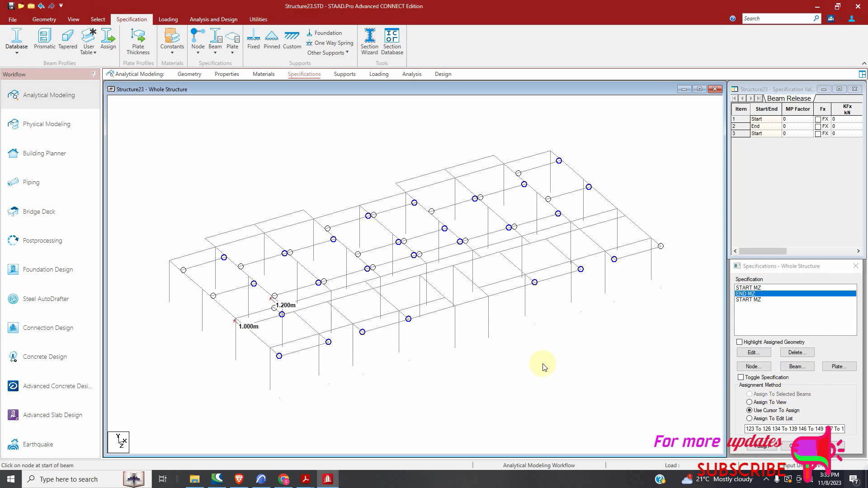
Assign the END MZ release to the inner longitudinal beam just behind the front edge on the near side of the middle bay.
{"action": "left_click", "coordinate": [412, 310]}
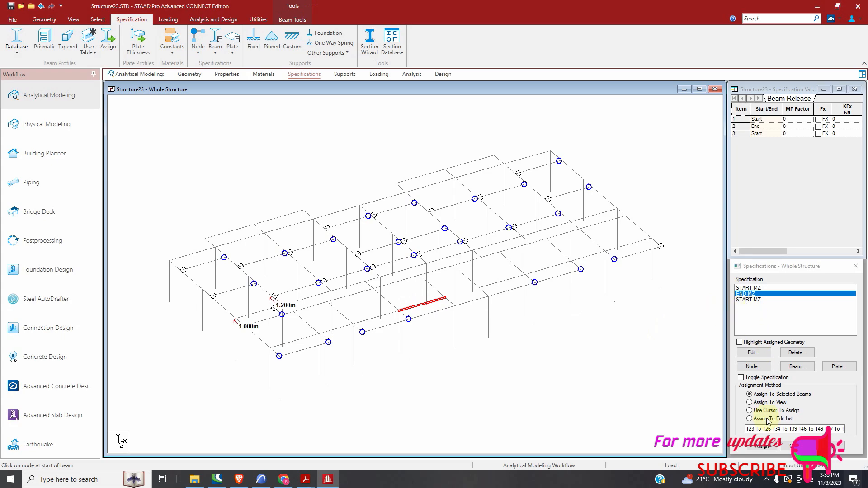
{"action": "left_click", "coordinate": [762, 446]}
{"action": "left_click", "coordinate": [801, 383]}
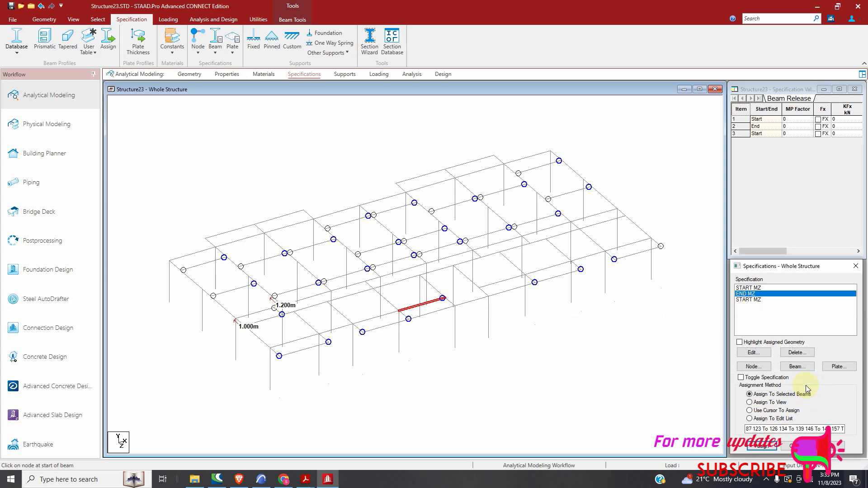
Assign the first START MZ release to the inner longitudinal beam just behind the front edge on the far side of the middle bay.
{"action": "left_click", "coordinate": [490, 285]}
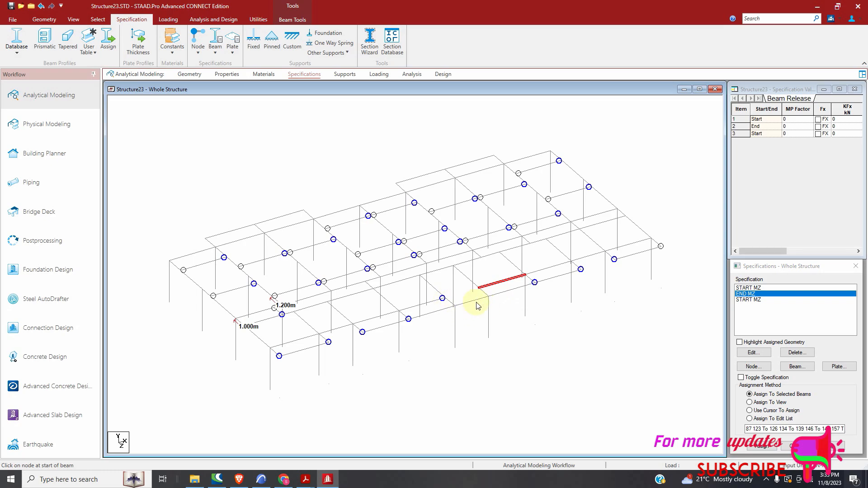
{"action": "left_click", "coordinate": [749, 288]}
{"action": "left_click", "coordinate": [771, 447]}
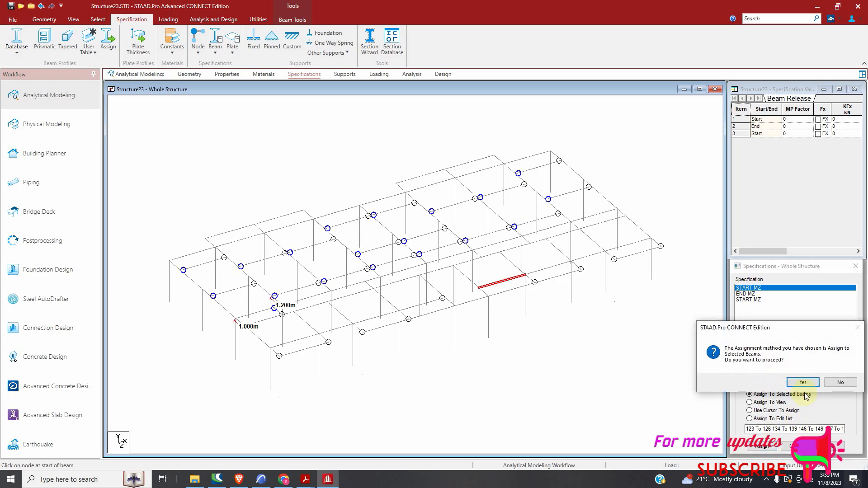
{"action": "left_click", "coordinate": [802, 382]}
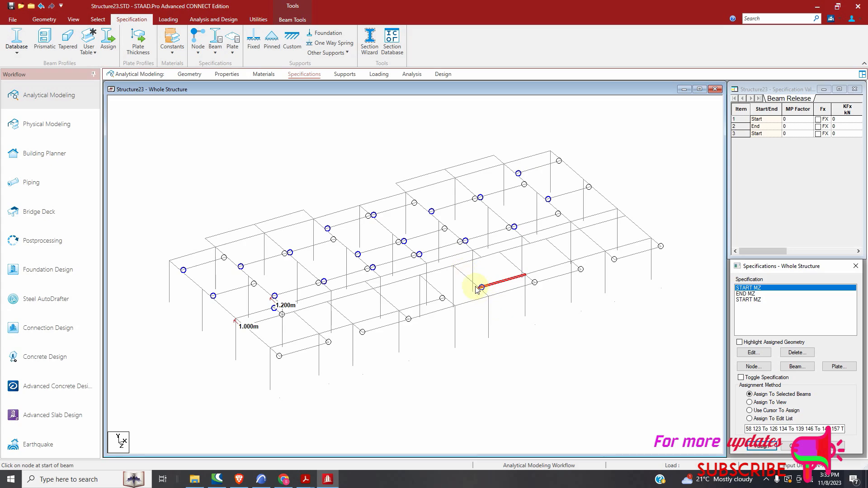
Assign the first START MZ release to the short cross beam between the two close longitudinal lines at the fourth front column line.
{"action": "scroll", "coordinate": [480, 298], "scroll_direction": "up", "scroll_amount": 1}
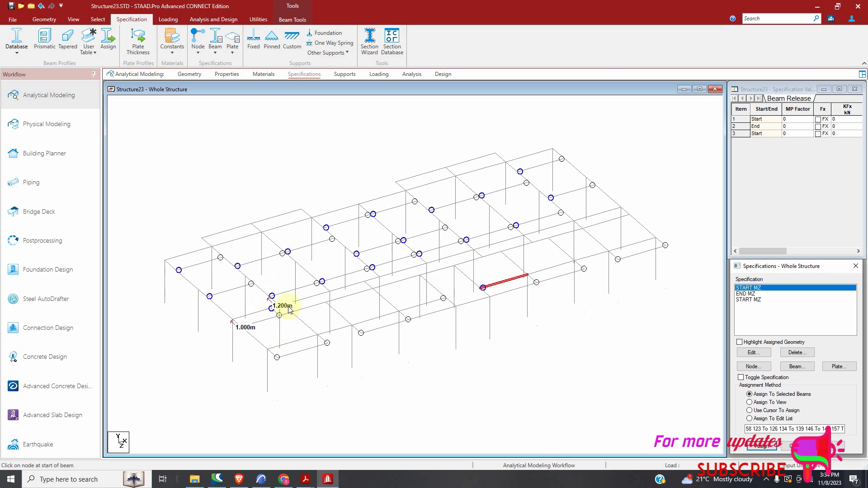
{"action": "left_click", "coordinate": [260, 313]}
{"action": "left_click", "coordinate": [294, 331]}
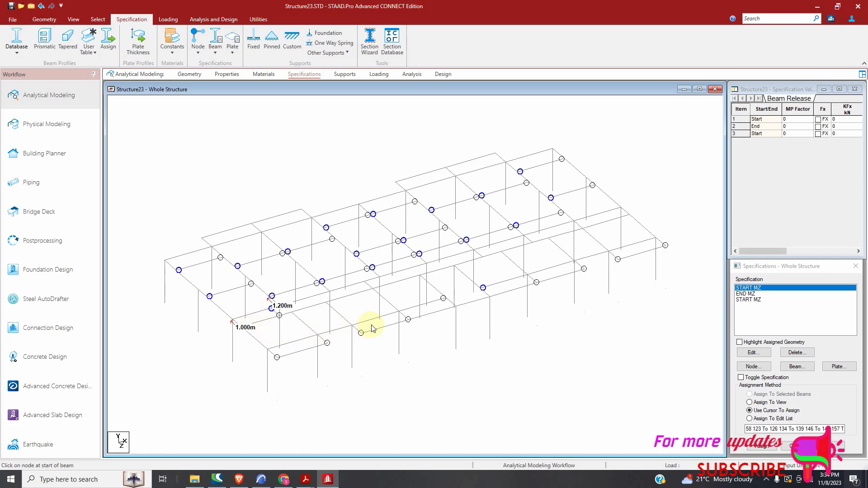
{"action": "left_click", "coordinate": [367, 286]}
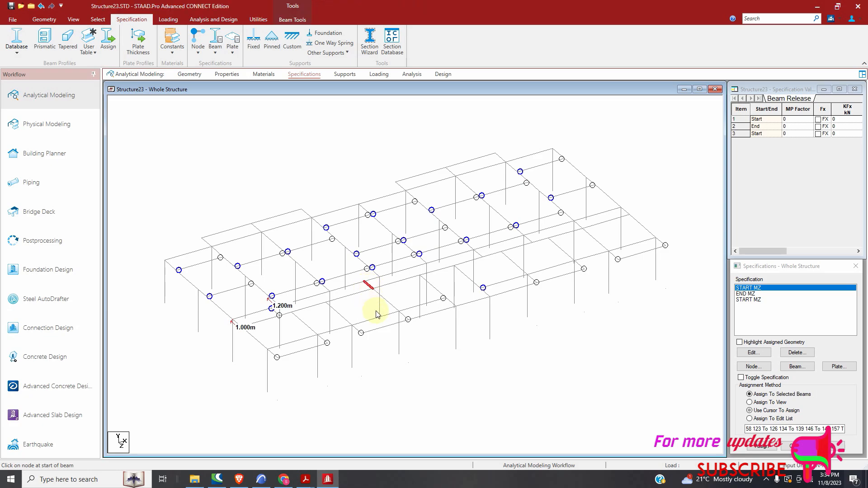
{"action": "left_click", "coordinate": [765, 447]}
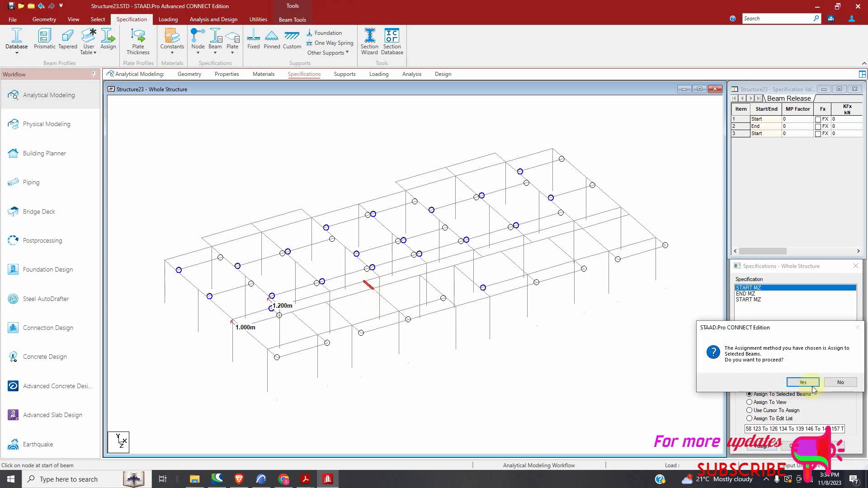
{"action": "left_click", "coordinate": [799, 387]}
Assign the END MZ release to the two short corridor cross beams on the far side of the middle bay.
{"action": "left_click", "coordinate": [480, 257]}
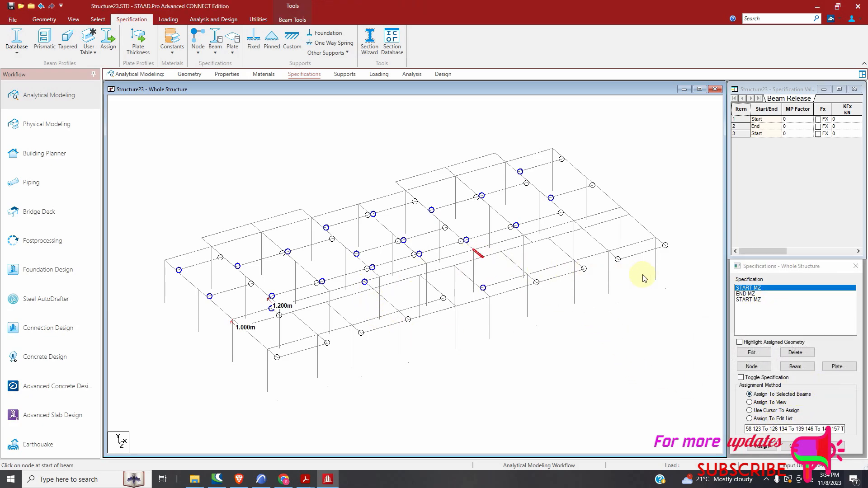
{"action": "left_click", "coordinate": [530, 241], "text": "ctrl"}
{"action": "left_click", "coordinate": [750, 293]}
{"action": "left_click", "coordinate": [781, 447]}
{"action": "left_click", "coordinate": [803, 382]}
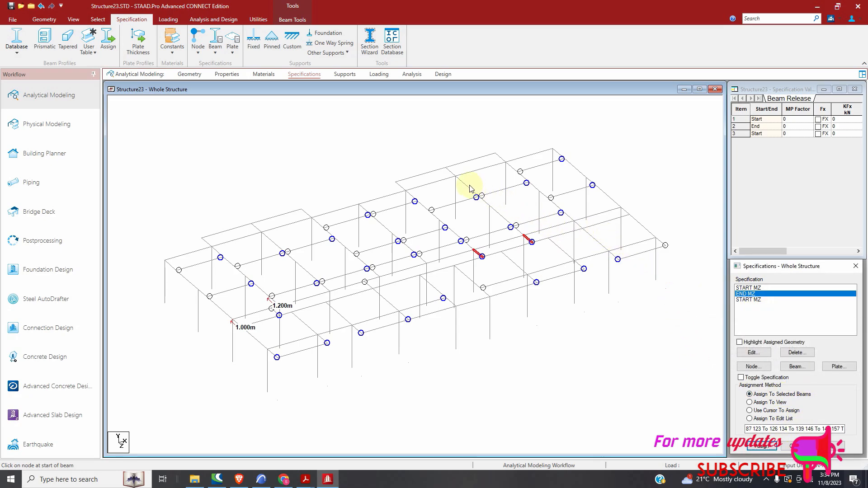
Assign the END MZ release to the six short cantilever beams projecting from the rear side of the frame.
{"action": "left_click", "coordinate": [207, 243], "text": "ctrl"}
{"action": "left_click", "coordinate": [253, 228], "text": "ctrl"}
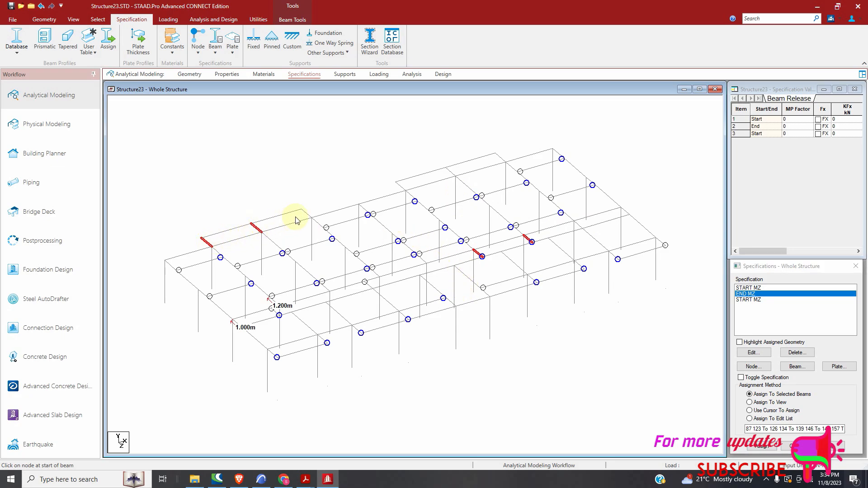
{"action": "left_click", "coordinate": [306, 214], "text": "ctrl"}
{"action": "left_click", "coordinate": [401, 187], "text": "ctrl"}
{"action": "left_click", "coordinate": [451, 173], "text": "ctrl"}
{"action": "left_click", "coordinate": [502, 158], "text": "ctrl"}
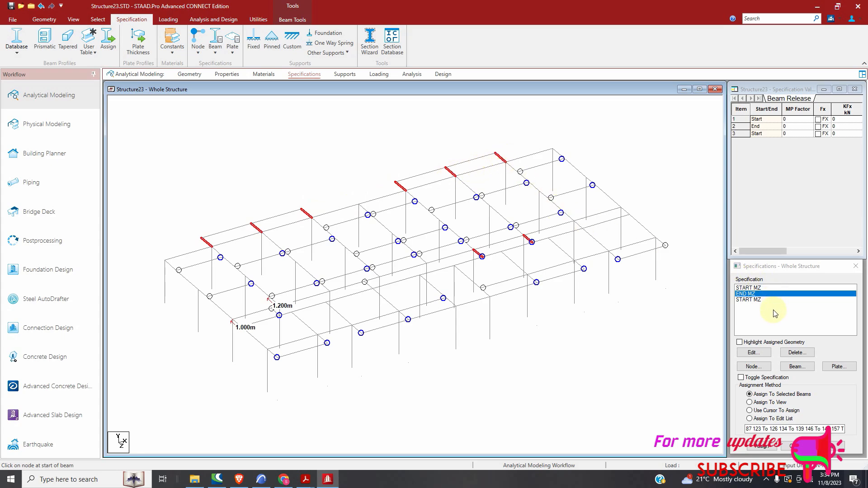
{"action": "left_click", "coordinate": [762, 447]}
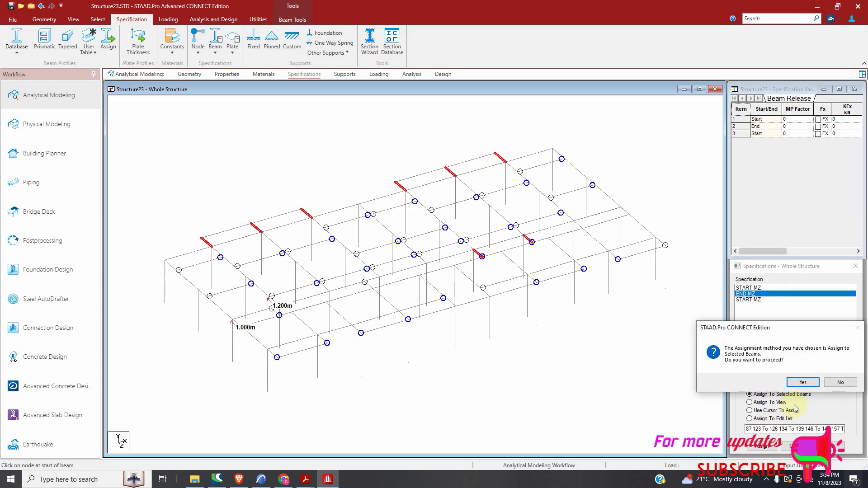
{"action": "left_click", "coordinate": [807, 384]}
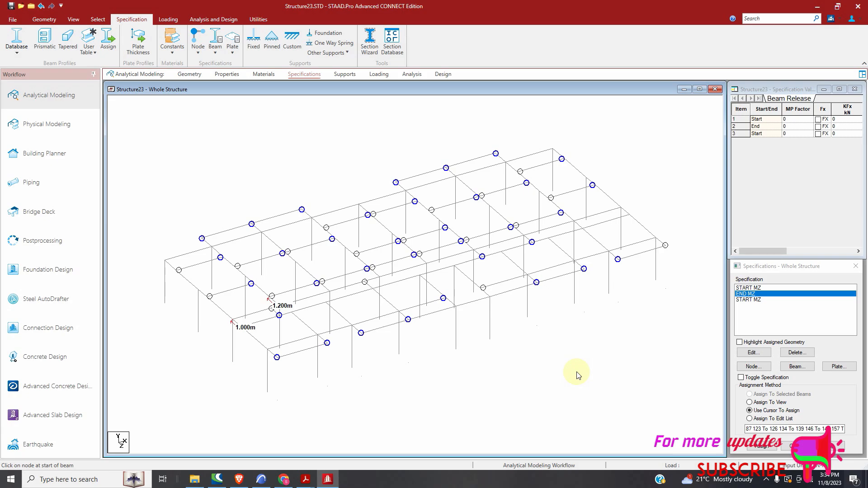
Assign the END MZ release to four separate front edge beams and the four outer beams joining the rear cantilever tips.
{"action": "left_click", "coordinate": [304, 351]}
{"action": "left_click", "coordinate": [383, 326], "text": "ctrl"}
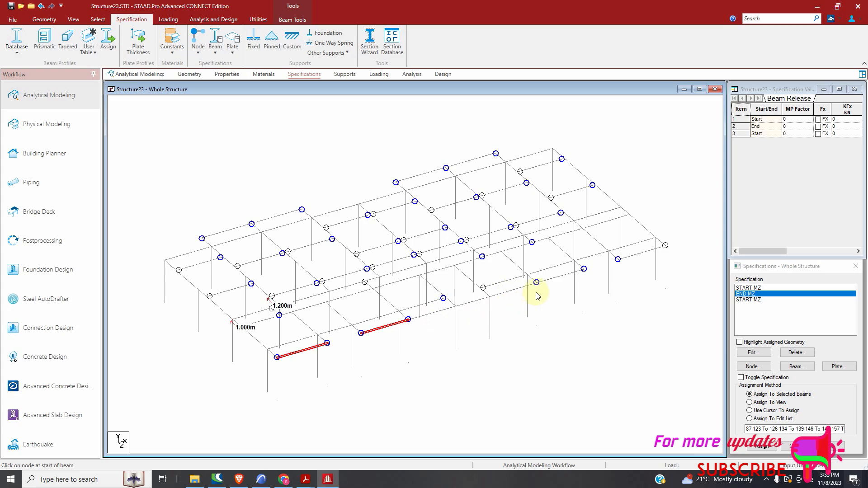
{"action": "left_click", "coordinate": [560, 277], "text": "ctrl"}
{"action": "left_click", "coordinate": [637, 254], "text": "ctrl"}
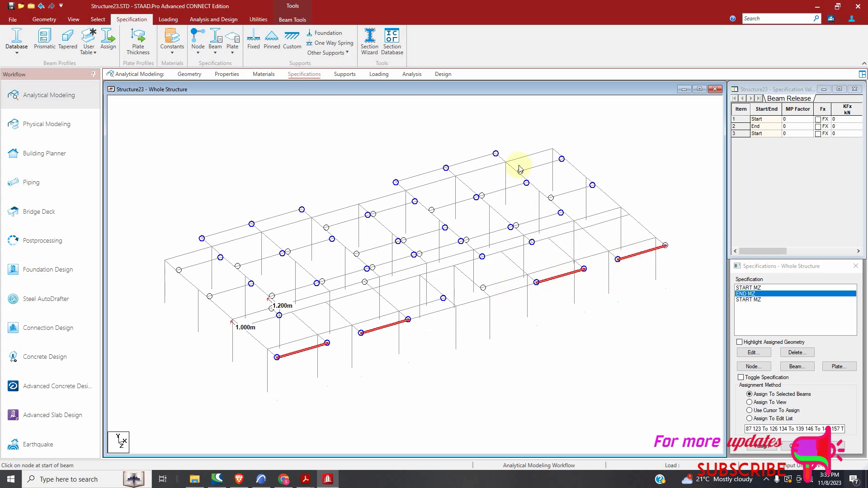
{"action": "left_click", "coordinate": [472, 161], "text": "ctrl"}
{"action": "left_click", "coordinate": [421, 175], "text": "ctrl"}
{"action": "left_click", "coordinate": [276, 217], "text": "ctrl"}
{"action": "left_click", "coordinate": [227, 231], "text": "ctrl"}
{"action": "left_click", "coordinate": [762, 446]}
{"action": "left_click", "coordinate": [803, 383]}
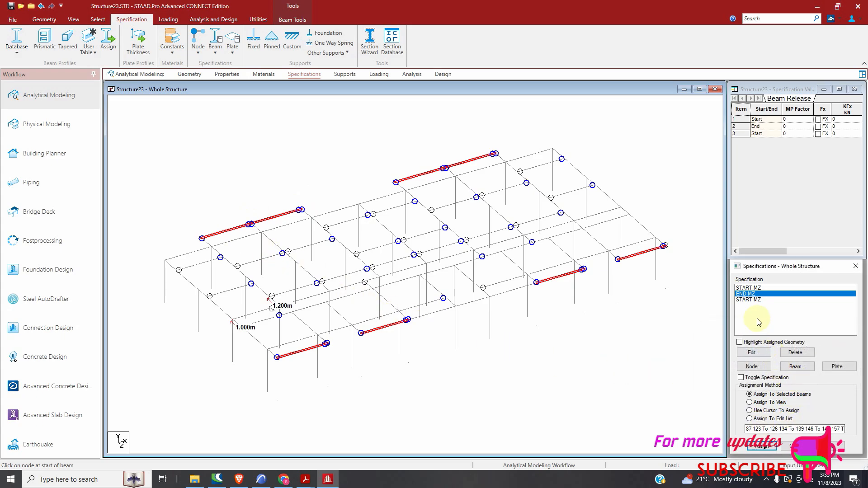
Assign the first START MZ release to the same eight selected front and rear edge beams, and clear the selection.
{"action": "left_click", "coordinate": [752, 288]}
{"action": "left_click", "coordinate": [768, 451]}
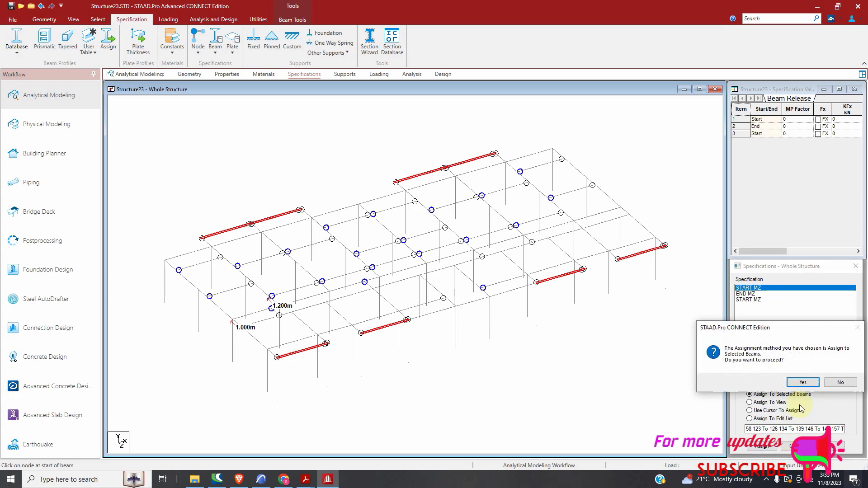
{"action": "left_click", "coordinate": [801, 382]}
{"action": "left_click", "coordinate": [493, 383]}
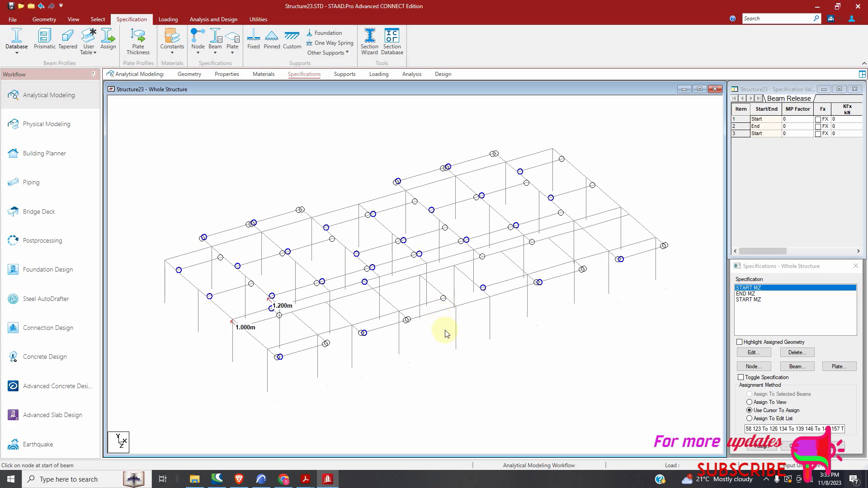
Assign the first START MZ release to the front edge beam immediately on the near side of the middle bay.
{"action": "left_click", "coordinate": [437, 313]}
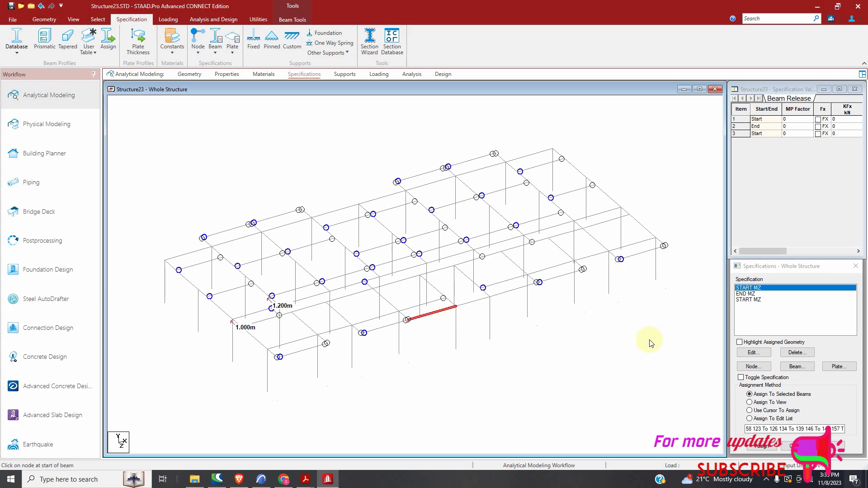
{"action": "left_click", "coordinate": [762, 446]}
{"action": "left_click", "coordinate": [803, 382]}
Assign the END MZ release to the front edge beam immediately on the far side of the middle bay.
{"action": "left_click", "coordinate": [513, 290]}
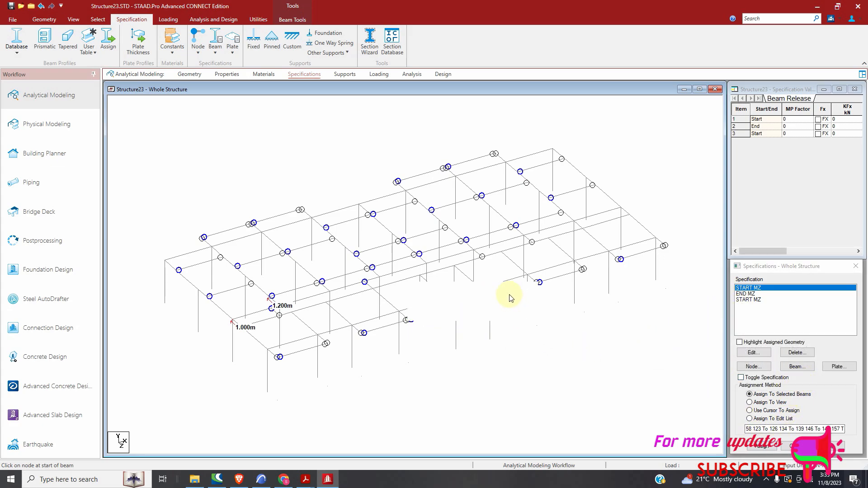
{"action": "left_click", "coordinate": [747, 294]}
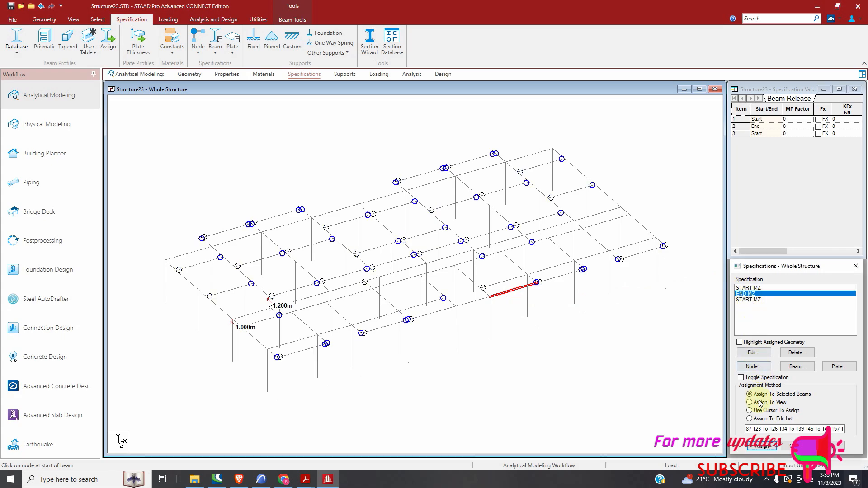
{"action": "left_click", "coordinate": [761, 446]}
{"action": "left_click", "coordinate": [803, 382]}
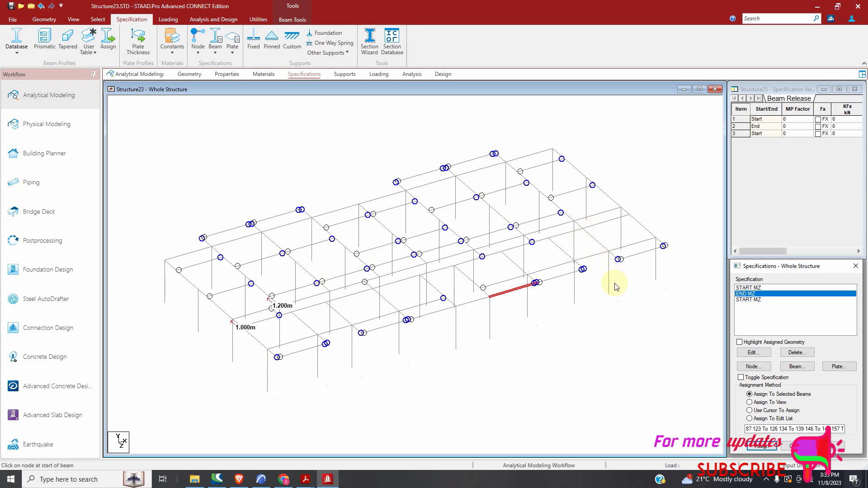
Assign the END MZ release to the front cross beam at the third column line and the short corridor cross beam at the fourth.
{"action": "left_click", "coordinate": [343, 319]}
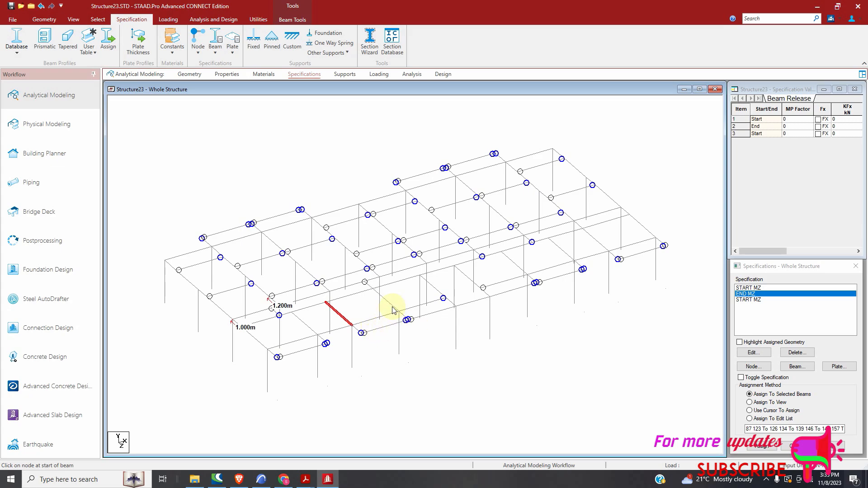
{"action": "left_click", "coordinate": [370, 287]}
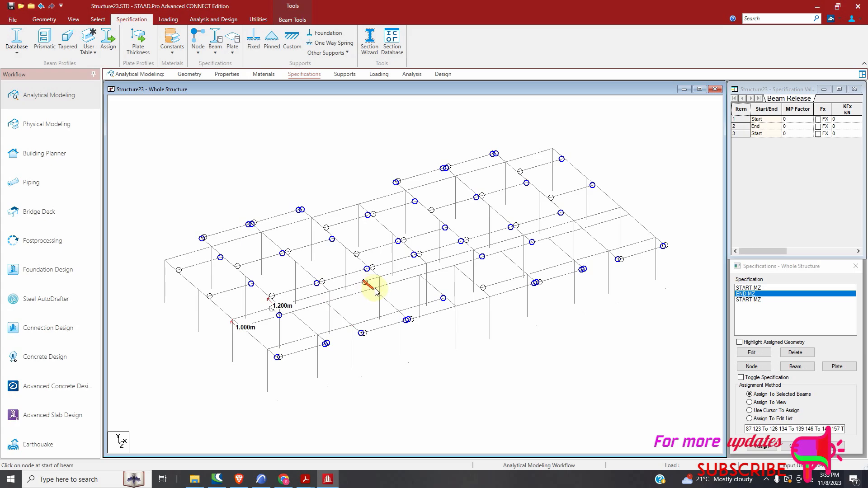
{"action": "left_click", "coordinate": [345, 319], "text": "ctrl"}
{"action": "left_click", "coordinate": [762, 447]}
{"action": "left_click", "coordinate": [807, 384]}
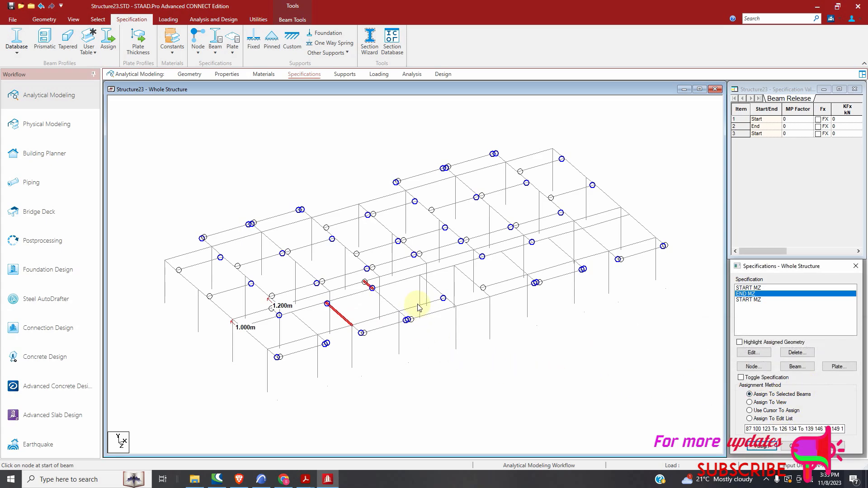
Assign the first START MZ release to the front cross beam at the fourth column line (beam 101).
{"action": "left_click", "coordinate": [392, 305]}
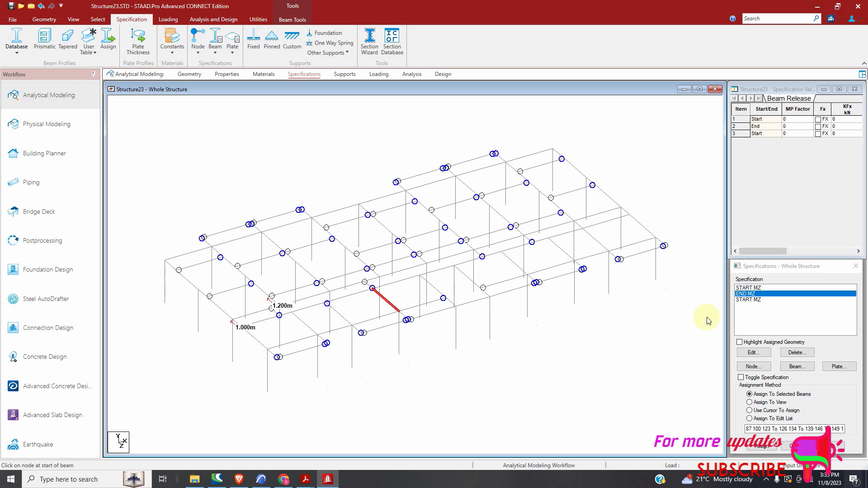
{"action": "left_click", "coordinate": [750, 288]}
{"action": "left_click", "coordinate": [761, 446]}
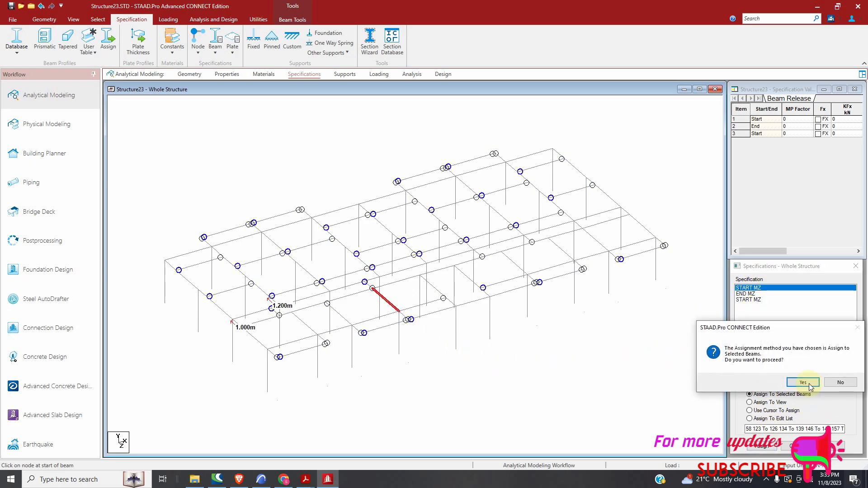
{"action": "left_click", "coordinate": [803, 383]}
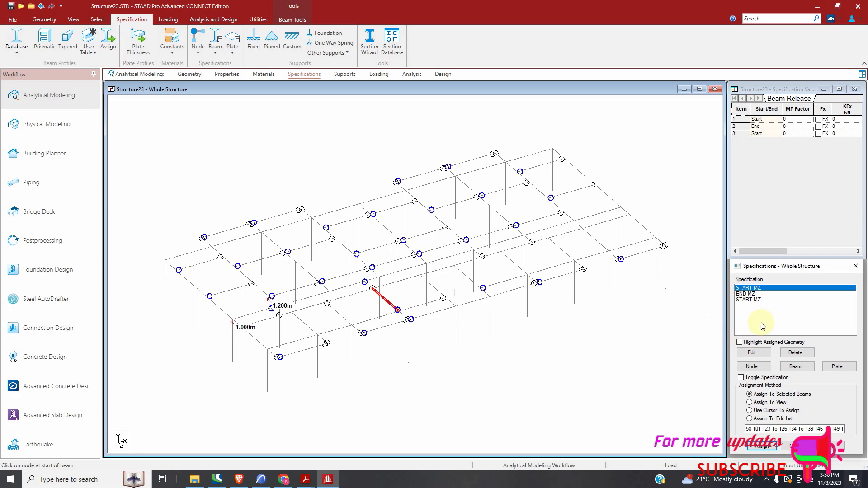
Replace the MZ release at the start of beam 101 with a newly added MZ release at its end.
{"action": "double_click", "coordinate": [386, 306]}
{"action": "left_click", "coordinate": [496, 311]}
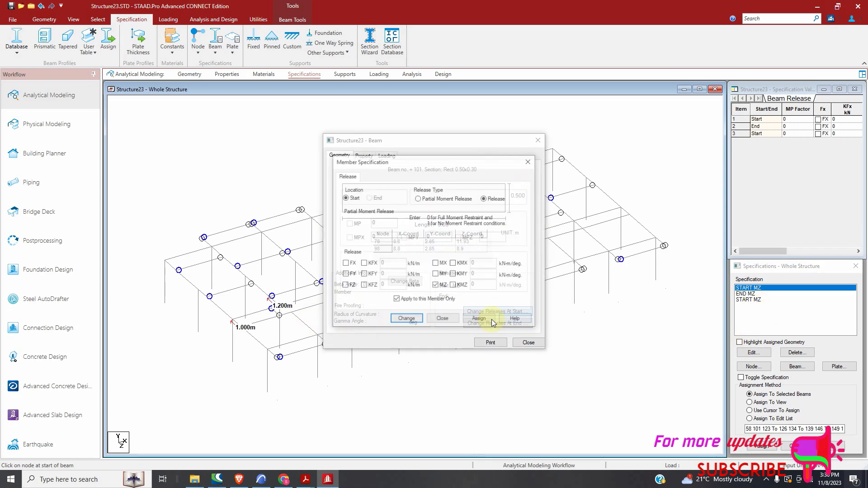
{"action": "left_click", "coordinate": [417, 319]}
{"action": "left_click", "coordinate": [478, 324]}
{"action": "left_click", "coordinate": [483, 324]}
{"action": "left_click", "coordinate": [463, 267]}
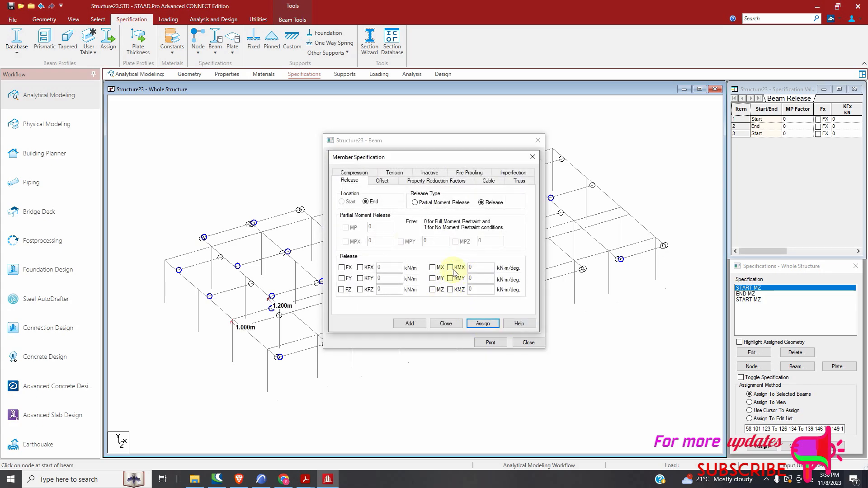
{"action": "left_click", "coordinate": [433, 290]}
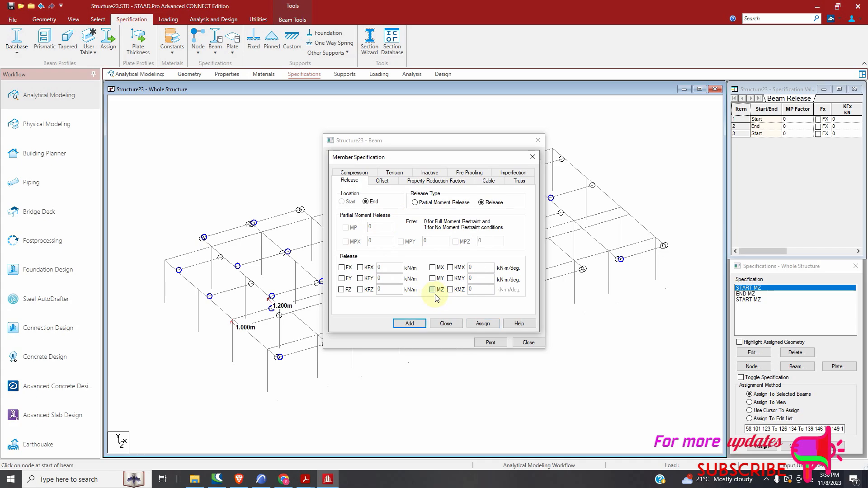
{"action": "left_click", "coordinate": [410, 324]}
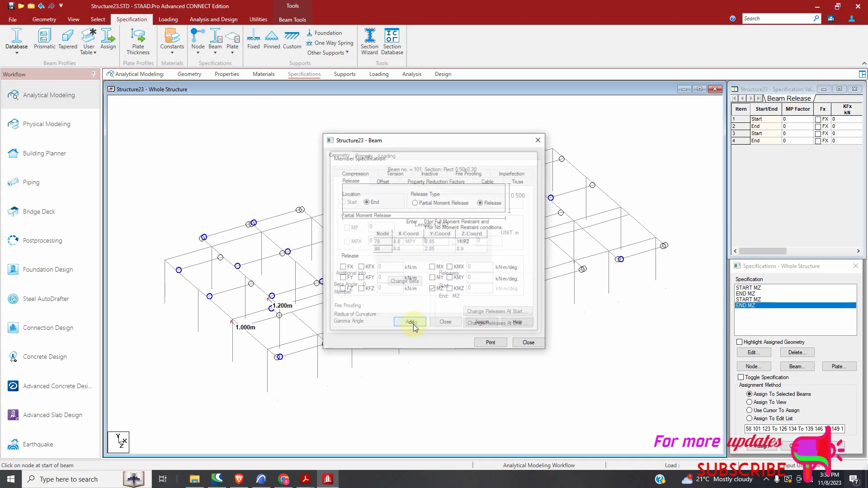
{"action": "left_click", "coordinate": [525, 342]}
Add an MZ release at the start of beam 101 through its beam properties.
{"action": "double_click", "coordinate": [388, 302]}
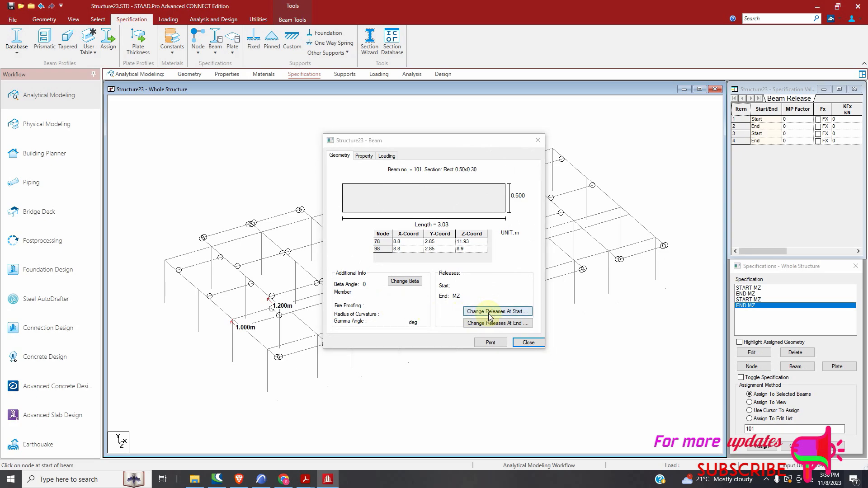
{"action": "left_click", "coordinate": [495, 312]}
{"action": "left_click", "coordinate": [432, 290]}
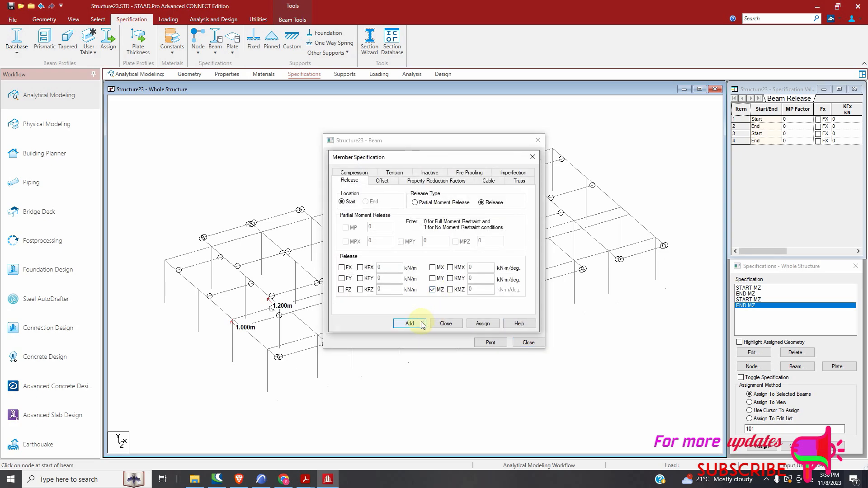
{"action": "left_click", "coordinate": [478, 325]}
{"action": "left_click", "coordinate": [524, 342]}
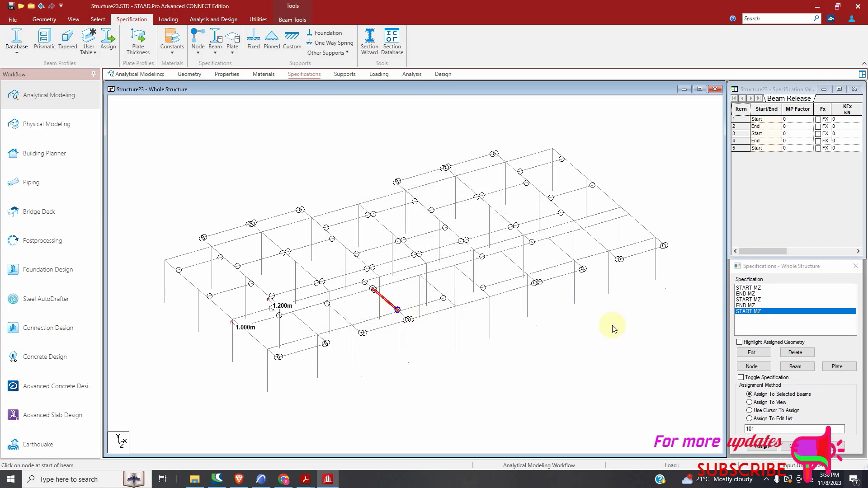
Delete the END MZ specification that applies only to beam 101, and clear the beam selection.
{"action": "left_click", "coordinate": [751, 306]}
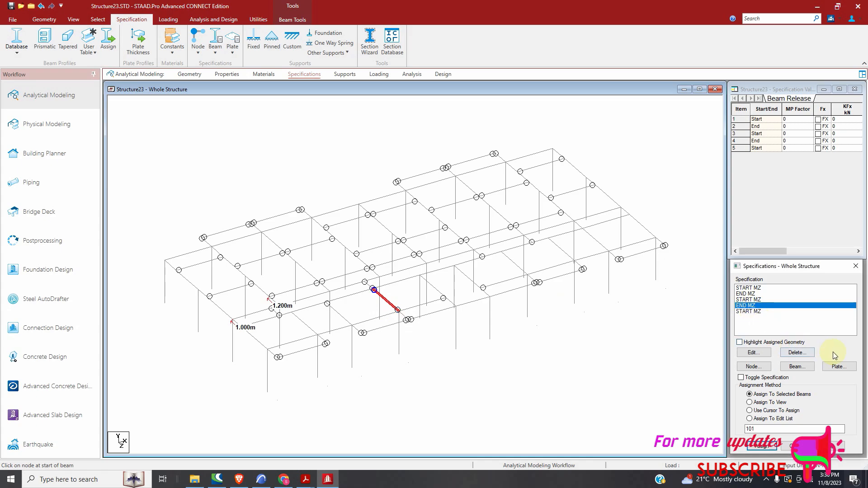
{"action": "left_click", "coordinate": [797, 353]}
{"action": "left_click", "coordinate": [800, 384]}
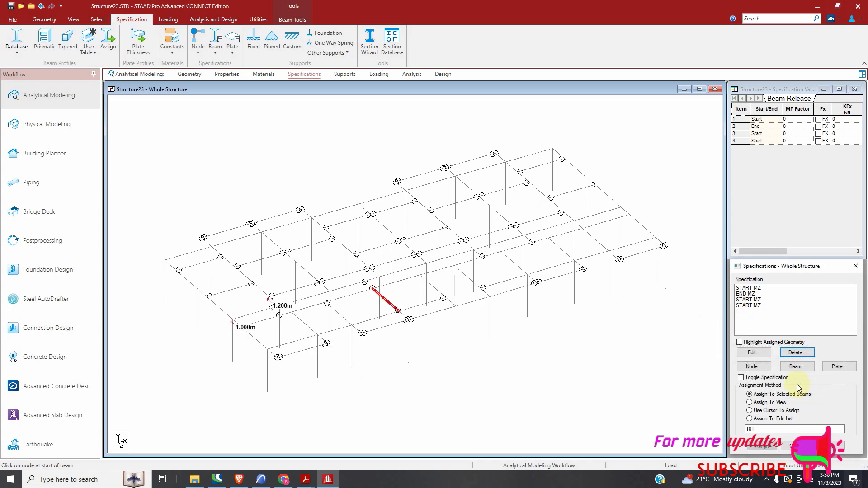
{"action": "left_click", "coordinate": [588, 379]}
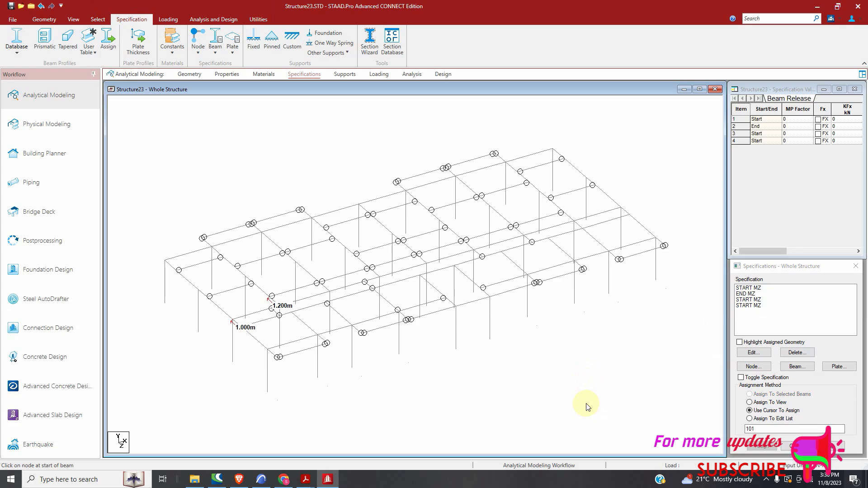
Assign the first START MZ release to front cross beams 104 and 105 on the far side of the middle bay.
{"action": "left_click", "coordinate": [516, 267]}
{"action": "left_click", "coordinate": [562, 252], "text": "ctrl"}
{"action": "left_click", "coordinate": [749, 288]}
{"action": "left_click", "coordinate": [763, 447]}
{"action": "left_click", "coordinate": [801, 382]}
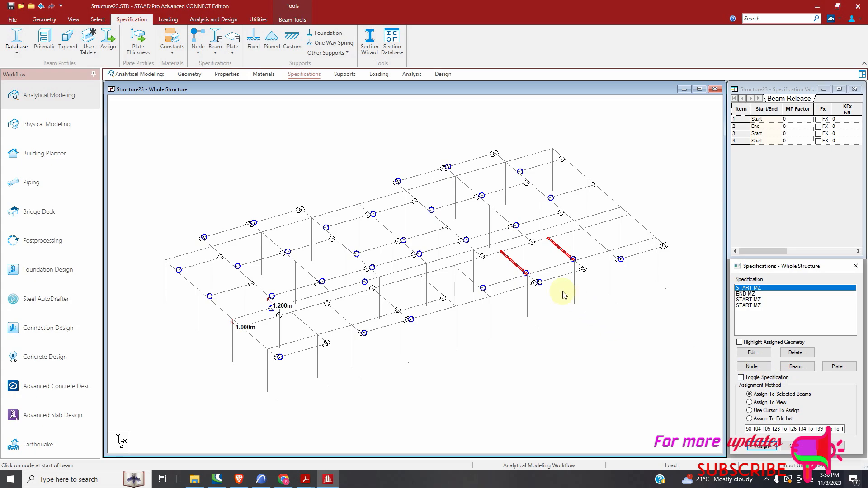
Assign the END MZ release to the same two selected front cross beams, 104 and 105.
{"action": "left_click", "coordinate": [747, 294]}
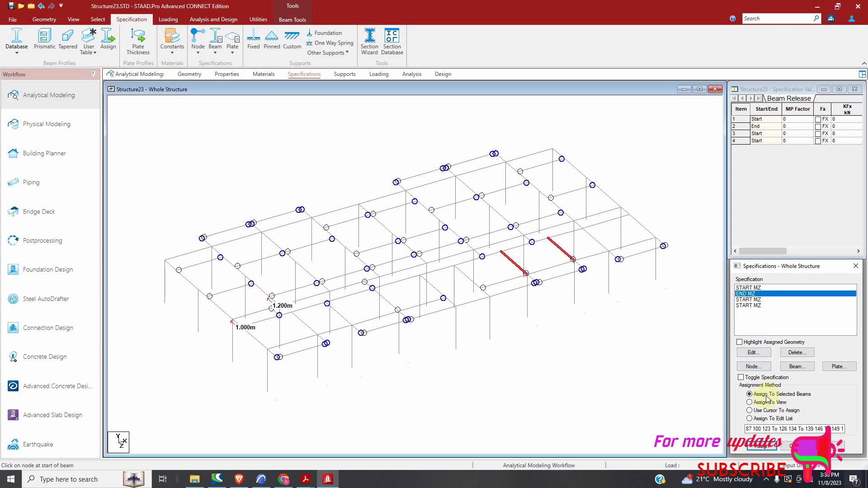
{"action": "left_click", "coordinate": [764, 446]}
{"action": "left_click", "coordinate": [801, 383]}
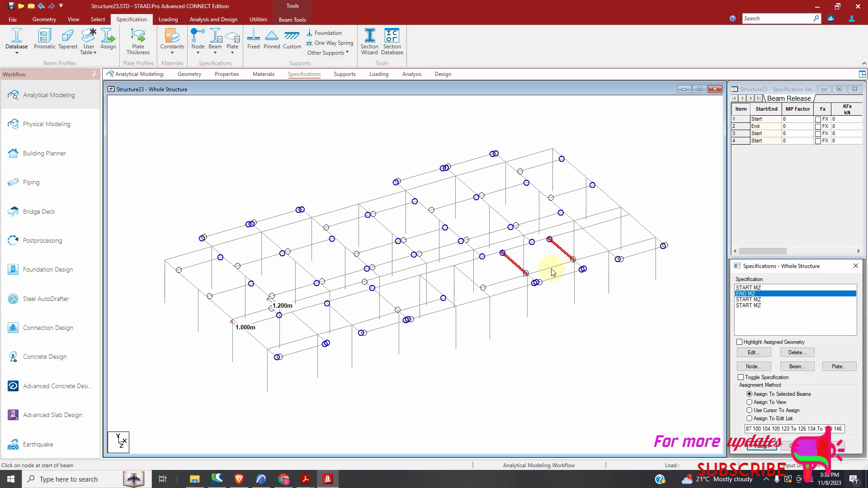
Remove the MZ release from the end of beam 104, applying the change to this member only.
{"action": "double_click", "coordinate": [515, 265]}
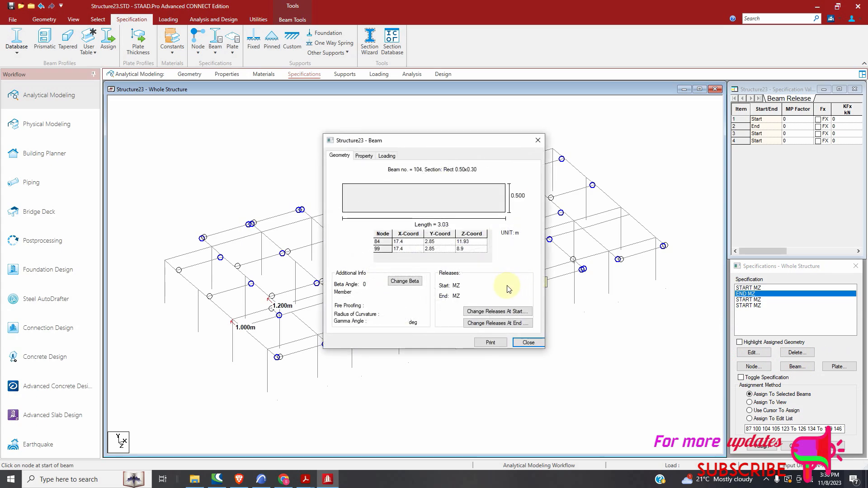
{"action": "left_click", "coordinate": [512, 324]}
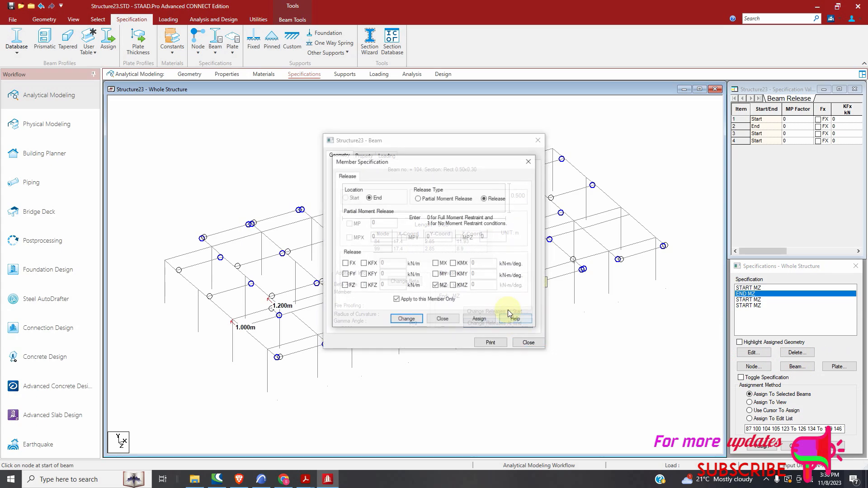
{"action": "left_click", "coordinate": [419, 321]}
{"action": "left_click", "coordinate": [527, 342]}
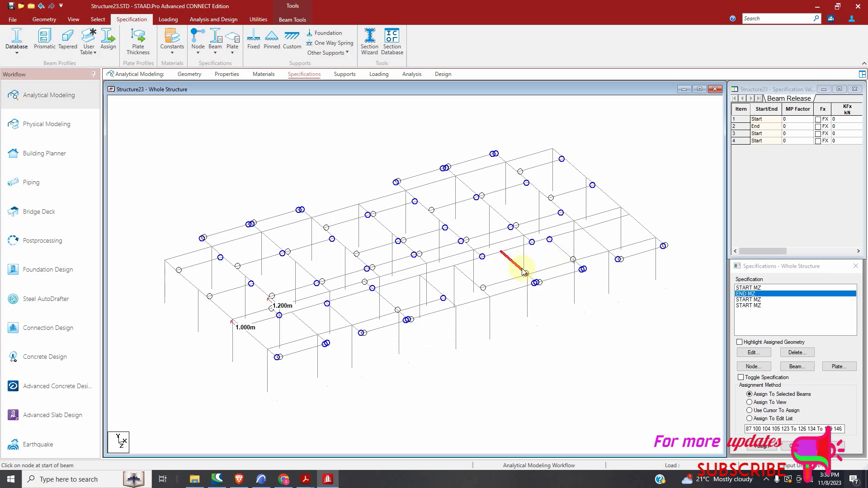
Remove the MZ release from the start of beam 105, applying the change to this member only.
{"action": "double_click", "coordinate": [556, 261]}
{"action": "left_click", "coordinate": [508, 311]}
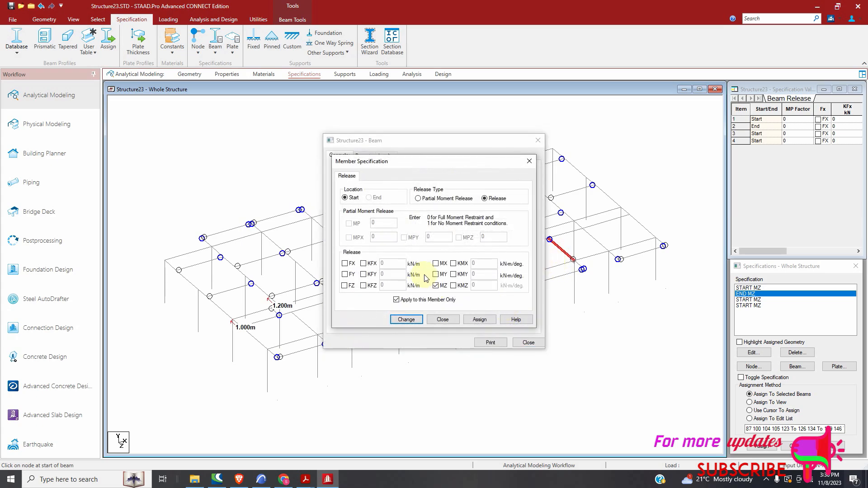
{"action": "left_click", "coordinate": [406, 319]}
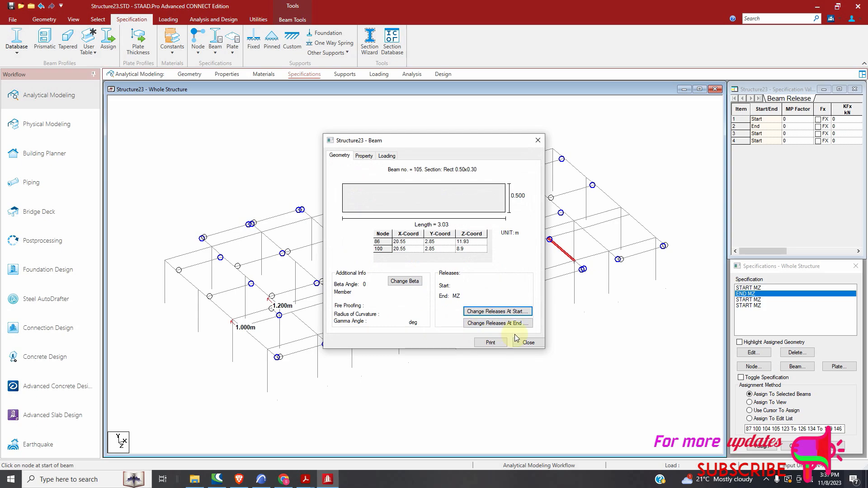
{"action": "left_click", "coordinate": [521, 342]}
Replace the MZ release at the start of beam 104 with an MZ release at its end.
{"action": "double_click", "coordinate": [515, 264]}
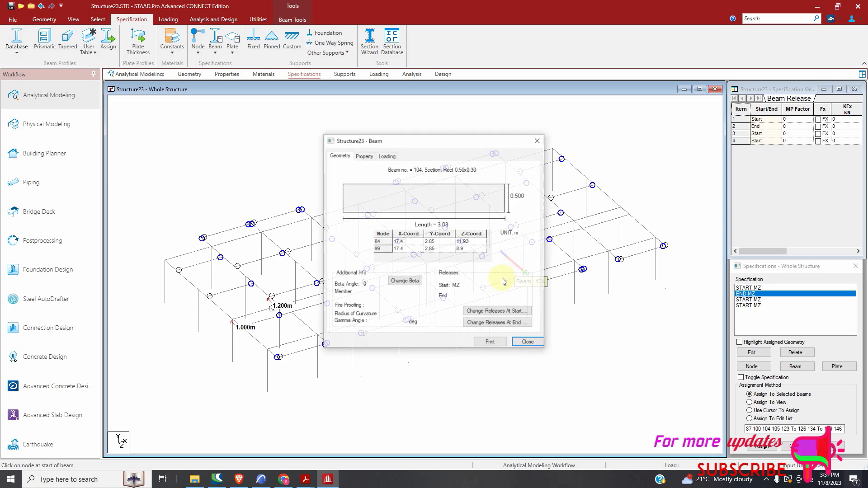
{"action": "left_click", "coordinate": [492, 309]}
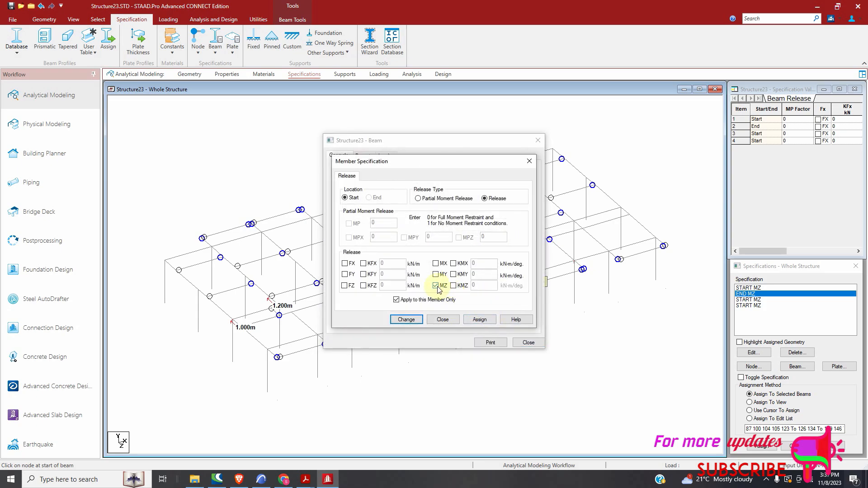
{"action": "left_click", "coordinate": [406, 319]}
{"action": "left_click", "coordinate": [513, 320]}
{"action": "left_click", "coordinate": [514, 323]}
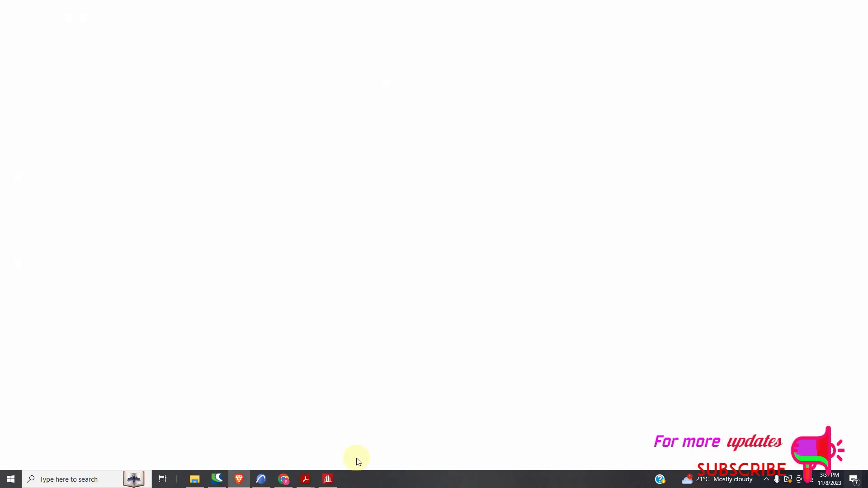
{"action": "left_click", "coordinate": [327, 479]}
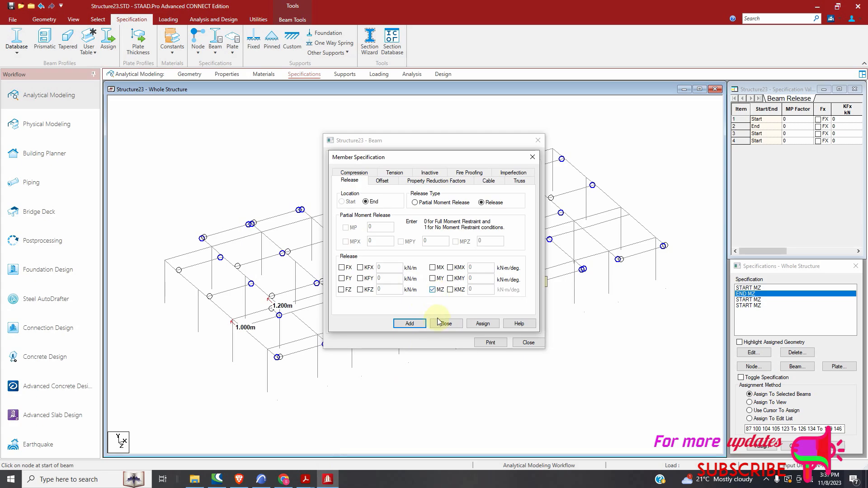
{"action": "left_click", "coordinate": [482, 324]}
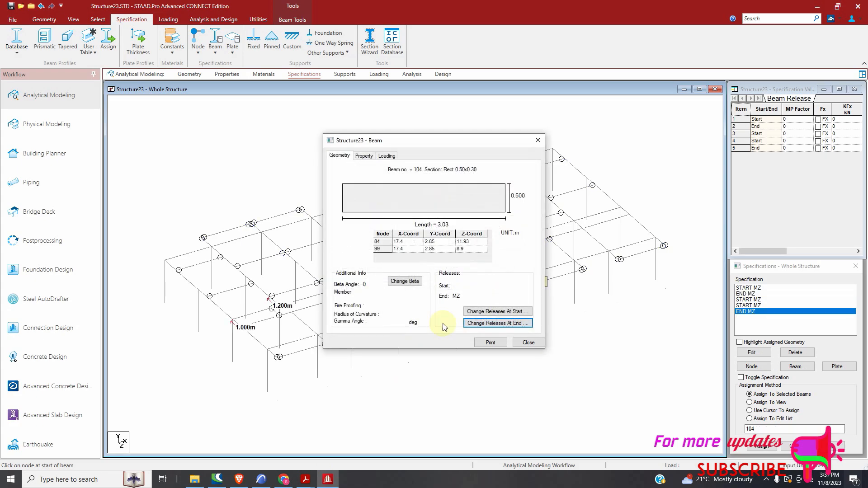
{"action": "left_click", "coordinate": [522, 342]}
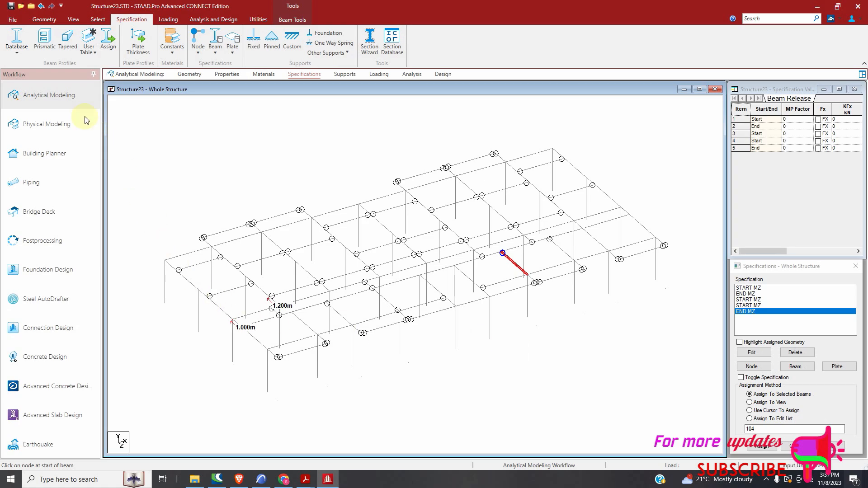
Save the modified structure.
{"action": "left_click", "coordinate": [435, 289]}
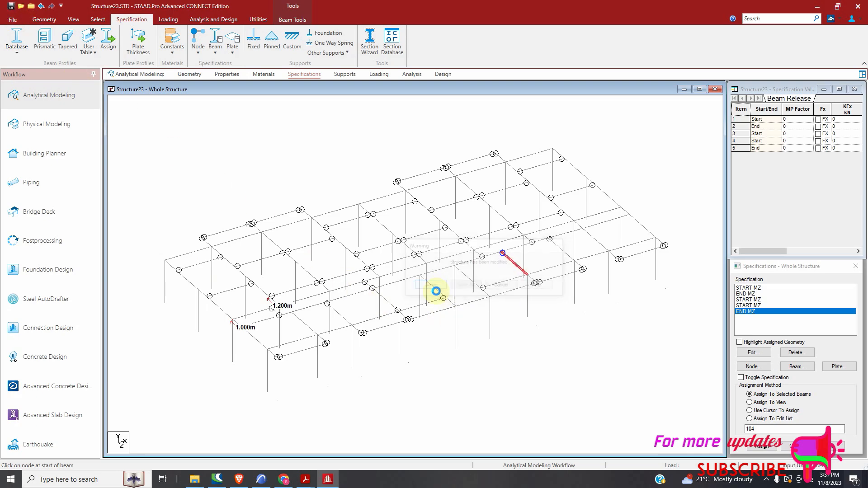
{"action": "scroll", "coordinate": [345, 287], "scroll_direction": "down", "scroll_amount": 2}
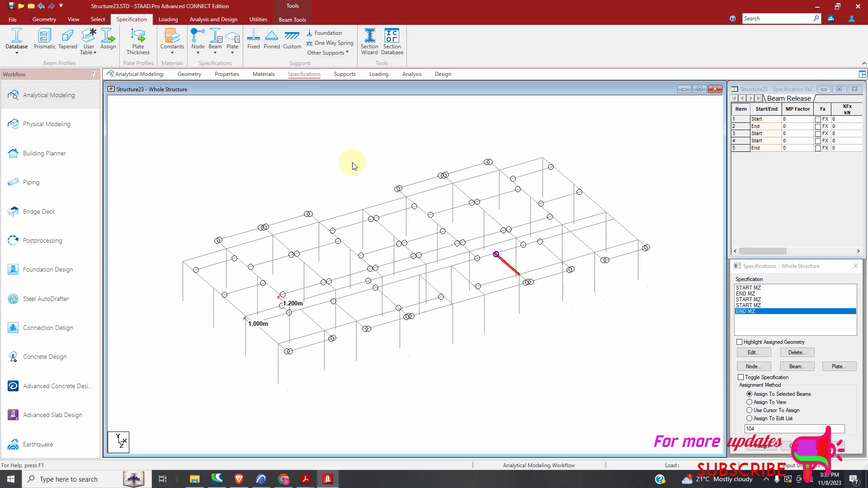
{"action": "scroll", "coordinate": [332, 209], "scroll_direction": "up", "scroll_amount": 1}
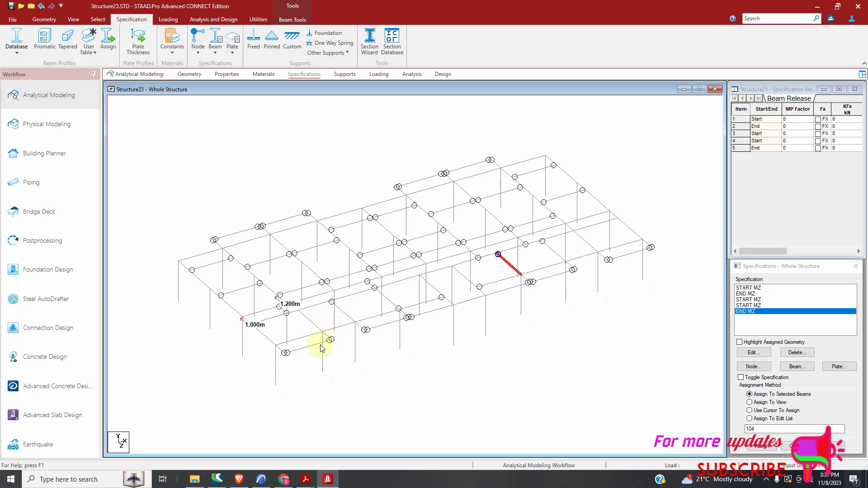
Switch to ARCHICAD and examine the room, wall and column layout of the ground floor plan.
{"action": "left_click", "coordinate": [259, 483]}
{"action": "scroll", "coordinate": [286, 316], "scroll_direction": "down", "scroll_amount": 1}
{"action": "scroll", "coordinate": [378, 256], "scroll_direction": "up", "scroll_amount": 1}
{"action": "scroll", "coordinate": [378, 256], "scroll_direction": "down", "scroll_amount": 2}
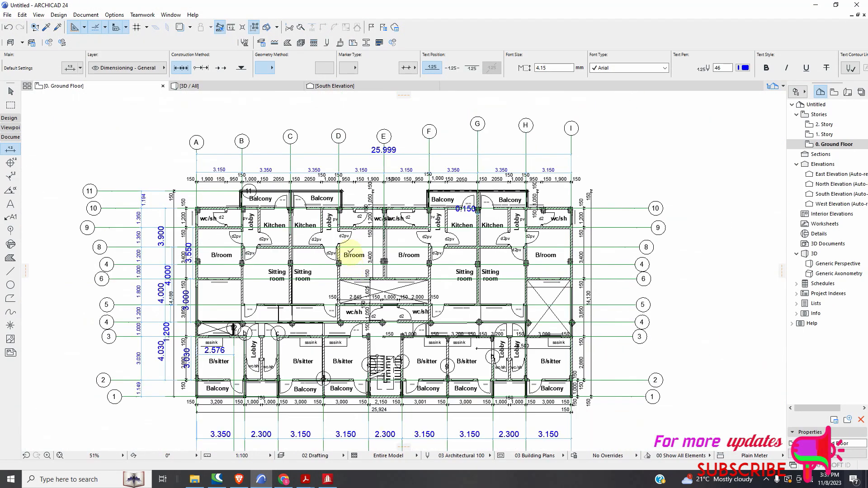
{"action": "scroll", "coordinate": [356, 248], "scroll_direction": "up", "scroll_amount": 2}
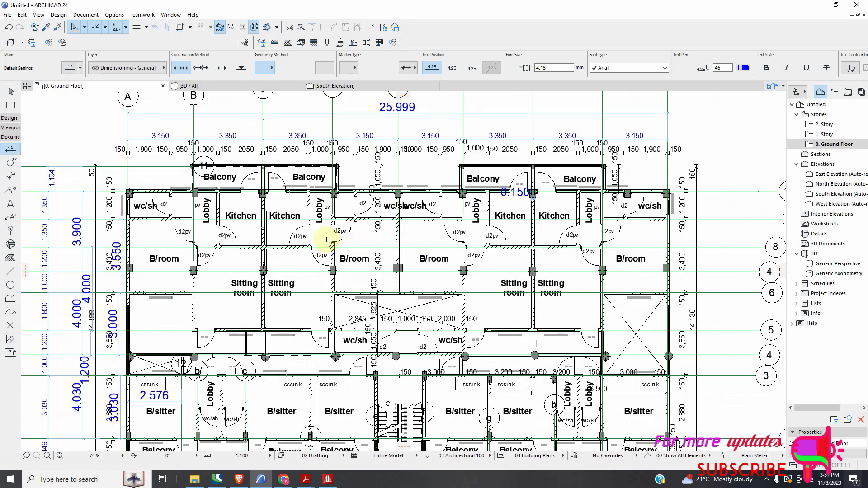
{"action": "scroll", "coordinate": [312, 239], "scroll_direction": "down", "scroll_amount": 2}
{"action": "scroll", "coordinate": [296, 403], "scroll_direction": "up", "scroll_amount": 5}
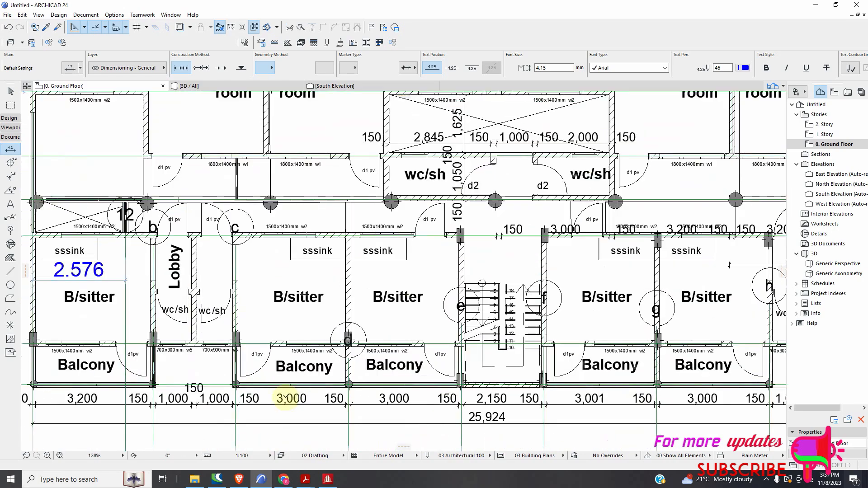
{"action": "scroll", "coordinate": [245, 385], "scroll_direction": "down", "scroll_amount": 15}
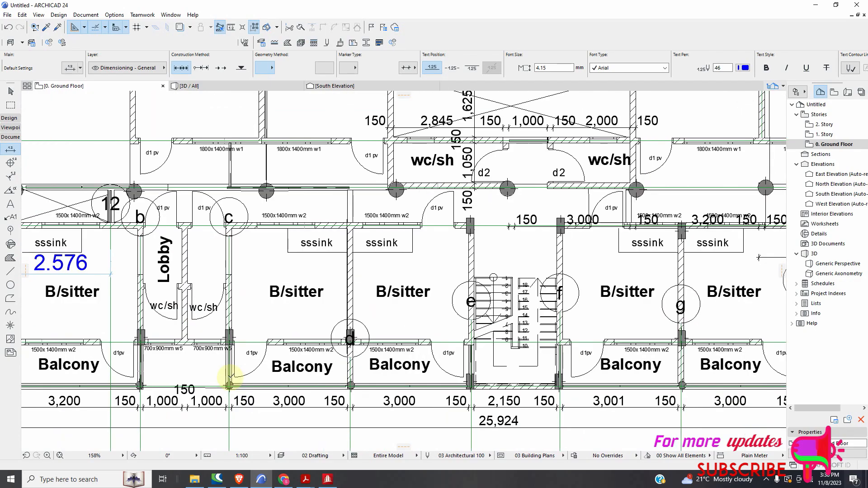
{"action": "scroll", "coordinate": [230, 246], "scroll_direction": "up", "scroll_amount": 15}
{"action": "scroll", "coordinate": [245, 243], "scroll_direction": "up", "scroll_amount": 15}
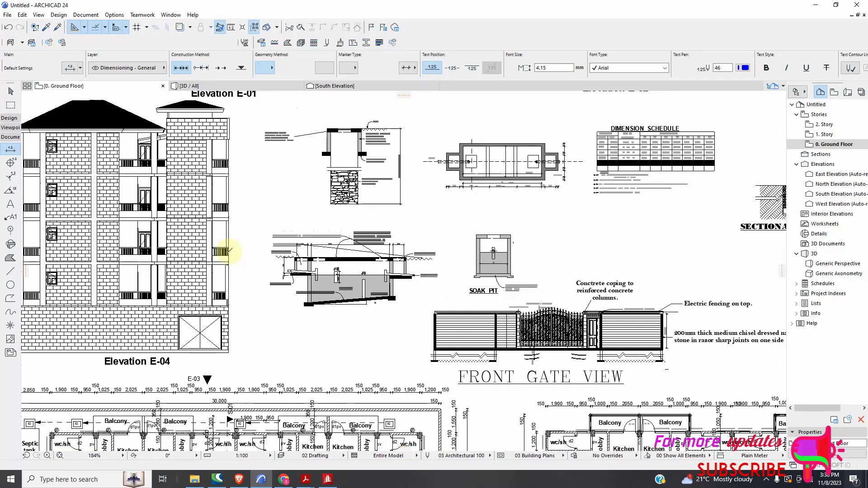
Examine the balcony railings and storey levels on Elevation E-04 in the architectural drawings.
{"action": "scroll", "coordinate": [218, 257], "scroll_direction": "up", "scroll_amount": 3}
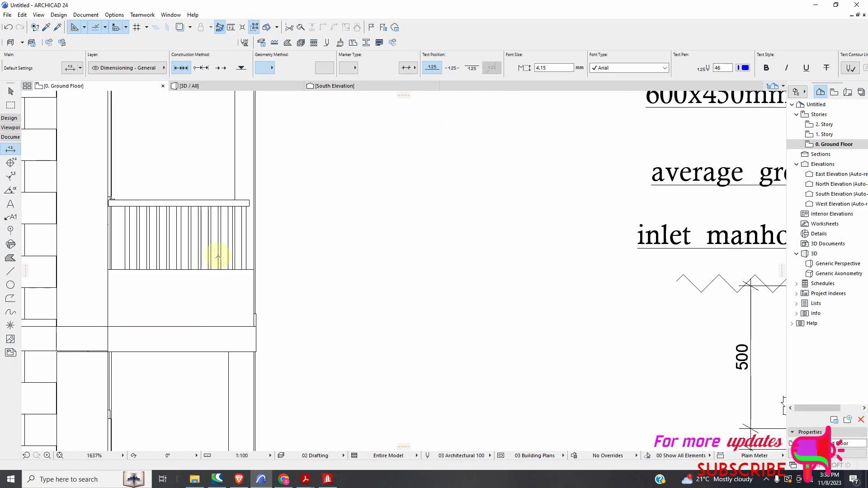
{"action": "scroll", "coordinate": [218, 257], "scroll_direction": "down", "scroll_amount": 10}
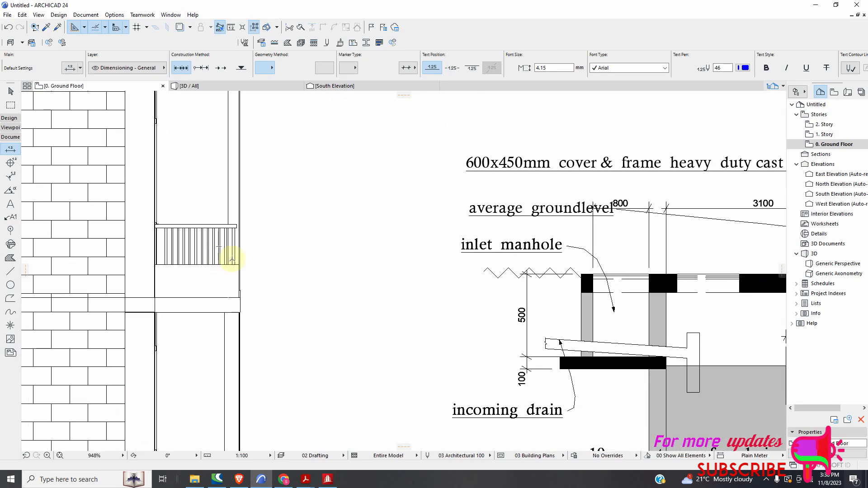
{"action": "scroll", "coordinate": [235, 263], "scroll_direction": "down", "scroll_amount": 2}
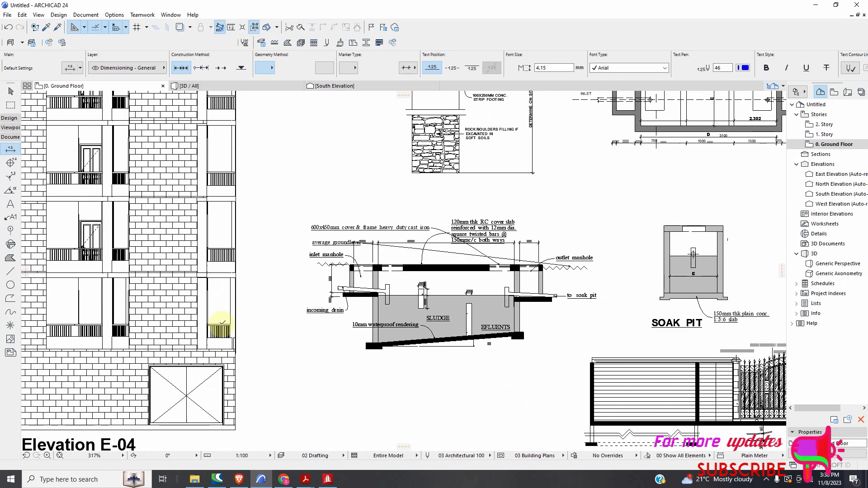
{"action": "scroll", "coordinate": [224, 329], "scroll_direction": "up", "scroll_amount": 5}
{"action": "scroll", "coordinate": [251, 335], "scroll_direction": "down", "scroll_amount": 3}
Switch to STAAD.Pro and create a fixed support definition.
{"action": "left_click", "coordinate": [327, 478]}
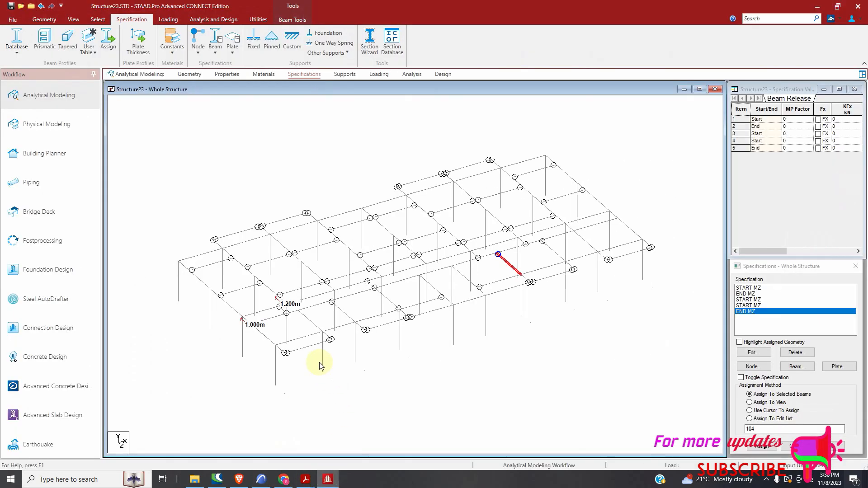
{"action": "scroll", "coordinate": [273, 327], "scroll_direction": "up", "scroll_amount": 1}
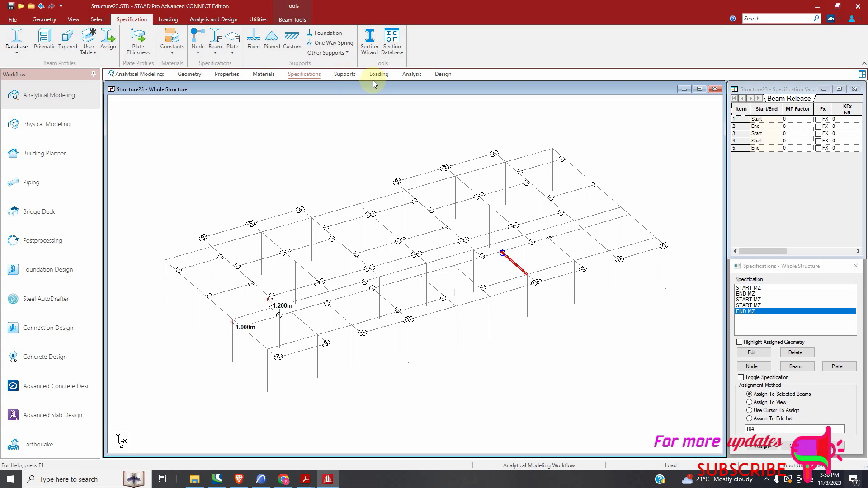
{"action": "left_click", "coordinate": [346, 77]}
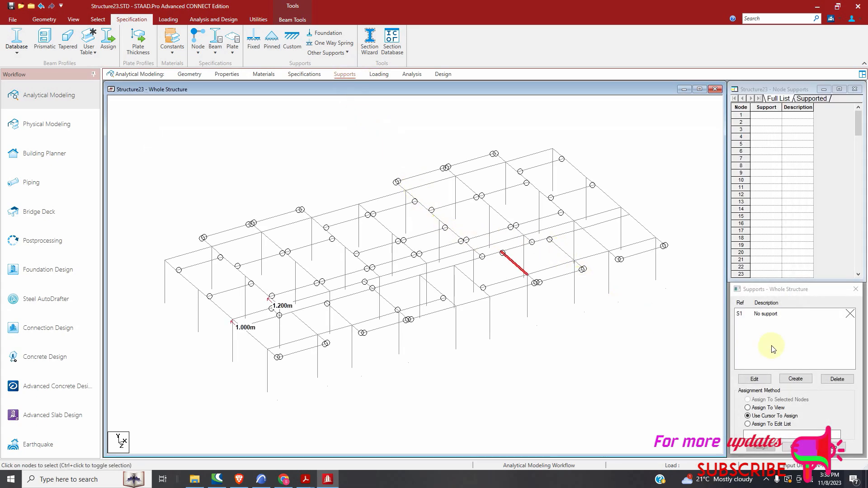
{"action": "left_click", "coordinate": [797, 380]}
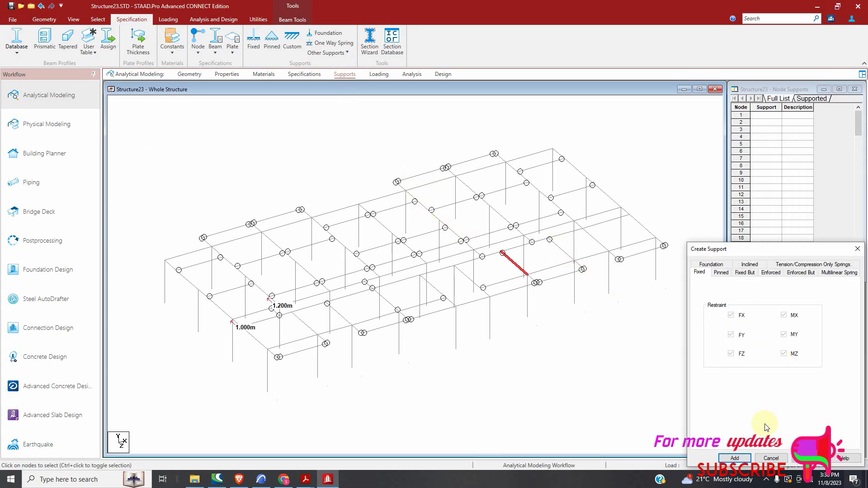
{"action": "left_click", "coordinate": [735, 459]}
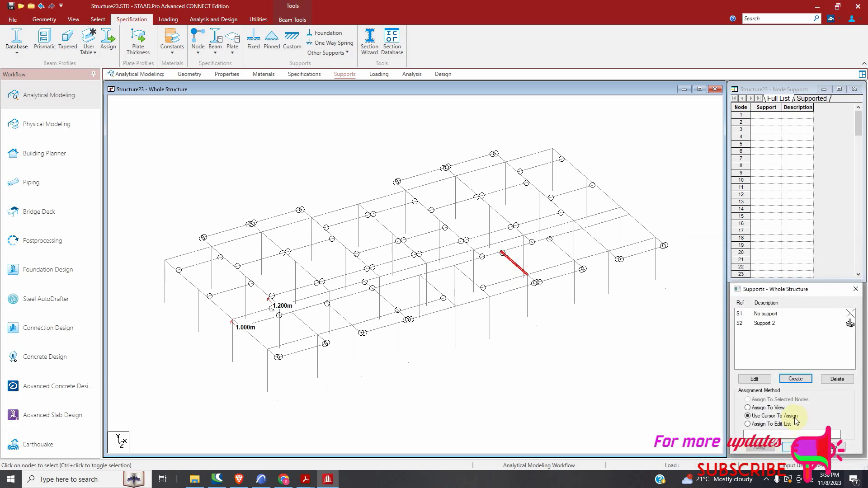
Assign the fixed support to all column base nodes, selecting them in an elevation view, and return to the isometric view.
{"action": "left_click", "coordinate": [72, 20]}
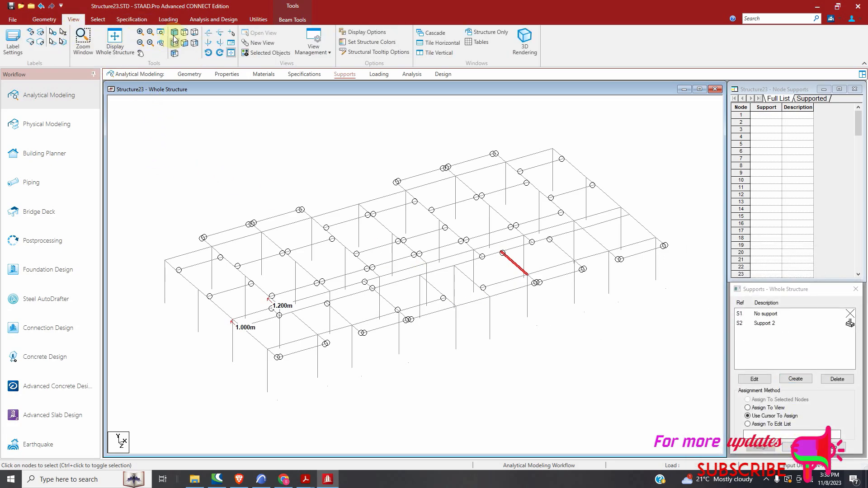
{"action": "left_click", "coordinate": [186, 44]}
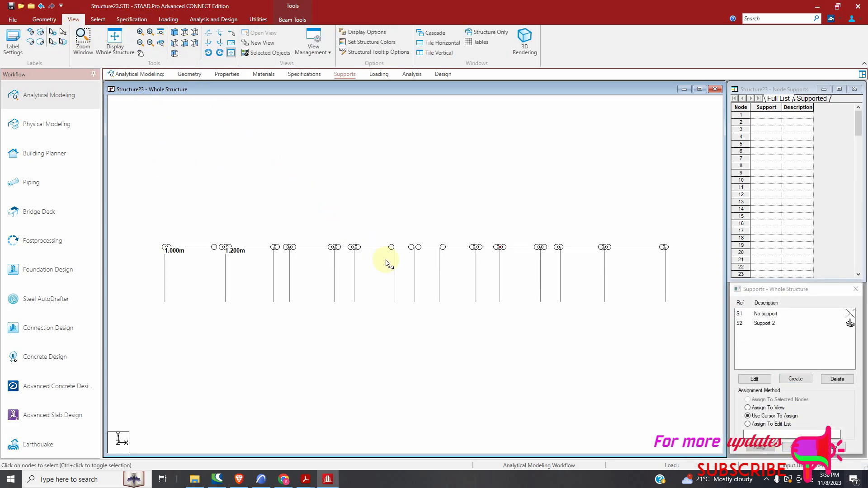
{"action": "left_click", "coordinate": [765, 324]}
{"action": "left_click_drag", "start_coordinate": [697, 293], "coordinate": [127, 308]}
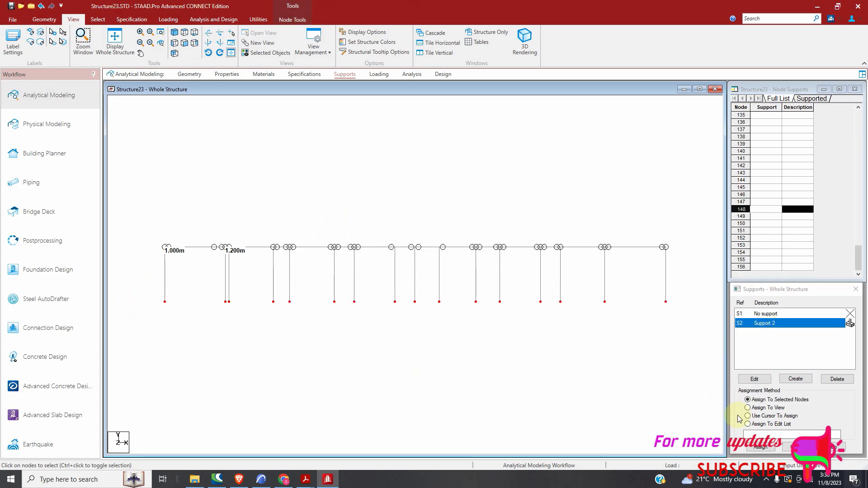
{"action": "left_click", "coordinate": [761, 447]}
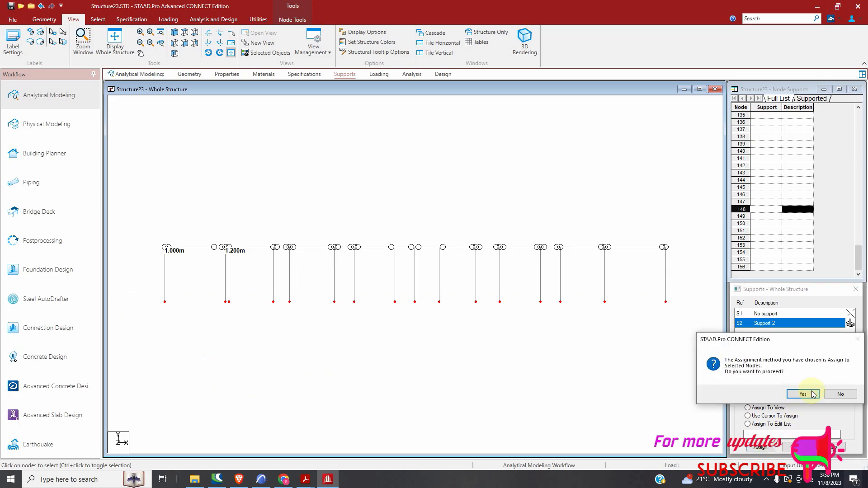
{"action": "left_click", "coordinate": [803, 395]}
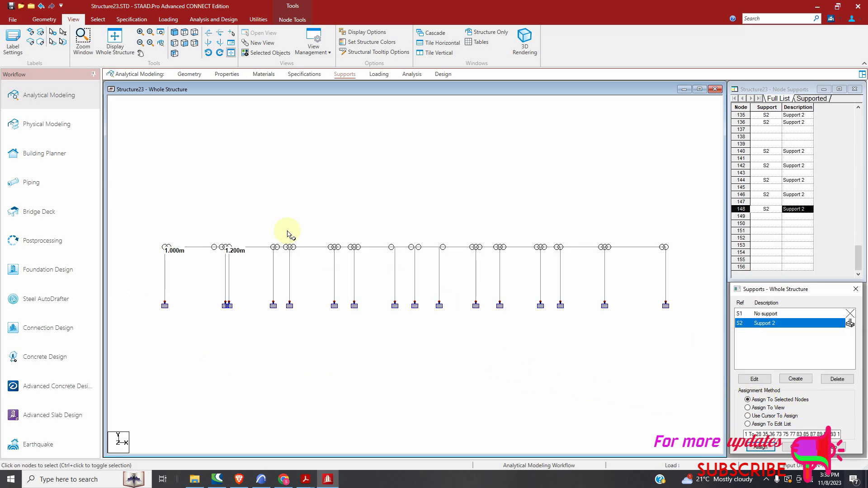
{"action": "left_click", "coordinate": [174, 33]}
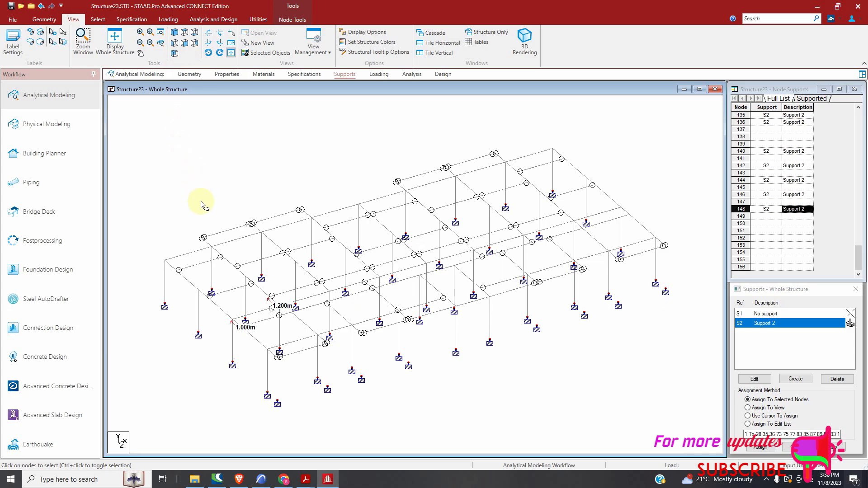
{"action": "left_click", "coordinate": [335, 362]}
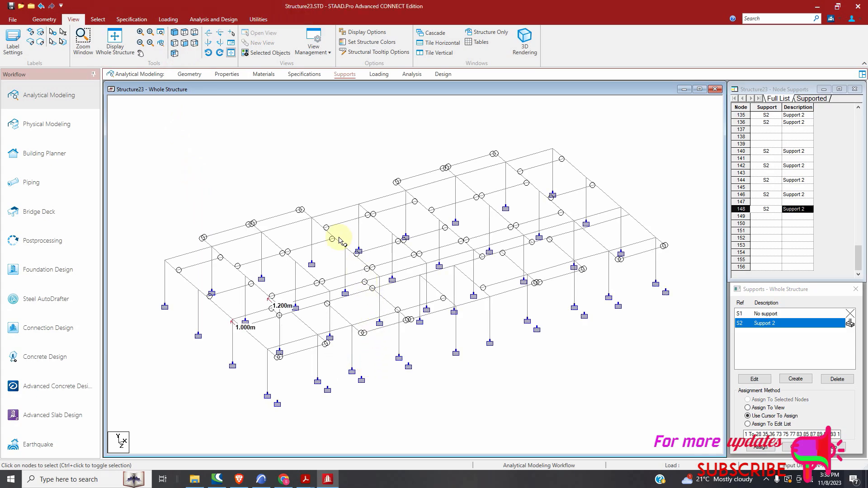
Add a wind definition of type 1 named WIND 1 to the load definitions.
{"action": "left_click", "coordinate": [379, 73]}
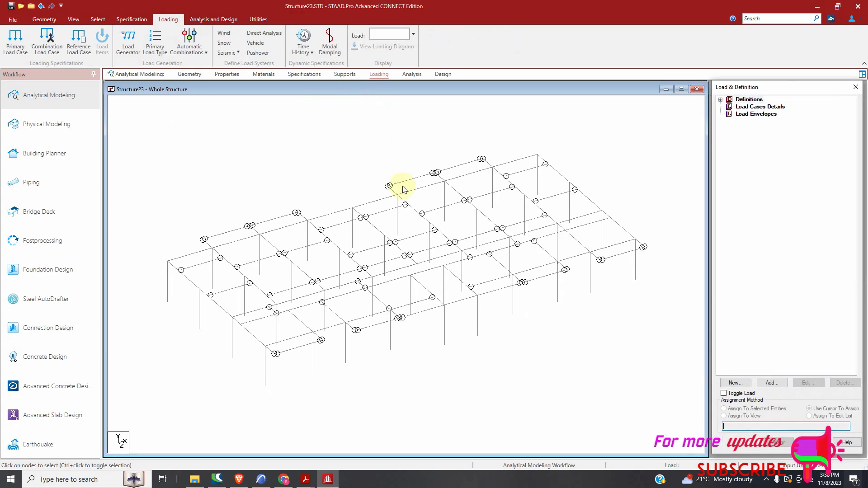
{"action": "left_click", "coordinate": [721, 99]}
{"action": "left_click", "coordinate": [758, 114]}
{"action": "left_click", "coordinate": [759, 121]}
{"action": "left_click", "coordinate": [773, 382]}
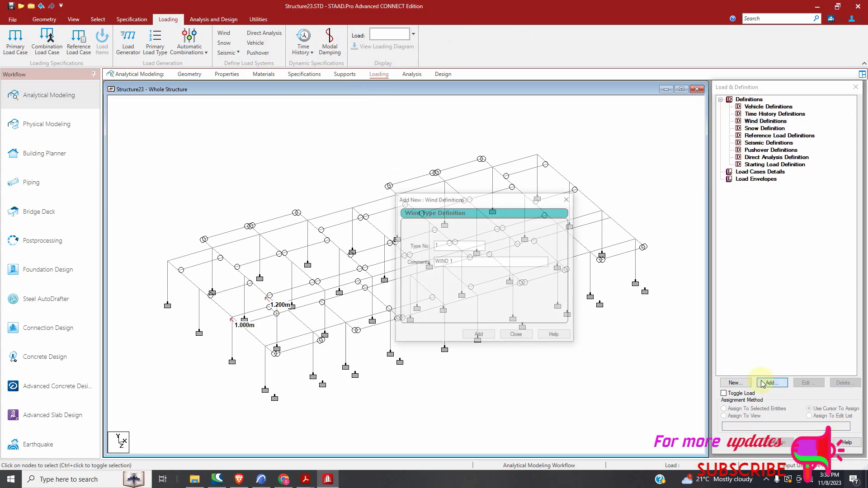
{"action": "left_click", "coordinate": [480, 337]}
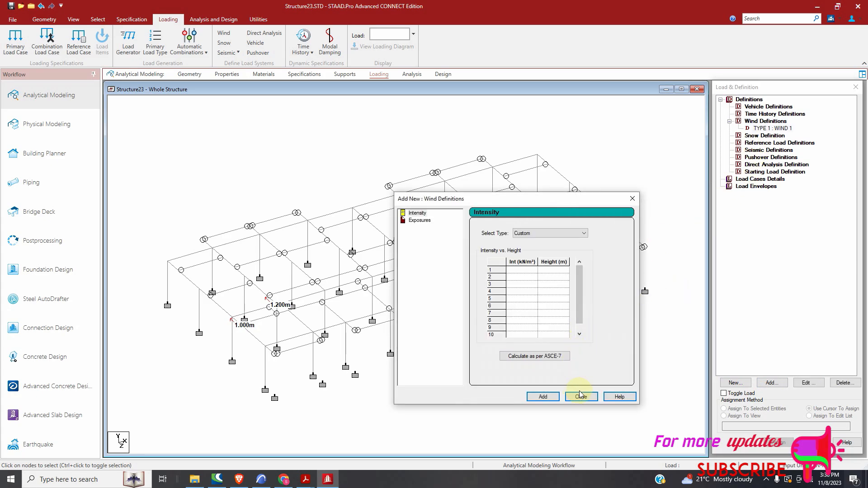
Start the ASCE-7 wind load calculation and apply a basic wind speed of 100 mph.
{"action": "left_click", "coordinate": [543, 357]}
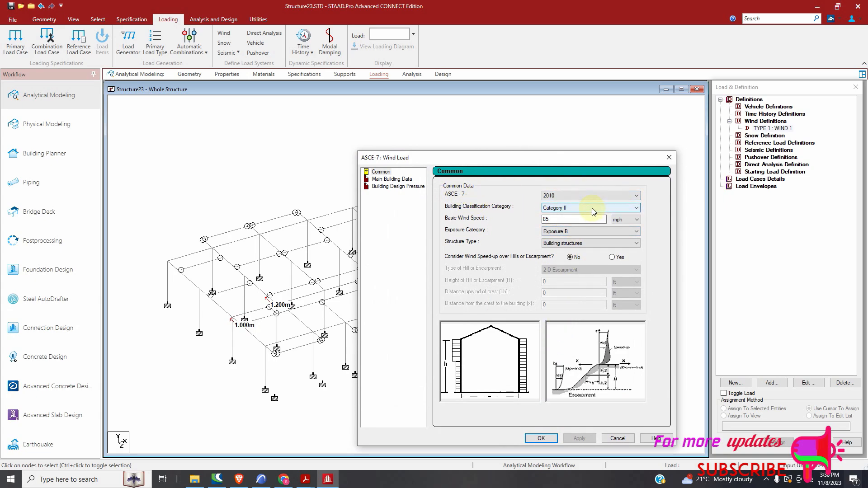
{"action": "double_click", "coordinate": [588, 219]}
{"action": "type", "text": "100"}
{"action": "left_click", "coordinate": [579, 438]}
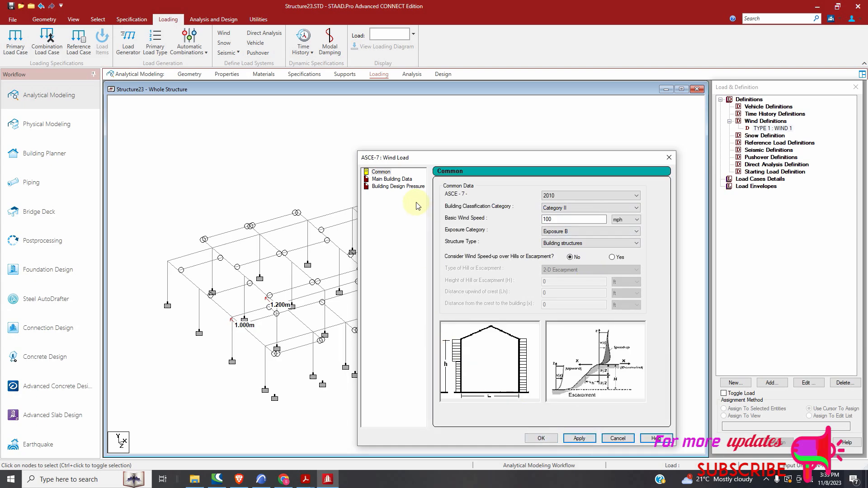
In the main building data, set the units of the building height and both building lengths to metres.
{"action": "left_click", "coordinate": [399, 186]}
{"action": "left_click", "coordinate": [400, 180]}
{"action": "double_click", "coordinate": [569, 197]}
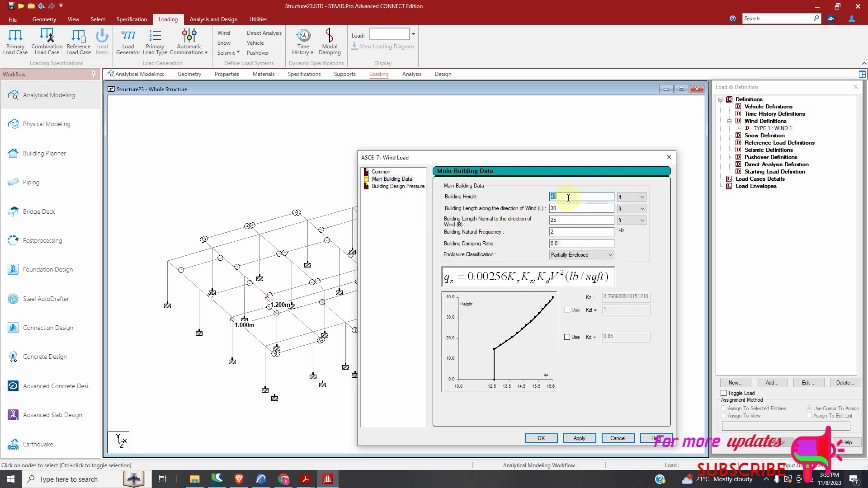
{"action": "left_click", "coordinate": [642, 197]}
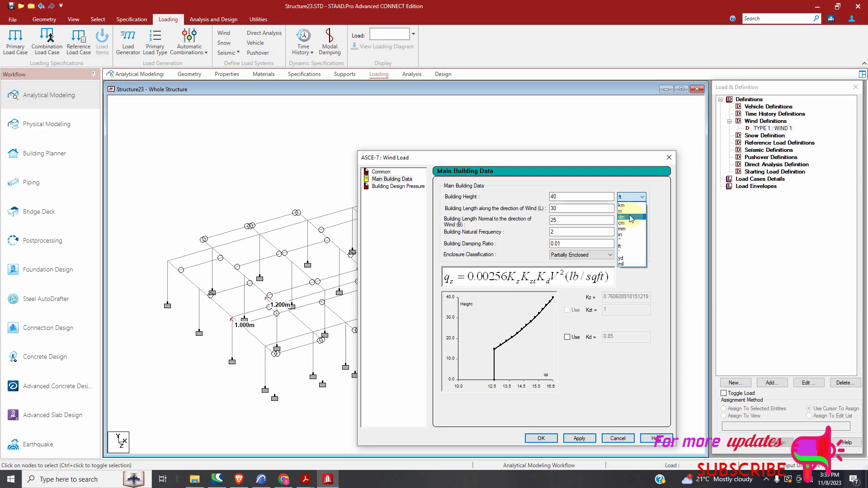
{"action": "left_click", "coordinate": [628, 211]}
{"action": "left_click", "coordinate": [642, 208]}
{"action": "left_click", "coordinate": [637, 224]}
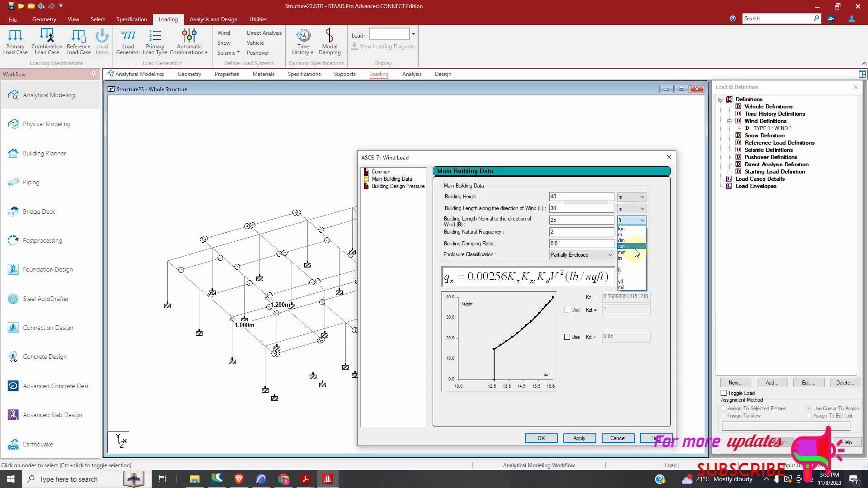
{"action": "left_click", "coordinate": [633, 236]}
{"action": "left_click", "coordinate": [586, 219]}
{"action": "left_click", "coordinate": [575, 210]}
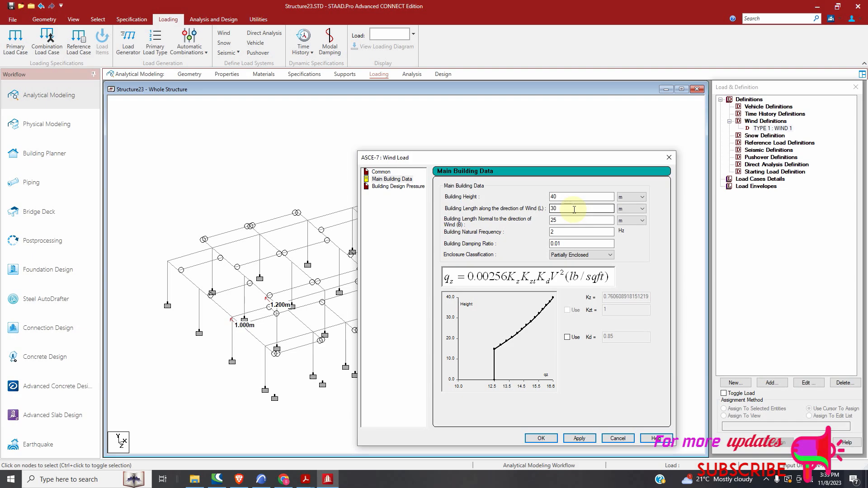
Set the building height to 14.25 m and the enclosure classification to Enclosed Building, and apply the data.
{"action": "double_click", "coordinate": [572, 197]}
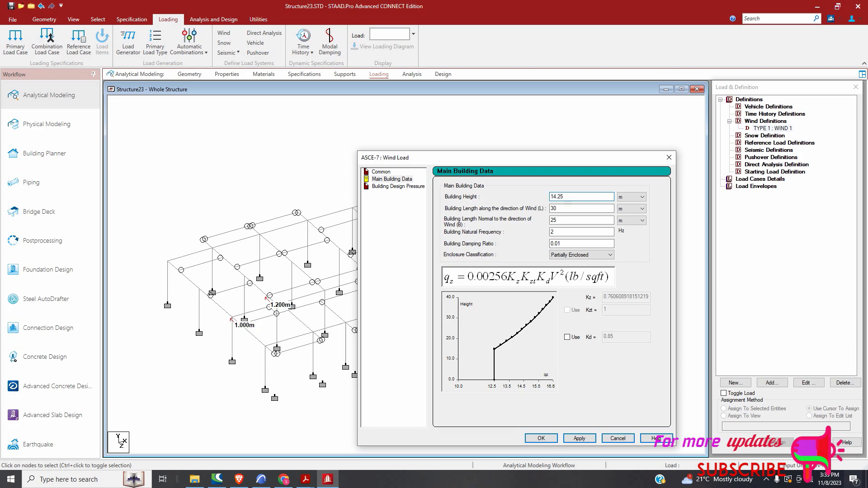
{"action": "left_click", "coordinate": [580, 255]}
{"action": "left_click", "coordinate": [583, 275]}
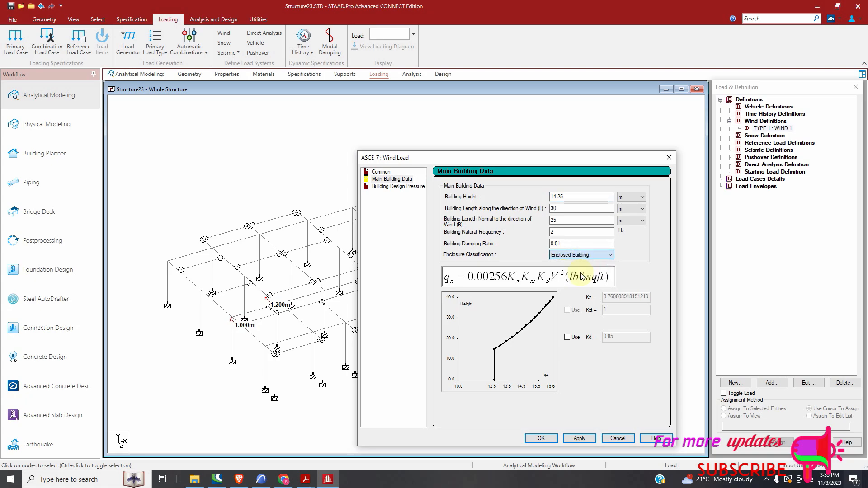
{"action": "left_click", "coordinate": [581, 439]}
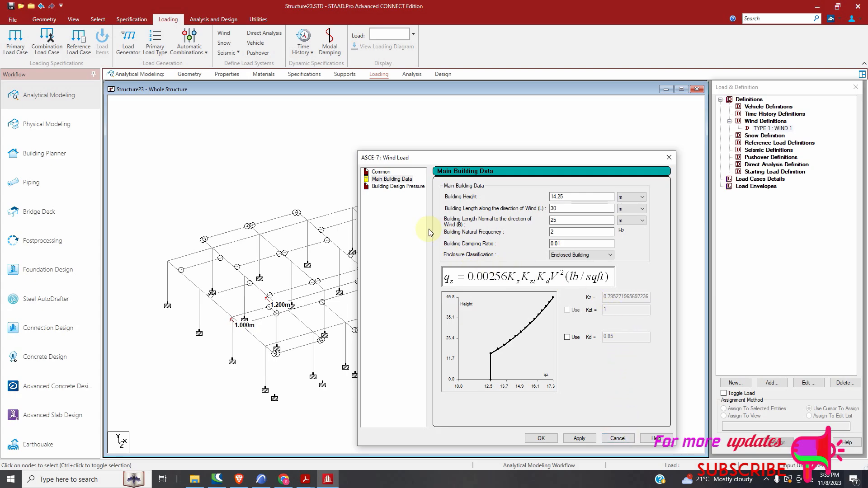
Accept the windward wall design pressures and add them as the wind intensity of WIND 1.
{"action": "left_click", "coordinate": [398, 187]}
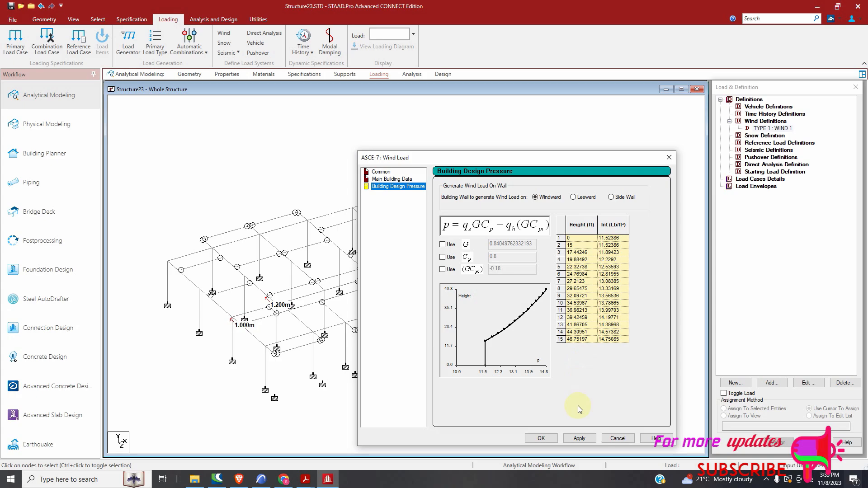
{"action": "left_click", "coordinate": [548, 438]}
{"action": "left_click", "coordinate": [550, 399]}
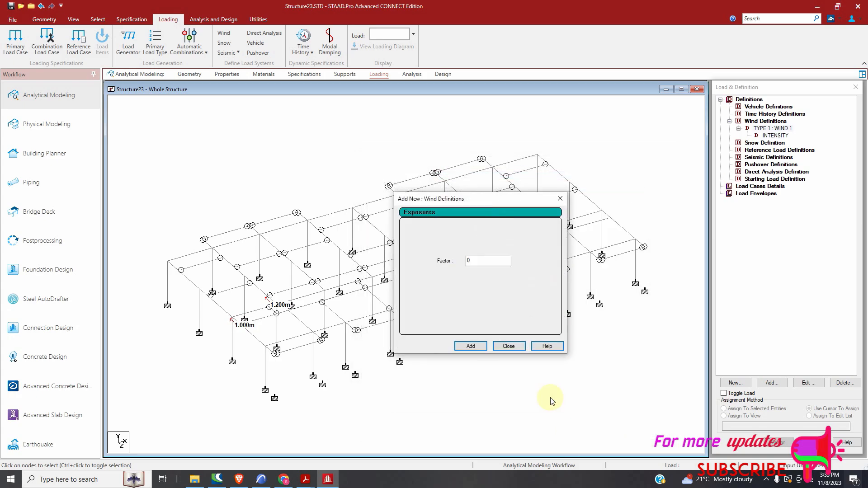
Add an exposure with factor 1 to the WIND 1 definition and finish adding wind definitions.
{"action": "double_click", "coordinate": [481, 264]}
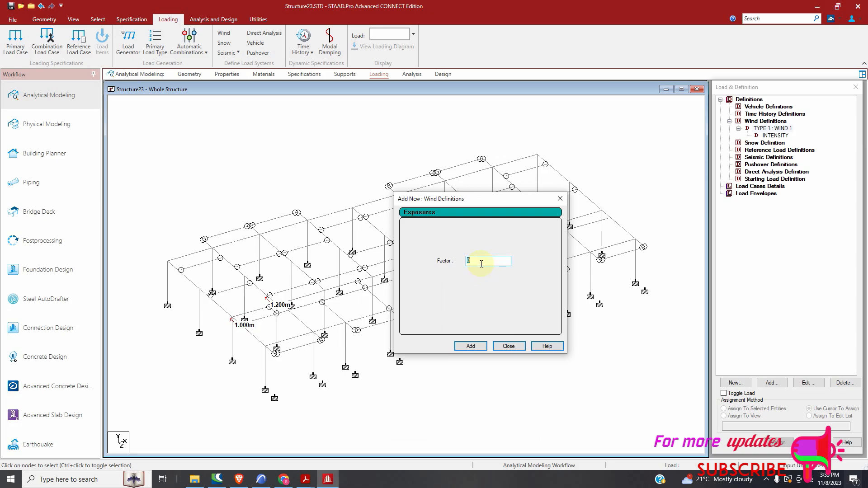
{"action": "type", "text": "1"}
{"action": "left_click", "coordinate": [474, 347]}
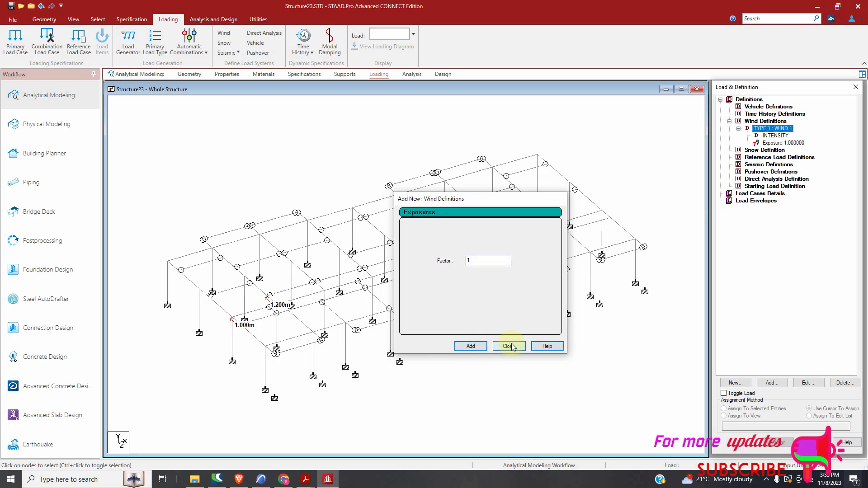
{"action": "left_click", "coordinate": [508, 346]}
Assign the exposure with factor 1 to the entire view and clear the node selection.
{"action": "left_click", "coordinate": [766, 144]}
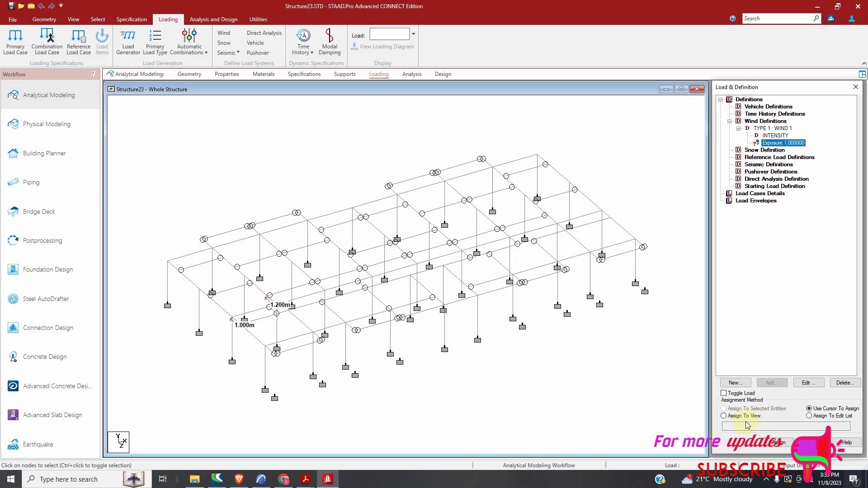
{"action": "left_click", "coordinate": [724, 415]}
{"action": "left_click", "coordinate": [778, 443]}
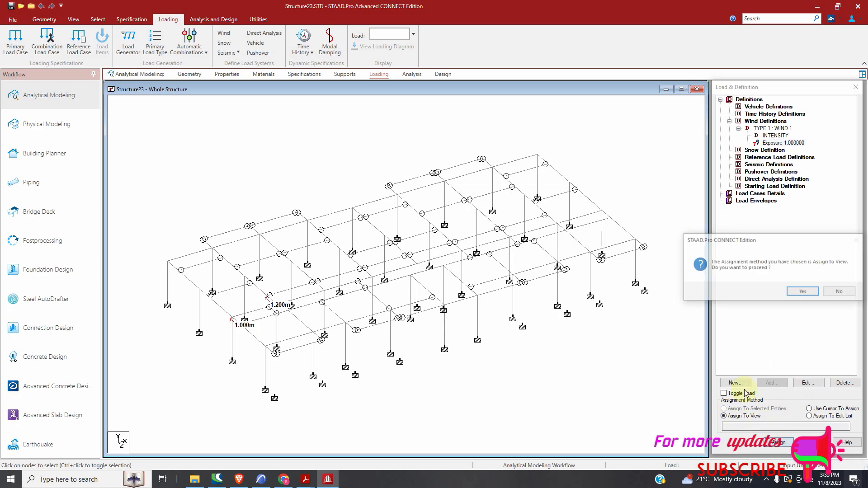
{"action": "left_click", "coordinate": [798, 293]}
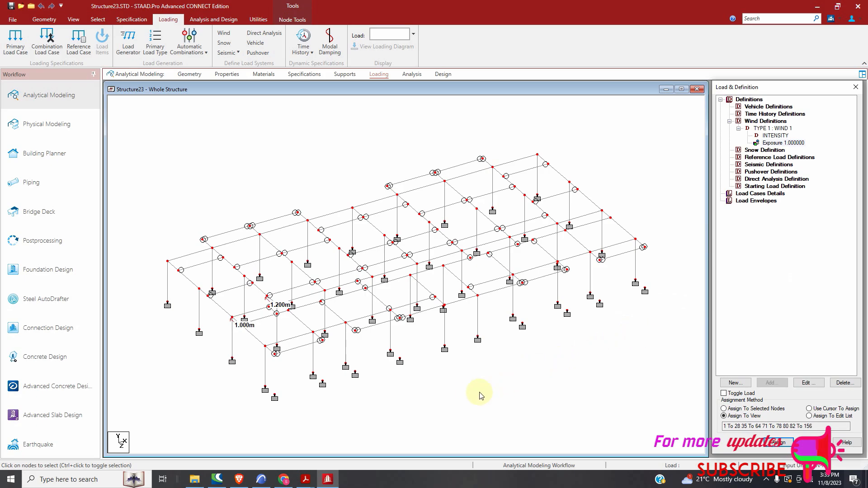
{"action": "left_click", "coordinate": [625, 334]}
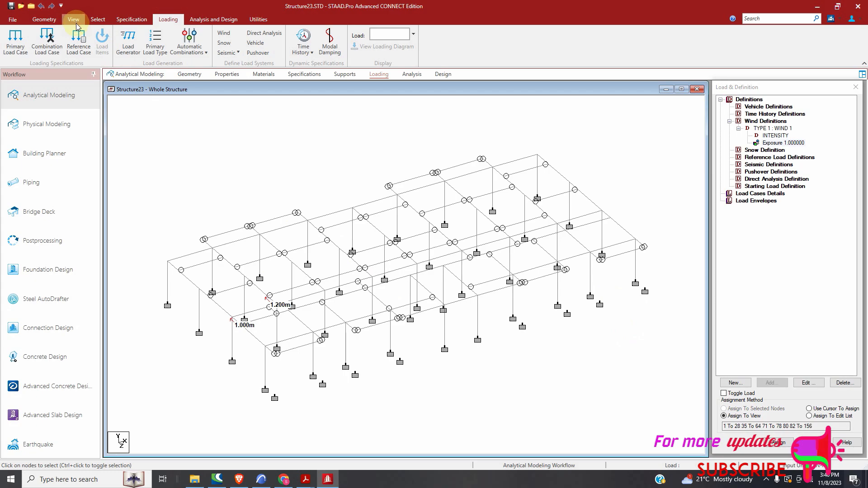
Remove the orphan nodes from the structure.
{"action": "left_click", "coordinate": [255, 19]}
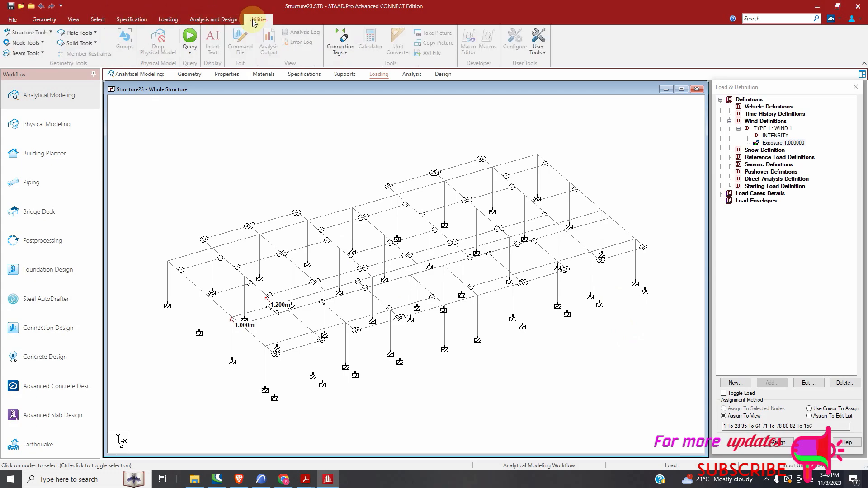
{"action": "left_click", "coordinate": [41, 42]}
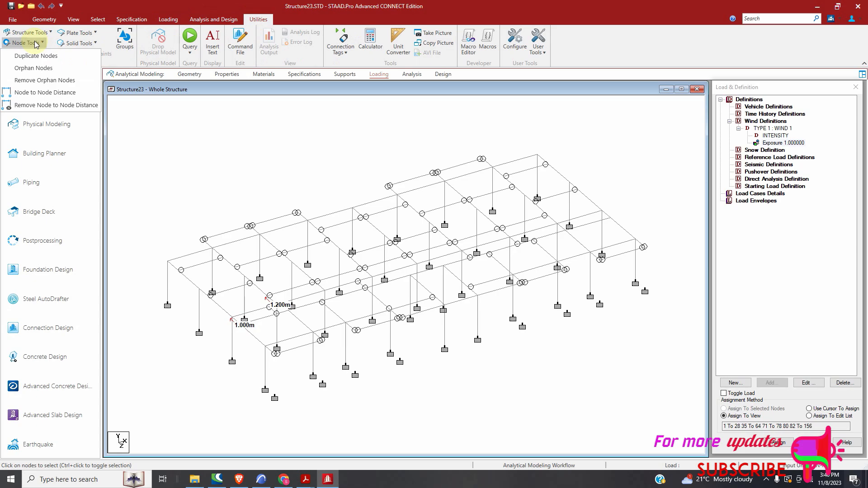
{"action": "left_click", "coordinate": [31, 76]}
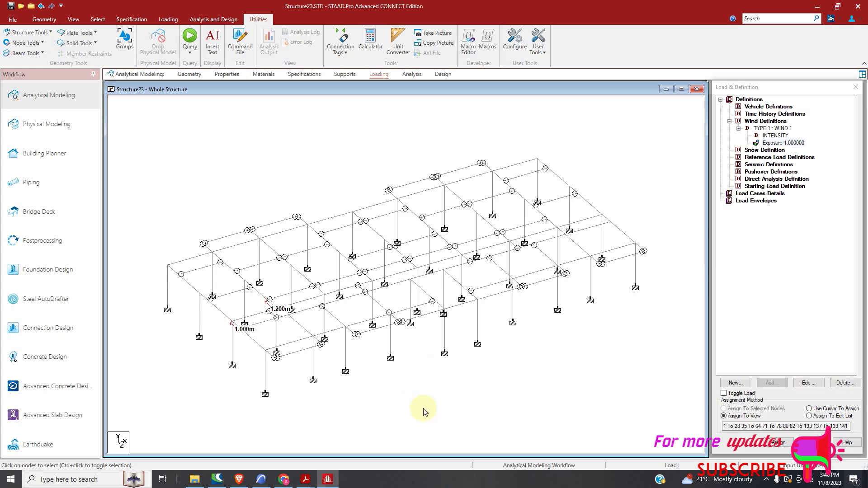
Add a seismic definition of type IBC 2015 ASCE 7-10, keeping the preset parameter values.
{"action": "left_click", "coordinate": [760, 165]}
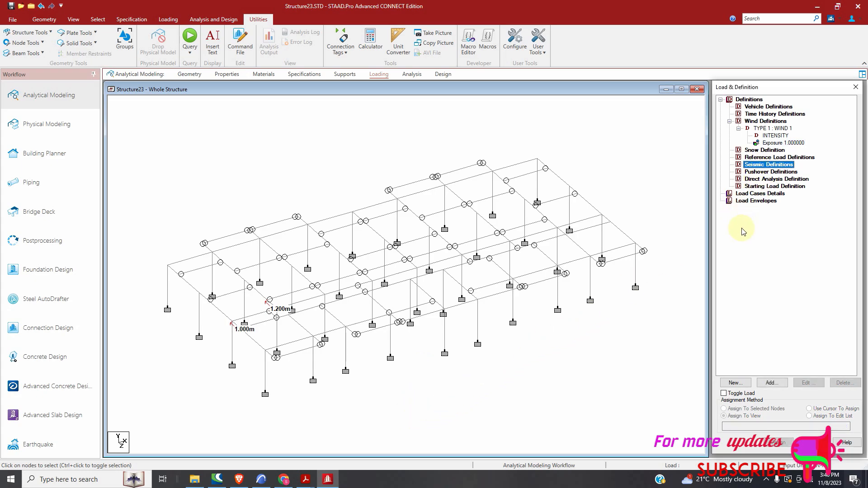
{"action": "left_click", "coordinate": [773, 384]}
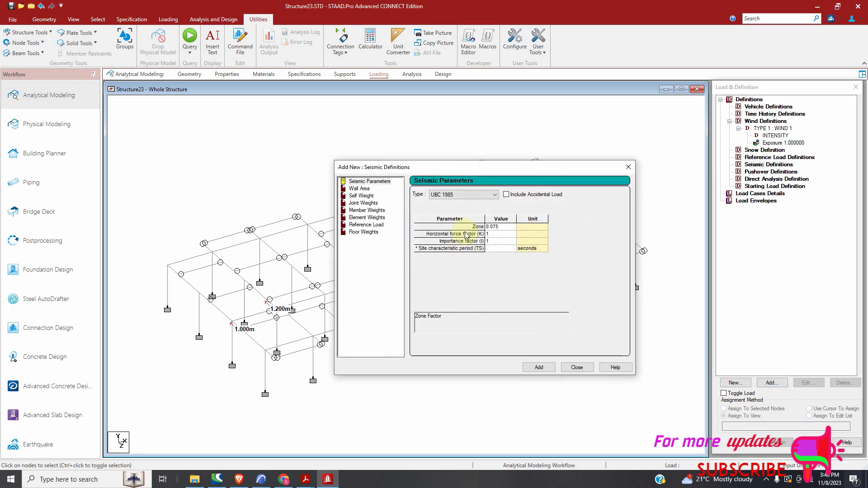
{"action": "left_click", "coordinate": [495, 195]}
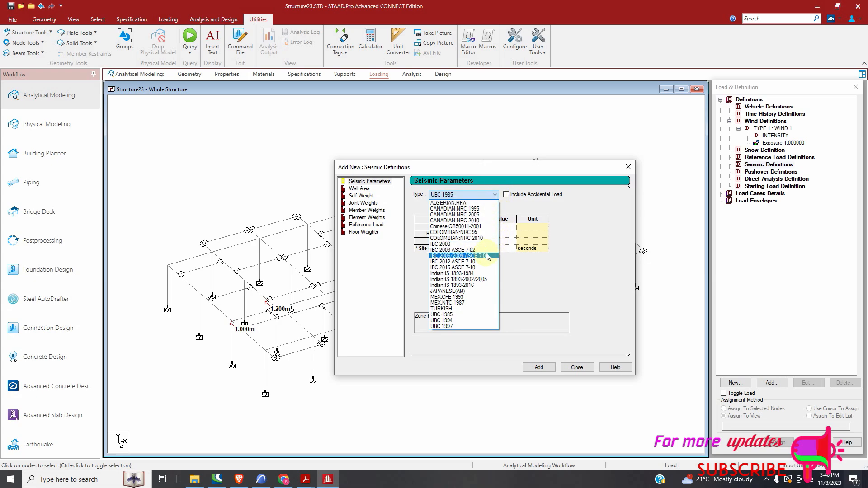
{"action": "left_click", "coordinate": [470, 268]}
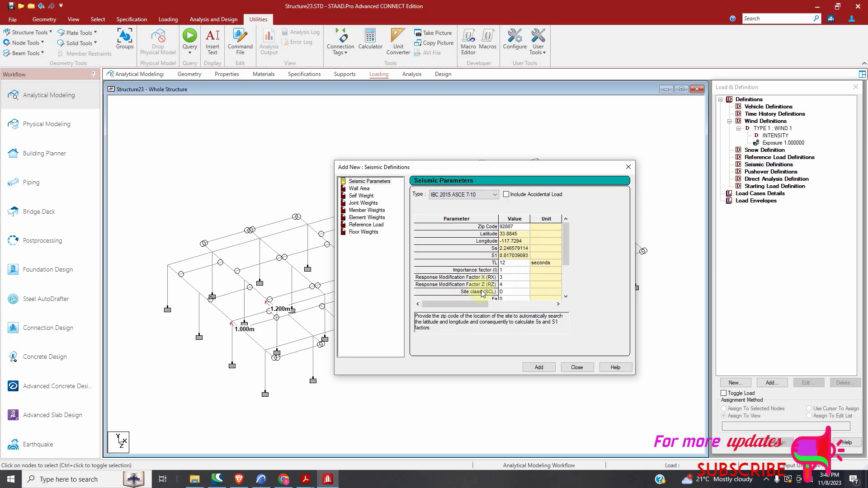
{"action": "left_click", "coordinate": [540, 367]}
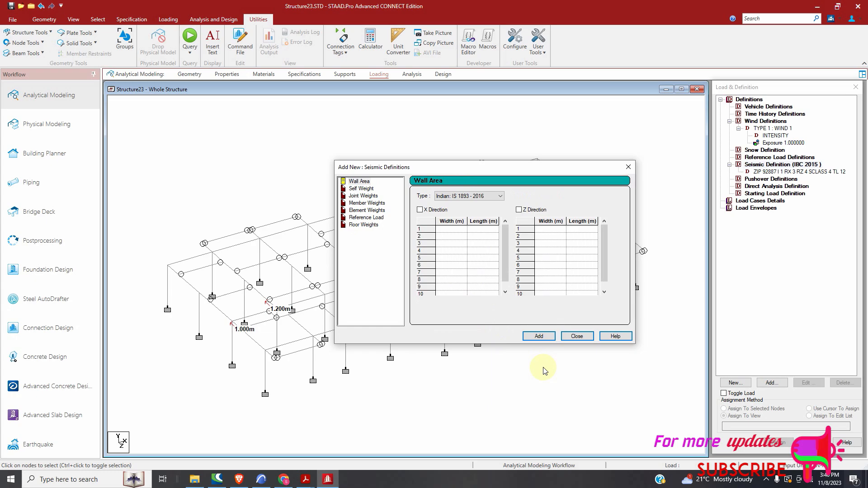
Add self weight with factor 1 to the IBC 2015 seismic definition and finish adding seismic definitions.
{"action": "left_click", "coordinate": [362, 188]}
{"action": "left_click", "coordinate": [539, 337]}
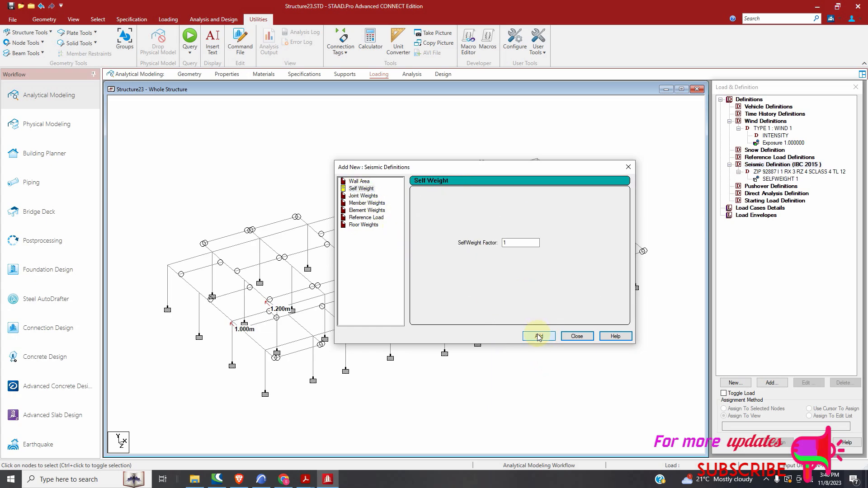
{"action": "left_click", "coordinate": [578, 336]}
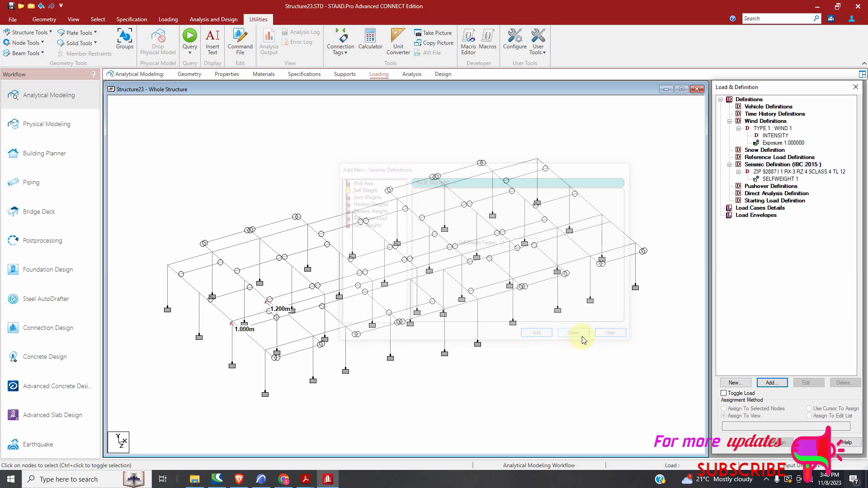
Create two primary load cases of loading type Seismic, titled EQ X and EQ Z.
{"action": "left_click", "coordinate": [751, 209]}
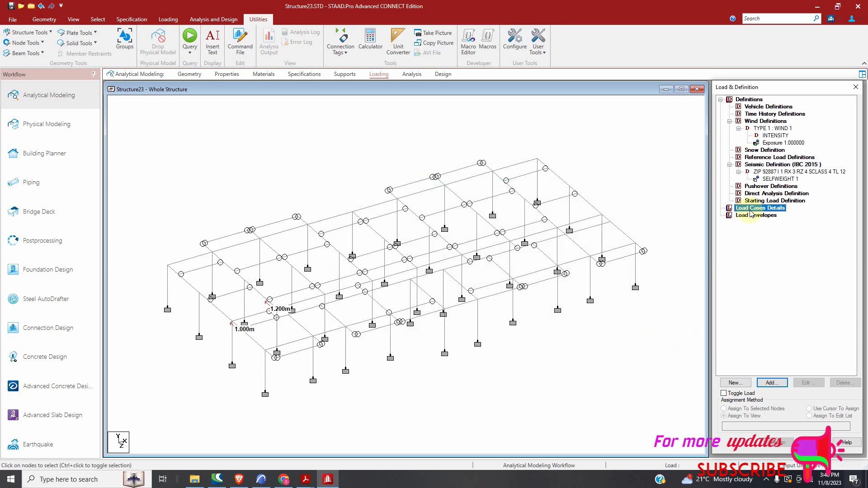
{"action": "left_click", "coordinate": [772, 382]}
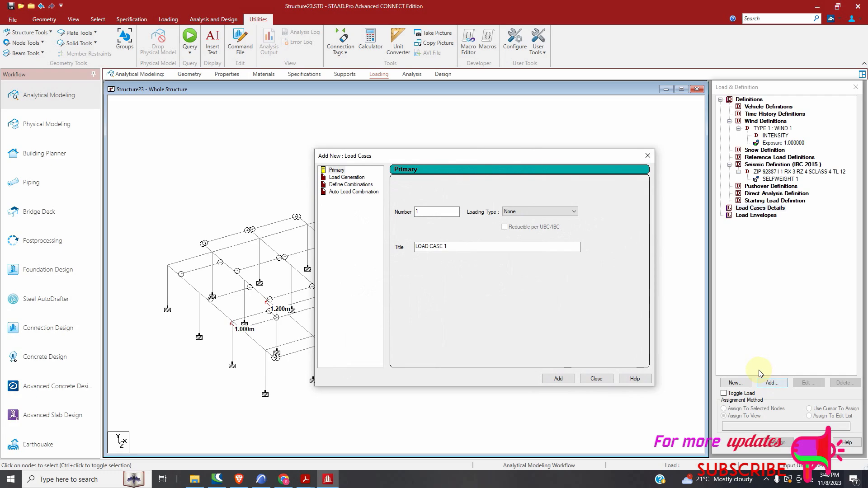
{"action": "left_click", "coordinate": [558, 212]}
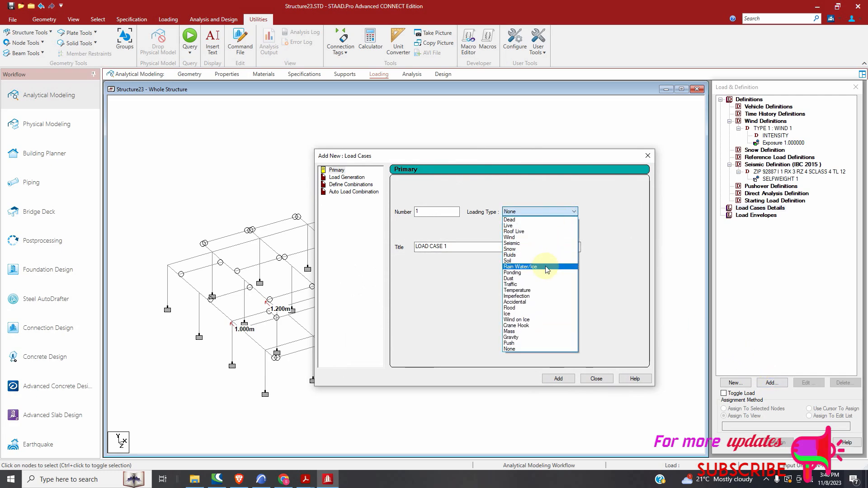
{"action": "left_click", "coordinate": [538, 243]}
{"action": "left_click_drag", "start_coordinate": [452, 247], "coordinate": [407, 250]}
{"action": "type", "text": "EQ X"}
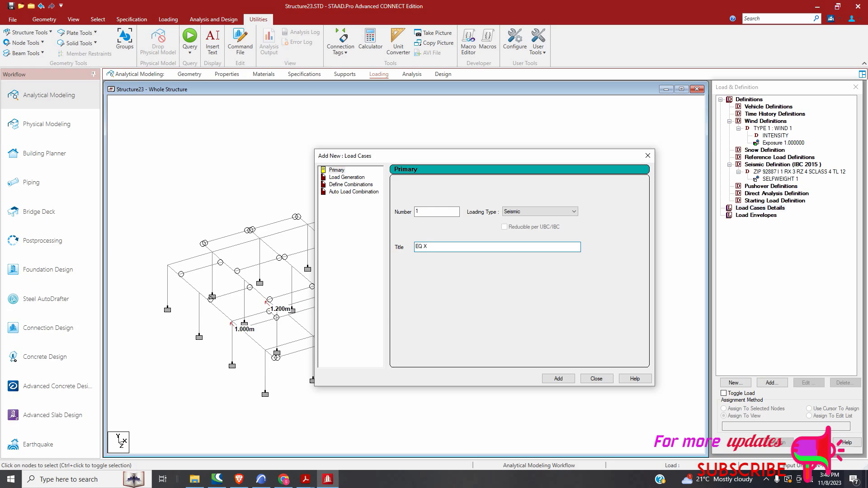
{"action": "left_click", "coordinate": [558, 378]}
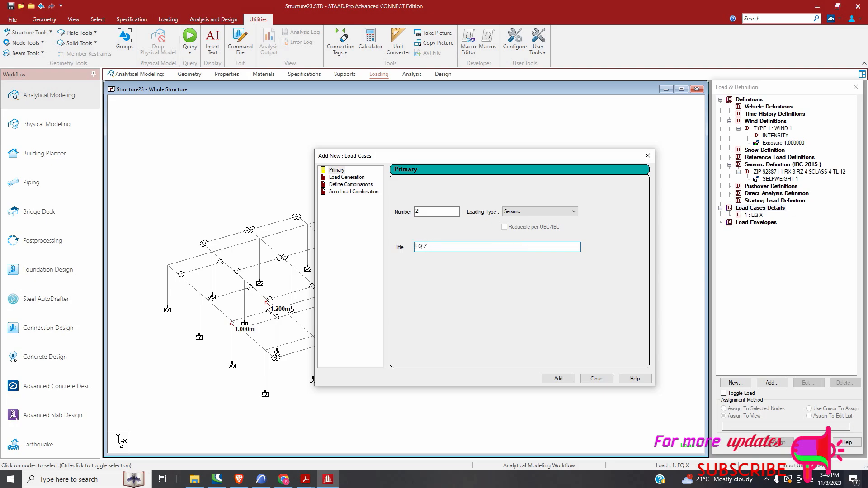
{"action": "left_click", "coordinate": [562, 379]}
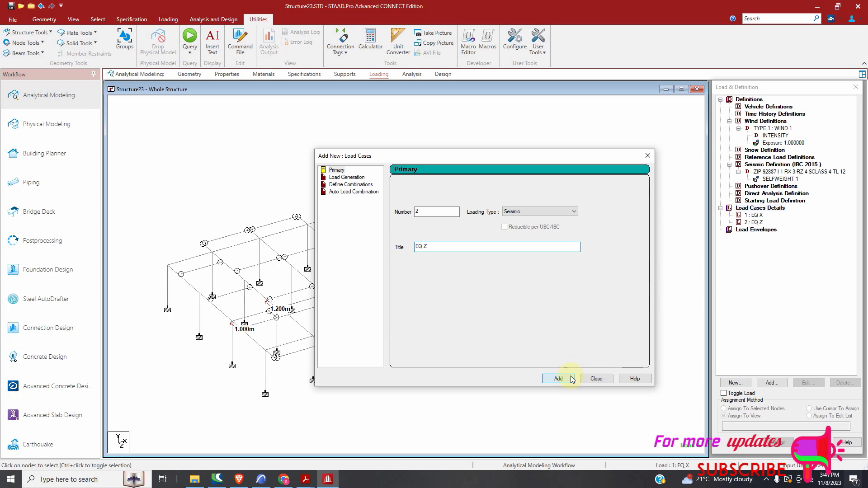
{"action": "left_click", "coordinate": [609, 379]}
Create primary load case 3 with loading type Dead and title DL.
{"action": "left_click", "coordinate": [761, 209]}
{"action": "left_click", "coordinate": [772, 383]}
{"action": "left_click", "coordinate": [561, 212]}
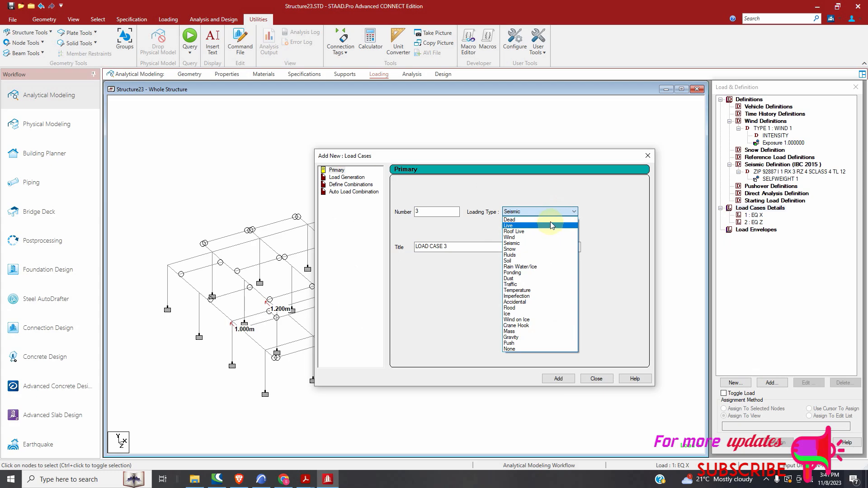
{"action": "left_click", "coordinate": [549, 220]}
{"action": "key", "text": "Tab"}
{"action": "type", "text": "DL"}
{"action": "left_click", "coordinate": [559, 379]}
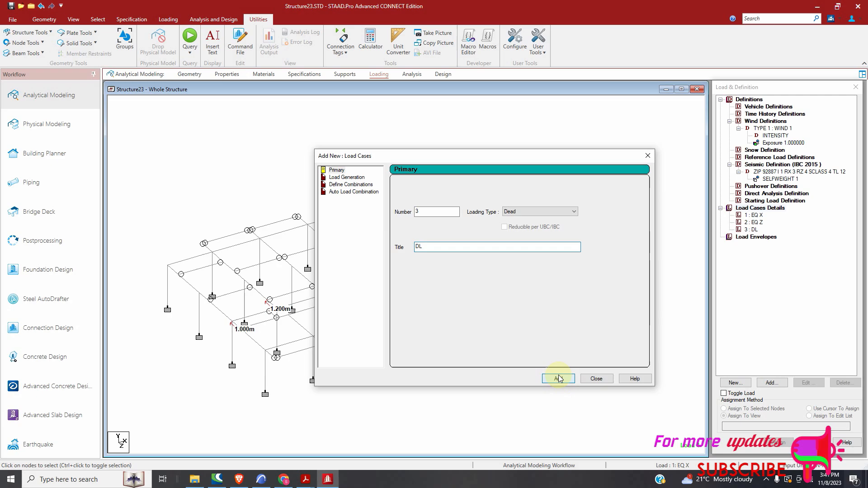
Create primary load case 4 with loading type Live and title LL.
{"action": "left_click", "coordinate": [558, 212]}
{"action": "left_click", "coordinate": [555, 226]}
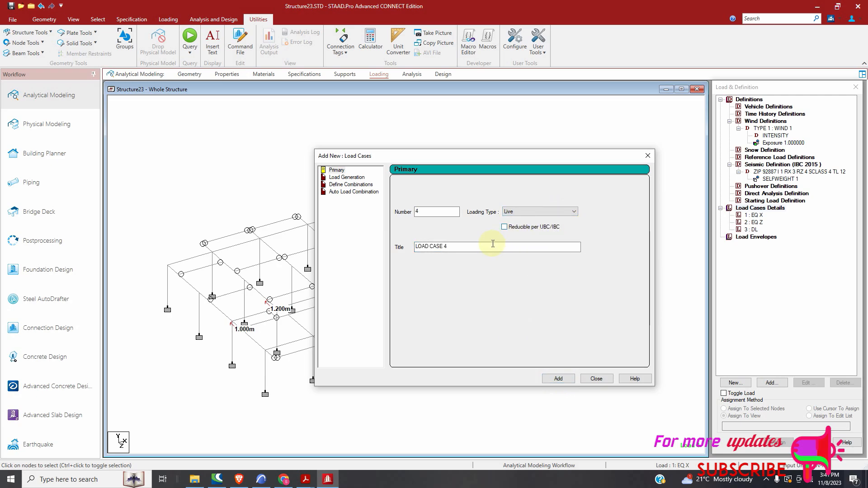
{"action": "key", "text": "Tab"}
{"action": "type", "text": "L"}
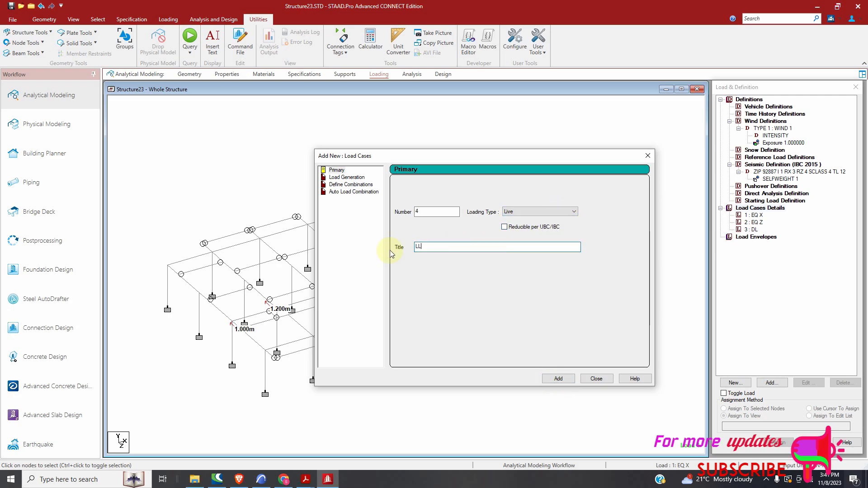
{"action": "left_click", "coordinate": [559, 378]}
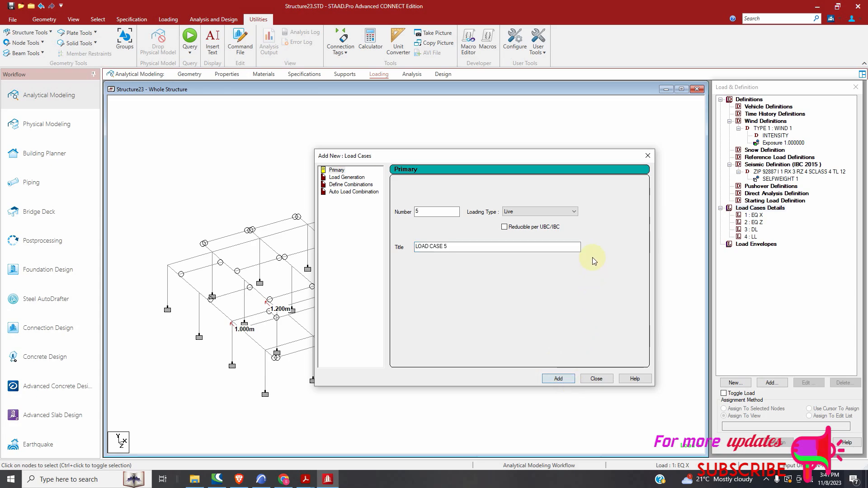
Create two primary load cases of loading type Wind, titled WL X and WL Z, and finish adding load cases.
{"action": "left_click", "coordinate": [567, 219]}
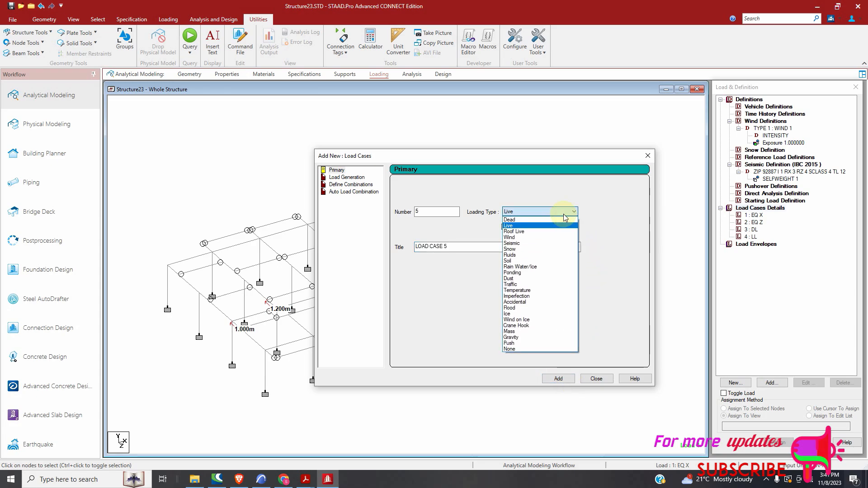
{"action": "left_click", "coordinate": [548, 238]}
{"action": "left_click_drag", "start_coordinate": [447, 247], "coordinate": [378, 253]}
{"action": "type", "text": "WL X"}
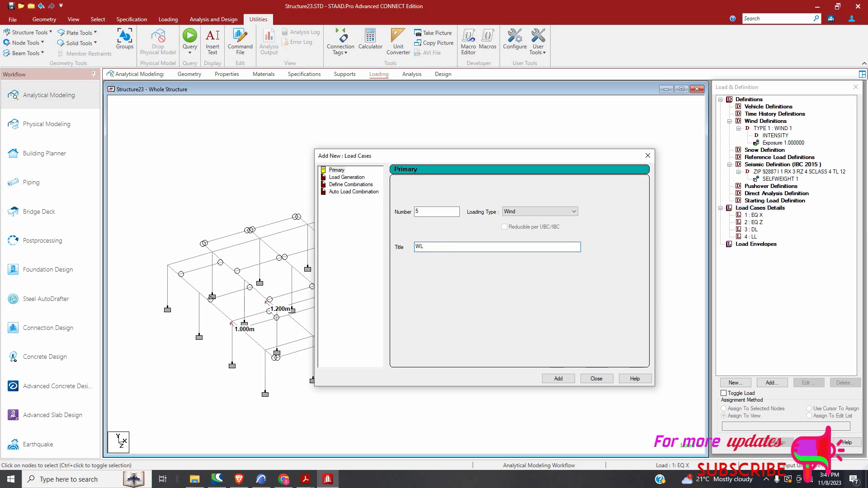
{"action": "left_click", "coordinate": [559, 379]}
{"action": "left_click_drag", "start_coordinate": [452, 247], "coordinate": [416, 250]}
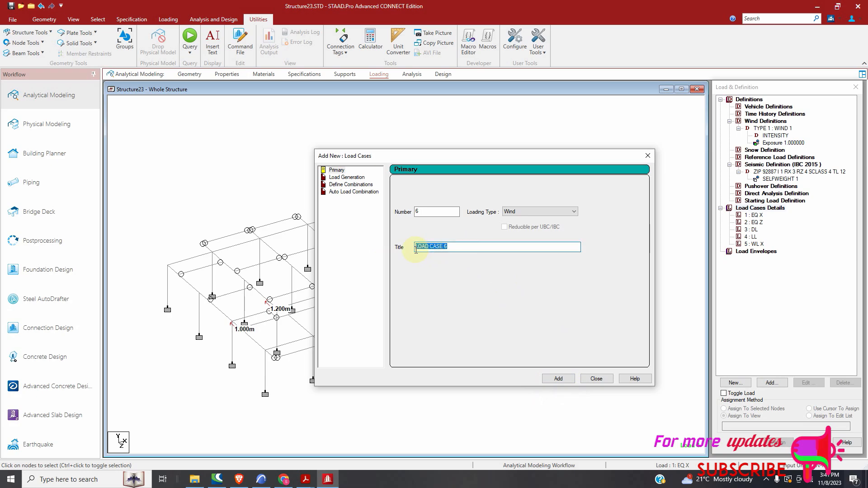
{"action": "type", "text": "WL Z"}
{"action": "left_click", "coordinate": [558, 379]}
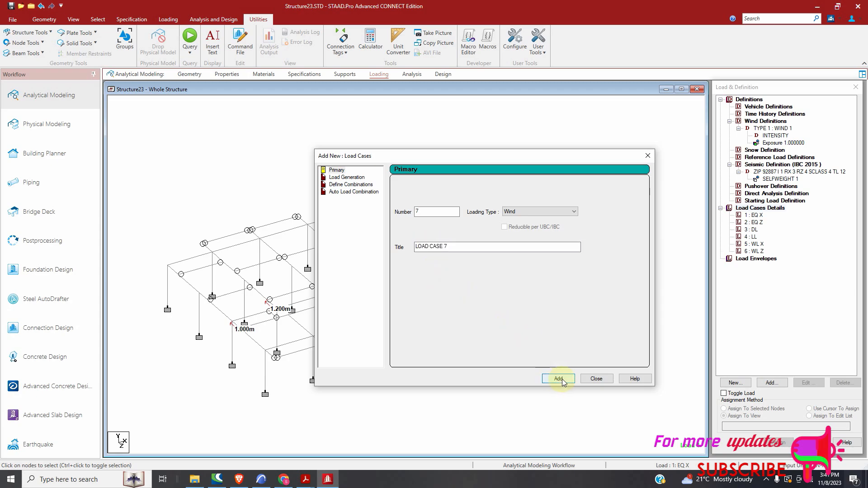
{"action": "left_click", "coordinate": [597, 379]}
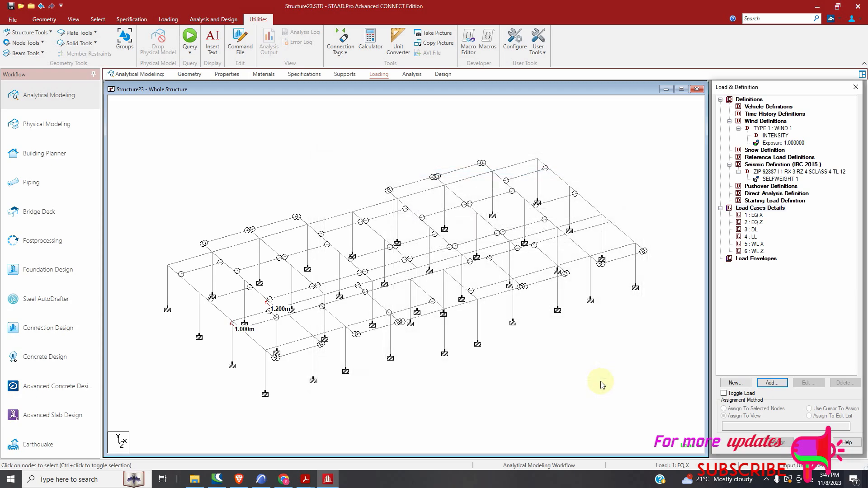
Add a seismic load in the X direction with factor 1 to load case EQ X.
{"action": "left_click", "coordinate": [754, 215]}
{"action": "left_click", "coordinate": [771, 383]}
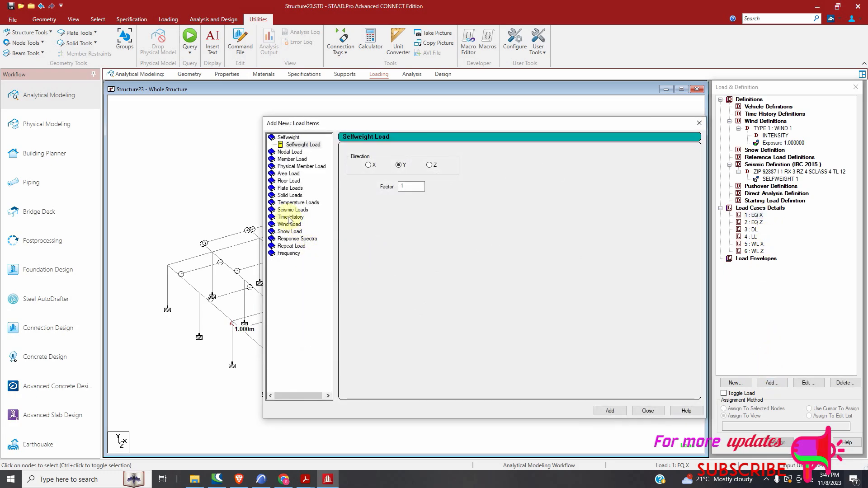
{"action": "left_click", "coordinate": [293, 210]}
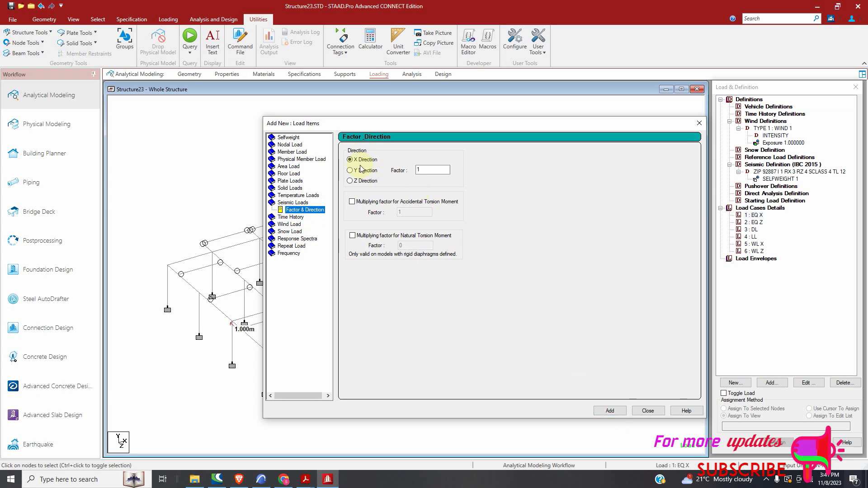
{"action": "left_click", "coordinate": [610, 411]}
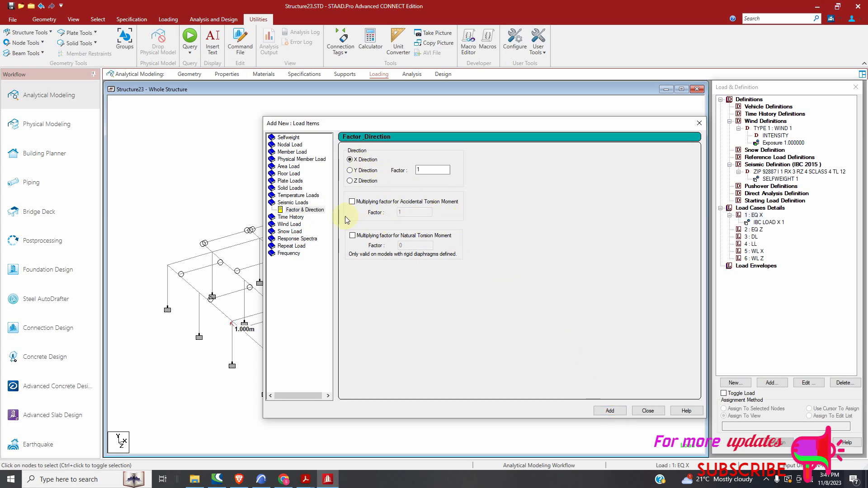
{"action": "left_click", "coordinate": [355, 181]}
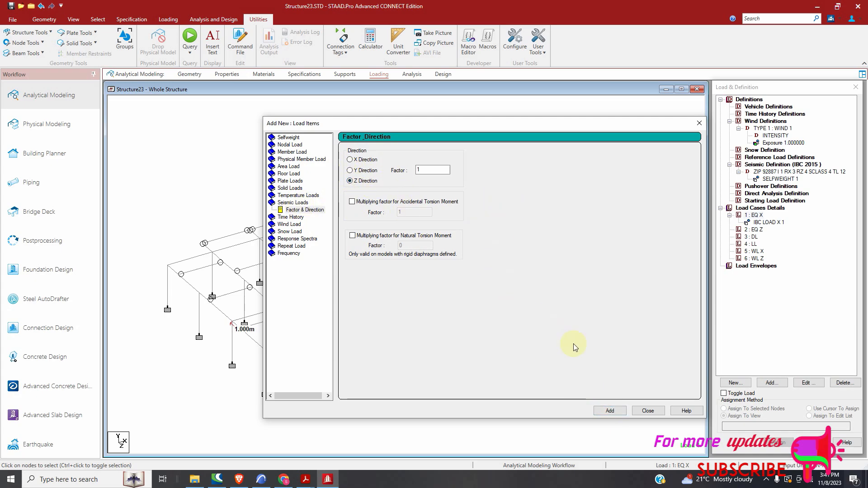
{"action": "left_click", "coordinate": [614, 410]}
{"action": "left_click", "coordinate": [651, 411]}
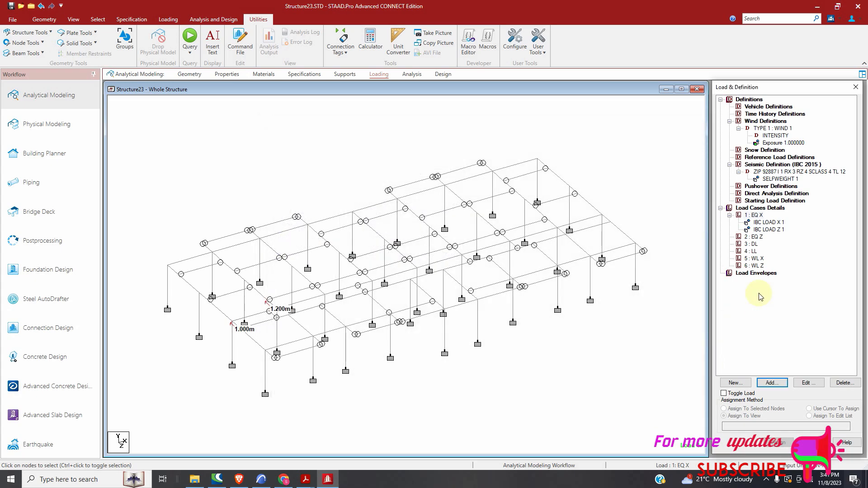
{"action": "left_click", "coordinate": [760, 236]}
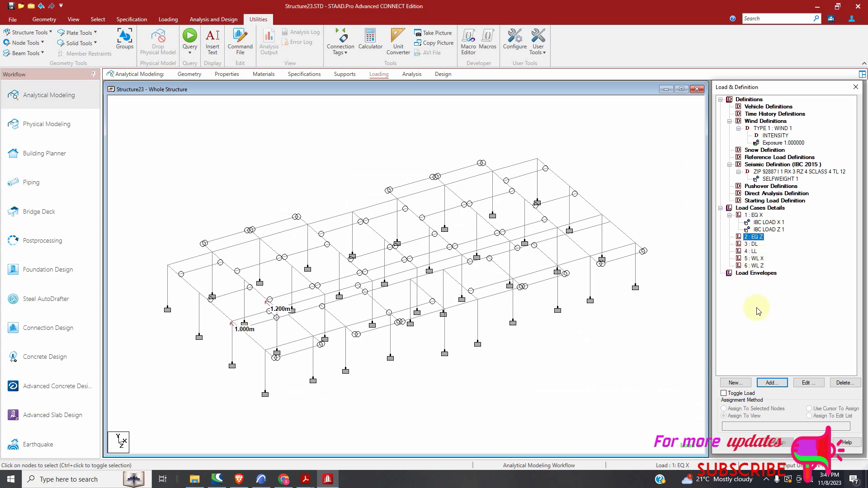
{"action": "left_click", "coordinate": [769, 229]}
{"action": "left_click", "coordinate": [843, 382]}
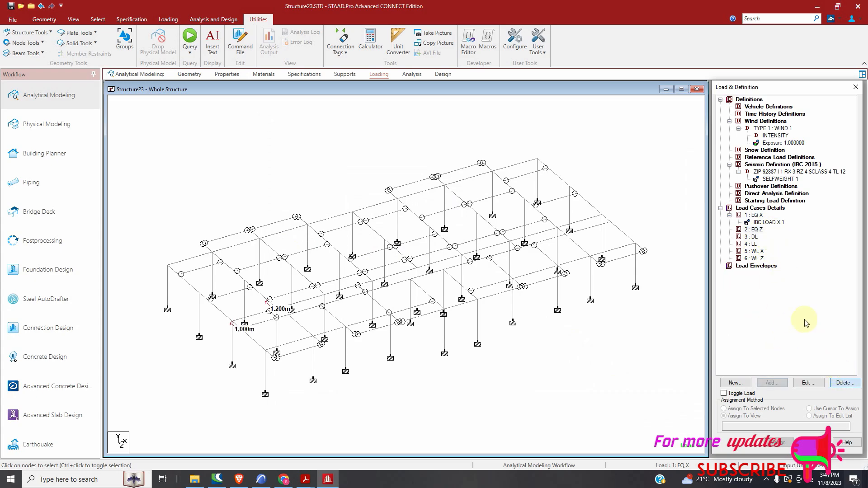
Add a seismic load in the Z direction with factor 1 to load case EQ Z.
{"action": "left_click", "coordinate": [756, 230]}
{"action": "left_click", "coordinate": [769, 385]}
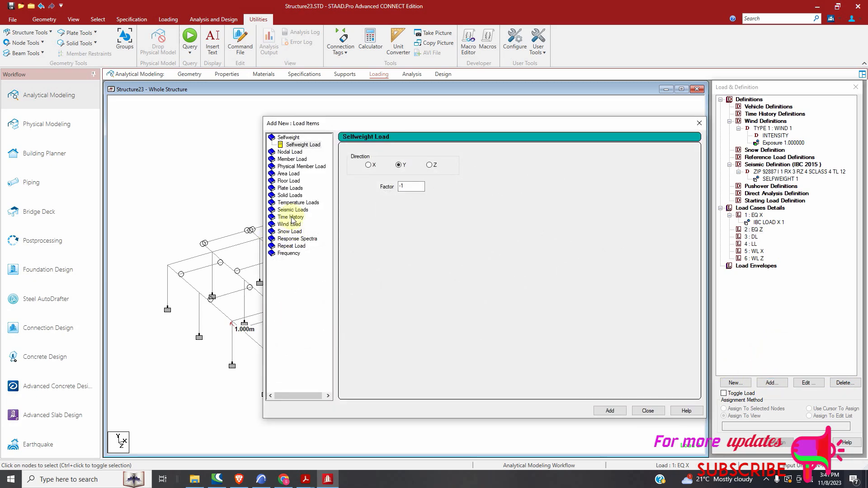
{"action": "left_click", "coordinate": [293, 213]}
{"action": "left_click", "coordinate": [351, 181]}
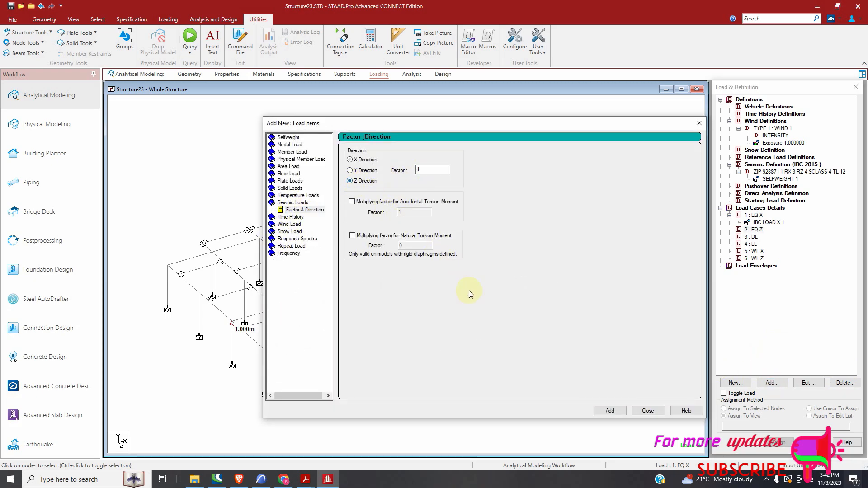
{"action": "left_click", "coordinate": [609, 411]}
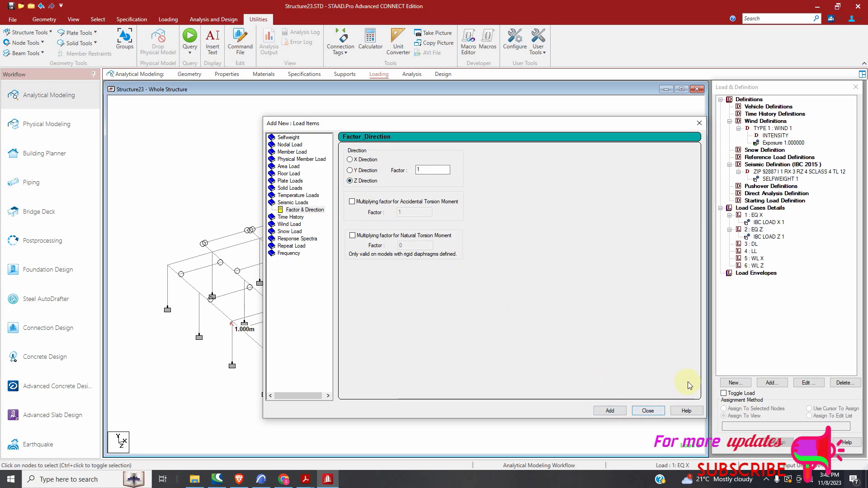
{"action": "left_click", "coordinate": [657, 415]}
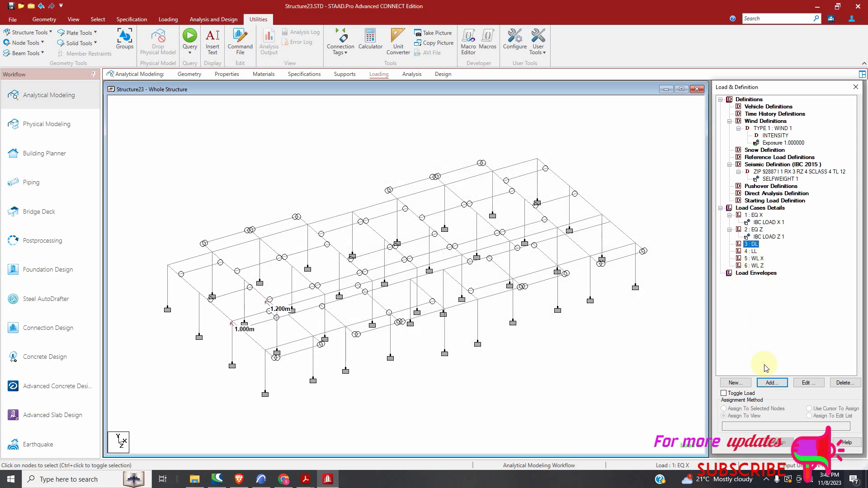
Add a selfweight load in the Y direction with factor -1 to load case DL and assign it to the view.
{"action": "left_click", "coordinate": [784, 385]}
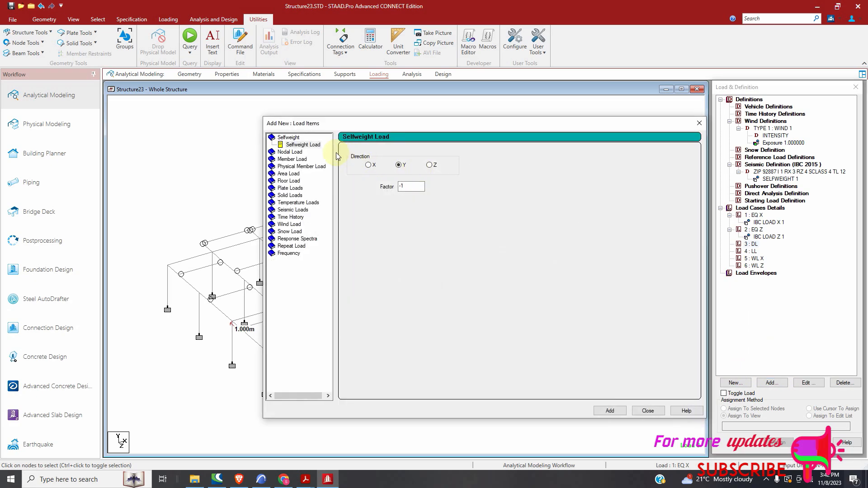
{"action": "left_click", "coordinate": [610, 411]}
{"action": "left_click", "coordinate": [648, 411]}
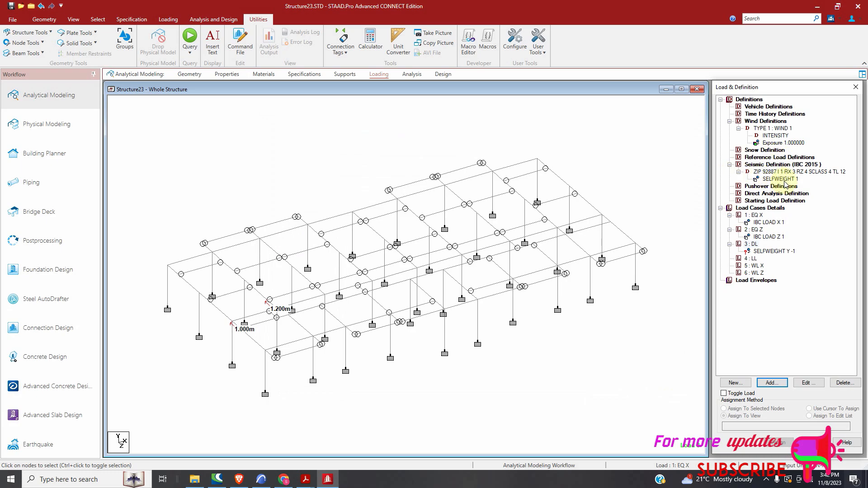
{"action": "left_click", "coordinate": [770, 252]}
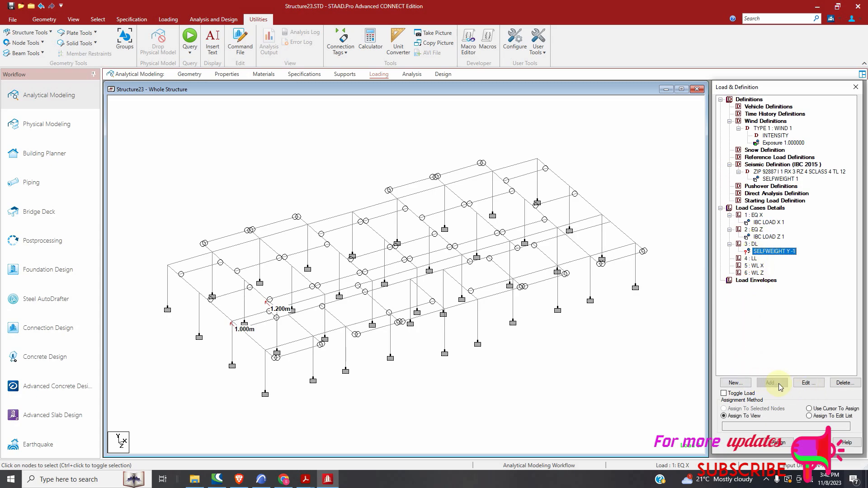
{"action": "left_click", "coordinate": [778, 443]}
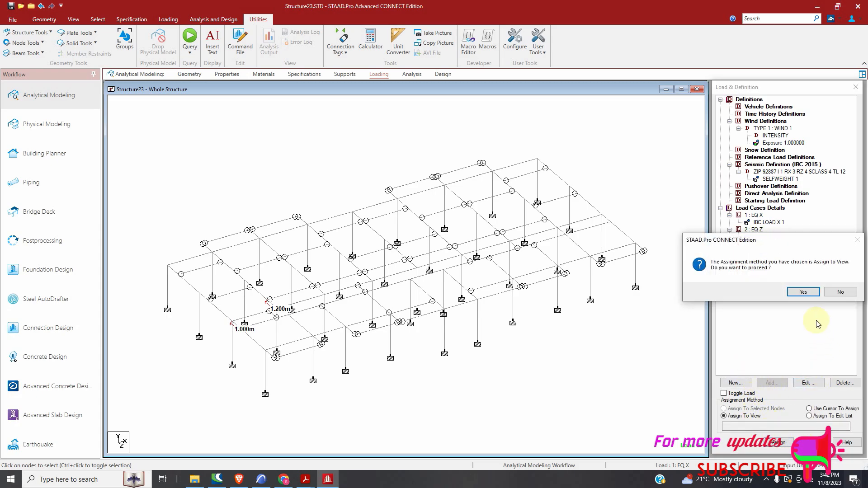
{"action": "left_click", "coordinate": [802, 292]}
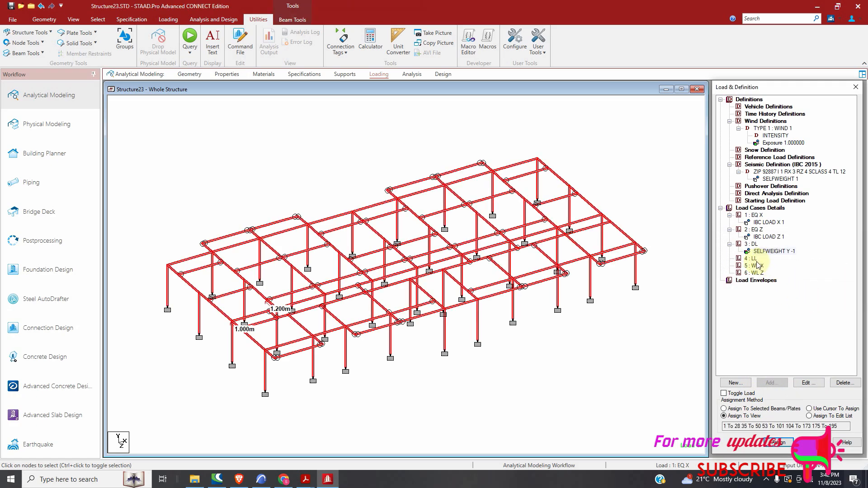
Begin a uniform force member load for load case DL with W1 of -10 kN/m in the GY direction.
{"action": "left_click", "coordinate": [754, 245]}
{"action": "left_click", "coordinate": [758, 383]}
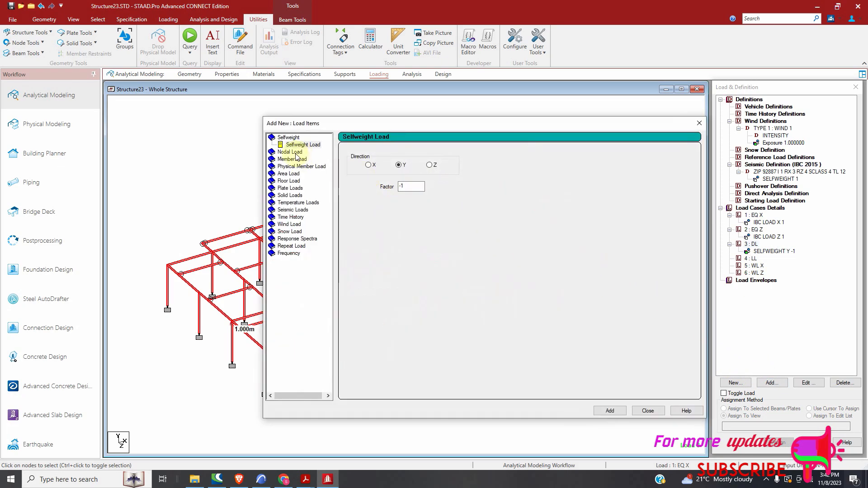
{"action": "left_click", "coordinate": [296, 158]}
{"action": "double_click", "coordinate": [429, 176]}
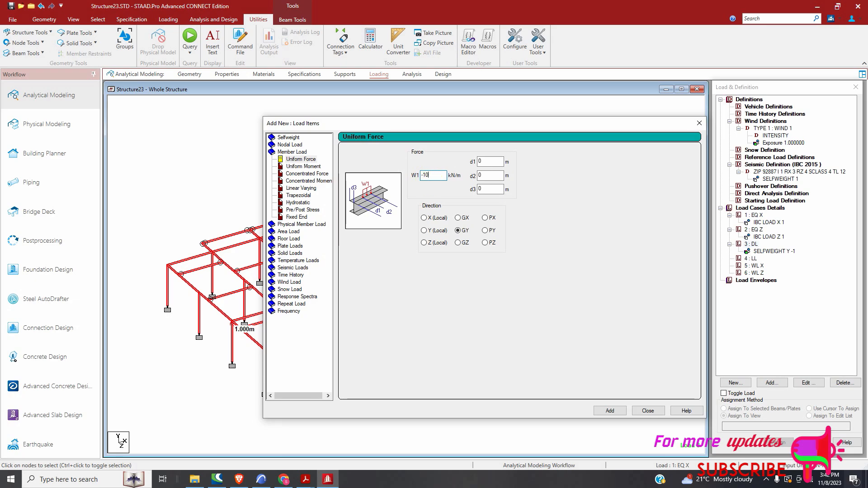
{"action": "left_click_drag", "start_coordinate": [646, 124], "coordinate": [523, 157]}
Calculate the wall load per metre as 20 × 2.35 × 0.2 with the calculator, closing it when done.
{"action": "left_click", "coordinate": [369, 38]}
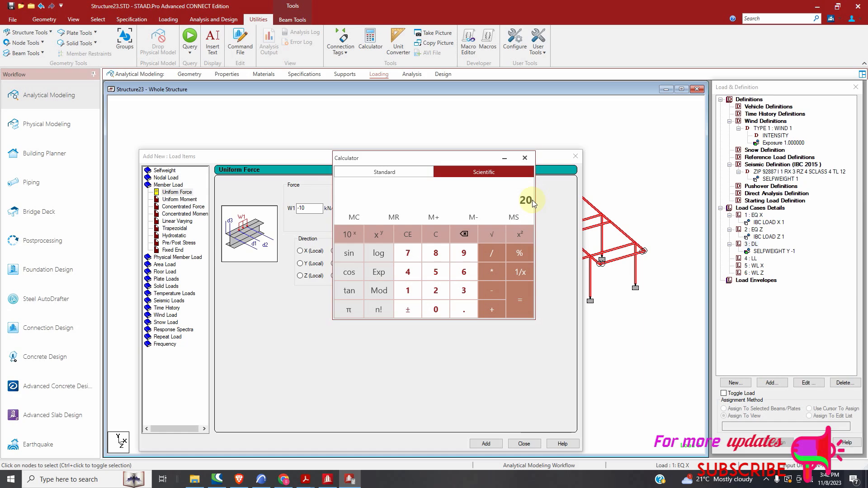
{"action": "left_click", "coordinate": [496, 272]}
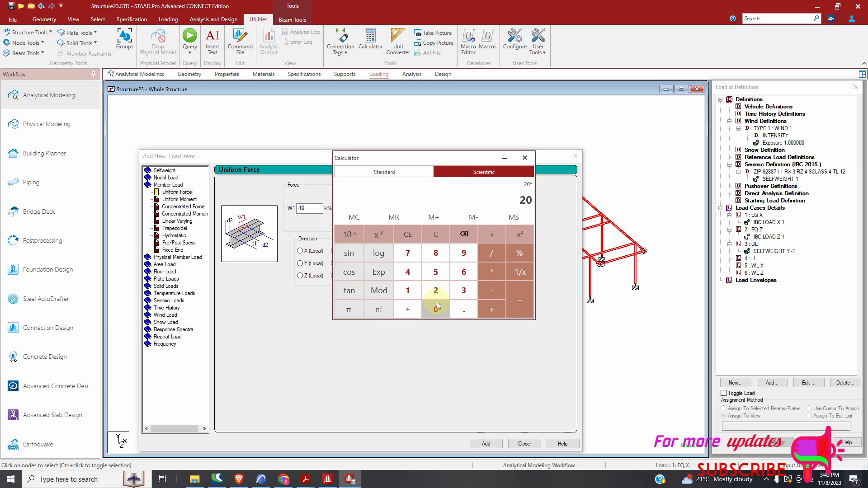
{"action": "left_click", "coordinate": [445, 292]}
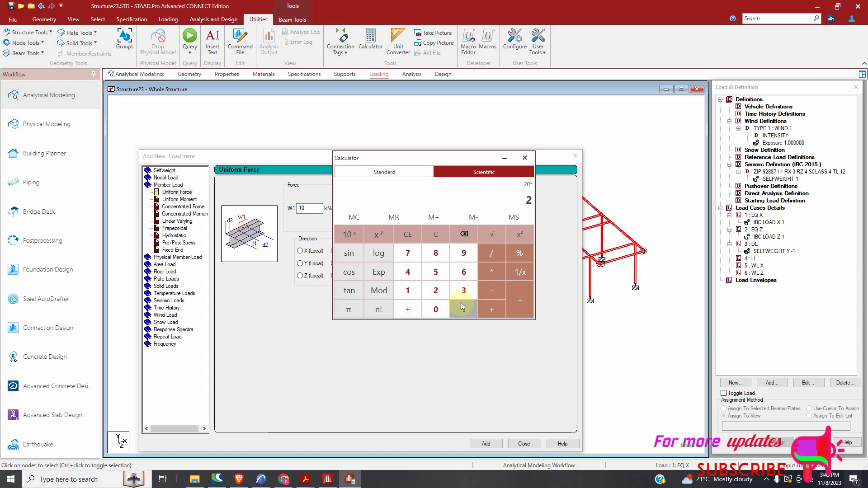
{"action": "left_click", "coordinate": [461, 304]}
{"action": "left_click", "coordinate": [459, 294]}
{"action": "left_click", "coordinate": [447, 279]}
{"action": "left_click", "coordinate": [492, 278]}
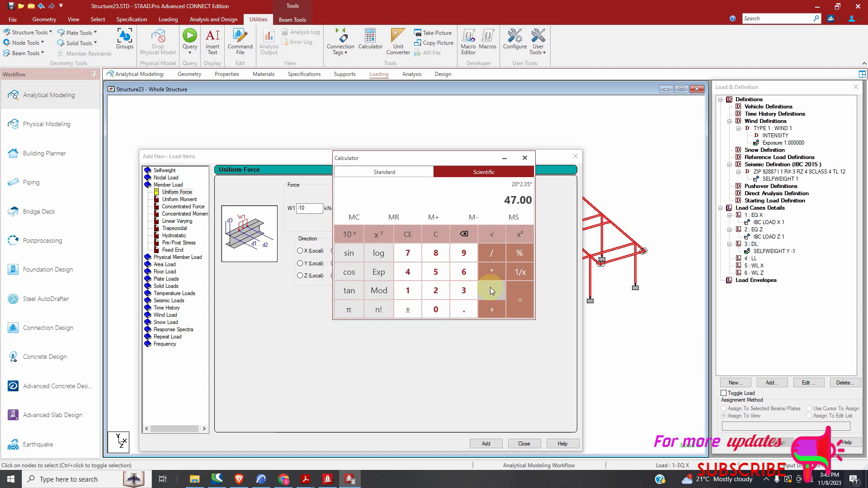
{"action": "left_click", "coordinate": [438, 313]}
{"action": "left_click", "coordinate": [464, 311]}
{"action": "left_click", "coordinate": [441, 291]}
{"action": "left_click", "coordinate": [516, 302]}
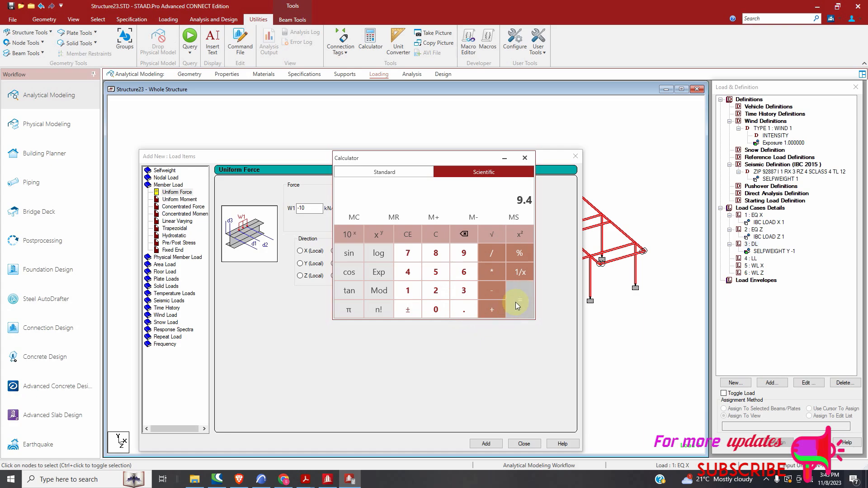
{"action": "left_click", "coordinate": [525, 159]}
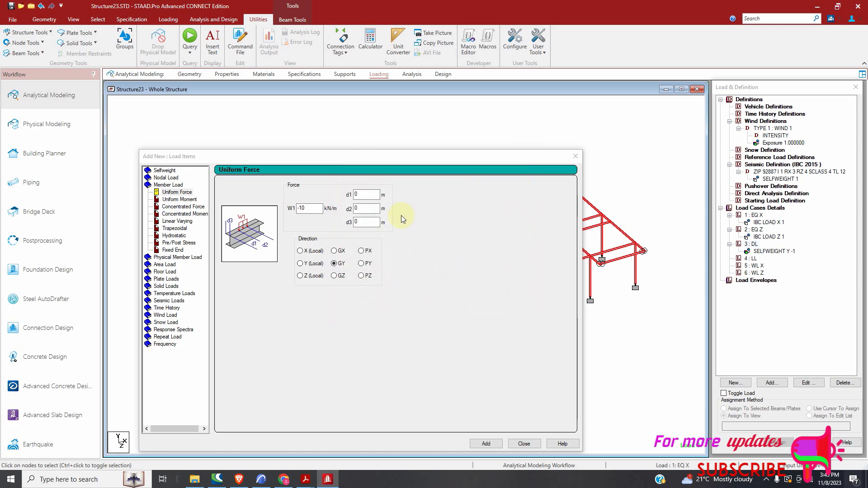
Set the uniform force W1 to -9.4 kN/m and add it to load case DL in the GY direction.
{"action": "left_click", "coordinate": [312, 210]}
{"action": "key", "text": "BackSpace"}
{"action": "key", "text": "BackSpace"}
{"action": "type", "text": "-9.4"}
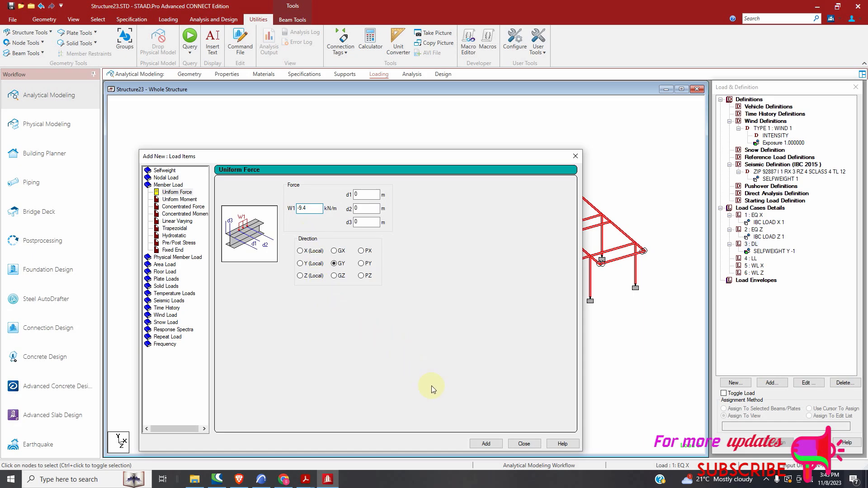
{"action": "left_click", "coordinate": [495, 444]}
{"action": "left_click", "coordinate": [526, 444]}
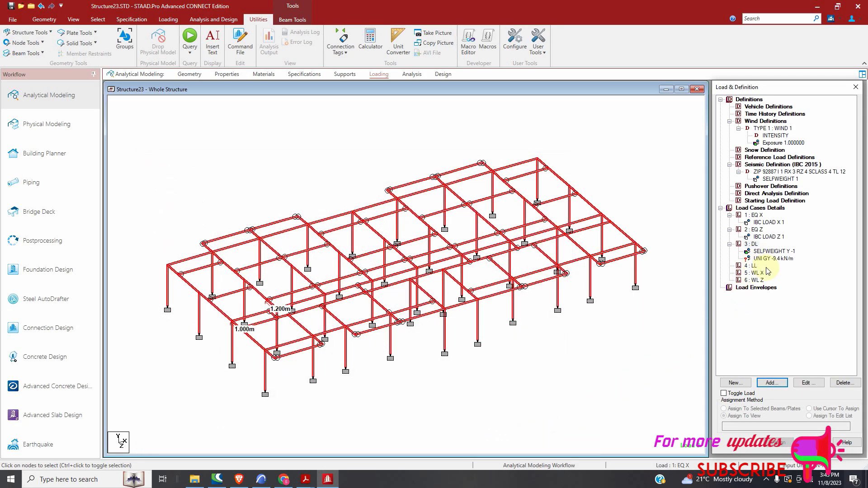
Add a second uniform member force of -3.5 kN/m in the GY direction to load case DL.
{"action": "left_click", "coordinate": [757, 245]}
{"action": "left_click", "coordinate": [771, 384]}
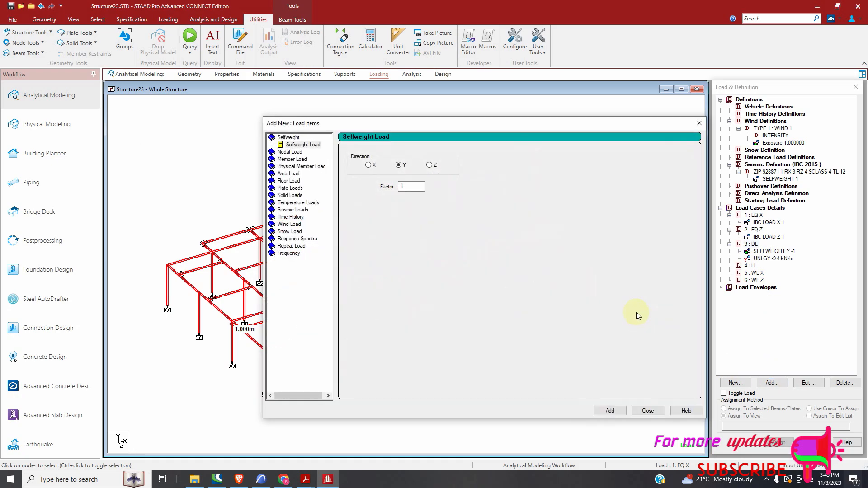
{"action": "left_click", "coordinate": [292, 159]}
{"action": "double_click", "coordinate": [425, 176]}
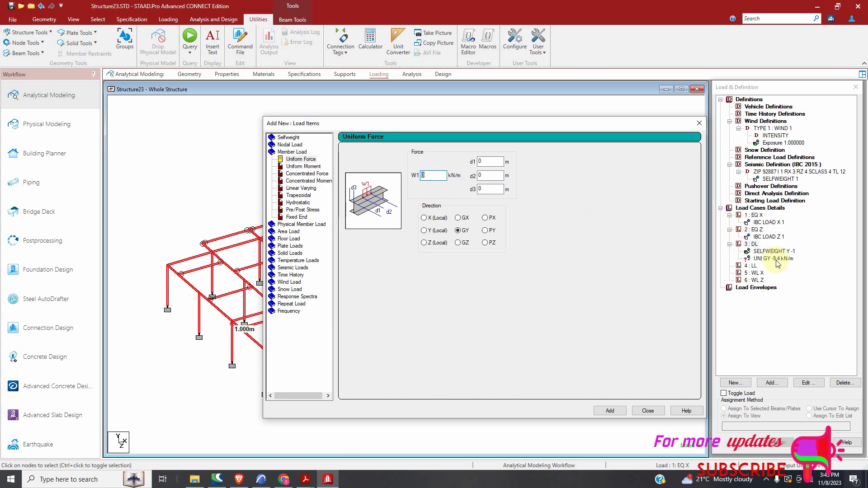
{"action": "type", "text": "-0.3.5"}
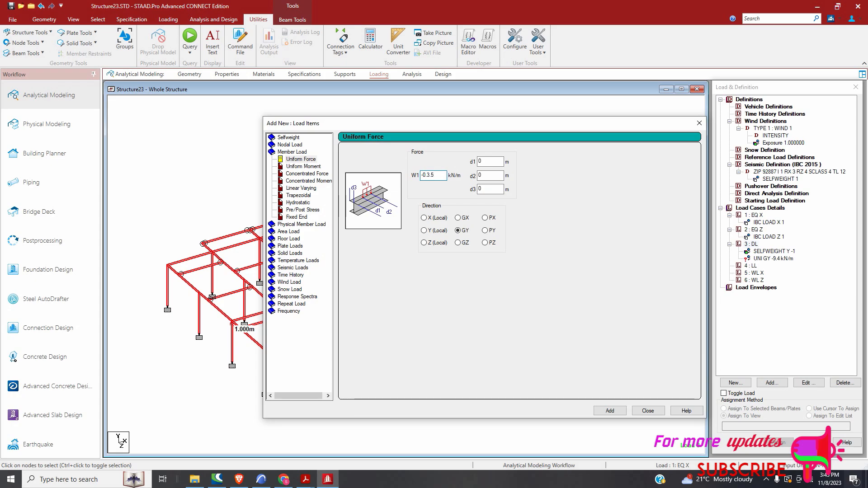
{"action": "key", "text": "BackSpace"}
{"action": "key", "text": "BackSpace"}
{"action": "key", "text": "BackSpace"}
{"action": "key", "text": "BackSpace"}
{"action": "key", "text": "BackSpace"}
{"action": "type", "text": "3.5"}
{"action": "left_click", "coordinate": [618, 412]}
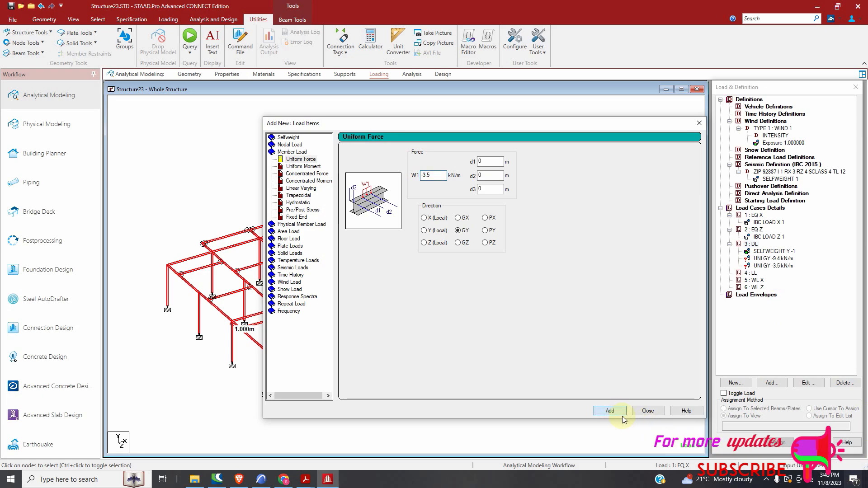
{"action": "left_click", "coordinate": [648, 411]}
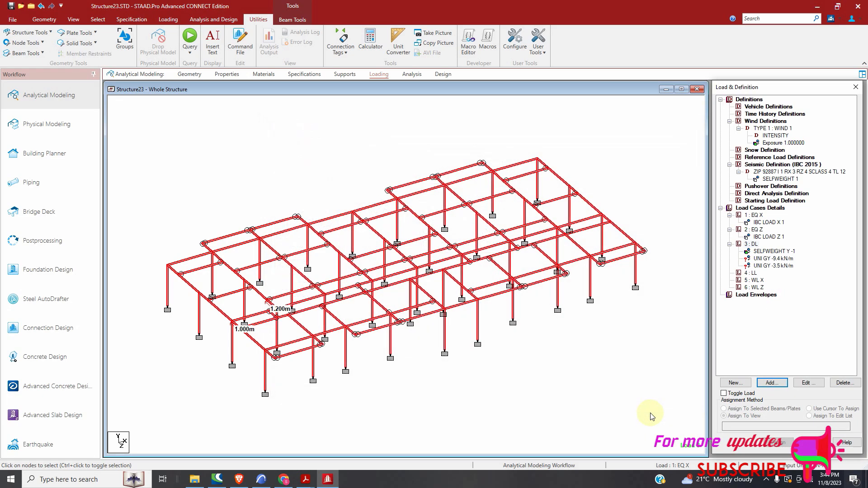
Start a Y-range floor load in load case DL with a pressure of 1.5 kN/m2 in the Global Y direction.
{"action": "left_click", "coordinate": [760, 259]}
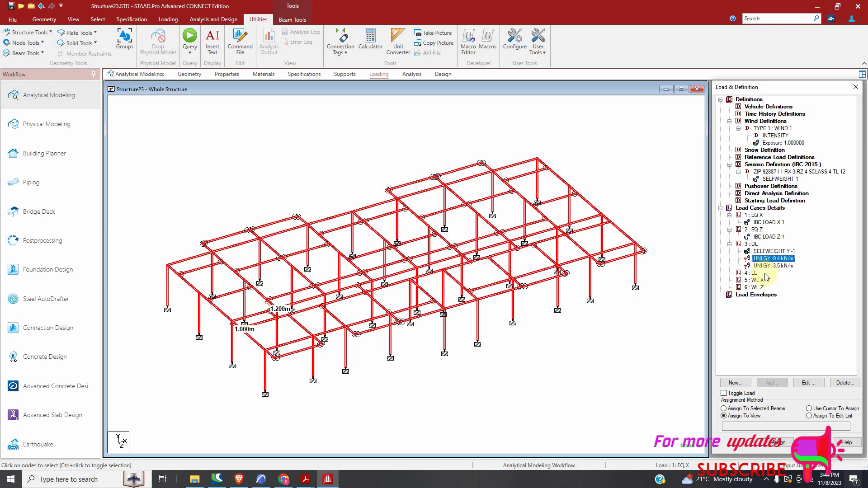
{"action": "left_click", "coordinate": [769, 267]}
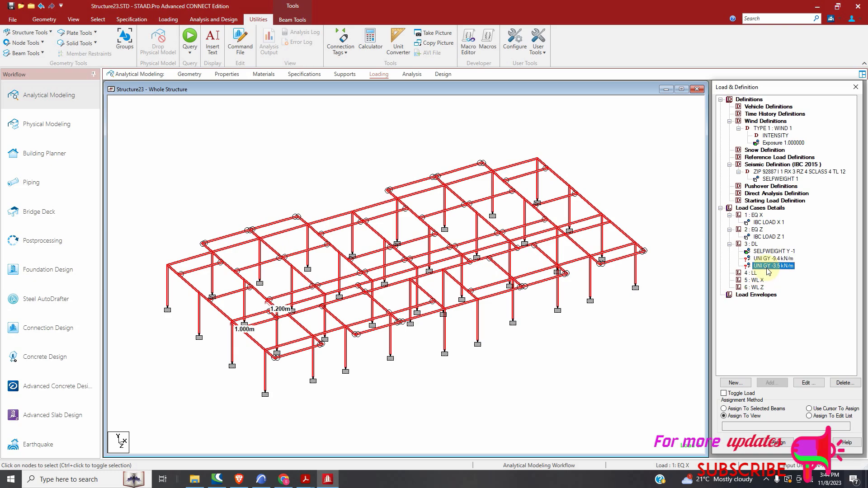
{"action": "left_click", "coordinate": [757, 248]}
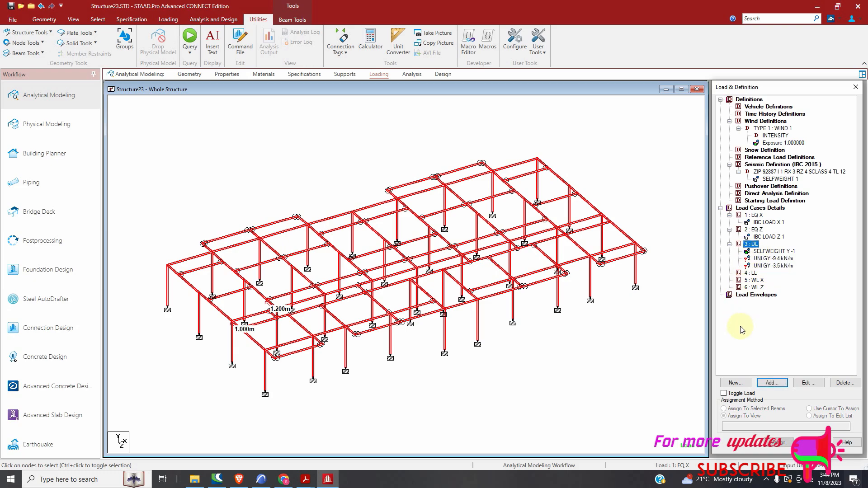
{"action": "left_click", "coordinate": [771, 384]}
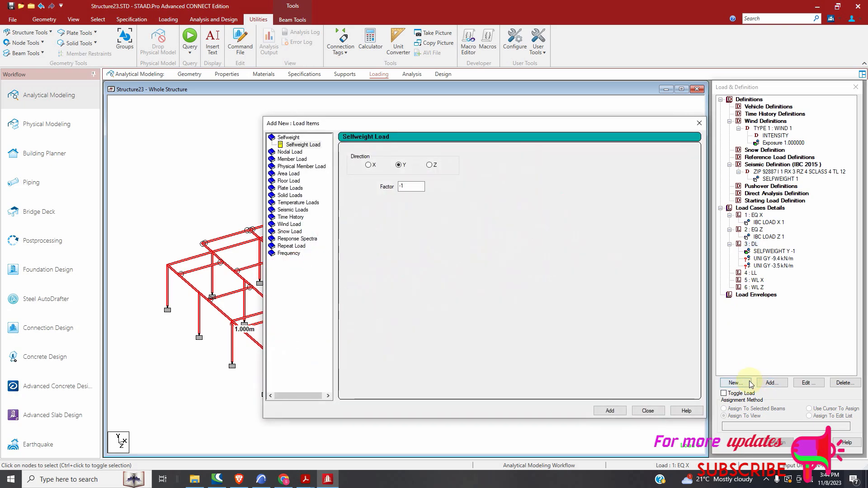
{"action": "left_click", "coordinate": [289, 181]}
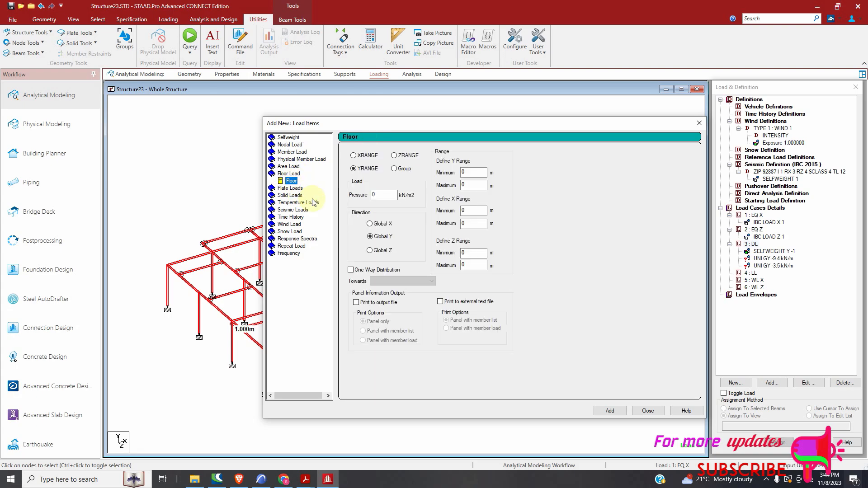
{"action": "left_click", "coordinate": [381, 195]}
{"action": "double_click", "coordinate": [382, 195]}
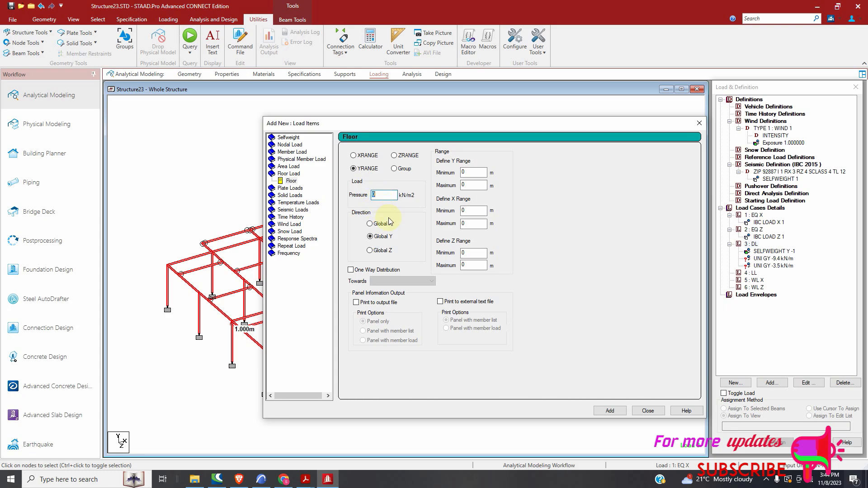
{"action": "type", "text": "1.5"}
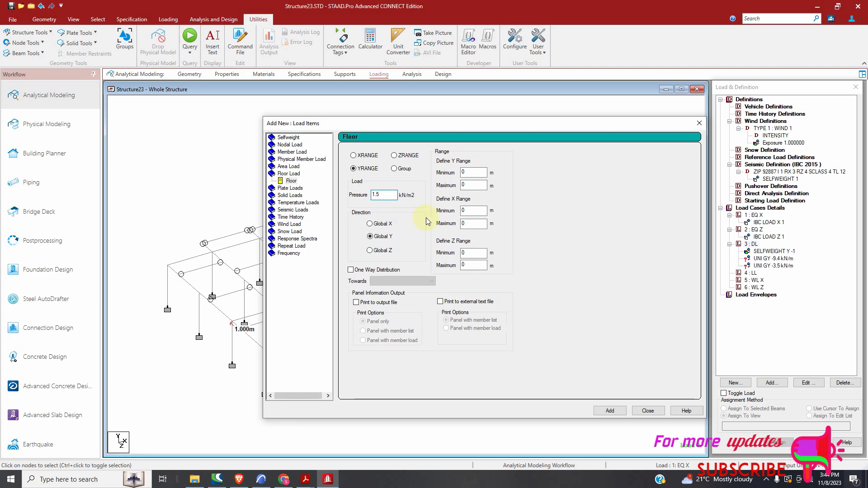
Set the minimum of the floor load's Y range to 2.85 m.
{"action": "double_click", "coordinate": [470, 173]}
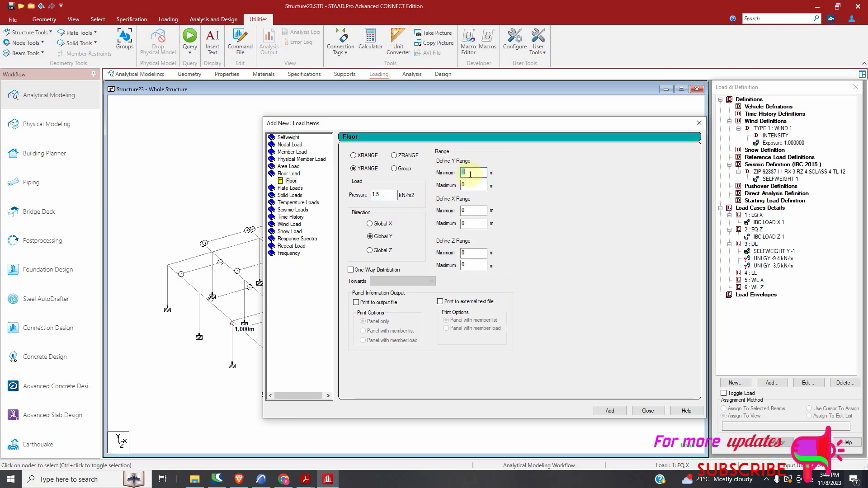
{"action": "type", "text": "2.85"}
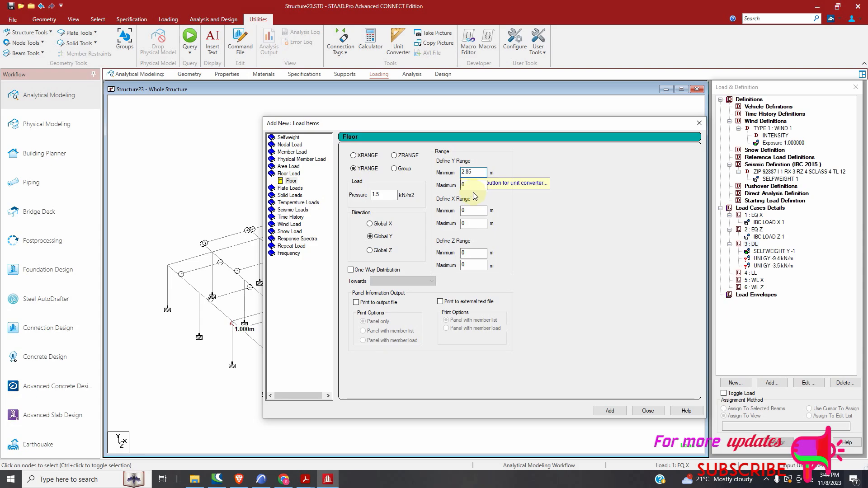
{"action": "double_click", "coordinate": [474, 187]}
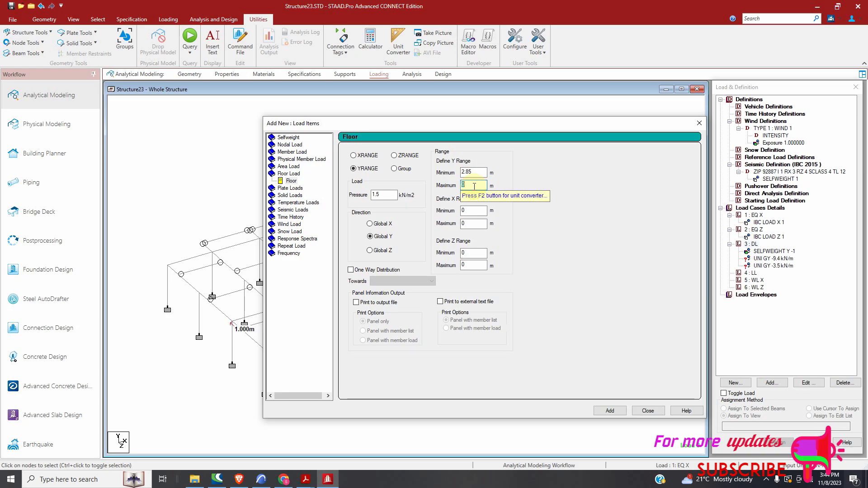
Calculate the maximum floor height as 2.85 × 4 with the calculator, closing it when done.
{"action": "left_click", "coordinate": [370, 46]}
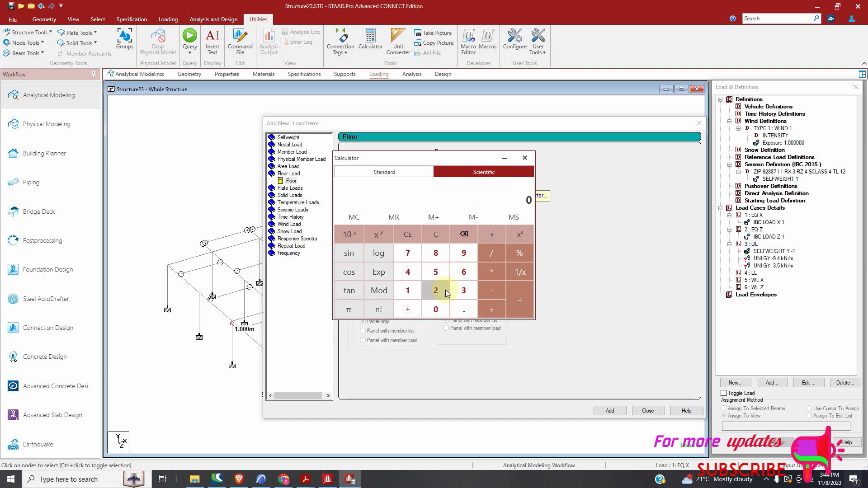
{"action": "left_click", "coordinate": [407, 173]}
{"action": "left_click", "coordinate": [486, 174]}
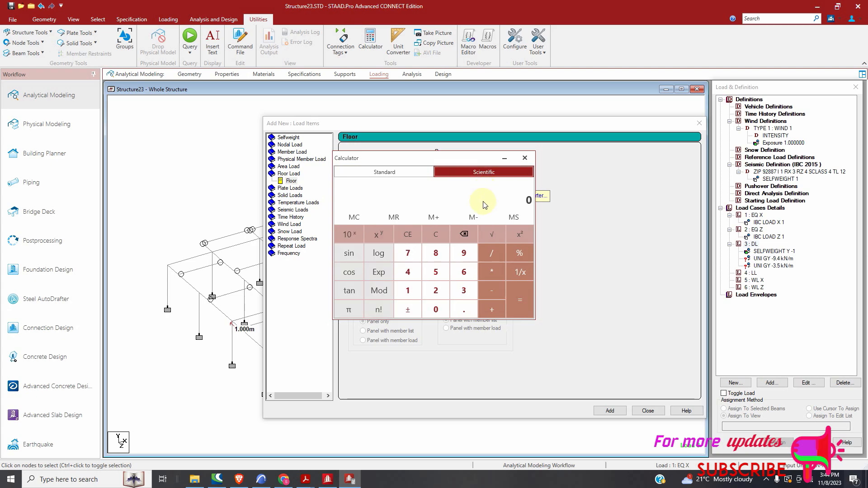
{"action": "left_click", "coordinate": [441, 293]}
{"action": "key", "text": "period"}
{"action": "left_click", "coordinate": [436, 254]}
{"action": "left_click", "coordinate": [437, 272]}
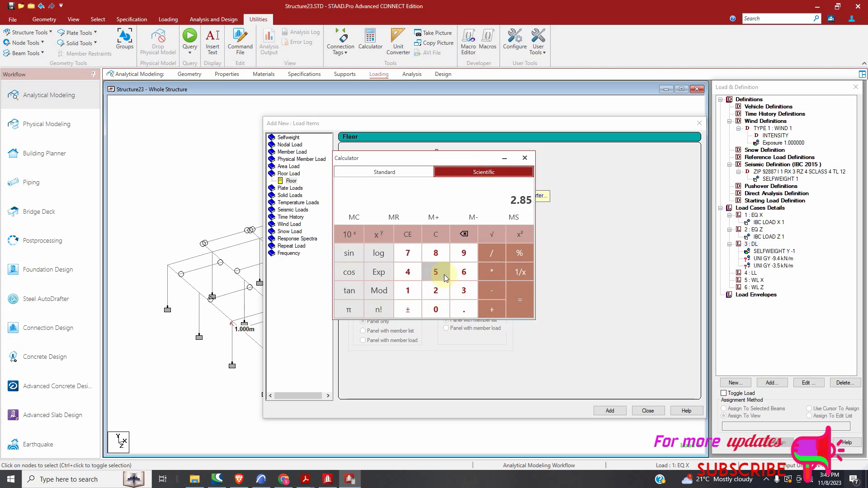
{"action": "left_click", "coordinate": [492, 273]}
{"action": "left_click", "coordinate": [407, 274]}
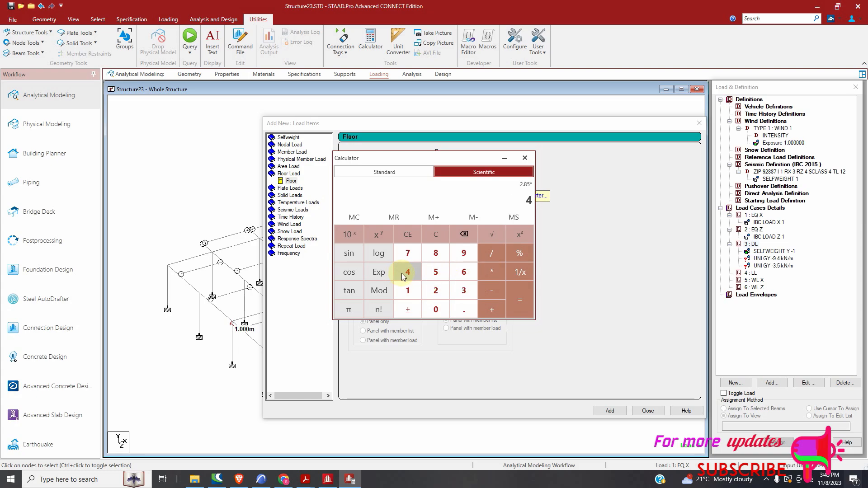
{"action": "left_click", "coordinate": [521, 304]}
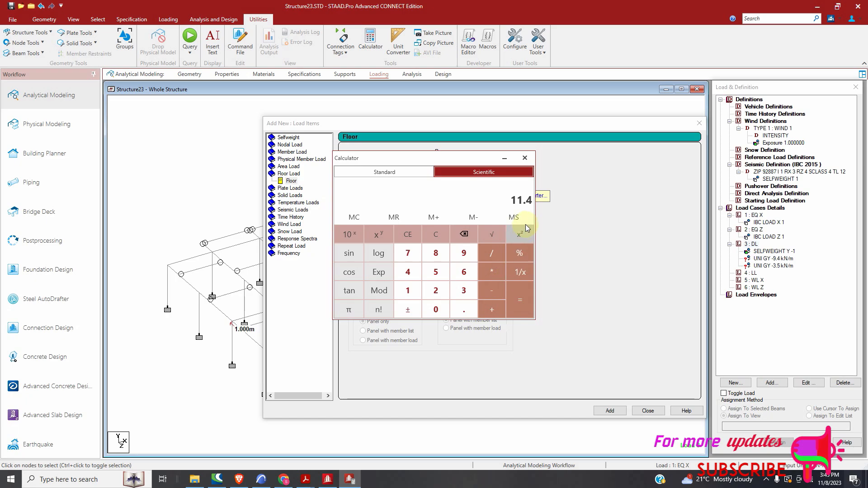
{"action": "left_click", "coordinate": [525, 157]}
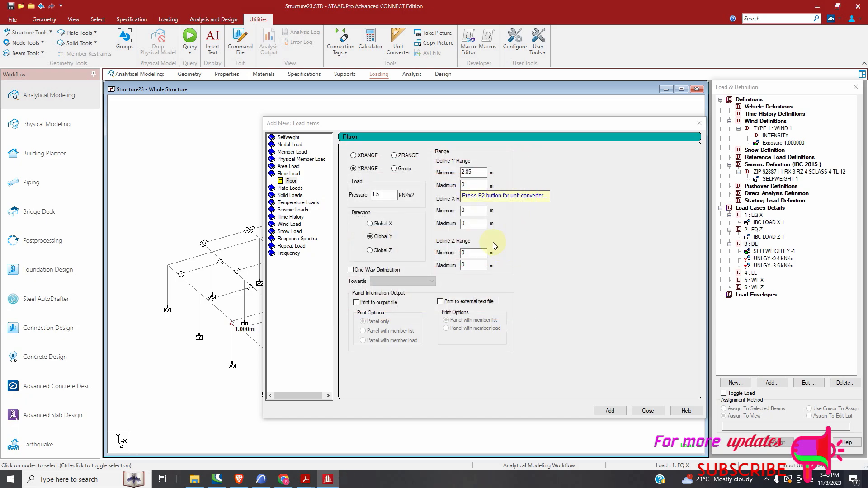
Set the Y-range maximum to 11.4 m and the pressure to -1.5 kN/m2, and add the floor load to load case DL.
{"action": "double_click", "coordinate": [482, 186]}
{"action": "type", "text": "11"}
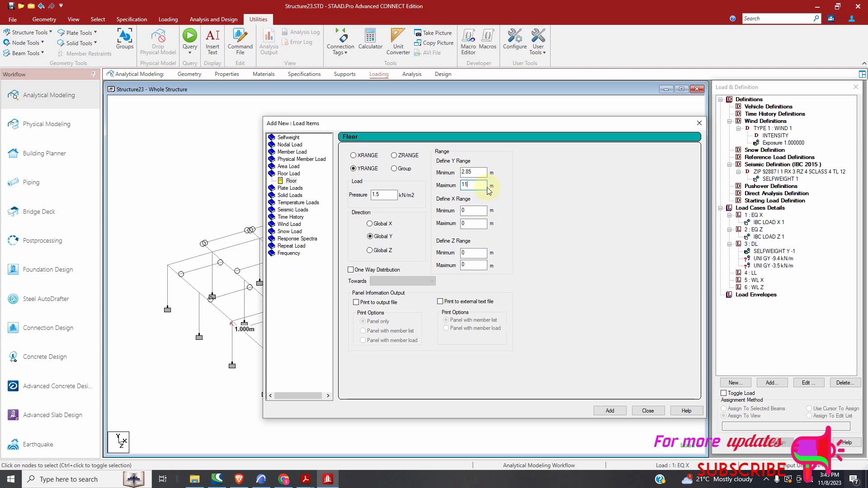
{"action": "type", "text": ".4"}
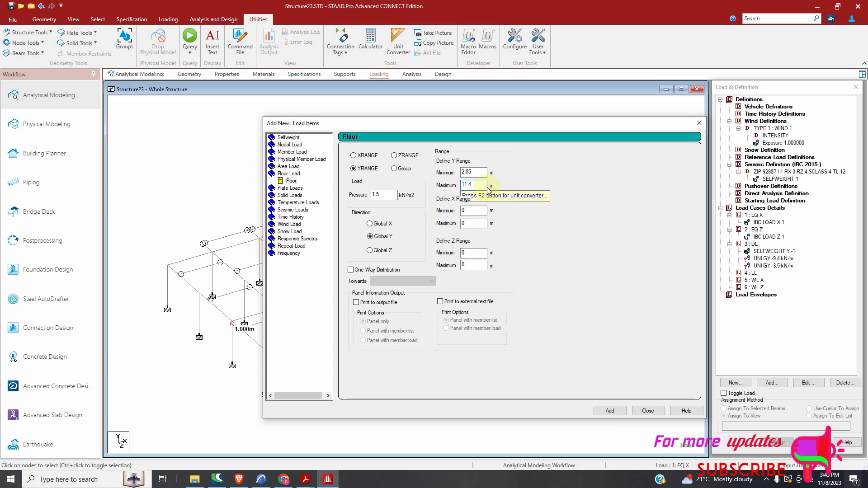
{"action": "left_click", "coordinate": [376, 194]}
{"action": "type", "text": "-"}
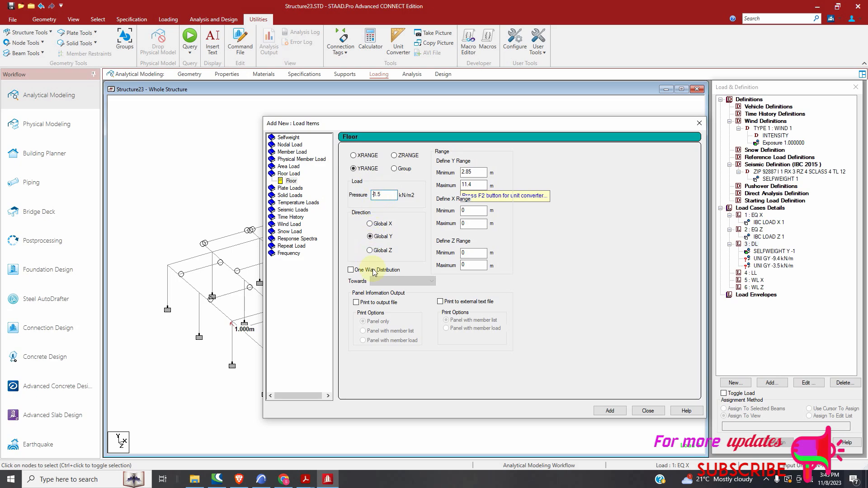
{"action": "left_click", "coordinate": [615, 412]}
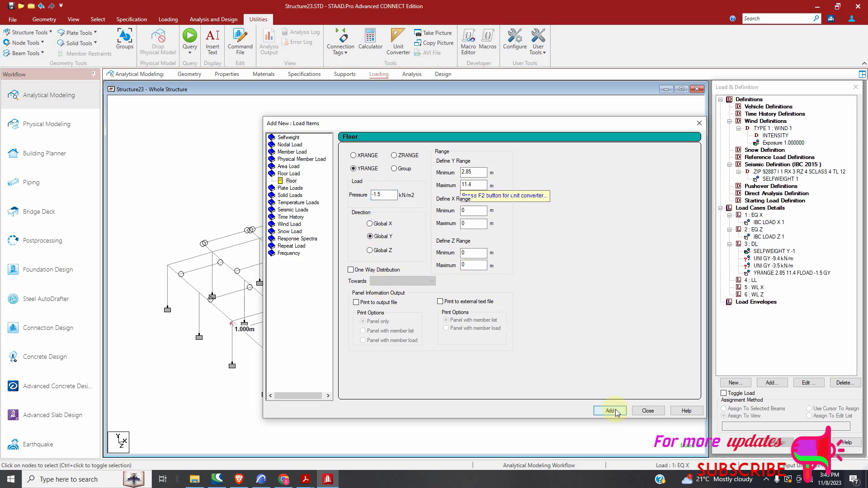
{"action": "left_click", "coordinate": [656, 411]}
Start a Y-range floor load in load case LL with a pressure of -1.5 kN/m2 in the Global Y direction.
{"action": "left_click", "coordinate": [752, 282]}
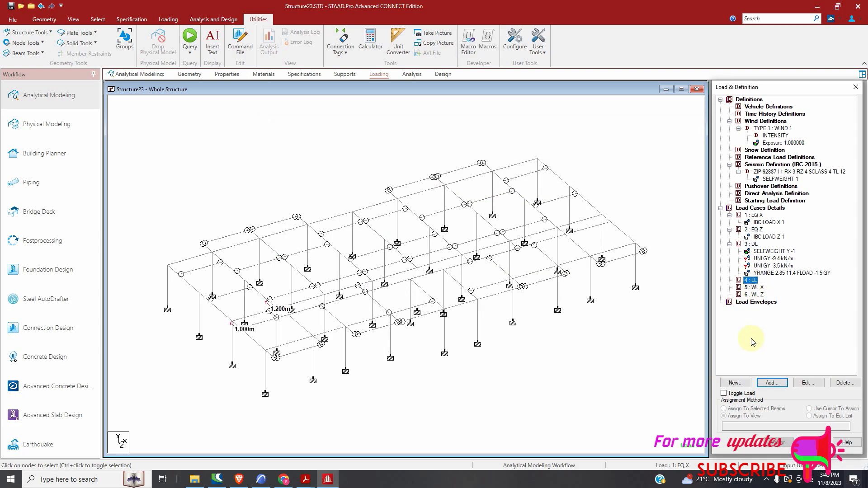
{"action": "left_click", "coordinate": [772, 383]}
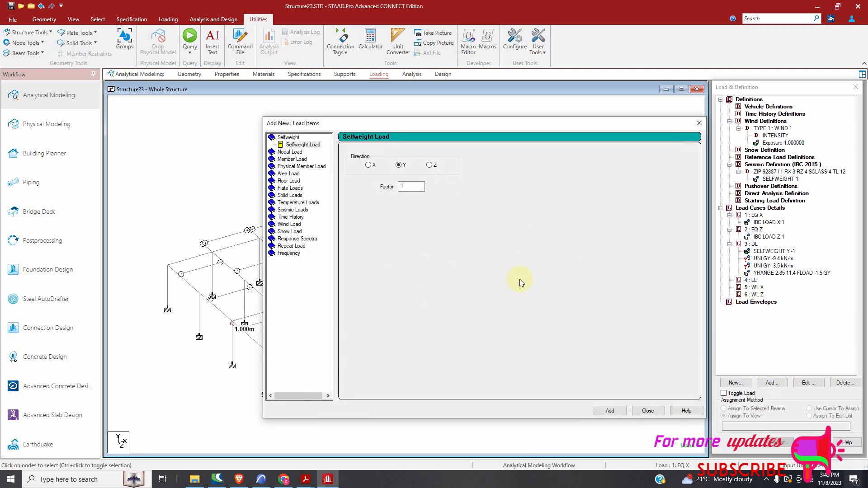
{"action": "left_click", "coordinate": [290, 181]}
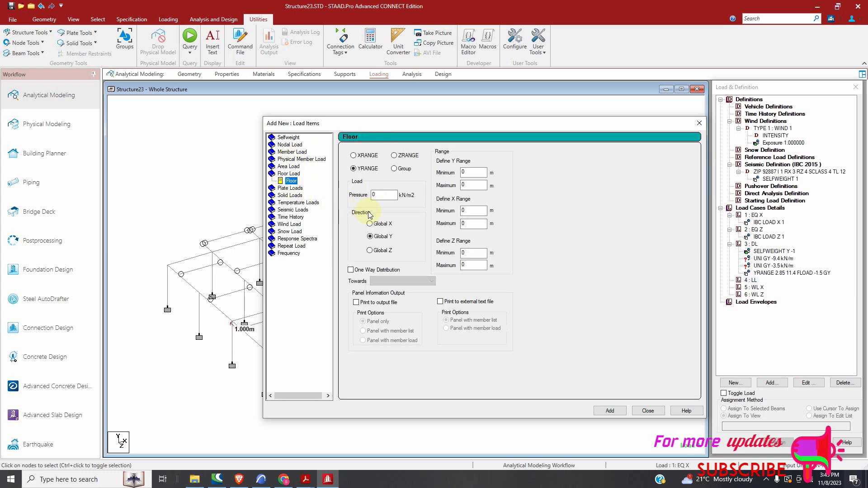
{"action": "double_click", "coordinate": [389, 195]}
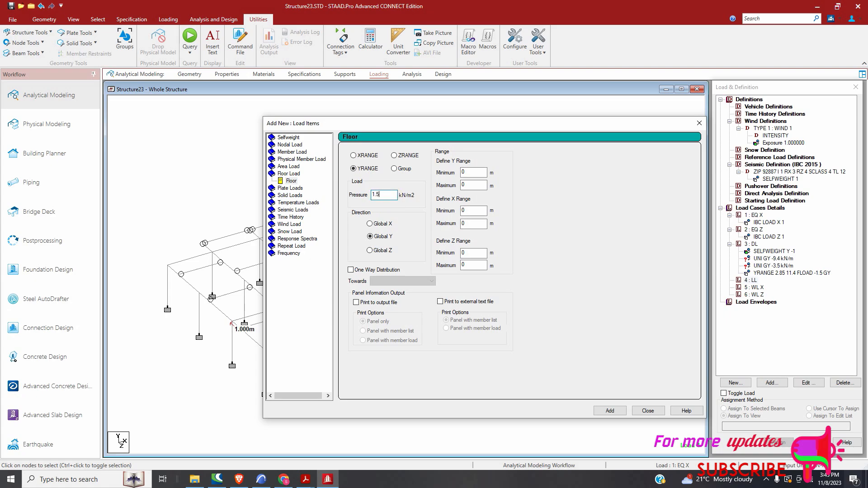
{"action": "key", "text": "BackSpace"}
Set the live floor load's Y range from 2.85 to 11.4 m and add it to load case LL.
{"action": "double_click", "coordinate": [467, 173]}
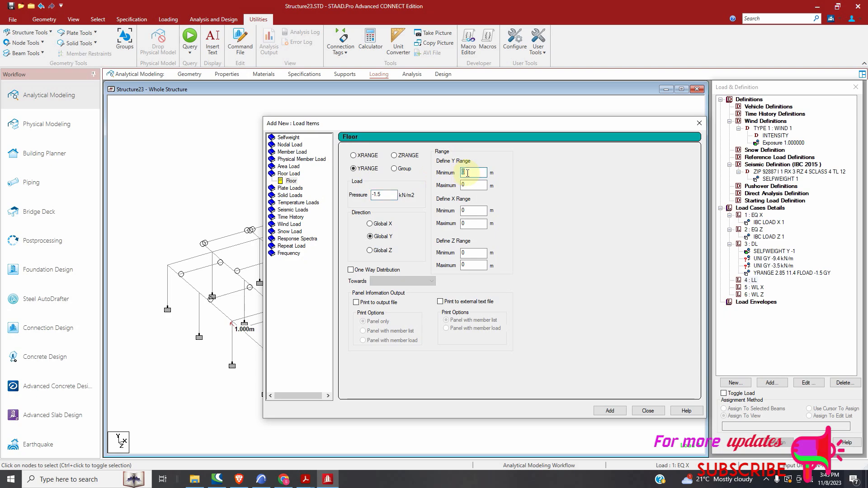
{"action": "type", "text": "2.85"}
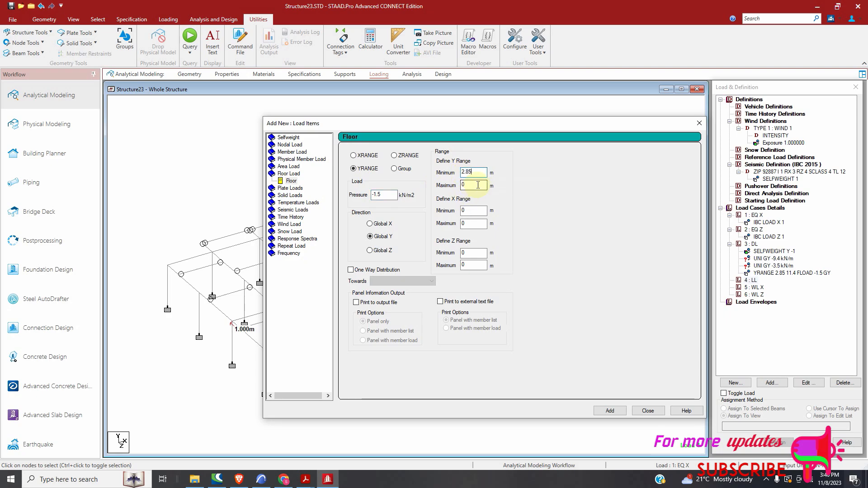
{"action": "double_click", "coordinate": [480, 185]}
{"action": "type", "text": "11."}
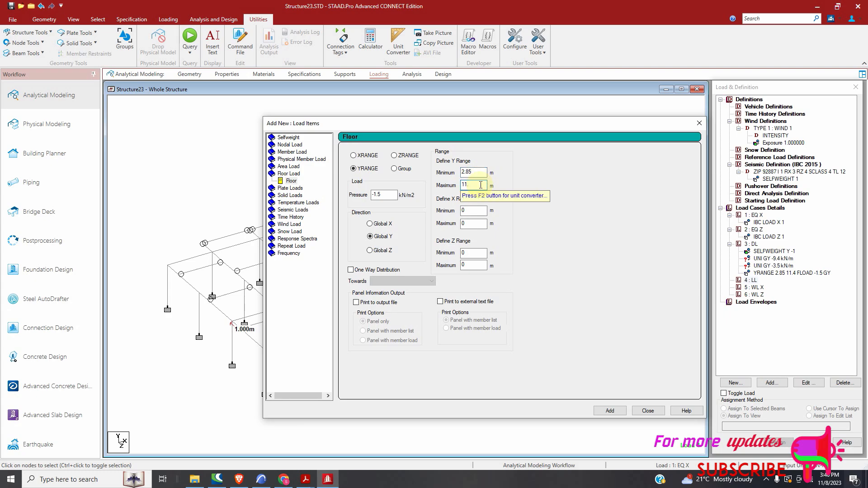
{"action": "type", "text": "4"}
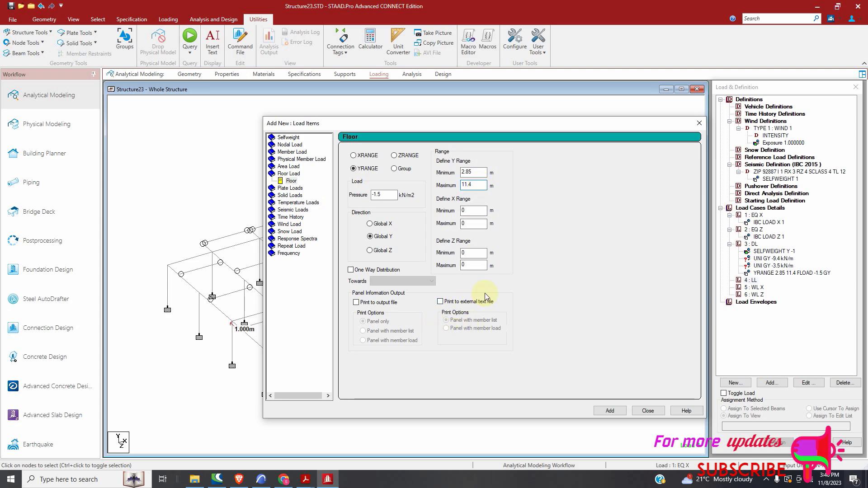
{"action": "left_click", "coordinate": [609, 411]}
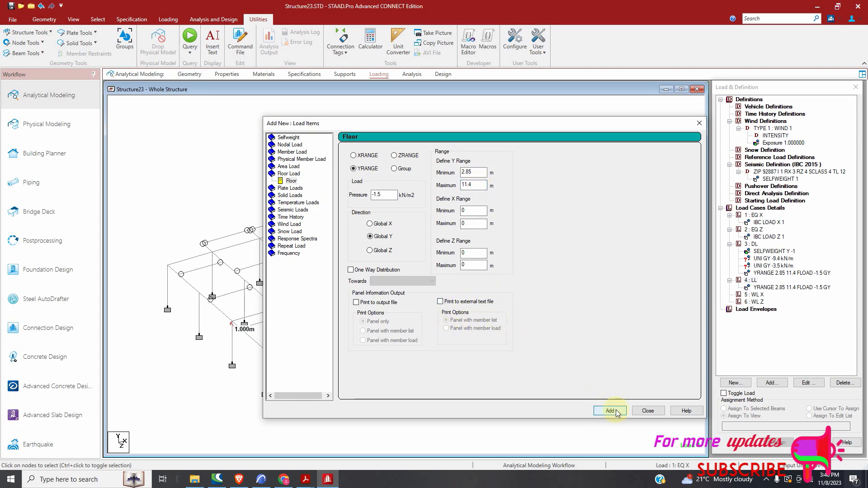
{"action": "left_click", "coordinate": [650, 413]}
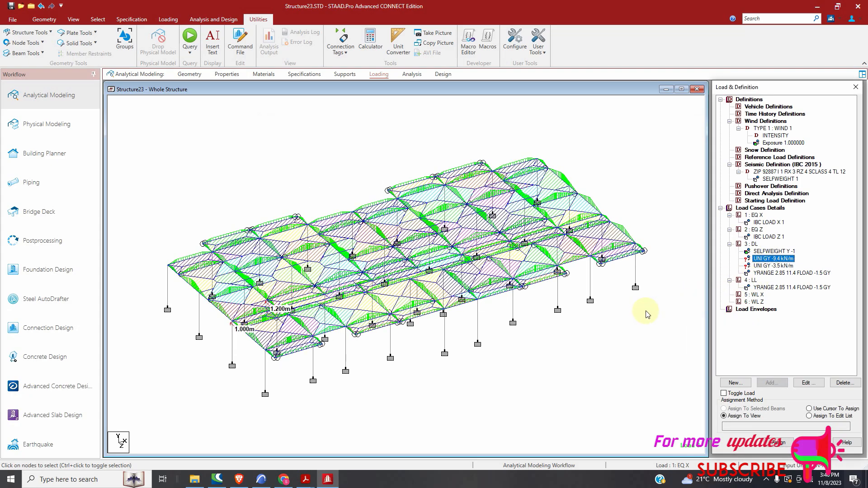
Examine the floor load distribution of load cases LL and DL on the frame.
{"action": "left_click", "coordinate": [768, 288]}
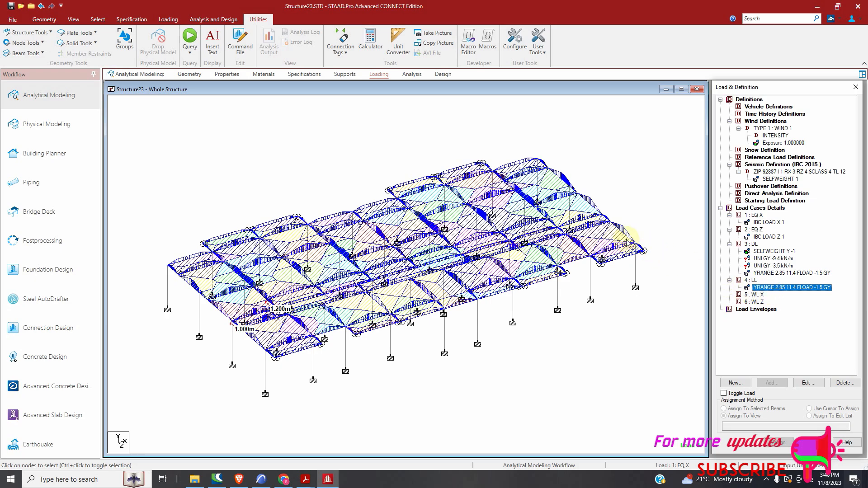
{"action": "scroll", "coordinate": [281, 288], "scroll_direction": "up", "scroll_amount": 1}
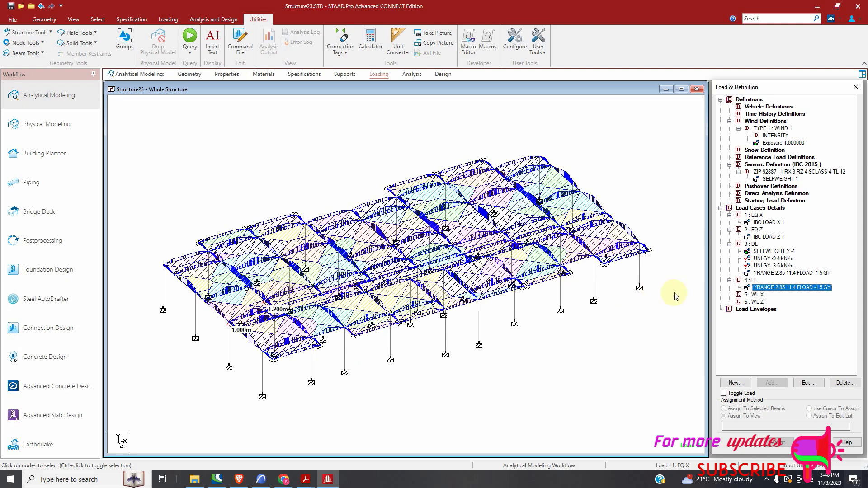
{"action": "left_click", "coordinate": [771, 273]}
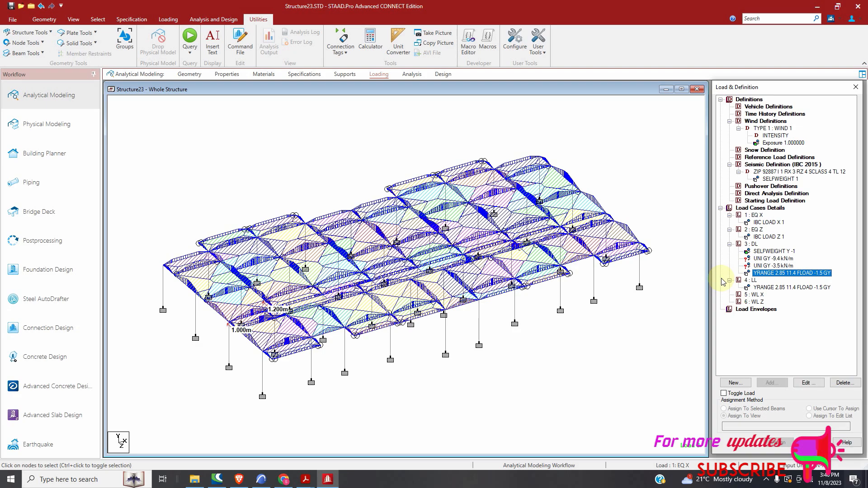
{"action": "left_click", "coordinate": [771, 258]}
Reload the loading definitions and expand the EQ X, EQ Z and DL load cases to list their load items.
{"action": "left_click", "coordinate": [189, 74]}
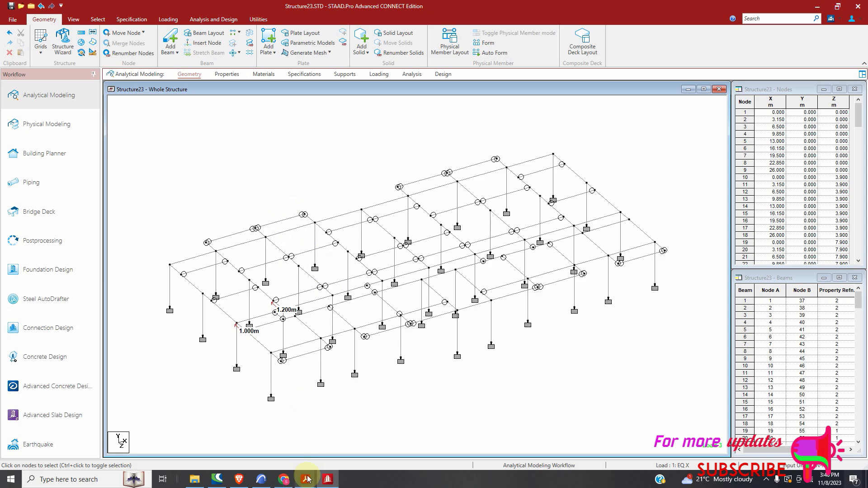
{"action": "left_click", "coordinate": [98, 20]}
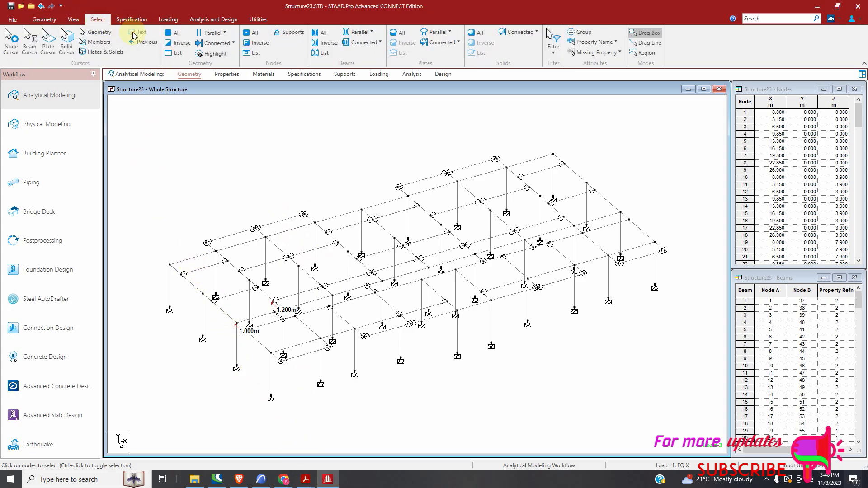
{"action": "left_click", "coordinate": [344, 74]}
{"action": "left_click", "coordinate": [379, 74]}
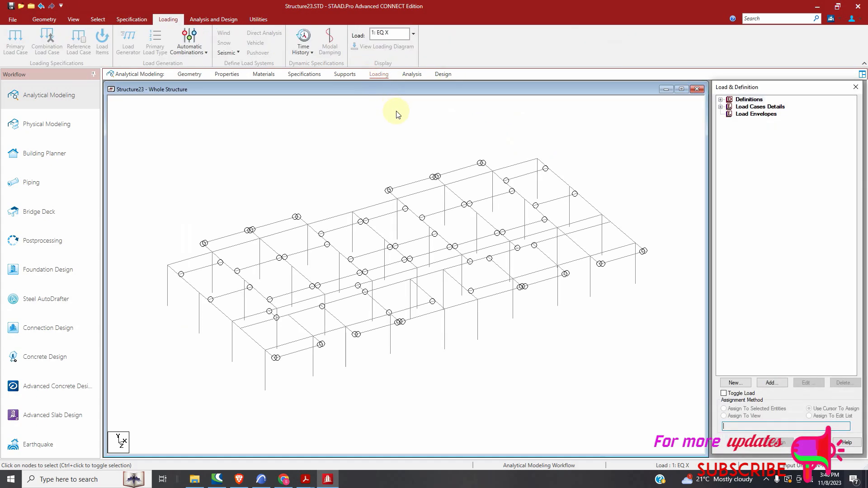
{"action": "left_click", "coordinate": [720, 107]}
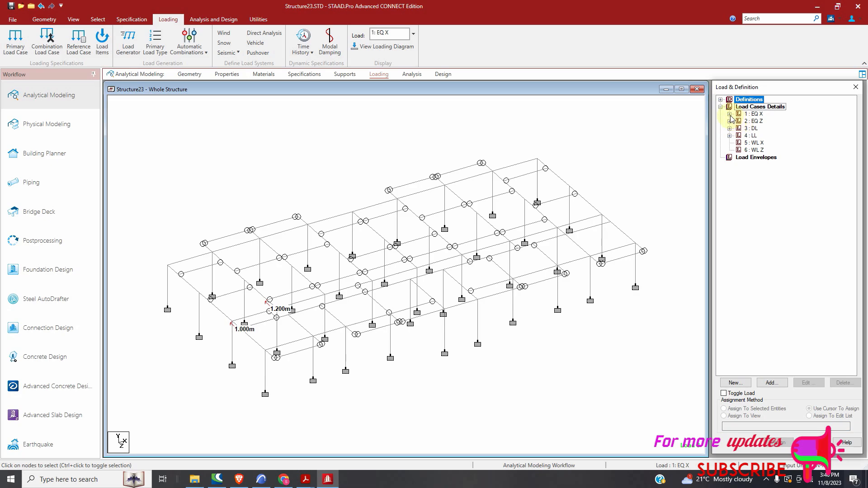
{"action": "left_click", "coordinate": [730, 114]}
{"action": "left_click", "coordinate": [729, 128]}
{"action": "left_click", "coordinate": [730, 143]}
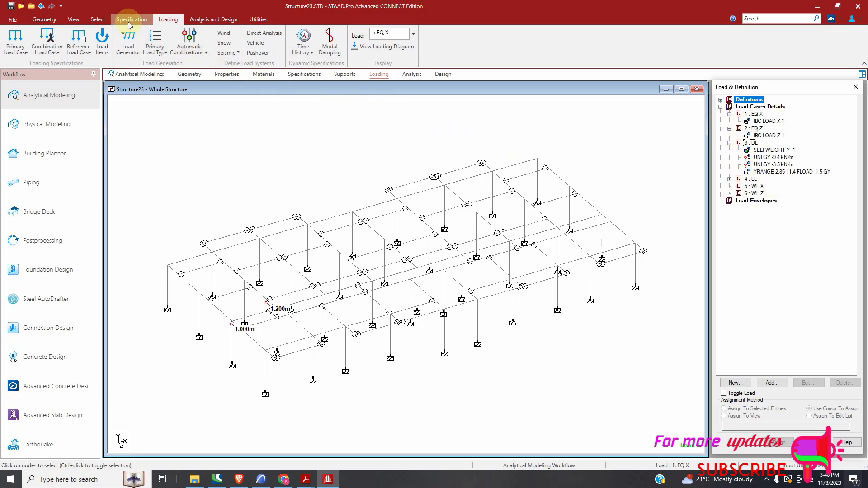
Choose the -9.4 kN/m uniform load in load case DL and select all beams parallel to X and Z.
{"action": "left_click", "coordinate": [773, 157]}
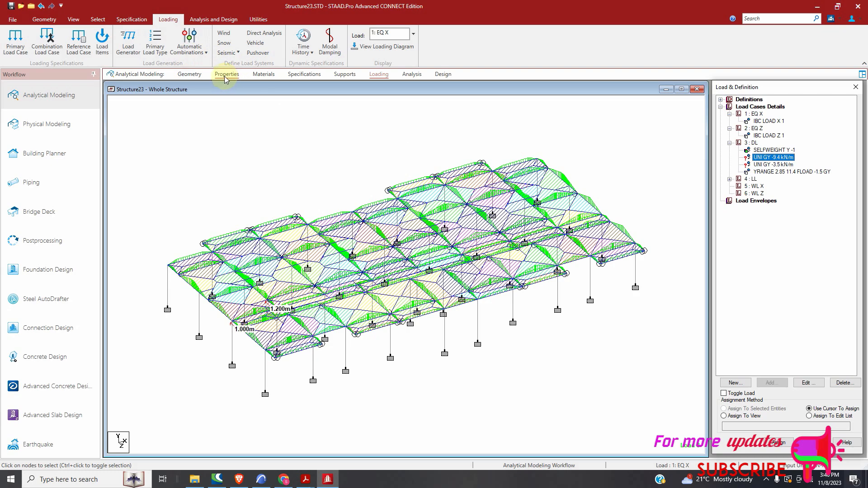
{"action": "left_click", "coordinate": [98, 19]}
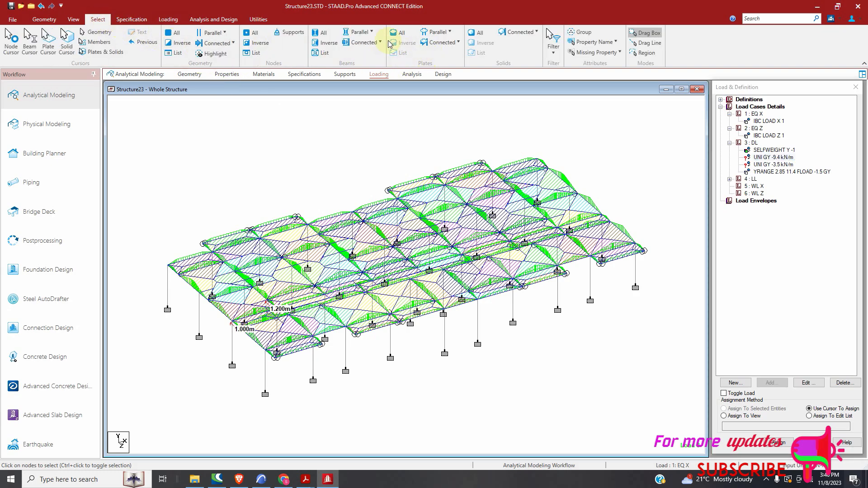
{"action": "left_click", "coordinate": [371, 33]}
{"action": "left_click", "coordinate": [364, 47]}
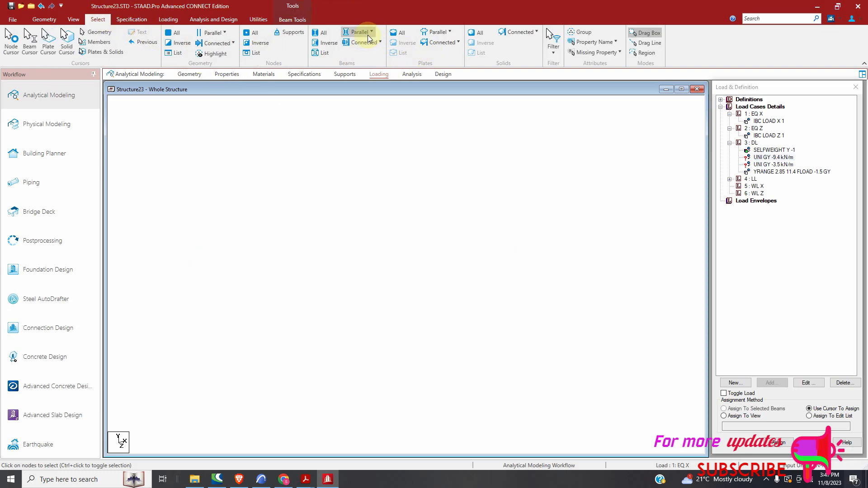
{"action": "left_click", "coordinate": [368, 34]}
{"action": "left_click", "coordinate": [371, 69]}
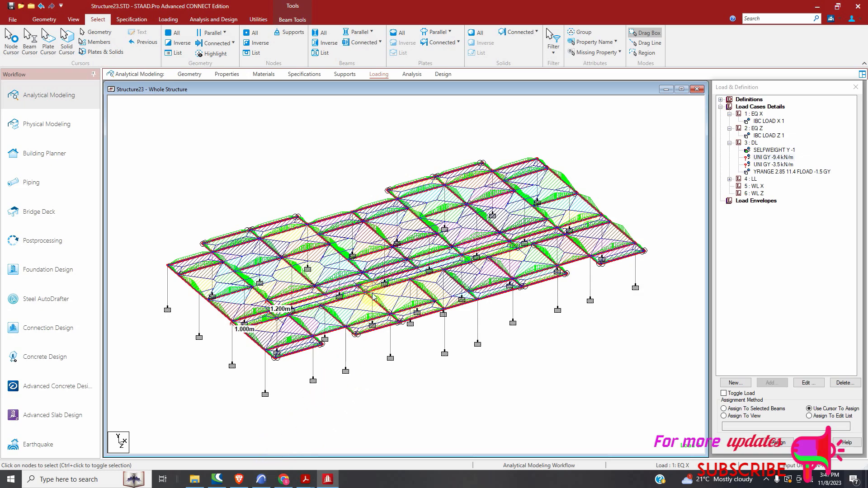
Remove the outer balcony edge beams from the selected floor beams, keeping the remaining beams selected.
{"action": "scroll", "coordinate": [374, 299], "scroll_direction": "up", "scroll_amount": 1}
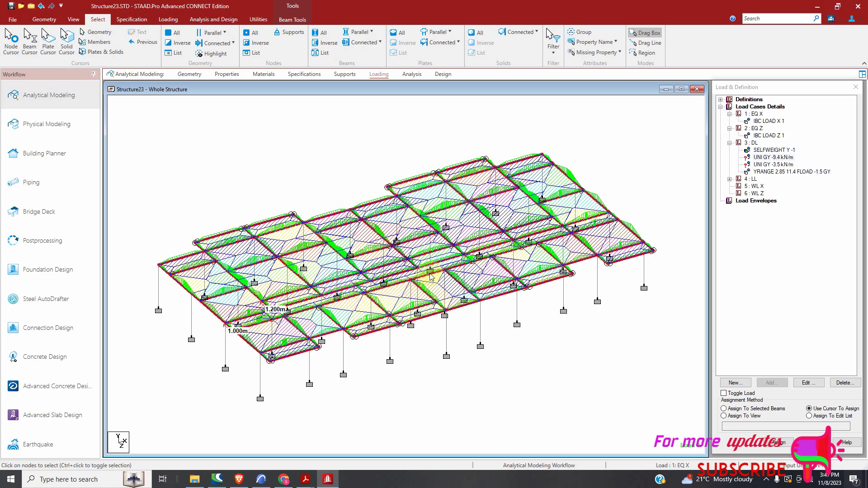
{"action": "left_click", "coordinate": [467, 258]}
{"action": "left_click", "coordinate": [519, 245]}
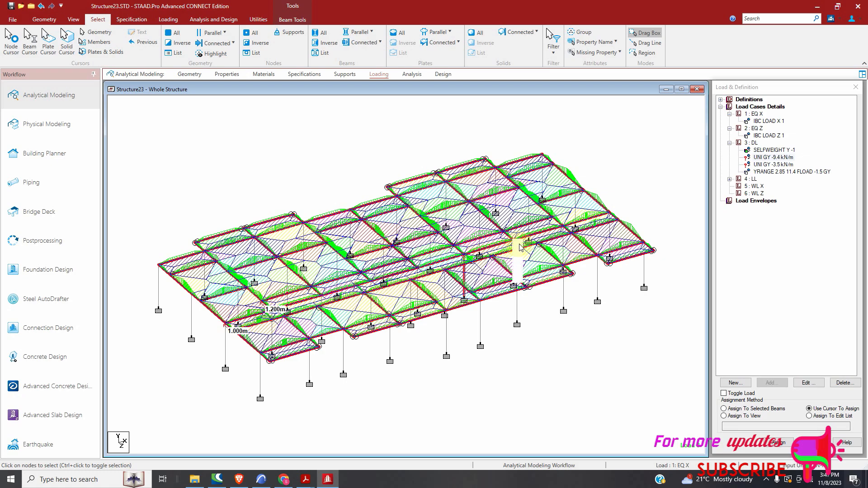
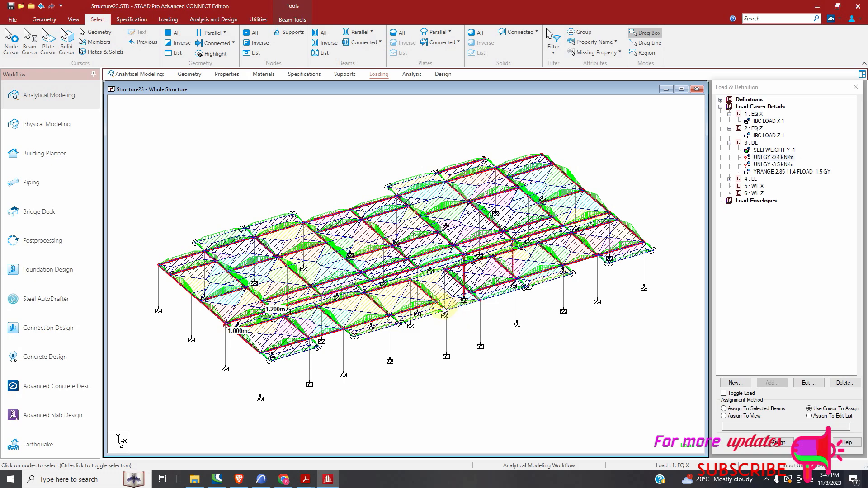
{"action": "left_click", "coordinate": [444, 307]}
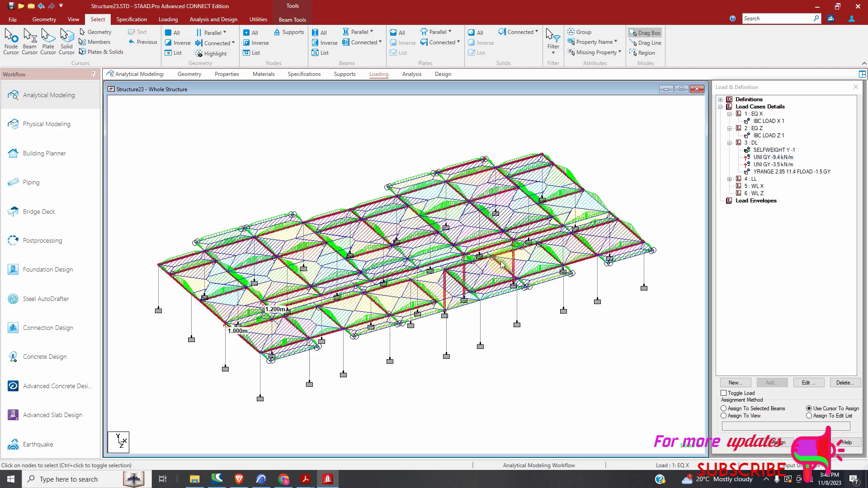
Switch to ARCHICAD and examine the wall and balcony layout on the typical 1st to 4th floor plan.
{"action": "left_click", "coordinate": [261, 479]}
{"action": "scroll", "coordinate": [199, 271], "scroll_direction": "down", "scroll_amount": 10}
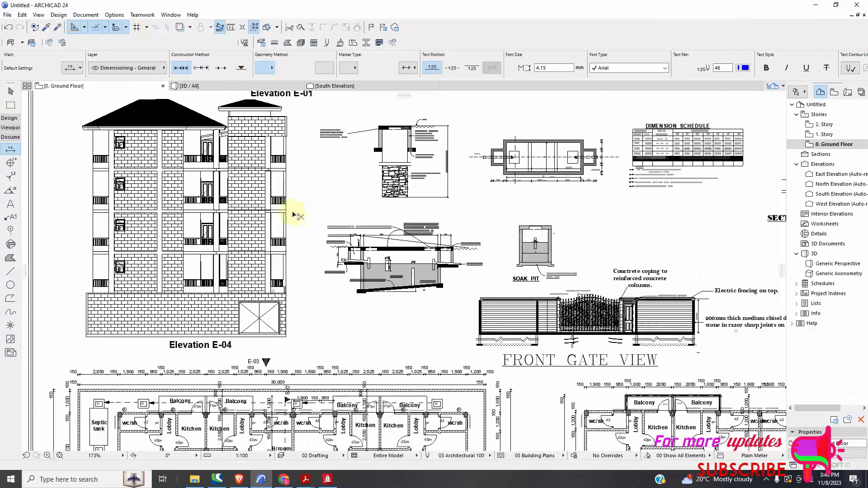
{"action": "scroll", "coordinate": [281, 207], "scroll_direction": "down", "scroll_amount": 2}
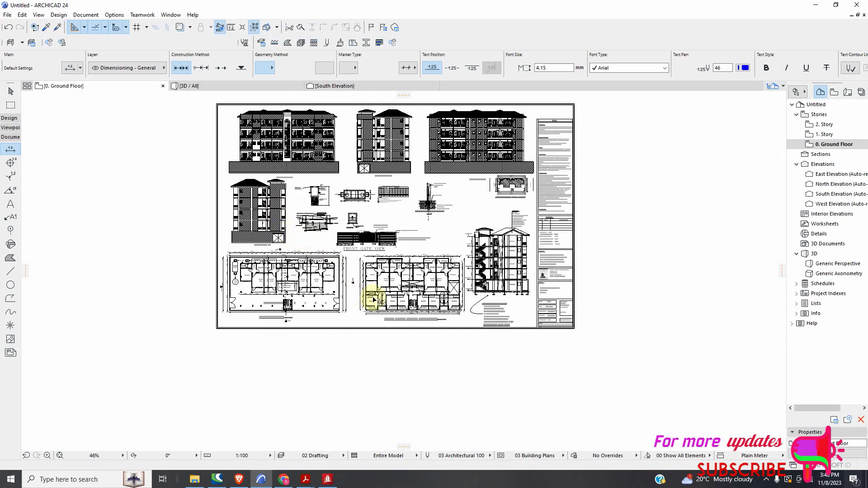
{"action": "scroll", "coordinate": [375, 298], "scroll_direction": "up", "scroll_amount": 6}
{"action": "scroll", "coordinate": [375, 298], "scroll_direction": "up", "scroll_amount": 5}
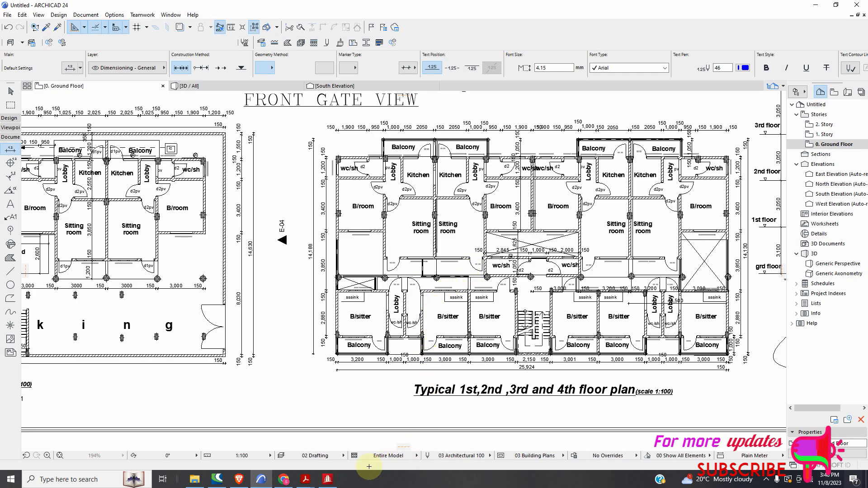
Switch back to STAAD.Pro and assign the -9.4 kN/m uniform load to the selected beams.
{"action": "left_click", "coordinate": [327, 479]}
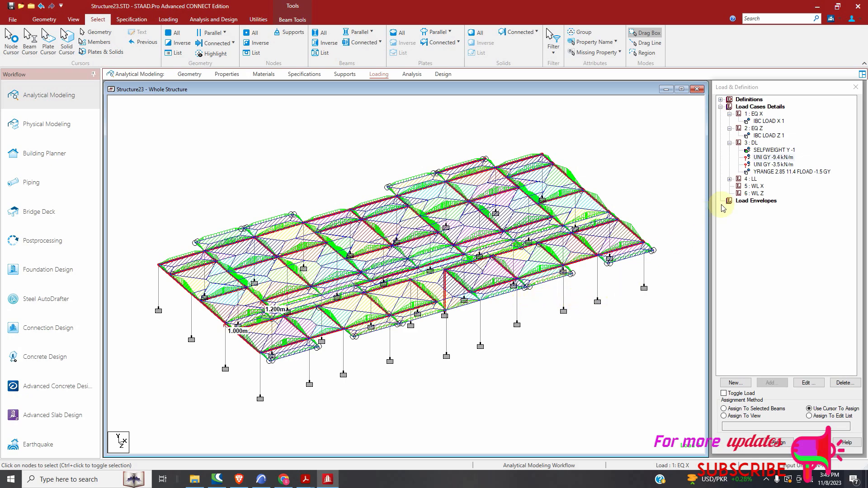
{"action": "left_click", "coordinate": [777, 442]}
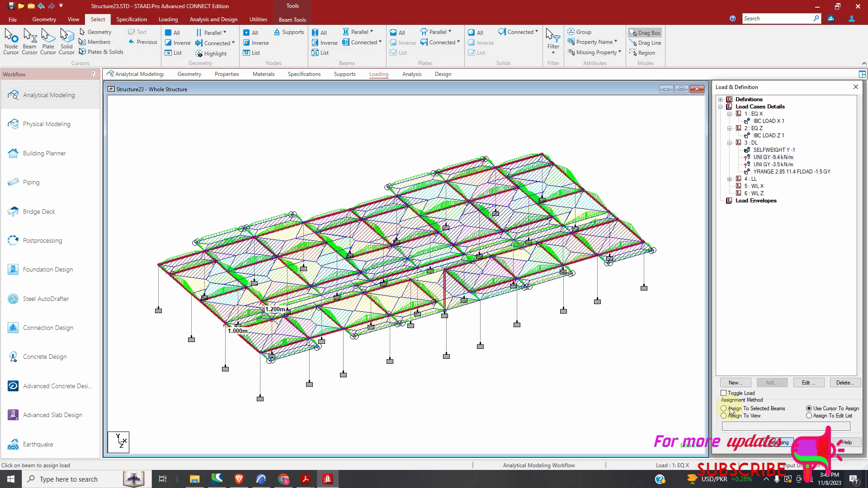
{"action": "left_click", "coordinate": [724, 409]}
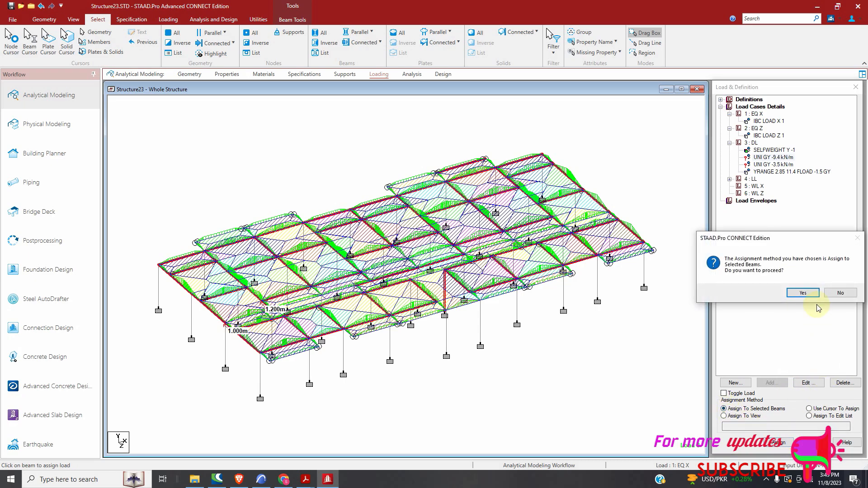
{"action": "left_click", "coordinate": [804, 294]}
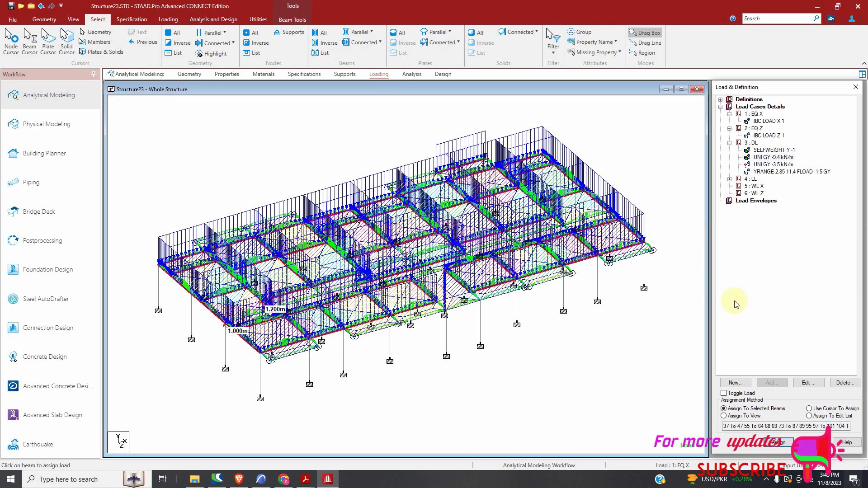
Assign the -3.5 kN/m uniform load of load case DL to the outer balcony edge beams on both long sides.
{"action": "left_click", "coordinate": [200, 241]}
{"action": "left_click", "coordinate": [247, 228], "text": "ctrl"}
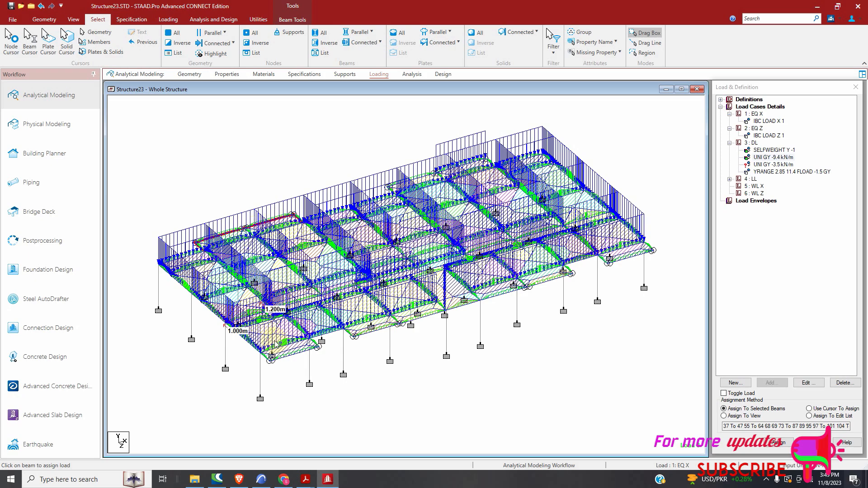
{"action": "left_click", "coordinate": [357, 336], "text": "ctrl"}
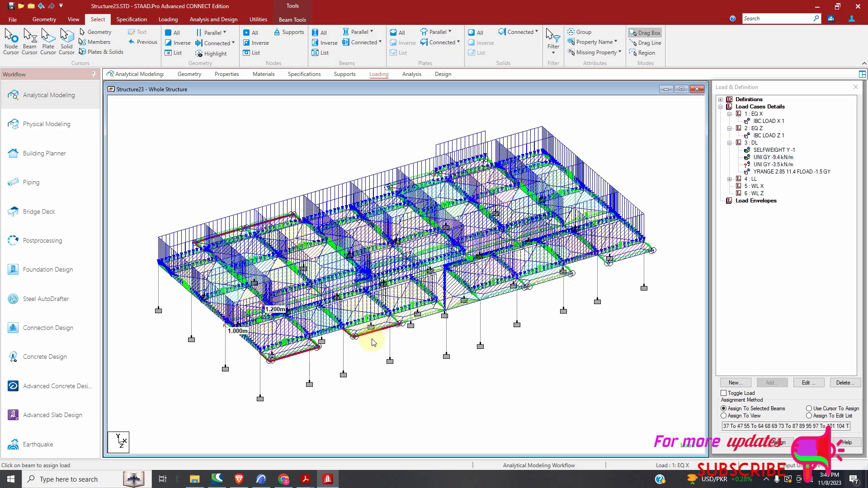
{"action": "left_click", "coordinate": [419, 319], "text": "ctrl"}
{"action": "left_click", "coordinate": [466, 305], "text": "ctrl"}
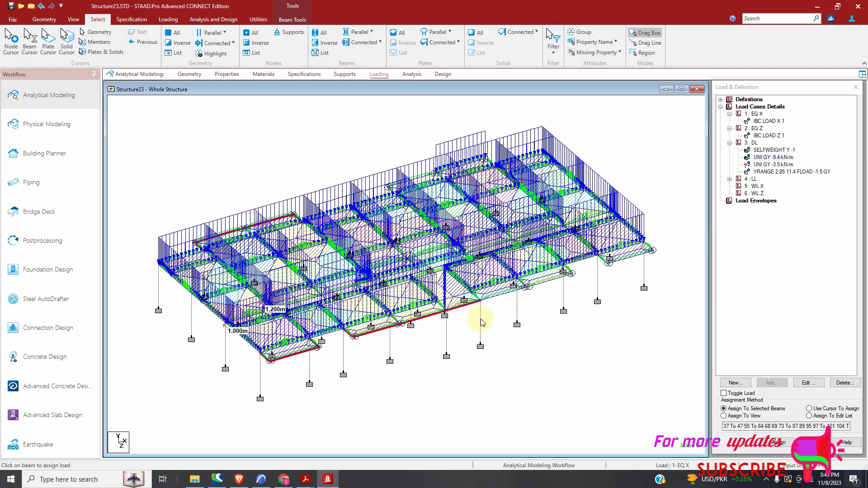
{"action": "left_click", "coordinate": [494, 301], "text": "ctrl"}
{"action": "left_click", "coordinate": [550, 281], "text": "ctrl"}
{"action": "left_click", "coordinate": [610, 262], "text": "ctrl"}
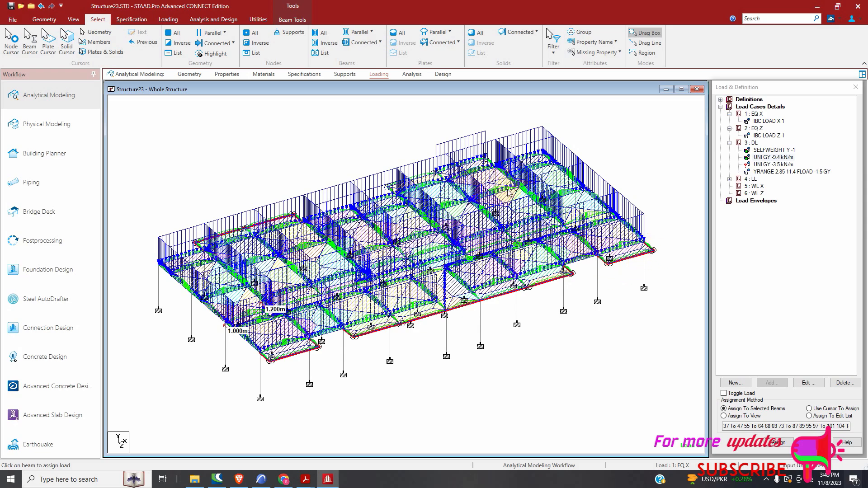
{"action": "left_click", "coordinate": [389, 184], "text": "ctrl"}
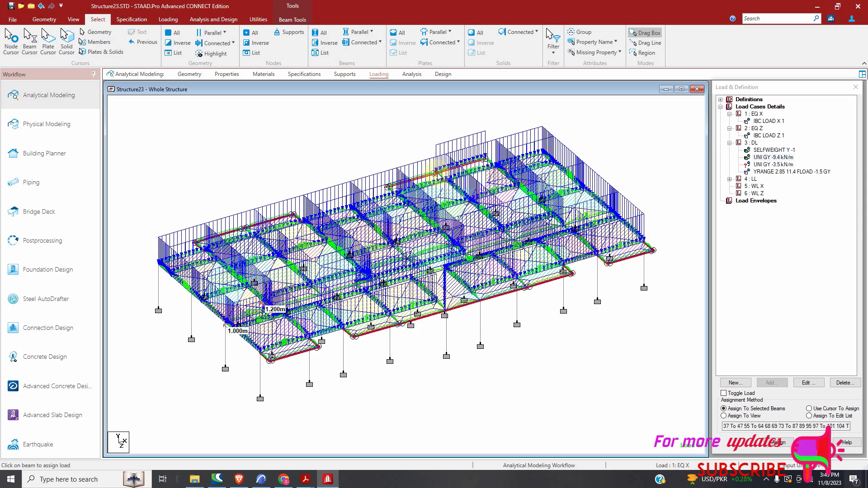
{"action": "left_click", "coordinate": [397, 184], "text": "ctrl"}
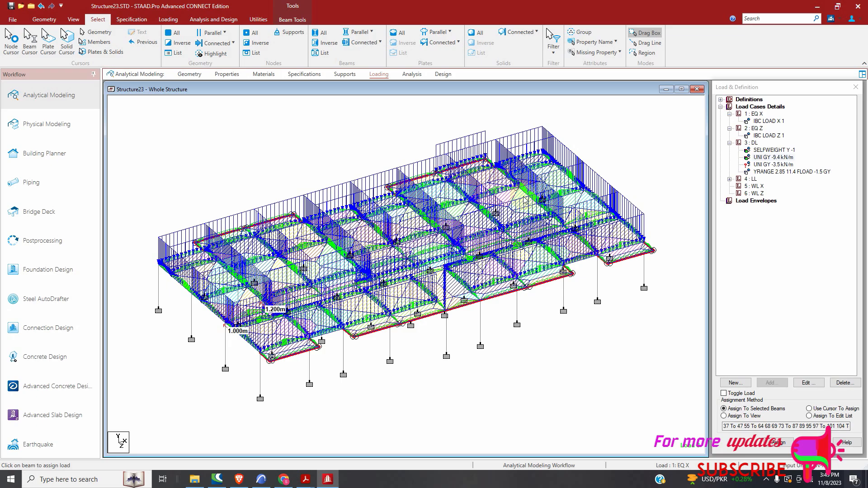
{"action": "left_click", "coordinate": [767, 165]}
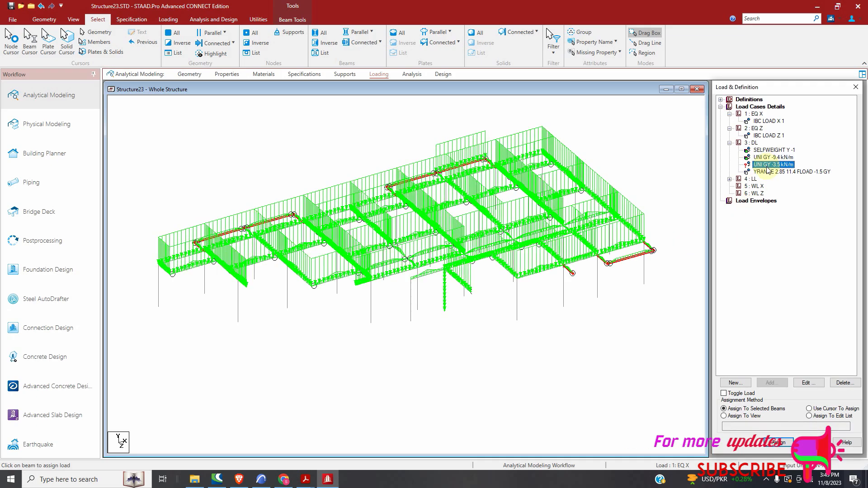
{"action": "left_click", "coordinate": [777, 443]}
{"action": "left_click", "coordinate": [798, 293]}
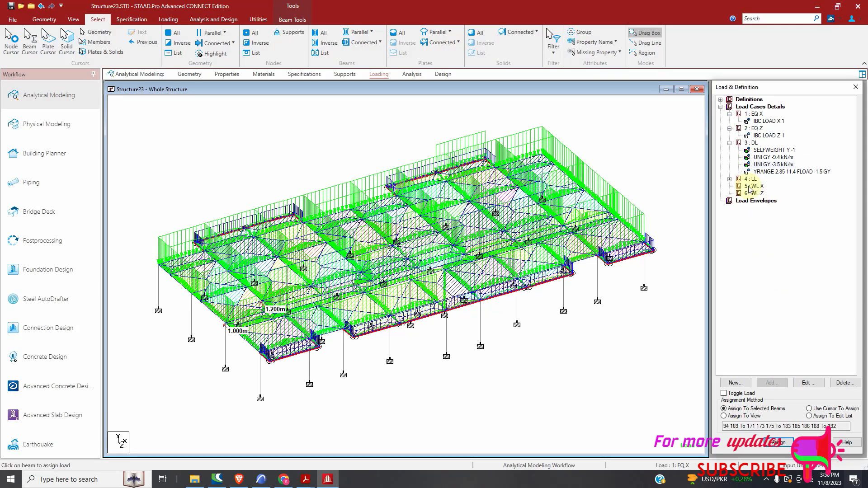
Select all floor-level beams without the columns in the front view, then restore the isometric view.
{"action": "scroll", "coordinate": [316, 252], "scroll_direction": "down", "scroll_amount": 1}
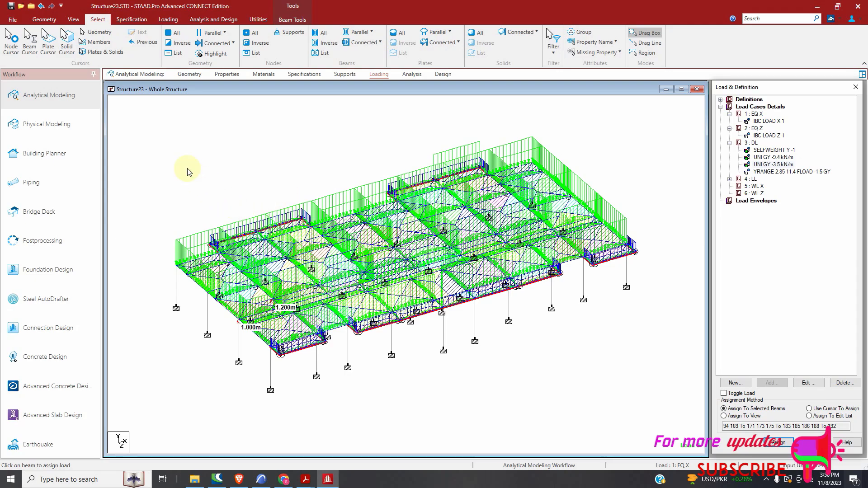
{"action": "left_click", "coordinate": [73, 20]}
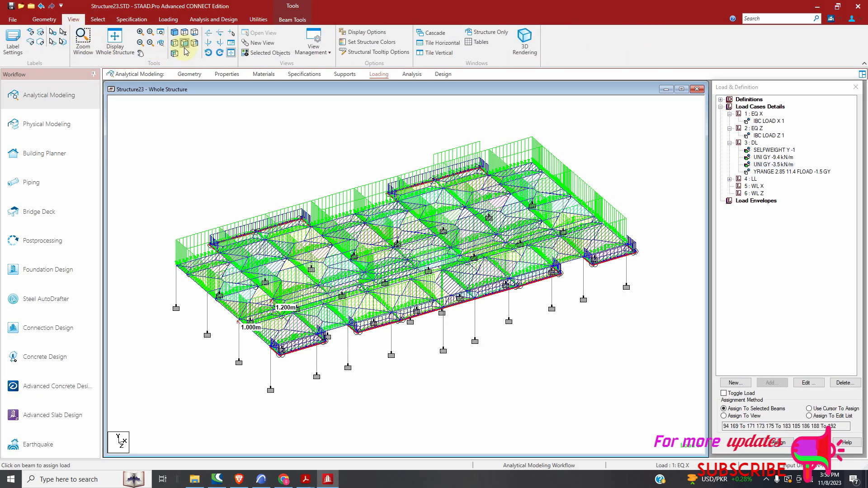
{"action": "left_click", "coordinate": [185, 45]}
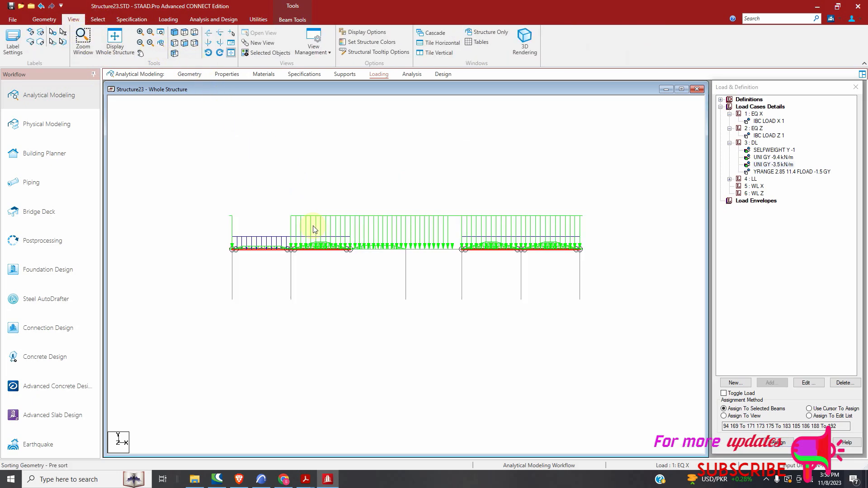
{"action": "left_click", "coordinate": [98, 20]}
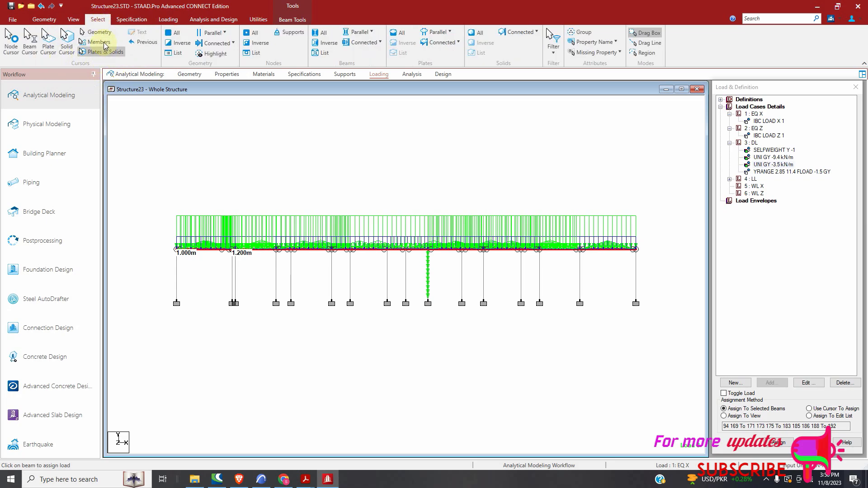
{"action": "left_click", "coordinate": [158, 199]}
{"action": "left_click_drag", "start_coordinate": [471, 268], "coordinate": [656, 252]}
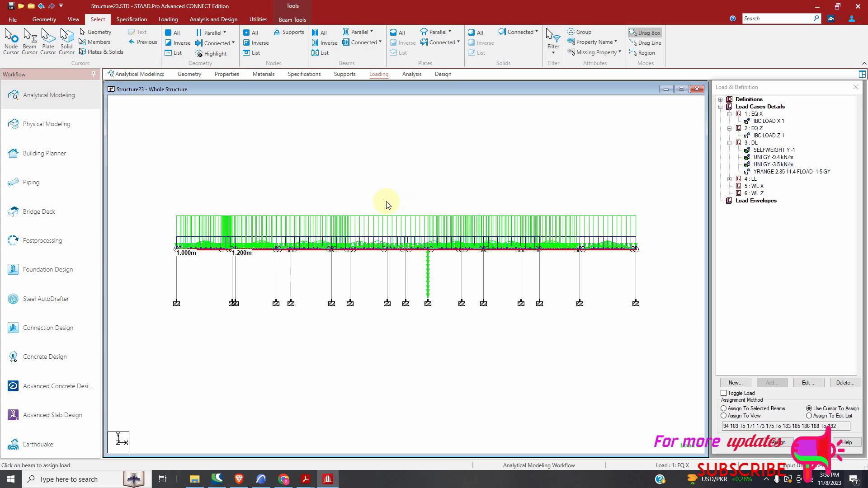
{"action": "left_click", "coordinate": [74, 20]}
{"action": "left_click", "coordinate": [174, 33]}
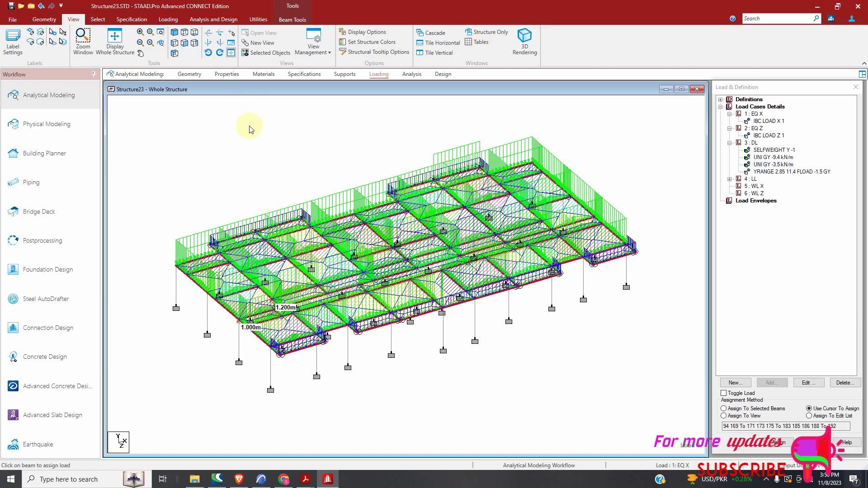
Switch to ARCHICAD and examine the storeys in the building's elevations and section.
{"action": "left_click", "coordinate": [261, 480]}
{"action": "scroll", "coordinate": [326, 314], "scroll_direction": "down", "scroll_amount": 4}
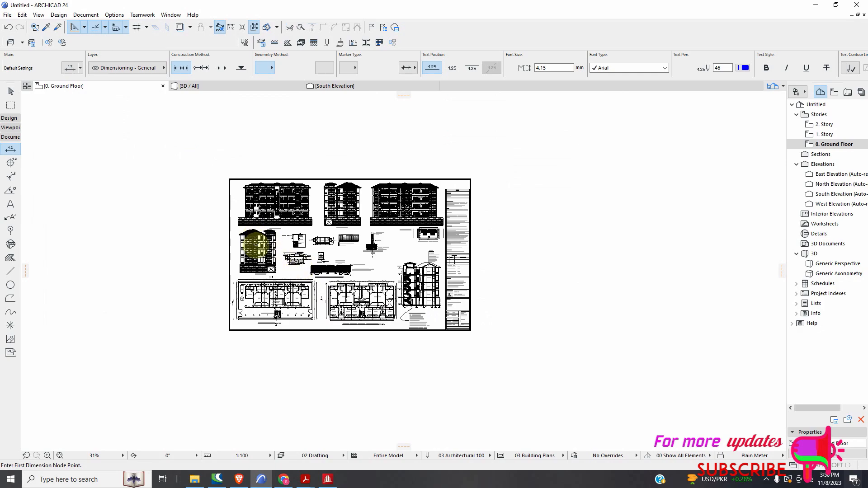
{"action": "scroll", "coordinate": [274, 269], "scroll_direction": "up", "scroll_amount": 2}
{"action": "scroll", "coordinate": [273, 270], "scroll_direction": "up", "scroll_amount": 2}
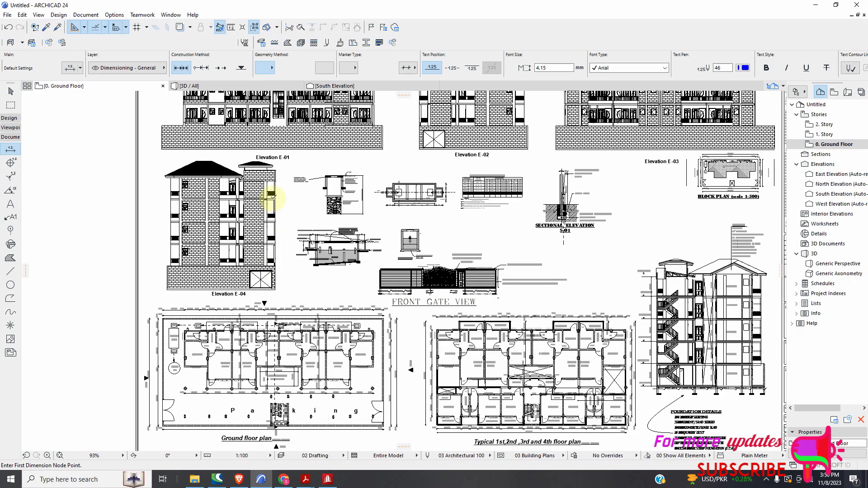
Switch back to STAAD.Pro and repeat the selected floor beams along Y in 3 steps of 2.85 m with all attributes.
{"action": "left_click", "coordinate": [327, 479]}
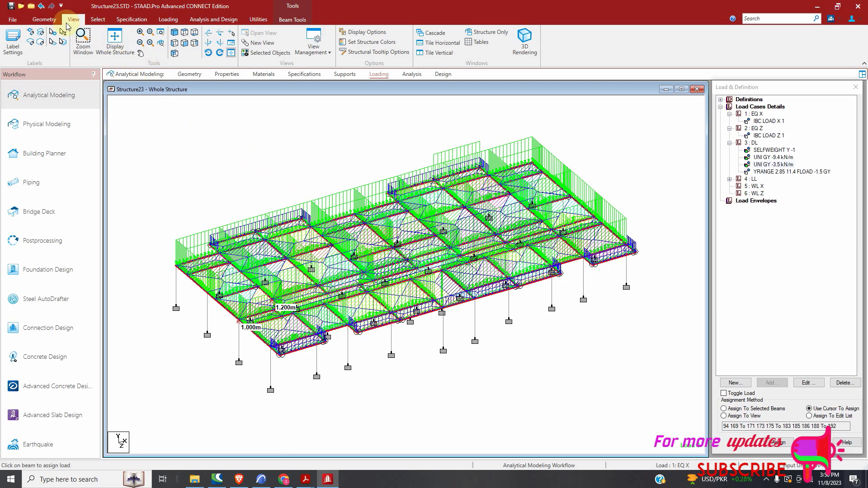
{"action": "left_click", "coordinate": [45, 19]}
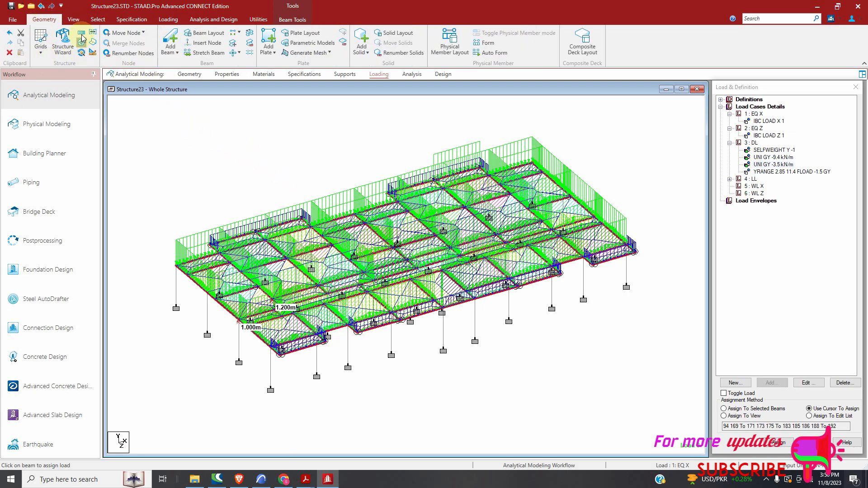
{"action": "left_click", "coordinate": [82, 36]}
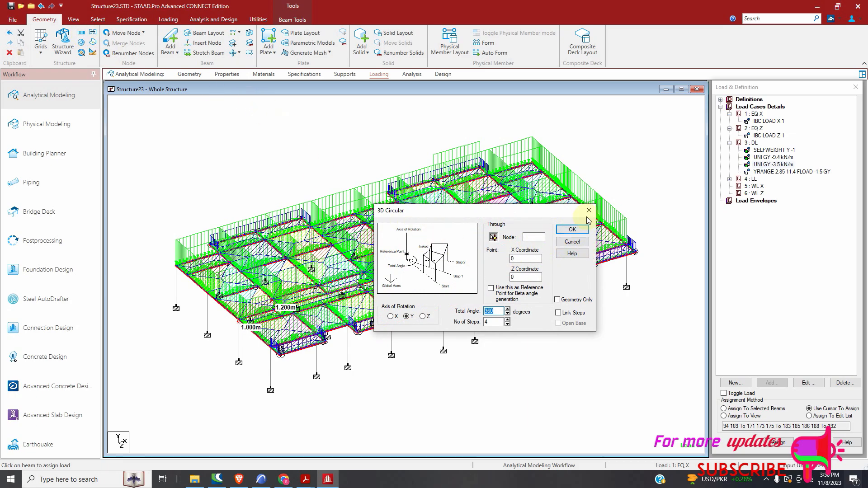
{"action": "left_click", "coordinate": [576, 232]}
{"action": "left_click", "coordinate": [81, 35]}
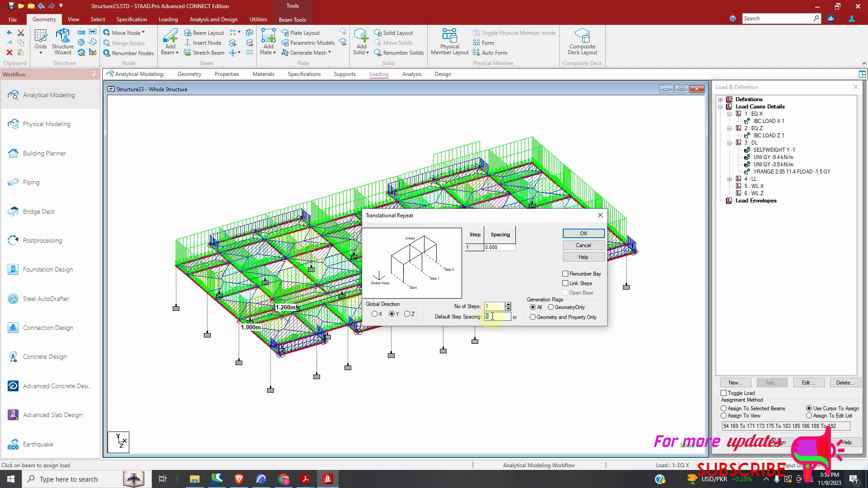
{"action": "type", "text": "2.8"}
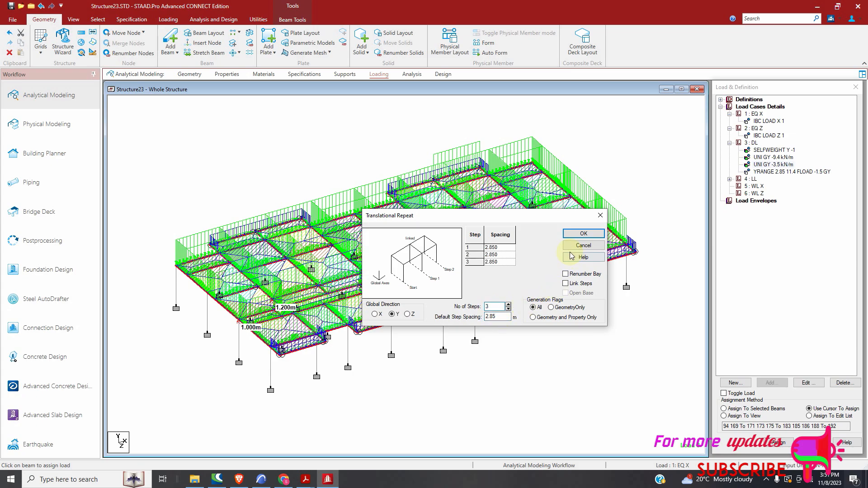
{"action": "left_click", "coordinate": [582, 233]}
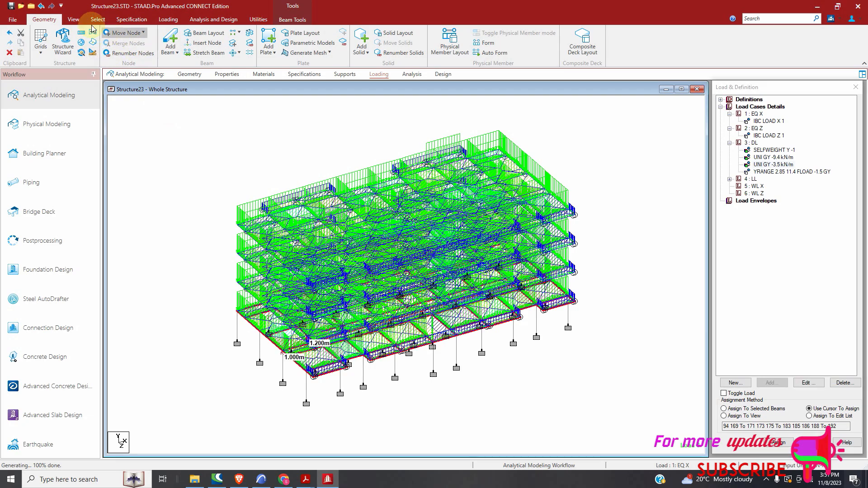
Select all members parallel to Y and show only these columns in the front view.
{"action": "left_click", "coordinate": [73, 19]}
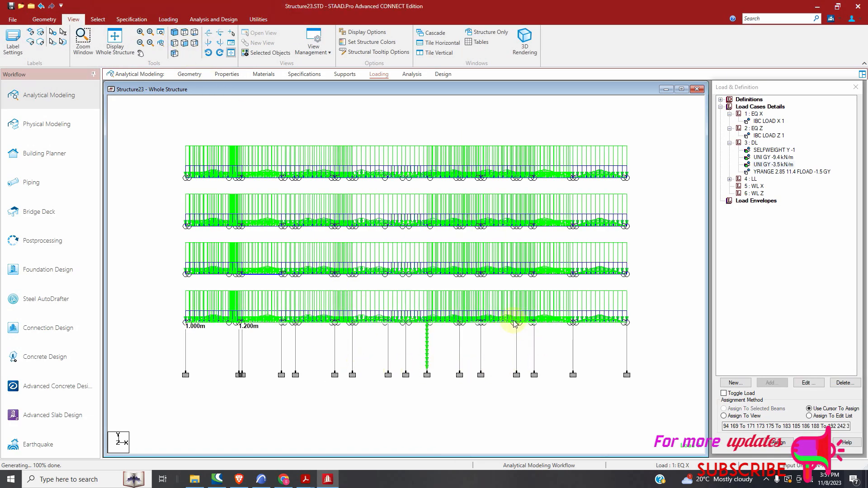
{"action": "left_click", "coordinate": [97, 19]}
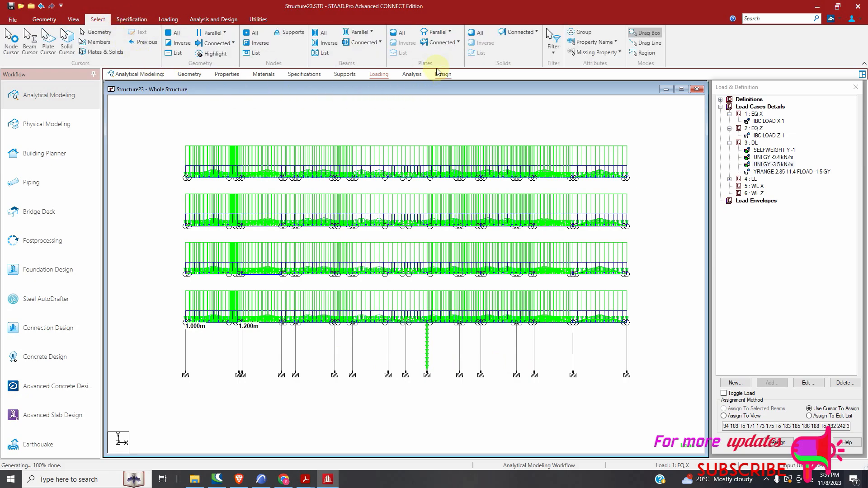
{"action": "left_click", "coordinate": [370, 34]}
{"action": "left_click", "coordinate": [365, 57]}
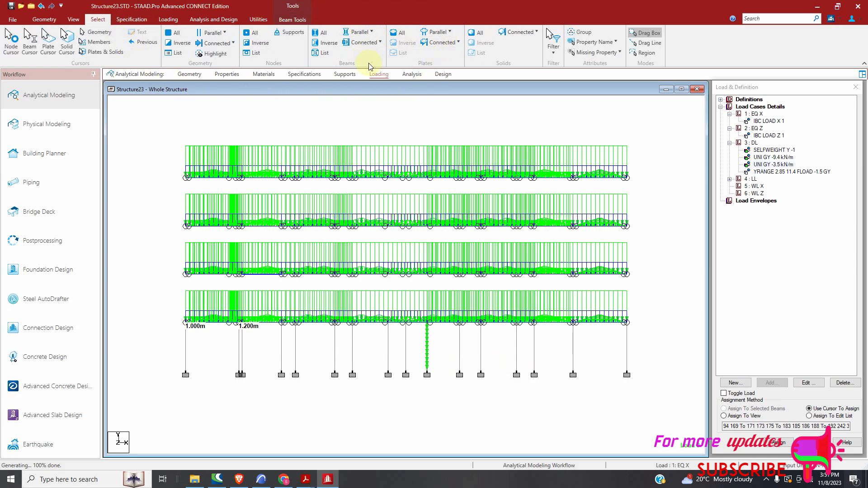
{"action": "left_click", "coordinate": [73, 19]}
{"action": "left_click", "coordinate": [266, 52]}
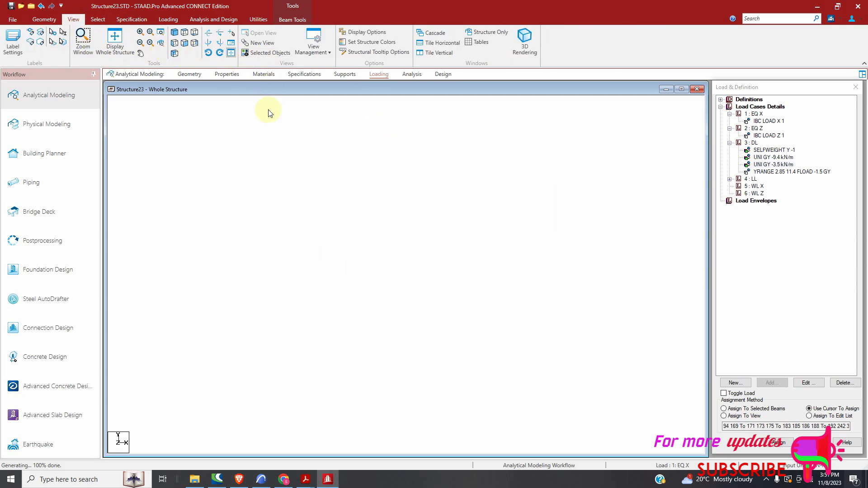
{"action": "left_click", "coordinate": [185, 43]}
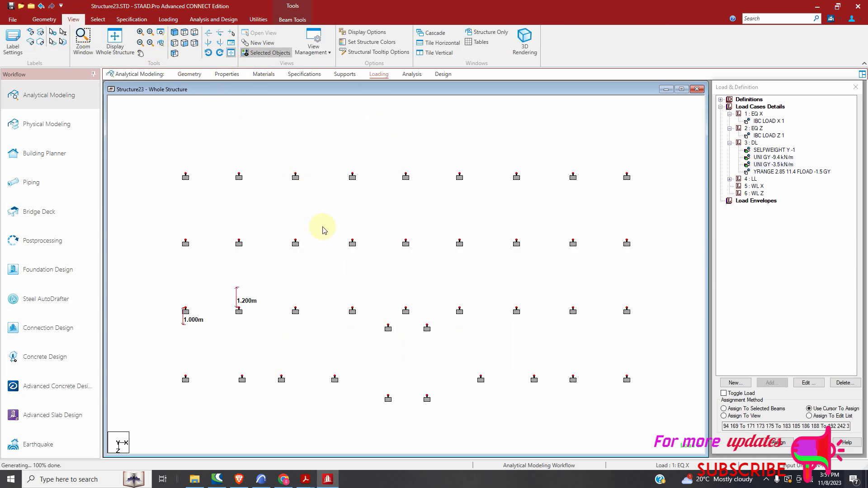
{"action": "left_click", "coordinate": [186, 34]}
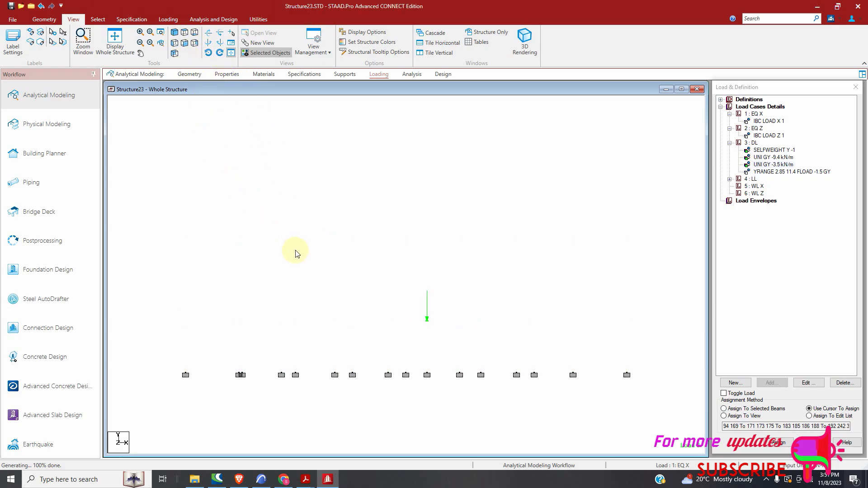
Select the top nodes of all columns in the front view, then restore the isometric view.
{"action": "left_click", "coordinate": [97, 19]}
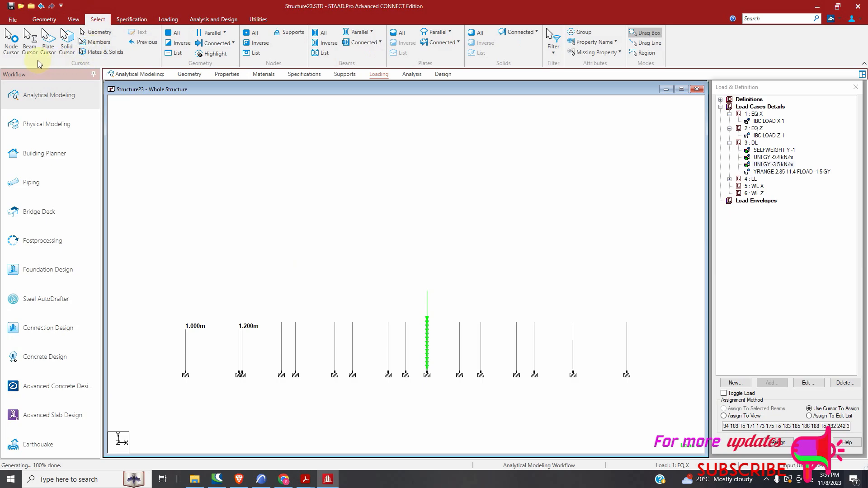
{"action": "left_click", "coordinate": [16, 53]}
{"action": "left_click_drag", "start_coordinate": [671, 281], "coordinate": [165, 344]}
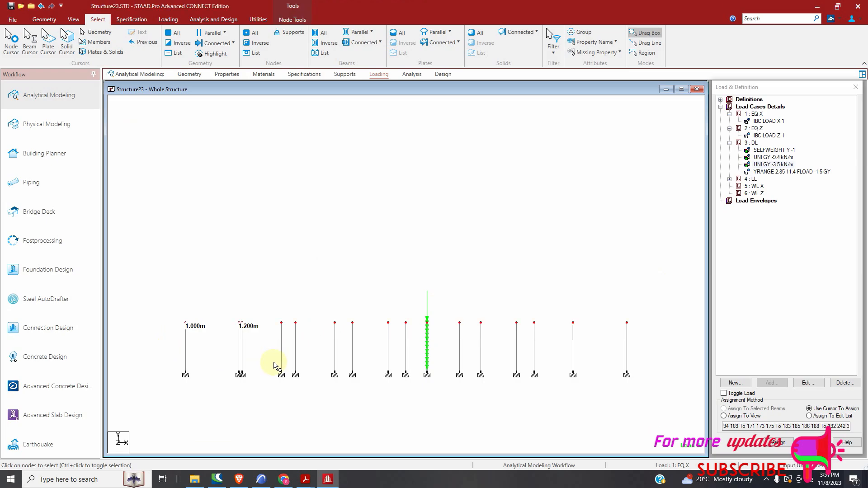
{"action": "left_click", "coordinate": [73, 19]}
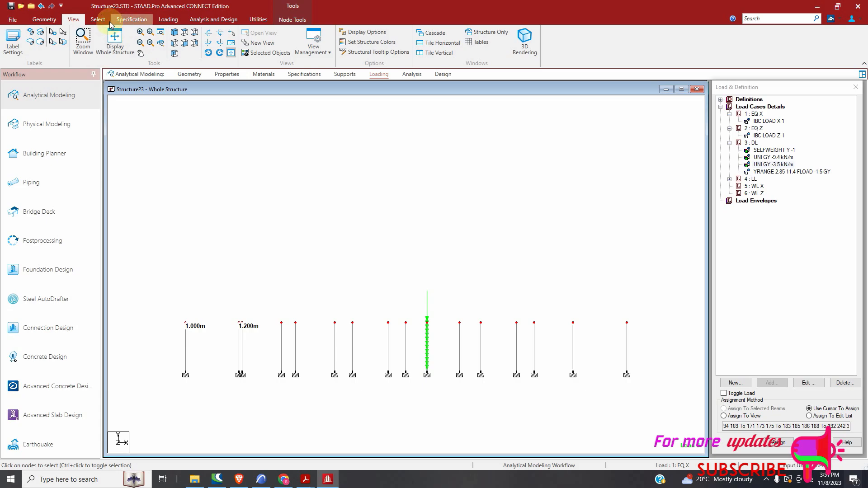
{"action": "left_click", "coordinate": [174, 34]}
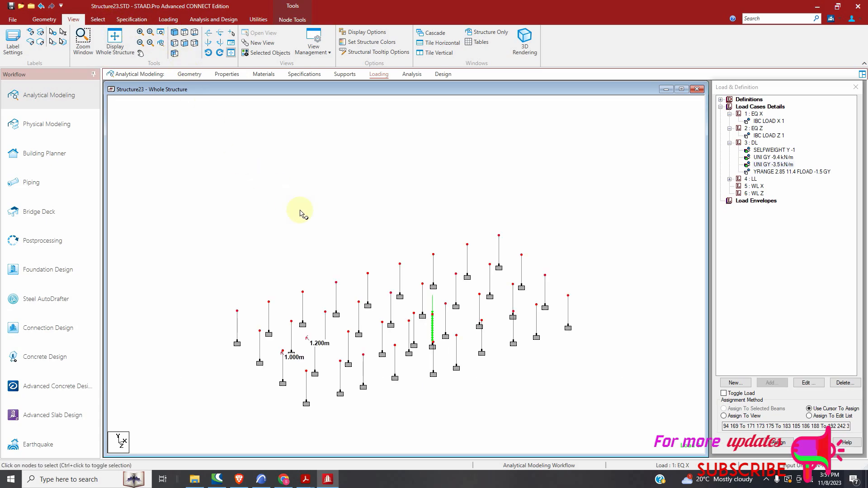
{"action": "scroll", "coordinate": [417, 338], "scroll_direction": "up", "scroll_amount": 2}
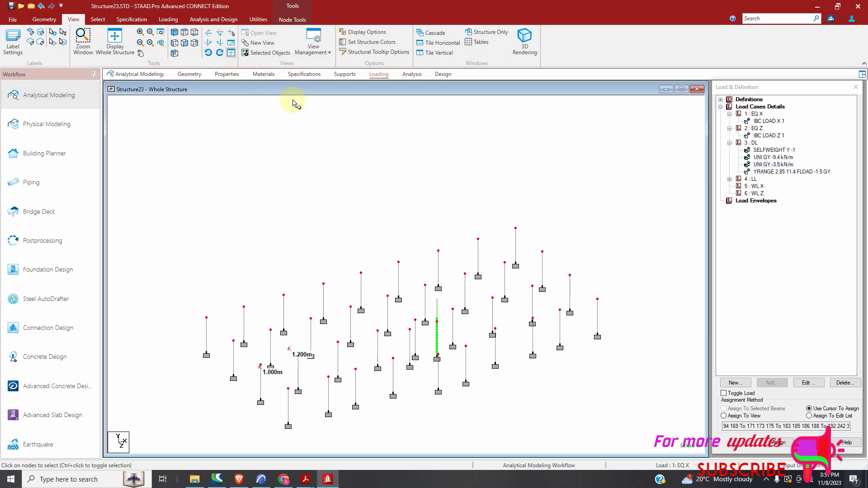
{"action": "scroll", "coordinate": [442, 348], "scroll_direction": "up", "scroll_amount": 1}
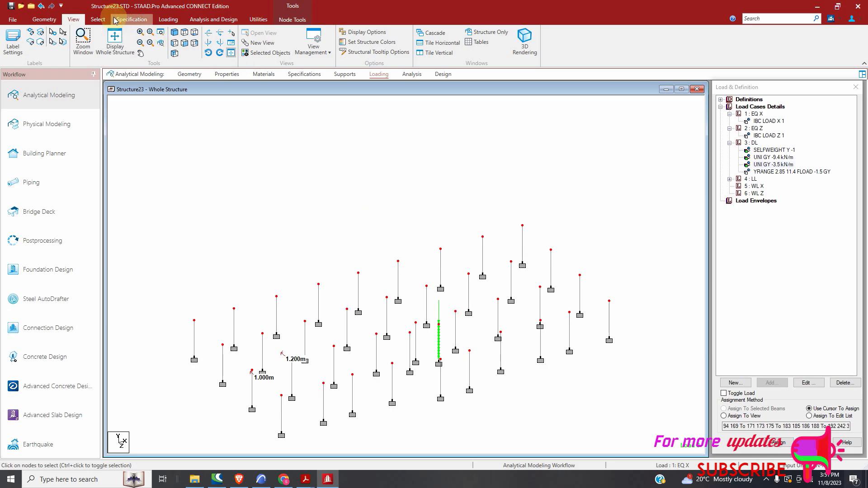
Open the loading details of the column that carries the stray uniform load.
{"action": "left_click", "coordinate": [98, 19]}
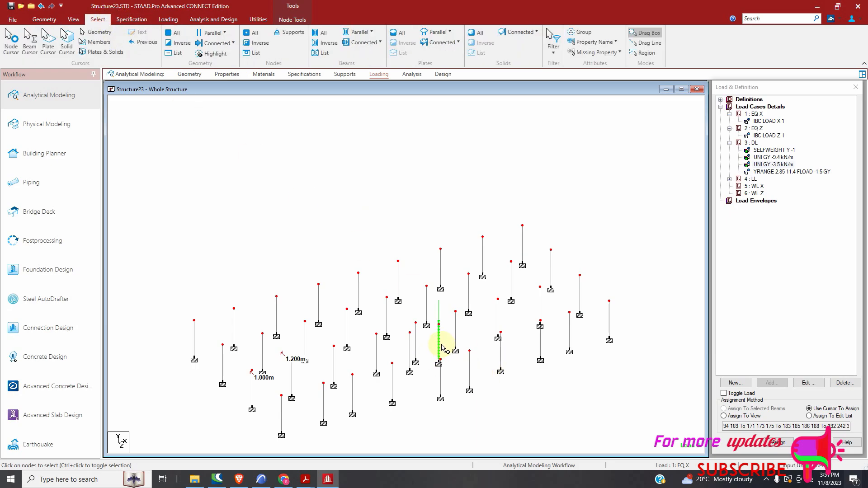
{"action": "left_click", "coordinate": [34, 53]}
{"action": "double_click", "coordinate": [441, 348]}
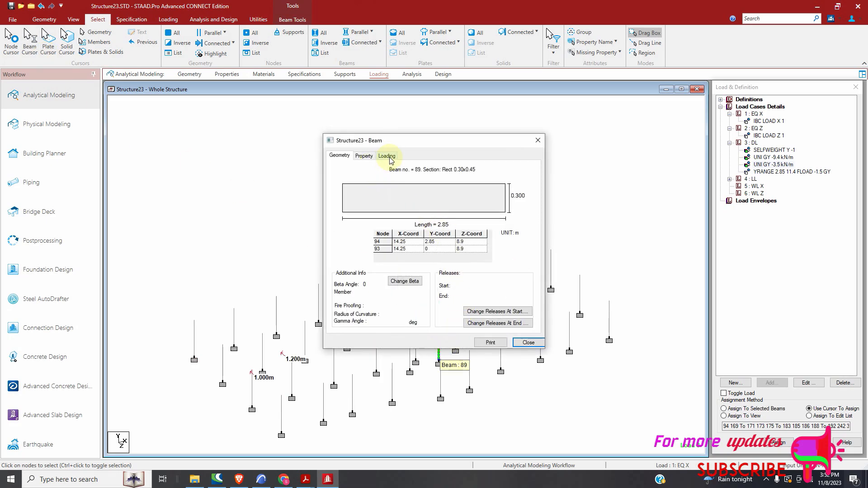
{"action": "left_click", "coordinate": [387, 156]}
Remove the -9.4 kN/m uniform load item of load case DL through the column's loading details and close them.
{"action": "left_click", "coordinate": [500, 201]}
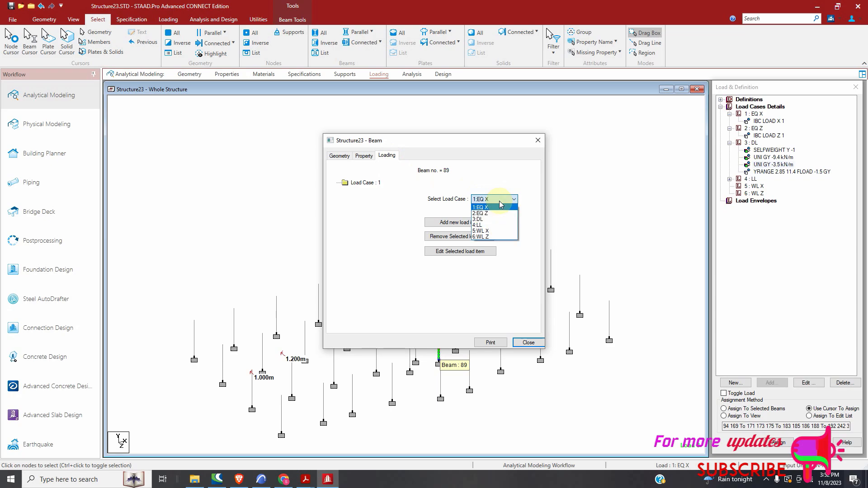
{"action": "left_click", "coordinate": [425, 210]}
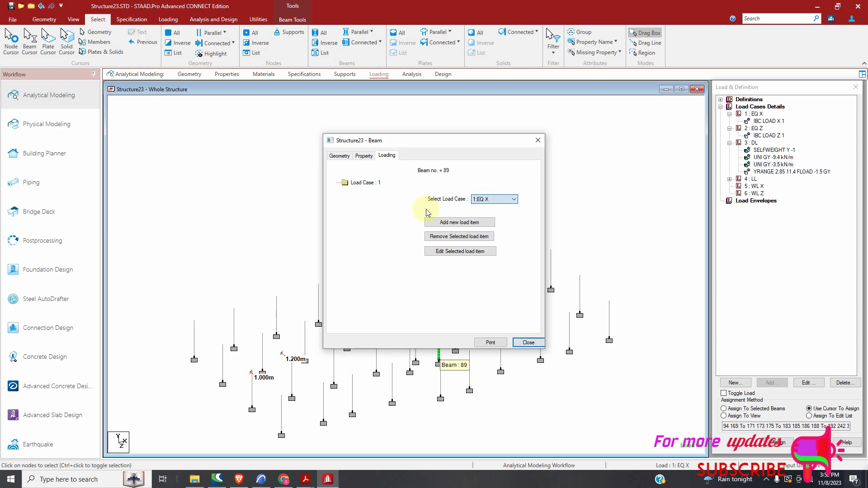
{"action": "left_click", "coordinate": [509, 200]}
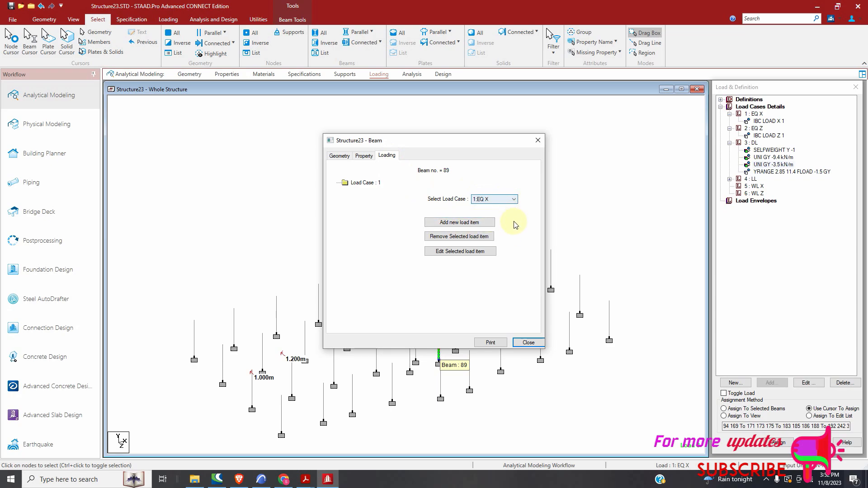
{"action": "left_click", "coordinate": [466, 240]}
{"action": "left_click", "coordinate": [517, 214]}
{"action": "left_click", "coordinate": [500, 199]}
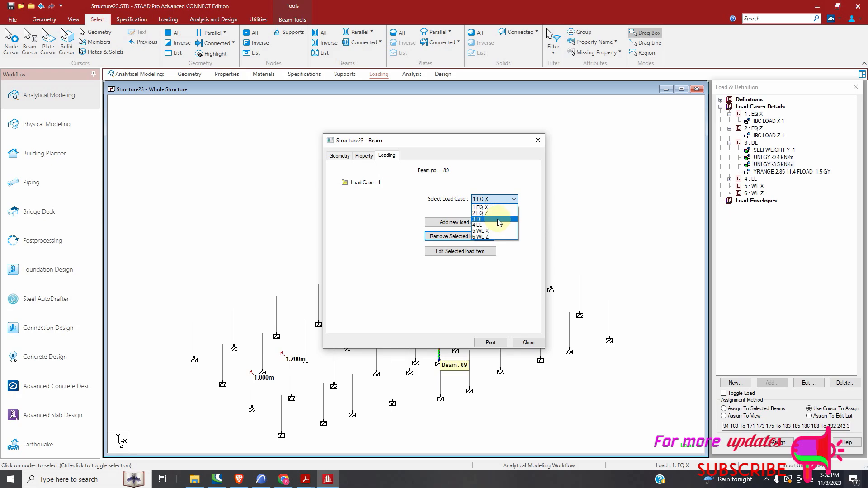
{"action": "left_click", "coordinate": [500, 220]}
{"action": "left_click", "coordinate": [384, 191]}
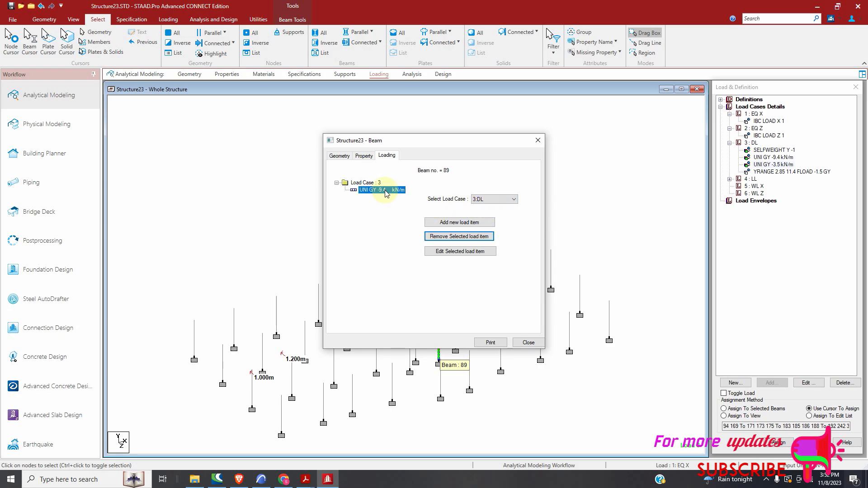
{"action": "left_click", "coordinate": [462, 239]}
{"action": "left_click", "coordinate": [458, 266]}
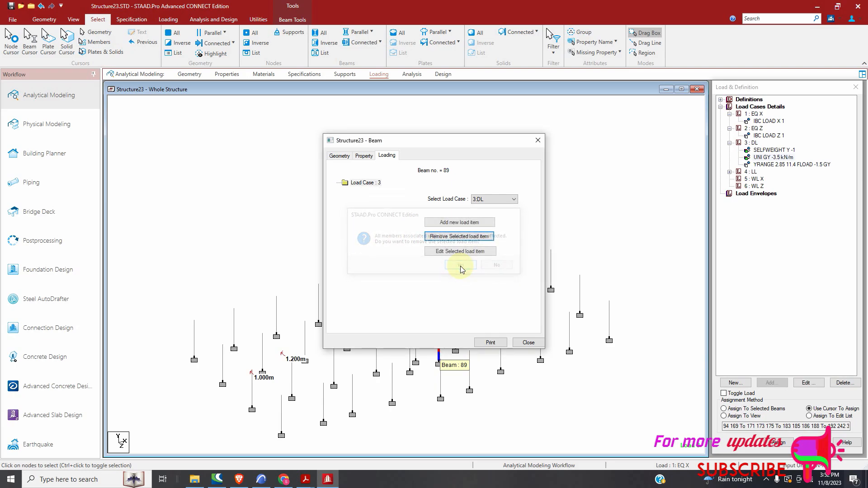
{"action": "left_click", "coordinate": [526, 343]}
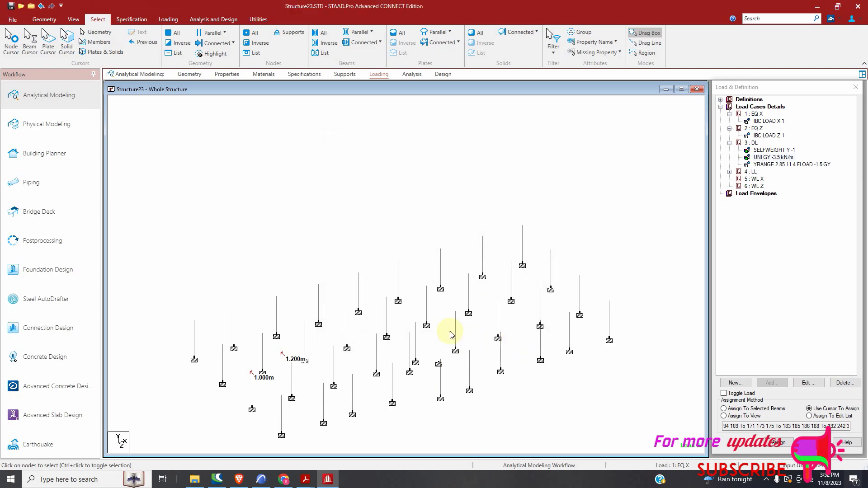
Reselect the nodes at the column tops in the front view and return to the isometric view.
{"action": "left_click", "coordinate": [74, 19]}
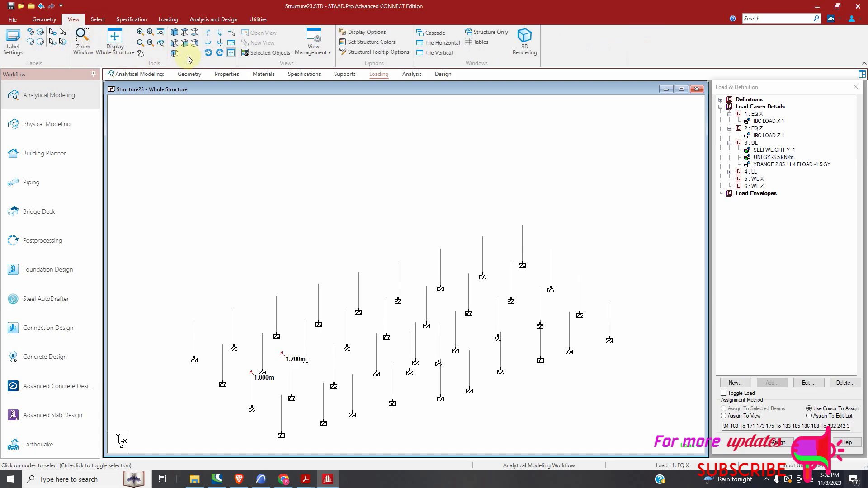
{"action": "left_click", "coordinate": [185, 43]}
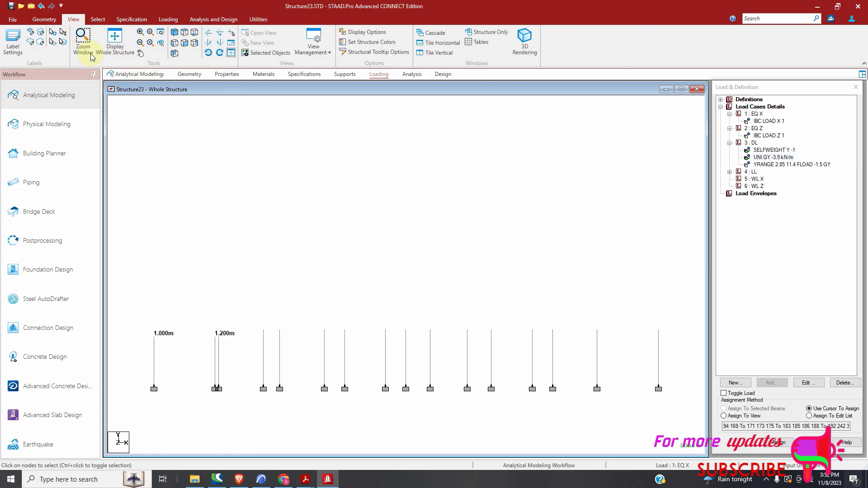
{"action": "left_click", "coordinate": [97, 19]}
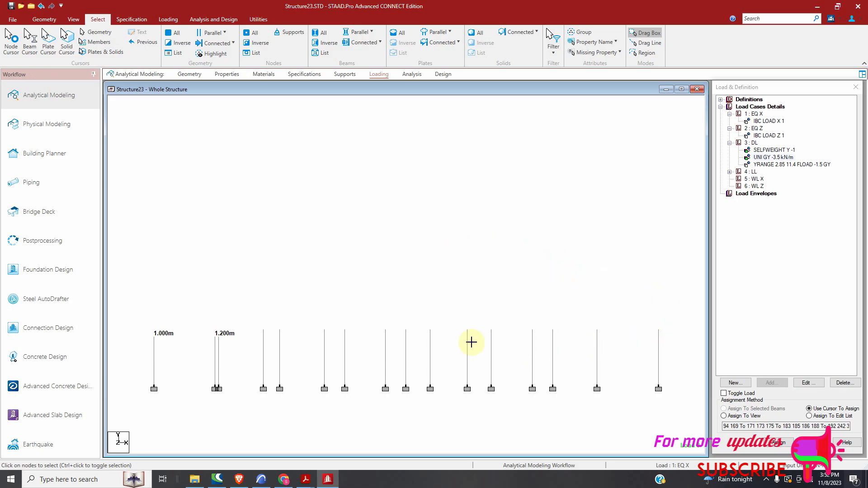
{"action": "left_click_drag", "start_coordinate": [165, 346], "coordinate": [139, 348]}
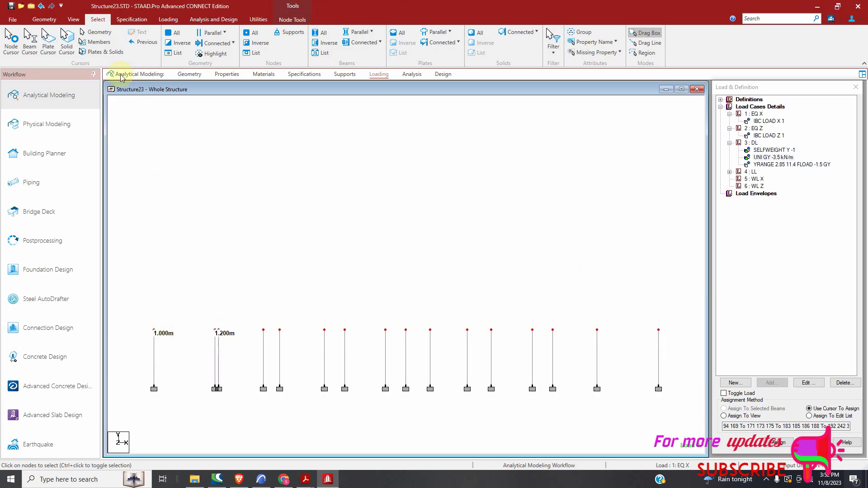
{"action": "left_click", "coordinate": [73, 19]}
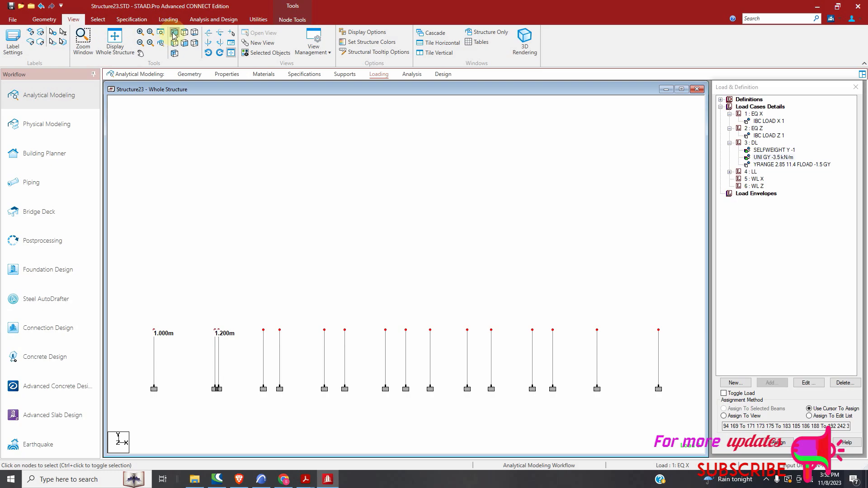
{"action": "left_click", "coordinate": [174, 33]}
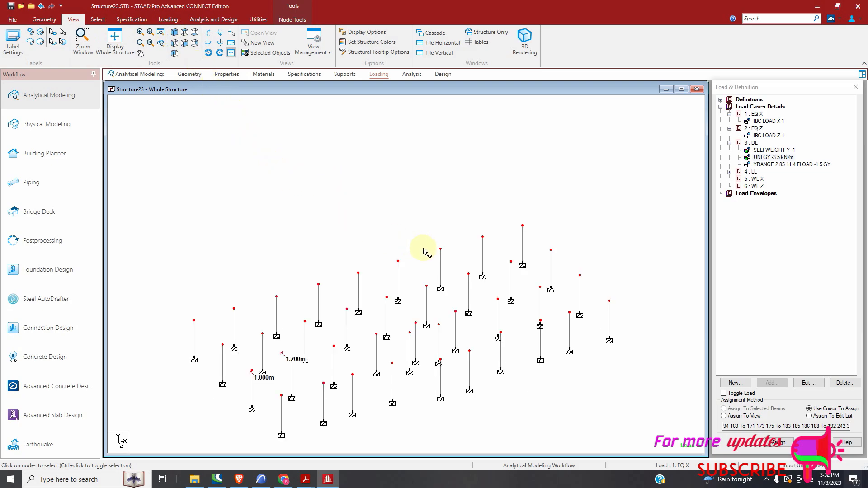
Switch to ARCHICAD, examine the building in Elevation E-04, and return to STAAD.Pro.
{"action": "left_click", "coordinate": [262, 479]}
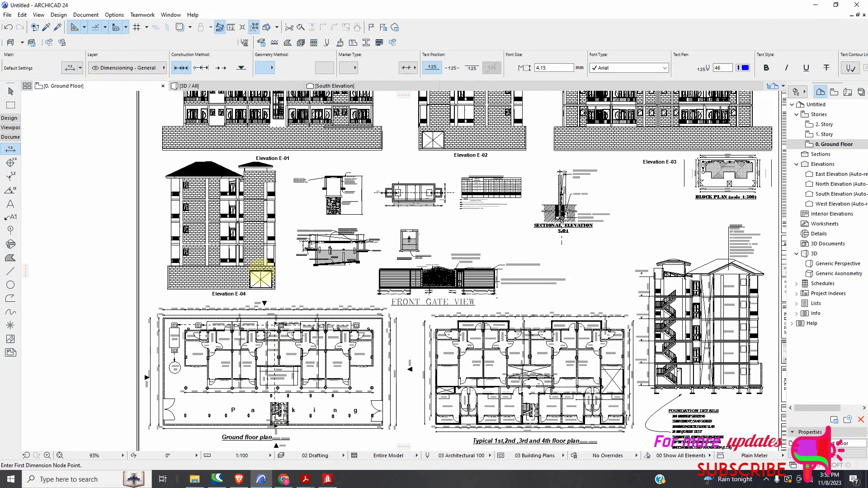
{"action": "scroll", "coordinate": [232, 223], "scroll_direction": "up", "scroll_amount": 3}
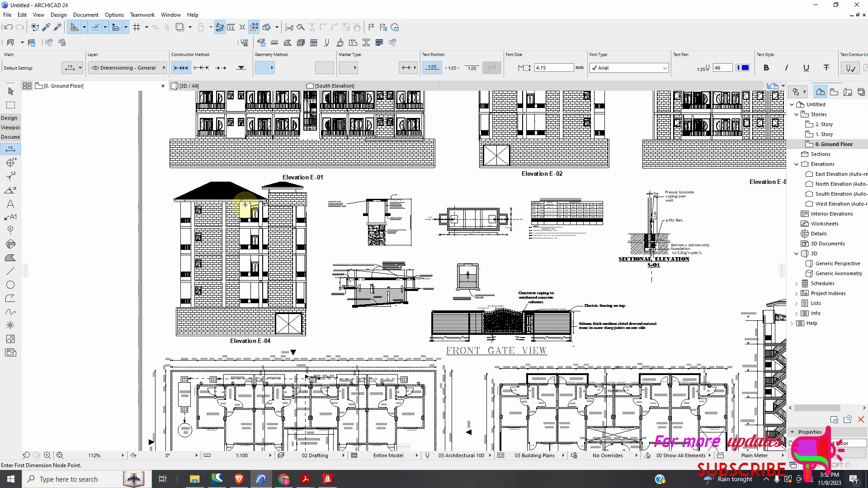
{"action": "left_click", "coordinate": [327, 481]}
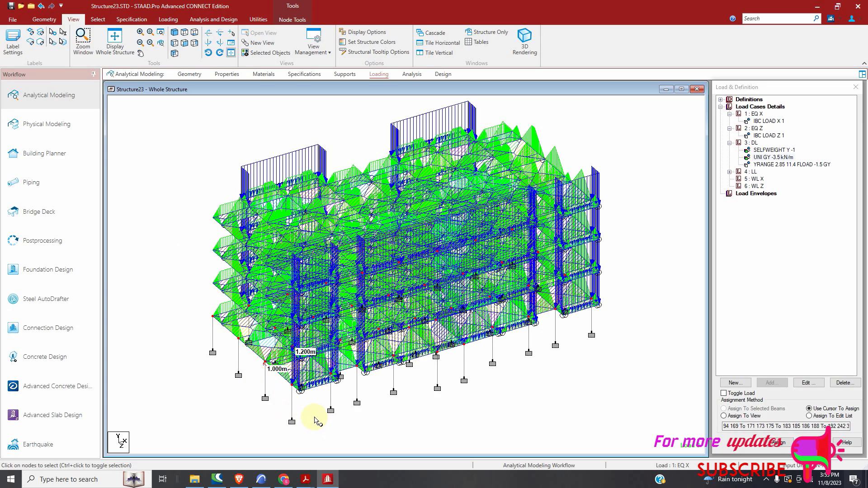
Add the outer balcony edge nodes on both long sides to the node selection in the plan view.
{"action": "left_click", "coordinate": [184, 32]}
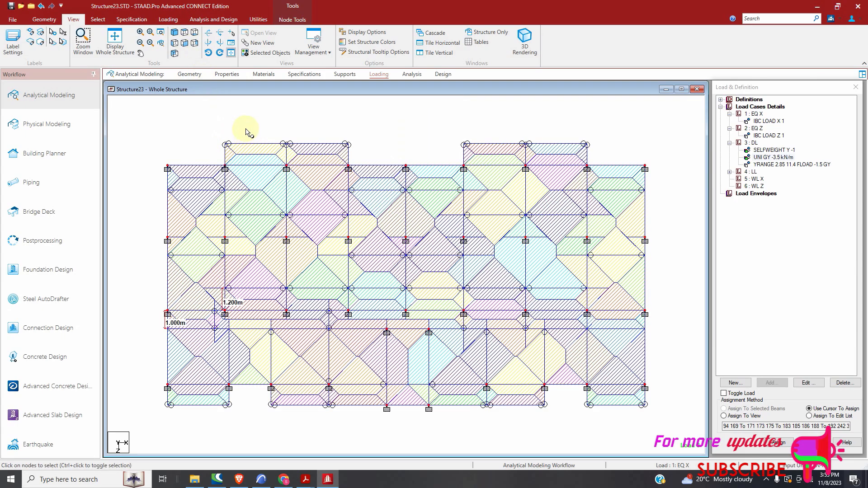
{"action": "left_click_drag", "start_coordinate": [219, 146], "coordinate": [219, 147], "text": "ctrl"}
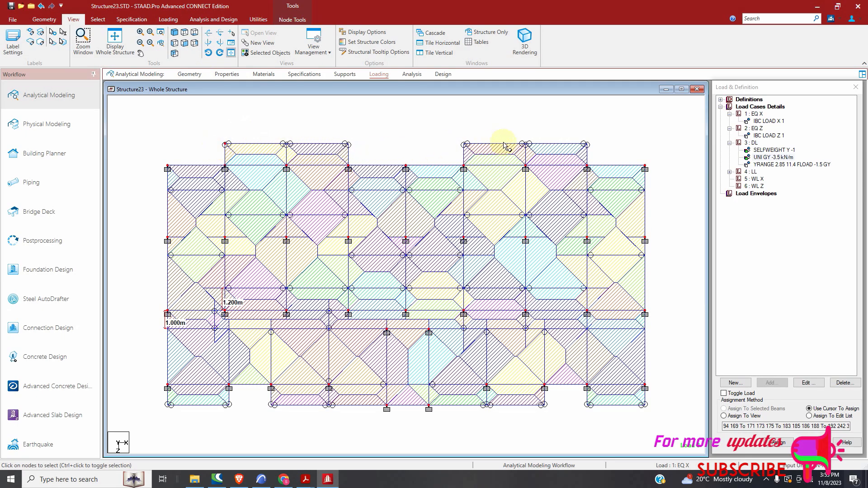
{"action": "left_click_drag", "start_coordinate": [602, 129], "coordinate": [276, 147], "text": "ctrl"}
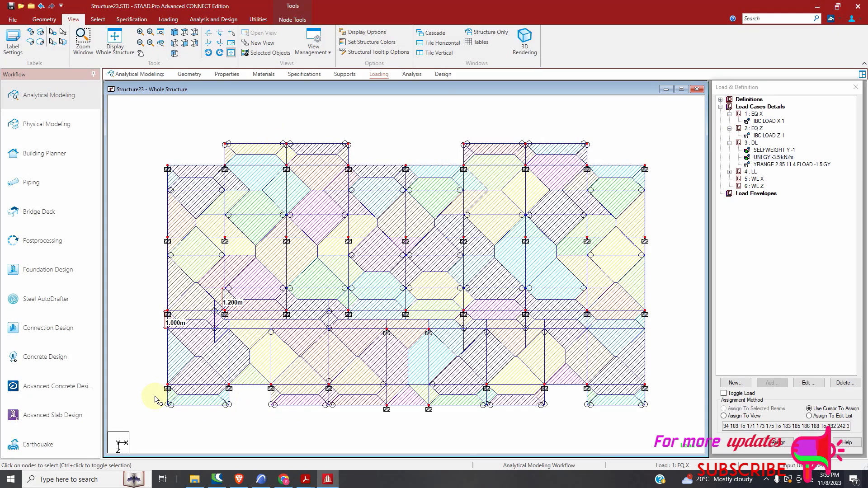
{"action": "left_click_drag", "start_coordinate": [152, 397], "coordinate": [359, 442], "text": "ctrl"}
{"action": "left_click_drag", "start_coordinate": [467, 397], "coordinate": [660, 443], "text": "ctrl"}
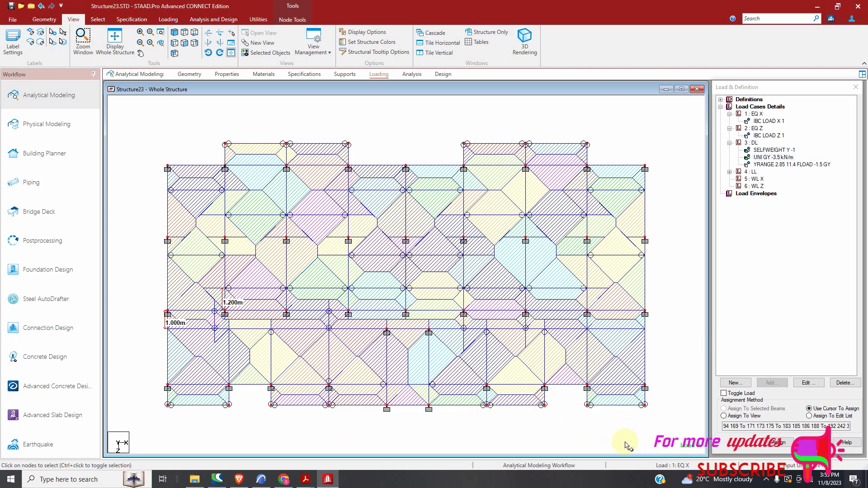
Set up a Translational Repeat of the selected nodes in the global Y direction with a 2.85 m step spacing.
{"action": "left_click", "coordinate": [44, 19]}
{"action": "left_click", "coordinate": [82, 32]}
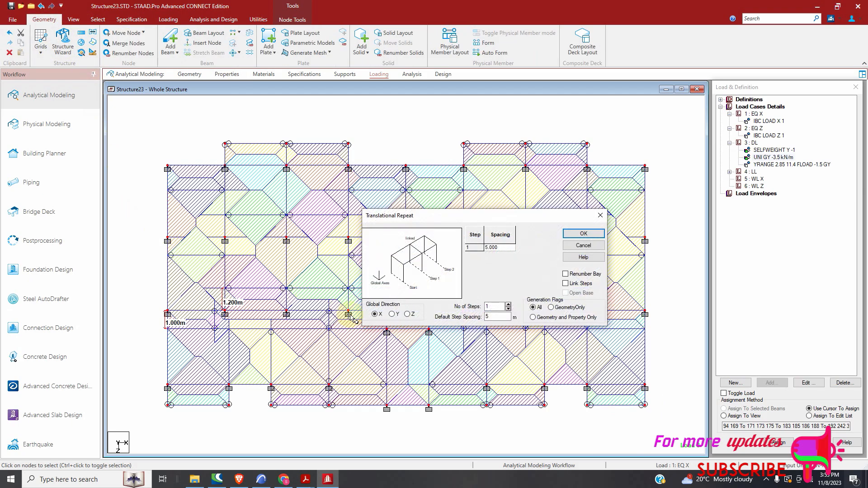
{"action": "left_click", "coordinate": [396, 314]}
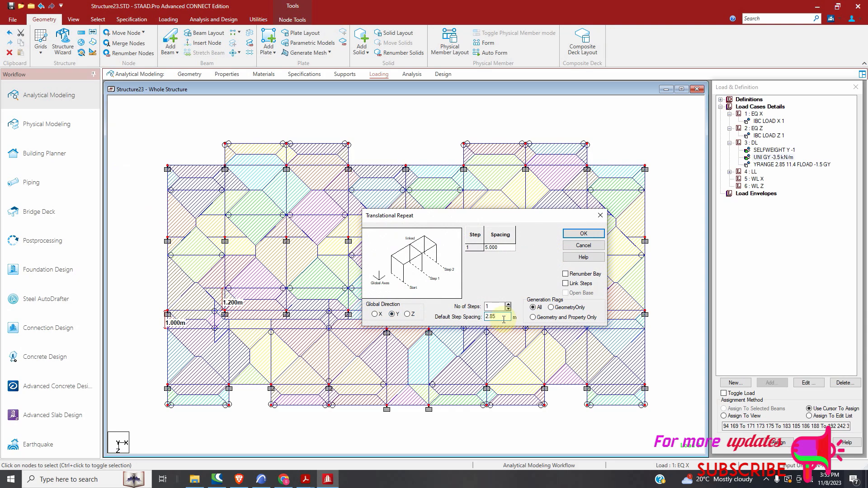
Switch to ARCHICAD, examine the storeys in Elevation E-04, and return to STAAD.Pro.
{"action": "left_click", "coordinate": [261, 479]}
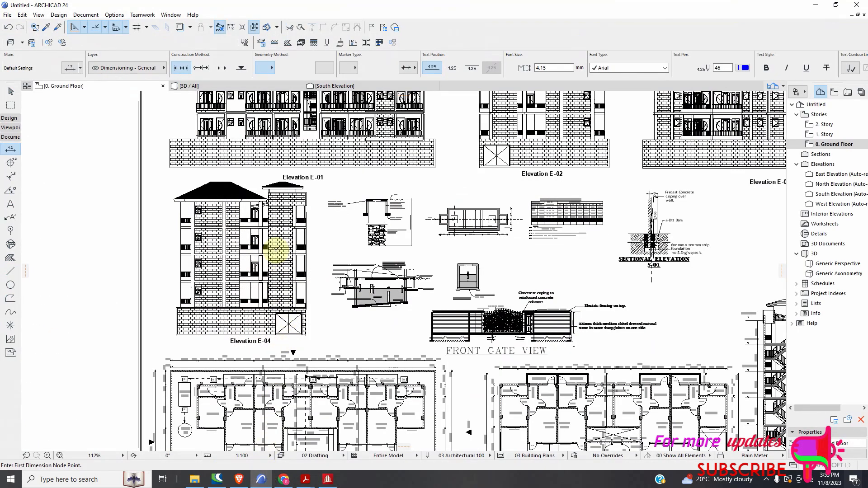
{"action": "scroll", "coordinate": [276, 251], "scroll_direction": "down", "scroll_amount": 2}
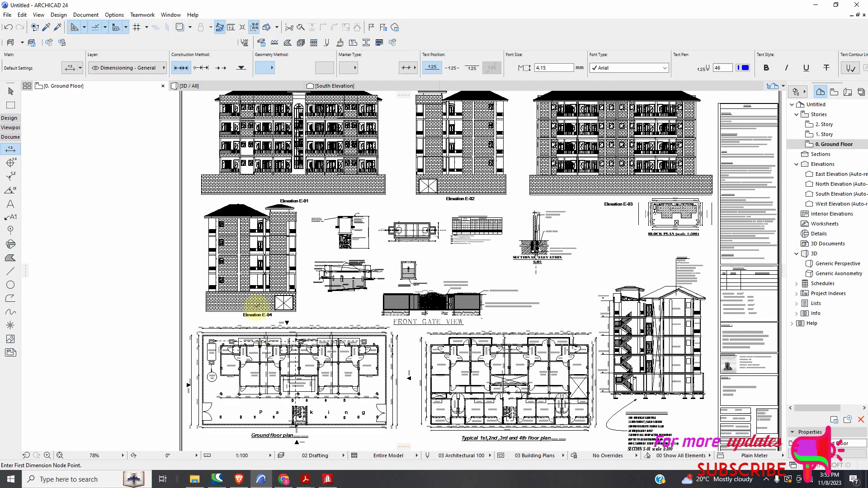
{"action": "scroll", "coordinate": [255, 285], "scroll_direction": "up", "scroll_amount": 1}
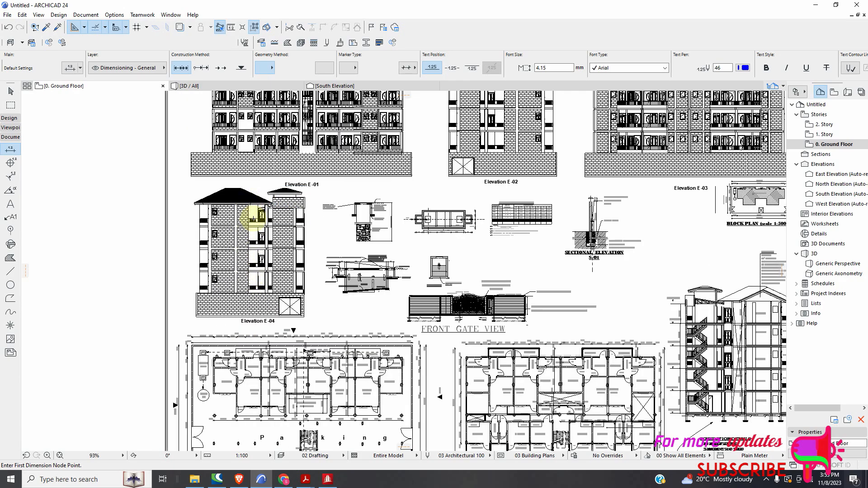
{"action": "left_click", "coordinate": [327, 480]}
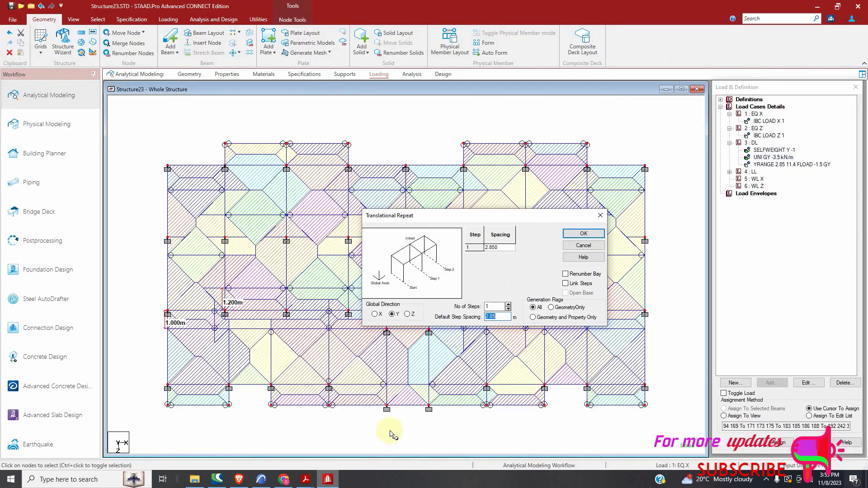
Repeat the selected nodes upward in 4 steps and view the structure isometrically.
{"action": "left_click", "coordinate": [508, 305]}
{"action": "left_click", "coordinate": [508, 305]}
{"action": "left_click", "coordinate": [508, 305]}
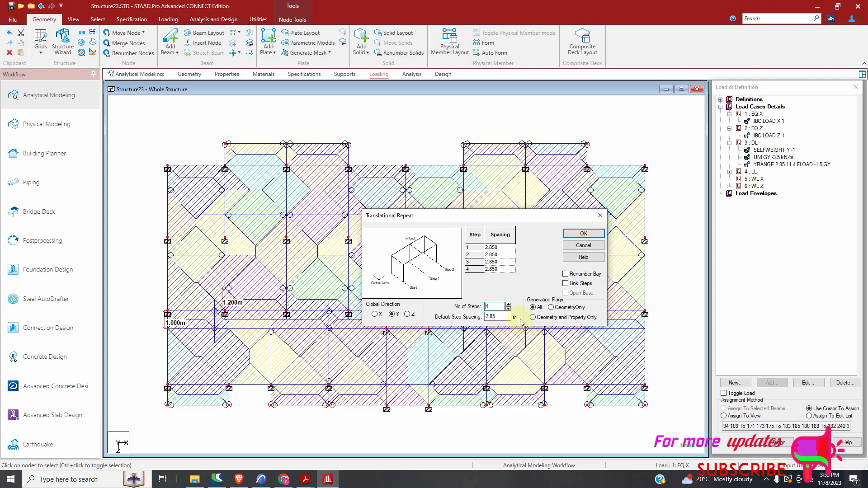
{"action": "left_click", "coordinate": [584, 234]}
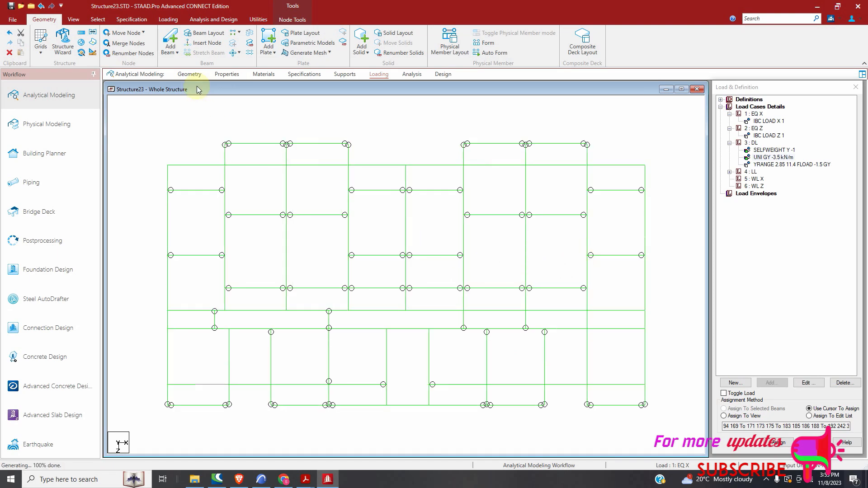
{"action": "left_click", "coordinate": [73, 19]}
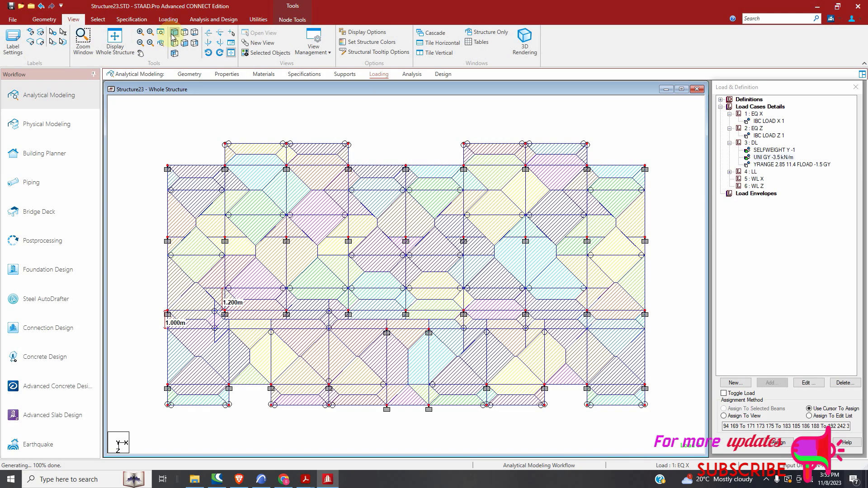
{"action": "left_click", "coordinate": [175, 35]}
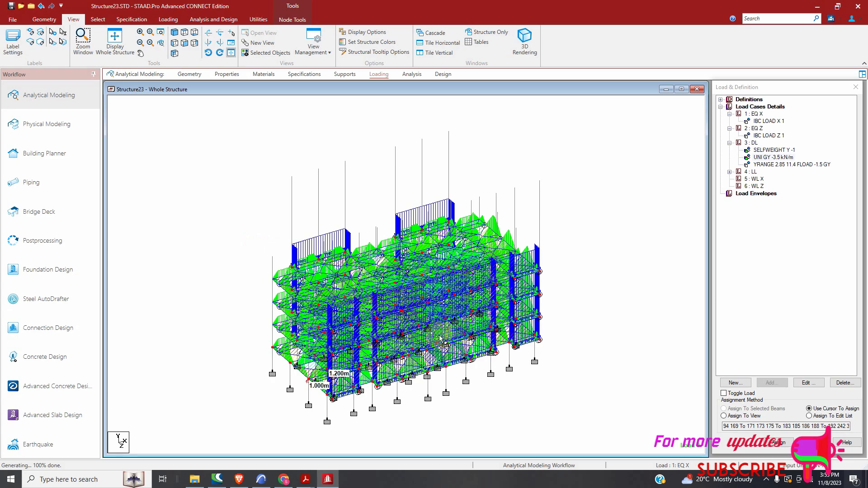
{"action": "scroll", "coordinate": [378, 290], "scroll_direction": "up", "scroll_amount": 1}
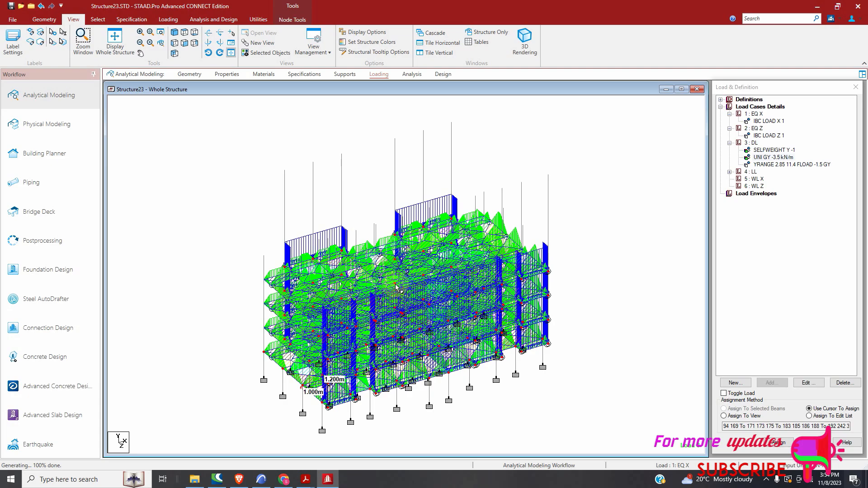
Undo the node repeat and run it again in the Y direction with 4 steps of 2.85 m.
{"action": "left_click", "coordinate": [41, 7]}
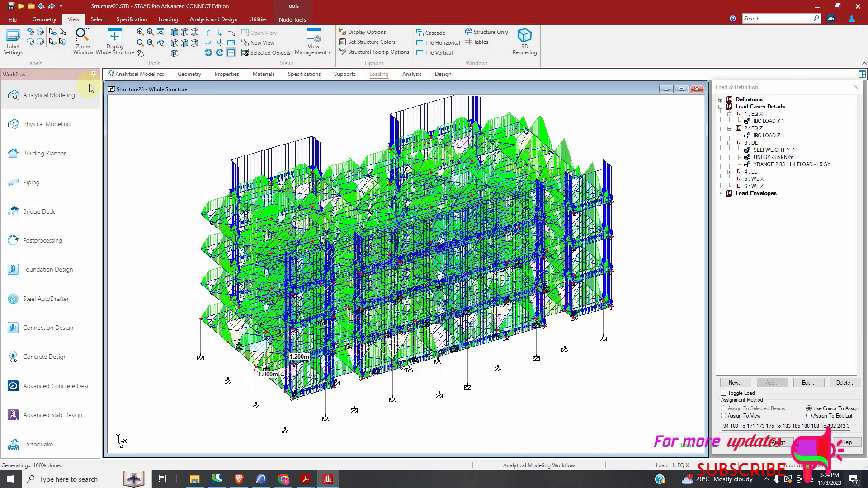
{"action": "left_click", "coordinate": [44, 19]}
{"action": "left_click", "coordinate": [86, 37]}
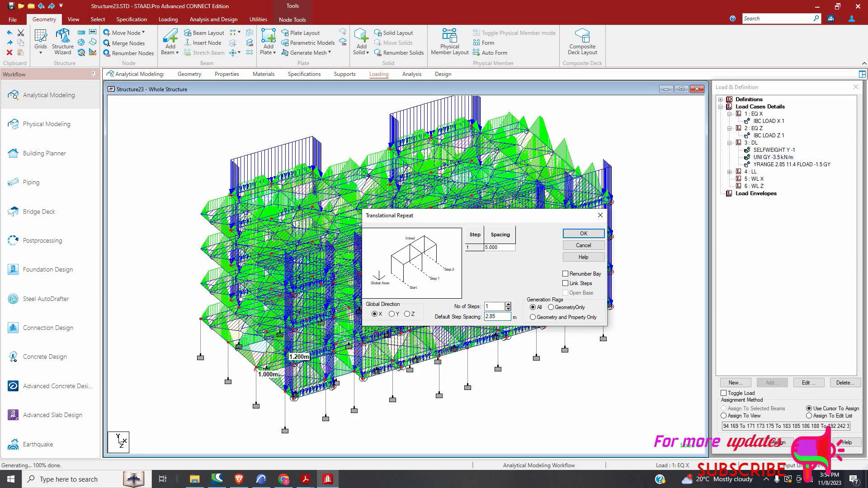
{"action": "left_click", "coordinate": [391, 314]}
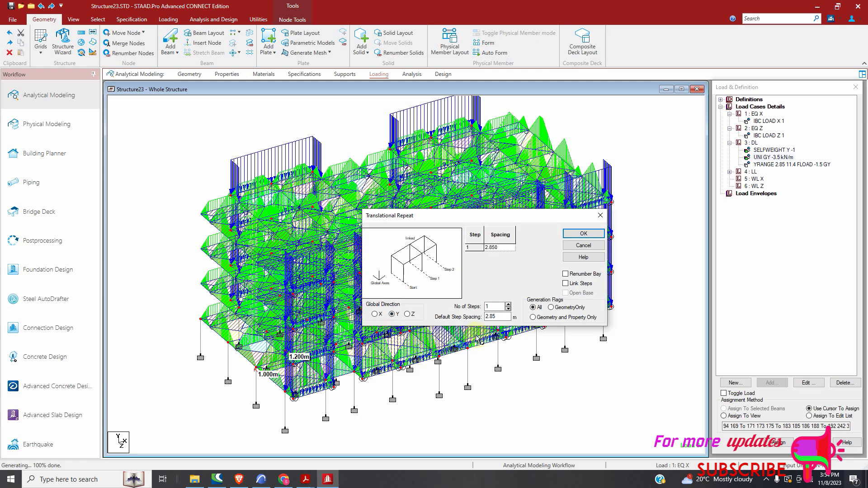
{"action": "left_click", "coordinate": [509, 304]}
{"action": "left_click", "coordinate": [508, 305]}
{"action": "left_click", "coordinate": [508, 304]}
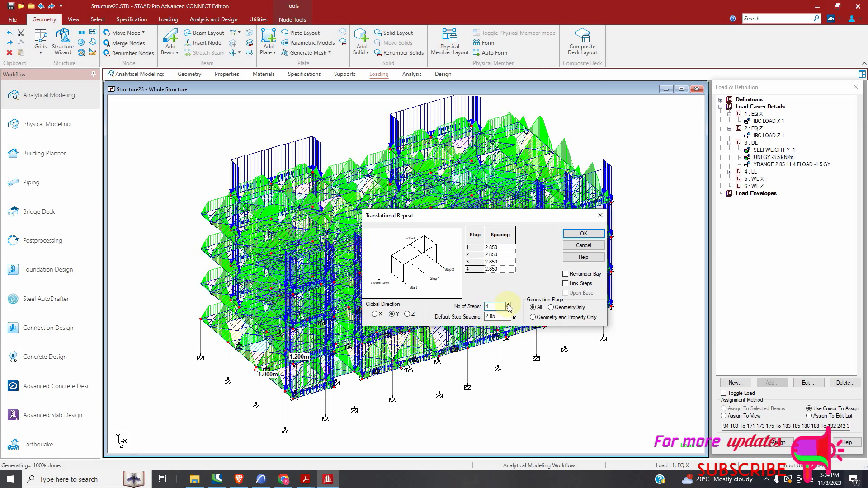
{"action": "left_click", "coordinate": [595, 233]}
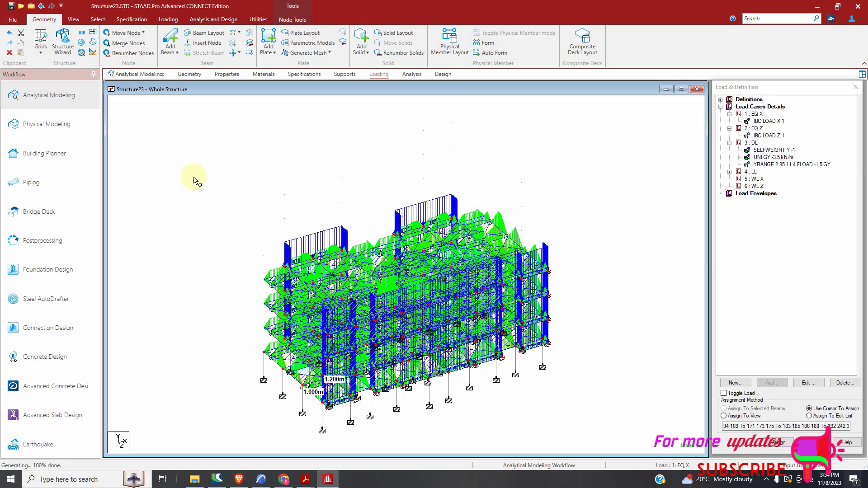
Undo the second node repeat and retry the Translational Repeat in Y with 4 steps at 2.85 m spacing.
{"action": "left_click", "coordinate": [43, 6]}
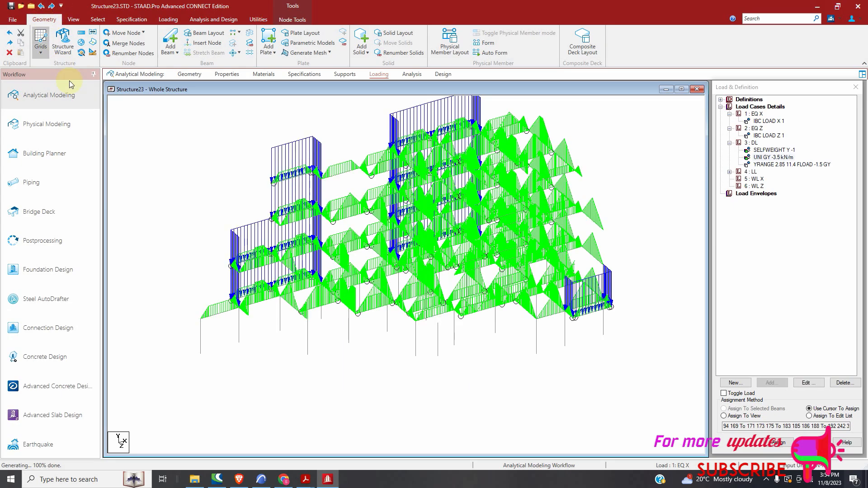
{"action": "left_click", "coordinate": [81, 32]}
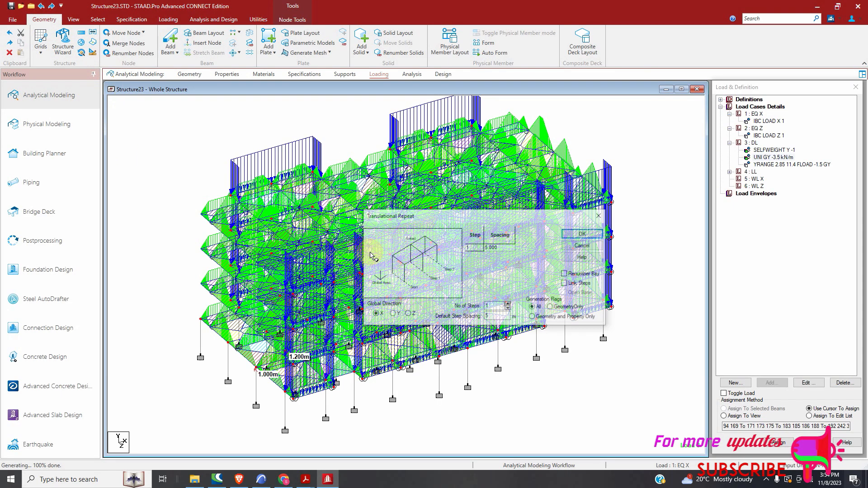
{"action": "left_click", "coordinate": [397, 315]}
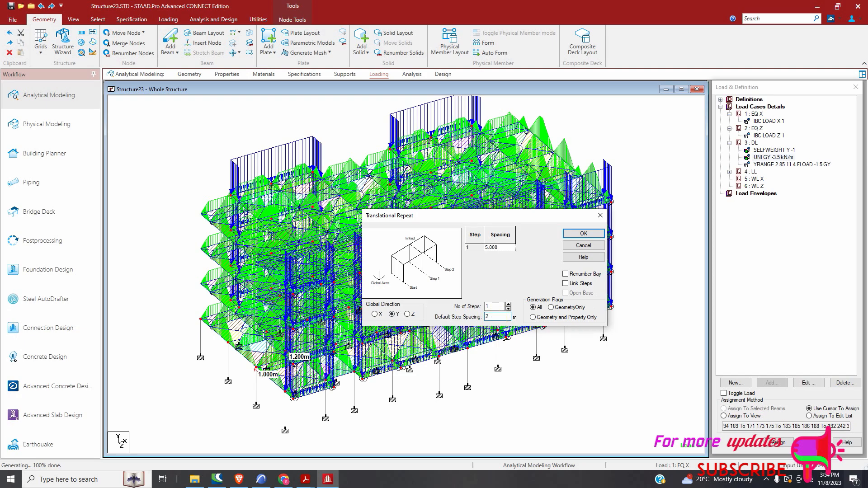
{"action": "left_click", "coordinate": [508, 306]}
{"action": "left_click", "coordinate": [508, 305]}
{"action": "left_click", "coordinate": [508, 305]}
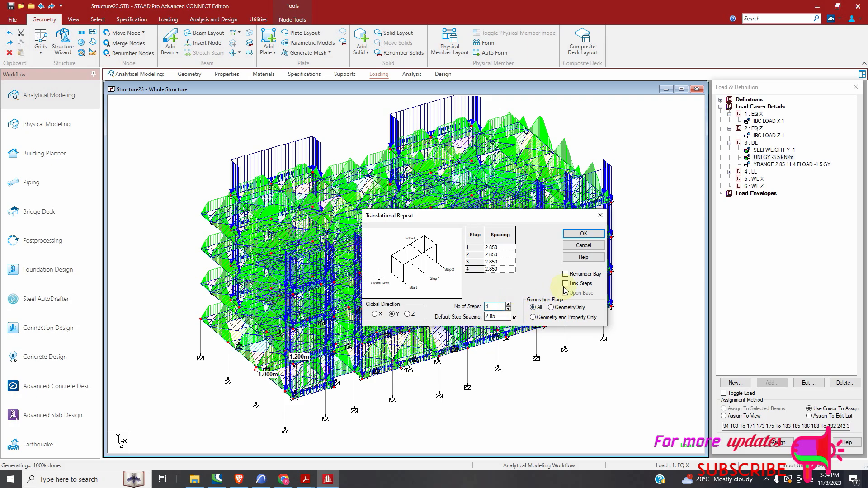
{"action": "left_click", "coordinate": [584, 233]}
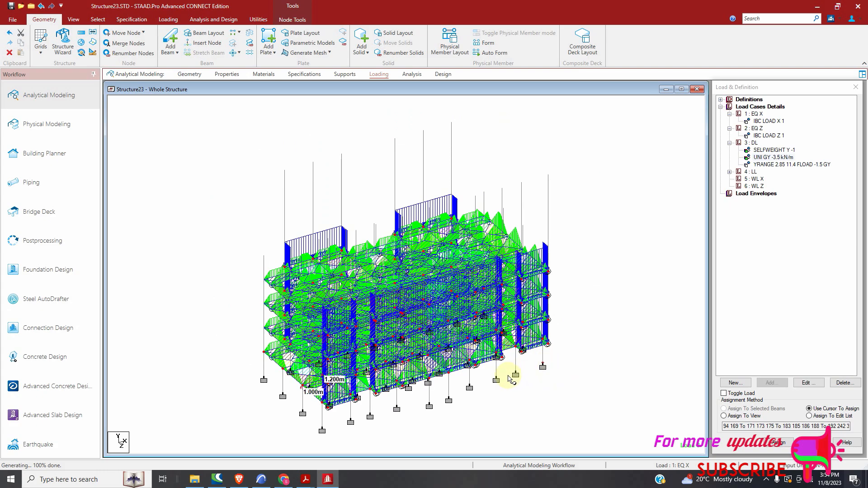
Check the repeated columns in the front view, and undo the node and floor repeats back to the single storey.
{"action": "left_click", "coordinate": [75, 20]}
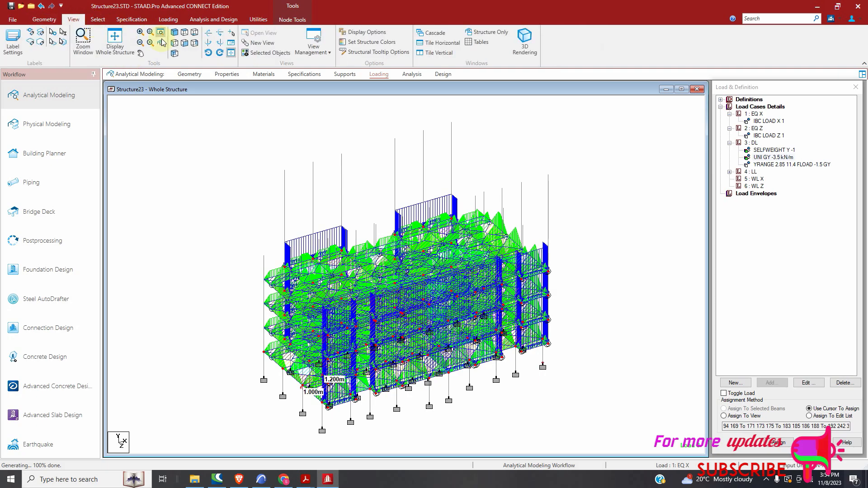
{"action": "left_click", "coordinate": [192, 46]}
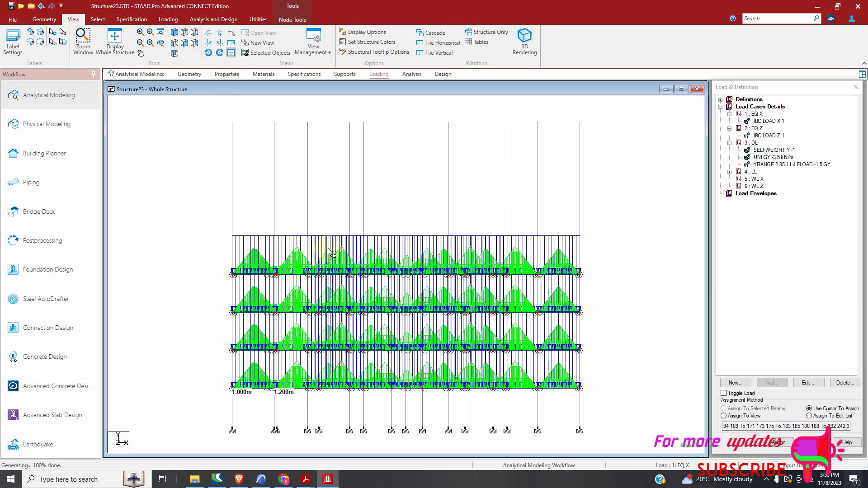
{"action": "left_click", "coordinate": [258, 19]}
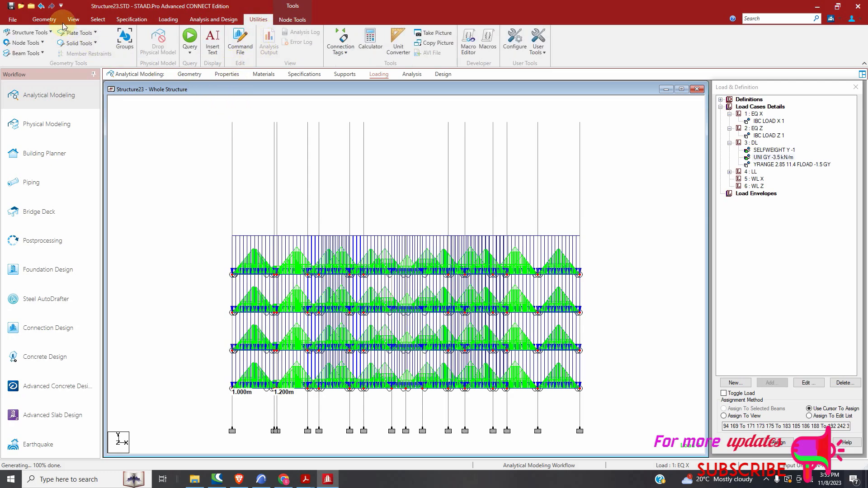
{"action": "left_click", "coordinate": [43, 6]}
{"action": "left_click", "coordinate": [42, 6]}
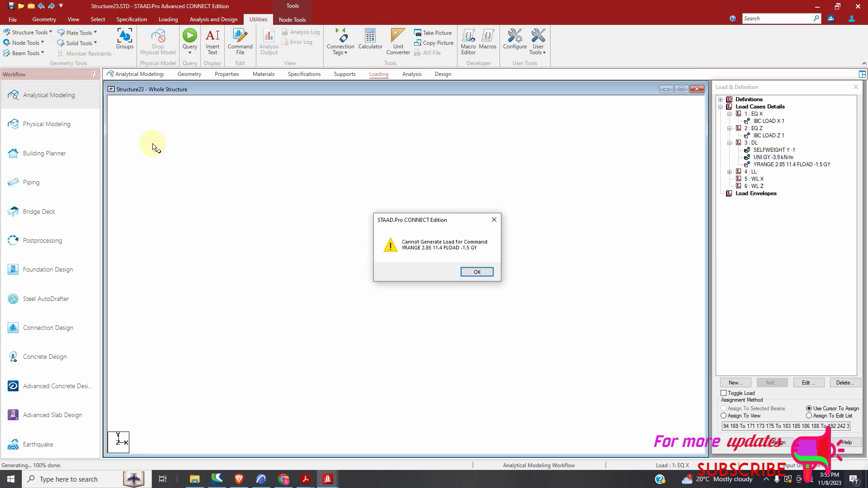
{"action": "left_click", "coordinate": [494, 220]}
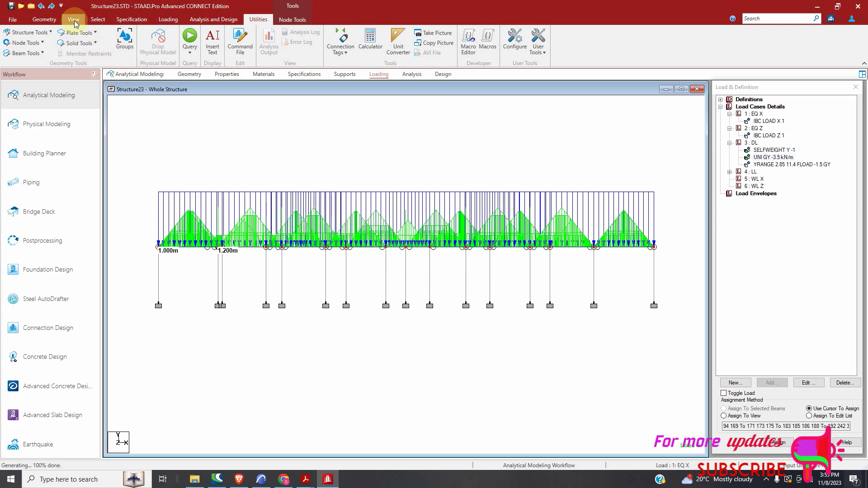
Select all floor-level beams of the single storey in the front view and return to the isometric view.
{"action": "left_click", "coordinate": [44, 19]}
{"action": "left_click", "coordinate": [90, 21]}
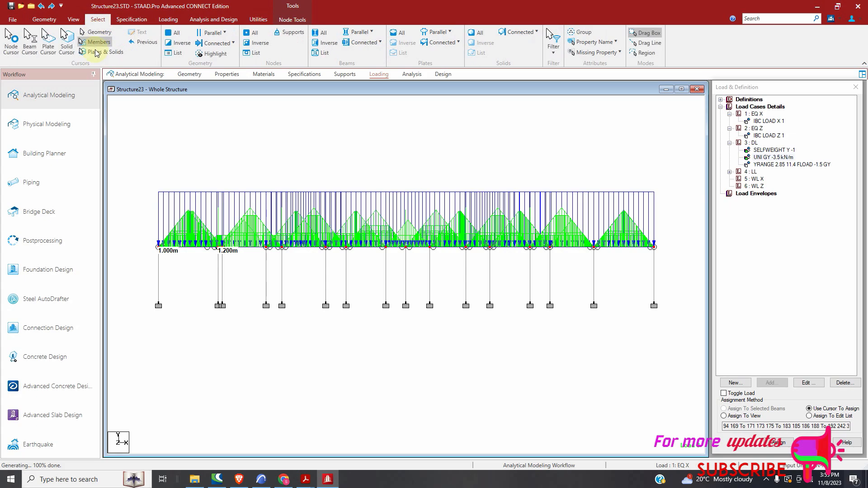
{"action": "left_click", "coordinate": [29, 51]}
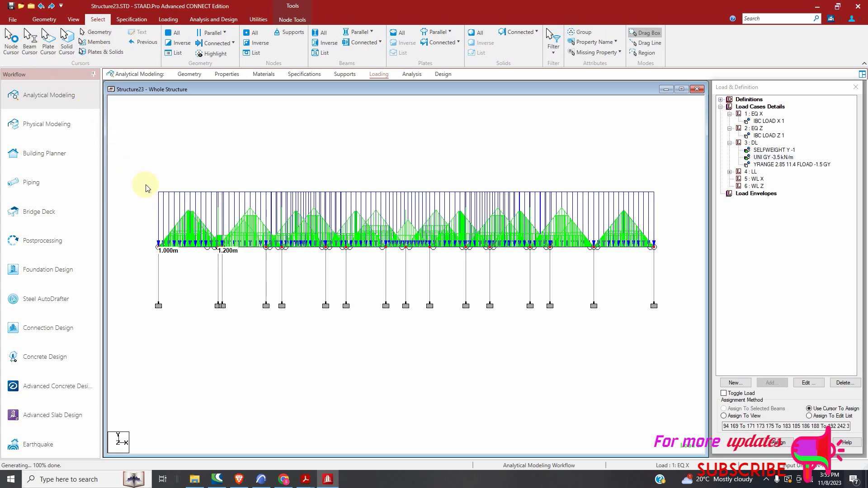
{"action": "left_click_drag", "start_coordinate": [134, 198], "coordinate": [671, 259]}
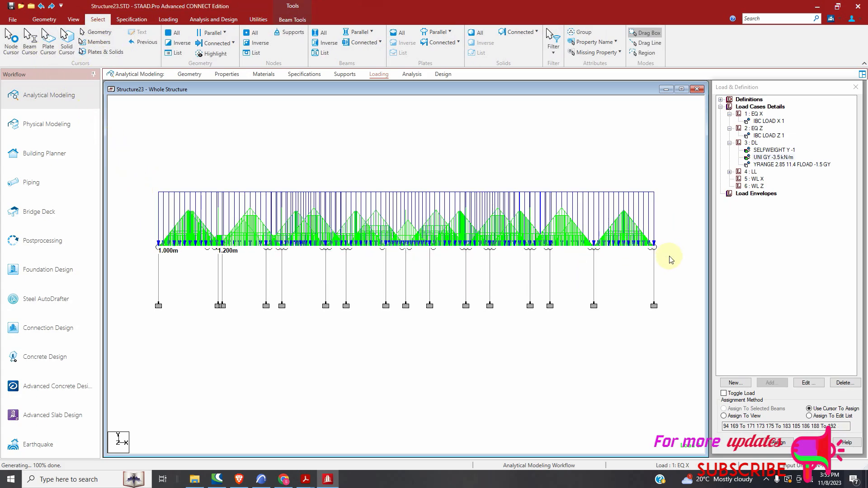
{"action": "left_click", "coordinate": [71, 20]}
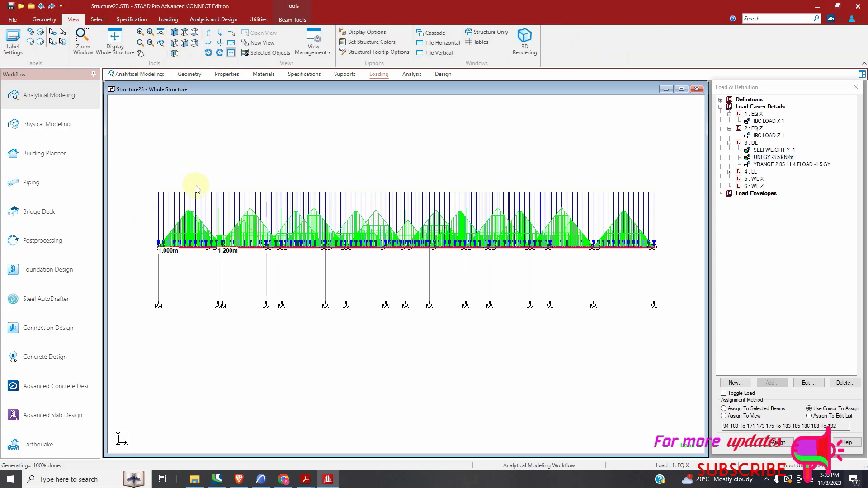
{"action": "left_click", "coordinate": [175, 43]}
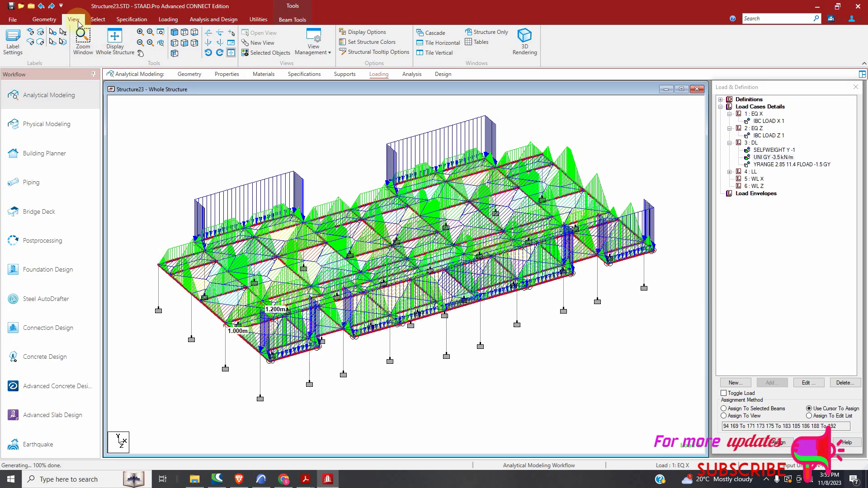
Redo the floor repeat to inspect the upper storeys, and undo it again.
{"action": "left_click", "coordinate": [51, 5]}
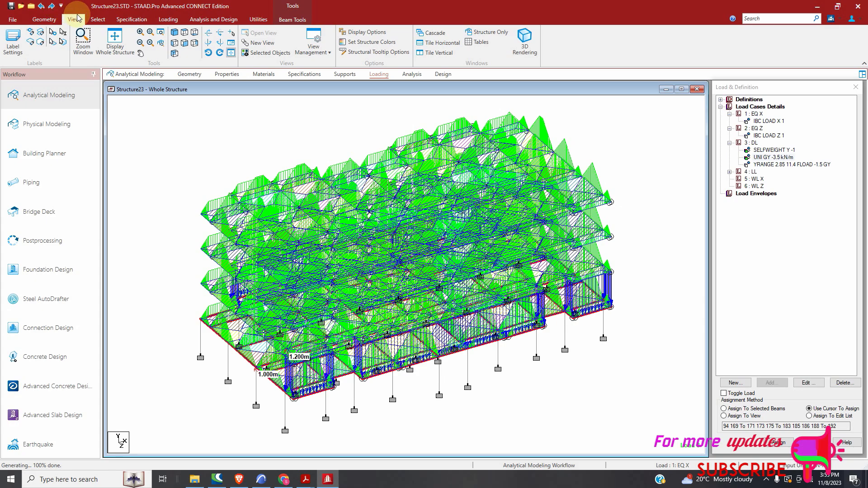
{"action": "left_click", "coordinate": [41, 6]}
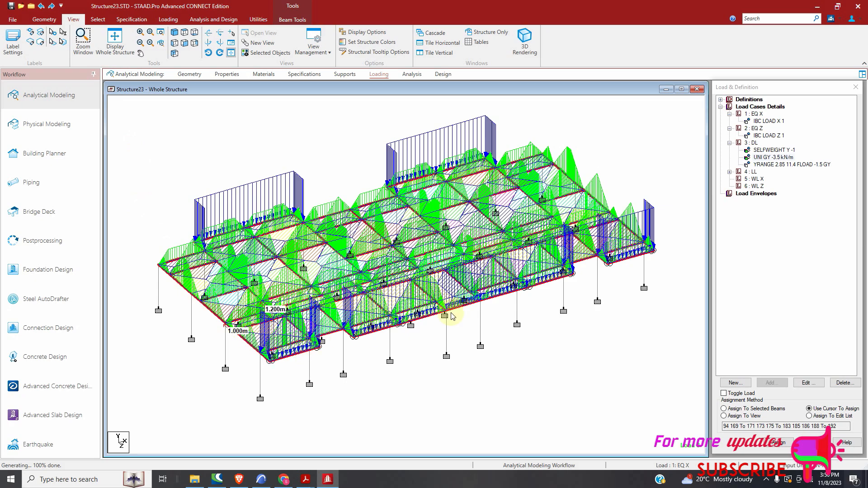
Add a uniform member force of -9.4 kN/m in the GY direction to the DL load case.
{"action": "left_click", "coordinate": [752, 143]}
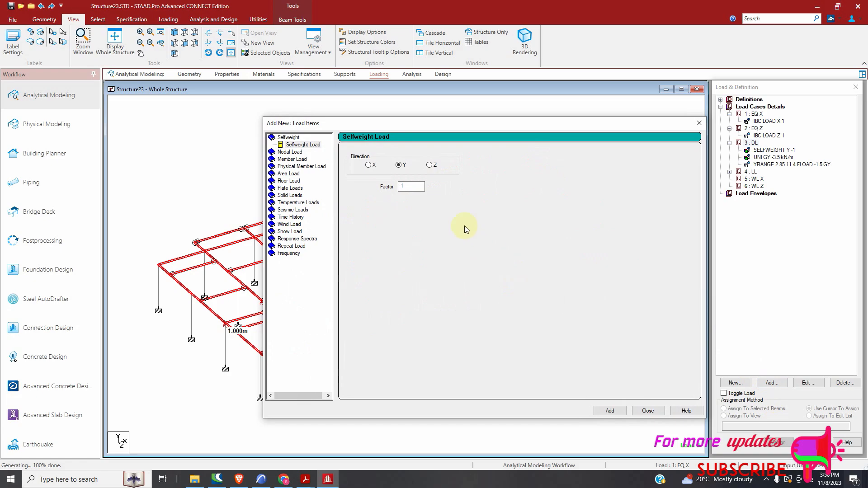
{"action": "left_click", "coordinate": [304, 159]}
{"action": "double_click", "coordinate": [431, 177]}
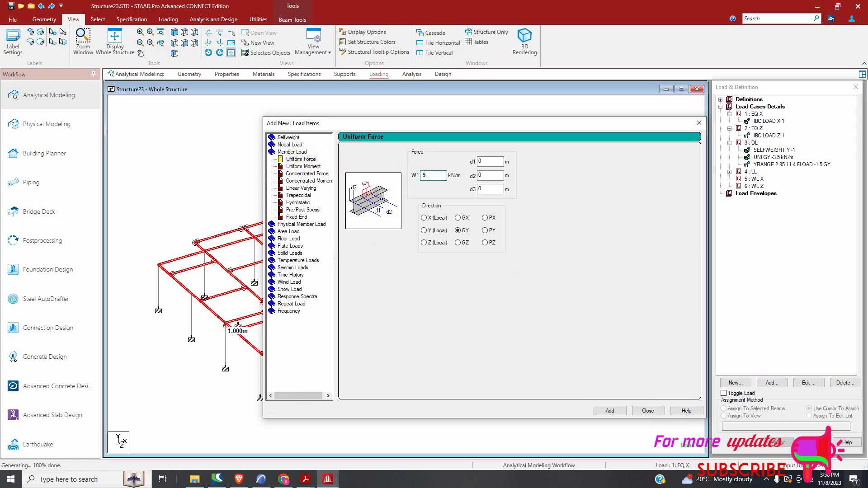
{"action": "left_click", "coordinate": [622, 414]}
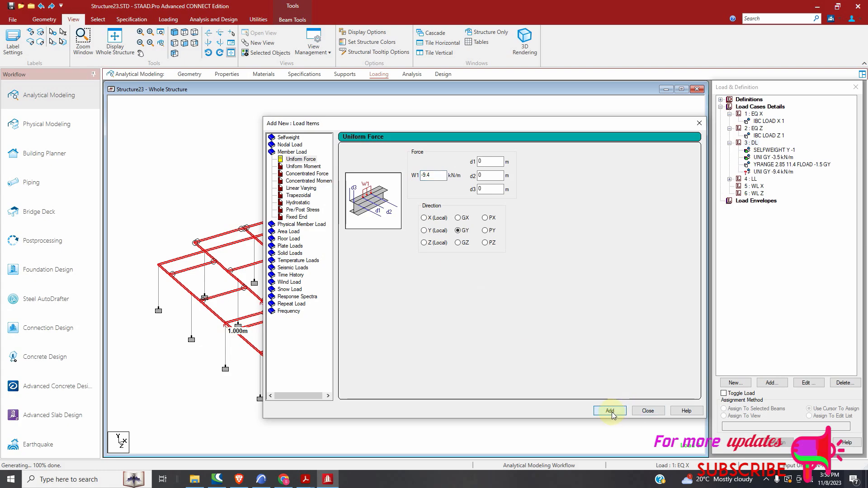
{"action": "left_click", "coordinate": [648, 411]}
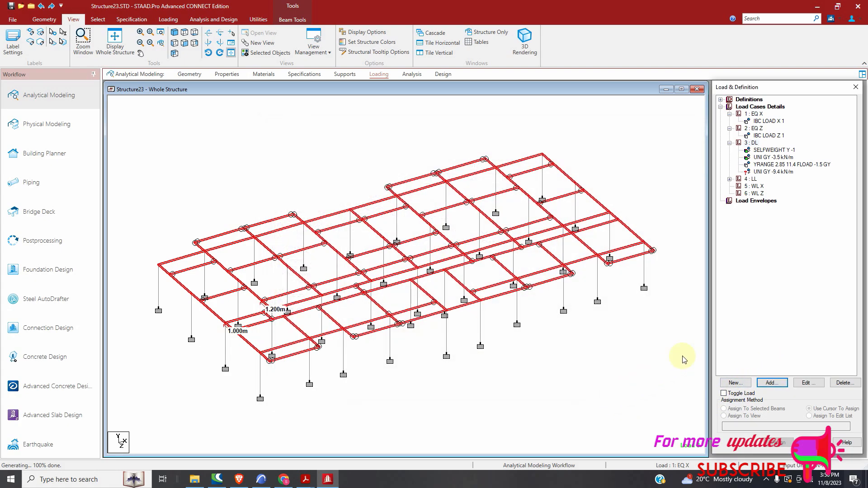
Deselect the projecting outer edge beams, assign the UNI GY -9.4 kN/m load to the remaining selected beams, and save the model.
{"action": "left_click", "coordinate": [773, 171]}
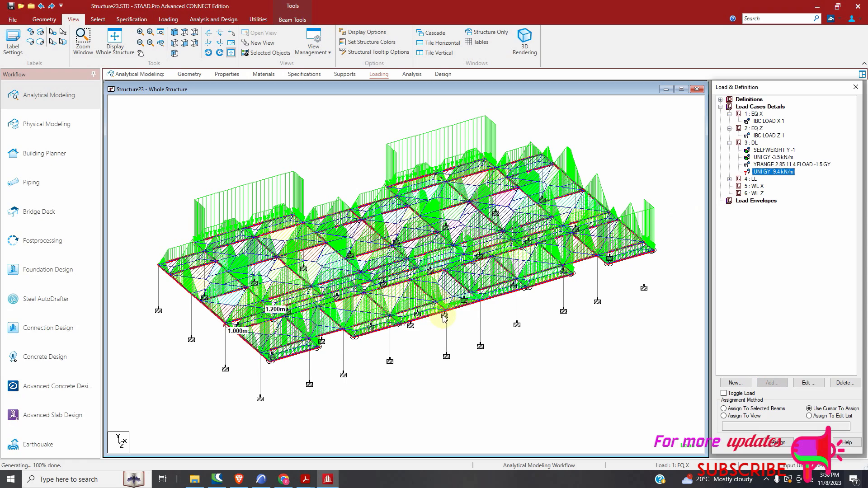
{"action": "left_click", "coordinate": [293, 355], "text": "ctrl"}
{"action": "left_click", "coordinate": [271, 362], "text": "ctrl"}
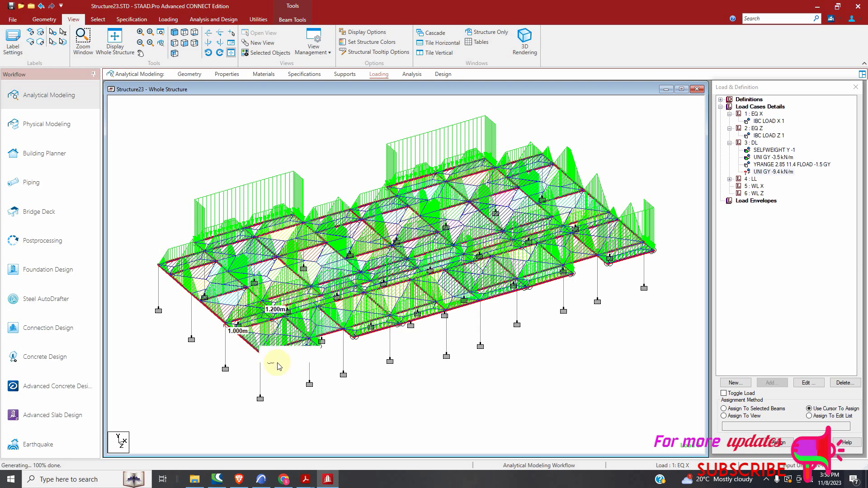
{"action": "left_click", "coordinate": [320, 352], "text": "ctrl"}
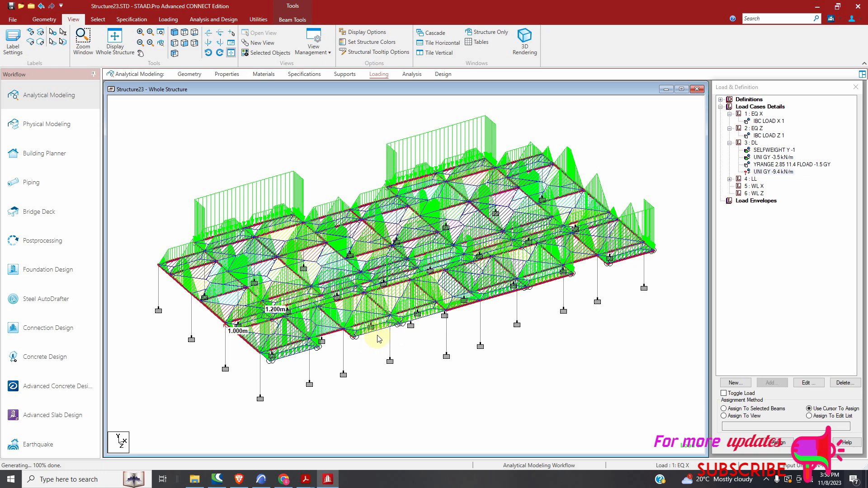
{"action": "left_click", "coordinate": [480, 317], "text": "ctrl"}
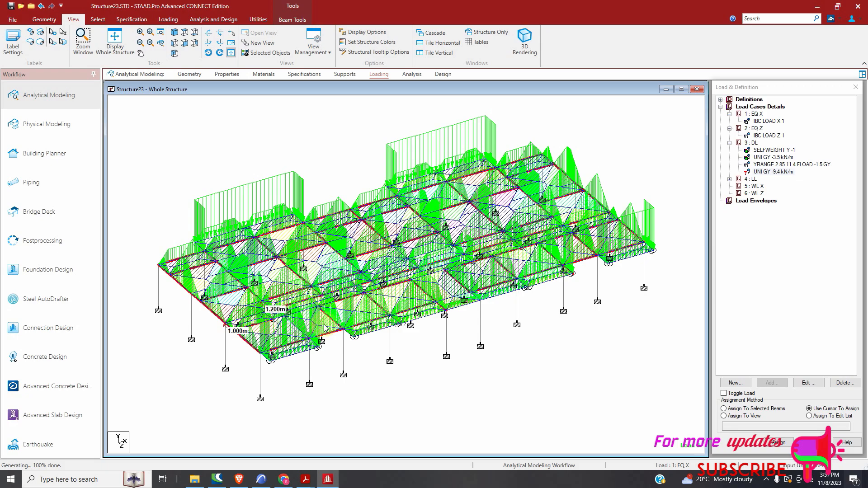
{"action": "left_click", "coordinate": [724, 408]}
{"action": "left_click", "coordinate": [779, 443]}
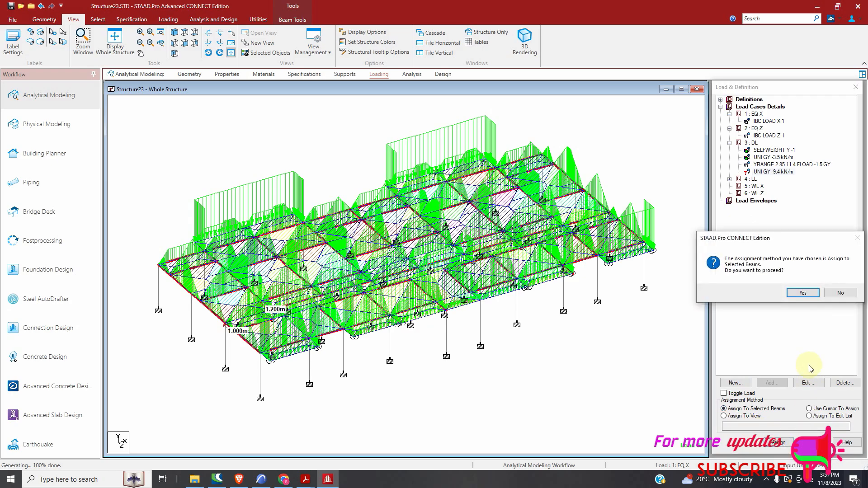
{"action": "left_click", "coordinate": [808, 295]}
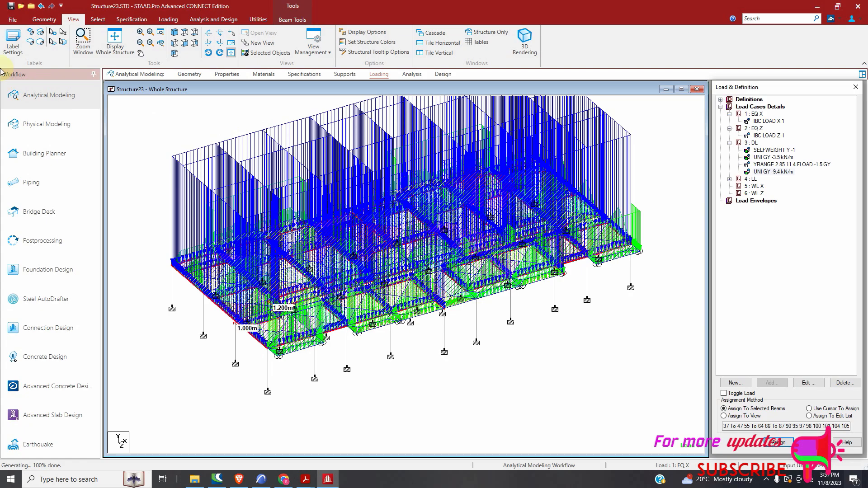
{"action": "left_click", "coordinate": [11, 6]}
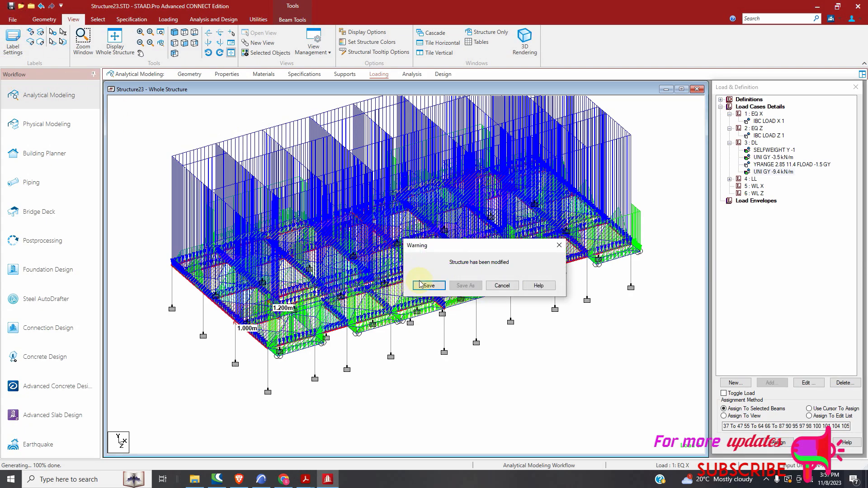
{"action": "left_click", "coordinate": [428, 286]}
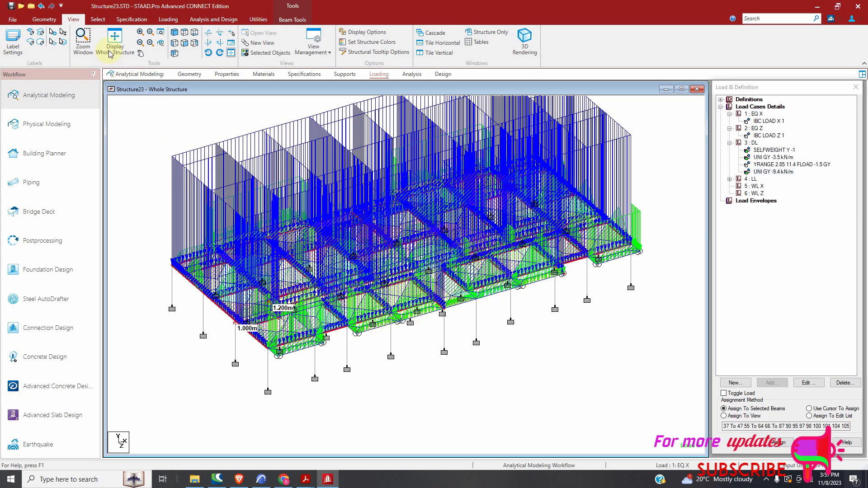
Select all floor beams in the front view and repeat them along Y with 3 steps at 2.85 m spacing.
{"action": "left_click", "coordinate": [184, 43]}
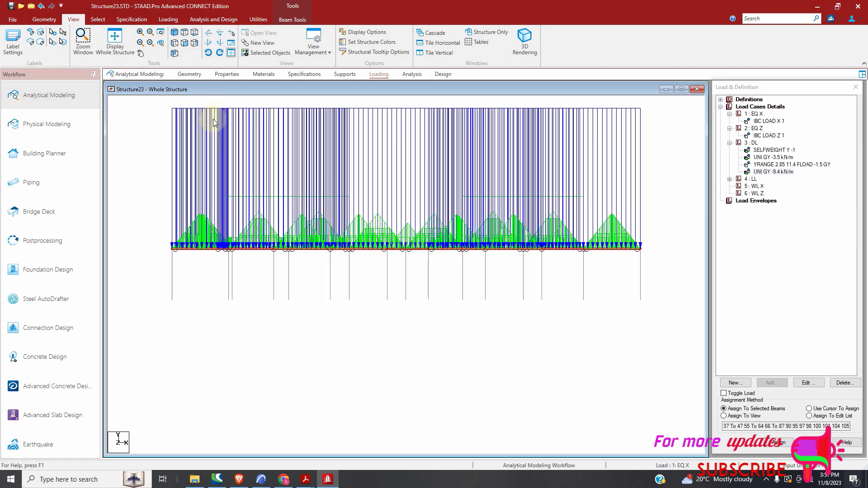
{"action": "left_click", "coordinate": [99, 20]}
{"action": "left_click_drag", "start_coordinate": [144, 202], "coordinate": [665, 257]}
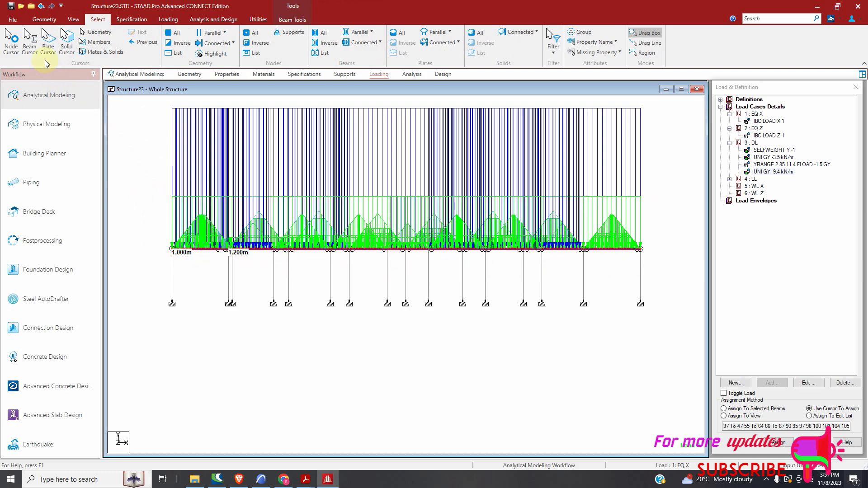
{"action": "left_click", "coordinate": [43, 19]}
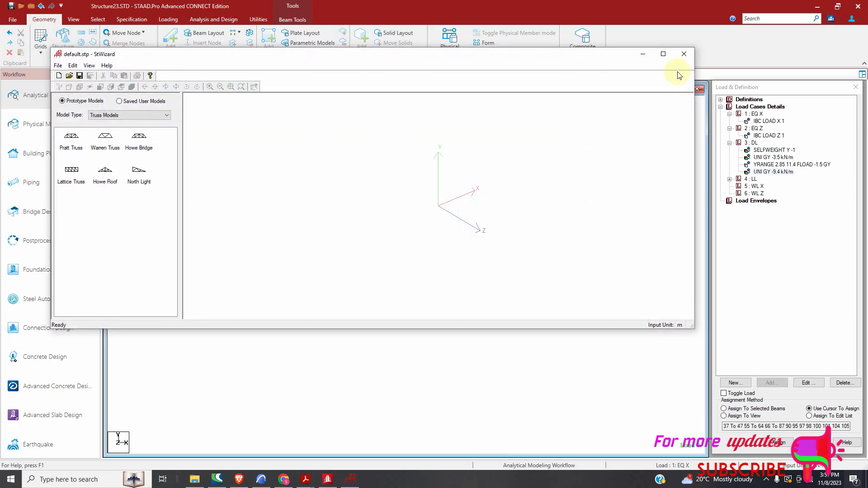
{"action": "left_click", "coordinate": [684, 54]}
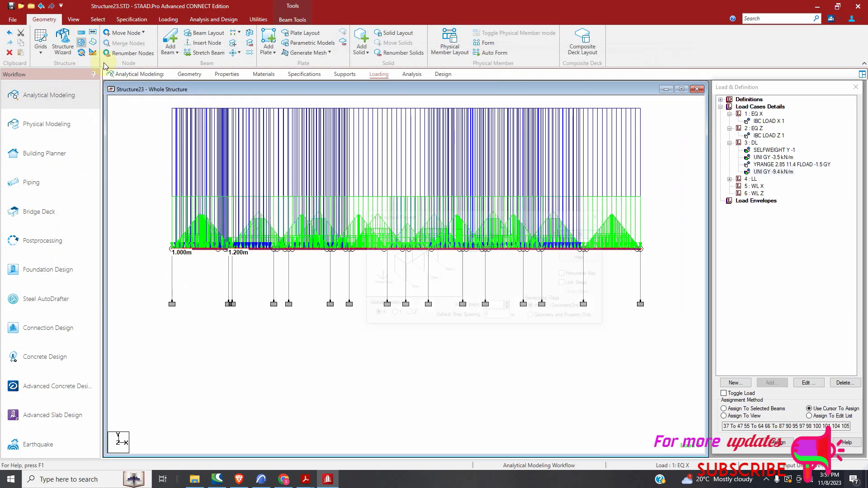
{"action": "left_click", "coordinate": [92, 52]}
{"action": "double_click", "coordinate": [498, 317]}
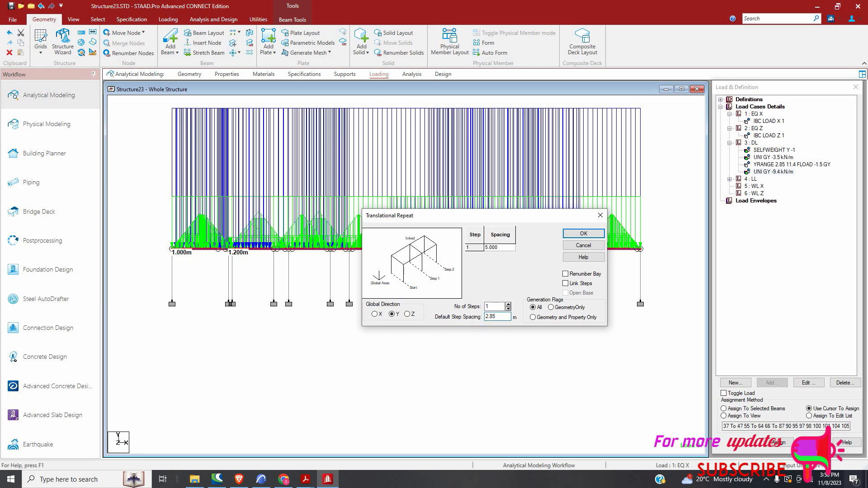
{"action": "left_click", "coordinate": [508, 304]}
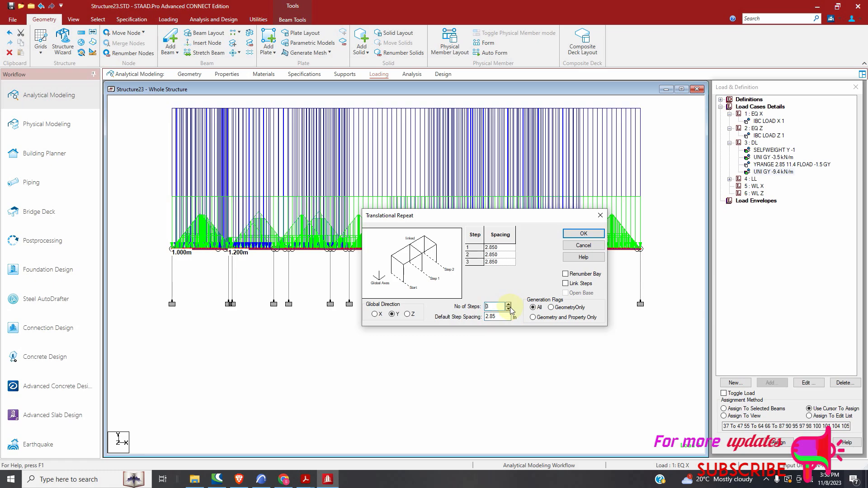
{"action": "left_click", "coordinate": [584, 234]}
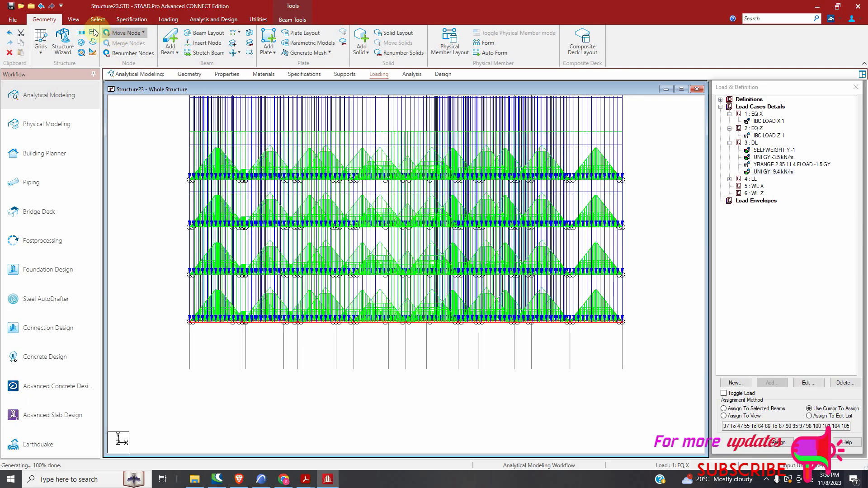
Add the members parallel to Y to the beam selection in the isometric view and display only the selected members.
{"action": "left_click", "coordinate": [73, 19]}
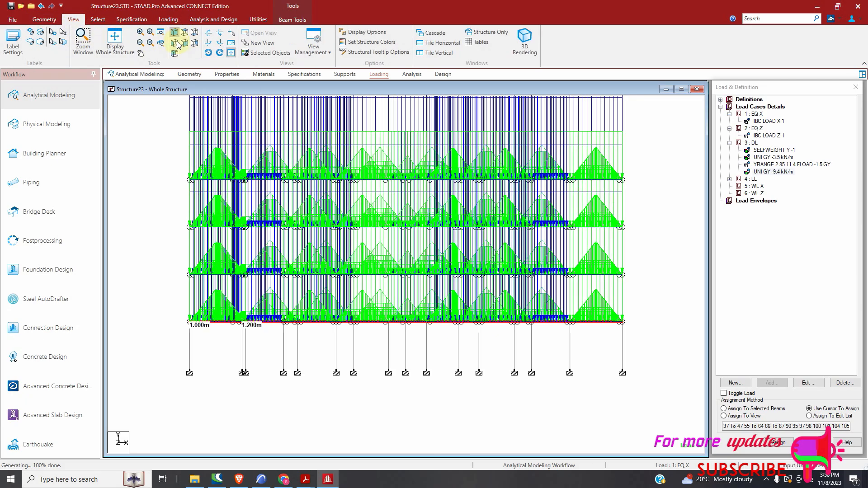
{"action": "left_click", "coordinate": [178, 39]}
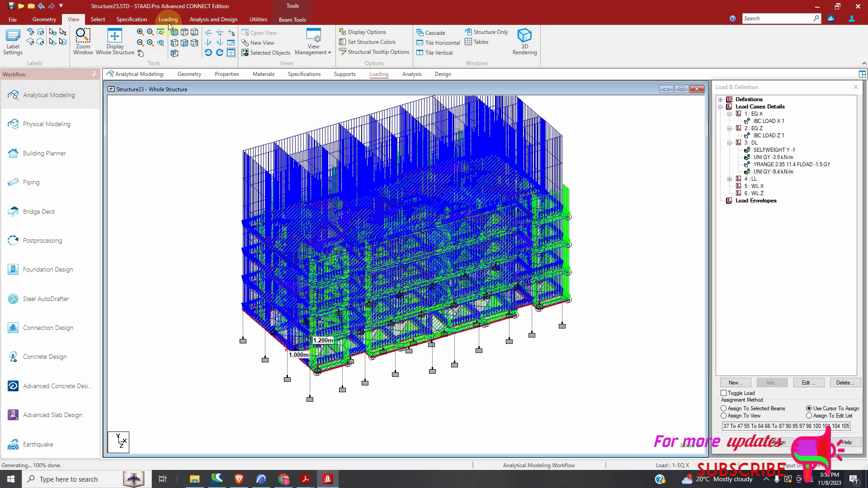
{"action": "left_click", "coordinate": [97, 19]}
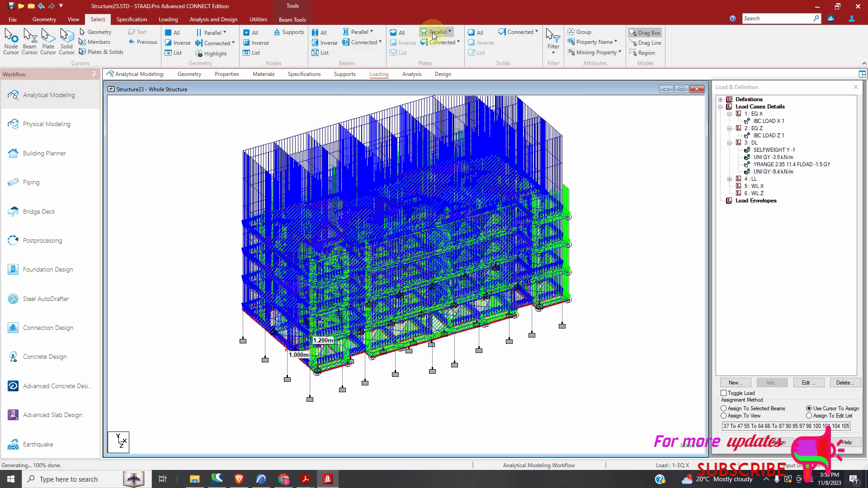
{"action": "left_click", "coordinate": [368, 33]}
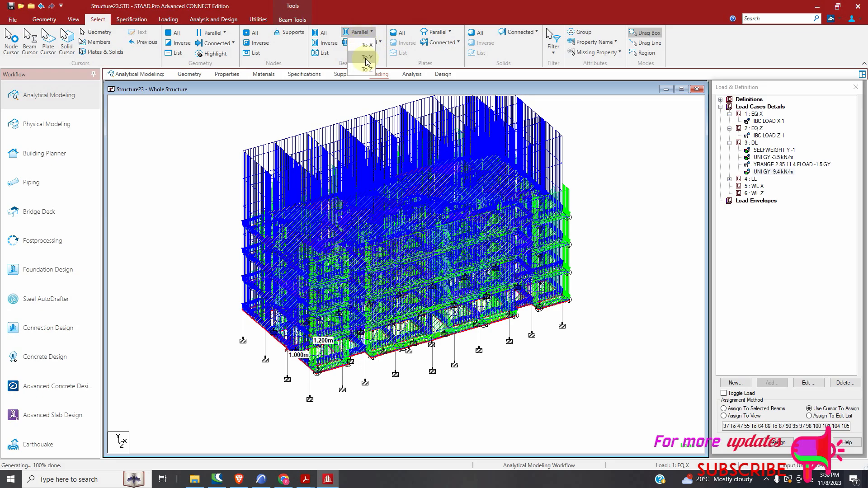
{"action": "left_click", "coordinate": [366, 59]}
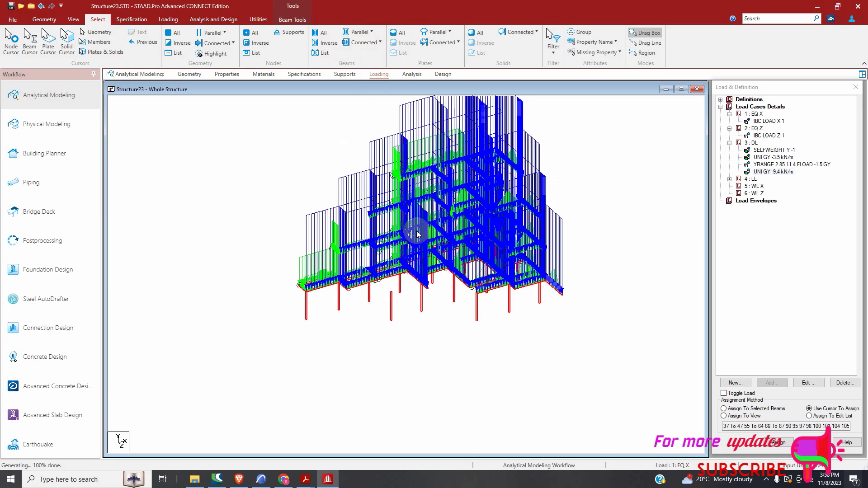
{"action": "left_click", "coordinate": [73, 20]}
{"action": "left_click", "coordinate": [265, 53]}
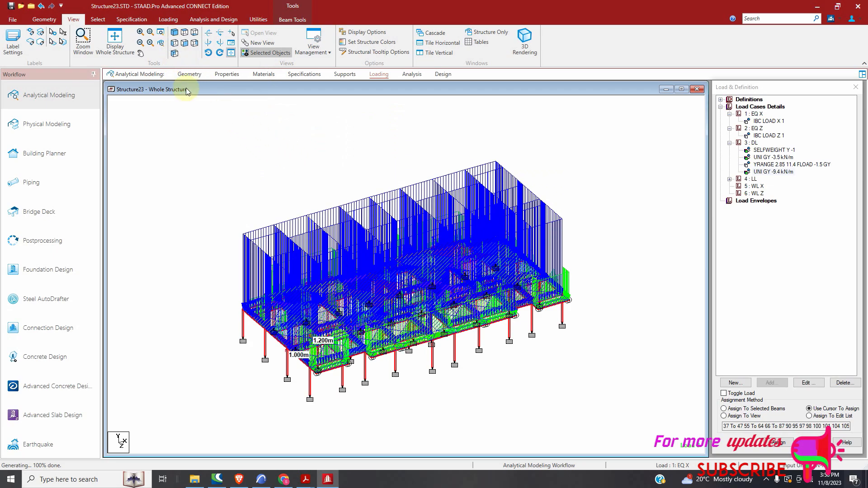
Clear the selection in the geometry page, select only the columns parallel to Y, and isolate them in the front view.
{"action": "left_click", "coordinate": [189, 74]}
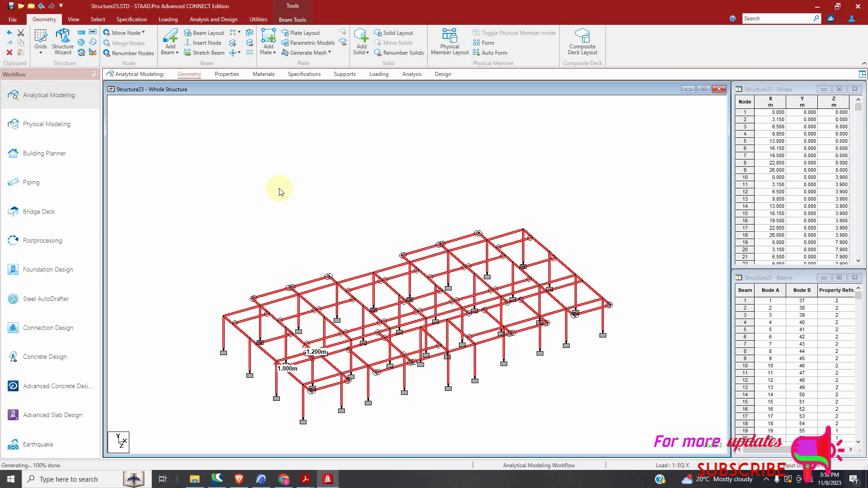
{"action": "left_click", "coordinate": [98, 19]}
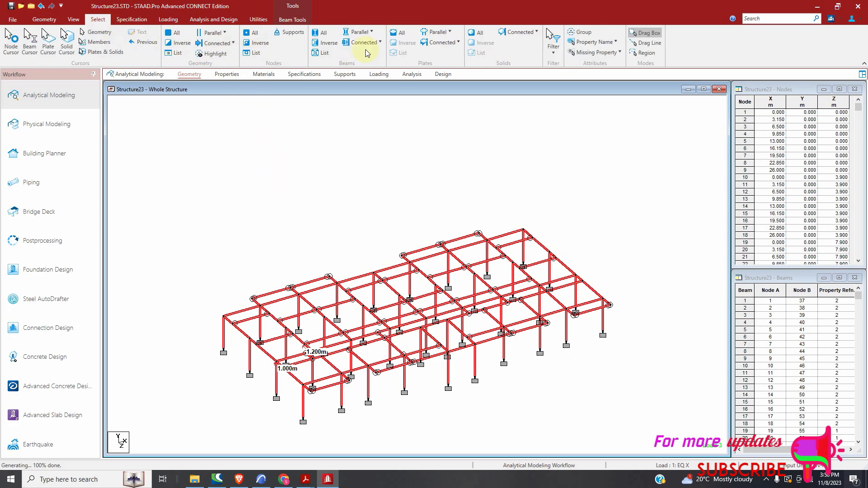
{"action": "left_click", "coordinate": [368, 34]}
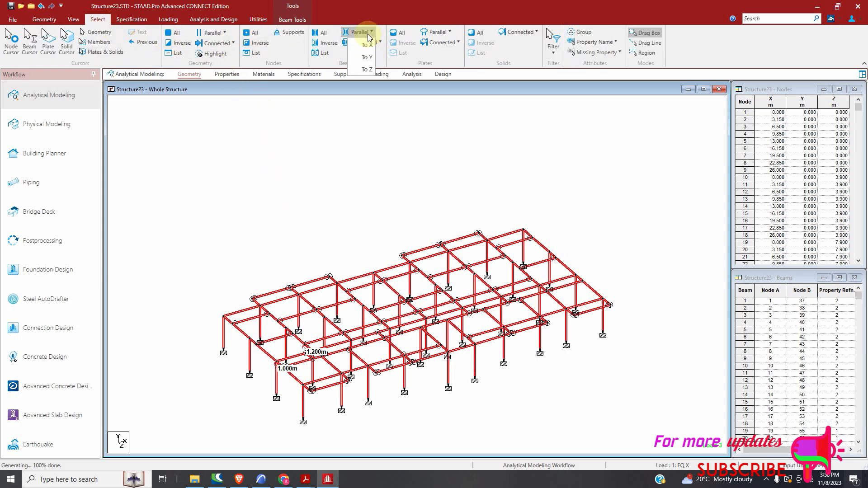
{"action": "left_click", "coordinate": [363, 57]}
{"action": "left_click", "coordinate": [368, 148]}
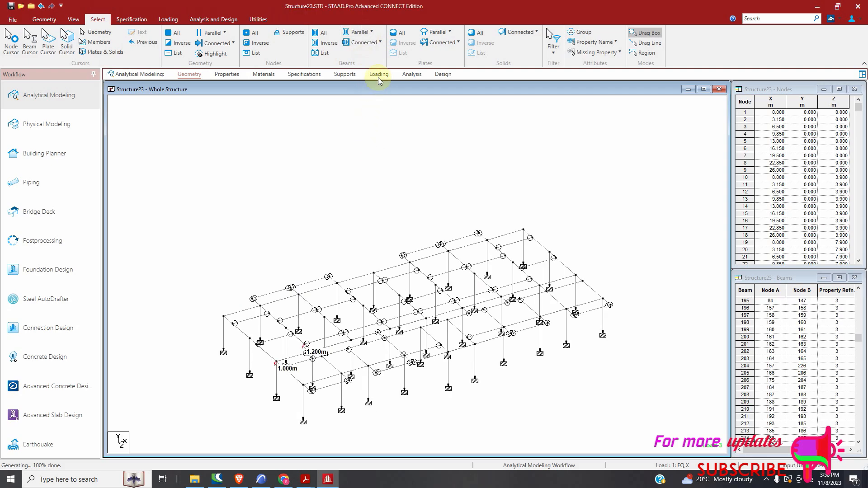
{"action": "left_click", "coordinate": [358, 31]}
{"action": "left_click", "coordinate": [365, 57]}
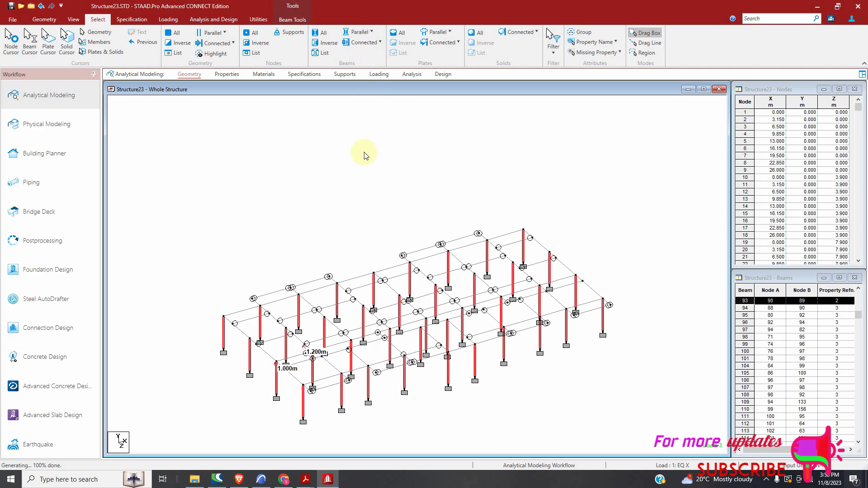
{"action": "left_click", "coordinate": [74, 19]}
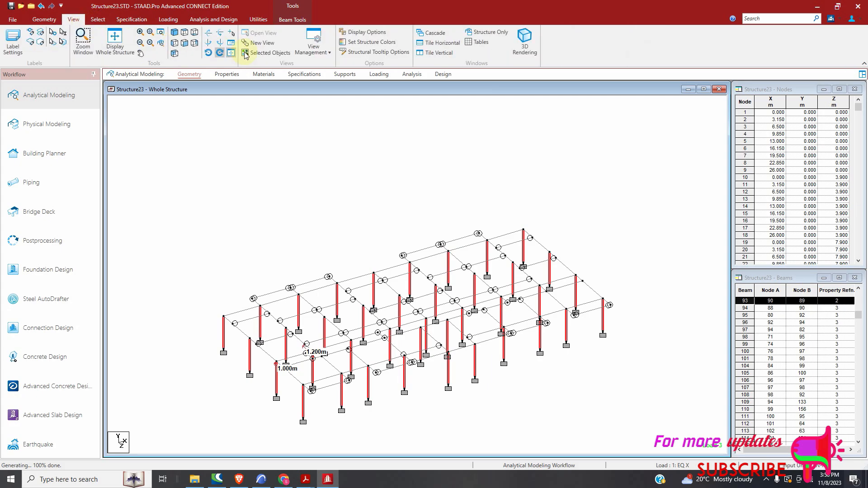
{"action": "left_click", "coordinate": [270, 53]}
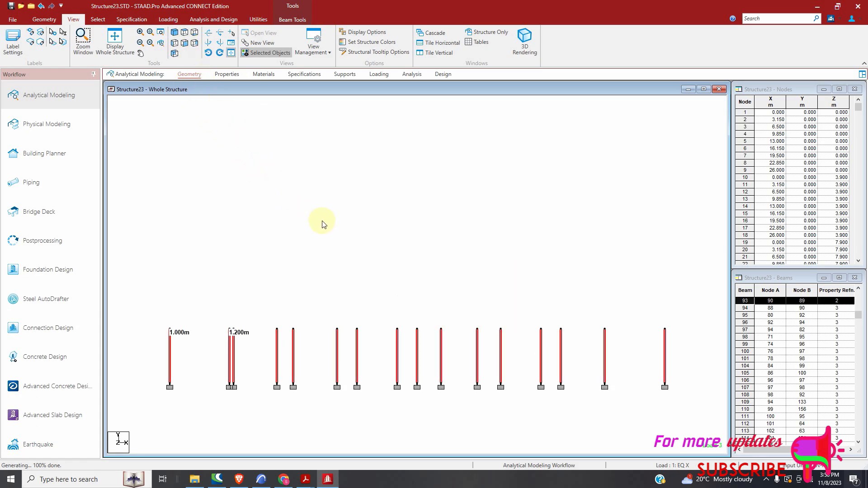
Deselect the columns and select all of their top nodes in the front view.
{"action": "left_click", "coordinate": [274, 204]}
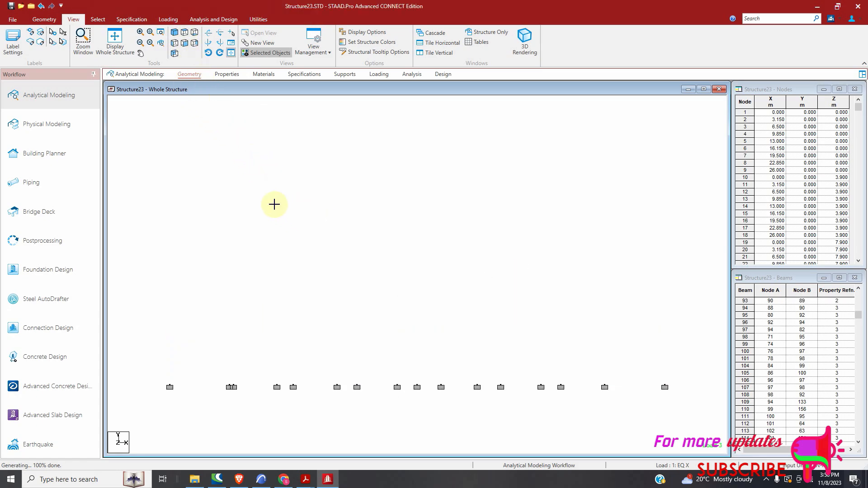
{"action": "left_click", "coordinate": [50, 20]}
{"action": "left_click", "coordinate": [98, 20]}
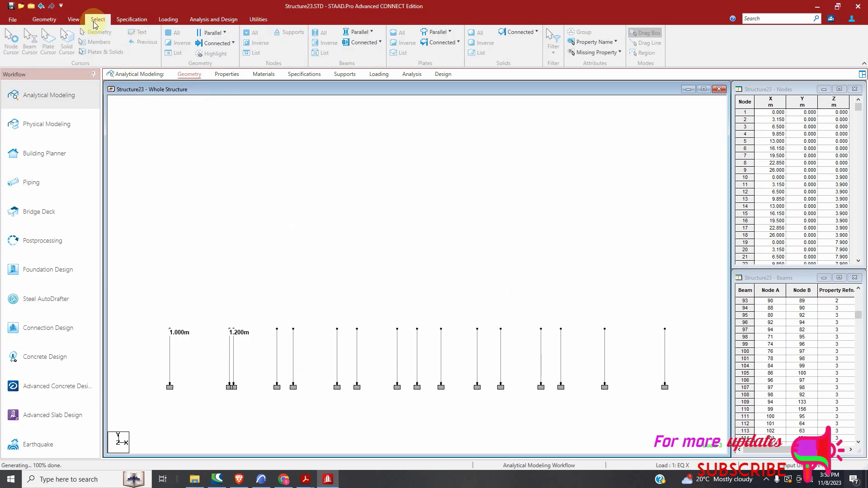
{"action": "left_click_drag", "start_coordinate": [610, 342], "coordinate": [152, 340]}
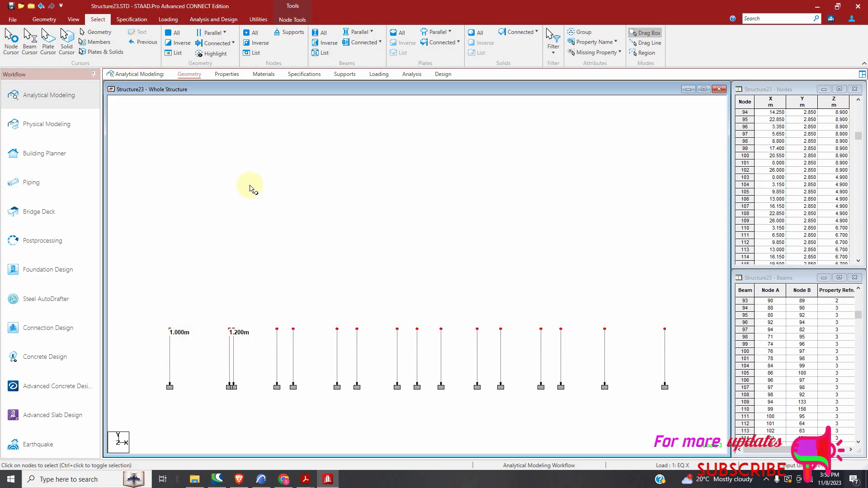
Display the whole structure again in the isometric view with the top nodes of the first-storey columns still selected.
{"action": "left_click", "coordinate": [43, 20]}
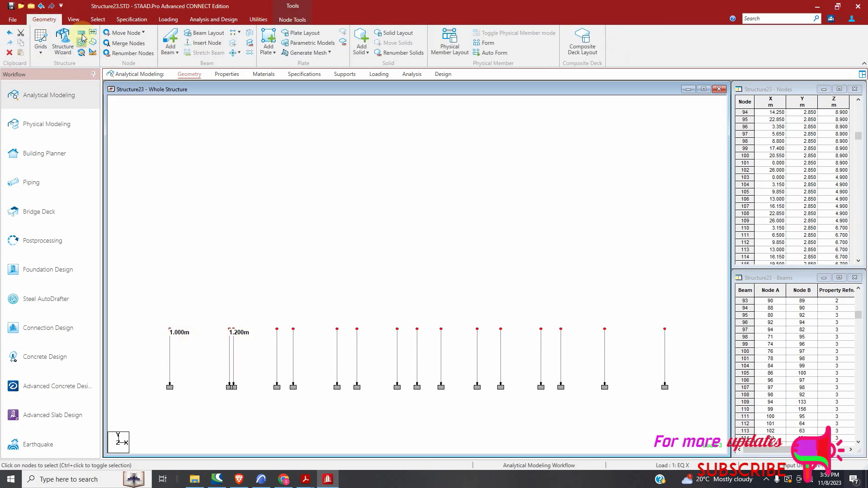
{"action": "left_click", "coordinate": [73, 19]}
{"action": "left_click", "coordinate": [175, 32]}
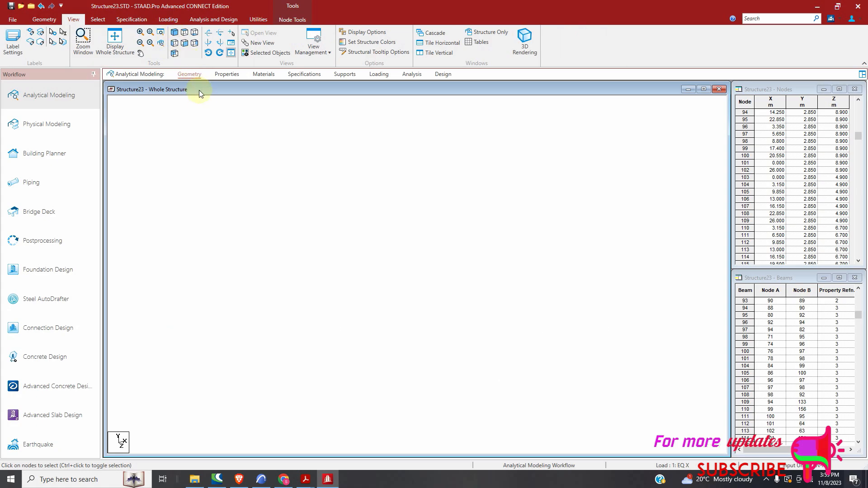
{"action": "left_click", "coordinate": [98, 19]}
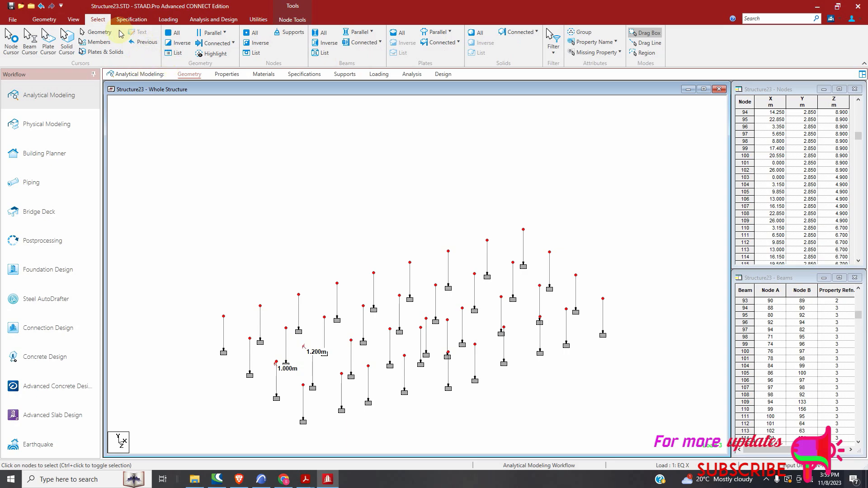
{"action": "left_click", "coordinate": [73, 19]}
{"action": "left_click", "coordinate": [115, 42]}
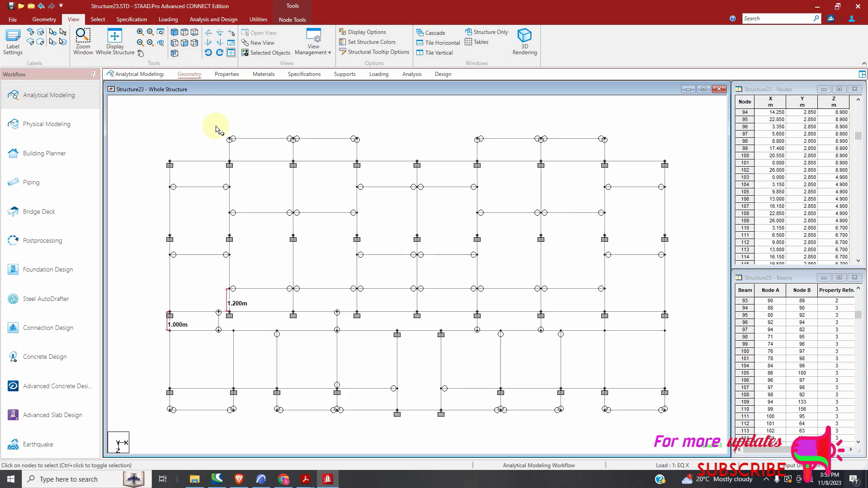
{"action": "left_click", "coordinate": [176, 36]}
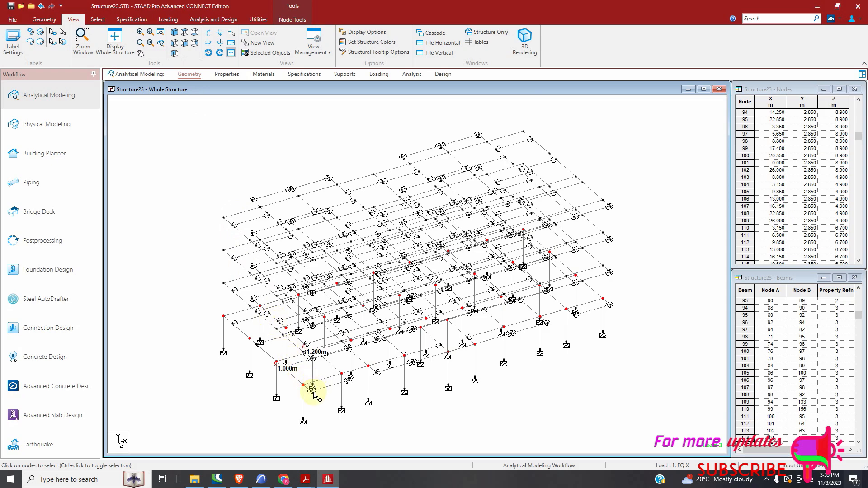
Add the first-floor nodes at the outer ends of the cantilever beams along the frame's front edge to the node selection.
{"action": "left_click", "coordinate": [312, 391]}
{"action": "left_click", "coordinate": [347, 380]}
{"action": "left_click", "coordinate": [377, 372]}
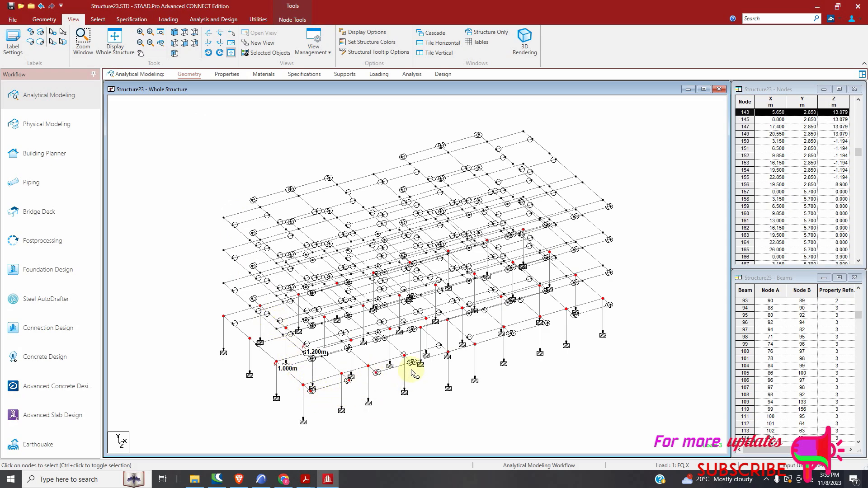
{"action": "left_click", "coordinate": [414, 364], "text": "ctrl"}
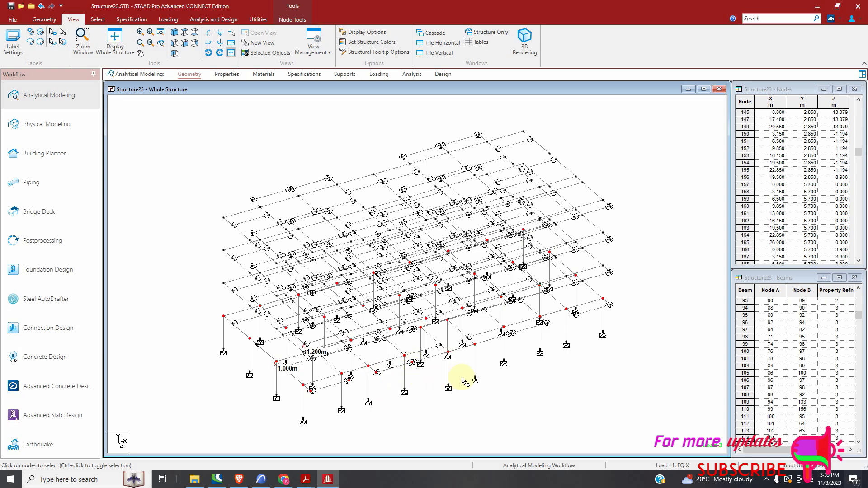
{"action": "left_click", "coordinate": [510, 337], "text": "ctrl"}
{"action": "left_click", "coordinate": [548, 325], "text": "ctrl"}
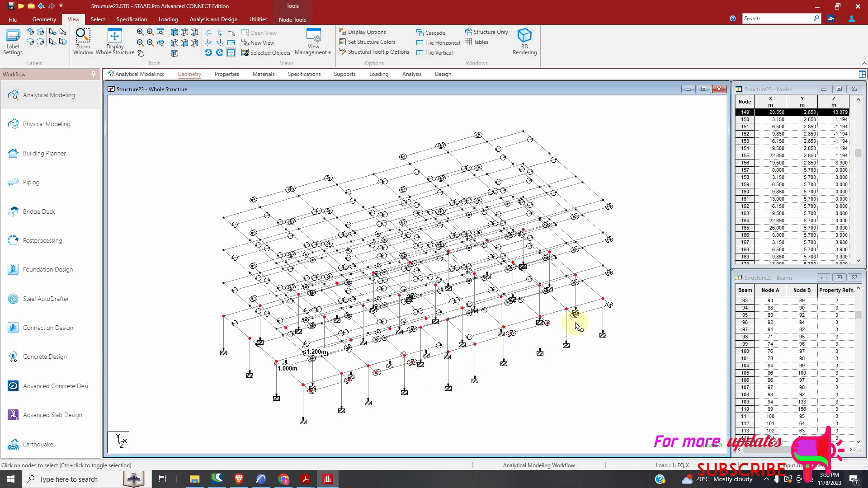
{"action": "left_click", "coordinate": [611, 306], "text": "ctrl"}
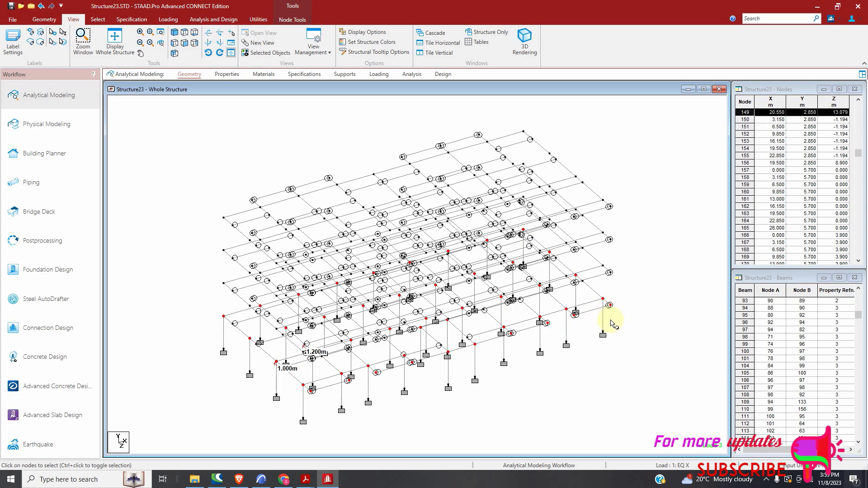
Rotate the model to its rear side and add the first-floor cantilever-end nodes along the rear edge to the node selection.
{"action": "left_click", "coordinate": [213, 45]}
{"action": "left_click", "coordinate": [213, 45]}
{"action": "left_click", "coordinate": [213, 45]}
{"action": "left_click", "coordinate": [212, 46]}
{"action": "left_click", "coordinate": [212, 46]}
{"action": "left_click", "coordinate": [213, 46]}
{"action": "left_click", "coordinate": [213, 46]}
{"action": "left_click", "coordinate": [212, 46]}
{"action": "left_click", "coordinate": [212, 46]}
{"action": "left_click", "coordinate": [213, 46]}
{"action": "left_click", "coordinate": [213, 45]}
{"action": "left_click", "coordinate": [212, 46]}
{"action": "left_click", "coordinate": [213, 45]}
{"action": "left_click", "coordinate": [212, 46]}
{"action": "left_click", "coordinate": [213, 46]}
{"action": "left_click", "coordinate": [212, 46]}
{"action": "left_click", "coordinate": [213, 46]}
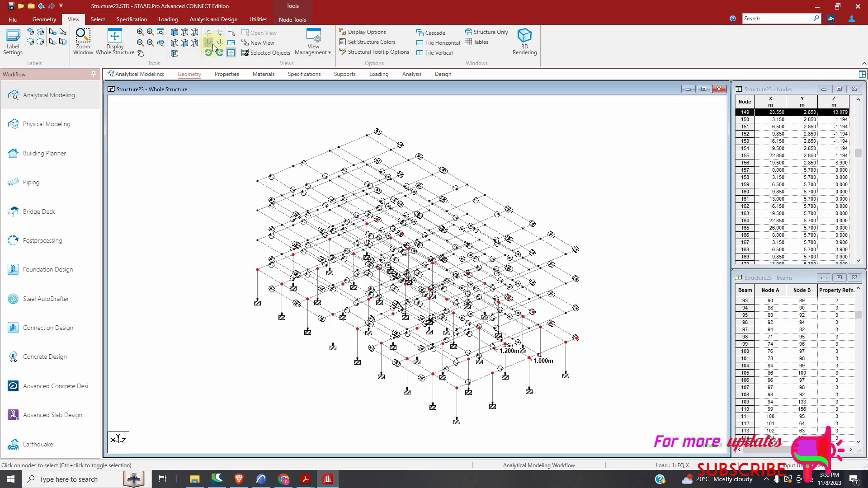
{"action": "left_click", "coordinate": [419, 379]}
{"action": "left_click", "coordinate": [395, 364]}
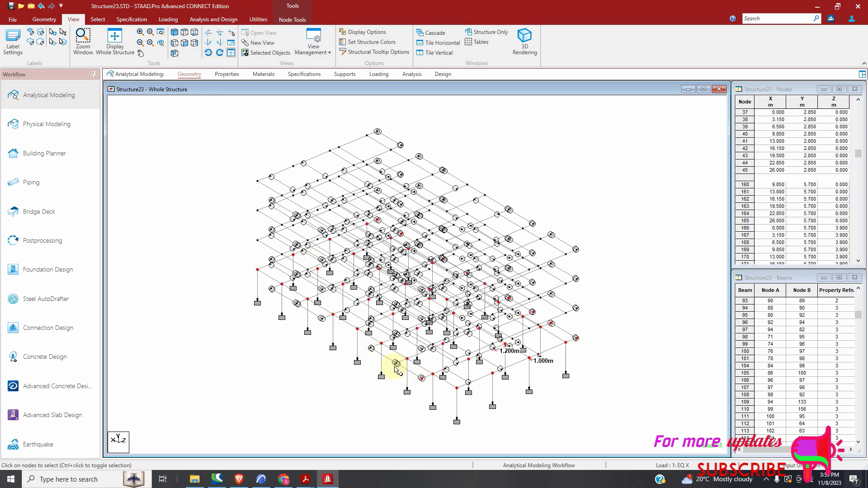
{"action": "left_click", "coordinate": [372, 350]}
{"action": "left_click", "coordinate": [322, 319]}
{"action": "left_click", "coordinate": [297, 304]}
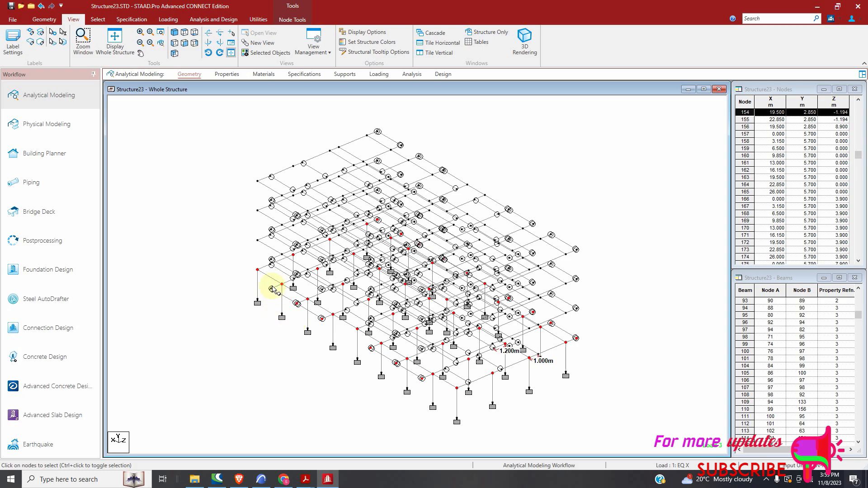
{"action": "left_click", "coordinate": [272, 290]}
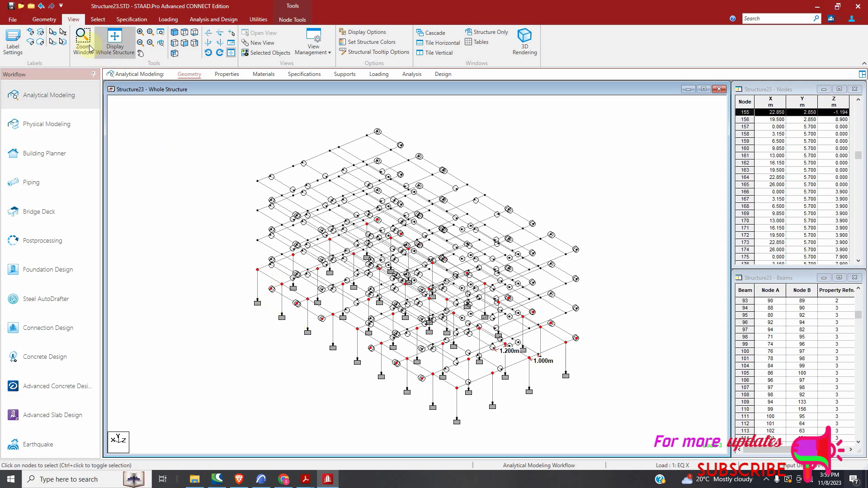
Repeat the selected nodes along Y with 4 steps at 2.85 m spacing, linking the steps to generate the upper columns.
{"action": "left_click", "coordinate": [44, 19]}
{"action": "left_click", "coordinate": [82, 34]}
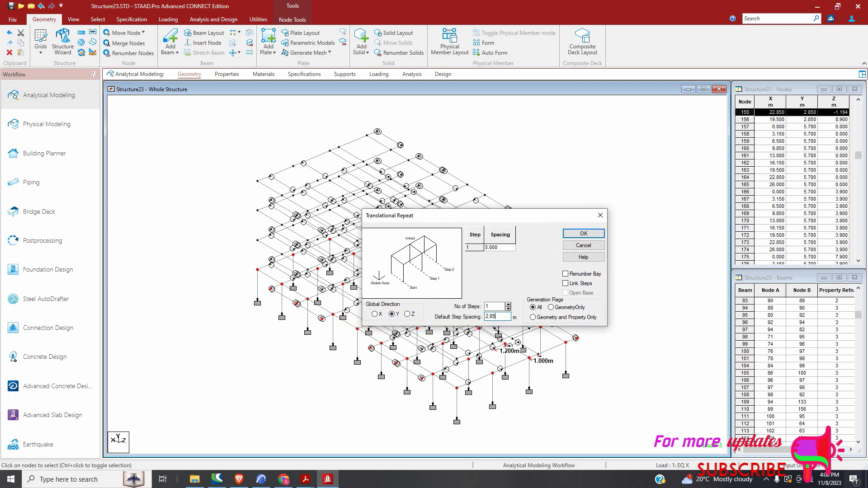
{"action": "left_click", "coordinate": [508, 305]}
{"action": "left_click", "coordinate": [508, 304]}
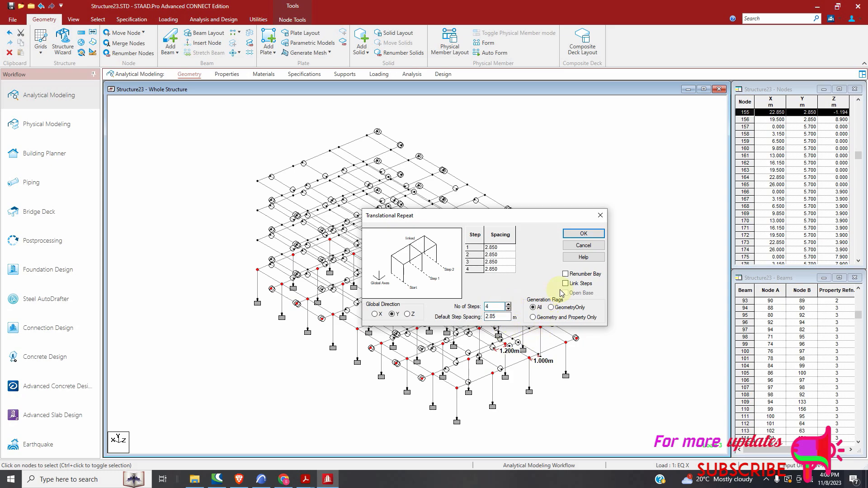
{"action": "left_click", "coordinate": [587, 234]}
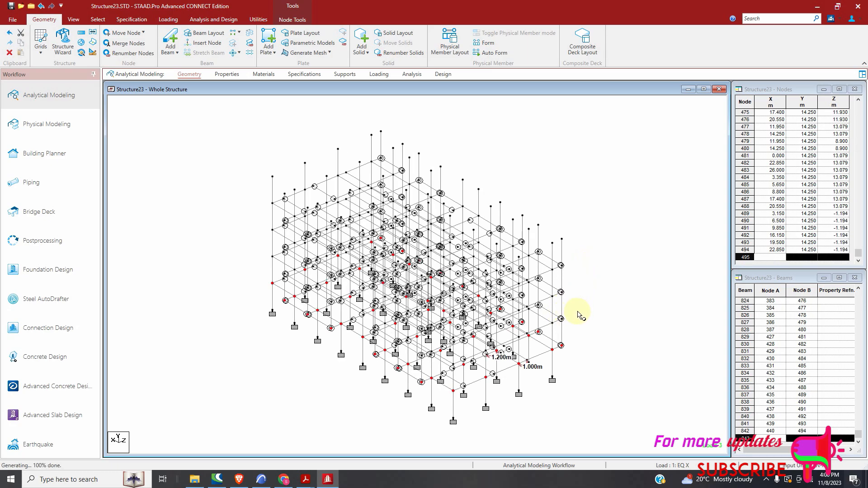
Select the members on the plan's outermost grid line at X = 0 in the top view and inspect them in a 3D rendering.
{"action": "left_click", "coordinate": [73, 19]}
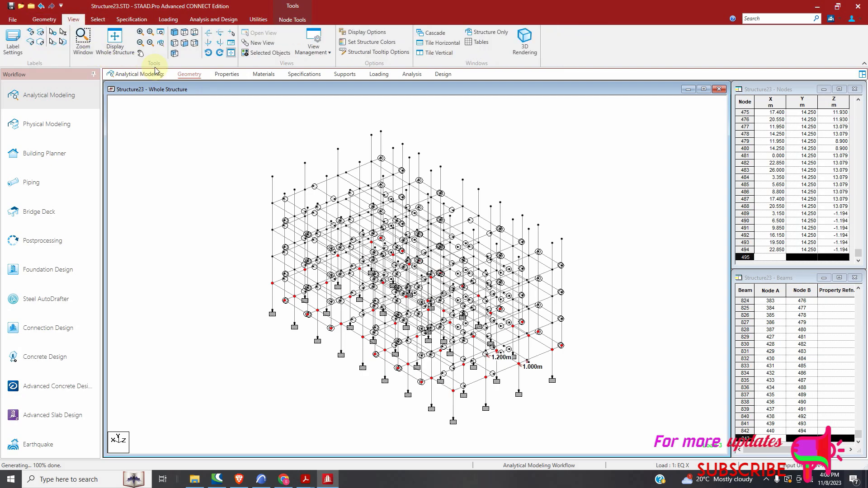
{"action": "left_click", "coordinate": [185, 40]}
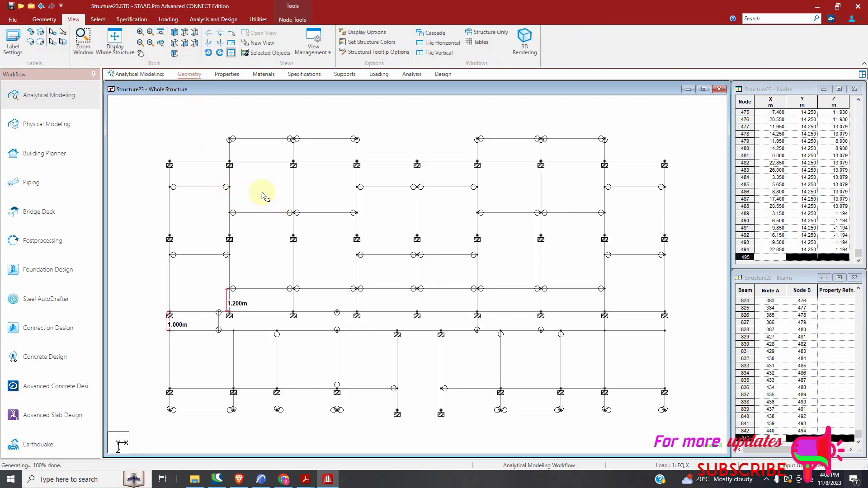
{"action": "left_click", "coordinate": [98, 19]}
{"action": "left_click", "coordinate": [33, 49]}
{"action": "left_click_drag", "start_coordinate": [152, 152], "coordinate": [254, 299]}
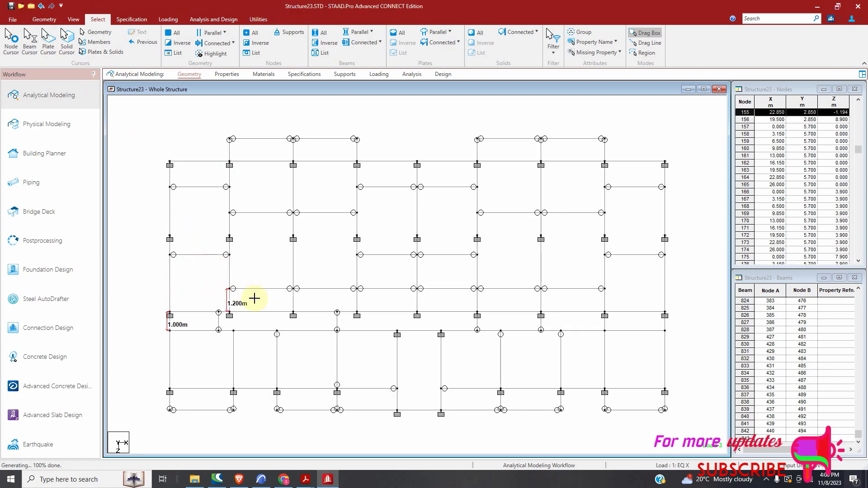
{"action": "left_click_drag", "start_coordinate": [396, 371], "coordinate": [175, 298]}
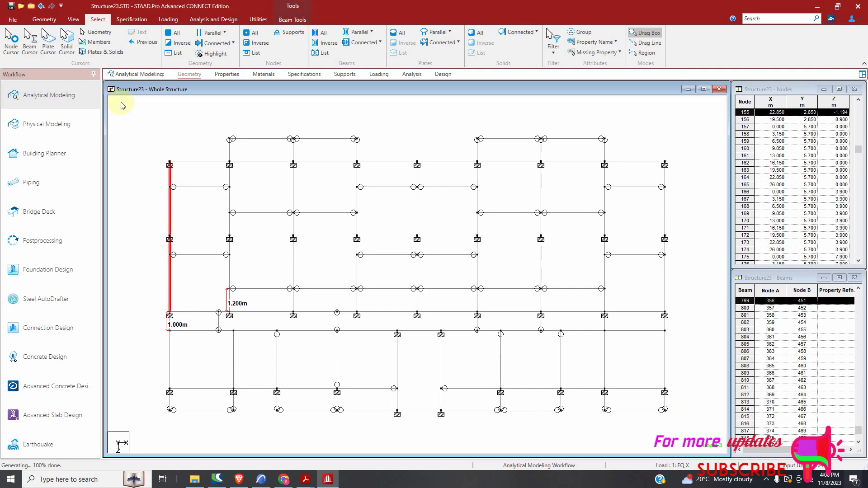
{"action": "left_click", "coordinate": [74, 19]}
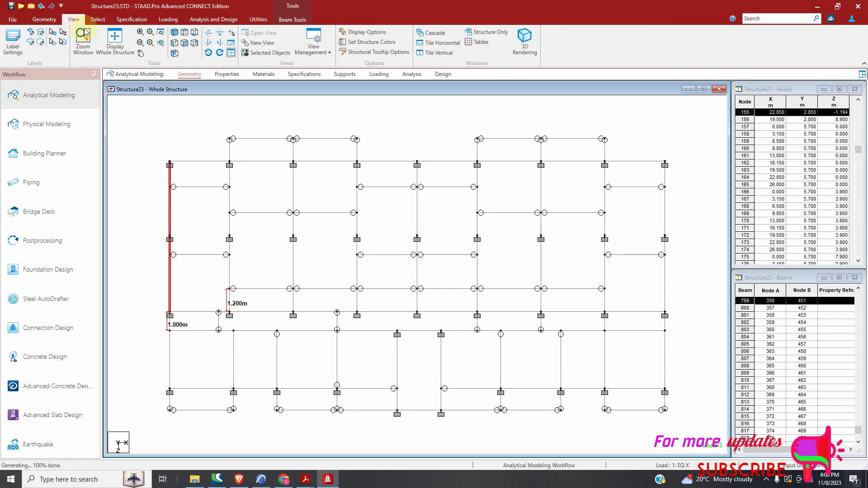
{"action": "left_click", "coordinate": [523, 46]}
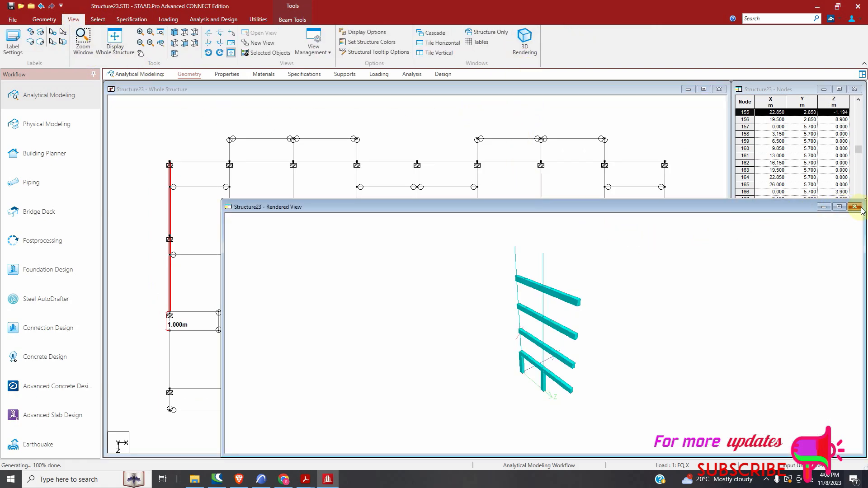
{"action": "left_click", "coordinate": [854, 207]}
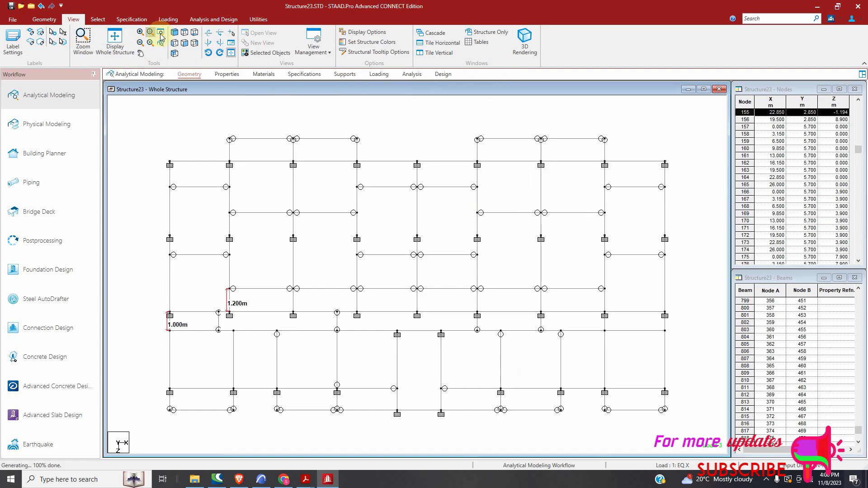
Render the whole frame in 3D and orbit it to inspect the repeated floors and columns.
{"action": "left_click", "coordinate": [520, 44]}
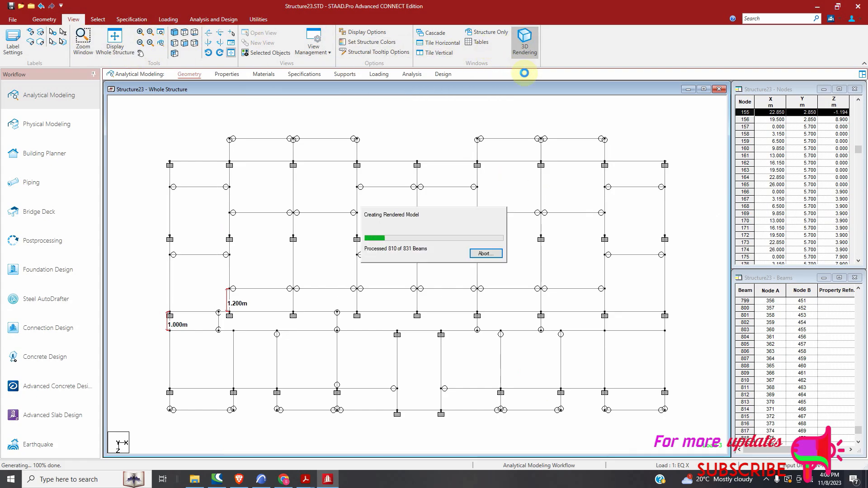
{"action": "left_click_drag", "start_coordinate": [496, 232], "coordinate": [554, 193]}
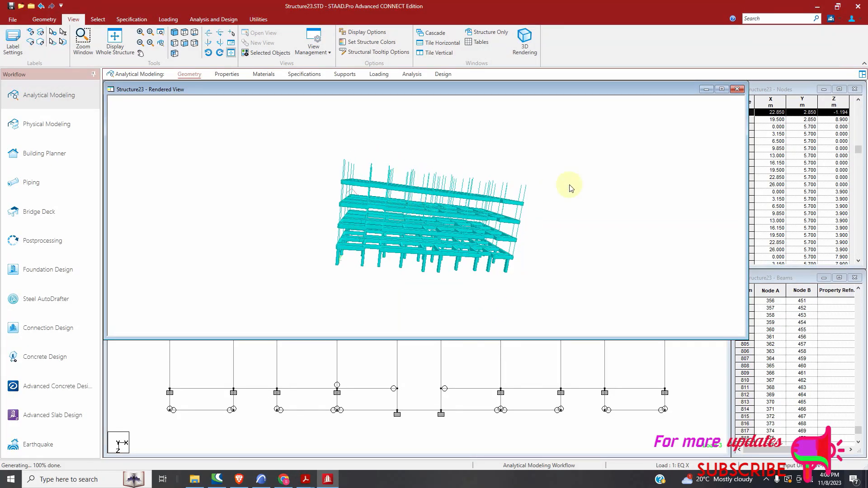
{"action": "left_click", "coordinate": [737, 90]}
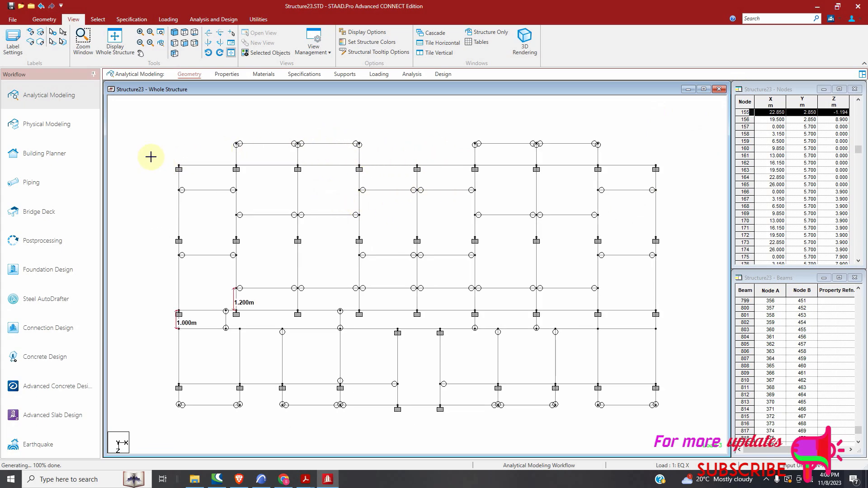
Select the members of the main floor area and front block in plan, isolate them in the isometric view, and clear the selection.
{"action": "left_click_drag", "start_coordinate": [173, 222], "coordinate": [705, 309]}
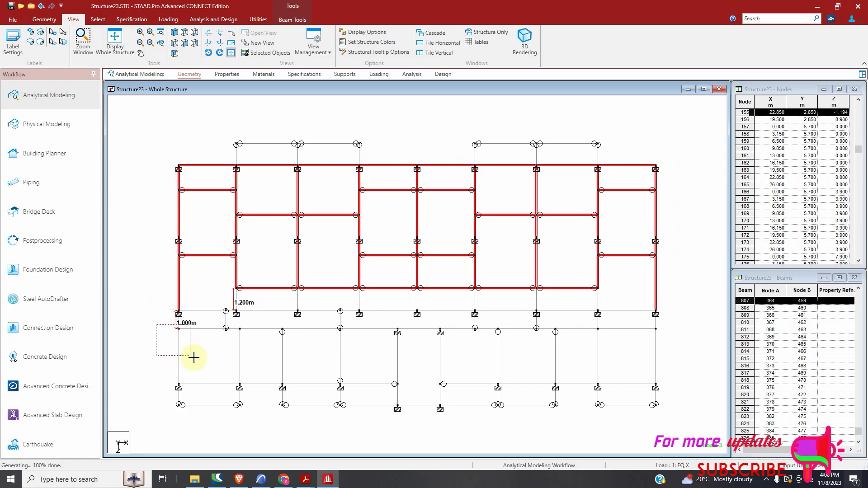
{"action": "left_click_drag", "start_coordinate": [194, 358], "coordinate": [667, 397]}
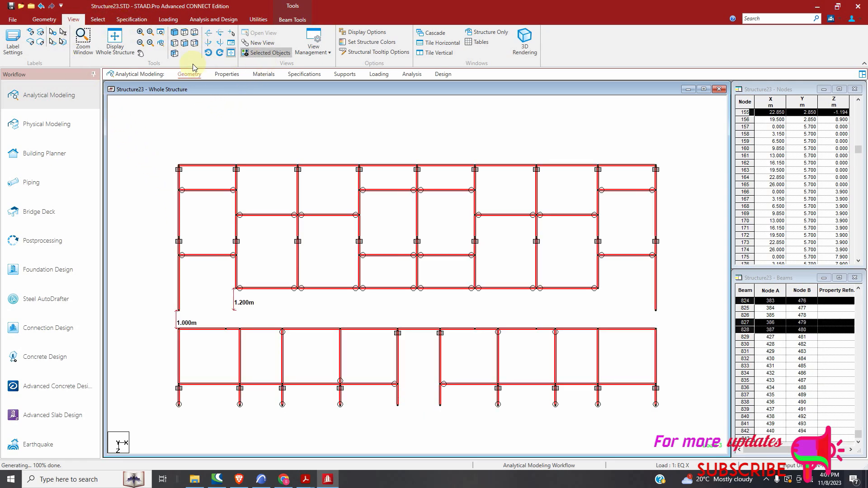
{"action": "left_click", "coordinate": [176, 34]}
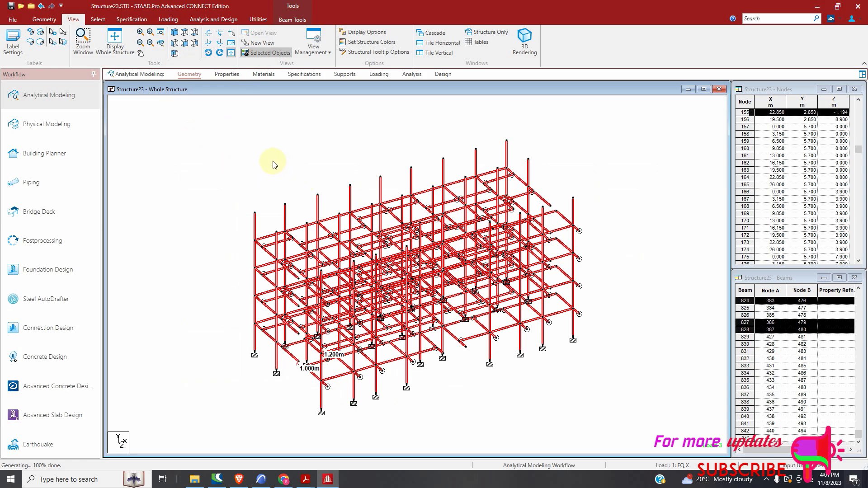
{"action": "left_click", "coordinate": [272, 164]}
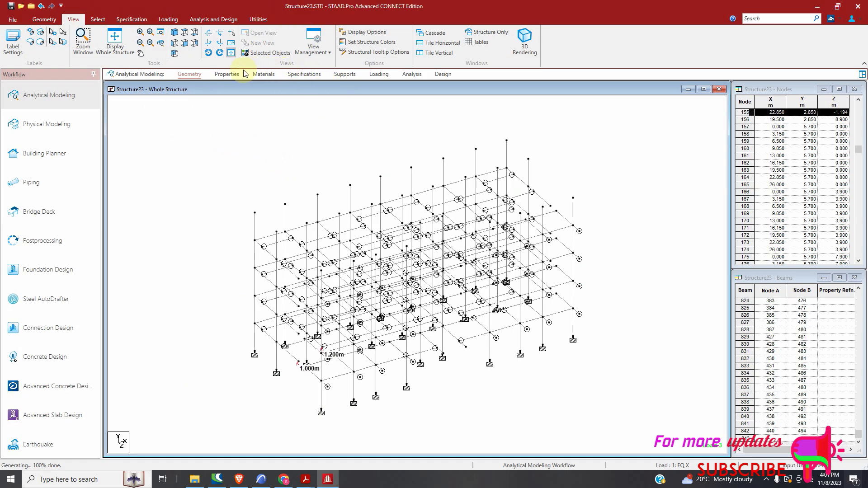
Assign the Rect 0.30x0.45 concrete section to all displayed columns parallel to Y.
{"action": "left_click", "coordinate": [240, 74]}
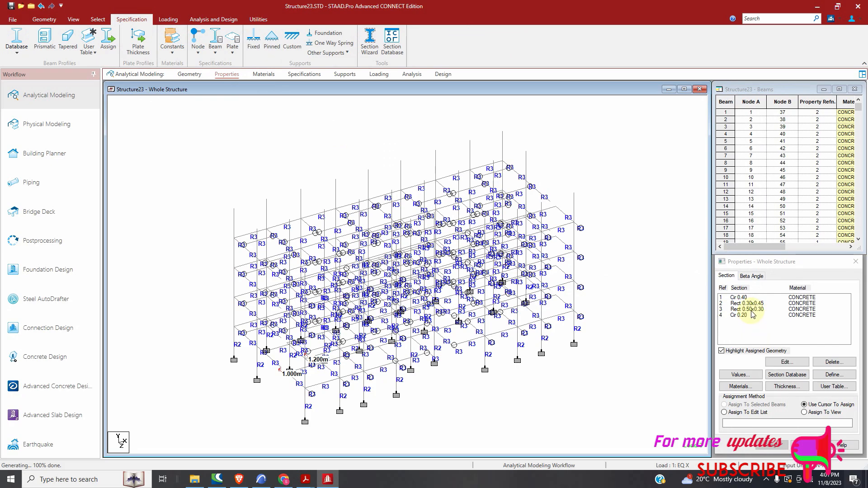
{"action": "left_click", "coordinate": [758, 303]}
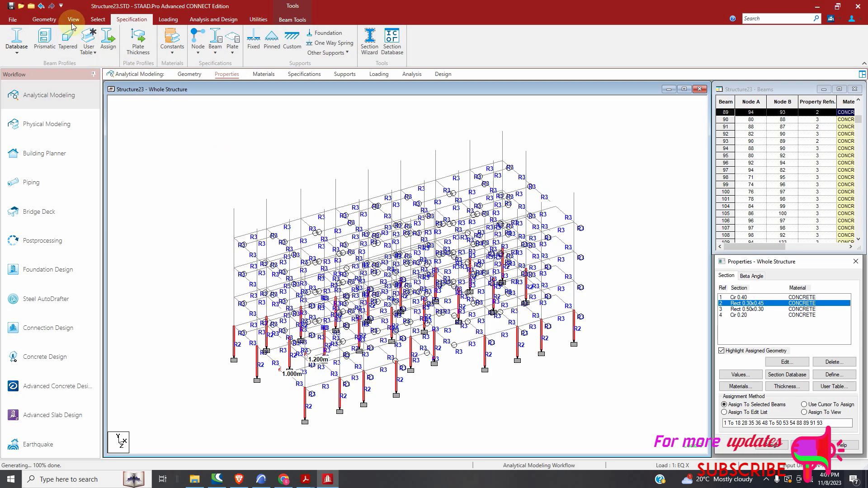
{"action": "left_click", "coordinate": [89, 21]}
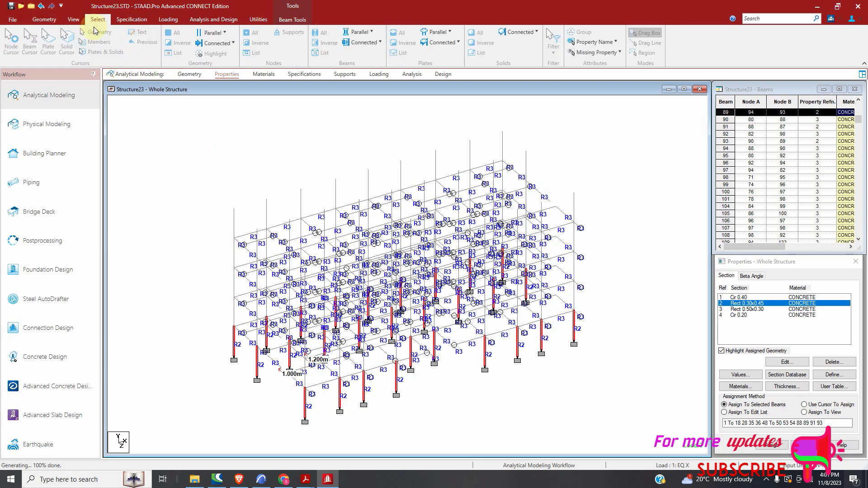
{"action": "left_click", "coordinate": [360, 31]}
{"action": "left_click", "coordinate": [365, 58]}
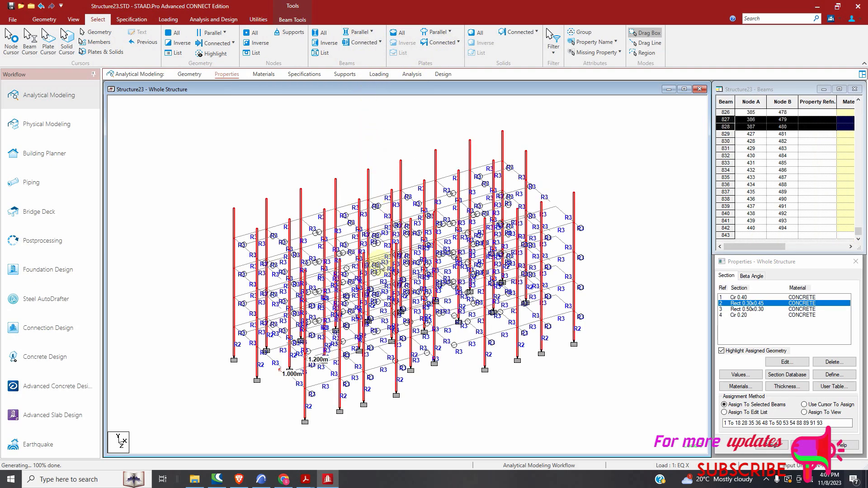
{"action": "left_click", "coordinate": [770, 446]}
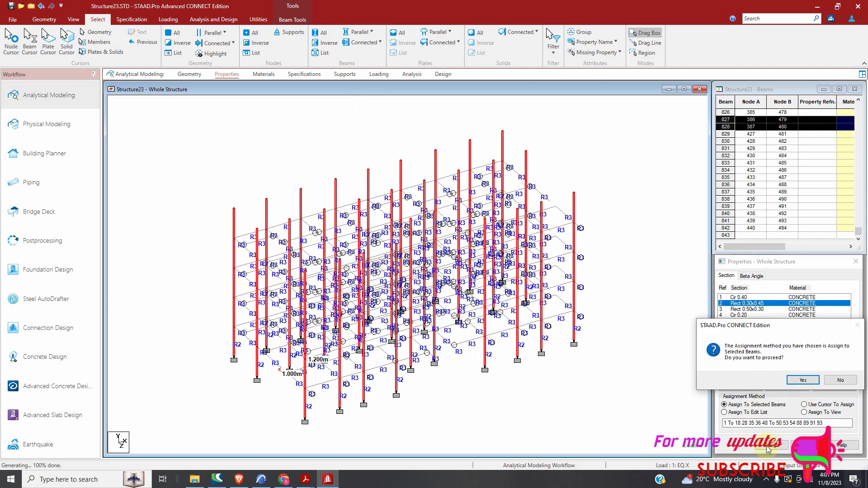
{"action": "left_click", "coordinate": [802, 380]}
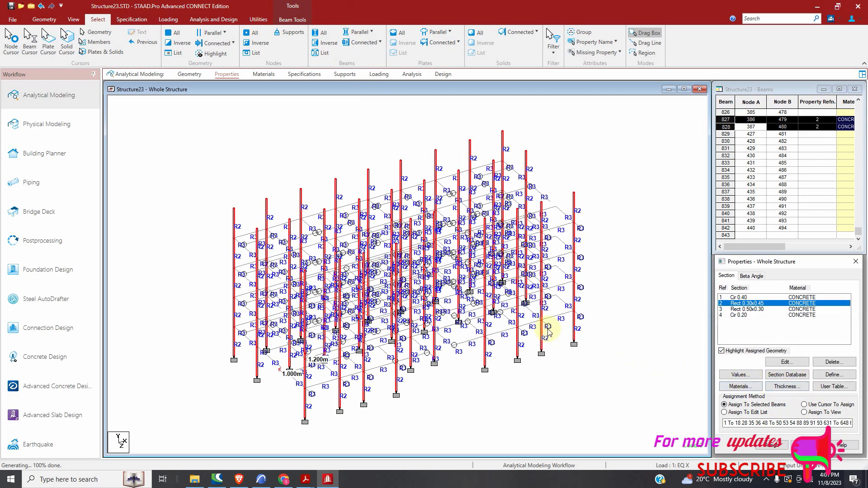
Check the isolated members in the top view, clear the selection, and display the whole structure again.
{"action": "left_click", "coordinate": [73, 19]}
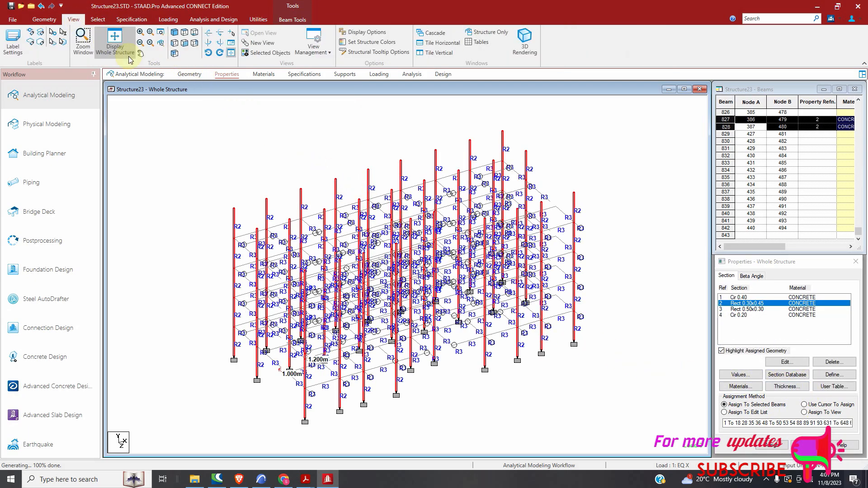
{"action": "left_click", "coordinate": [185, 33]}
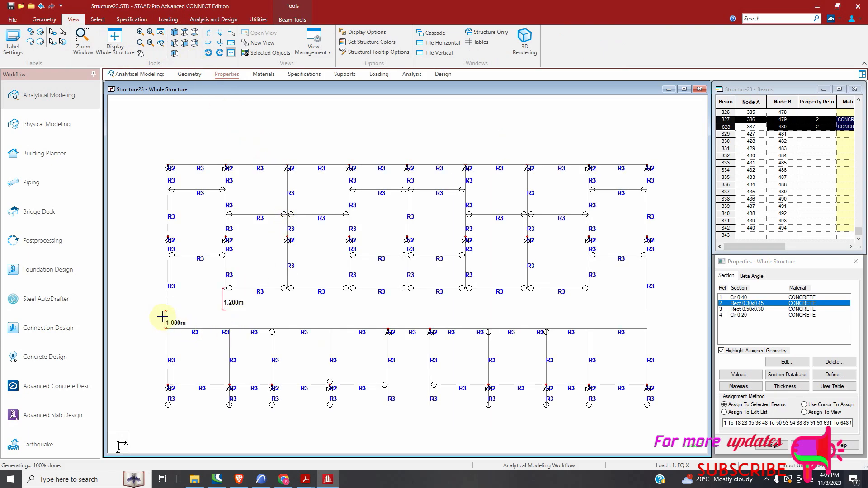
{"action": "left_click", "coordinate": [164, 321]}
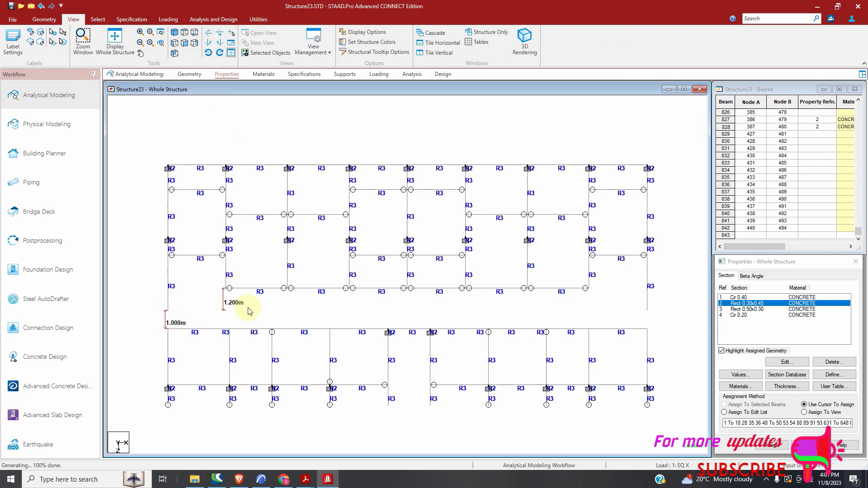
{"action": "left_click", "coordinate": [115, 40]}
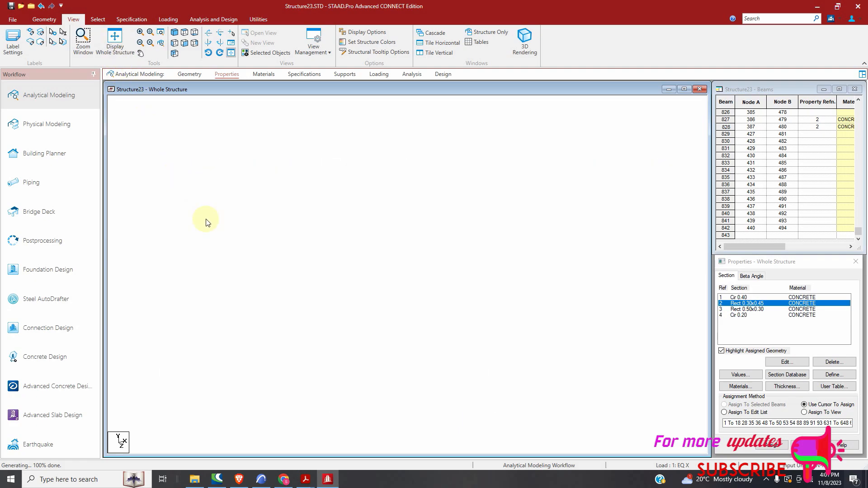
In plan view, select the full-width grid row of R1 columns with its short R3 beam stubs and show only those members.
{"action": "left_click", "coordinate": [185, 32]}
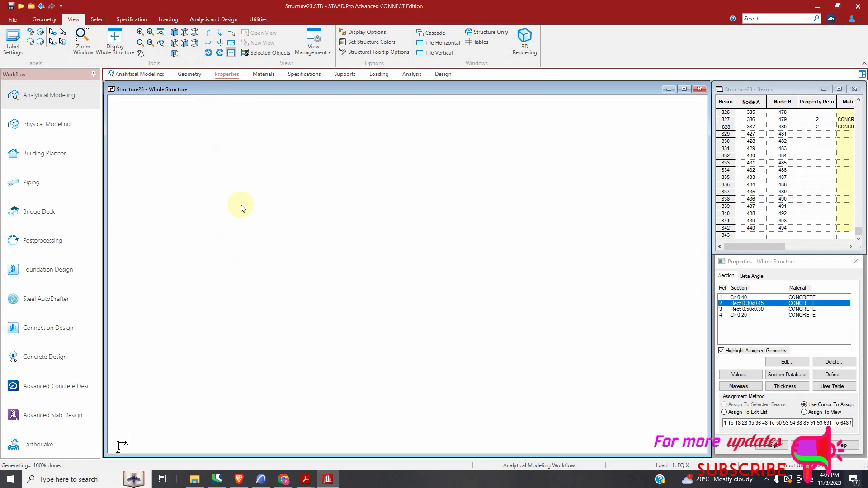
{"action": "left_click", "coordinate": [98, 19]}
{"action": "left_click", "coordinate": [37, 50]}
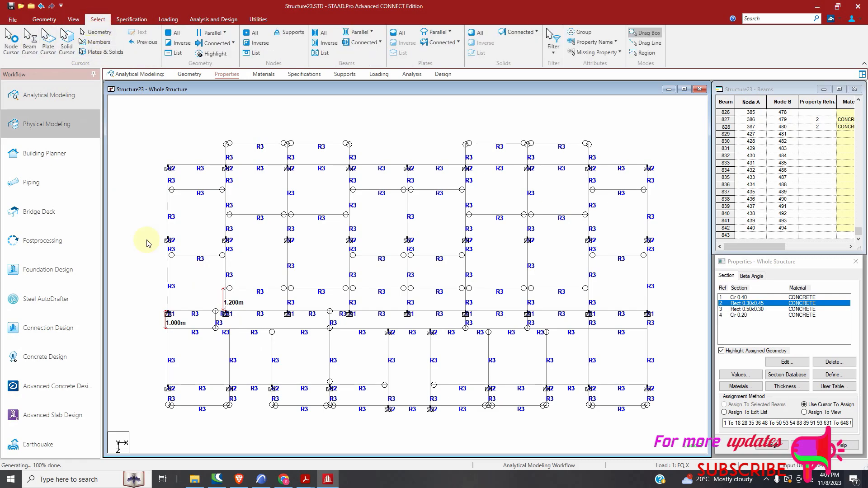
{"action": "left_click_drag", "start_coordinate": [147, 296], "coordinate": [494, 333]}
{"action": "left_click_drag", "start_coordinate": [626, 327], "coordinate": [667, 330]}
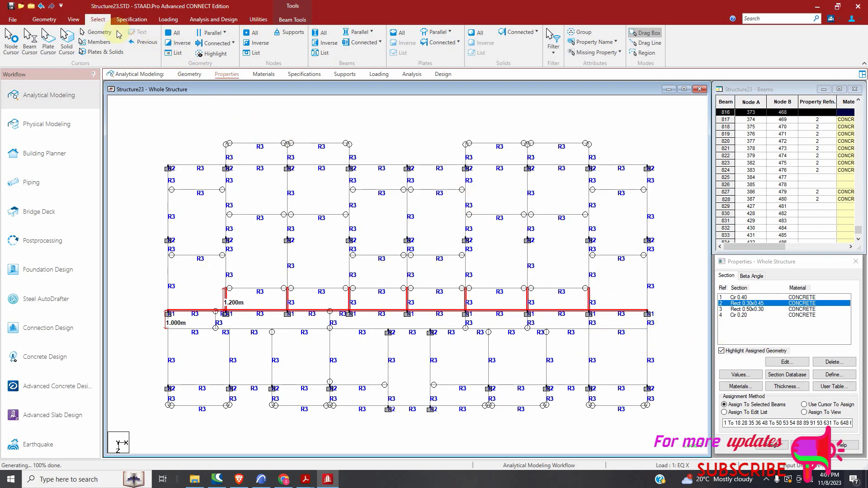
{"action": "left_click", "coordinate": [73, 19]}
{"action": "left_click", "coordinate": [268, 52]}
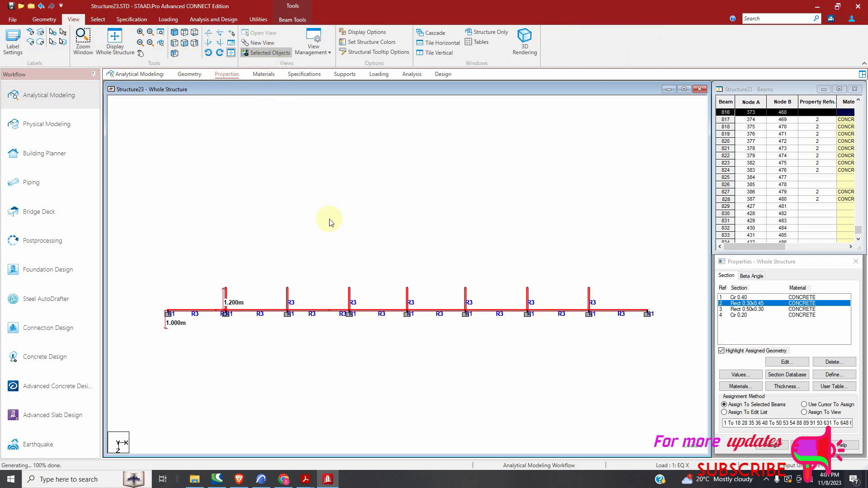
Assign the Cir 0.40 section to all members parallel to Y in the isolated frame.
{"action": "left_click", "coordinate": [741, 298]}
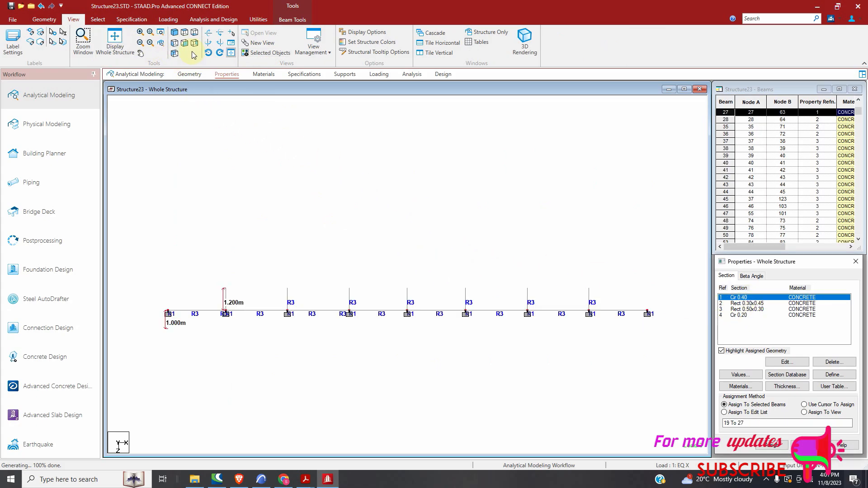
{"action": "left_click", "coordinate": [175, 35]}
{"action": "left_click", "coordinate": [248, 205]}
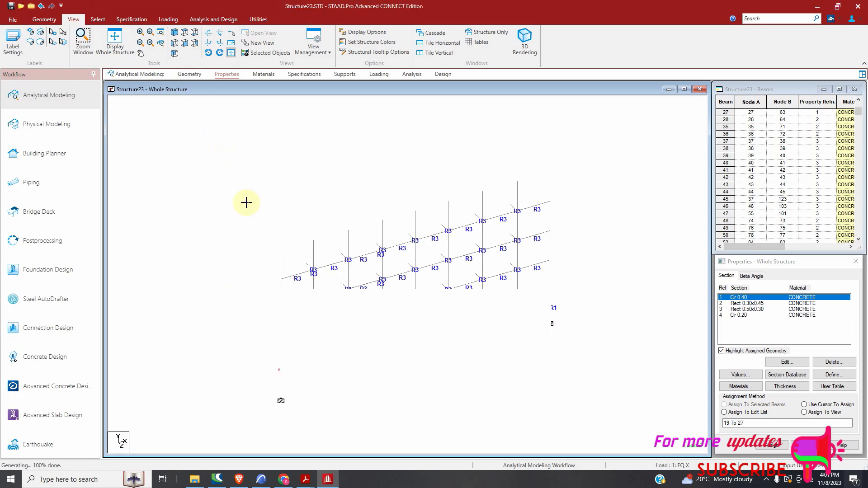
{"action": "left_click", "coordinate": [98, 19]}
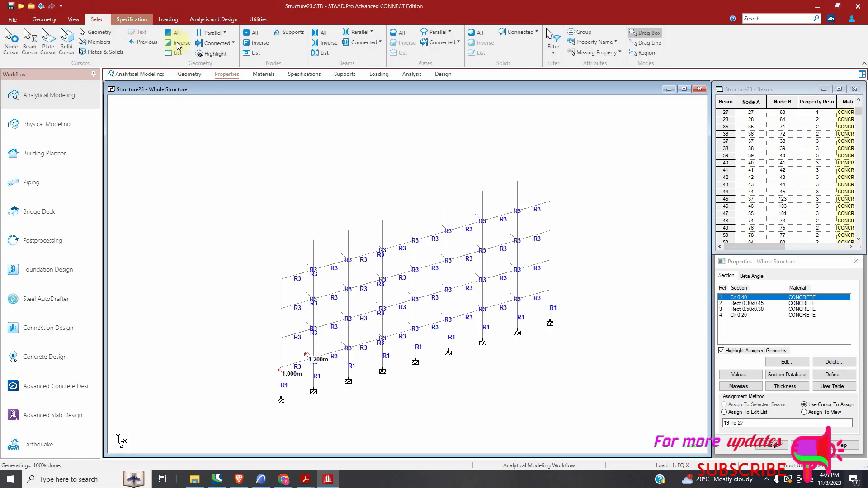
{"action": "left_click", "coordinate": [372, 32]}
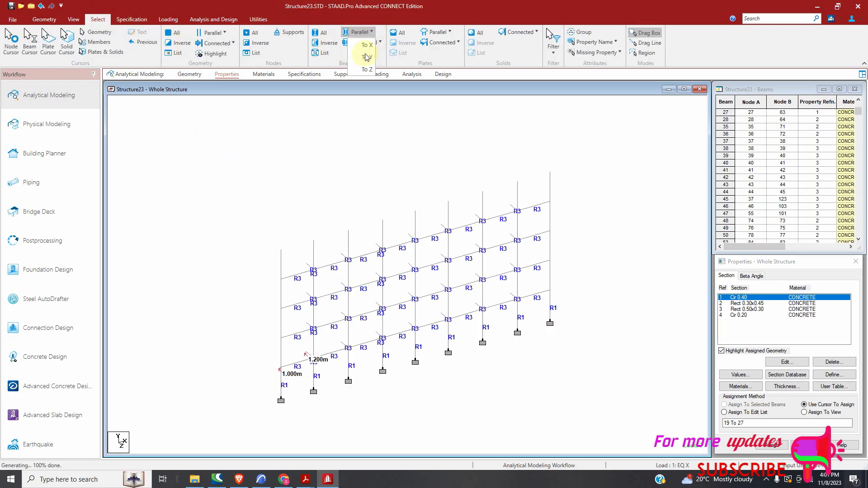
{"action": "left_click", "coordinate": [367, 58]}
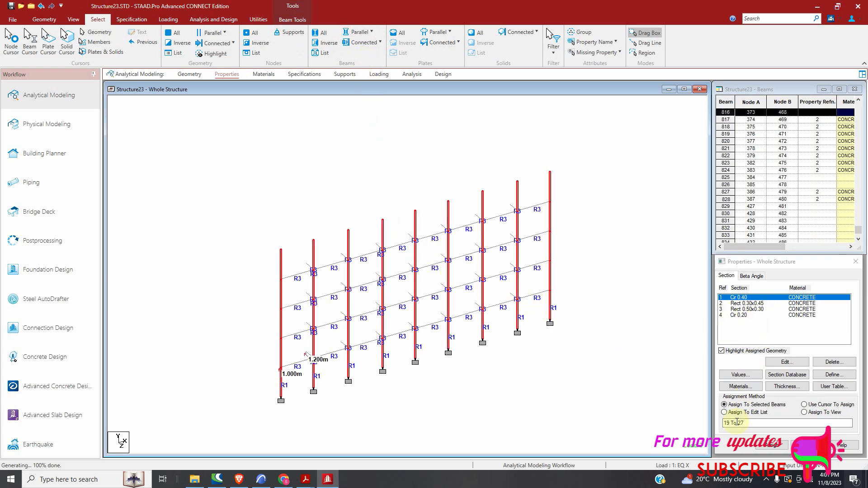
{"action": "left_click", "coordinate": [772, 446]}
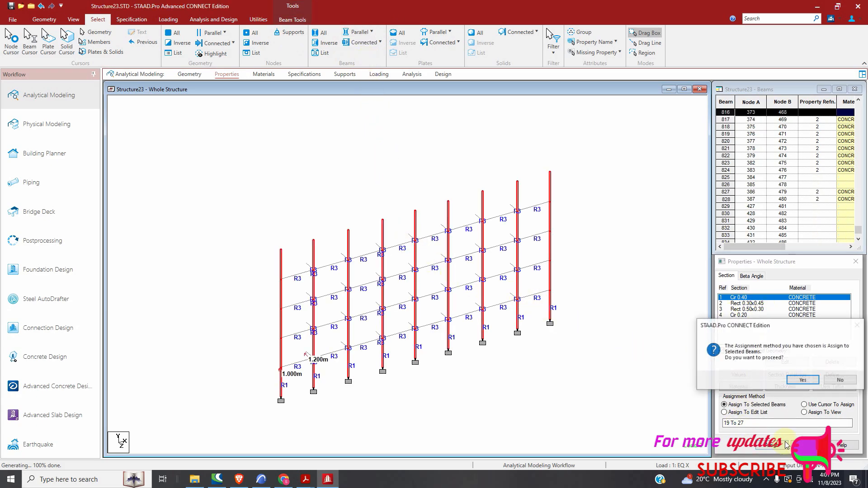
{"action": "left_click", "coordinate": [804, 381]}
Display the whole structure in plan, select the projecting outer-edge frames on the front and rear sides, and show only those in isometric view.
{"action": "left_click", "coordinate": [73, 20]}
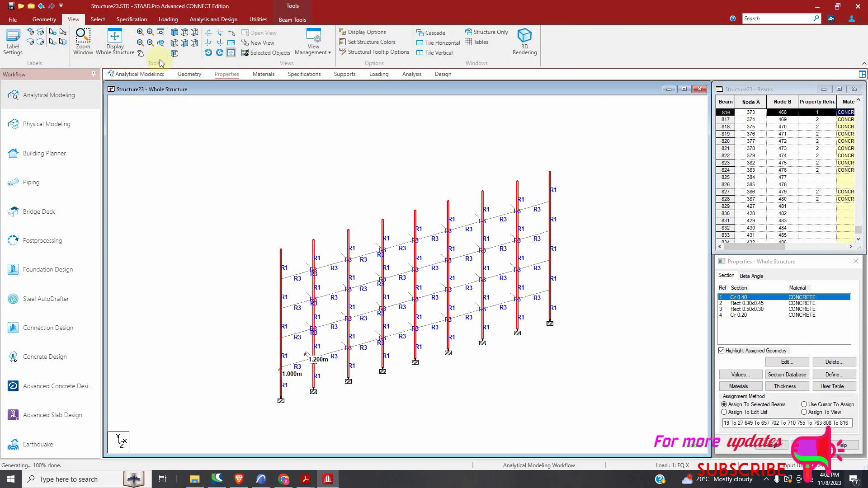
{"action": "left_click", "coordinate": [184, 33]}
{"action": "left_click", "coordinate": [130, 54]}
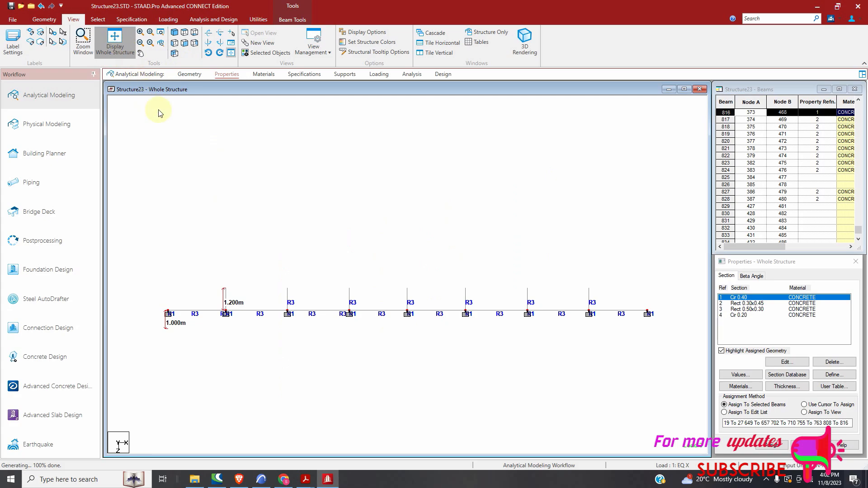
{"action": "left_click", "coordinate": [175, 33]}
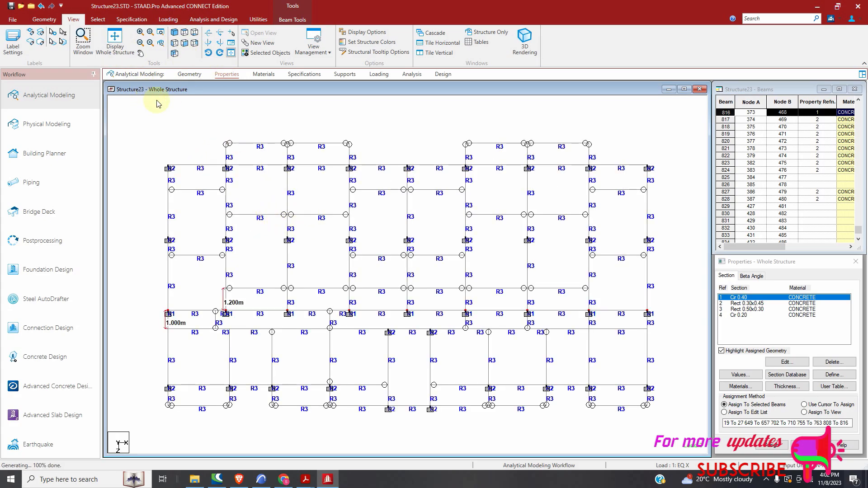
{"action": "left_click_drag", "start_coordinate": [624, 122], "coordinate": [197, 152]}
{"action": "left_click_drag", "start_coordinate": [670, 401], "coordinate": [446, 418]}
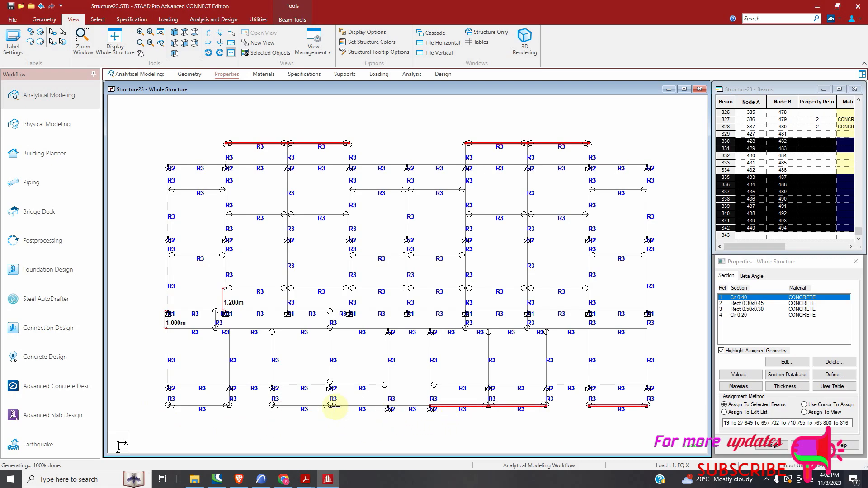
{"action": "left_click_drag", "start_coordinate": [193, 411], "coordinate": [149, 412], "text": "ctrl"}
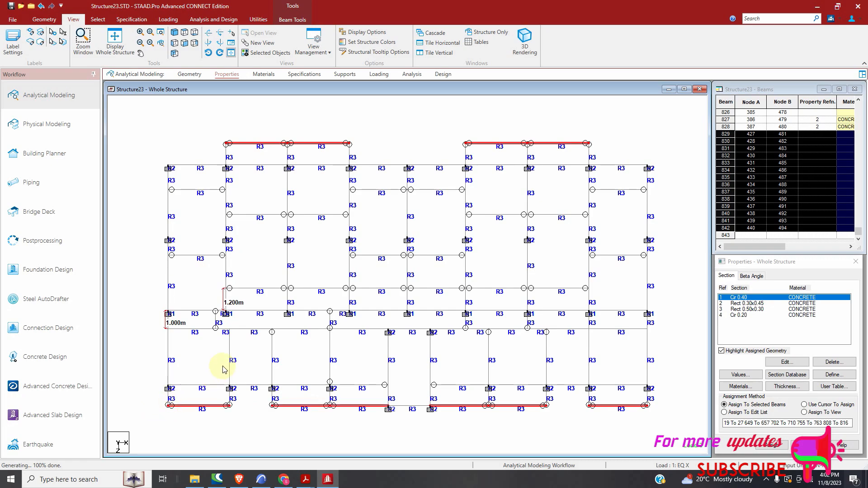
{"action": "left_click", "coordinate": [174, 34]}
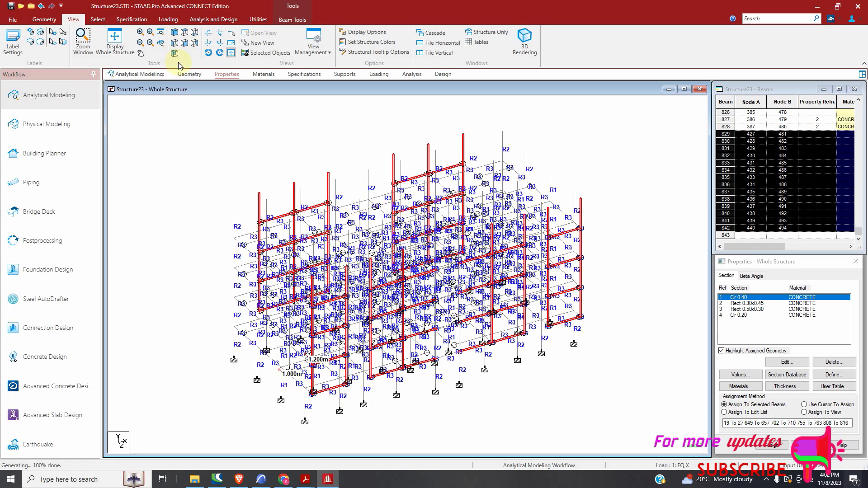
{"action": "left_click", "coordinate": [267, 53]}
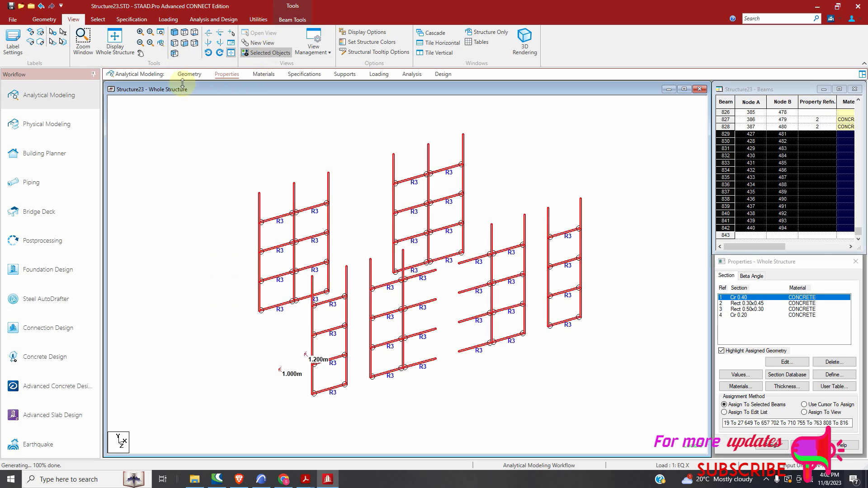
Assign the Cir 0.20 section to all members parallel to Y in the isolated outer-edge frames.
{"action": "left_click", "coordinate": [98, 19]}
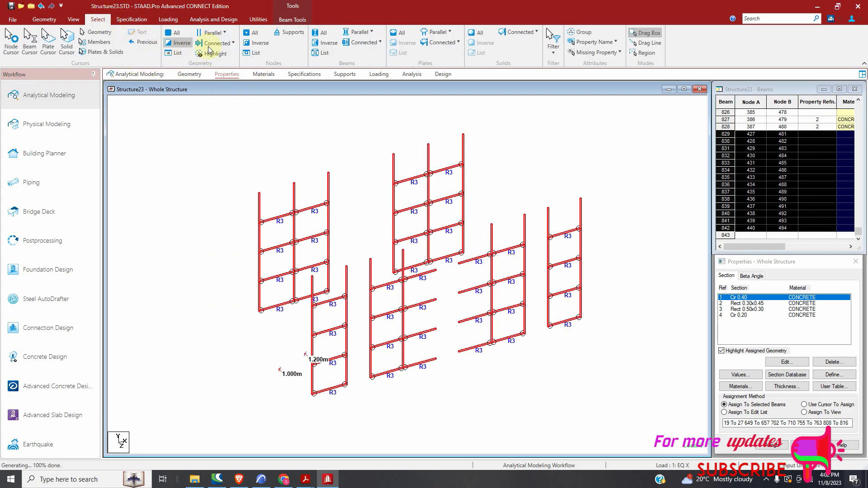
{"action": "left_click", "coordinate": [368, 33]}
{"action": "left_click", "coordinate": [366, 55]}
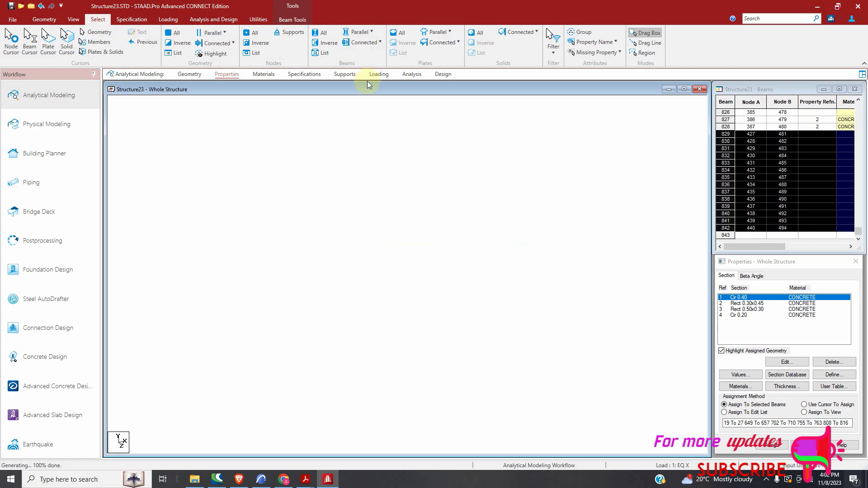
{"action": "left_click", "coordinate": [351, 122]}
{"action": "left_click", "coordinate": [364, 42]}
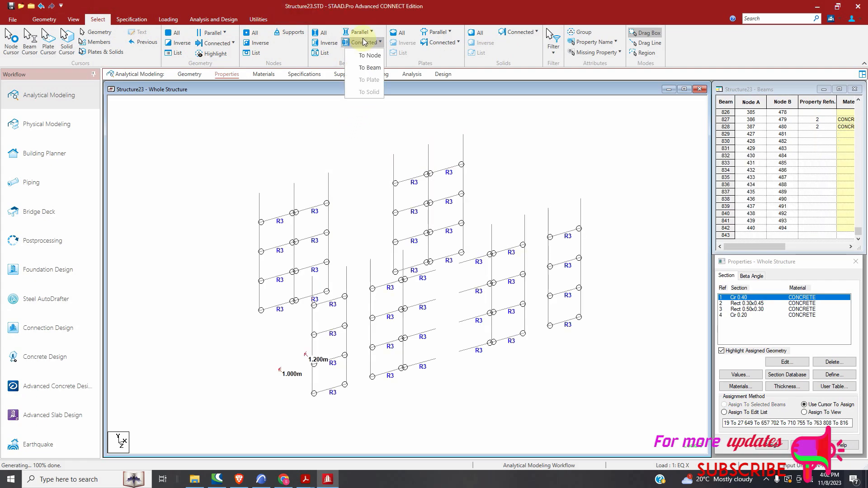
{"action": "left_click", "coordinate": [368, 32]}
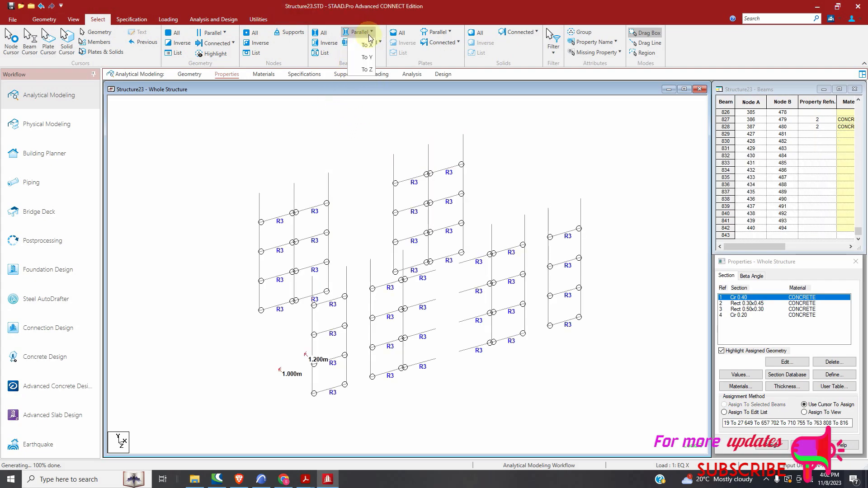
{"action": "left_click", "coordinate": [367, 57]}
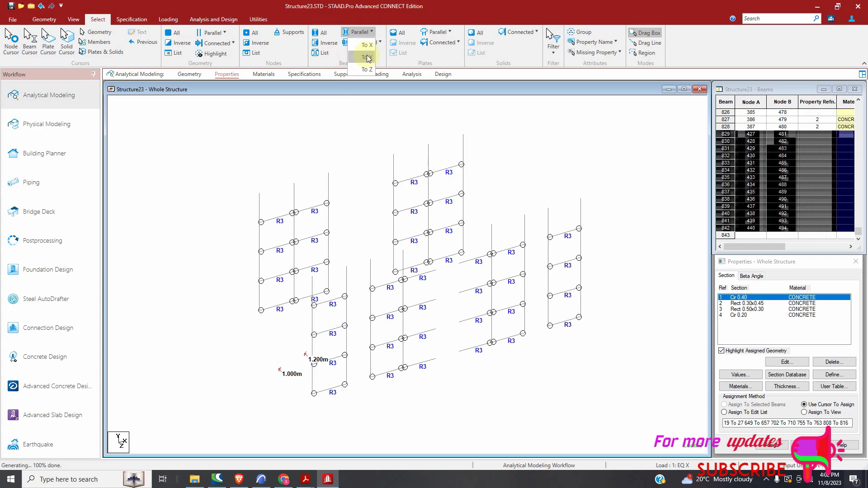
{"action": "left_click", "coordinate": [745, 316]}
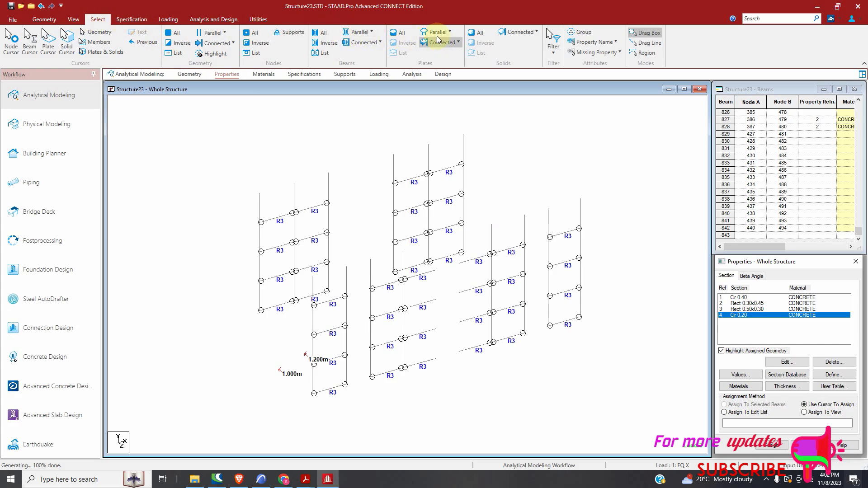
{"action": "left_click", "coordinate": [365, 36]}
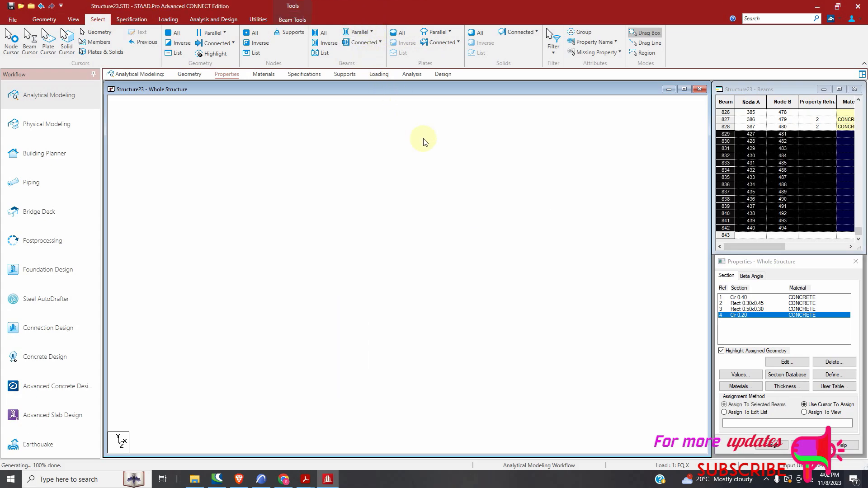
{"action": "left_click", "coordinate": [773, 446]}
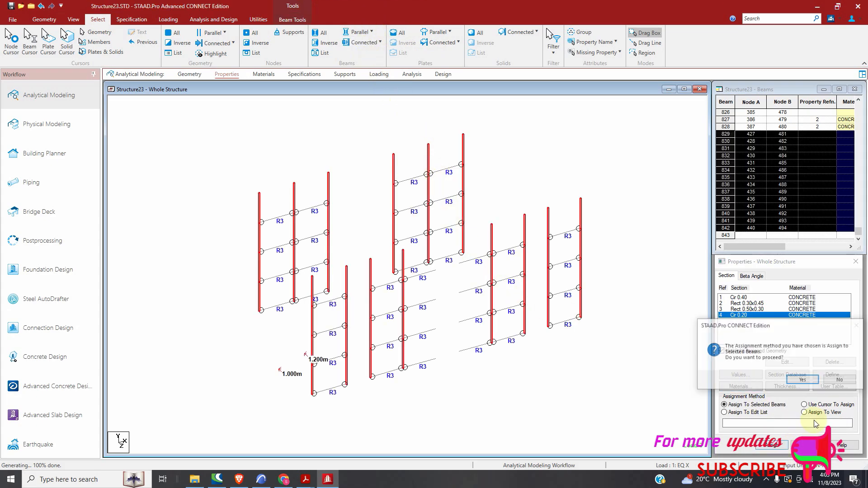
{"action": "left_click", "coordinate": [794, 381]}
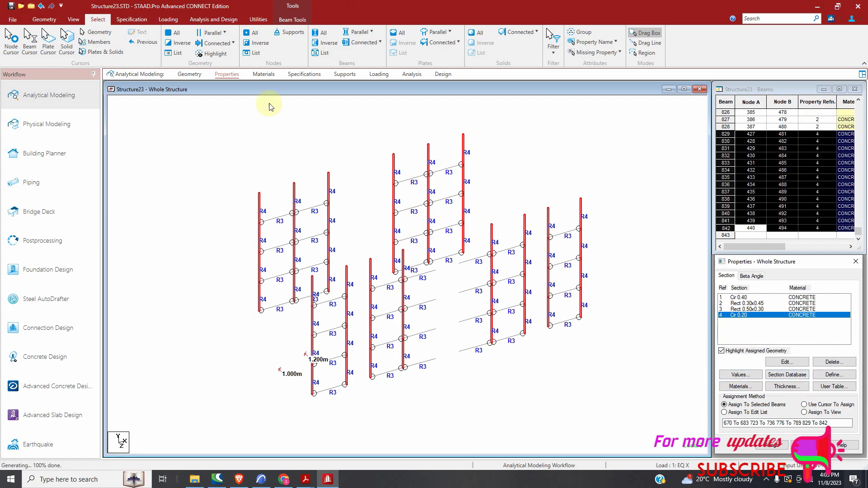
Display the whole structure and inspect the assigned sections in a rotated 3D rendering.
{"action": "left_click", "coordinate": [45, 20]}
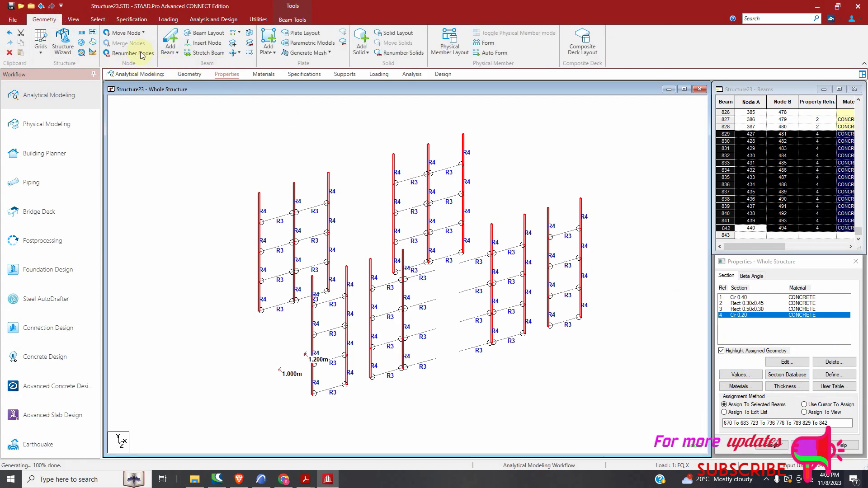
{"action": "left_click", "coordinate": [73, 20]}
{"action": "left_click", "coordinate": [125, 54]}
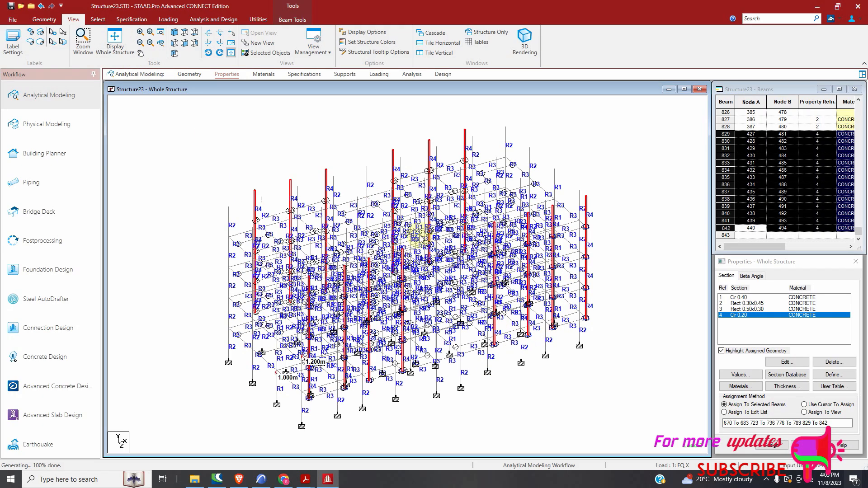
{"action": "left_click", "coordinate": [398, 120]}
{"action": "left_click", "coordinate": [526, 49]}
{"action": "left_click_drag", "start_coordinate": [523, 311], "coordinate": [480, 242]}
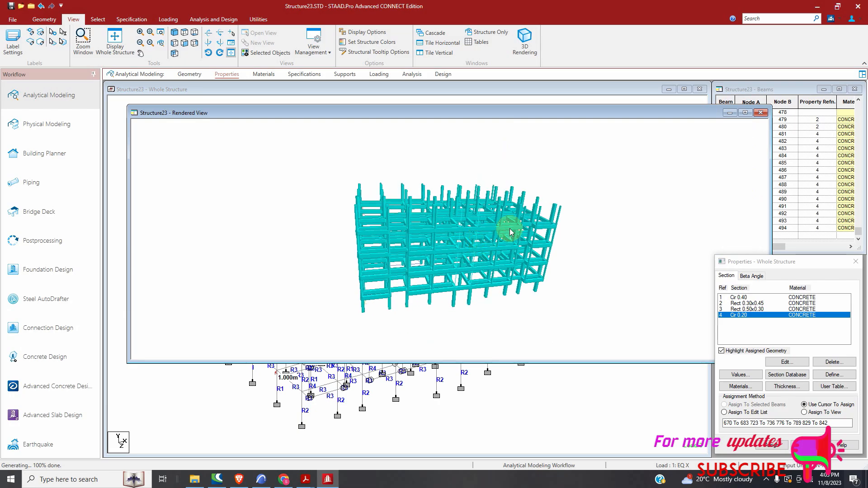
{"action": "left_click", "coordinate": [762, 112]}
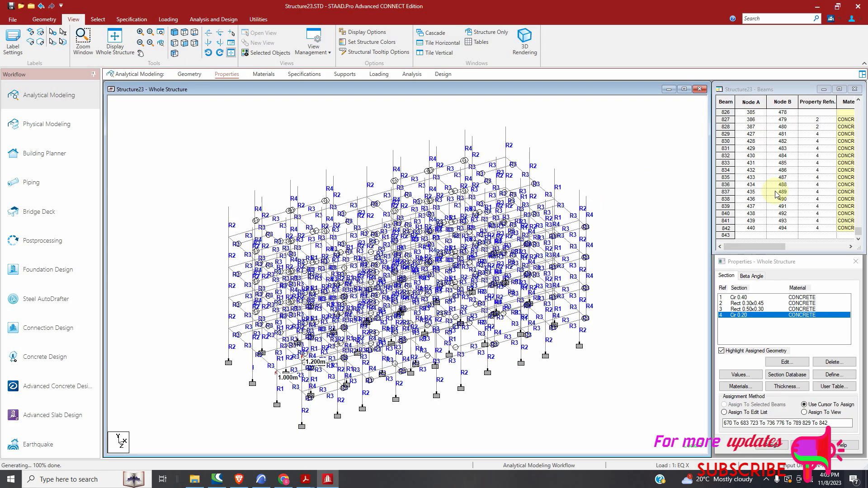
Assign the Rect 0.30x0.45 section to all members with a missing property and save the model.
{"action": "left_click", "coordinate": [755, 304]}
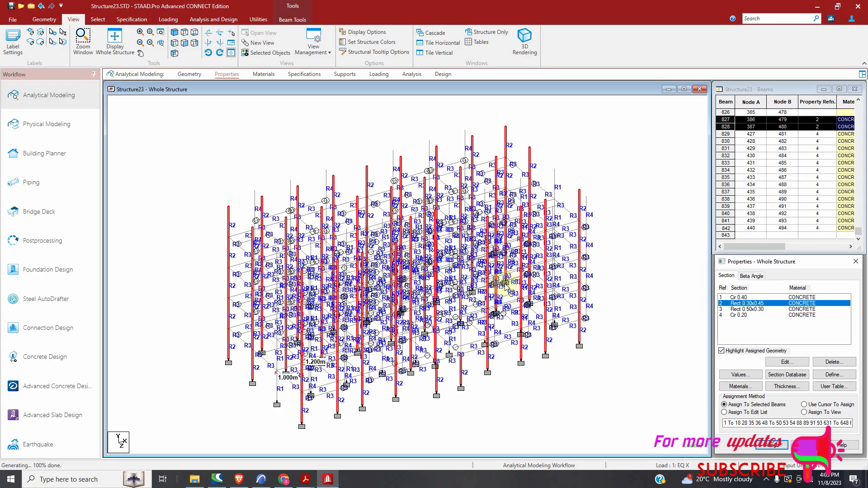
{"action": "left_click", "coordinate": [99, 20]}
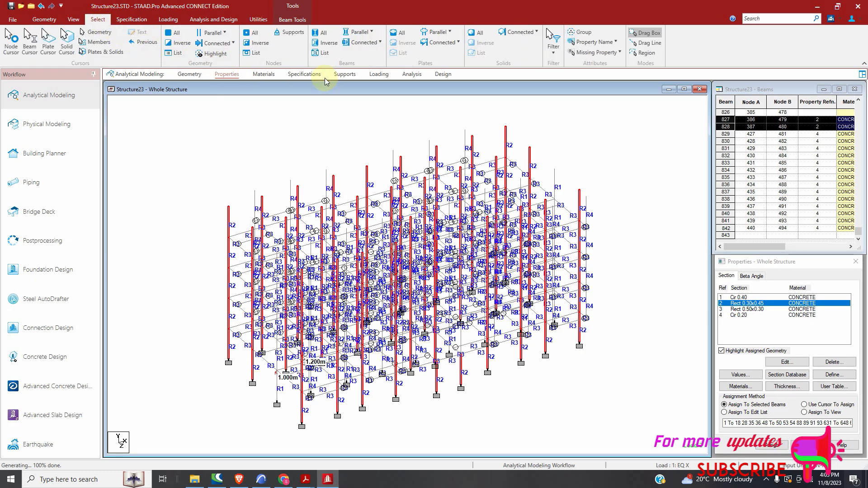
{"action": "left_click", "coordinate": [596, 52]}
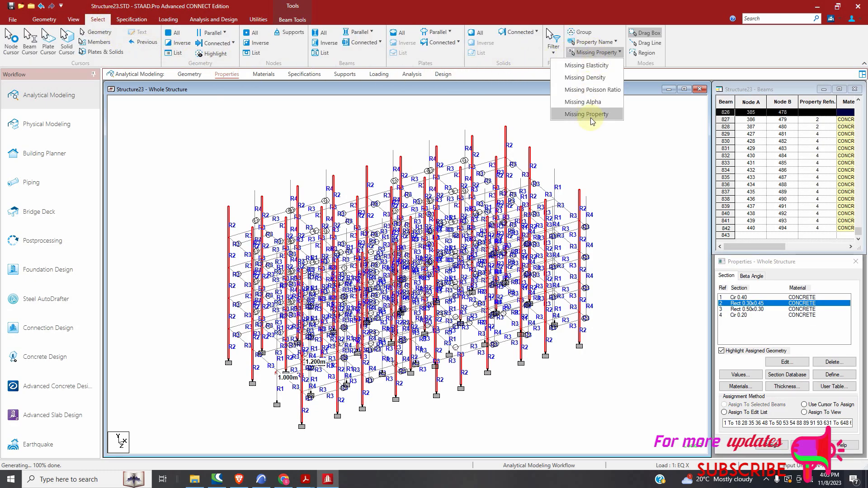
{"action": "left_click", "coordinate": [589, 115]}
{"action": "left_click", "coordinate": [771, 445]}
{"action": "left_click", "coordinate": [804, 381]}
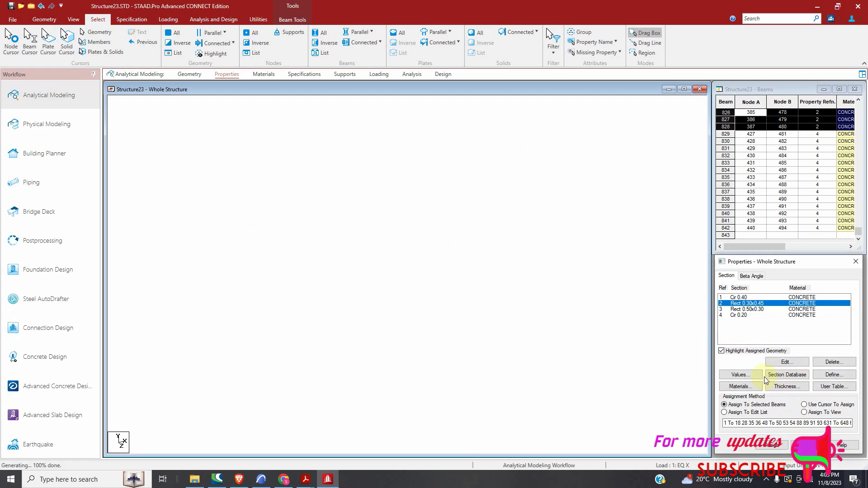
{"action": "left_click", "coordinate": [10, 6]}
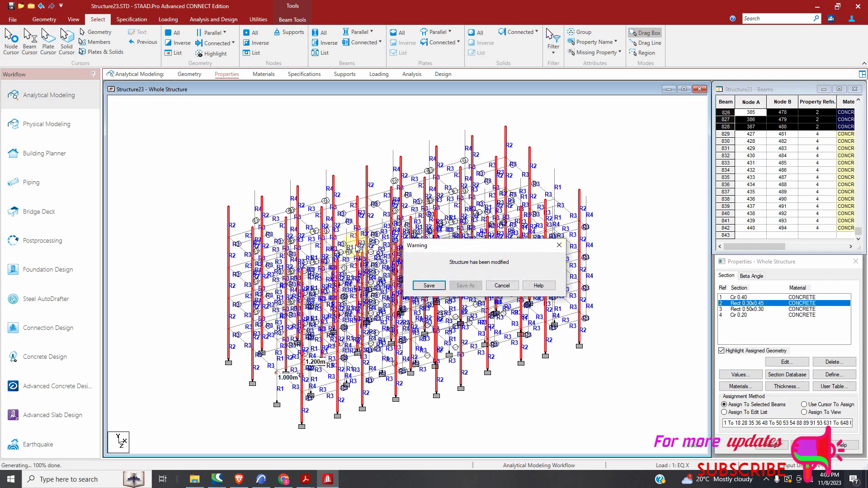
{"action": "left_click", "coordinate": [428, 284]}
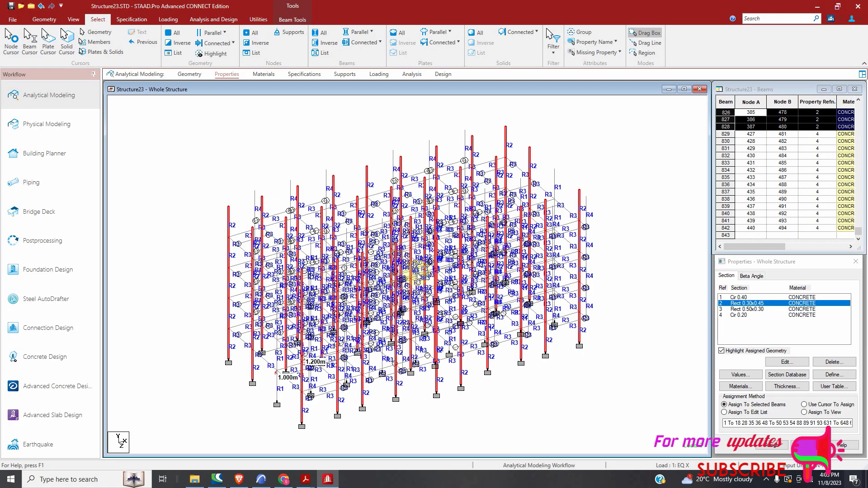
Inspect the whole structure in a maximised 3D rendering, rotated and with no members selected, and close the rendering.
{"action": "left_click", "coordinate": [73, 19]}
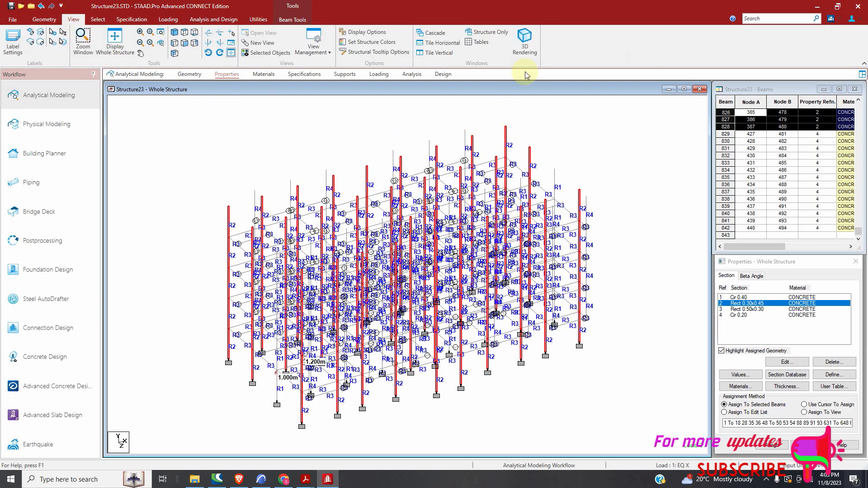
{"action": "left_click", "coordinate": [525, 43]}
{"action": "left_click_drag", "start_coordinate": [534, 234], "coordinate": [507, 245]}
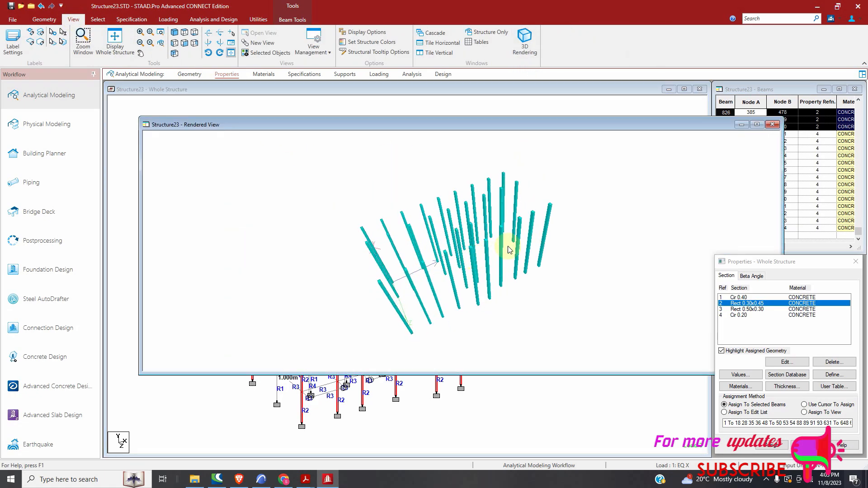
{"action": "left_click", "coordinate": [772, 124]}
{"action": "left_click", "coordinate": [624, 237]}
{"action": "left_click", "coordinate": [525, 43]}
{"action": "left_click_drag", "start_coordinate": [582, 256], "coordinate": [599, 246]}
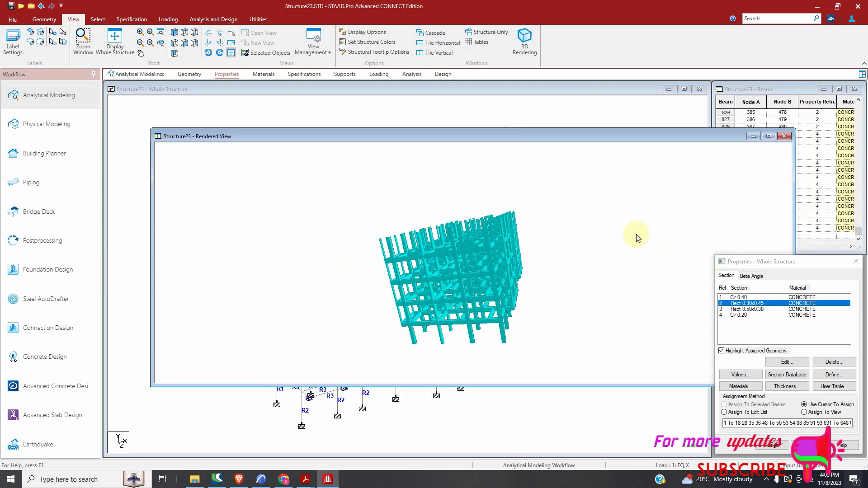
{"action": "left_click", "coordinate": [768, 136]}
{"action": "left_click_drag", "start_coordinate": [515, 226], "coordinate": [560, 276]}
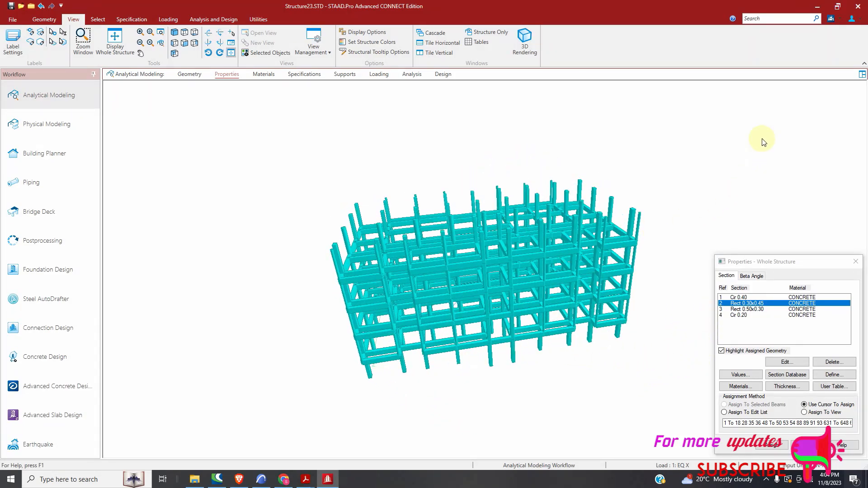
{"action": "left_click", "coordinate": [863, 75]}
Review the load items under the DL and LL load cases, including the floor loads and the UNI GY -9.4 kN/m load.
{"action": "left_click", "coordinate": [380, 76]}
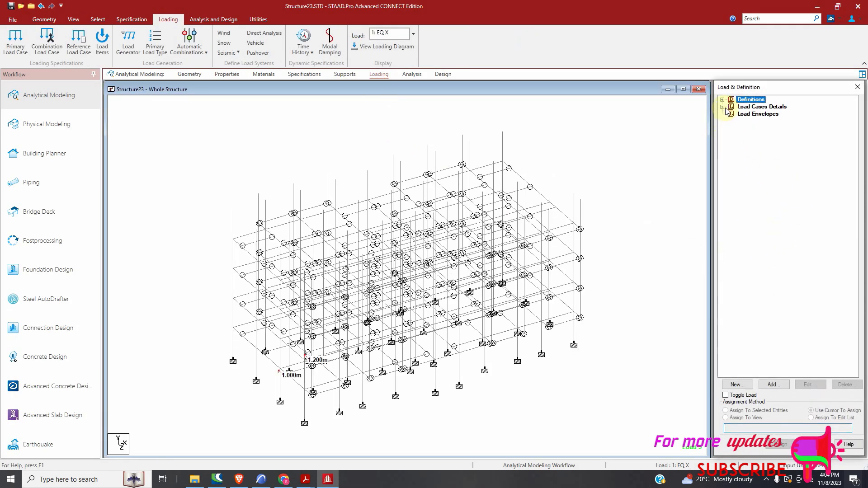
{"action": "left_click", "coordinate": [723, 107]}
{"action": "left_click", "coordinate": [731, 136]}
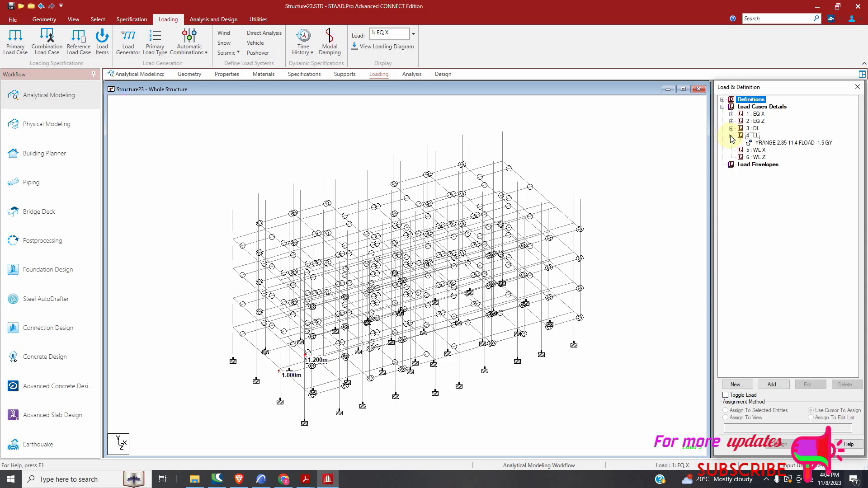
{"action": "left_click", "coordinate": [731, 129]}
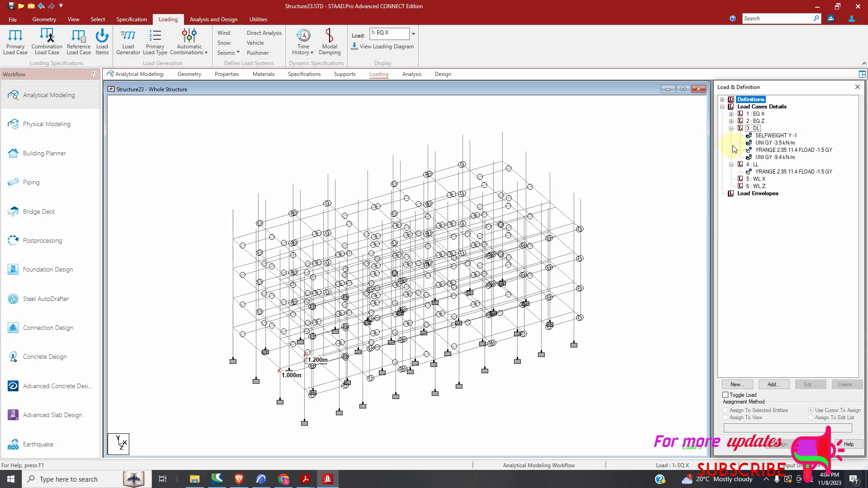
{"action": "left_click", "coordinate": [768, 157]}
{"action": "left_click", "coordinate": [784, 151]}
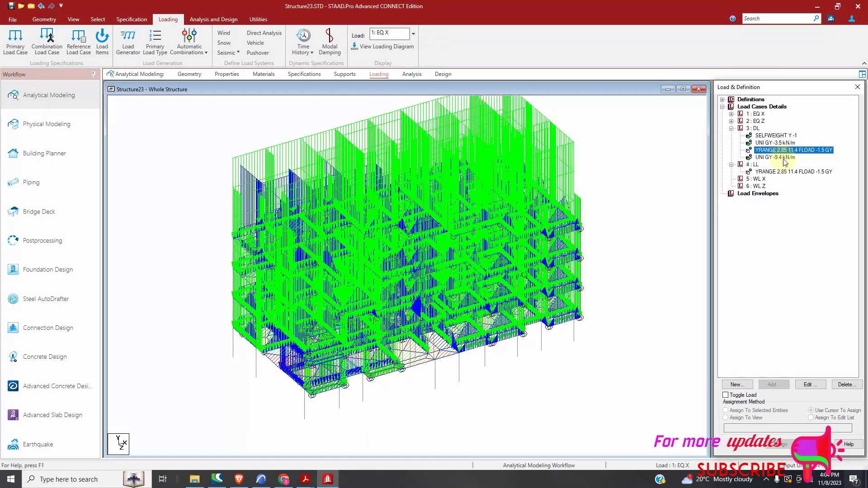
{"action": "left_click", "coordinate": [774, 173]}
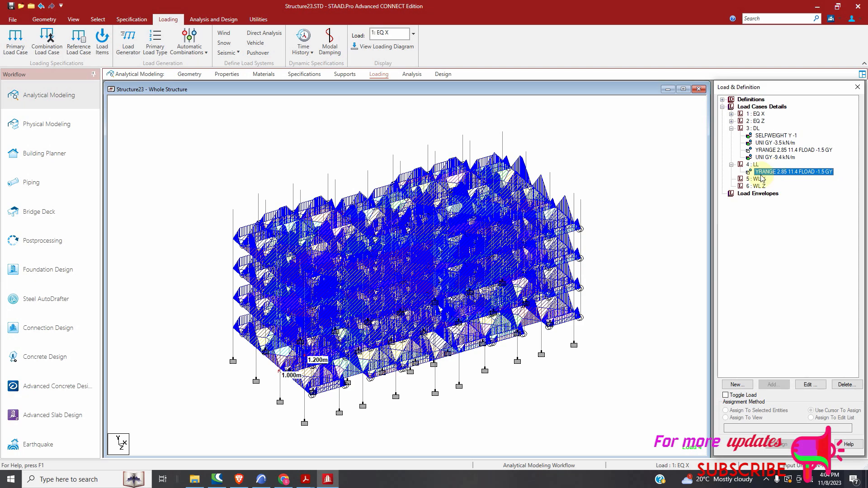
{"action": "left_click", "coordinate": [650, 239]}
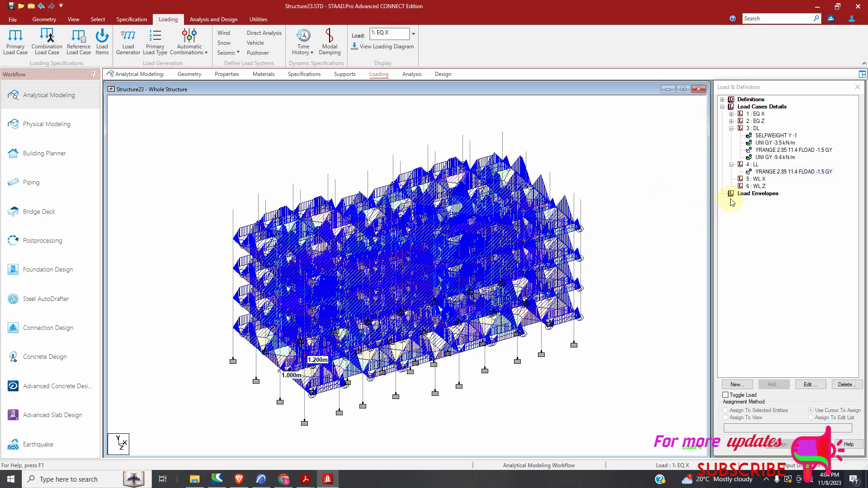
{"action": "left_click", "coordinate": [770, 159]}
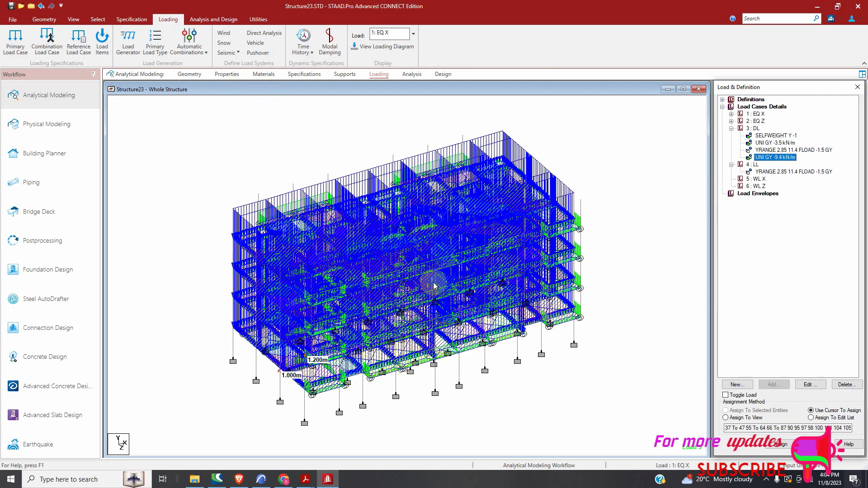
{"action": "scroll", "coordinate": [411, 342], "scroll_direction": "up", "scroll_amount": 3}
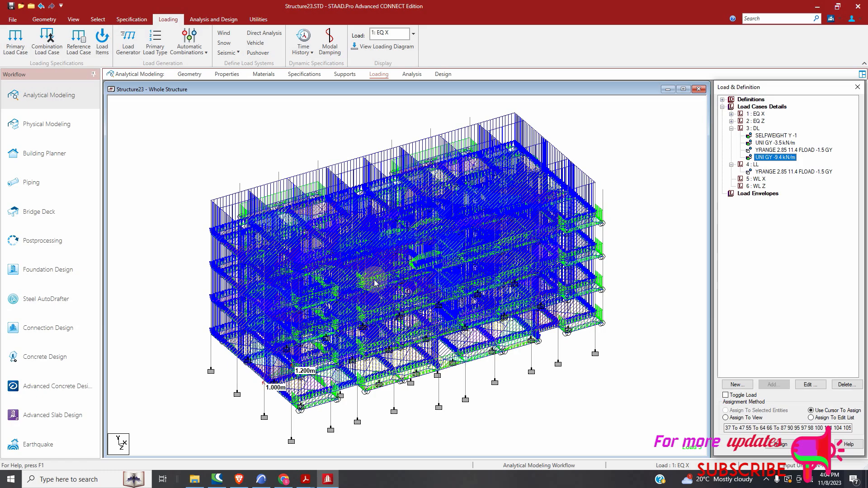
Isolate the beams of the lowest floor level for the specifications, show them in plan view and display the node numbers.
{"action": "left_click", "coordinate": [301, 74]}
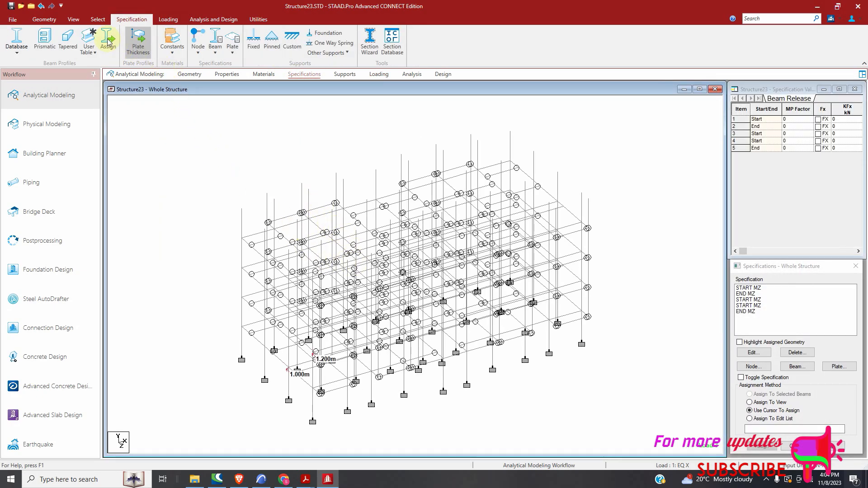
{"action": "left_click", "coordinate": [73, 19]}
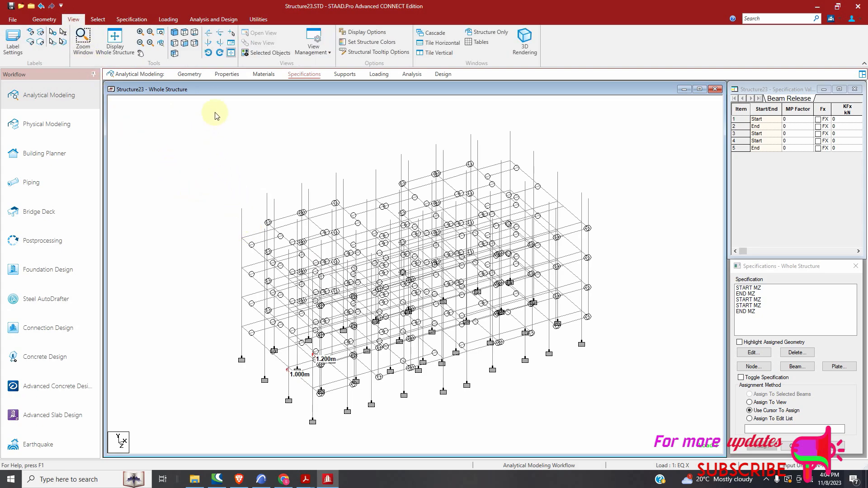
{"action": "left_click", "coordinate": [188, 46]}
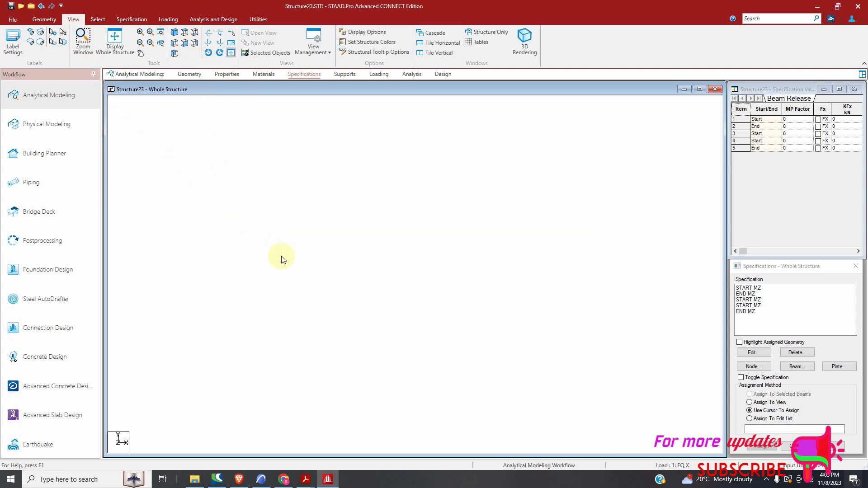
{"action": "left_click", "coordinate": [98, 20]}
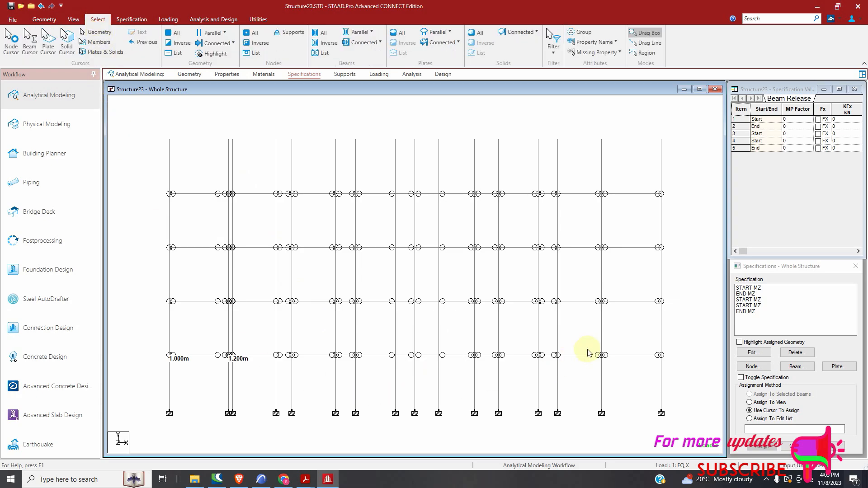
{"action": "left_click_drag", "start_coordinate": [675, 354], "coordinate": [151, 360]}
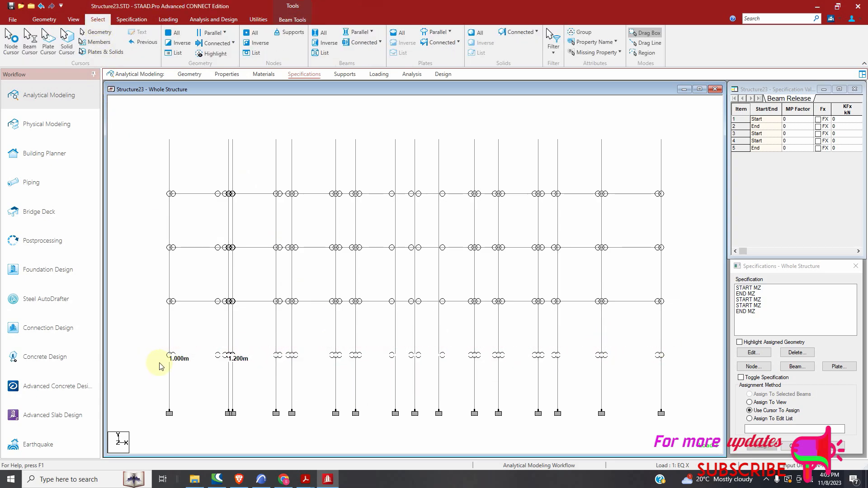
{"action": "left_click", "coordinate": [73, 19]}
{"action": "left_click", "coordinate": [267, 53]}
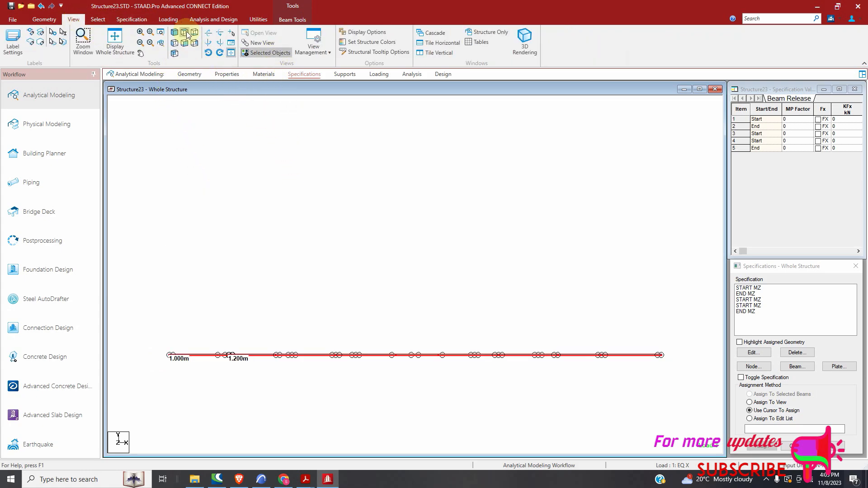
{"action": "left_click", "coordinate": [386, 233]}
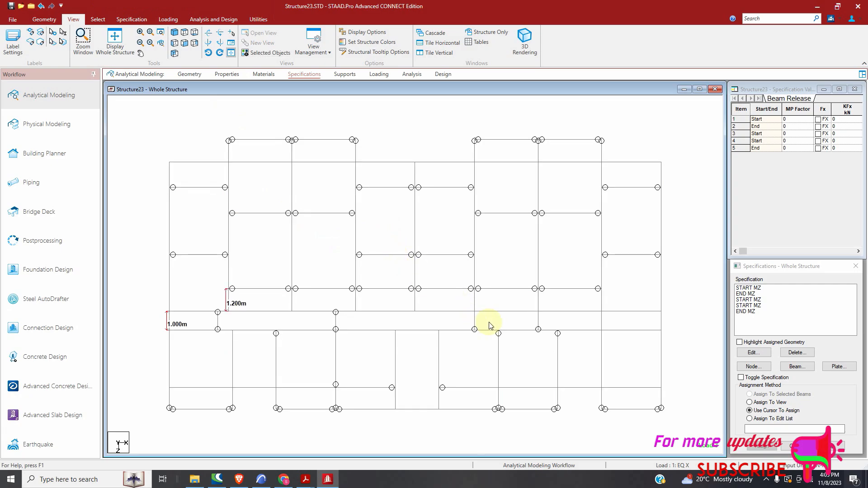
{"action": "key", "text": "shift+n"}
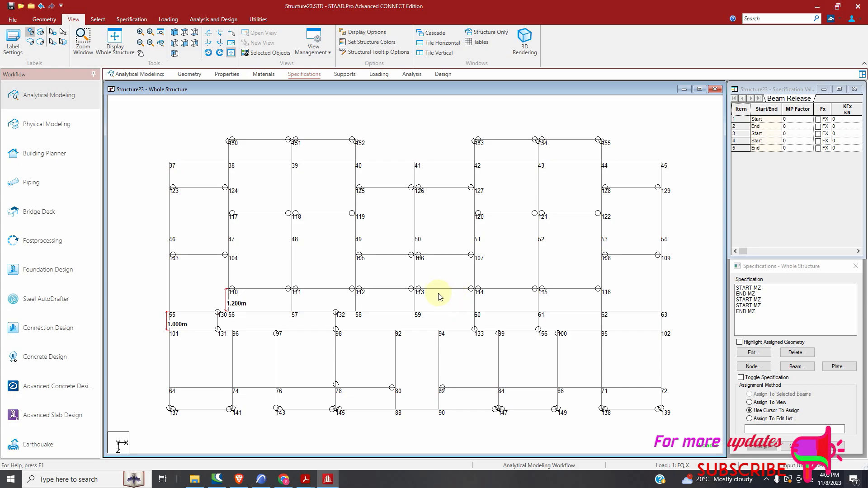
Start a master/slave node specification for the lowest floor with Rigid switched off and the slaved direction set to ZX.
{"action": "scroll", "coordinate": [437, 288], "scroll_direction": "up", "scroll_amount": 1}
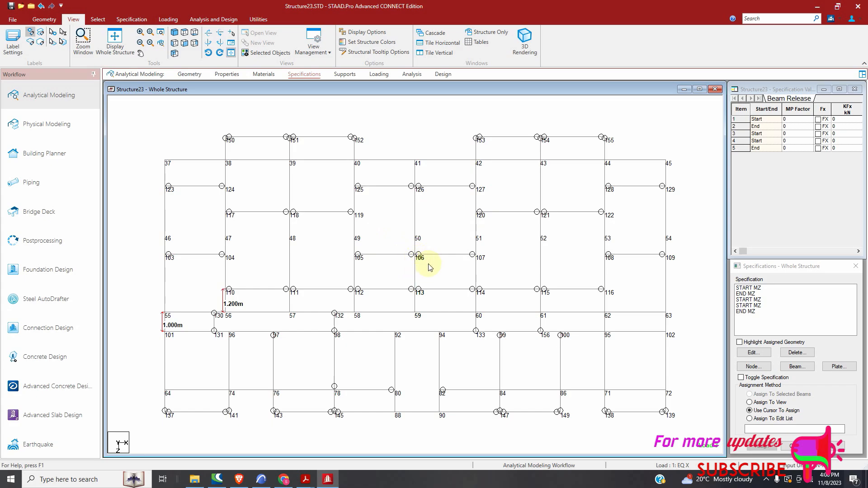
{"action": "scroll", "coordinate": [427, 268], "scroll_direction": "up", "scroll_amount": 3}
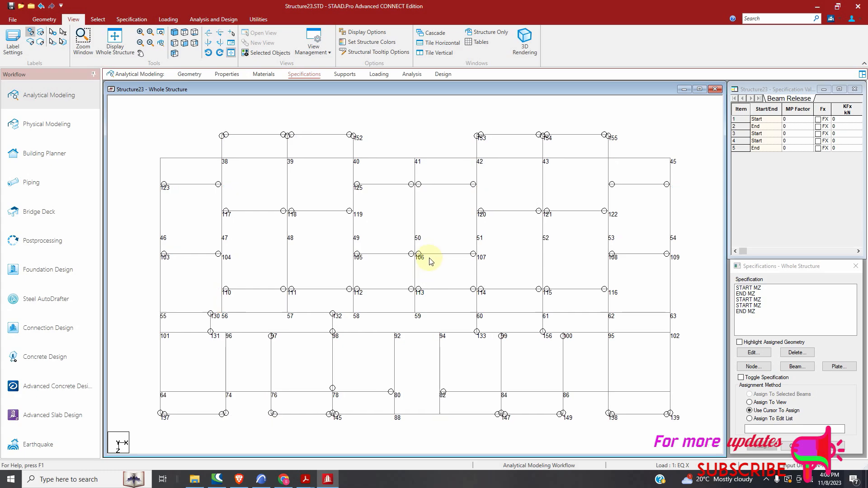
{"action": "scroll", "coordinate": [416, 251], "scroll_direction": "up", "scroll_amount": 2}
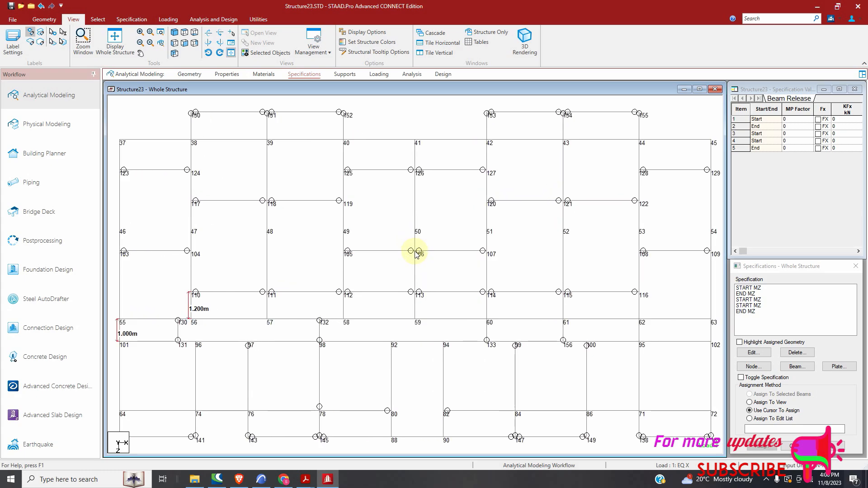
{"action": "scroll", "coordinate": [427, 255], "scroll_direction": "down", "scroll_amount": 2}
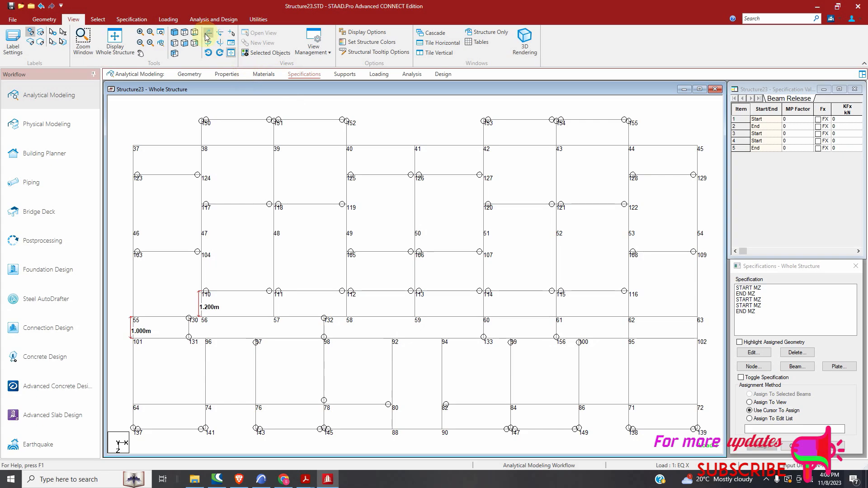
{"action": "left_click", "coordinate": [142, 17]}
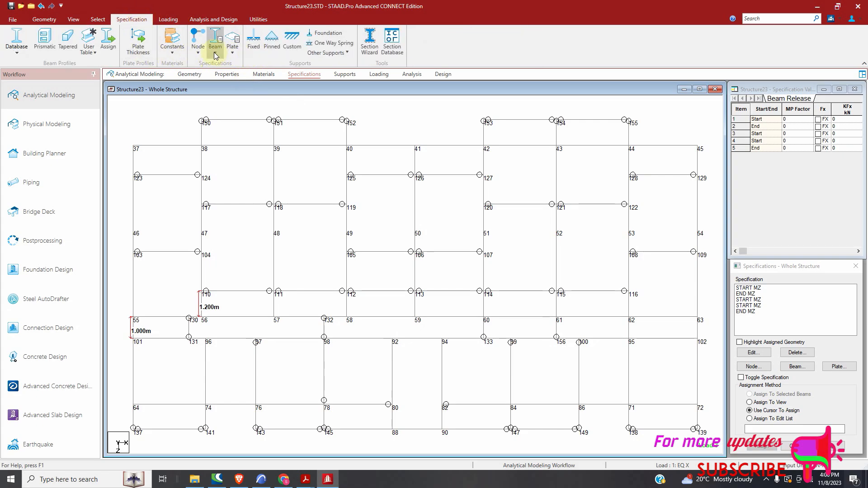
{"action": "left_click", "coordinate": [197, 49]}
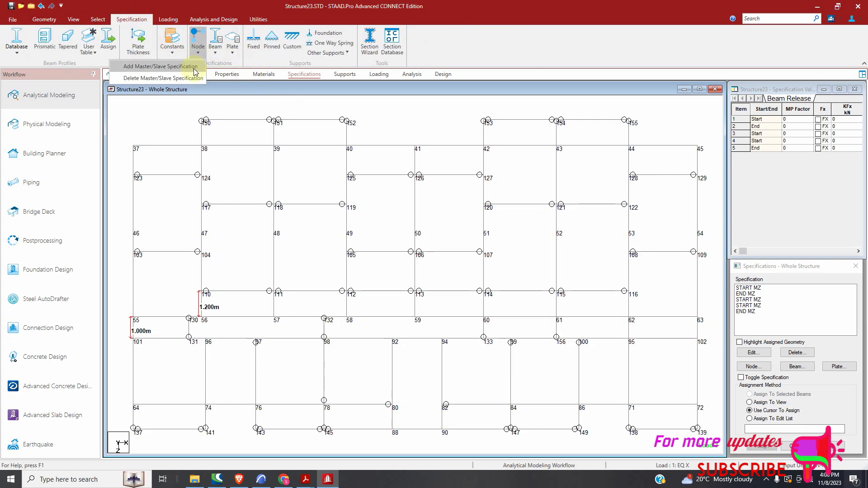
{"action": "left_click", "coordinate": [195, 68]}
{"action": "left_click", "coordinate": [359, 203]}
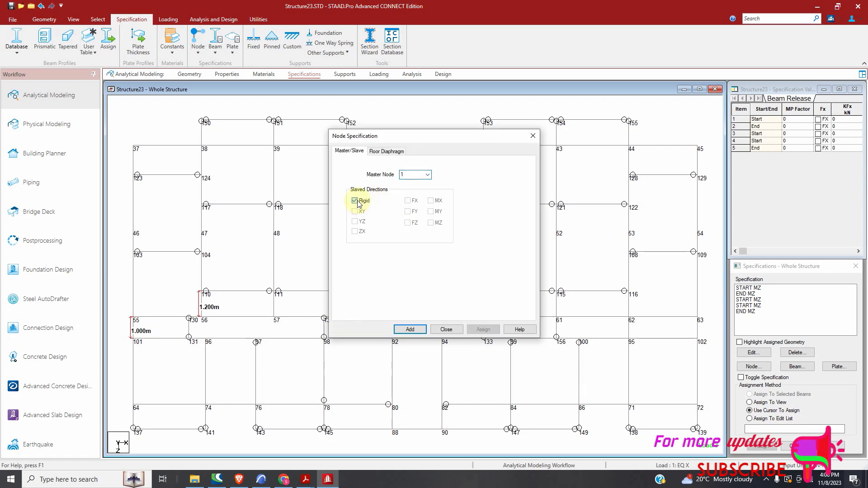
{"action": "left_click", "coordinate": [355, 201]}
{"action": "left_click", "coordinate": [355, 231]}
Set the master node to 106 and add the specification to the list.
{"action": "left_click", "coordinate": [427, 175]}
{"action": "scroll", "coordinate": [409, 327], "scroll_direction": "down", "scroll_amount": 8}
{"action": "scroll", "coordinate": [416, 330], "scroll_direction": "down", "scroll_amount": 15}
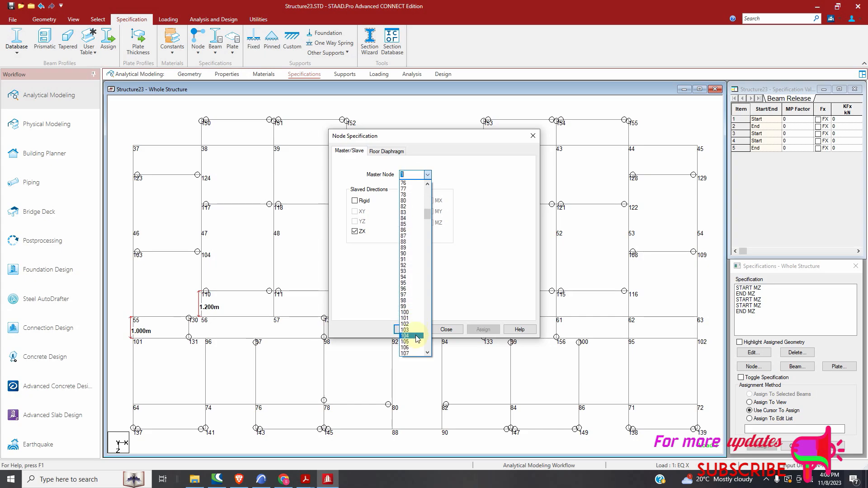
{"action": "left_click", "coordinate": [419, 348]}
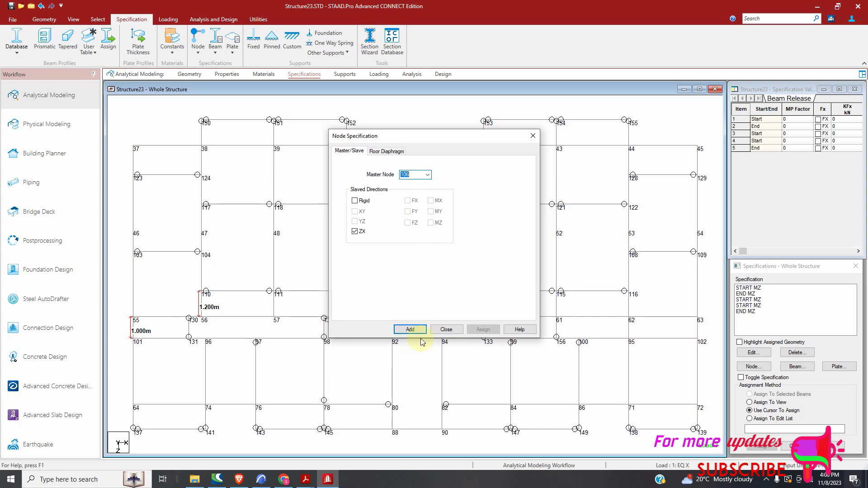
{"action": "left_click", "coordinate": [415, 333]}
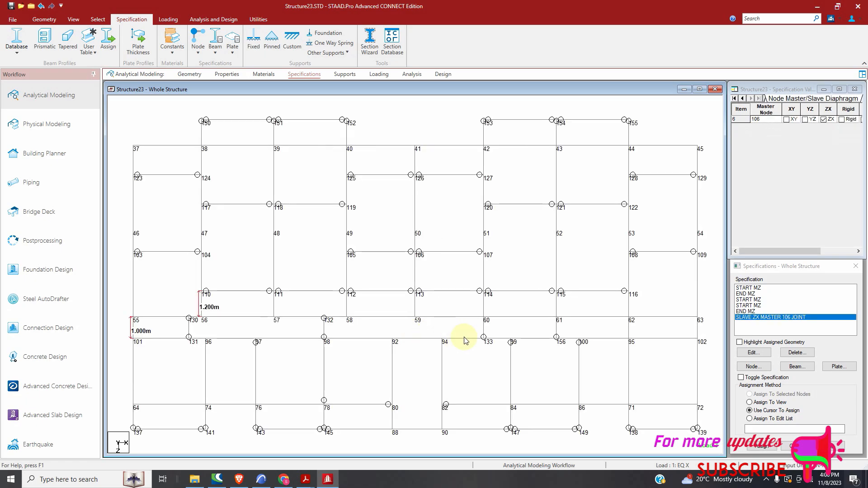
Select all nodes of the isolated lowest floor and assign the ZX slave specification with master 106 to them.
{"action": "scroll", "coordinate": [438, 293], "scroll_direction": "down", "scroll_amount": 3}
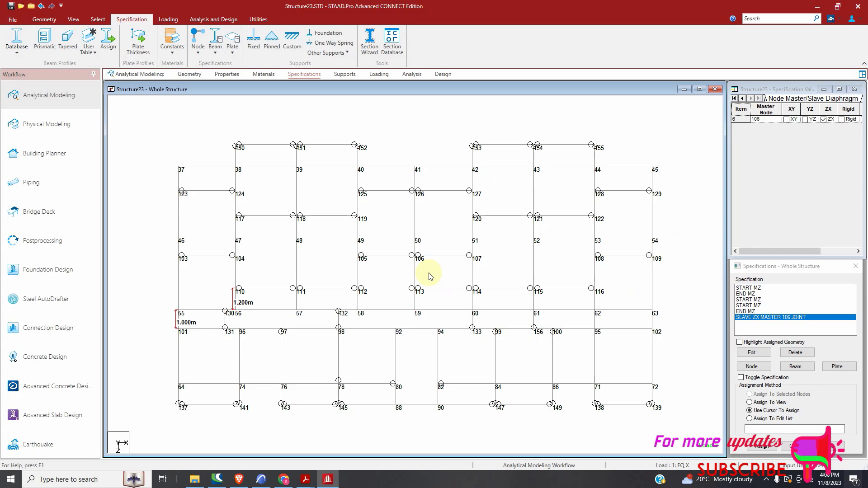
{"action": "left_click", "coordinate": [98, 19]}
{"action": "left_click", "coordinate": [12, 43]}
{"action": "left_click_drag", "start_coordinate": [150, 111], "coordinate": [683, 430]}
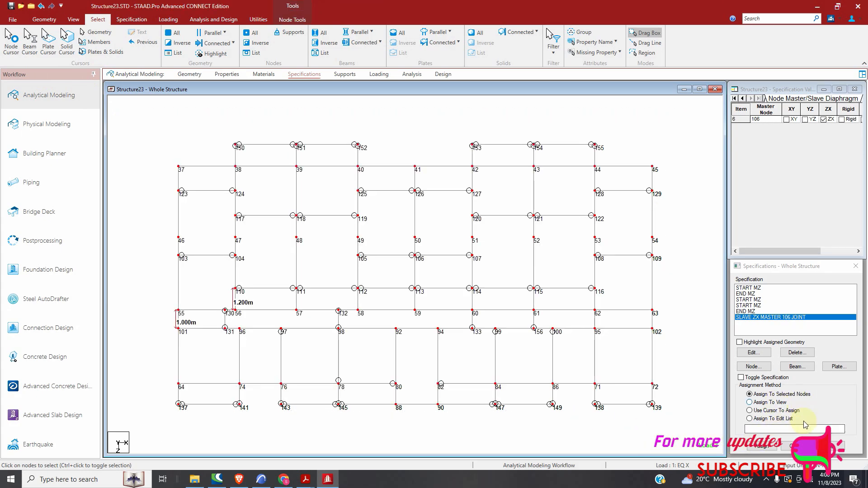
{"action": "left_click", "coordinate": [764, 445]}
{"action": "left_click", "coordinate": [803, 383]}
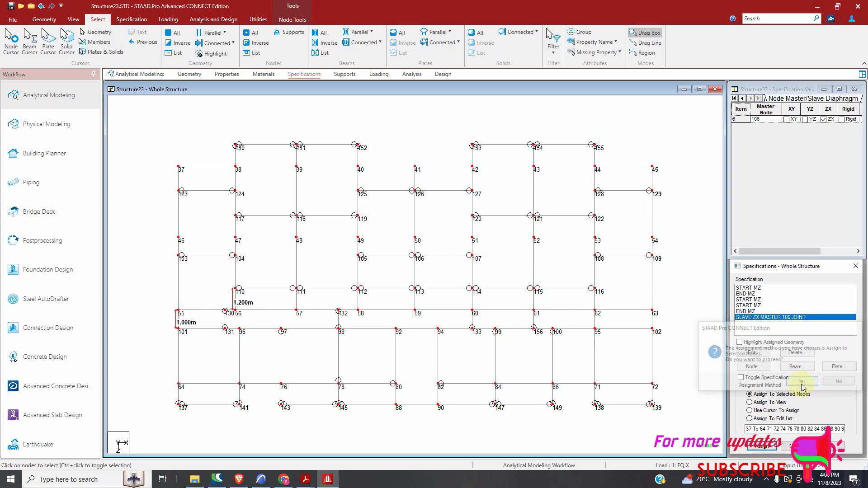
{"action": "left_click", "coordinate": [523, 266]}
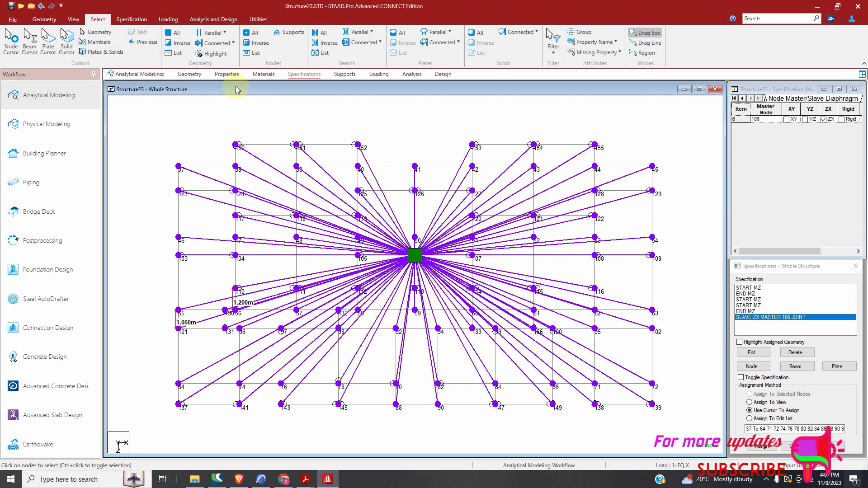
Restore the whole structure, select the beams of the floor above the assigned one in elevation, and isolate them in plan view.
{"action": "left_click", "coordinate": [73, 19]}
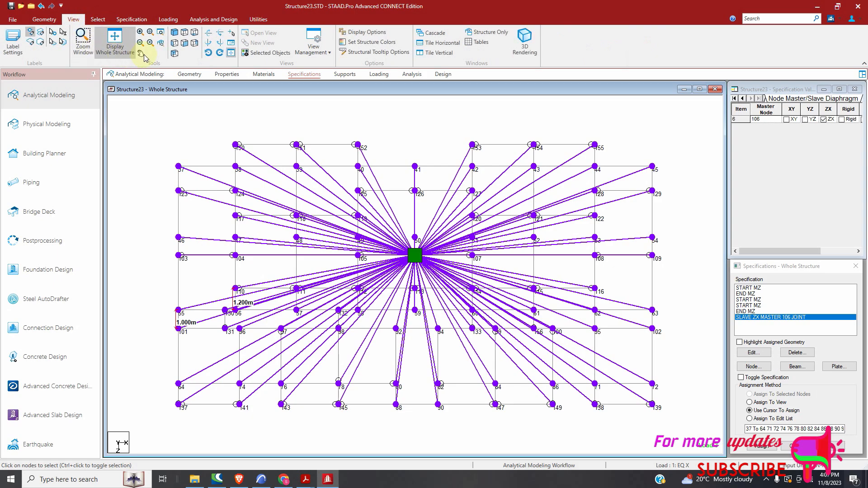
{"action": "left_click", "coordinate": [116, 45]}
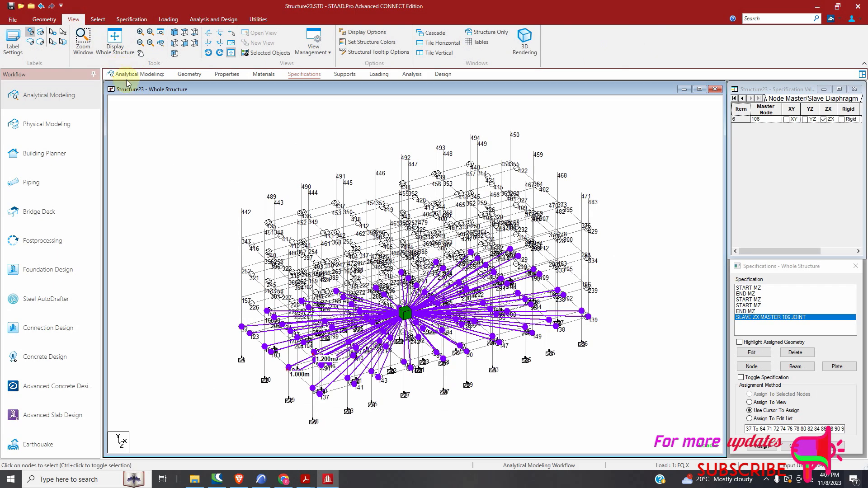
{"action": "left_click", "coordinate": [183, 46]}
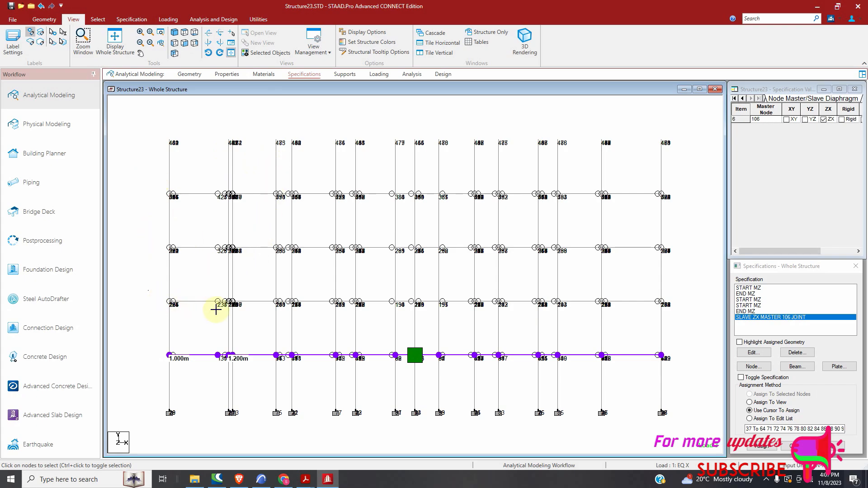
{"action": "left_click_drag", "start_coordinate": [108, 254], "coordinate": [108, 254]}
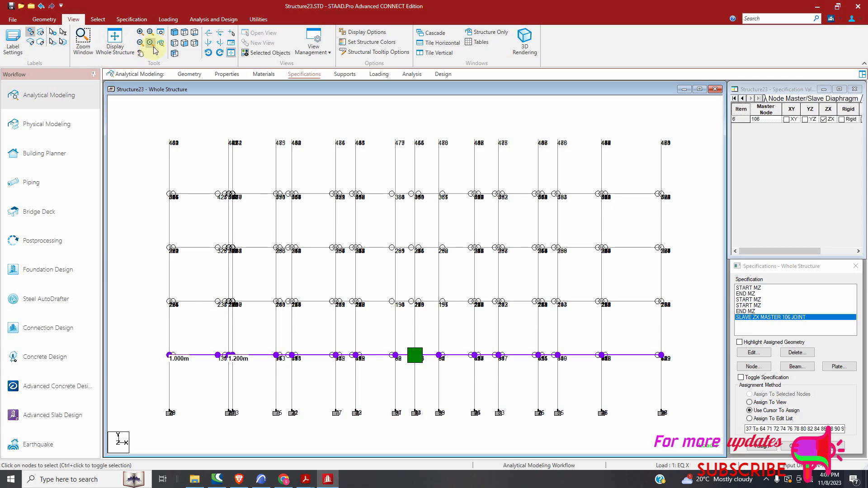
{"action": "left_click", "coordinate": [97, 19]}
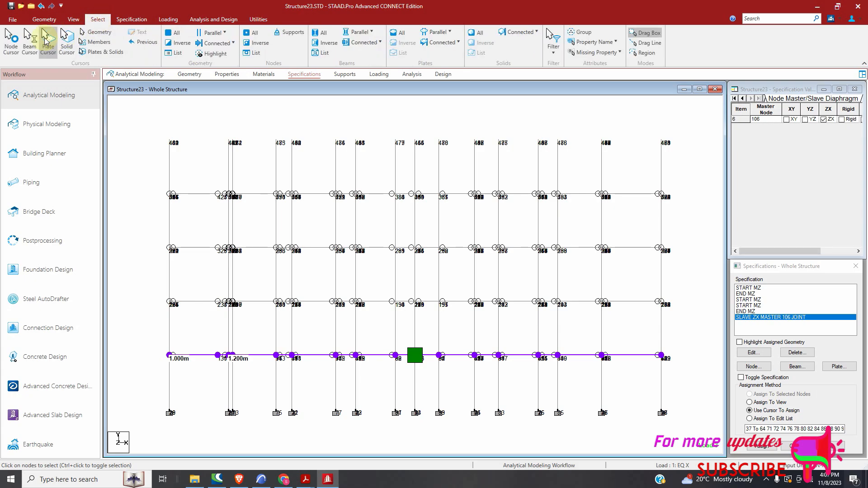
{"action": "left_click_drag", "start_coordinate": [150, 284], "coordinate": [681, 321]}
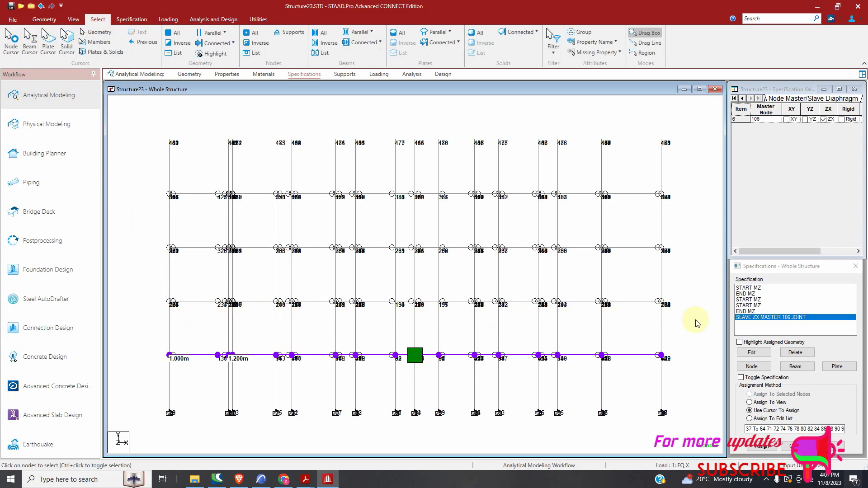
{"action": "left_click", "coordinate": [73, 19]}
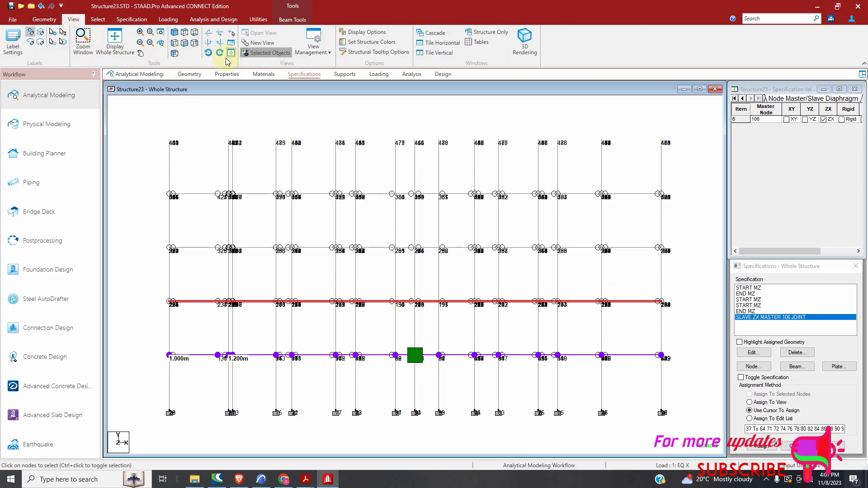
{"action": "left_click", "coordinate": [267, 52]}
{"action": "left_click", "coordinate": [185, 43]}
{"action": "left_click", "coordinate": [385, 281]}
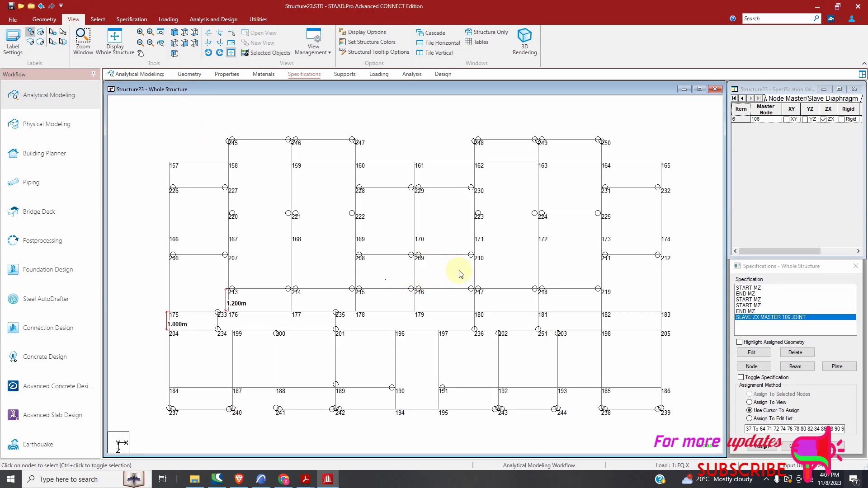
Start another master/slave node specification for this second floor, with ZX as the slaved direction instead of Rigid.
{"action": "left_click", "coordinate": [132, 20]}
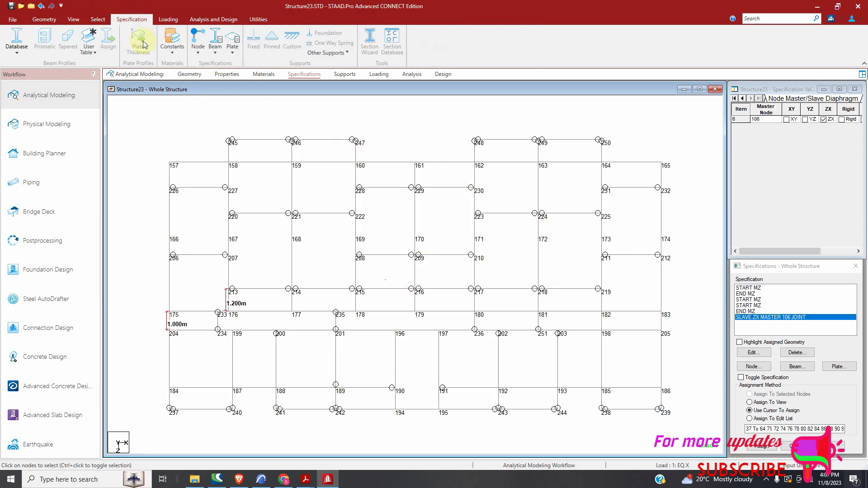
{"action": "left_click", "coordinate": [198, 45]}
{"action": "left_click", "coordinate": [196, 68]}
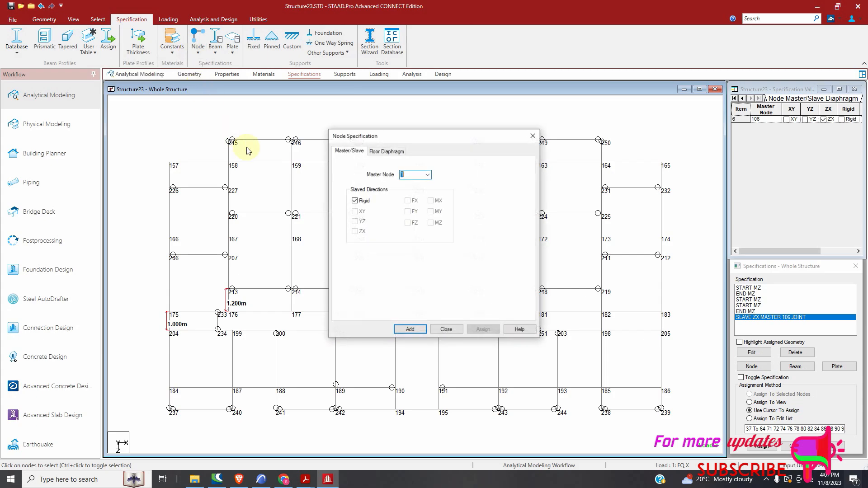
{"action": "left_click", "coordinate": [355, 201]}
{"action": "left_click", "coordinate": [355, 232]}
Move the specification dialog off the plan's centre, set the master node to 209 and add the specification.
{"action": "left_click", "coordinate": [427, 175]}
{"action": "scroll", "coordinate": [414, 235], "scroll_direction": "down", "scroll_amount": 8}
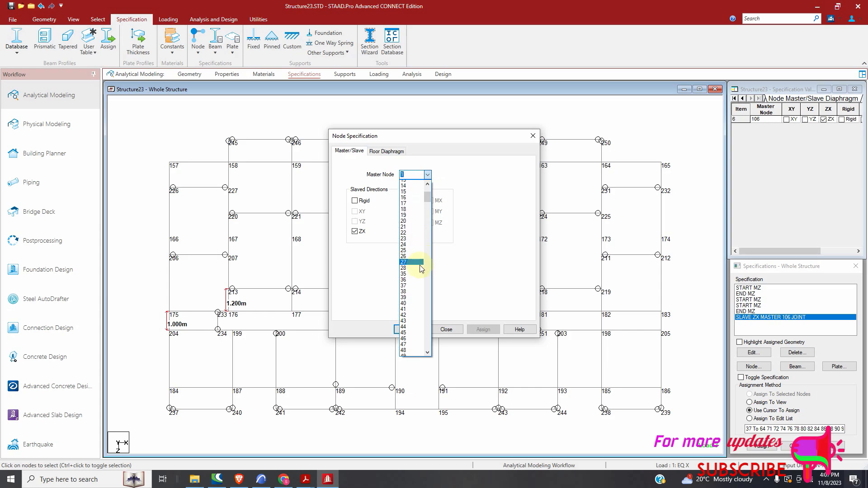
{"action": "scroll", "coordinate": [415, 235], "scroll_direction": "down", "scroll_amount": 7}
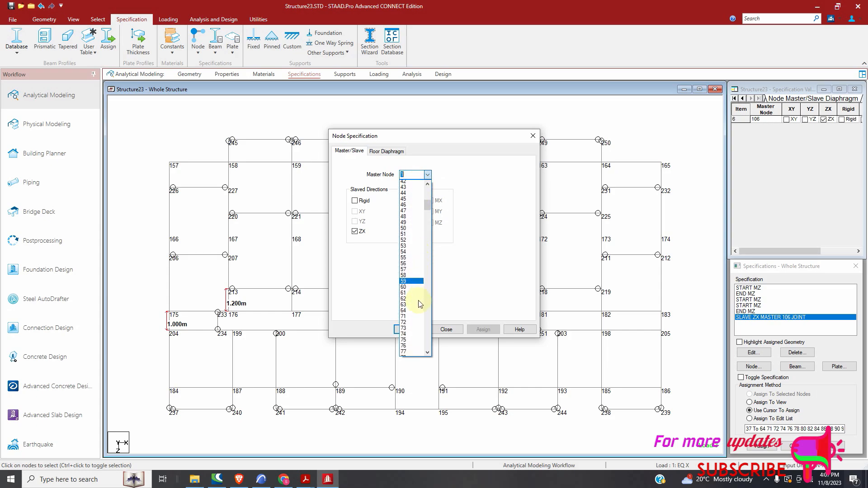
{"action": "scroll", "coordinate": [412, 317], "scroll_direction": "down", "scroll_amount": 6}
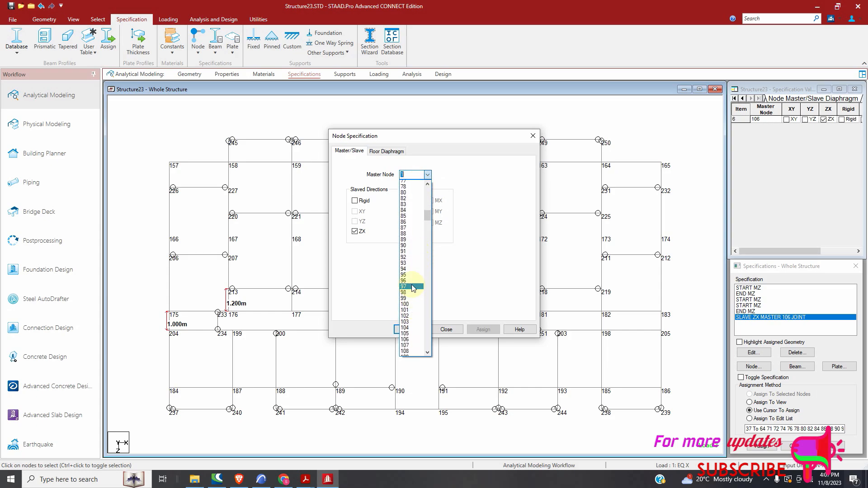
{"action": "left_click", "coordinate": [428, 174]}
{"action": "left_click_drag", "start_coordinate": [442, 140], "coordinate": [284, 157]}
{"action": "left_click", "coordinate": [270, 192]}
{"action": "scroll", "coordinate": [261, 335], "scroll_direction": "down", "scroll_amount": 14}
{"action": "scroll", "coordinate": [261, 343], "scroll_direction": "down", "scroll_amount": 19}
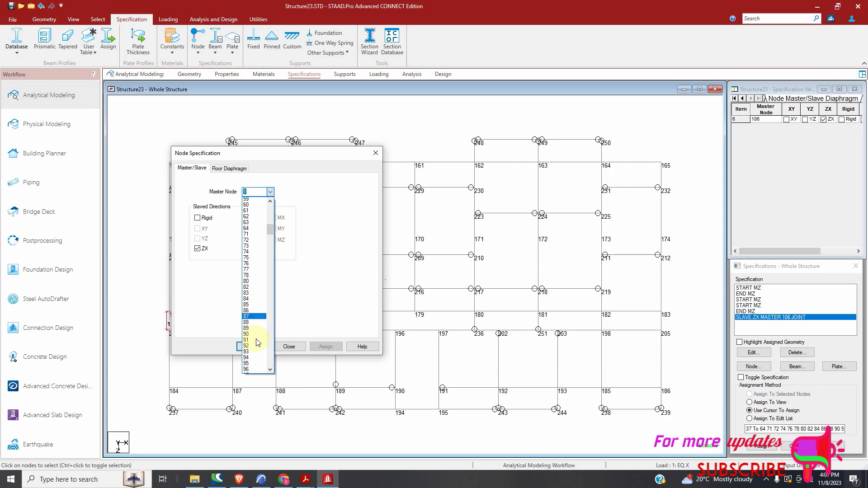
{"action": "scroll", "coordinate": [260, 336], "scroll_direction": "down", "scroll_amount": 20}
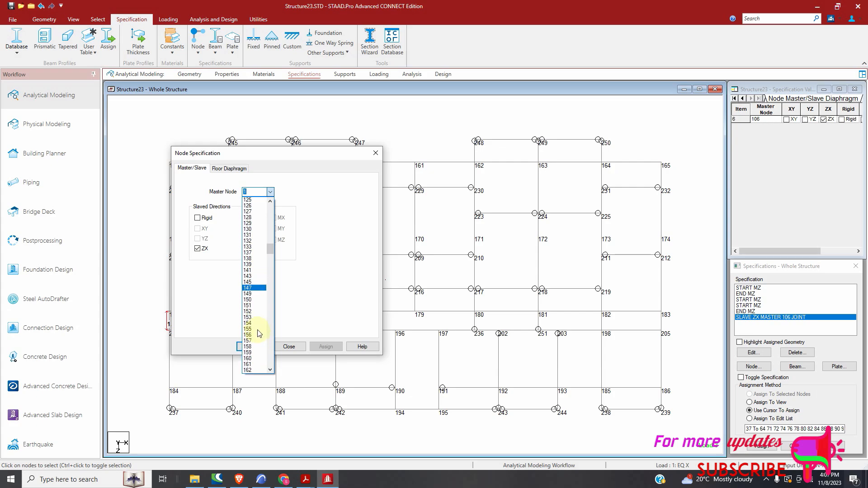
{"action": "scroll", "coordinate": [259, 333], "scroll_direction": "down", "scroll_amount": 1}
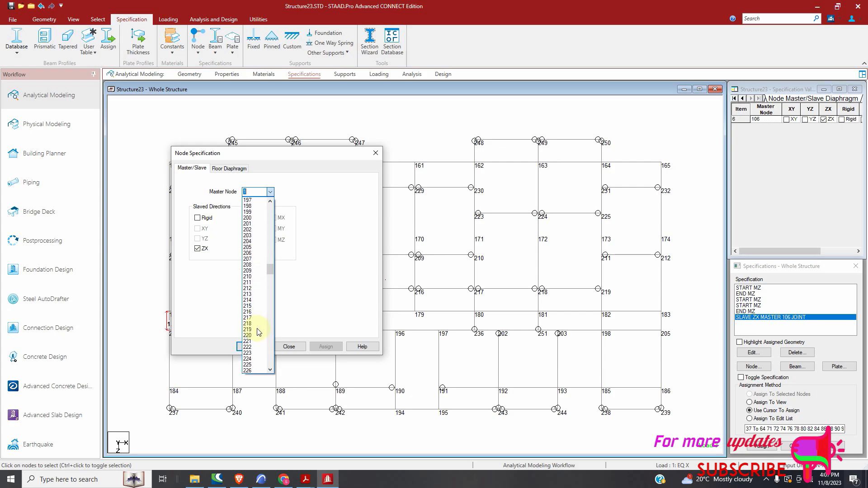
{"action": "left_click", "coordinate": [252, 271]}
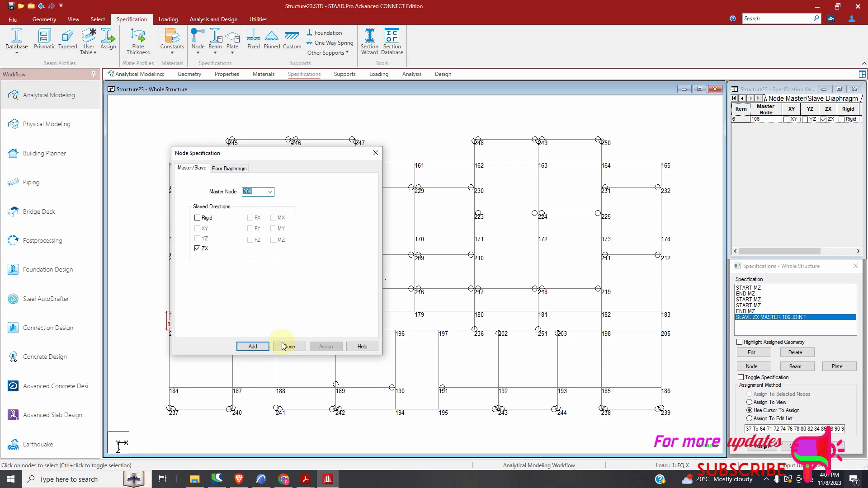
{"action": "left_click", "coordinate": [254, 346]}
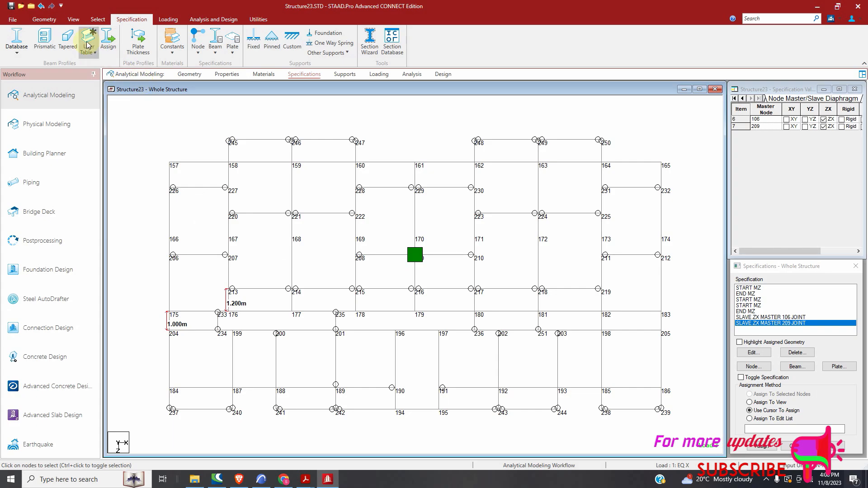
Select all nodes of the isolated second floor and assign the ZX slave specification with master 209 to them.
{"action": "left_click", "coordinate": [98, 19]}
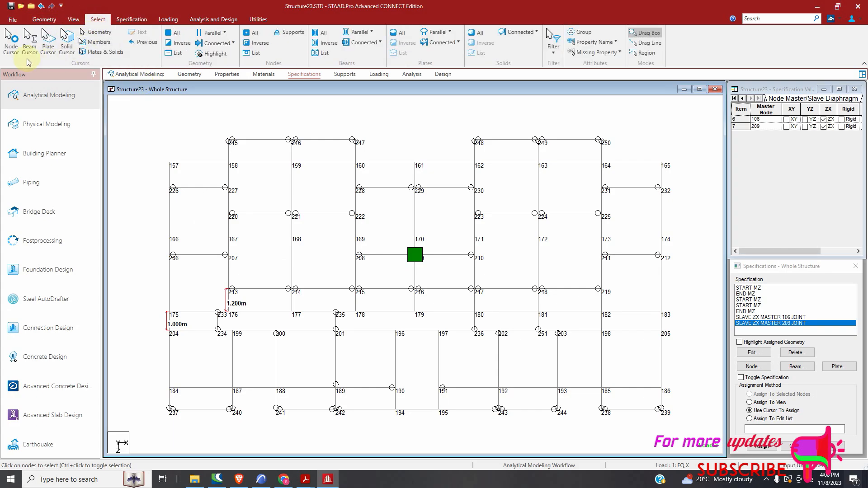
{"action": "mouse_move", "coordinate": [148, 144]}
{"action": "left_mouse_down"}
{"action": "mouse_move", "coordinate": [262, 281]}
{"action": "mouse_move", "coordinate": [577, 423]}
{"action": "mouse_move", "coordinate": [651, 441]}
{"action": "mouse_move", "coordinate": [565, 378]}
{"action": "left_mouse_up"}
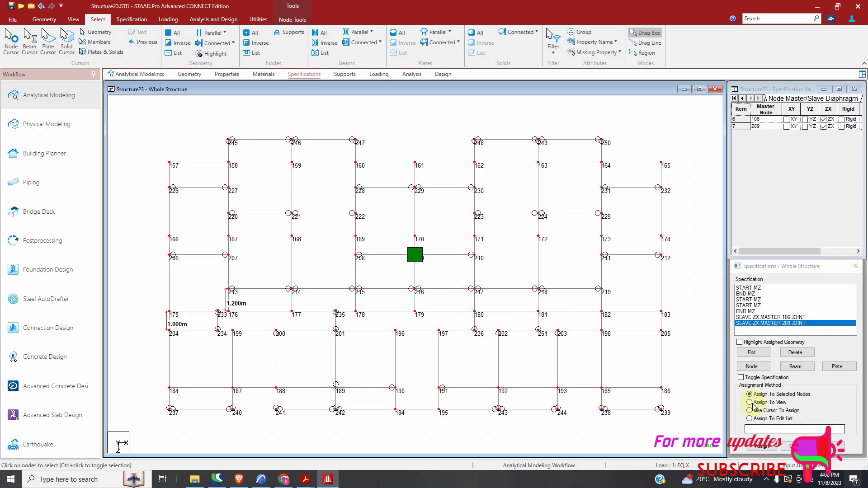
{"action": "left_click", "coordinate": [762, 446]}
{"action": "left_click", "coordinate": [796, 383]}
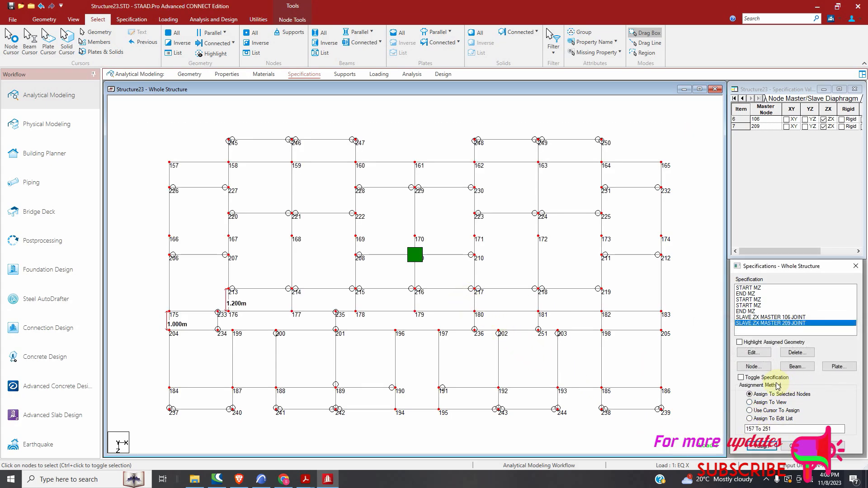
Restore the whole structure, select the third floor's beams in elevation, and isolate them in plan view.
{"action": "left_click", "coordinate": [676, 282]}
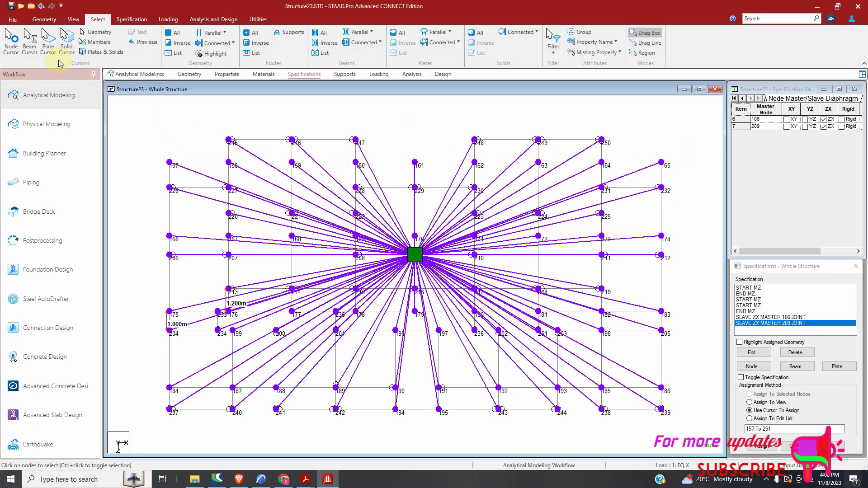
{"action": "left_click", "coordinate": [73, 19]}
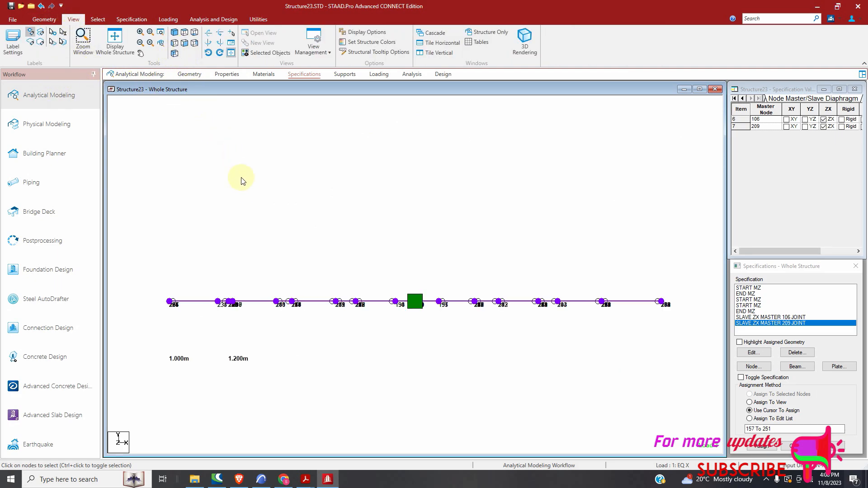
{"action": "left_click", "coordinate": [123, 47]}
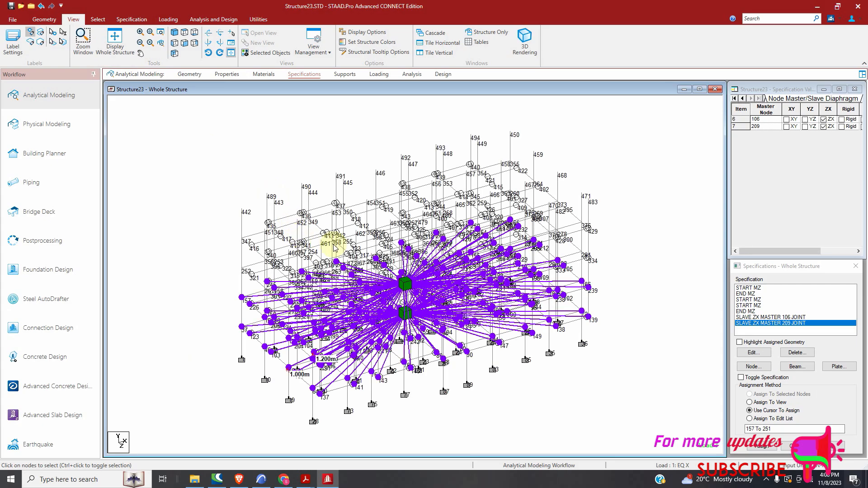
{"action": "left_click", "coordinate": [184, 45]}
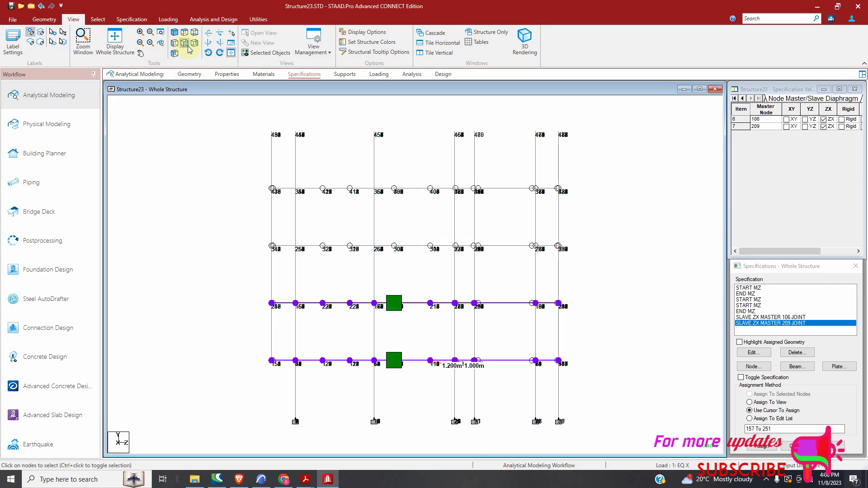
{"action": "left_click_drag", "start_coordinate": [157, 235], "coordinate": [663, 253]}
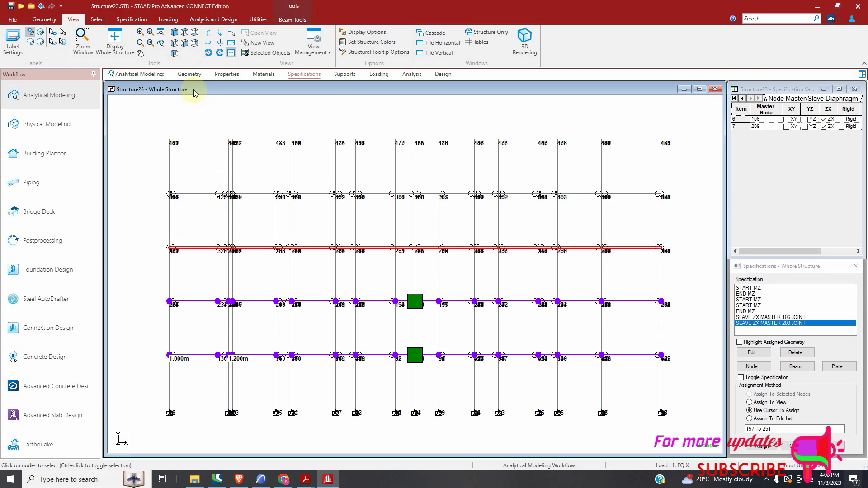
{"action": "left_click", "coordinate": [269, 53]}
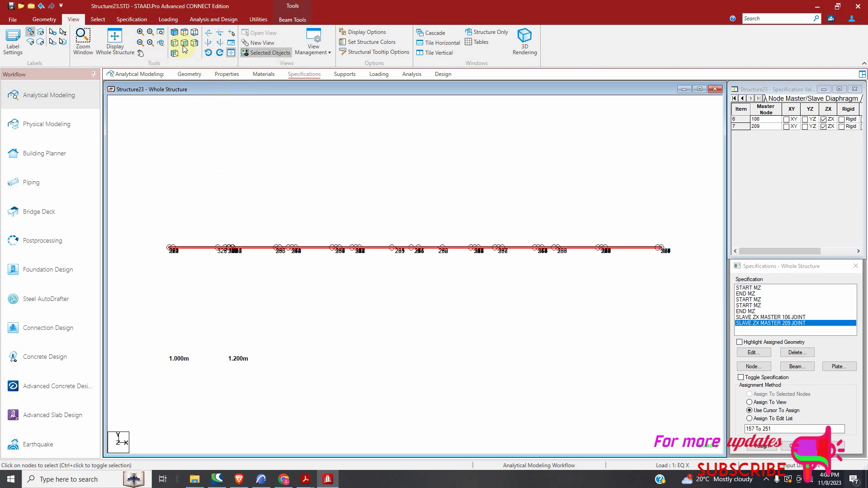
{"action": "left_click", "coordinate": [184, 33]}
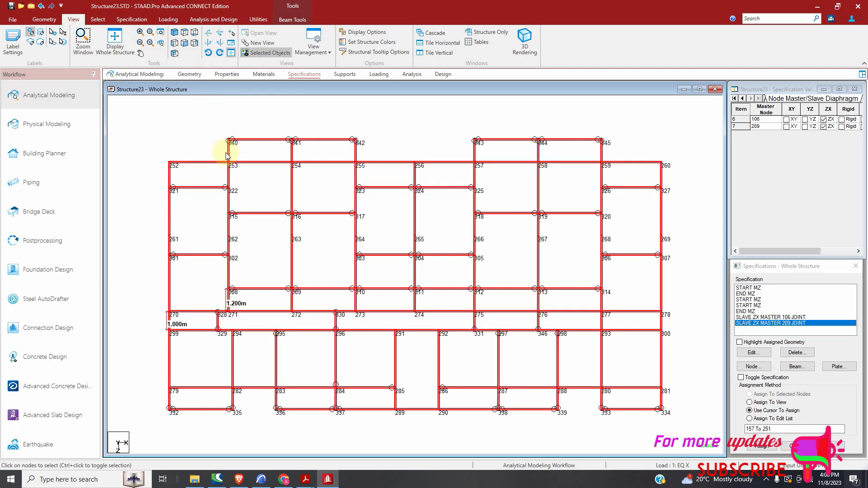
Clear the beam selection and select all nodes of the isolated third floor.
{"action": "left_click", "coordinate": [346, 134]}
{"action": "left_click", "coordinate": [131, 19]}
{"action": "left_click", "coordinate": [198, 43]}
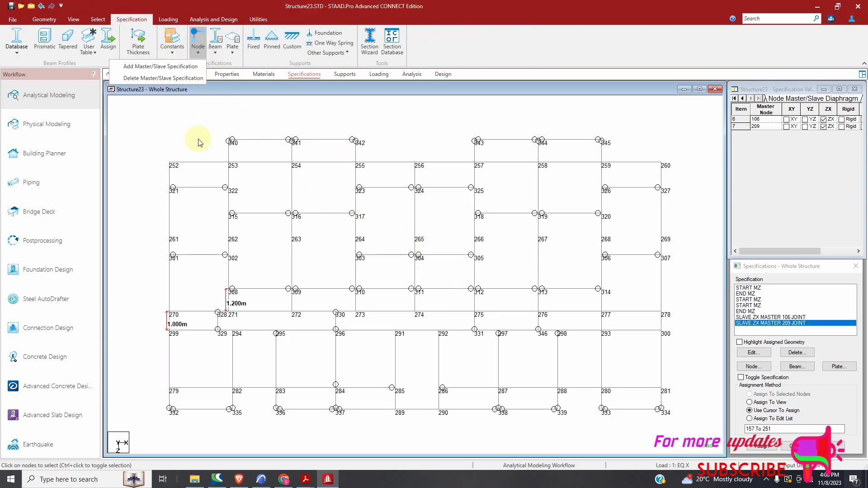
{"action": "left_click", "coordinate": [98, 19]}
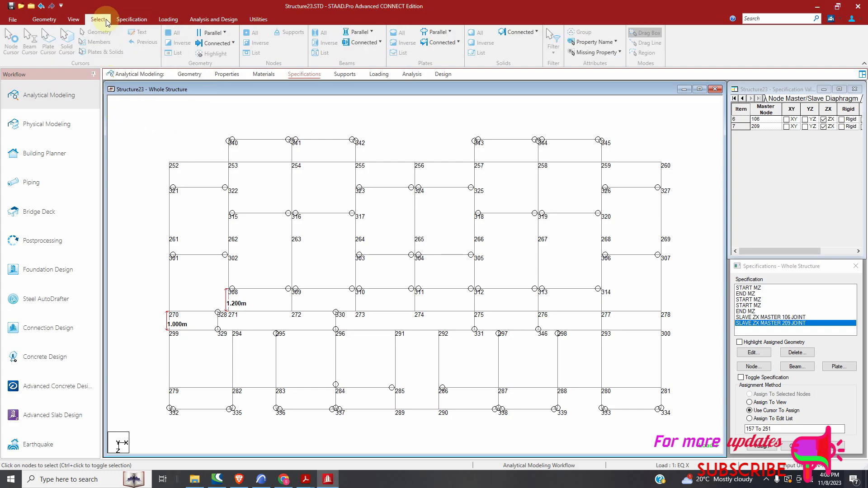
{"action": "left_click_drag", "start_coordinate": [151, 115], "coordinate": [691, 450]}
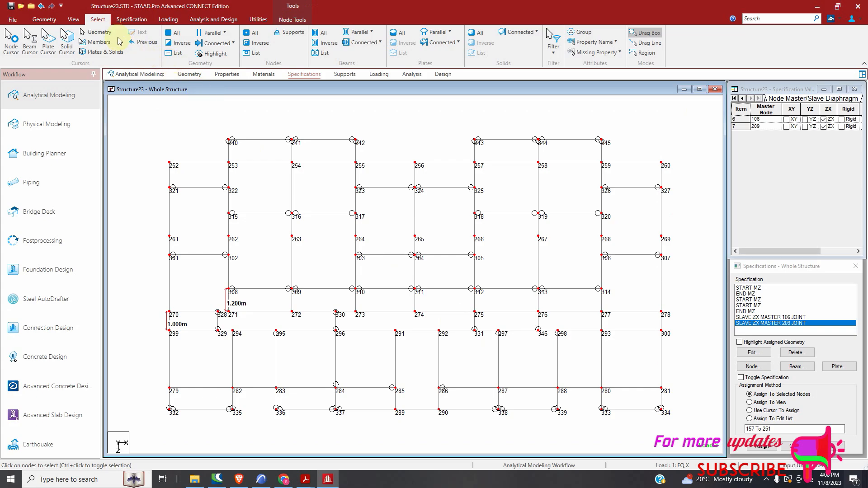
Start a new master/slave node specification for the selected third-floor nodes, with ZX as the slaved direction instead of Rigid.
{"action": "left_click", "coordinate": [131, 19]}
{"action": "left_click", "coordinate": [198, 43]}
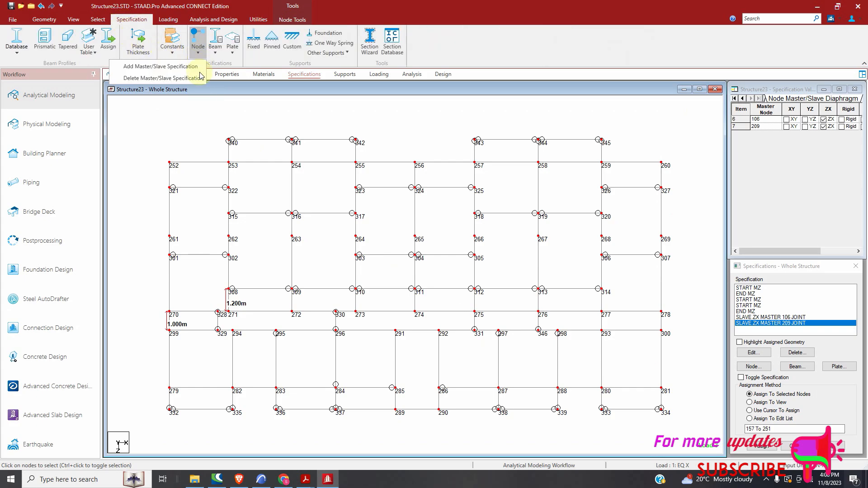
{"action": "left_click", "coordinate": [181, 67]}
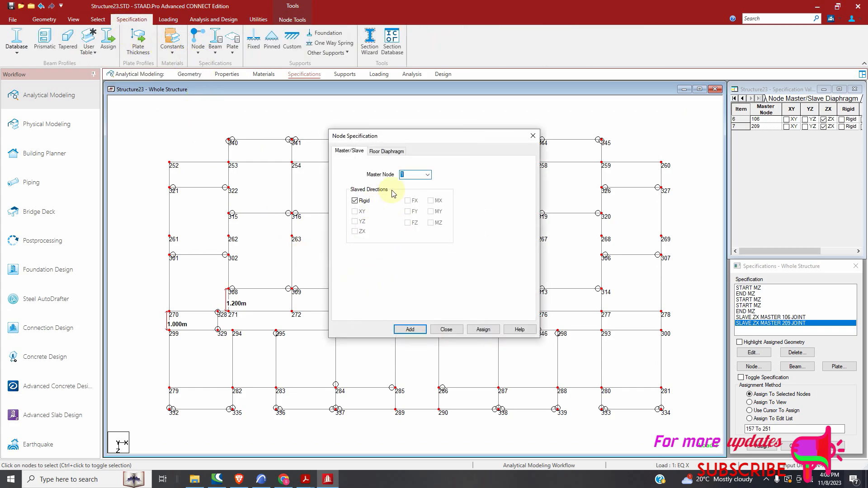
{"action": "left_click", "coordinate": [355, 201]}
{"action": "left_click", "coordinate": [355, 231]}
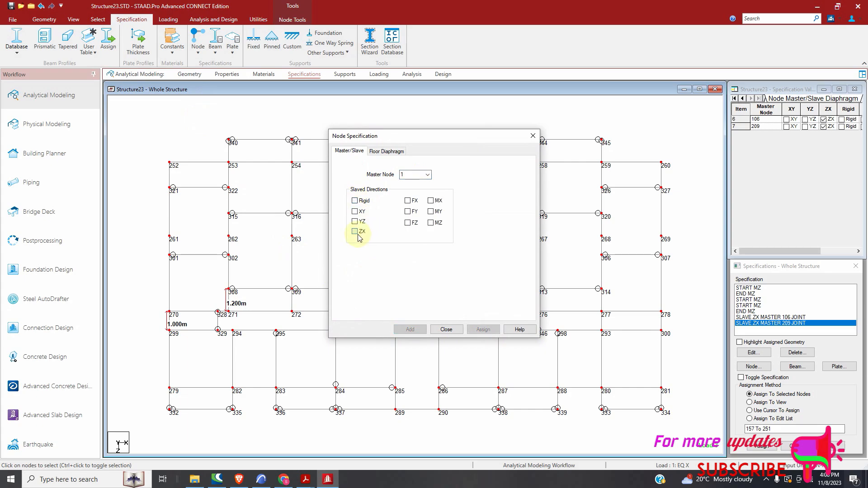
Set the master node to 304 and assign the ZX slave specification to the selected third-floor nodes.
{"action": "left_click", "coordinate": [425, 174]}
{"action": "scroll", "coordinate": [426, 300], "scroll_direction": "down", "scroll_amount": 17}
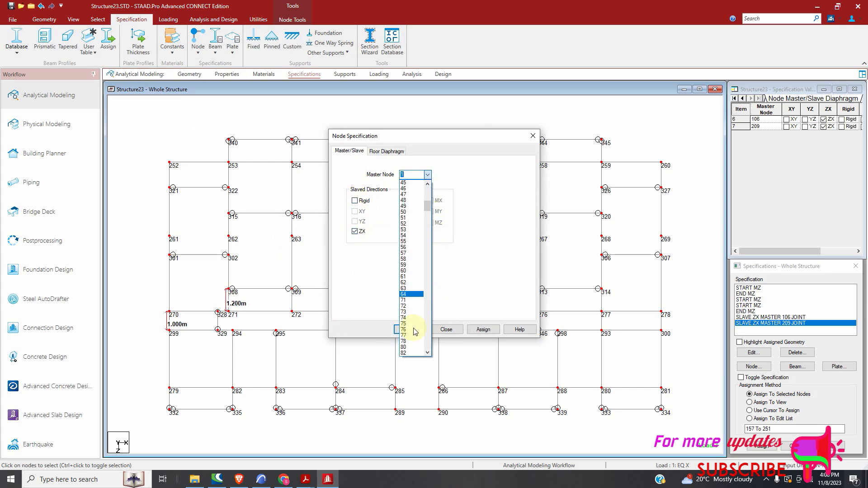
{"action": "scroll", "coordinate": [416, 329], "scroll_direction": "down", "scroll_amount": 20}
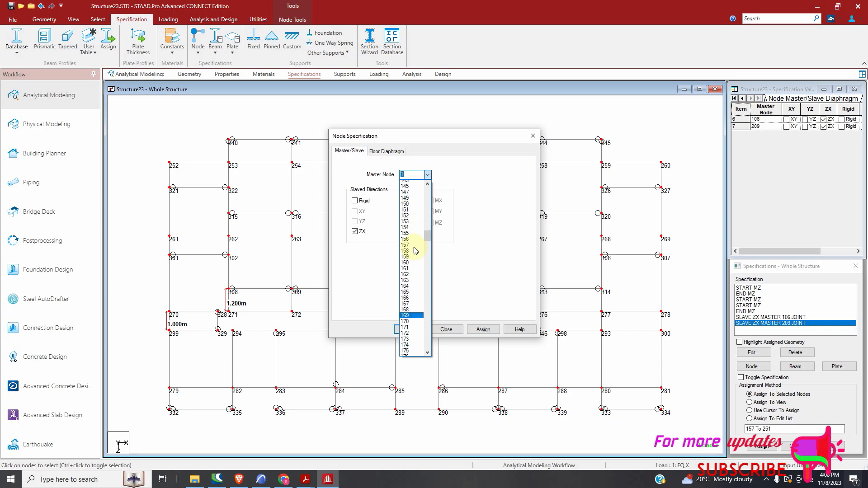
{"action": "scroll", "coordinate": [421, 251], "scroll_direction": "down", "scroll_amount": 19}
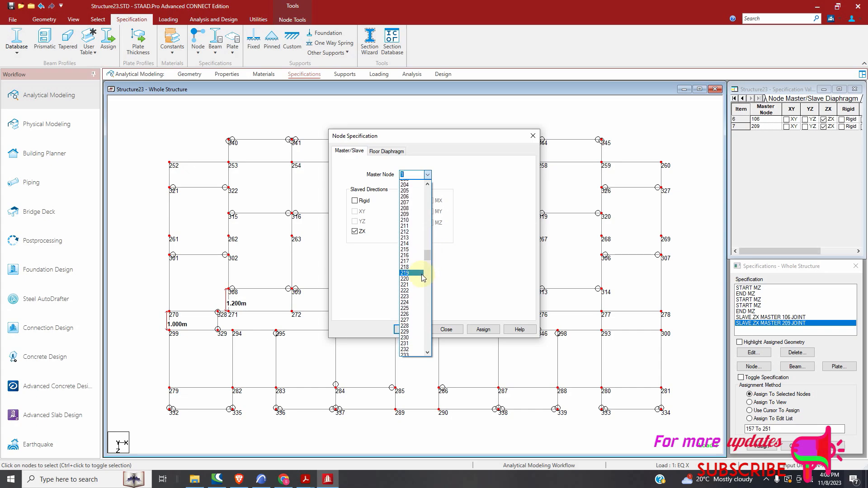
{"action": "scroll", "coordinate": [427, 276], "scroll_direction": "down", "scroll_amount": 17}
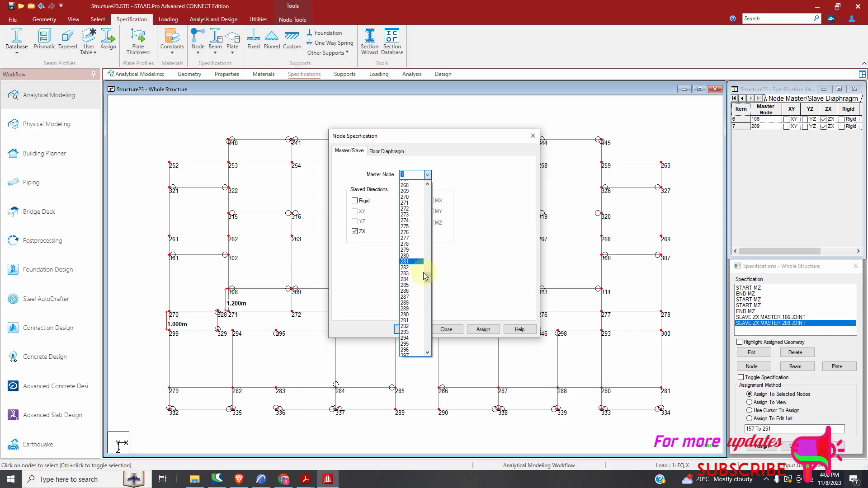
{"action": "scroll", "coordinate": [424, 276], "scroll_direction": "down", "scroll_amount": 4}
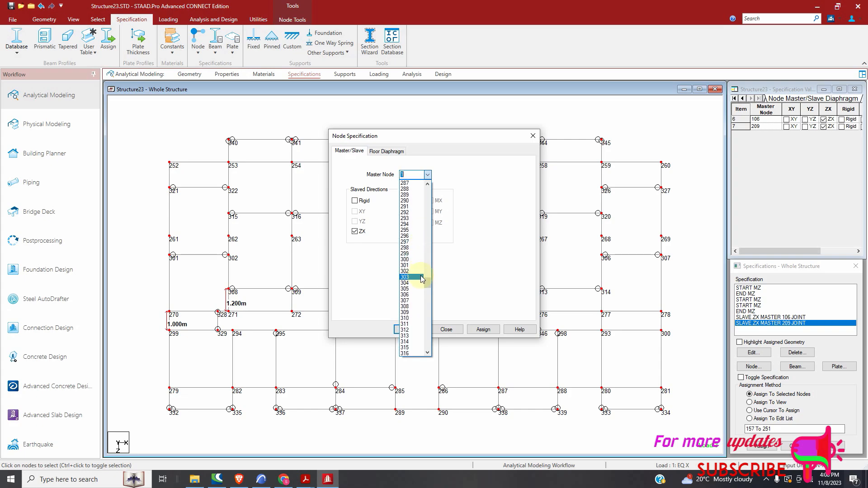
{"action": "left_click", "coordinate": [421, 283]}
{"action": "left_click", "coordinate": [474, 330]}
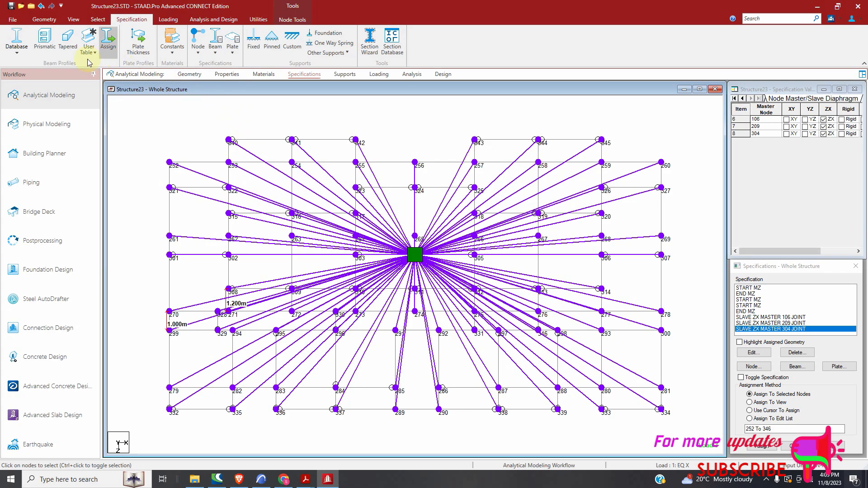
Bring back the whole structure, select the fourth floor's beams in elevation, and isolate them in plan view.
{"action": "left_click", "coordinate": [98, 19]}
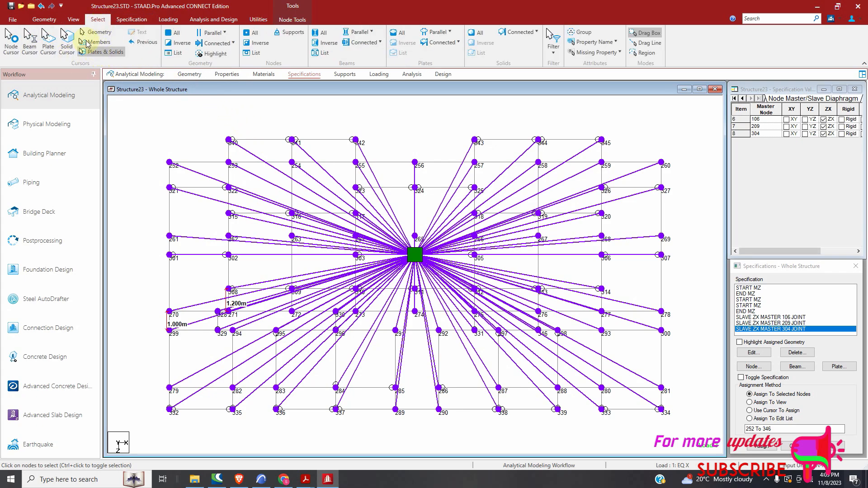
{"action": "left_click", "coordinate": [73, 19]}
{"action": "left_click", "coordinate": [114, 47]}
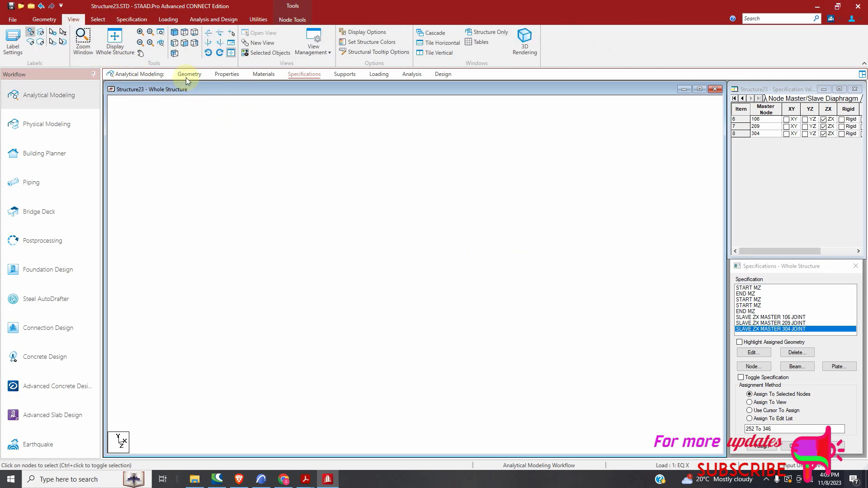
{"action": "left_click", "coordinate": [186, 45]}
{"action": "left_click_drag", "start_coordinate": [157, 187], "coordinate": [680, 203]}
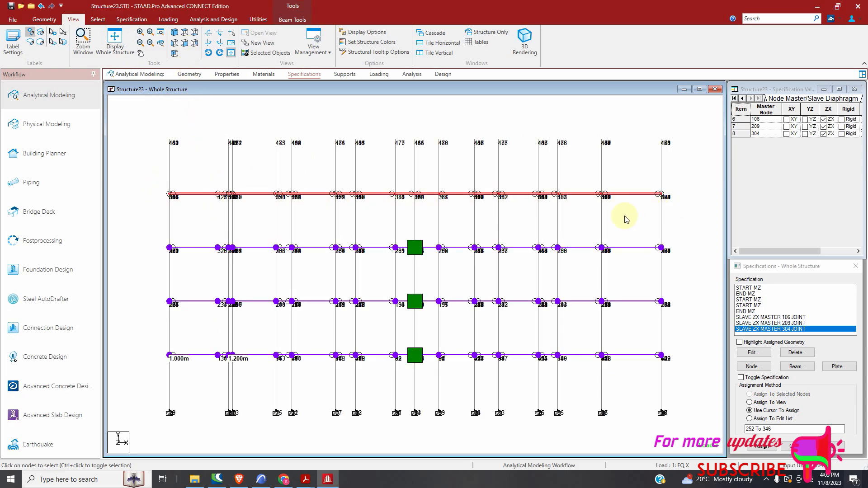
{"action": "left_click", "coordinate": [266, 53]}
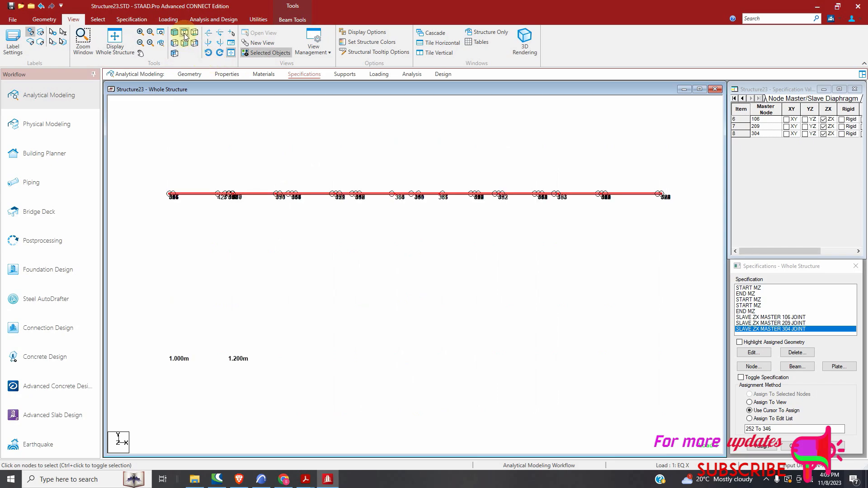
{"action": "left_click", "coordinate": [185, 32]}
Select all fourth-floor nodes instead of the beams and start a master/slave specification for them with ZX slaved instead of Rigid.
{"action": "left_click", "coordinate": [429, 273]}
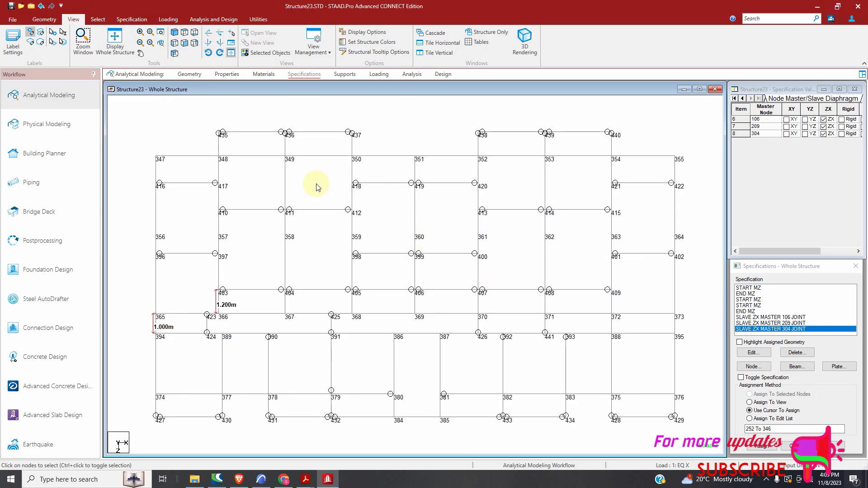
{"action": "left_click", "coordinate": [98, 19]}
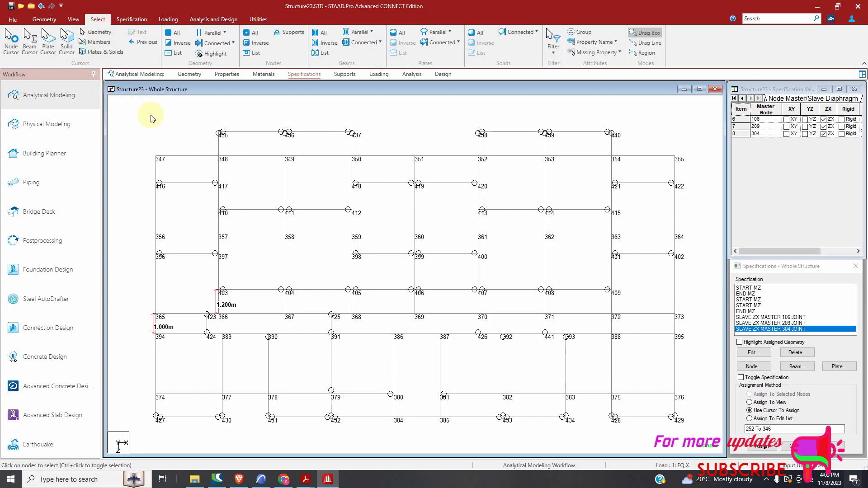
{"action": "left_click_drag", "start_coordinate": [686, 427], "coordinate": [694, 434]}
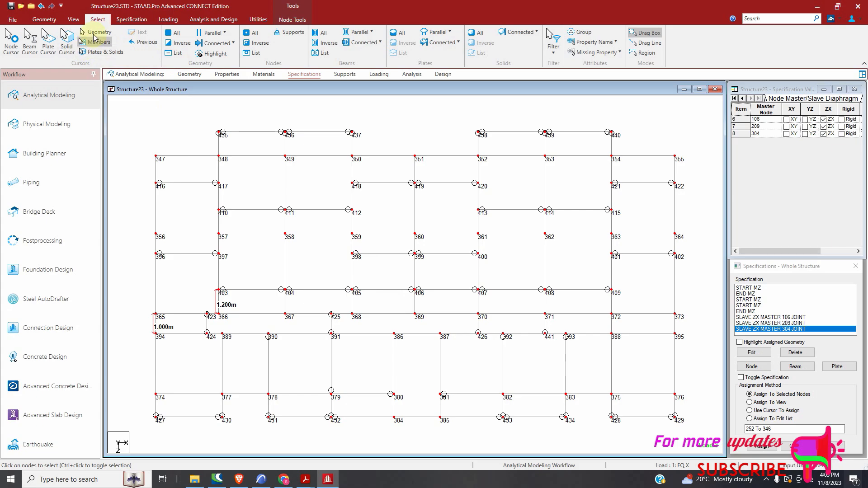
{"action": "left_click", "coordinate": [126, 20]}
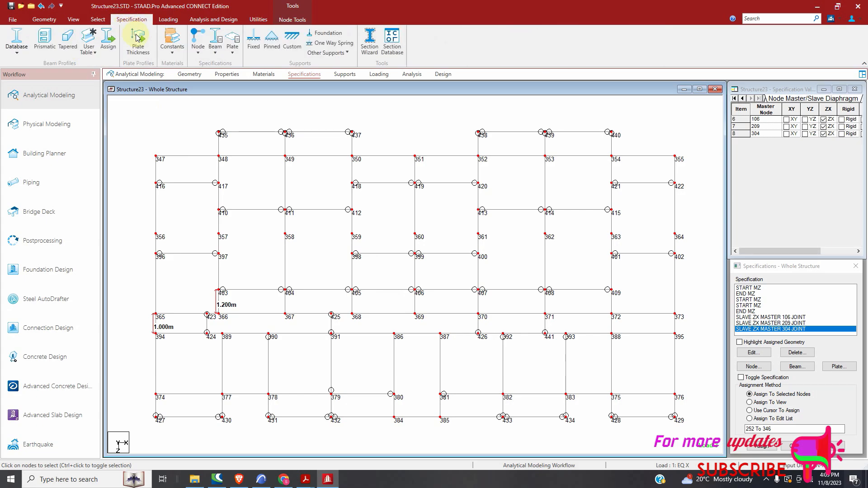
{"action": "left_click", "coordinate": [198, 43]}
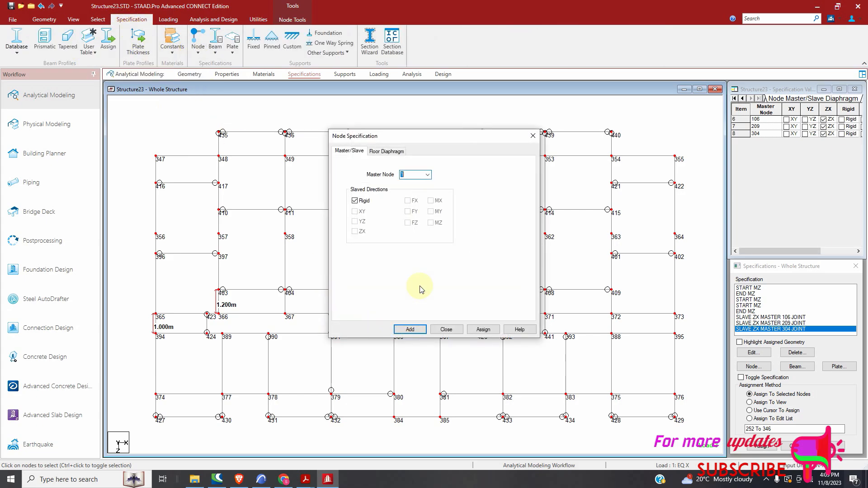
{"action": "left_click", "coordinate": [354, 201]}
{"action": "left_click", "coordinate": [355, 231]}
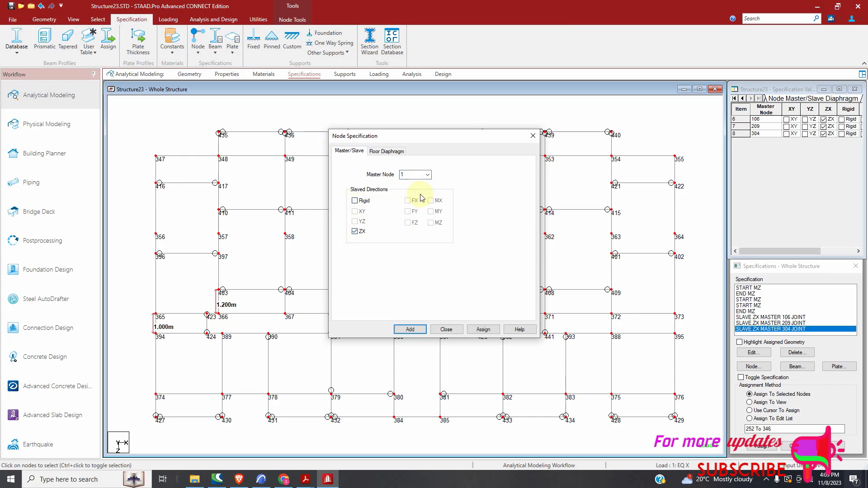
Set the master node to 399, add the specification and assign it to the selected fourth-floor nodes.
{"action": "left_click", "coordinate": [428, 175]}
{"action": "scroll", "coordinate": [421, 226], "scroll_direction": "down", "scroll_amount": 20}
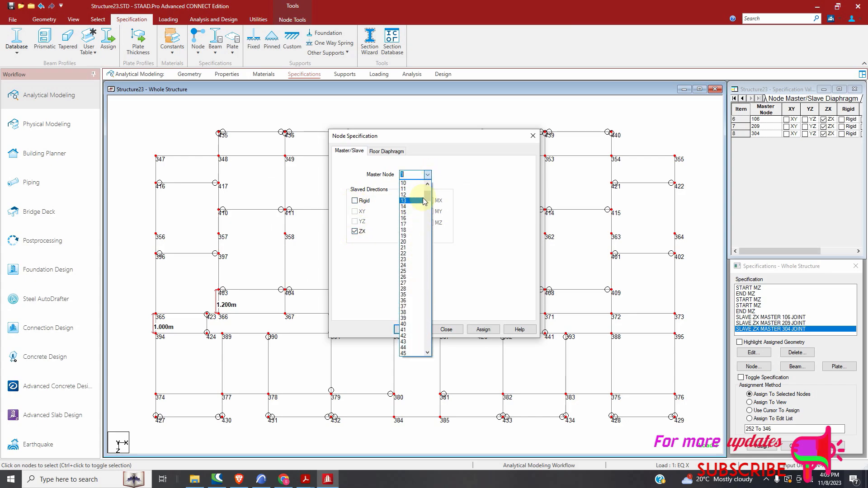
{"action": "left_click_drag", "start_coordinate": [427, 238], "coordinate": [432, 301]}
{"action": "scroll", "coordinate": [414, 321], "scroll_direction": "down", "scroll_amount": 6}
{"action": "scroll", "coordinate": [416, 324], "scroll_direction": "down", "scroll_amount": 9}
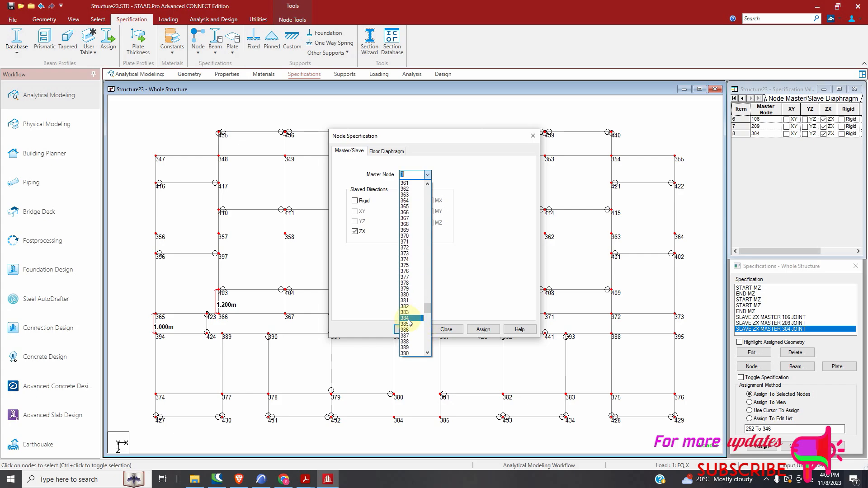
{"action": "scroll", "coordinate": [413, 335], "scroll_direction": "down", "scroll_amount": 3}
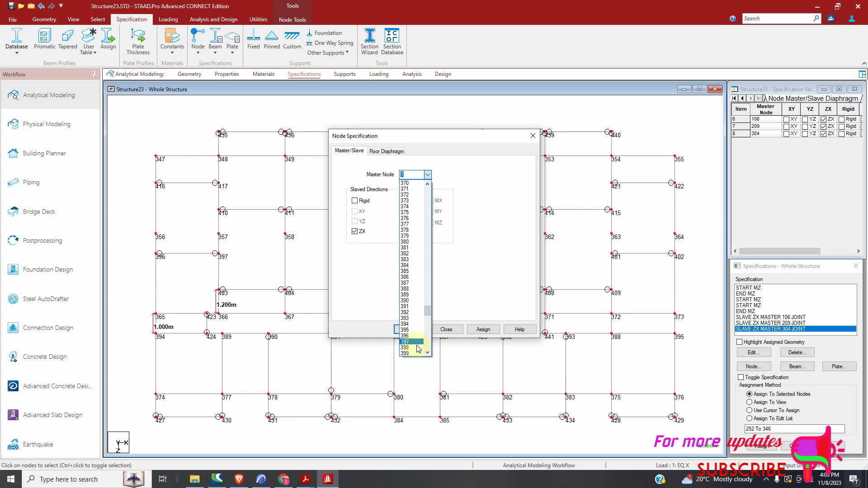
{"action": "left_click", "coordinate": [415, 353]}
{"action": "left_click", "coordinate": [409, 329]}
{"action": "left_click", "coordinate": [483, 329]}
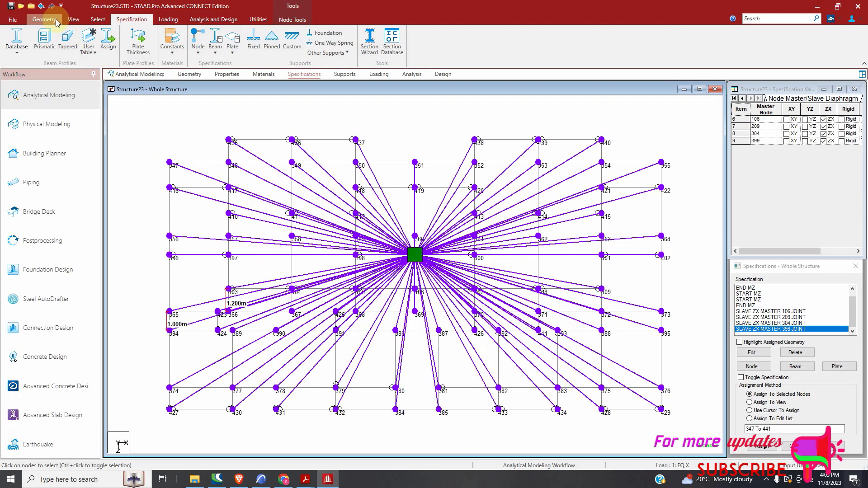
Save the modified structure with its new master/slave specifications.
{"action": "left_click", "coordinate": [34, 21]}
{"action": "left_click", "coordinate": [12, 7]}
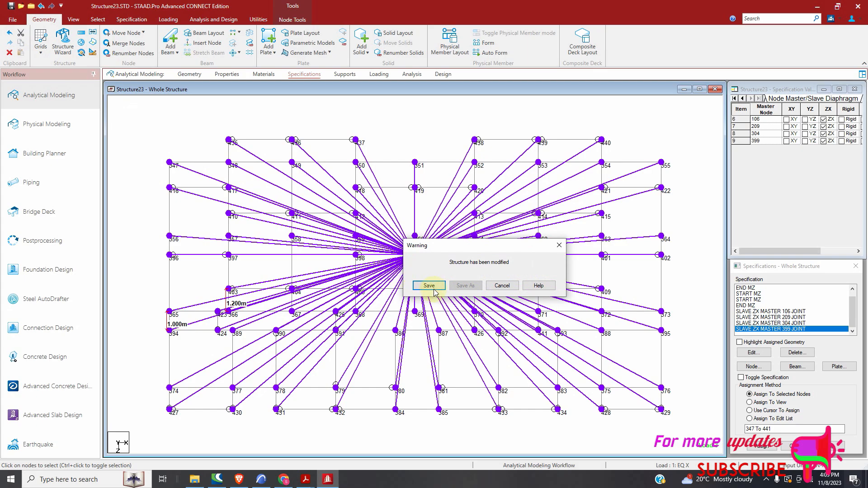
{"action": "left_click", "coordinate": [431, 285]}
{"action": "left_click", "coordinate": [73, 19]}
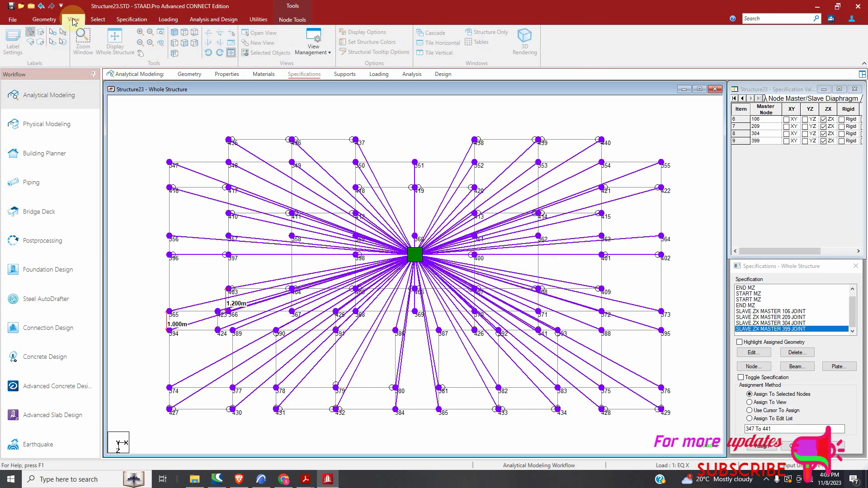
Bring back the whole structure in isometric view and examine the master/slave links on all floors.
{"action": "left_click", "coordinate": [175, 32]}
{"action": "left_click", "coordinate": [117, 48]}
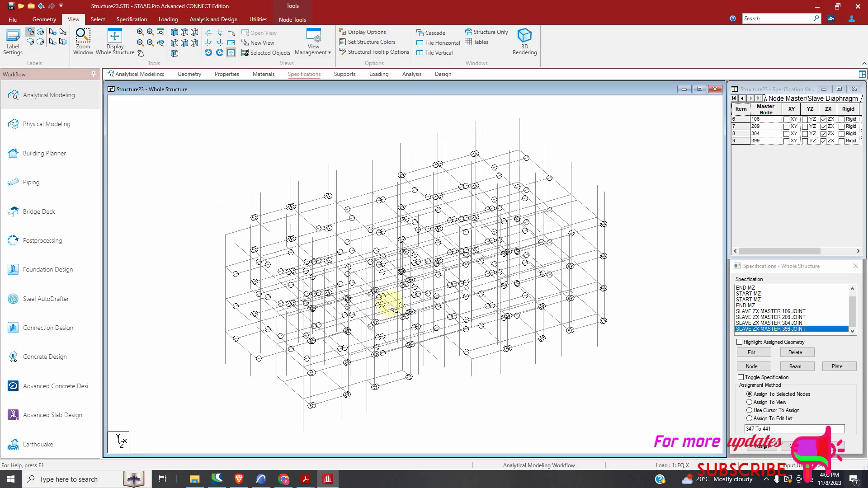
{"action": "scroll", "coordinate": [512, 330], "scroll_direction": "down", "scroll_amount": 1}
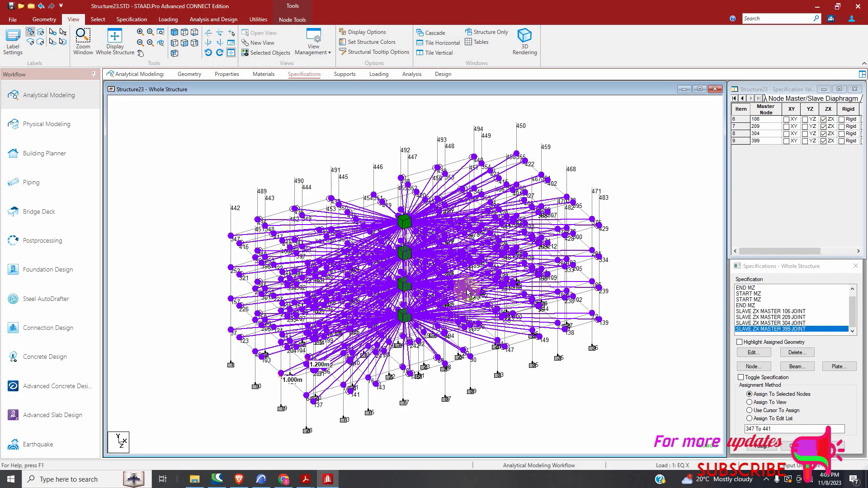
{"action": "mouse_move", "coordinate": [471, 296]}
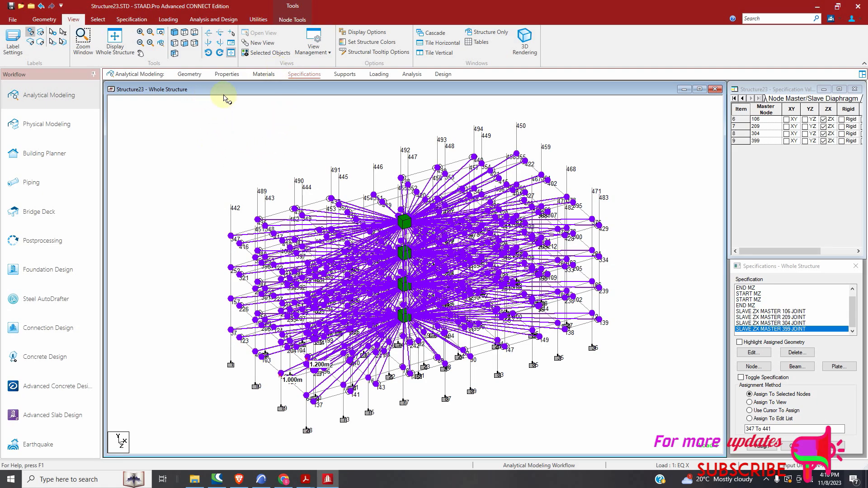
Inspect the structure in a 3D rendered view, rotate it, and close the rendering.
{"action": "left_click", "coordinate": [524, 42]}
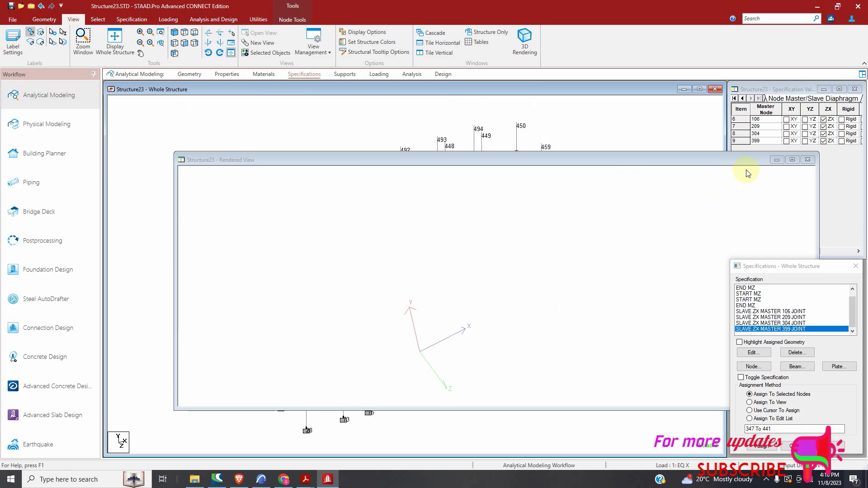
{"action": "left_click", "coordinate": [808, 159]}
{"action": "left_click", "coordinate": [525, 42]}
{"action": "left_click_drag", "start_coordinate": [534, 235], "coordinate": [568, 272]}
{"action": "left_click", "coordinate": [820, 172]}
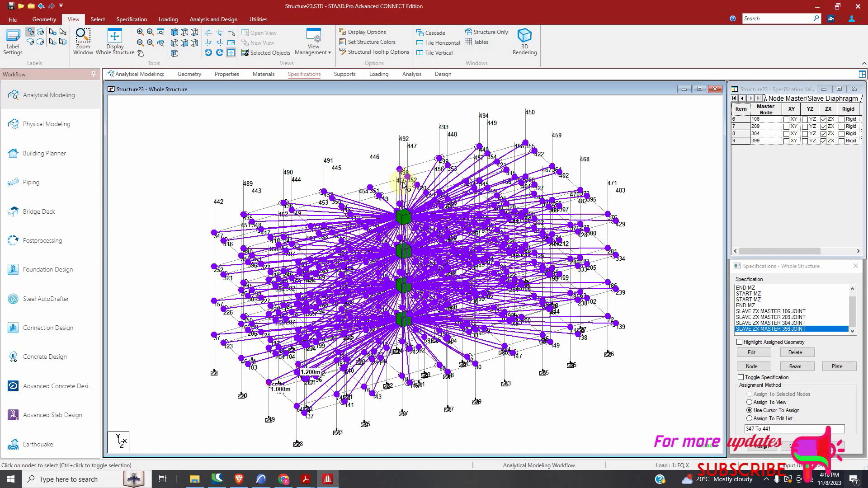
Add a Perform Analysis command with the No Print option to the model.
{"action": "left_click", "coordinate": [412, 75]}
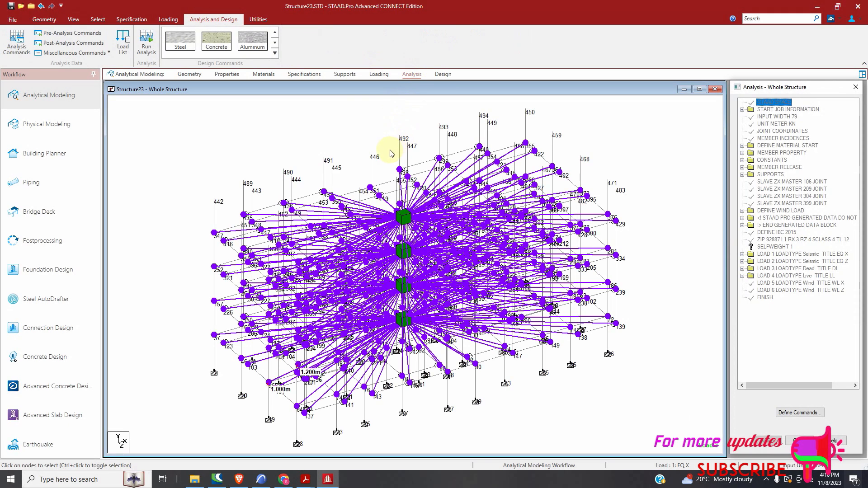
{"action": "left_click", "coordinate": [17, 43]}
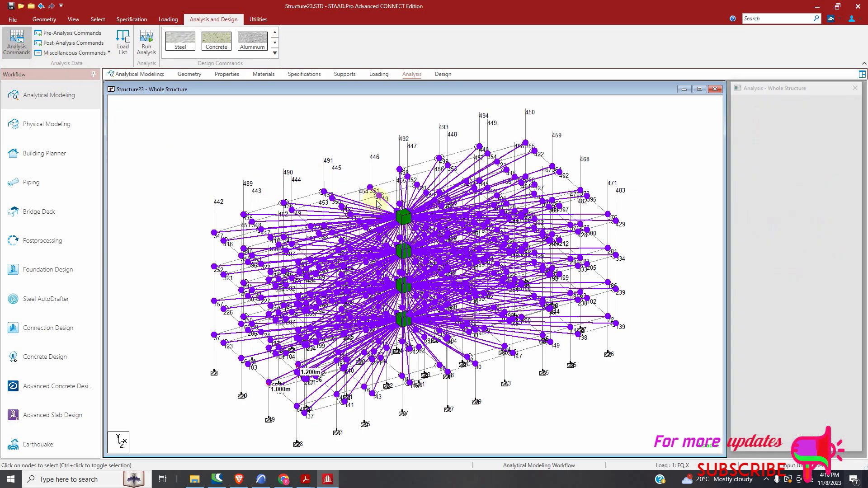
{"action": "left_click", "coordinate": [457, 369]}
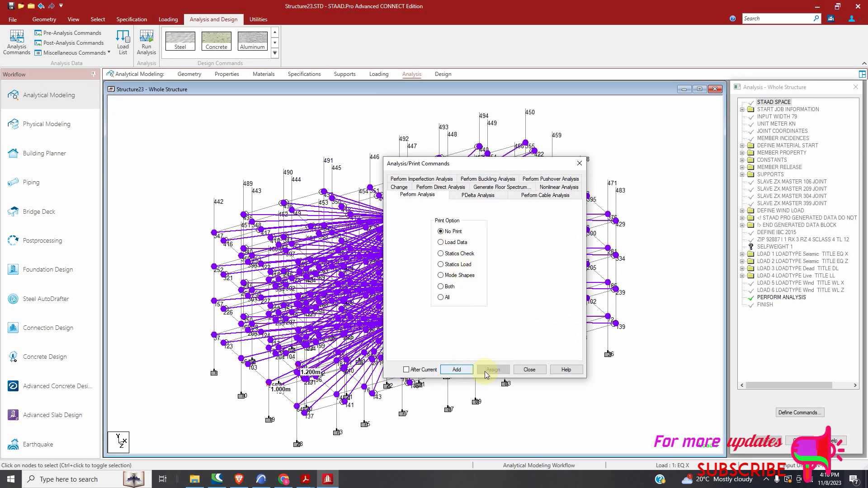
{"action": "left_click", "coordinate": [528, 368]}
Save the modified structure, run the analysis, and choose to view the output file when it ends.
{"action": "left_click", "coordinate": [146, 43]}
{"action": "left_click", "coordinate": [464, 271]}
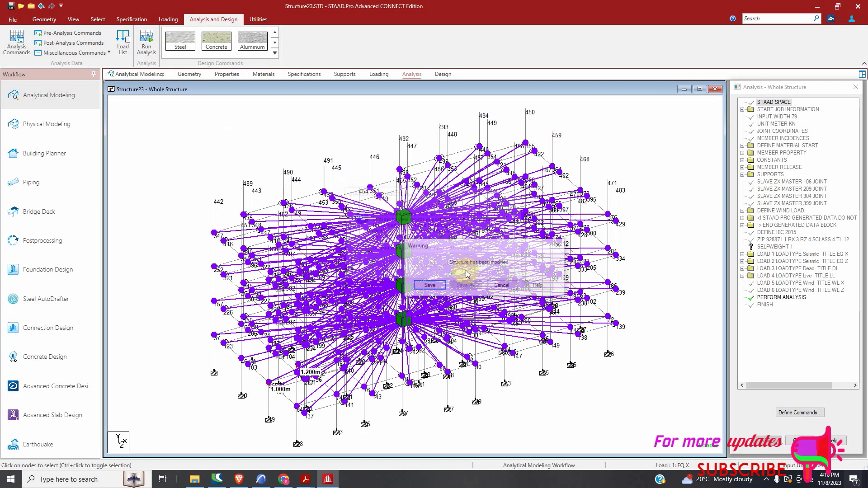
{"action": "left_click", "coordinate": [431, 284]}
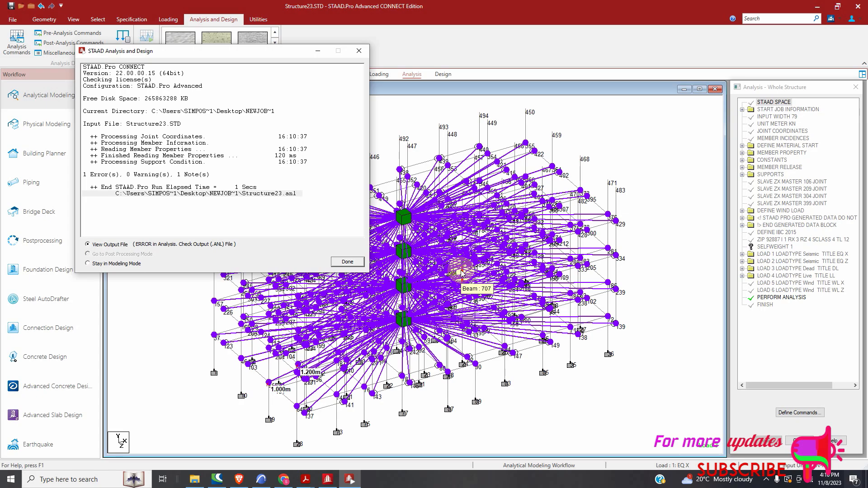
{"action": "left_click", "coordinate": [355, 265]}
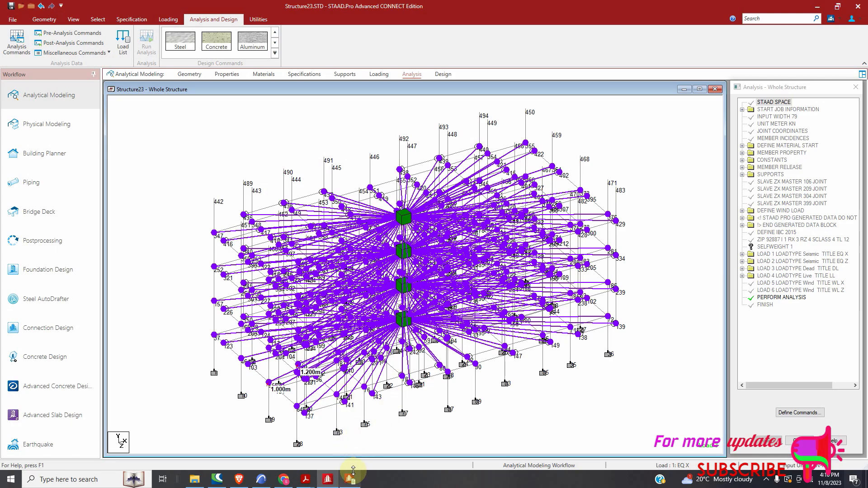
Read through the Structure23.anl output file to find the analysis error message, then close the viewer.
{"action": "left_click", "coordinate": [349, 480]}
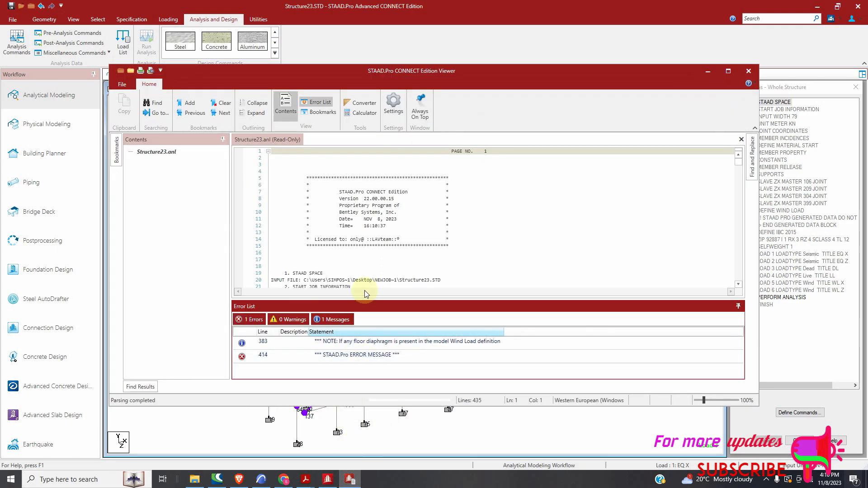
{"action": "scroll", "coordinate": [402, 256], "scroll_direction": "down", "scroll_amount": 15}
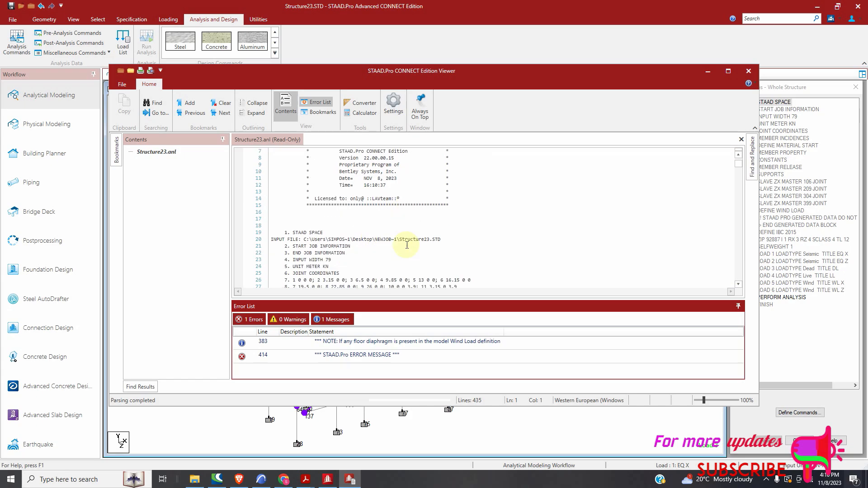
{"action": "scroll", "coordinate": [407, 244], "scroll_direction": "down", "scroll_amount": 20}
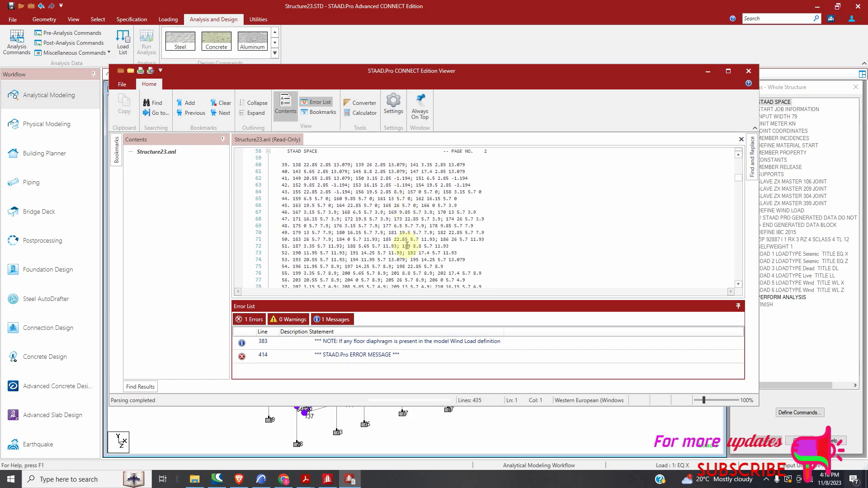
{"action": "scroll", "coordinate": [407, 247], "scroll_direction": "down", "scroll_amount": 20}
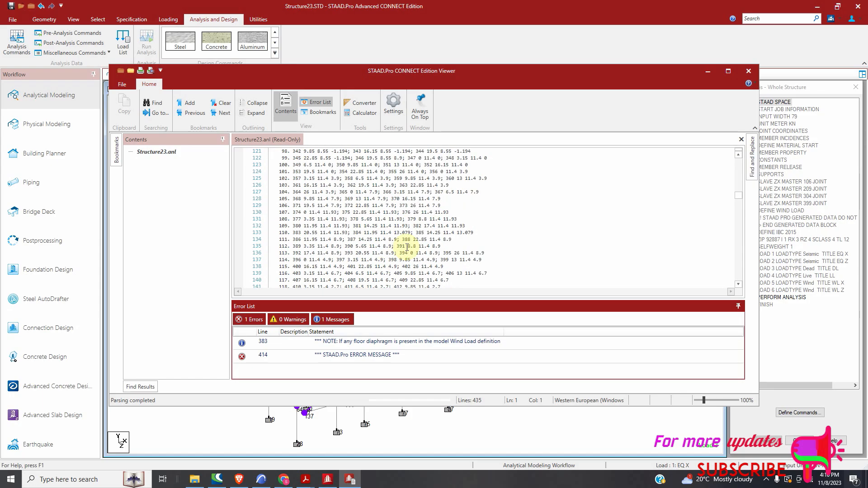
{"action": "scroll", "coordinate": [407, 248], "scroll_direction": "down", "scroll_amount": 20}
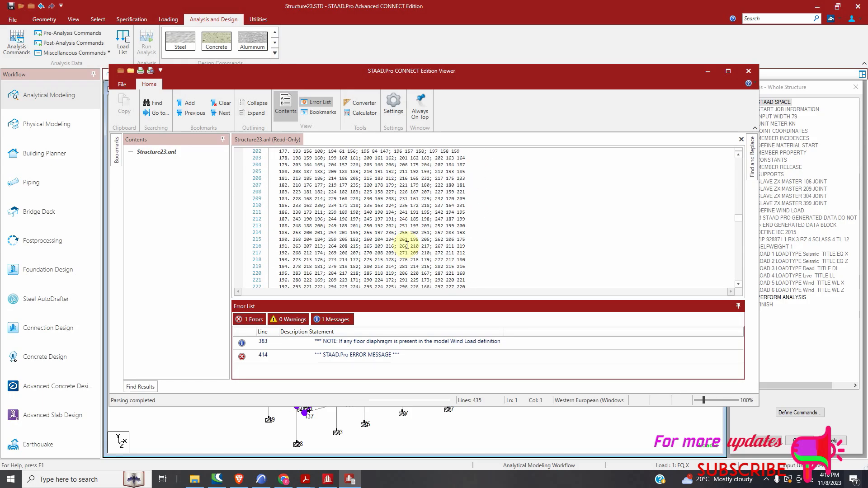
{"action": "scroll", "coordinate": [404, 245], "scroll_direction": "down", "scroll_amount": 20}
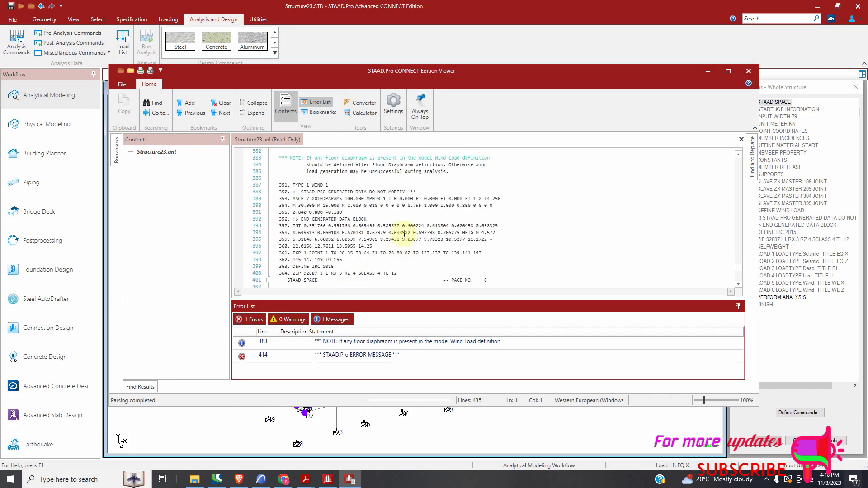
{"action": "scroll", "coordinate": [404, 232], "scroll_direction": "down", "scroll_amount": 11}
{"action": "scroll", "coordinate": [404, 228], "scroll_direction": "up", "scroll_amount": 5}
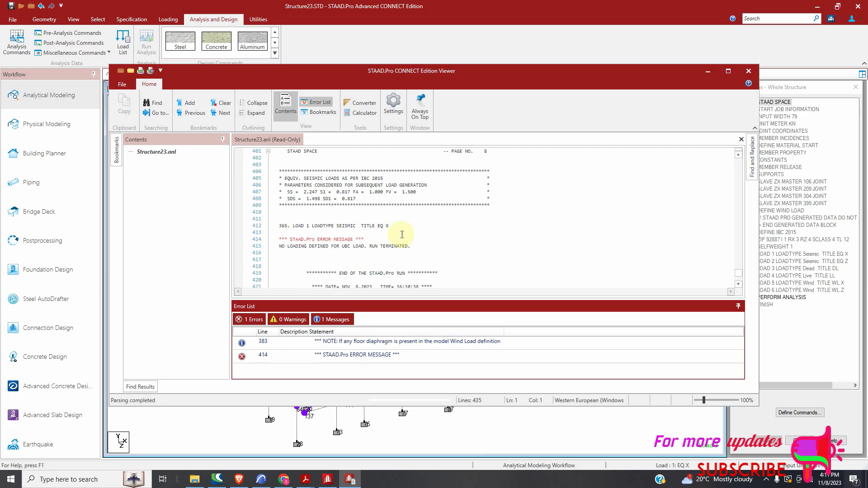
{"action": "scroll", "coordinate": [402, 235], "scroll_direction": "down", "scroll_amount": 2}
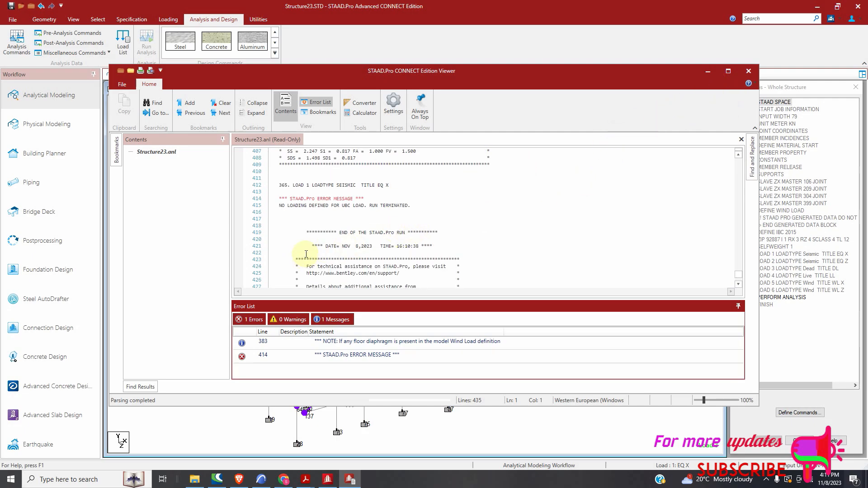
{"action": "scroll", "coordinate": [363, 240], "scroll_direction": "down", "scroll_amount": 3}
{"action": "scroll", "coordinate": [372, 232], "scroll_direction": "up", "scroll_amount": 3}
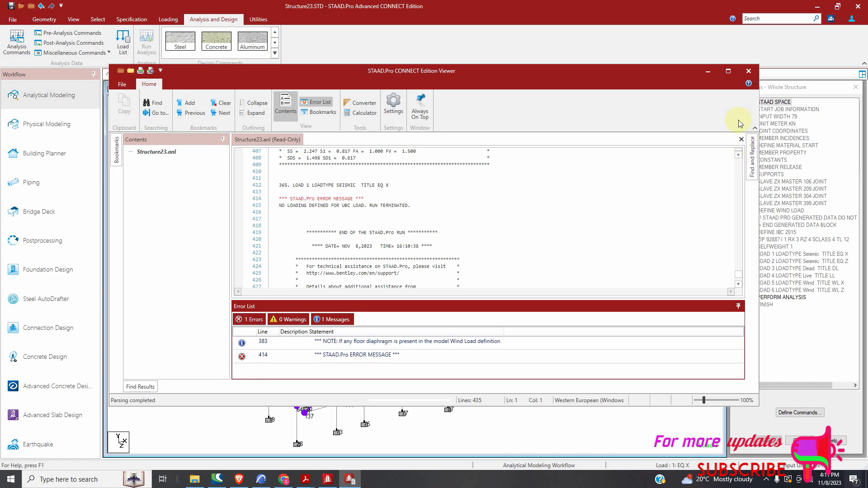
{"action": "left_click", "coordinate": [749, 71]}
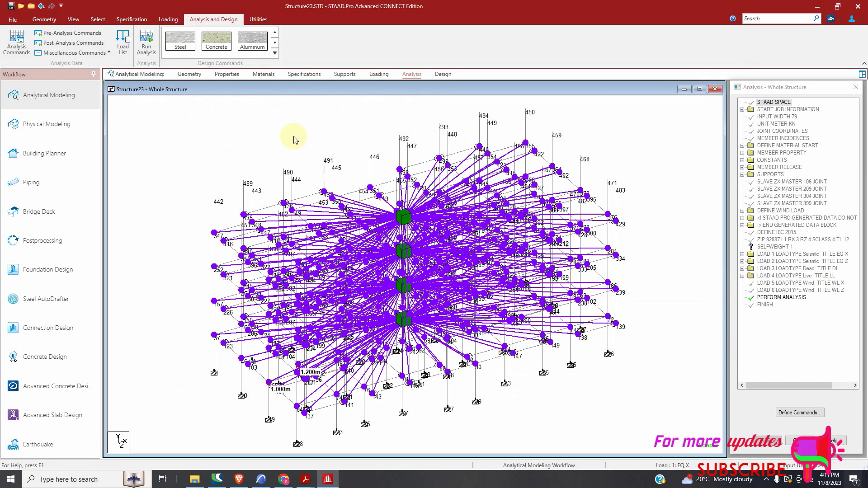
Delete the unassigned selfweight item from the IBC 2015 seismic definition.
{"action": "left_click", "coordinate": [379, 74]}
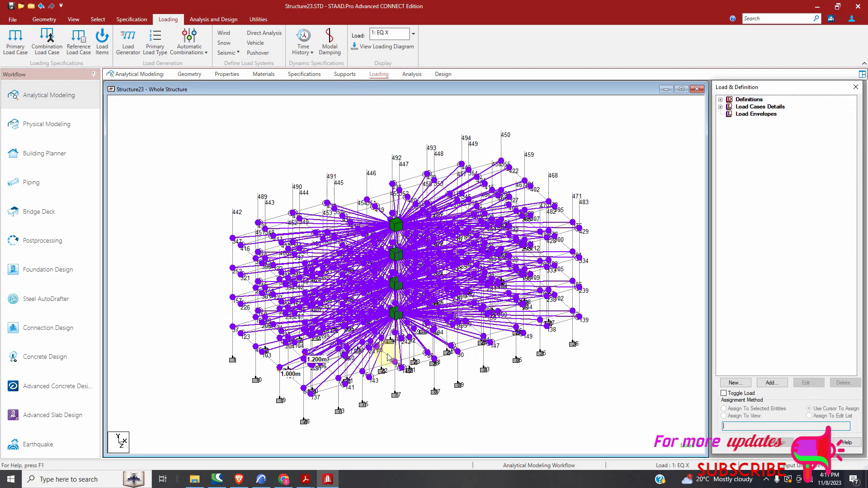
{"action": "left_click", "coordinate": [721, 99]}
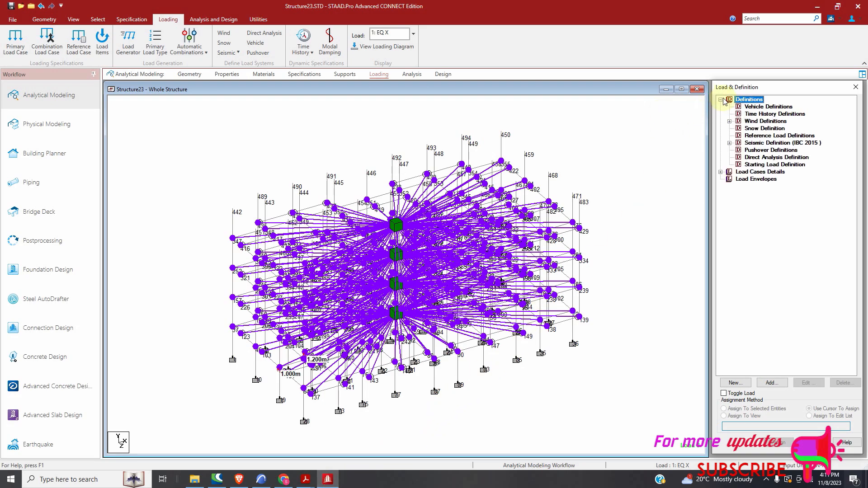
{"action": "left_click", "coordinate": [730, 143]}
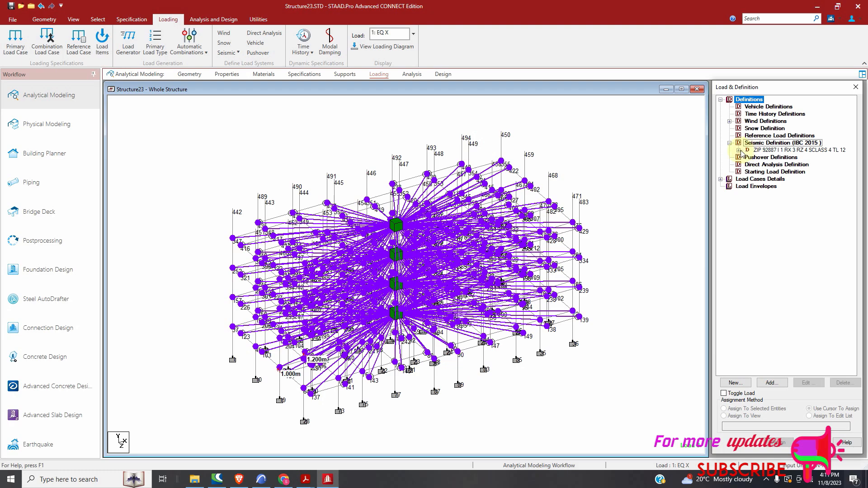
{"action": "left_click", "coordinate": [738, 150]}
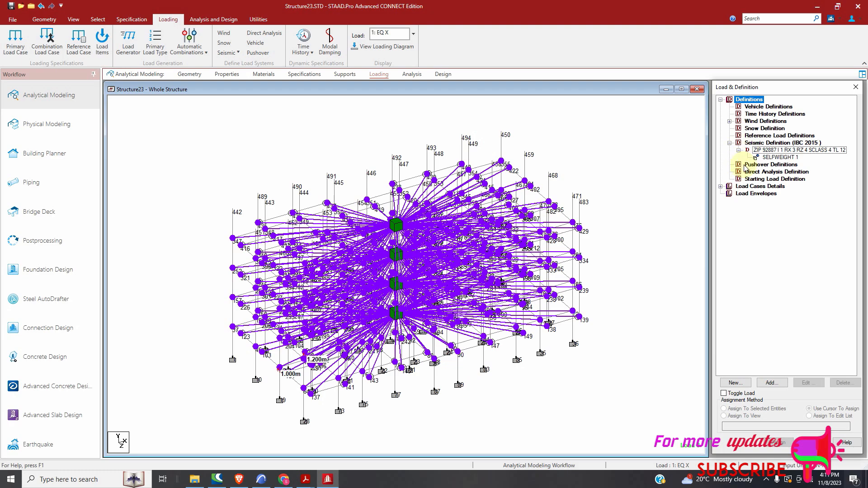
{"action": "left_click", "coordinate": [768, 157]}
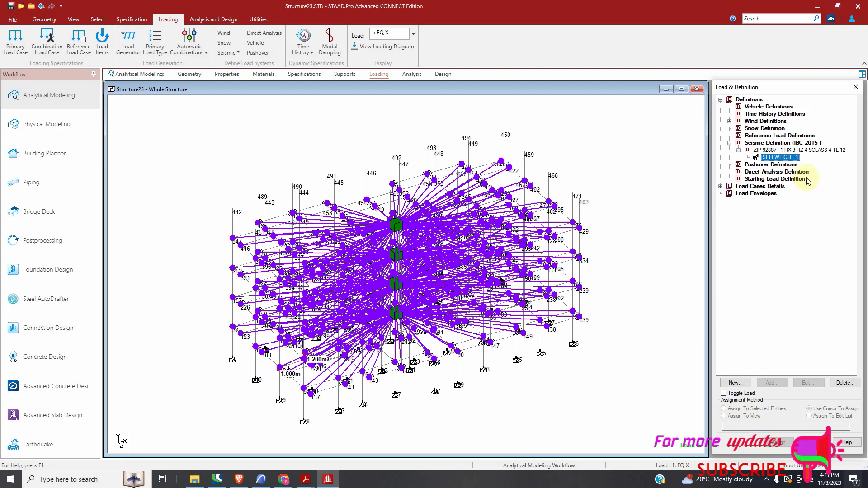
{"action": "left_click", "coordinate": [842, 384]}
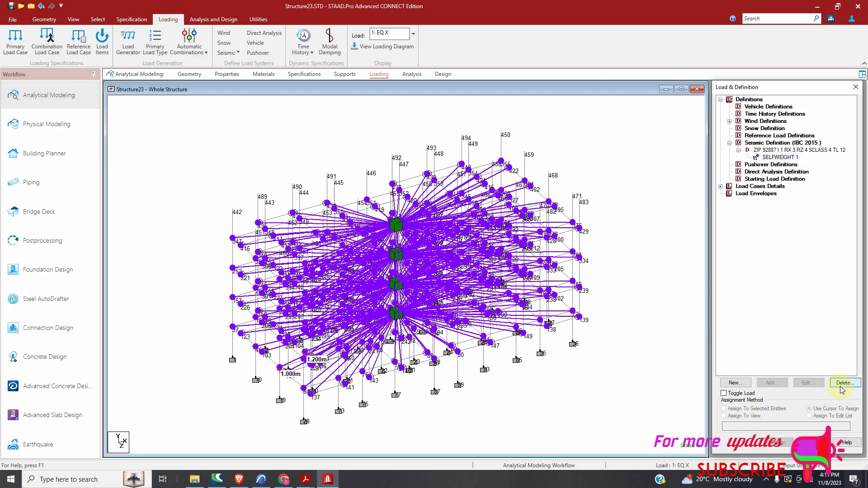
Add a self weight with factor 1 to the IBC 2015 seismic definition.
{"action": "left_click", "coordinate": [784, 150]}
{"action": "left_click", "coordinate": [771, 384]}
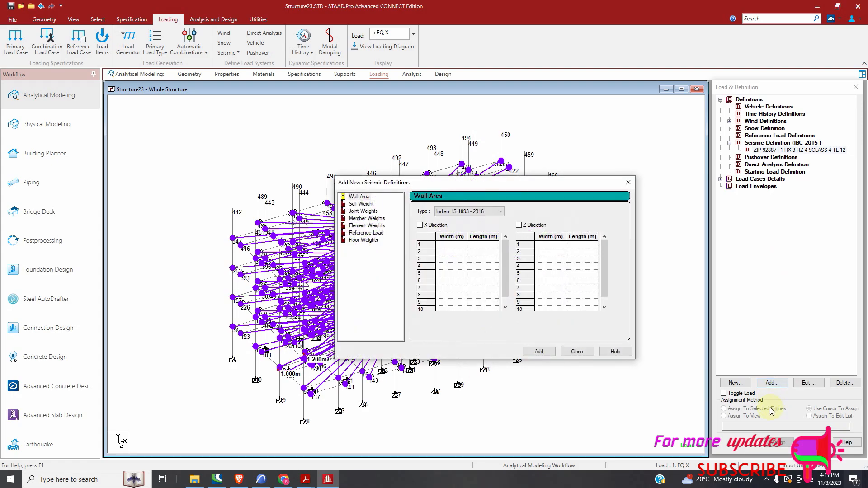
{"action": "left_click", "coordinate": [357, 204]}
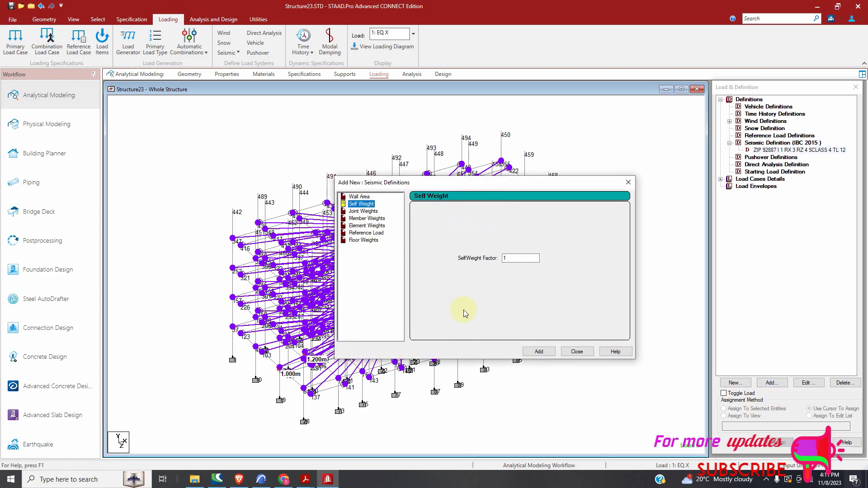
{"action": "left_click", "coordinate": [538, 352]}
{"action": "left_click", "coordinate": [577, 351]}
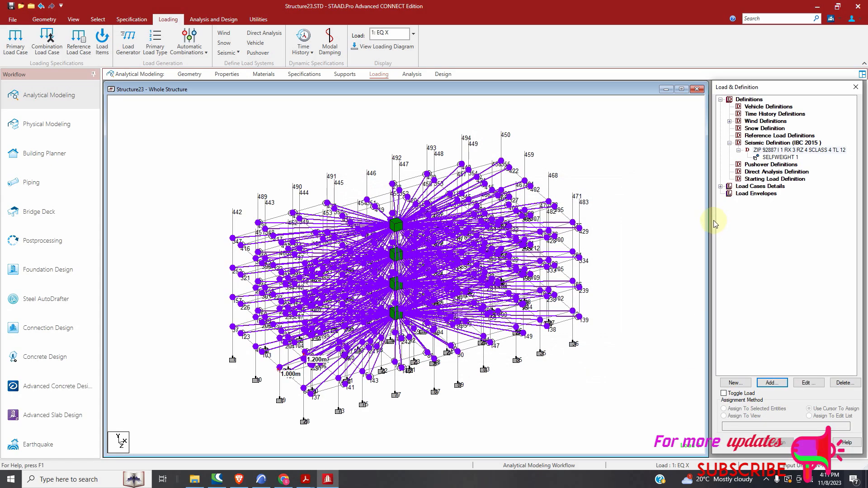
Add a regular X windward wind load with factor 1 and Y range 10 to 14.25 m to load case WL X.
{"action": "left_click", "coordinate": [721, 186]}
{"action": "left_click", "coordinate": [754, 222]}
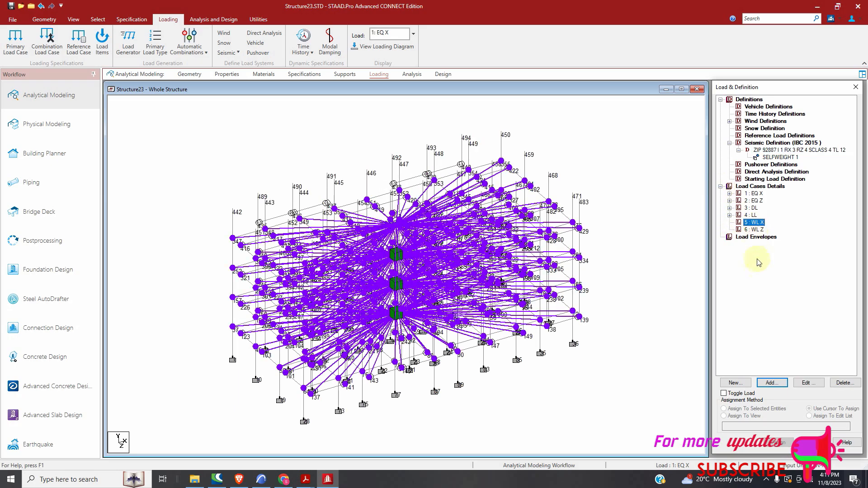
{"action": "left_click", "coordinate": [770, 383]}
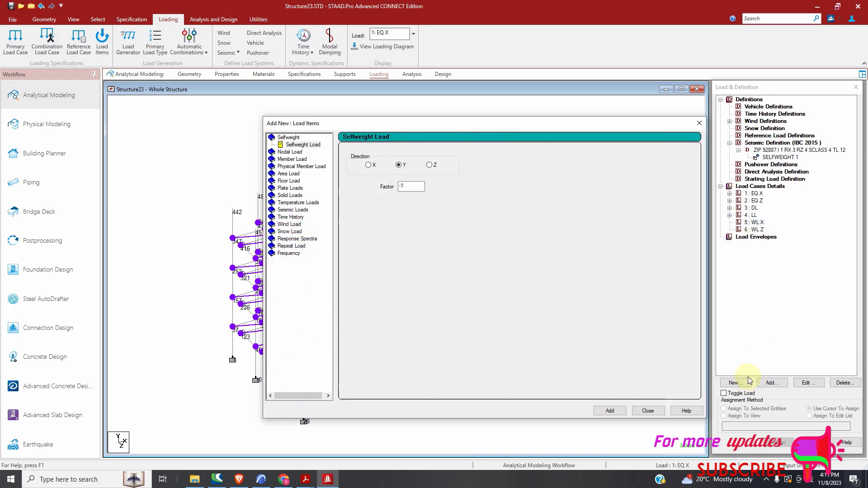
{"action": "left_click", "coordinate": [298, 225]}
{"action": "left_click", "coordinate": [486, 171]}
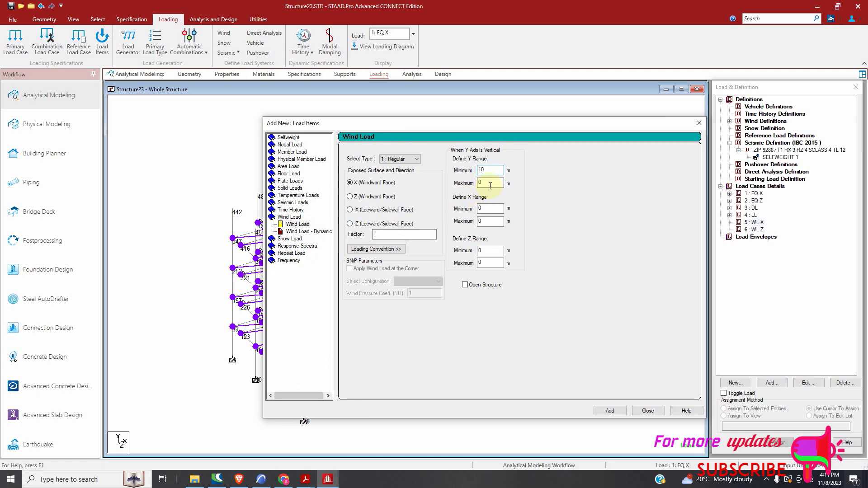
{"action": "type", "text": "14.5"}
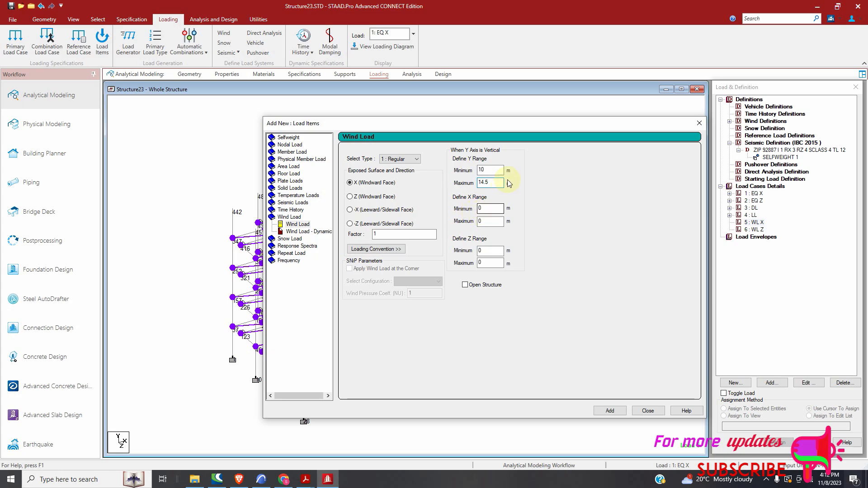
{"action": "type", "text": "25"}
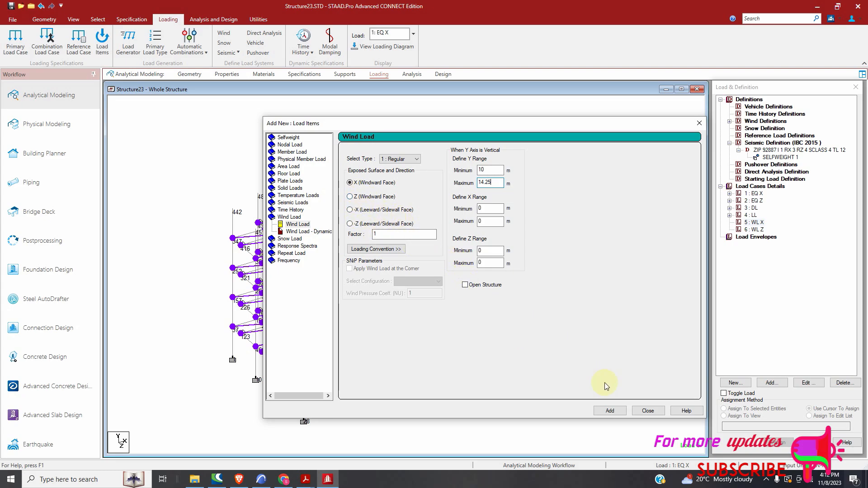
{"action": "left_click", "coordinate": [609, 411]}
Add a second X wind load with factor -1 over the same Y range to load case WL X.
{"action": "left_click", "coordinate": [386, 232]}
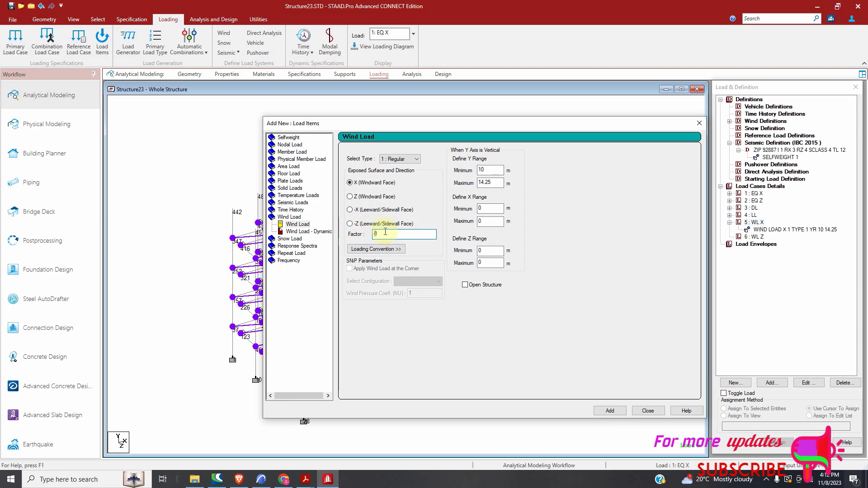
{"action": "left_click", "coordinate": [609, 410]}
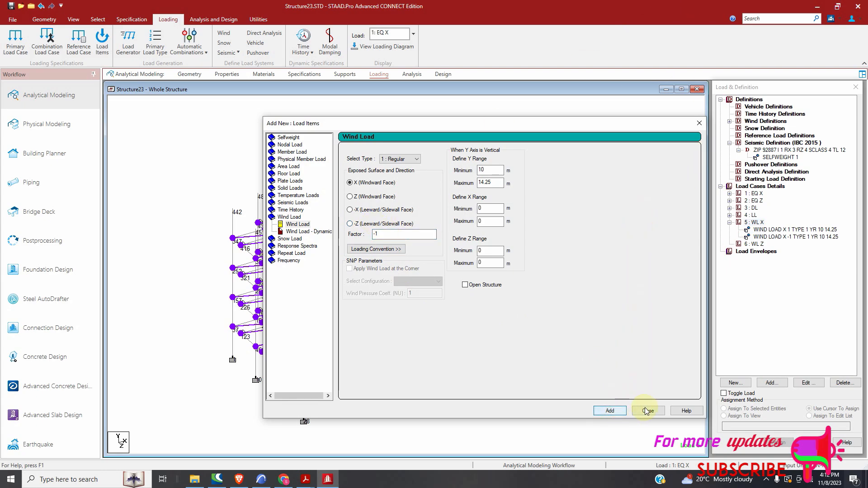
{"action": "left_click", "coordinate": [654, 411]}
Add a regular Z windward wind load with factor 1 and Y range 10 to 14.25 m to load case WL Z.
{"action": "left_click", "coordinate": [754, 244]}
{"action": "left_click", "coordinate": [784, 385]}
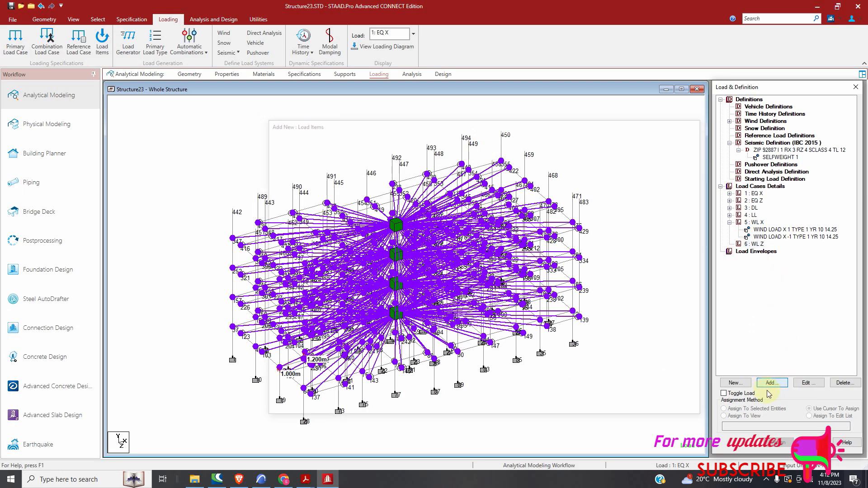
{"action": "left_click", "coordinate": [285, 224]}
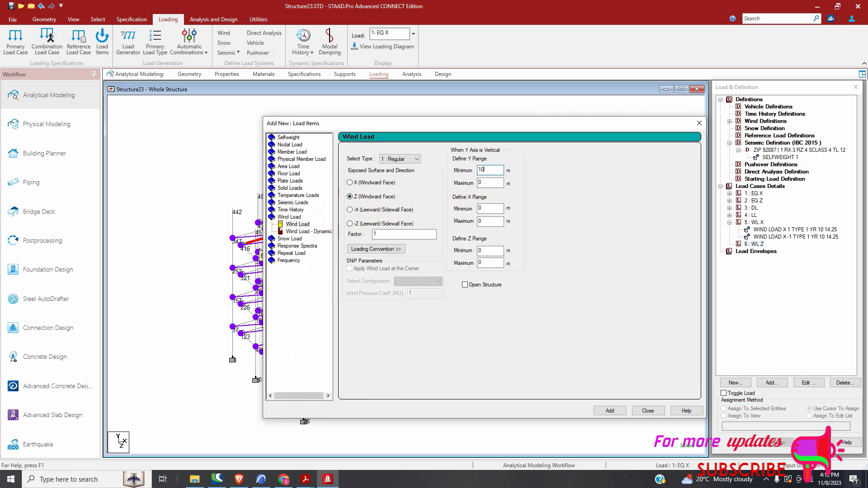
{"action": "double_click", "coordinate": [497, 183]}
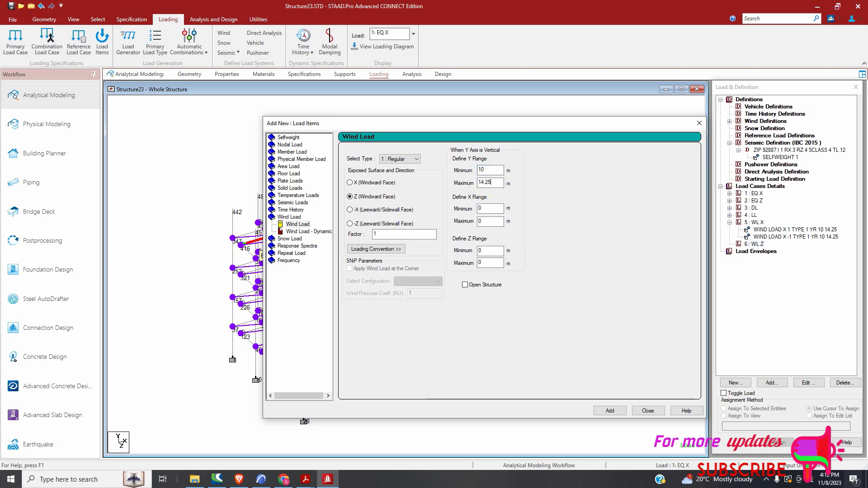
{"action": "left_click", "coordinate": [606, 411]}
Add a second Z wind load with factor -1 over the same Y range to load case WL Z.
{"action": "left_click", "coordinate": [393, 235]}
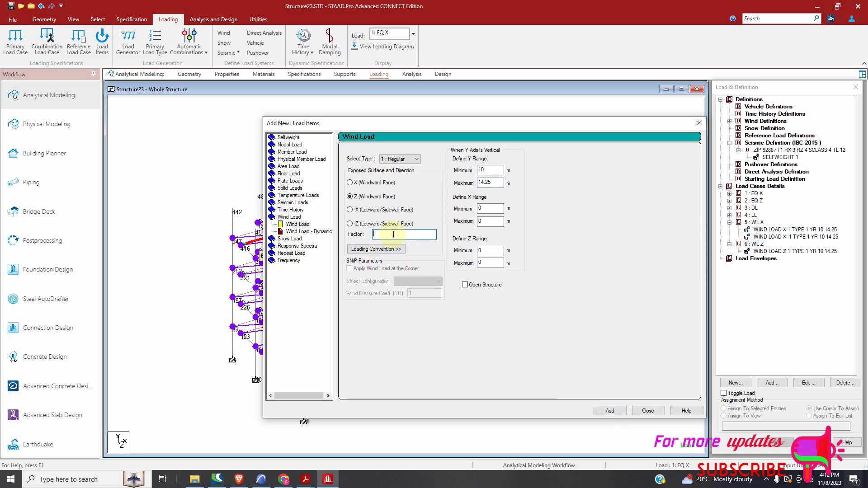
{"action": "left_click", "coordinate": [610, 411]}
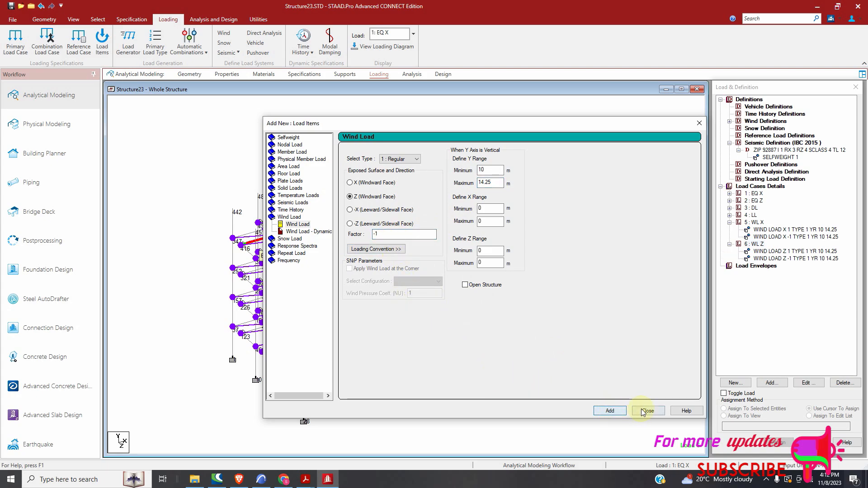
{"action": "left_click", "coordinate": [647, 411]}
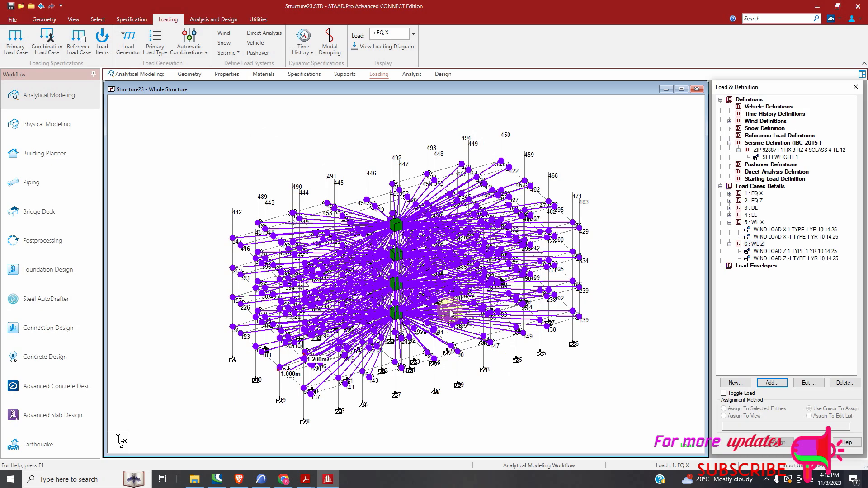
Review the new wind load items under WL X and WL Z and the floor load under LL, leaving their settings as they are.
{"action": "left_click", "coordinate": [781, 230]}
{"action": "double_click", "coordinate": [781, 230]}
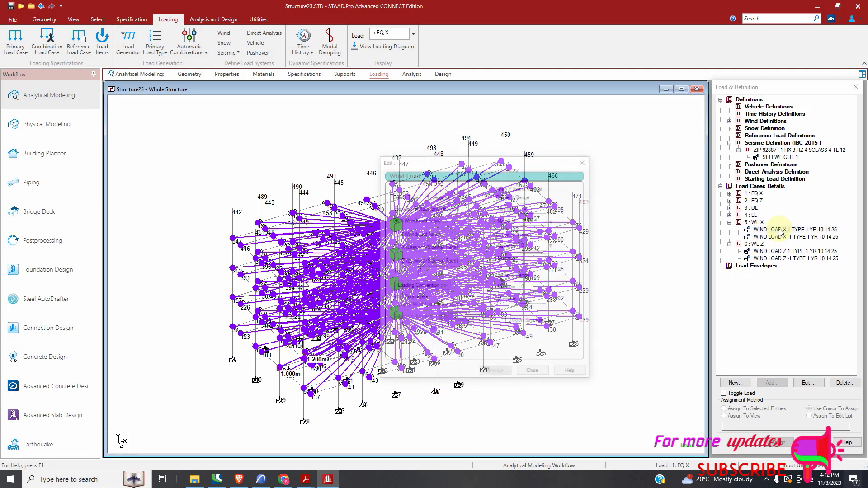
{"action": "left_click", "coordinate": [592, 161]}
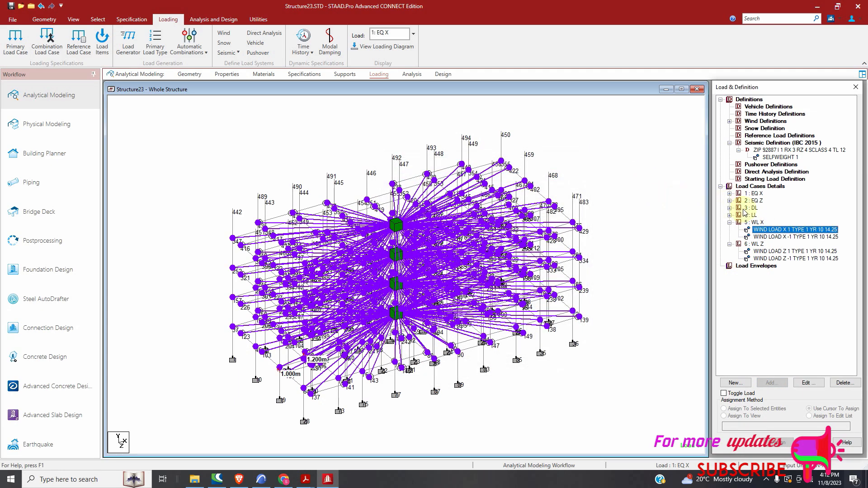
{"action": "left_click", "coordinate": [758, 222]}
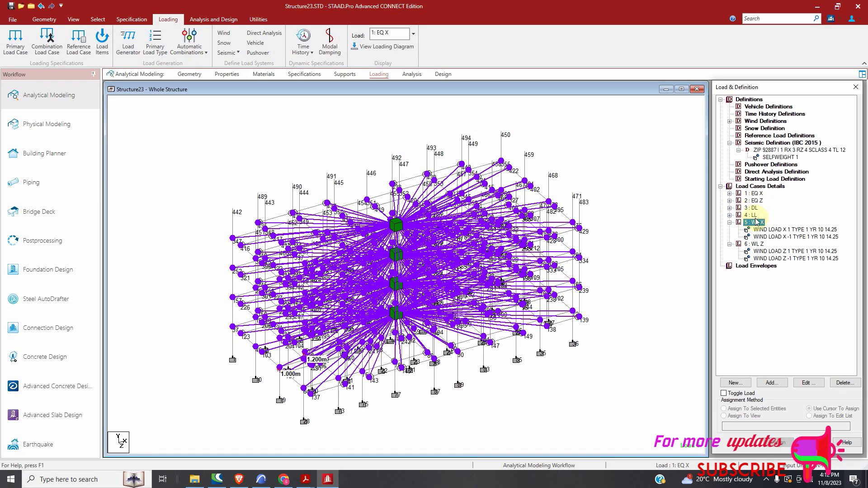
{"action": "left_click", "coordinate": [739, 216]}
{"action": "left_click", "coordinate": [730, 215]}
{"action": "left_click", "coordinate": [764, 223]}
{"action": "left_click", "coordinate": [767, 237]}
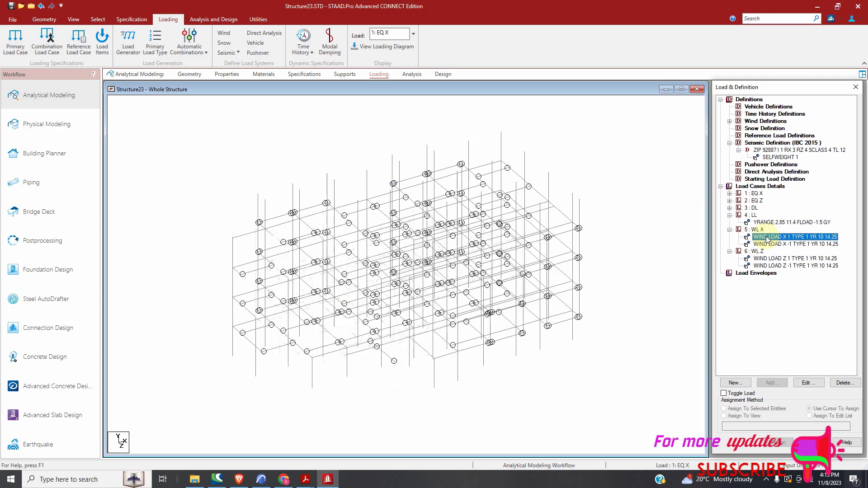
{"action": "double_click", "coordinate": [767, 237]}
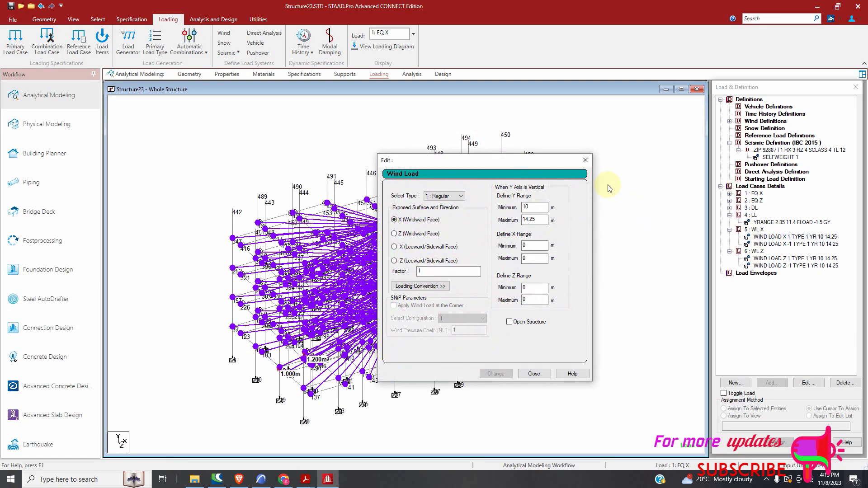
{"action": "left_click", "coordinate": [588, 168]}
{"action": "left_click", "coordinate": [764, 244]}
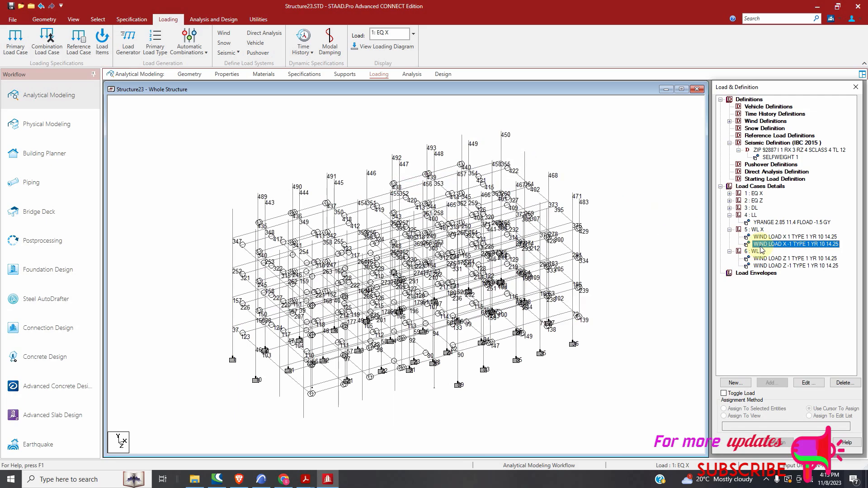
{"action": "left_click", "coordinate": [769, 258]}
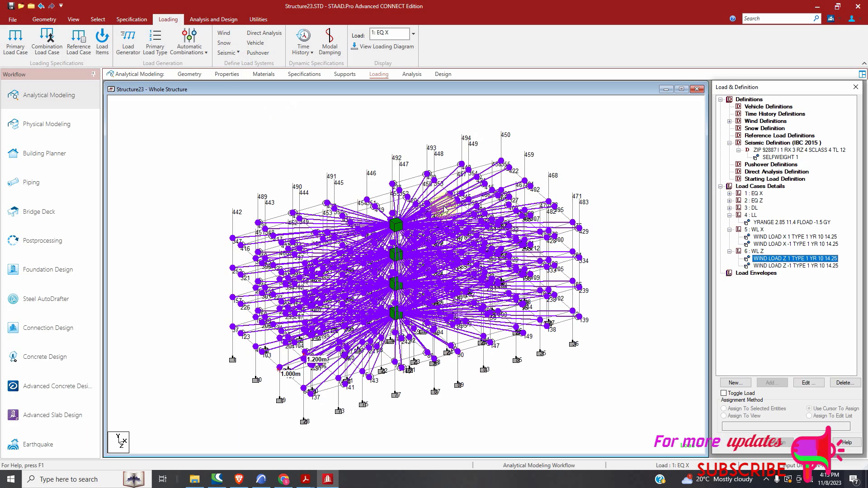
Save and analyze the structure again, choosing to view the output file when the run ends.
{"action": "left_click", "coordinate": [214, 19]}
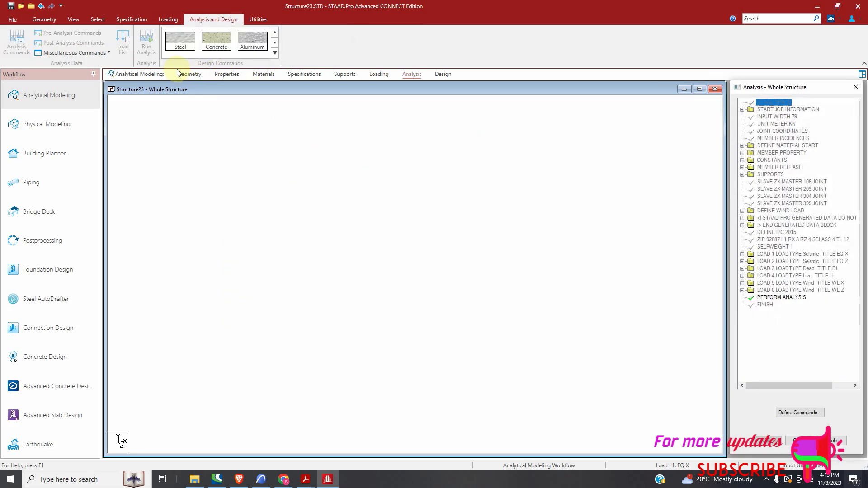
{"action": "left_click", "coordinate": [416, 293]}
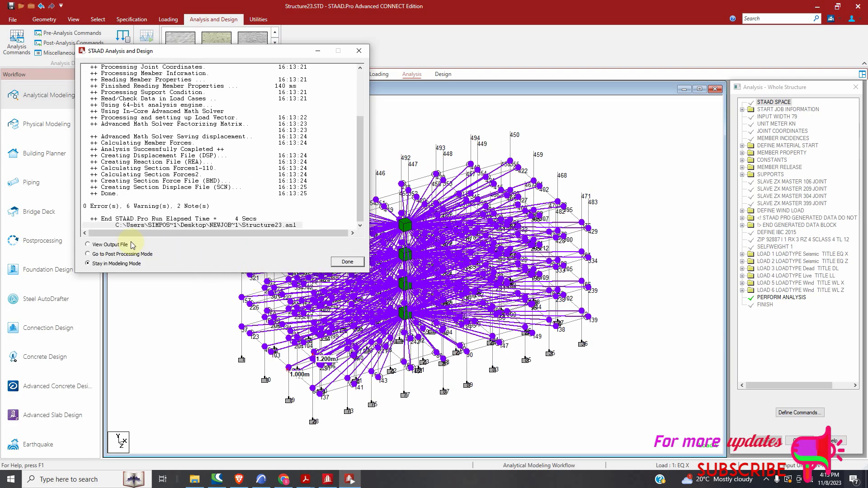
{"action": "left_click", "coordinate": [347, 262]}
Read through the Structure23.anl output file for warnings on the wind load cases, then close the viewer.
{"action": "scroll", "coordinate": [447, 272], "scroll_direction": "down", "scroll_amount": 20}
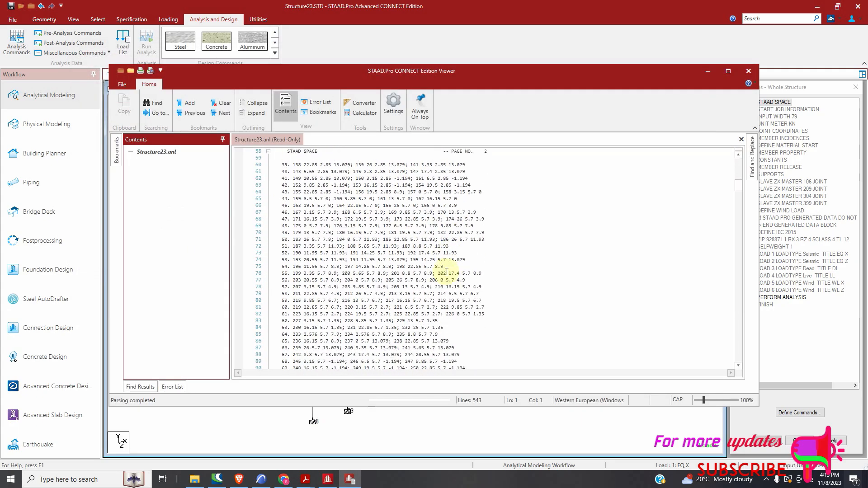
{"action": "scroll", "coordinate": [454, 279], "scroll_direction": "down", "scroll_amount": 20}
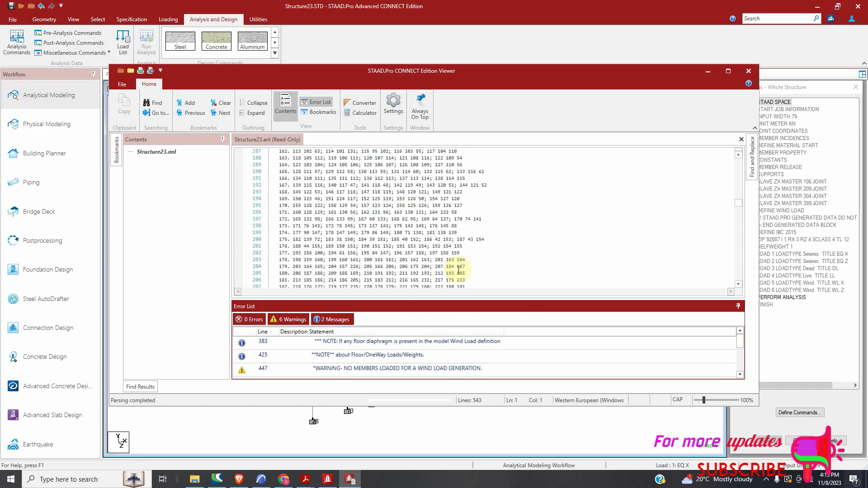
{"action": "scroll", "coordinate": [458, 269], "scroll_direction": "down", "scroll_amount": 20}
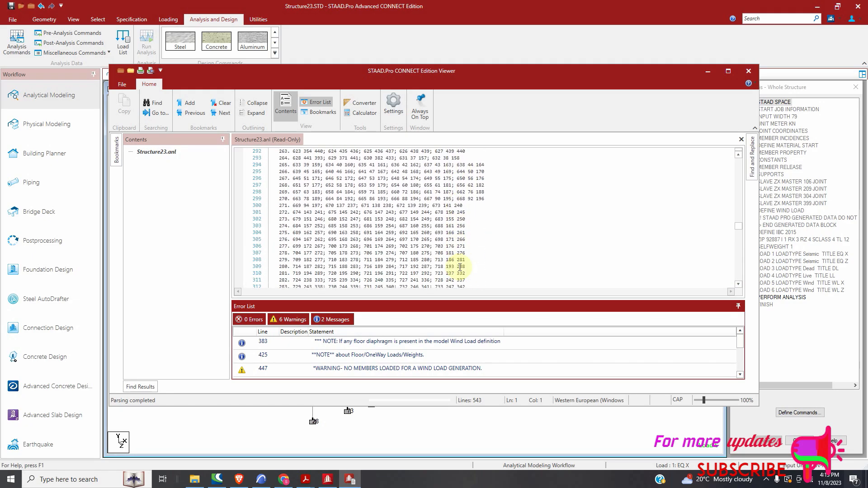
{"action": "scroll", "coordinate": [459, 267], "scroll_direction": "down", "scroll_amount": 20}
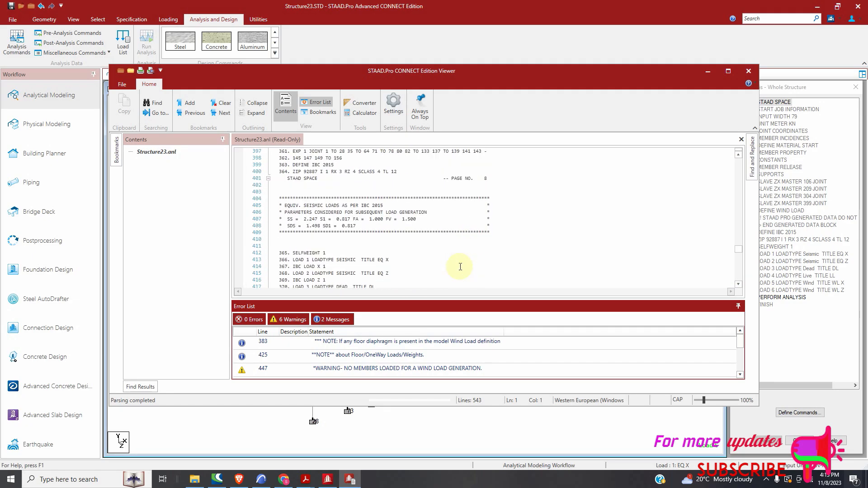
{"action": "scroll", "coordinate": [459, 267], "scroll_direction": "down", "scroll_amount": 6}
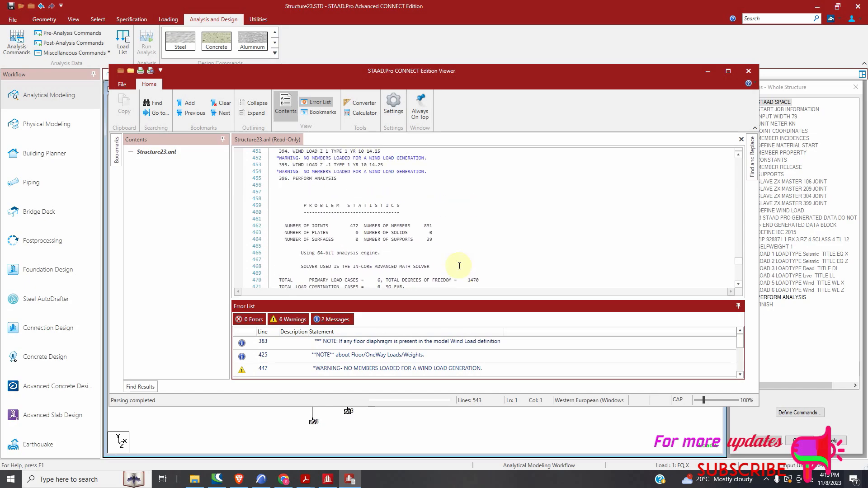
{"action": "scroll", "coordinate": [460, 266], "scroll_direction": "up", "scroll_amount": 2}
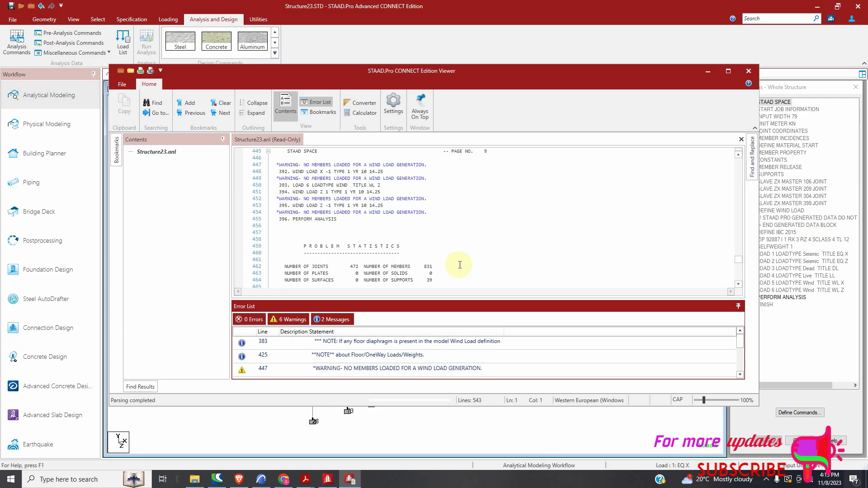
{"action": "scroll", "coordinate": [460, 265], "scroll_direction": "up", "scroll_amount": 2}
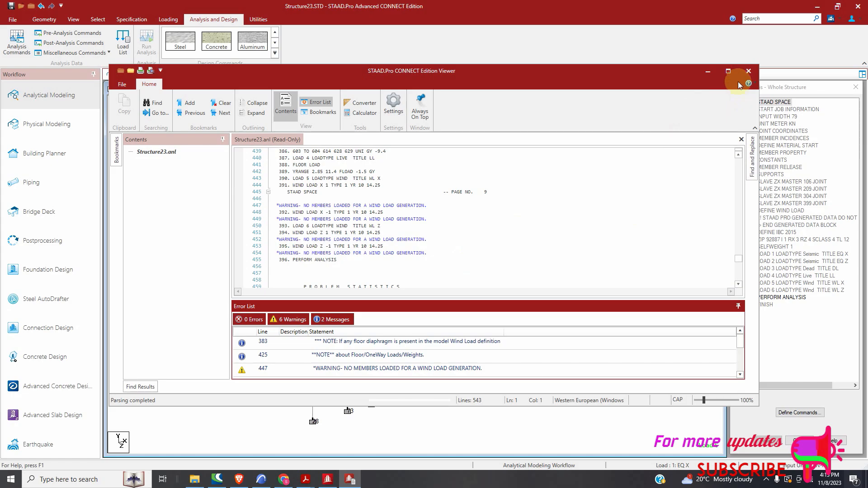
{"action": "left_click", "coordinate": [747, 72]}
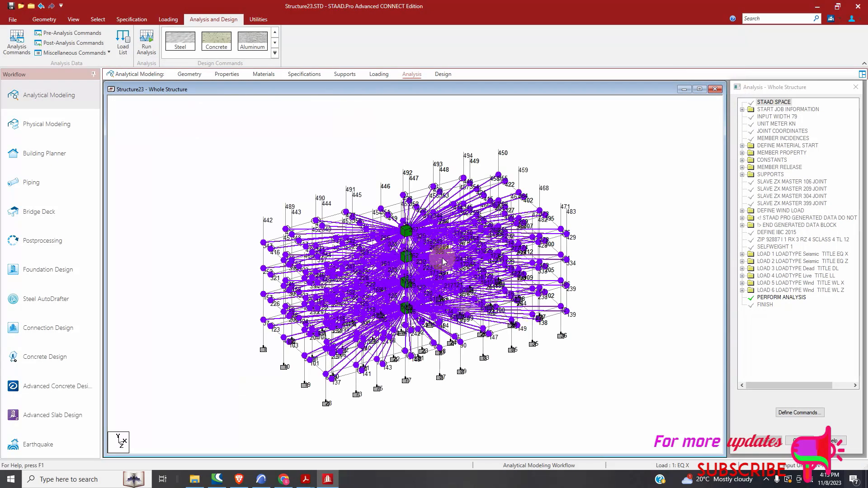
{"action": "scroll", "coordinate": [425, 277], "scroll_direction": "up", "scroll_amount": 1}
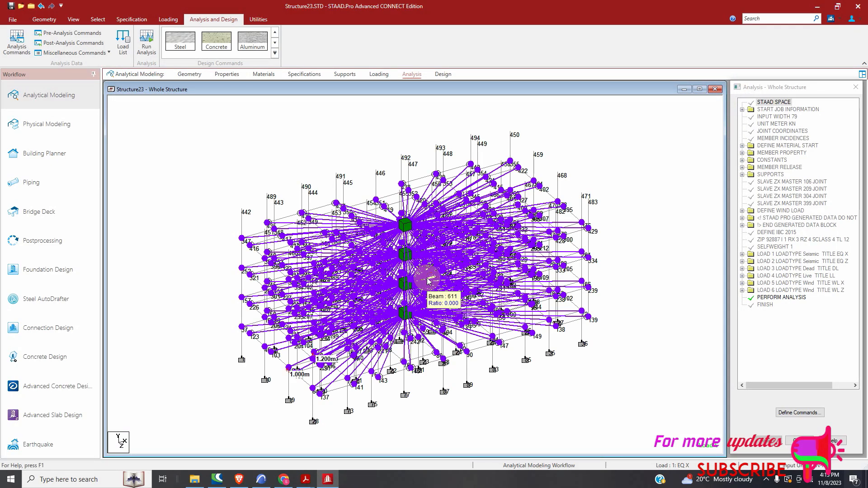
{"action": "scroll", "coordinate": [421, 267], "scroll_direction": "down", "scroll_amount": 1}
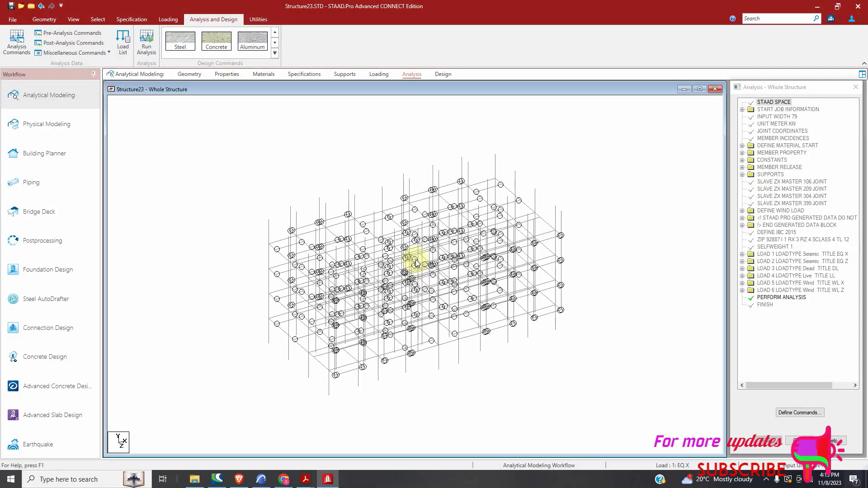
{"action": "scroll", "coordinate": [416, 263], "scroll_direction": "up", "scroll_amount": 1}
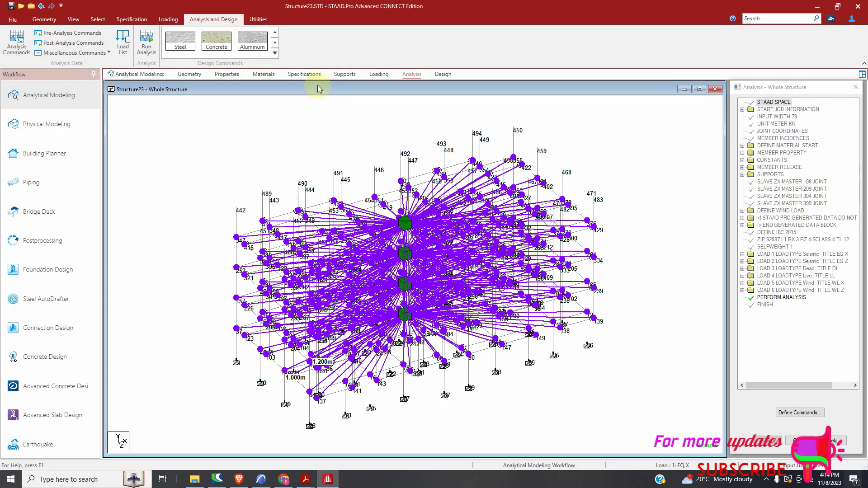
{"action": "left_click", "coordinate": [264, 75]}
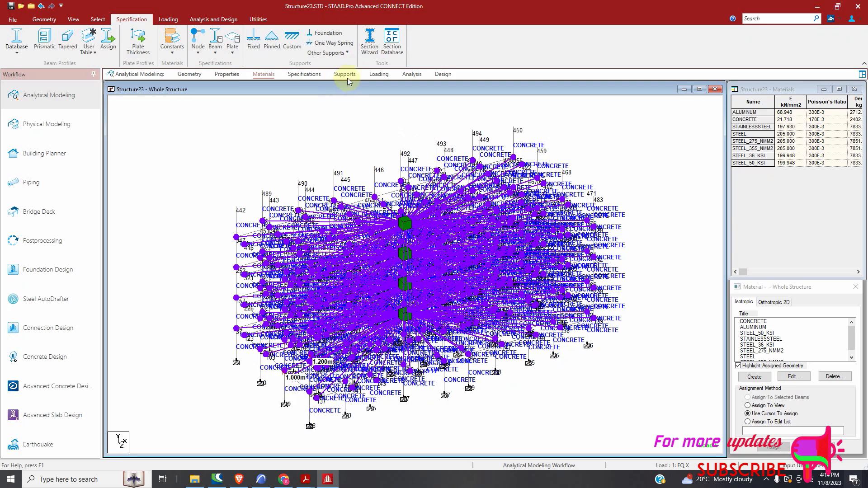
Assign the exposure factor of the TYPE 1 : WIND 1 definition to the whole view, accepting deletion of the old result files.
{"action": "left_click", "coordinate": [379, 74]}
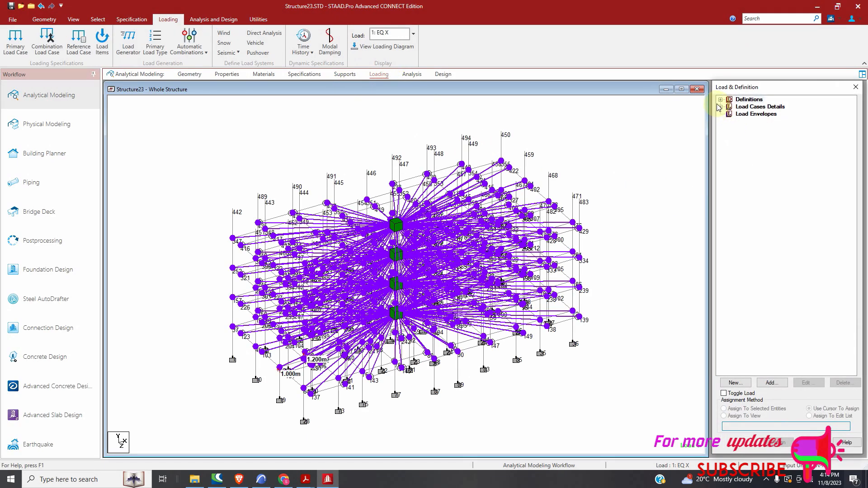
{"action": "left_click", "coordinate": [721, 100]}
{"action": "left_click", "coordinate": [729, 122]}
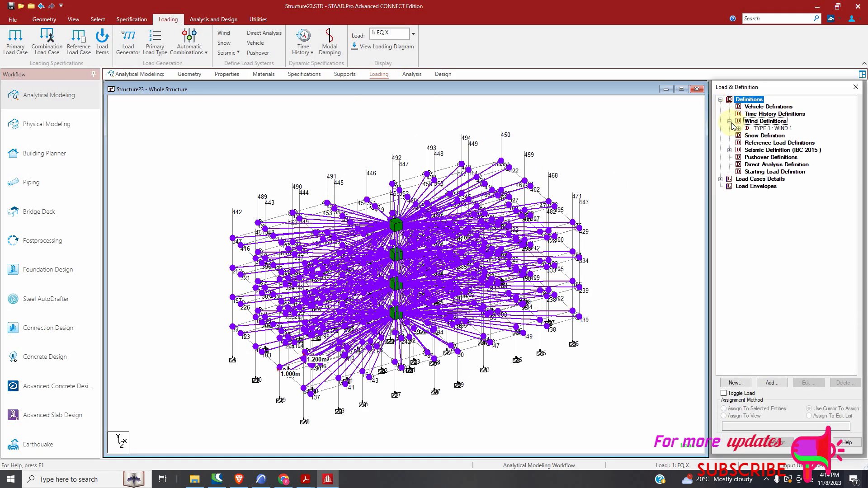
{"action": "left_click", "coordinate": [738, 129]}
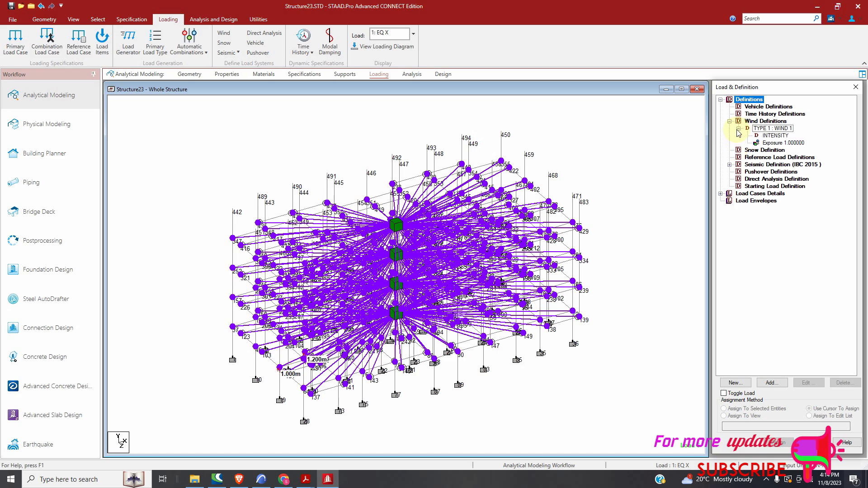
{"action": "left_click", "coordinate": [776, 144]}
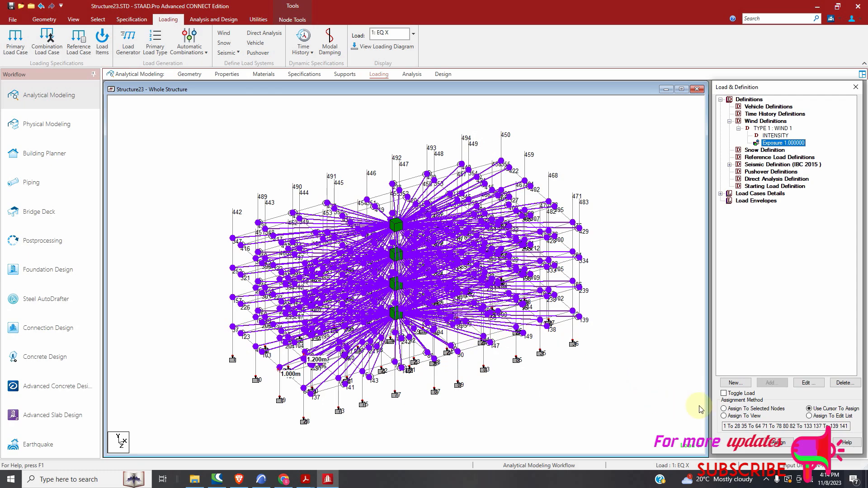
{"action": "left_click", "coordinate": [724, 416]}
{"action": "left_click", "coordinate": [778, 443]}
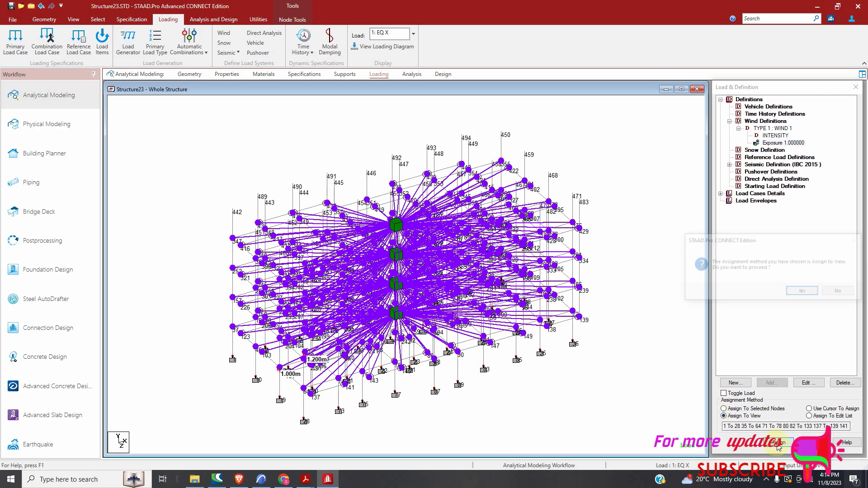
{"action": "left_click", "coordinate": [805, 292]}
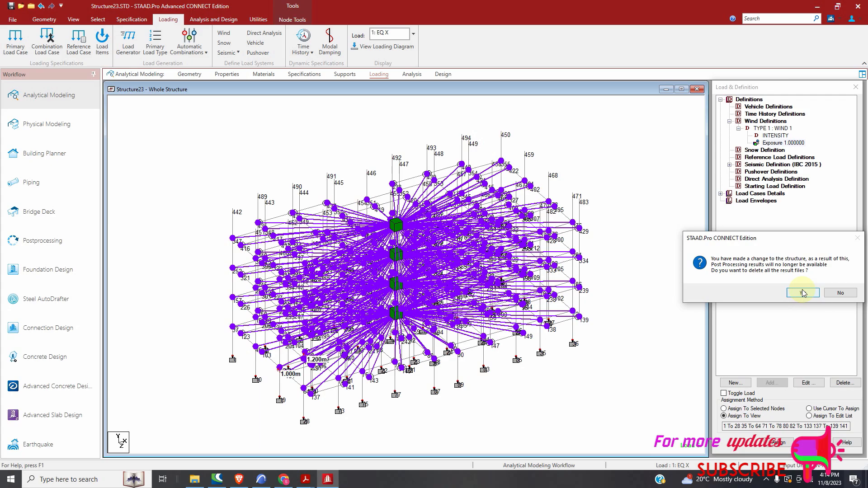
{"action": "left_click", "coordinate": [803, 293]}
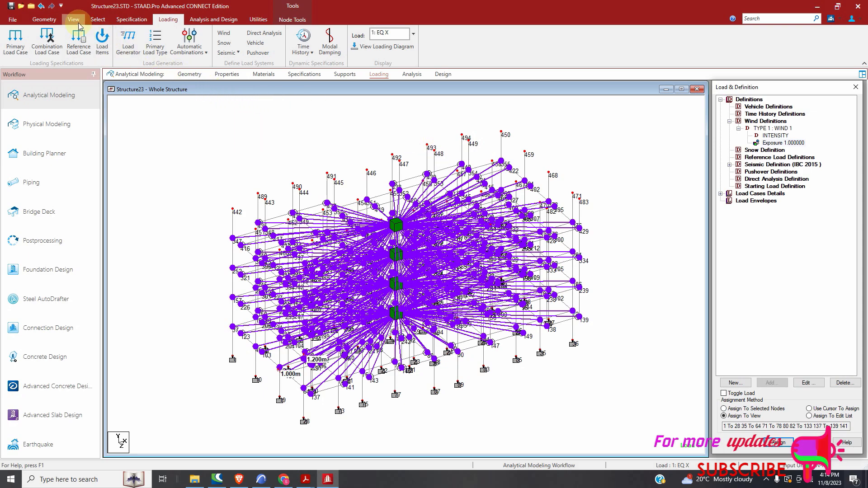
Clear the node selection, hide the master-slave links and node numbers, and briefly preview the members' full sections.
{"action": "left_click", "coordinate": [189, 74]}
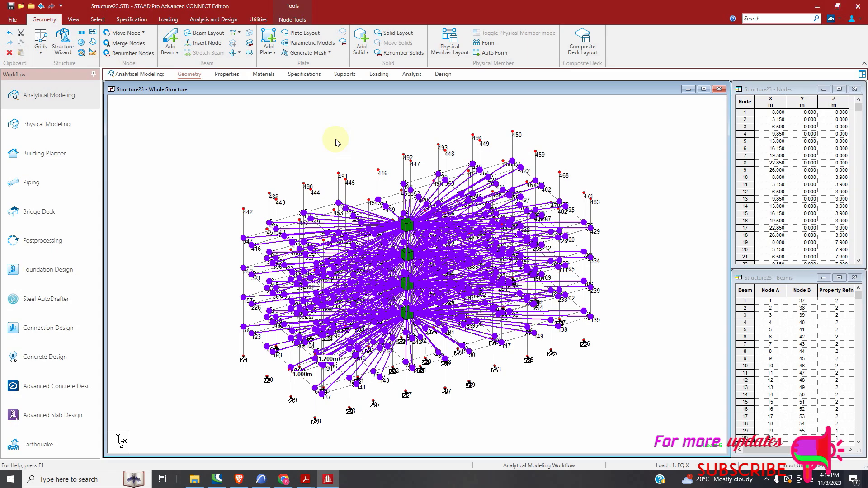
{"action": "left_click", "coordinate": [335, 140]}
{"action": "left_click", "coordinate": [345, 142]}
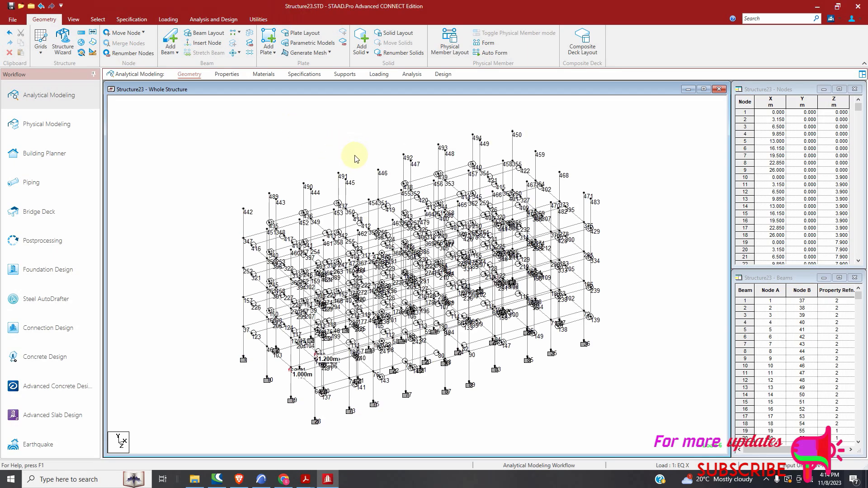
{"action": "key", "text": "shift+n"}
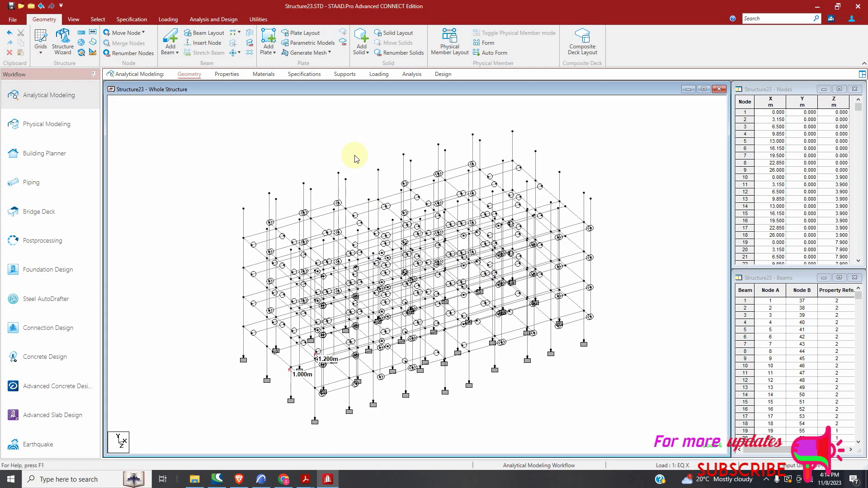
{"action": "key", "text": "ctrl+4"}
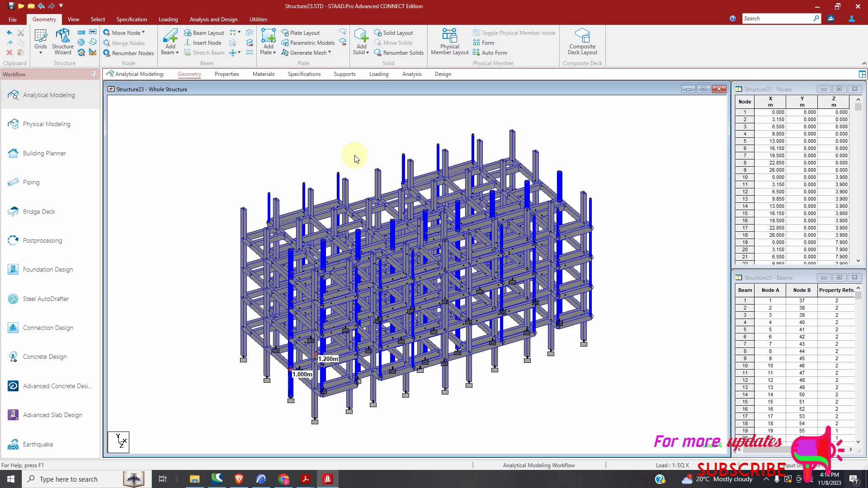
{"action": "key", "text": "ctrl+4"}
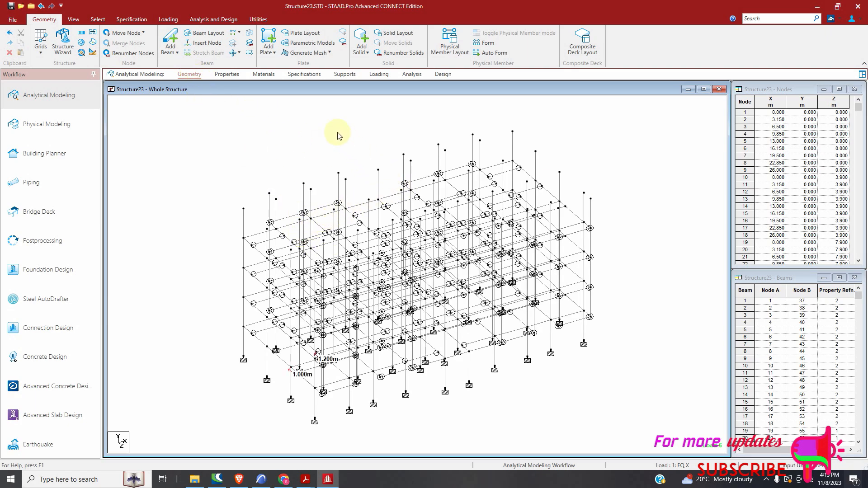
Define a rectangular concrete section with YD 0.35 m and ZD 0.25 m.
{"action": "left_click", "coordinate": [226, 74]}
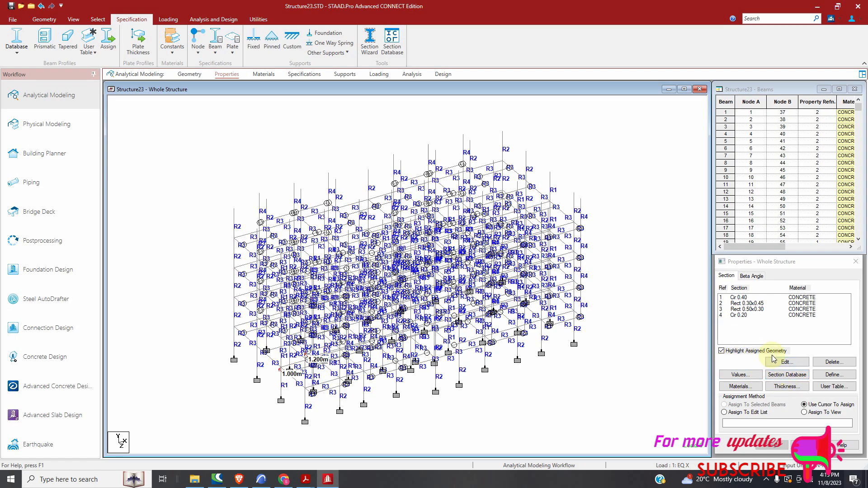
{"action": "left_click", "coordinate": [834, 374]}
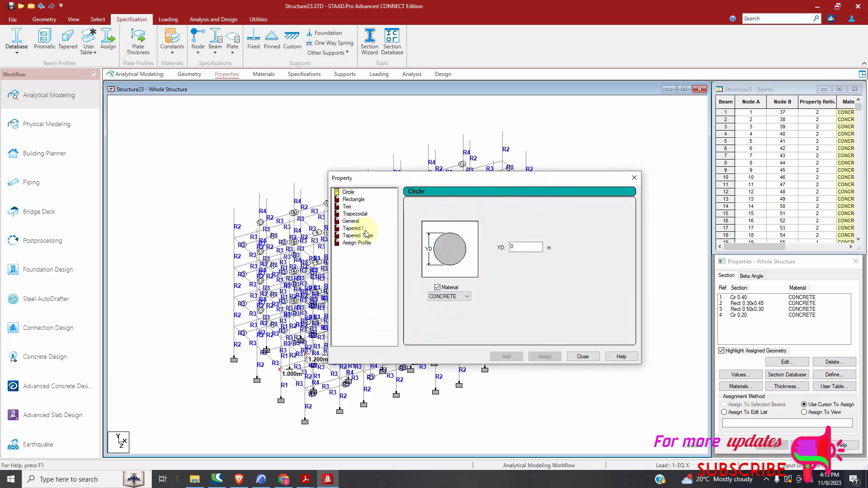
{"action": "left_click", "coordinate": [353, 200]}
{"action": "left_click", "coordinate": [529, 244]}
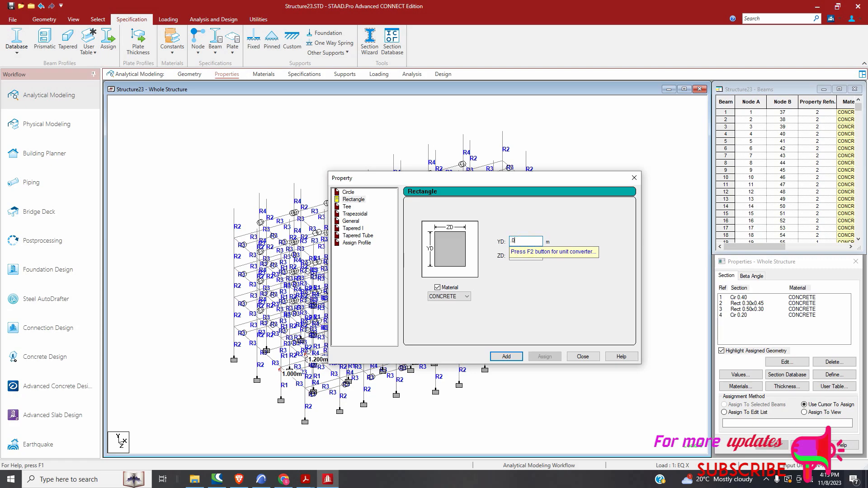
{"action": "left_click", "coordinate": [531, 256]}
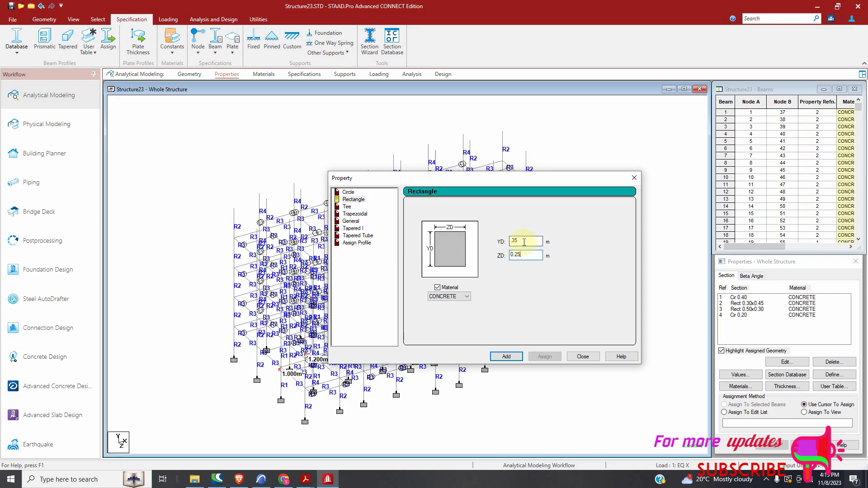
{"action": "type", "text": "0"}
{"action": "left_click", "coordinate": [504, 357]}
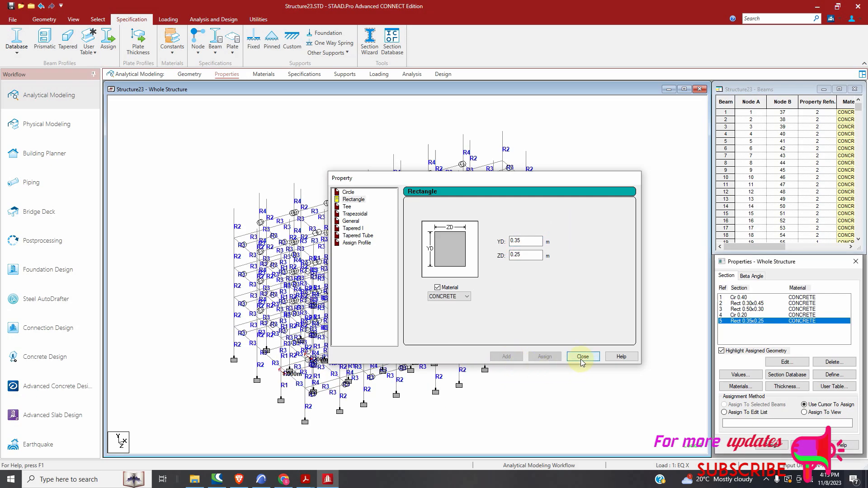
{"action": "left_click", "coordinate": [583, 358]}
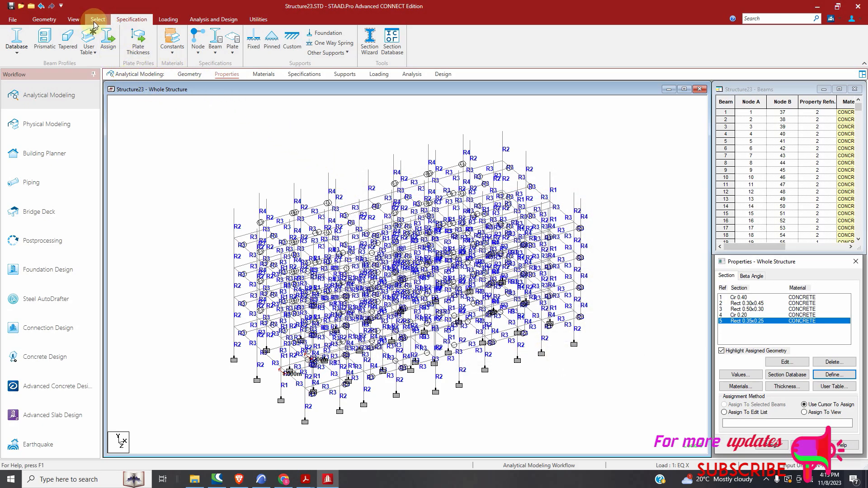
Select all top nodes of the columns in an elevation view, then show only those nodes in plan.
{"action": "left_click", "coordinate": [76, 21]}
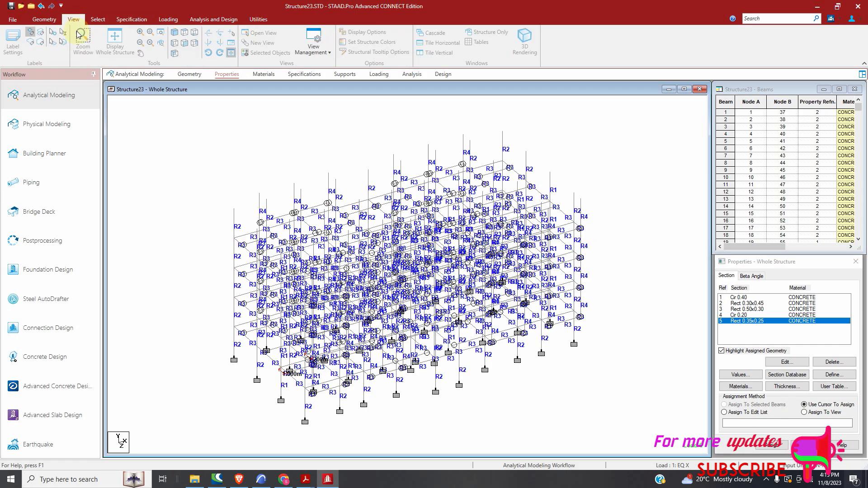
{"action": "left_click", "coordinate": [185, 44]}
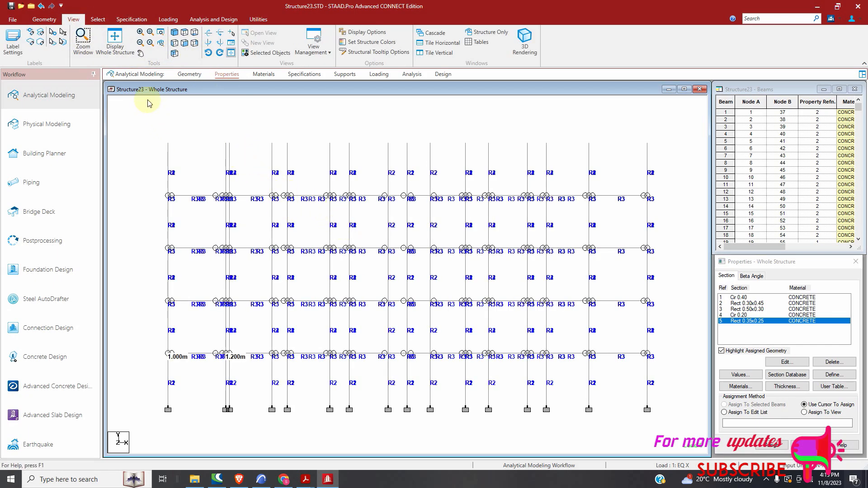
{"action": "left_click", "coordinate": [97, 19]}
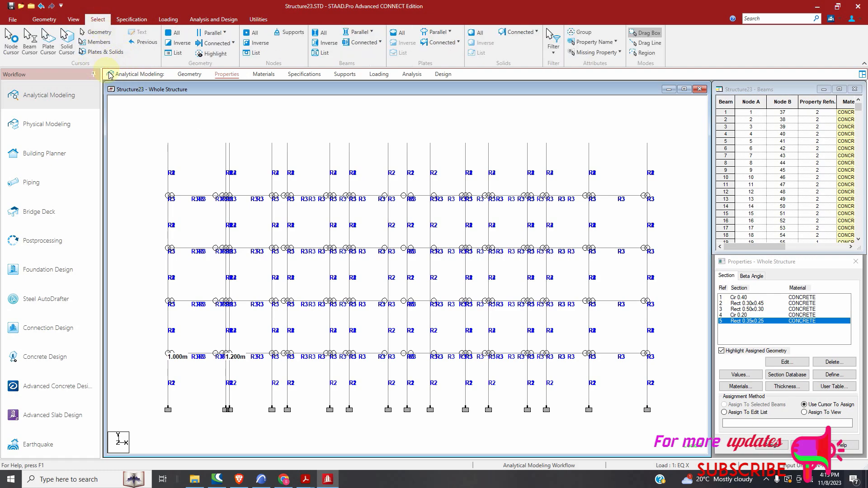
{"action": "left_click", "coordinate": [11, 41]}
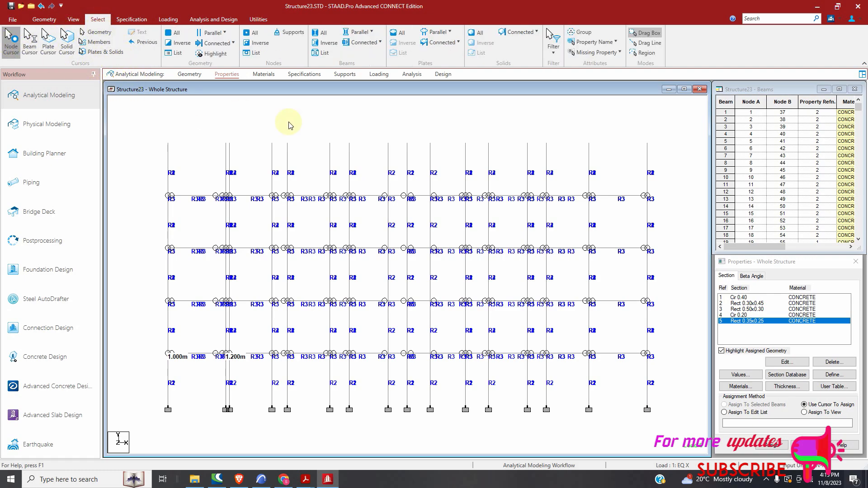
{"action": "left_click_drag", "start_coordinate": [677, 125], "coordinate": [153, 168]}
{"action": "left_click", "coordinate": [45, 19]}
{"action": "left_click", "coordinate": [74, 19]}
{"action": "left_click", "coordinate": [270, 52]}
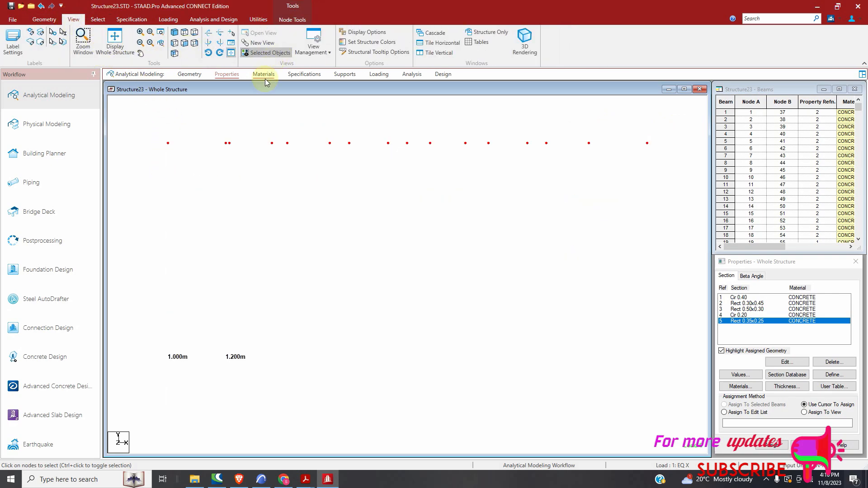
{"action": "left_click", "coordinate": [194, 44]}
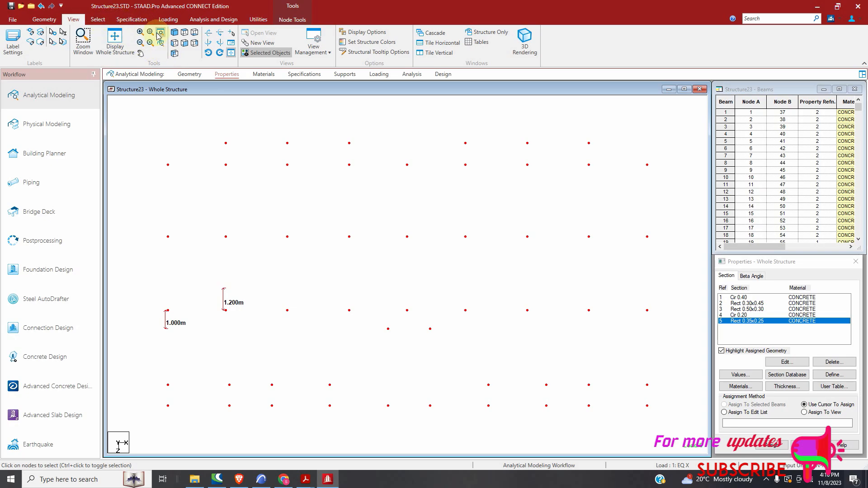
Add beams across the back row's first three nodes and down the second column line, undoing the skewed last segment and declining a new node.
{"action": "left_click", "coordinate": [44, 19]}
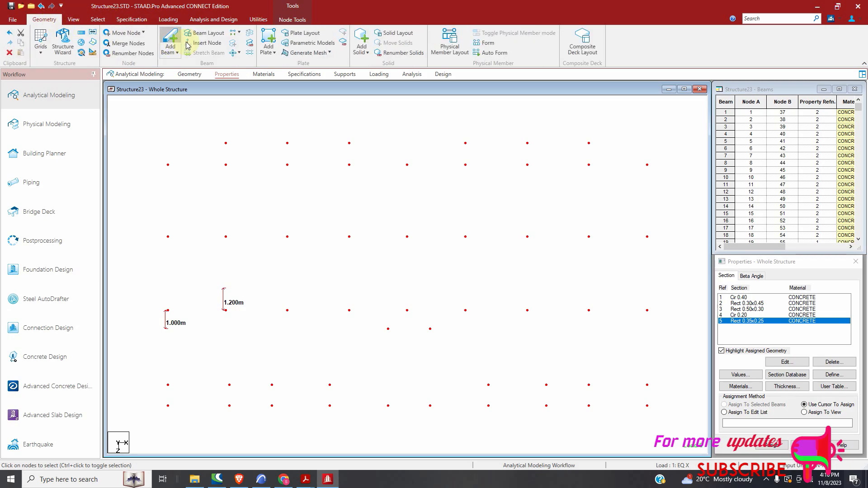
{"action": "left_click", "coordinate": [169, 41]}
{"action": "left_click_drag", "start_coordinate": [226, 144], "coordinate": [226, 144]}
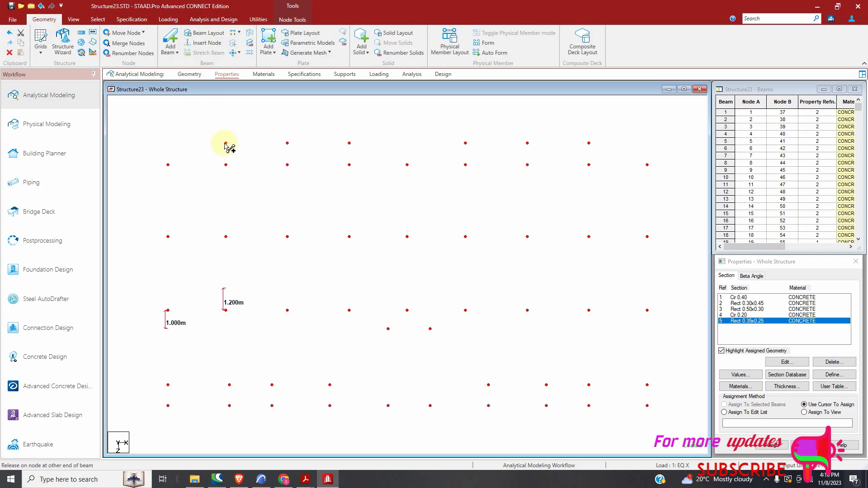
{"action": "left_click_drag", "start_coordinate": [280, 144], "coordinate": [287, 143]}
{"action": "left_click_drag", "start_coordinate": [348, 144], "coordinate": [349, 144]}
{"action": "mouse_move", "coordinate": [229, 164]}
{"action": "left_mouse_down"}
{"action": "mouse_move", "coordinate": [225, 142]}
{"action": "mouse_move", "coordinate": [229, 165]}
{"action": "left_mouse_up"}
{"action": "left_click", "coordinate": [225, 195]}
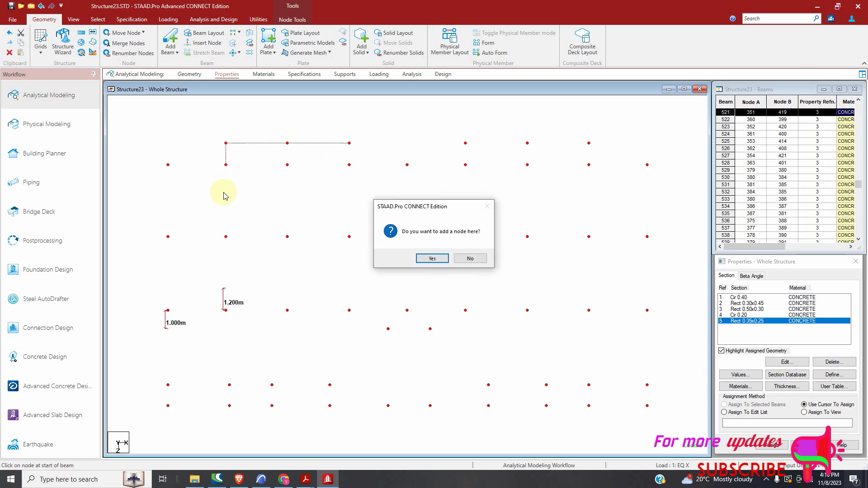
{"action": "left_click", "coordinate": [456, 261]}
{"action": "mouse_move", "coordinate": [226, 165]}
{"action": "left_mouse_down"}
{"action": "mouse_move", "coordinate": [244, 213]}
{"action": "mouse_move", "coordinate": [226, 237]}
{"action": "mouse_move", "coordinate": [228, 391]}
{"action": "left_mouse_up"}
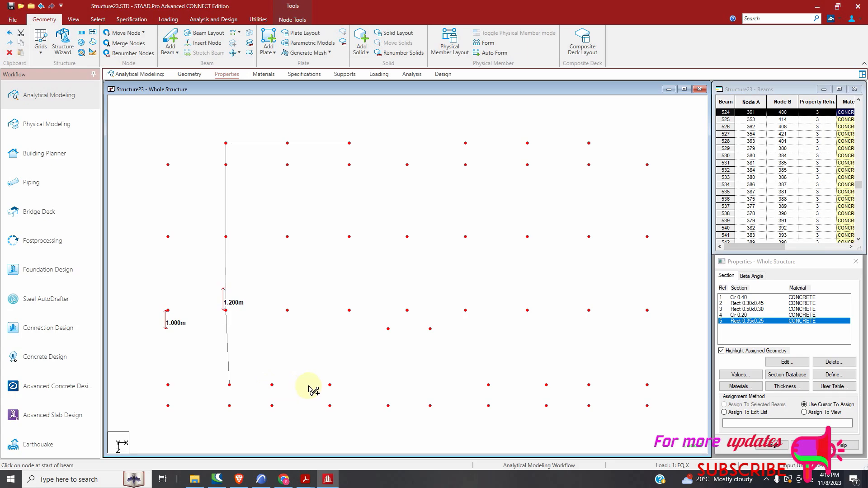
{"action": "left_click", "coordinate": [41, 6]}
Add beams around the main grid along the second row, left edge, fourth row and right edge, declining a new node.
{"action": "left_click_drag", "start_coordinate": [168, 165], "coordinate": [225, 165]}
{"action": "left_click", "coordinate": [277, 170]}
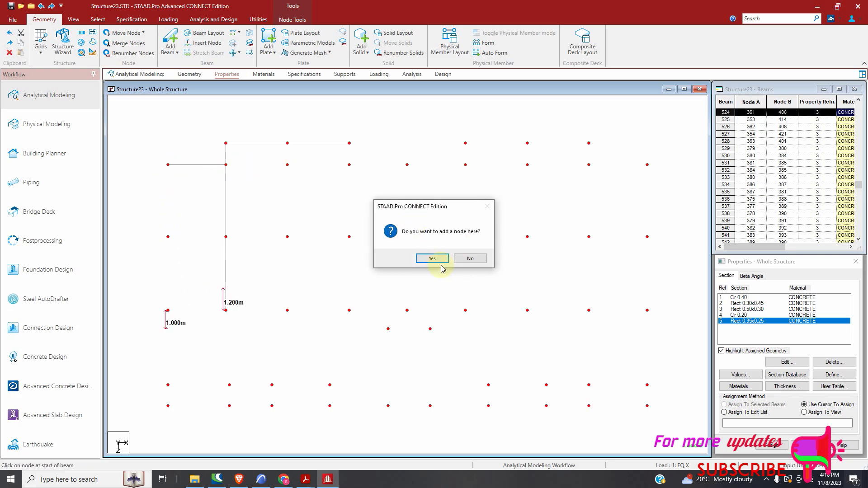
{"action": "left_click", "coordinate": [470, 259]}
{"action": "left_click_drag", "start_coordinate": [228, 168], "coordinate": [646, 168]}
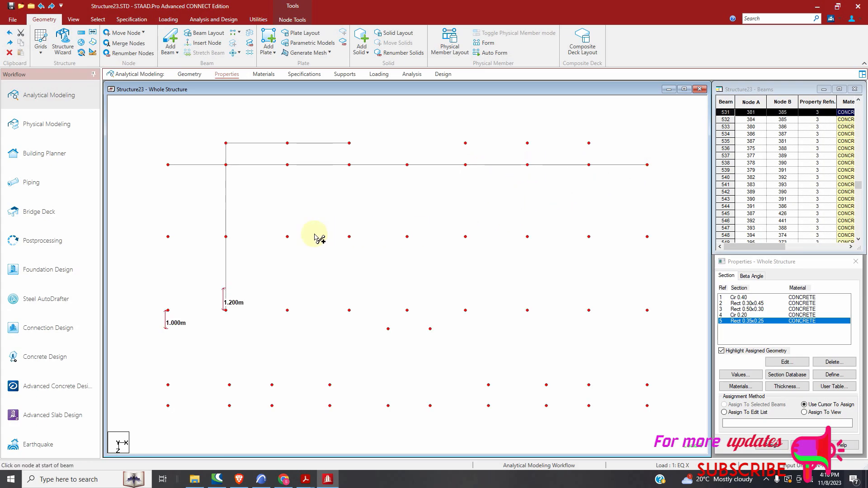
{"action": "left_click_drag", "start_coordinate": [167, 166], "coordinate": [170, 387]}
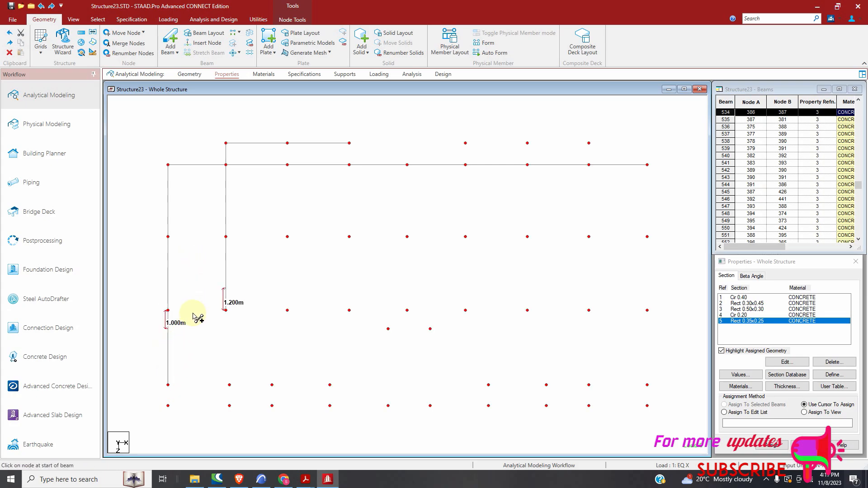
{"action": "left_click_drag", "start_coordinate": [174, 319], "coordinate": [648, 239]}
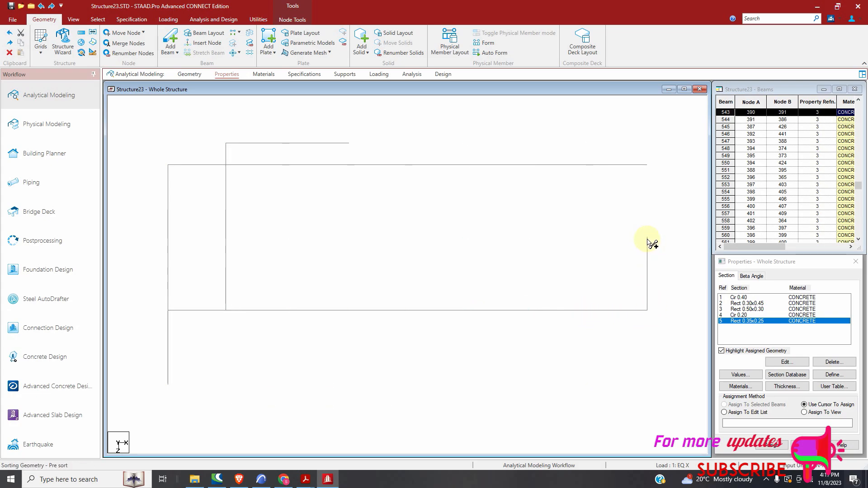
{"action": "left_click_drag", "start_coordinate": [650, 176], "coordinate": [650, 166]}
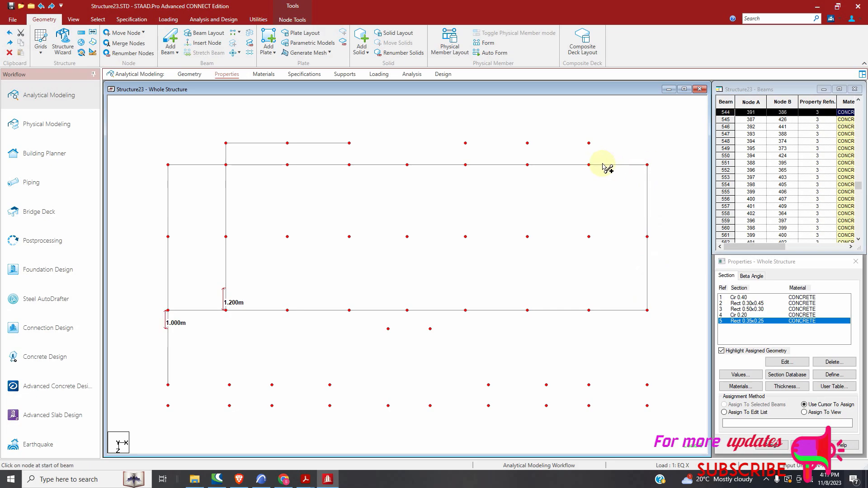
Add beams joining the back row's last three nodes to the second row and down the sixth and eighth column lines.
{"action": "left_click_drag", "start_coordinate": [590, 167], "coordinate": [466, 310]}
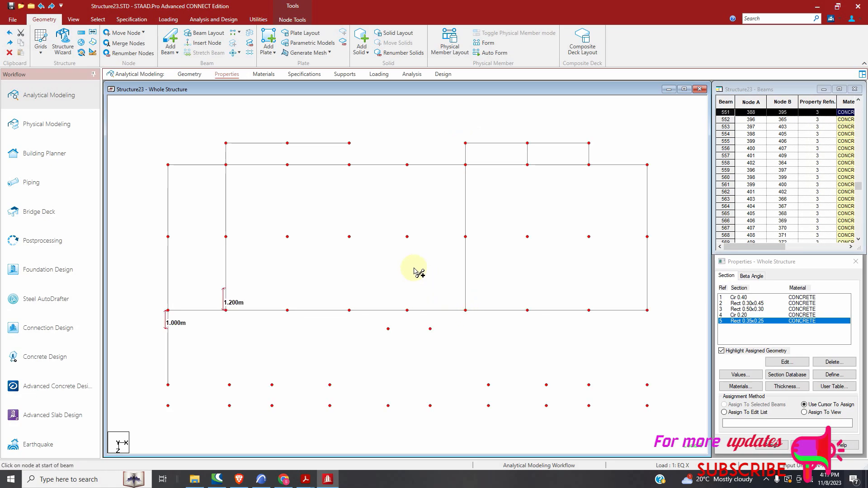
{"action": "left_click_drag", "start_coordinate": [590, 167], "coordinate": [589, 311]}
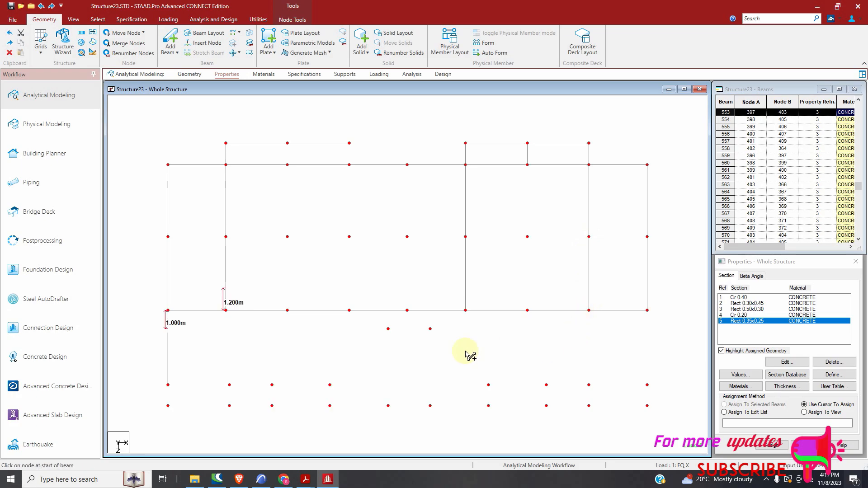
Add beams framing the strip between the two front rows on the left, plus both side legs of the central front bay.
{"action": "left_click_drag", "start_coordinate": [169, 386], "coordinate": [330, 406]}
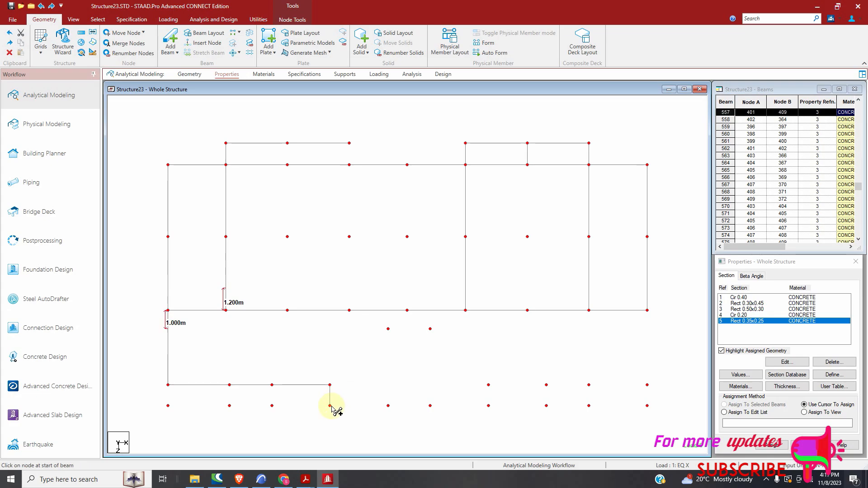
{"action": "left_click_drag", "start_coordinate": [335, 388], "coordinate": [361, 389]}
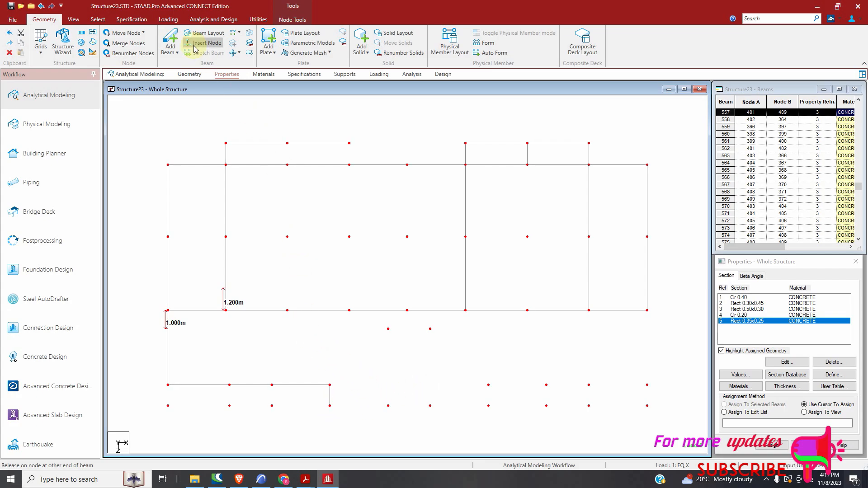
{"action": "left_click", "coordinate": [171, 38]}
{"action": "left_click_drag", "start_coordinate": [388, 406], "coordinate": [431, 407]}
{"action": "left_click_drag", "start_coordinate": [493, 412], "coordinate": [489, 406]}
{"action": "left_click_drag", "start_coordinate": [331, 407], "coordinate": [388, 407]}
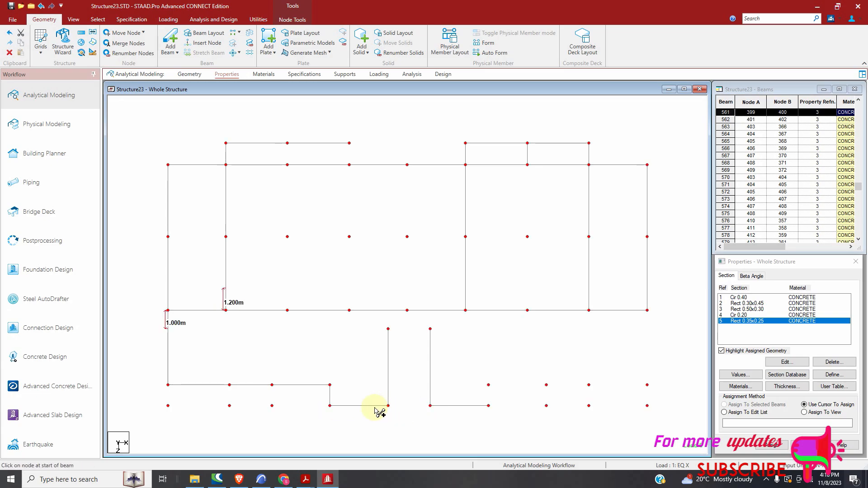
{"action": "left_click_drag", "start_coordinate": [275, 408], "coordinate": [329, 408]}
{"action": "left_click_drag", "start_coordinate": [273, 407], "coordinate": [167, 385]}
Add beams along both front rows on the right, and extend the eighth column line and right edge to the front.
{"action": "mouse_move", "coordinate": [487, 410]}
{"action": "left_mouse_down"}
{"action": "mouse_move", "coordinate": [488, 385]}
{"action": "mouse_move", "coordinate": [589, 385]}
{"action": "left_mouse_up"}
{"action": "mouse_move", "coordinate": [590, 315]}
{"action": "left_mouse_down"}
{"action": "mouse_move", "coordinate": [589, 407]}
{"action": "mouse_move", "coordinate": [655, 386]}
{"action": "mouse_move", "coordinate": [647, 386]}
{"action": "mouse_move", "coordinate": [650, 348]}
{"action": "left_mouse_up"}
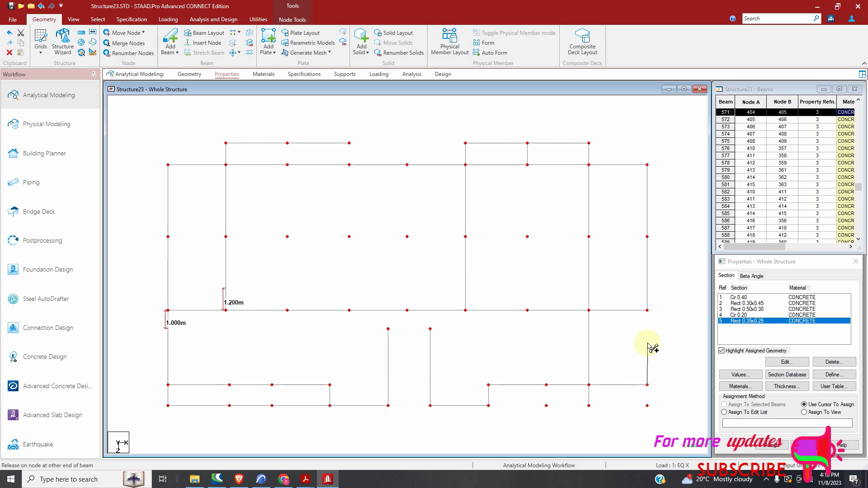
{"action": "left_click_drag", "start_coordinate": [647, 316], "coordinate": [647, 312]}
{"action": "left_click_drag", "start_coordinate": [647, 386], "coordinate": [648, 406]}
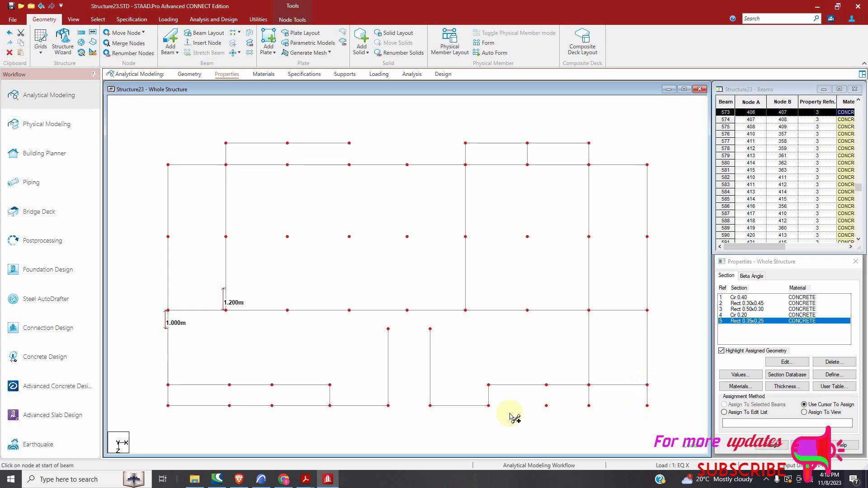
{"action": "left_click_drag", "start_coordinate": [491, 407], "coordinate": [592, 409]}
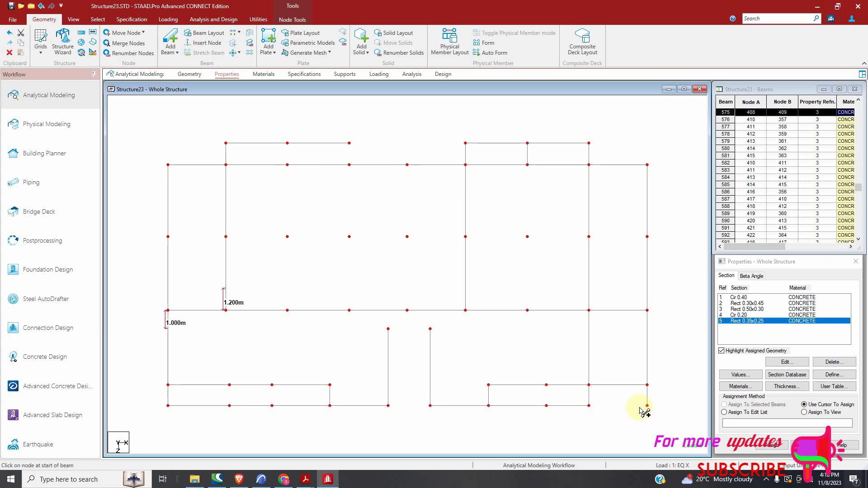
{"action": "left_click_drag", "start_coordinate": [595, 410], "coordinate": [647, 406]}
Add short cross beams between the two front rows at the three remaining intermediate node pairs.
{"action": "left_click_drag", "start_coordinate": [546, 385], "coordinate": [546, 406]}
{"action": "left_click_drag", "start_coordinate": [272, 386], "coordinate": [271, 406]}
{"action": "left_click_drag", "start_coordinate": [229, 386], "coordinate": [229, 405]}
Close the central front bay with beams across its back and front node pairs, declining a new node.
{"action": "left_click", "coordinate": [389, 335]}
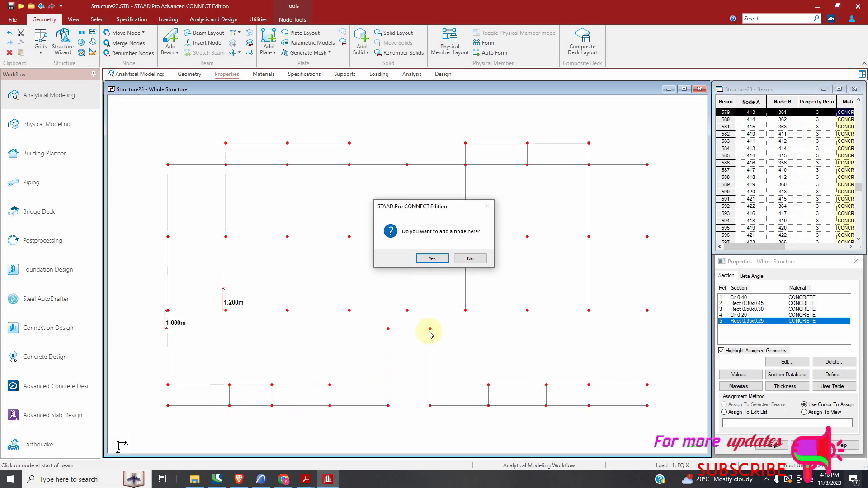
{"action": "left_click", "coordinate": [469, 258]}
{"action": "left_click_drag", "start_coordinate": [387, 330], "coordinate": [430, 330]}
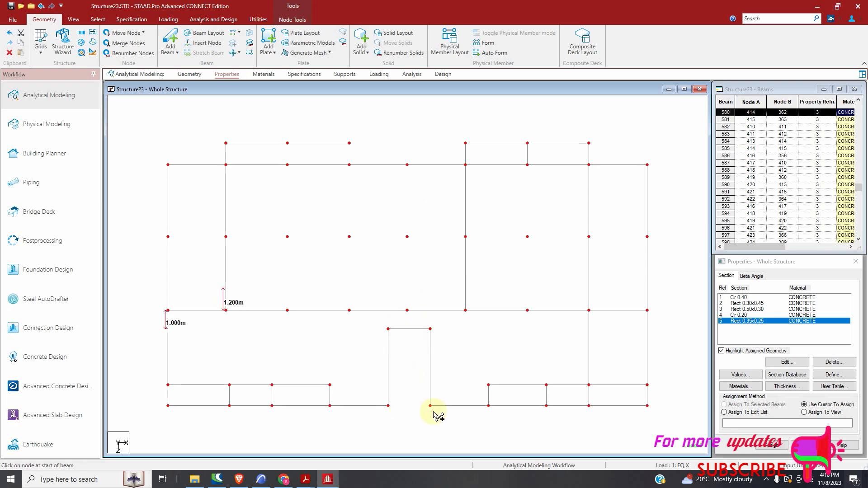
{"action": "left_click_drag", "start_coordinate": [390, 408], "coordinate": [431, 408]}
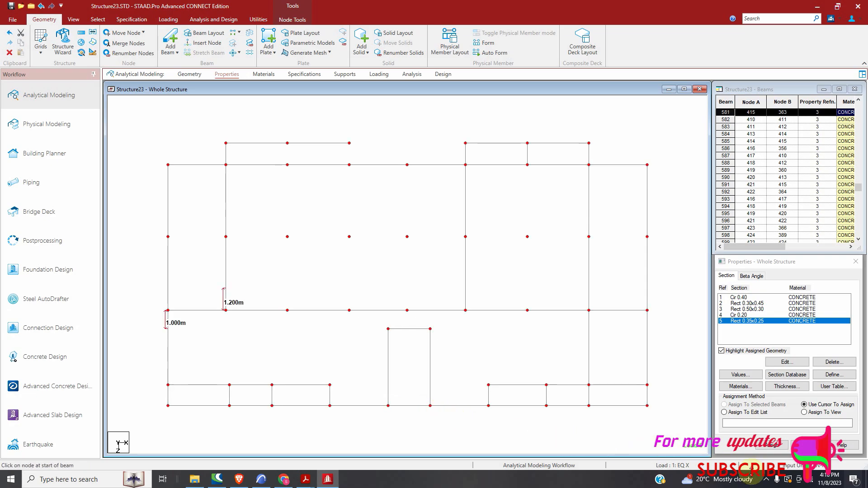
{"action": "left_click", "coordinate": [766, 480]}
{"action": "left_click", "coordinate": [775, 461]}
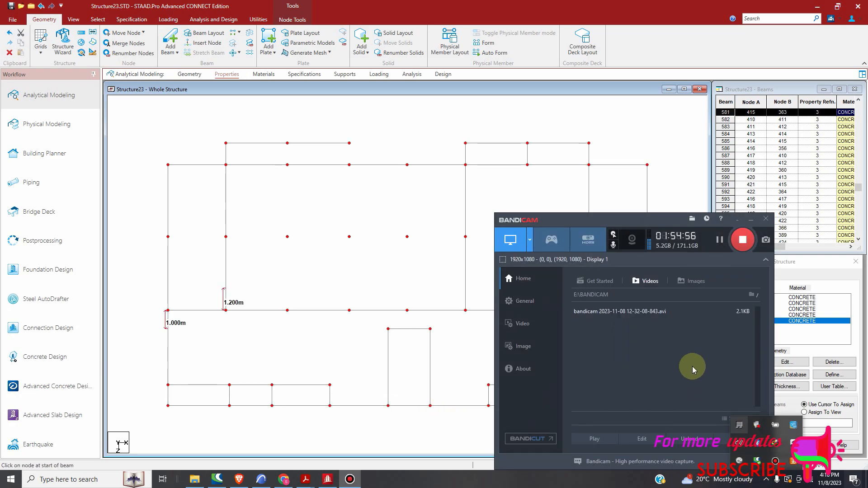
{"action": "left_click", "coordinate": [719, 239]}
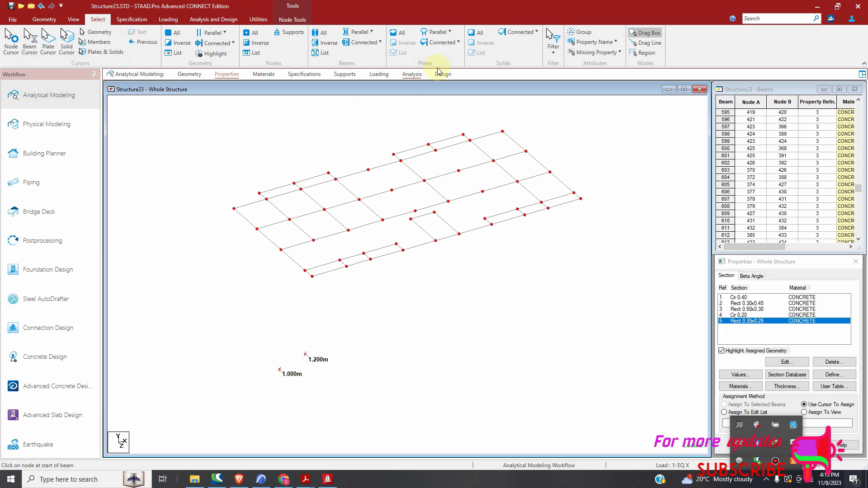
Select all beams with a missing property and assign them the Rect 0.35x0.25 concrete section.
{"action": "left_click", "coordinate": [596, 52]}
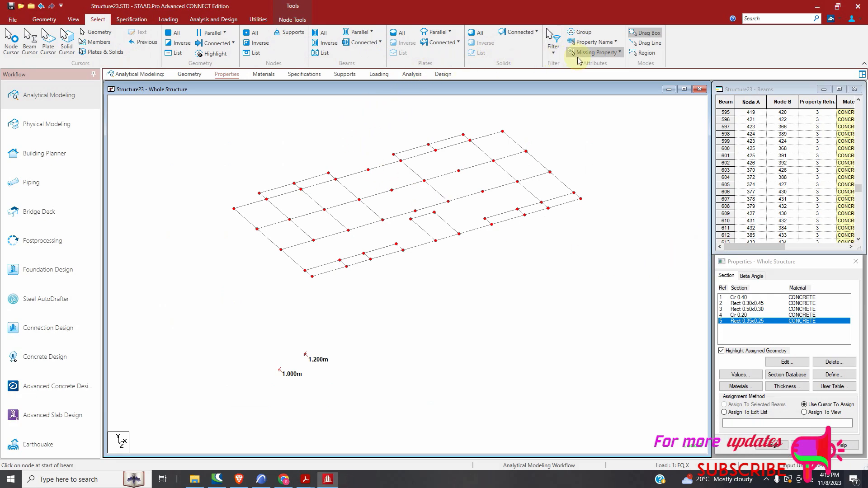
{"action": "left_click", "coordinate": [590, 114]}
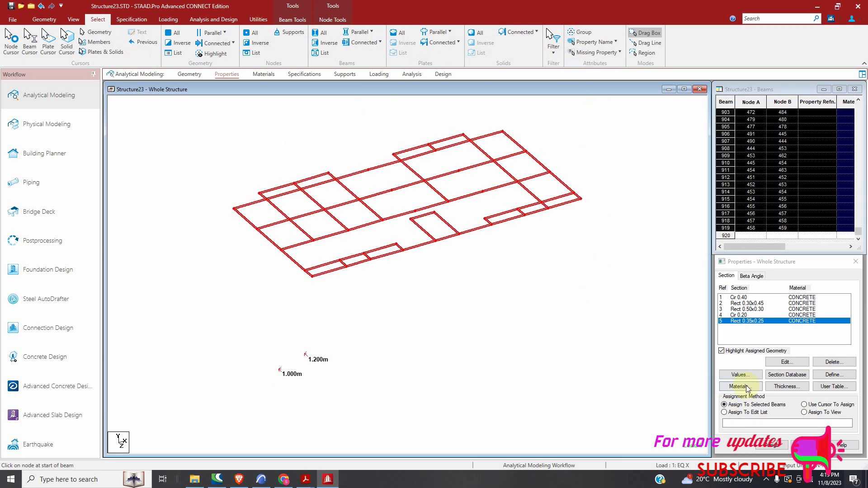
{"action": "left_click", "coordinate": [771, 445]}
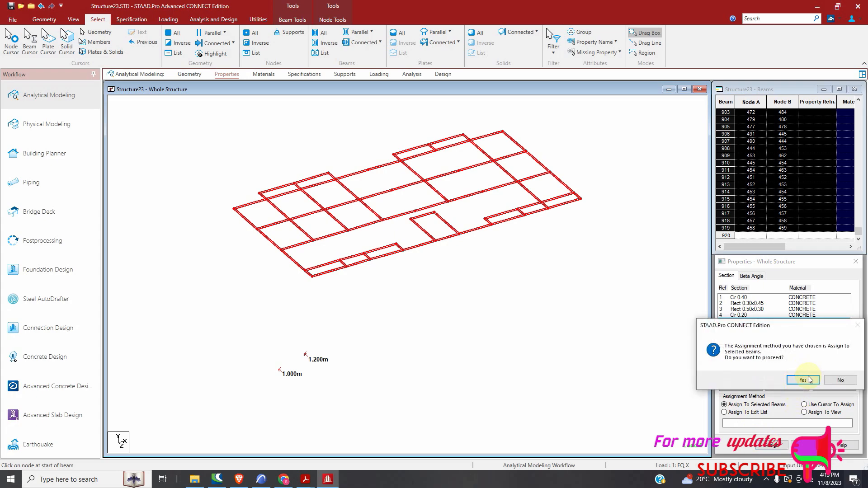
{"action": "left_click", "coordinate": [806, 383]}
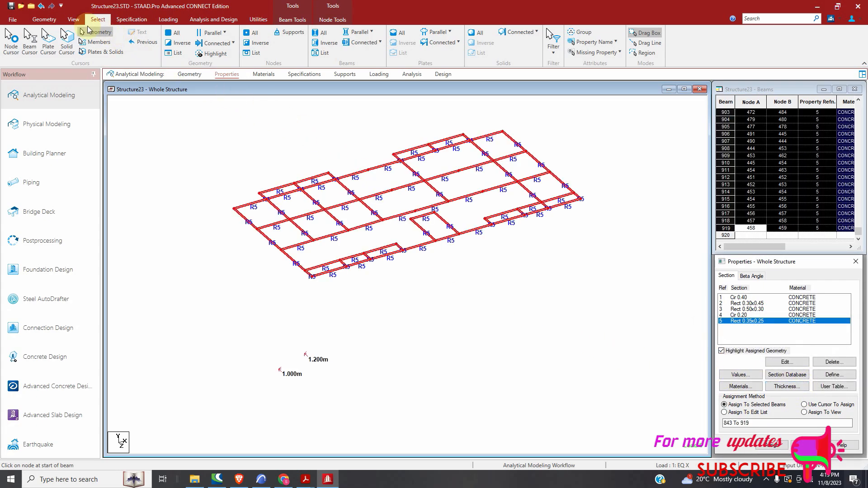
Inspect the roof beams in a rotated 3D rendering, and close the rendered view.
{"action": "left_click", "coordinate": [74, 20]}
{"action": "left_click", "coordinate": [525, 39]}
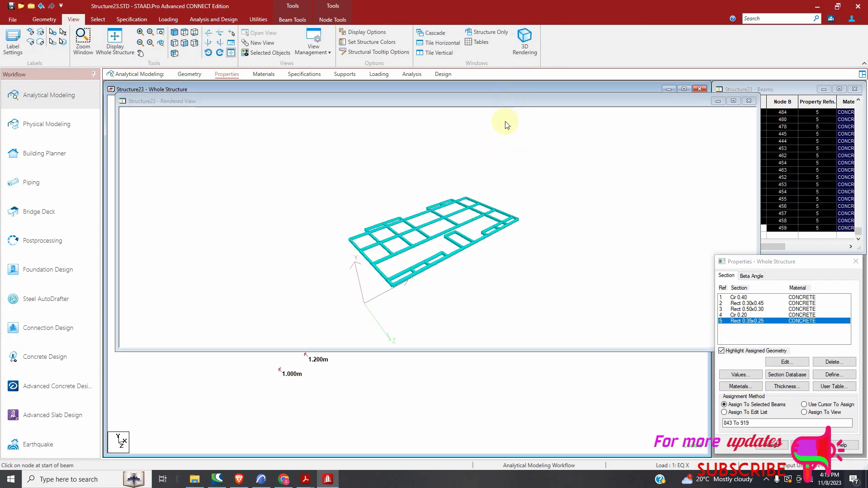
{"action": "left_click_drag", "start_coordinate": [399, 302], "coordinate": [413, 233]}
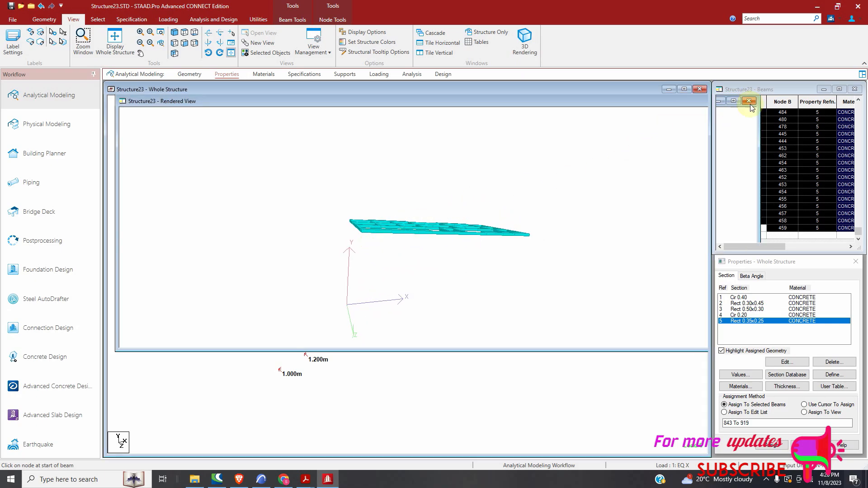
{"action": "left_click", "coordinate": [749, 101]}
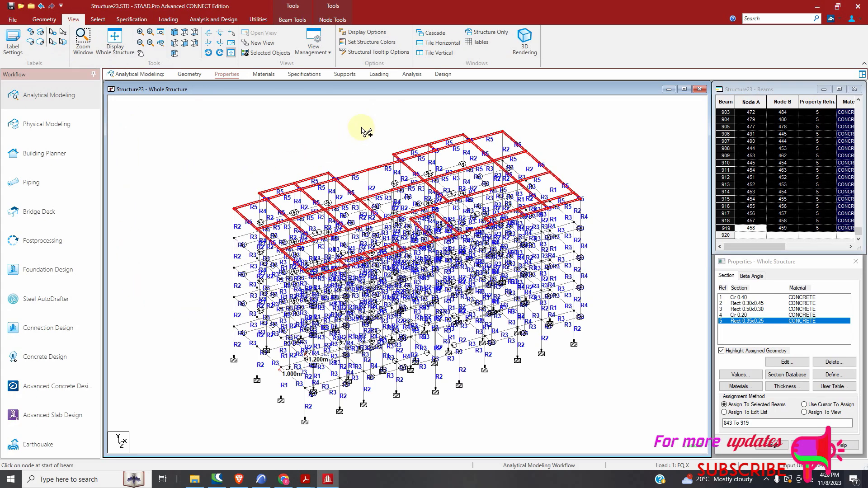
Clear the beam selection and inspect the whole structure in a rotated 3D rendering.
{"action": "left_click", "coordinate": [100, 20]}
{"action": "left_click", "coordinate": [31, 43]}
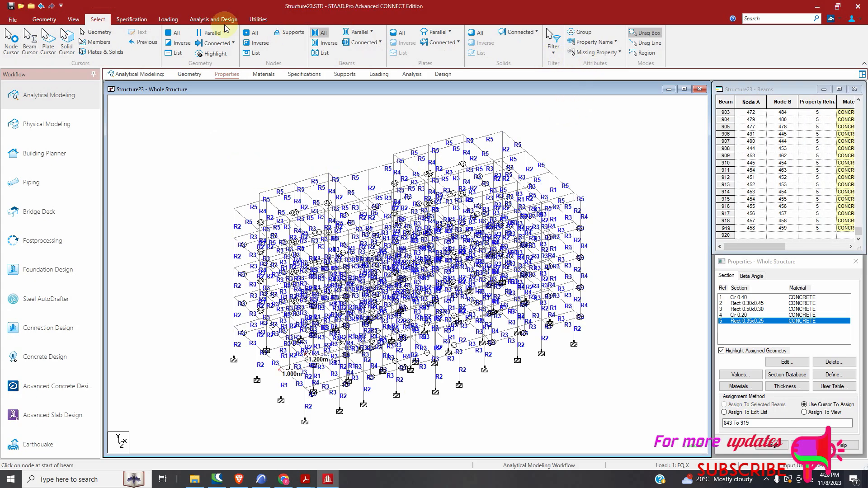
{"action": "left_click", "coordinate": [73, 20]}
{"action": "left_click", "coordinate": [530, 36]}
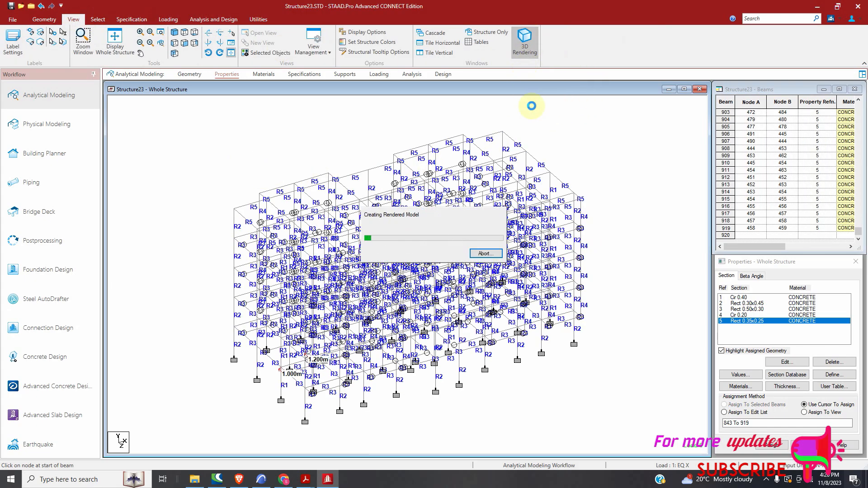
{"action": "left_click_drag", "start_coordinate": [305, 259], "coordinate": [457, 167]}
{"action": "left_click", "coordinate": [761, 113]}
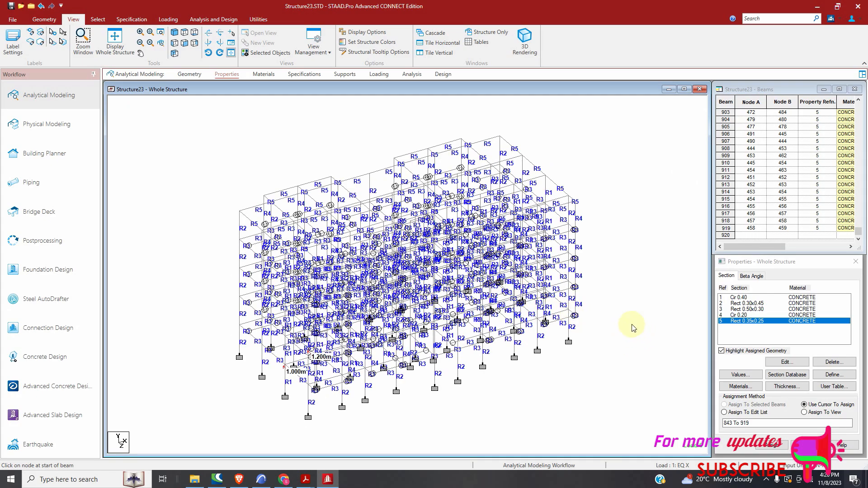
Delete the existing weight entry under the IBC 2015 seismic definition in the load definitions.
{"action": "left_click", "coordinate": [380, 75]}
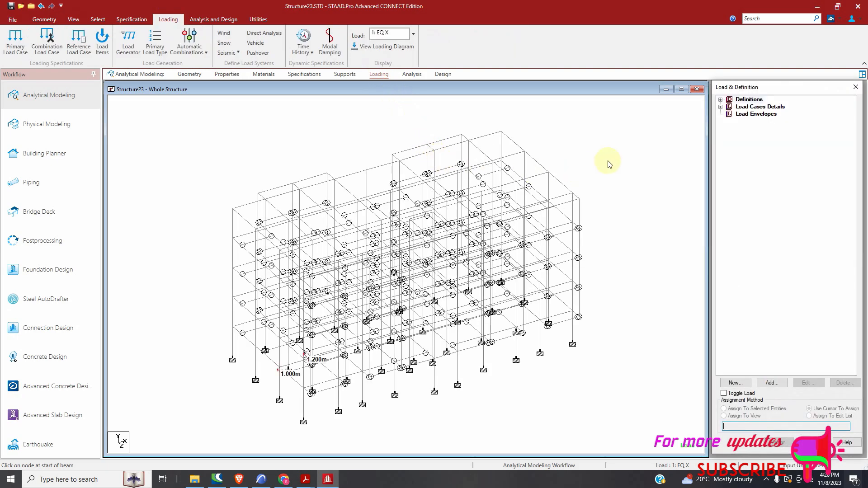
{"action": "left_click", "coordinate": [721, 107]}
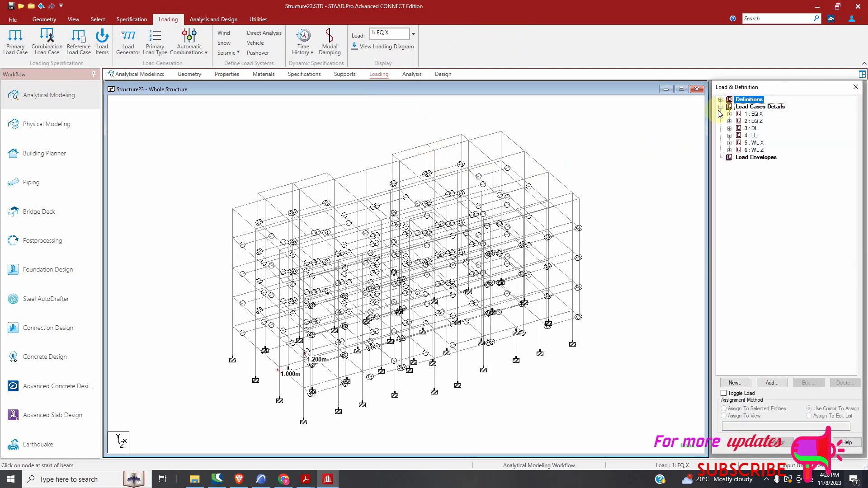
{"action": "left_click", "coordinate": [721, 99]}
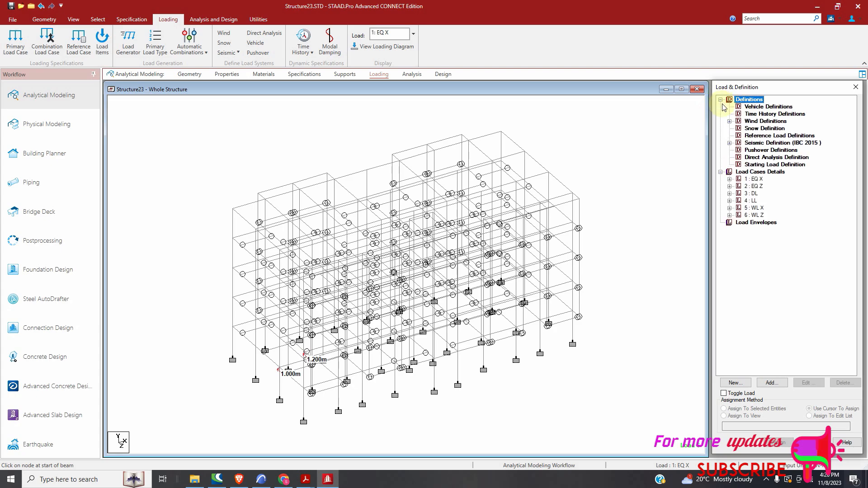
{"action": "left_click", "coordinate": [729, 143]}
{"action": "left_click", "coordinate": [739, 150]}
{"action": "left_click", "coordinate": [780, 157]}
{"action": "left_click", "coordinate": [843, 383]}
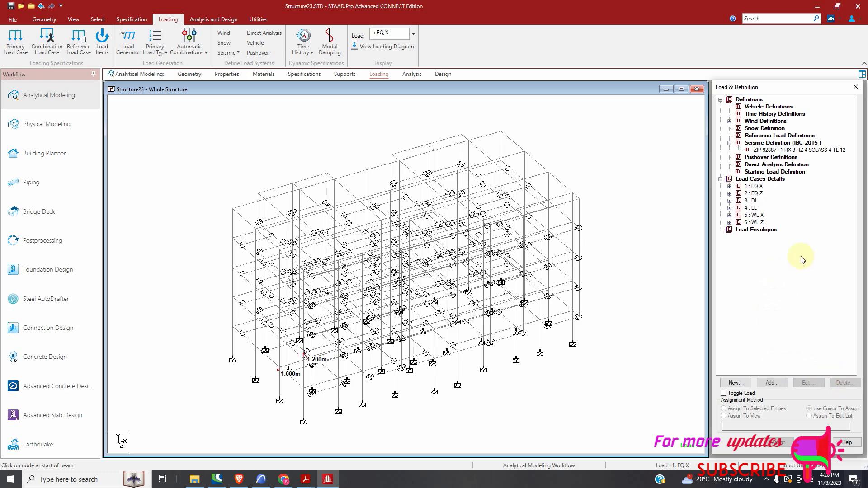
Add a self weight with factor 1 to the IBC 2015 seismic definition.
{"action": "left_click", "coordinate": [791, 151]}
{"action": "left_click", "coordinate": [772, 383]}
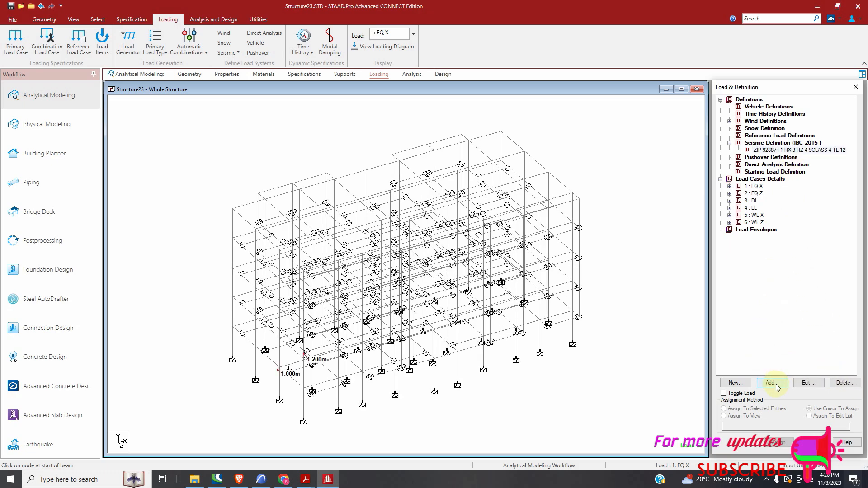
{"action": "left_click", "coordinate": [362, 204]}
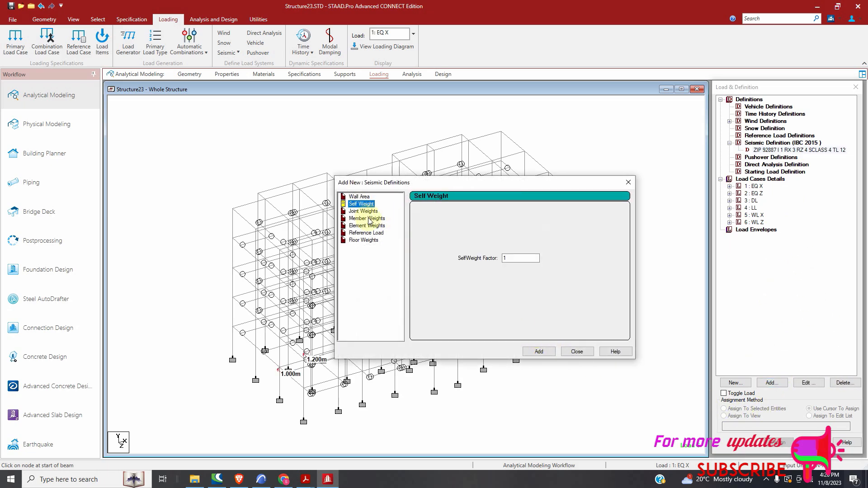
{"action": "left_click", "coordinate": [540, 351]}
{"action": "left_click", "coordinate": [572, 352]}
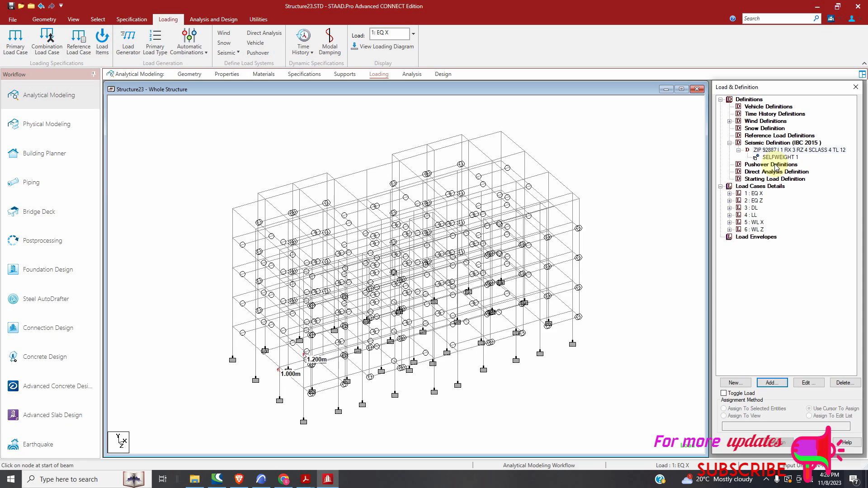
Save the modified structure, run the analysis, and finish it while staying in modeling mode.
{"action": "left_click", "coordinate": [214, 19]}
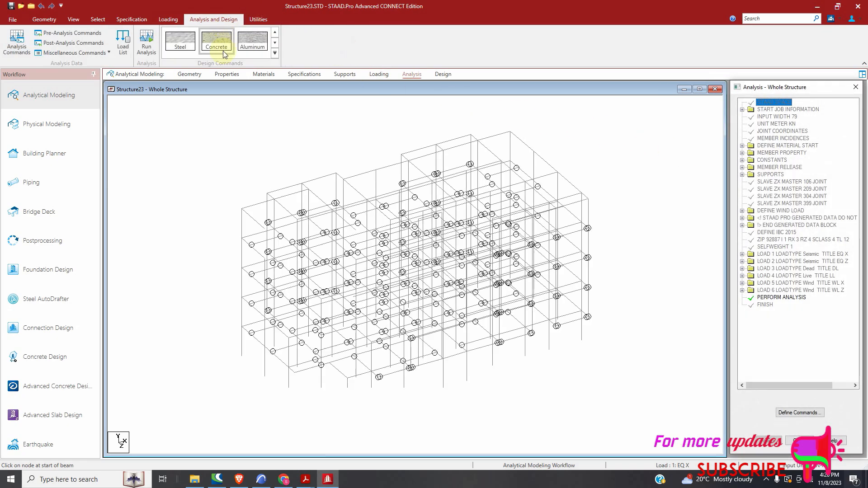
{"action": "left_click", "coordinate": [146, 43]}
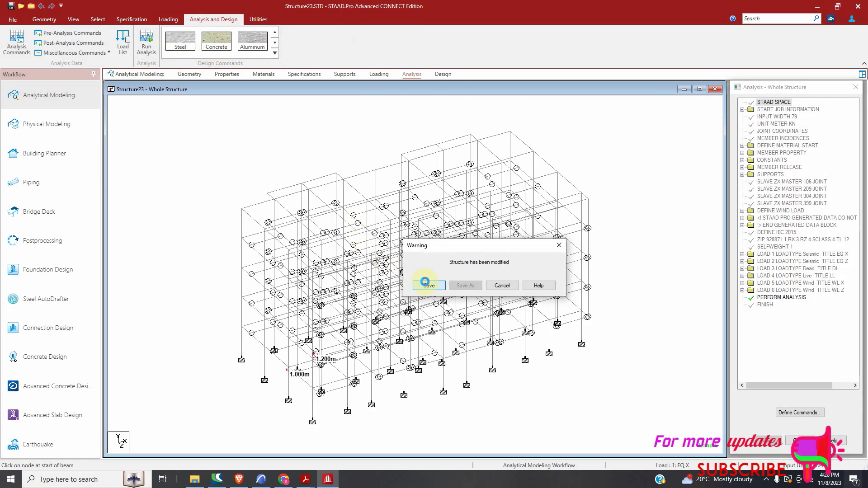
{"action": "left_click", "coordinate": [428, 285]}
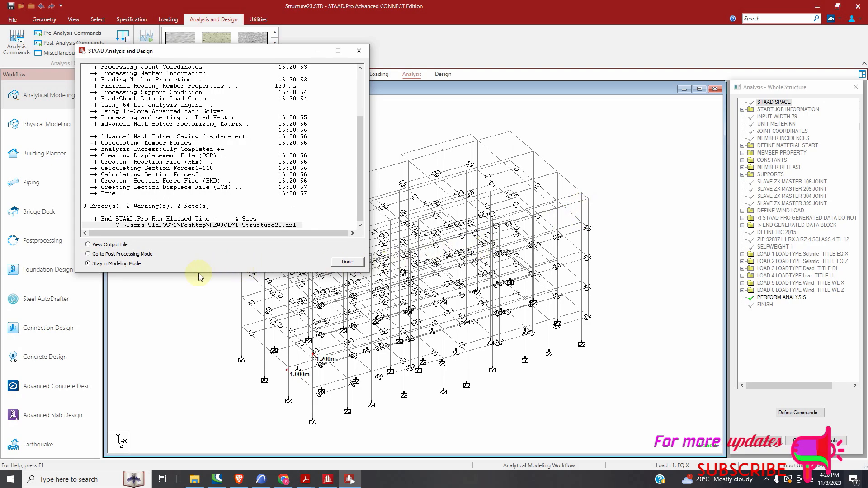
{"action": "left_click", "coordinate": [346, 264]}
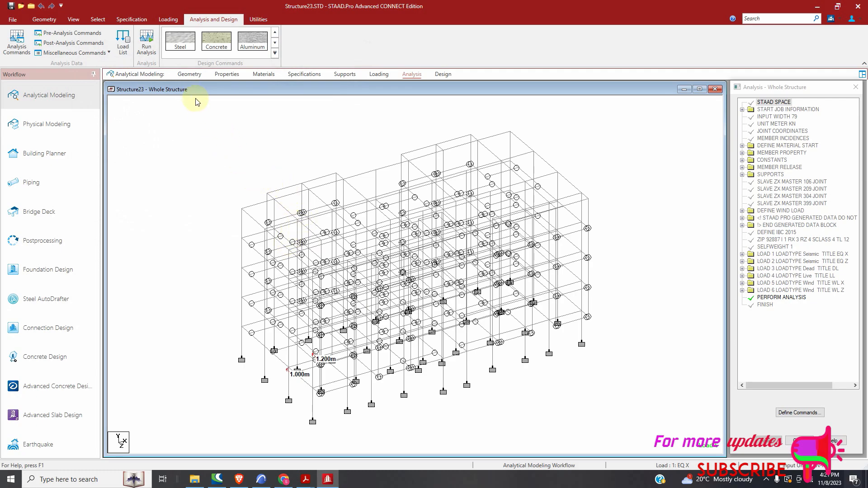
Open the concrete design commands for the whole structure.
{"action": "left_click", "coordinate": [216, 41]}
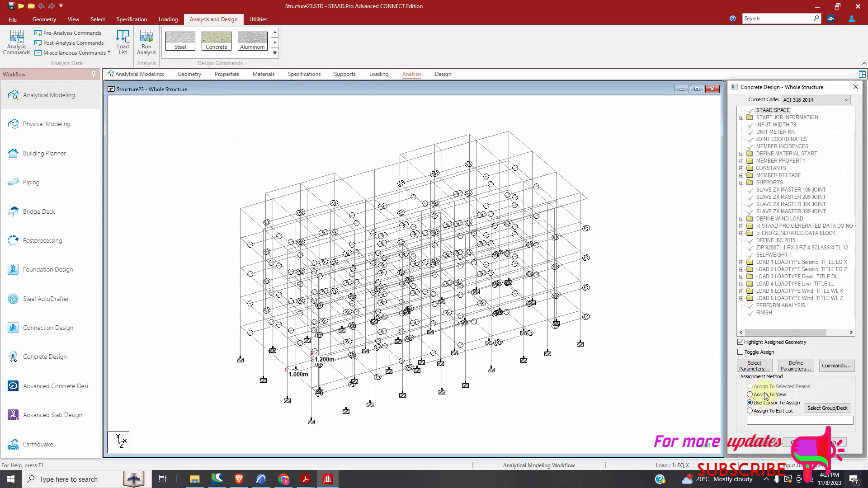
{"action": "left_click", "coordinate": [755, 366]}
{"action": "left_click", "coordinate": [809, 98]}
{"action": "left_click", "coordinate": [809, 99]}
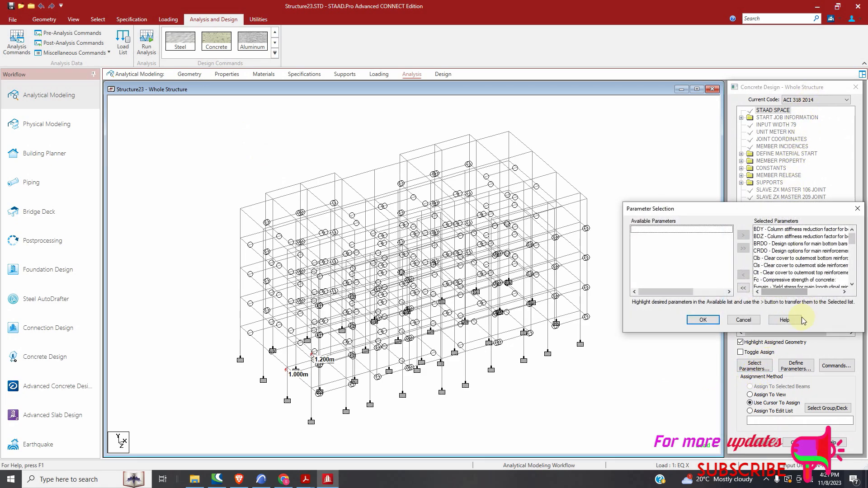
{"action": "left_click", "coordinate": [743, 320]}
Set the concrete design code to BS 8007 and reduce its selected parameters to Clear, Fc and Fymain.
{"action": "left_click", "coordinate": [817, 100]}
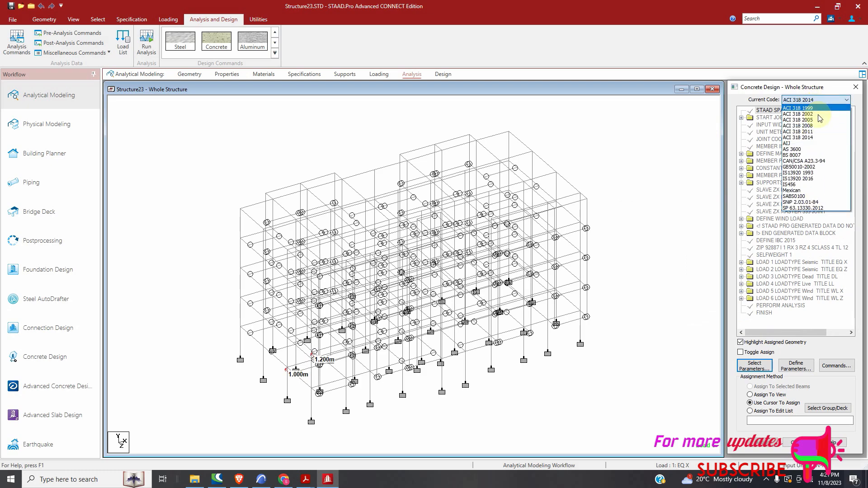
{"action": "left_click", "coordinate": [810, 156]}
{"action": "left_click", "coordinate": [755, 366]}
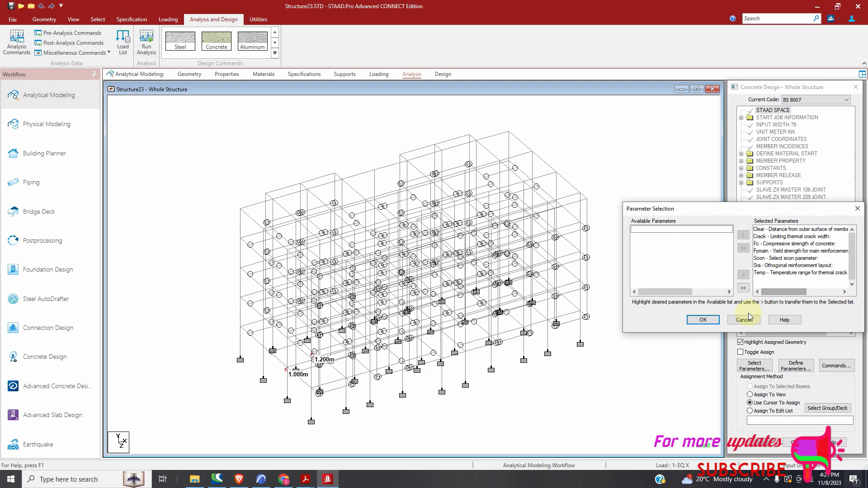
{"action": "left_click", "coordinate": [743, 288]}
{"action": "left_click", "coordinate": [673, 234]}
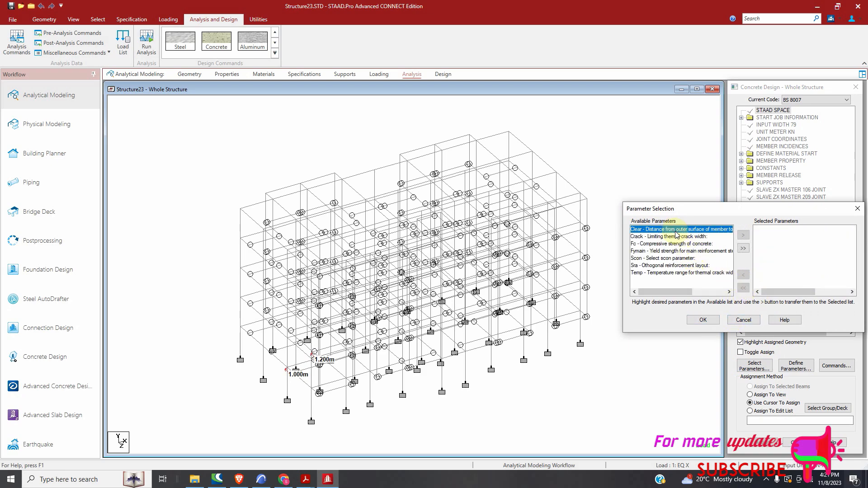
{"action": "left_click", "coordinate": [688, 244], "text": "ctrl"}
{"action": "left_click", "coordinate": [684, 251], "text": "ctrl"}
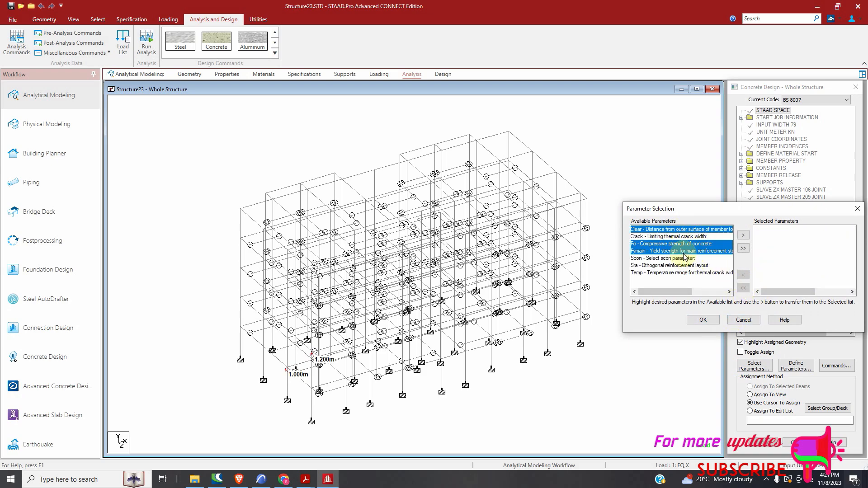
{"action": "left_click", "coordinate": [743, 235]}
{"action": "left_click", "coordinate": [711, 320]}
Add two CLEAR cover parameters to the concrete design, one of 0.035 m and one of 0.025 m.
{"action": "left_click", "coordinate": [790, 364]}
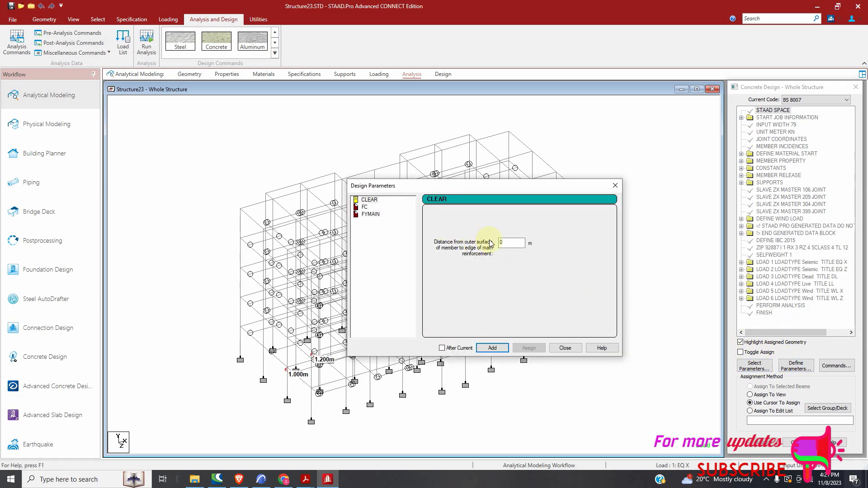
{"action": "type", "text": ".3"}
{"action": "left_click", "coordinate": [494, 347]}
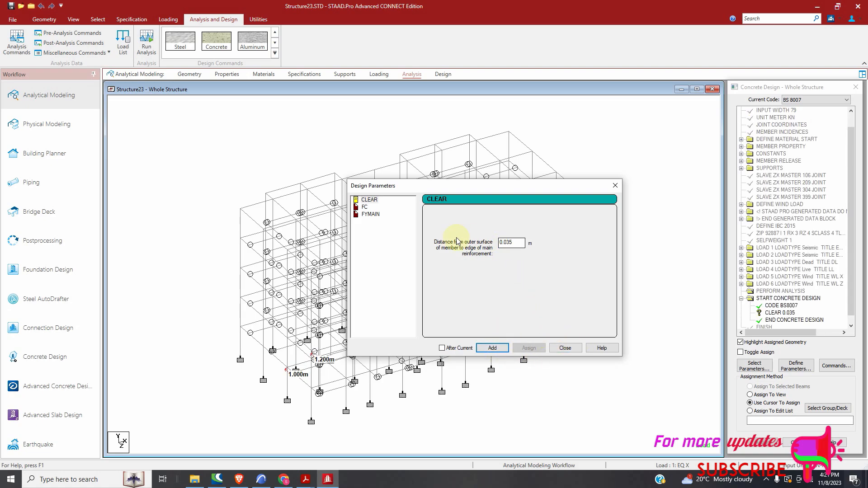
{"action": "left_click", "coordinate": [508, 243]}
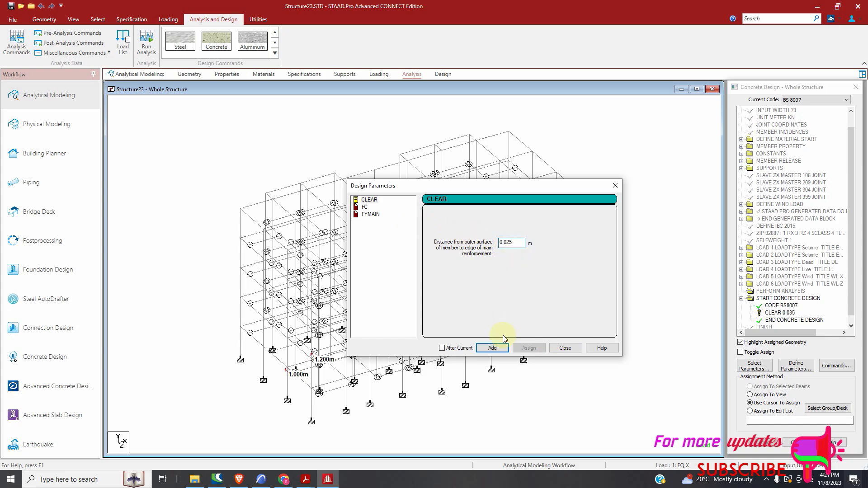
{"action": "left_click", "coordinate": [500, 347]}
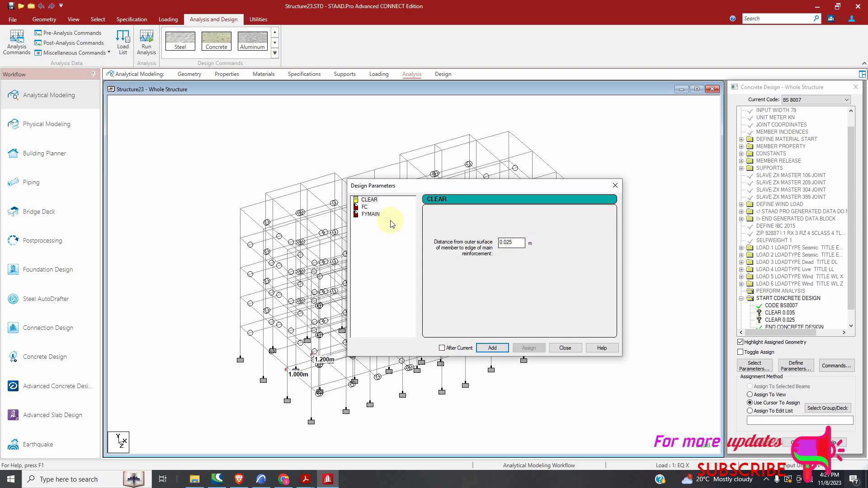
Add a concrete compressive strength FC of 25079.2 kN/m2 and a main reinforcement yield strength FYMAIN of 460000 kN/m2.
{"action": "left_click", "coordinate": [364, 207]}
{"action": "left_click", "coordinate": [508, 243]}
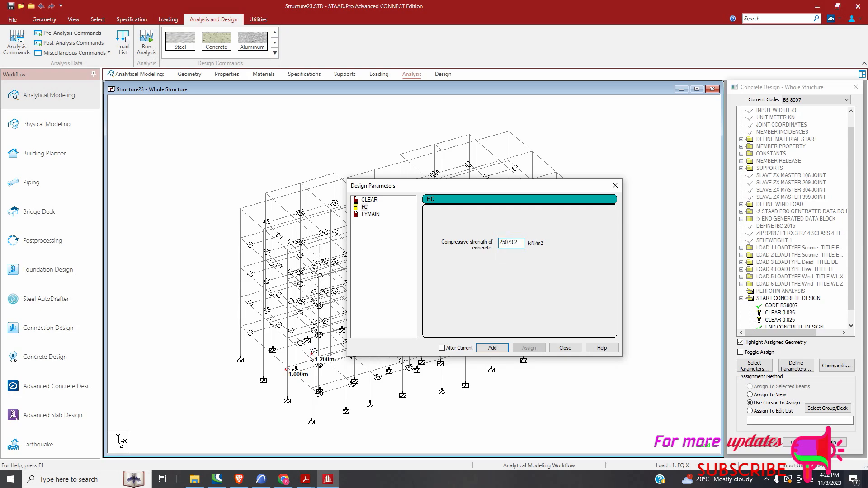
{"action": "left_click", "coordinate": [496, 349]}
{"action": "left_click", "coordinate": [371, 215]}
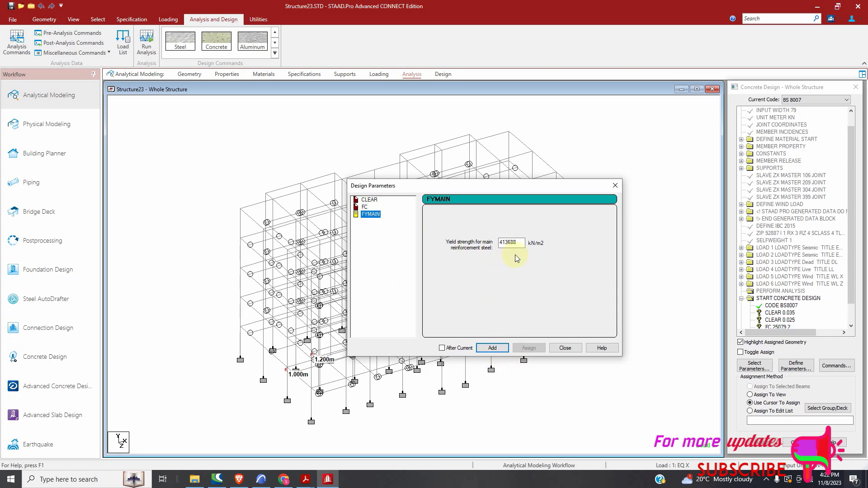
{"action": "left_click", "coordinate": [509, 243]}
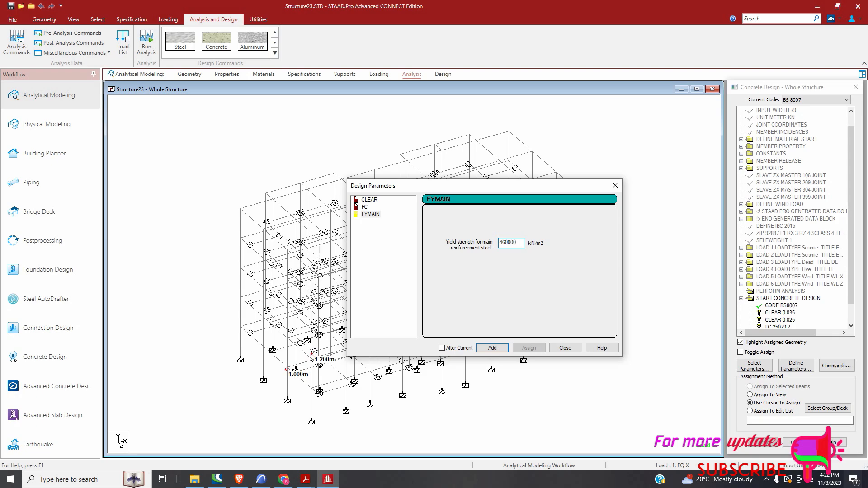
{"action": "left_click", "coordinate": [497, 348]}
{"action": "left_click", "coordinate": [565, 348]}
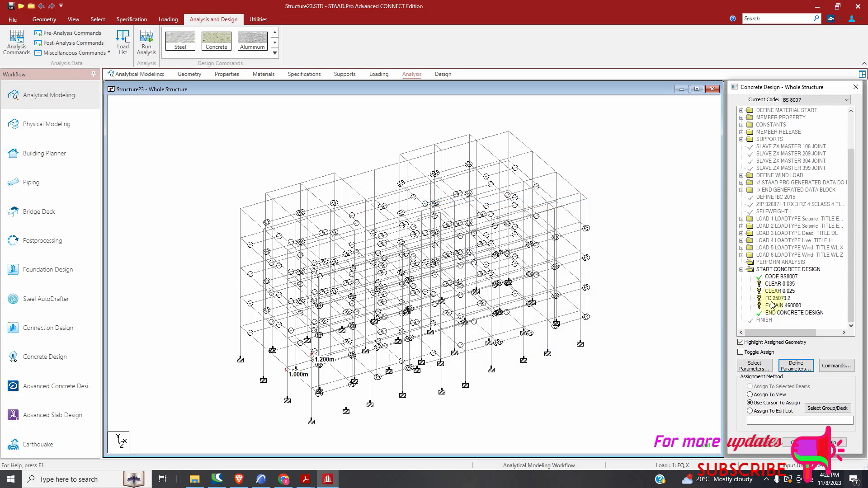
Assign the CLEAR 0.035 parameter to all columns by selecting the members parallel to Y.
{"action": "left_click", "coordinate": [779, 284]}
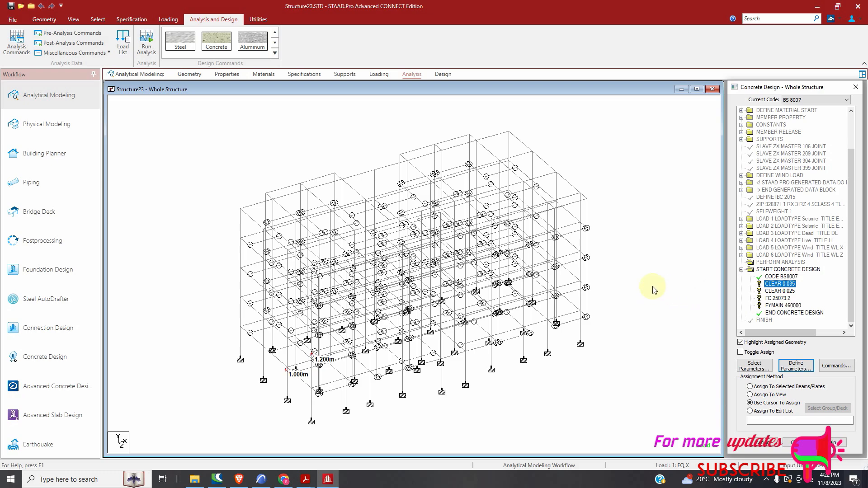
{"action": "left_click", "coordinate": [74, 19]}
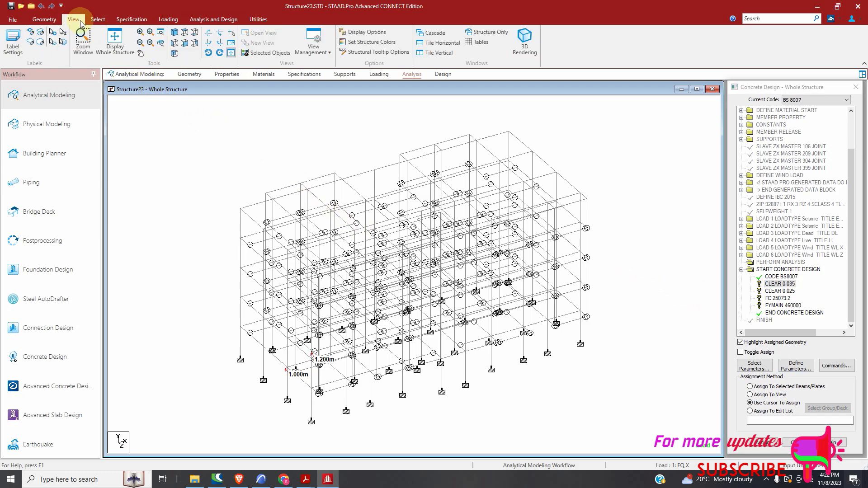
{"action": "left_click", "coordinate": [98, 19]}
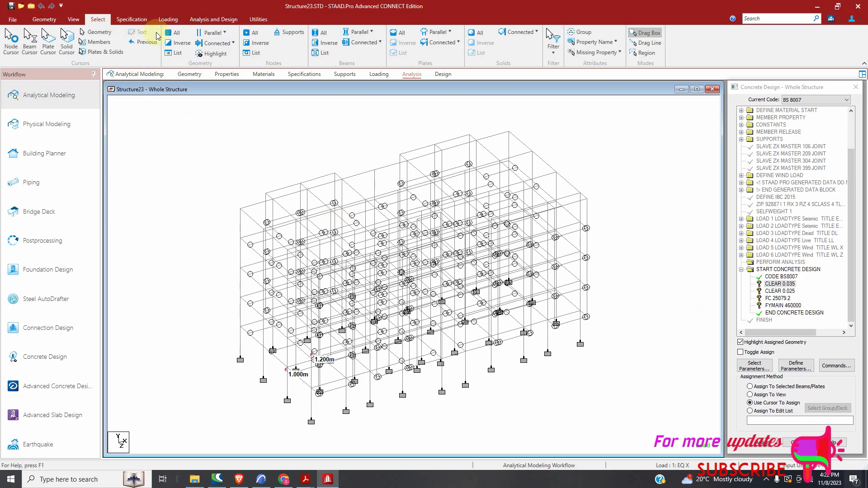
{"action": "left_click", "coordinate": [362, 32]}
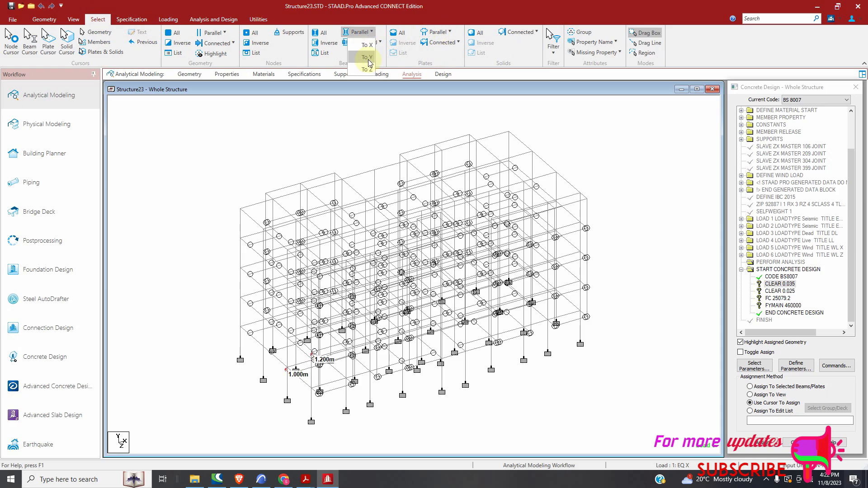
{"action": "left_click", "coordinate": [360, 58]}
{"action": "left_click", "coordinate": [765, 444]}
{"action": "left_click", "coordinate": [802, 291]}
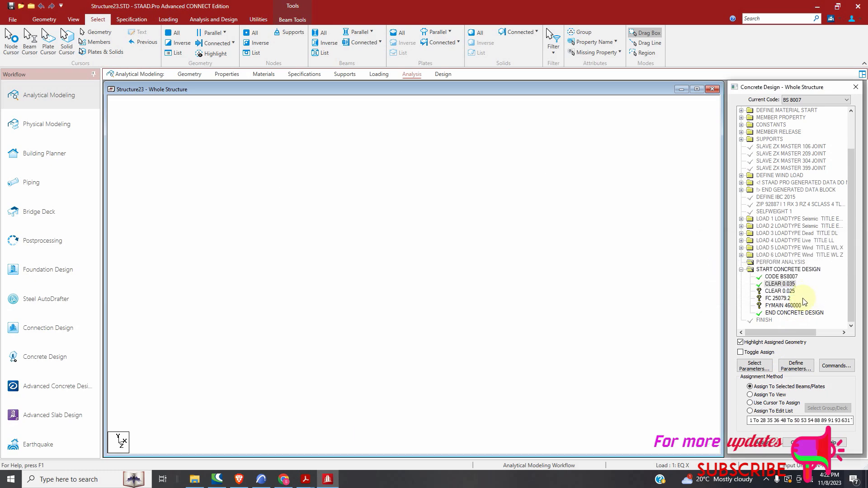
Assign the CLEAR 0.025 parameter to all beams parallel to X and Z.
{"action": "left_click", "coordinate": [780, 291]}
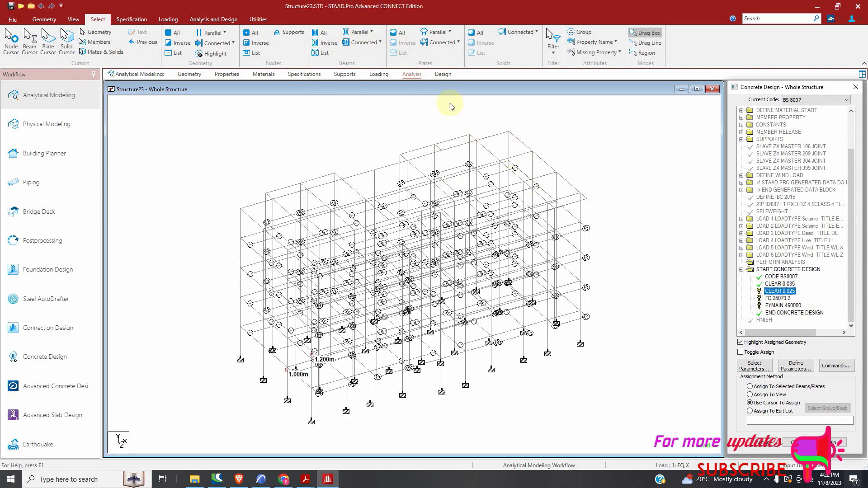
{"action": "left_click", "coordinate": [359, 32]}
{"action": "left_click", "coordinate": [366, 45]}
{"action": "left_click", "coordinate": [369, 33]}
{"action": "left_click", "coordinate": [375, 69]}
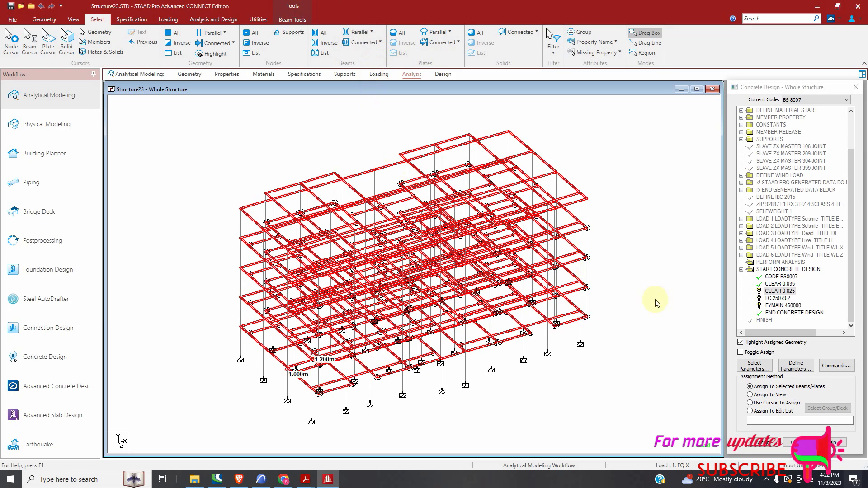
{"action": "left_click", "coordinate": [767, 449]}
{"action": "left_click", "coordinate": [793, 294]}
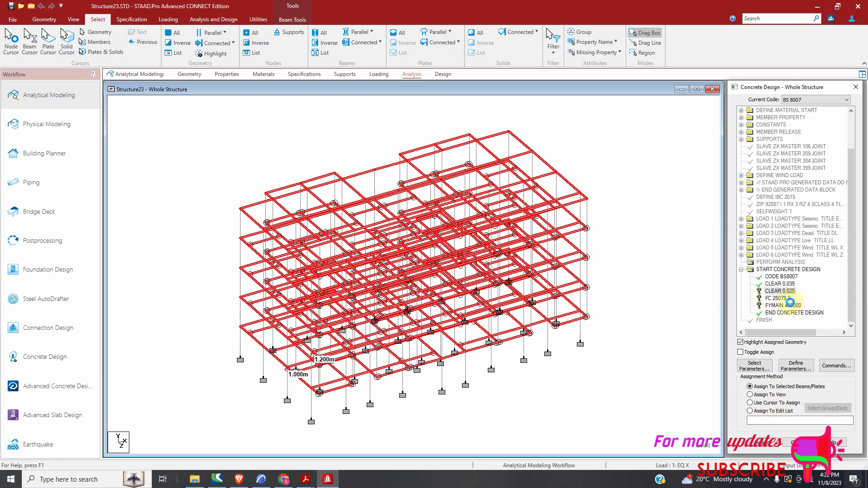
Assign the FC 25079.2 parameter to every member in the view.
{"action": "left_click", "coordinate": [789, 299]}
{"action": "left_click", "coordinate": [767, 403]}
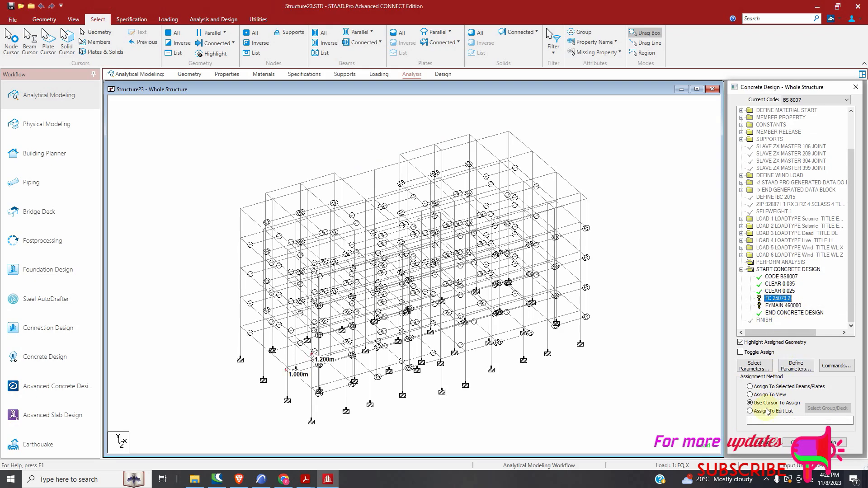
{"action": "left_click", "coordinate": [751, 395]}
{"action": "left_click", "coordinate": [770, 445]}
{"action": "left_click", "coordinate": [804, 292]}
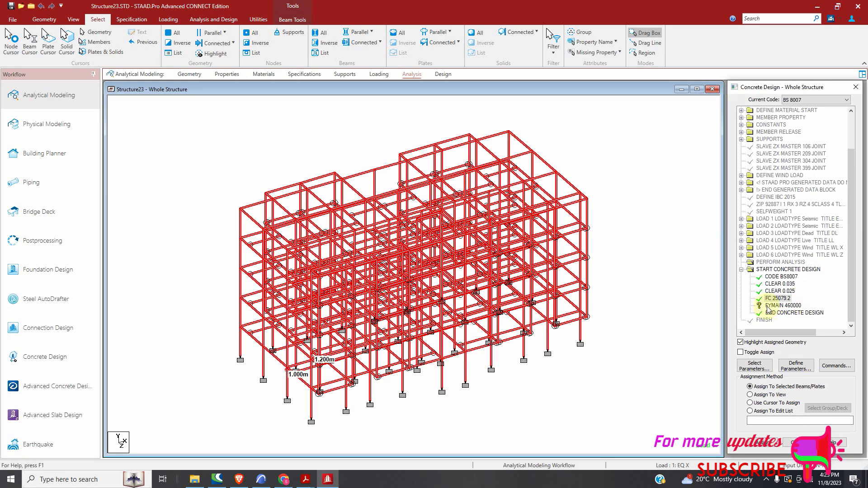
Assign the FYMAIN 460000 parameter to every member in the view.
{"action": "left_click", "coordinate": [782, 306]}
{"action": "left_click", "coordinate": [751, 402]}
{"action": "left_click", "coordinate": [750, 395]}
{"action": "left_click", "coordinate": [770, 444]}
{"action": "left_click", "coordinate": [804, 293]}
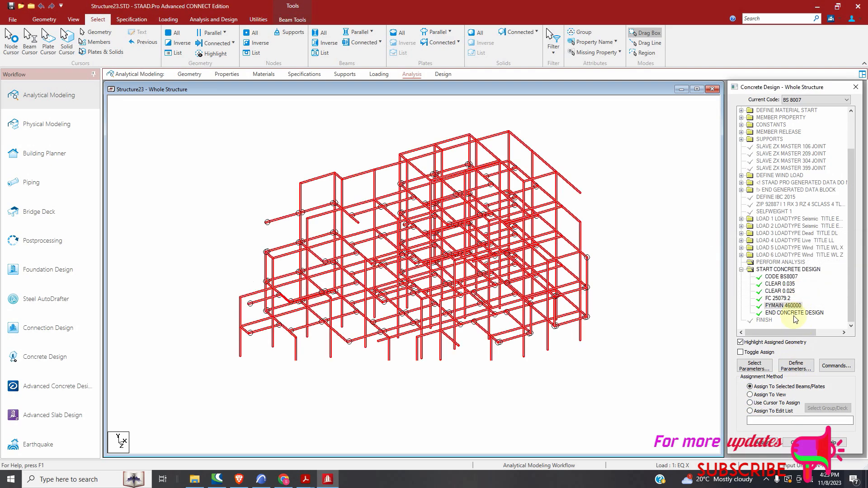
Add the DESIGN BEAM, DESIGN COLUMN and TAKE OFF commands to the concrete design.
{"action": "left_click", "coordinate": [835, 367]}
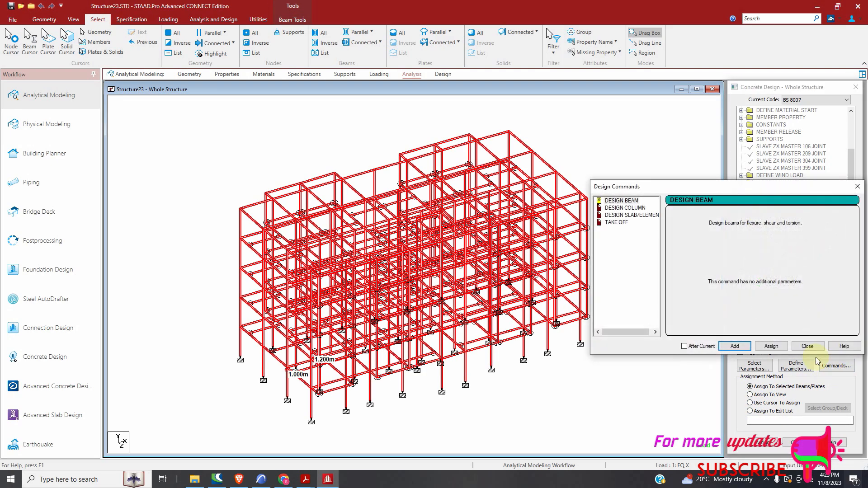
{"action": "left_click", "coordinate": [742, 347]}
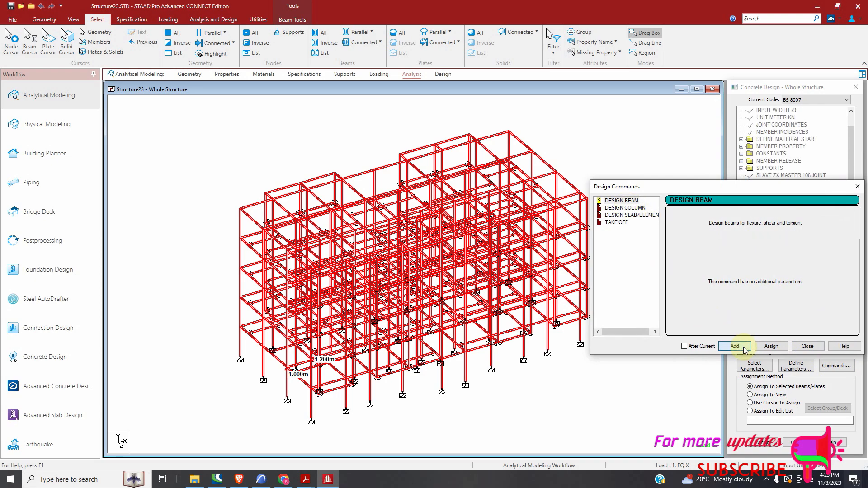
{"action": "left_click", "coordinate": [626, 208]}
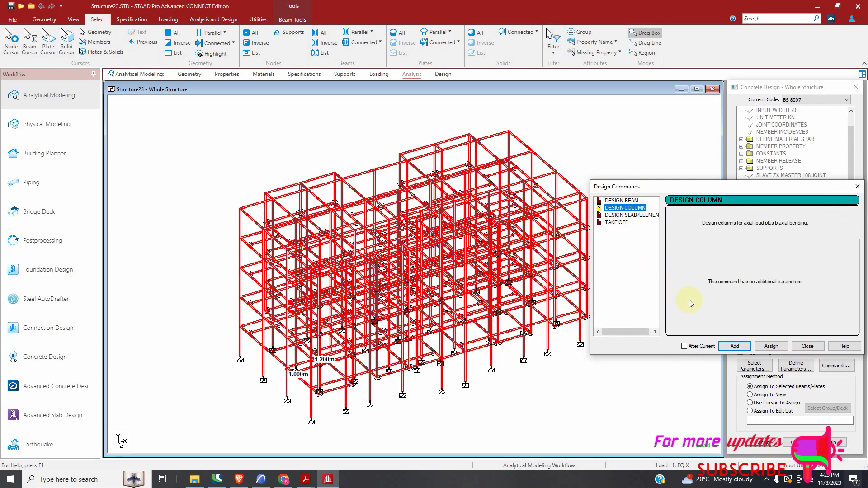
{"action": "left_click", "coordinate": [735, 346]}
{"action": "left_click", "coordinate": [616, 223]}
{"action": "left_click", "coordinate": [735, 346]}
{"action": "left_click", "coordinate": [807, 346]}
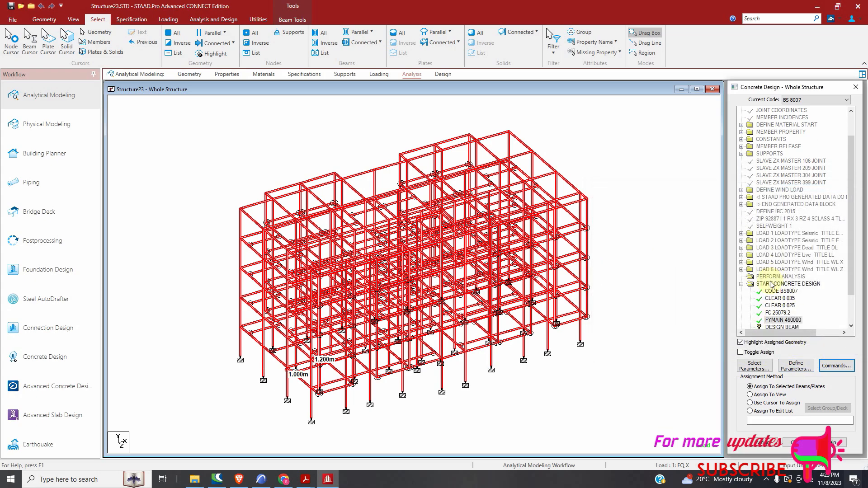
Assign the DESIGN BEAM command to all beams parallel to X and Z.
{"action": "scroll", "coordinate": [792, 299], "scroll_direction": "down", "scroll_amount": 2}
{"action": "left_click", "coordinate": [782, 306]}
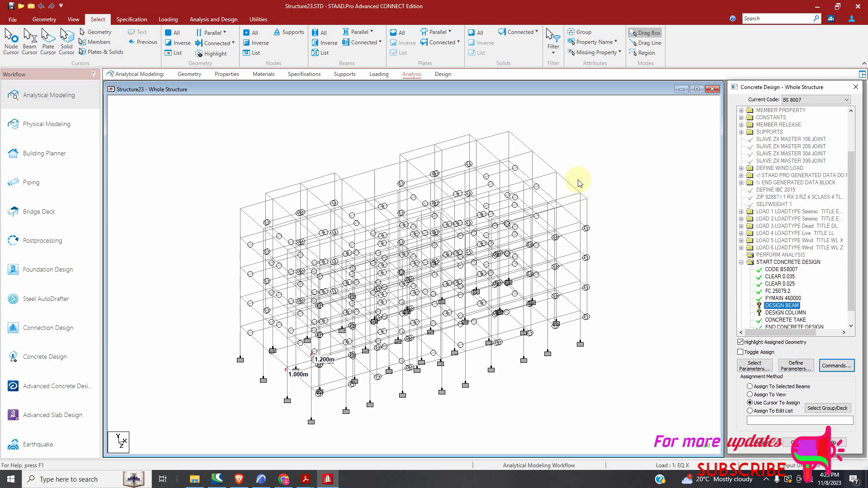
{"action": "left_click", "coordinate": [361, 33]}
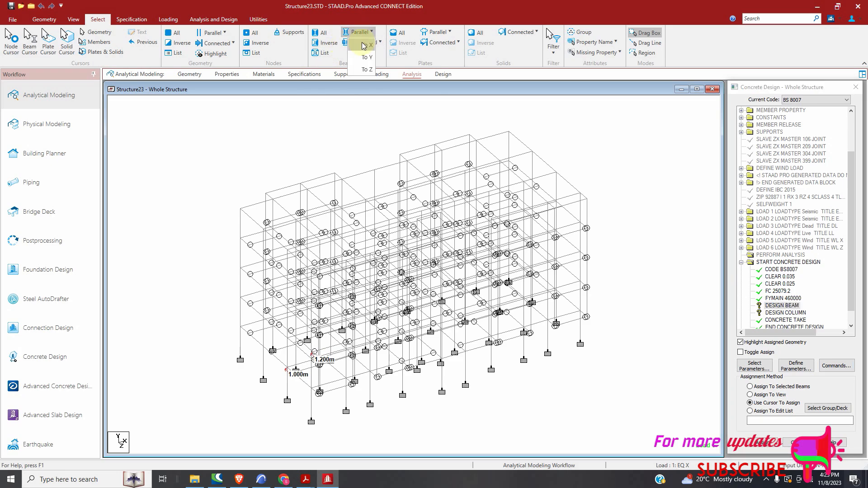
{"action": "left_click", "coordinate": [366, 44]}
{"action": "left_click", "coordinate": [360, 32]}
{"action": "left_click", "coordinate": [366, 70]}
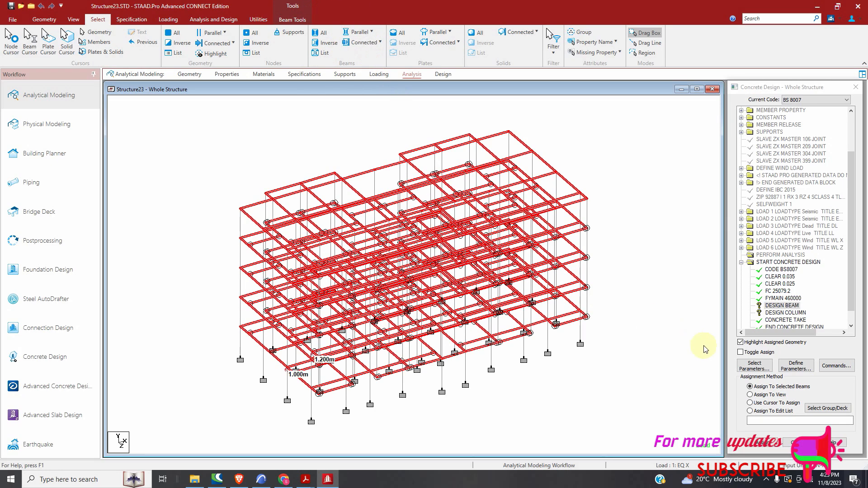
{"action": "left_click", "coordinate": [759, 446]}
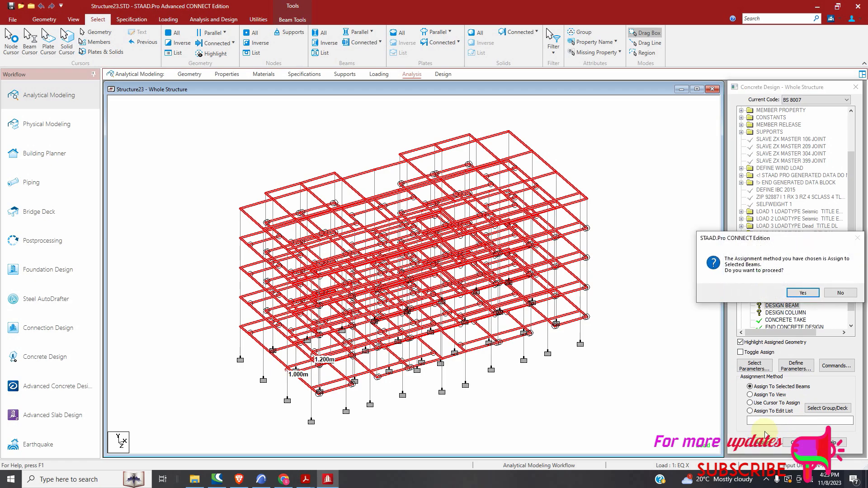
{"action": "left_click", "coordinate": [797, 294]}
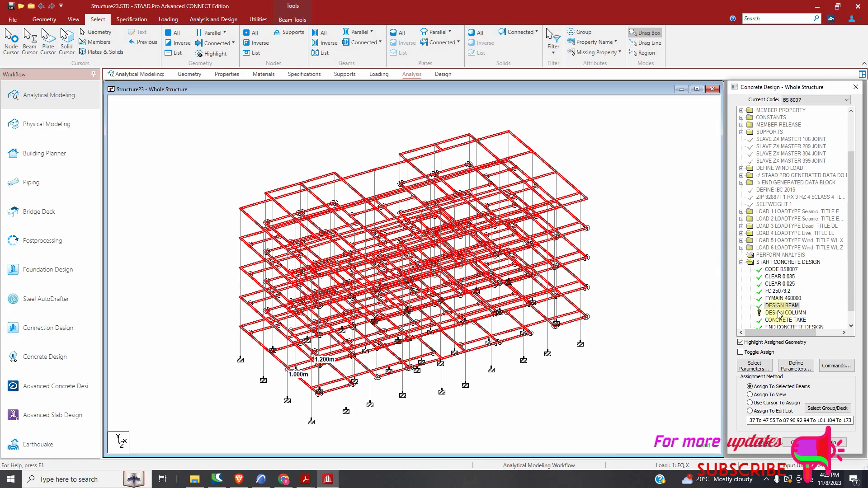
Assign the DESIGN COLUMN command to all members parallel to Y.
{"action": "left_click", "coordinate": [786, 313]}
{"action": "left_click", "coordinate": [774, 403]}
{"action": "left_click", "coordinate": [361, 32]}
{"action": "left_click", "coordinate": [367, 59]}
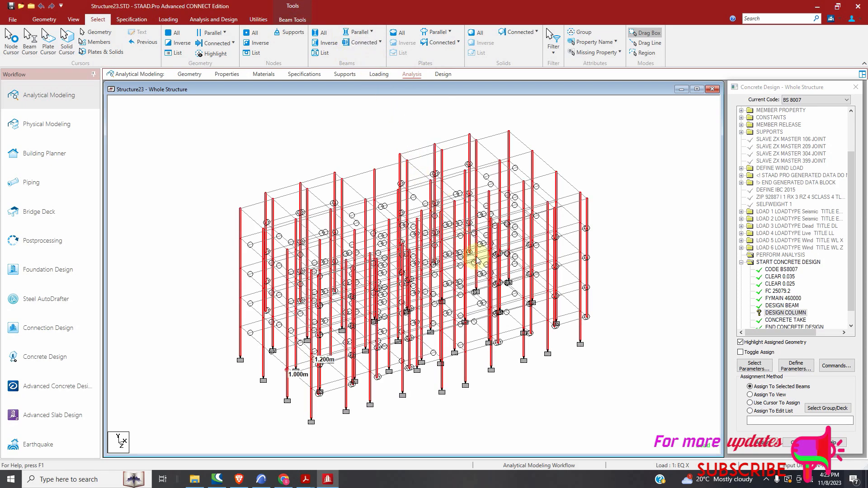
{"action": "left_click", "coordinate": [761, 446]}
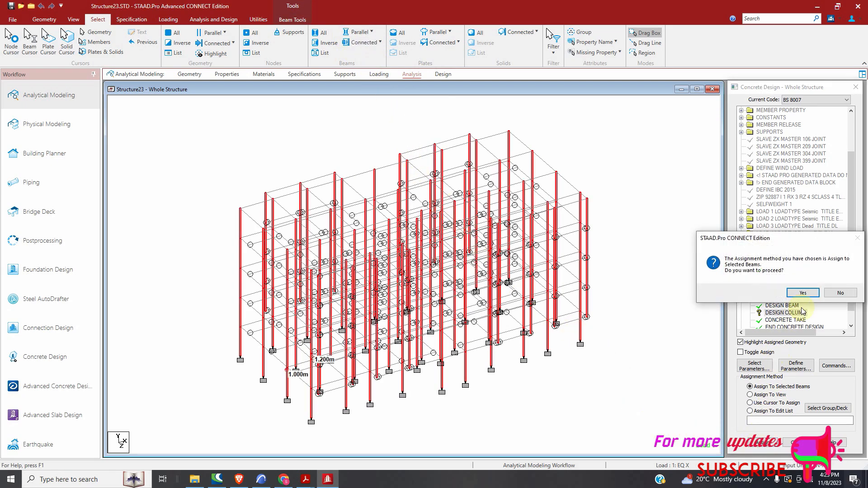
{"action": "left_click", "coordinate": [804, 294]}
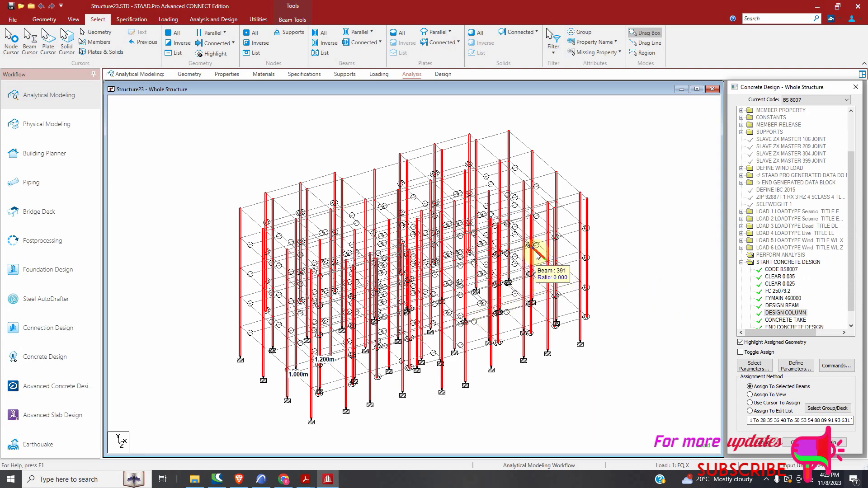
{"action": "scroll", "coordinate": [791, 276], "scroll_direction": "down", "scroll_amount": 1}
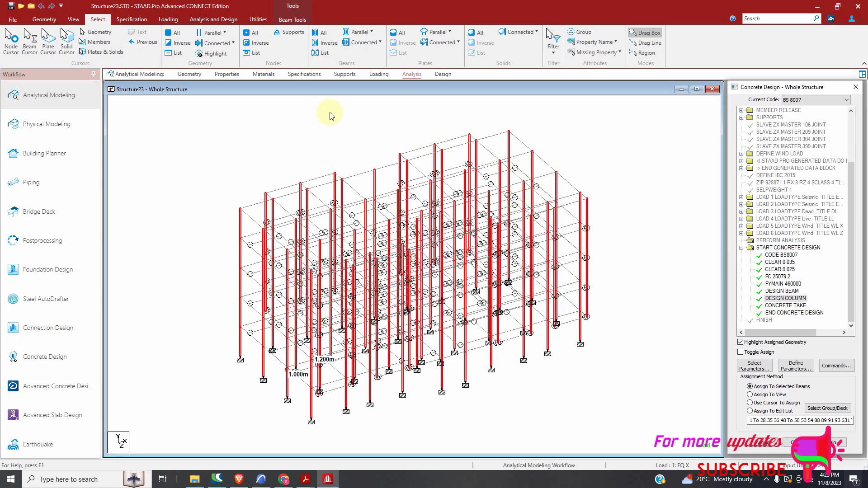
Save the model, run the analysis and design, and look through the output file's beam design results.
{"action": "left_click", "coordinate": [226, 21]}
{"action": "left_click", "coordinate": [156, 51]}
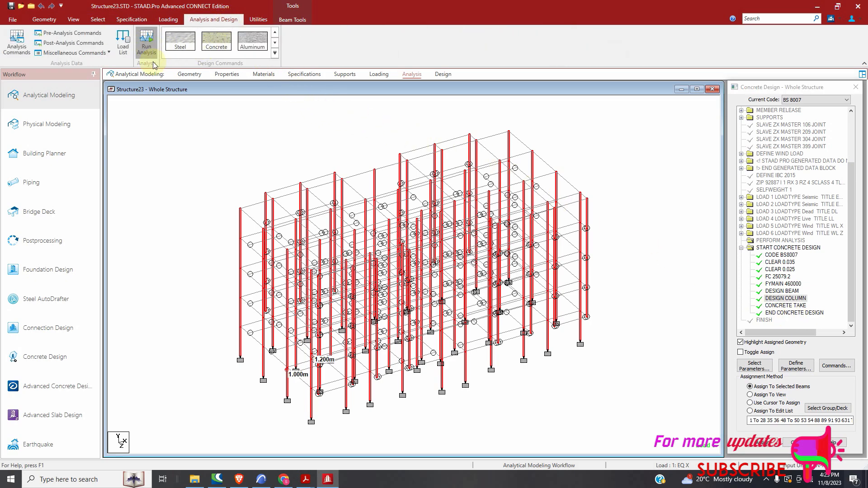
{"action": "left_click", "coordinate": [430, 294]}
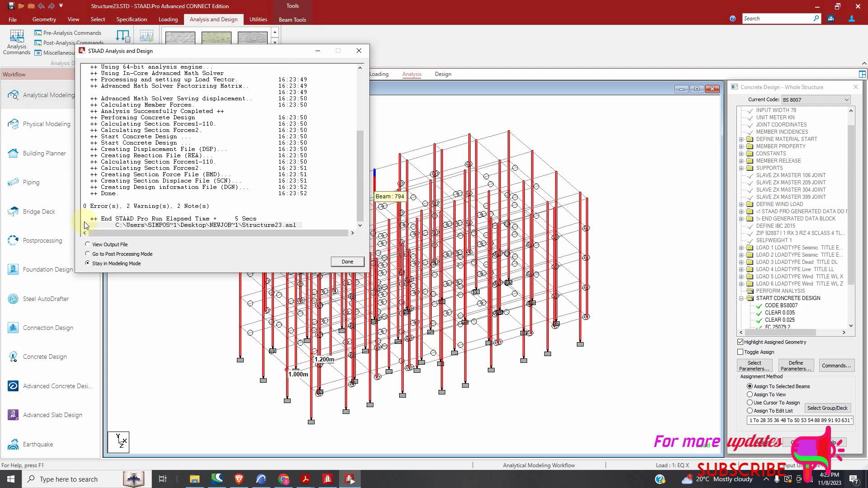
{"action": "left_click", "coordinate": [88, 245]}
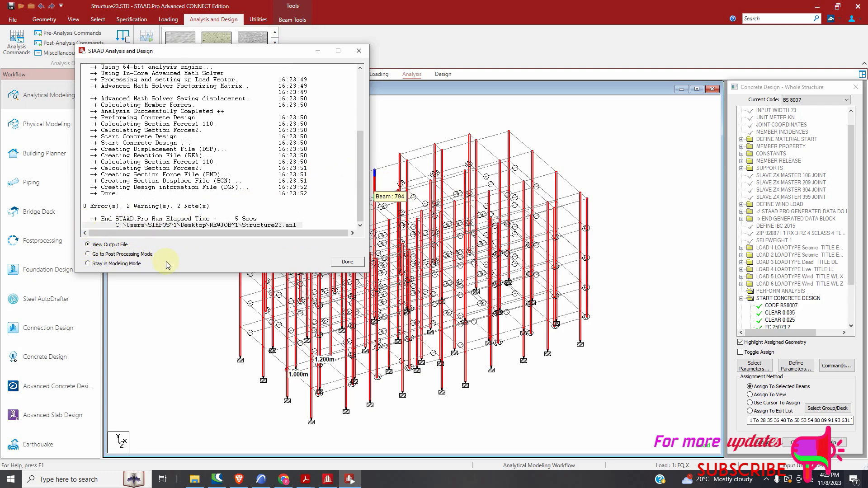
{"action": "left_click", "coordinate": [348, 263]}
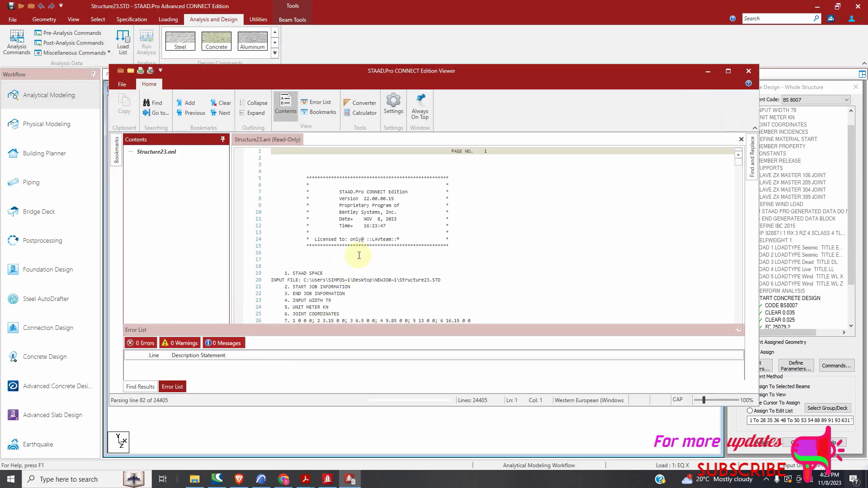
{"action": "scroll", "coordinate": [361, 253], "scroll_direction": "down", "scroll_amount": 20}
{"action": "scroll", "coordinate": [388, 246], "scroll_direction": "down", "scroll_amount": 20}
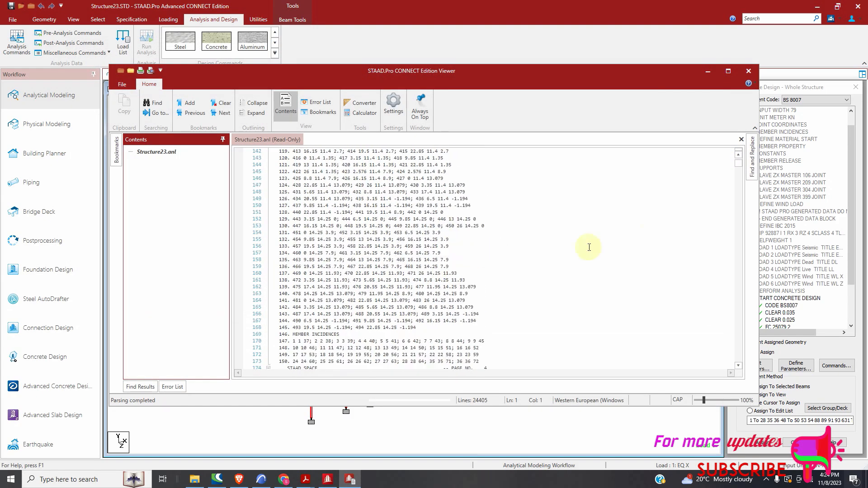
{"action": "left_click_drag", "start_coordinate": [737, 184], "coordinate": [734, 192]}
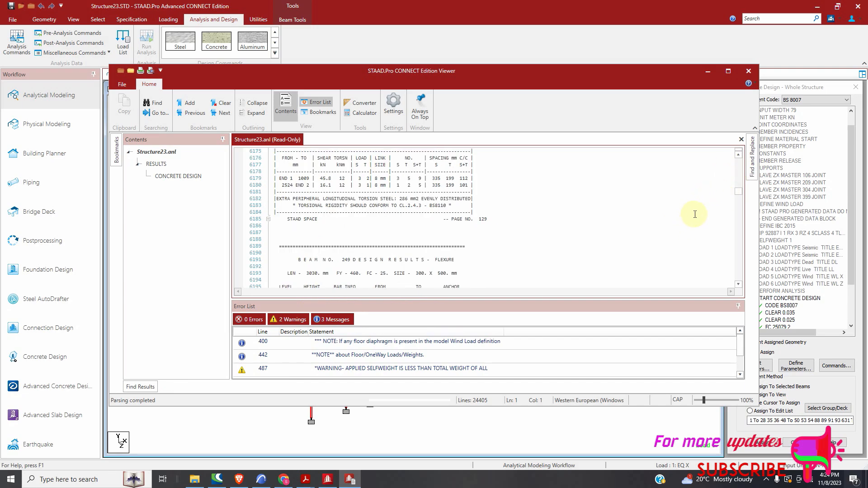
{"action": "left_click", "coordinate": [748, 71]}
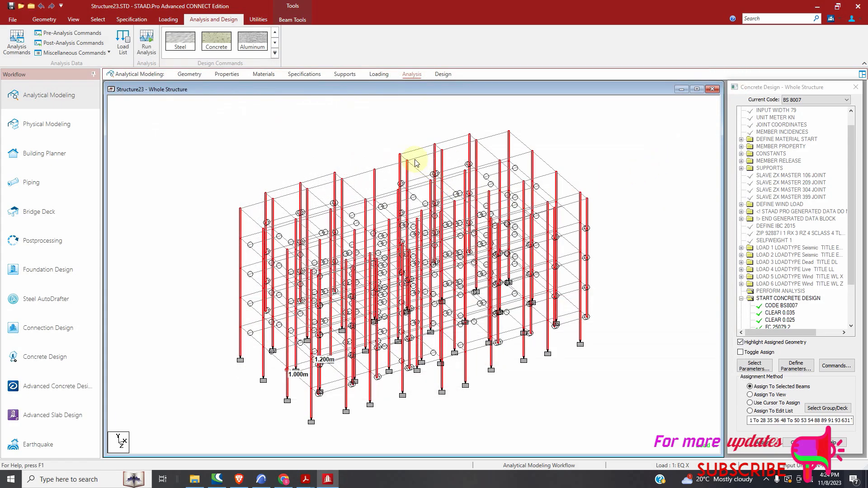
Assign the SELFWEIGHT Y -1 load of load case 3: DL to the whole view, deleting the old result files.
{"action": "left_click", "coordinate": [379, 75]}
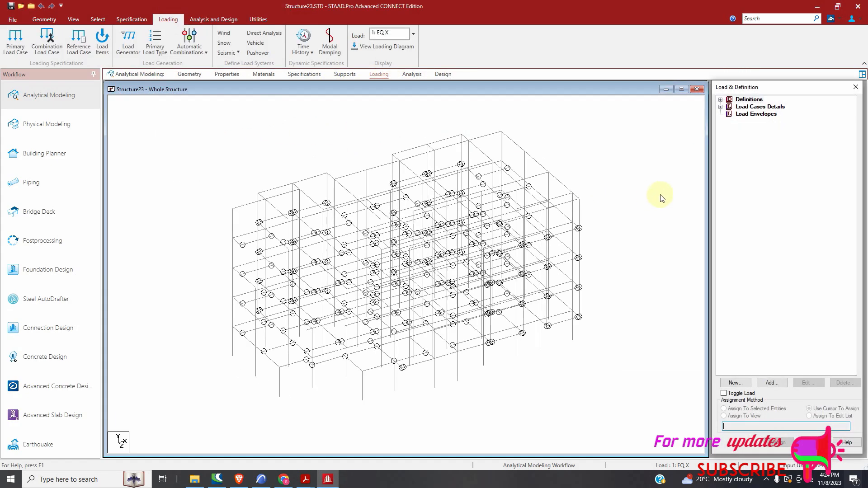
{"action": "left_click", "coordinate": [721, 106]}
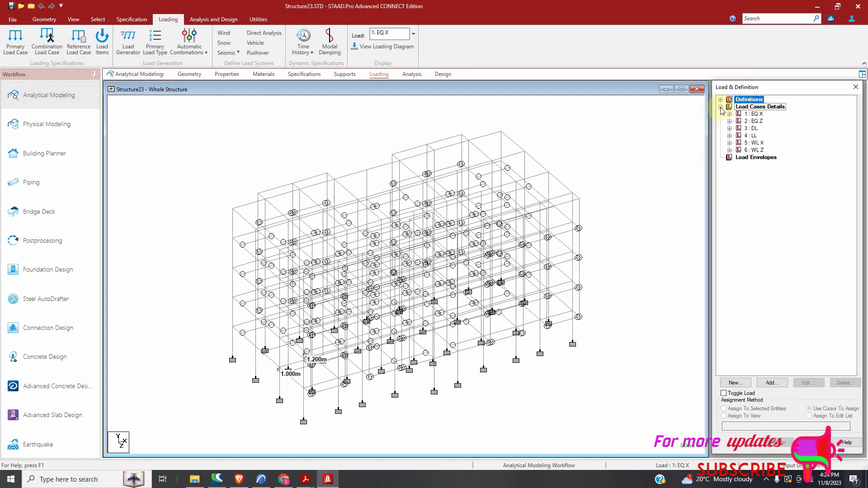
{"action": "left_click", "coordinate": [729, 129]}
{"action": "left_click", "coordinate": [771, 136]}
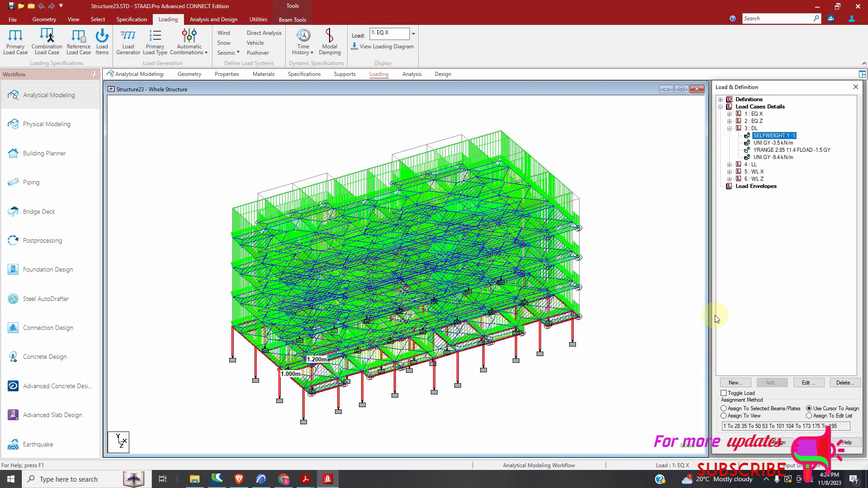
{"action": "left_click", "coordinate": [724, 416]}
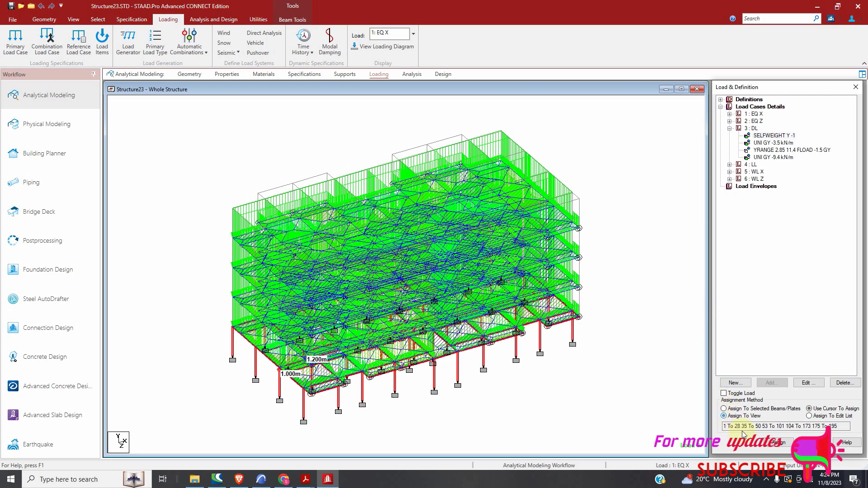
{"action": "left_click", "coordinate": [776, 443]}
{"action": "left_click", "coordinate": [803, 293]}
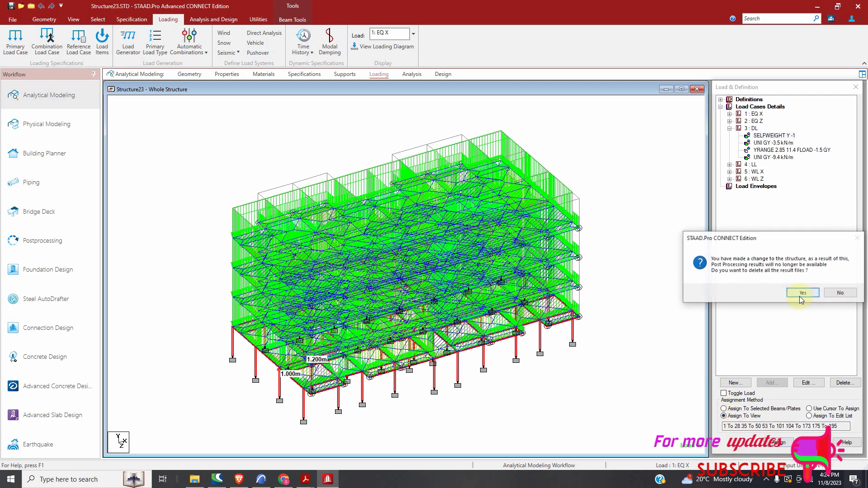
{"action": "left_click", "coordinate": [802, 293]}
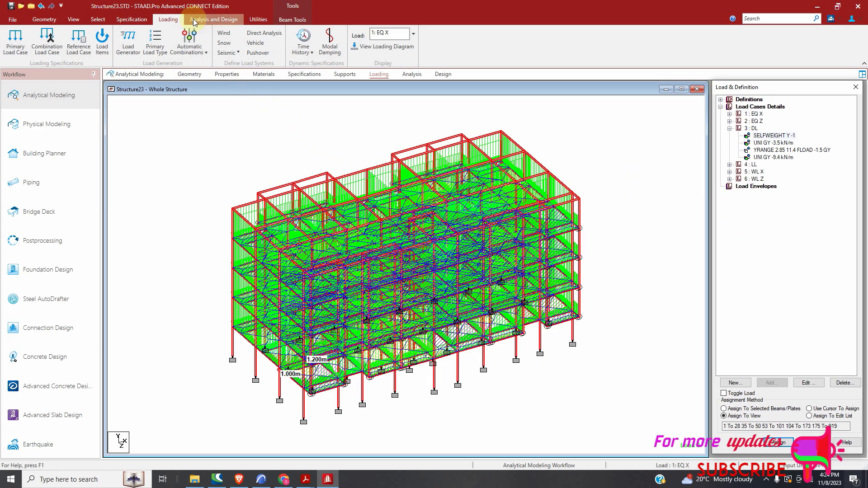
Save the modified structure, rerun the analysis and design, and examine the column design results in the output file.
{"action": "left_click", "coordinate": [214, 20]}
{"action": "left_click", "coordinate": [152, 47]}
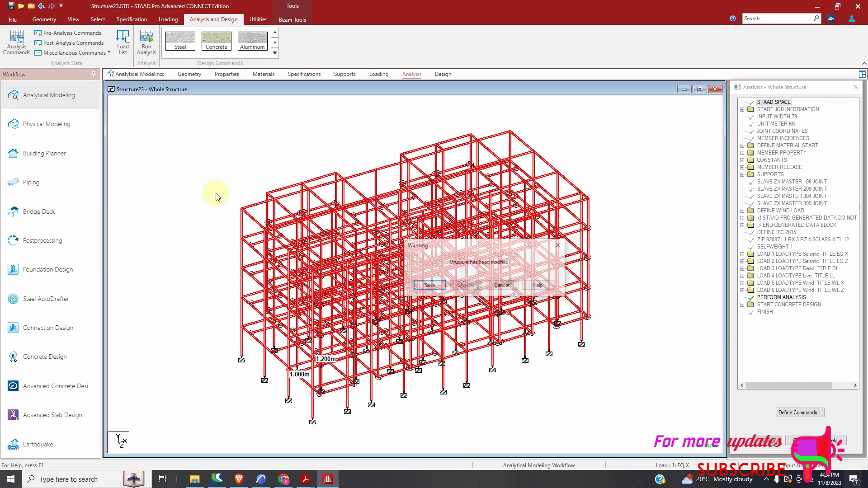
{"action": "left_click", "coordinate": [420, 286]}
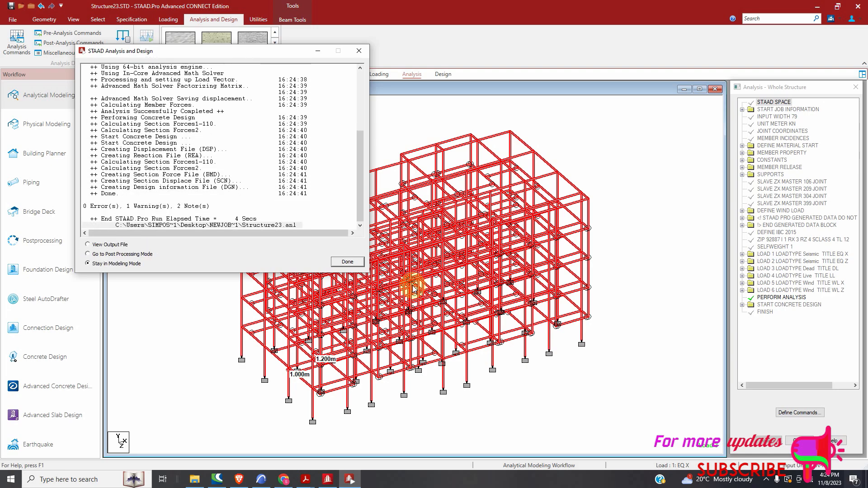
{"action": "left_click", "coordinate": [103, 246]}
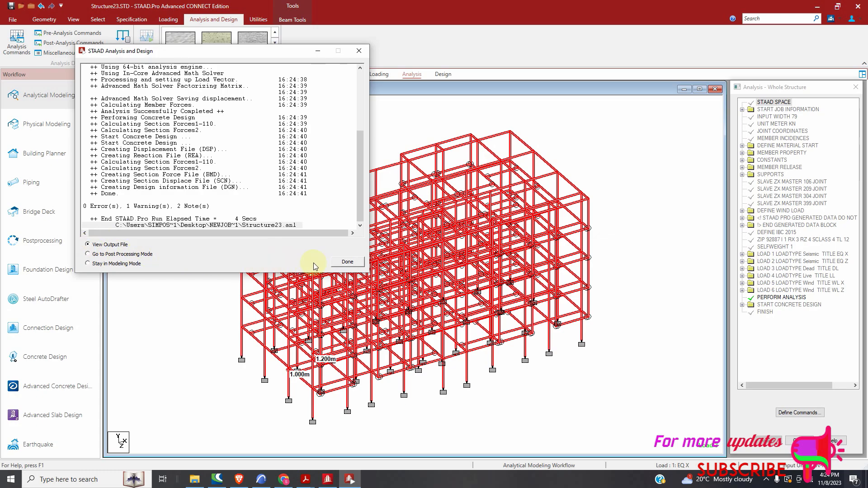
{"action": "left_click", "coordinate": [343, 262]}
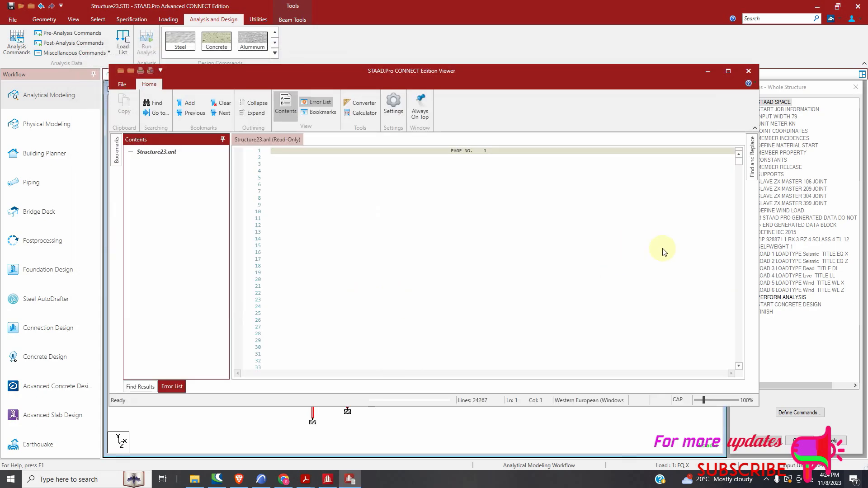
{"action": "scroll", "coordinate": [739, 170], "scroll_direction": "down", "scroll_amount": 13}
{"action": "left_click_drag", "start_coordinate": [739, 167], "coordinate": [740, 278]}
{"action": "scroll", "coordinate": [525, 243], "scroll_direction": "up", "scroll_amount": 6}
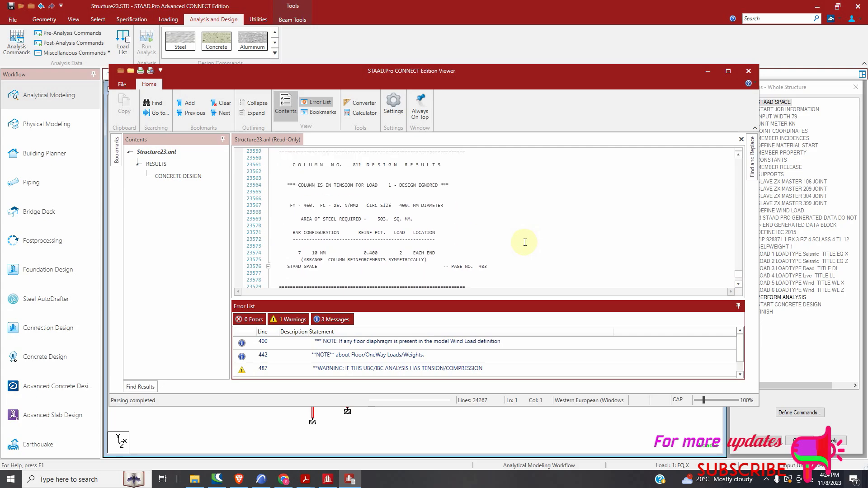
Print all pages of the output file with Microsoft Print to PDF, saving it to the Desktop as ANL OUTPUT.
{"action": "left_click", "coordinate": [141, 71]}
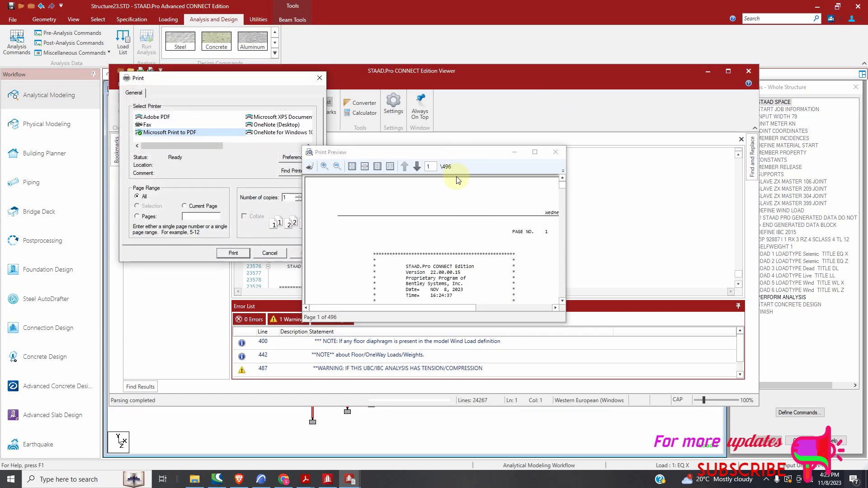
{"action": "left_click", "coordinate": [234, 252]}
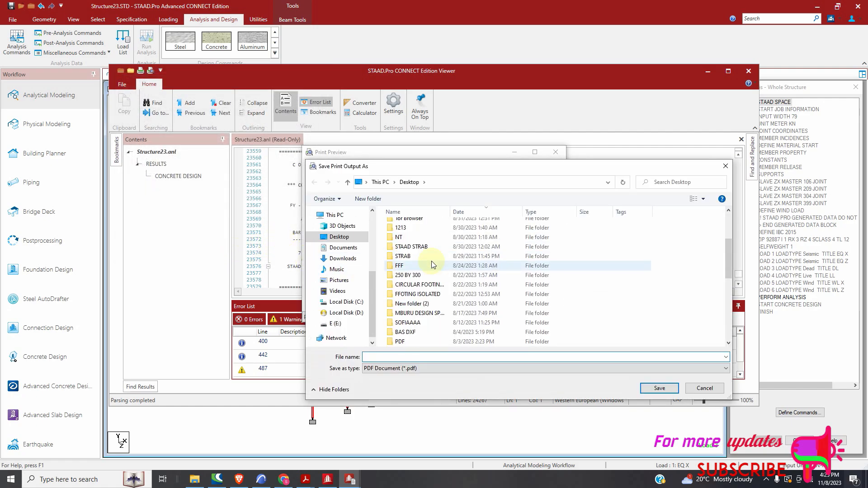
{"action": "type", "text": "A"}
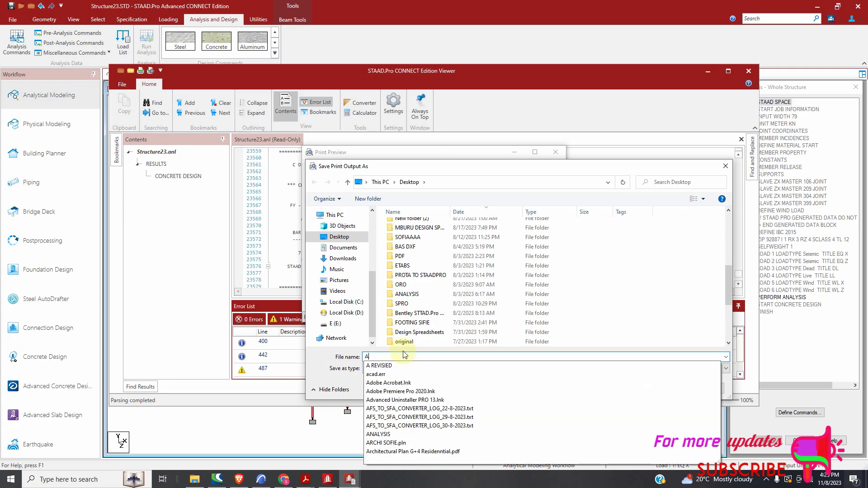
{"action": "type", "text": "NL OUTPUT"}
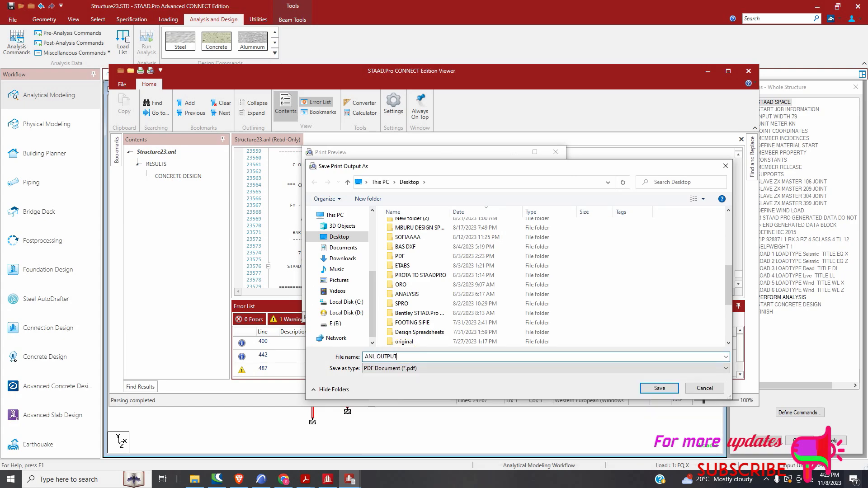
{"action": "left_click", "coordinate": [659, 388]}
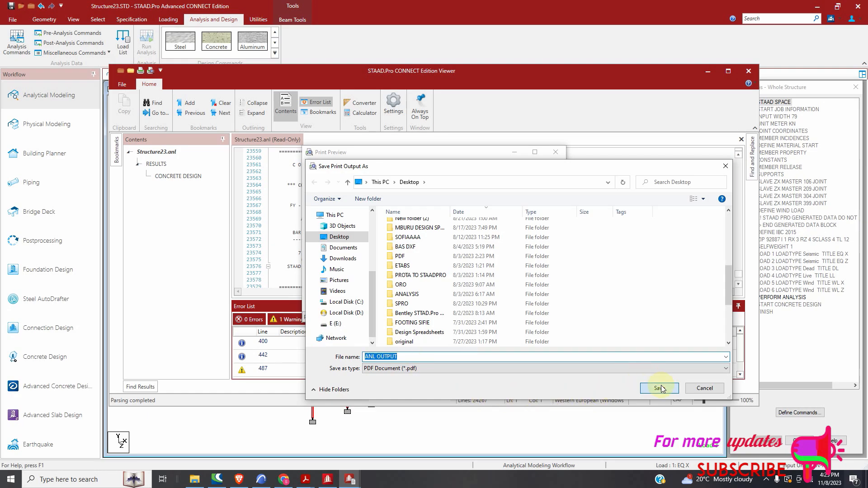
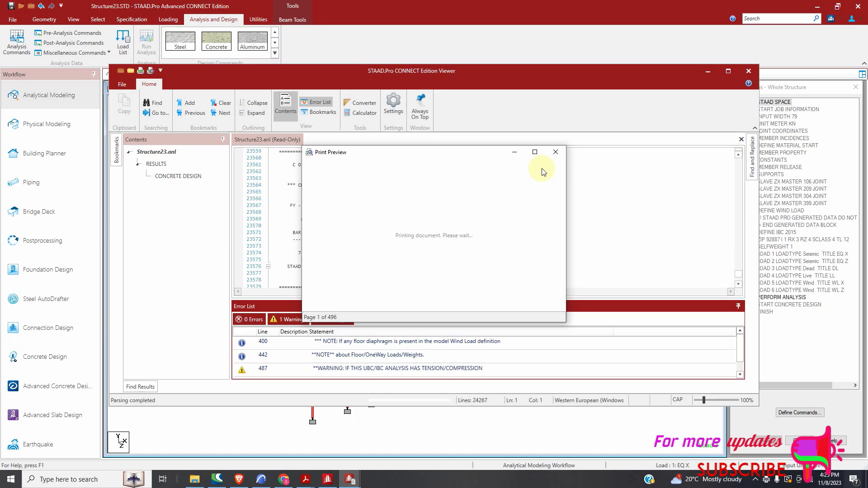
{"action": "left_click", "coordinate": [755, 481]}
{"action": "left_click", "coordinate": [791, 443]}
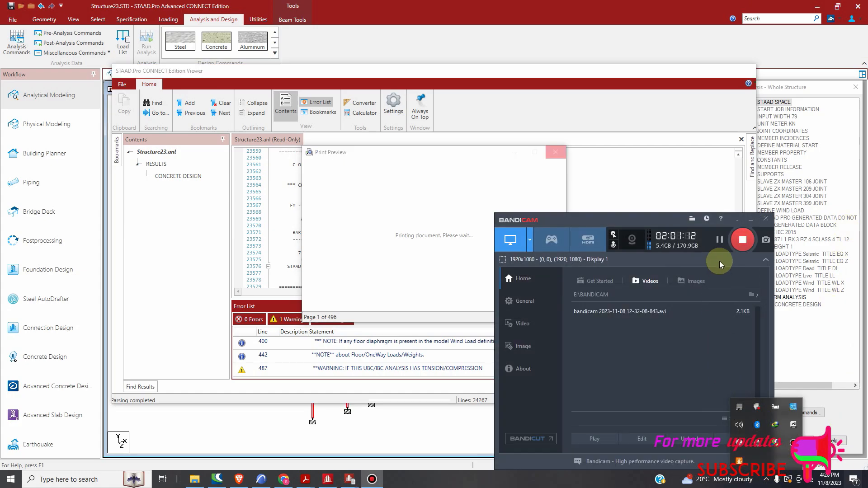
{"action": "left_click", "coordinate": [750, 219]}
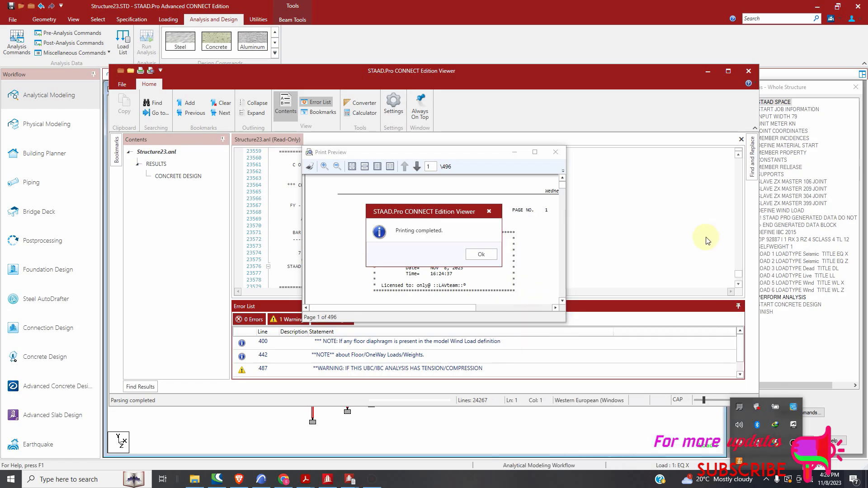
Dismiss the finished print job and close the print preview and the output viewer.
{"action": "left_click", "coordinate": [482, 254]}
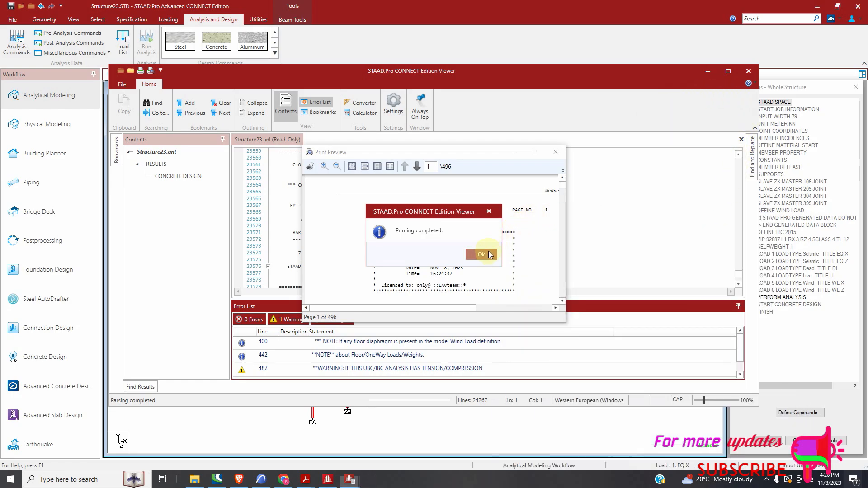
{"action": "left_click", "coordinate": [561, 152]}
{"action": "left_click", "coordinate": [749, 71]}
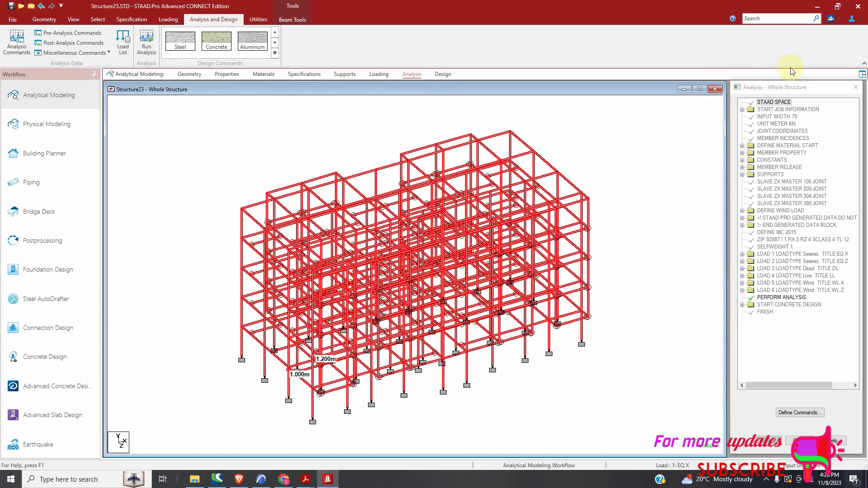
Clear the open windows from the desktop and open the exported ANL OUTPUT file with Adobe Acrobat.
{"action": "left_click", "coordinate": [817, 7]}
{"action": "left_click", "coordinate": [817, 5]}
{"action": "left_click", "coordinate": [813, 8]}
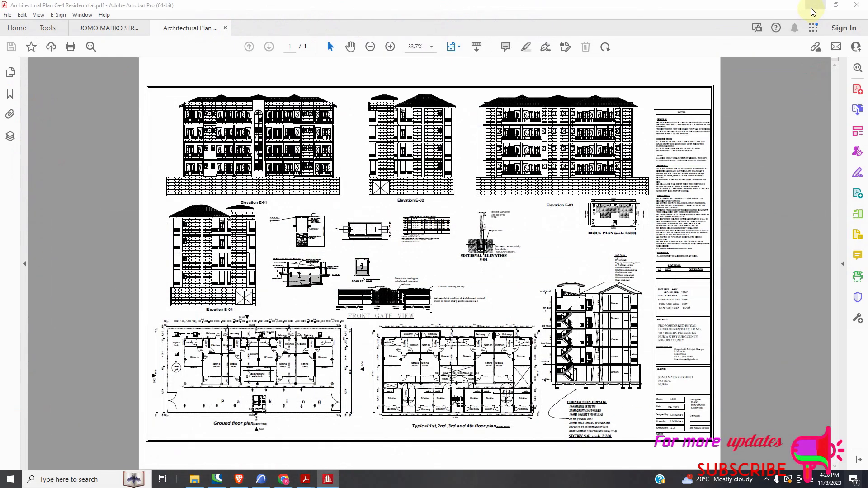
{"action": "left_click", "coordinate": [815, 6]}
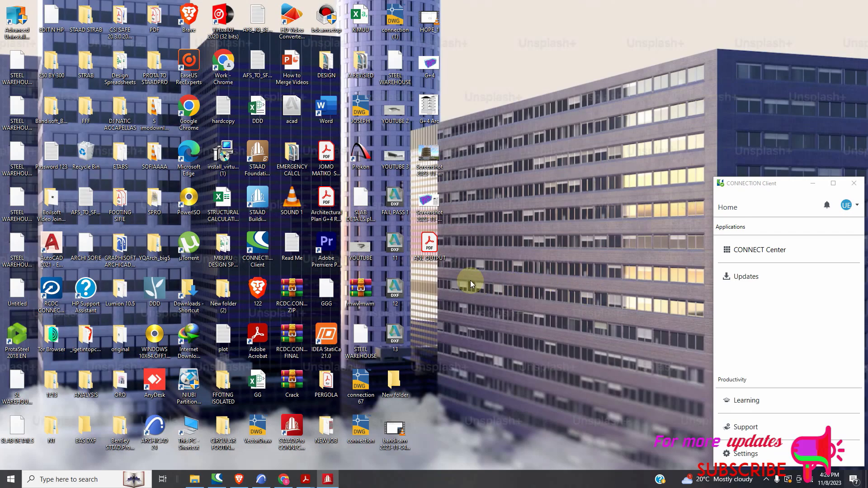
{"action": "right_click", "coordinate": [435, 243]}
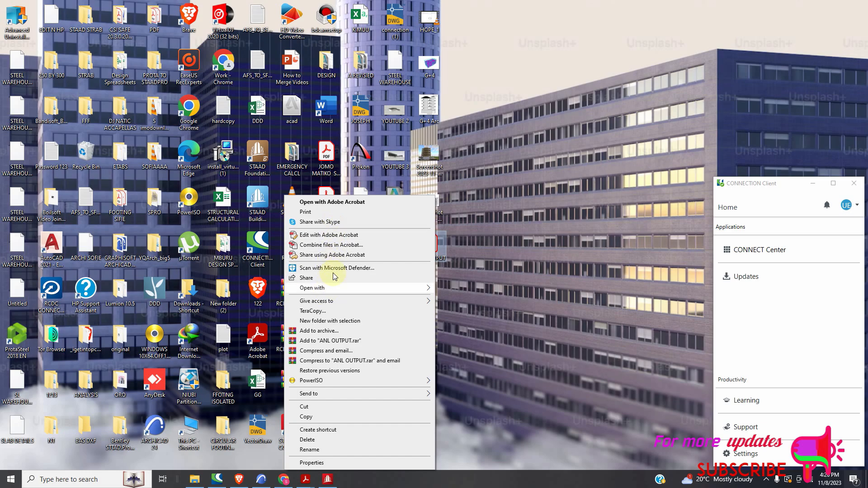
{"action": "left_click", "coordinate": [352, 204]}
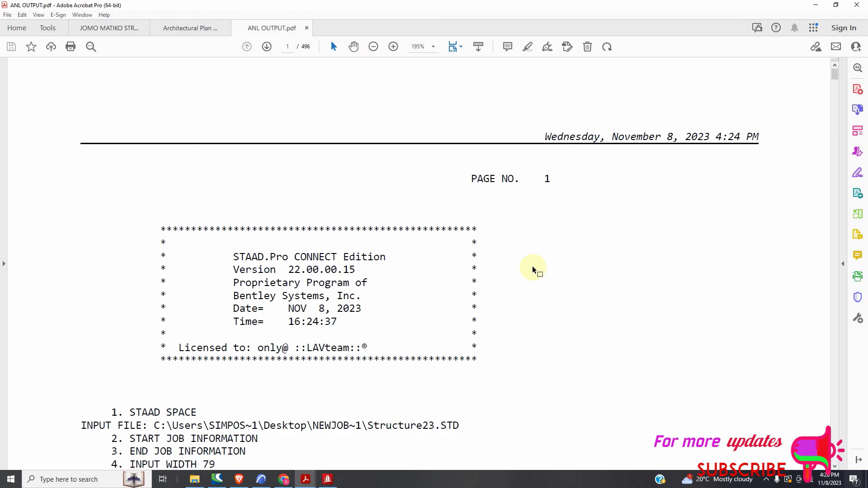
Examine the ANL OUTPUT PDF from the joint coordinates through the beam design results to the column design results near its end.
{"action": "scroll", "coordinate": [533, 270], "scroll_direction": "down", "scroll_amount": 15}
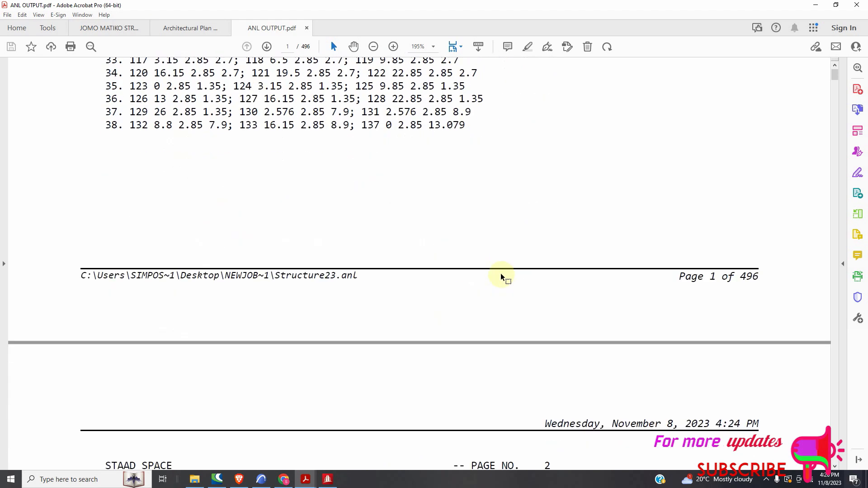
{"action": "scroll", "coordinate": [503, 273], "scroll_direction": "down", "scroll_amount": 8}
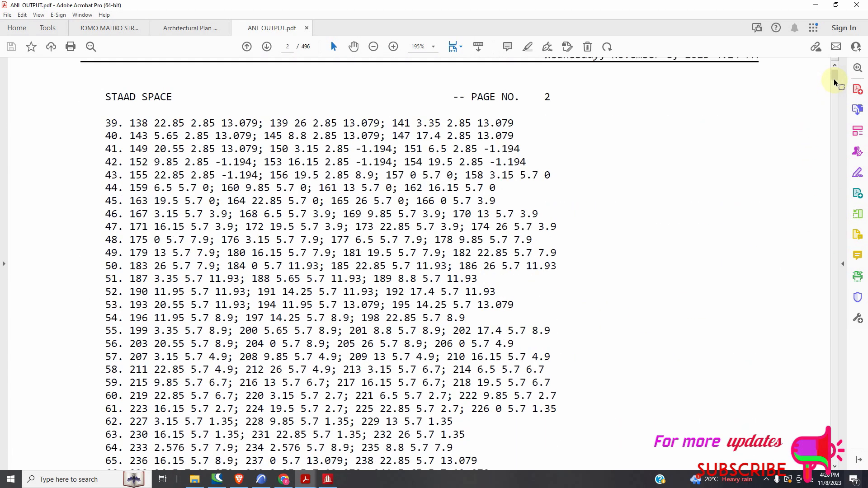
{"action": "left_click_drag", "start_coordinate": [835, 77], "coordinate": [804, 118]}
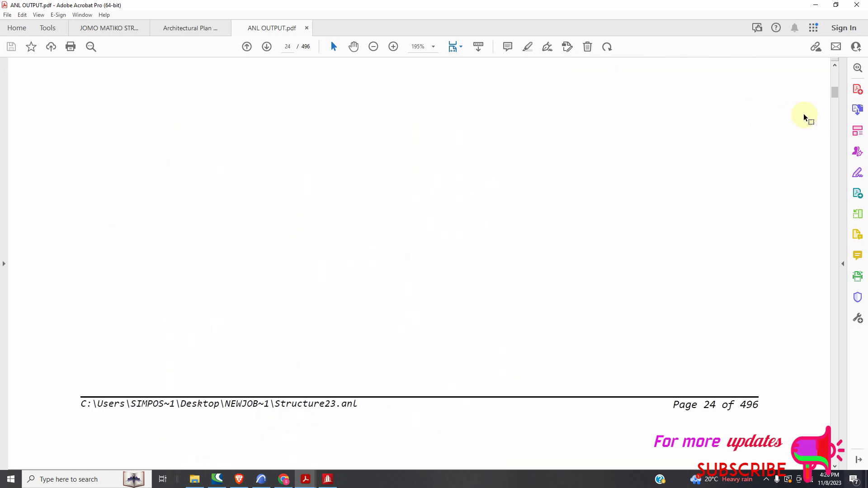
{"action": "mouse_move", "coordinate": [837, 91]}
{"action": "left_mouse_down"}
{"action": "mouse_move", "coordinate": [837, 81]}
{"action": "mouse_move", "coordinate": [838, 95]}
{"action": "left_mouse_up"}
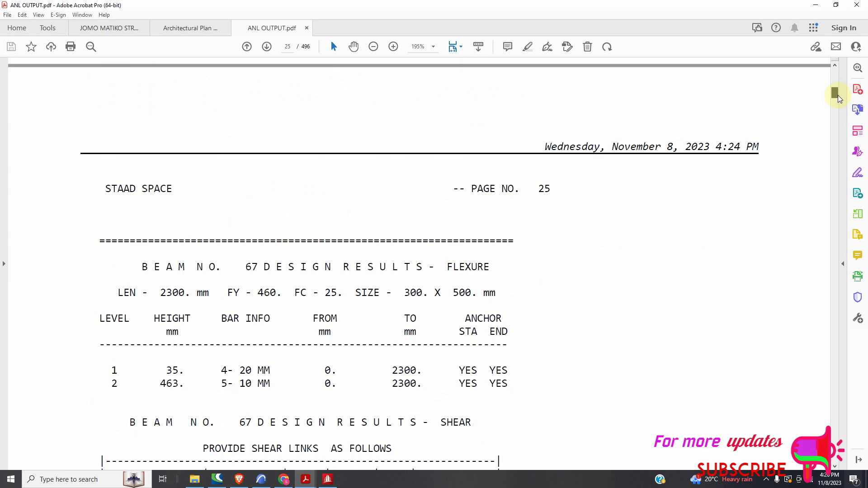
{"action": "left_click_drag", "start_coordinate": [838, 99], "coordinate": [786, 448]}
{"action": "scroll", "coordinate": [480, 267], "scroll_direction": "down", "scroll_amount": 5}
{"action": "scroll", "coordinate": [480, 271], "scroll_direction": "down", "scroll_amount": 5}
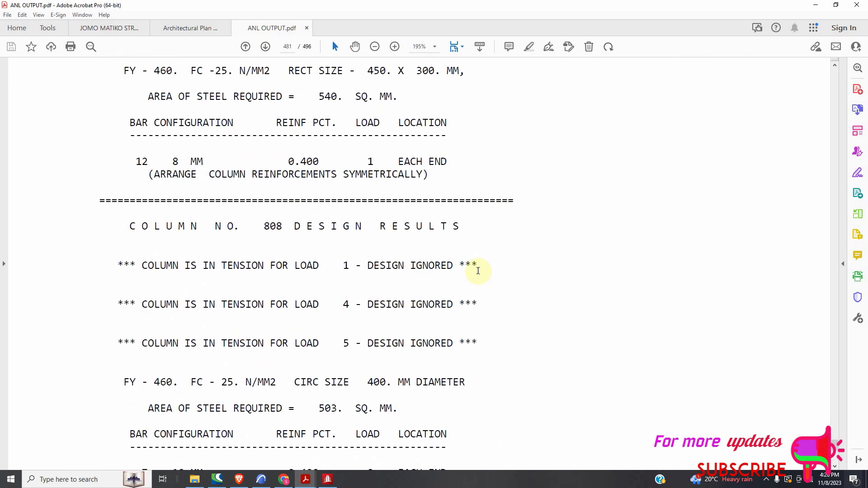
{"action": "scroll", "coordinate": [786, 353], "scroll_direction": "up", "scroll_amount": 1}
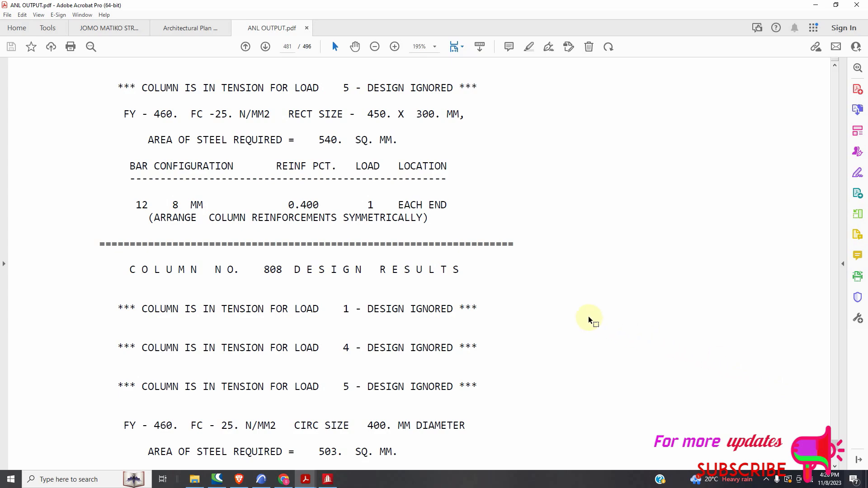
{"action": "scroll", "coordinate": [589, 320], "scroll_direction": "down", "scroll_amount": 1}
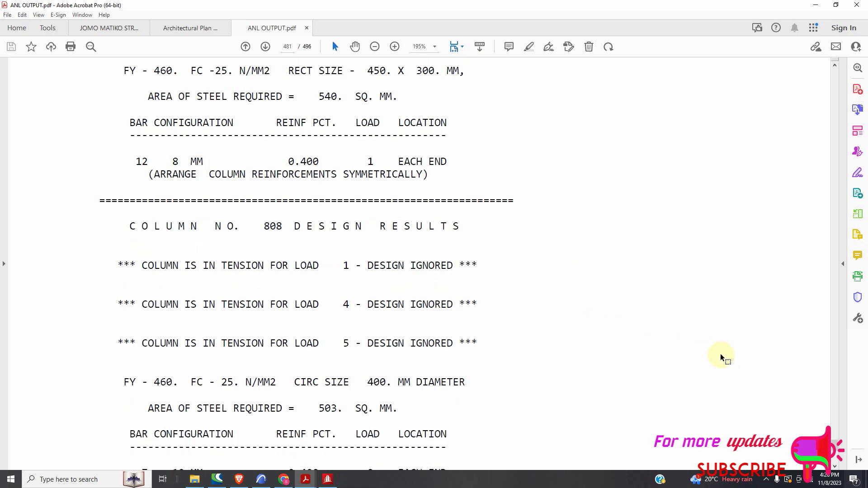
{"action": "scroll", "coordinate": [751, 367], "scroll_direction": "down", "scroll_amount": 8}
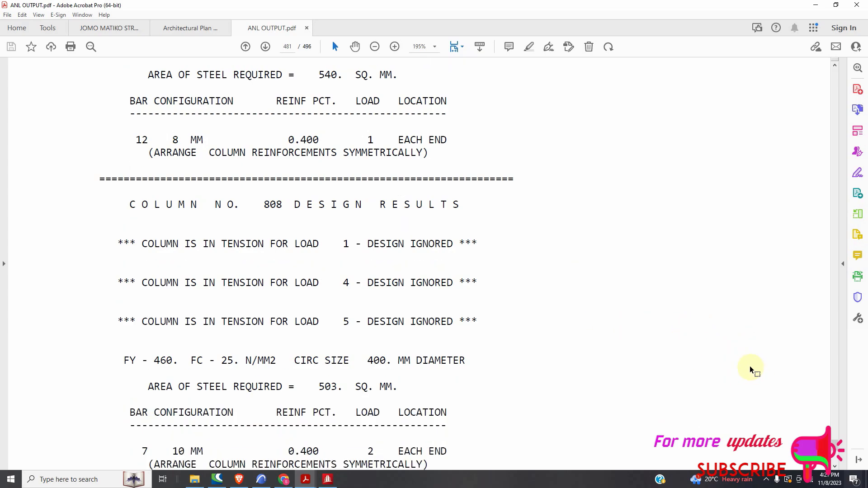
{"action": "scroll", "coordinate": [783, 367], "scroll_direction": "down", "scroll_amount": 10}
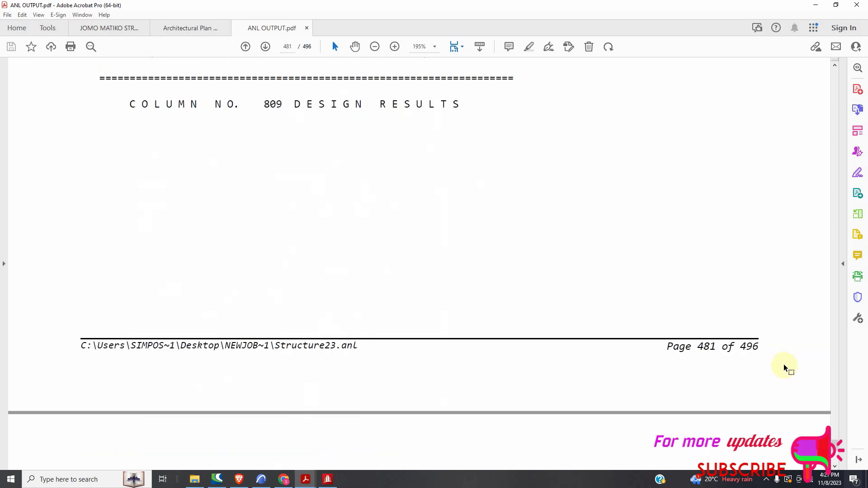
{"action": "scroll", "coordinate": [465, 445], "scroll_direction": "down", "scroll_amount": 3}
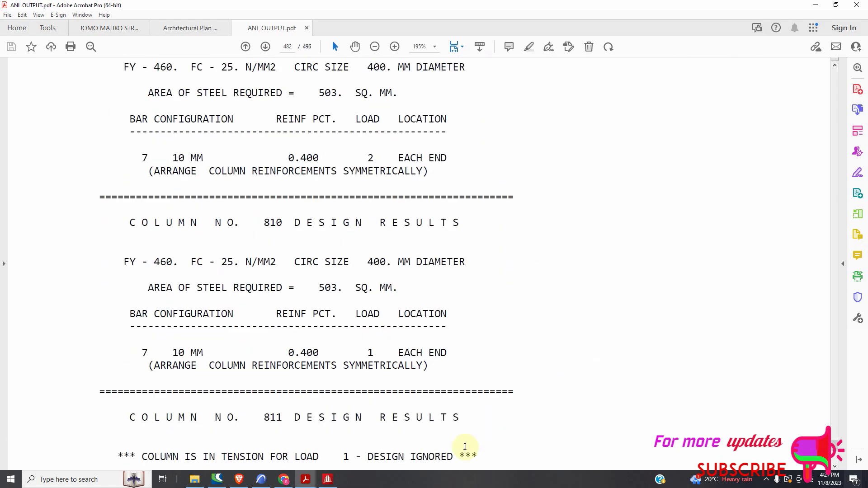
Switch back to STAAD.Pro and check the model for failed beams with the selection by property name.
{"action": "left_click", "coordinate": [334, 479]}
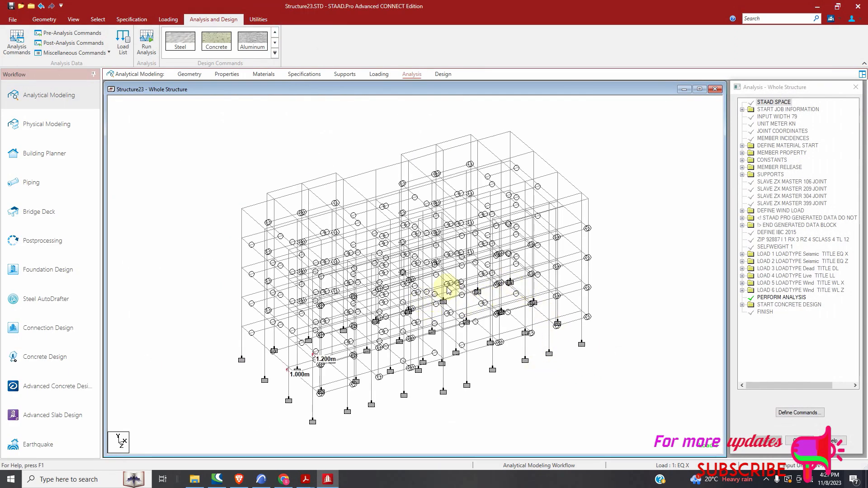
{"action": "left_click", "coordinate": [98, 20]}
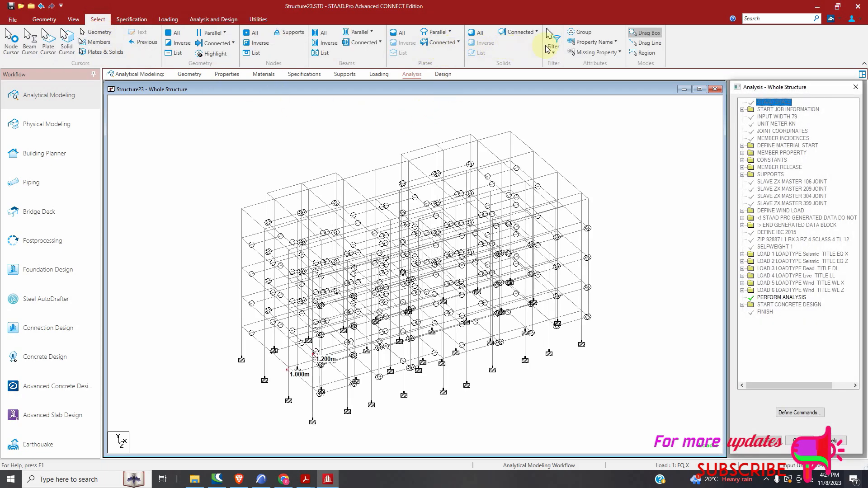
{"action": "left_click", "coordinate": [593, 42]}
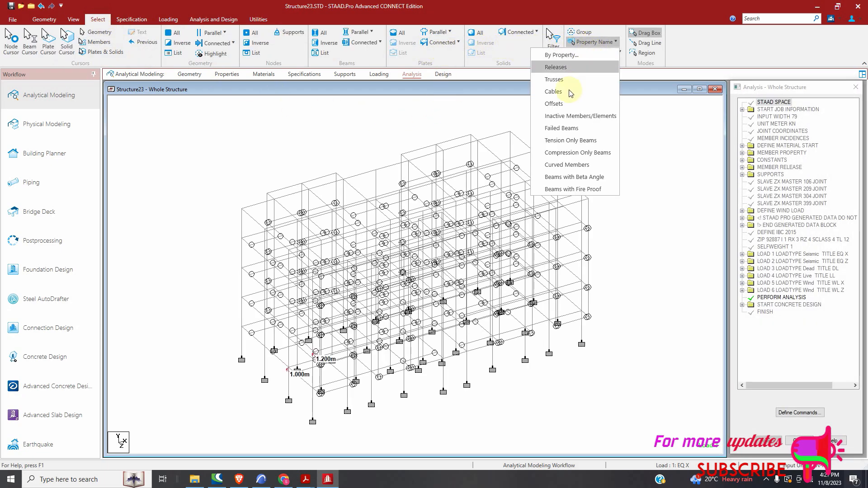
{"action": "left_click", "coordinate": [571, 129]}
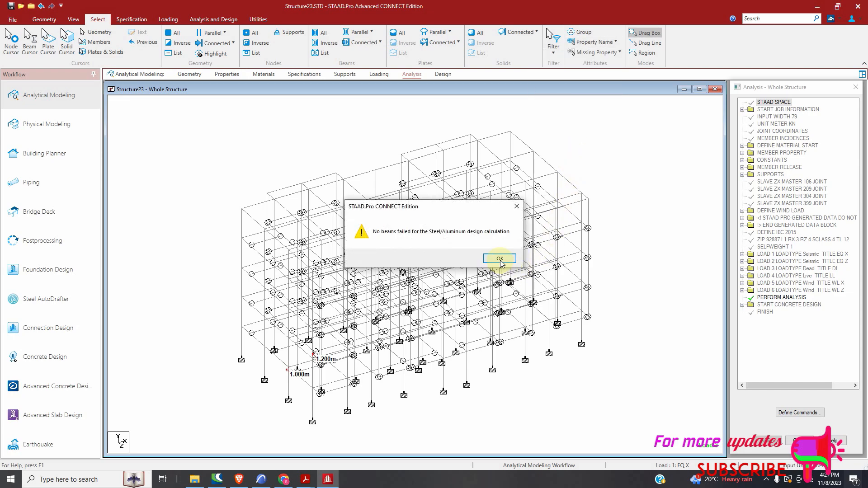
{"action": "left_click", "coordinate": [499, 258]}
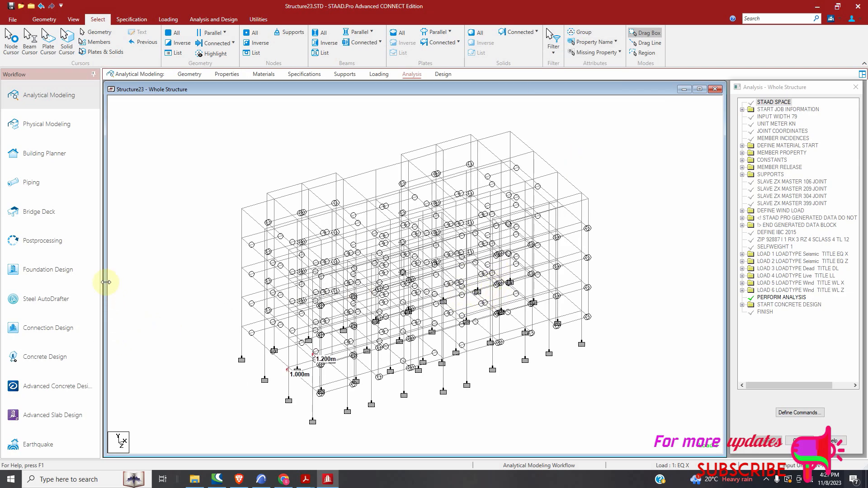
Open the postprocessing displacement results for load cases 1 EQ X through 6 WL Z.
{"action": "left_click", "coordinate": [41, 249]}
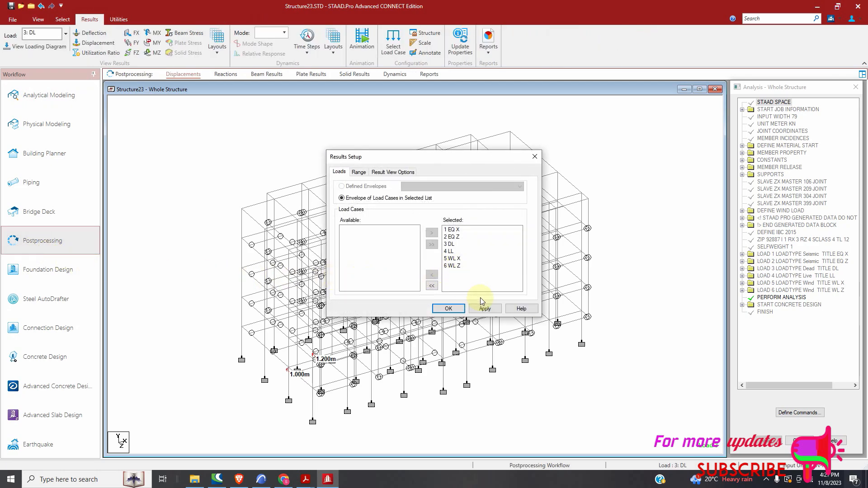
{"action": "left_click", "coordinate": [494, 311]}
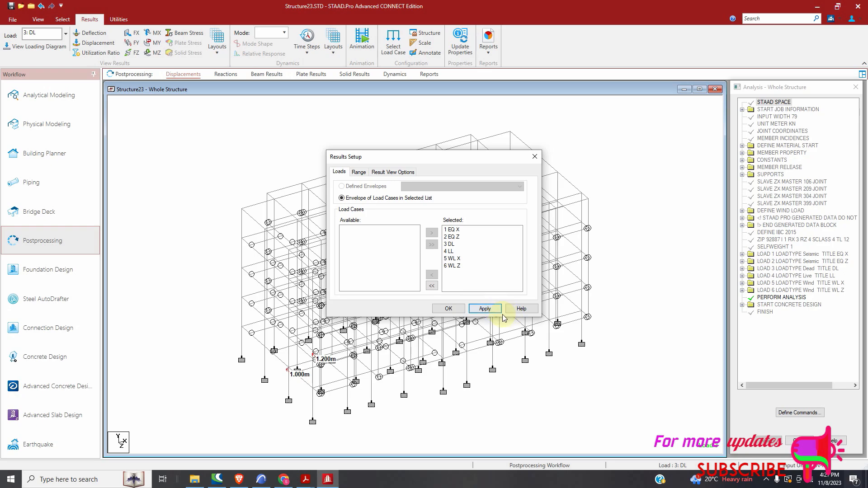
{"action": "left_click", "coordinate": [448, 310]}
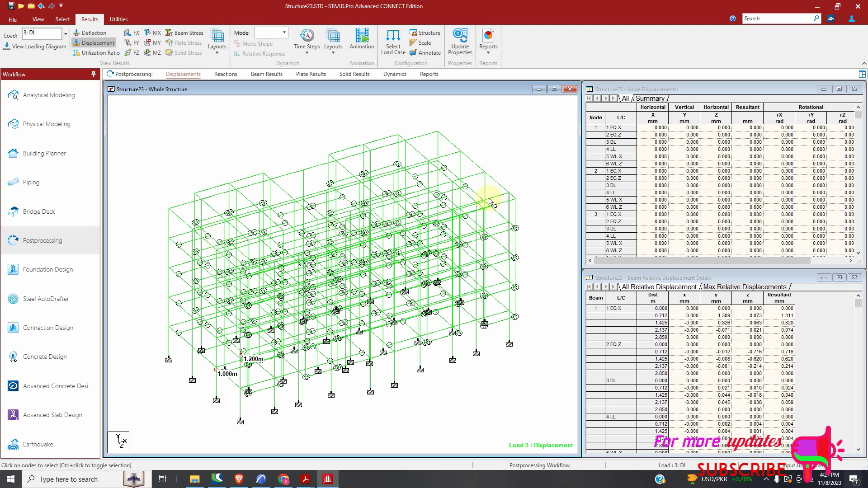
{"action": "scroll", "coordinate": [624, 201], "scroll_direction": "down", "scroll_amount": 1}
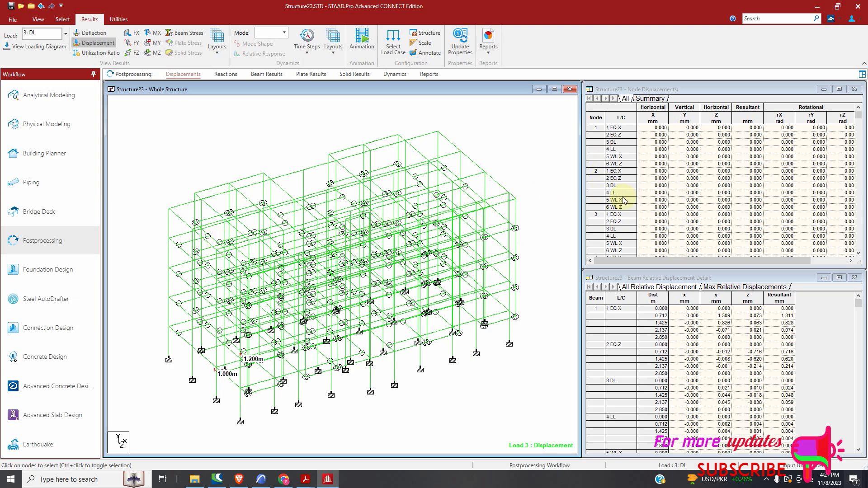
Return to analytical modeling and add automatic load combinations for code BS:8110, category 2.4.3, starting from combination number 7.
{"action": "left_click", "coordinate": [79, 99]}
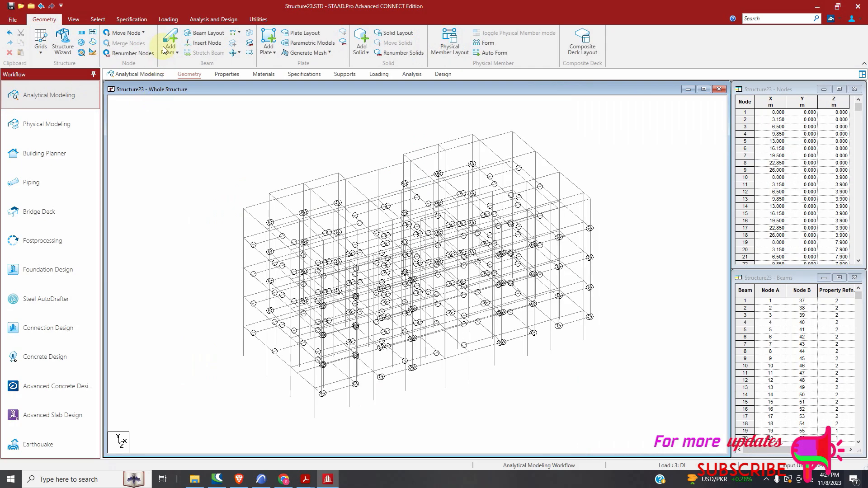
{"action": "left_click", "coordinate": [169, 19]}
{"action": "left_click", "coordinate": [194, 56]}
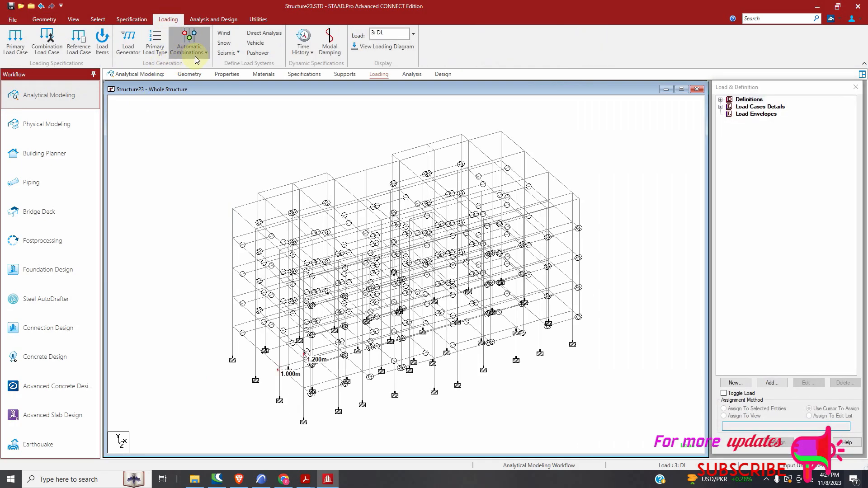
{"action": "left_click", "coordinate": [172, 67]}
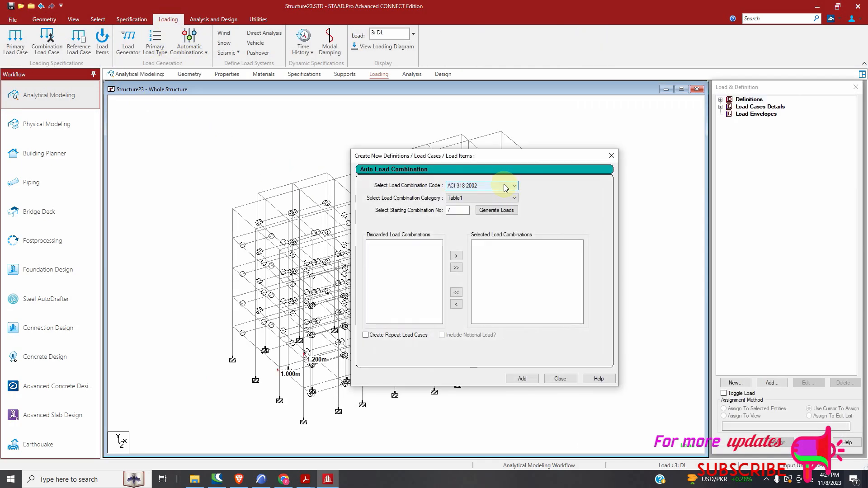
{"action": "left_click", "coordinate": [504, 184]}
{"action": "left_click", "coordinate": [482, 217]}
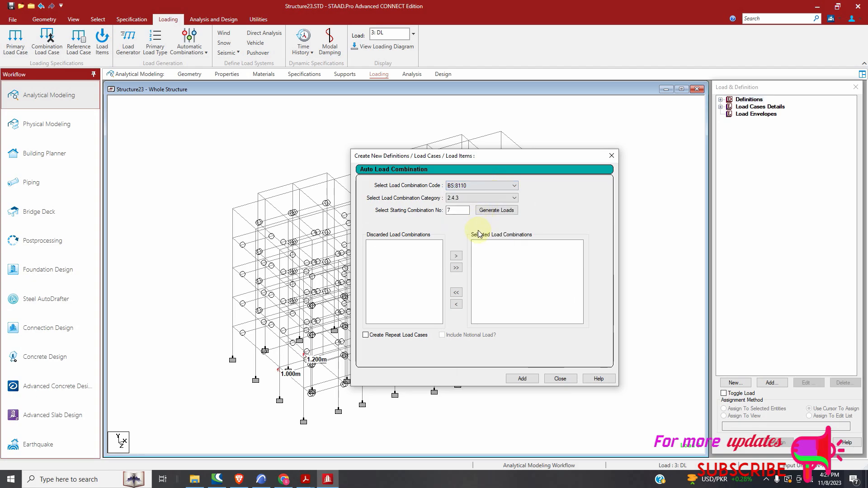
{"action": "left_click", "coordinate": [496, 211]}
{"action": "left_click", "coordinate": [520, 379]}
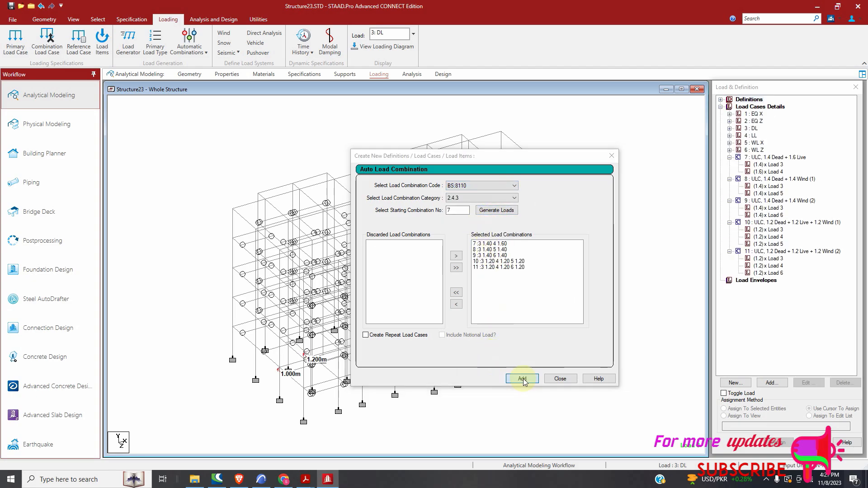
{"action": "left_click", "coordinate": [511, 294]}
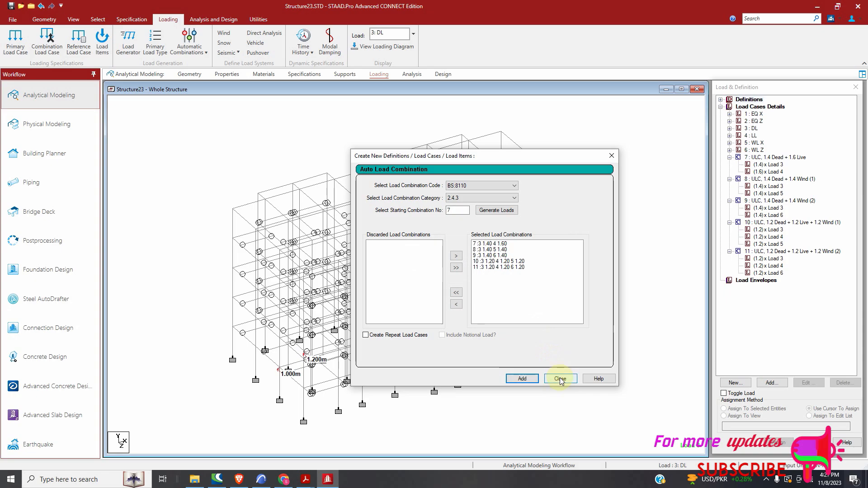
{"action": "left_click", "coordinate": [560, 379]}
Rerun the analysis and design of the structure with the BS 8110 load combinations included.
{"action": "left_click", "coordinate": [221, 22]}
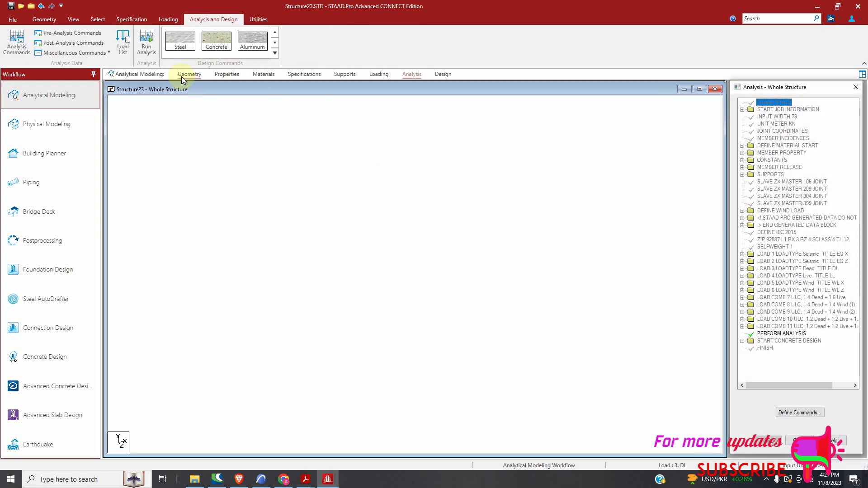
{"action": "left_click", "coordinate": [146, 43]}
{"action": "left_click", "coordinate": [428, 285]}
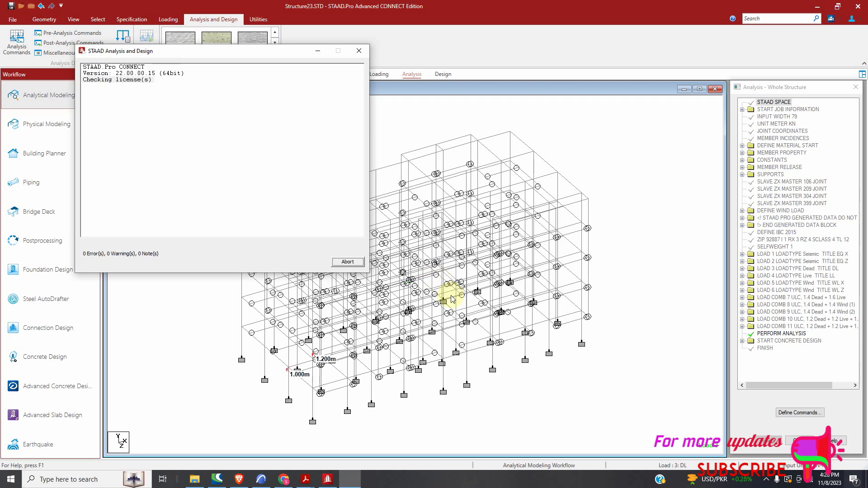
{"action": "left_click", "coordinate": [768, 480]}
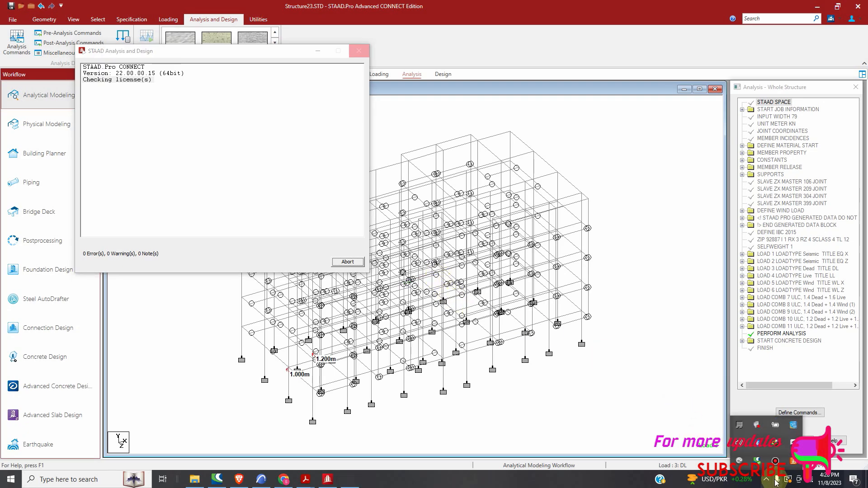
{"action": "left_click", "coordinate": [775, 461]}
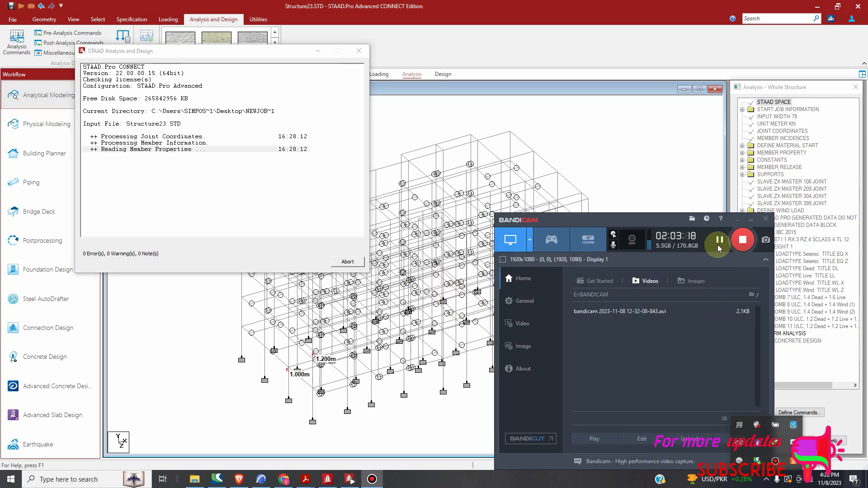
Open the postprocessing results with load cases 1 EQ X through 6 WL Z selected.
{"action": "left_click", "coordinate": [751, 219]}
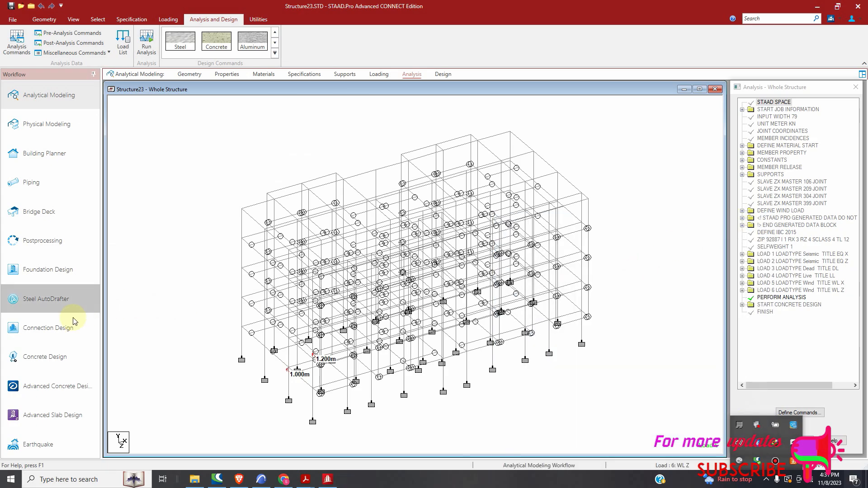
{"action": "left_click", "coordinate": [43, 241]}
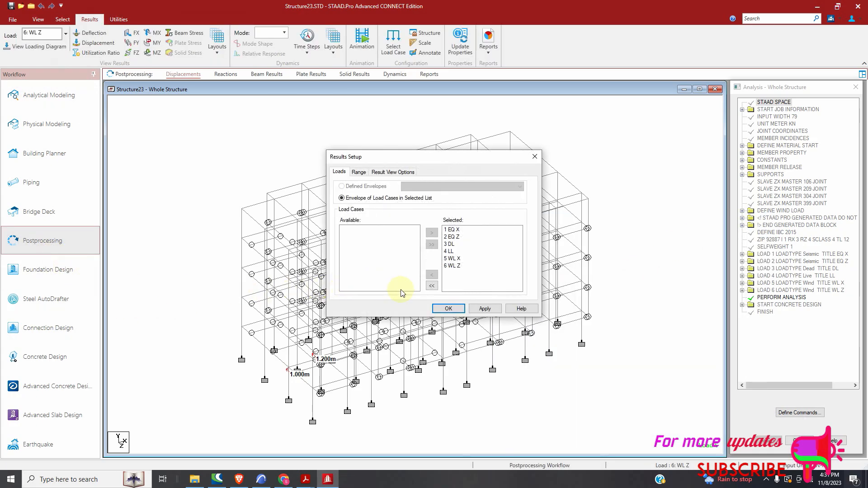
{"action": "left_click", "coordinate": [449, 309]}
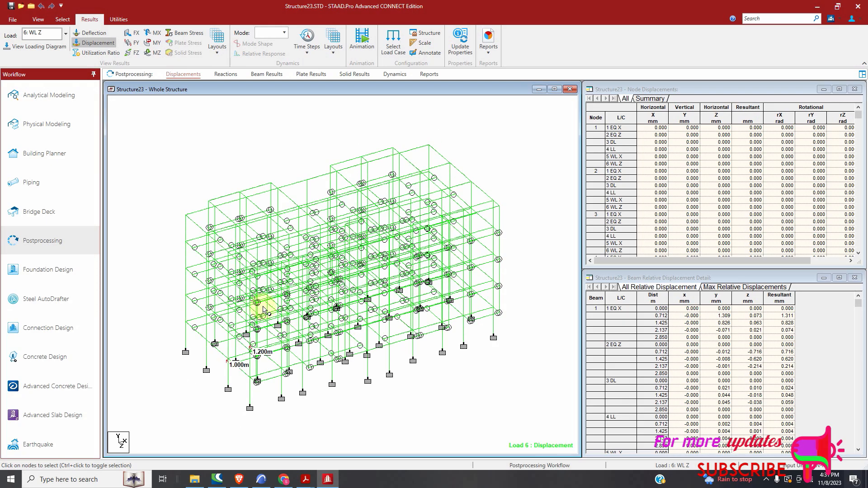
Browse the structure's displacement under the primary load cases 2: EQ Z, 3: DL, 4: LL, 5: WL X and 6: WL Z.
{"action": "left_click", "coordinate": [65, 34]}
{"action": "left_click", "coordinate": [83, 55]}
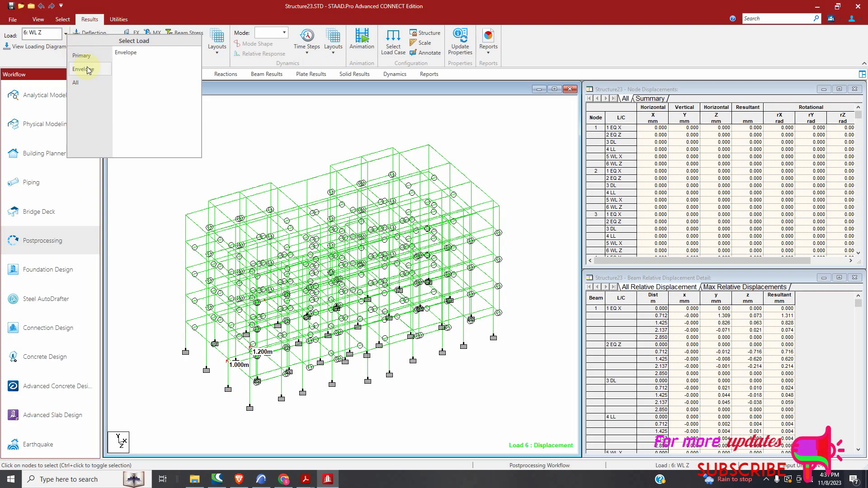
{"action": "left_click", "coordinate": [129, 65]}
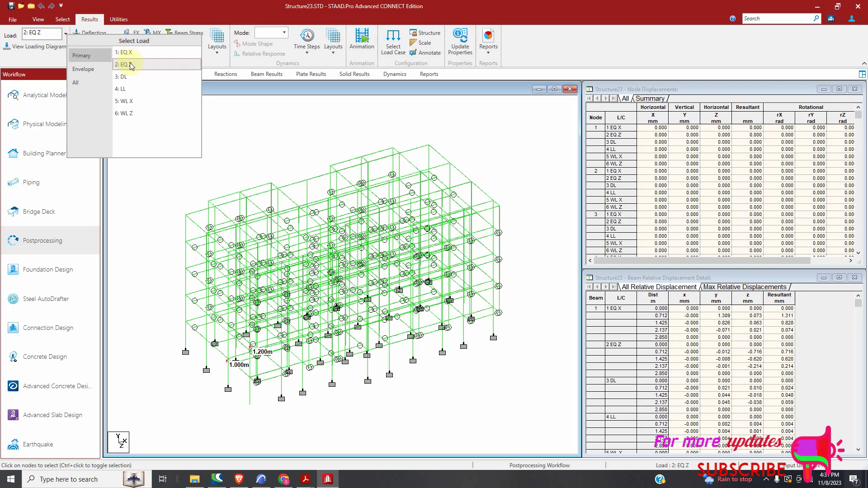
{"action": "left_click", "coordinate": [123, 77]}
{"action": "left_click", "coordinate": [123, 89]}
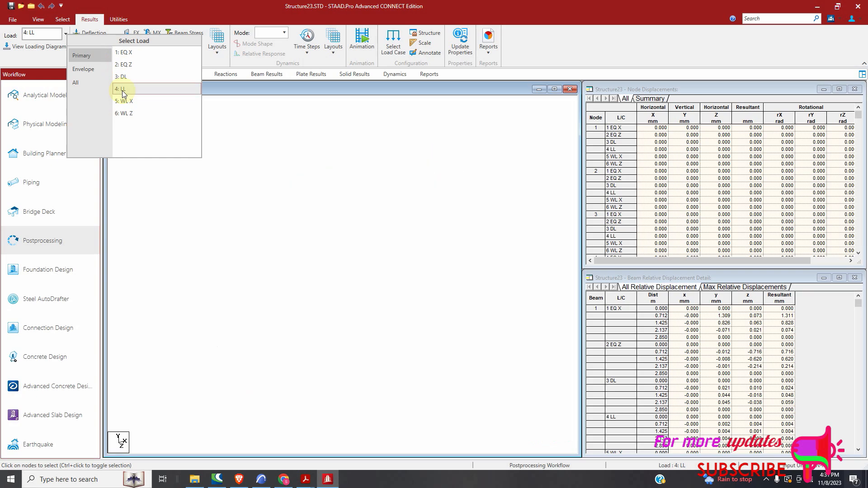
{"action": "left_click", "coordinate": [123, 101]}
{"action": "left_click", "coordinate": [128, 113]}
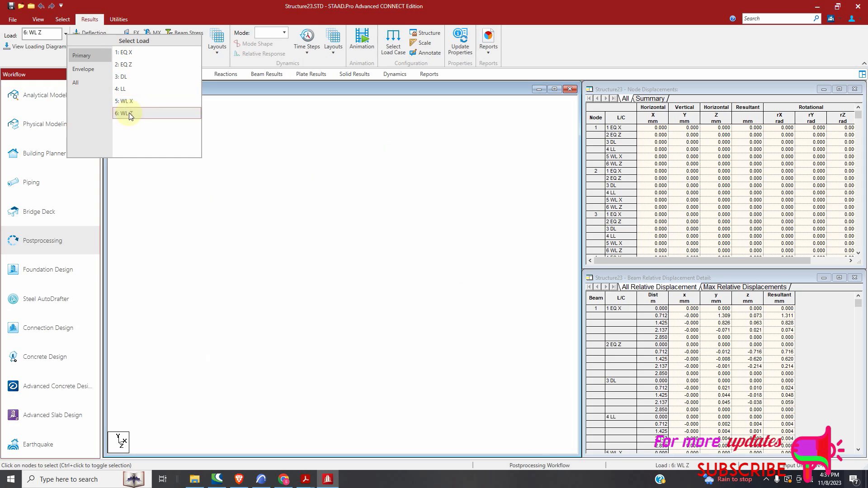
{"action": "left_click", "coordinate": [90, 60]}
{"action": "left_click", "coordinate": [229, 144]}
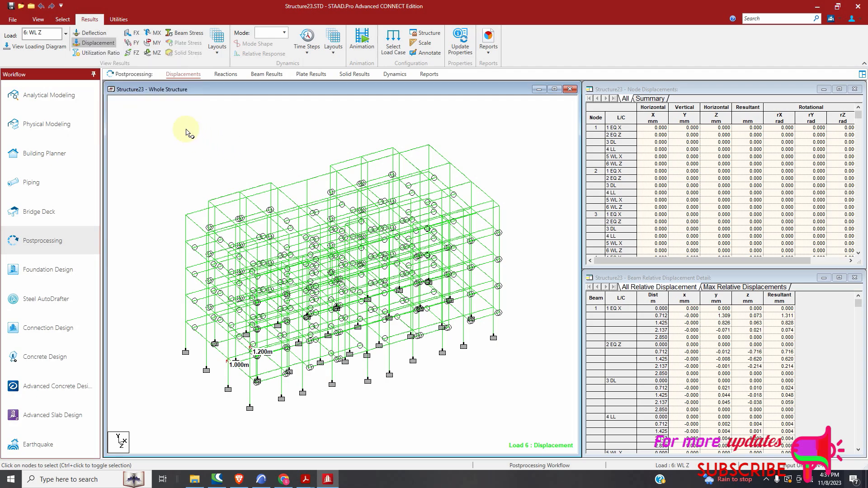
Animate the deflection of the whole structure under load case 6: WL Z.
{"action": "left_click", "coordinate": [364, 41]}
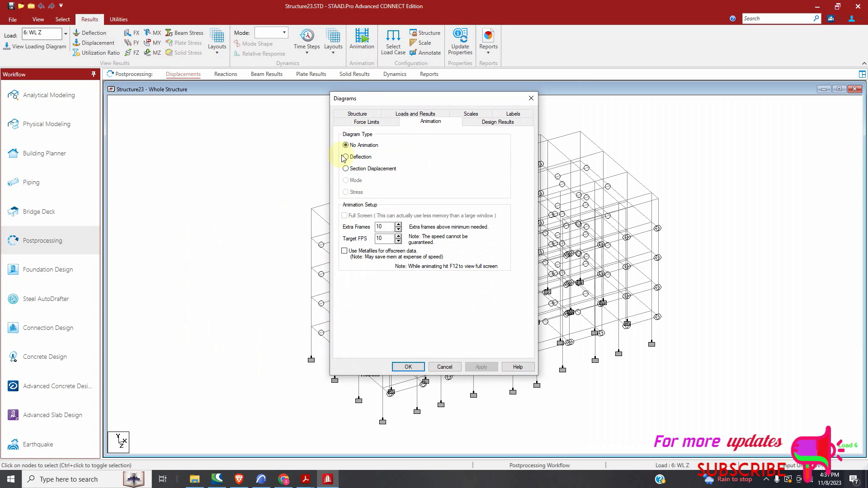
{"action": "left_click", "coordinate": [346, 157]}
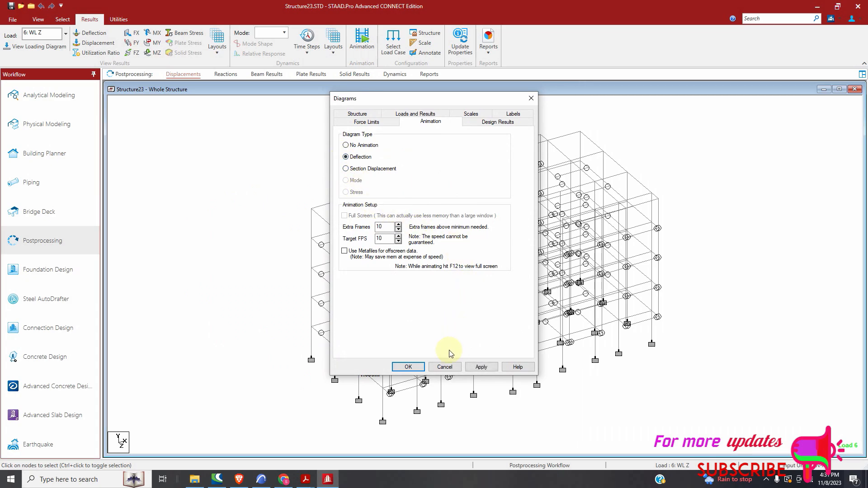
{"action": "left_click", "coordinate": [483, 369]}
{"action": "left_click", "coordinate": [408, 367]}
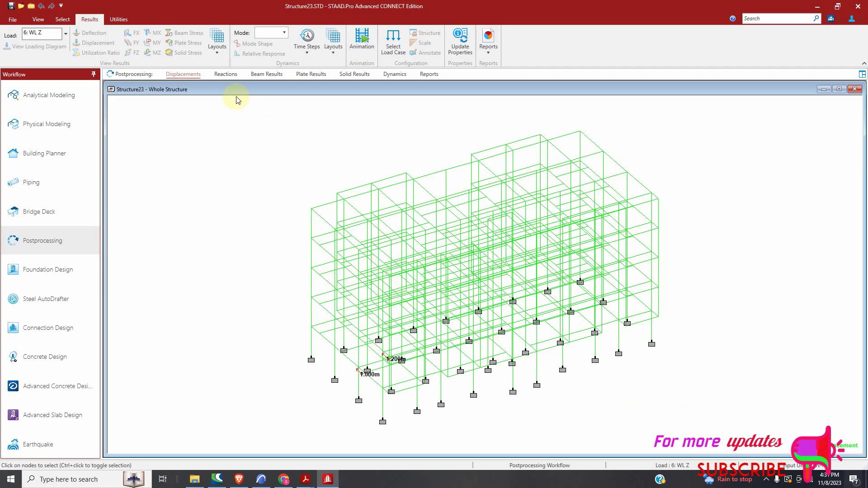
View the support reactions of the structure and try to open the plate results.
{"action": "left_click", "coordinate": [226, 74]}
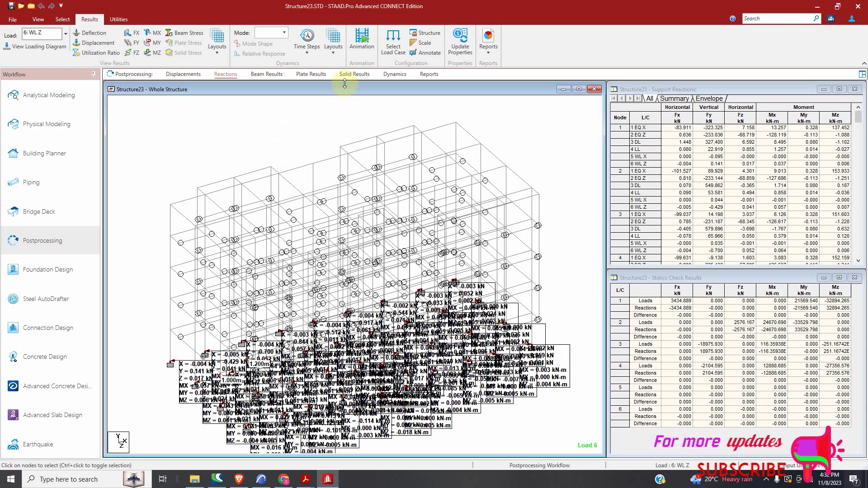
{"action": "left_click", "coordinate": [312, 75]}
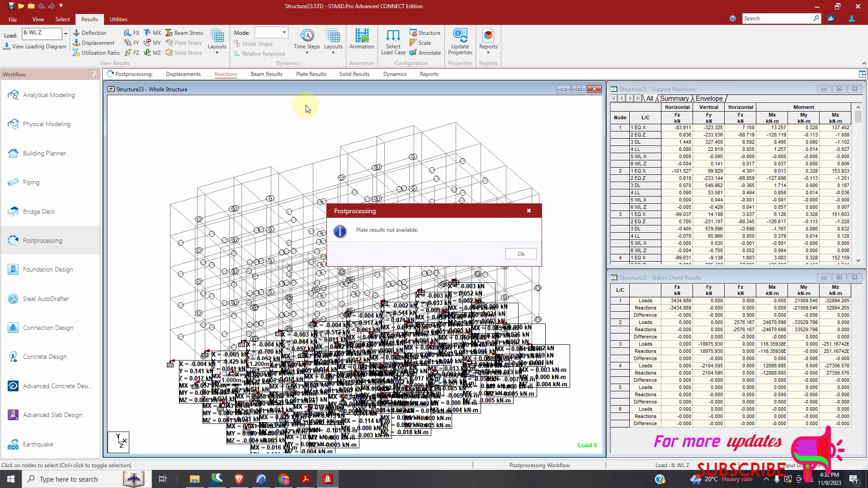
{"action": "left_click", "coordinate": [530, 210]}
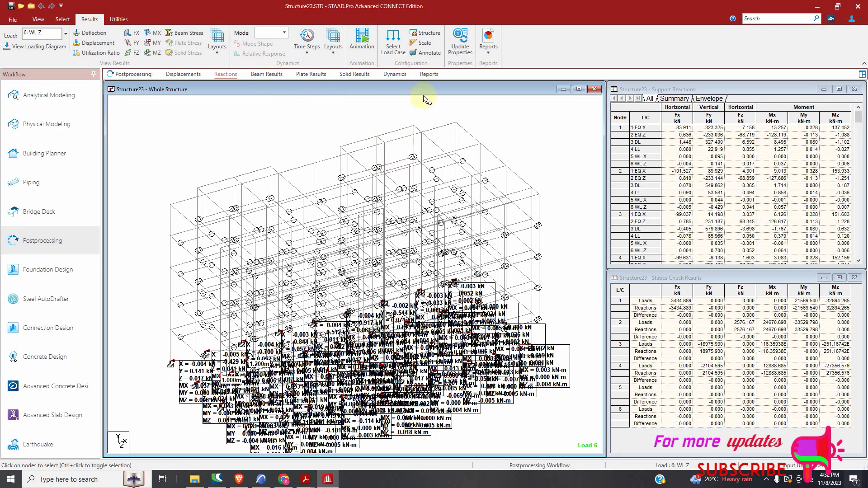
Try adding all input items and the Base Pressure Summary output to the report contents, and cancel the report setup.
{"action": "left_click", "coordinate": [429, 75]}
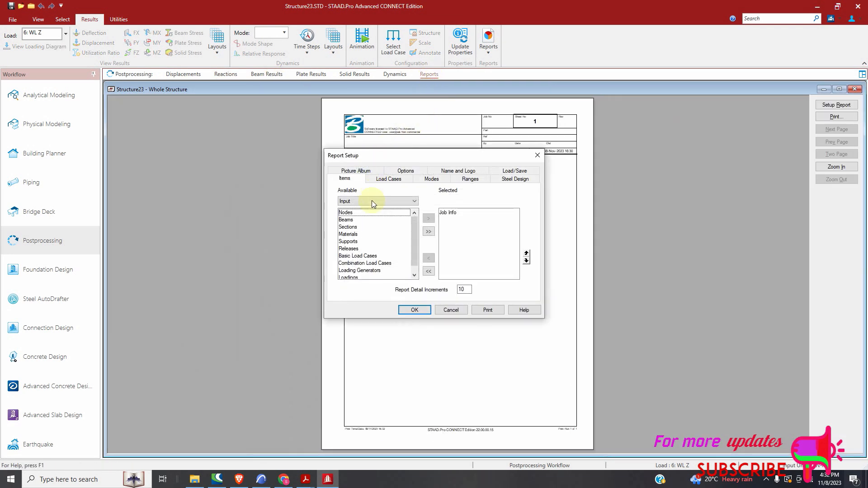
{"action": "left_click", "coordinate": [428, 232]}
{"action": "left_click", "coordinate": [409, 201]}
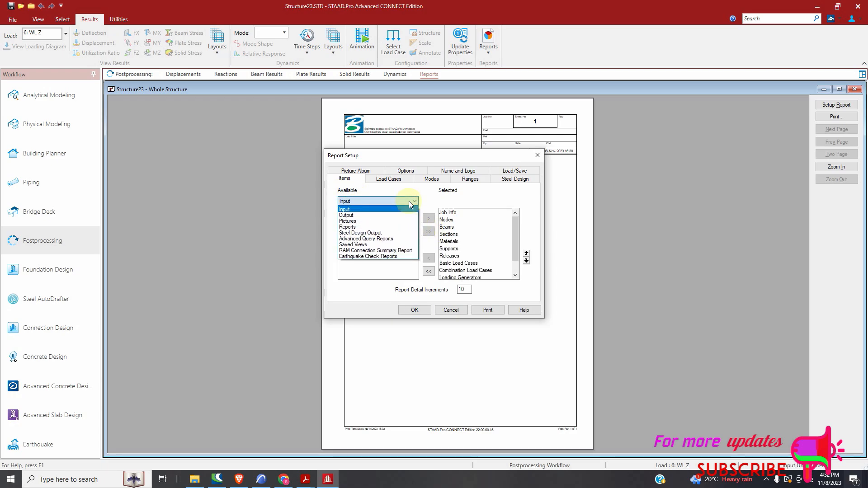
{"action": "left_click", "coordinate": [405, 216]}
{"action": "scroll", "coordinate": [376, 254], "scroll_direction": "down", "scroll_amount": 6}
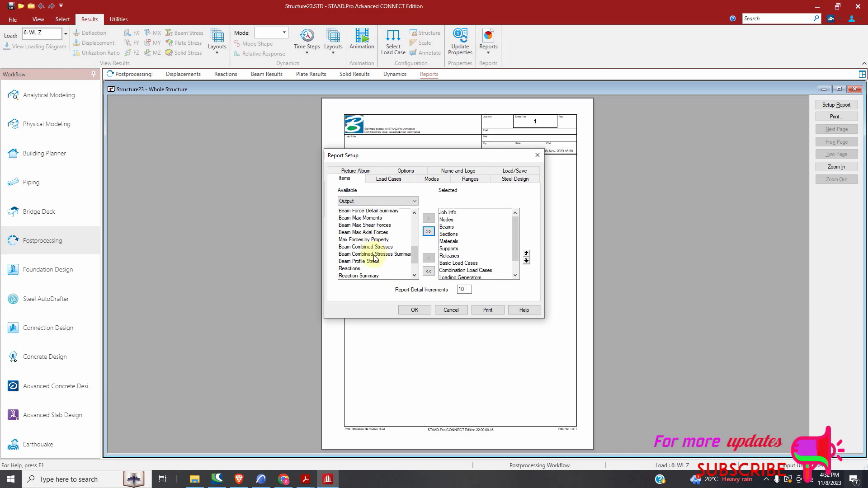
{"action": "scroll", "coordinate": [375, 259], "scroll_direction": "down", "scroll_amount": 1}
{"action": "left_click", "coordinate": [361, 227]}
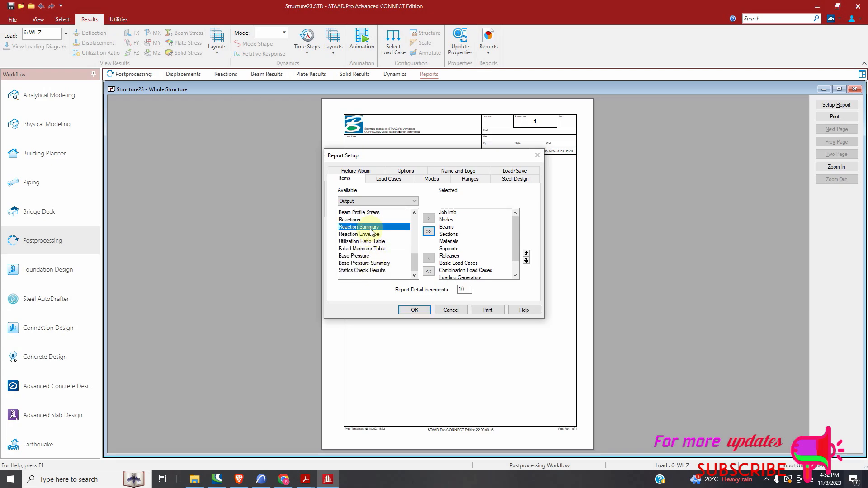
{"action": "left_click", "coordinate": [379, 264]}
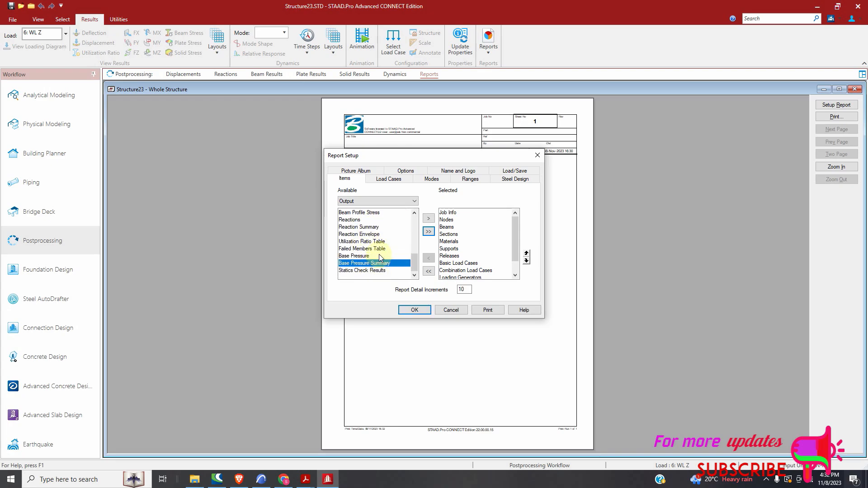
{"action": "left_click", "coordinate": [429, 220]}
{"action": "left_click", "coordinate": [390, 203]}
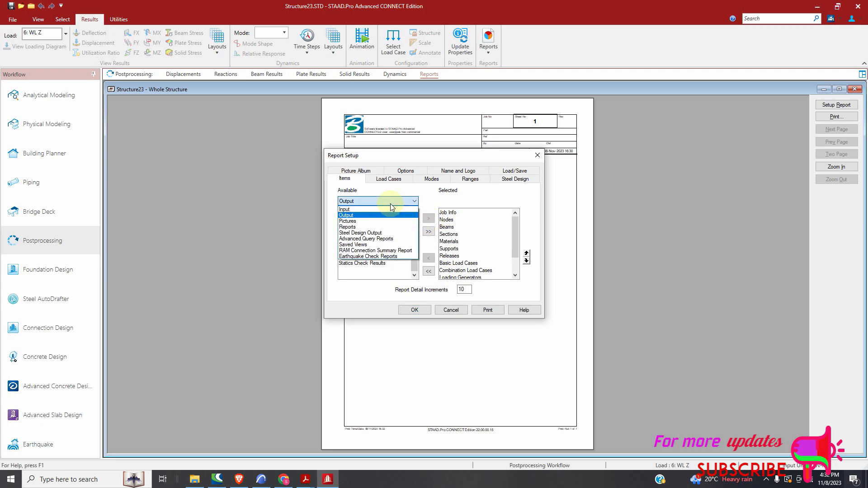
{"action": "left_click", "coordinate": [376, 222]}
{"action": "left_click", "coordinate": [449, 309]}
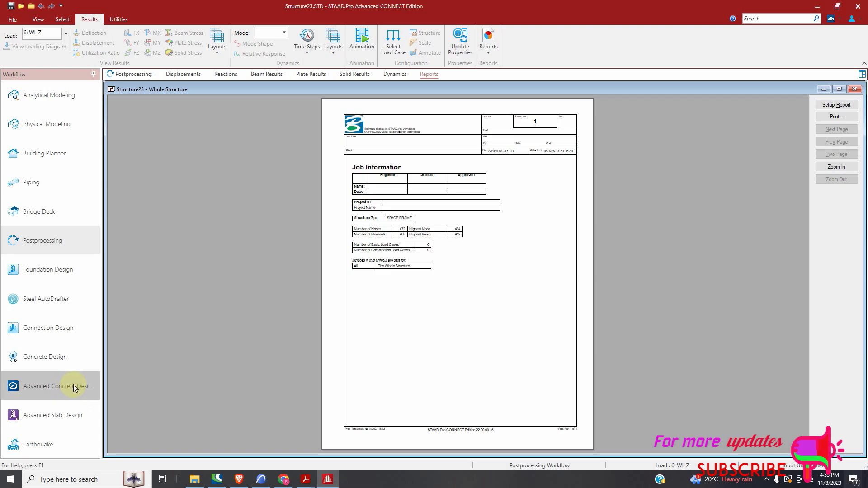
{"action": "left_click", "coordinate": [766, 480]}
{"action": "left_click", "coordinate": [776, 461]}
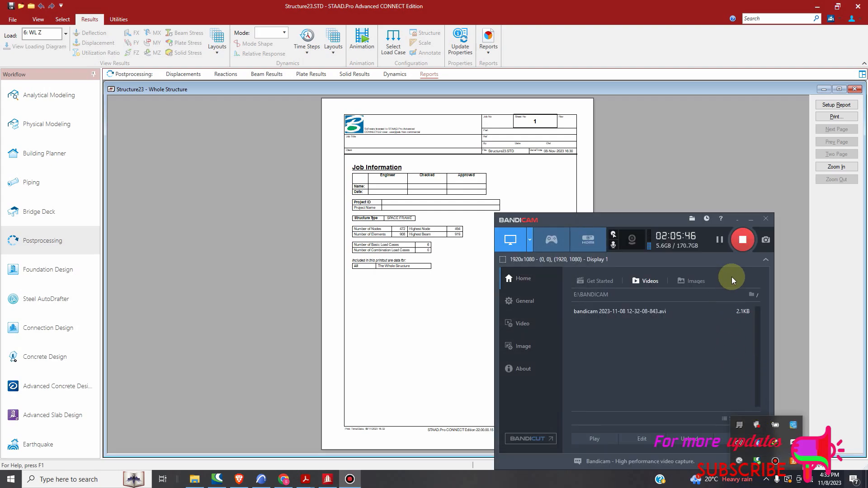